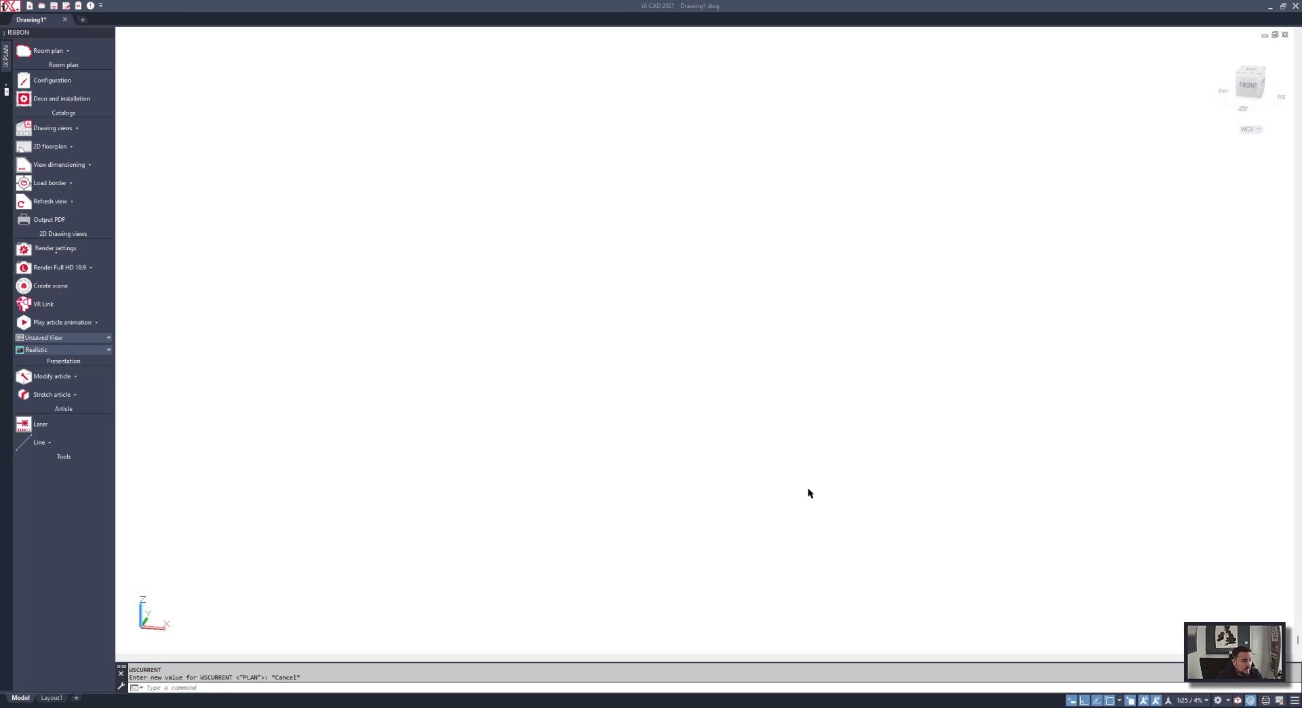
Insert the default rectangular room with walls and floor from the room plan tools.
click(31, 51)
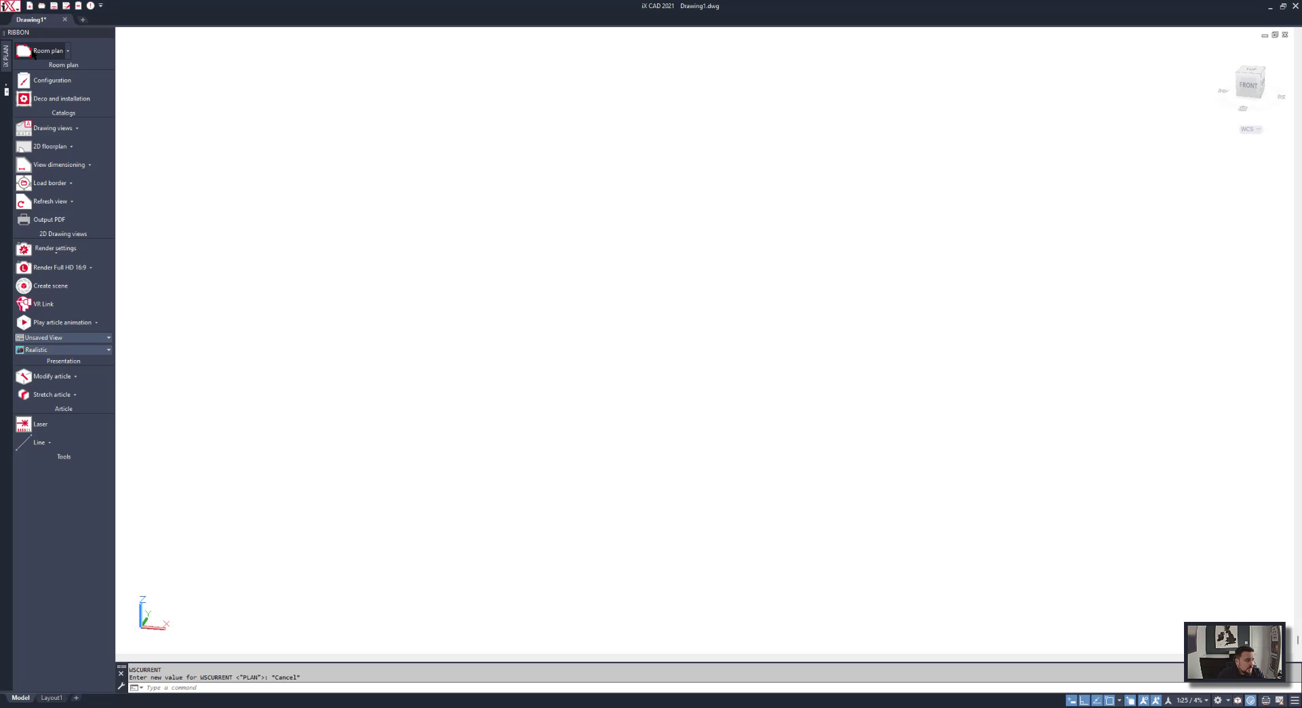
click(44, 53)
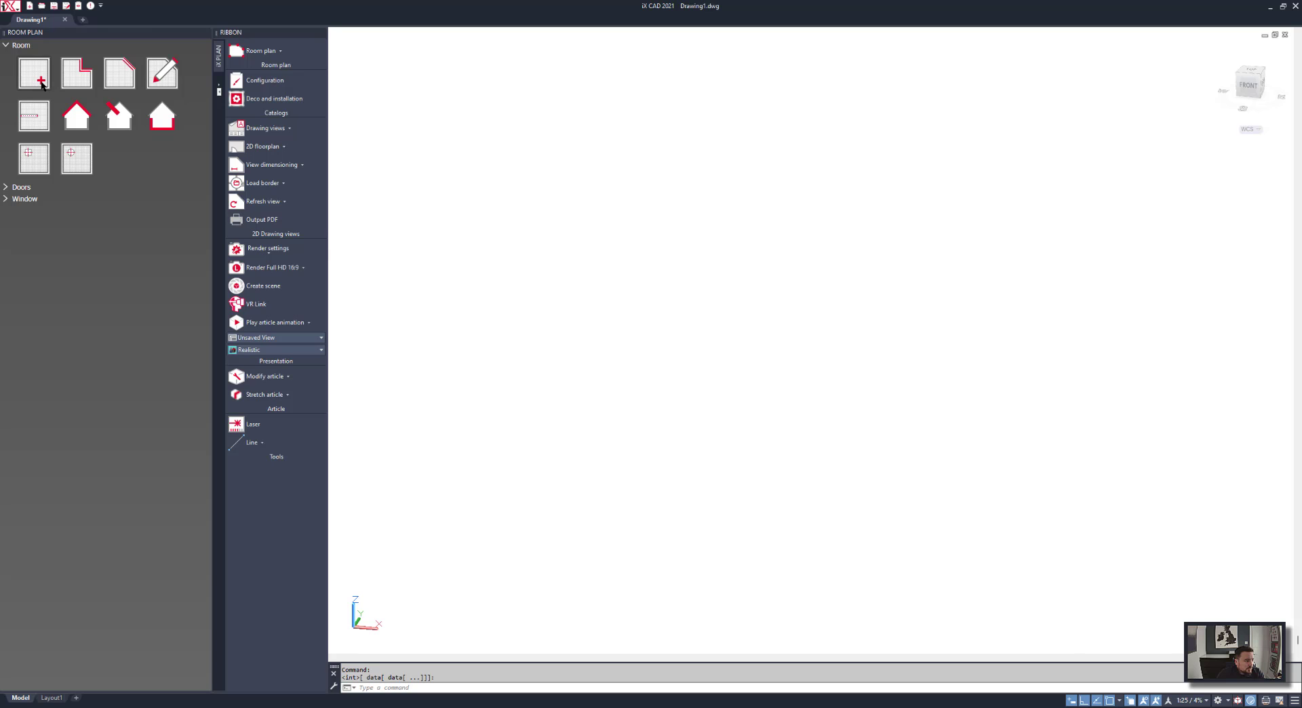
click(41, 83)
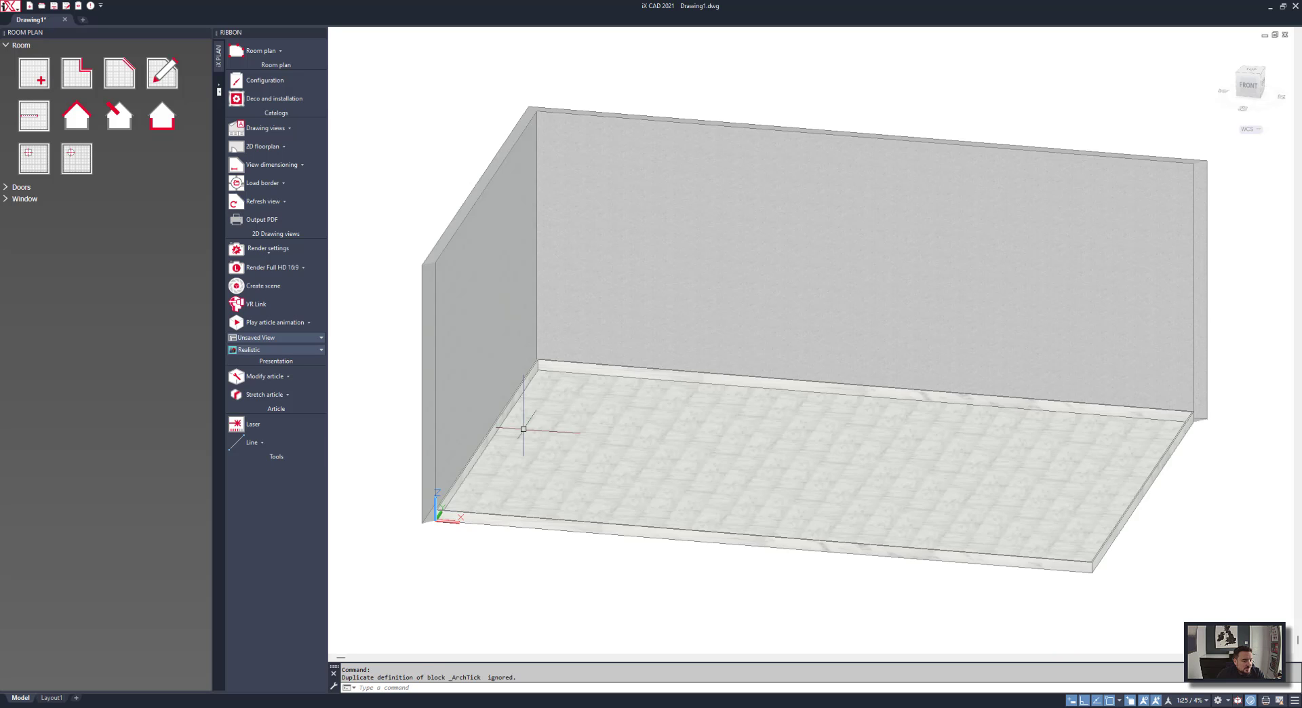
scroll(652, 432, down, 2)
scroll(652, 432, up, 3)
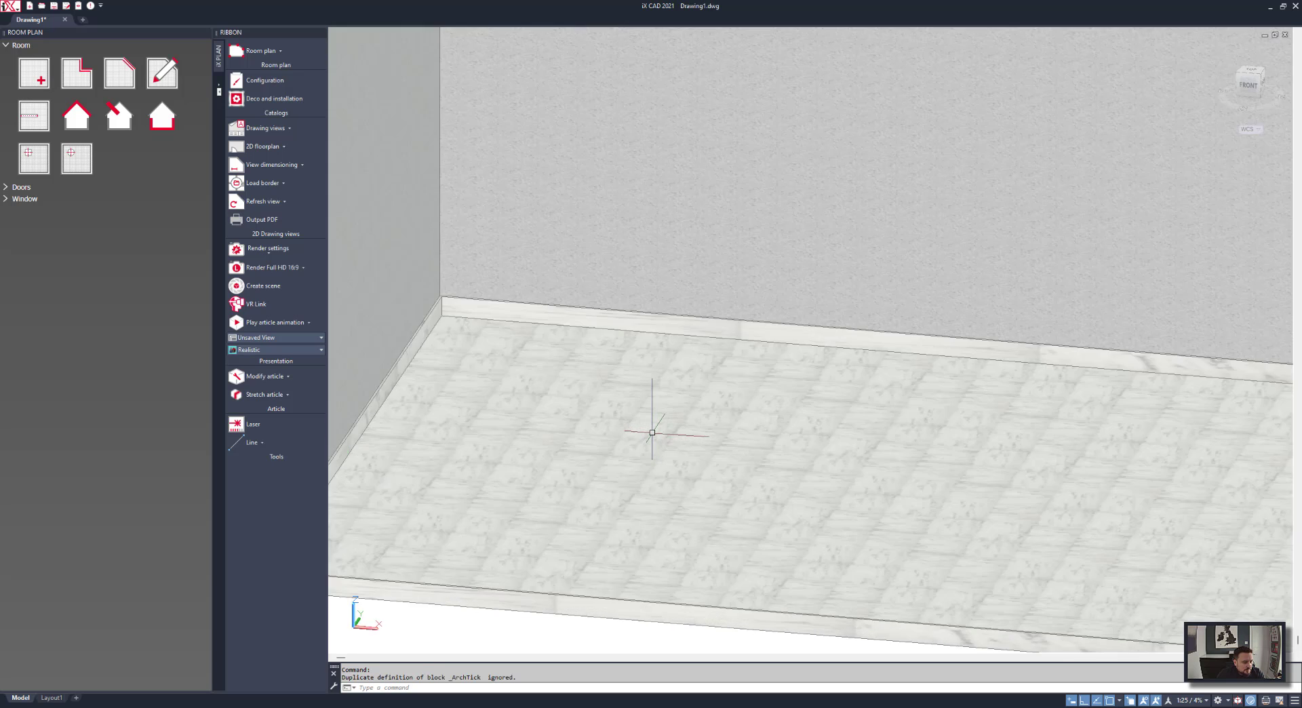
scroll(665, 430, down, 3)
middle_drag(689, 433, 771, 434)
In the top view, move the room's upper wall straight outward to make the room deeper.
click(1258, 76)
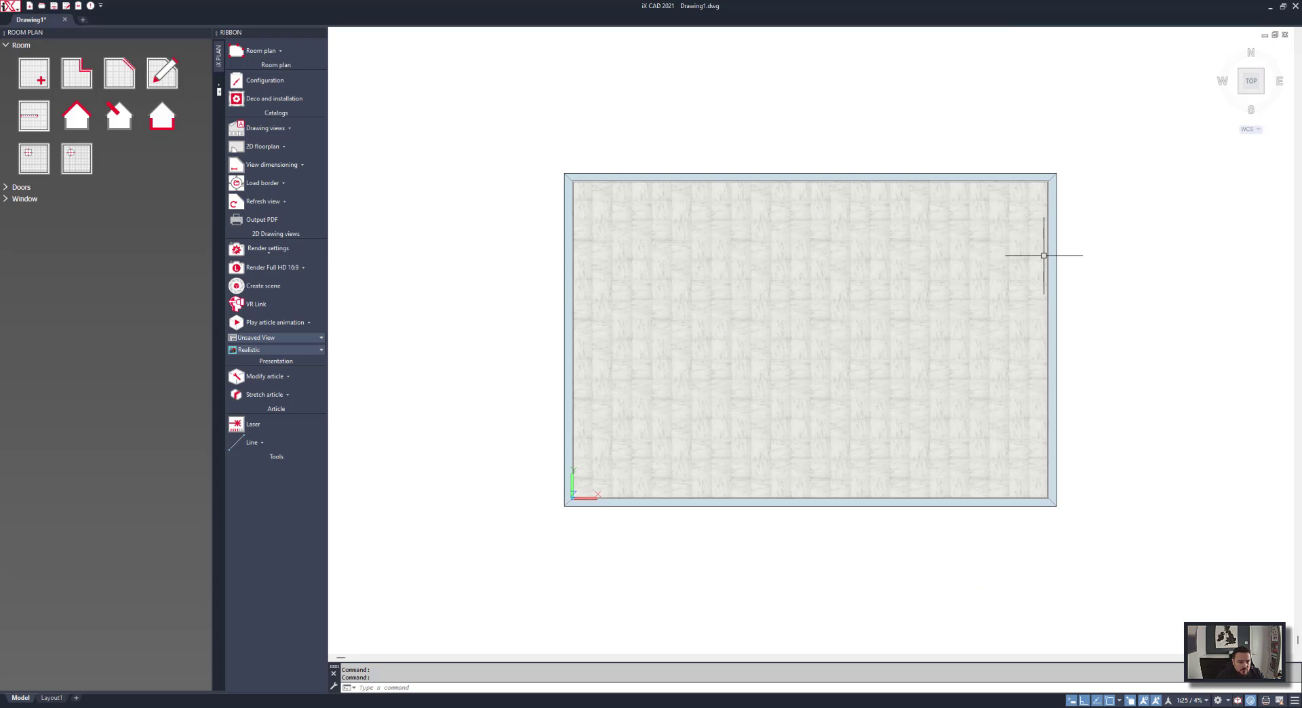
click(1014, 177)
text(m)
key(Return)
click(1102, 383)
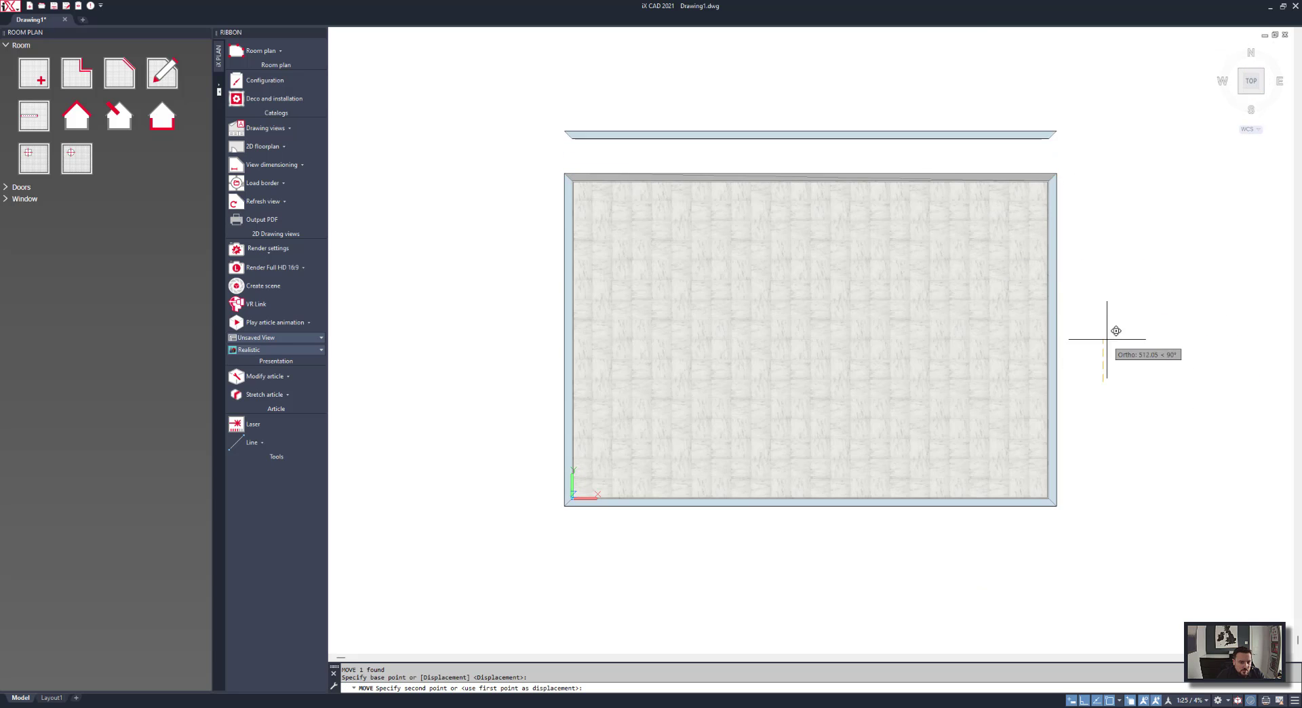
click(1112, 277)
middle_drag(895, 228, 873, 261)
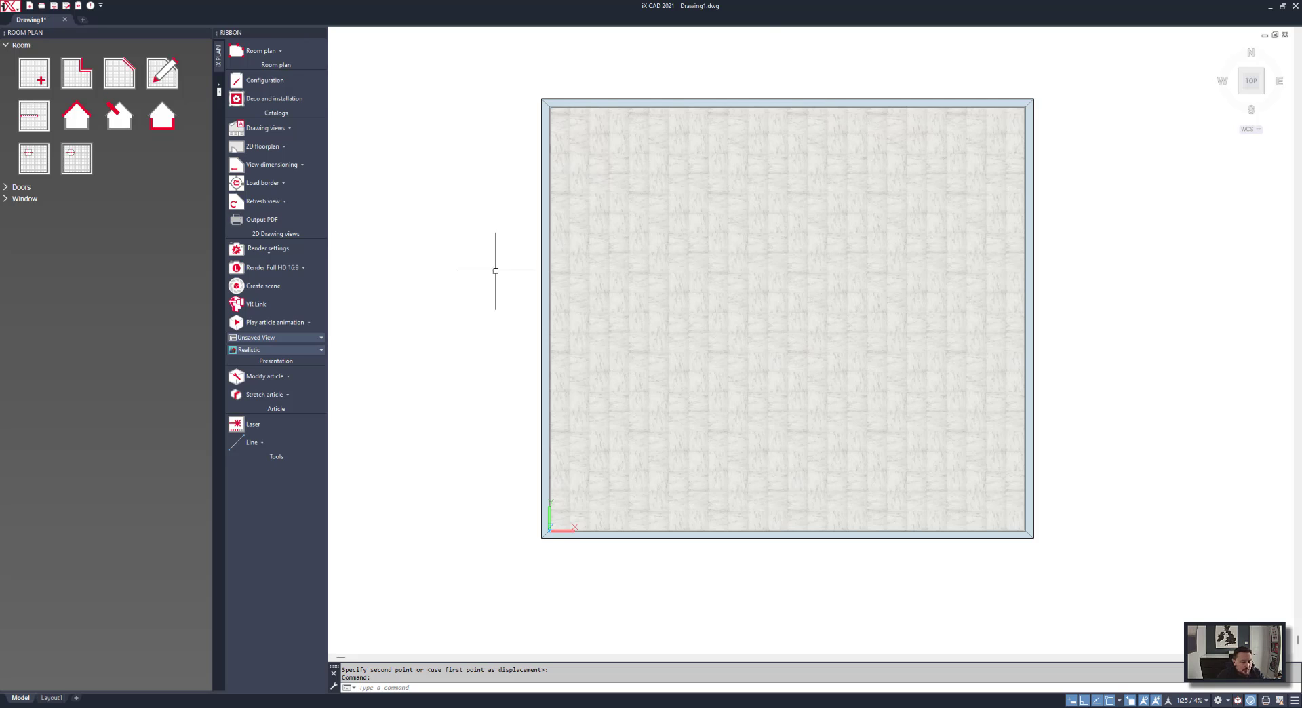
Cut a rectangular notch from the room's upper-left corner to form an L-shape, and move the shortened upper wall farther outward.
click(71, 80)
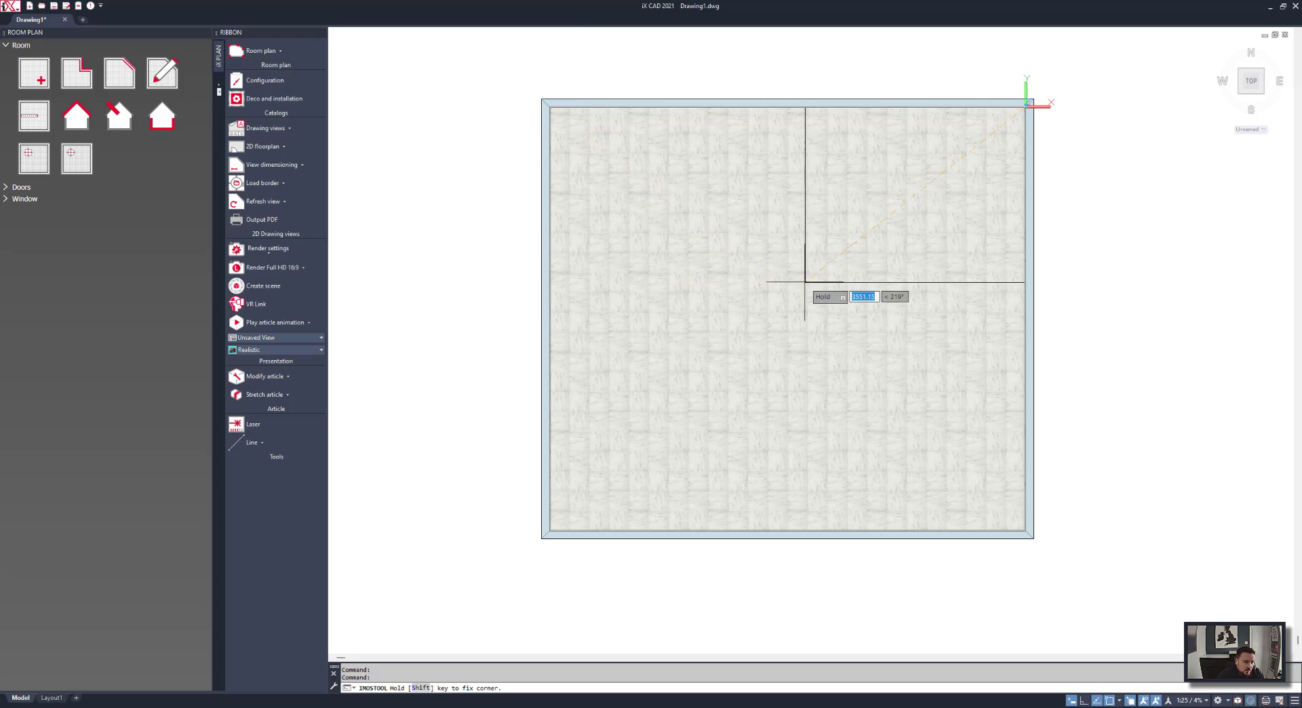
click(779, 282)
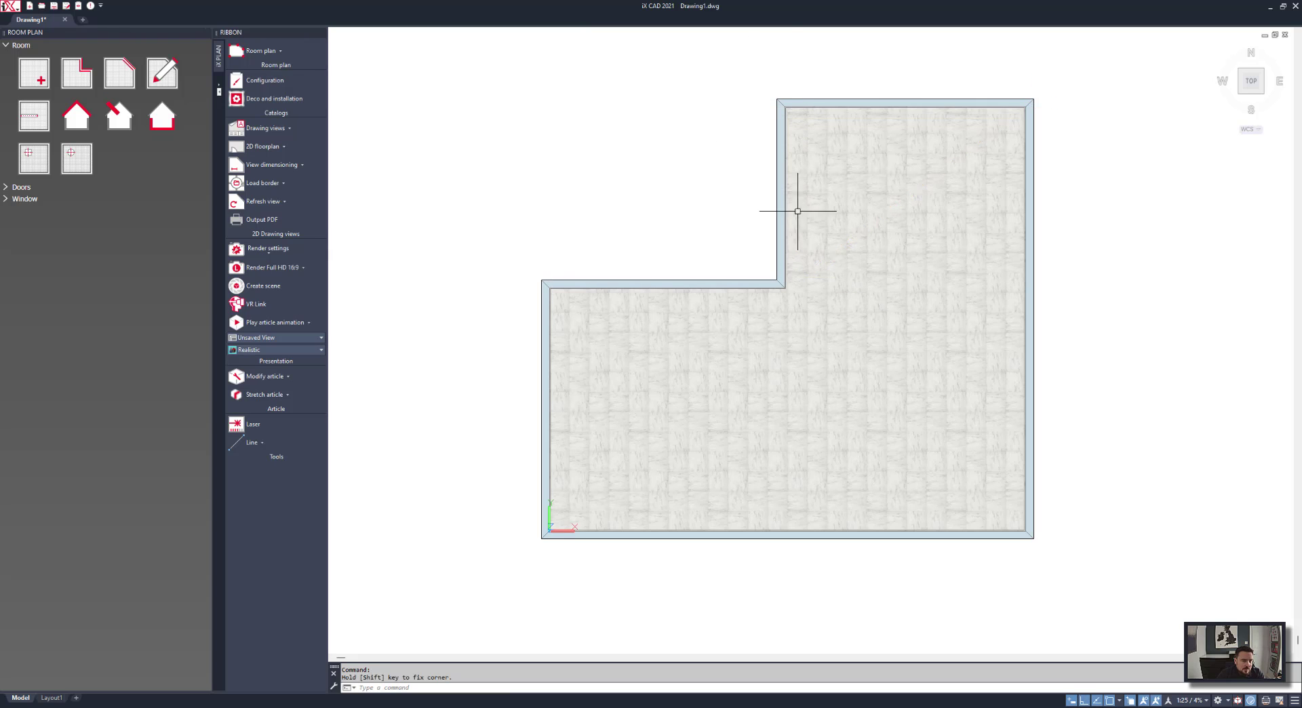
click(891, 100)
text(m)
key(space)
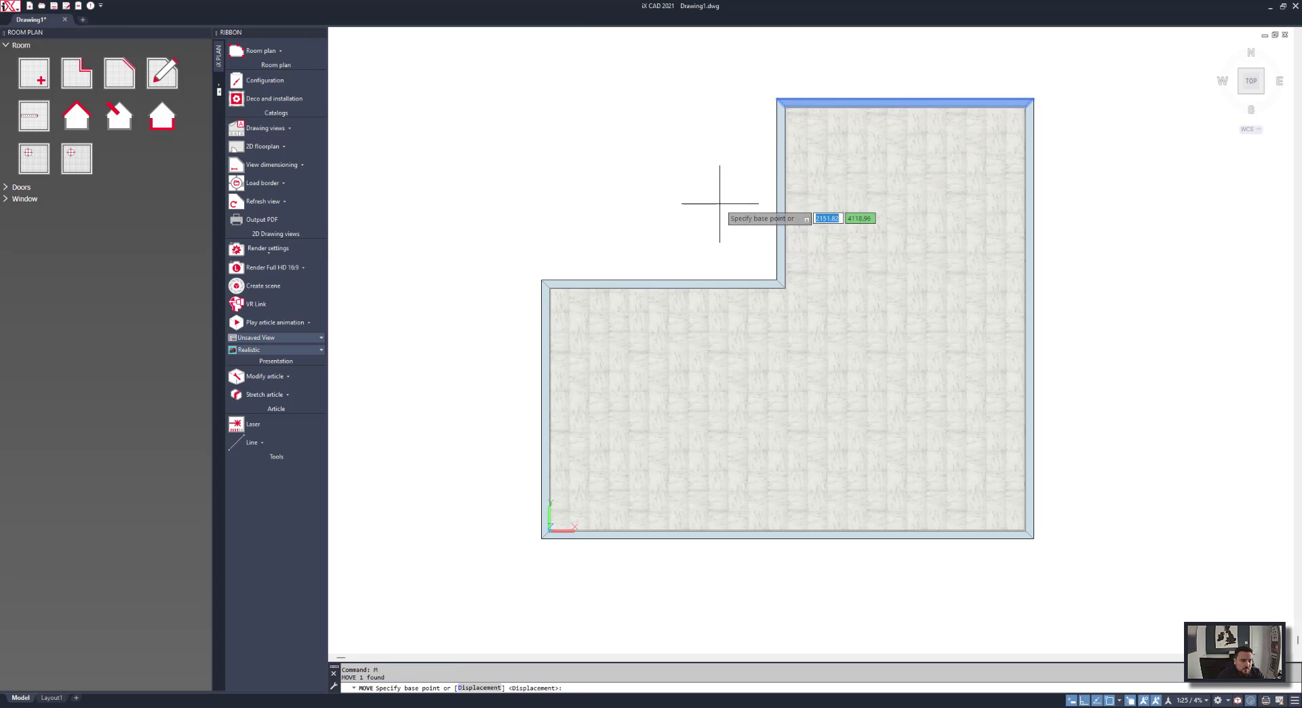
click(718, 190)
click(724, 155)
Display the iX properties for the walls with their values listed, and narrow the properties and room plan palettes.
click(842, 63)
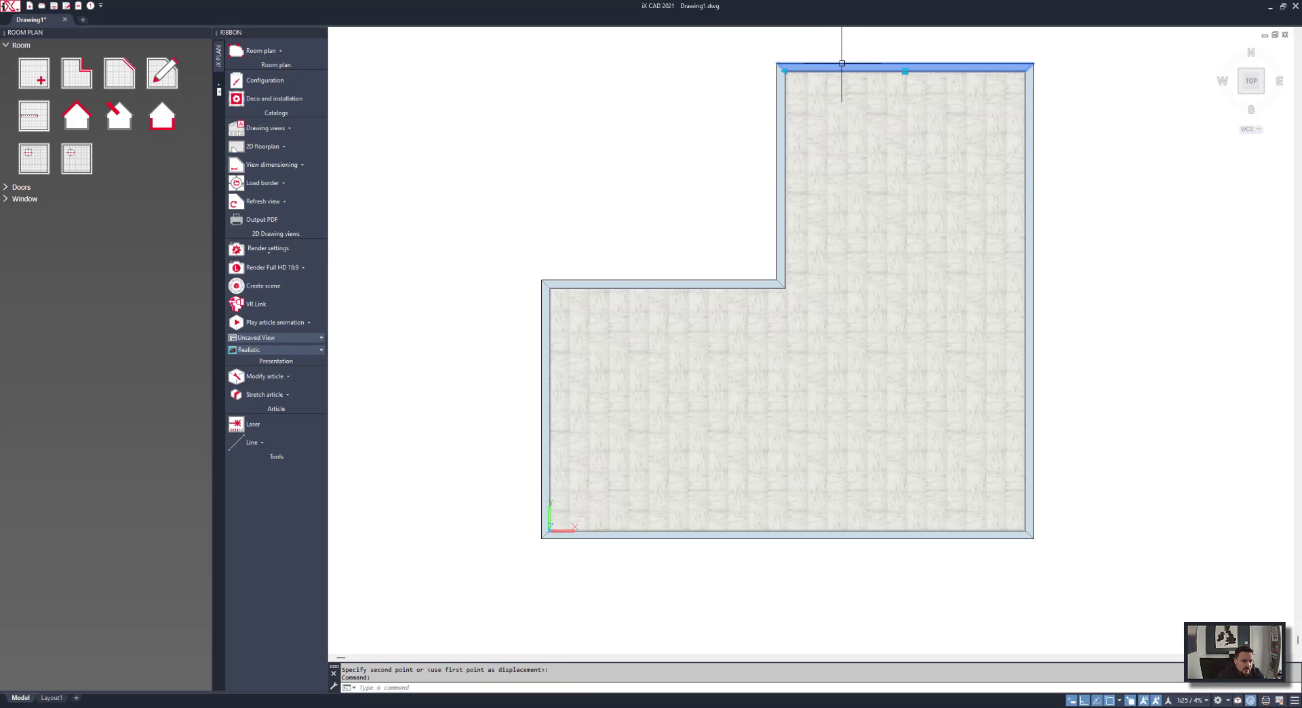
click(778, 101)
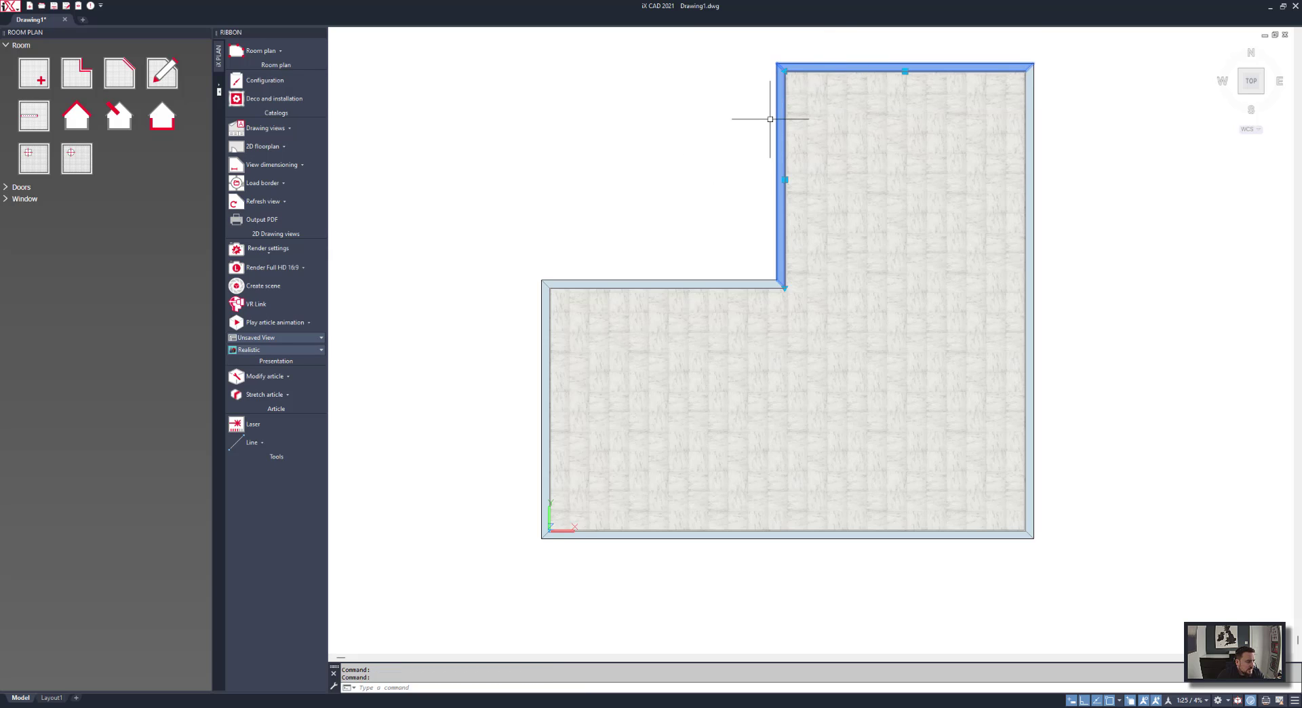
right_click(664, 132)
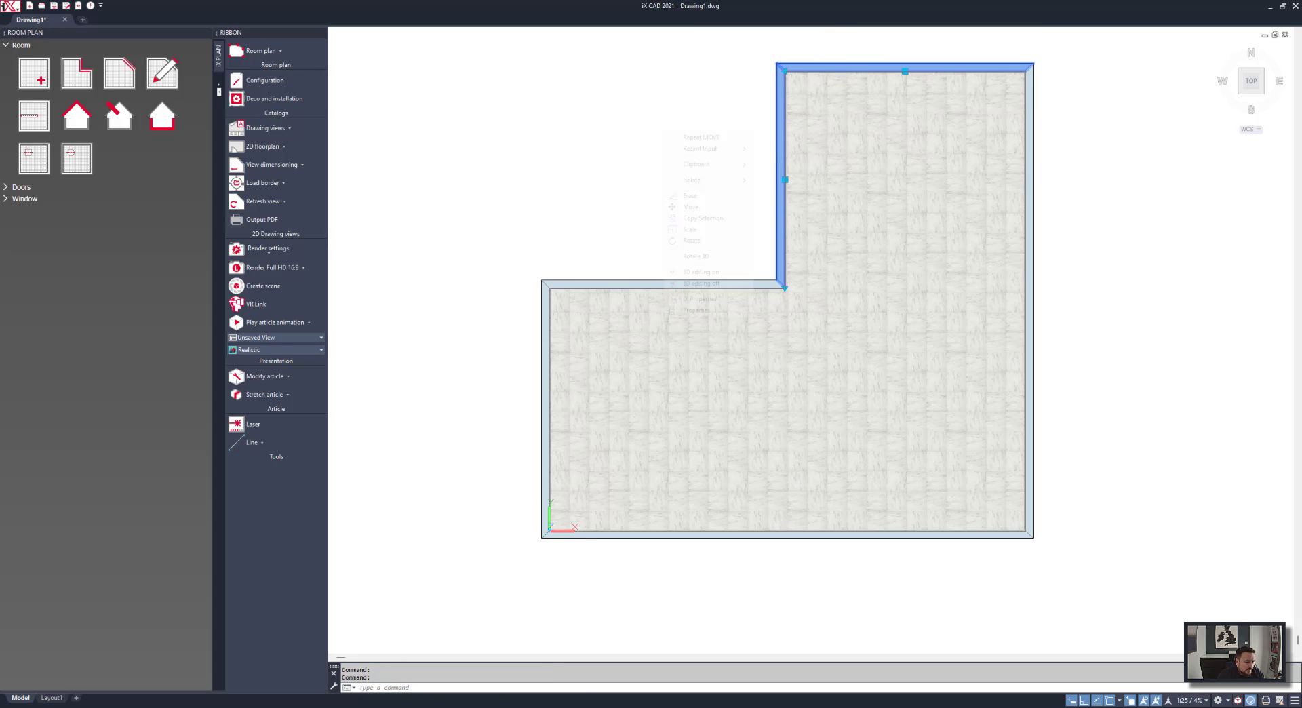
click(699, 299)
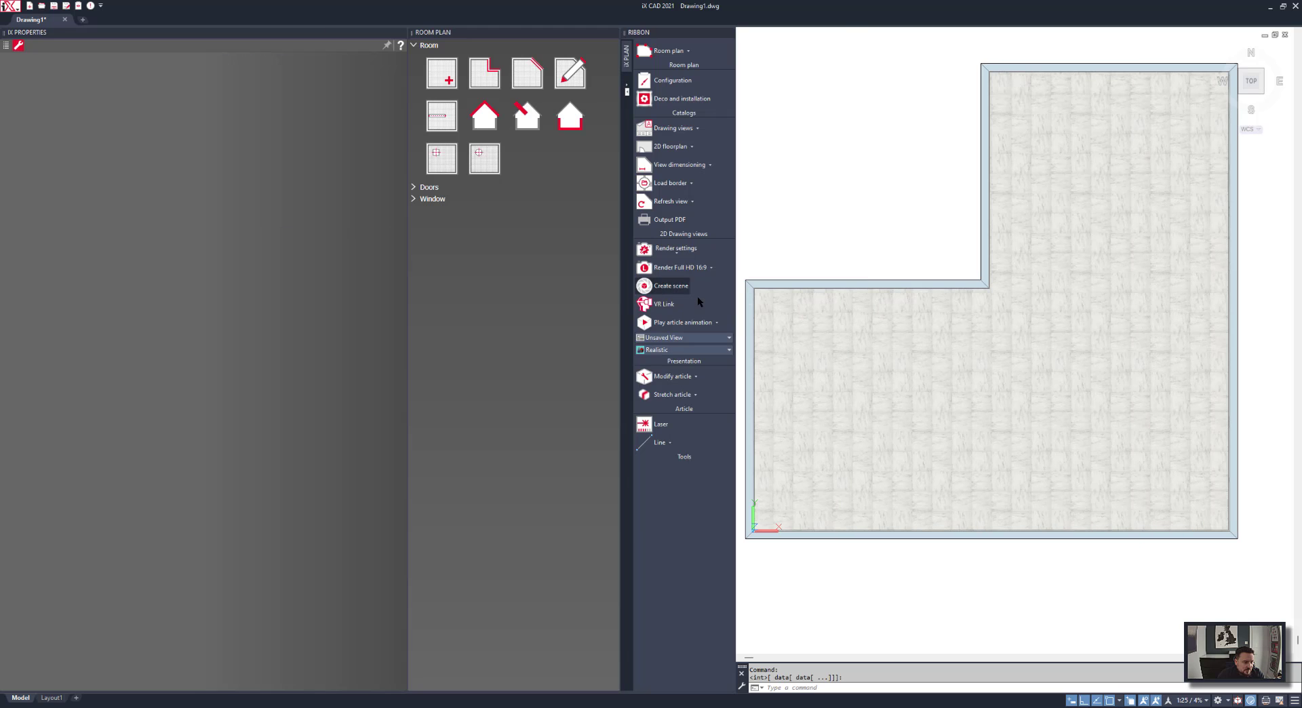
click(6, 45)
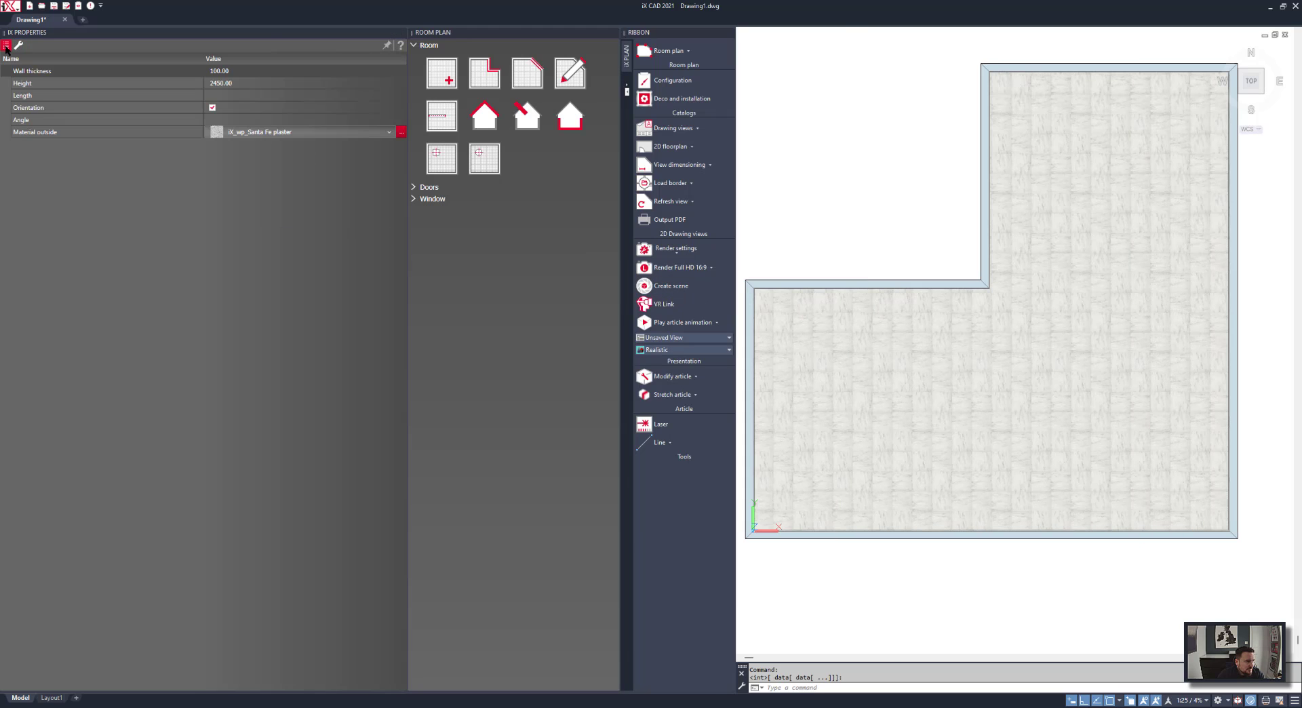
drag(407, 32, 143, 34)
drag(347, 35, 278, 35)
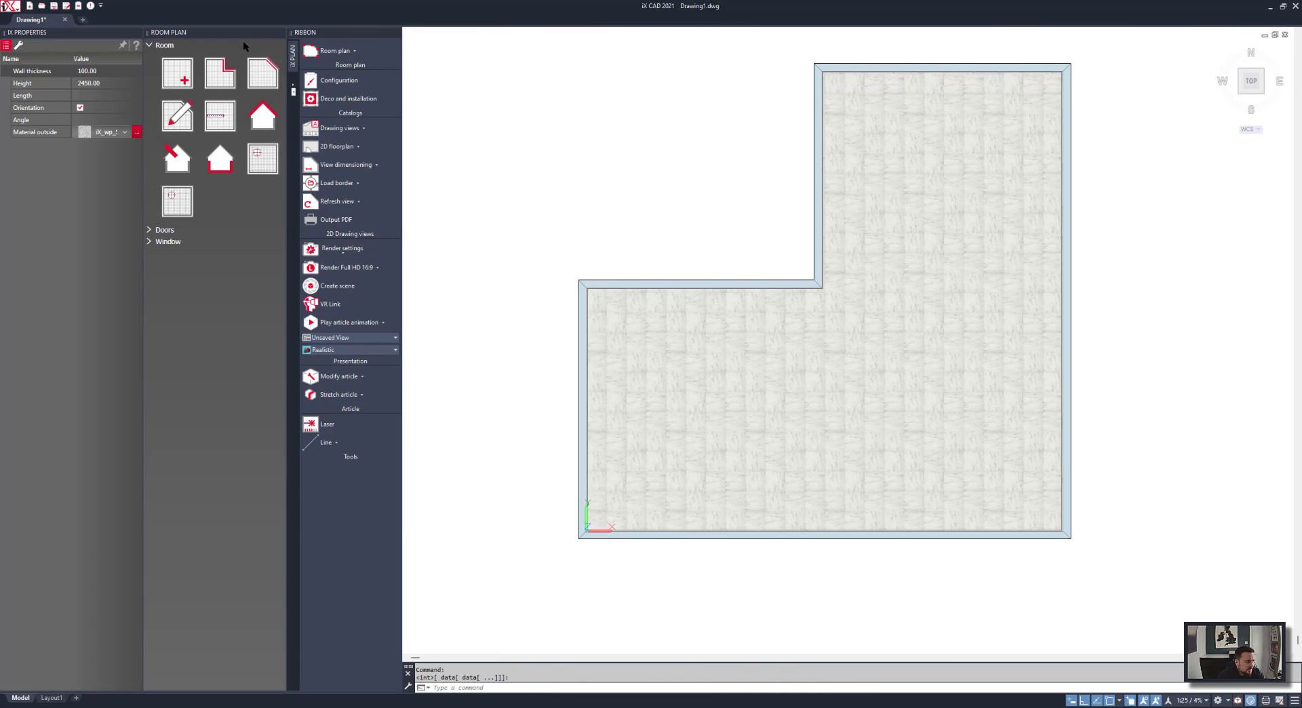
Set the length of the vertical wall beside the notch to 2345.
click(817, 94)
click(106, 95)
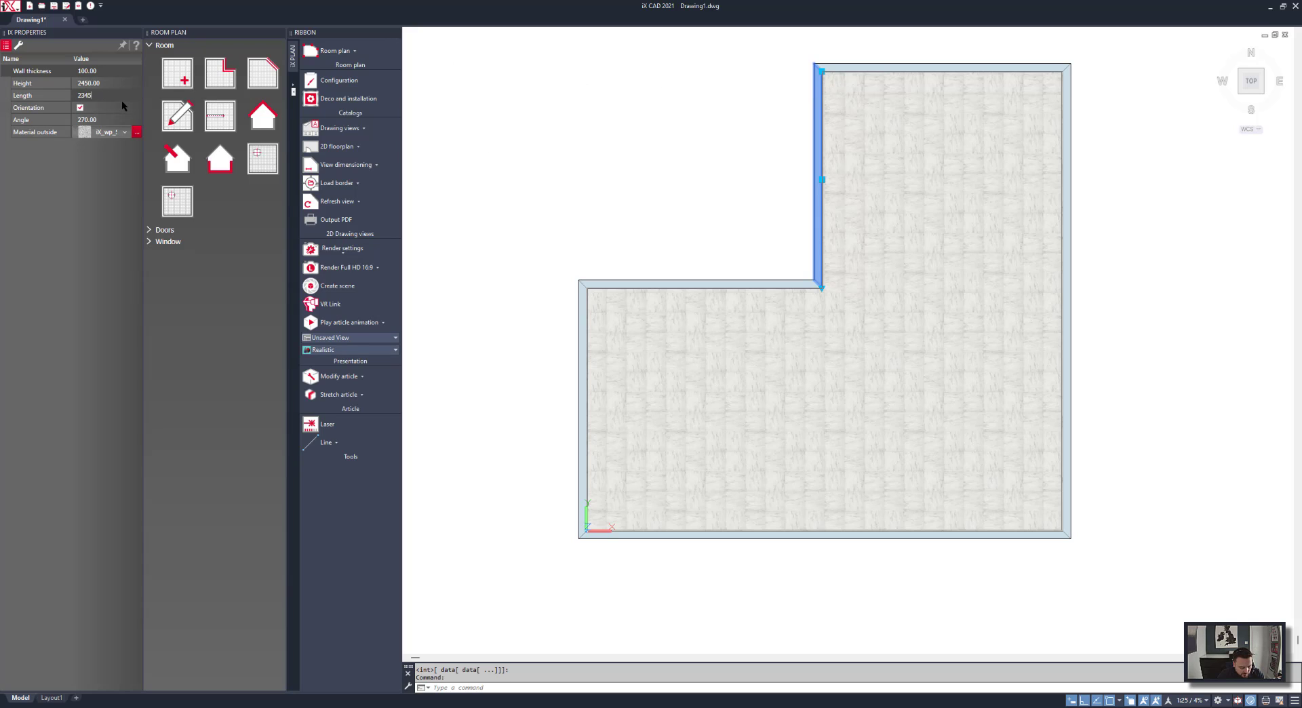
text(2345)
key(Return)
Set the length of the room's upper wall to 3245 and clear the selection.
click(880, 97)
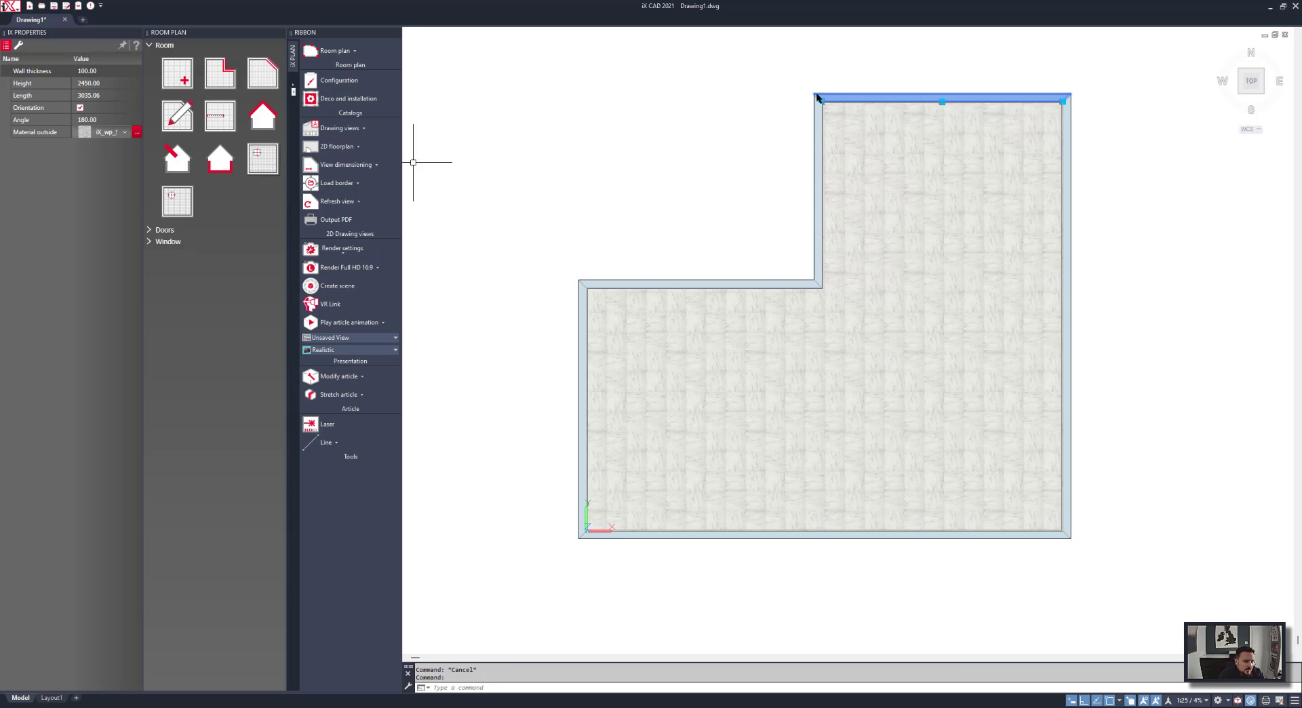
click(104, 94)
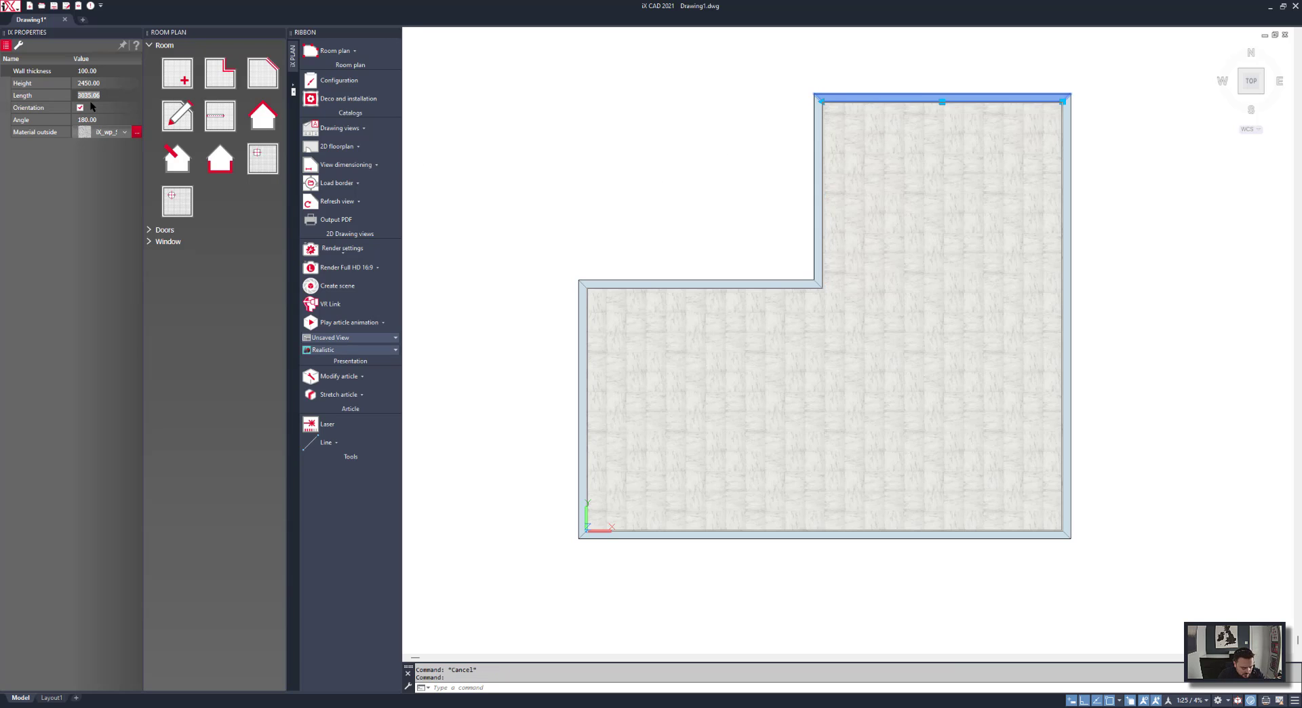
text(3245)
key(Return)
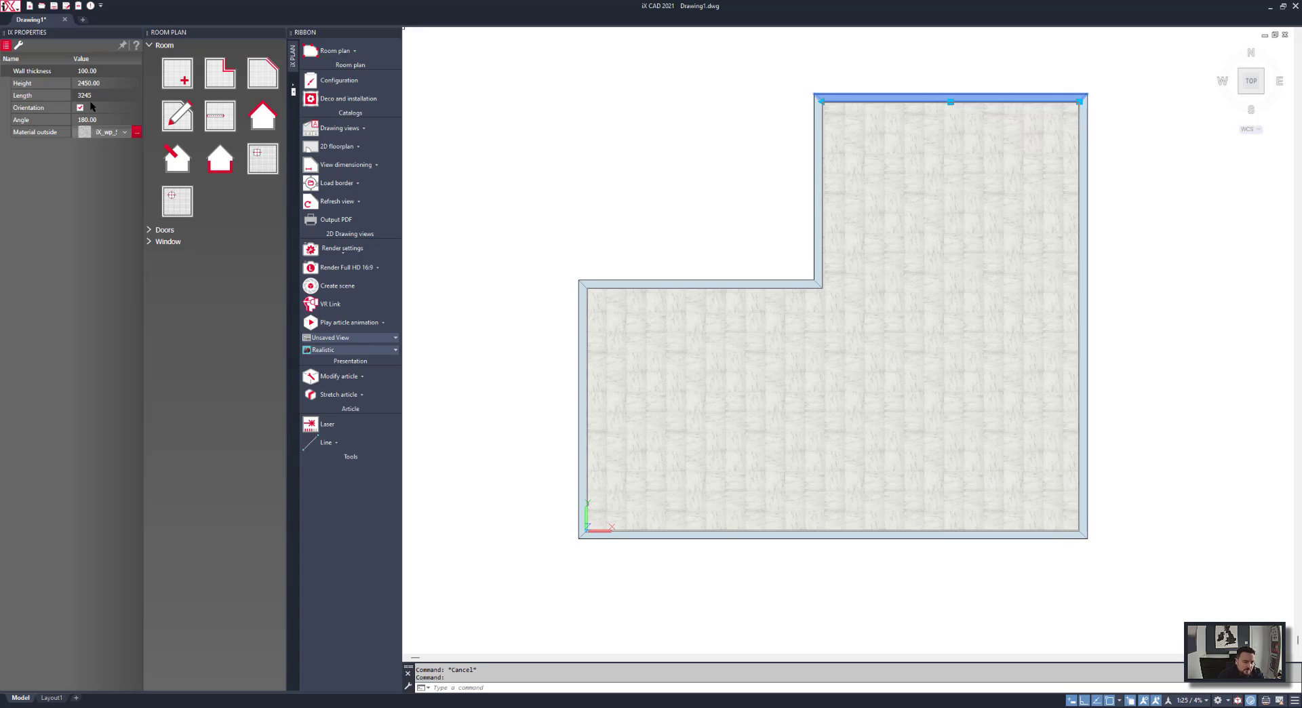
key(Escape)
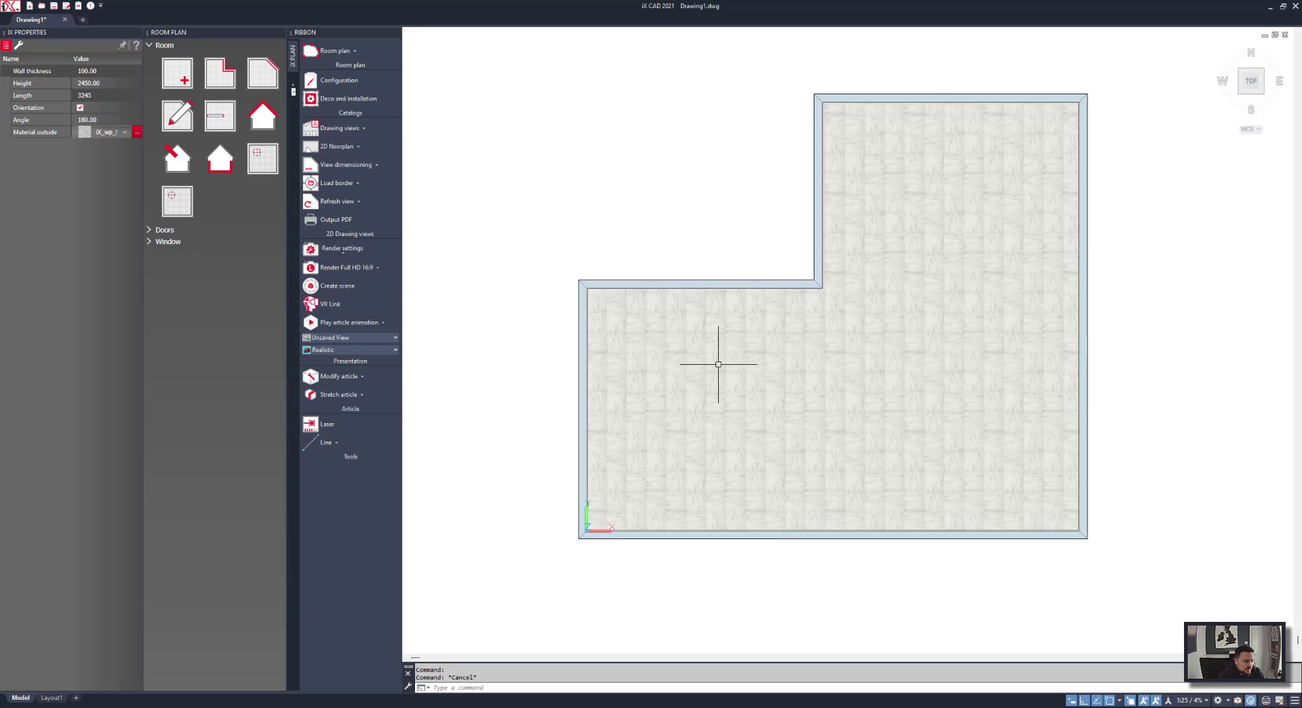
Insert a plain solid door in the notch's horizontal wall, 200 from that wall's left end.
click(177, 231)
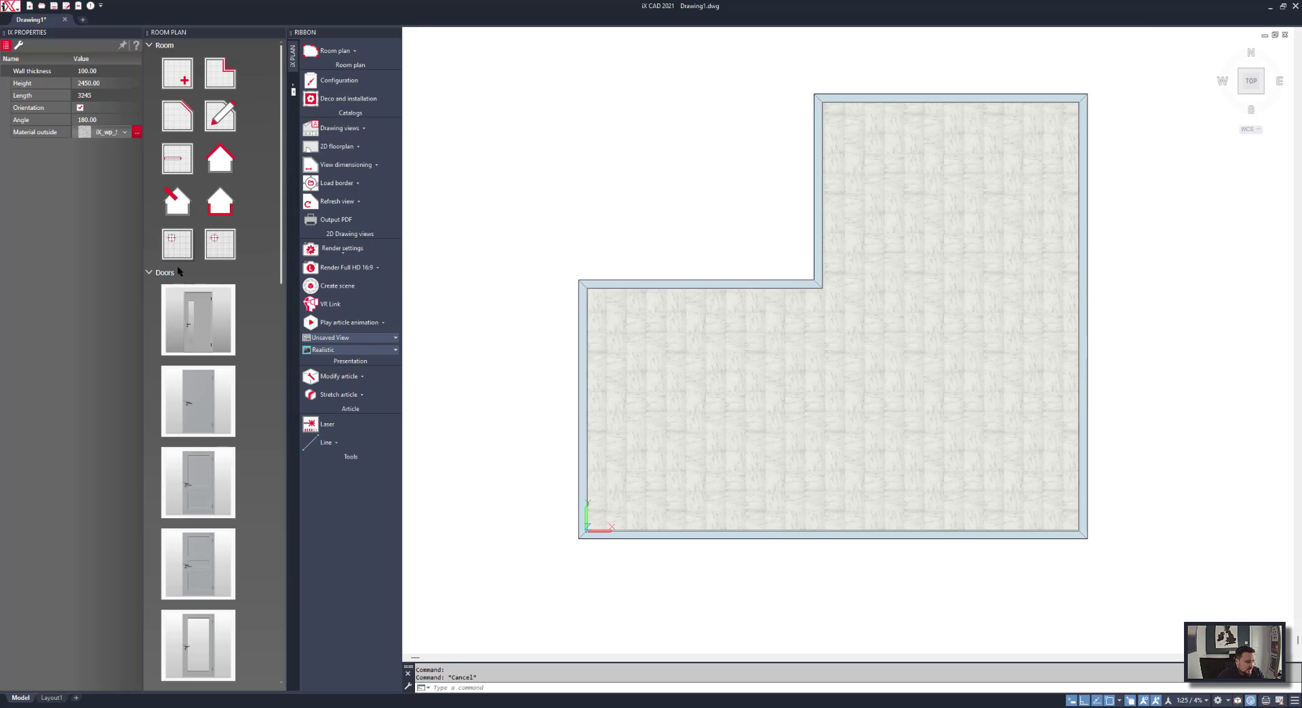
click(200, 403)
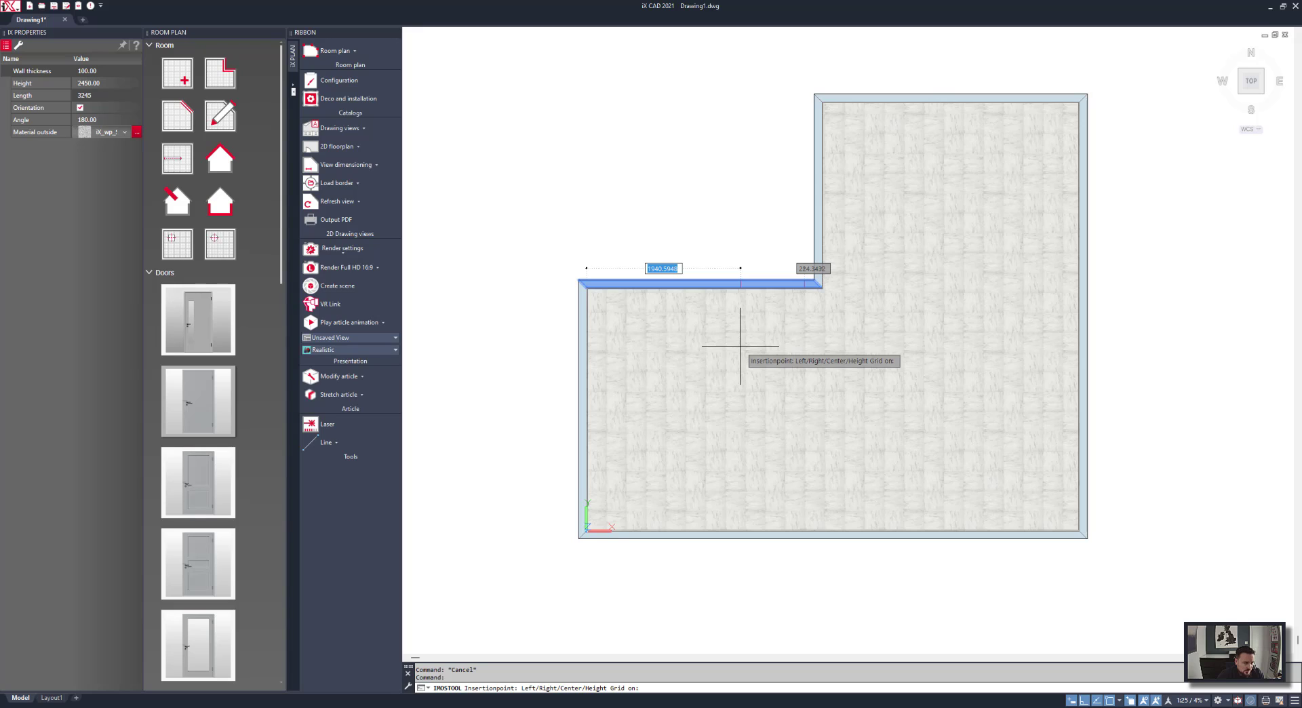
text(200)
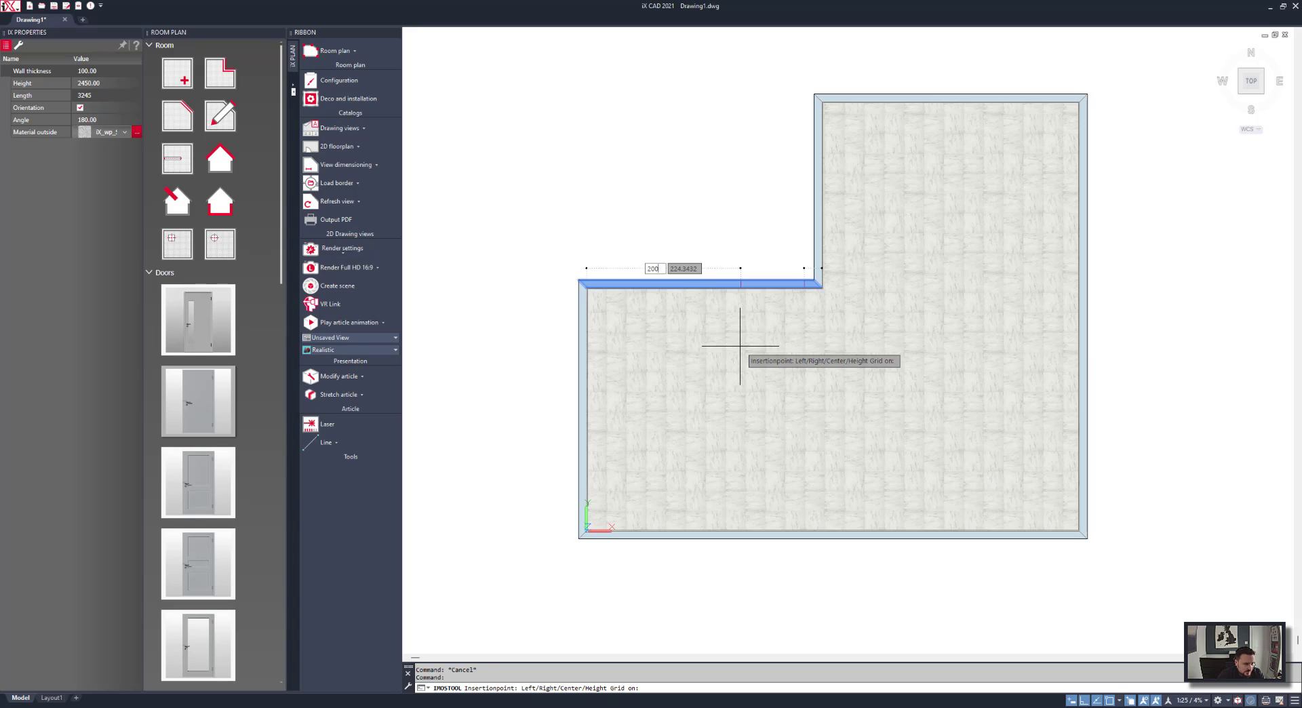
key(Return)
key(Return)
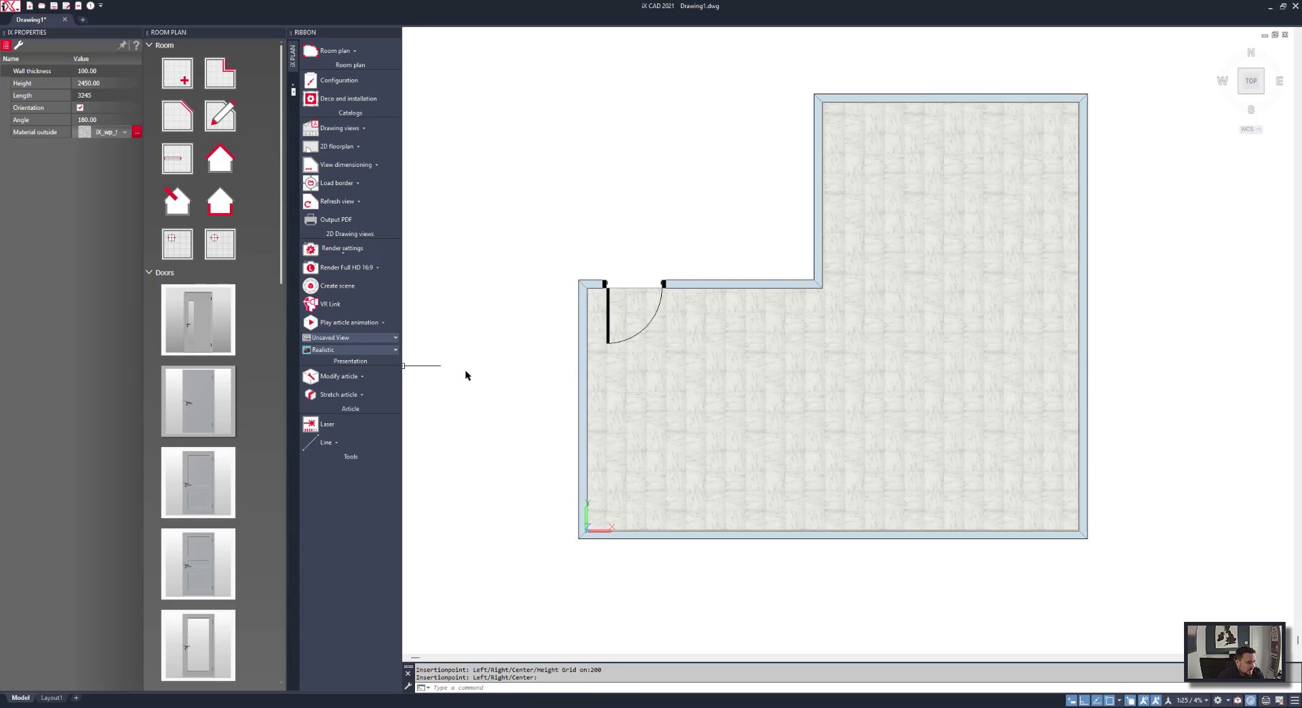
Insert the same plain door in the room's right wall, 200 from its lower end.
click(192, 400)
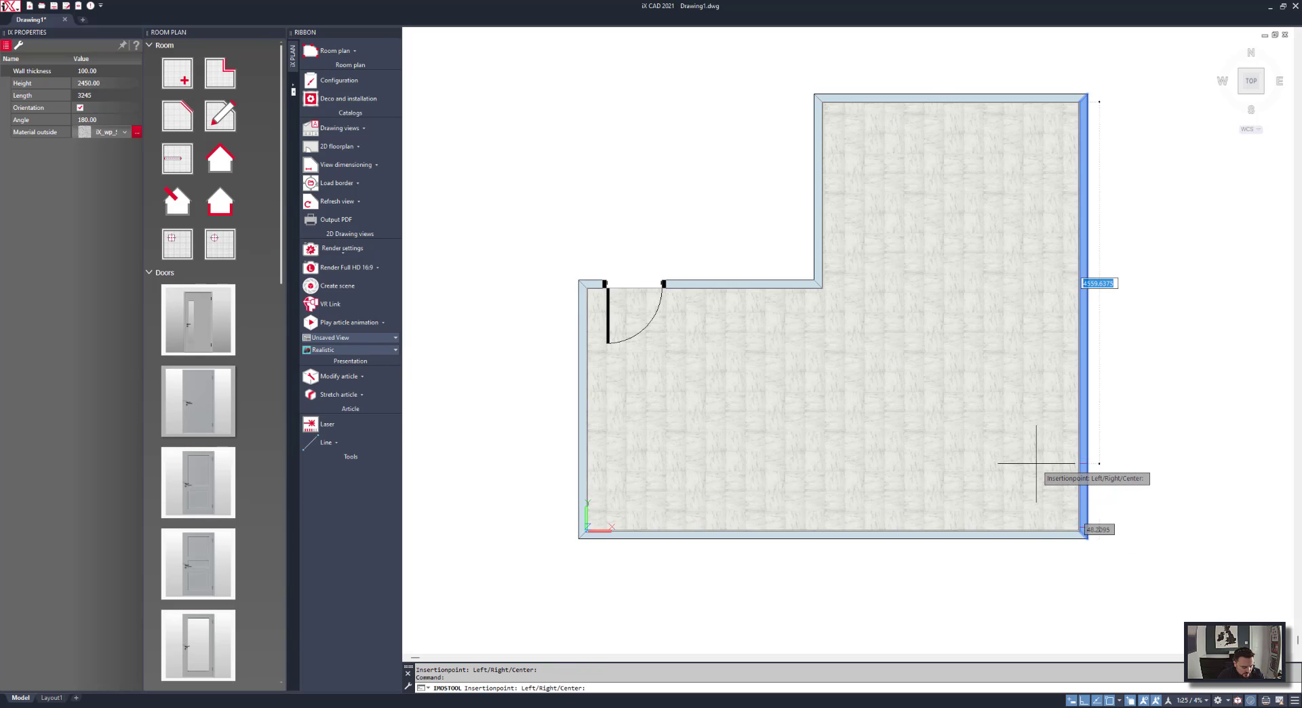
key(Tab)
text(200)
key(Return)
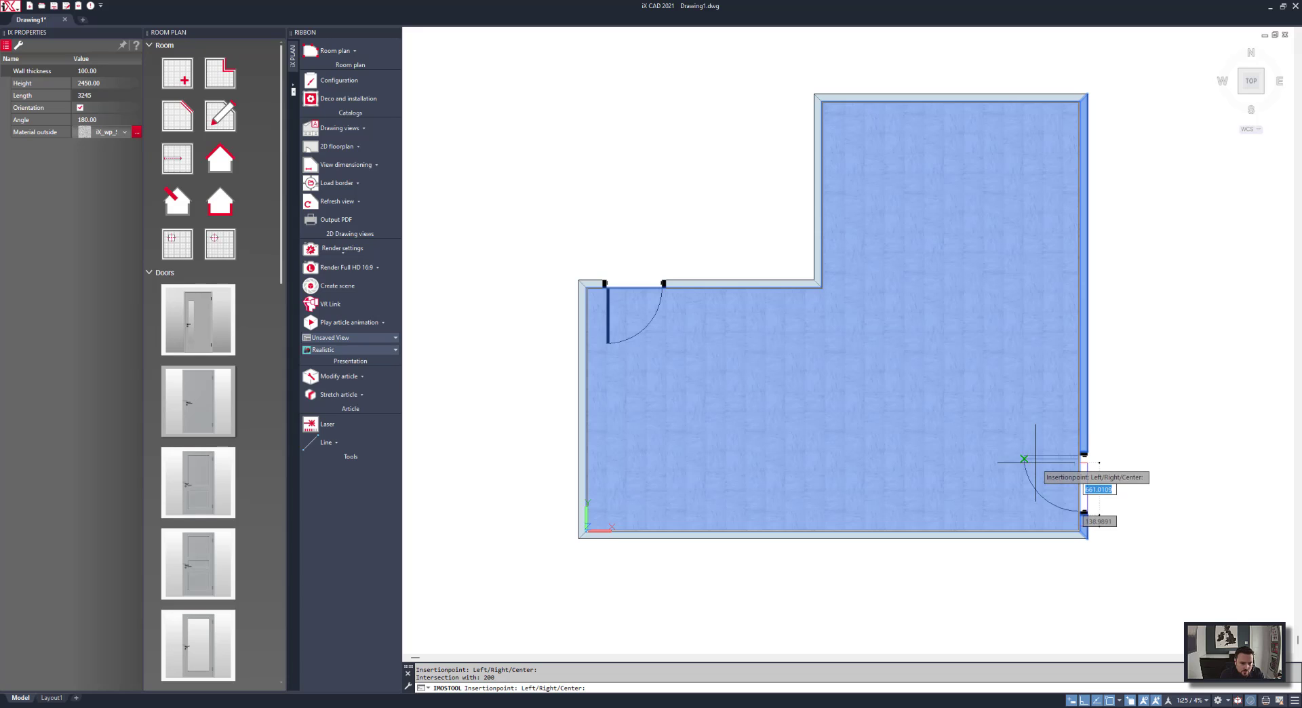
key(Escape)
Flip the right-wall door's hinged side to Right and turn selection cycling off.
click(1035, 459)
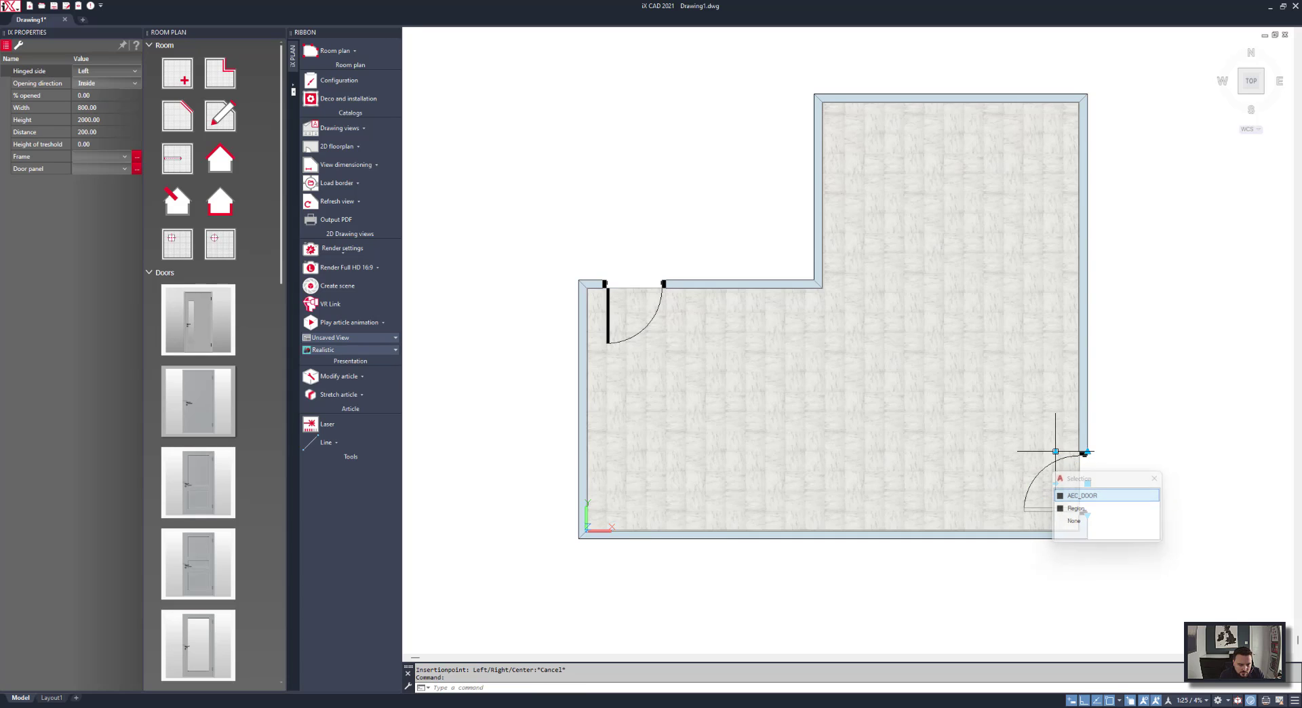
click(1055, 451)
middle_drag(1150, 453, 1095, 424)
key(Escape)
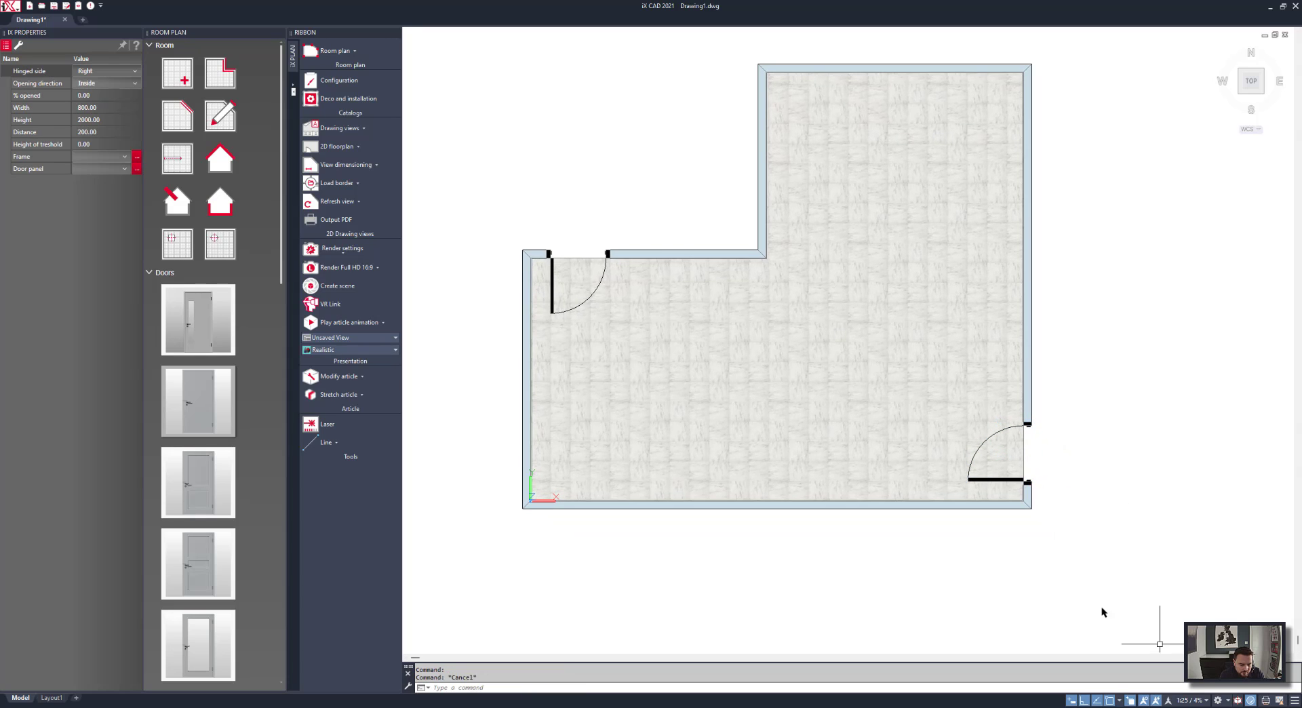
click(1129, 701)
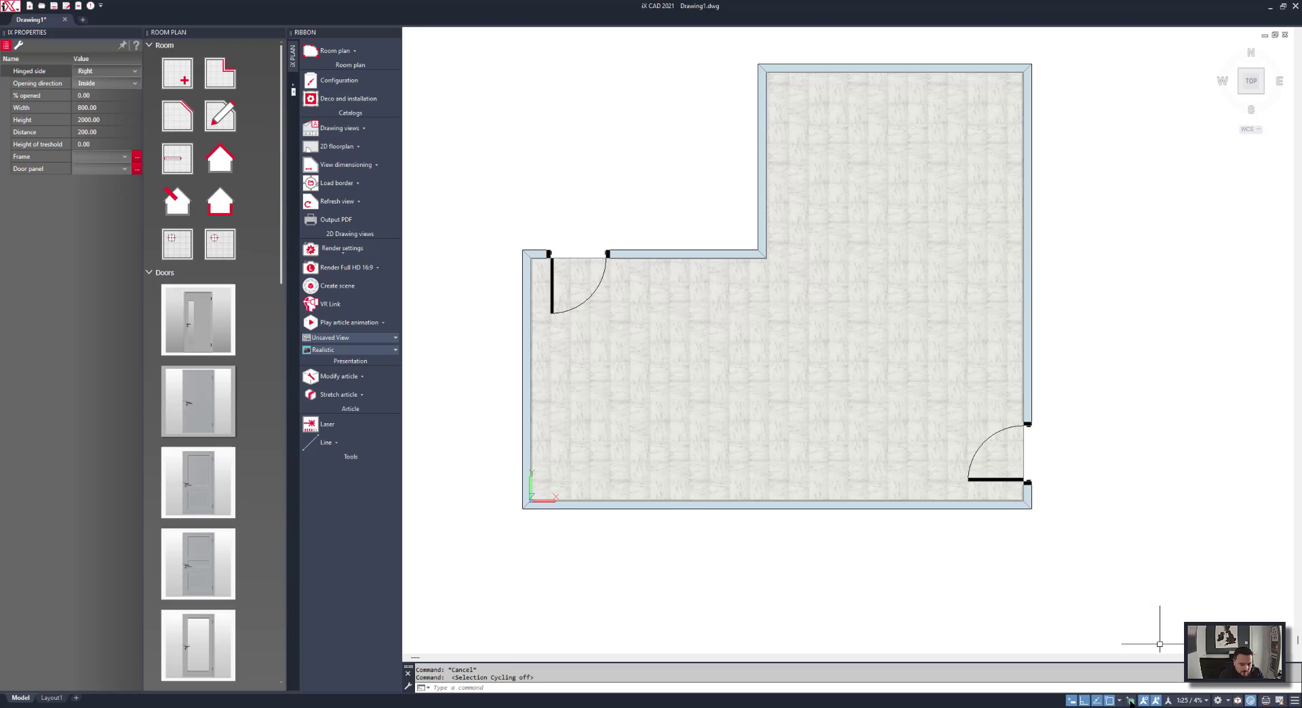
Insert two tall double-sash, multi-pane windows in the lower wall, the first 200 from the inner left corner and the second 200 from the first.
click(161, 273)
click(162, 246)
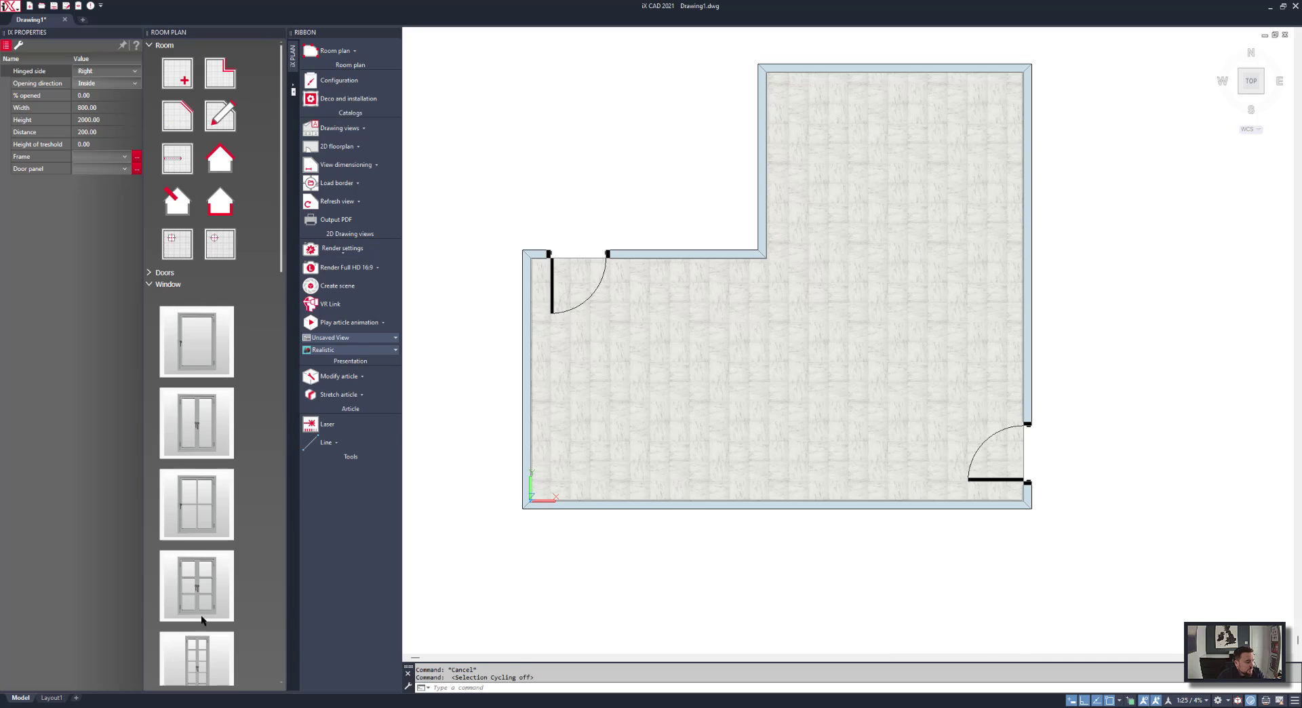
scroll(205, 652, down, 3)
click(200, 570)
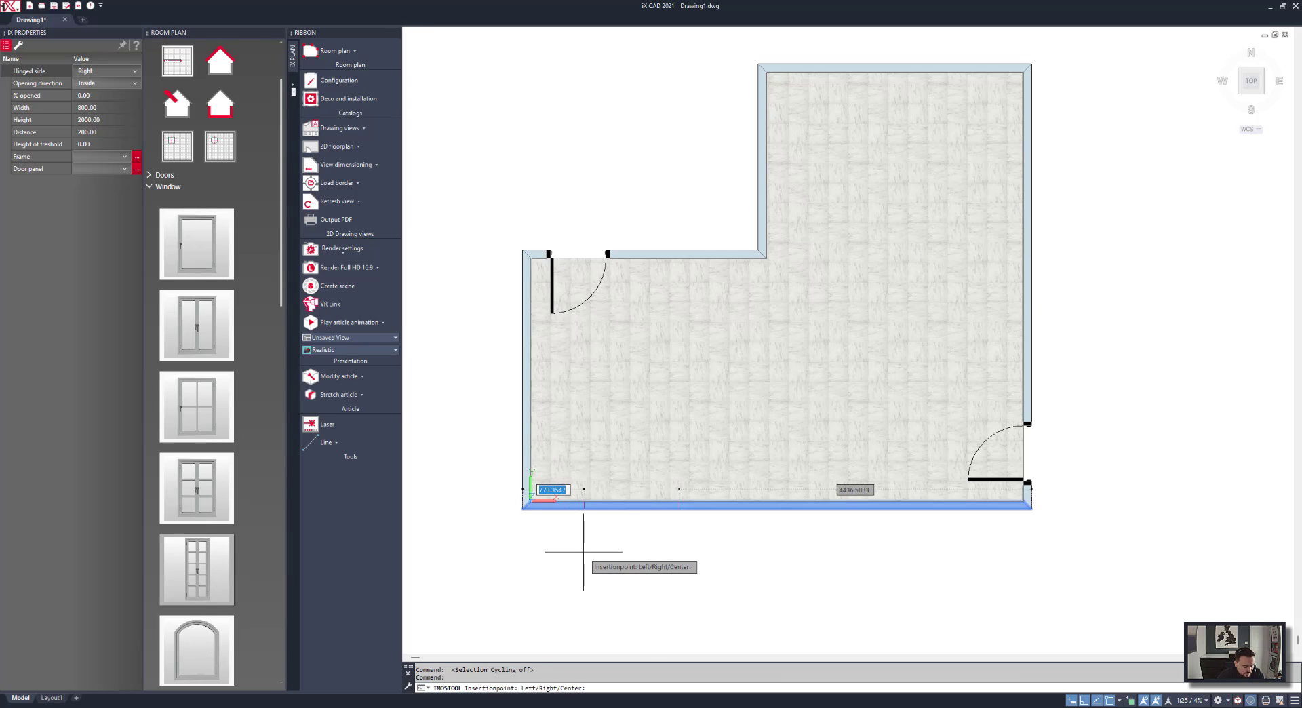
key(Tab)
key(Tab)
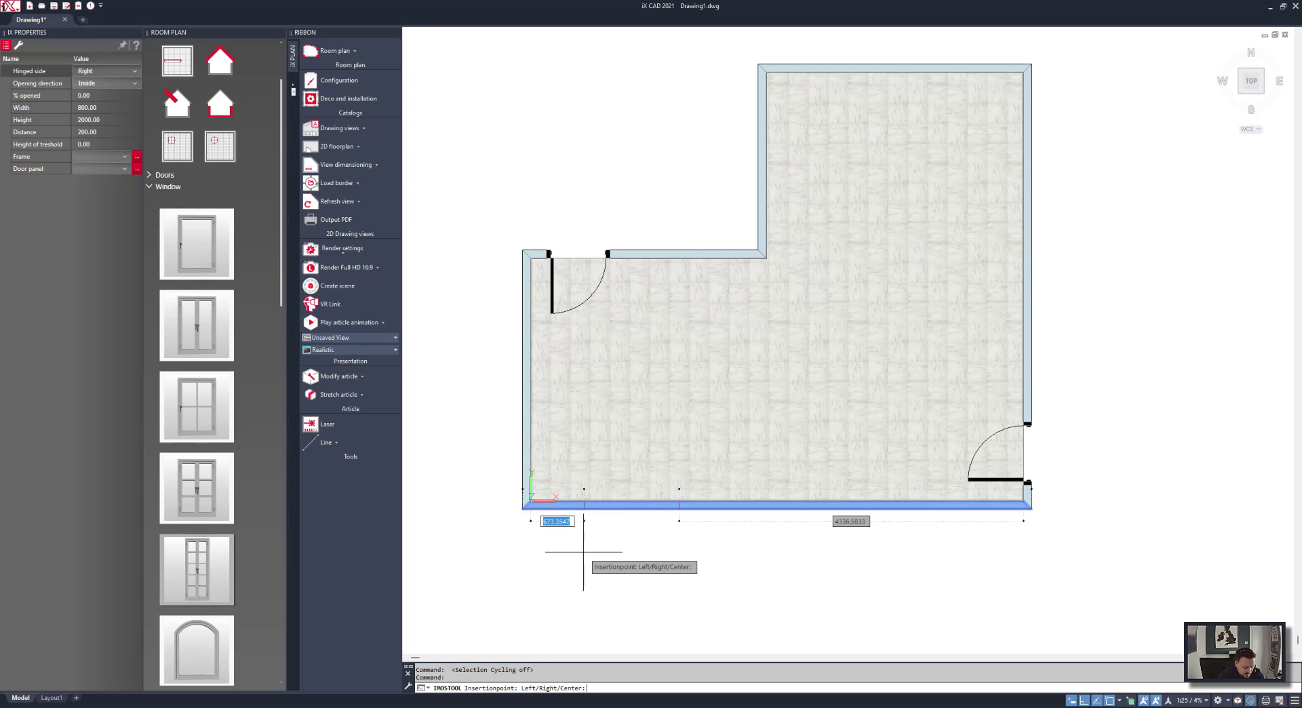
text(200)
key(Return)
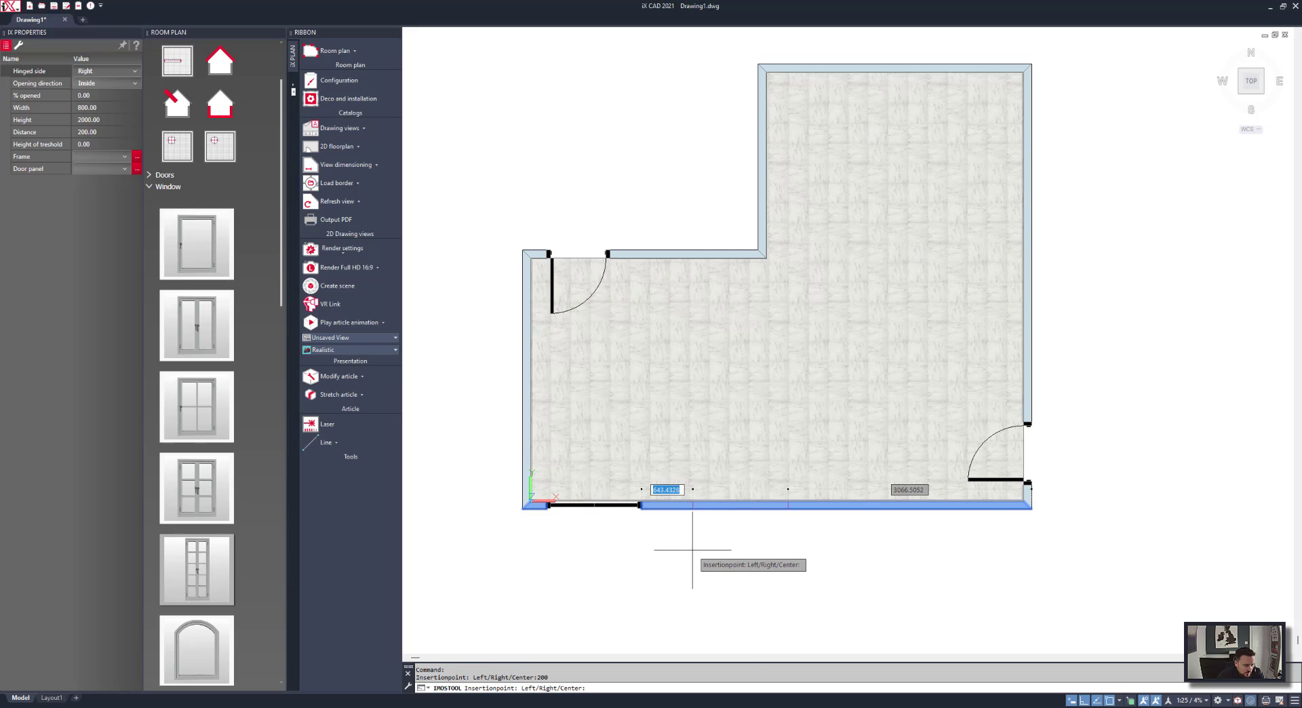
text(200)
key(Return)
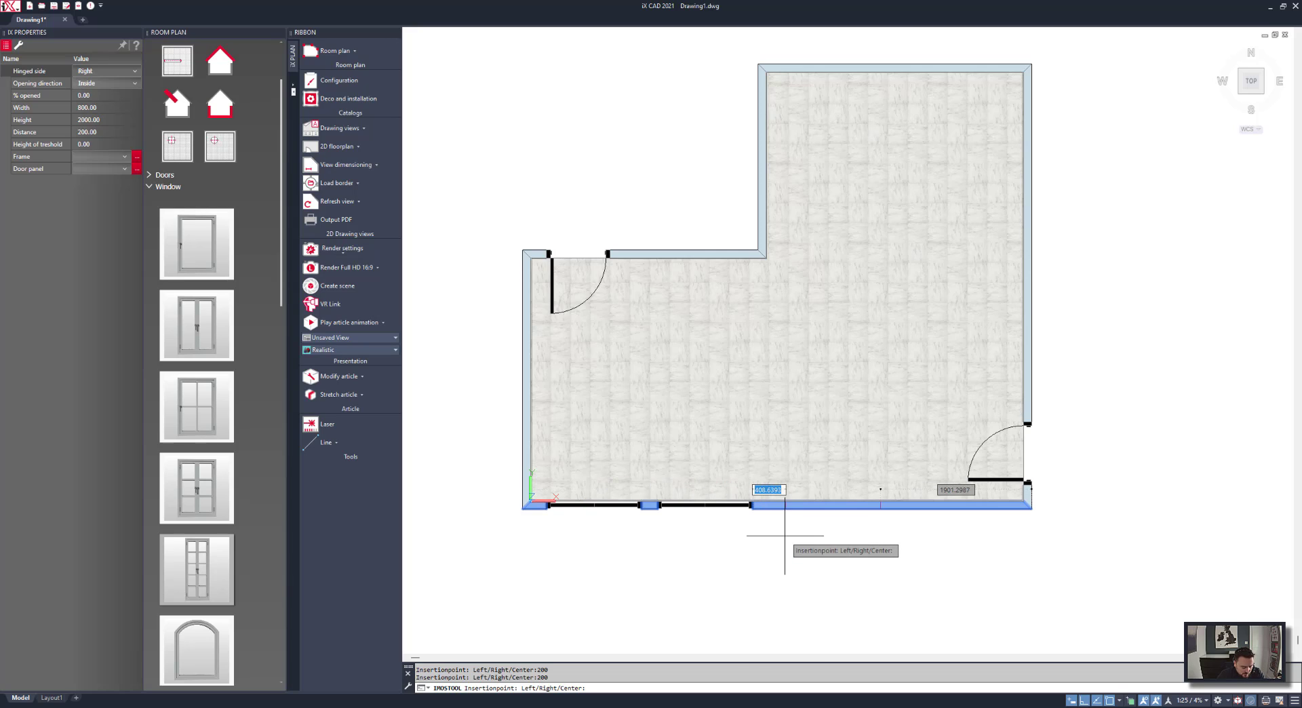
Insert a third and fourth tall double-sash, multi-pane window in the lower wall, each 200 from the previous one.
text(200)
key(Return)
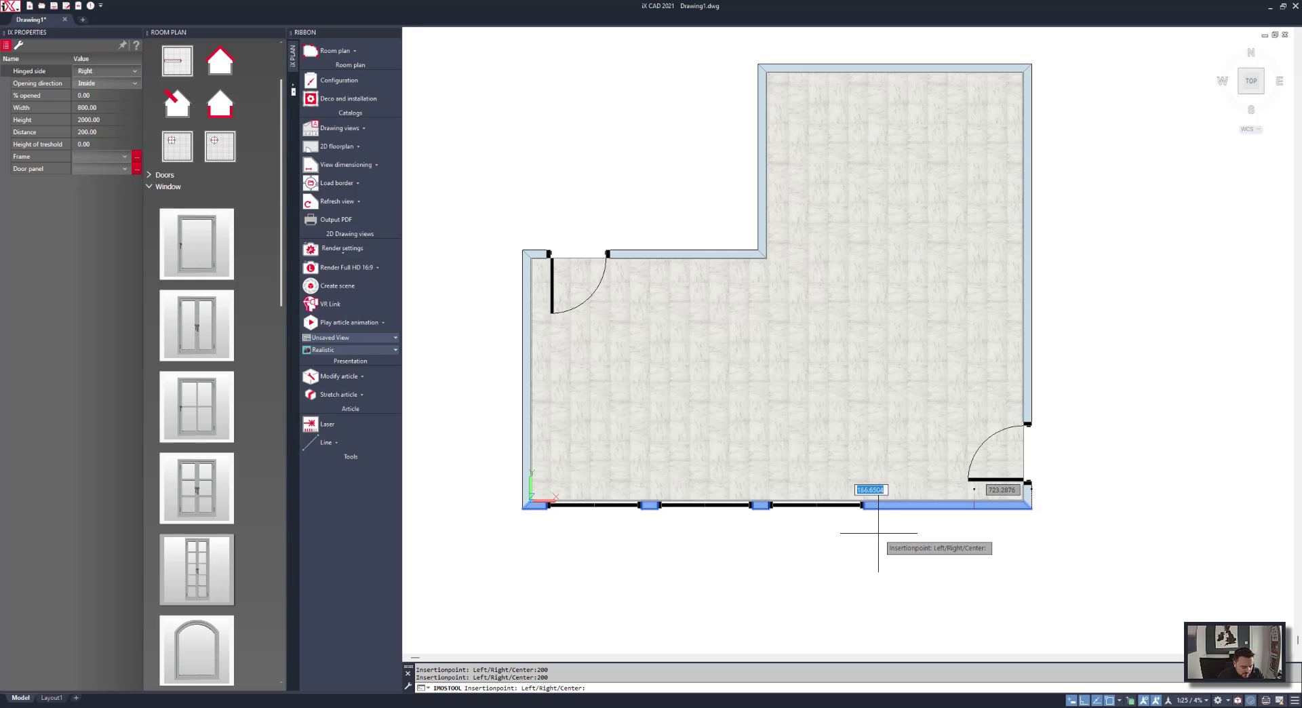
text(200)
key(Return)
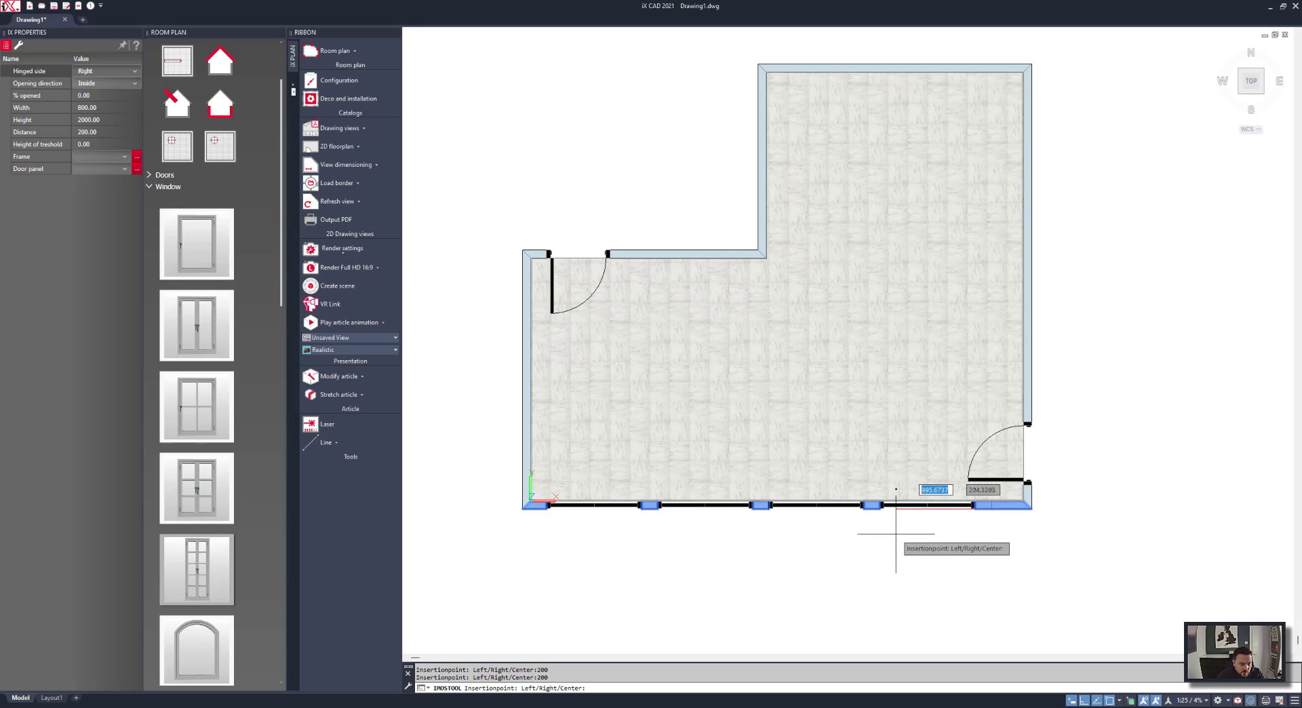
key(Escape)
Set the opening direction of all four multi-pane windows to Inside.
middle_drag(723, 343, 732, 360)
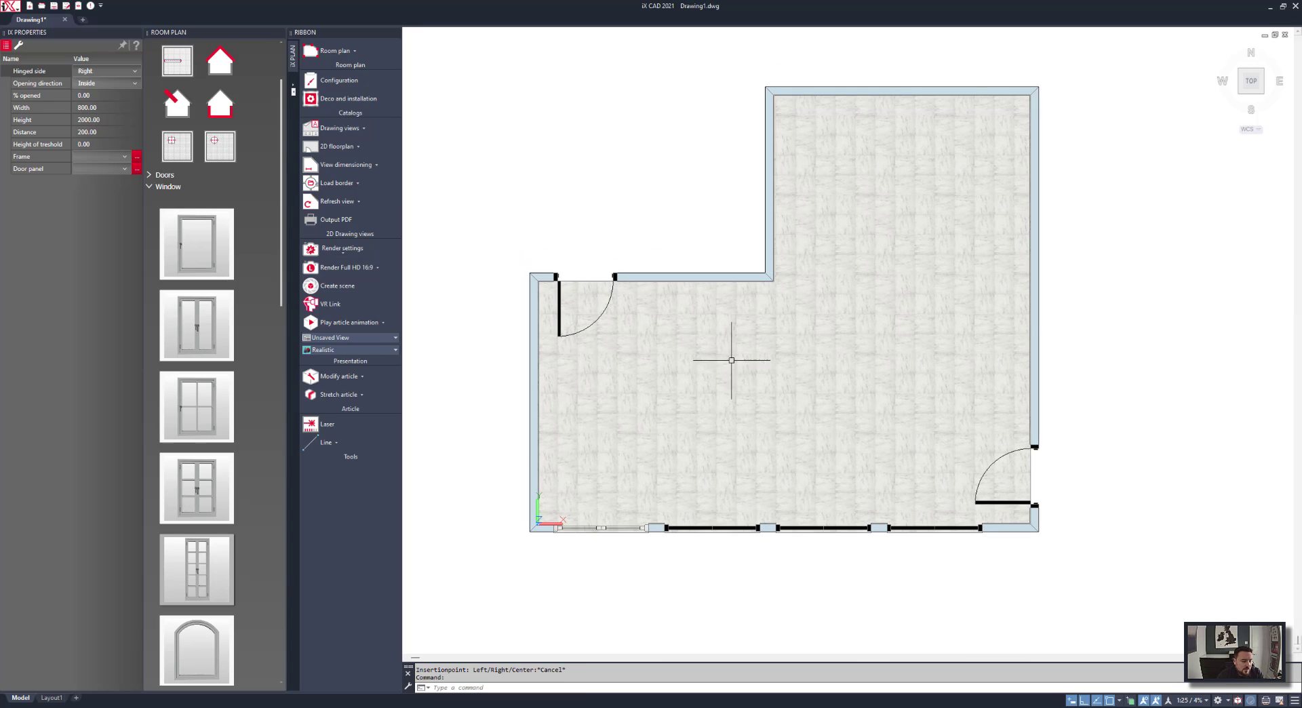
shift+middle_drag(680, 481, 613, 299)
click(607, 224)
click(716, 217)
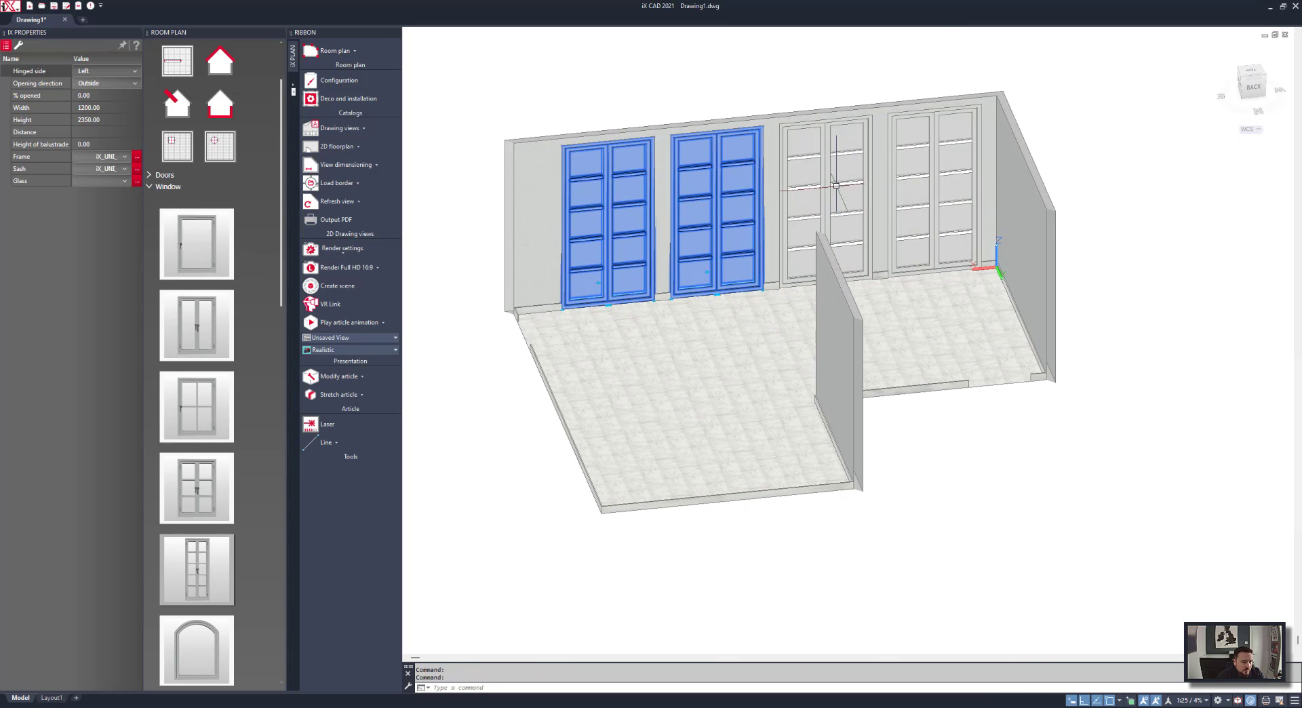
click(825, 176)
click(926, 175)
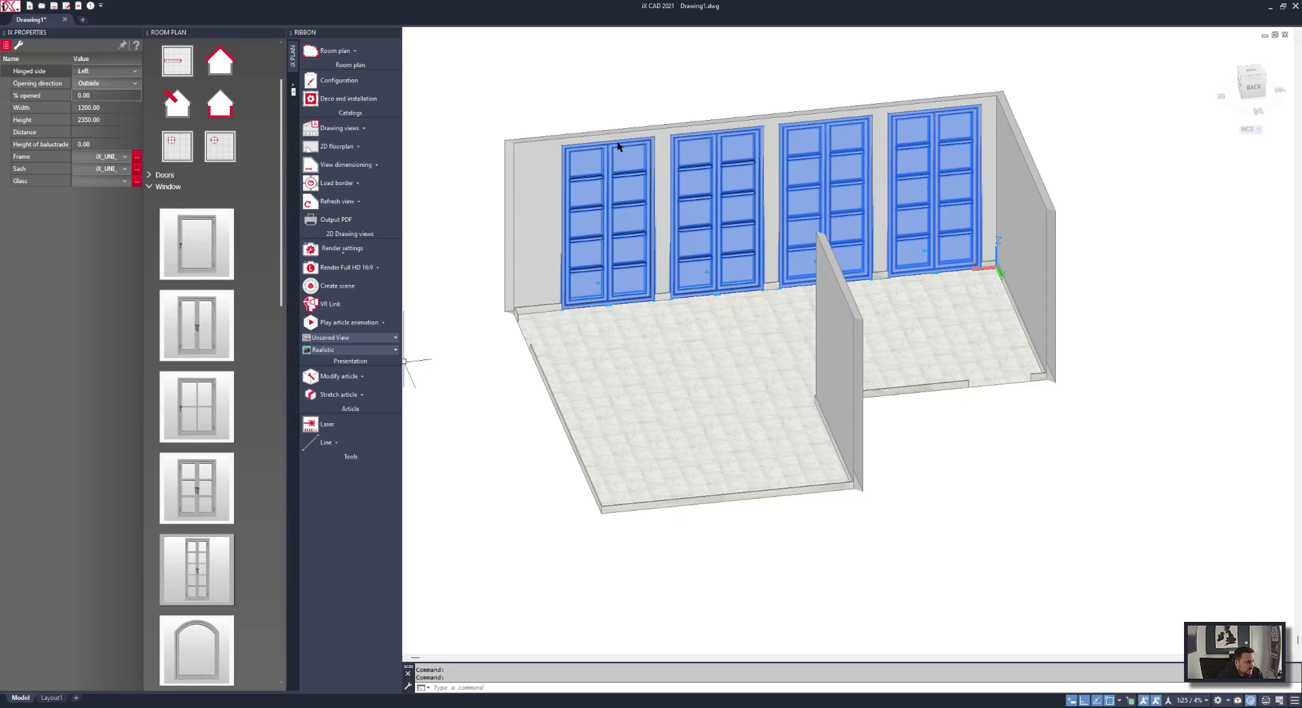
click(103, 84)
click(106, 95)
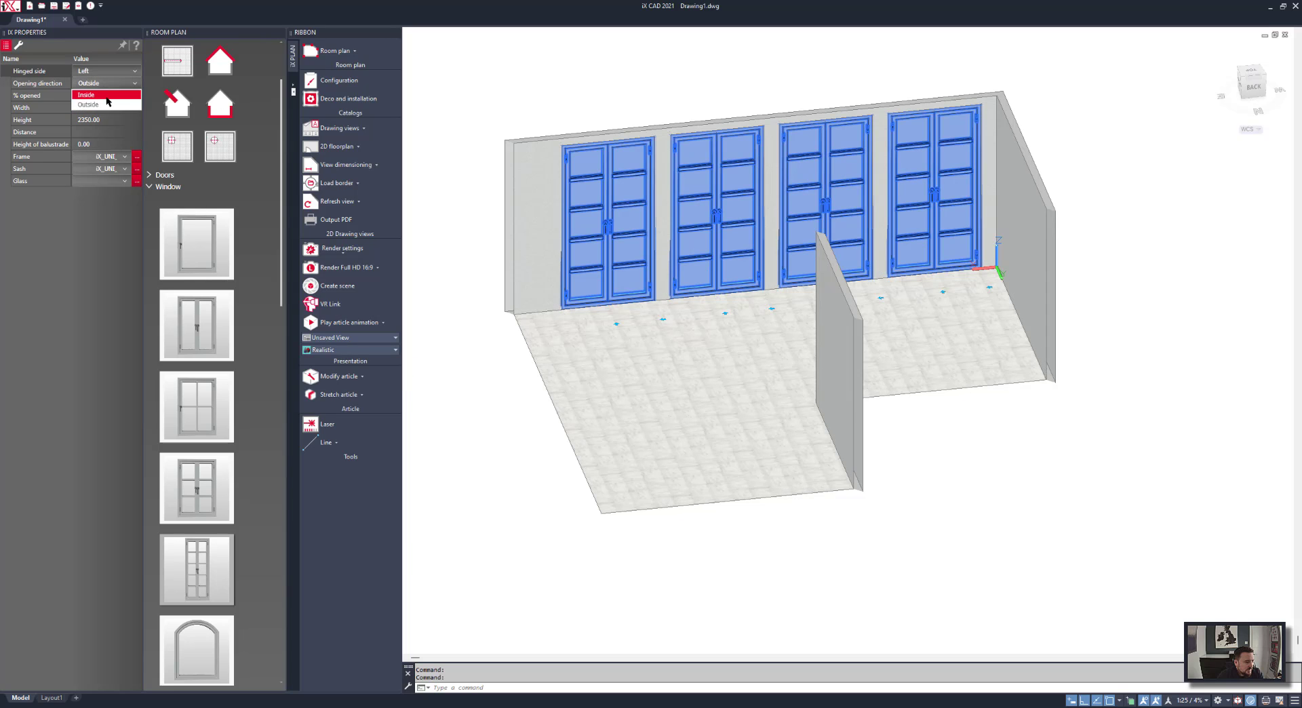
Insert a plain double-sash window centred in the far wall of the room's projecting part, using the Center insertion point.
mouse_move(542, 400)
middle_down()
mouse_move(526, 402)
mouse_move(760, 428)
middle_up()
middle_drag(835, 300, 710, 409)
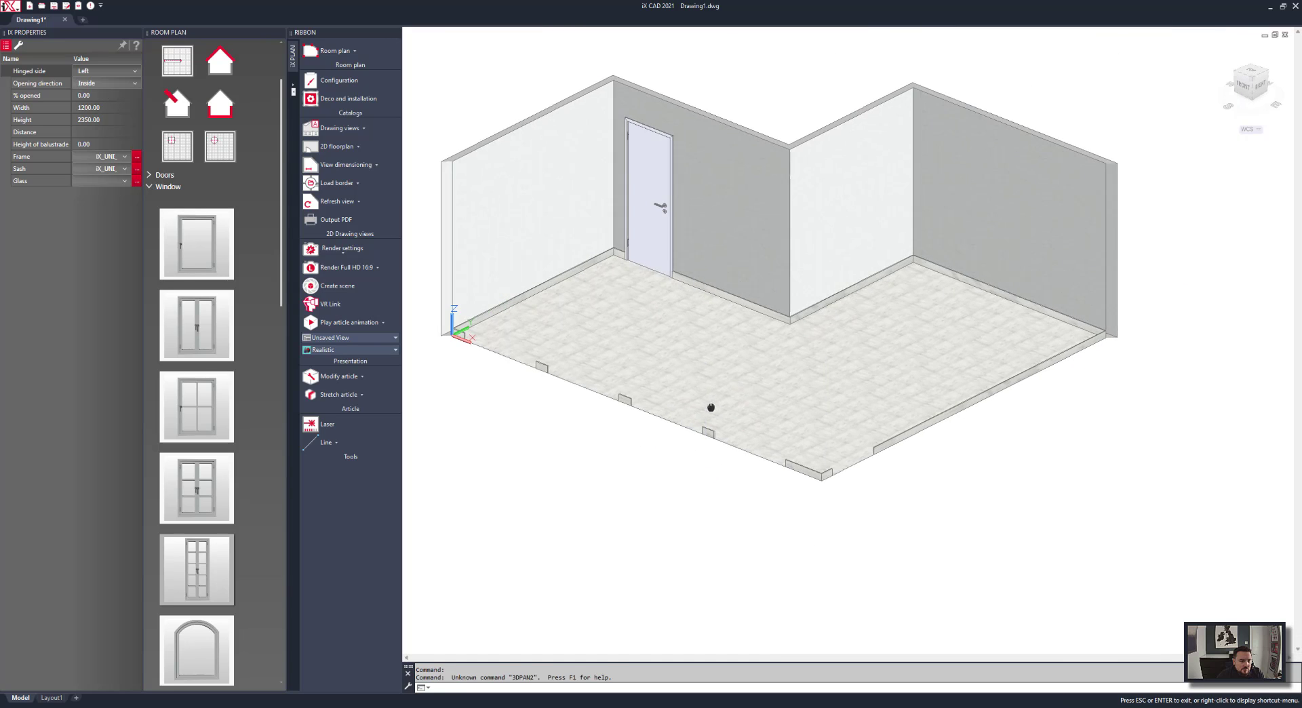
shift+middle_drag(832, 279, 954, 241)
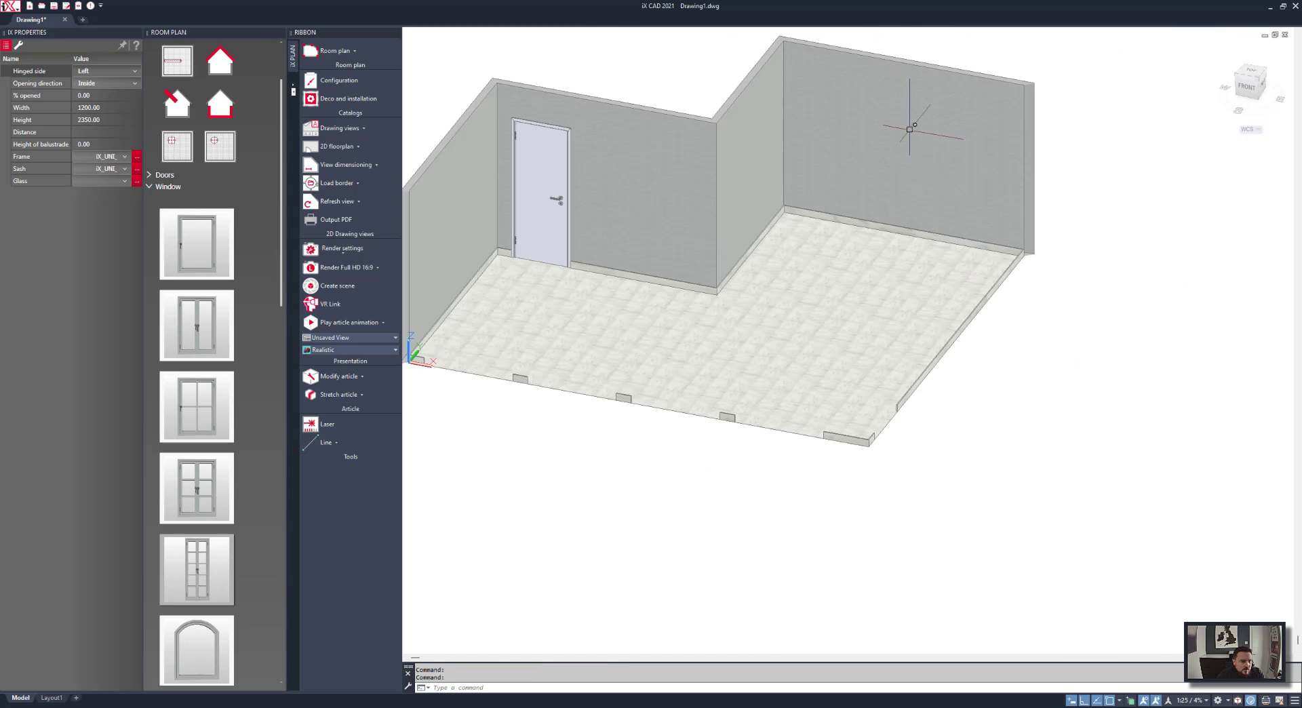
click(181, 293)
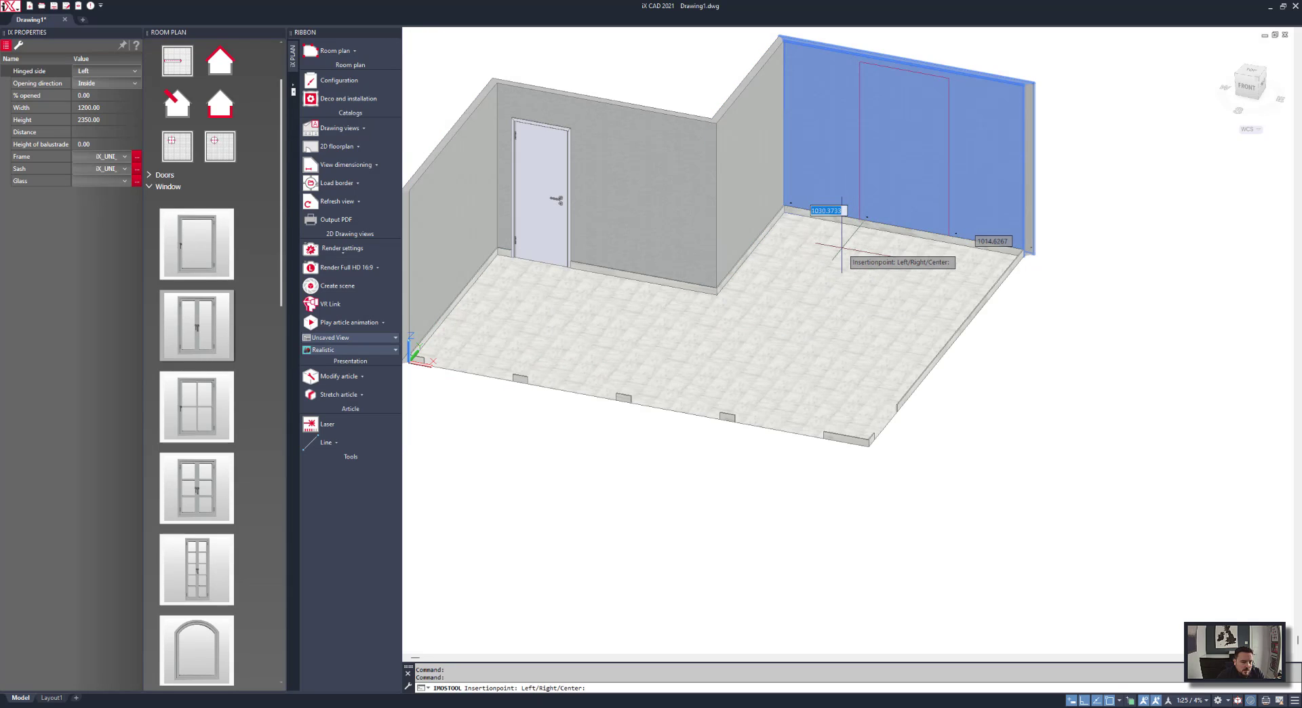
text(c)
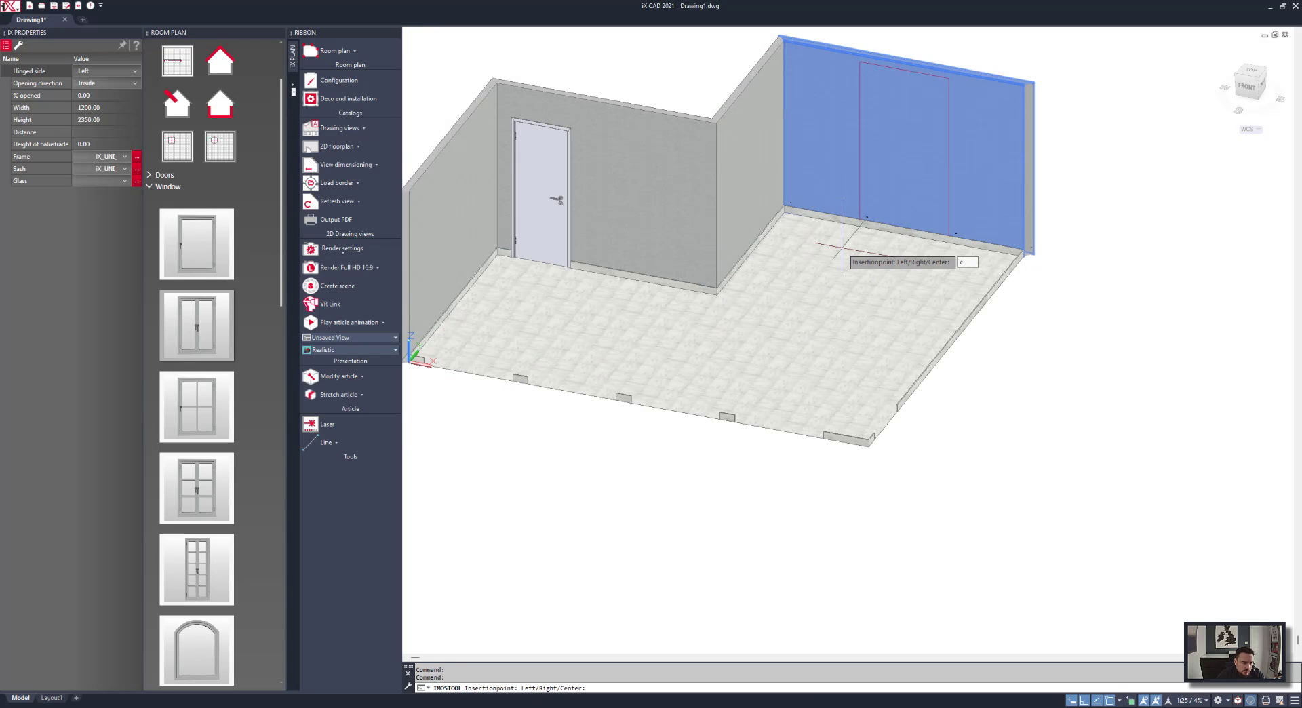
key(Return)
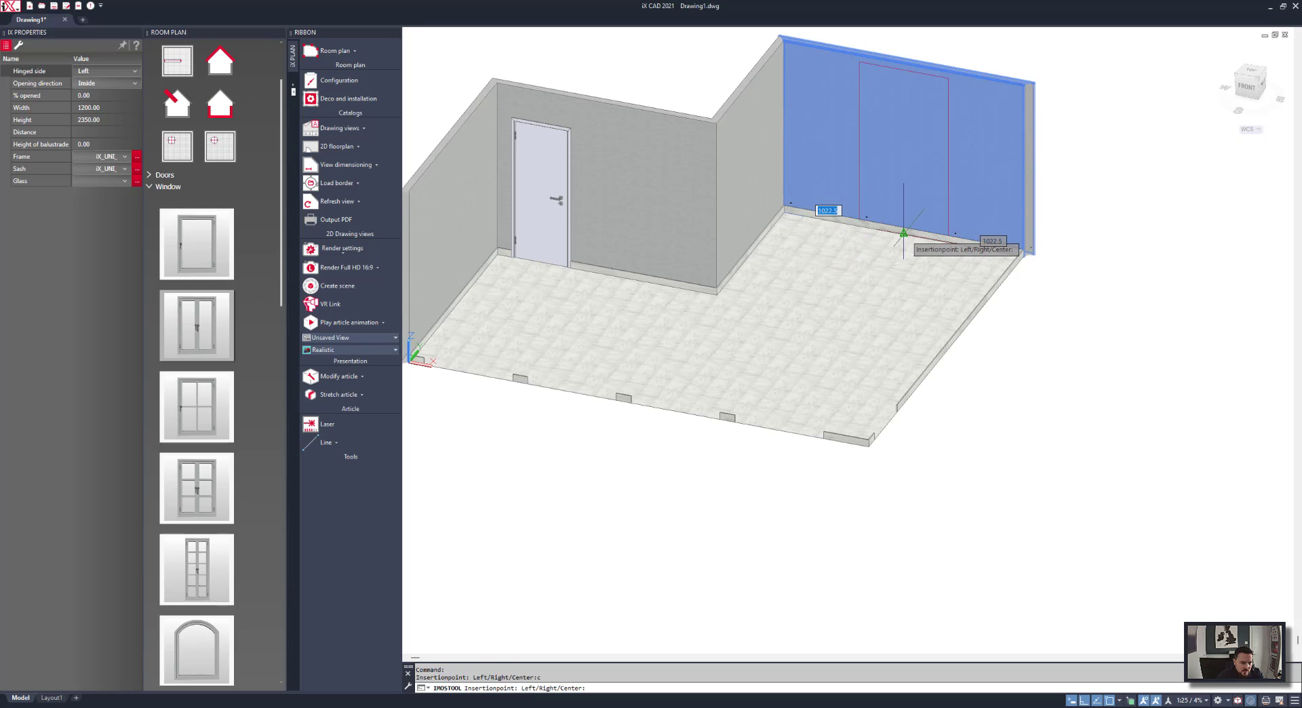
click(903, 233)
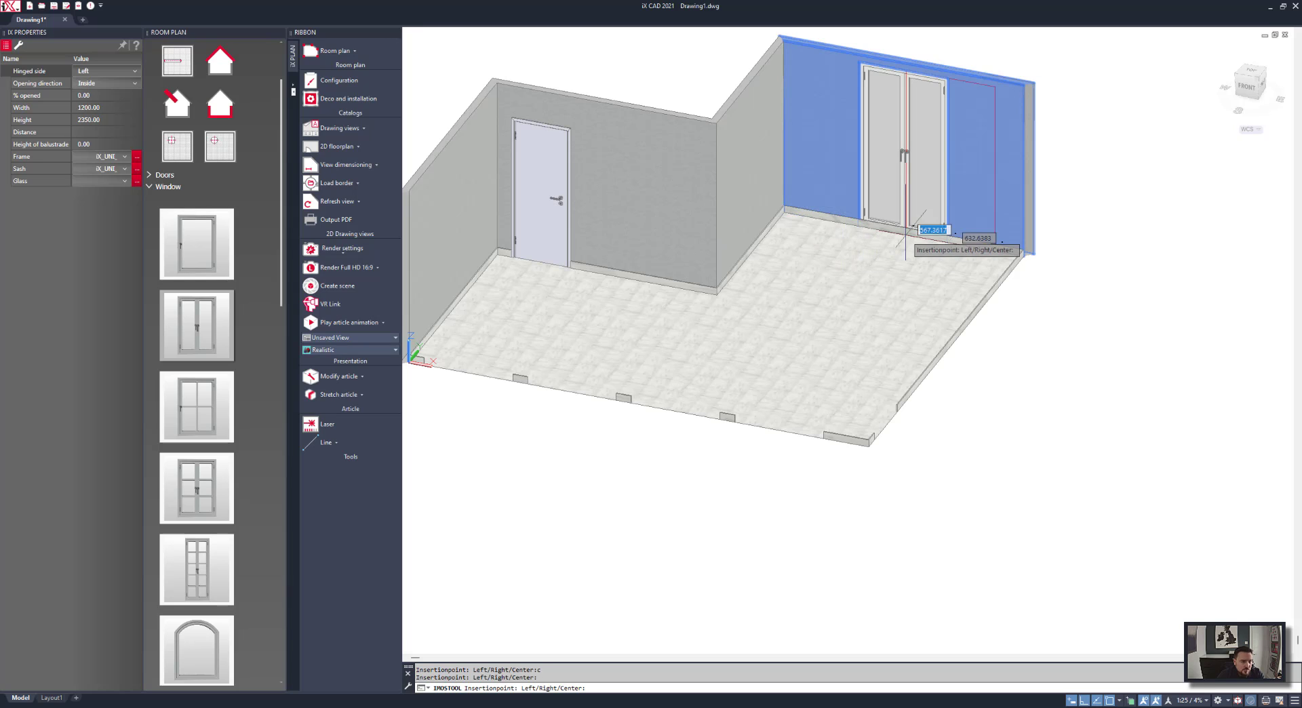
key(Escape)
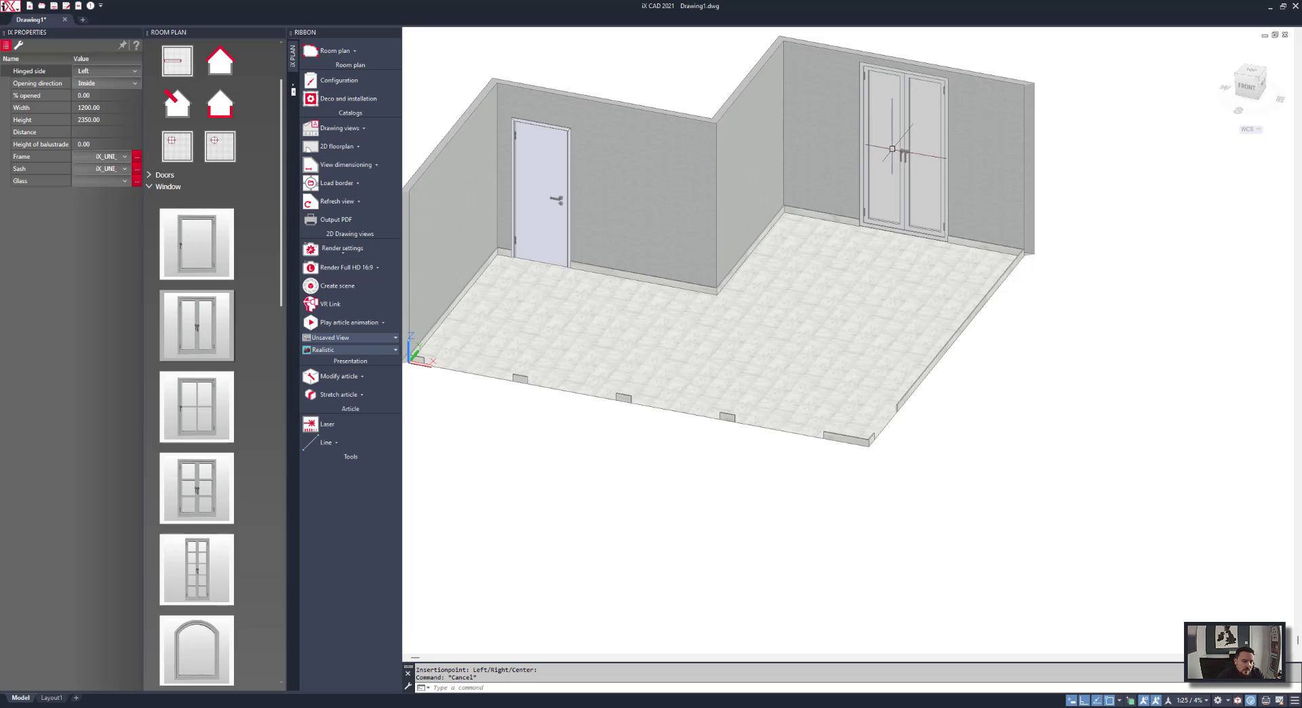
Set the height of the centred double-sash window to 1200.
click(892, 149)
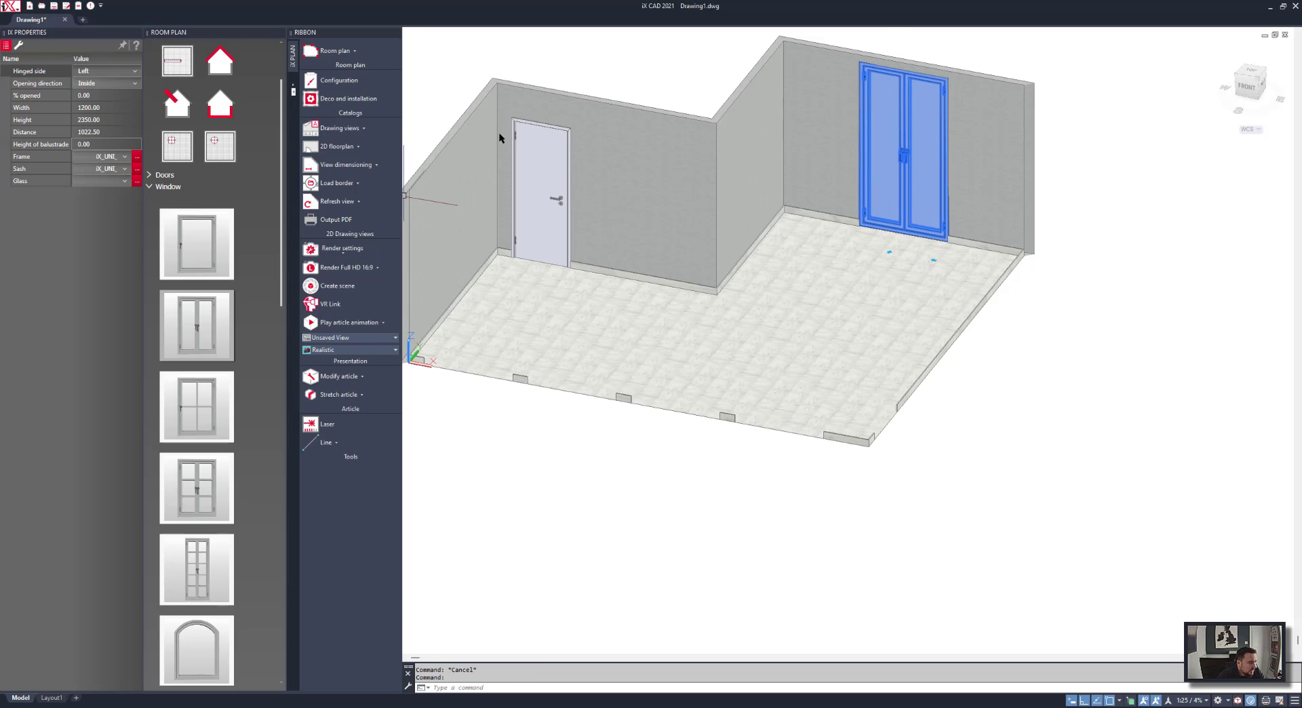
click(106, 120)
key(BackSpace)
key(BackSpace)
key(BackSpace)
key(BackSpace)
key(BackSpace)
key(BackSpace)
key(BackSpace)
text(1200)
key(Return)
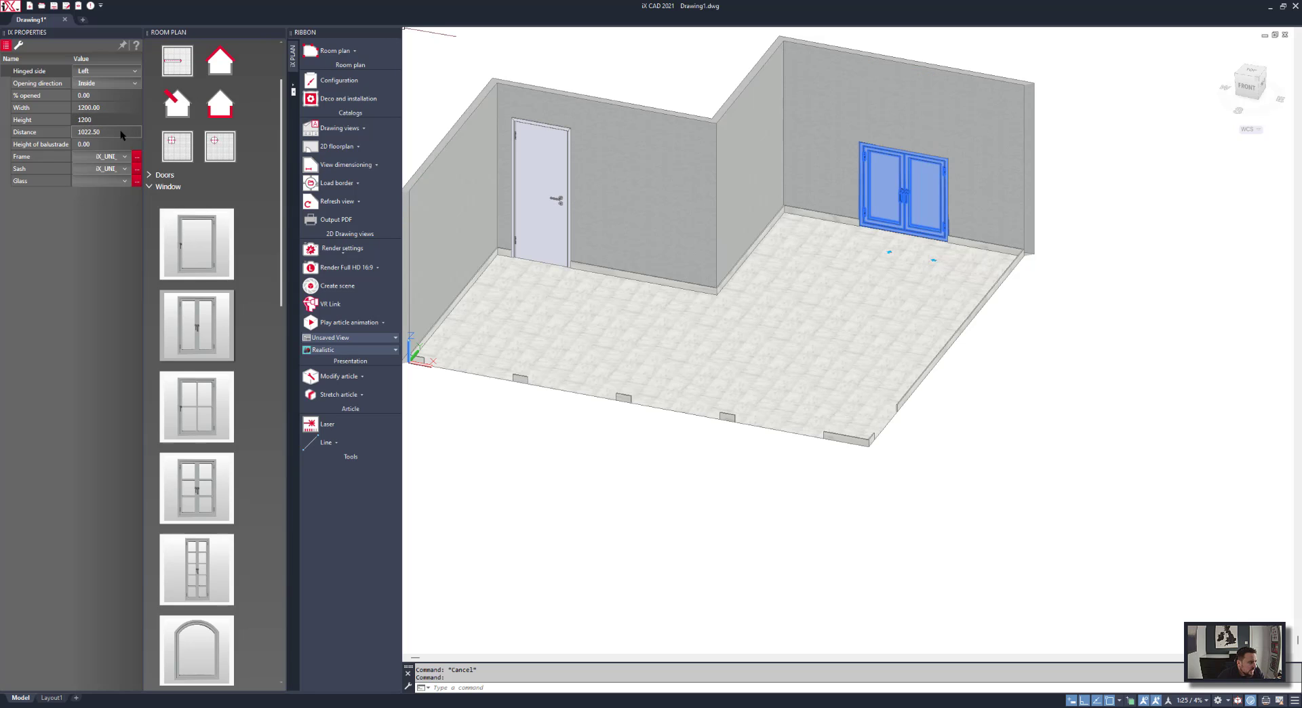
Set the same window's height of balustrade to 1050 and deselect it.
click(62, 145)
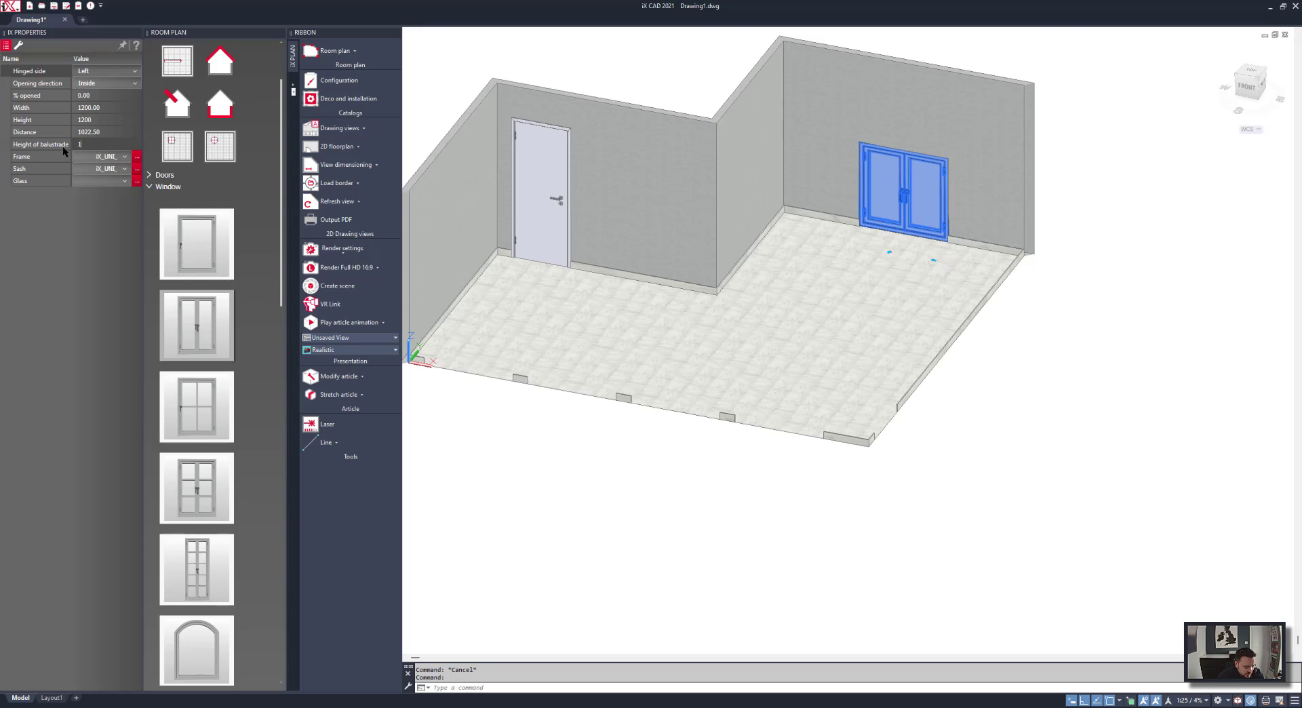
text(1050)
key(Return)
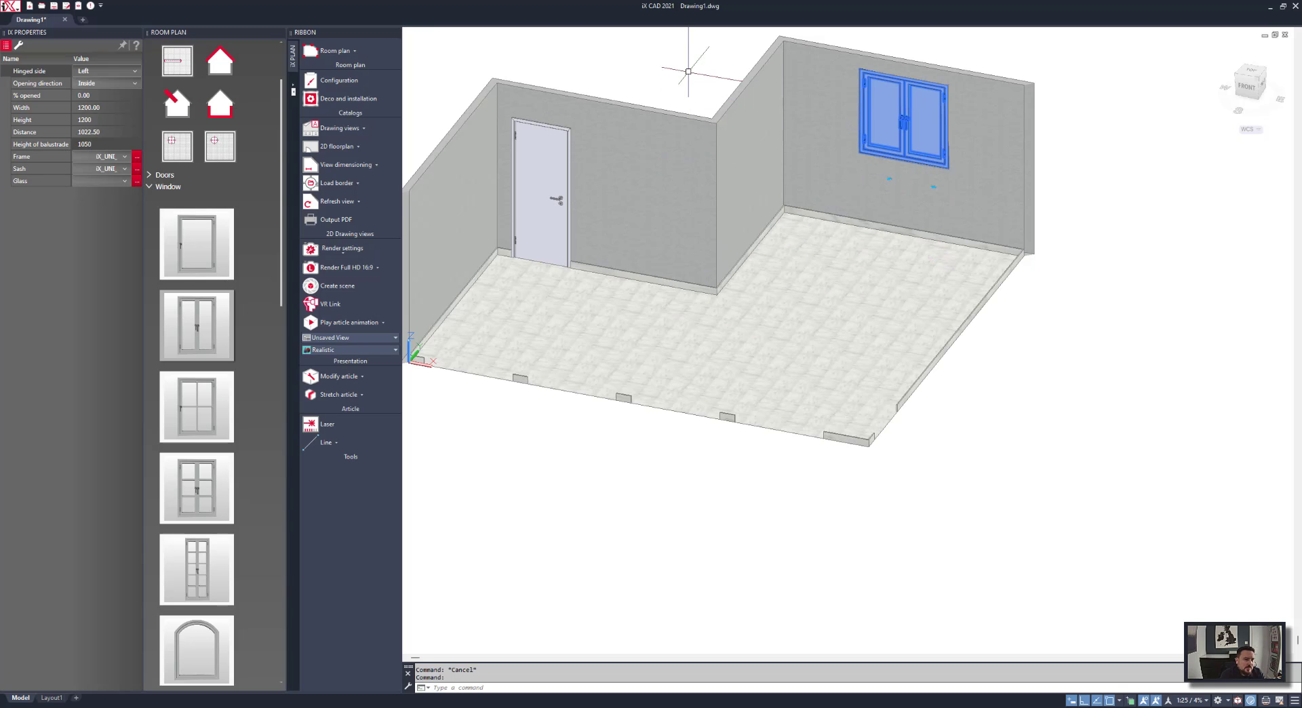
key(Escape)
Inspect the room from the other side and close the room plan and properties palettes.
shift+middle_drag(705, 291, 842, 291)
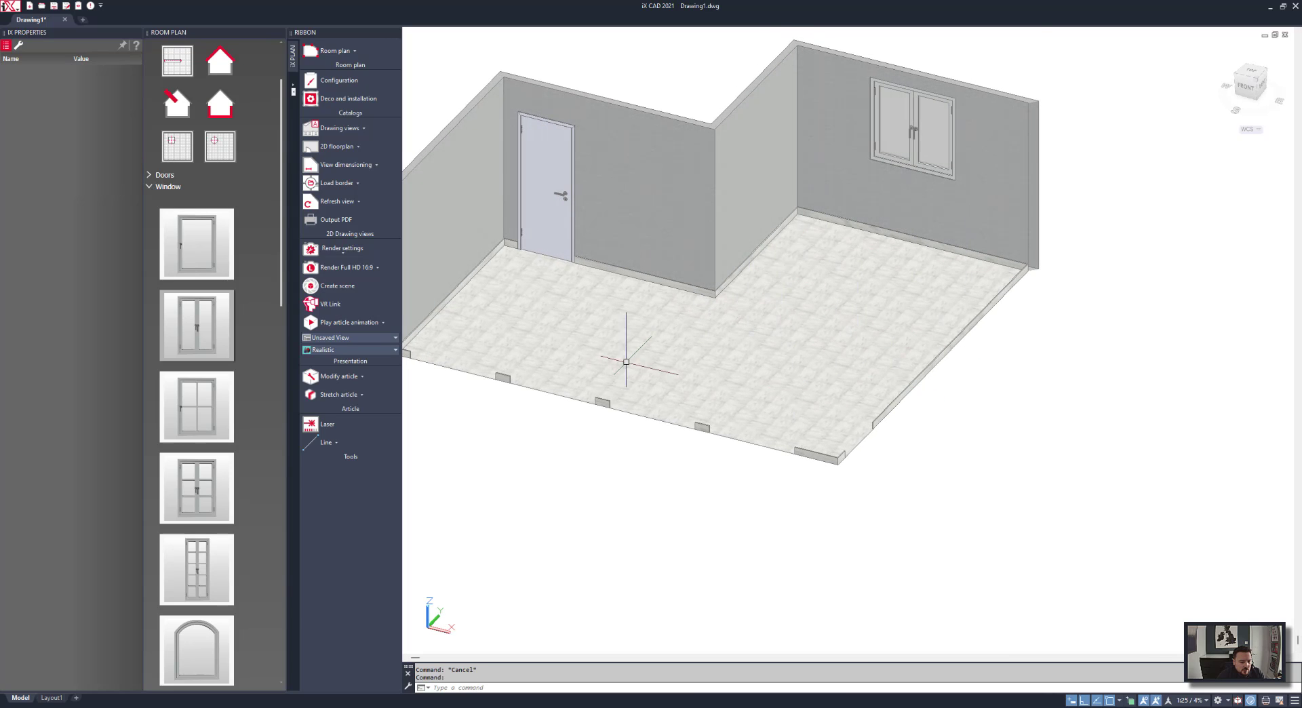
shift+middle_drag(628, 366, 831, 389)
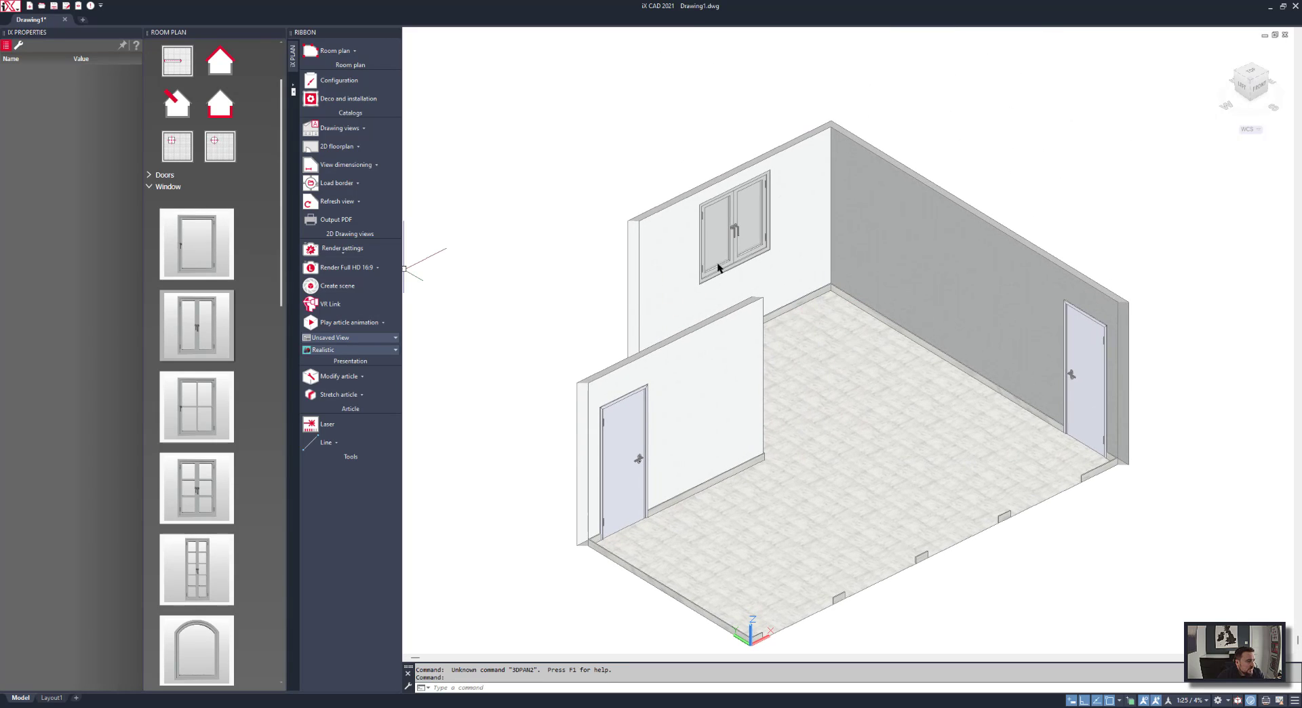
click(280, 32)
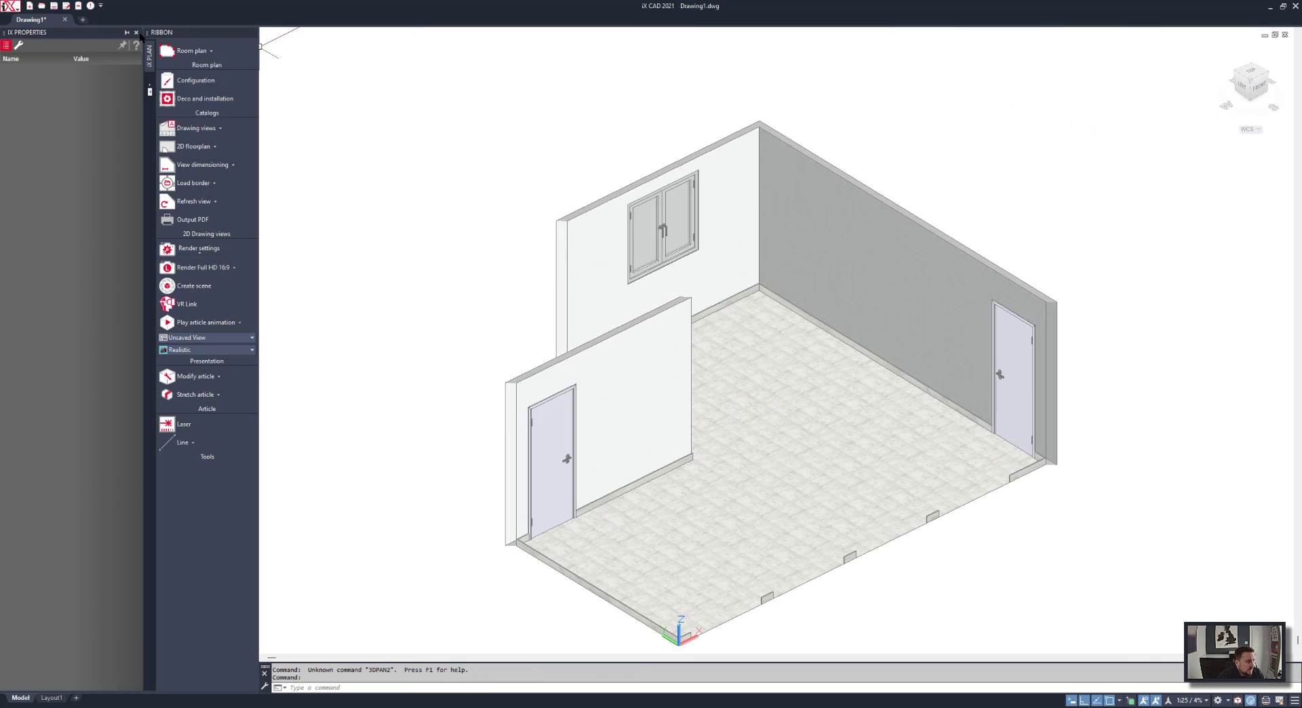
click(135, 33)
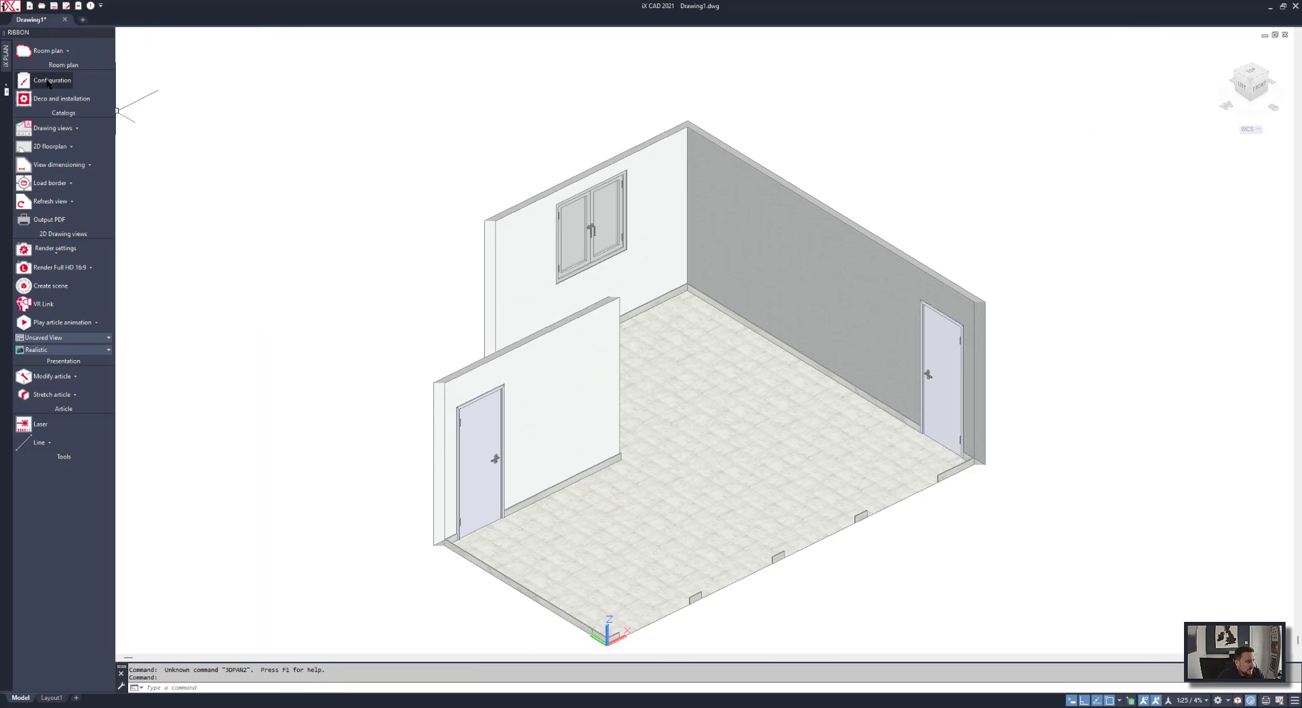
Open the global settings of the imos iX Catalog and set the shelf quantity to 1 for base units and tall units.
click(47, 81)
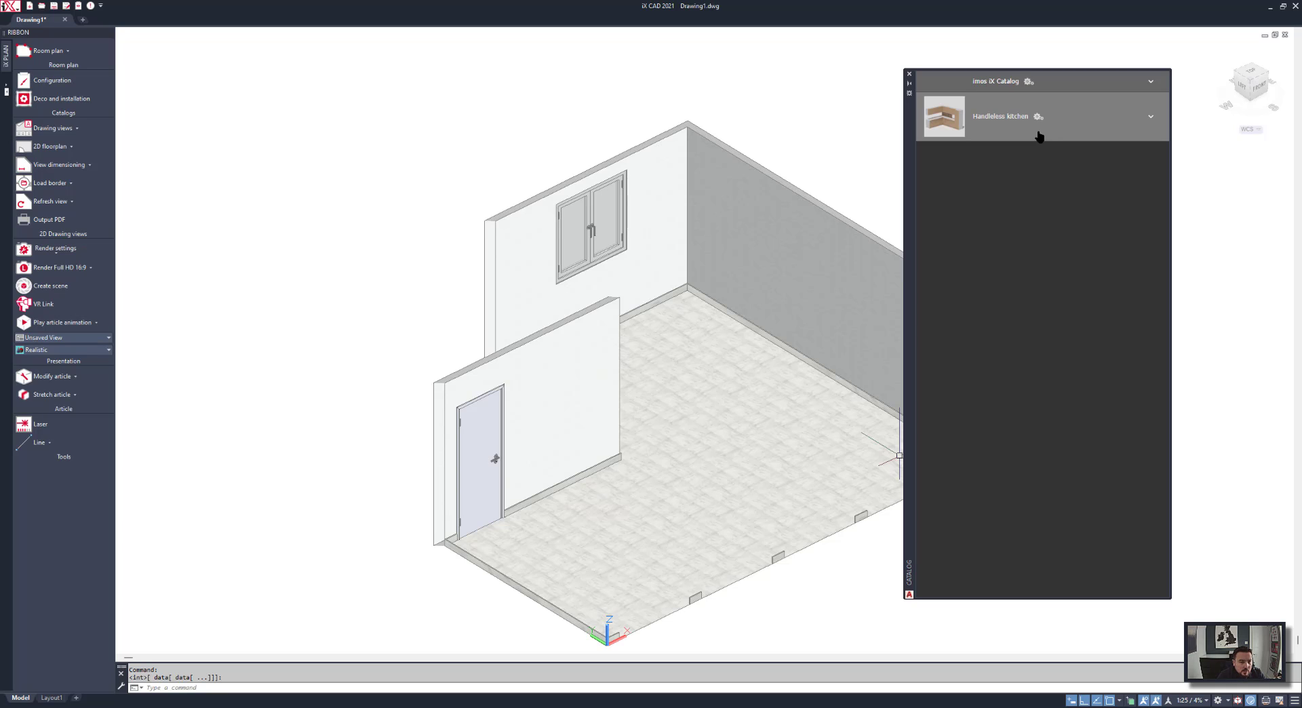
click(1028, 82)
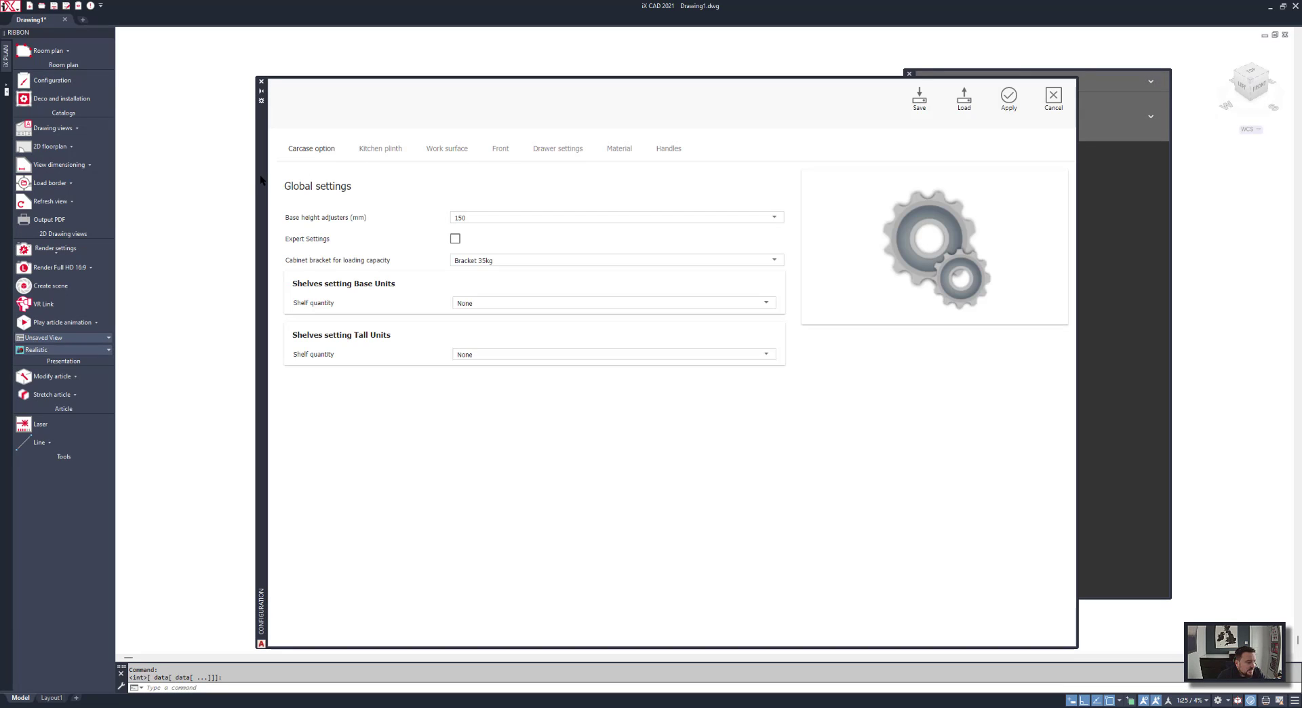
click(459, 302)
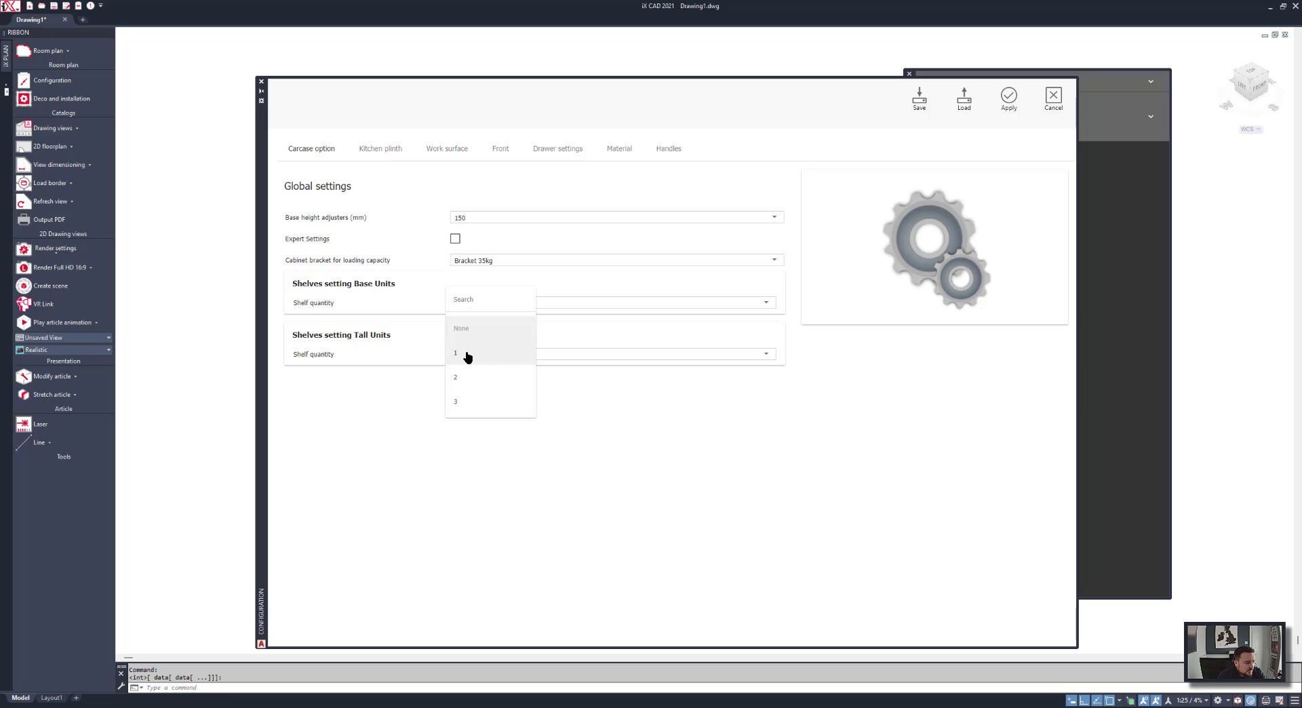
click(483, 356)
click(497, 373)
click(485, 424)
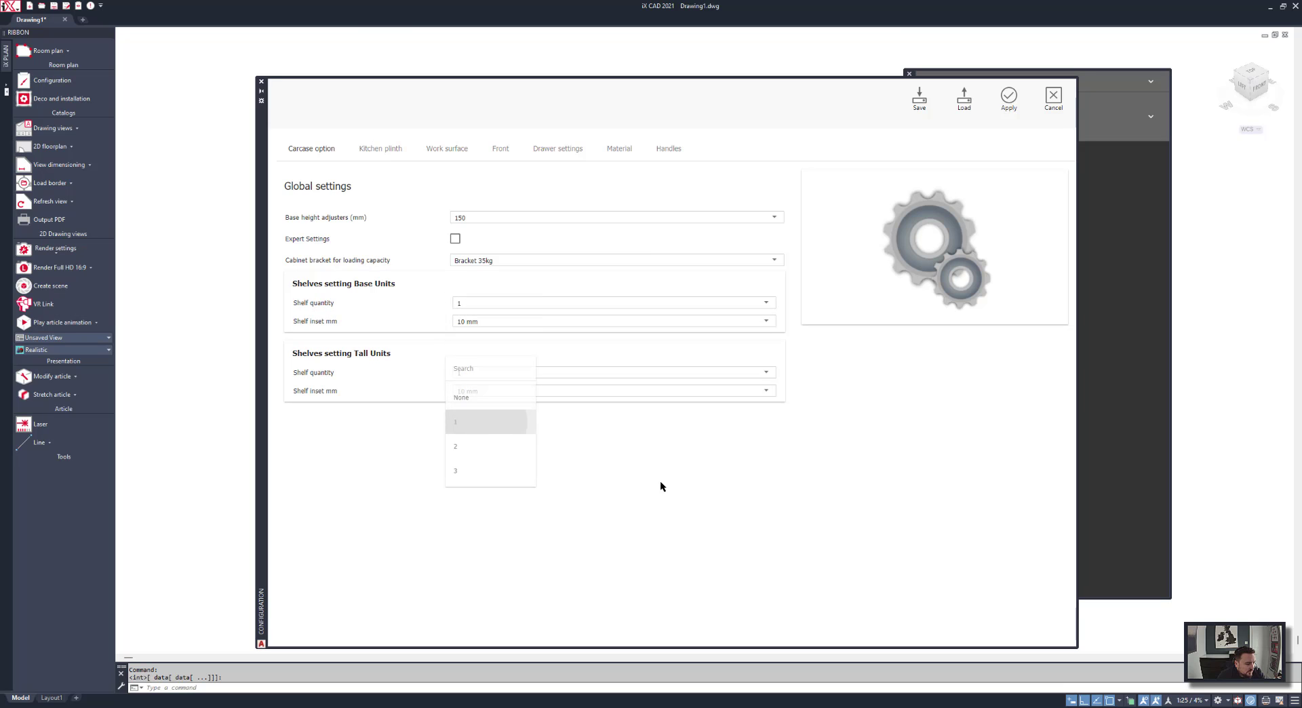
Set the kitchen plinth material to Oak Matt and the 38 mm work surface material to Cement Matt.
click(380, 148)
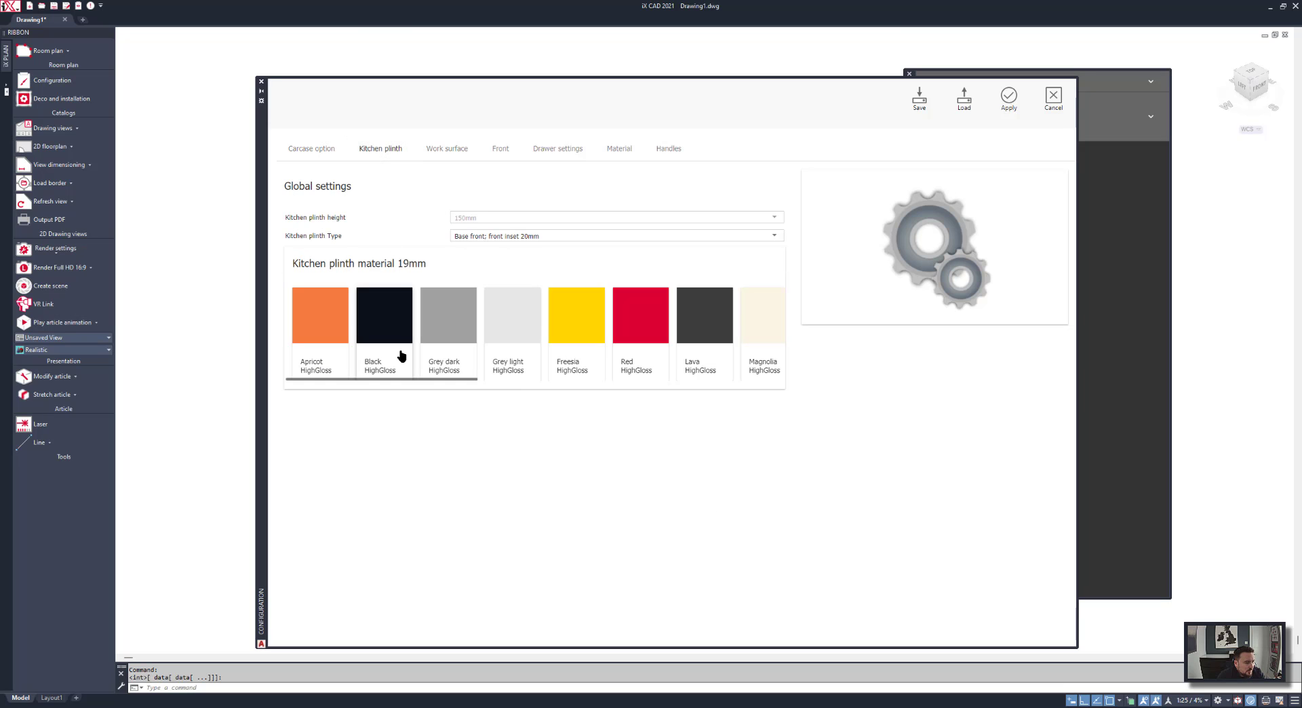
scroll(401, 355, down, 5)
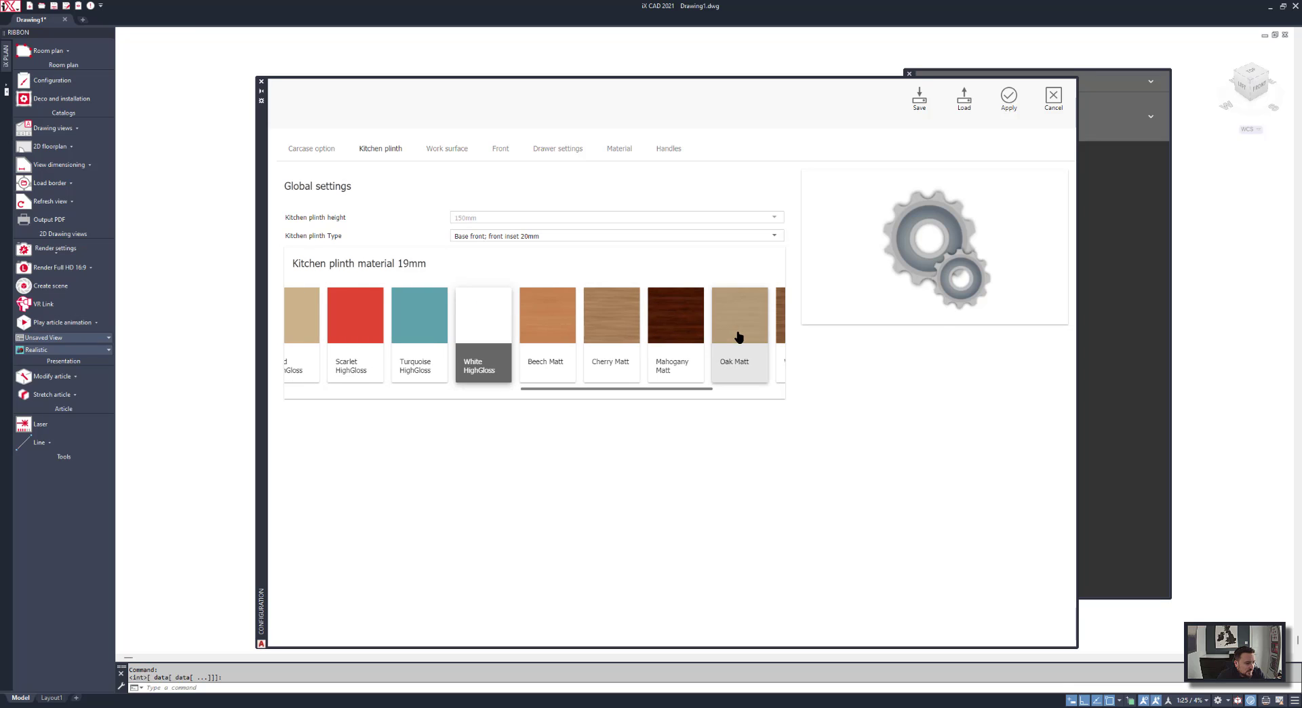
click(739, 337)
click(446, 149)
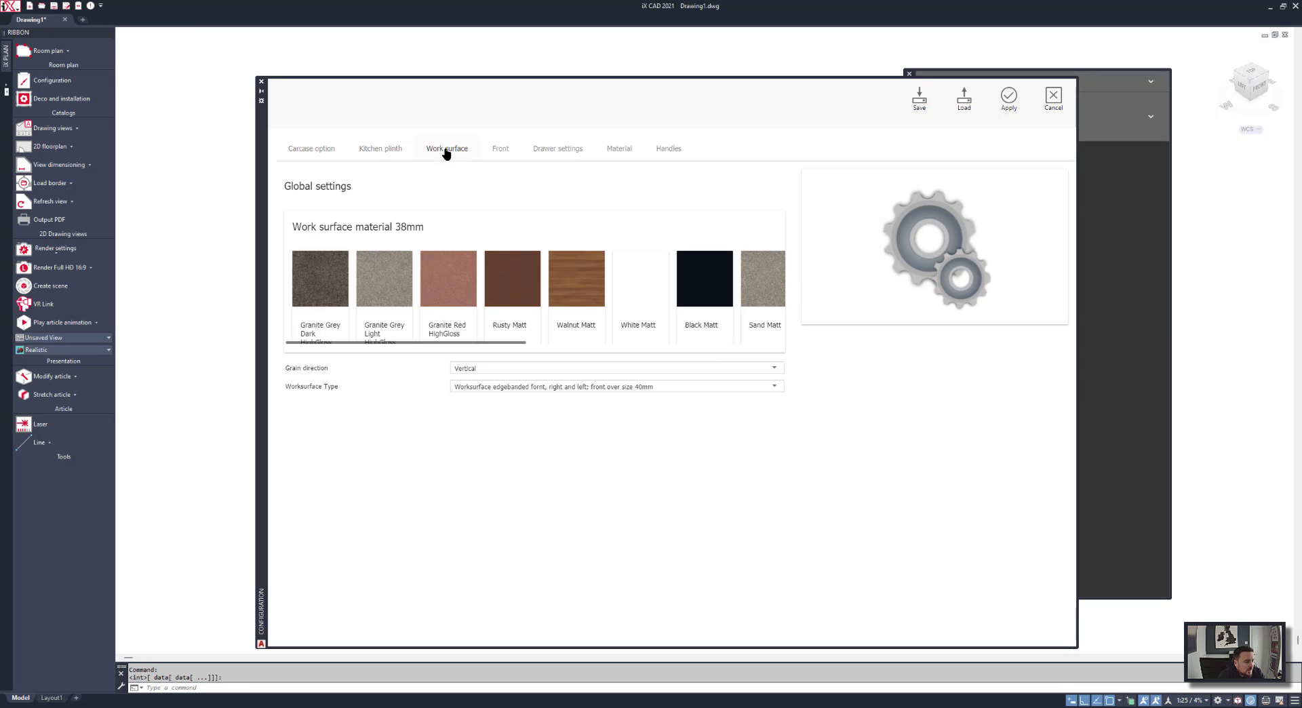
scroll(533, 266, down, 5)
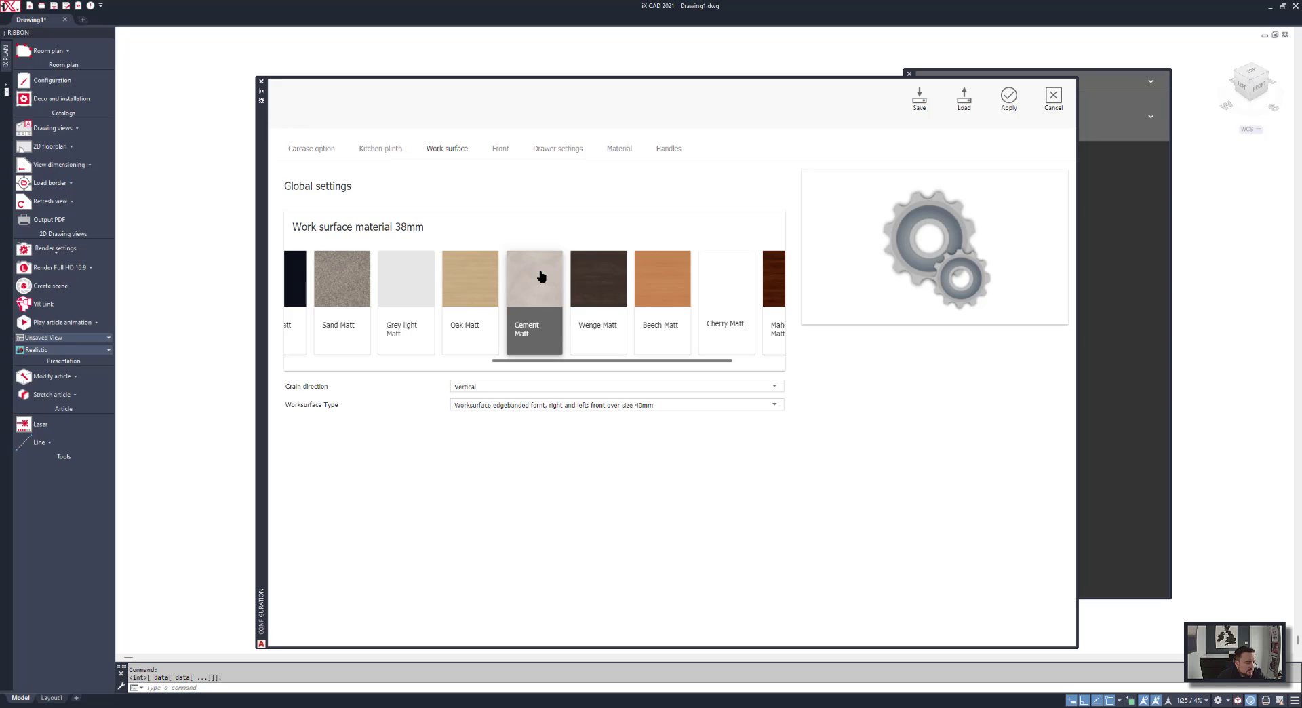
Set the material of all fronts to Oak Matt and review the drawer settings.
click(499, 148)
scroll(537, 386, down, 6)
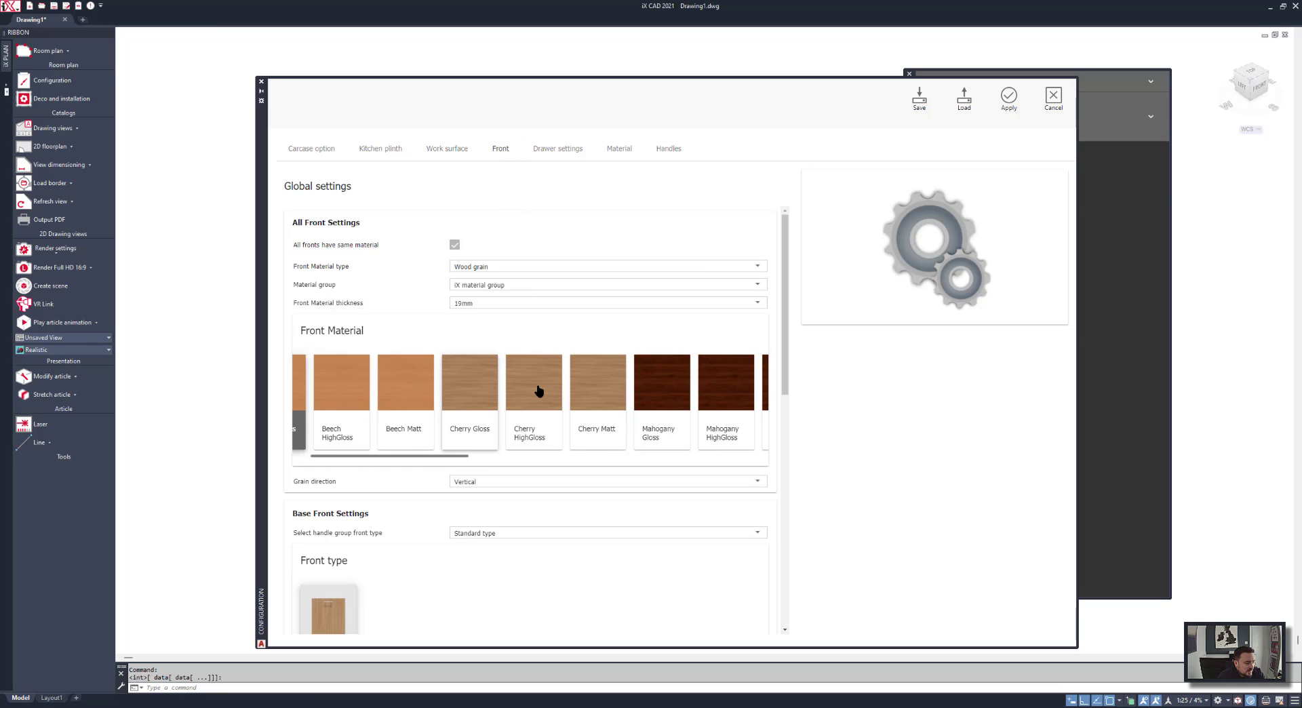
click(622, 379)
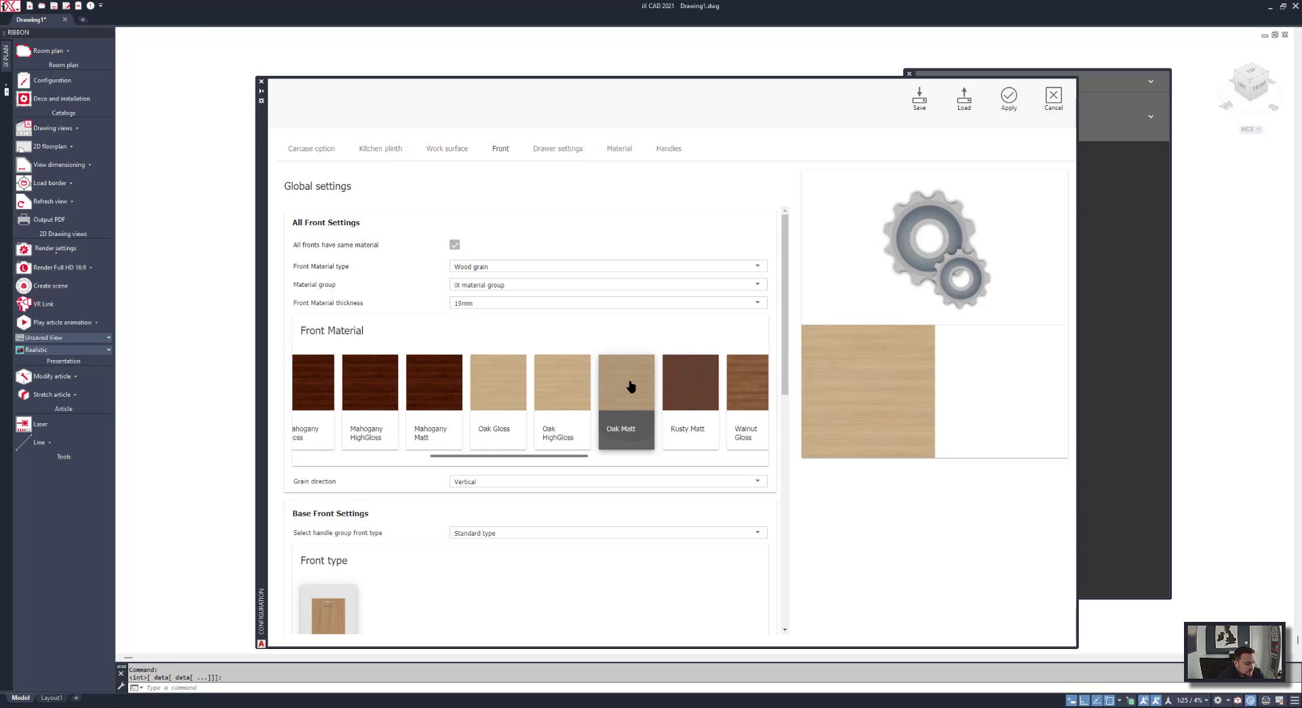
drag(786, 274, 787, 476)
click(563, 160)
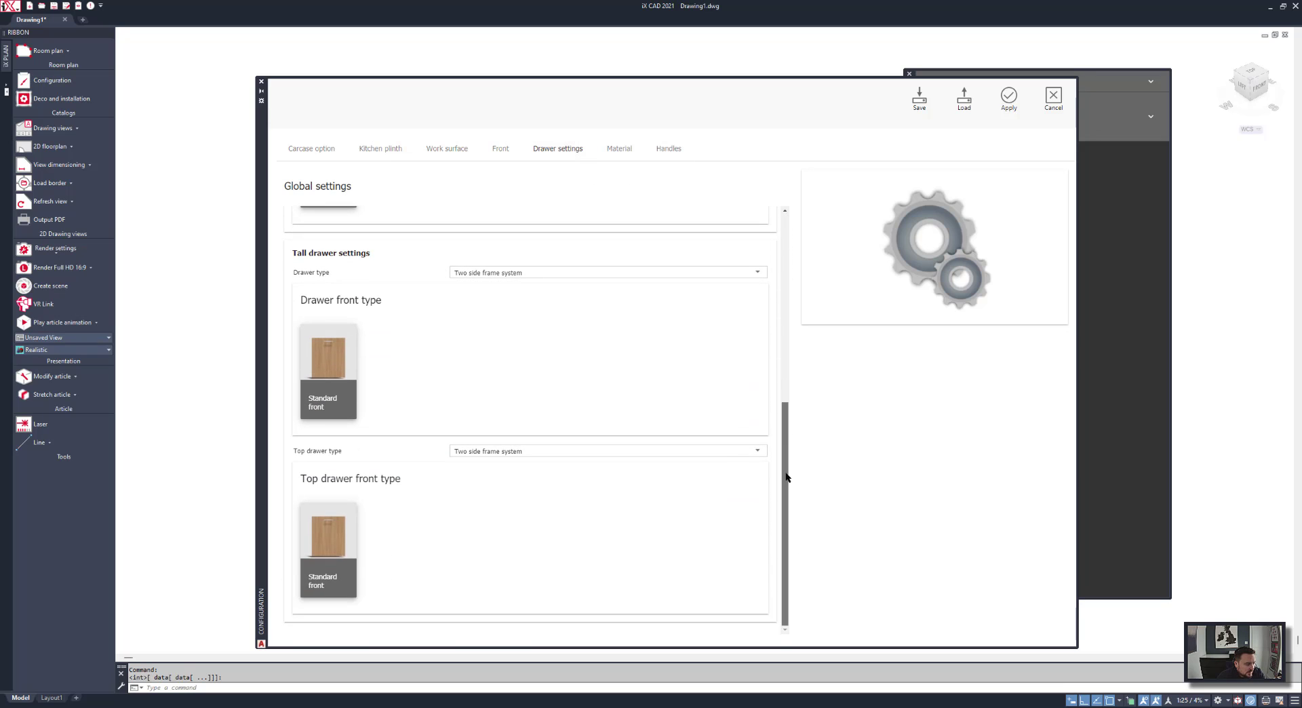
Set the material of both the base units and the tall units to White Matt.
click(619, 149)
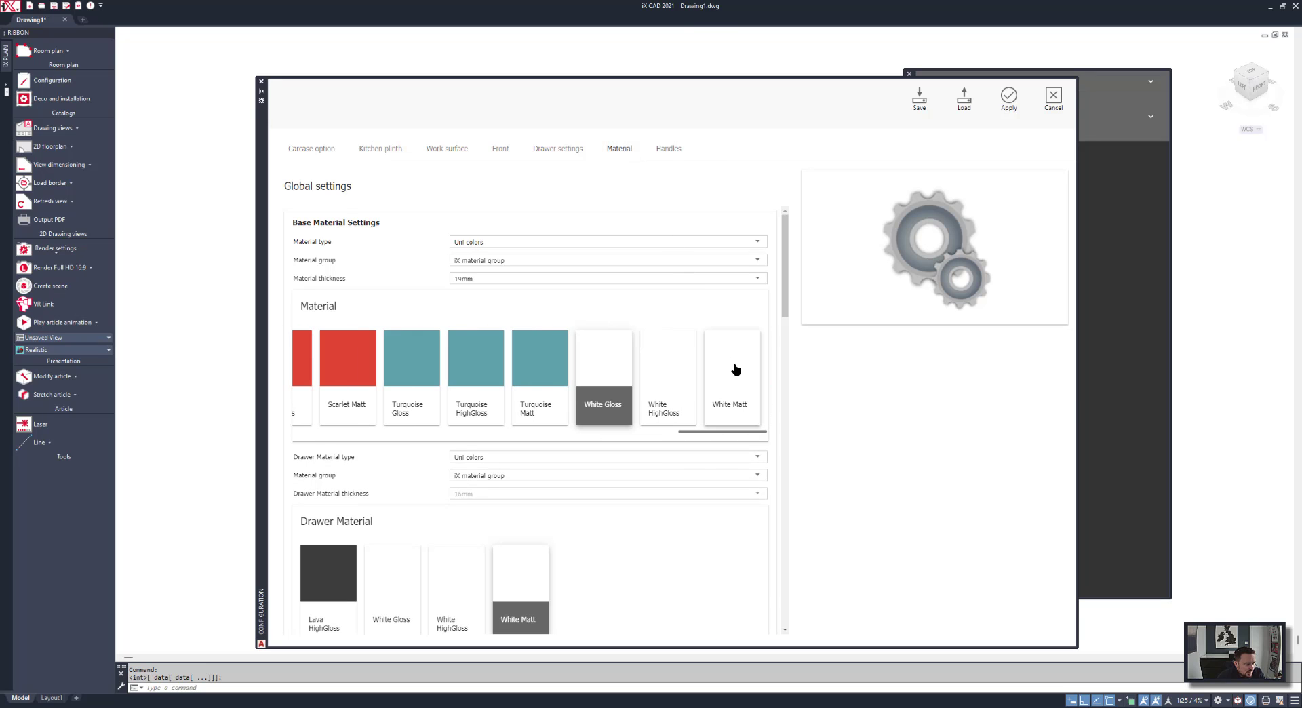
click(736, 369)
drag(785, 305, 785, 373)
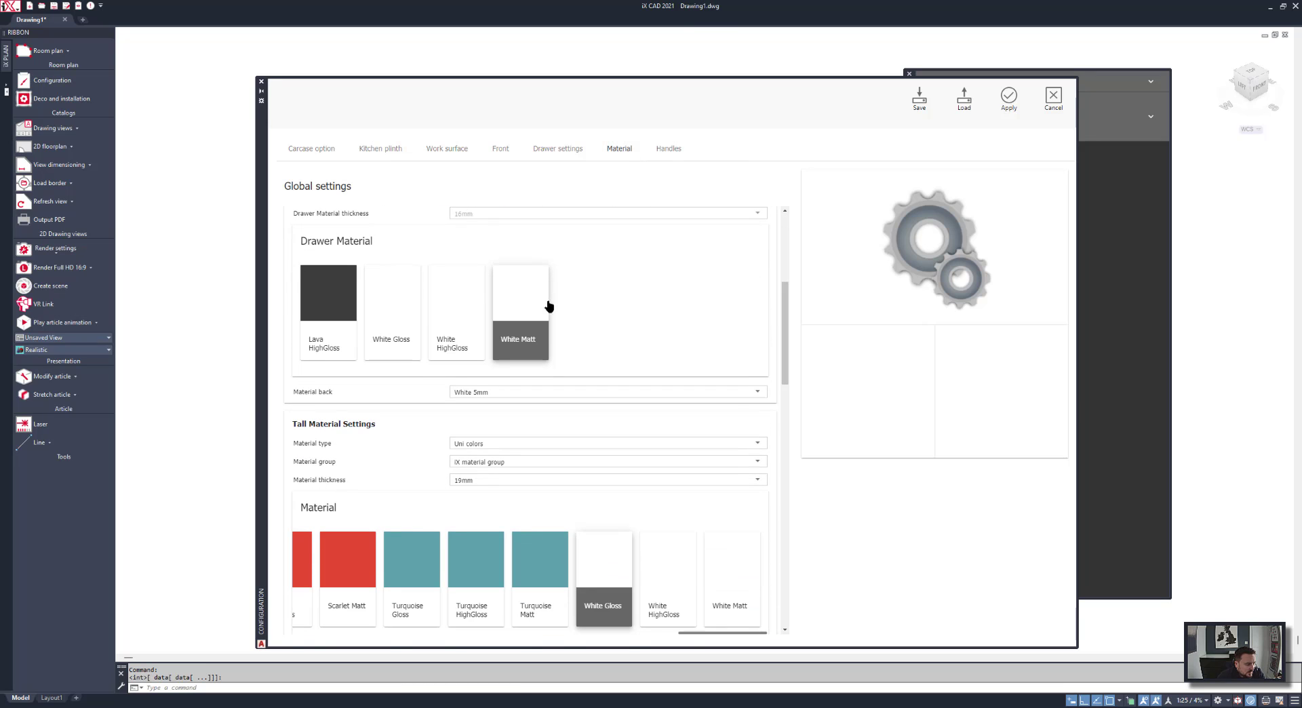
click(724, 576)
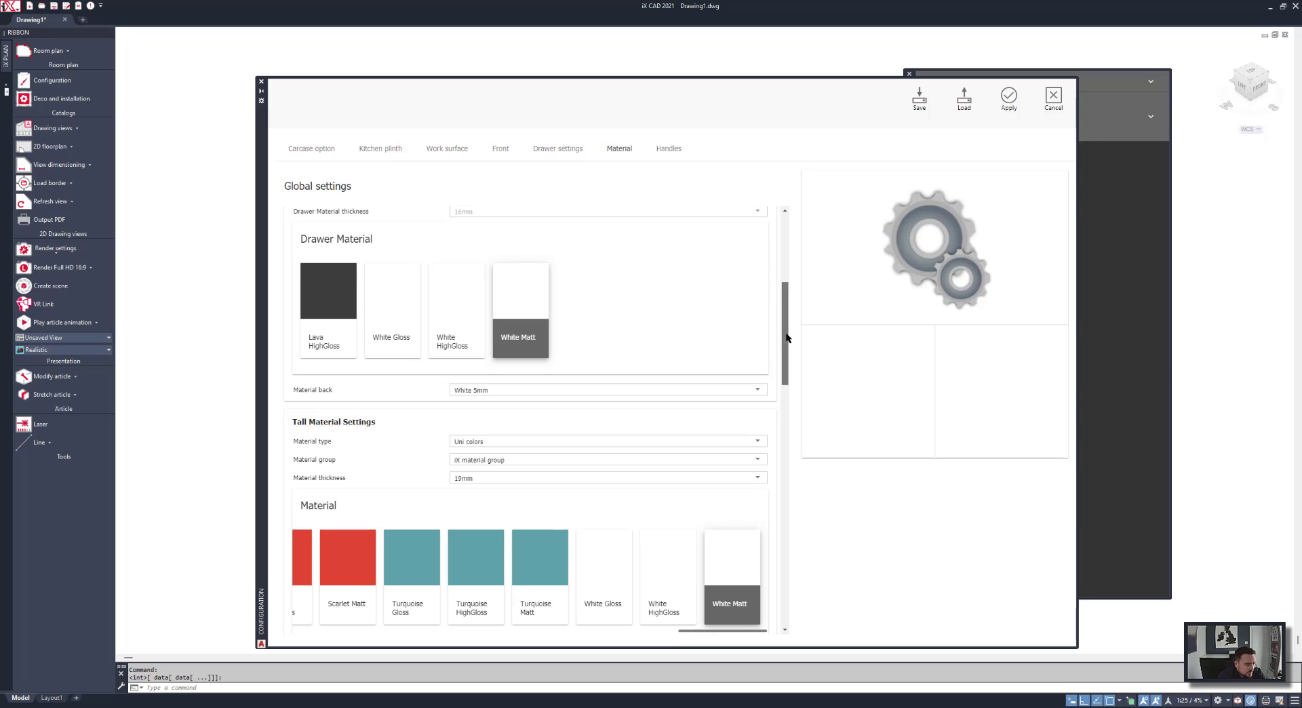
Set the material of the wall units to White Matt.
drag(785, 337, 767, 465)
scroll(765, 472, down, 5)
scroll(753, 441, up, 1)
click(741, 407)
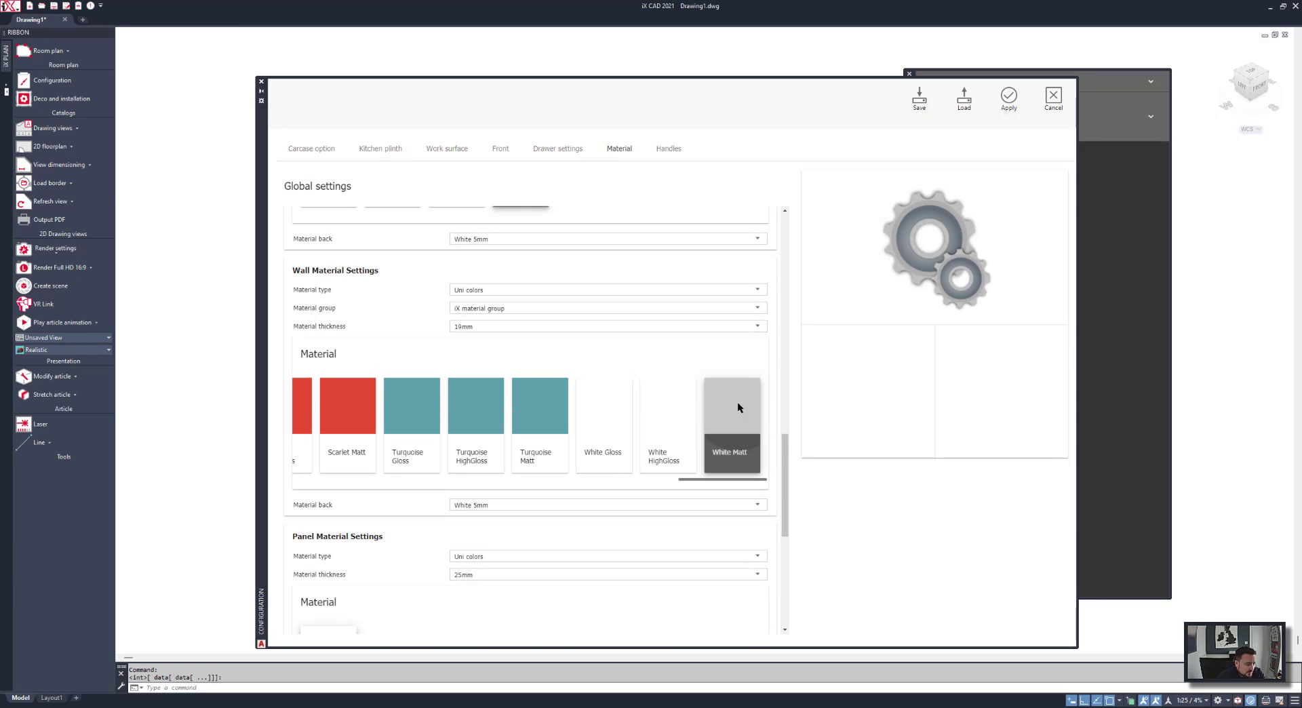
Set the panel material to 19 mm wood grain in Oak Matt and the filler material to White Matt.
scroll(780, 468, down, 2)
scroll(755, 498, down, 3)
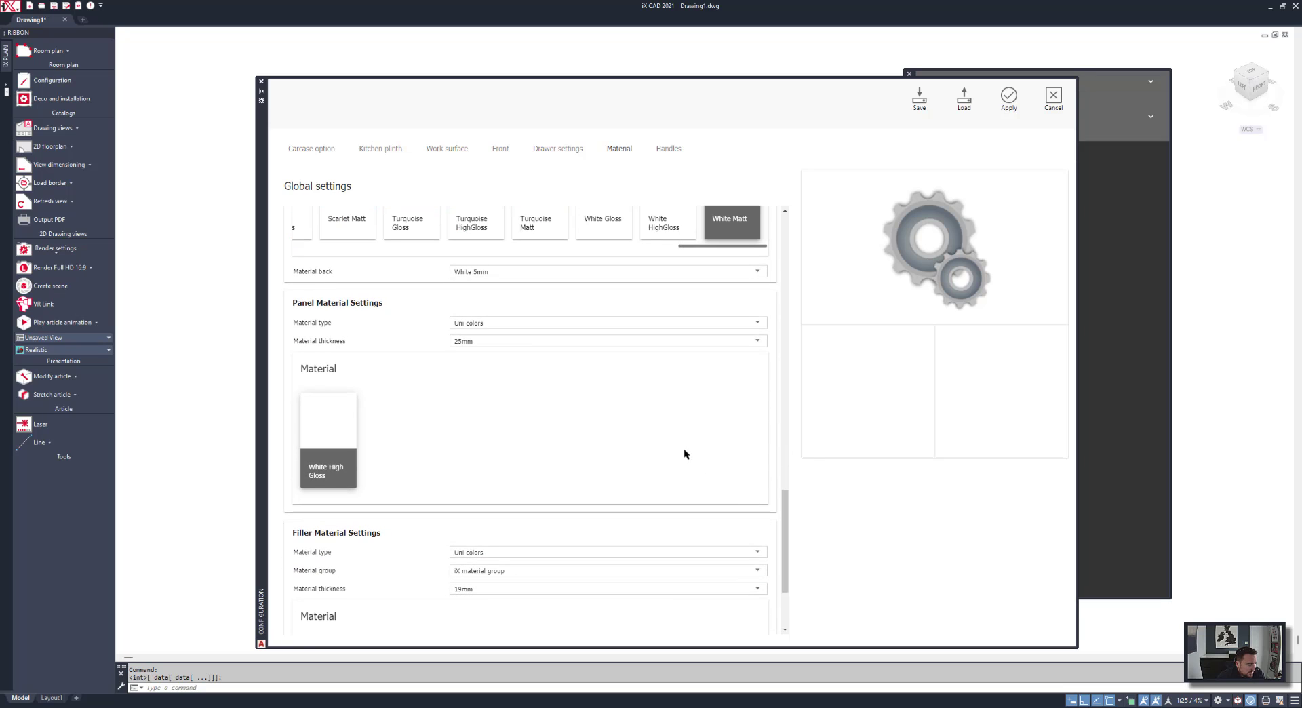
click(518, 341)
click(511, 340)
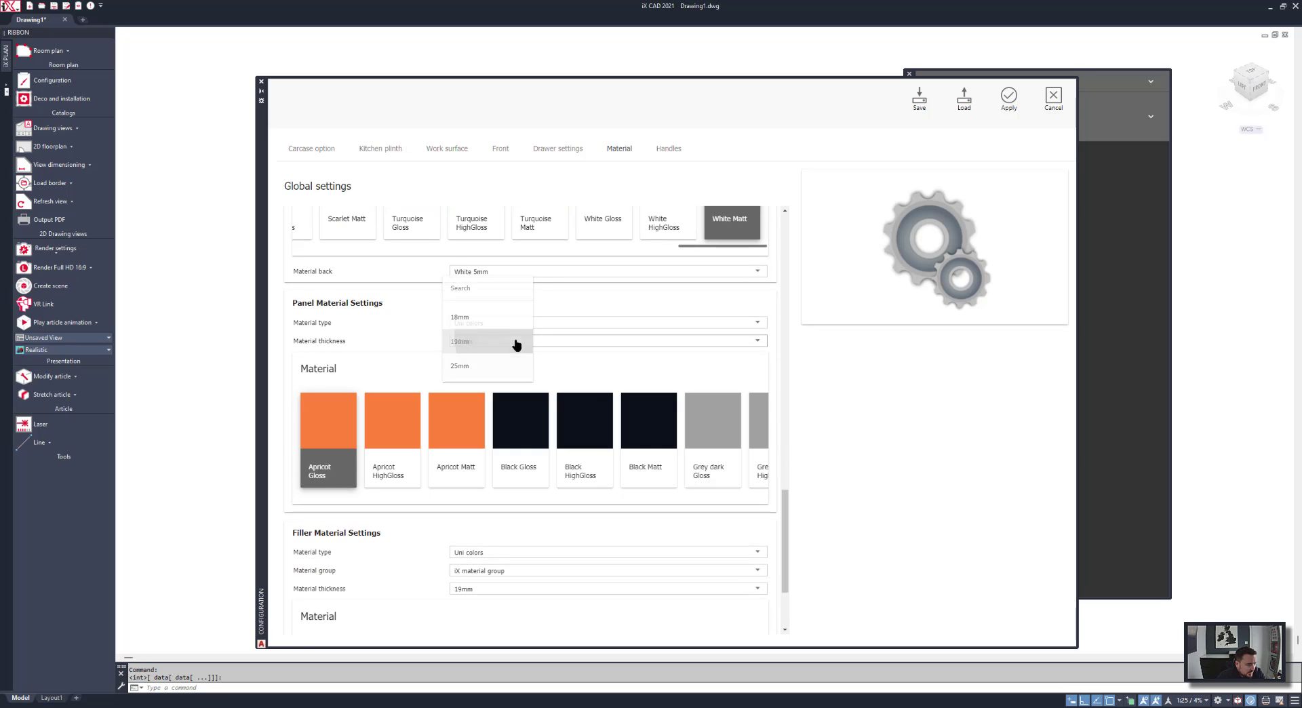
scroll(656, 426, right, 15)
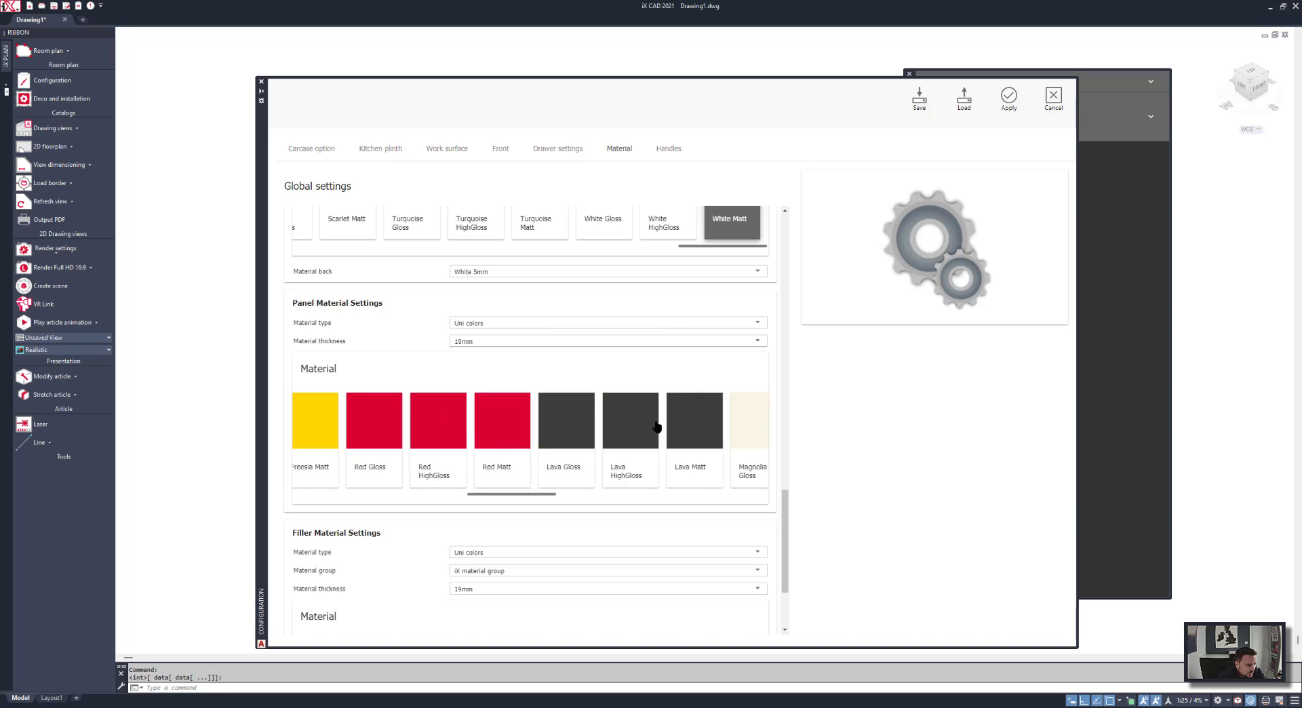
scroll(657, 425, right, 7)
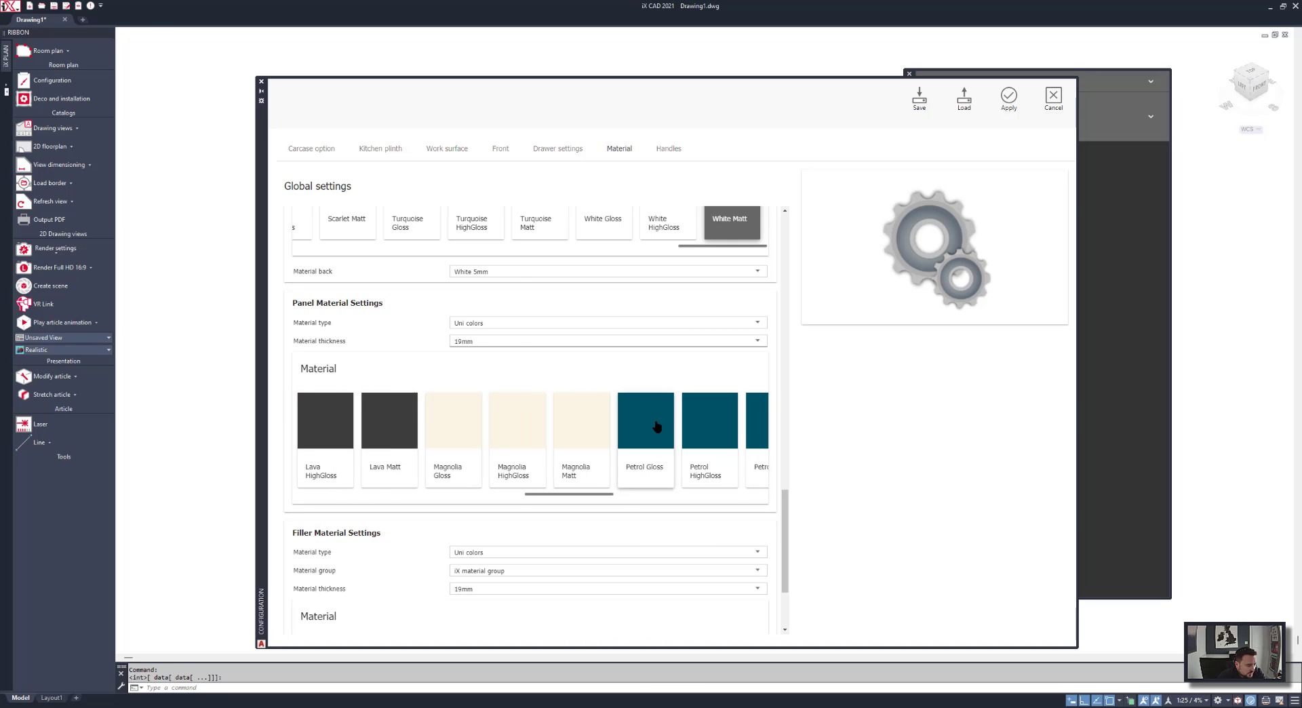
click(509, 324)
click(478, 374)
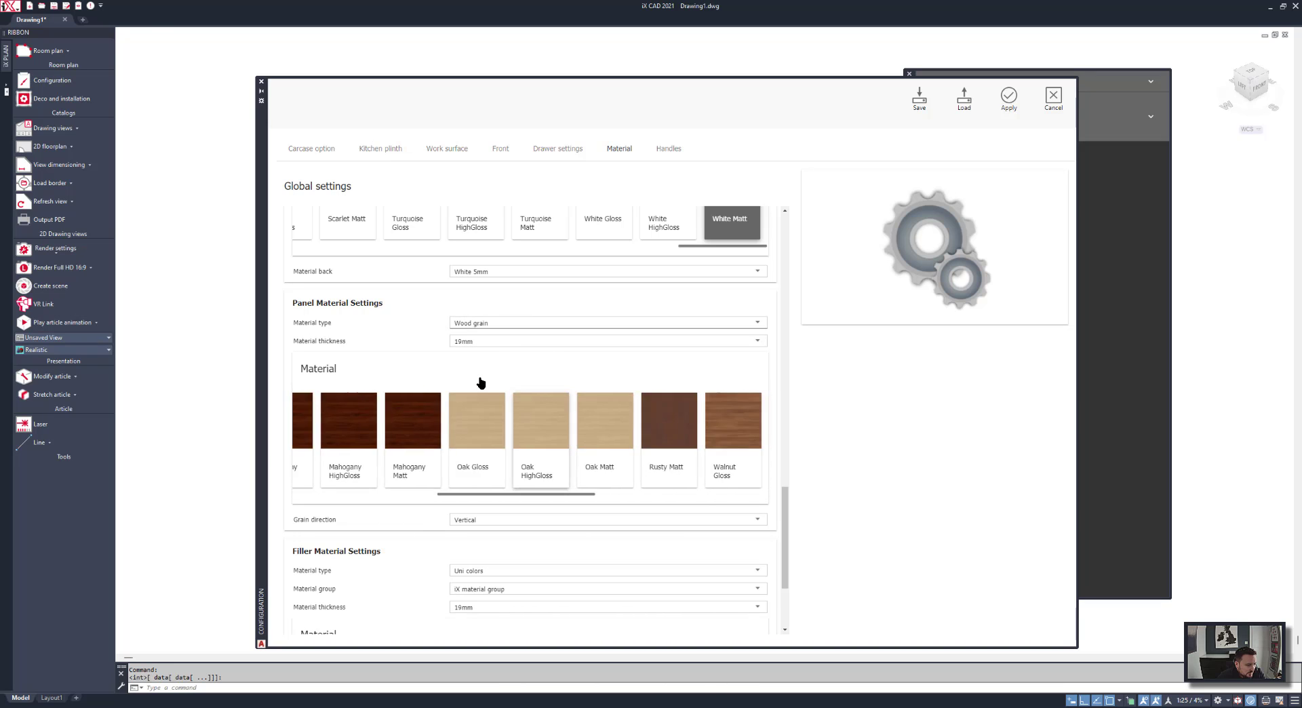
scroll(495, 407, left, 10)
click(498, 420)
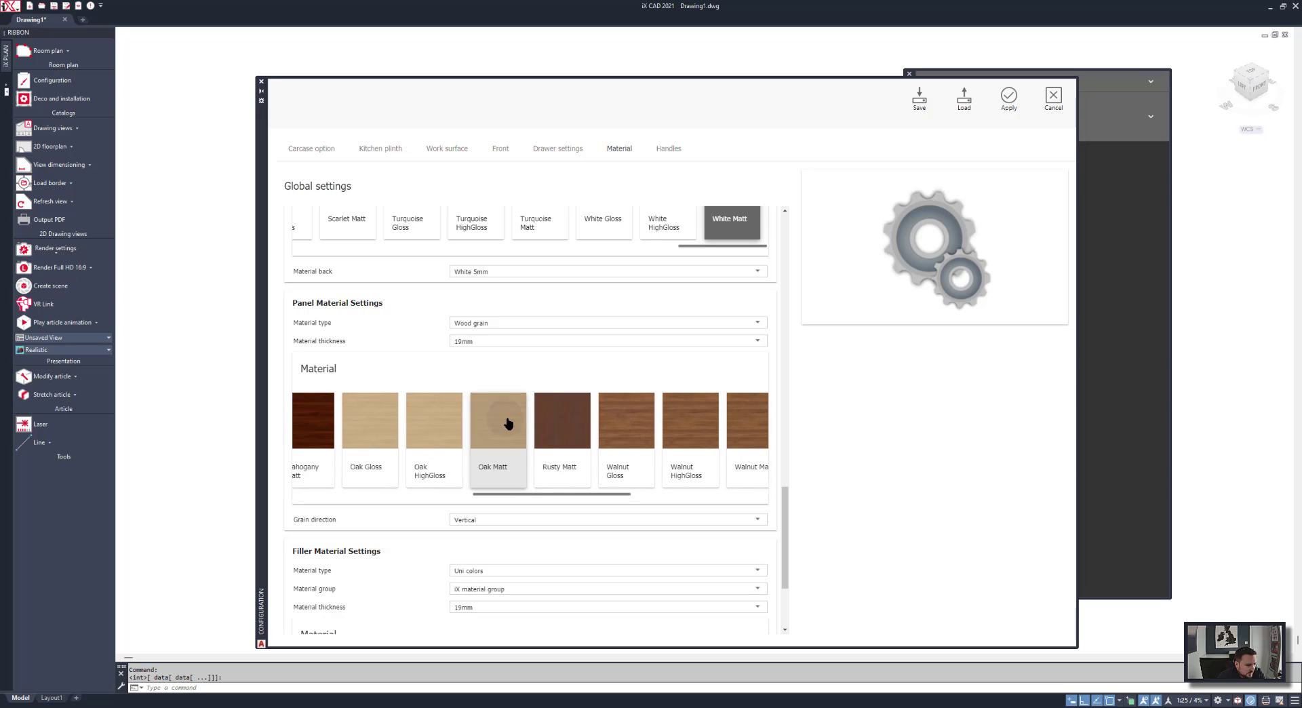
scroll(785, 517, down, 3)
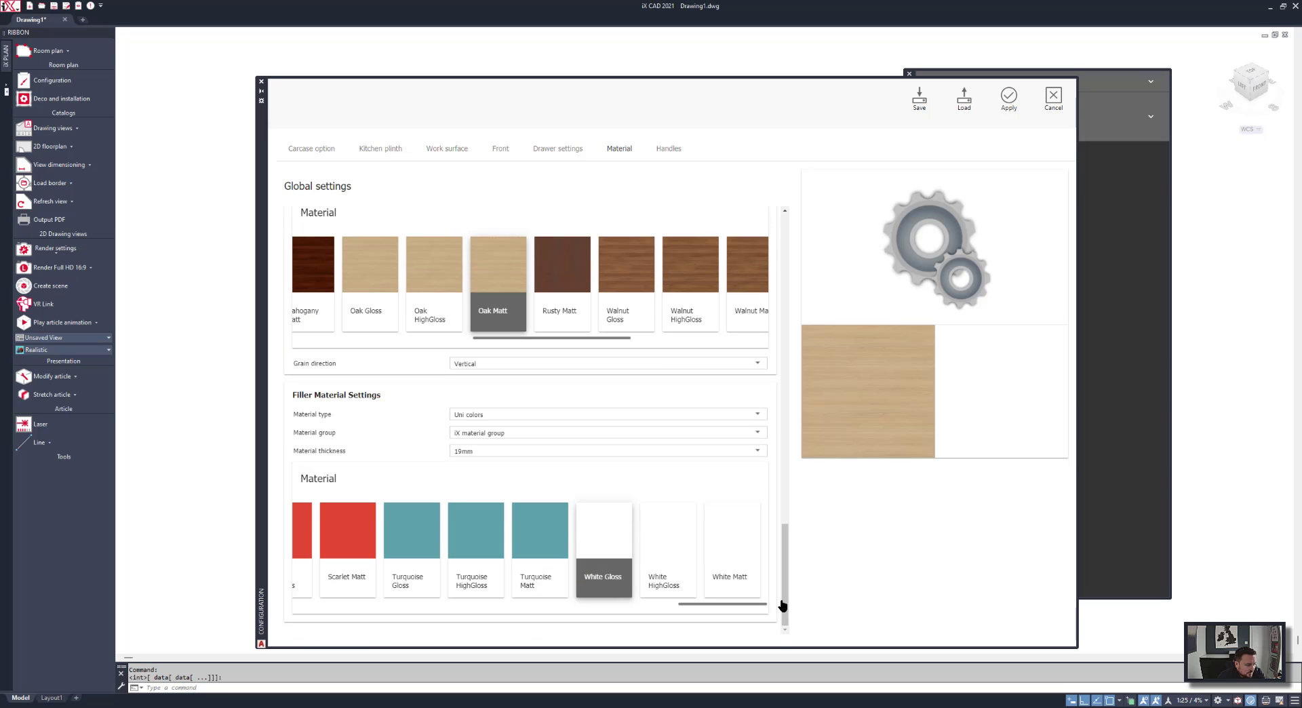
click(733, 546)
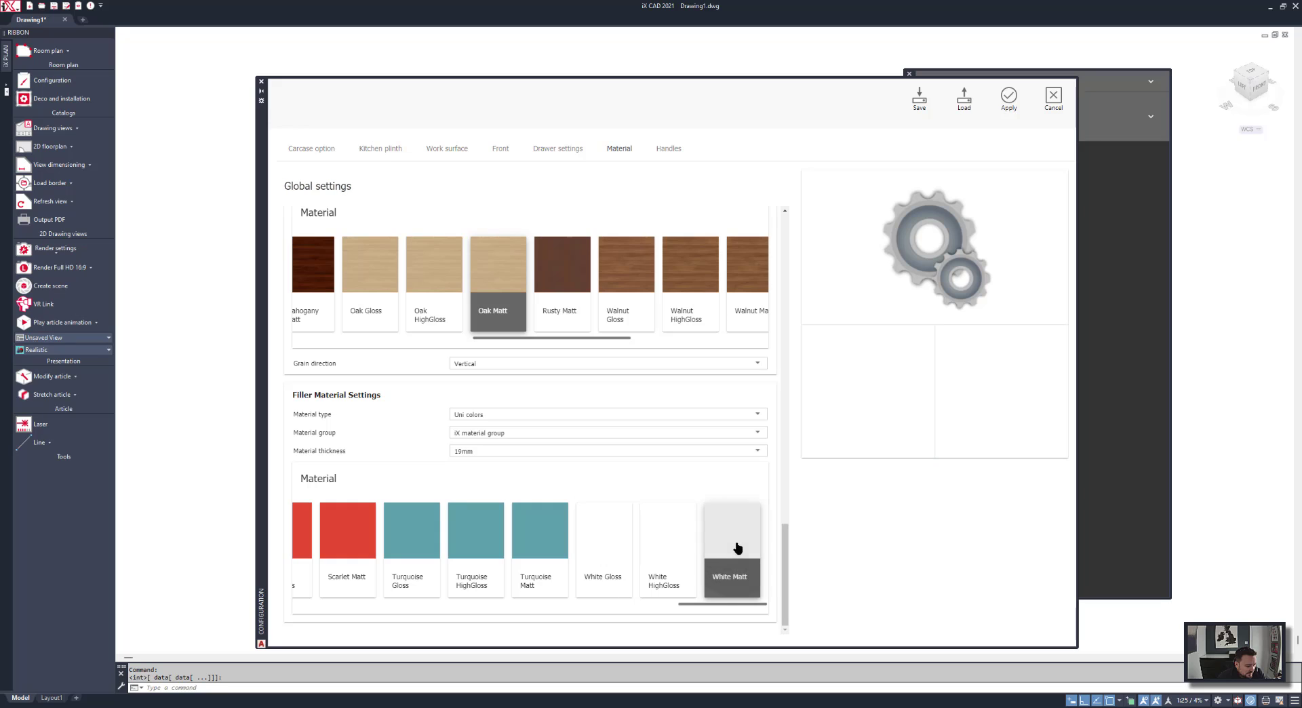
Set the handles of the base, tall and wall units to Handle Profile Behind Edge 20.
click(664, 153)
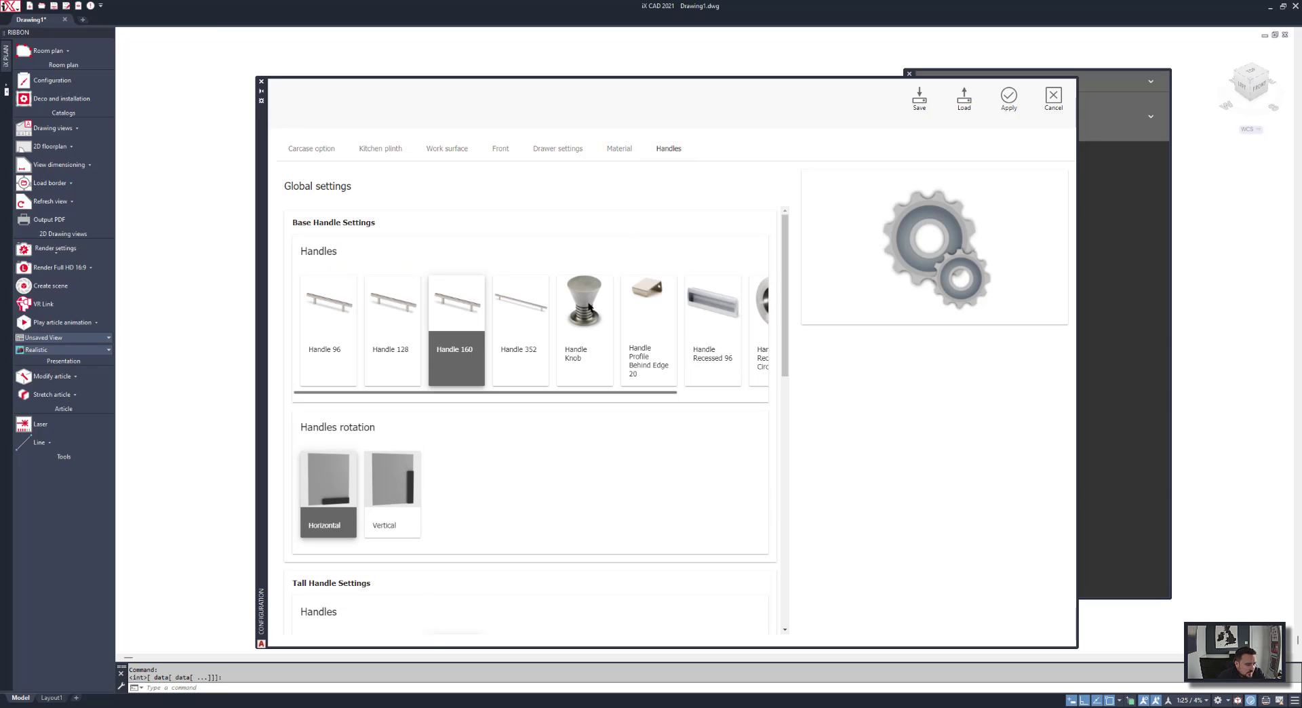
click(652, 298)
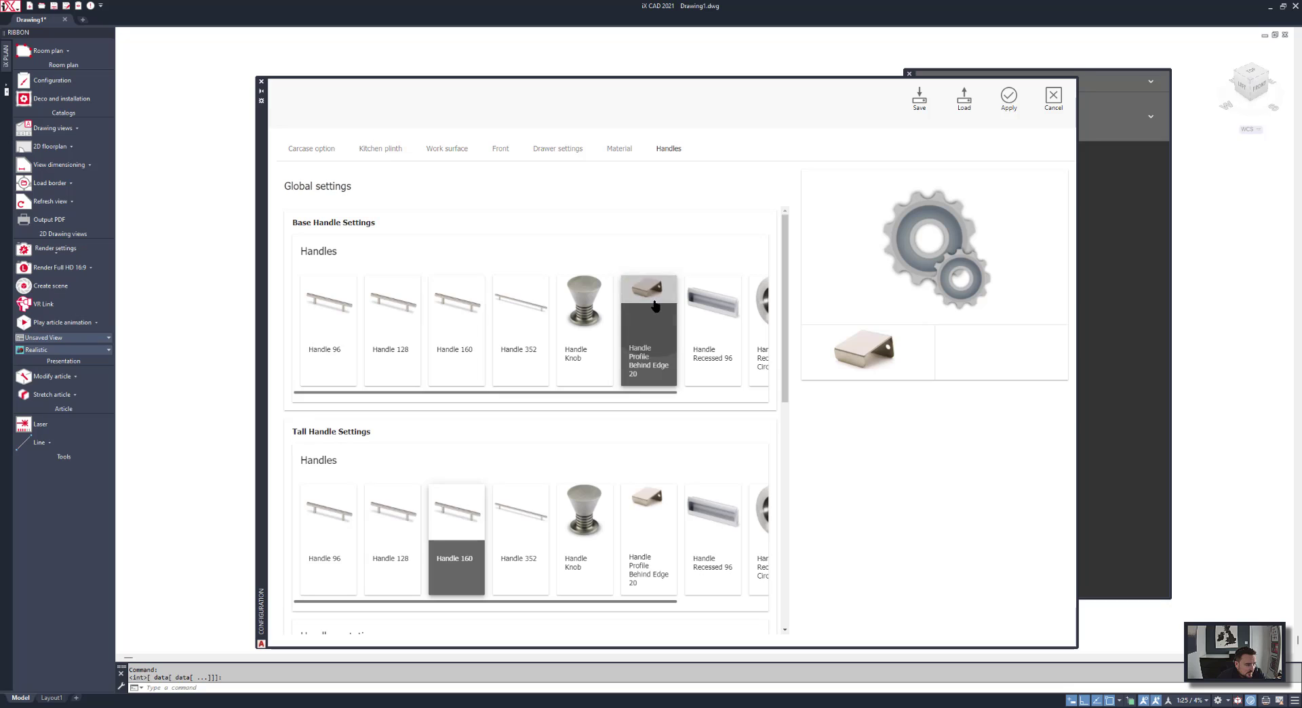
click(649, 518)
scroll(766, 407, down, 4)
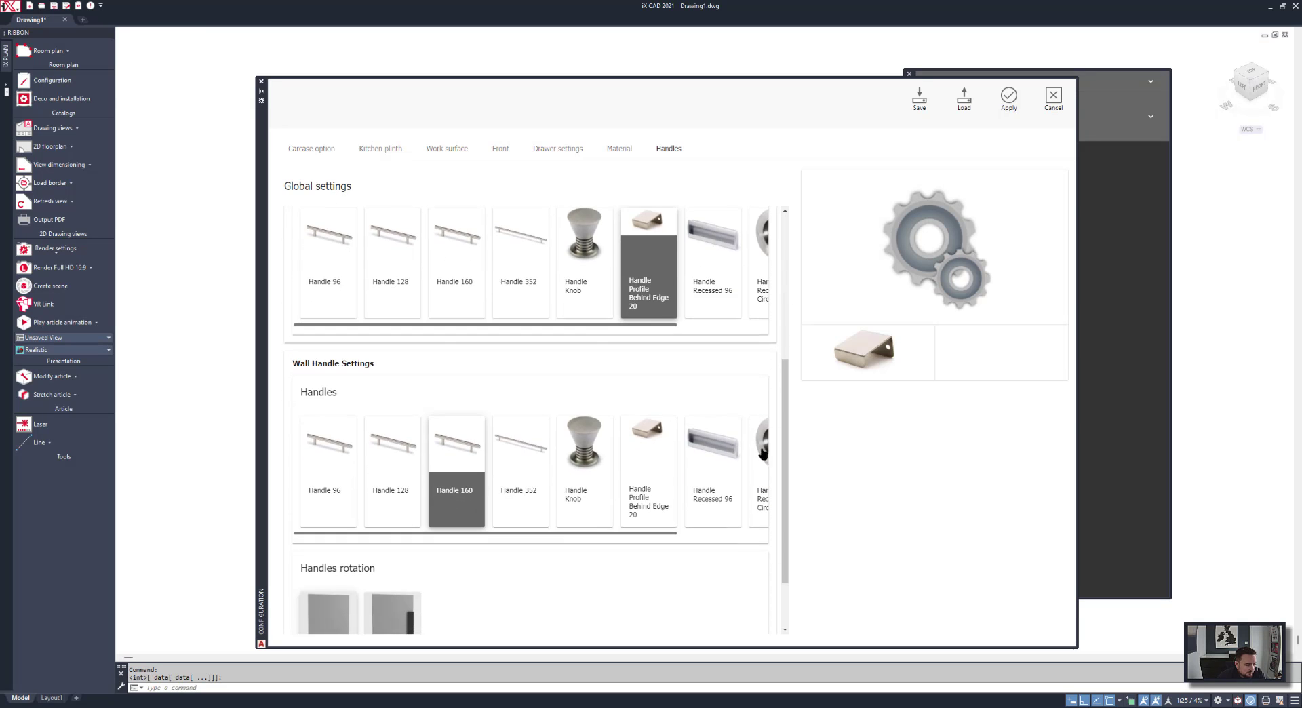
click(655, 434)
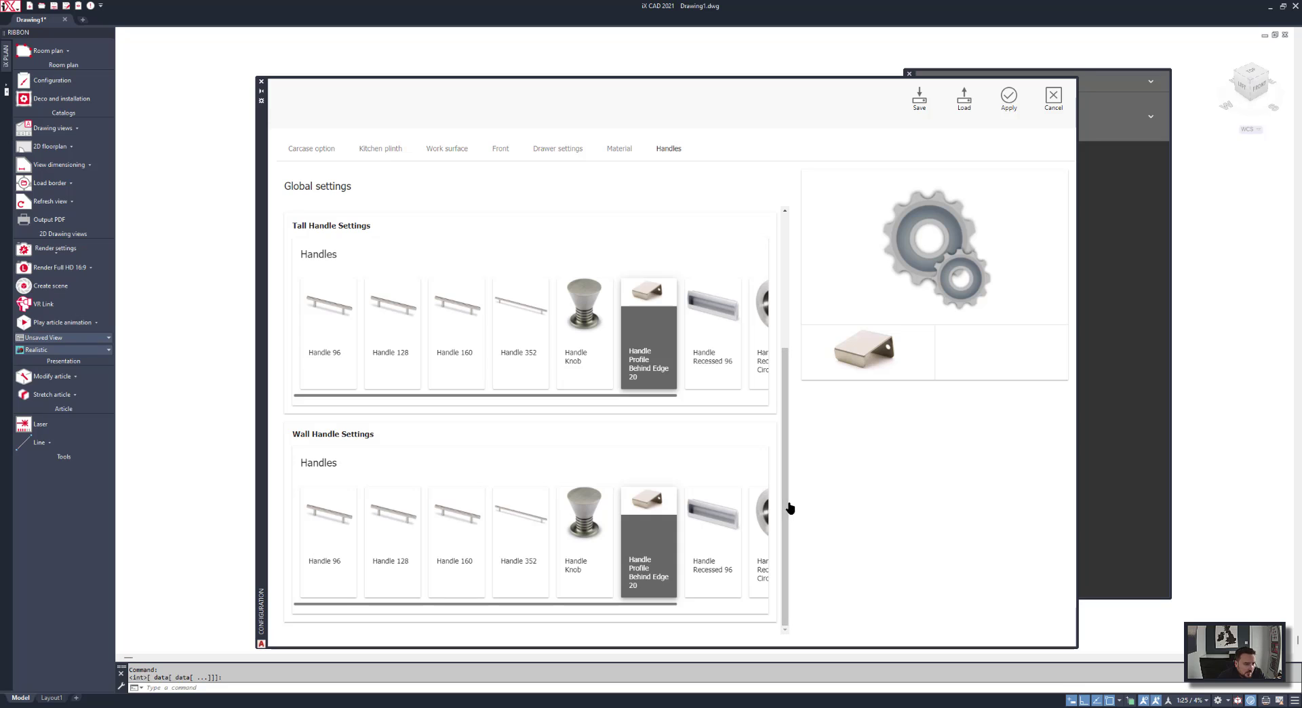
Save the global settings as a new preset named OAK and apply them to the catalog.
click(919, 98)
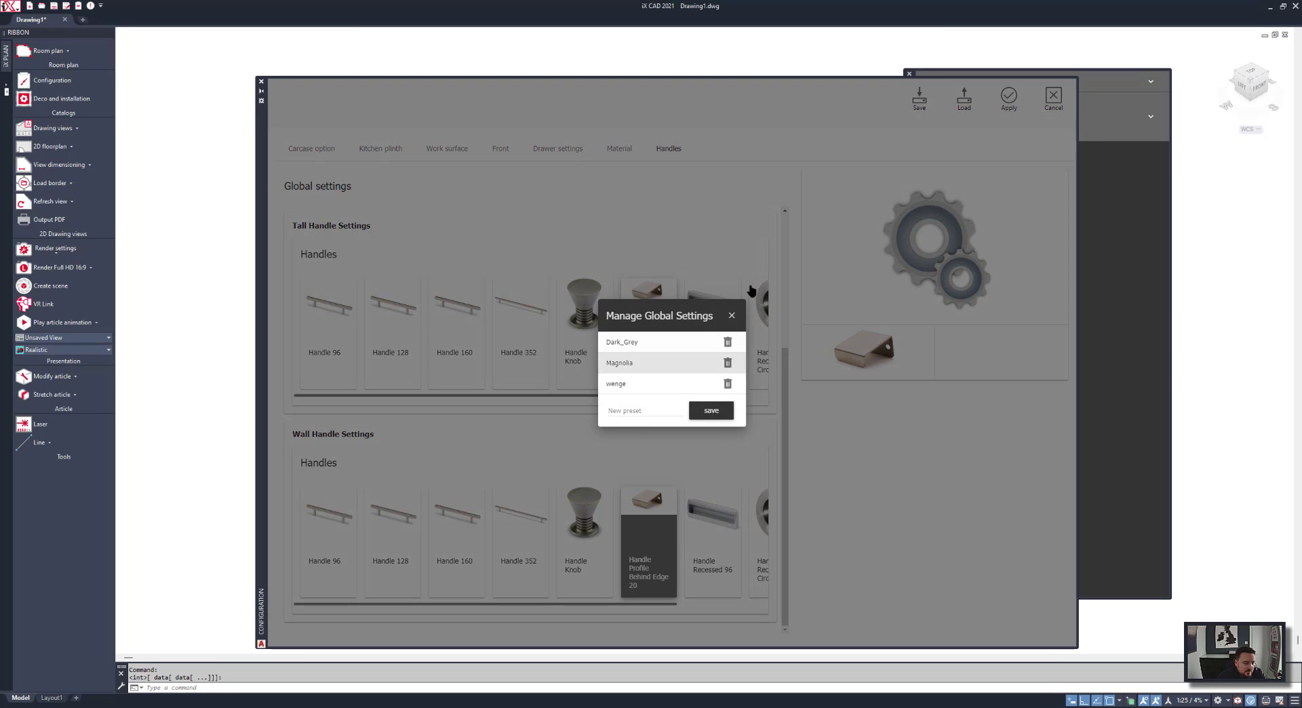
click(633, 411)
text(OAK)
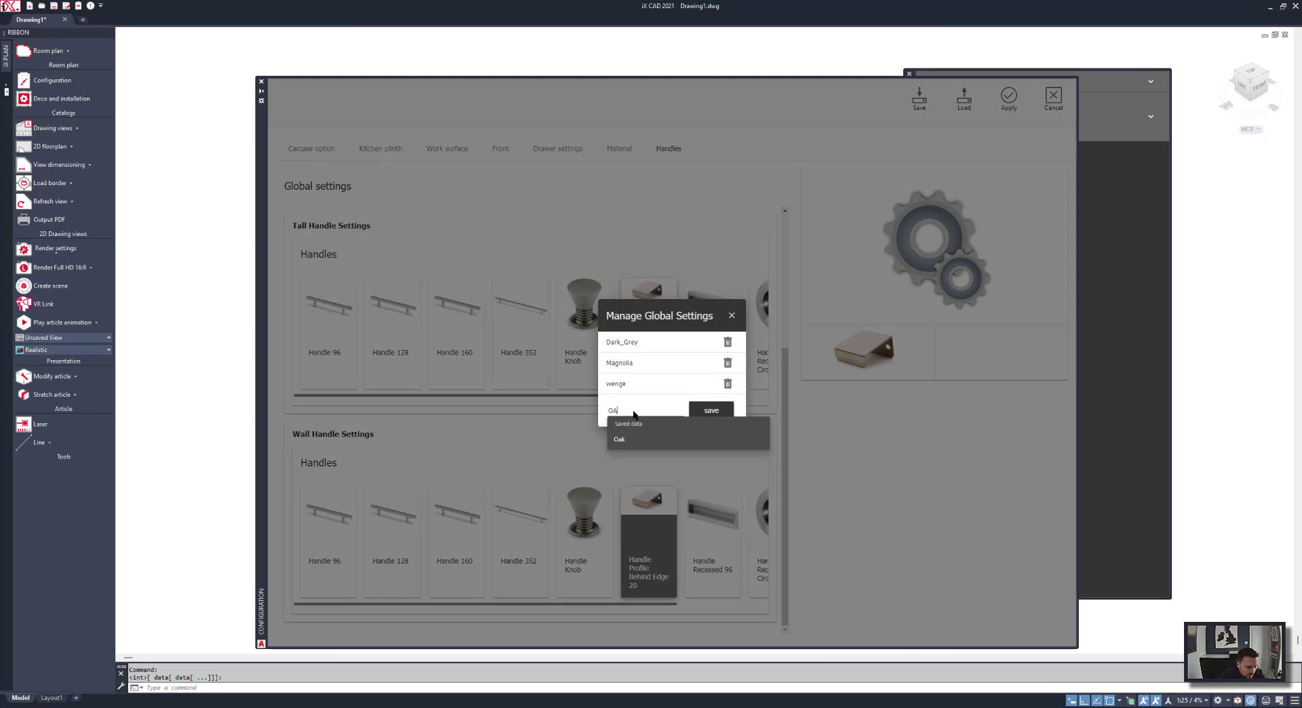
click(711, 410)
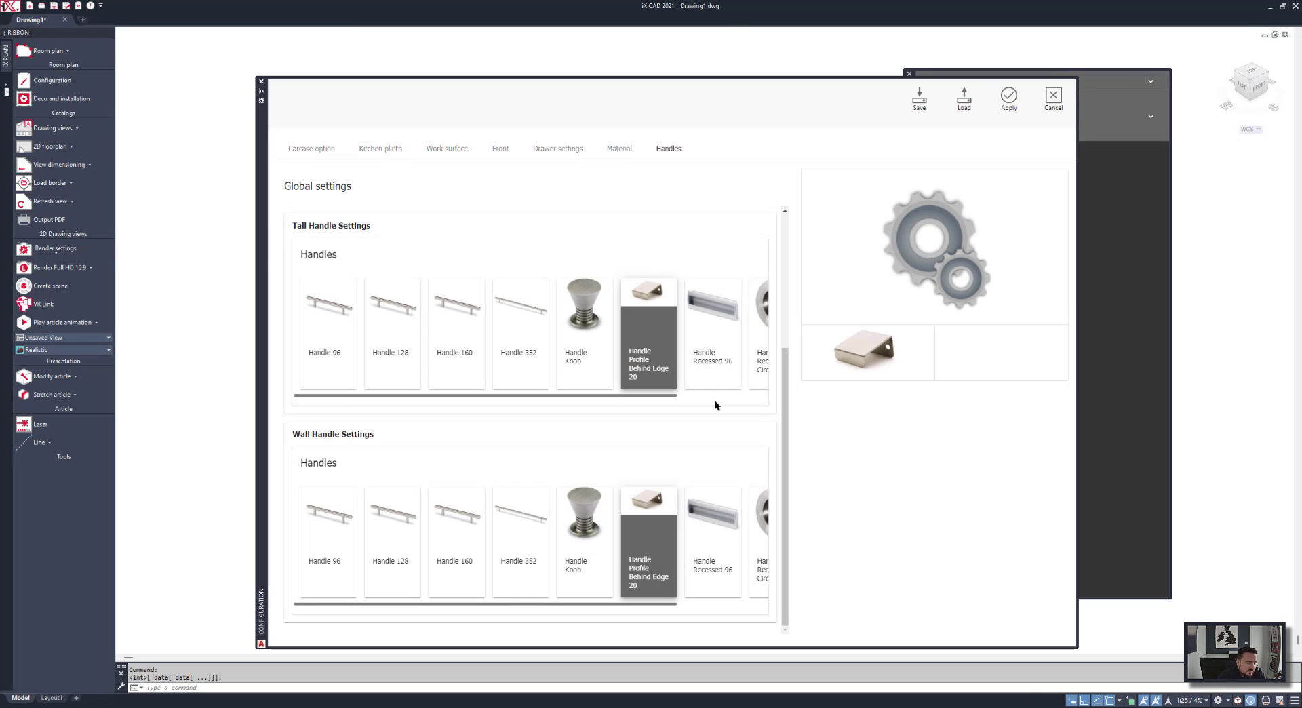
click(1008, 97)
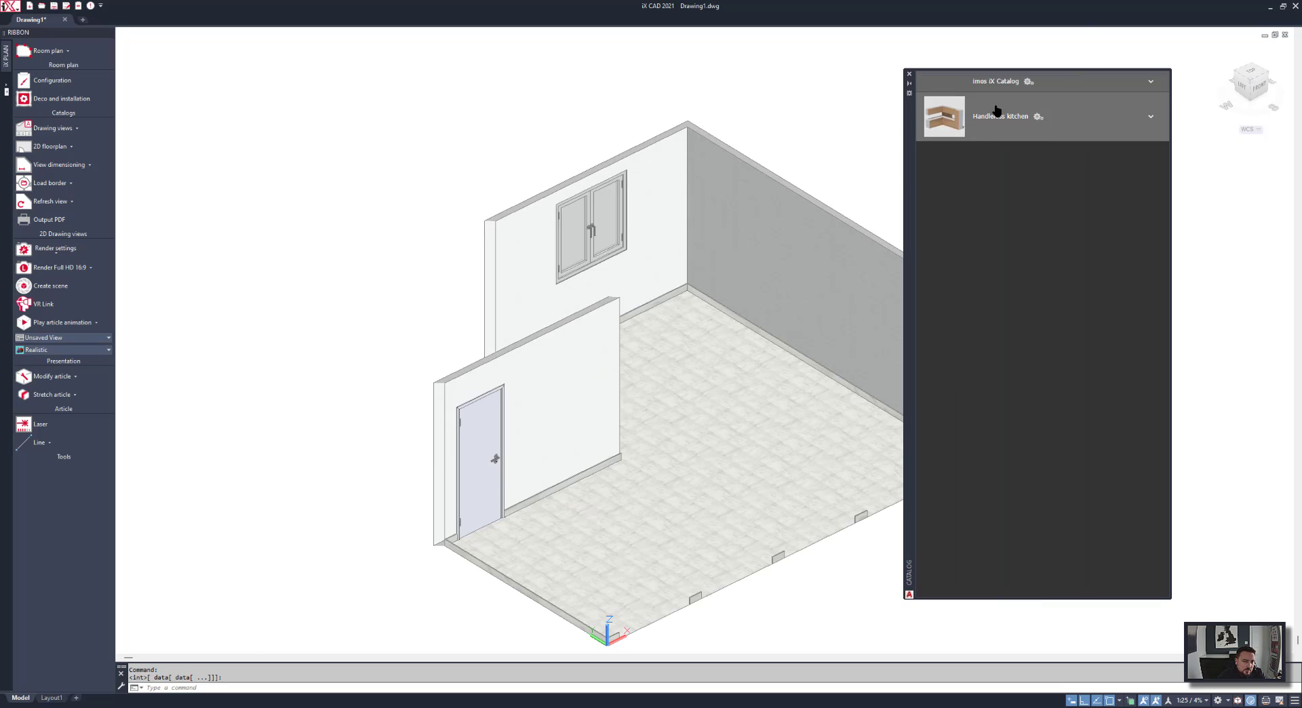
Search the imos iX Catalog for b1dc and place the 1200 mm left base blind corner unit with one door in the room's back corner.
click(981, 82)
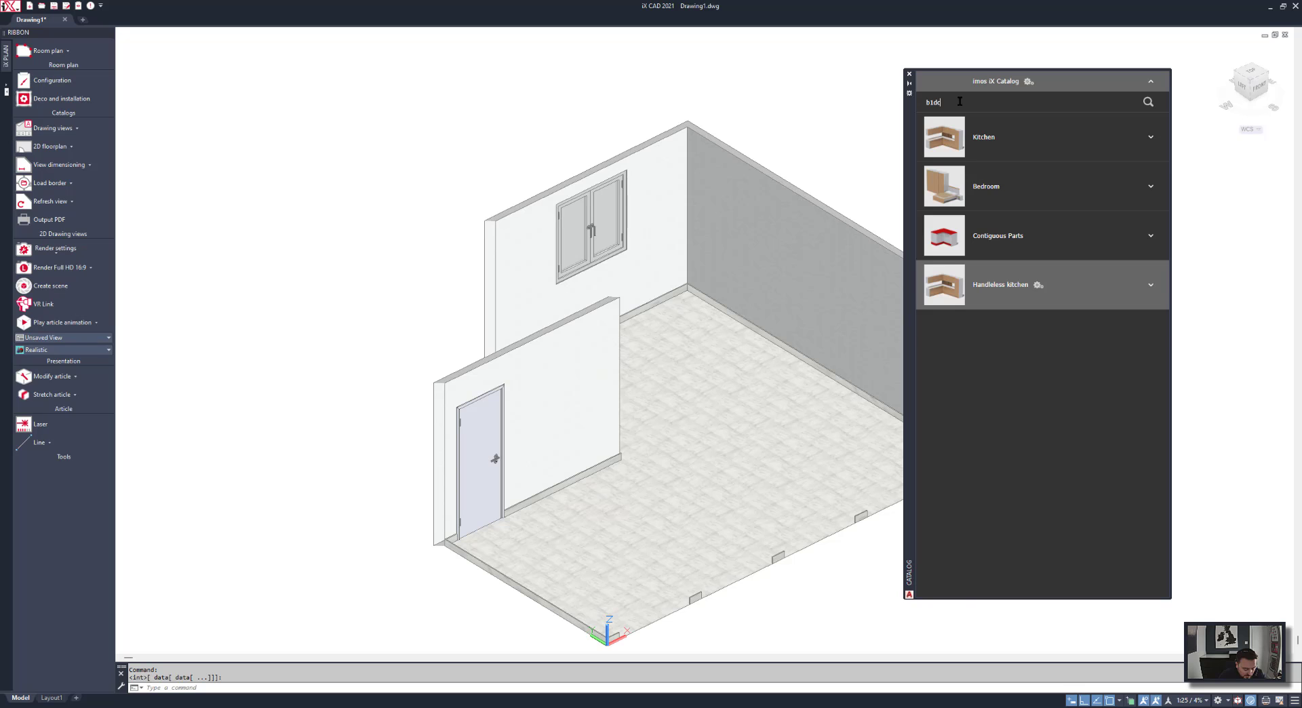
key(Return)
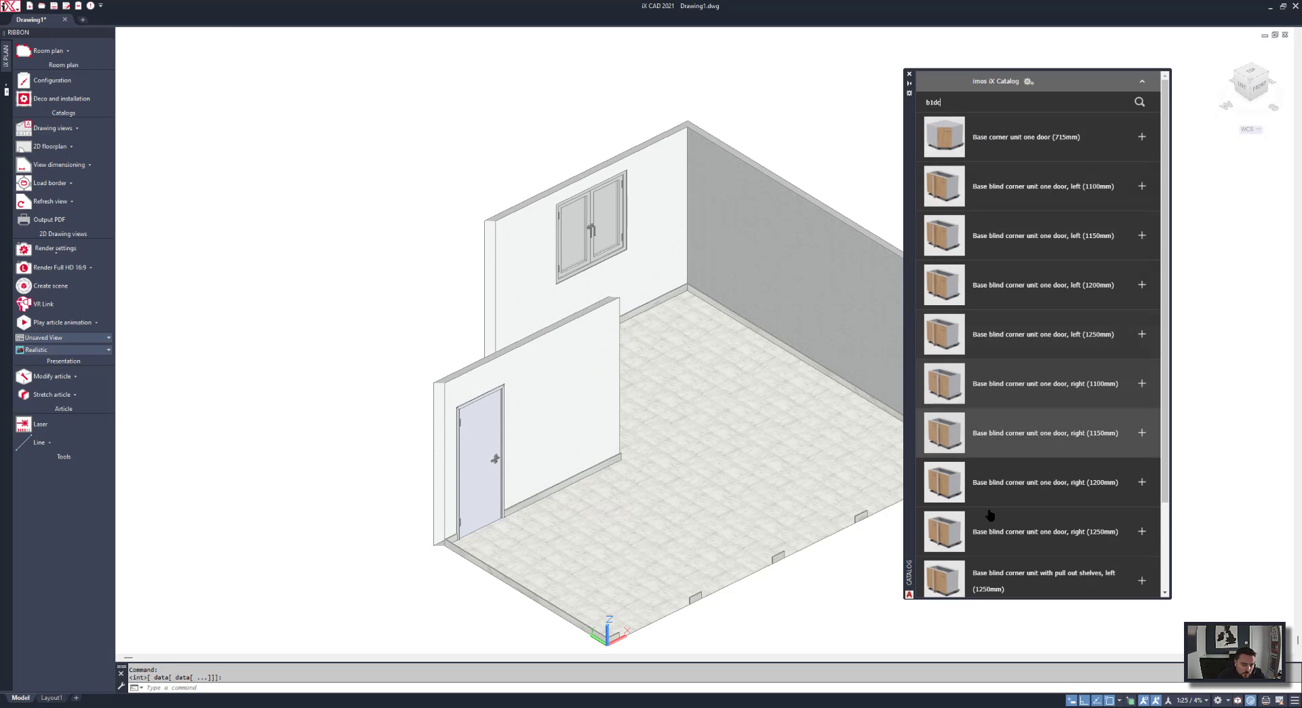
scroll(990, 515, down, 3)
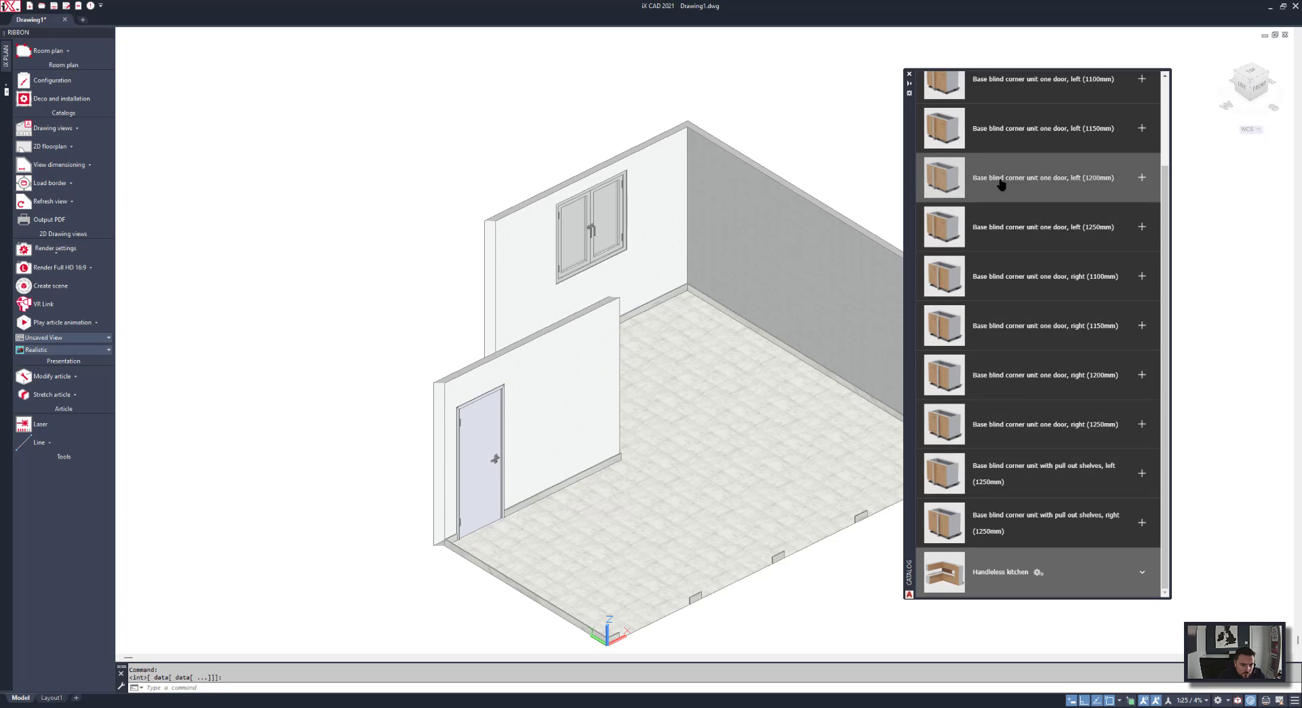
click(1142, 177)
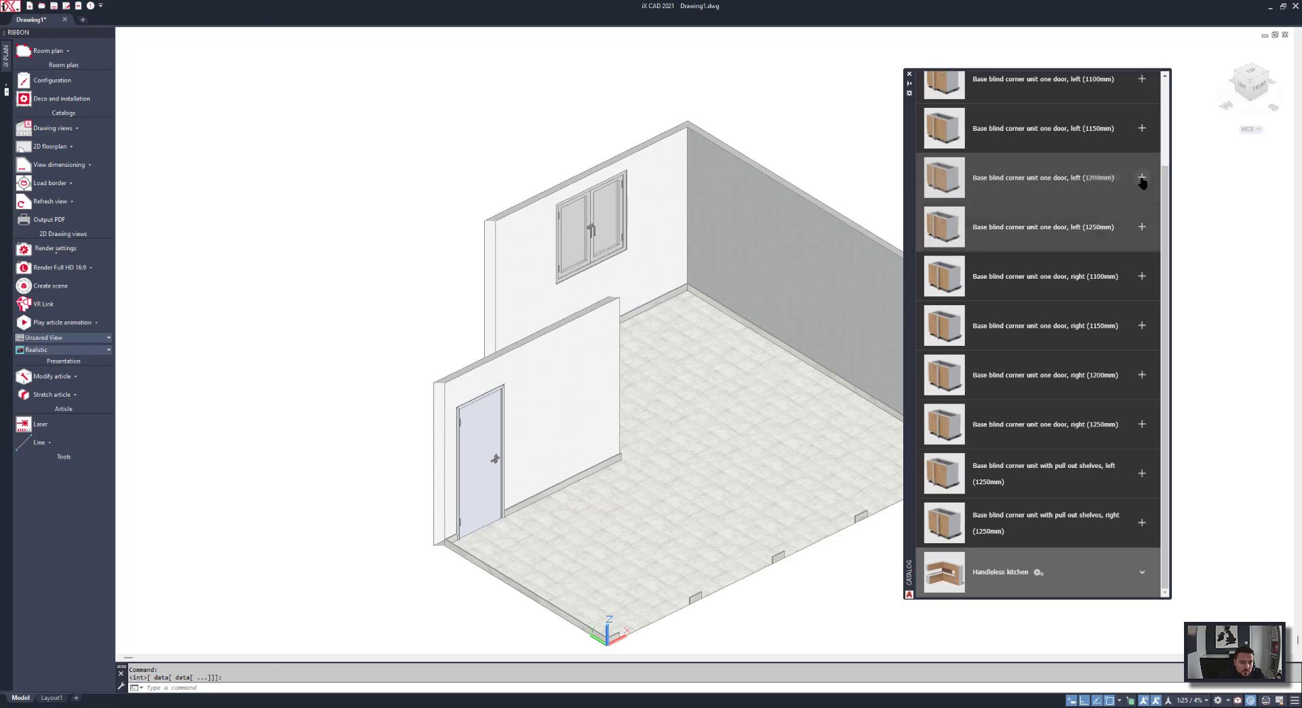
key(Escape)
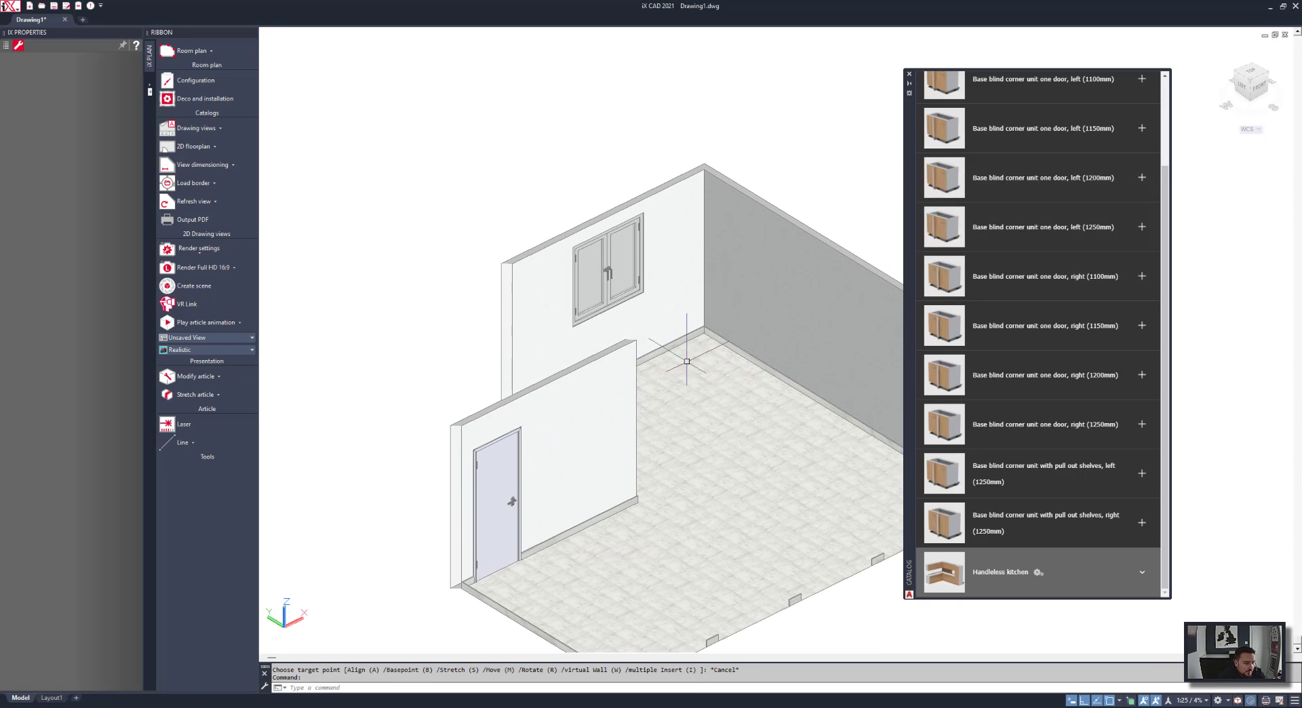
click(1141, 178)
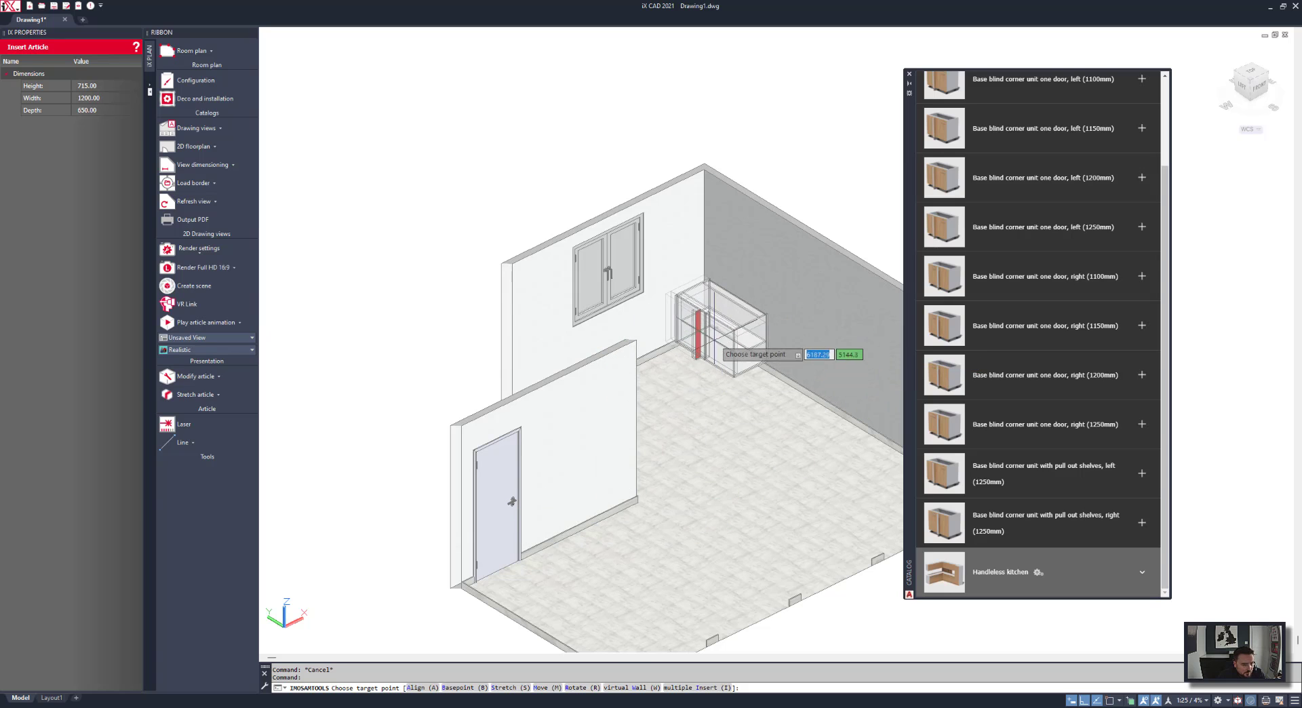
key(Escape)
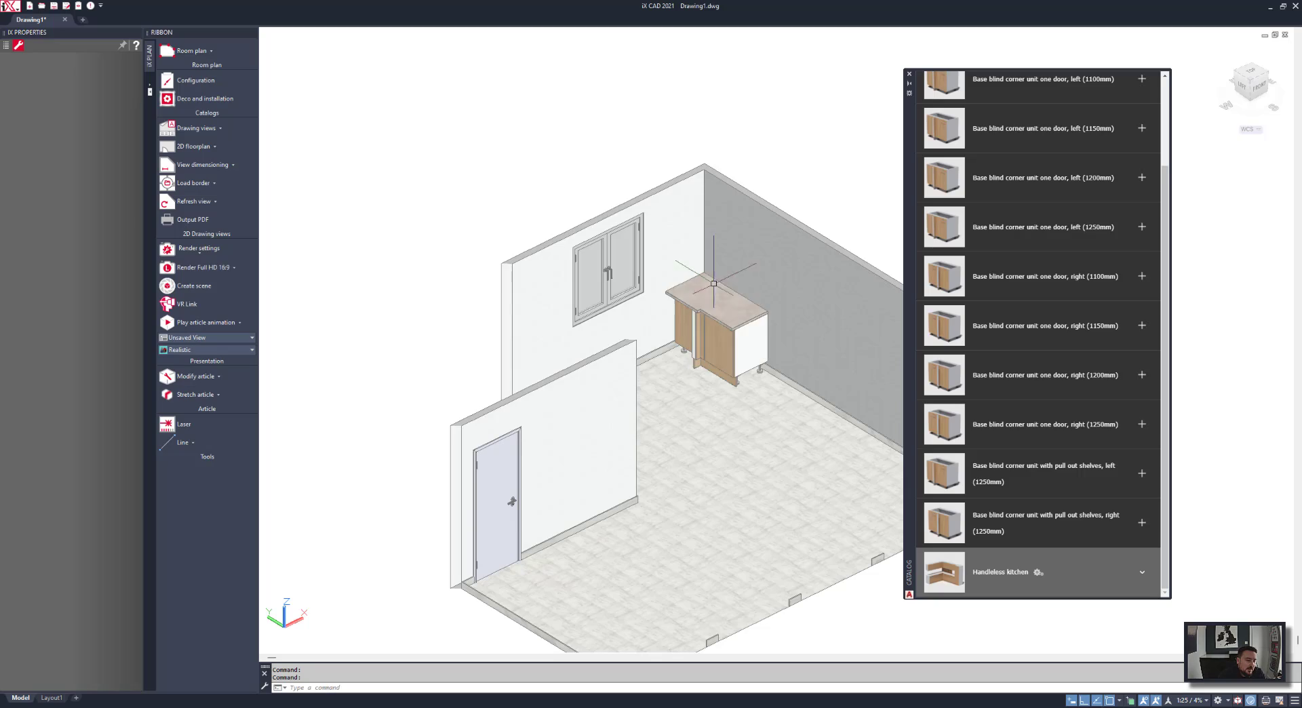
Set the drawing's visualization to Modus - 1 in the Visu Manager, with installations, connectors and interior parts hidden.
scroll(709, 334, up, 5)
shift+middle_drag(710, 326, 581, 335)
click(78, 7)
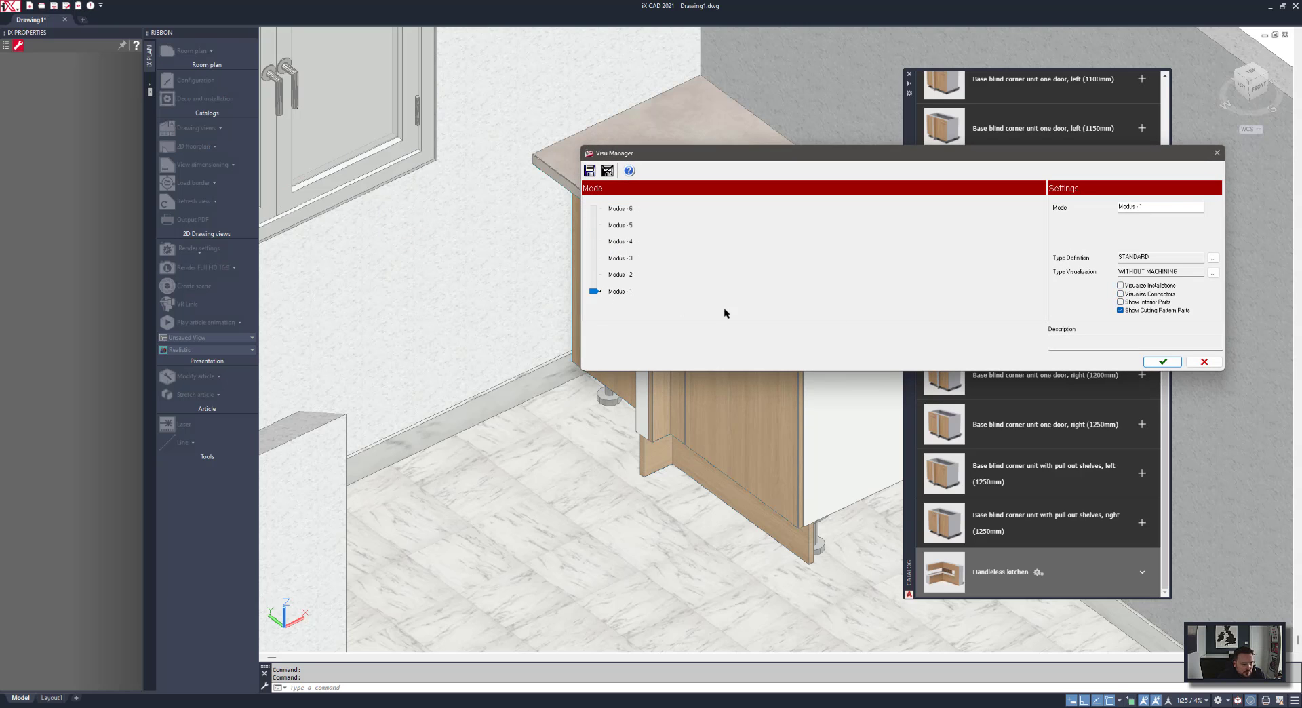
click(1155, 364)
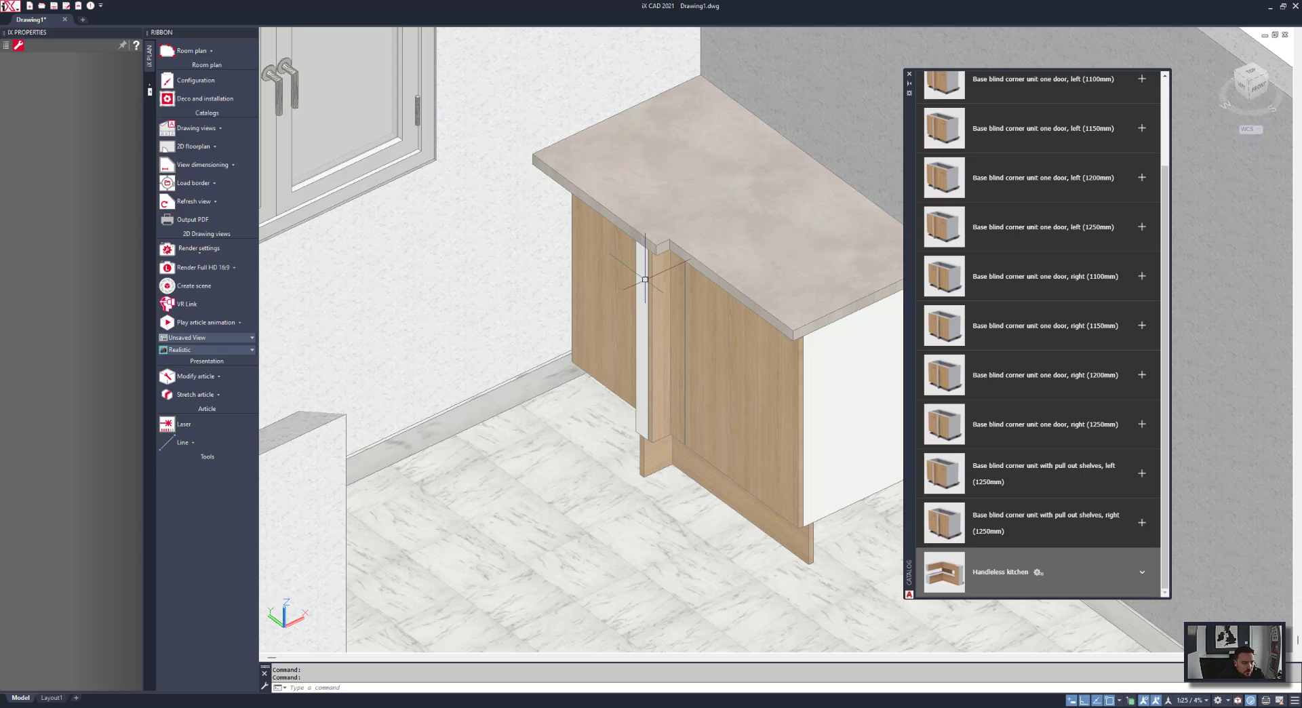
Search the catalog for b1dfi and place the fully integrated dishwasher door (715mm) beside the corner unit along the window wall.
middle_drag(645, 279, 714, 286)
scroll(751, 312, down, 5)
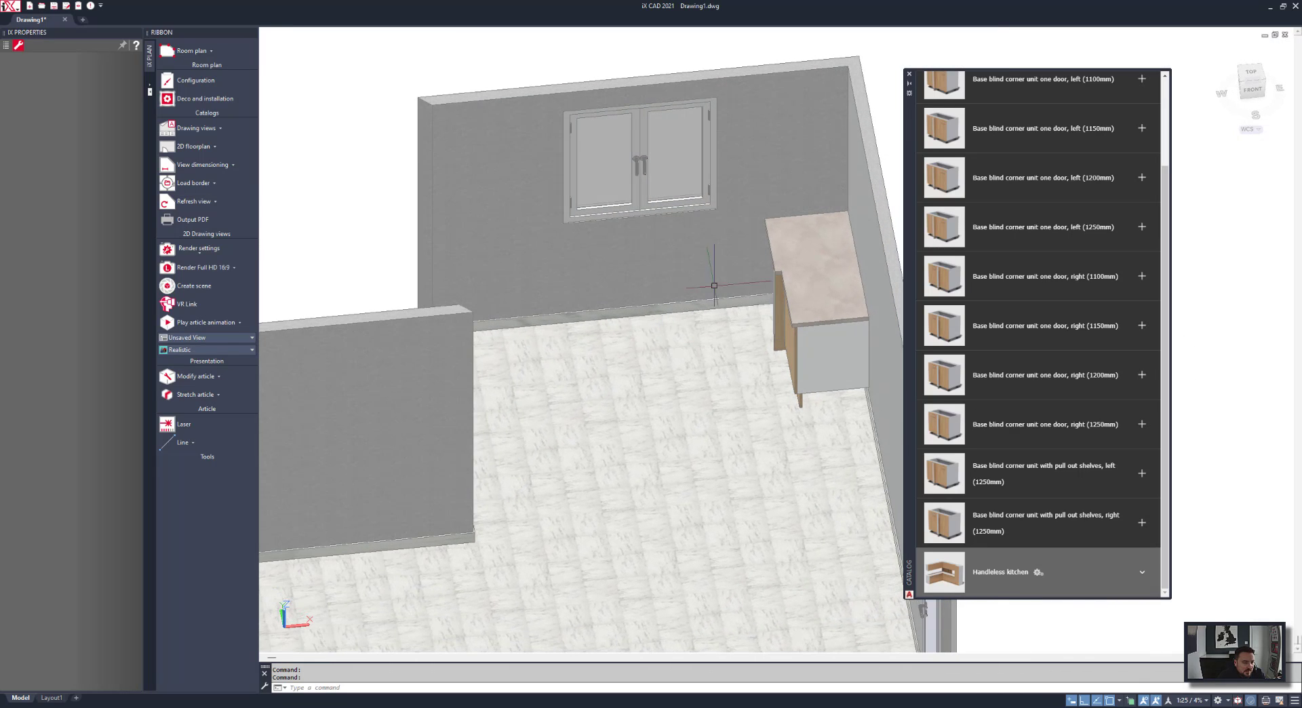
scroll(994, 156, up, 3)
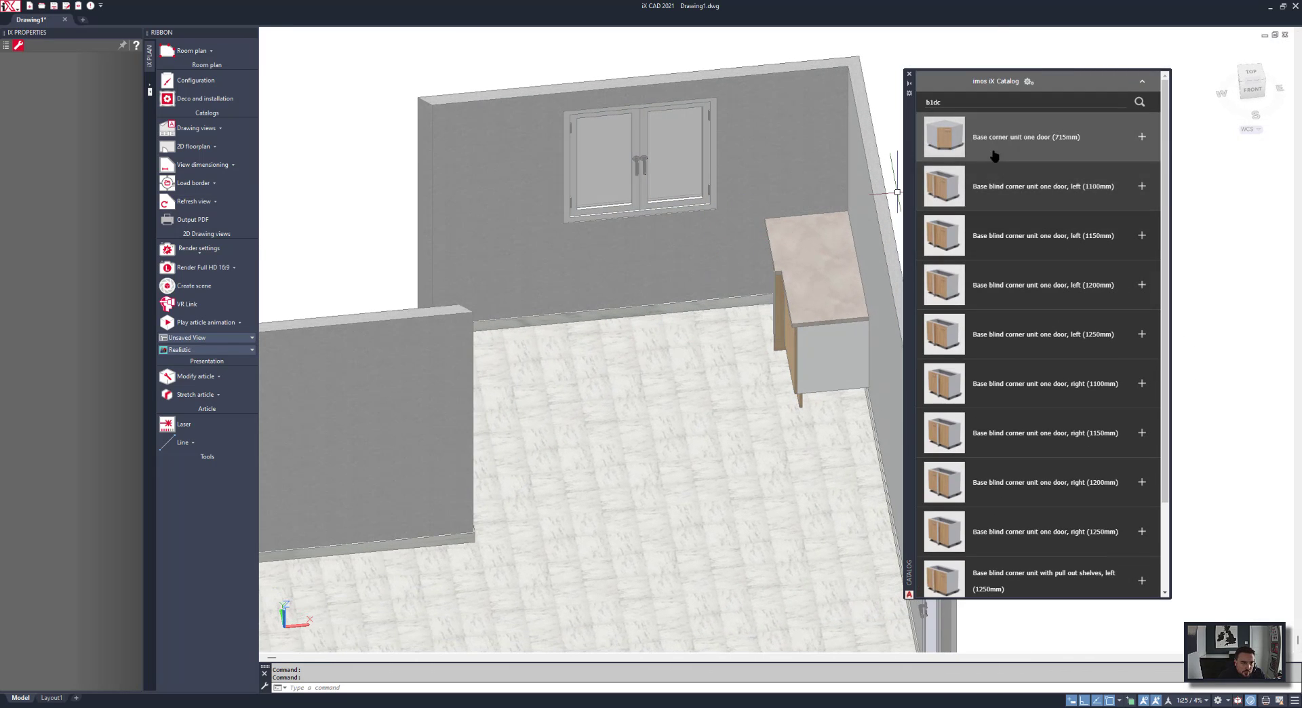
text(f)
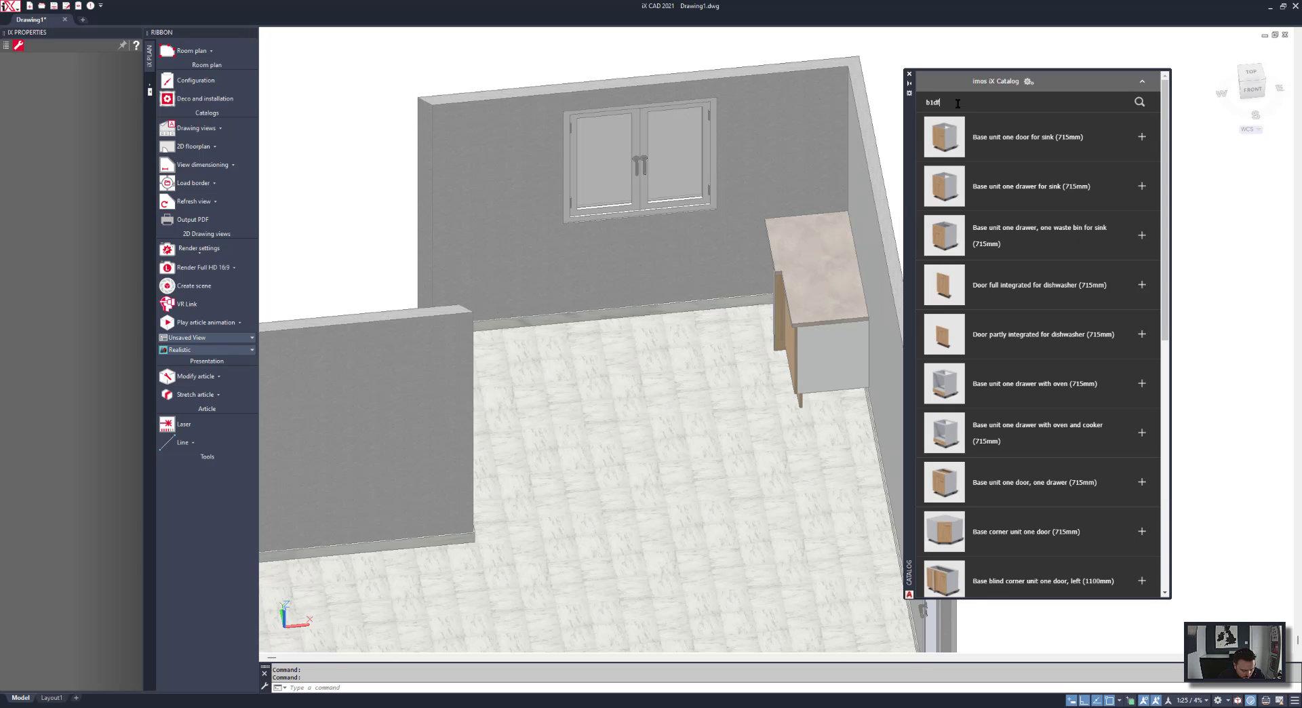
text(i)
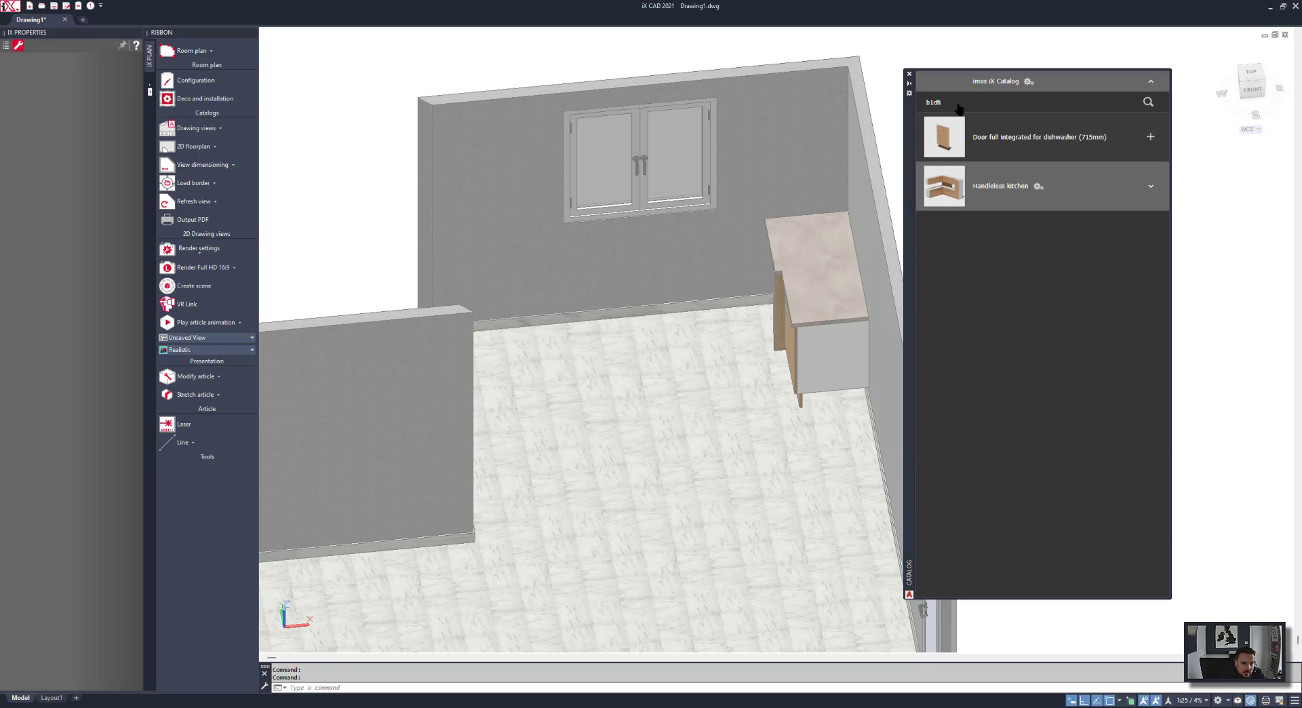
click(1150, 136)
click(719, 353)
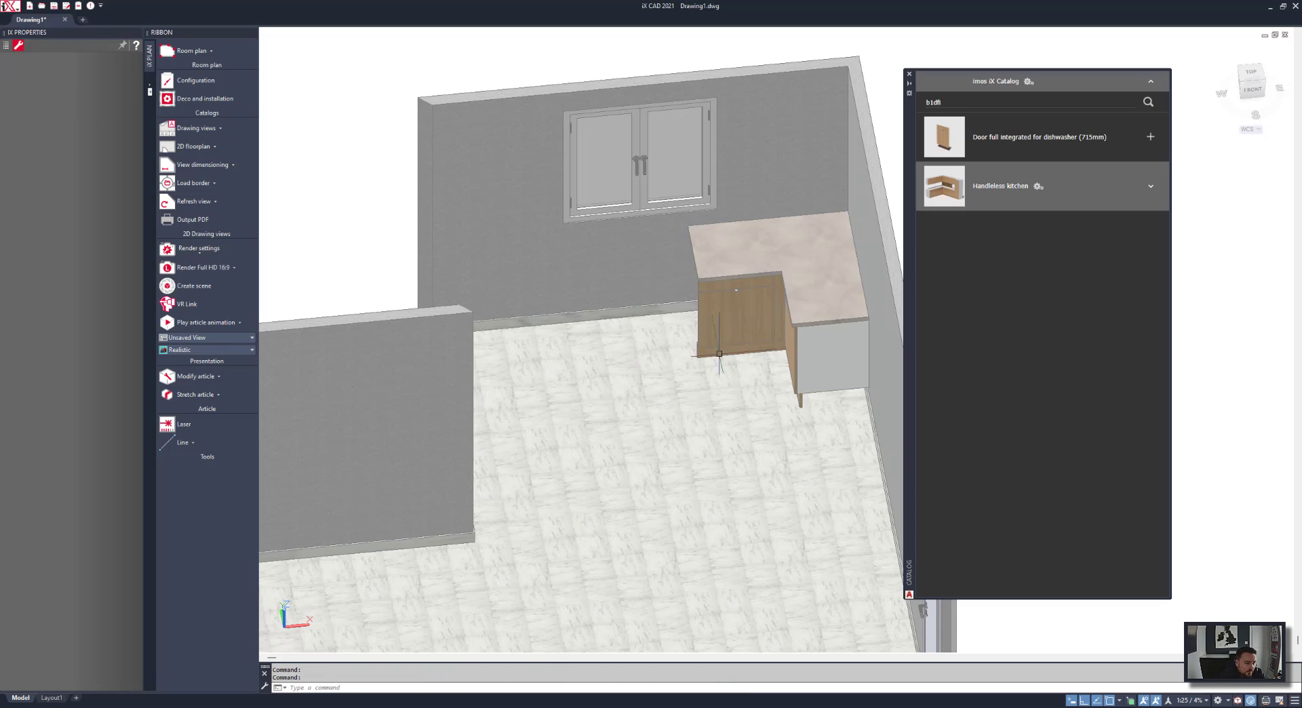
Search the catalog for b2ds and open the configuration of the base unit with two doors for sink (715mm).
shift+drag(711, 306, 684, 307)
click(968, 103)
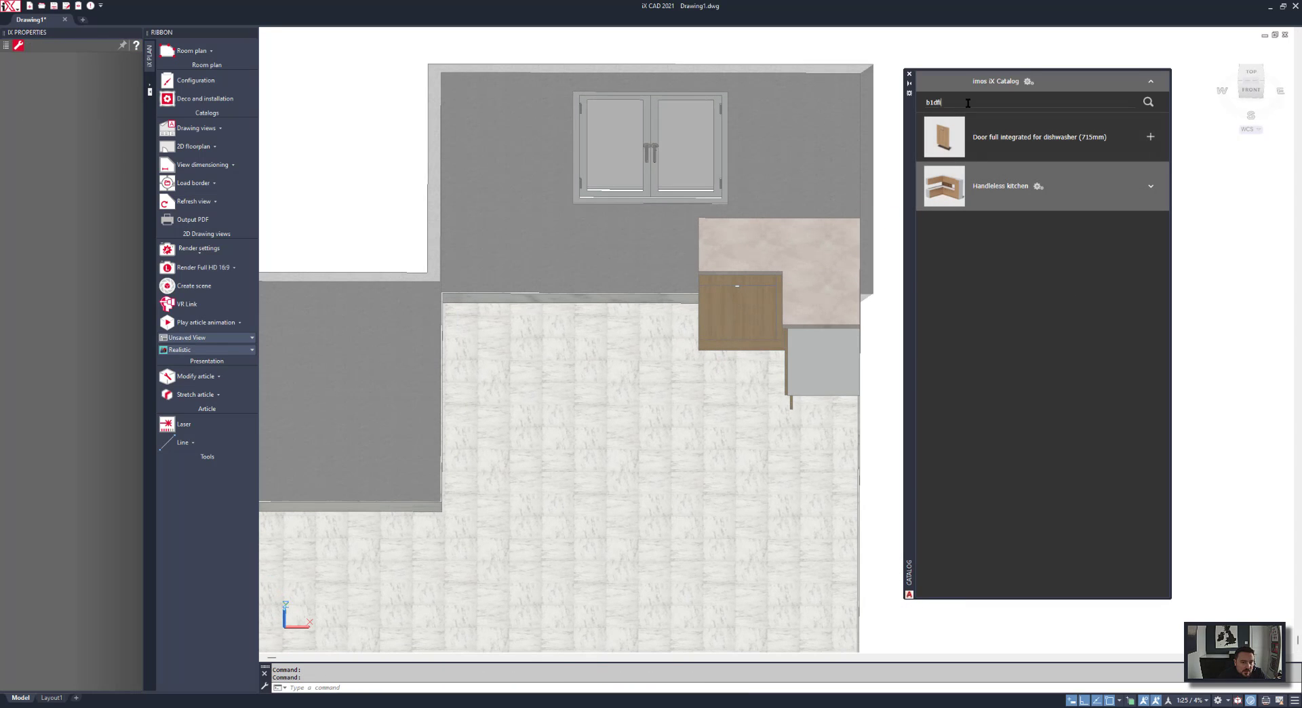
key(BackSpace)
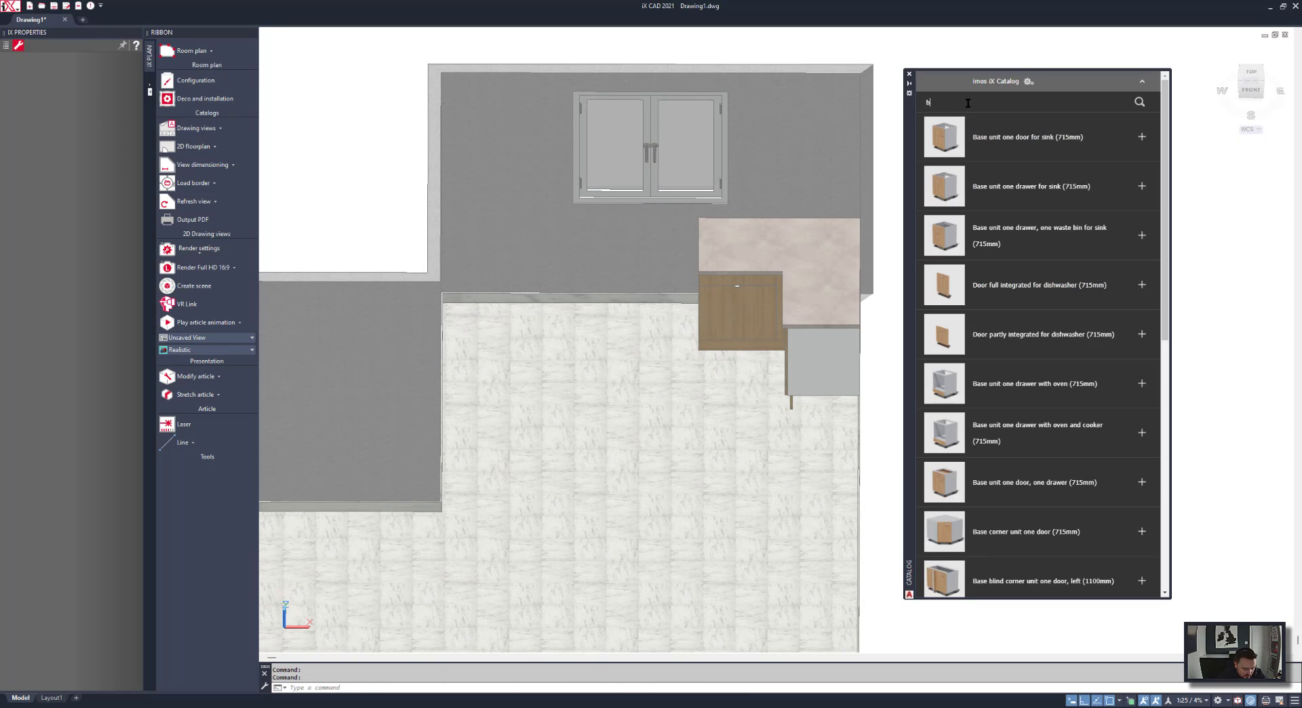
text(ds)
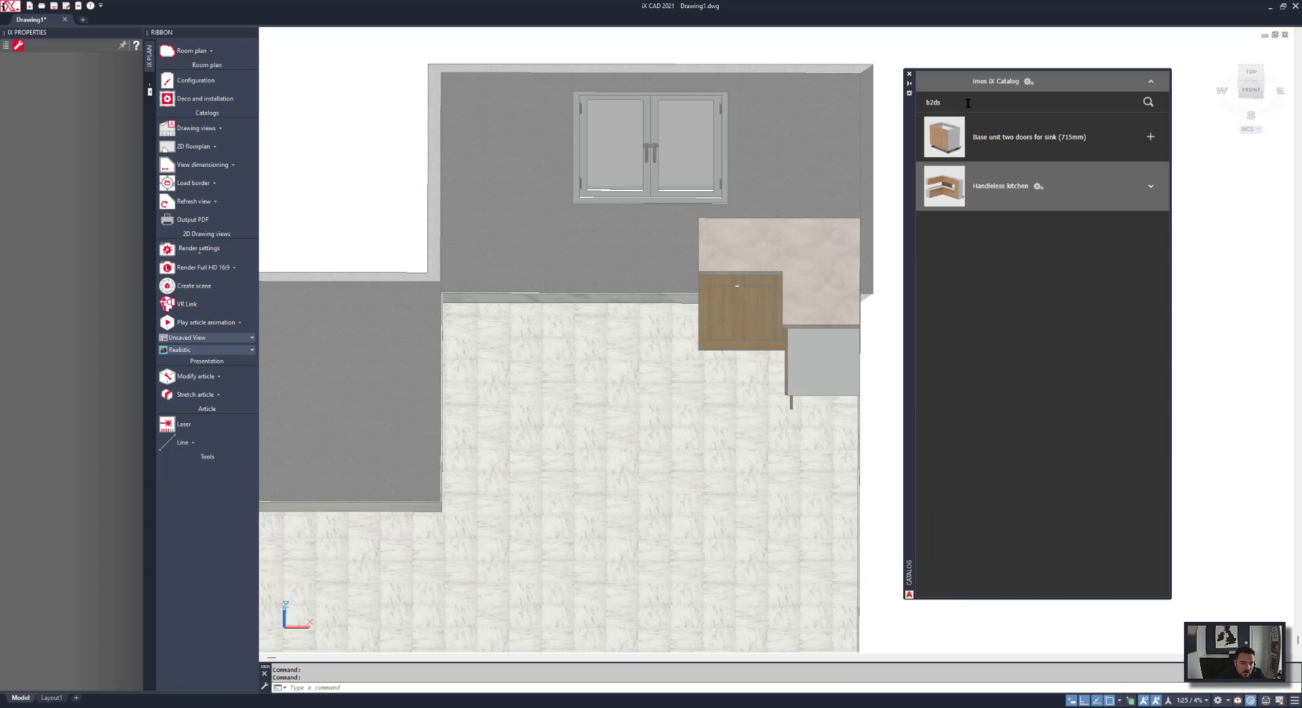
click(1071, 139)
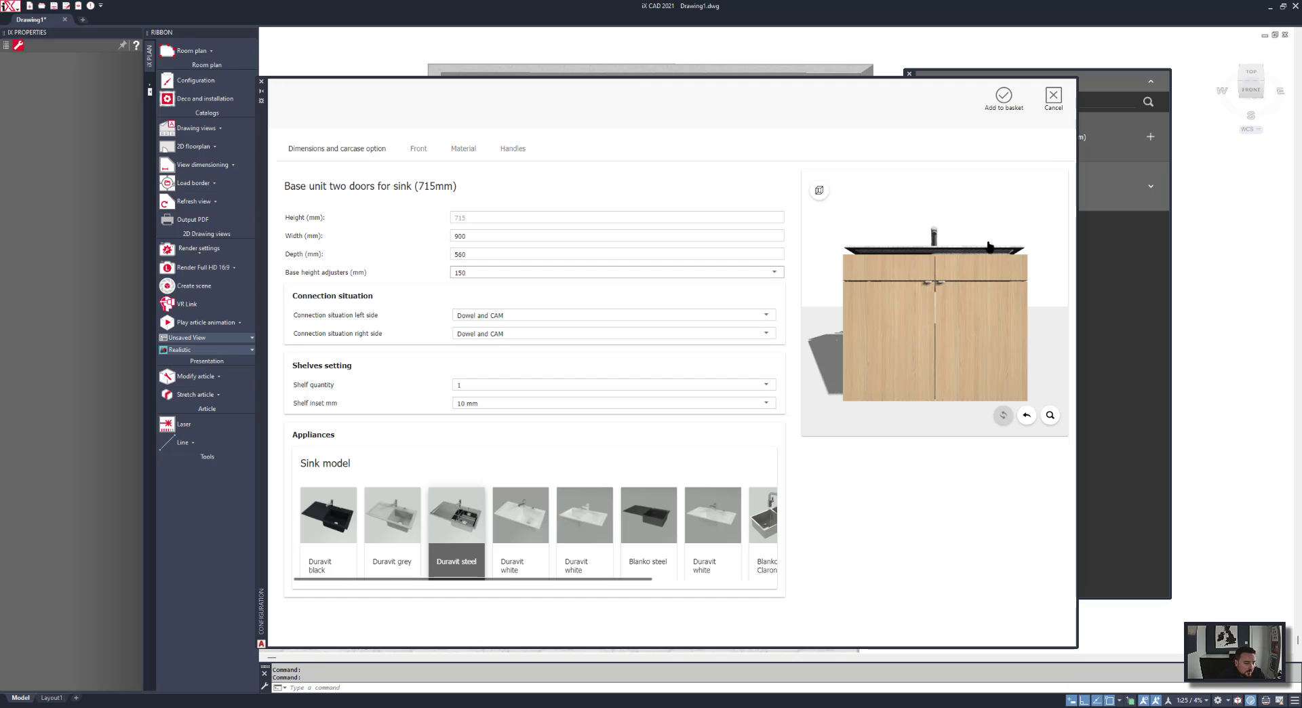
Choose the Blanko Claron sink for the base unit and place it beside the dishwasher under the window, updating the affected C-construction and contiguous parts.
click(763, 526)
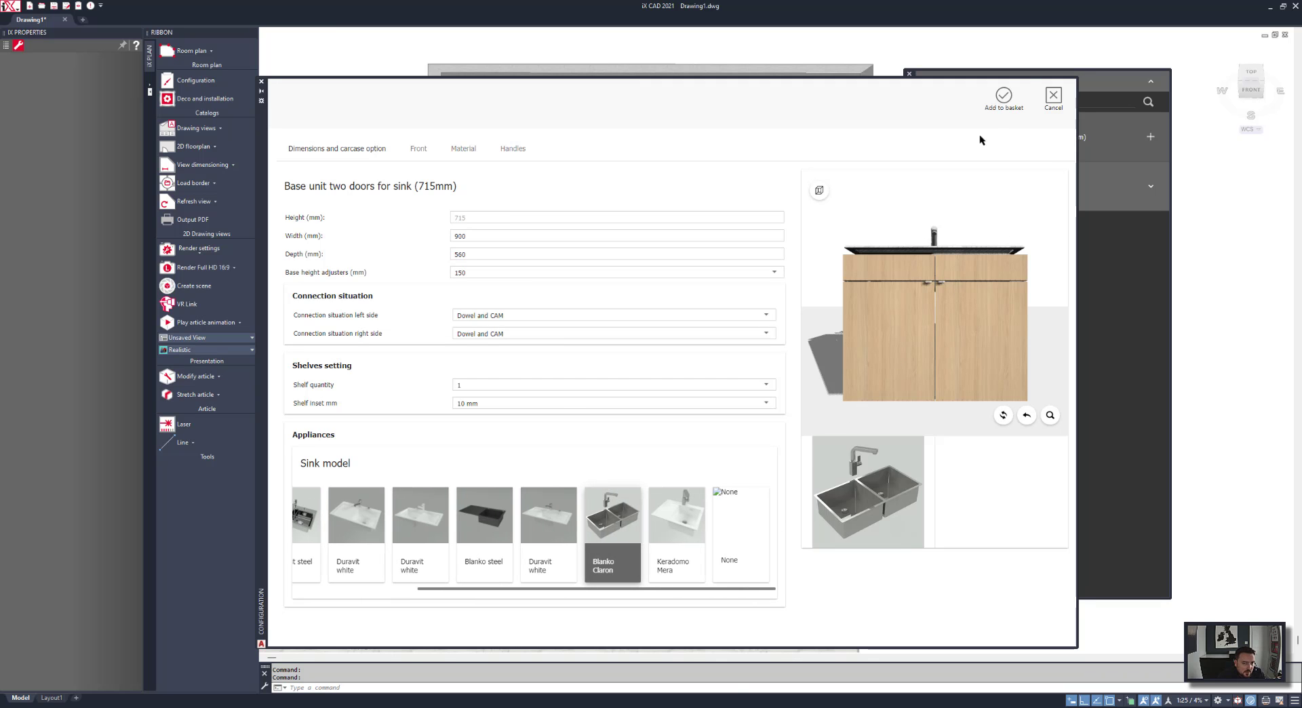
click(1003, 96)
click(653, 302)
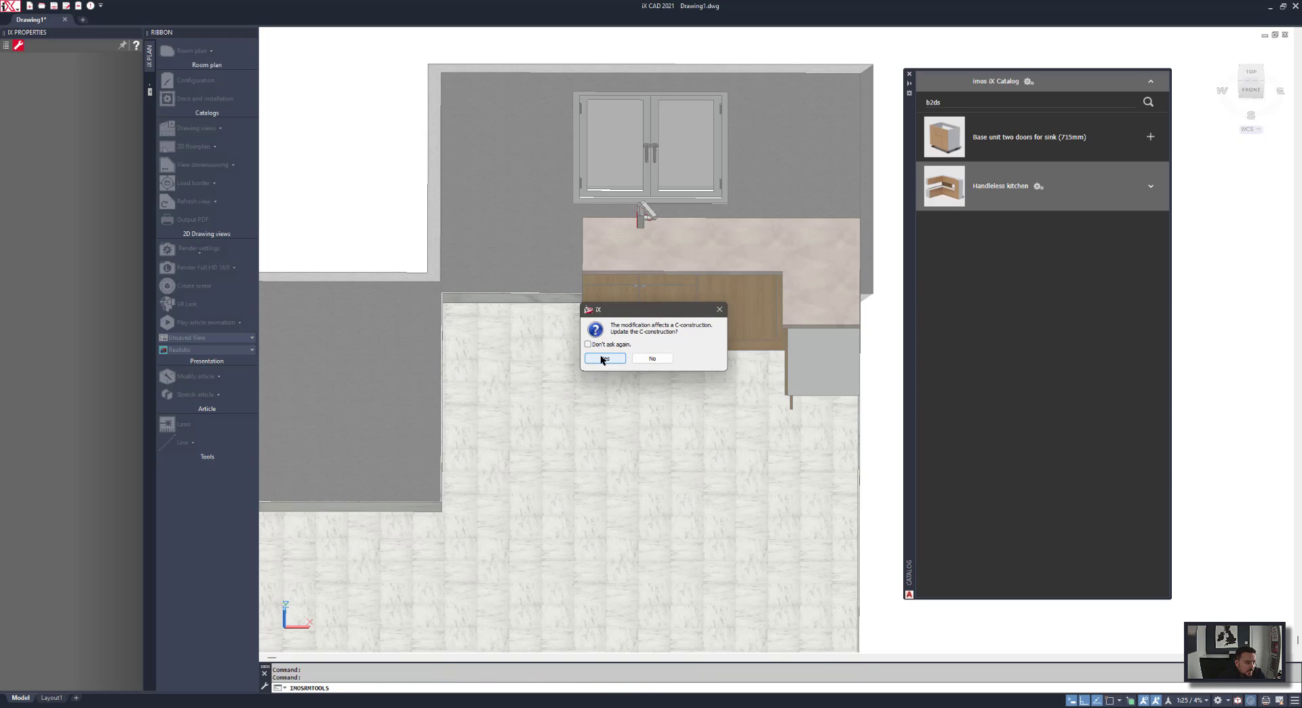
click(601, 359)
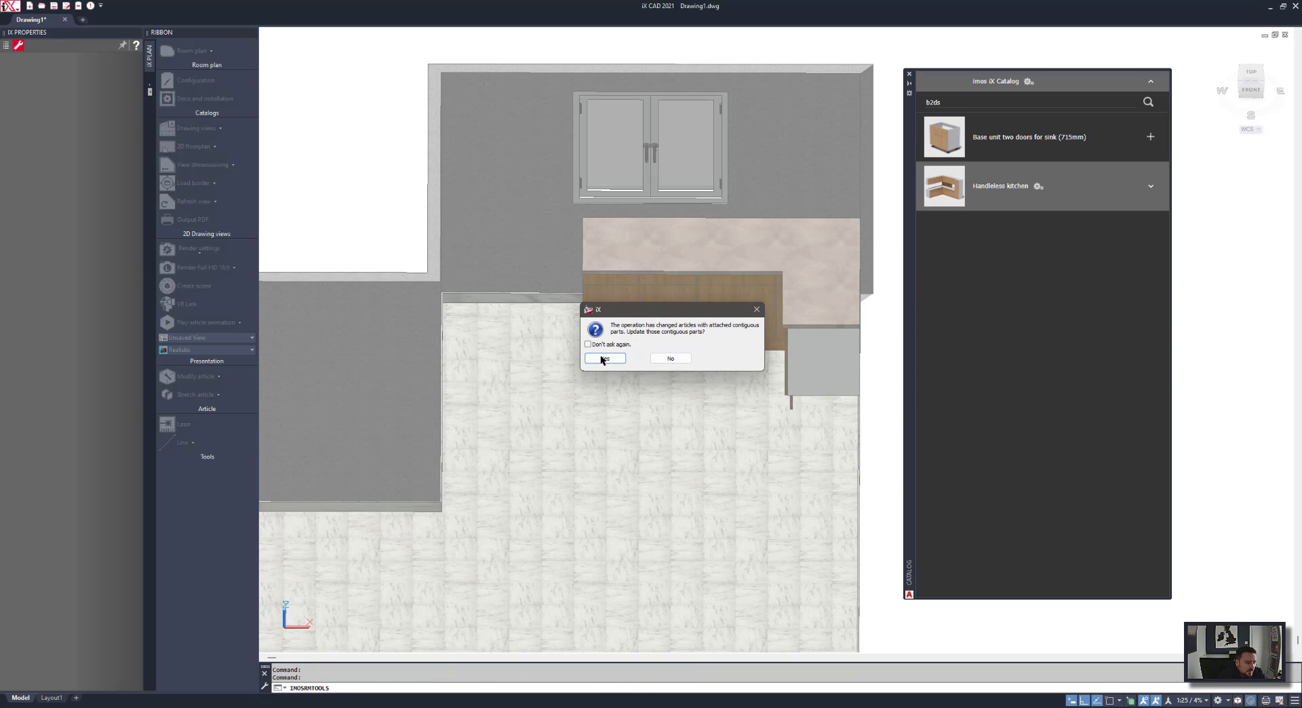
click(597, 360)
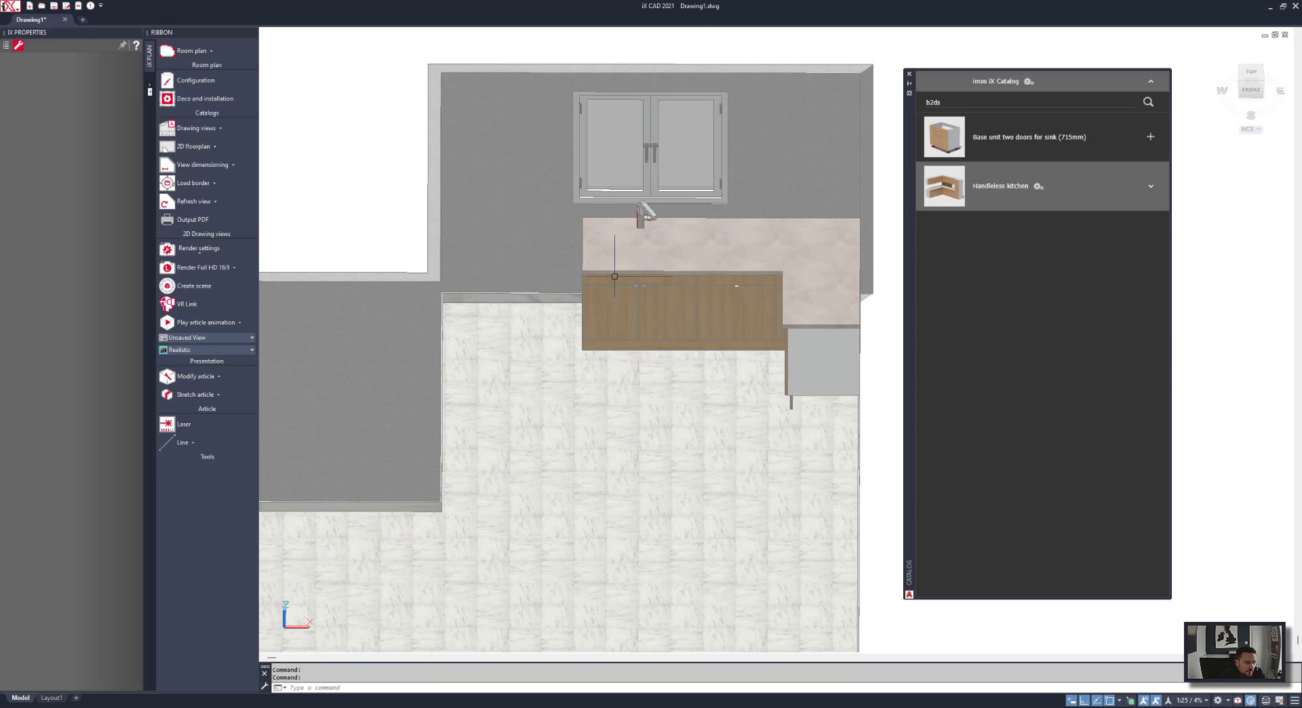
Search the catalog for b1dc and place the 1200 mm right base blind corner unit with one door in the opposite corner of the window wall.
shift+middle_drag(668, 366, 588, 353)
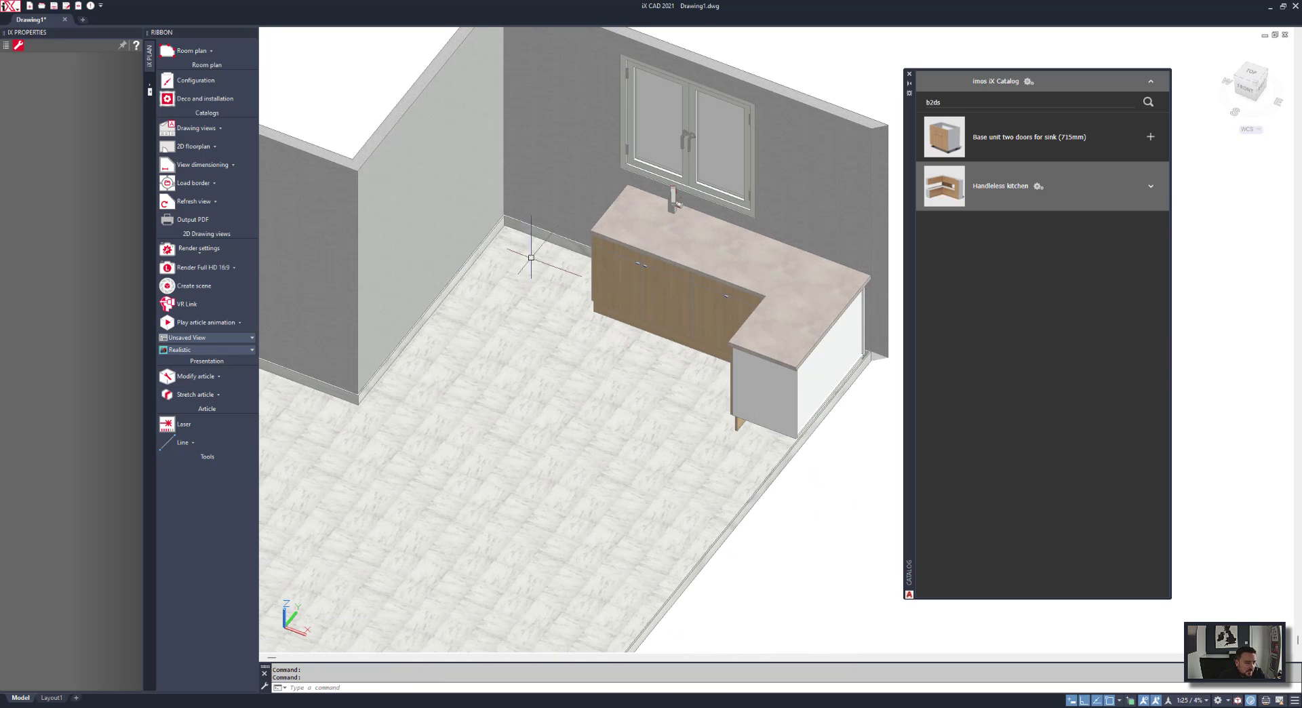
click(966, 105)
text(1dc)
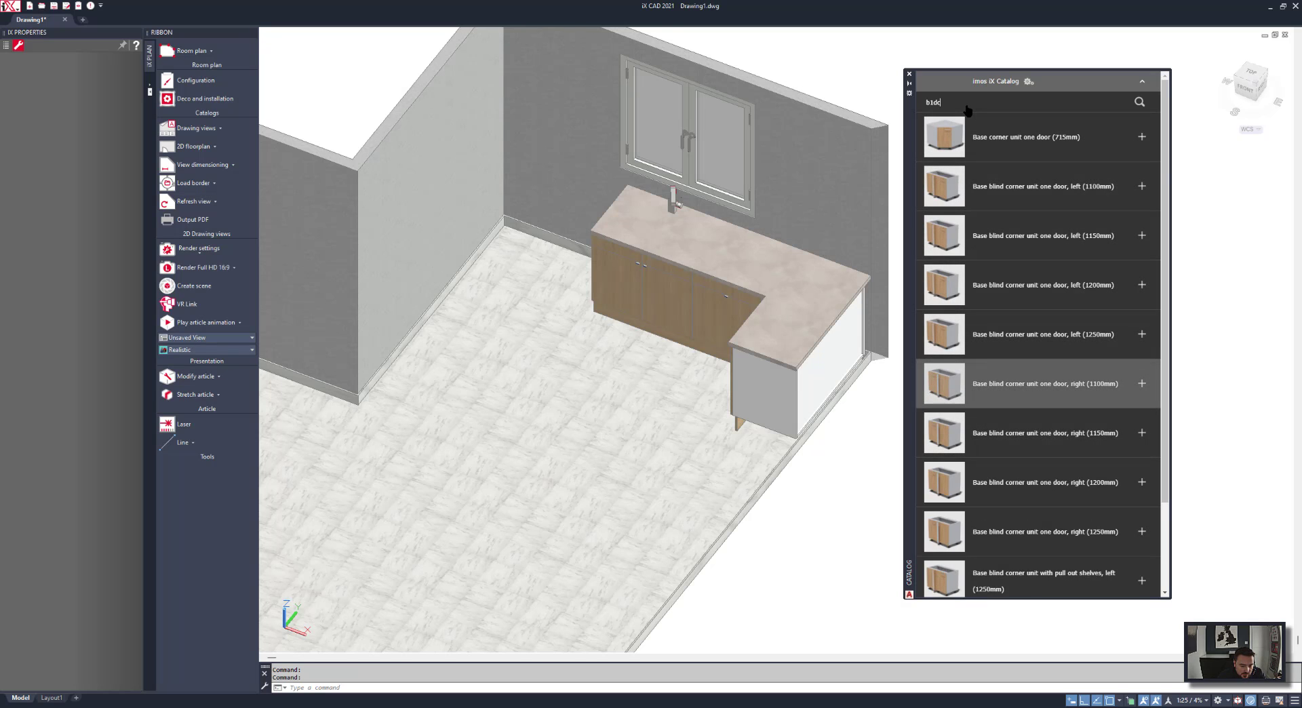
click(1141, 482)
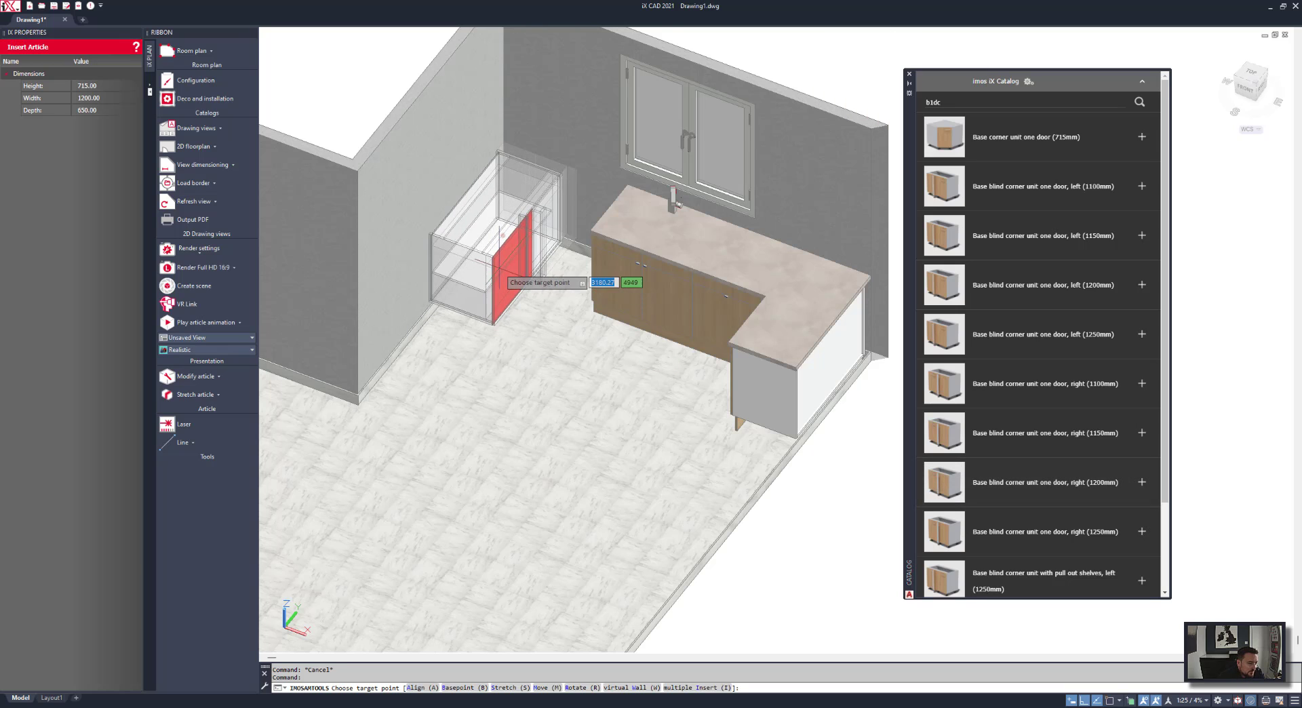
click(535, 252)
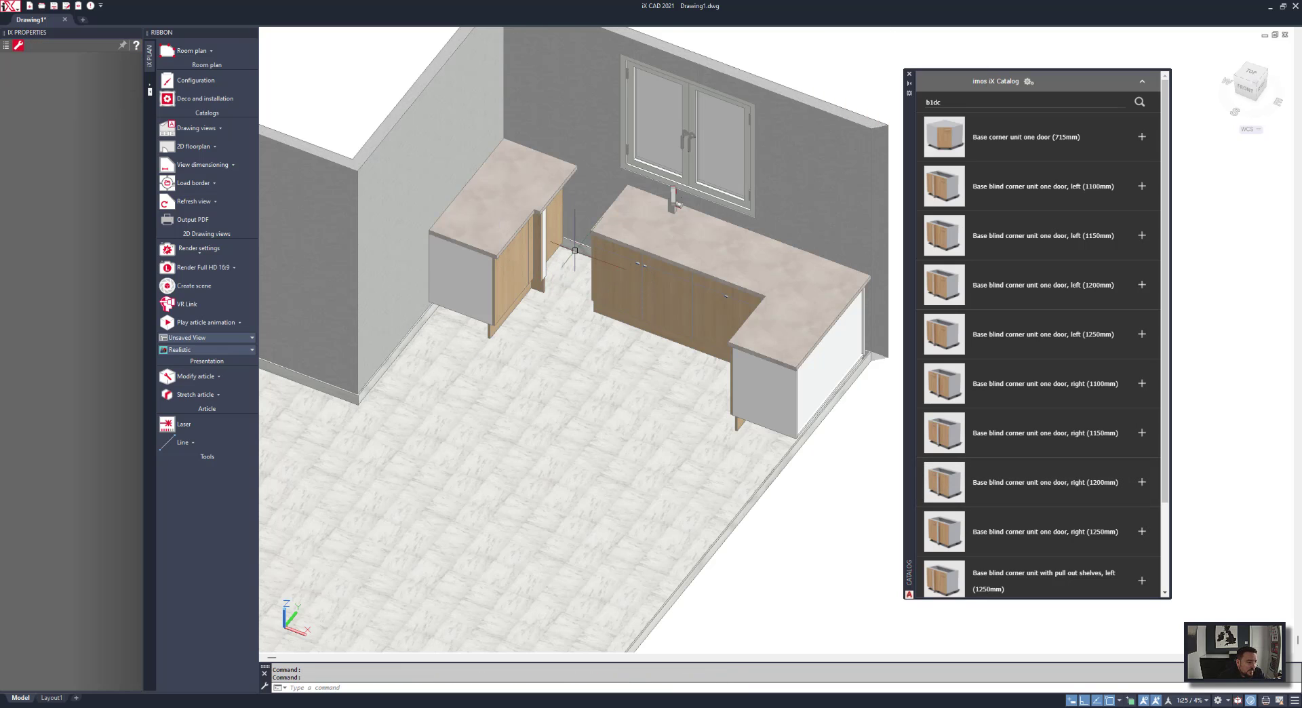
Measure the gap between the new corner unit and the sink unit with the Laser tool.
click(178, 429)
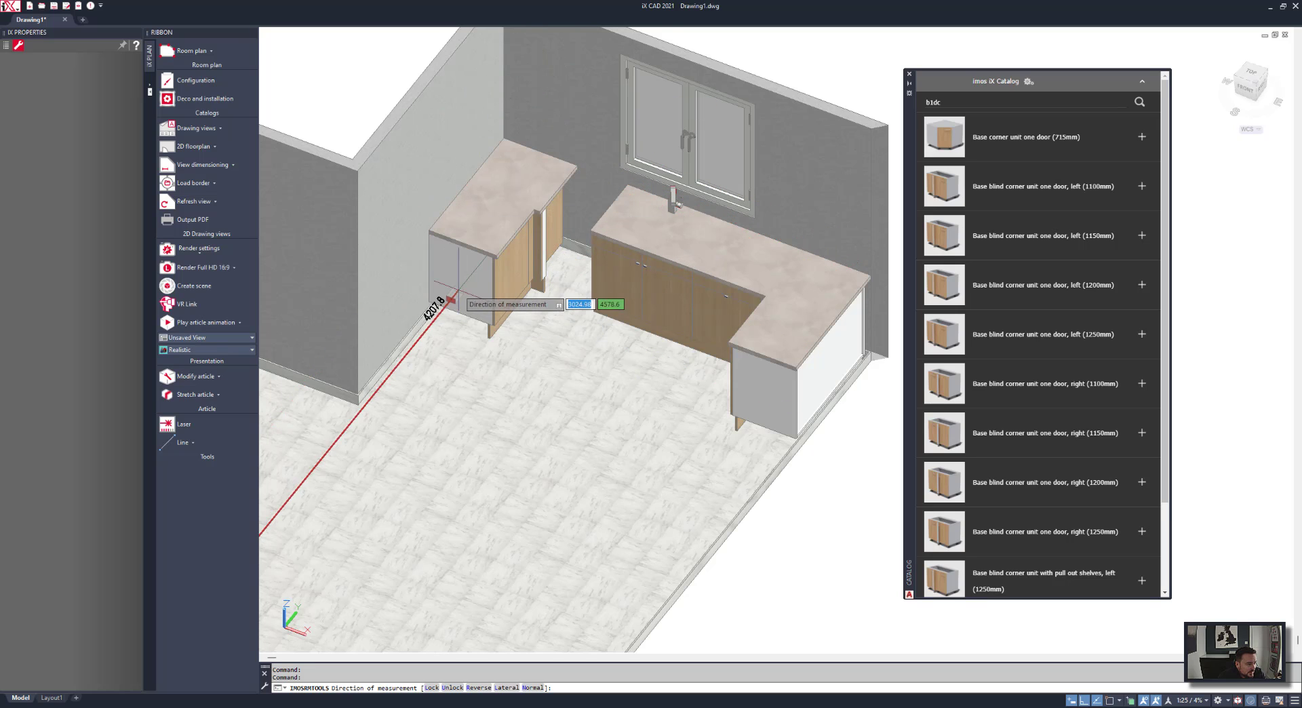
key(Escape)
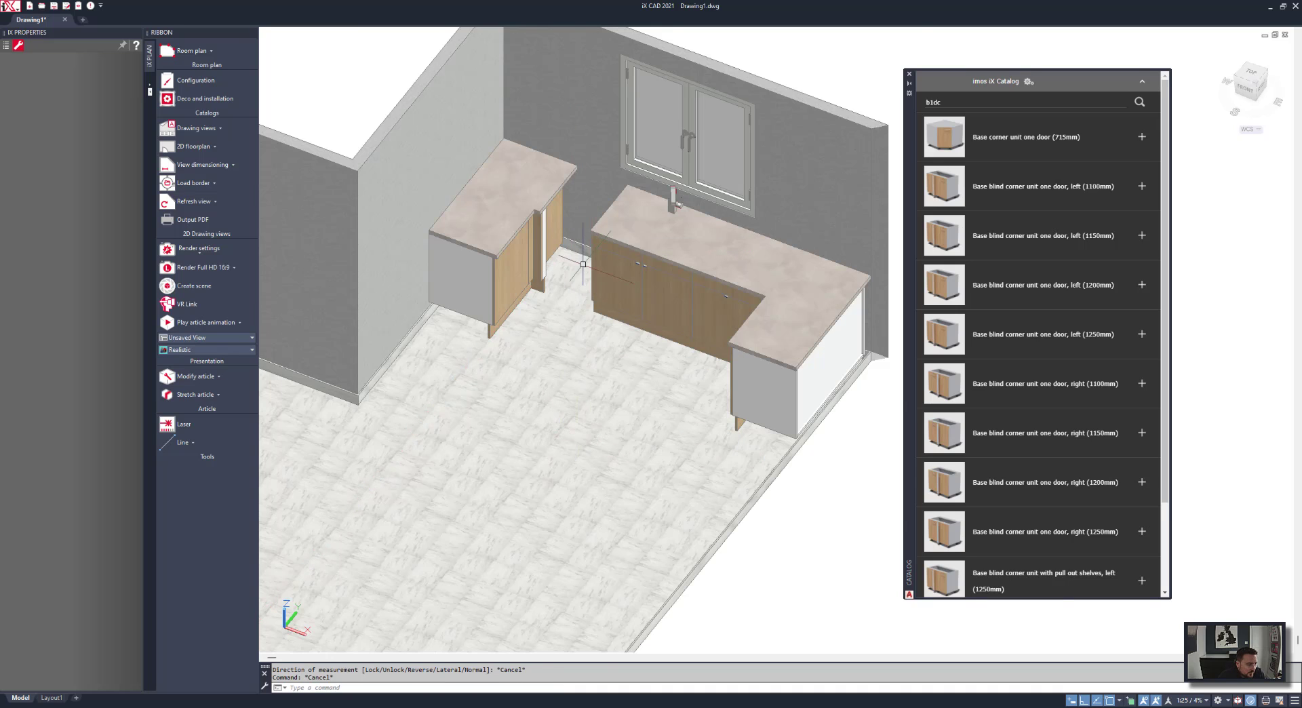
scroll(566, 226, up, 3)
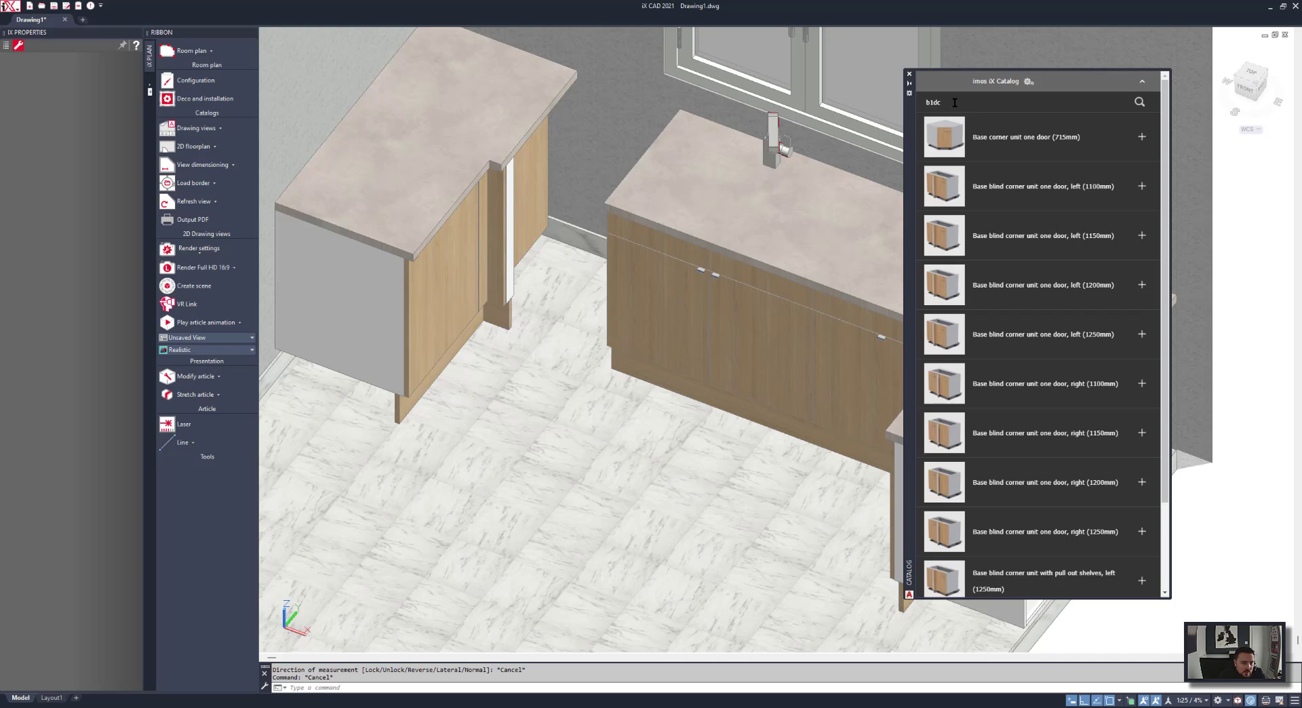
Clear the catalog search and open the configuration of the base unit with four open shelves (715mm) from the kitchen base units with shelves.
key(Return)
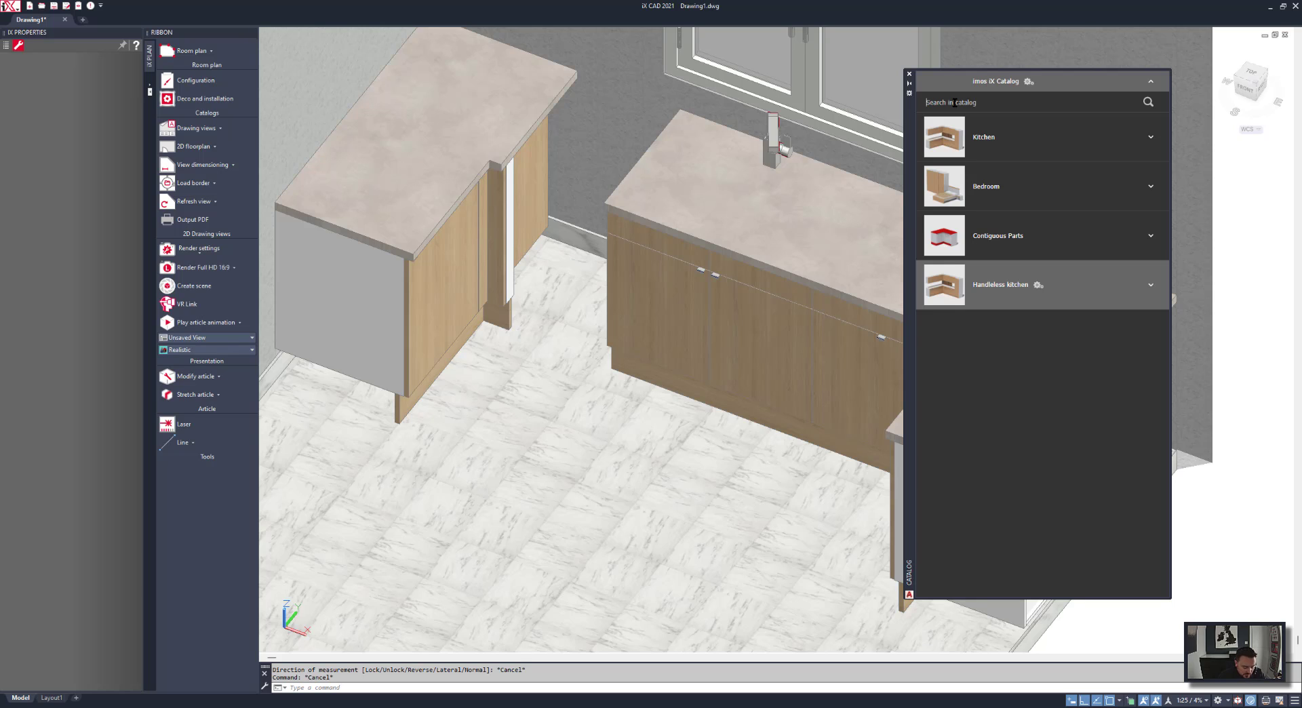
click(980, 139)
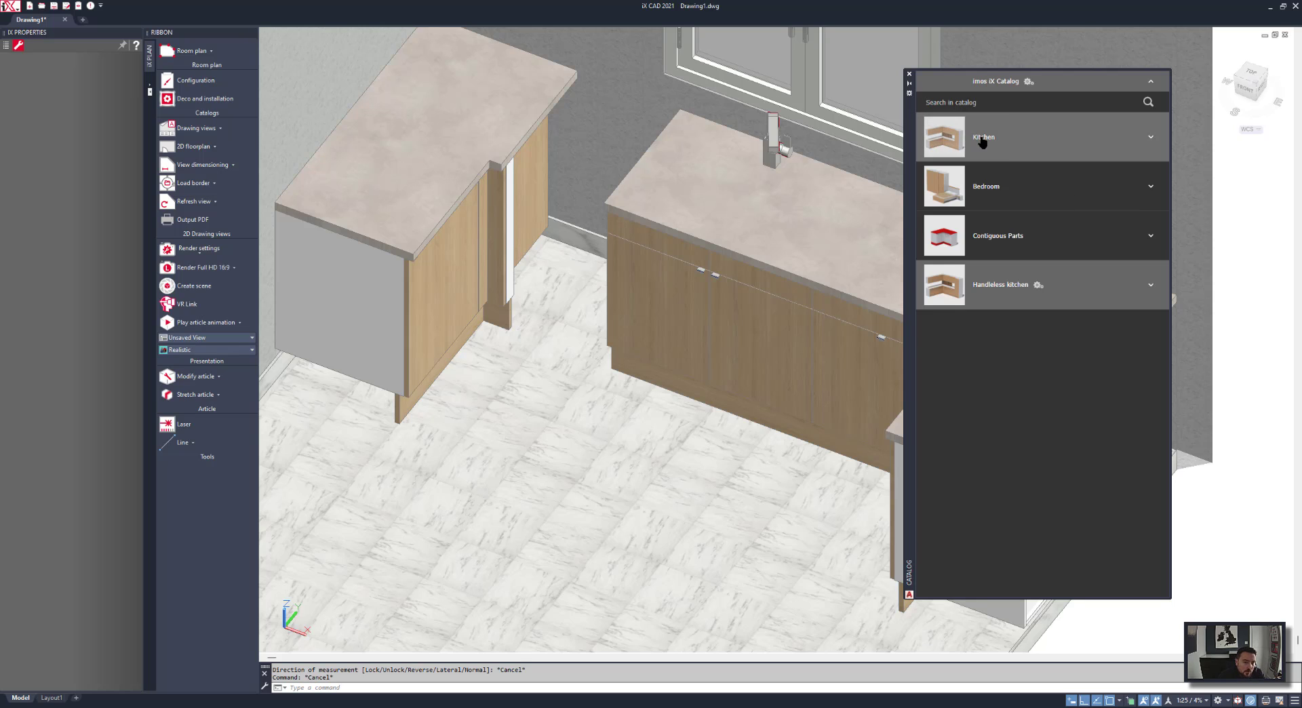
click(1005, 185)
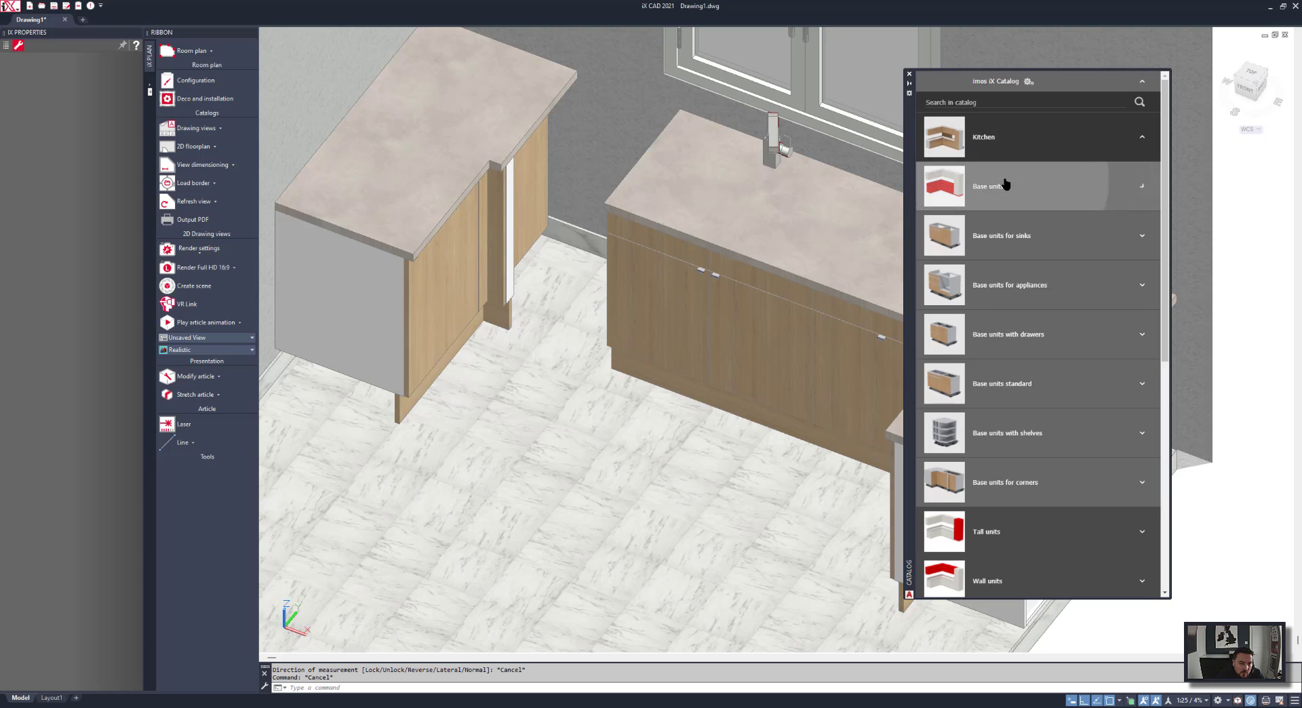
click(1009, 431)
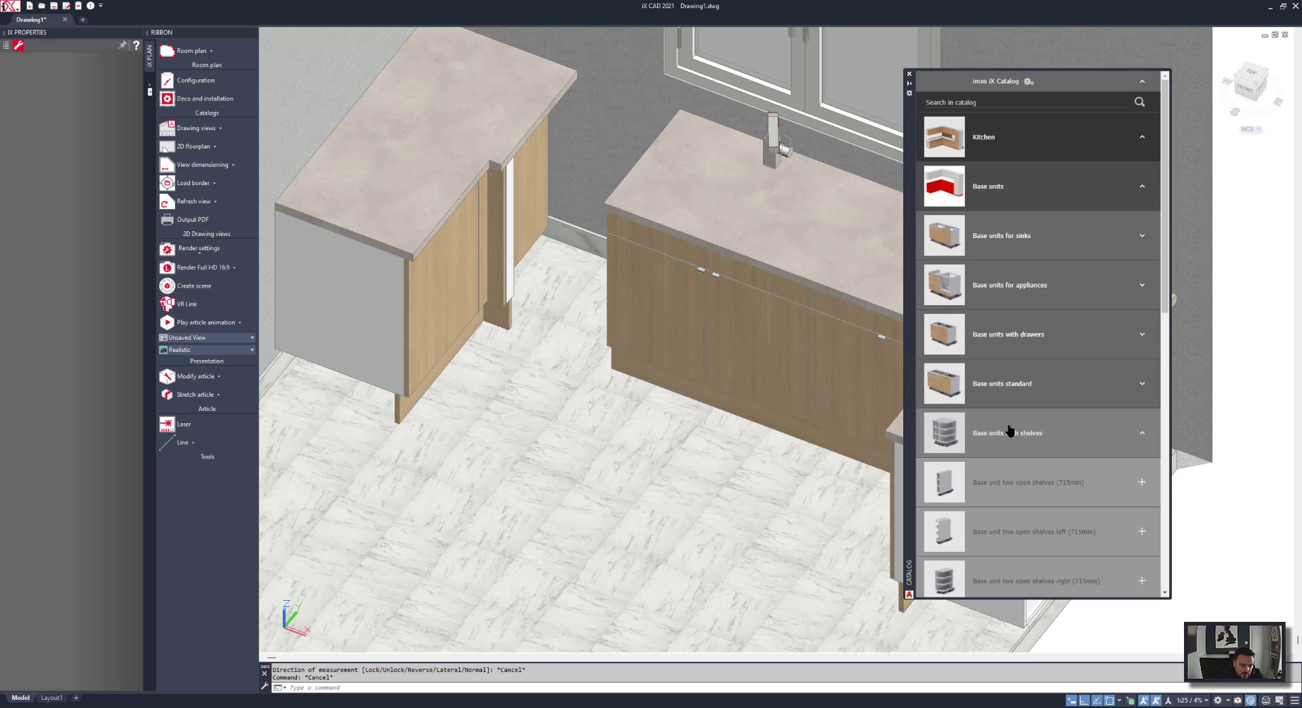
scroll(1009, 432, down, 5)
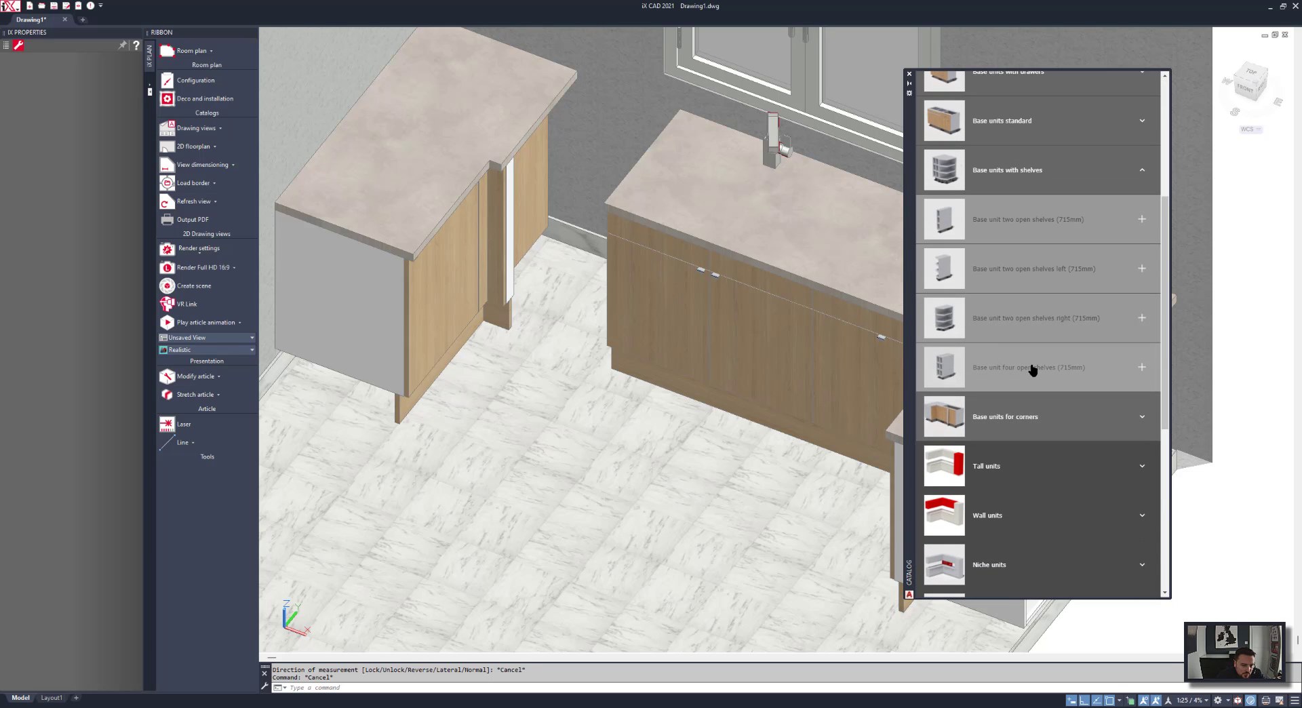
click(1032, 369)
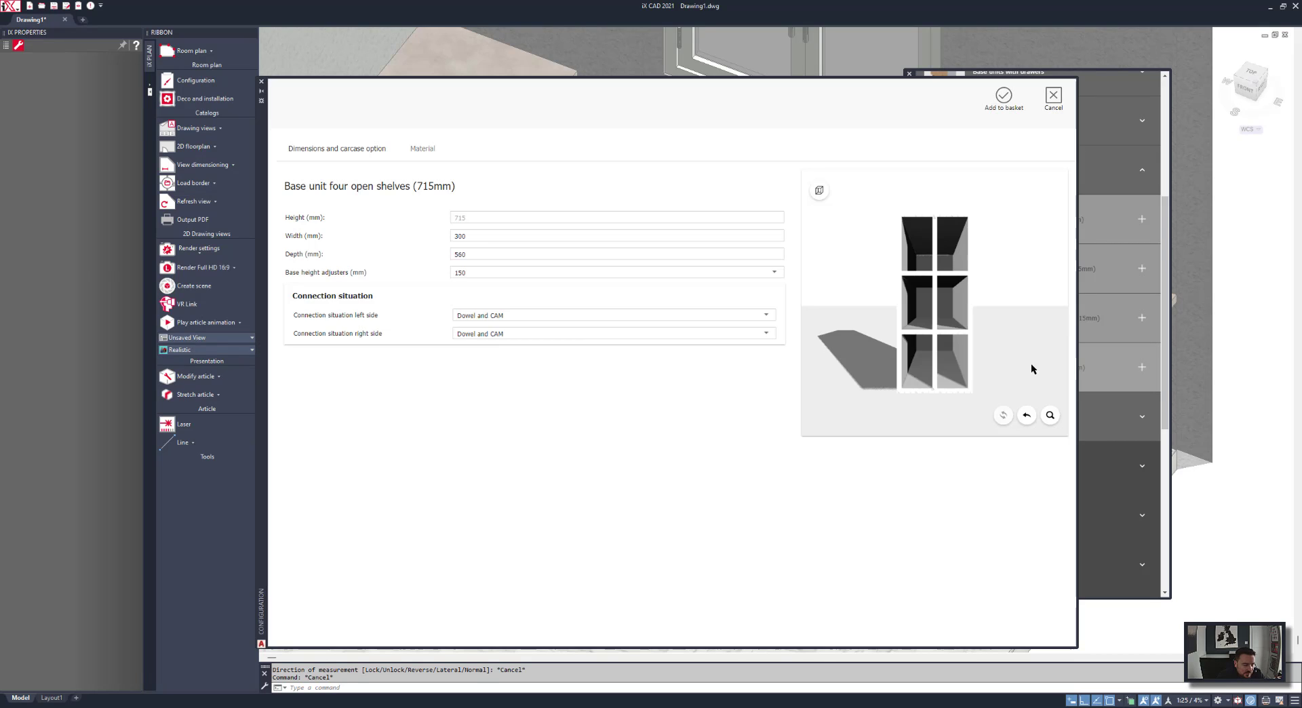
Set the open shelf unit's width to 445 mm and place it in the gap between the corner unit and the sink unit.
double_click(466, 238)
text(44)
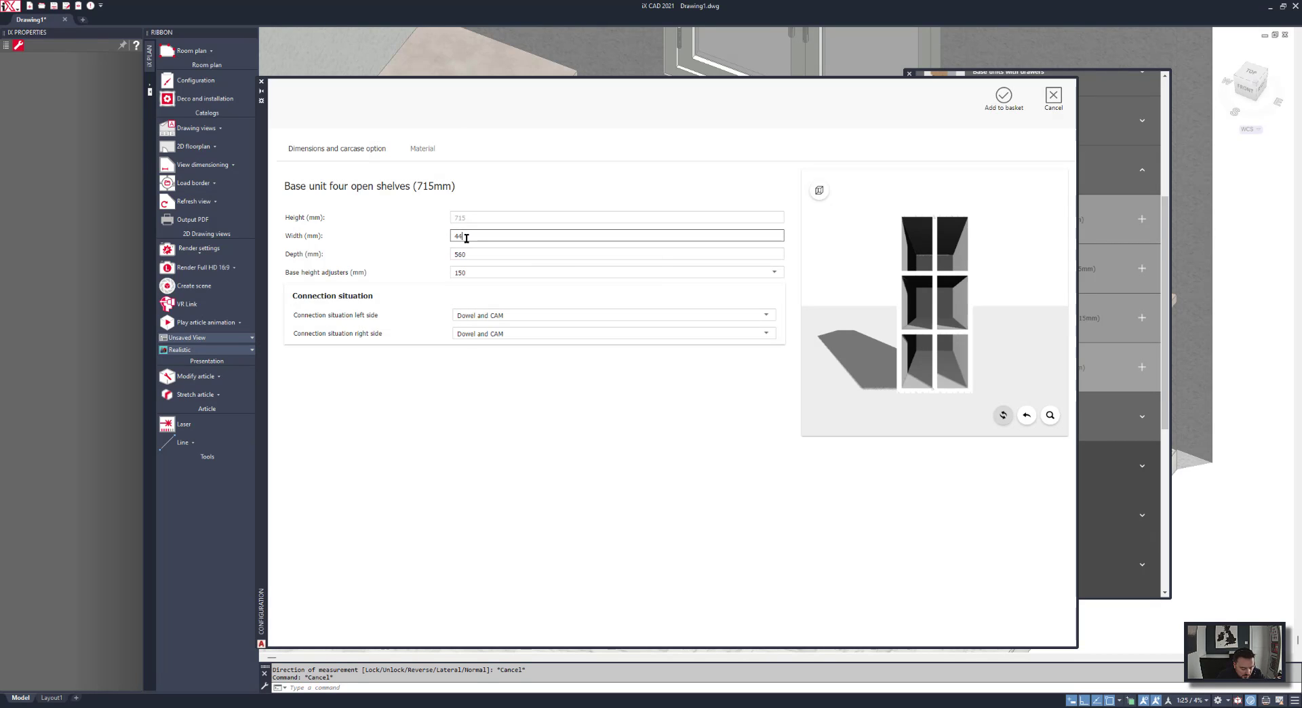
text(5)
click(1004, 98)
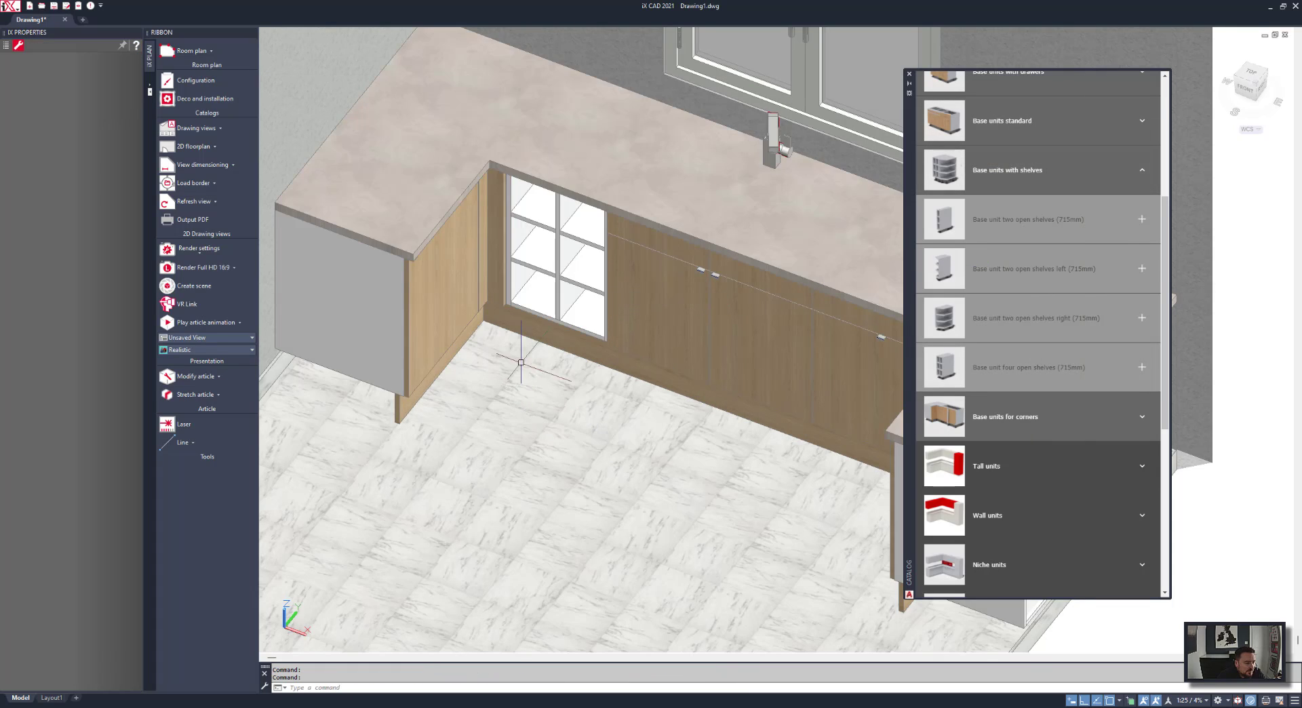
Modify the placed open shelf unit, changing its material type to Wood grain and its material to Oak Matt.
middle_drag(525, 292, 601, 325)
shift+middle_drag(602, 292, 604, 290)
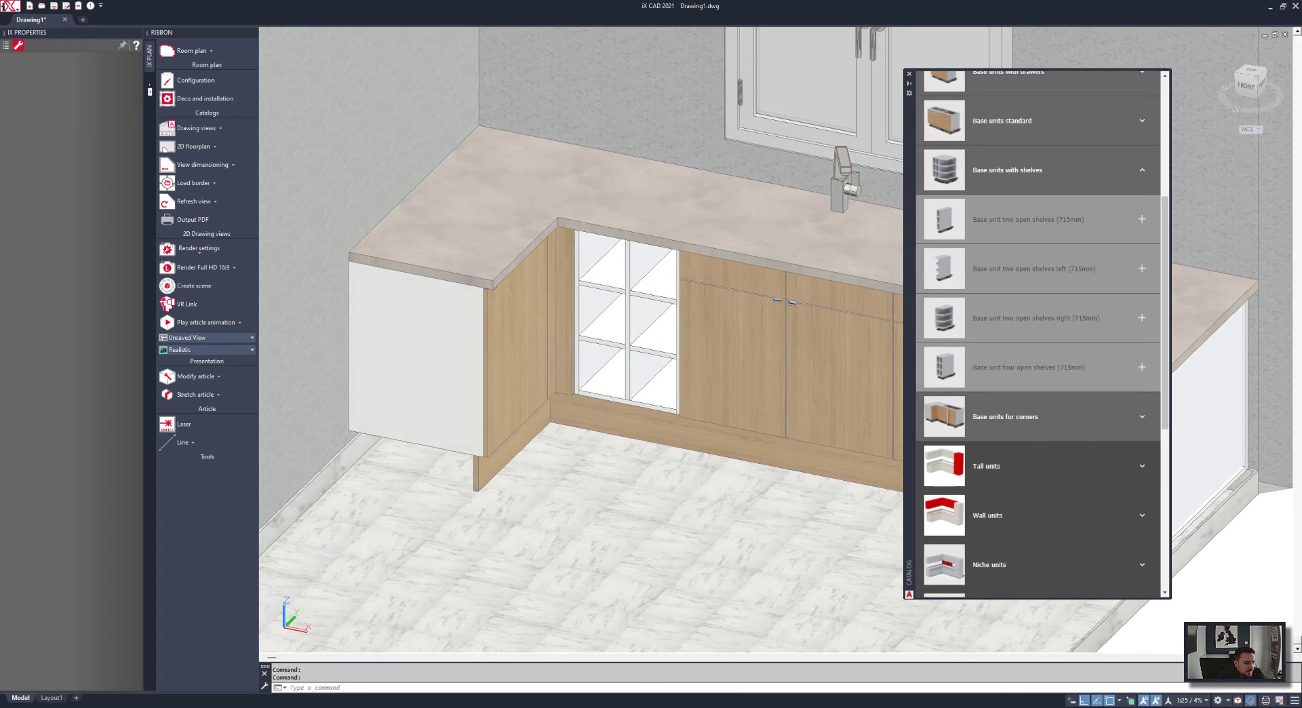
scroll(599, 296, up, 5)
right_click(660, 289)
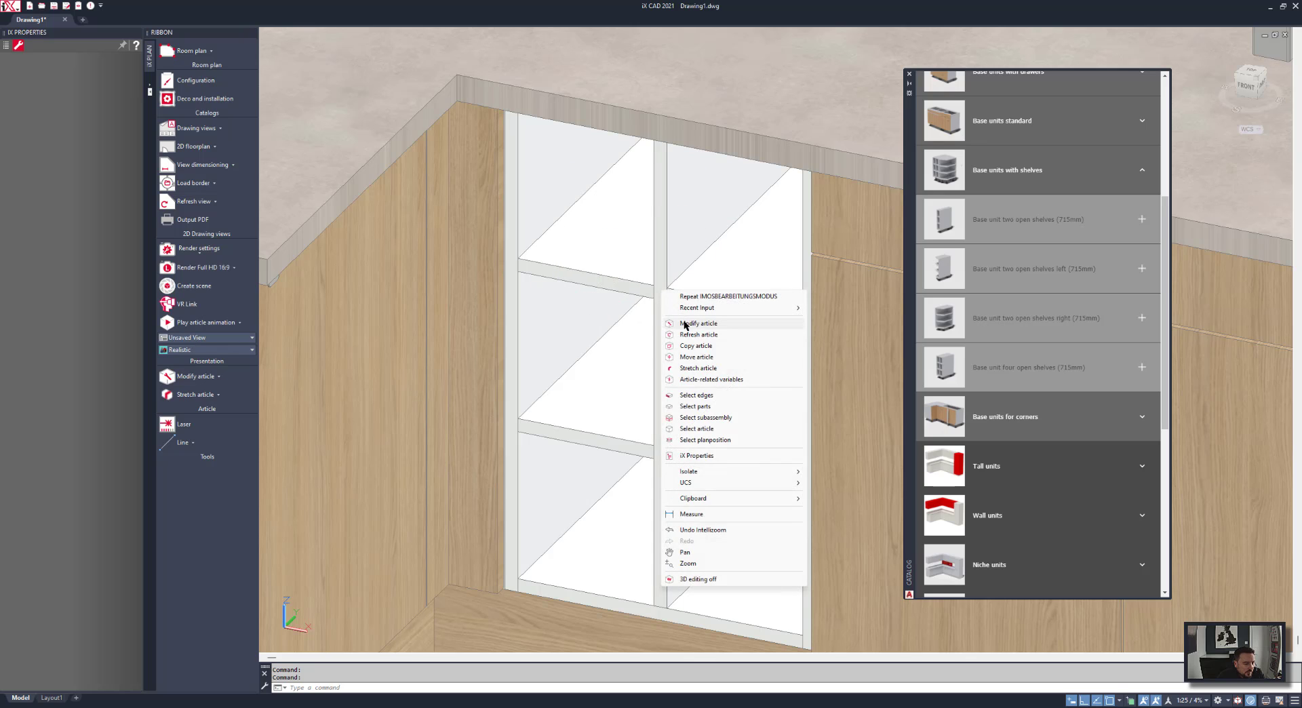
click(684, 324)
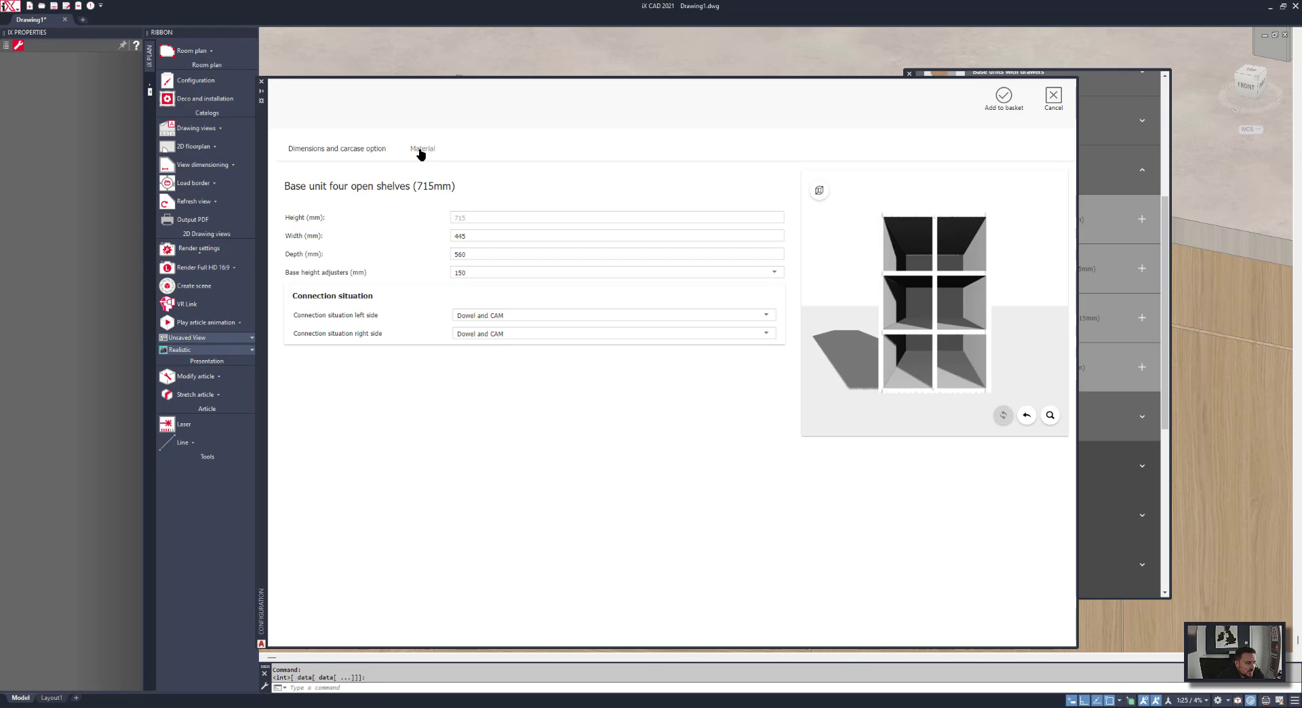
click(422, 149)
click(549, 216)
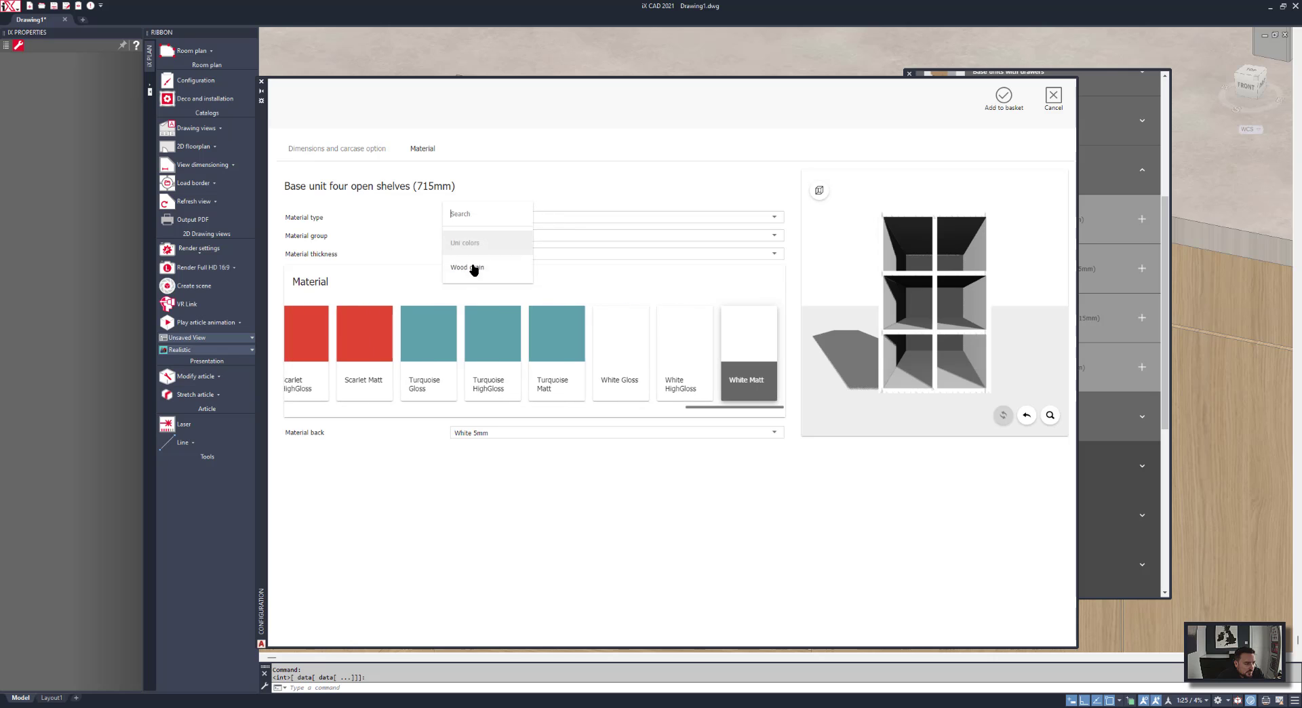
click(475, 264)
scroll(583, 344, down, 3)
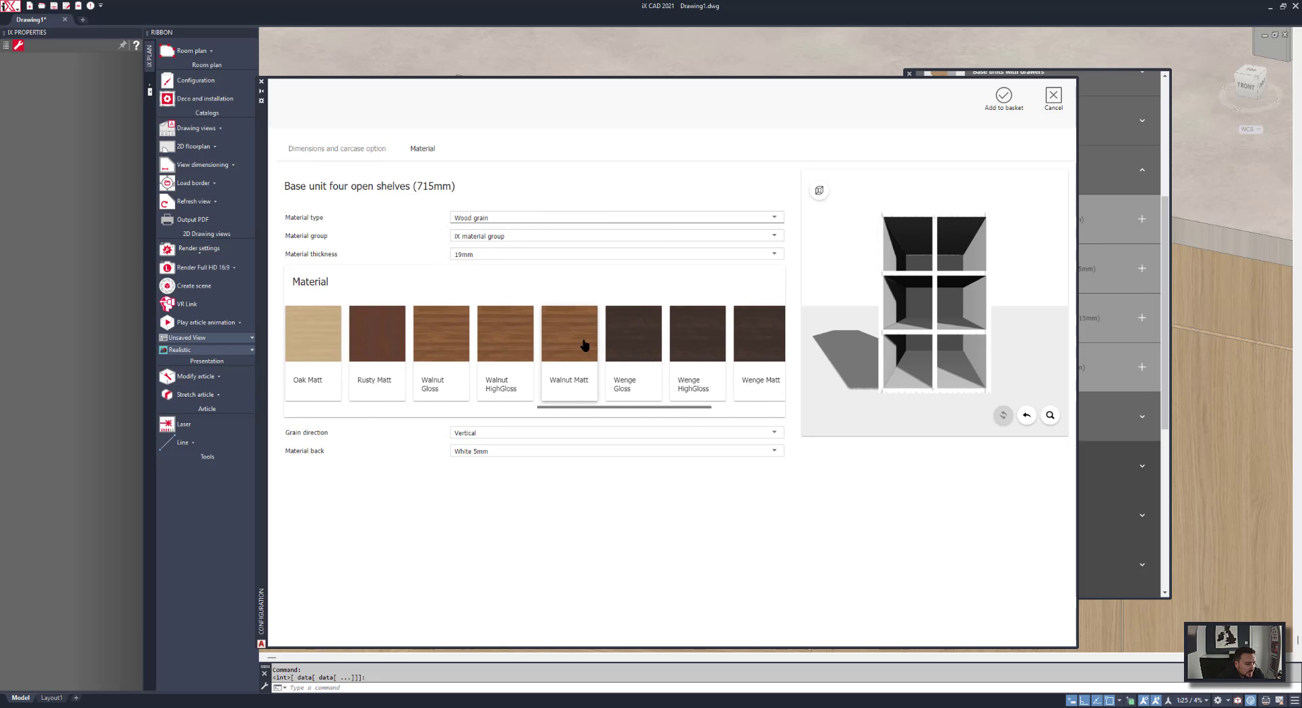
click(465, 343)
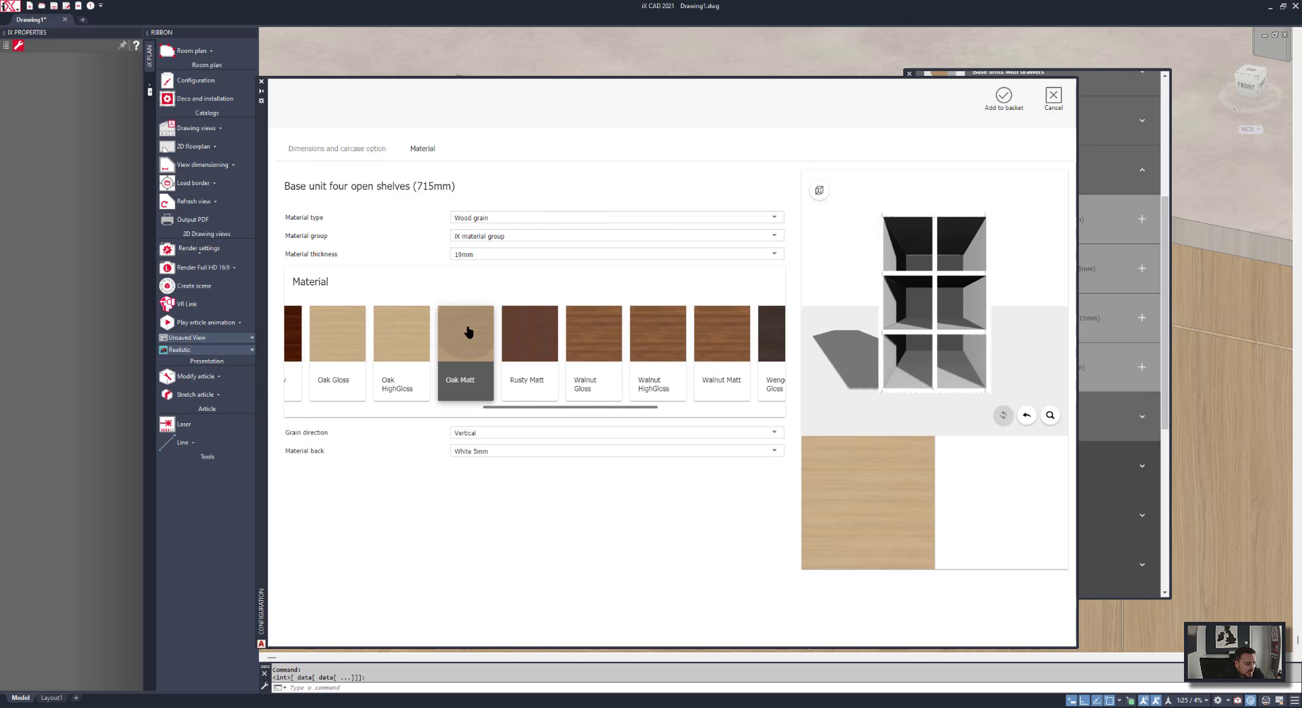
click(1004, 100)
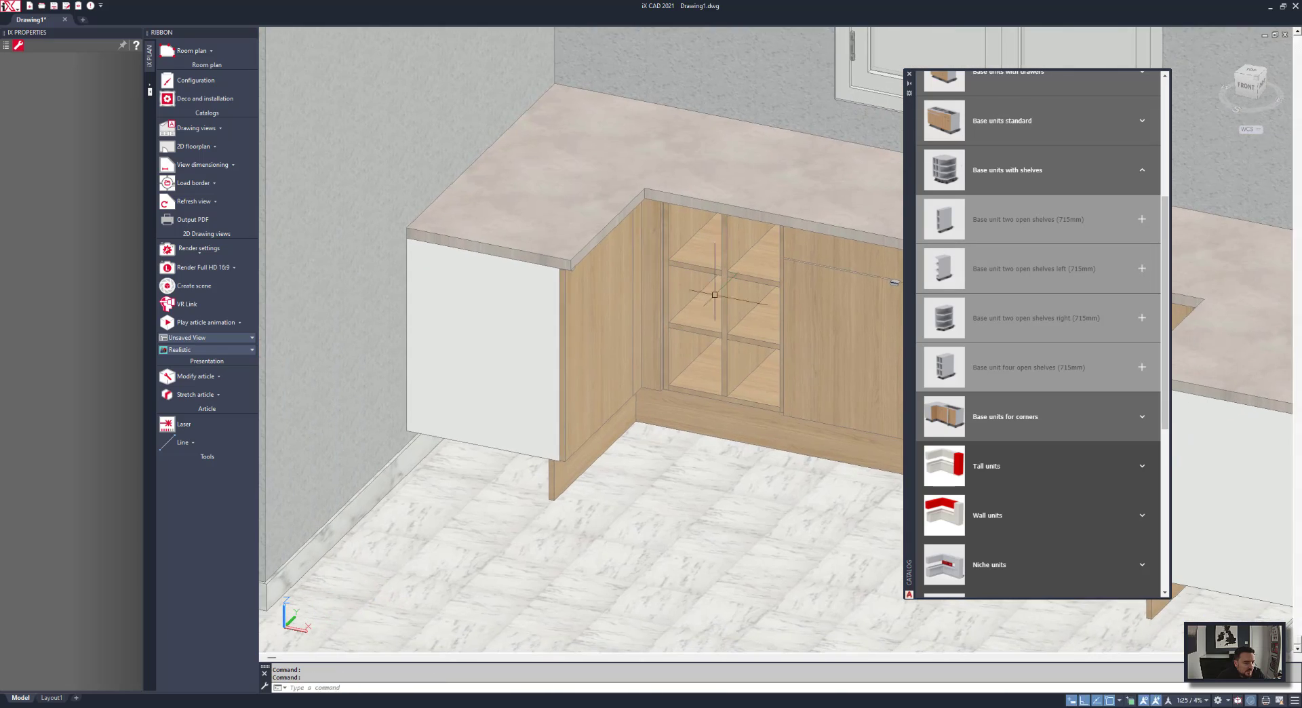
Open the configuration of the base unit with three drawers (715mm) from the kitchen base units with drawers.
shift+middle_drag(714, 295, 652, 337)
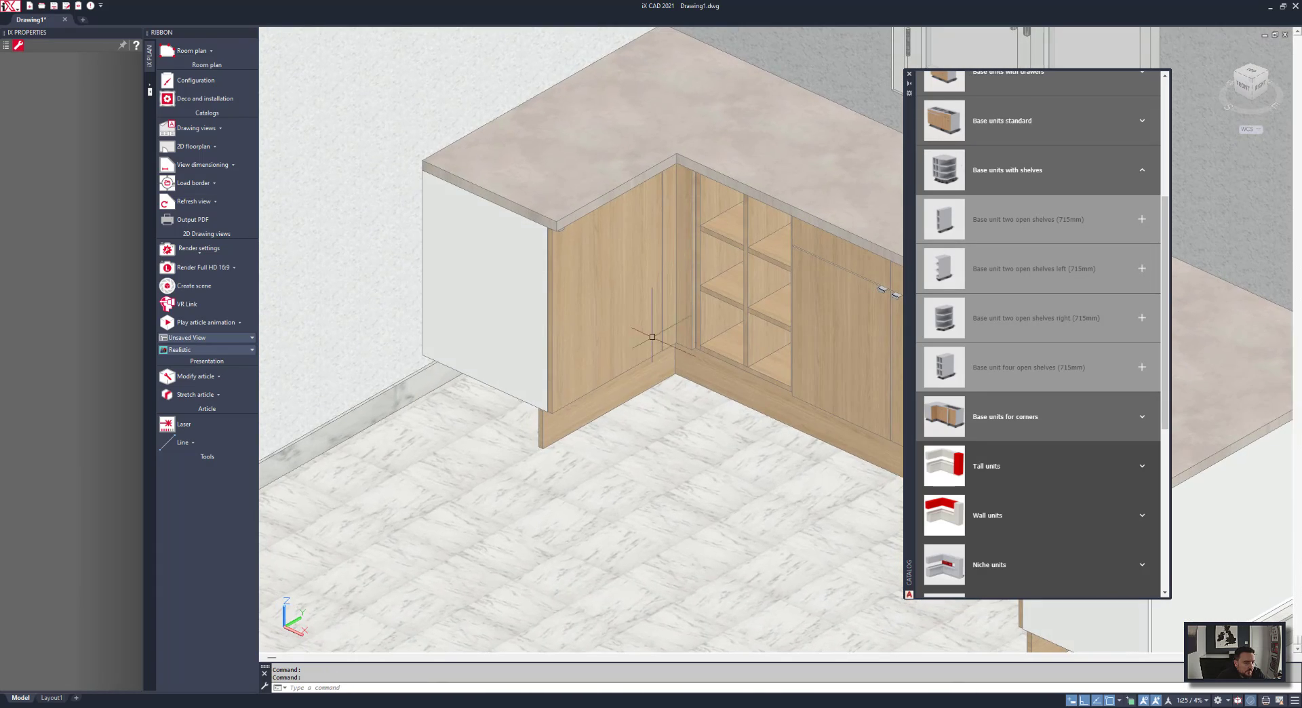
scroll(653, 337, down, 5)
scroll(602, 344, up, 2)
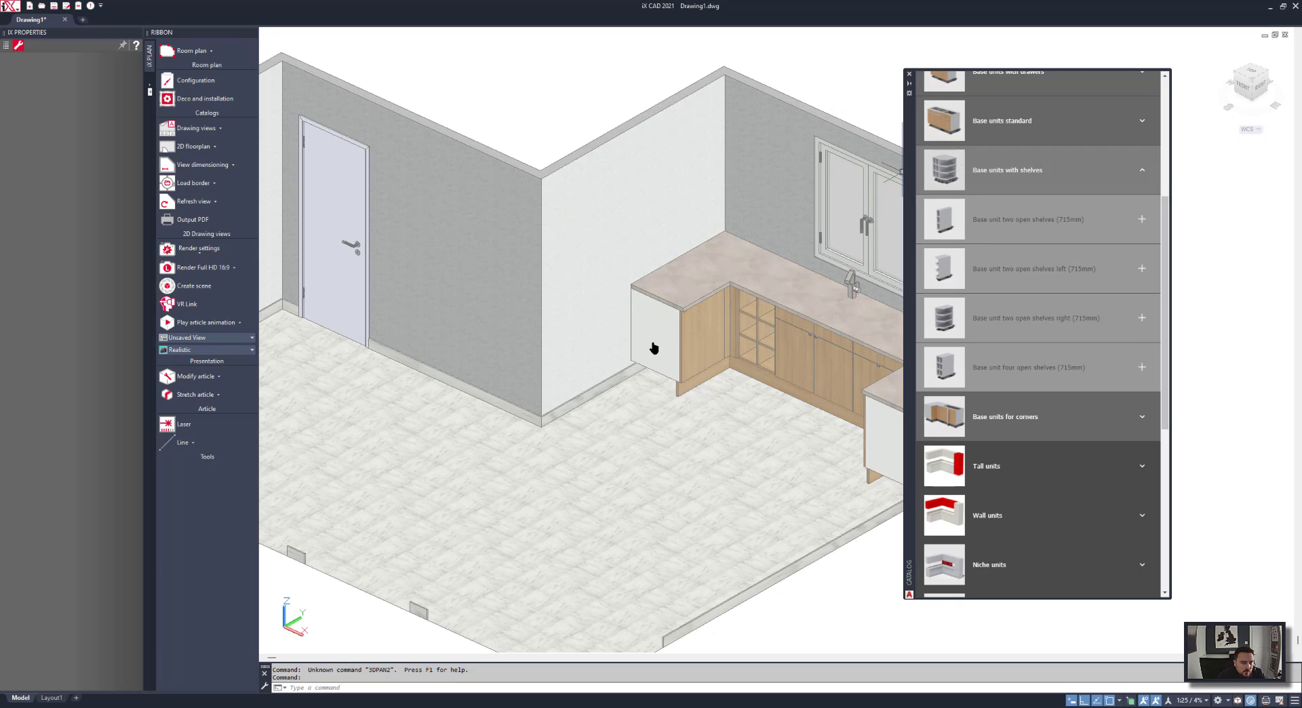
scroll(1037, 302, up, 3)
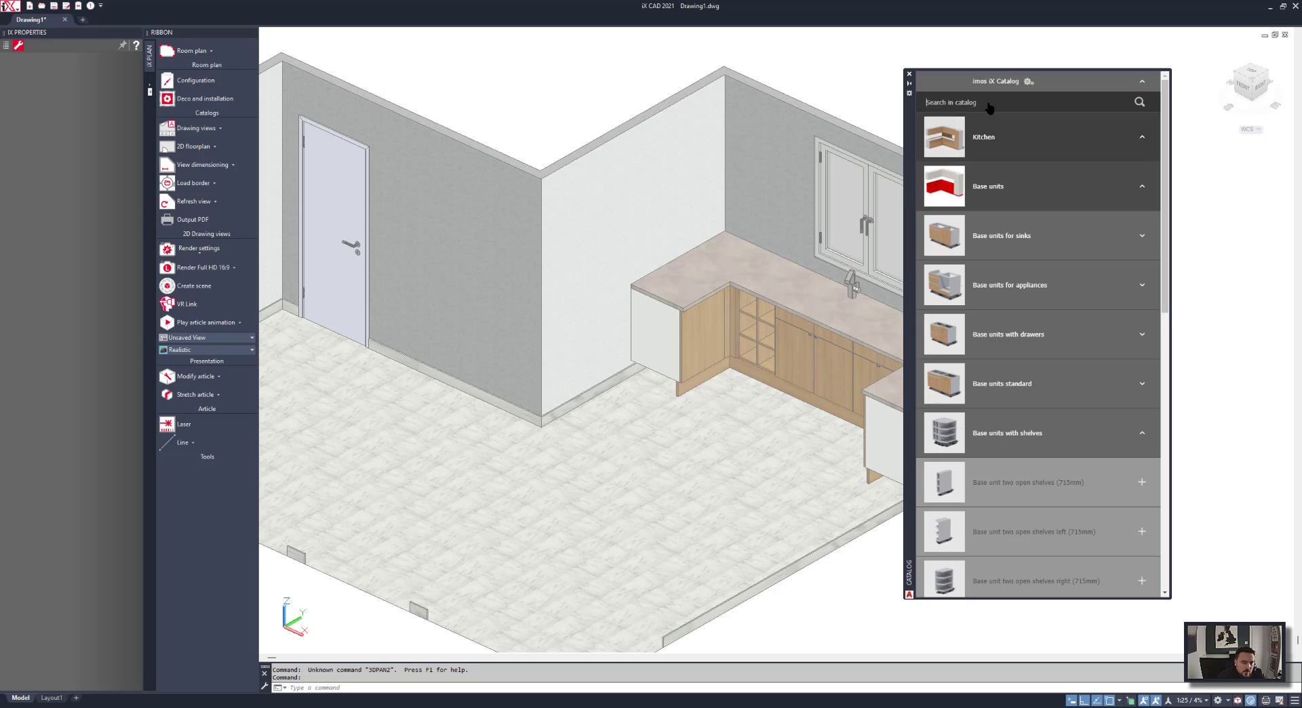
click(1007, 346)
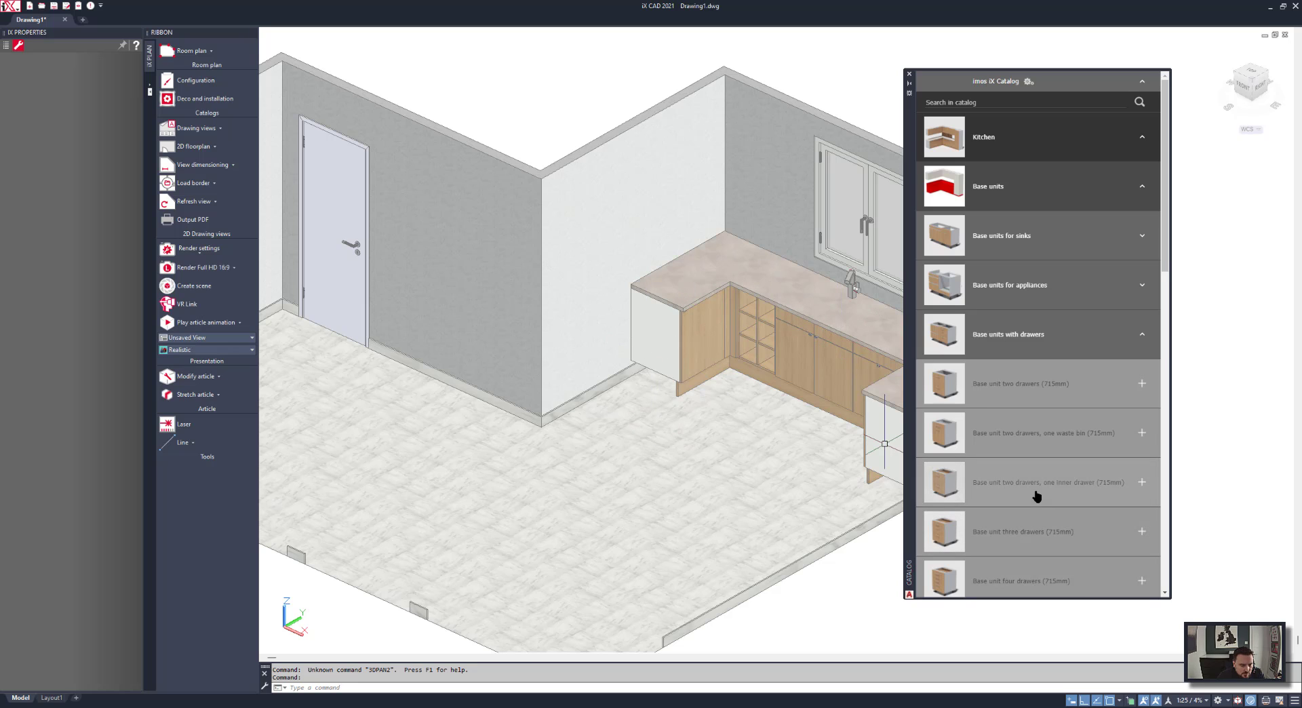
click(1058, 534)
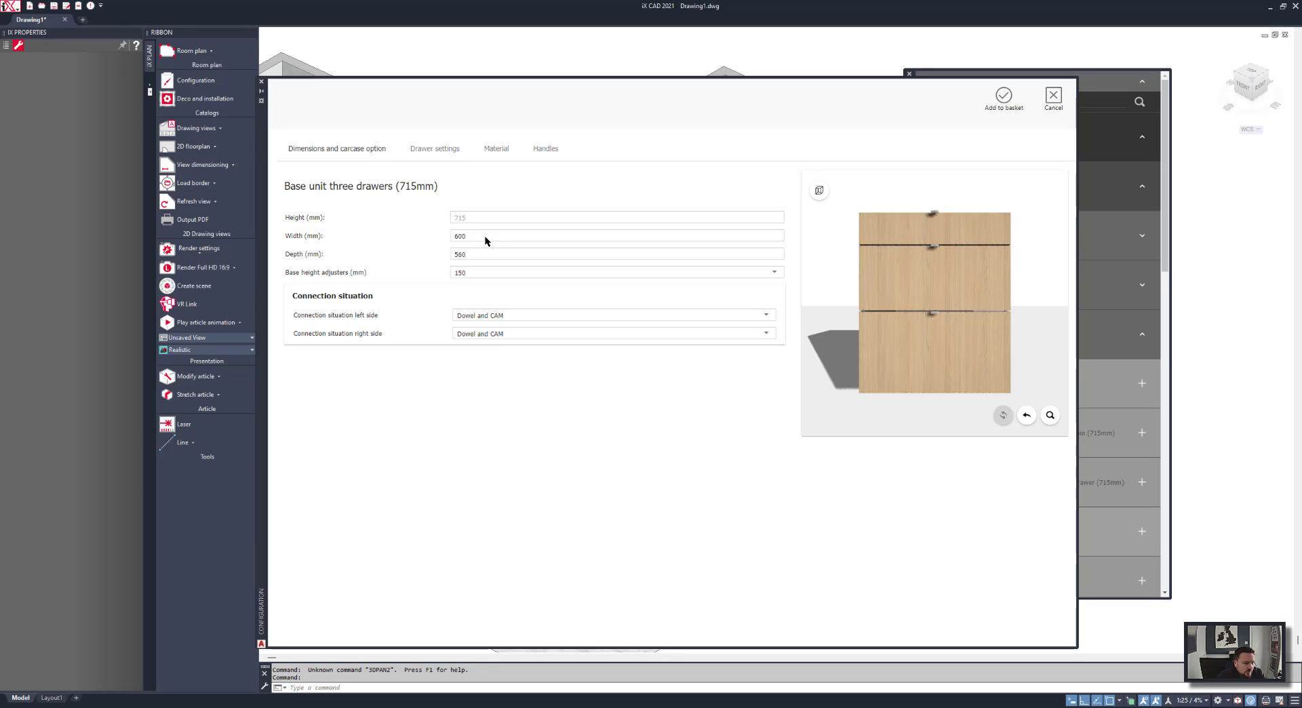
Set the three-drawer base unit's width to 700 mm and add it to the drawing for placement beside the corner unit.
double_click(484, 236)
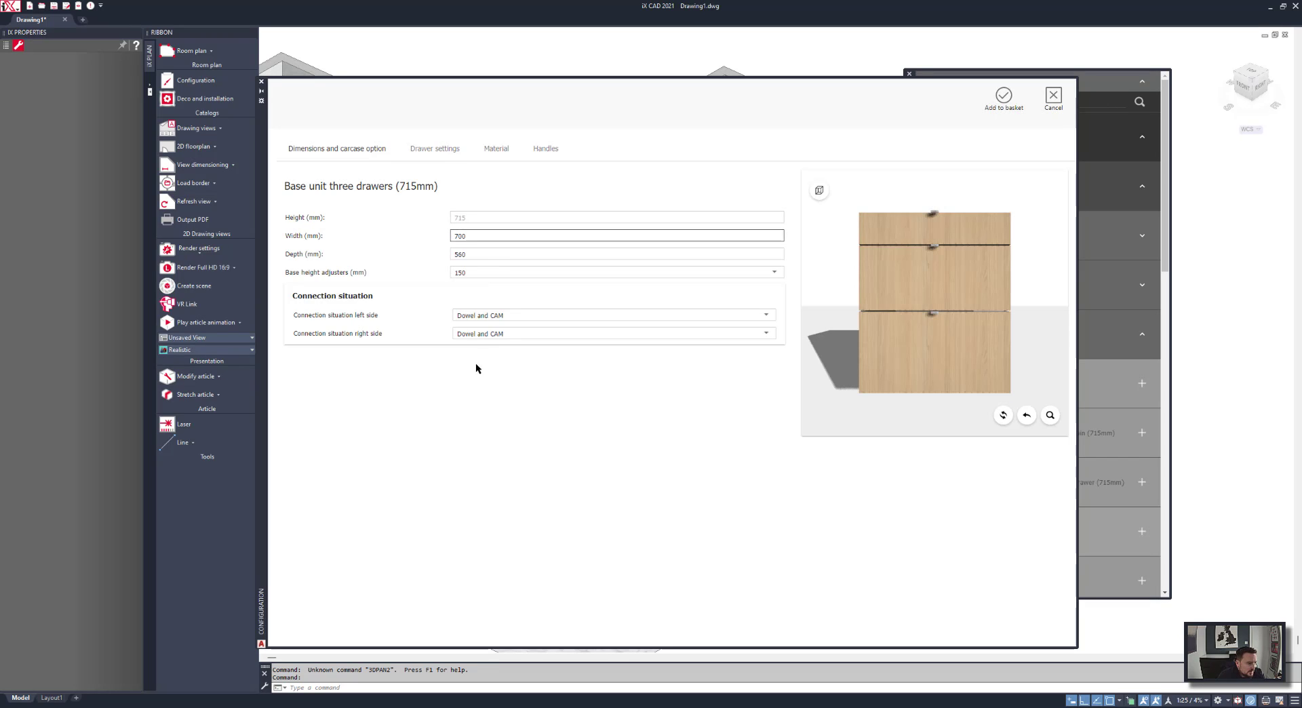
click(474, 392)
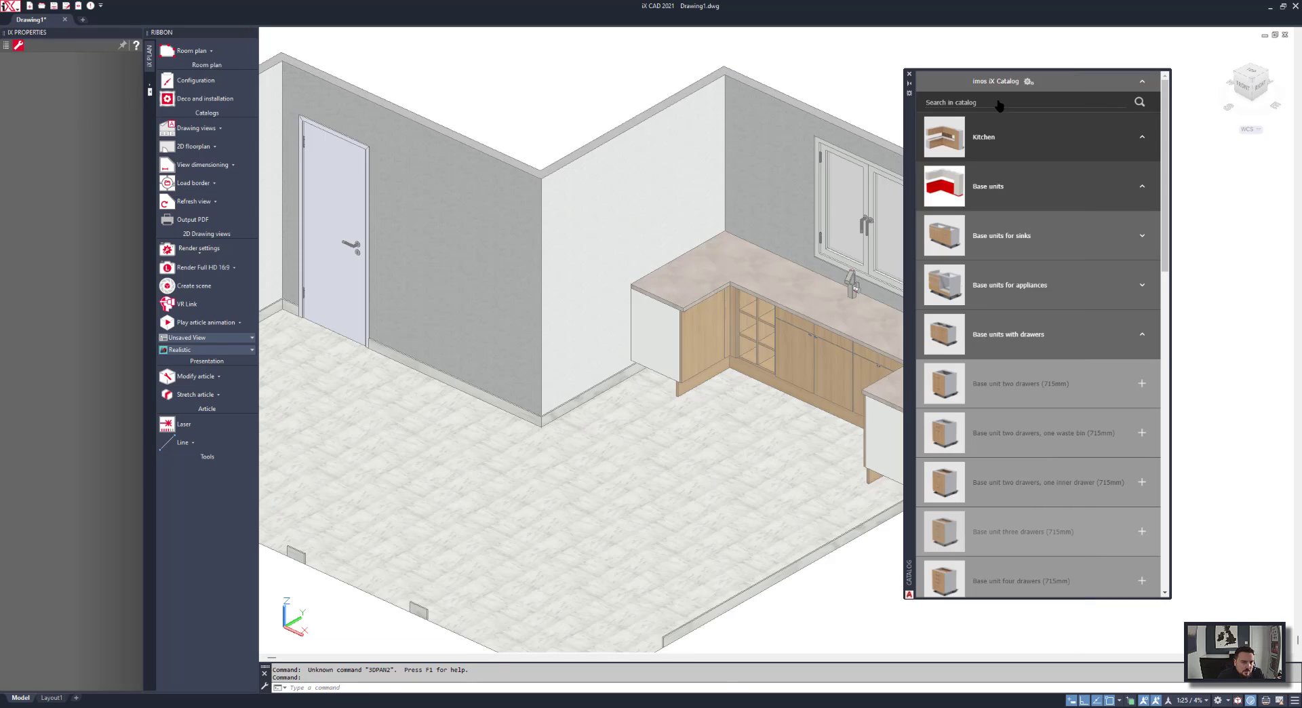
click(1004, 97)
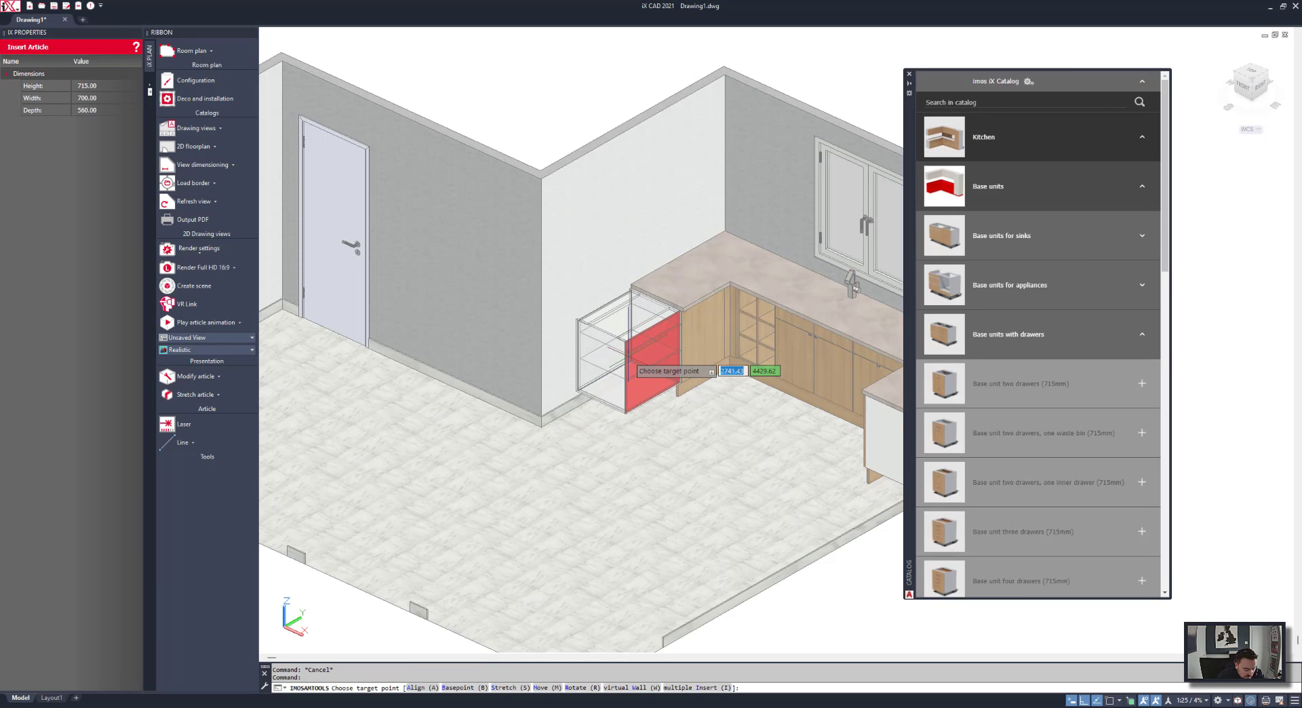
Stretch the three-drawer unit to an overall width of 900 mm and finish inserting it at the free side of the corner unit.
text(s)
key(Return)
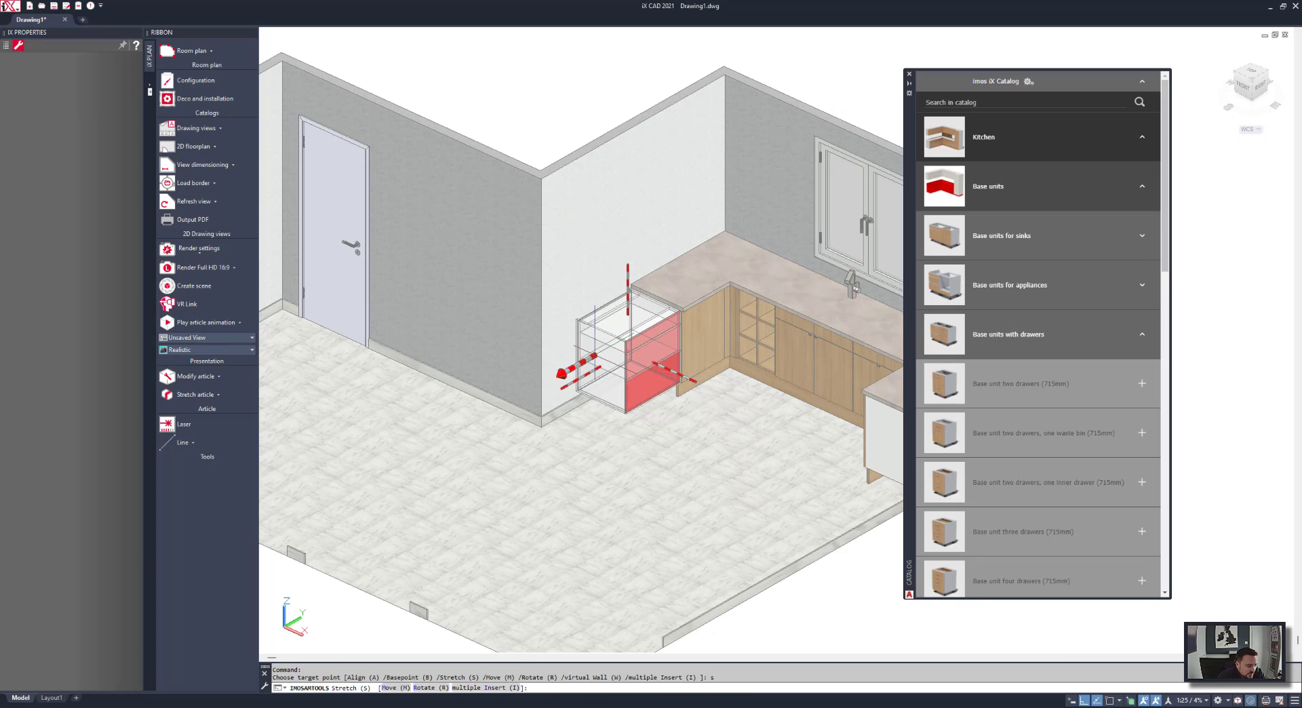
click(554, 396)
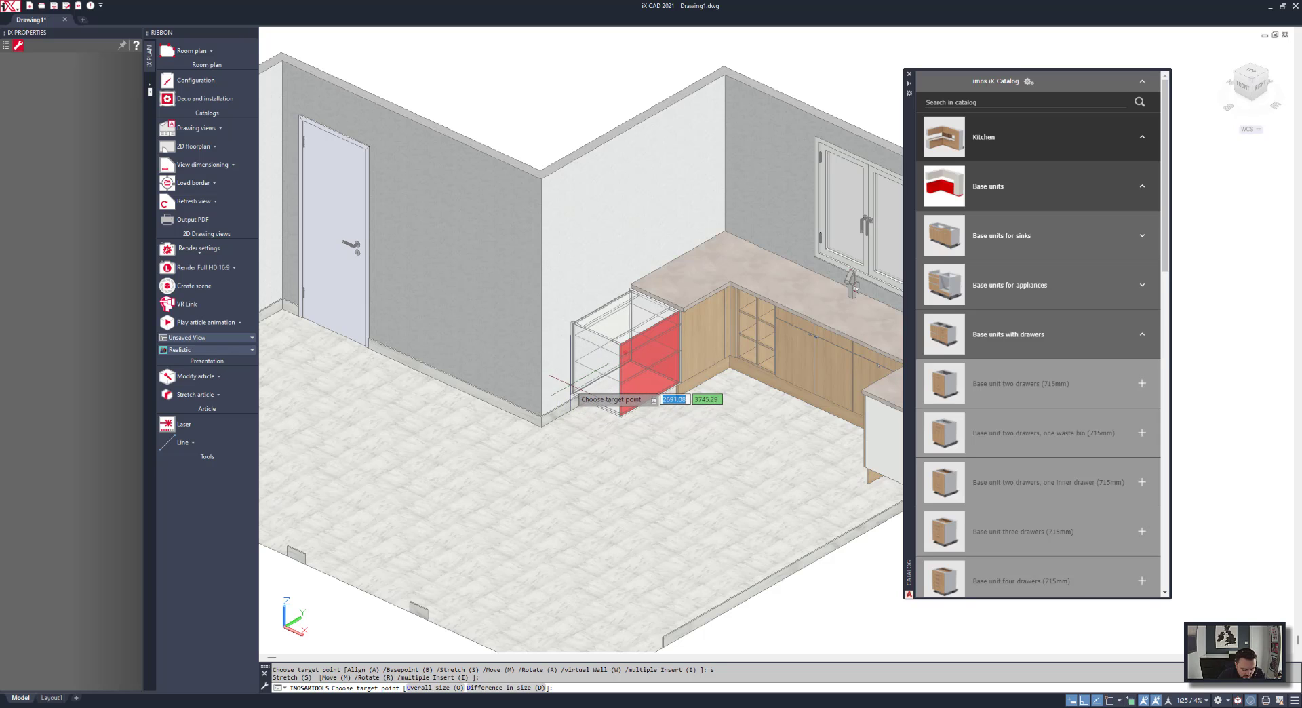
key(Return)
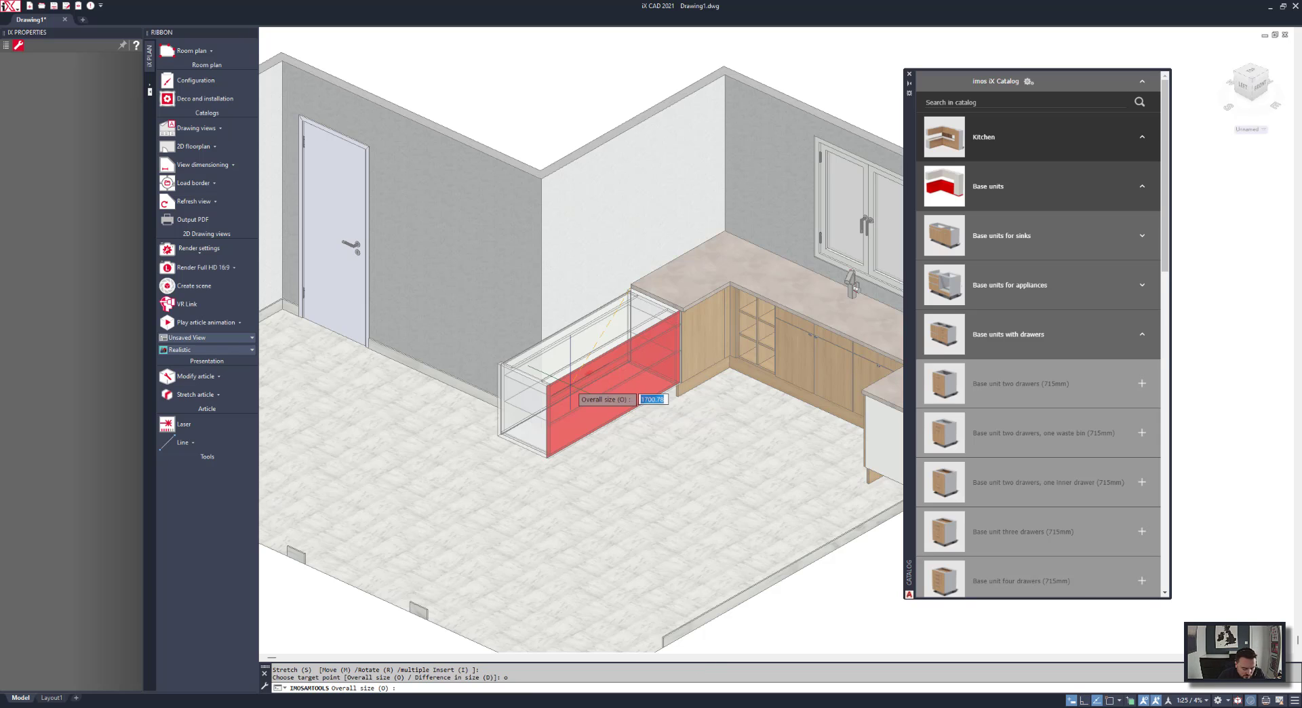
text(900)
key(Return)
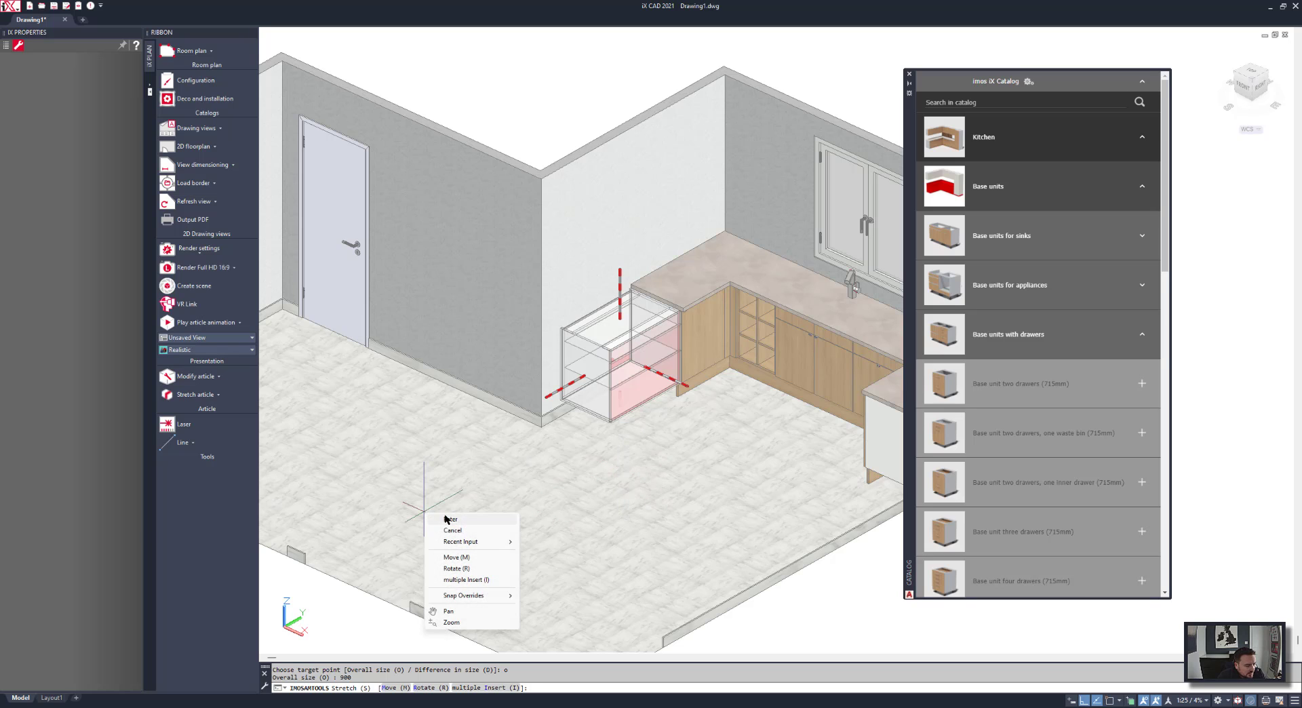
click(449, 519)
Search the catalog for "vp_" and attach the Vertical panel for Base cabinets (715mm) to the exposed side of the drawer unit.
click(956, 101)
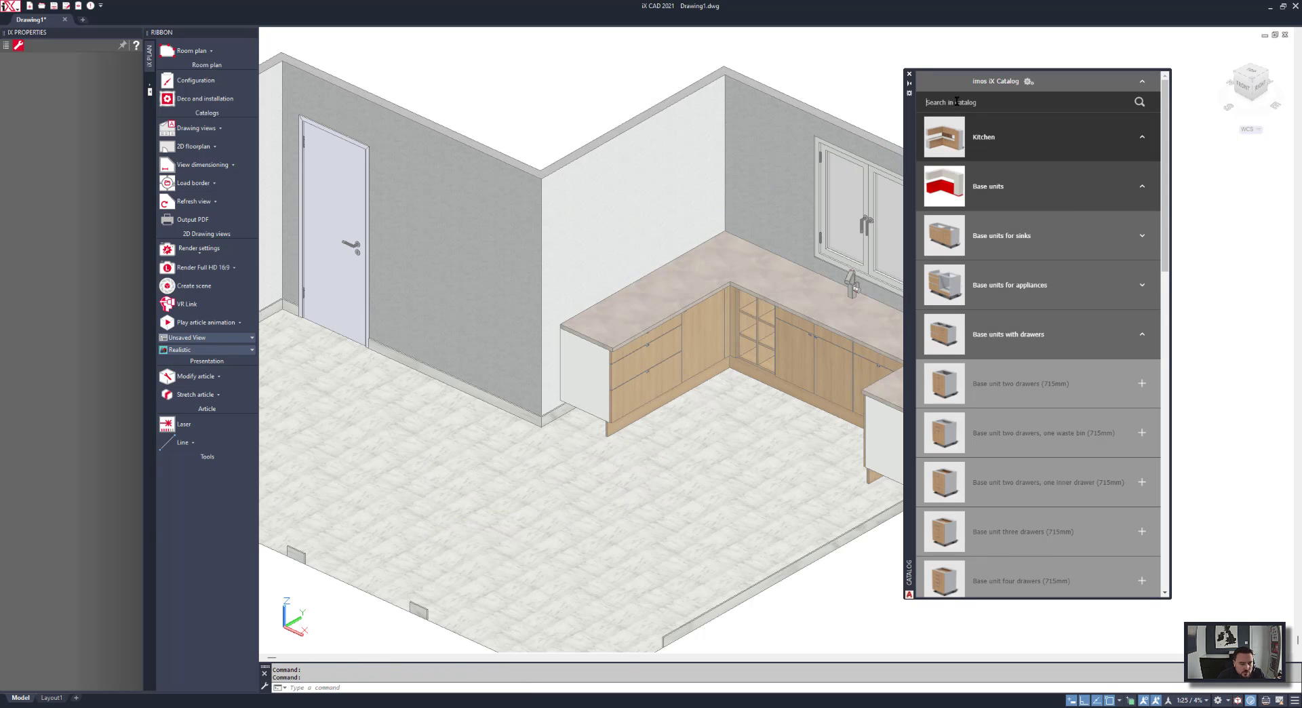
key(Return)
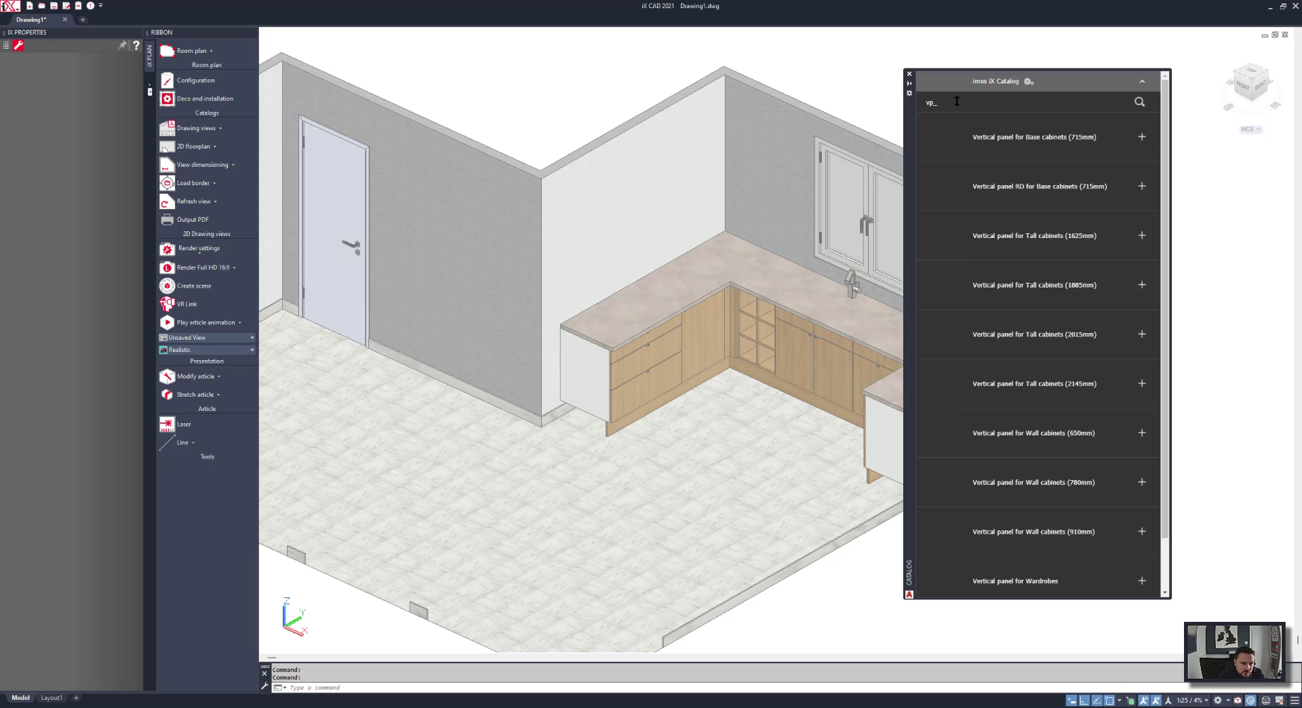
click(1141, 137)
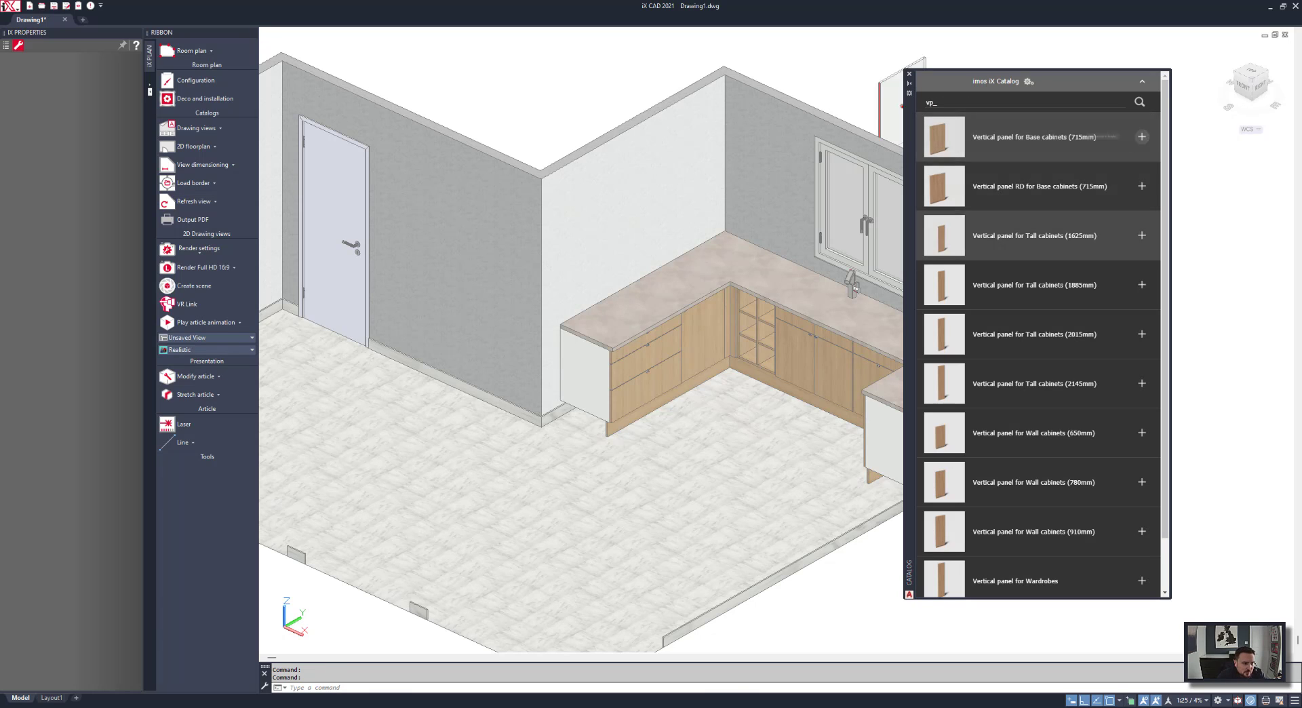
click(606, 440)
Search the catalog for "wfr" and open the configuration of the Wall right filler (910mm).
shift+middle_drag(605, 440, 560, 390)
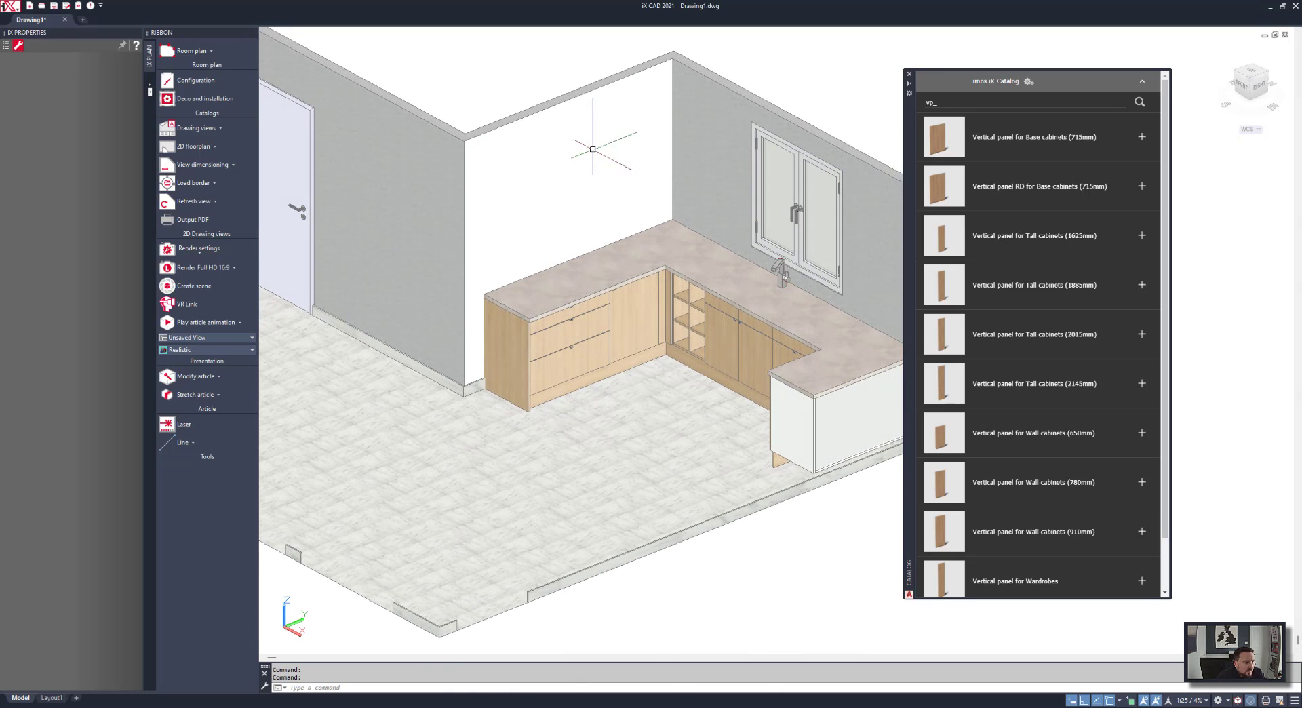
scroll(612, 292, up, 3)
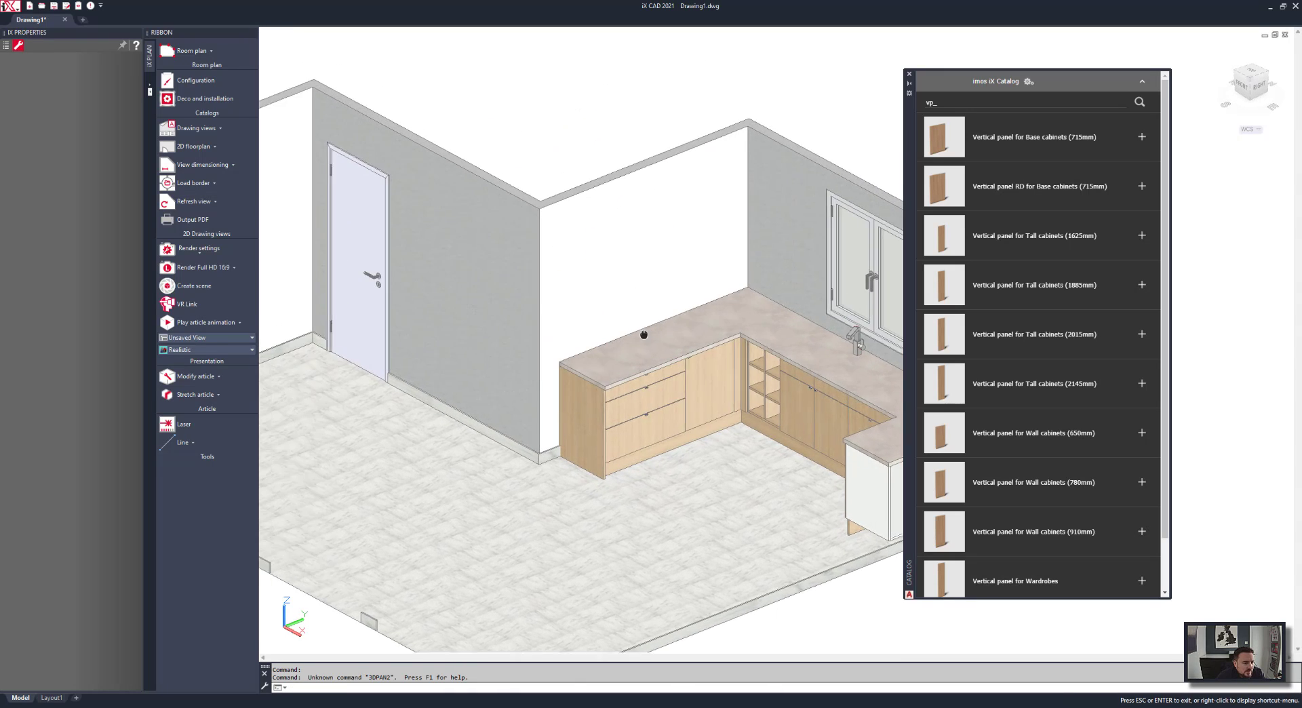
click(949, 103)
text(wf)
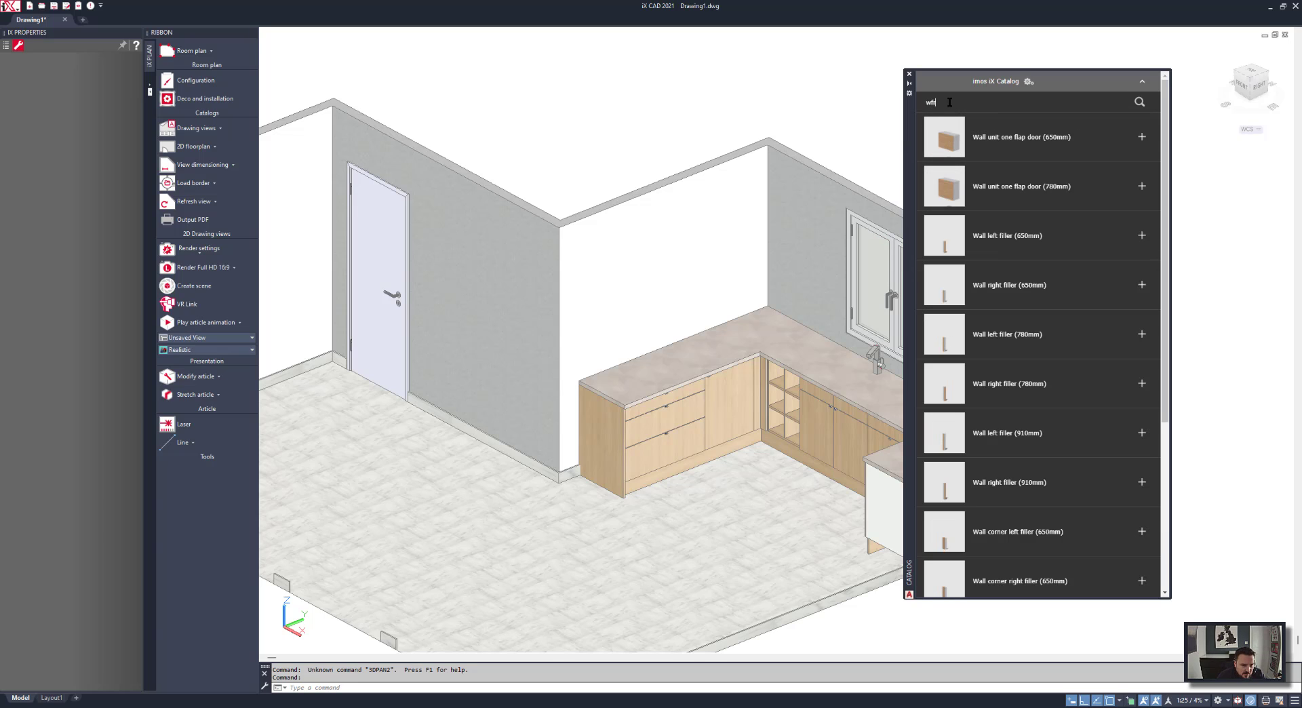
text(r)
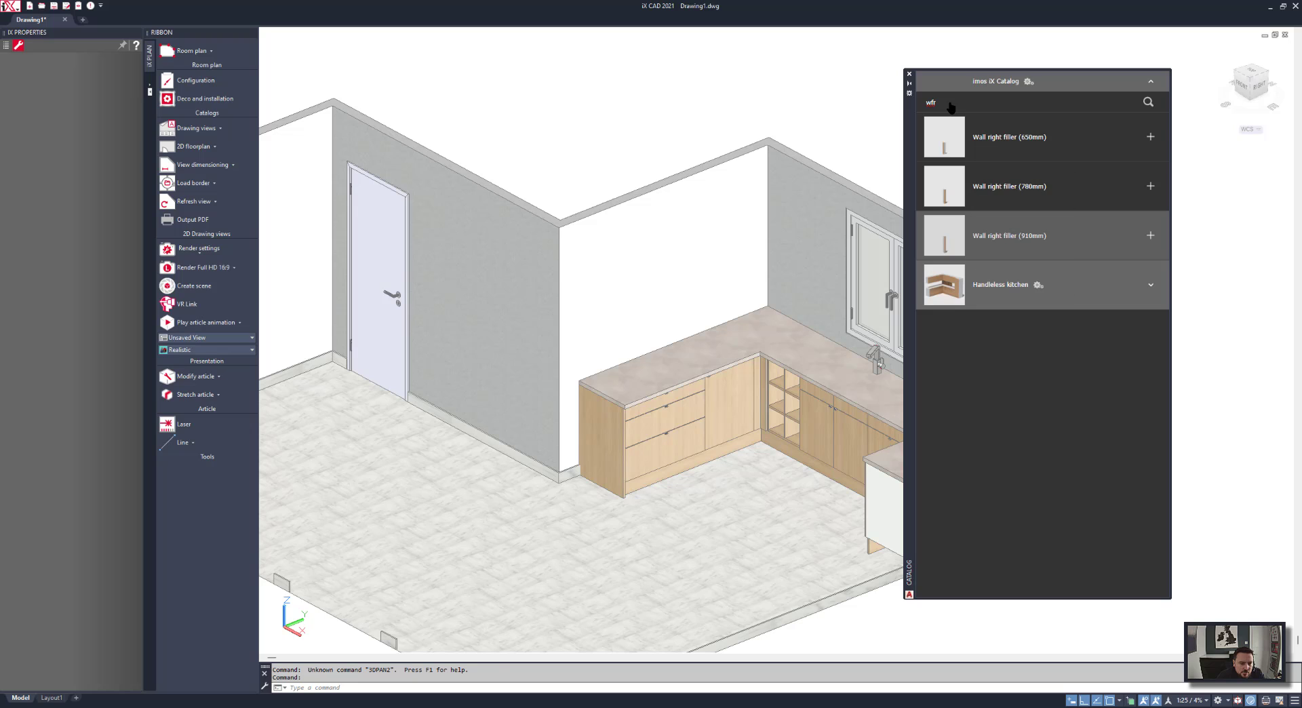
click(1010, 235)
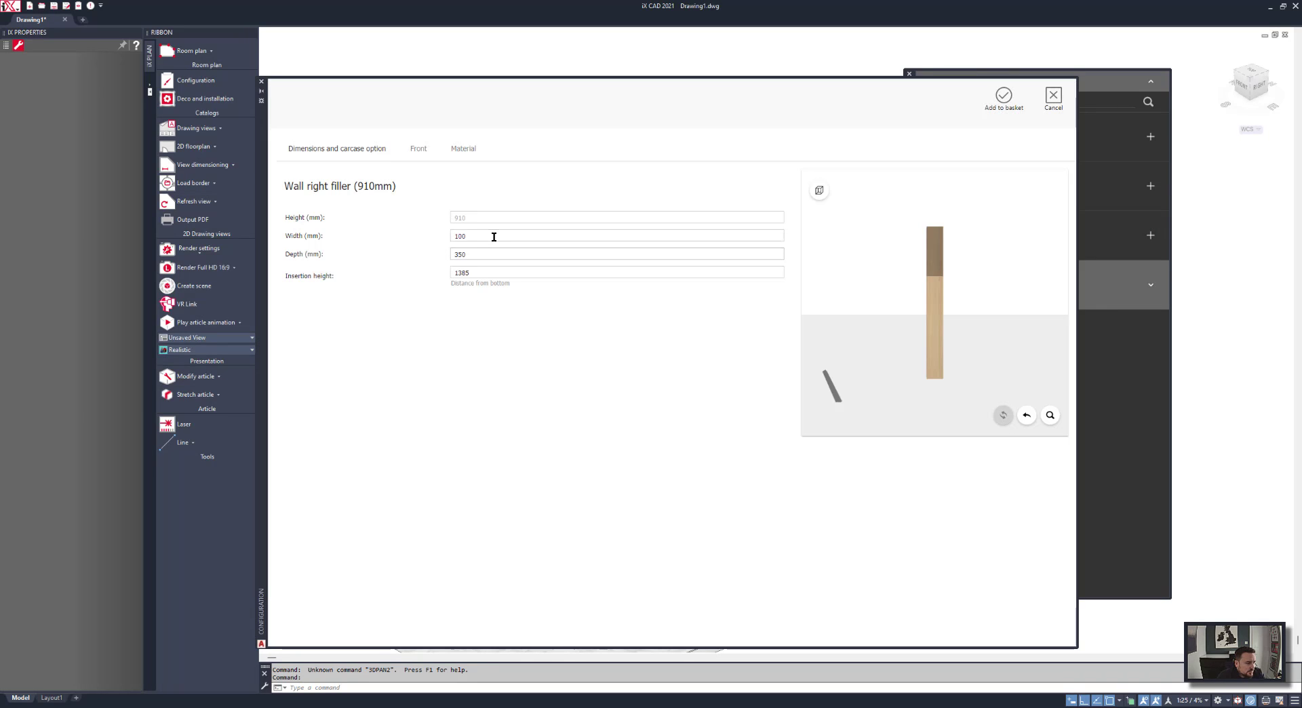
Set the wall right filler's width to 50 mm and place it in the room corner above the worktop.
double_click(494, 236)
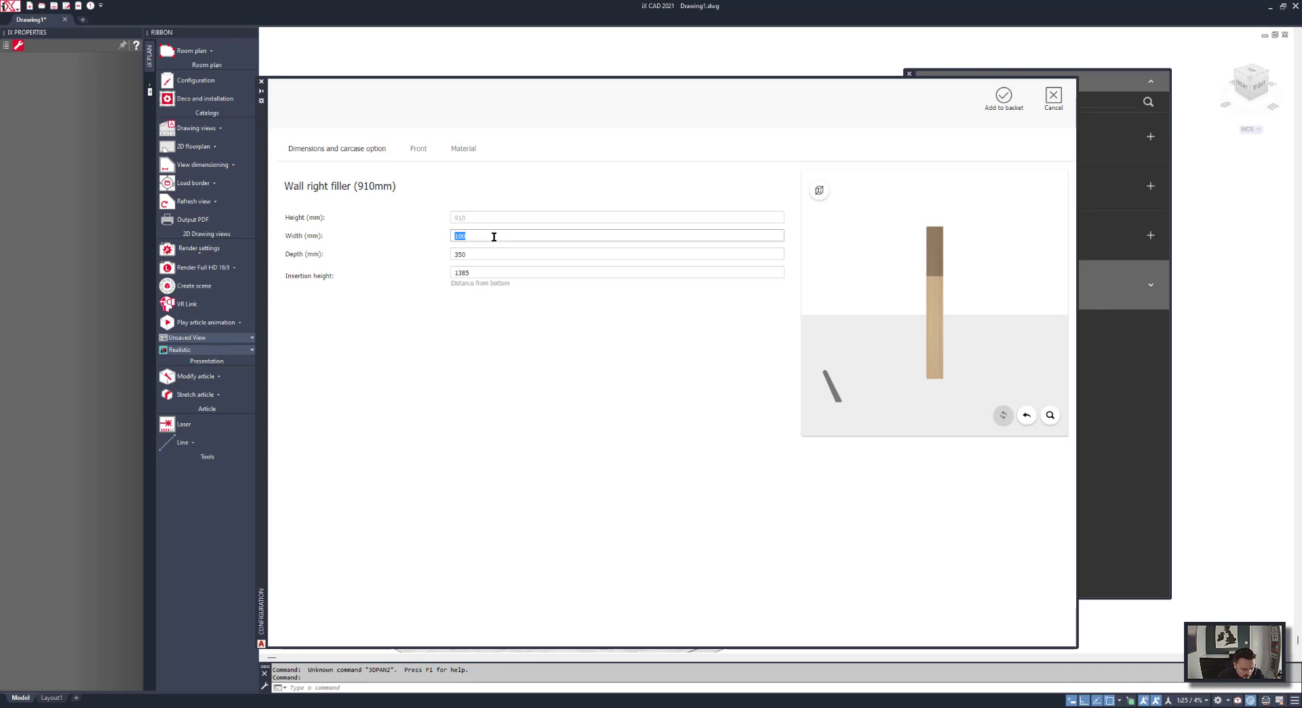
text(50)
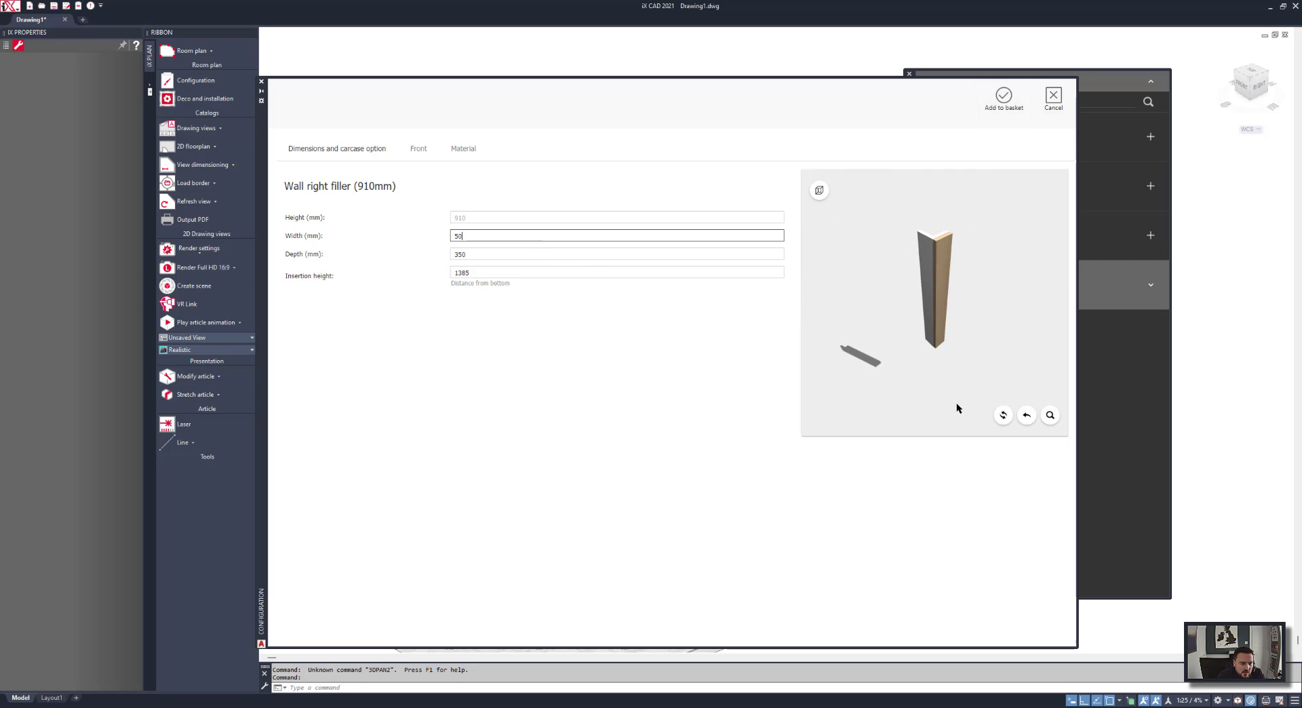
click(1003, 96)
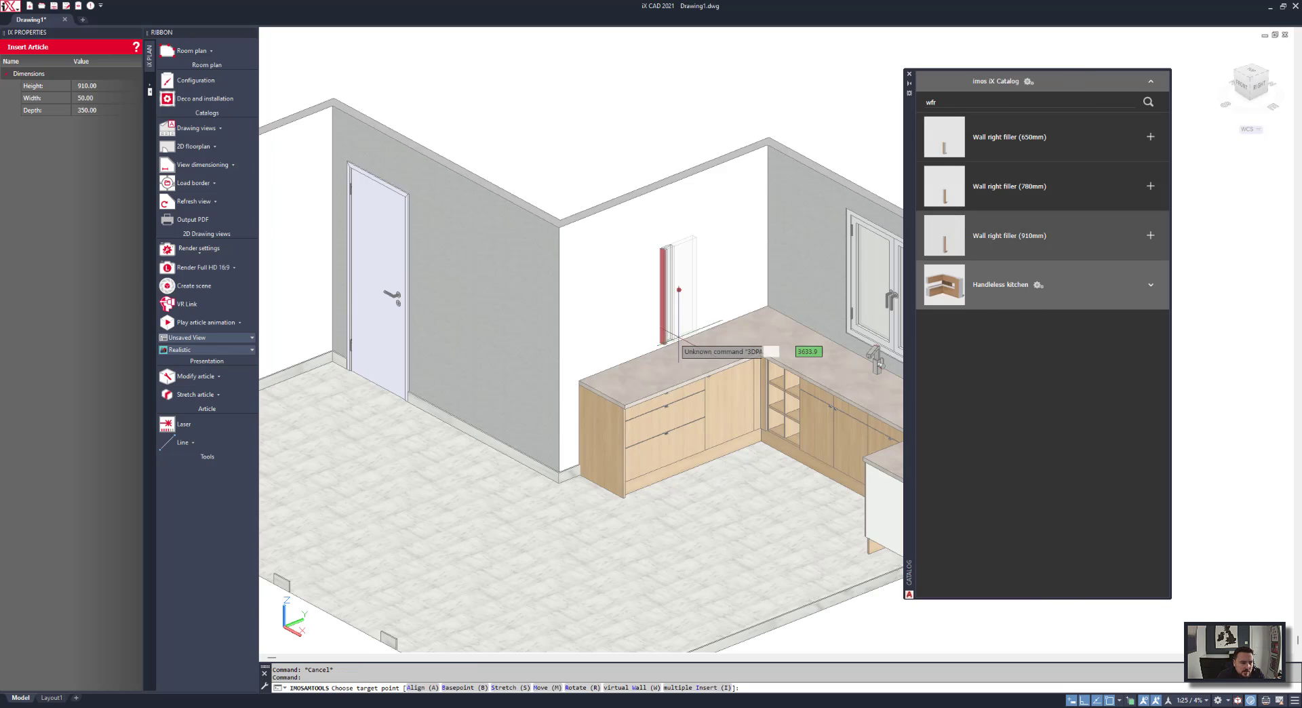
click(773, 245)
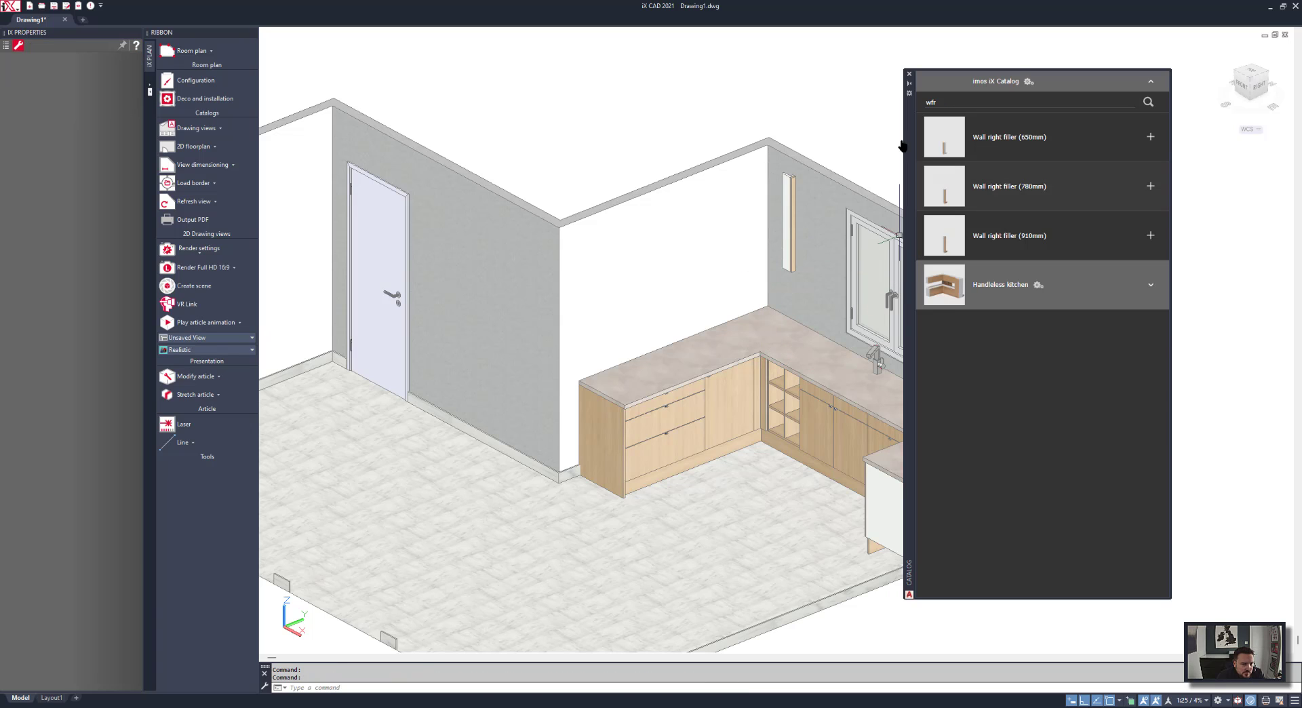
Search the catalog for "w2d" and open the configuration of the Wall unit two doors (910mm).
click(949, 100)
text(w2d)
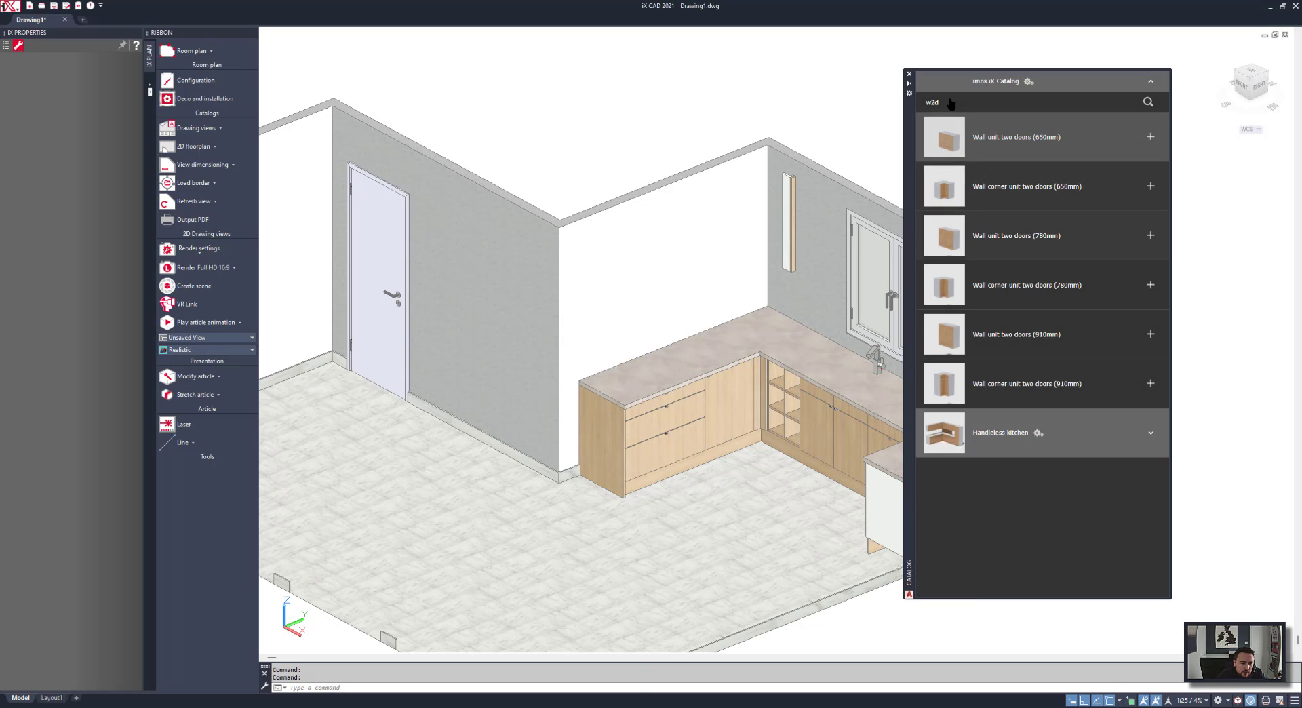
click(1048, 335)
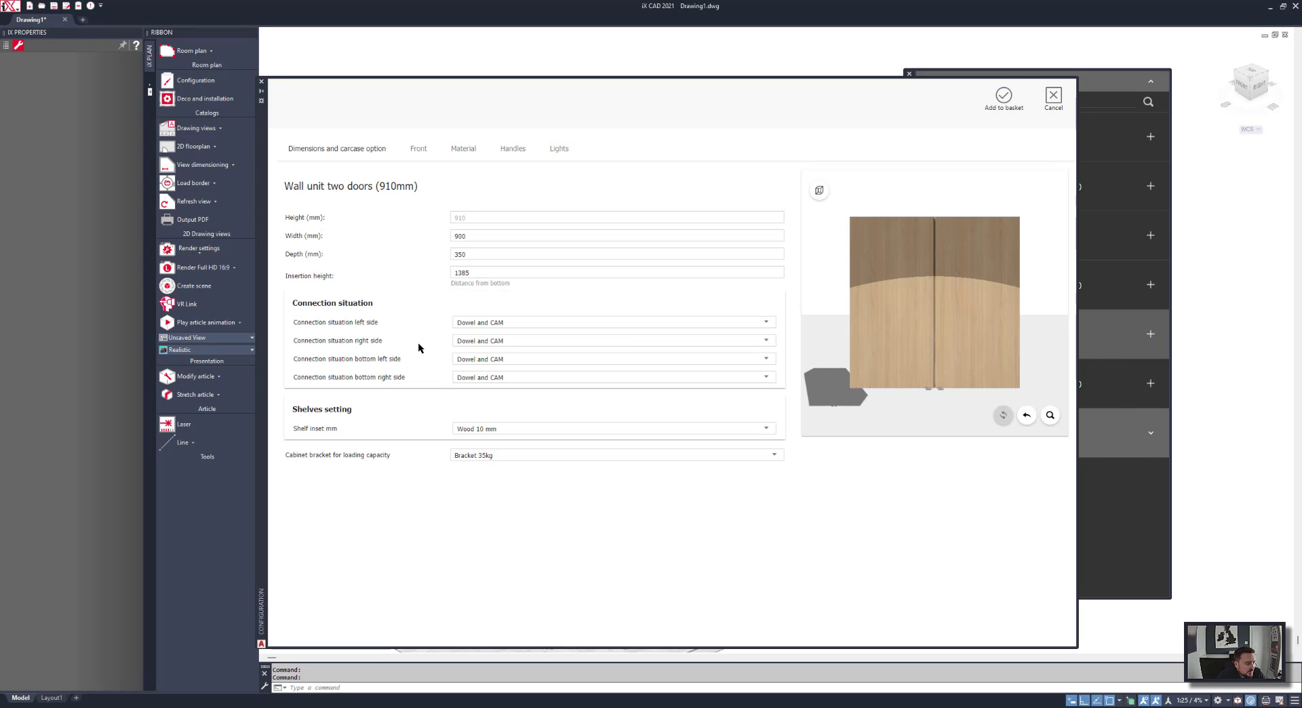
Give the wall unit Spotlights and Uplights, with spotlight HF 83375101 LED 3022 and uplight HF 83374070 LED 2032, and add it for placement.
click(554, 151)
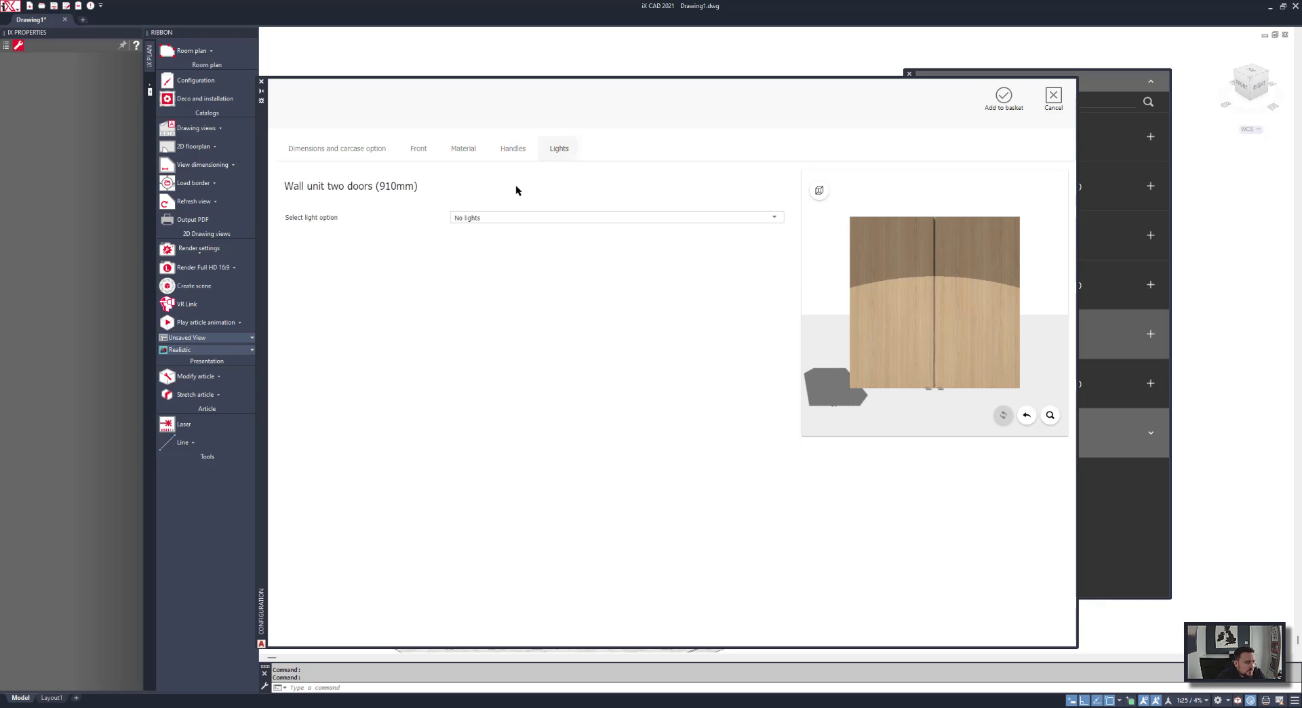
click(488, 217)
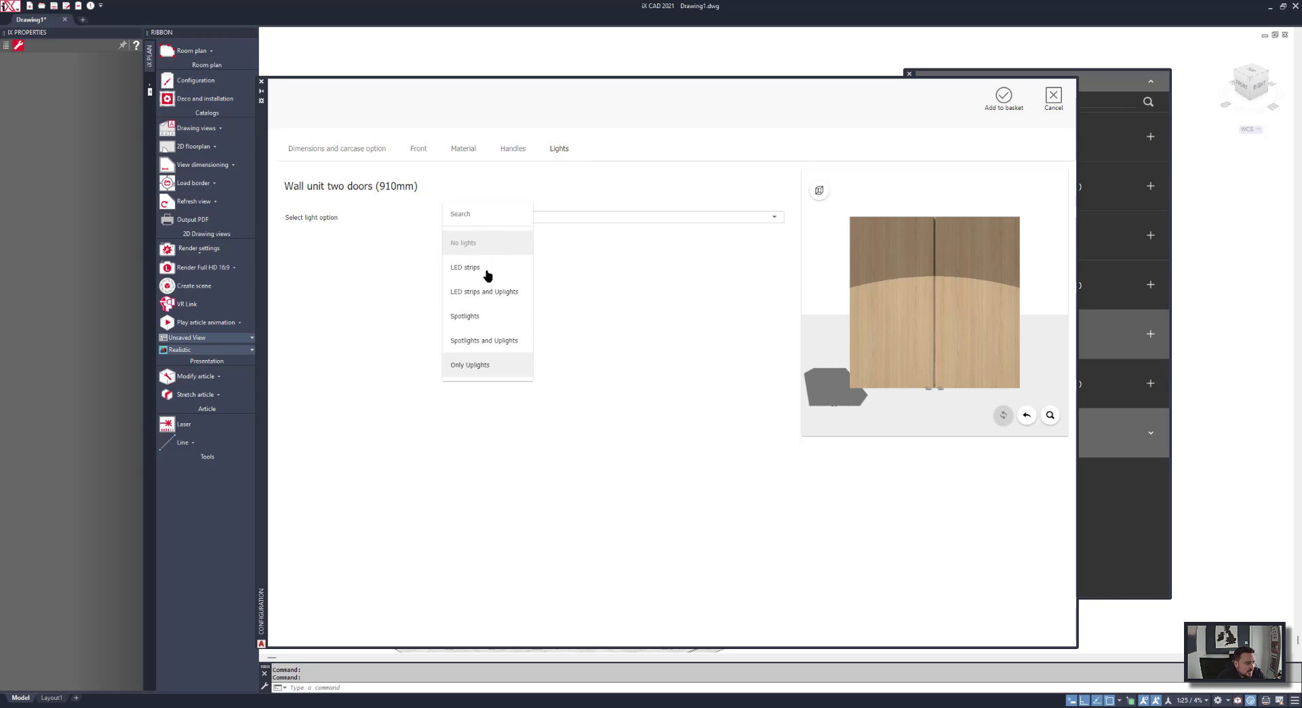
click(486, 340)
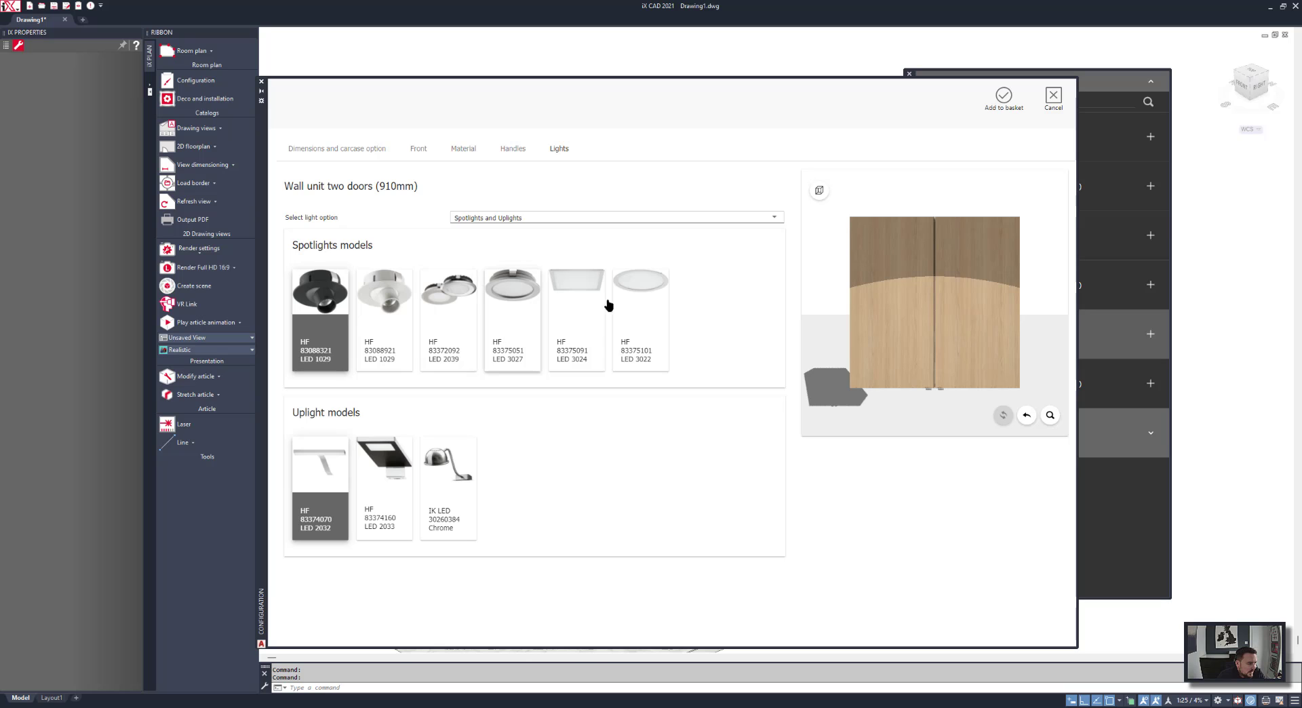
click(644, 293)
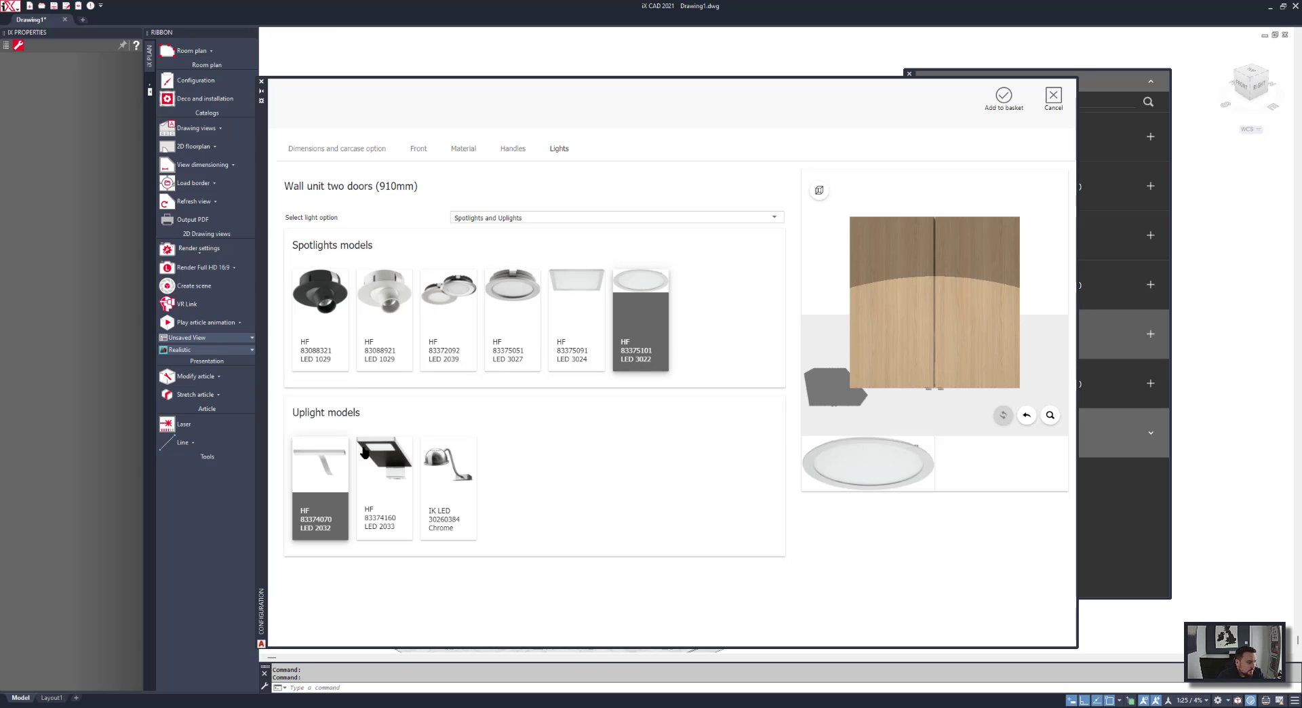
click(308, 508)
click(1004, 98)
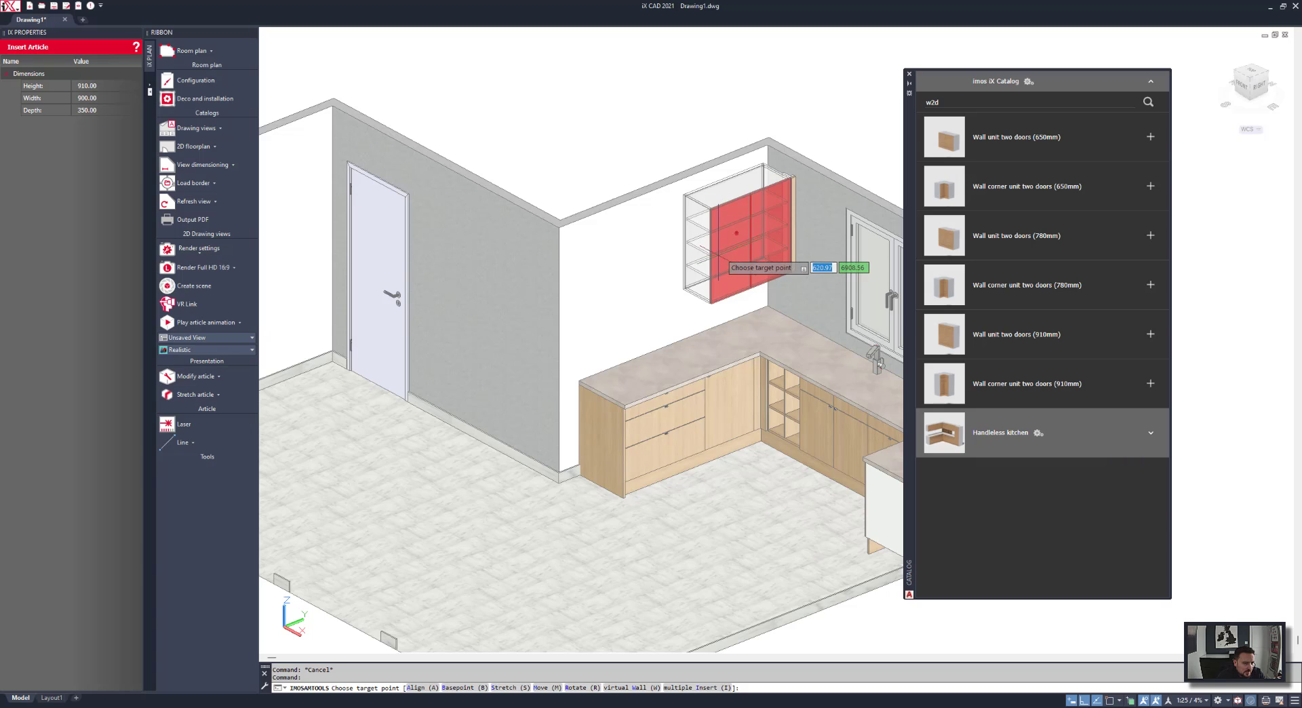
Place the two-door wall unit against the filler, stretching its free side to a width of about 1150 mm.
text(s)
key(Return)
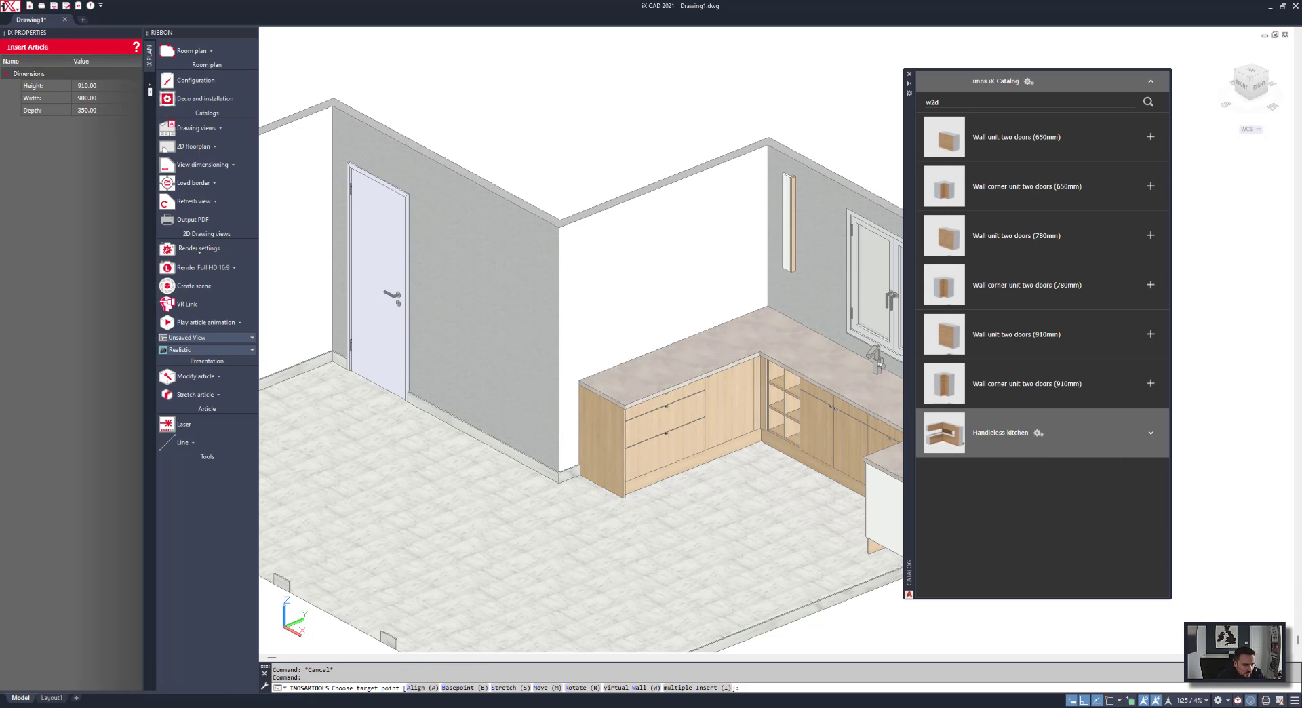
click(634, 257)
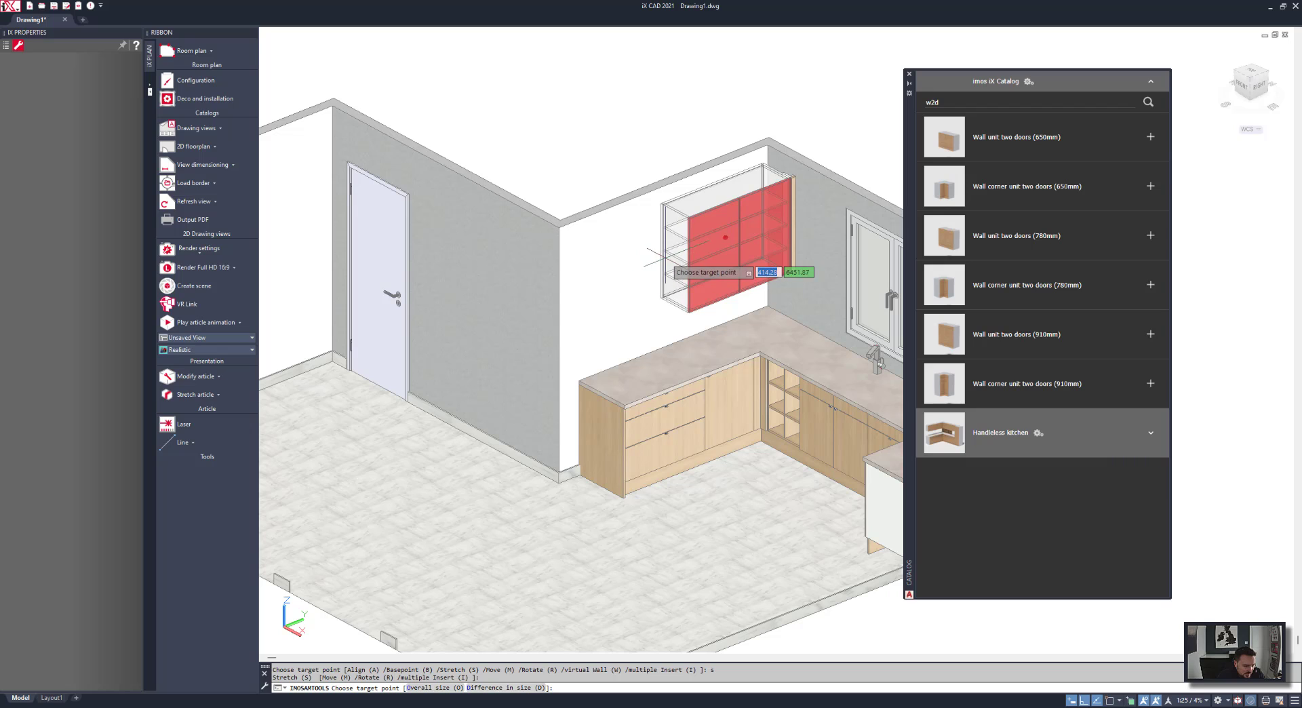
click(656, 264)
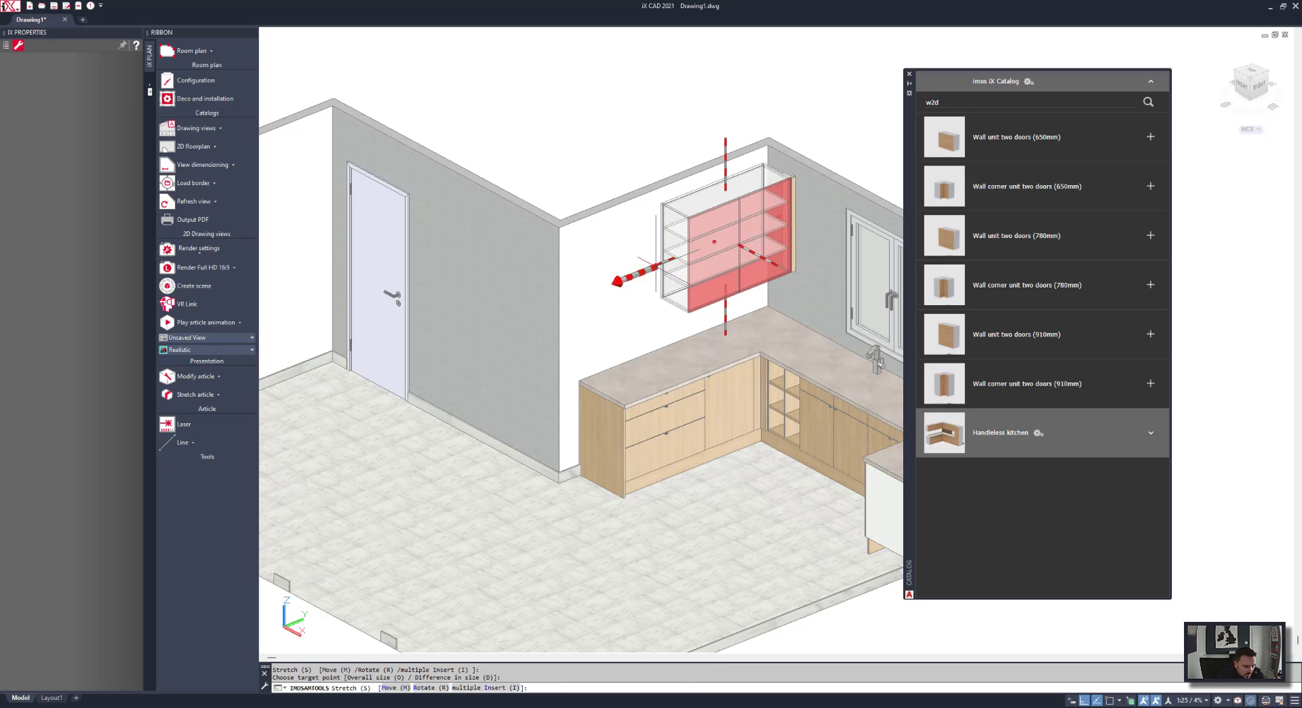
right_click(617, 127)
click(637, 139)
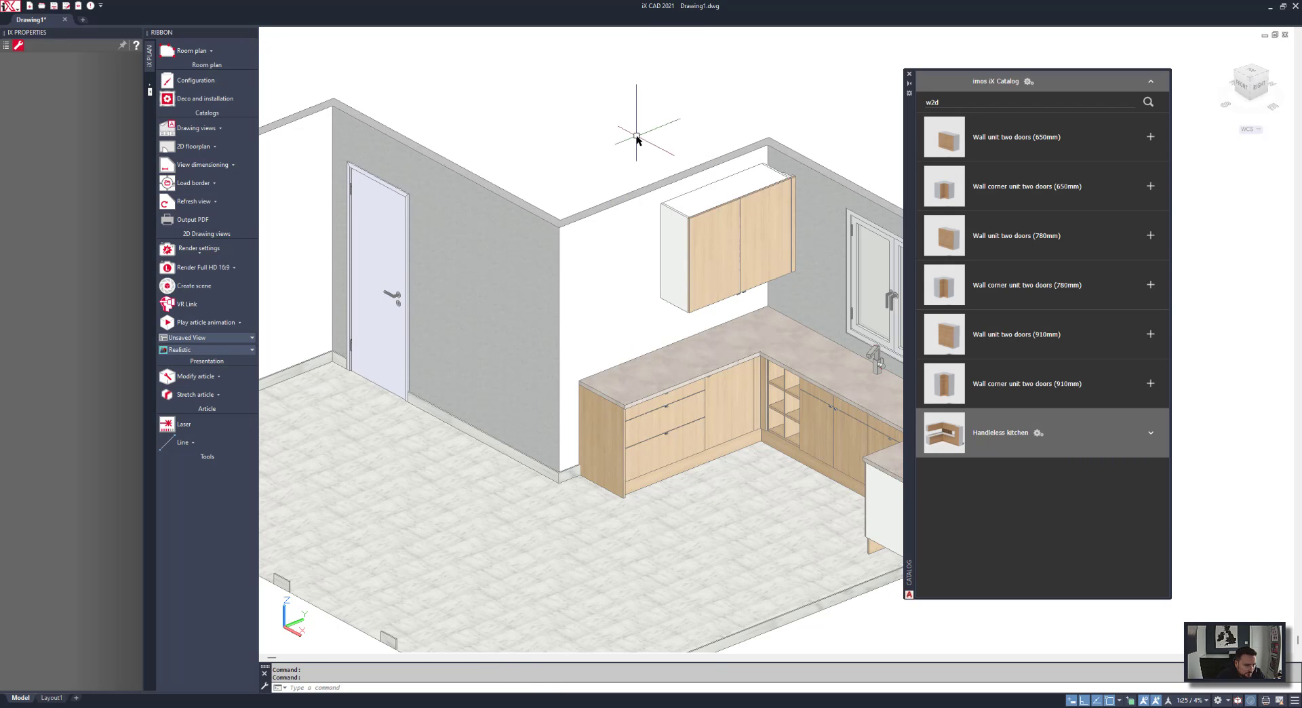
Copy the placed two-door wall unit to insert a second one on its free side.
shift+middle_drag(710, 270, 645, 271)
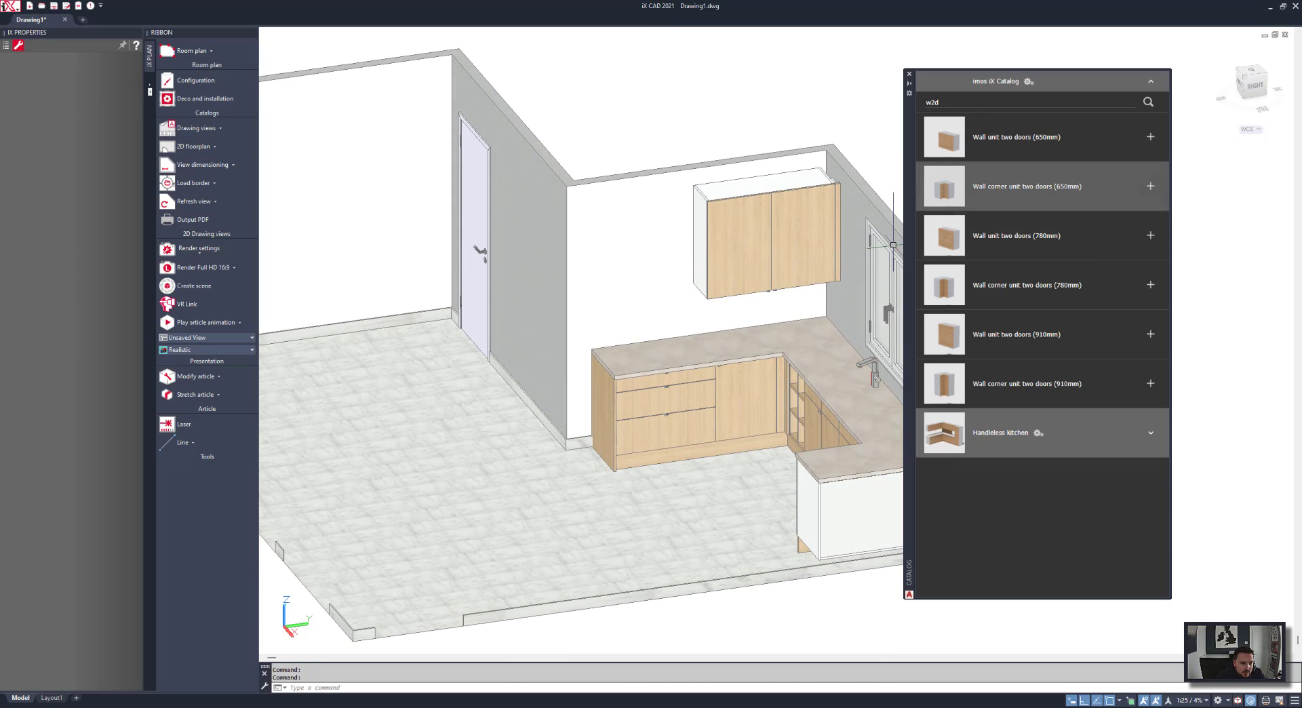
right_click(703, 105)
click(738, 158)
click(719, 217)
key(Return)
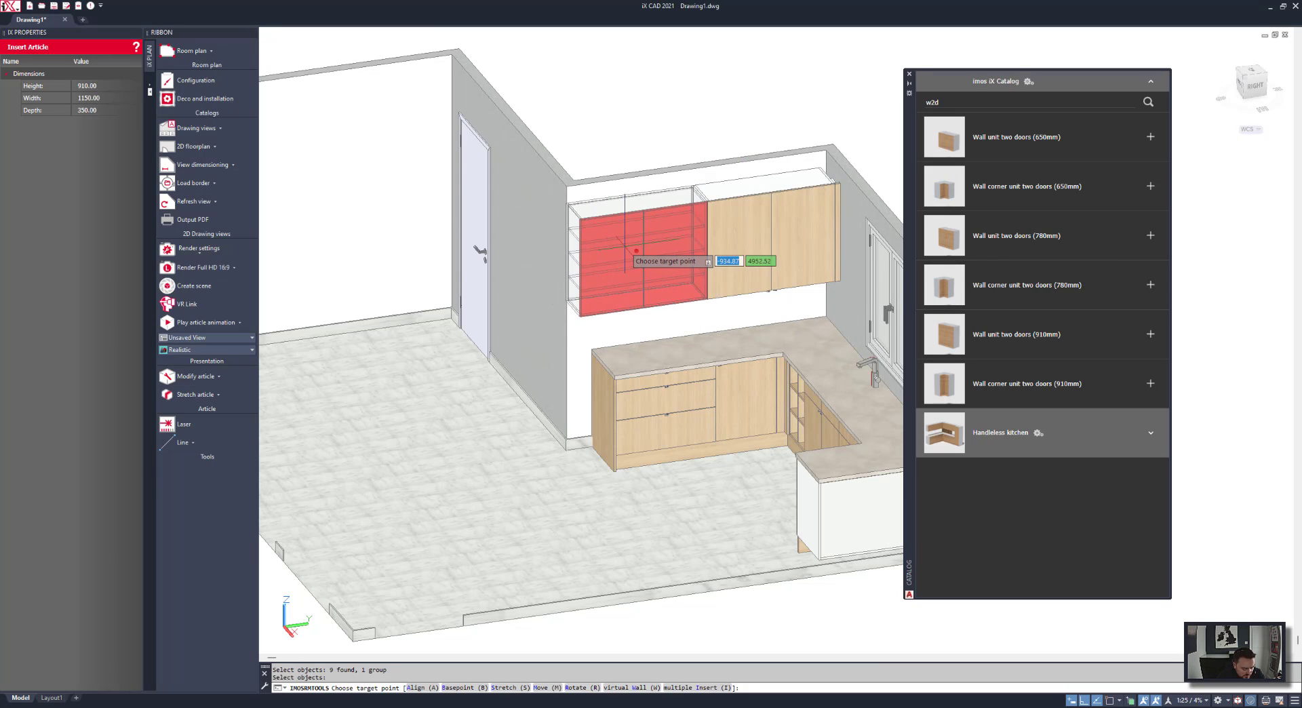
Stretch the copied wall unit's free side to align with the end of the base units below and finish the insertion.
text(s)
key(Return)
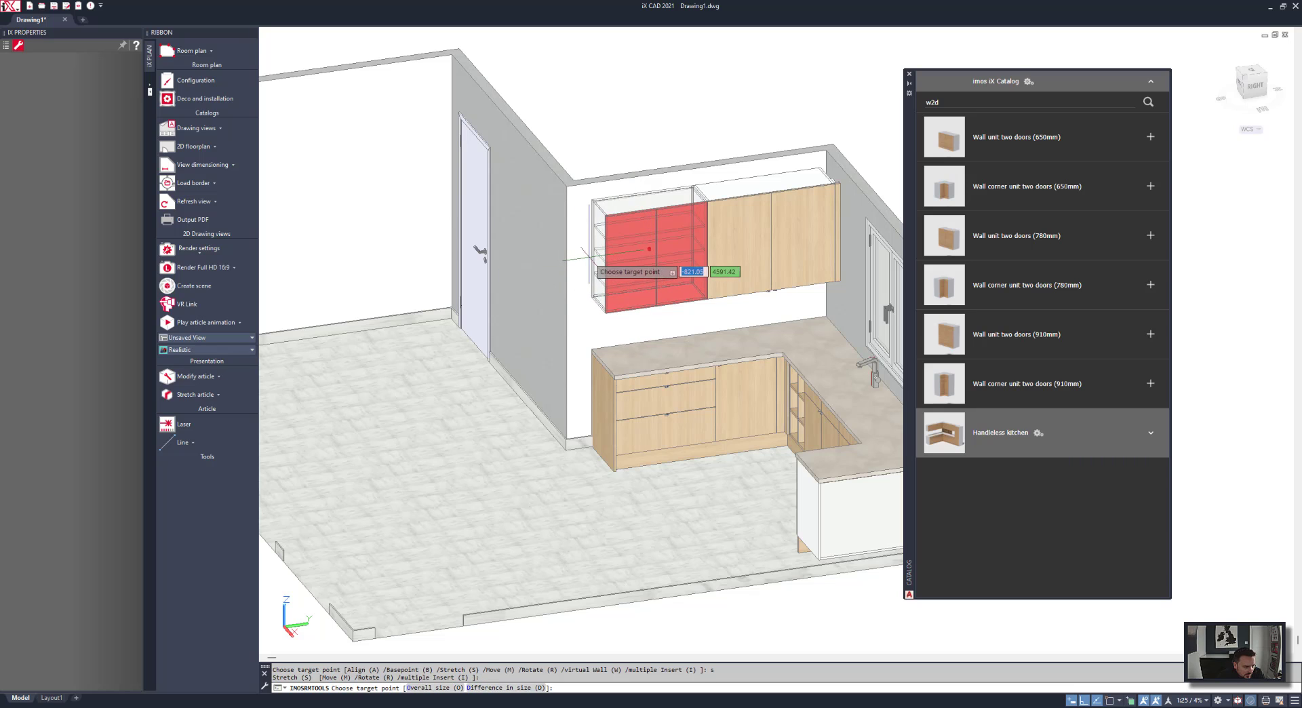
click(593, 256)
right_click(800, 76)
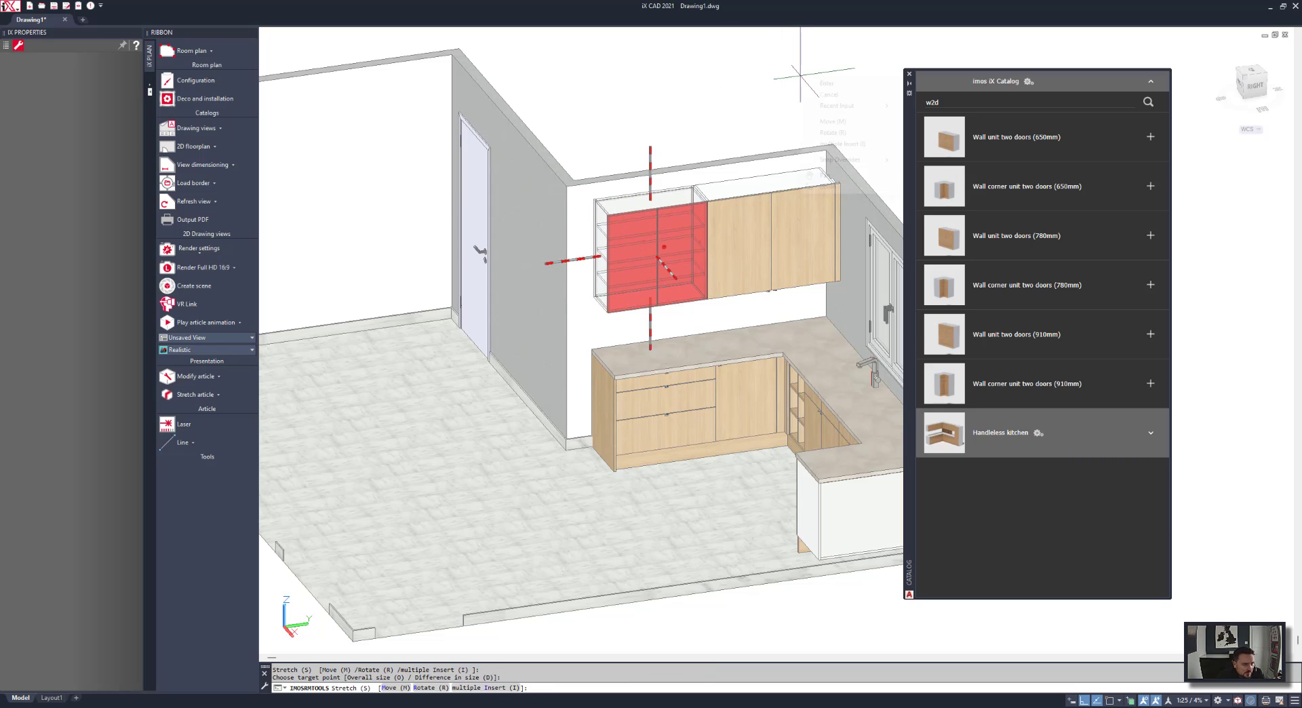
click(814, 82)
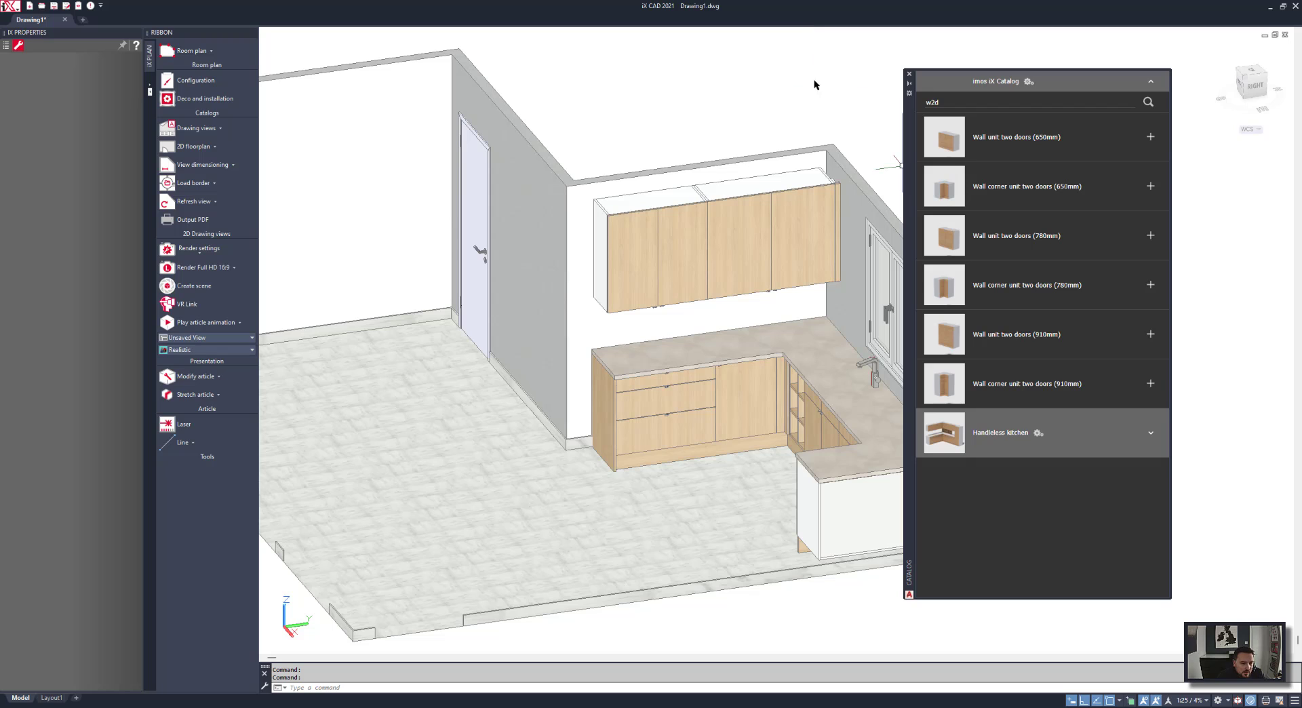
Search the catalog for vp_ and place the Vertical panel for Wall cabinets (910mm) on the exposed end of the two-door wall units.
click(946, 102)
key(BackSpace)
key(BackSpace)
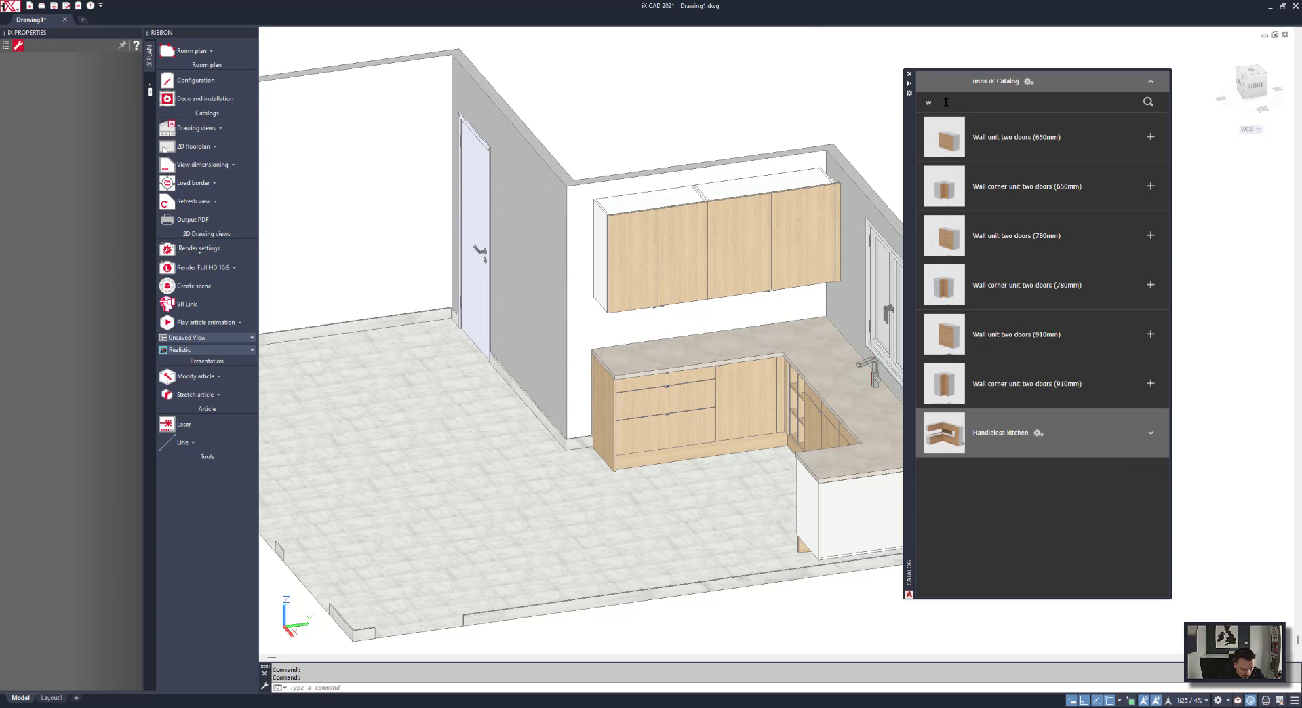
key(BackSpace)
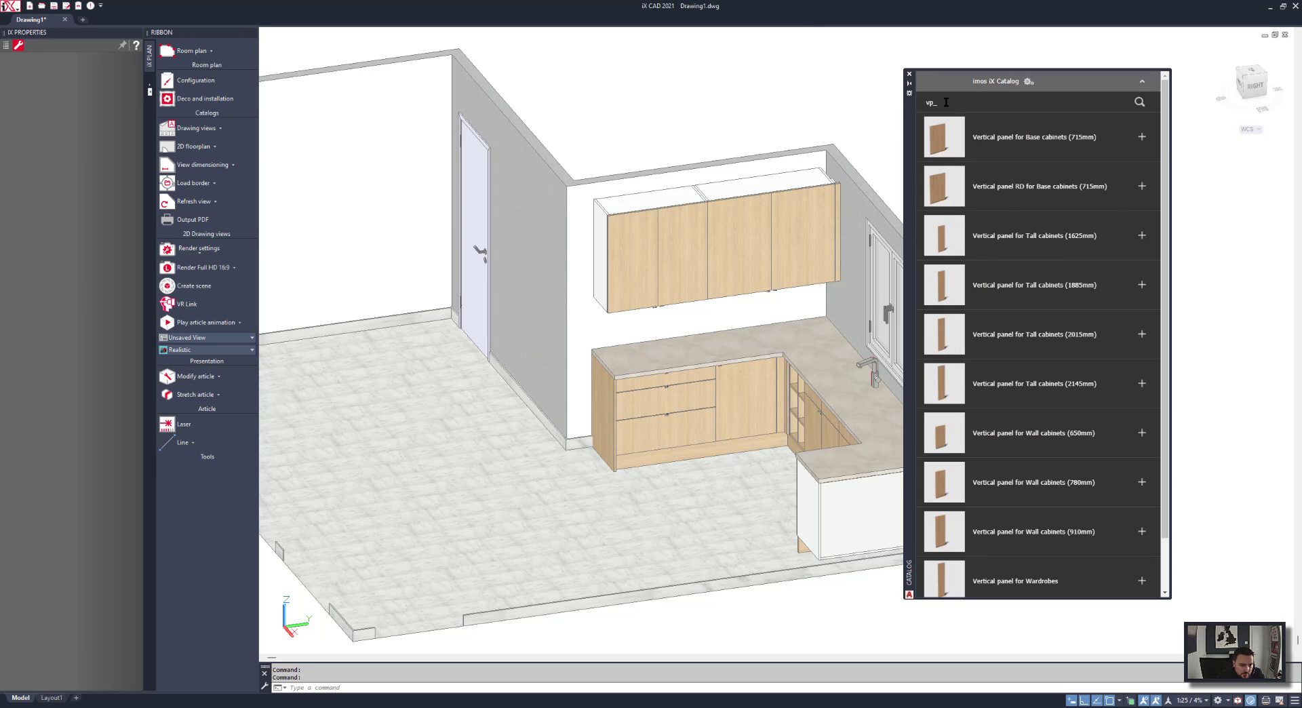
click(1141, 531)
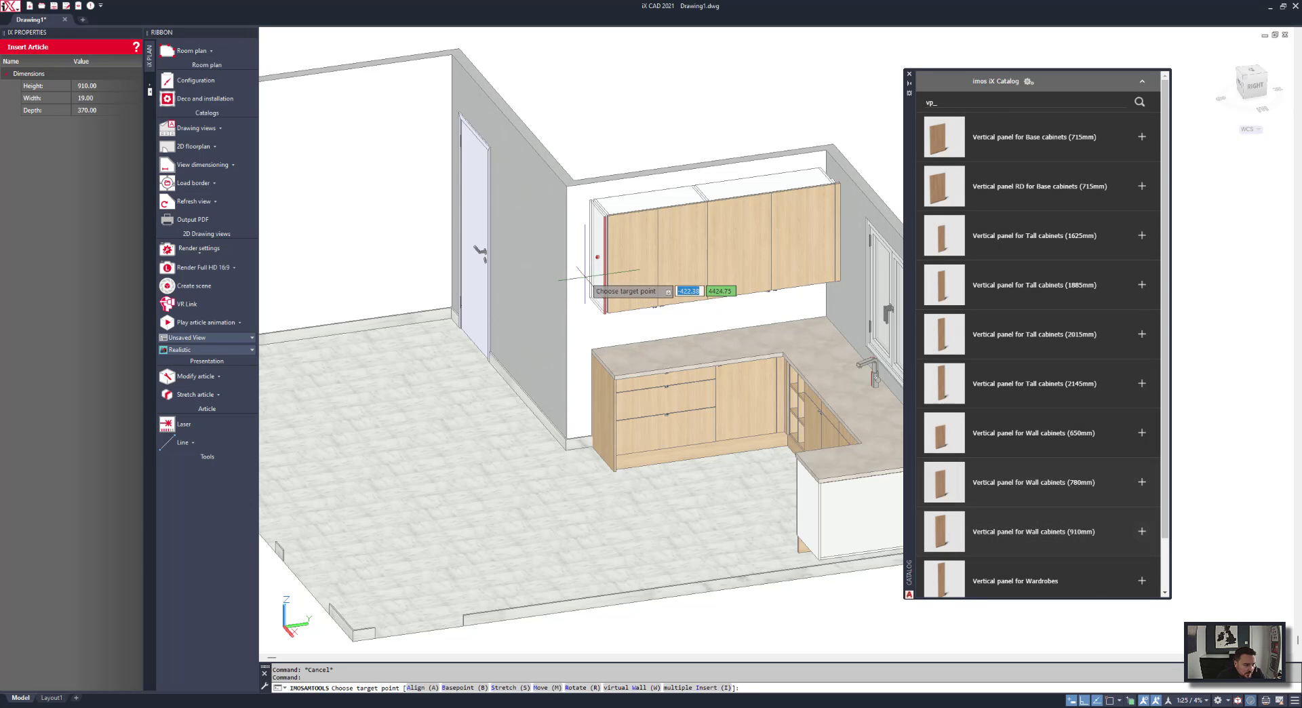
click(599, 257)
Find the Wall corner unit two doors (910mm) with w2dc, give it Spotlights HF 83375101 LED 3022, and place it in the corner beyond the window.
shift+middle_drag(468, 256, 783, 272)
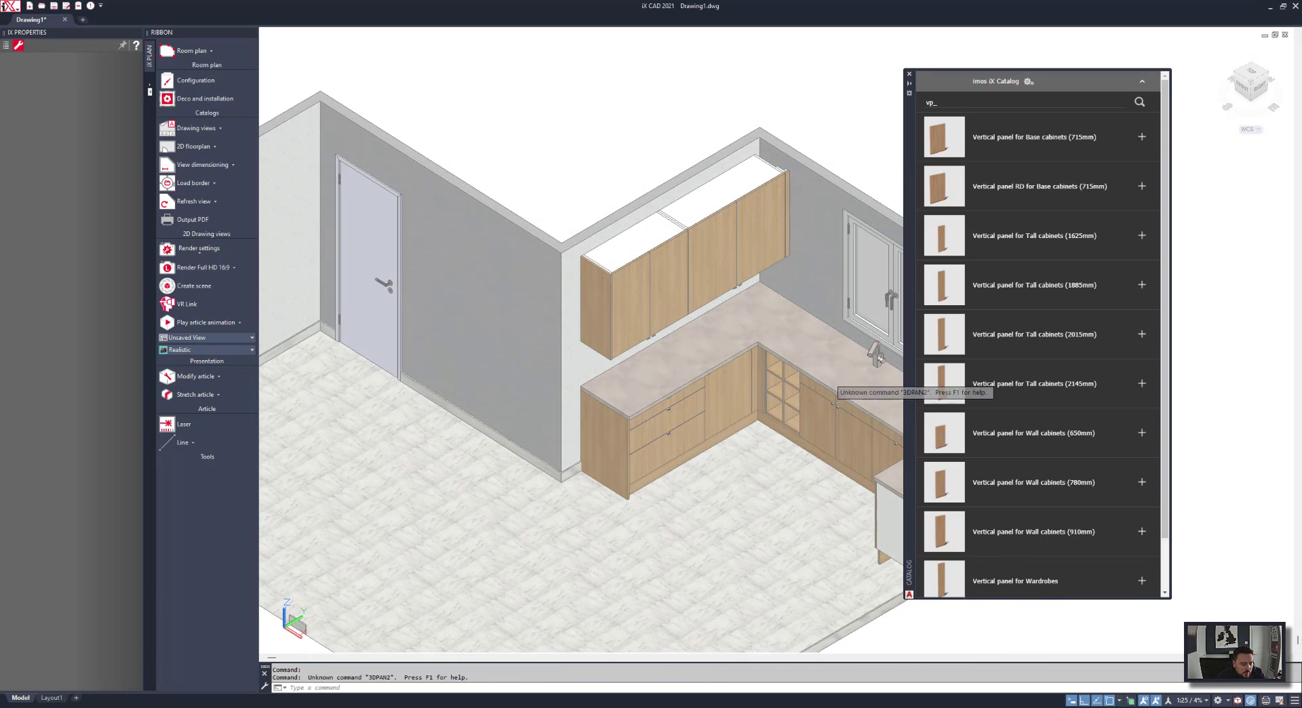
shift+middle_drag(847, 393, 701, 408)
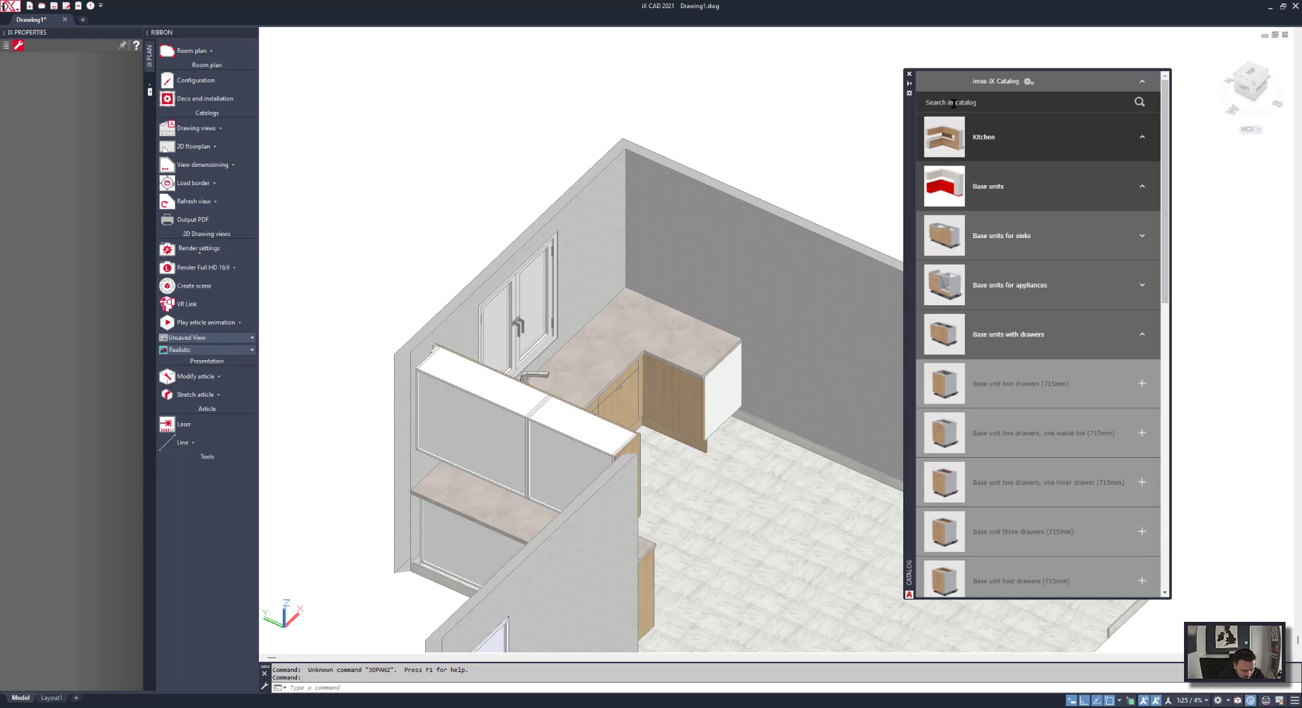
text(2dc)
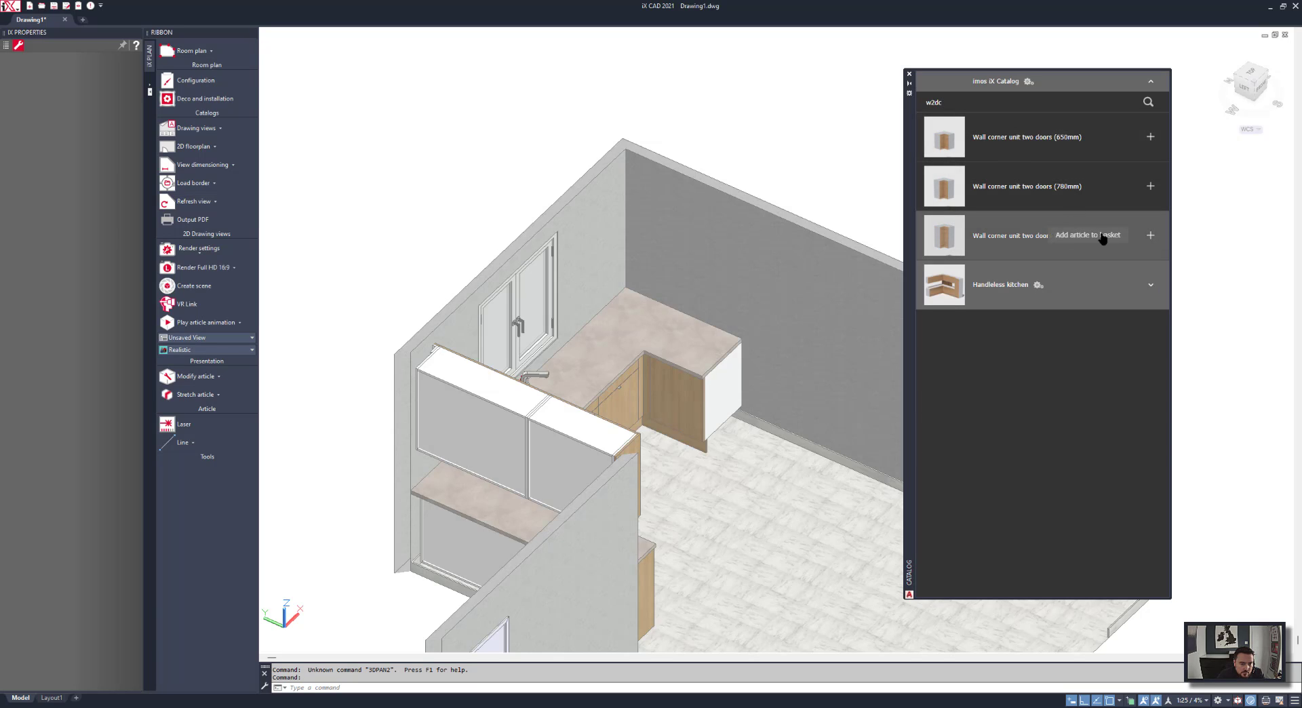
click(1103, 237)
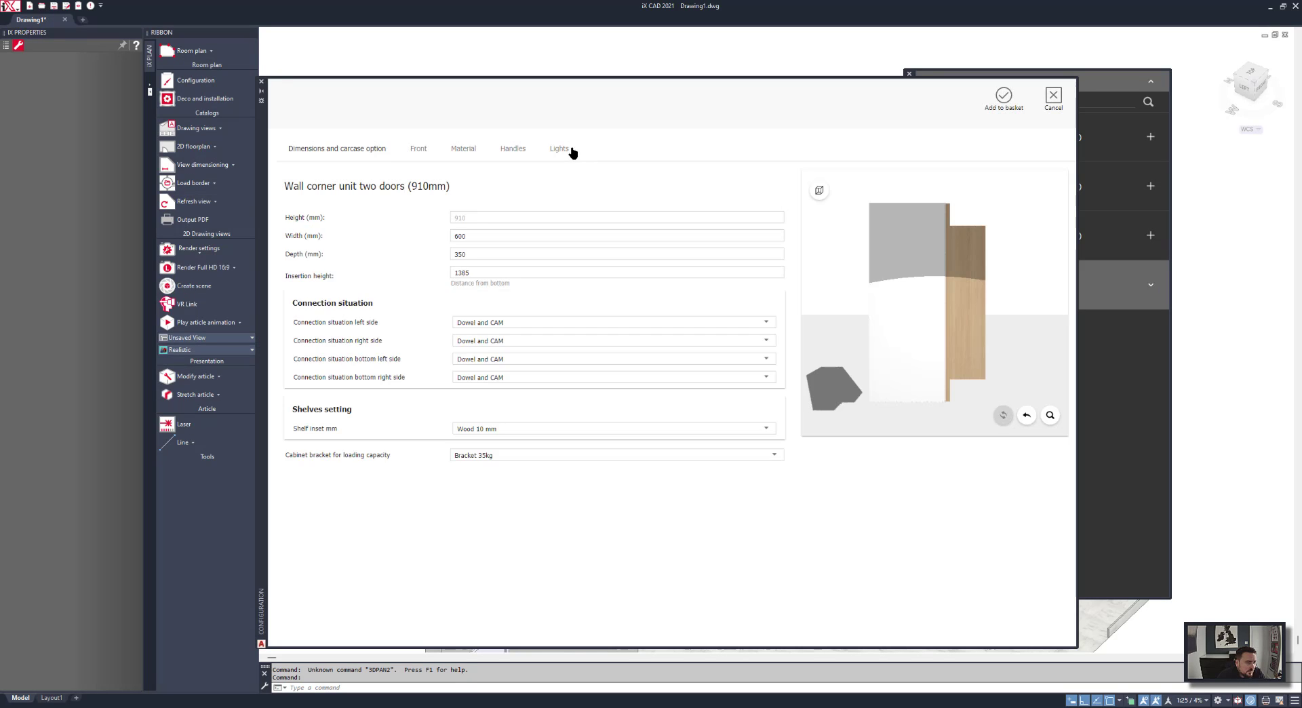
click(560, 150)
click(519, 218)
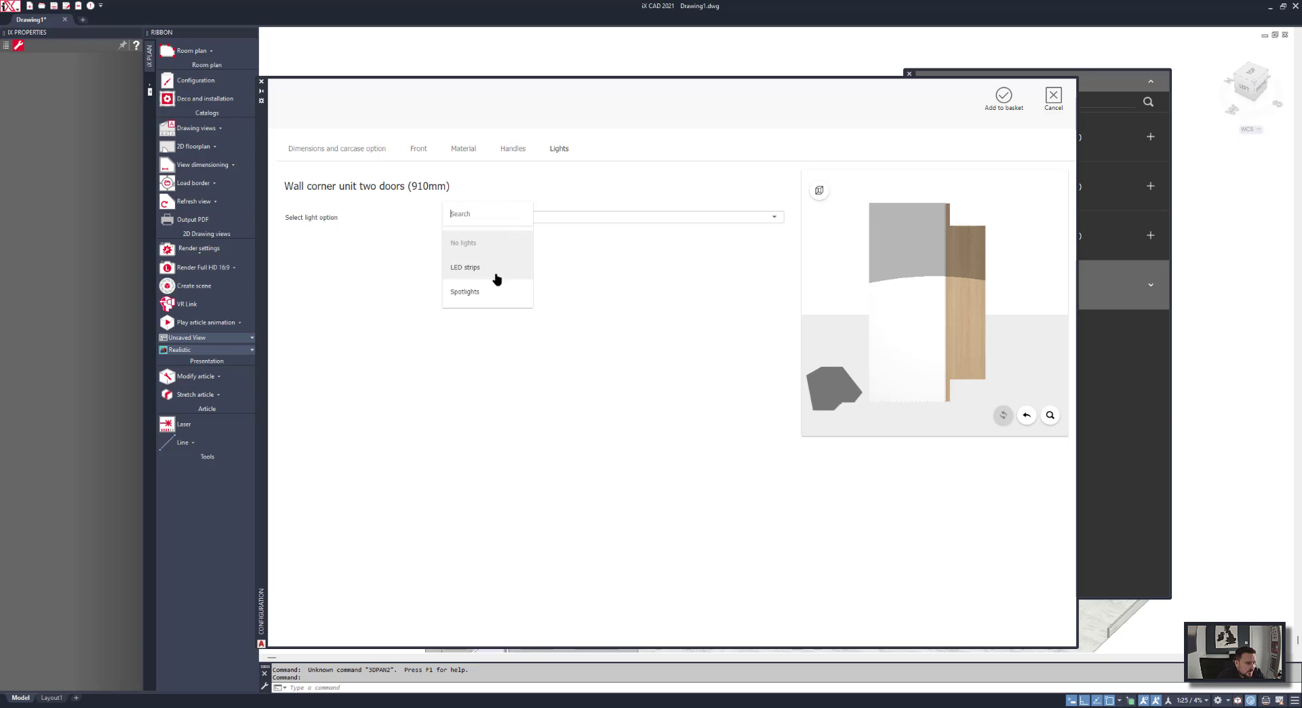
click(488, 294)
click(640, 298)
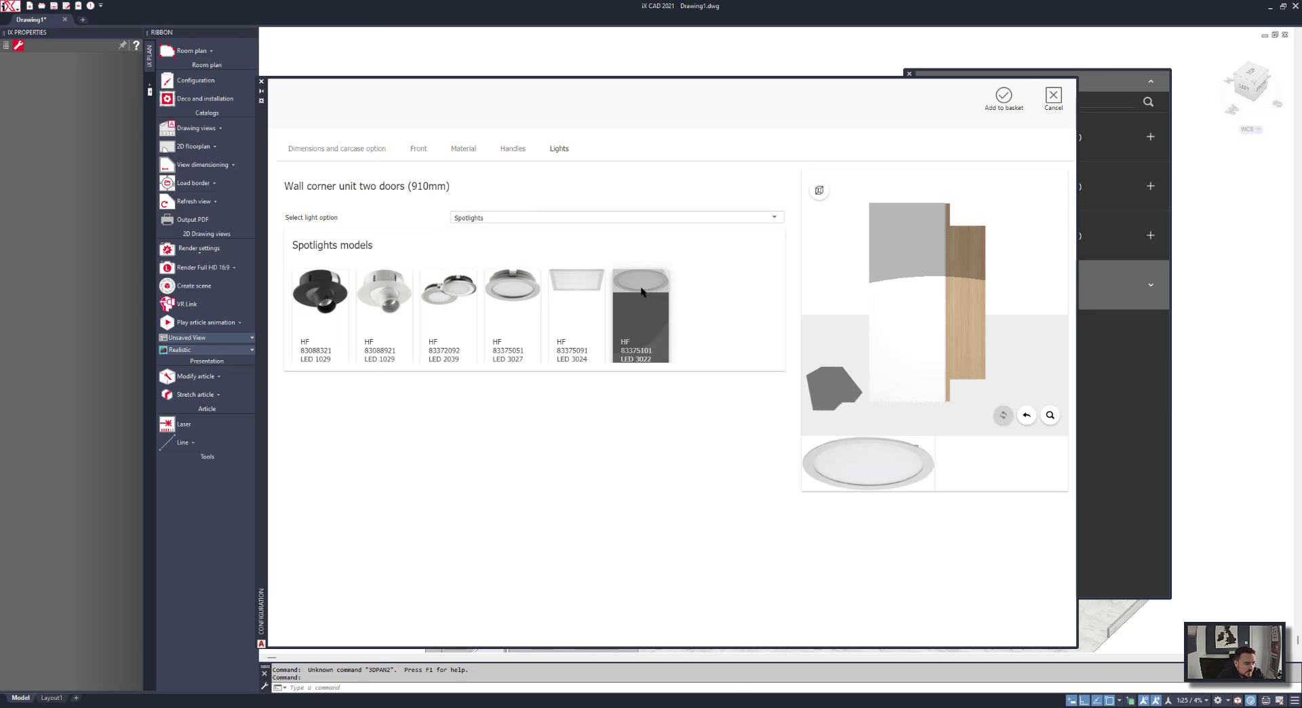
click(1004, 96)
click(631, 237)
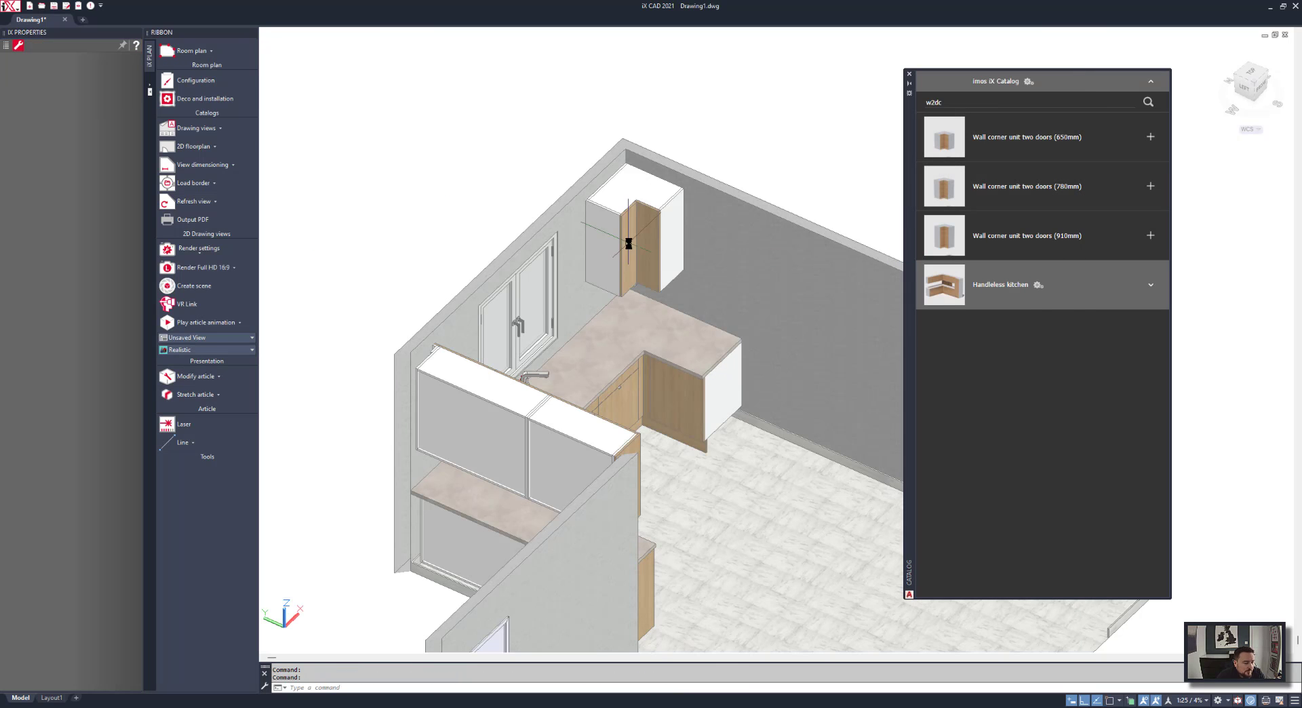
Insert a Wall unit one door (910mm), 300 mm wide with Spotlights and Uplights, between the corner wall unit and the window.
shift+drag(701, 313, 628, 244)
shift+middle_drag(628, 244, 554, 283)
scroll(674, 260, up, 3)
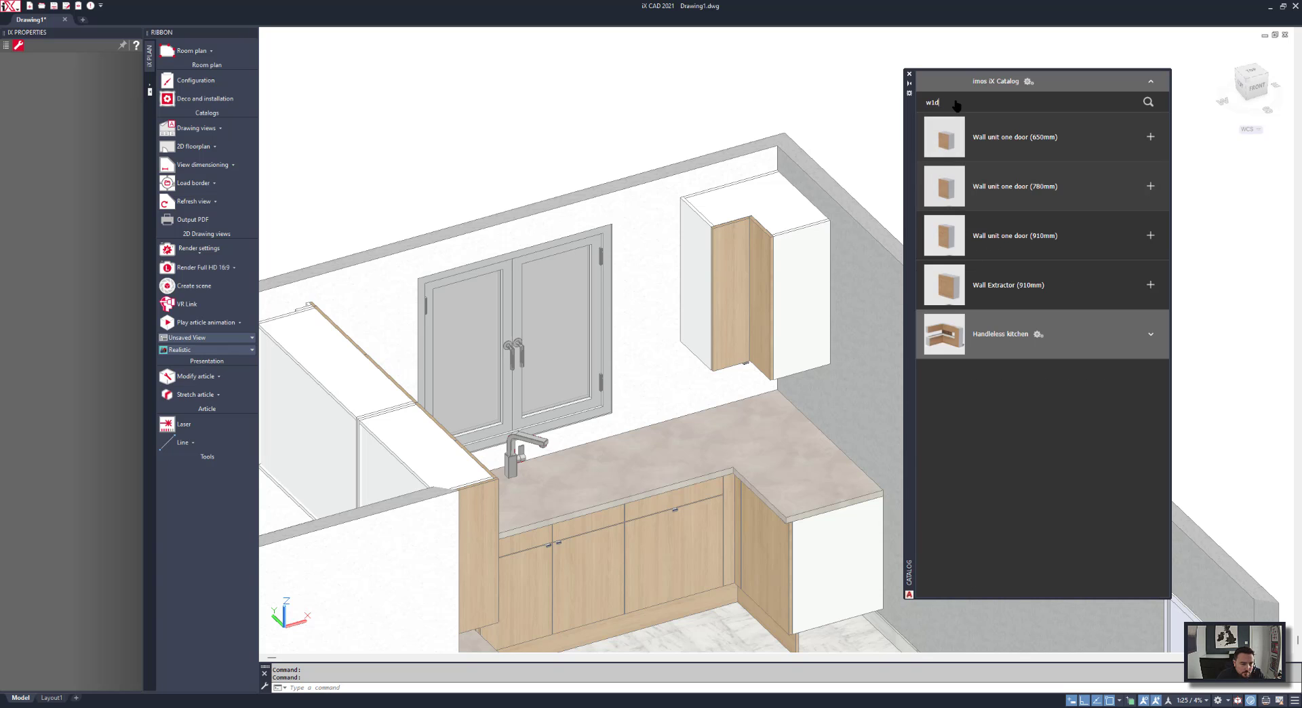
click(1027, 236)
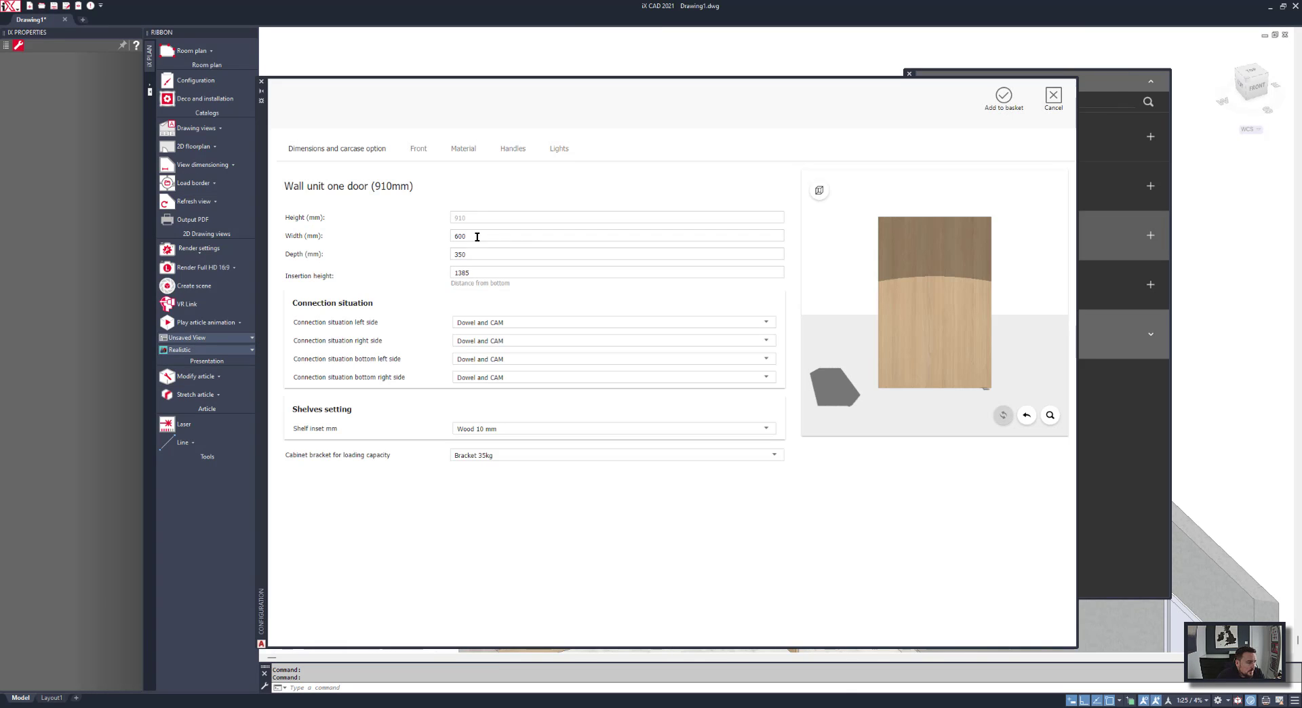
text(300)
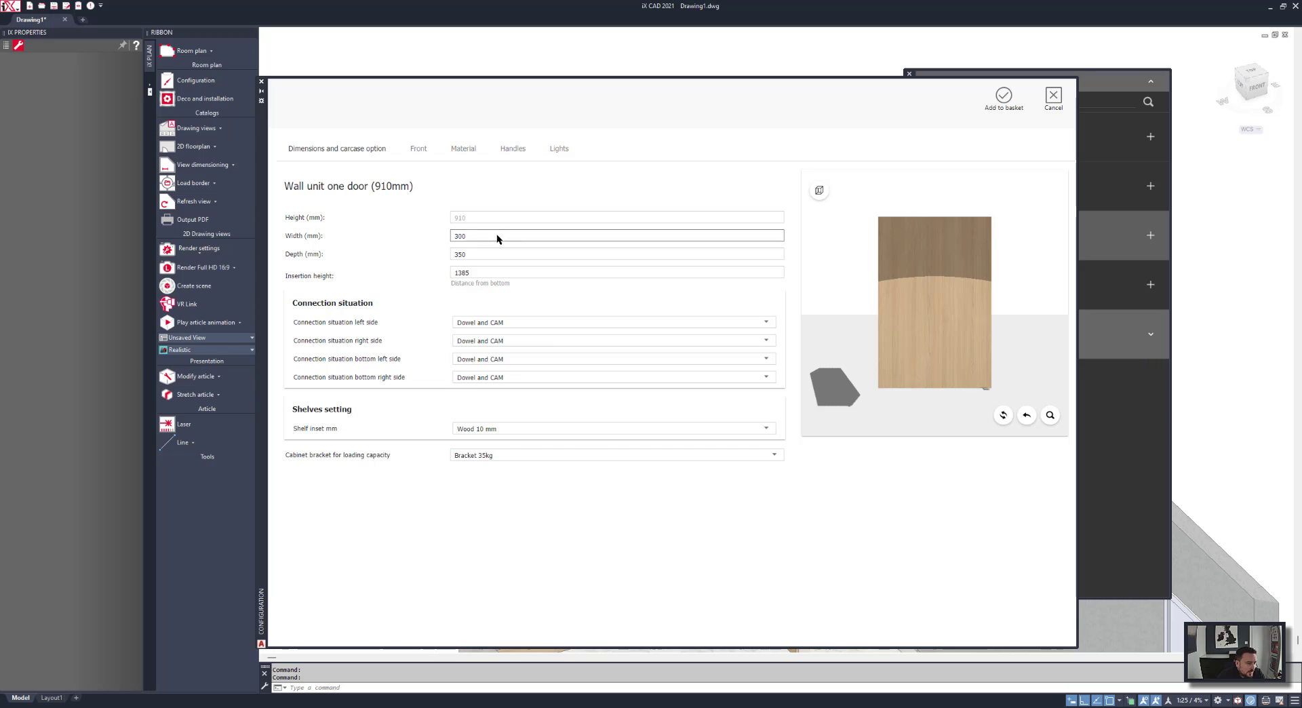
click(560, 150)
click(494, 216)
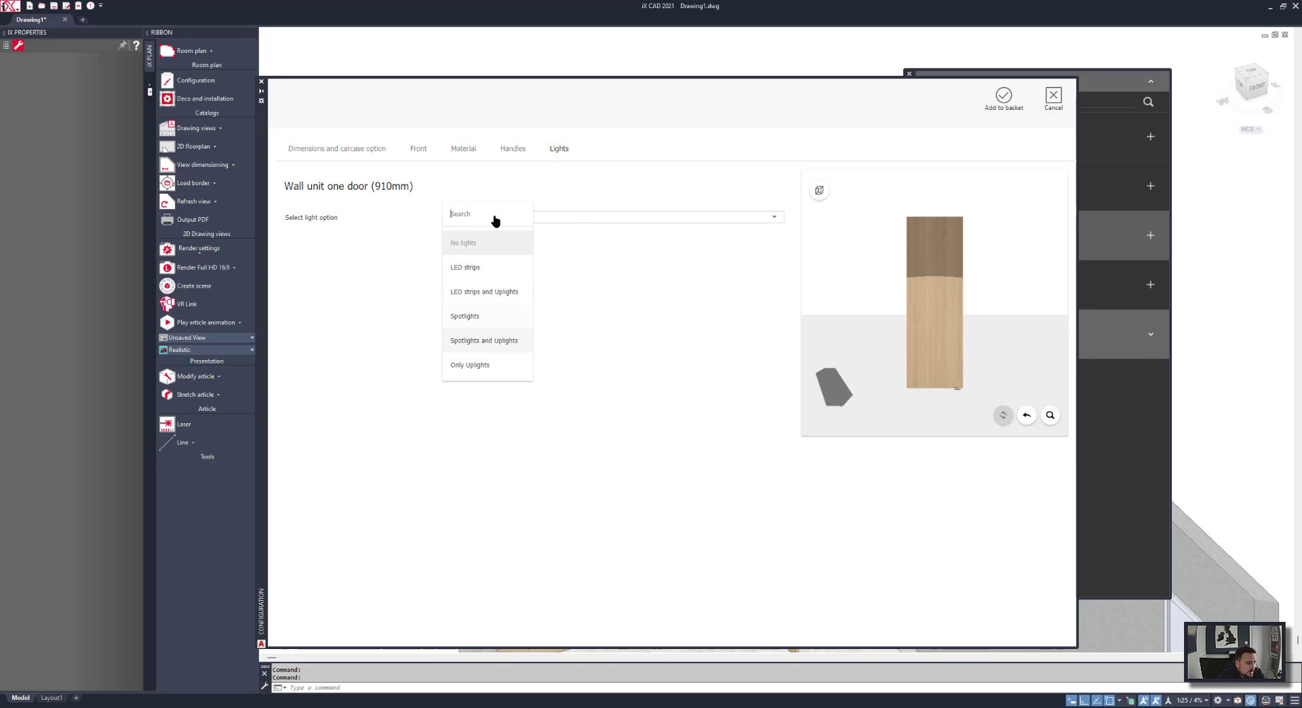
click(476, 340)
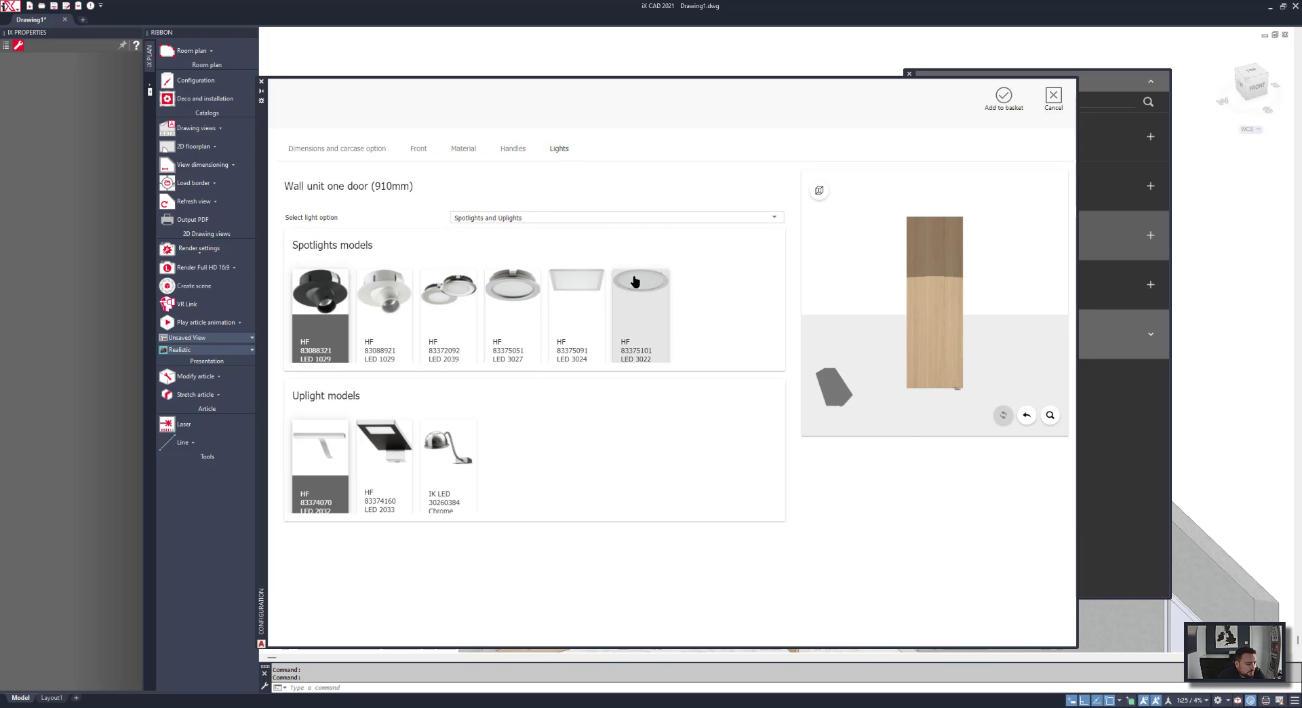
click(1004, 97)
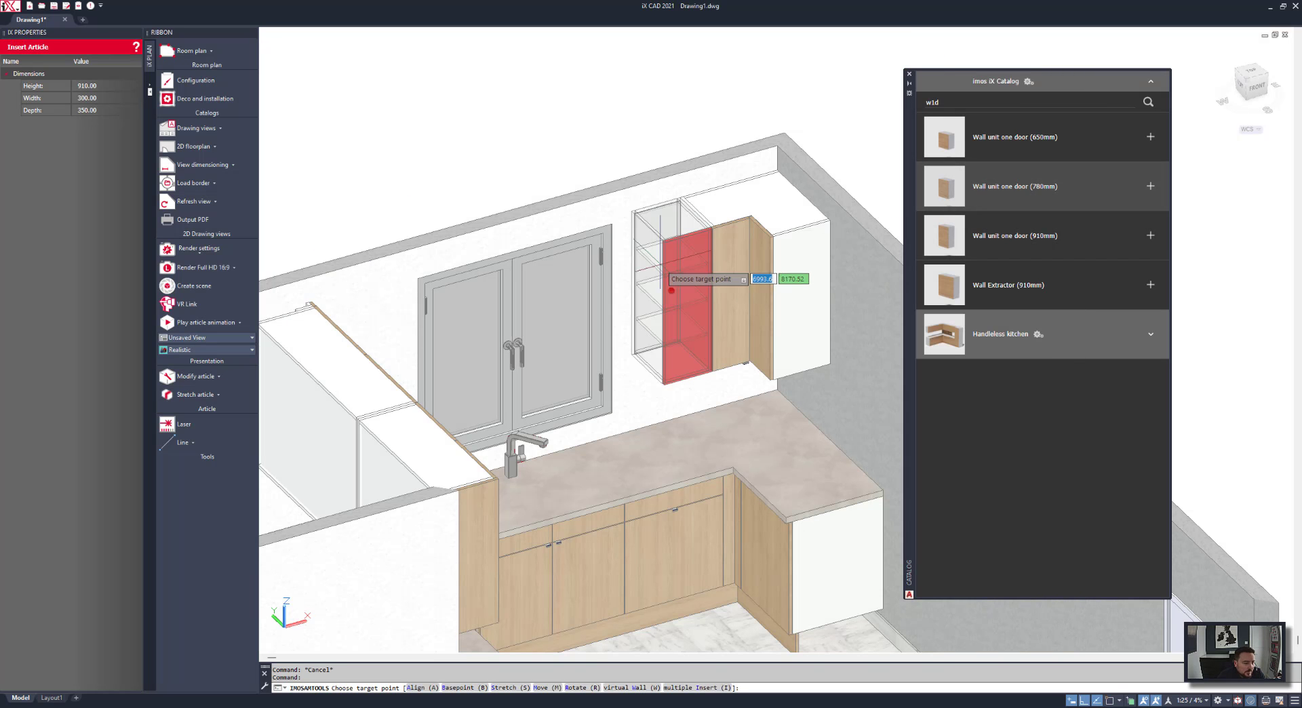
shift+middle_drag(596, 151, 563, 233)
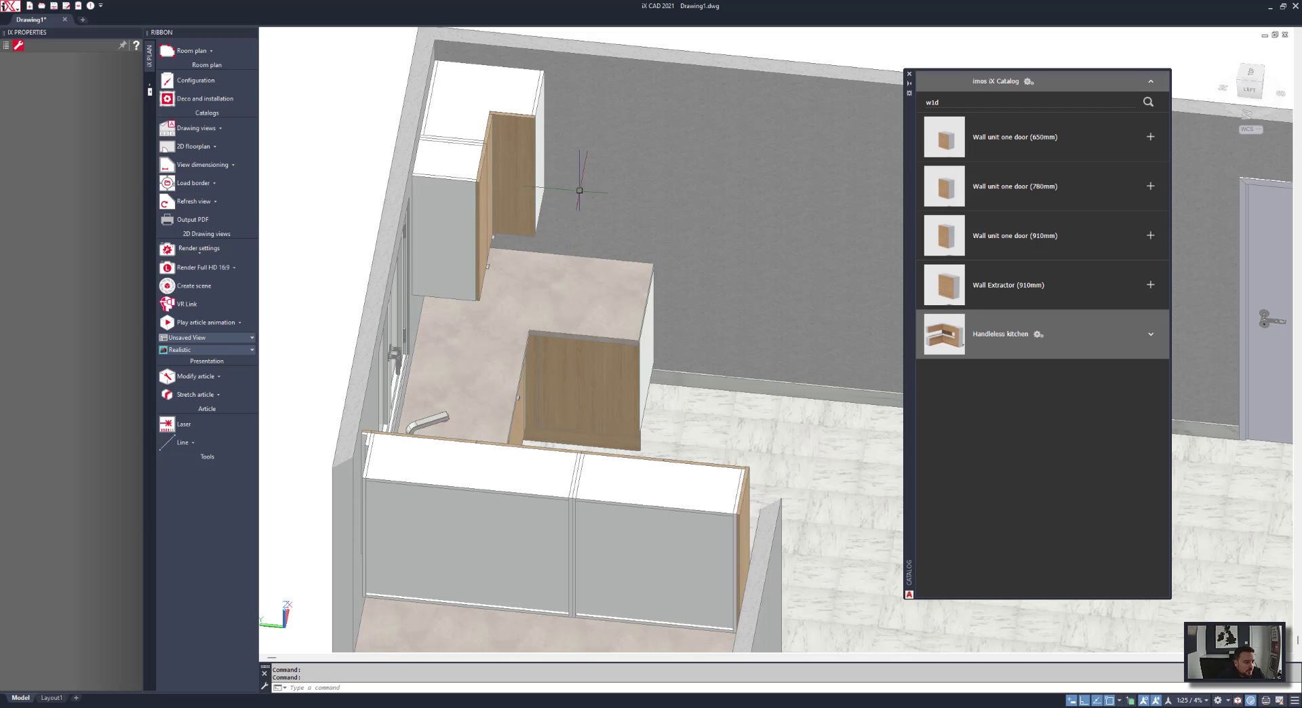
click(1007, 189)
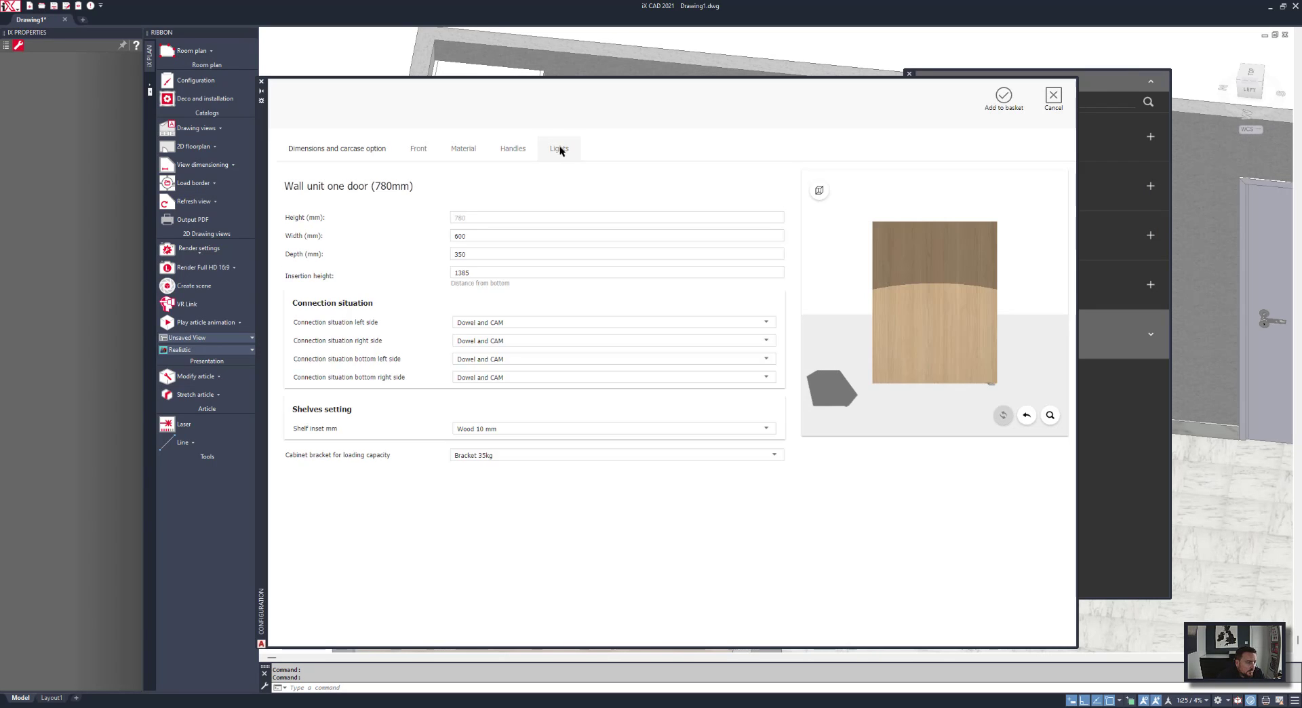
click(559, 148)
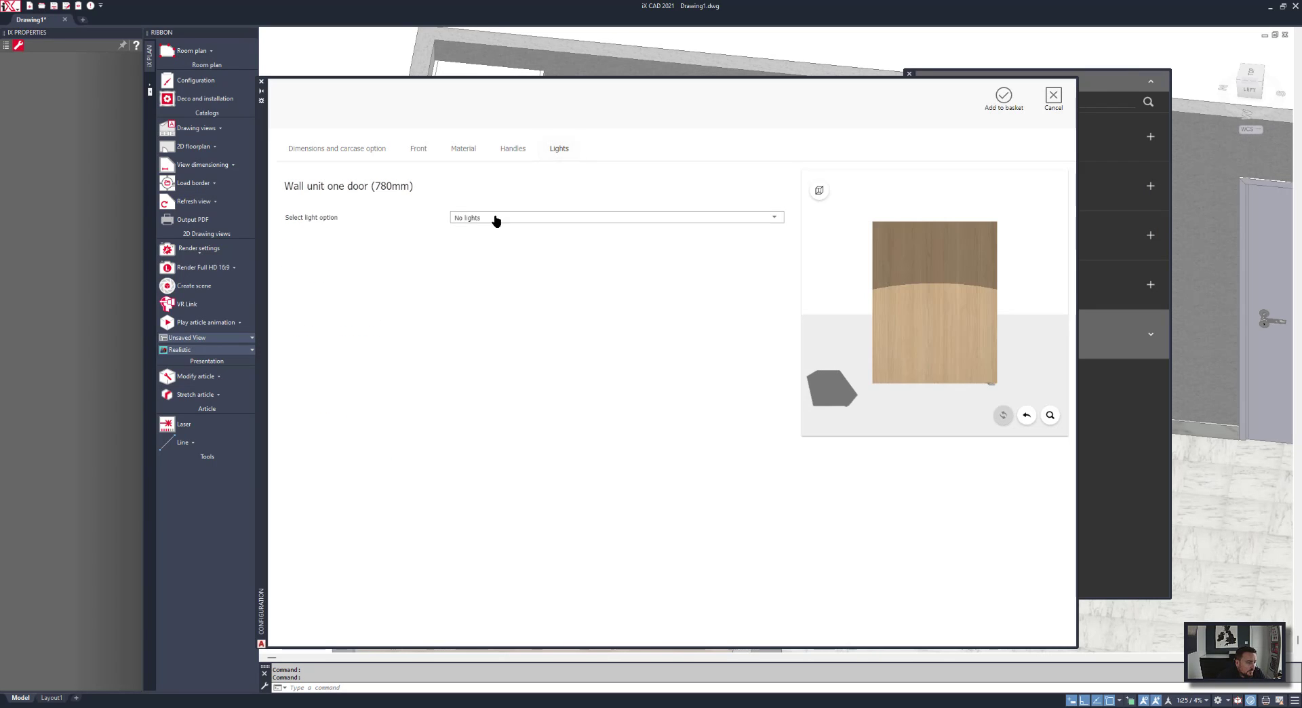
click(495, 218)
click(482, 340)
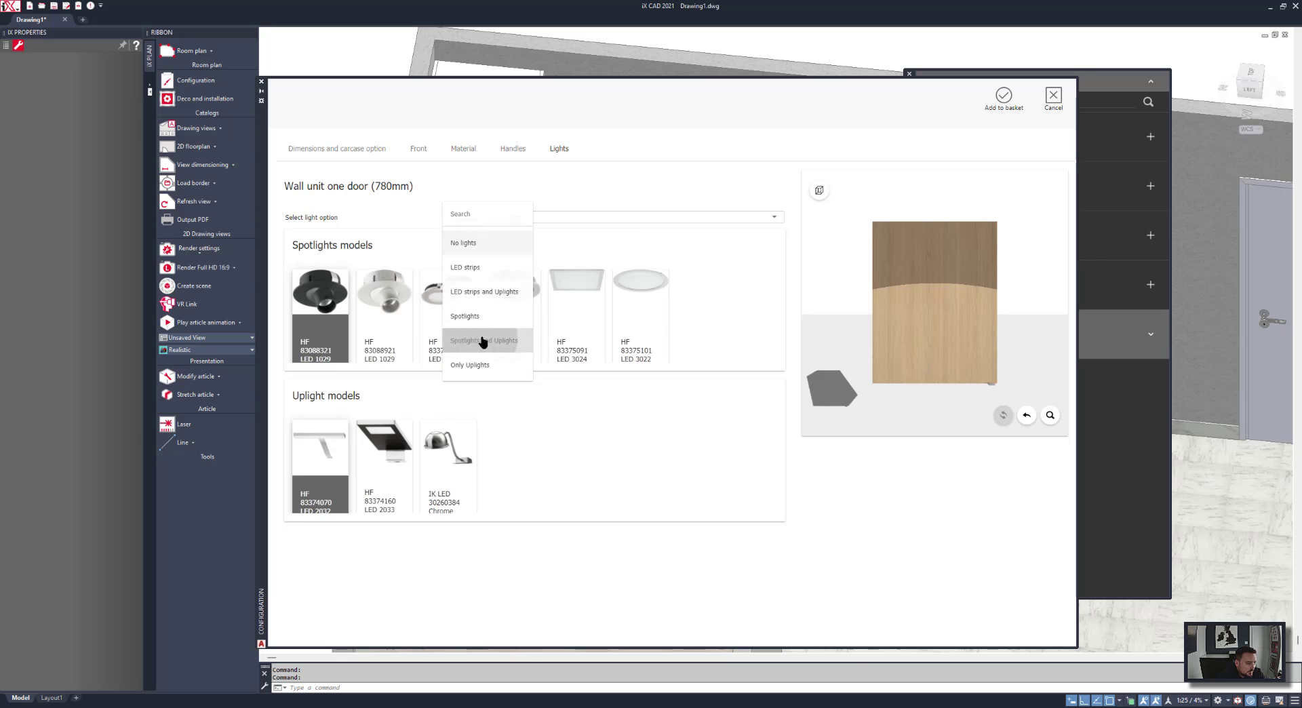
click(630, 295)
click(1003, 97)
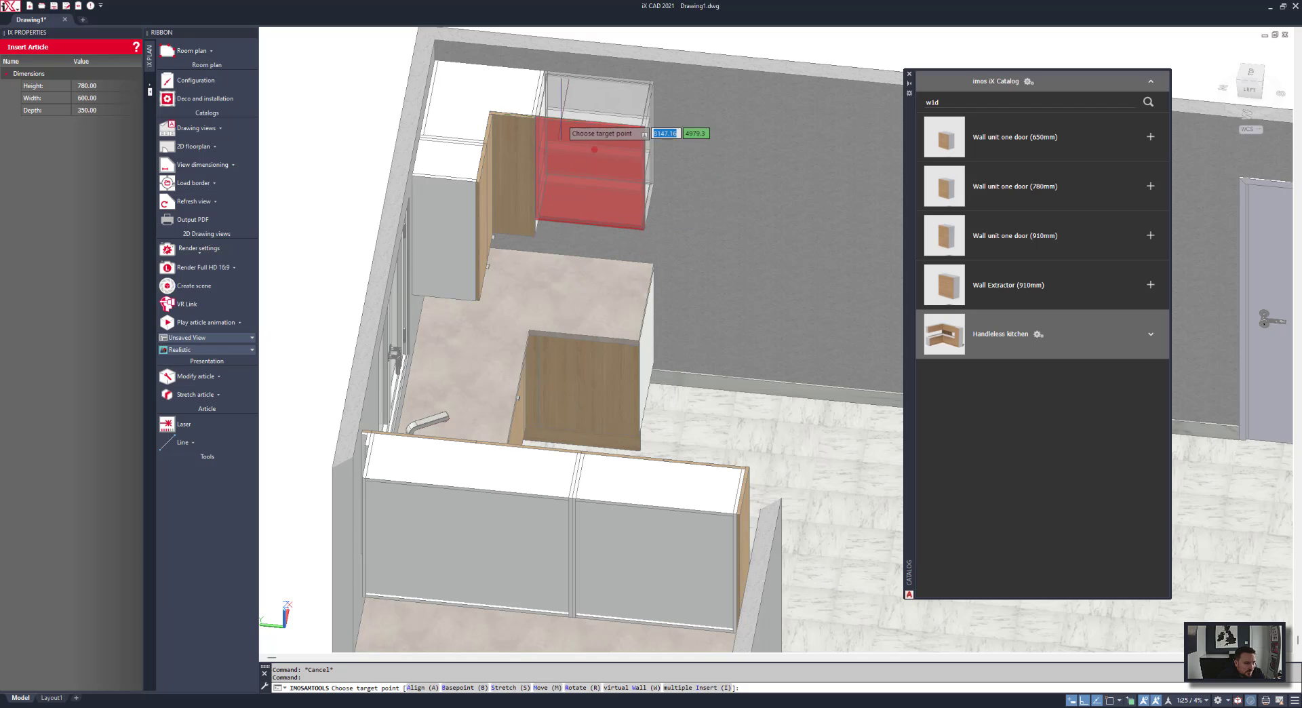
key(Escape)
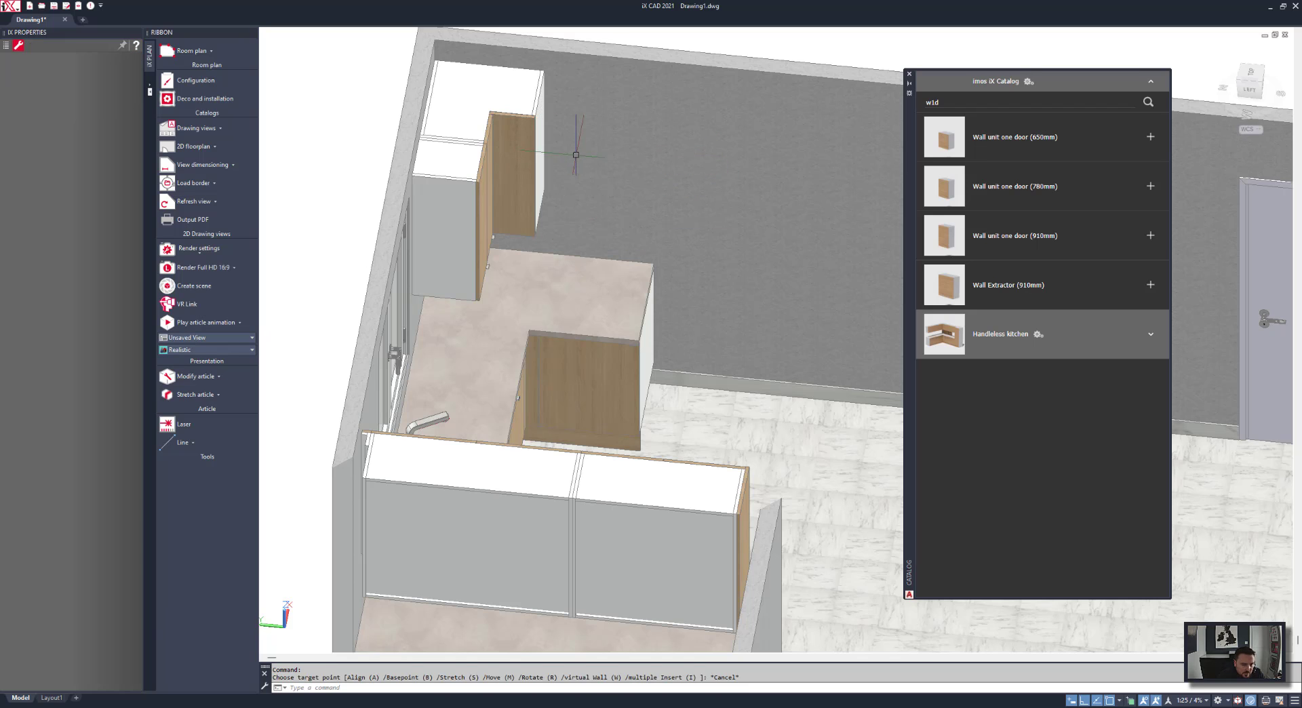
Insert a Wall unit one door (910mm) with spotlight HF 83375101 LED 3022 and uplight HF 83374070 LED 2032 on the corner unit's other side.
click(1023, 239)
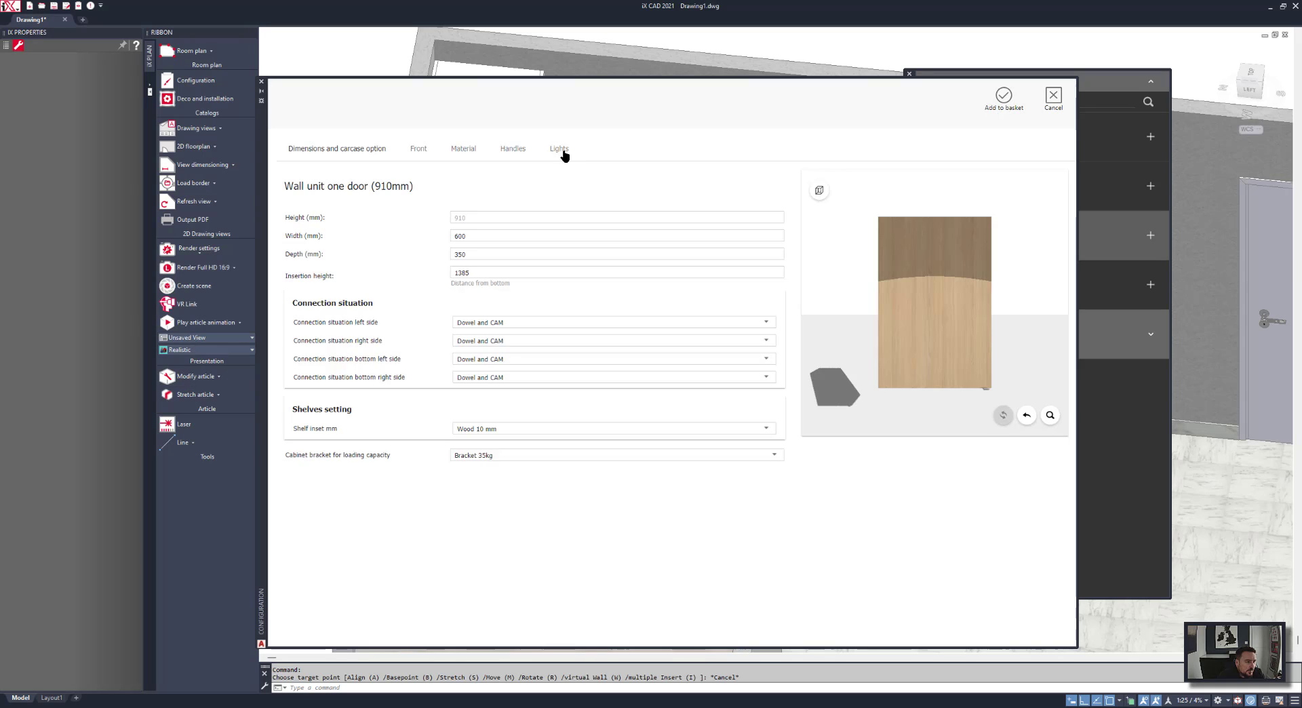
click(560, 149)
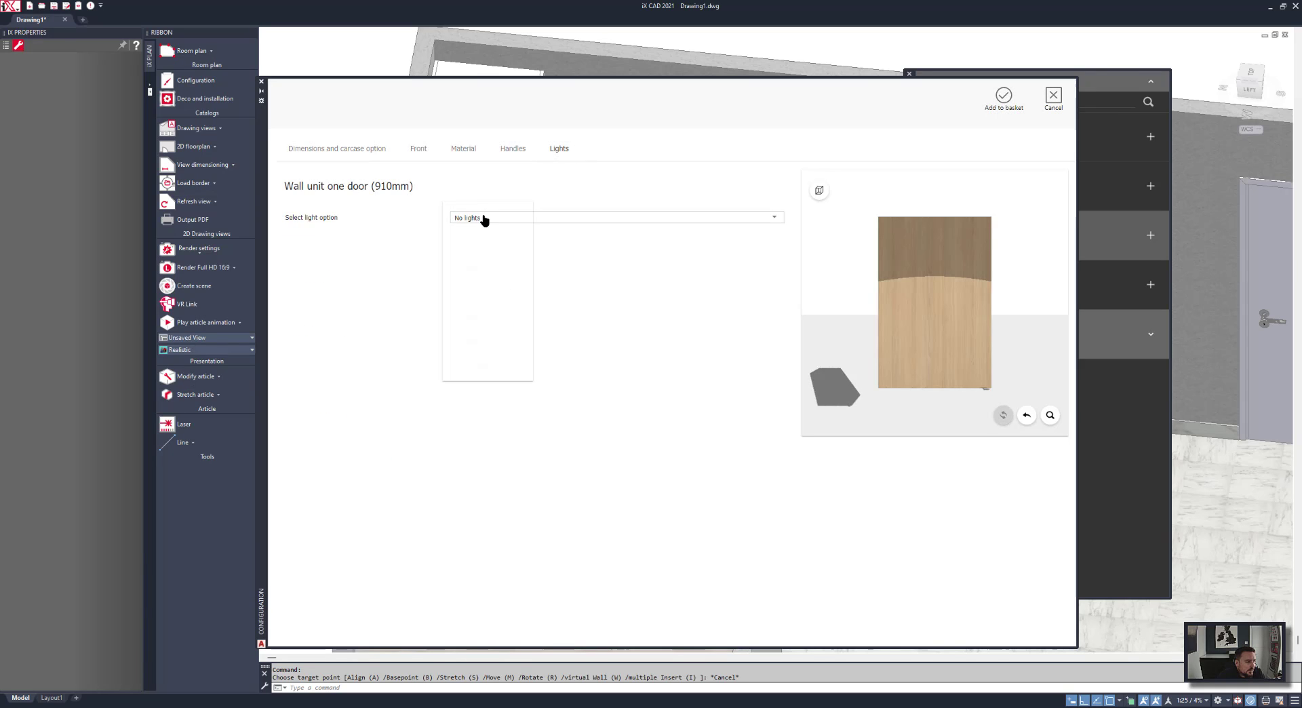
click(475, 341)
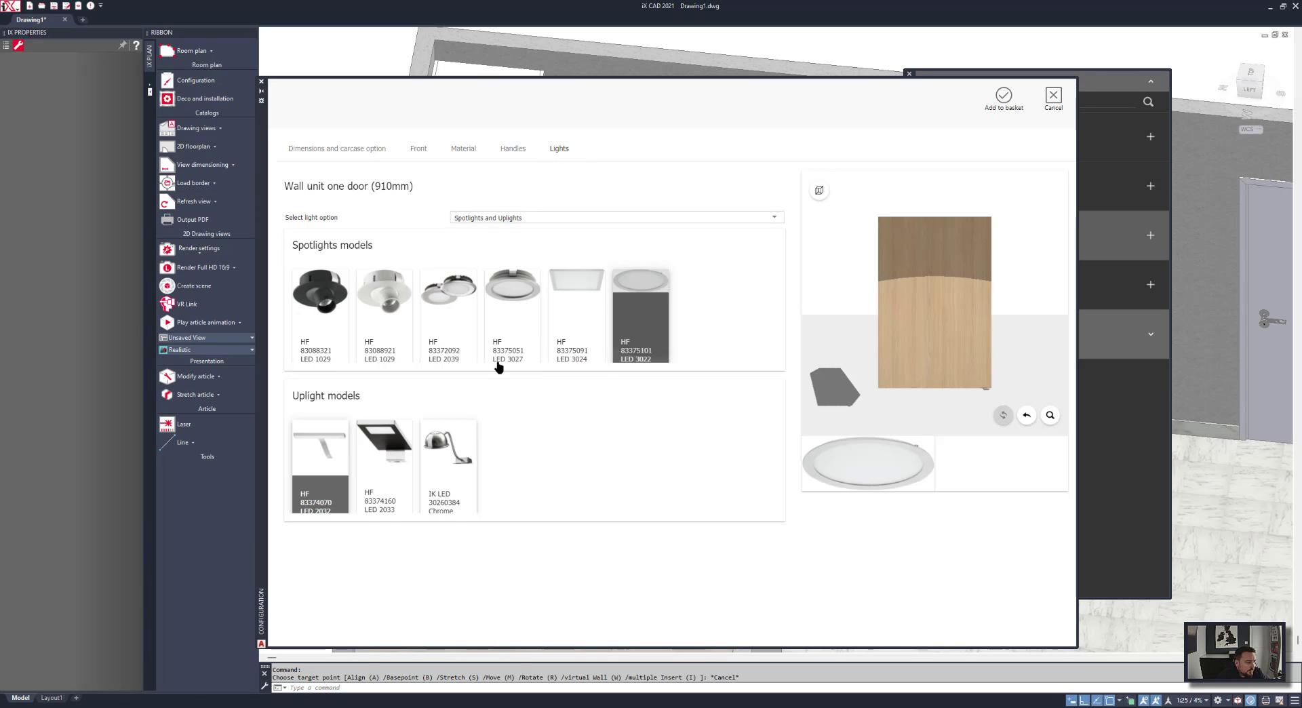
click(1010, 101)
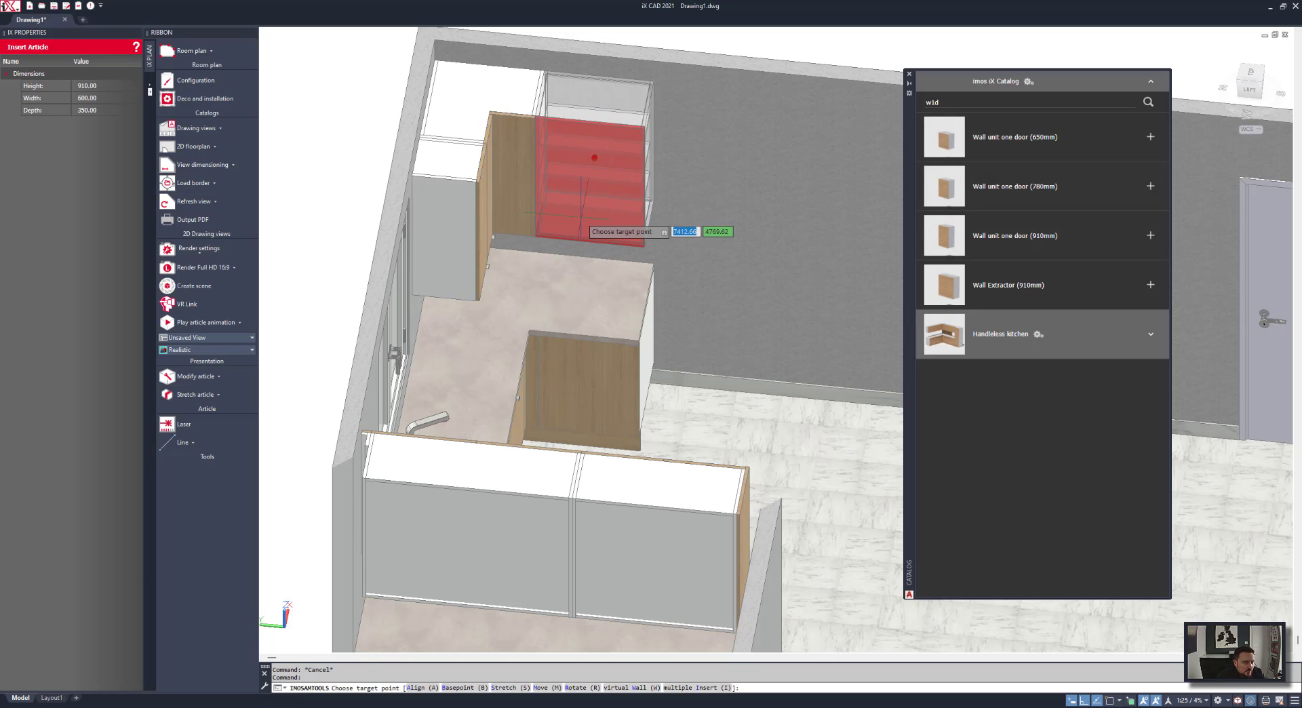
click(581, 217)
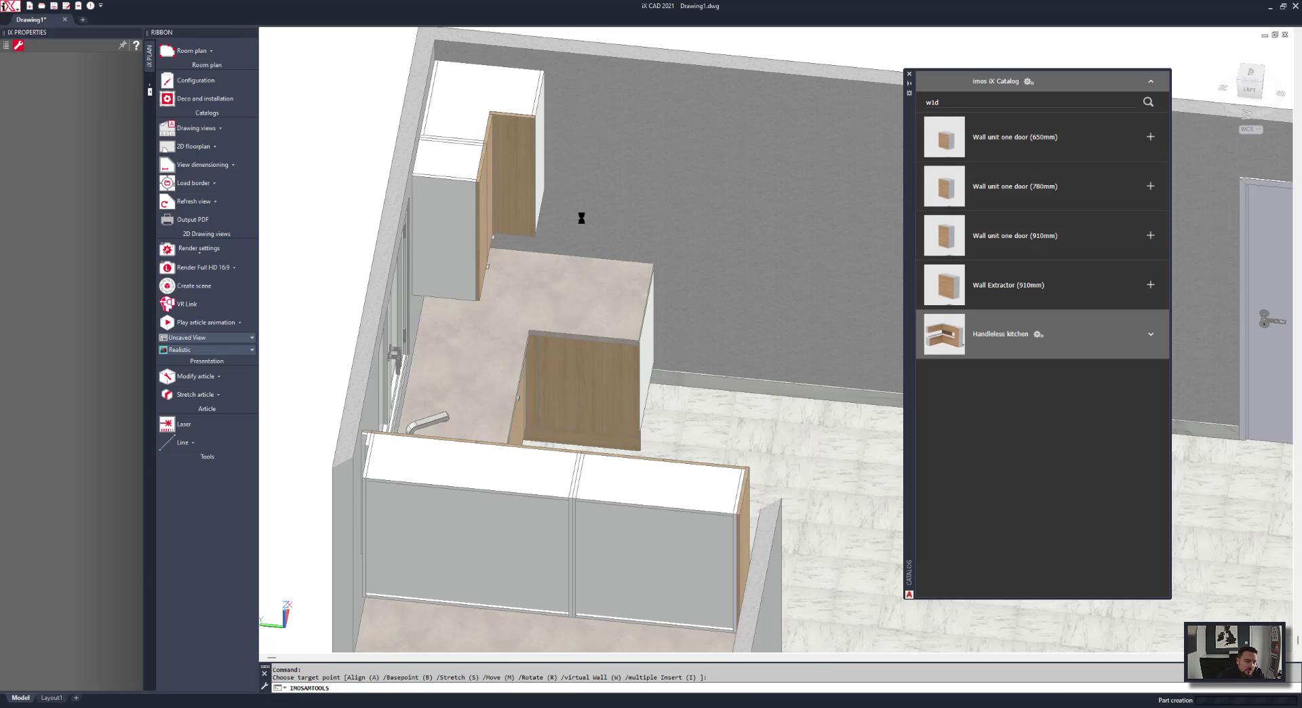
Copy the vertical side panel of the two-door wall units onto the window-side end of the 300 mm wall unit.
shift+middle_drag(641, 455, 499, 407)
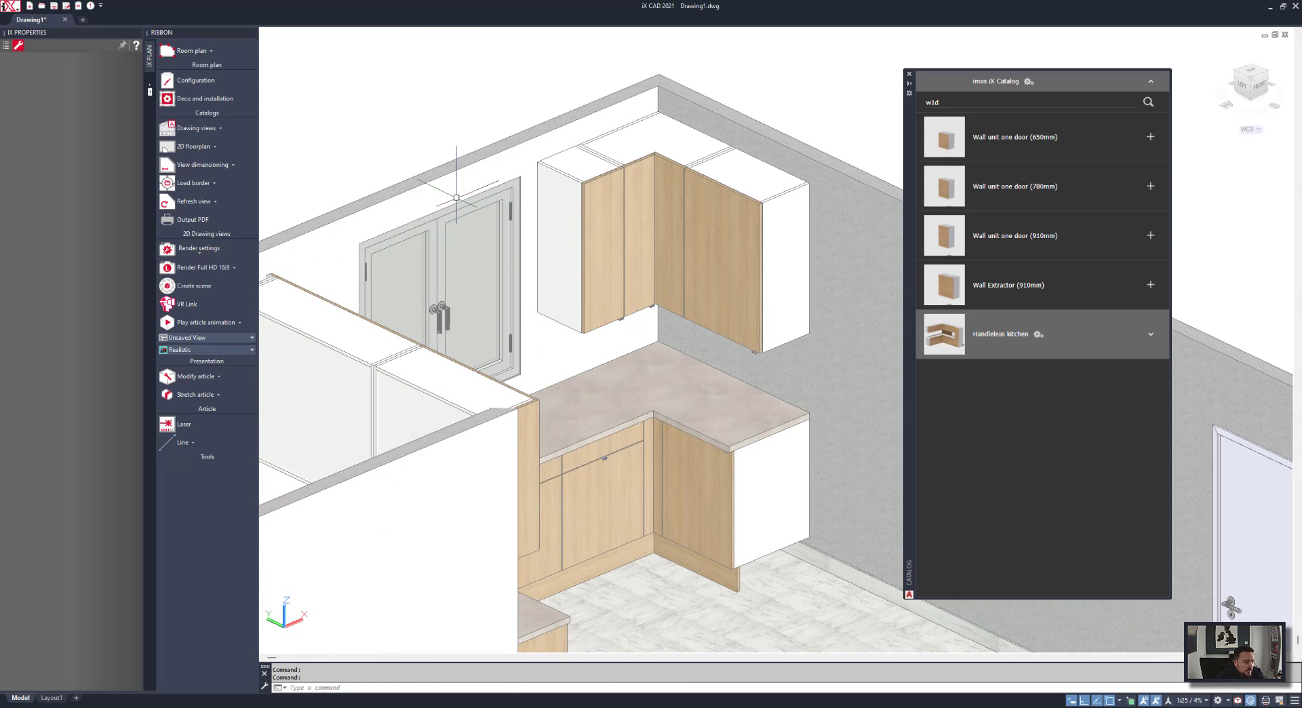
right_click(414, 124)
click(447, 181)
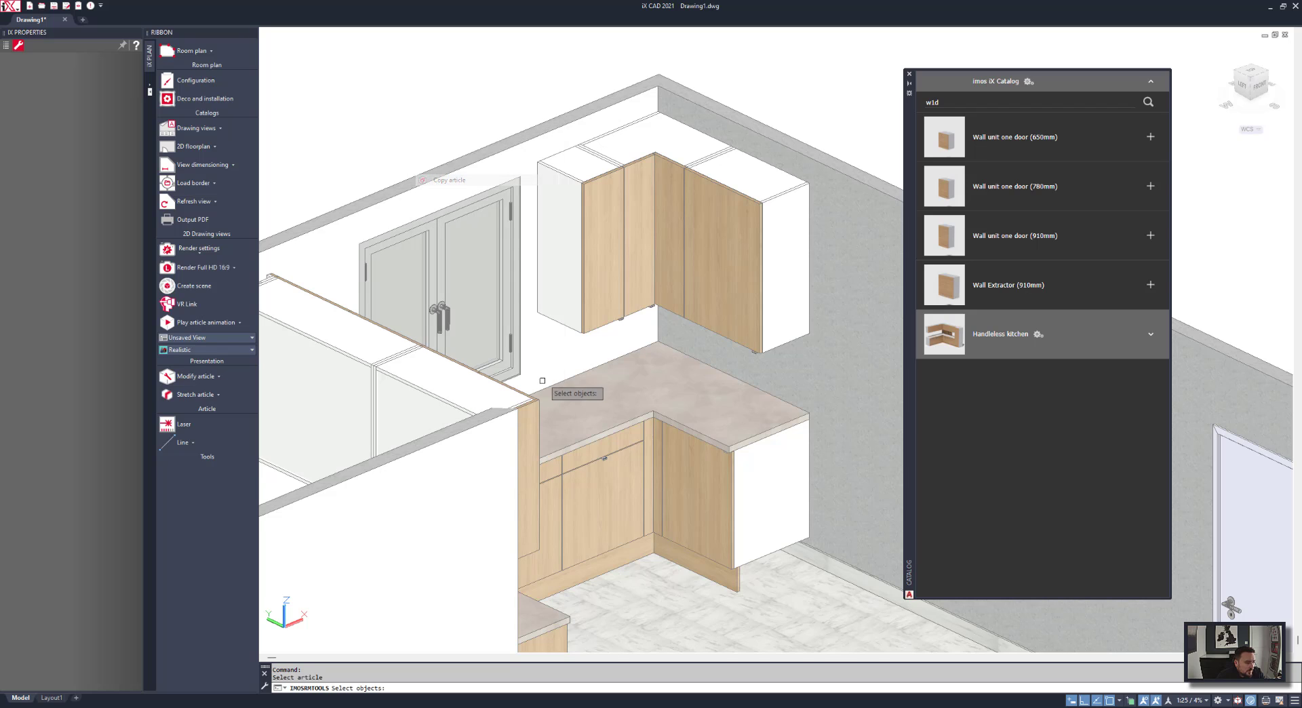
click(533, 421)
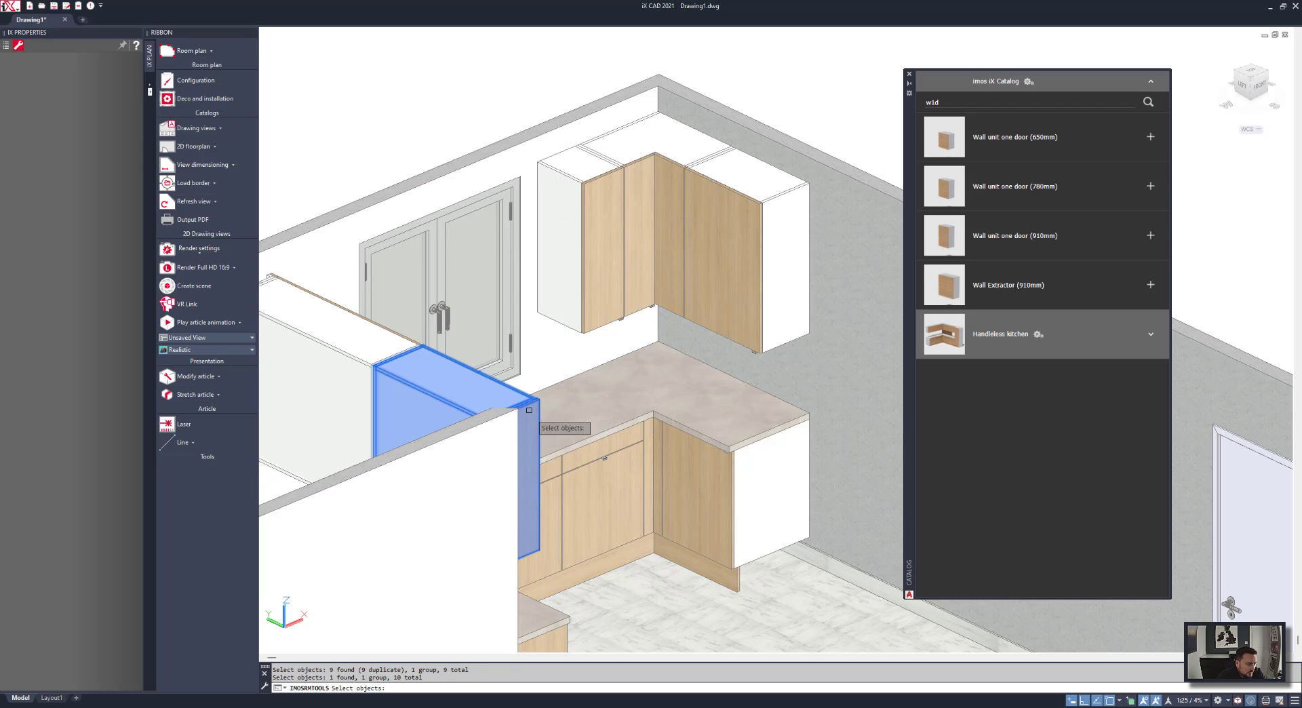
shift+click(537, 427)
key(Return)
click(557, 231)
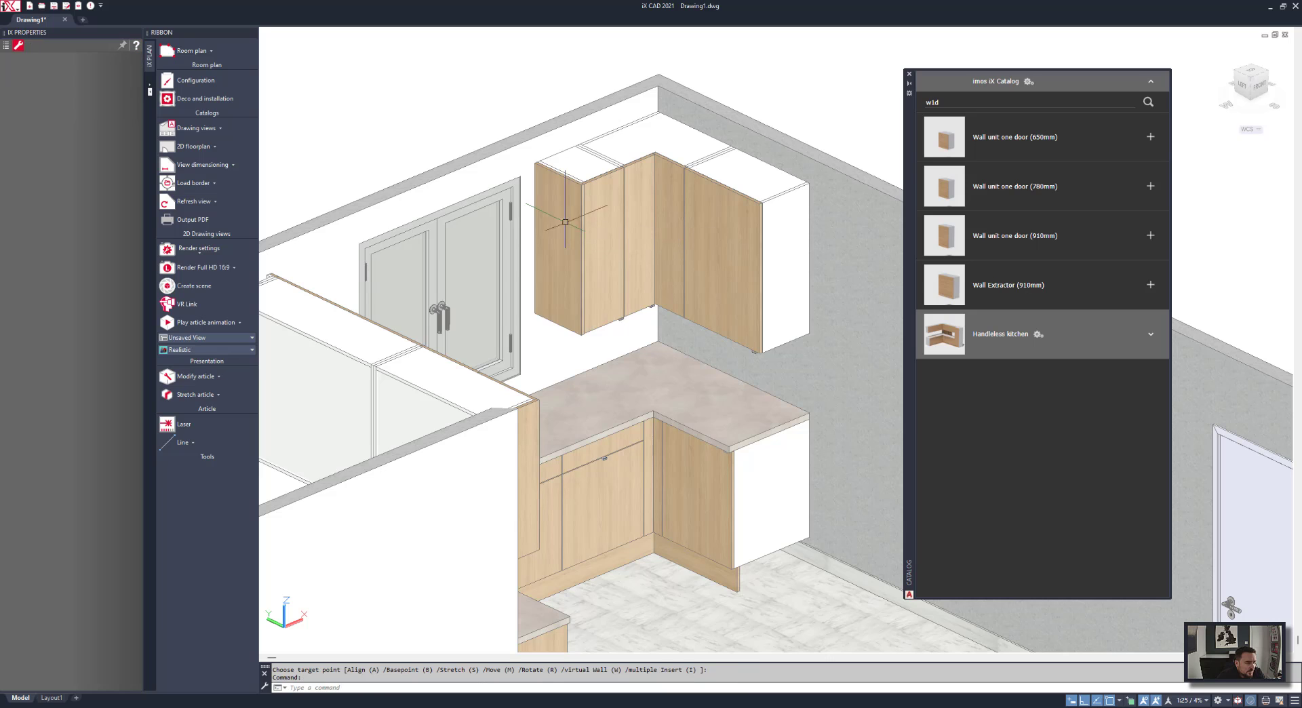
Copy the vertical panel from the 300 mm wall unit onto the free end of the 600 mm one-door wall unit.
right_click(503, 118)
click(536, 175)
click(557, 204)
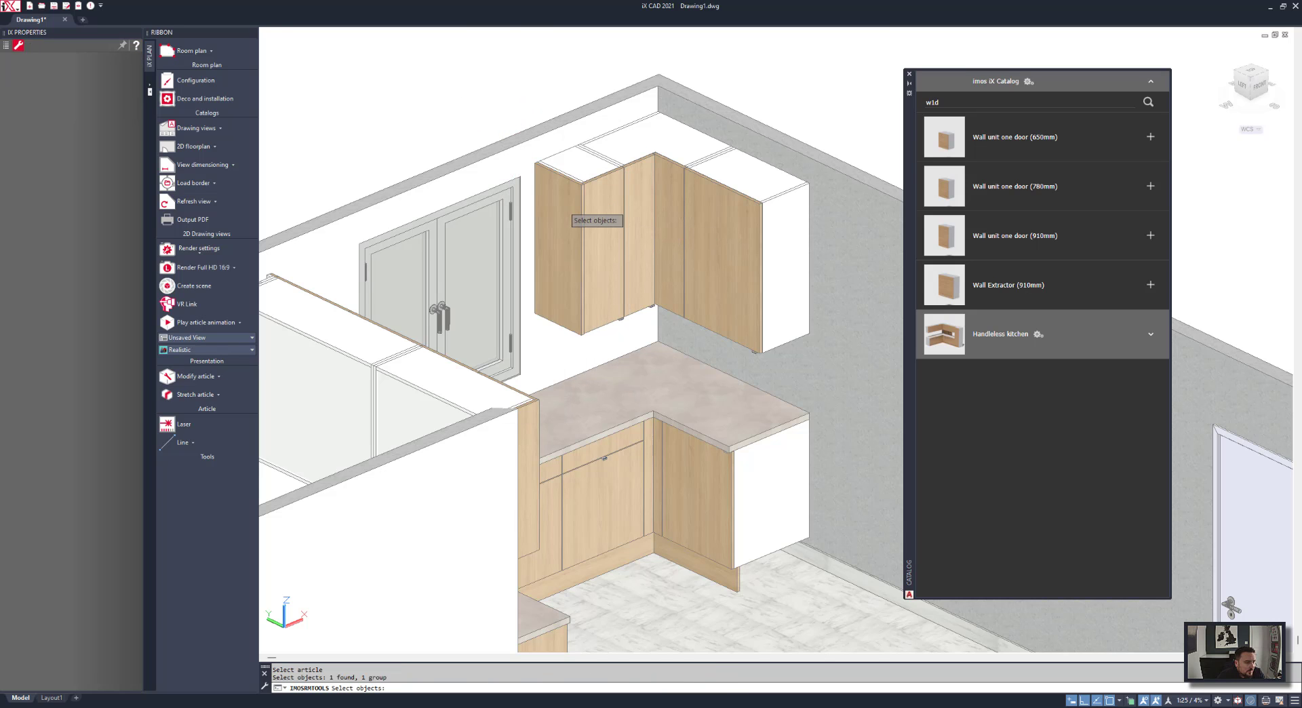
key(Return)
click(804, 228)
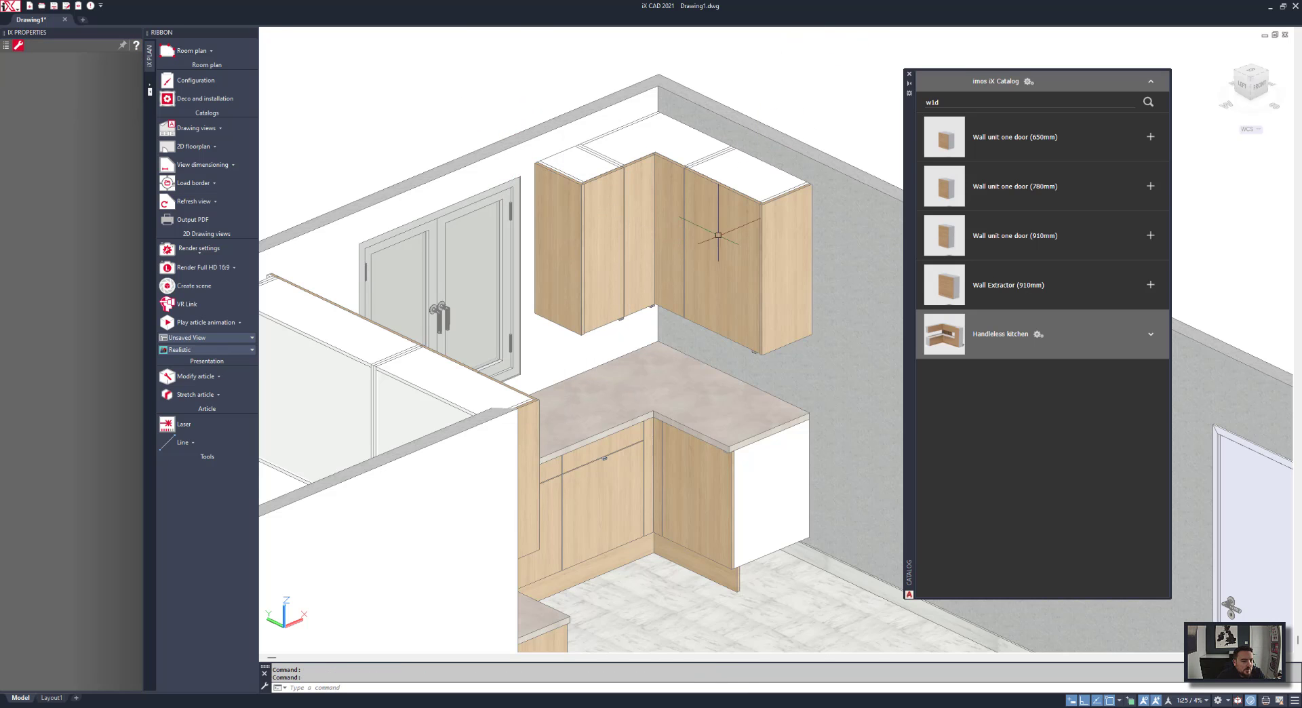
Find the Base unit two drawers with cookers (715mm) in the catalog and set its width to 900 mm.
shift+middle_drag(718, 235, 793, 307)
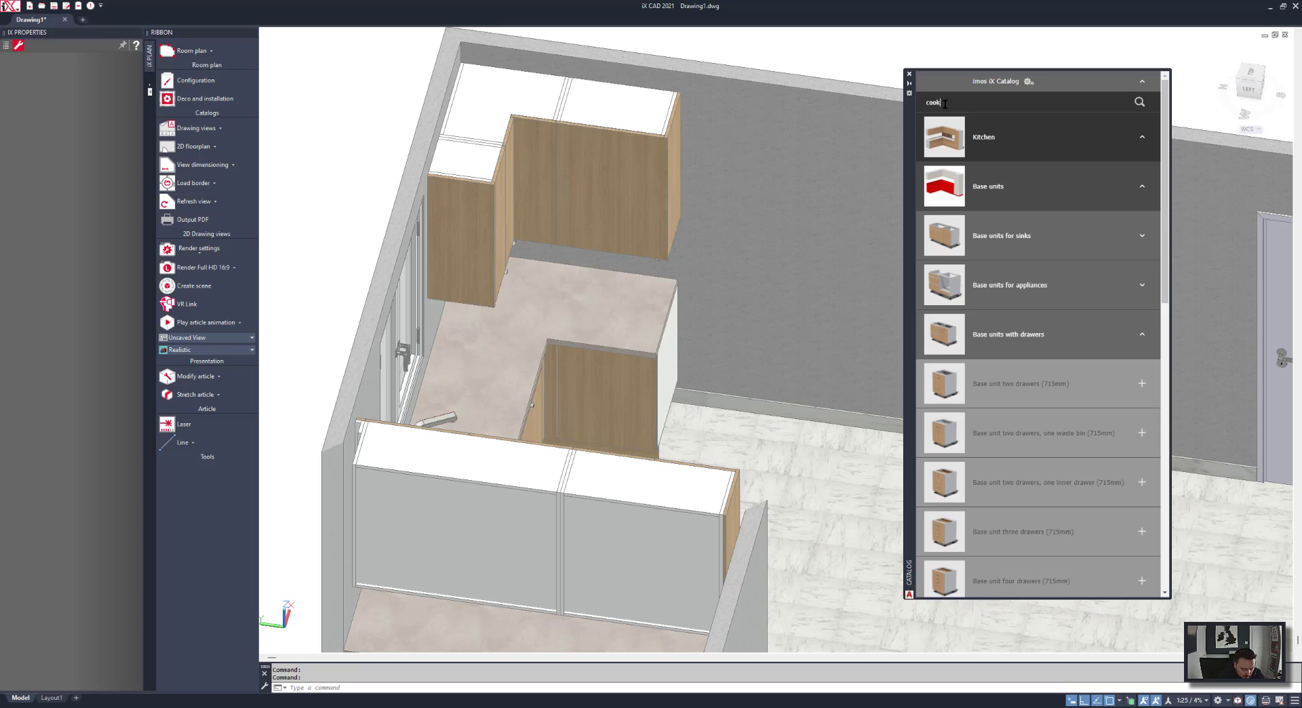
key(Return)
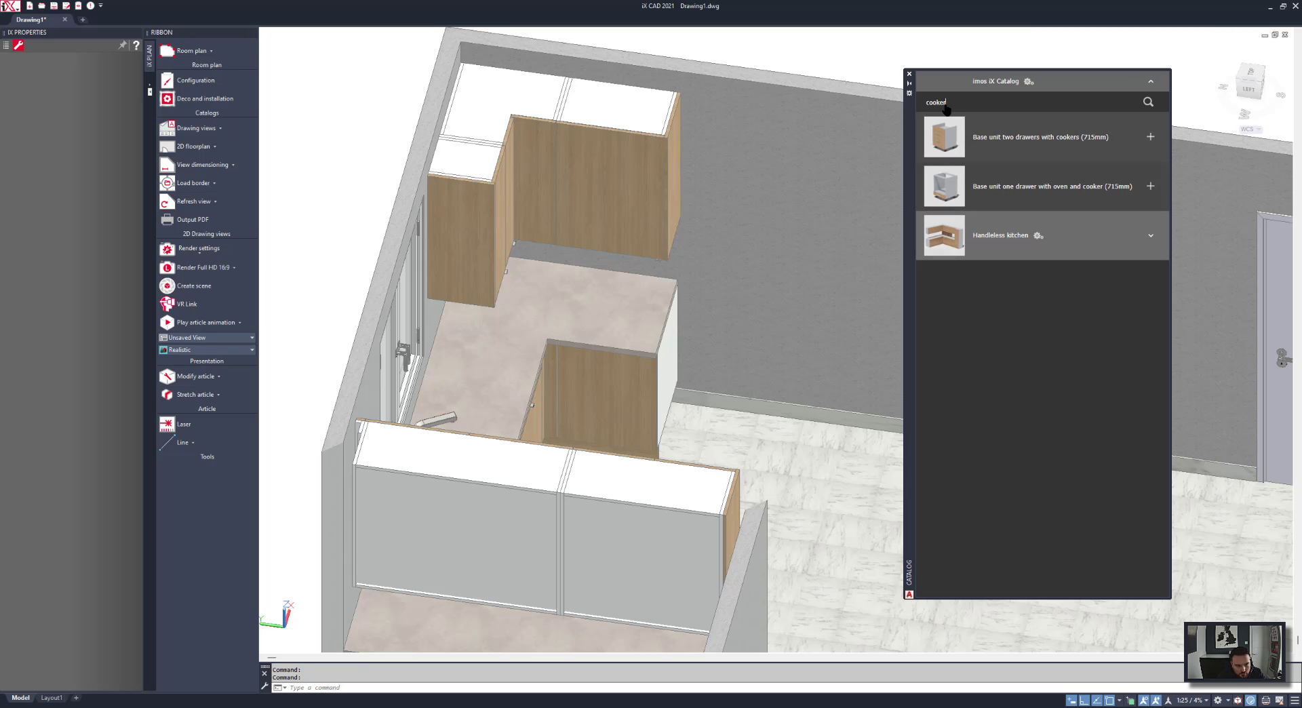
click(1056, 139)
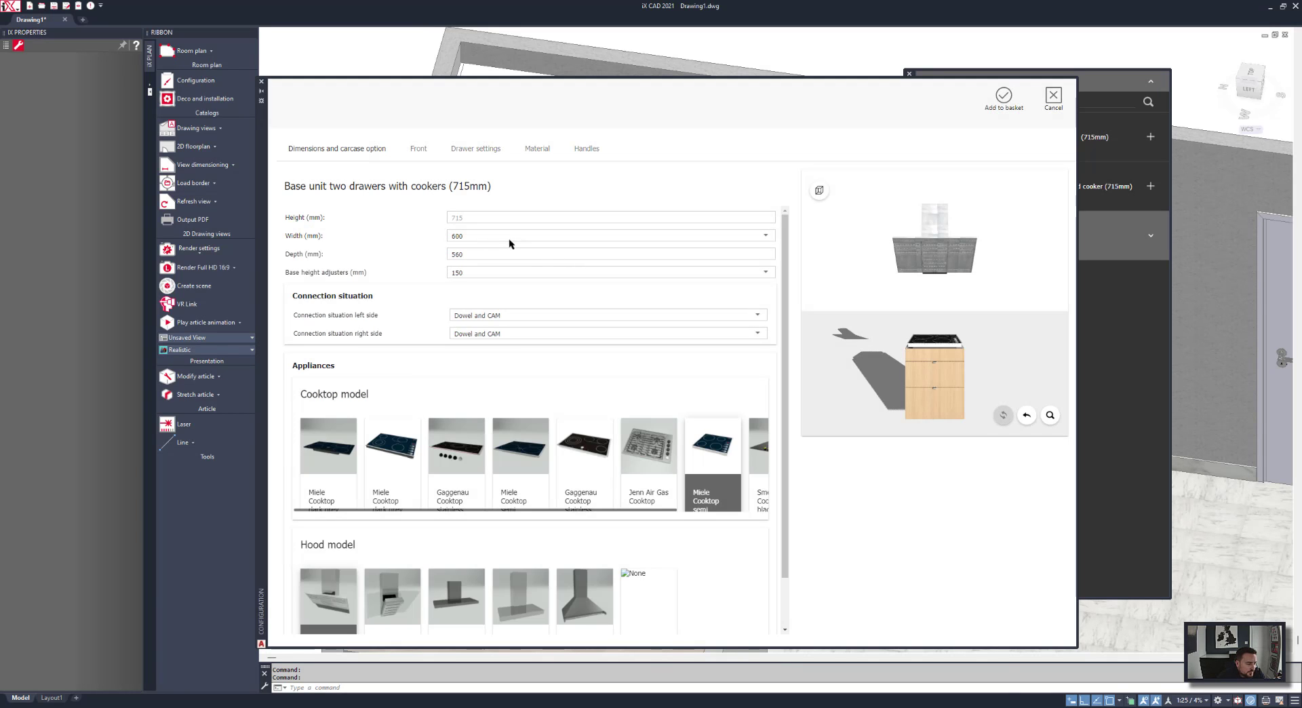
click(483, 238)
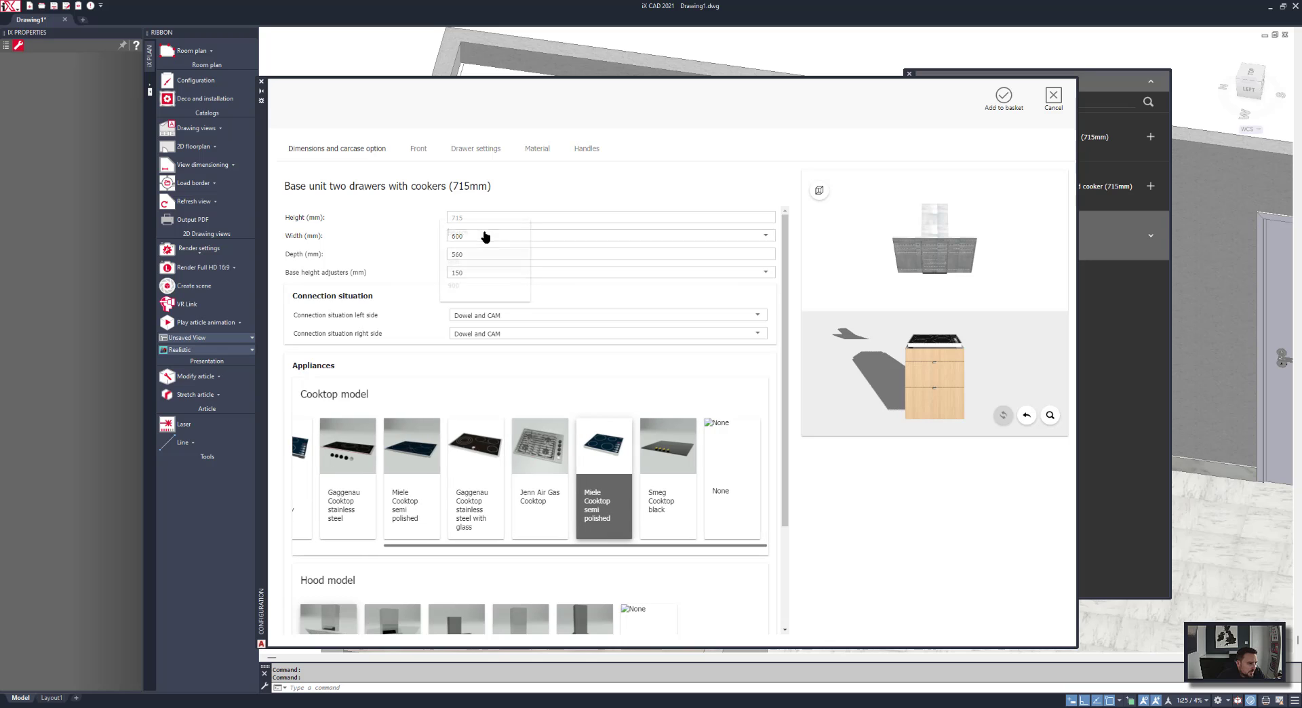
click(463, 283)
Choose the Jenn Air Gas Cooktop and semi-polished Miele hood, insert the cooker unit beside the corner base unit and update the C-construction.
click(560, 444)
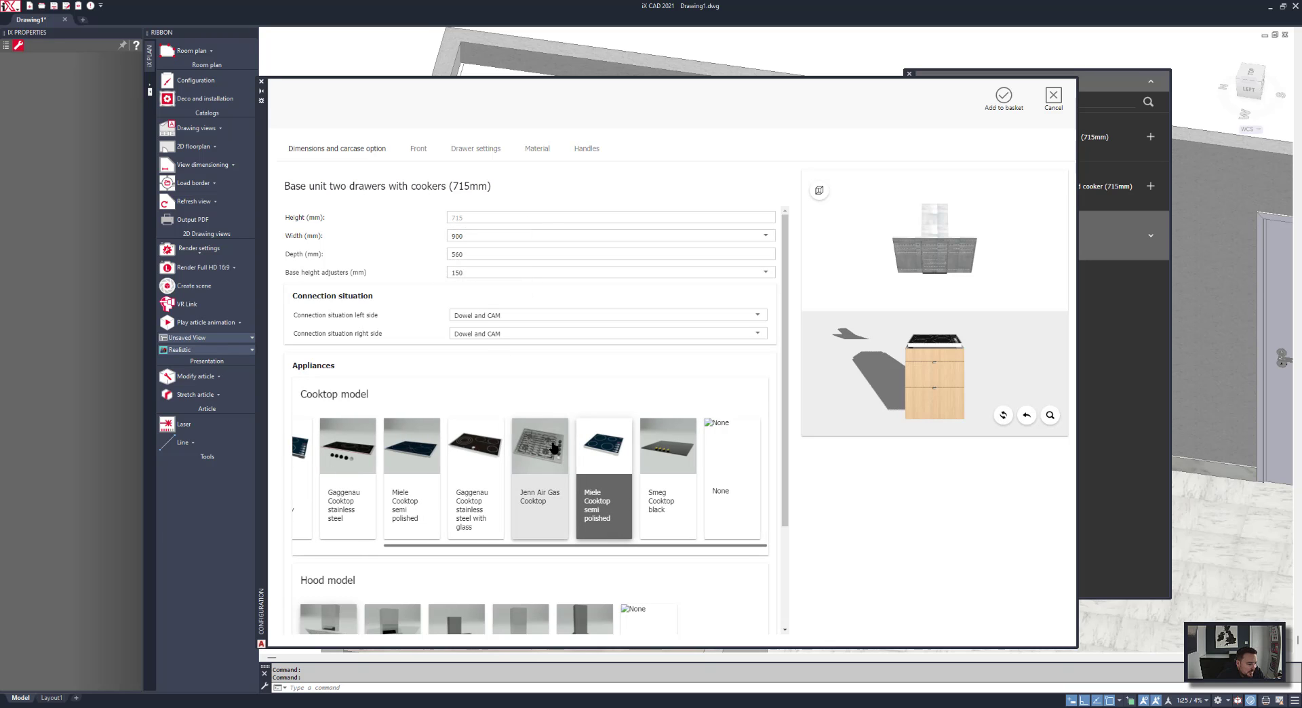
drag(785, 304, 788, 415)
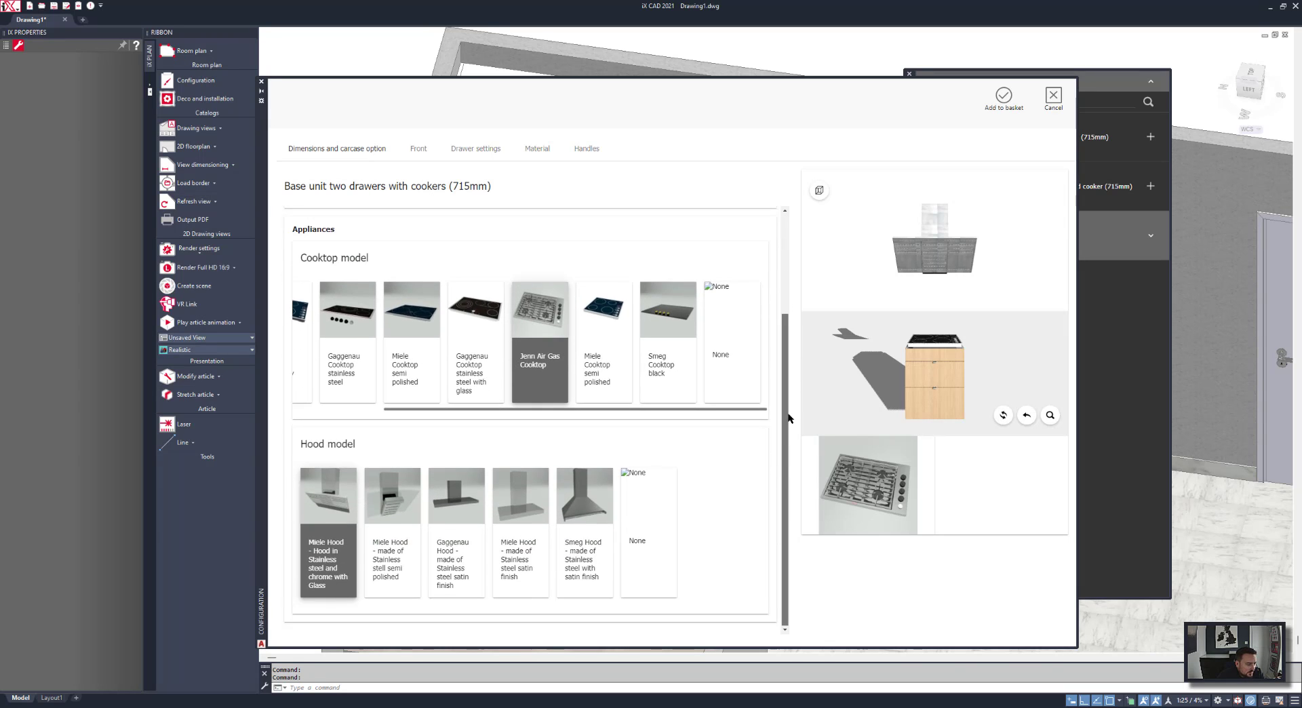
click(384, 511)
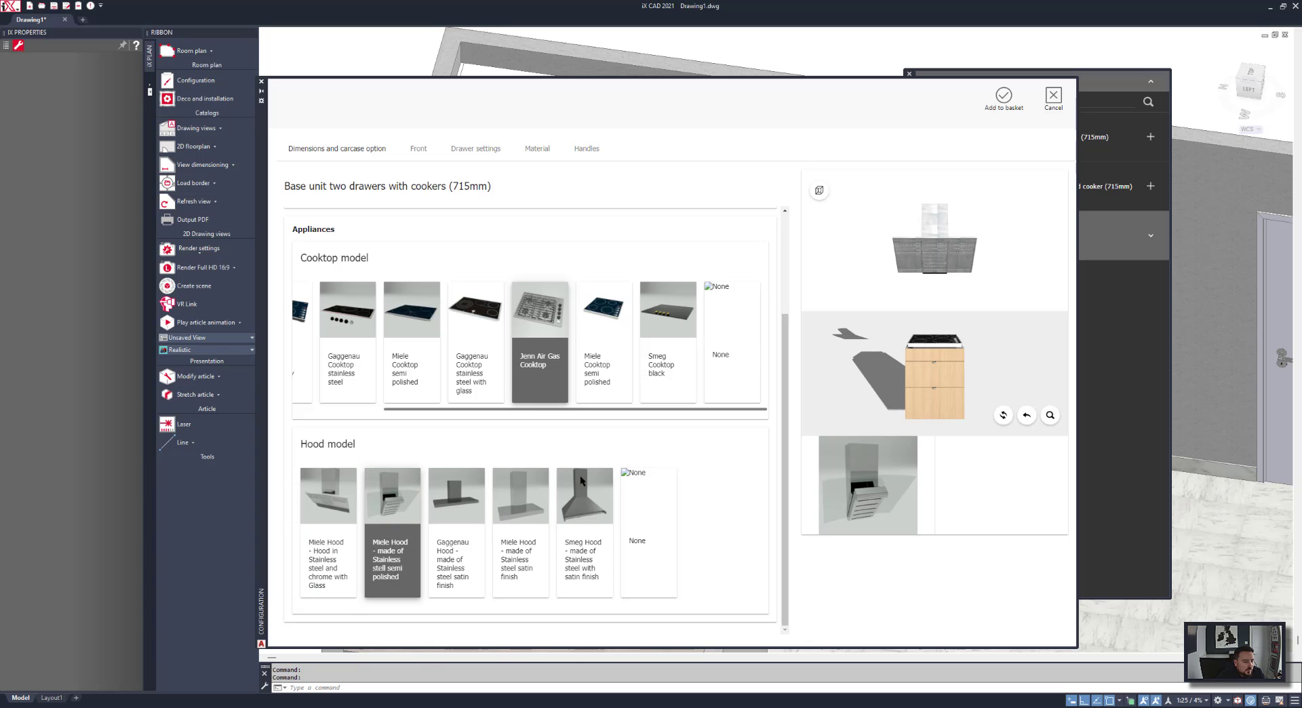
click(1002, 415)
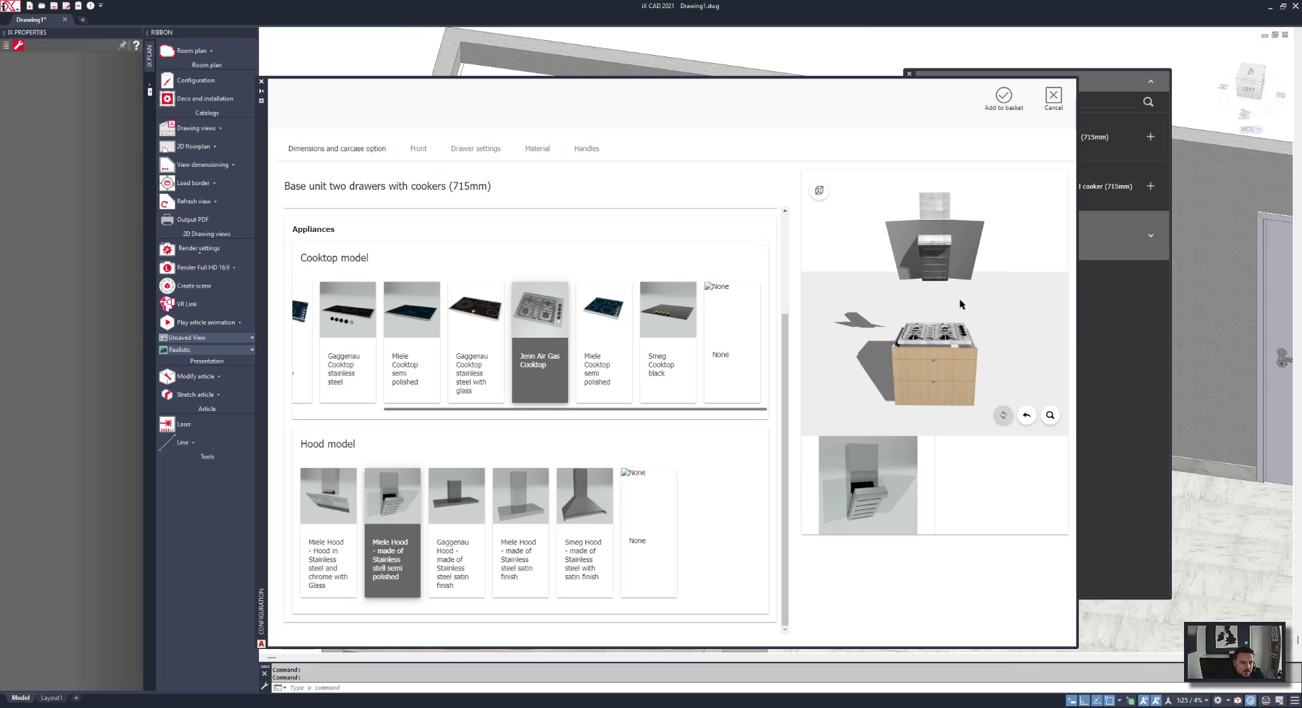
click(1004, 98)
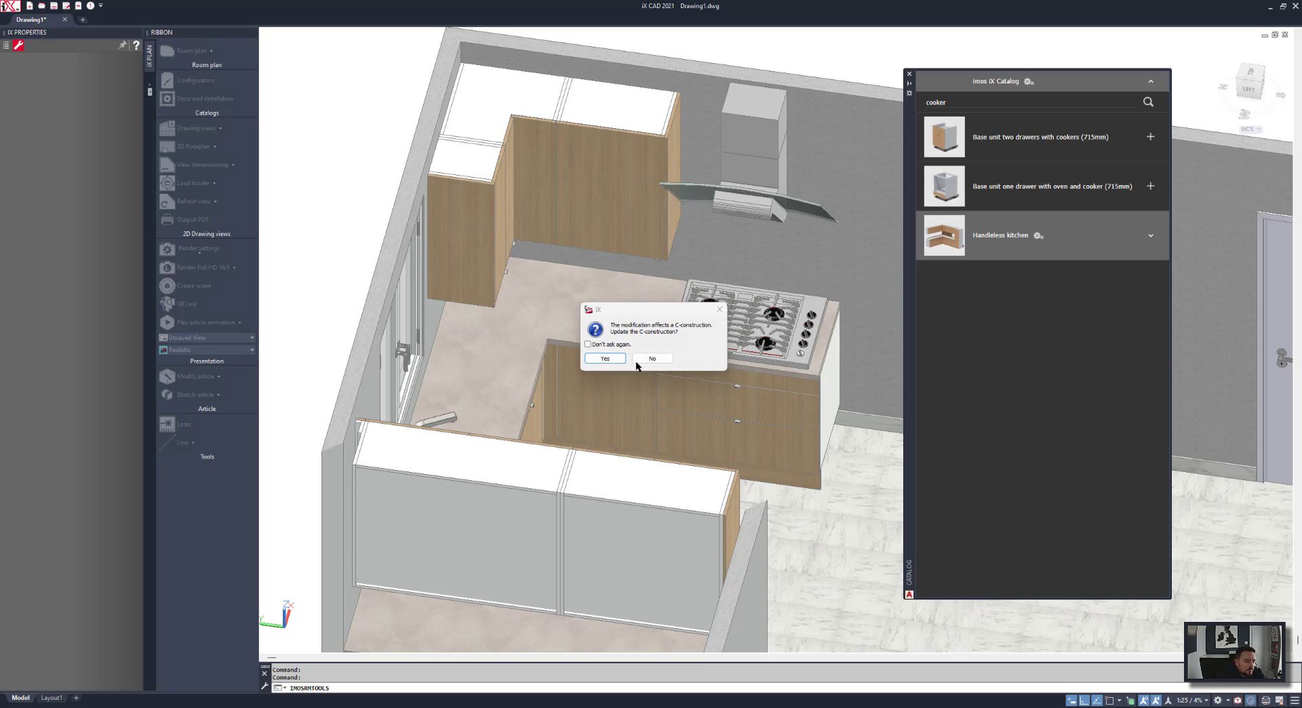
click(608, 359)
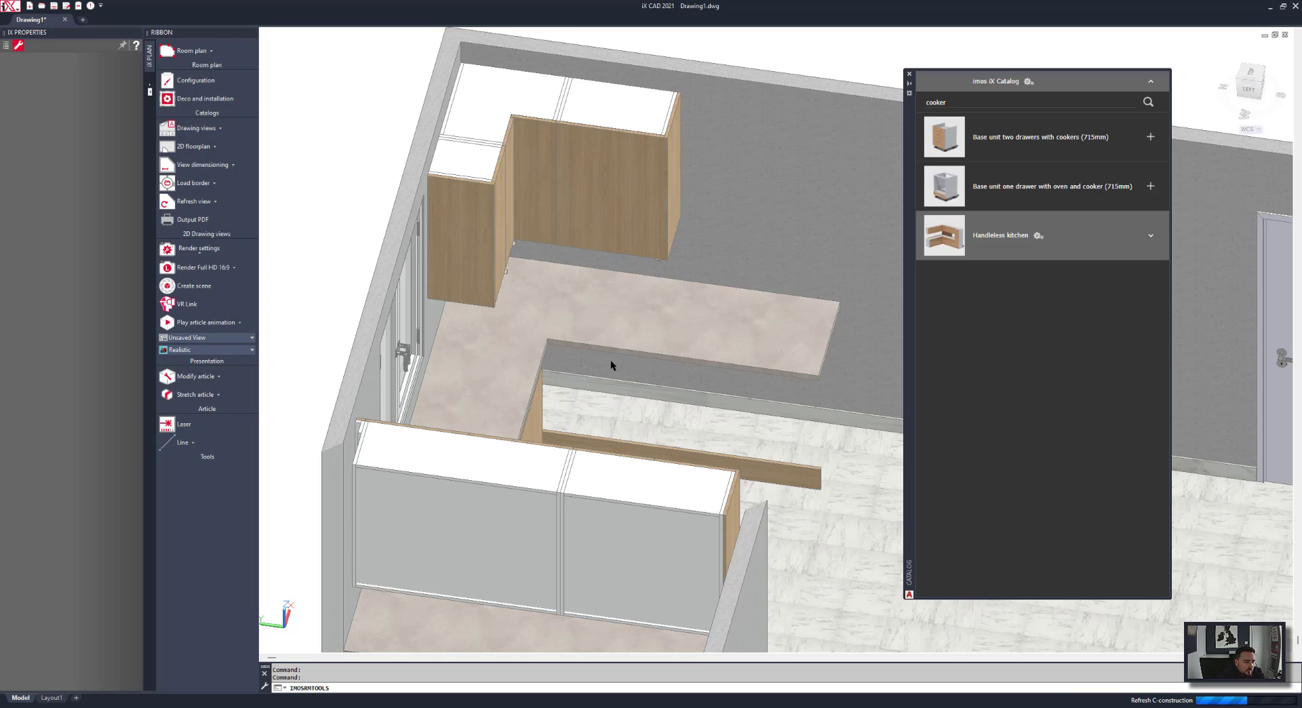
Narrow the one-door wall unit nearest the hood by stretching its hood side with a negative difference in size.
scroll(692, 181, up, 2)
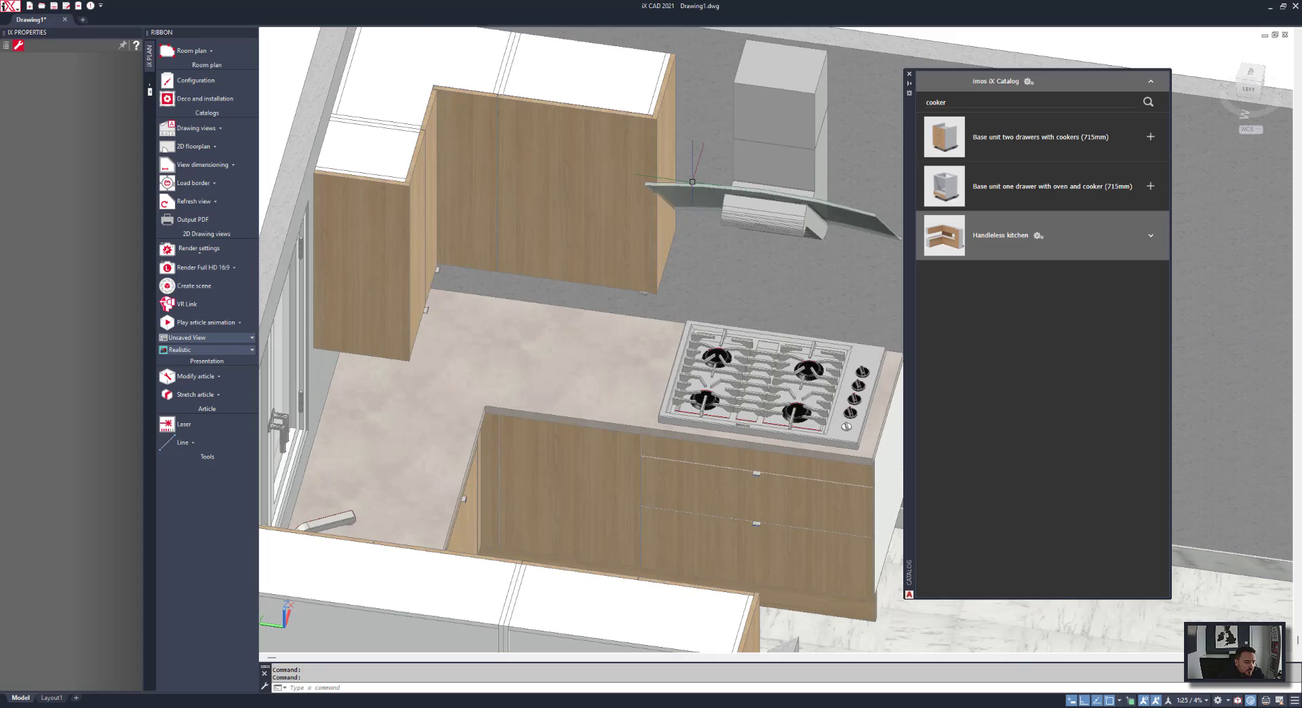
scroll(692, 182, up, 3)
shift+middle_drag(692, 182, 662, 243)
scroll(638, 206, down, 4)
middle_drag(660, 154, 691, 279)
right_click(678, 96)
click(706, 175)
click(612, 257)
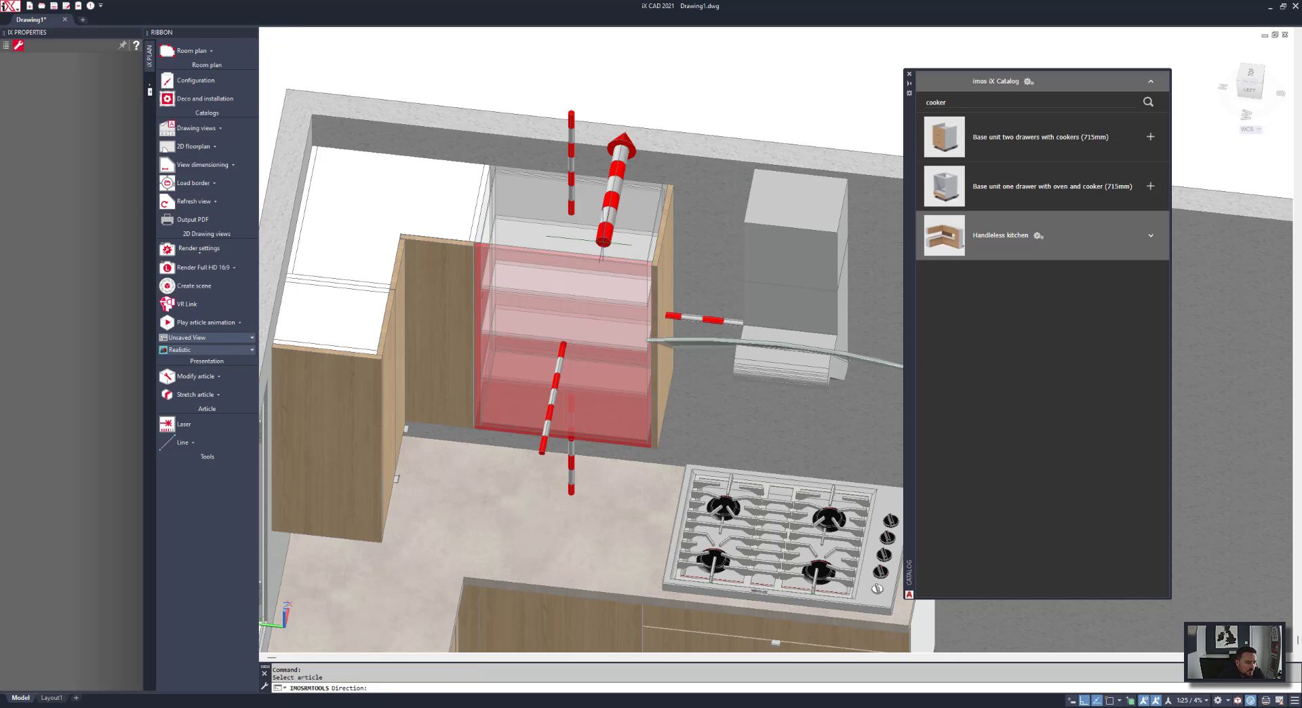
click(715, 319)
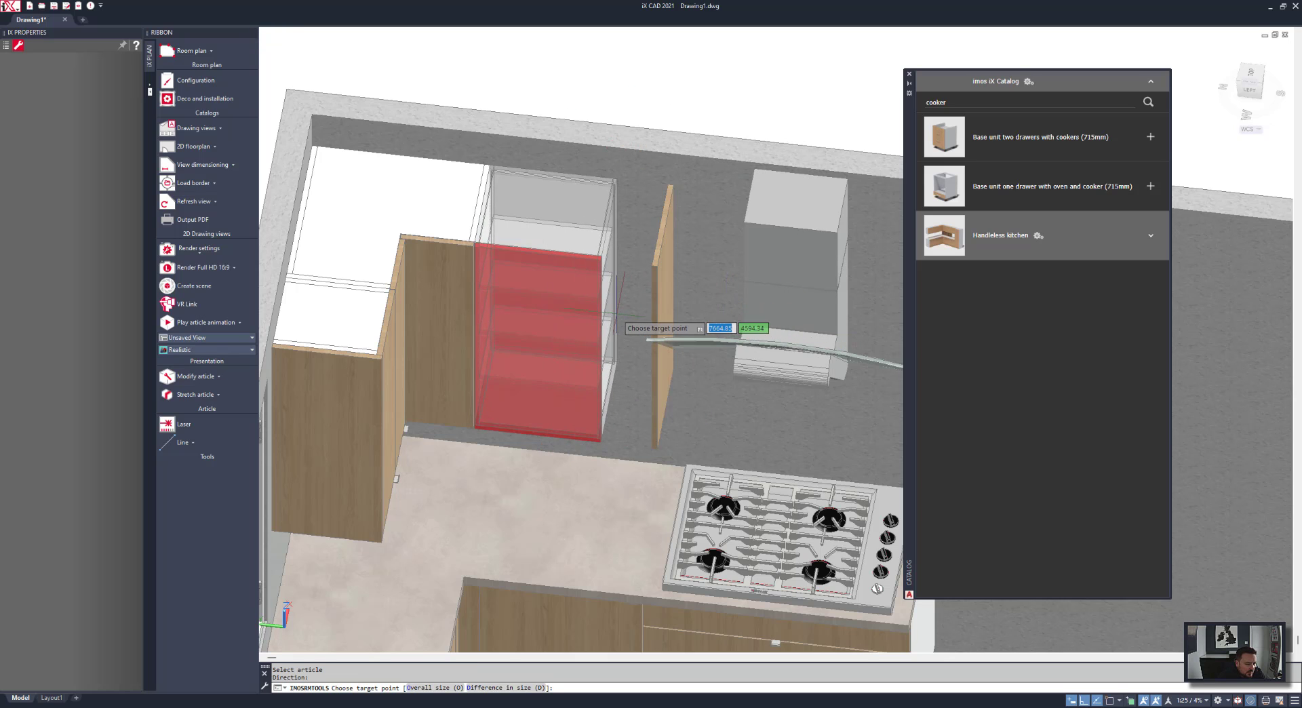
text(d)
key(Return)
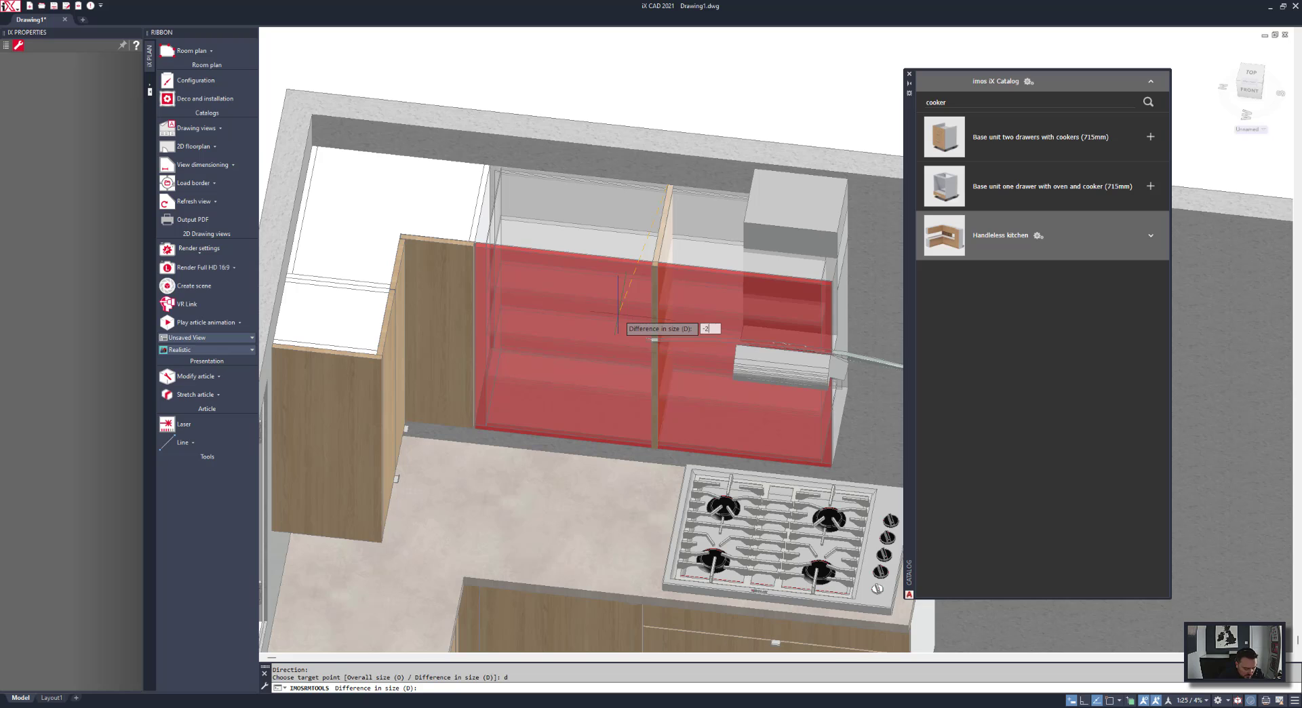
key(Return)
key(Escape)
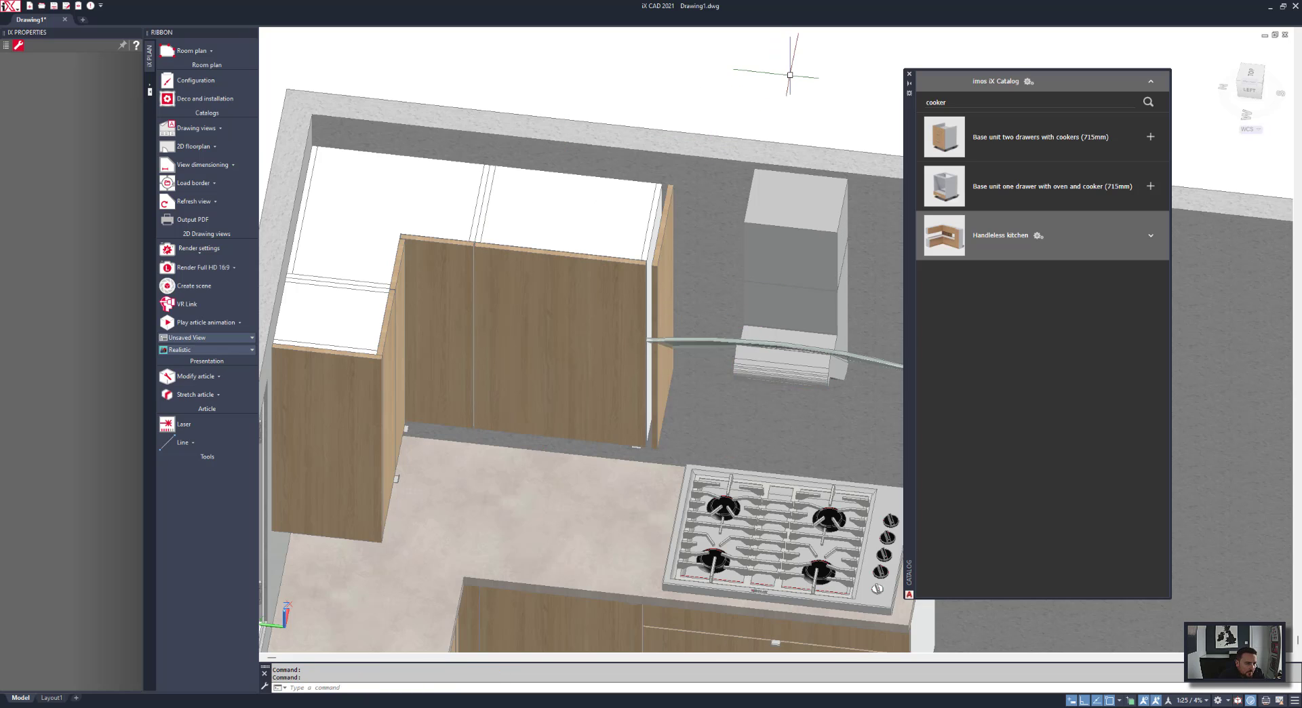
Move the detached vertical panel against the hood-side end of the narrowed wall unit.
right_click(736, 88)
click(746, 86)
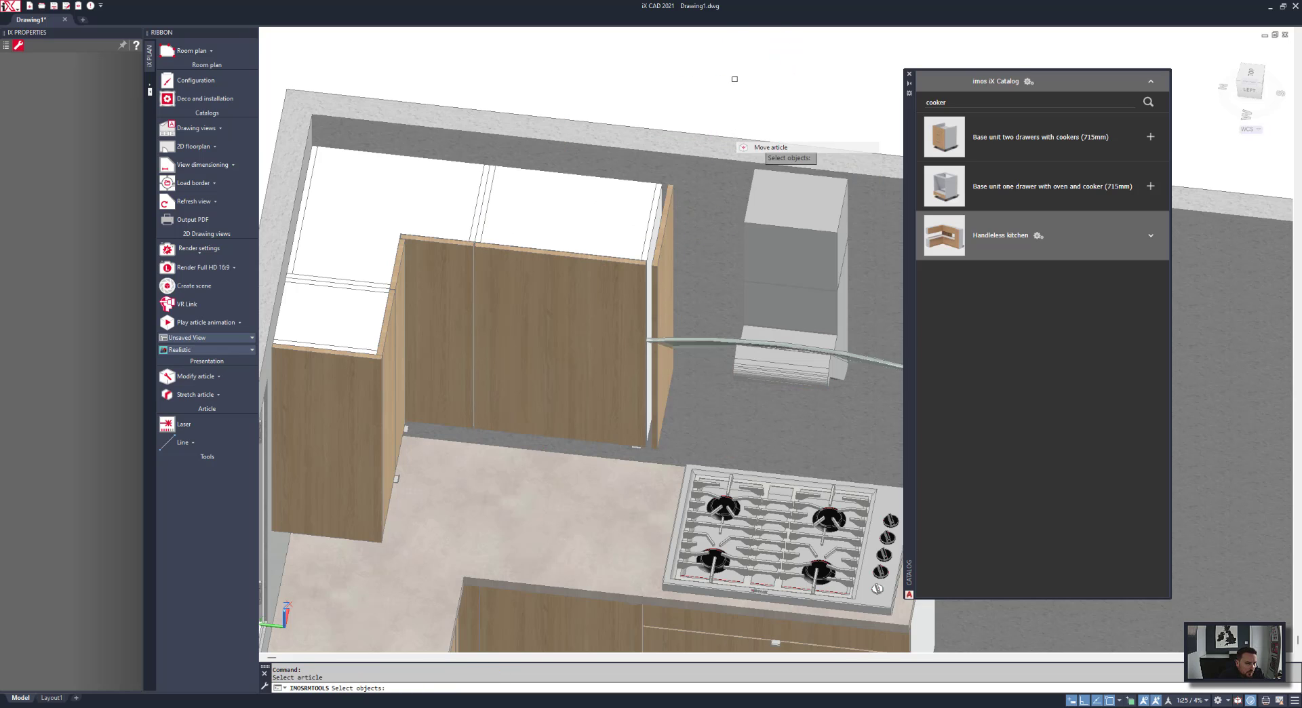
click(658, 236)
right_click(658, 236)
click(656, 237)
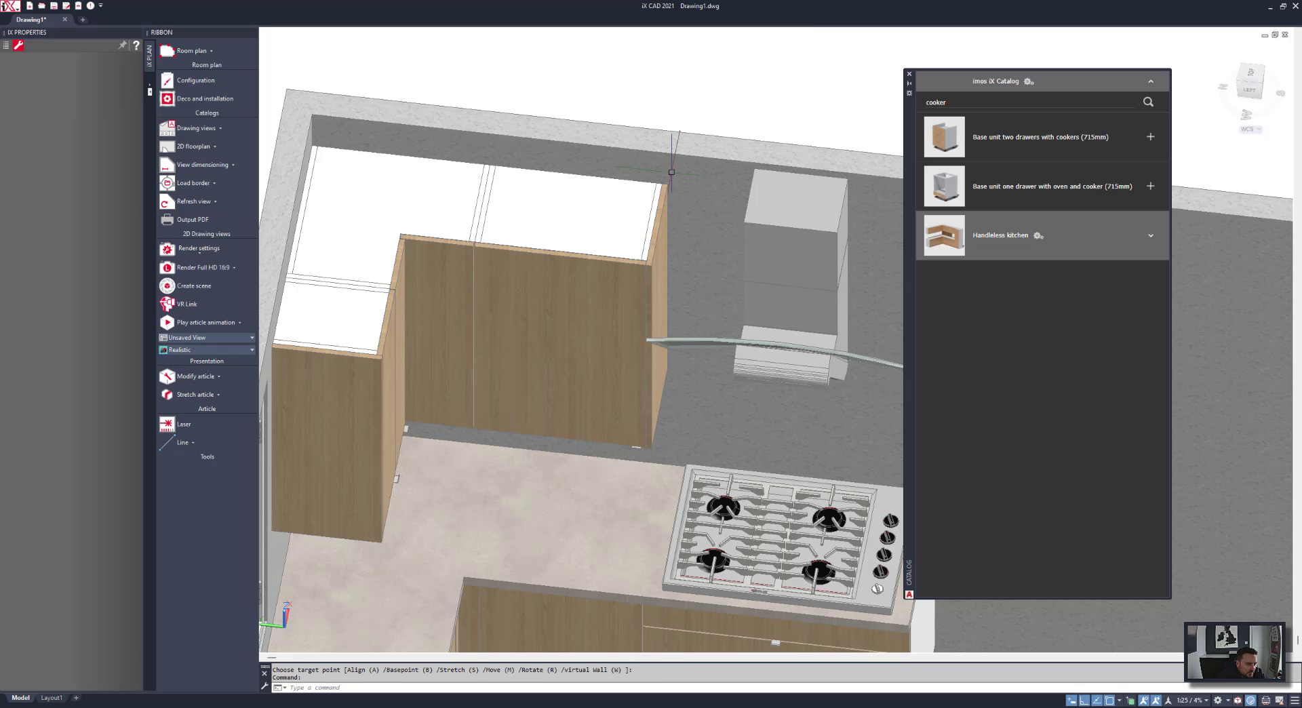
right_click(686, 92)
click(607, 86)
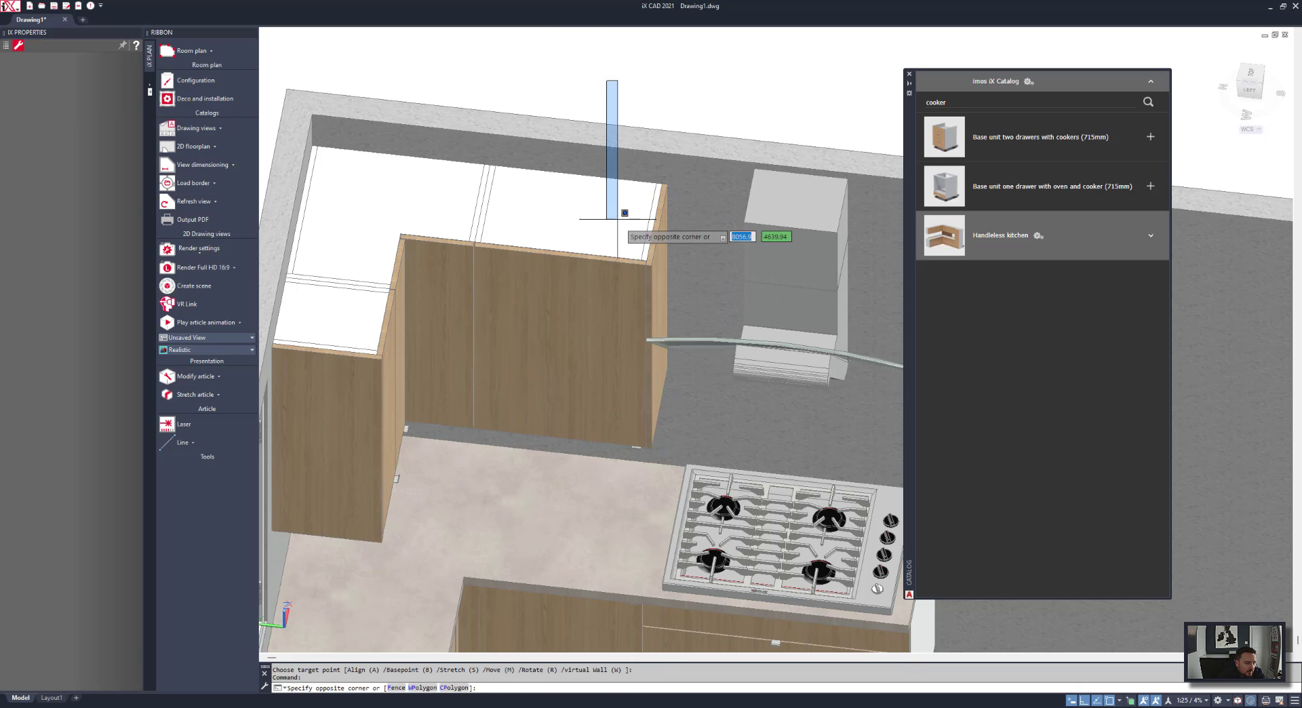
click(604, 80)
Search the catalog for b3d and place the Base unit three drawers (715mm) at the free end of the cooker unit.
shift+middle_drag(603, 101, 692, 194)
scroll(652, 336, up, 5)
scroll(651, 335, down, 8)
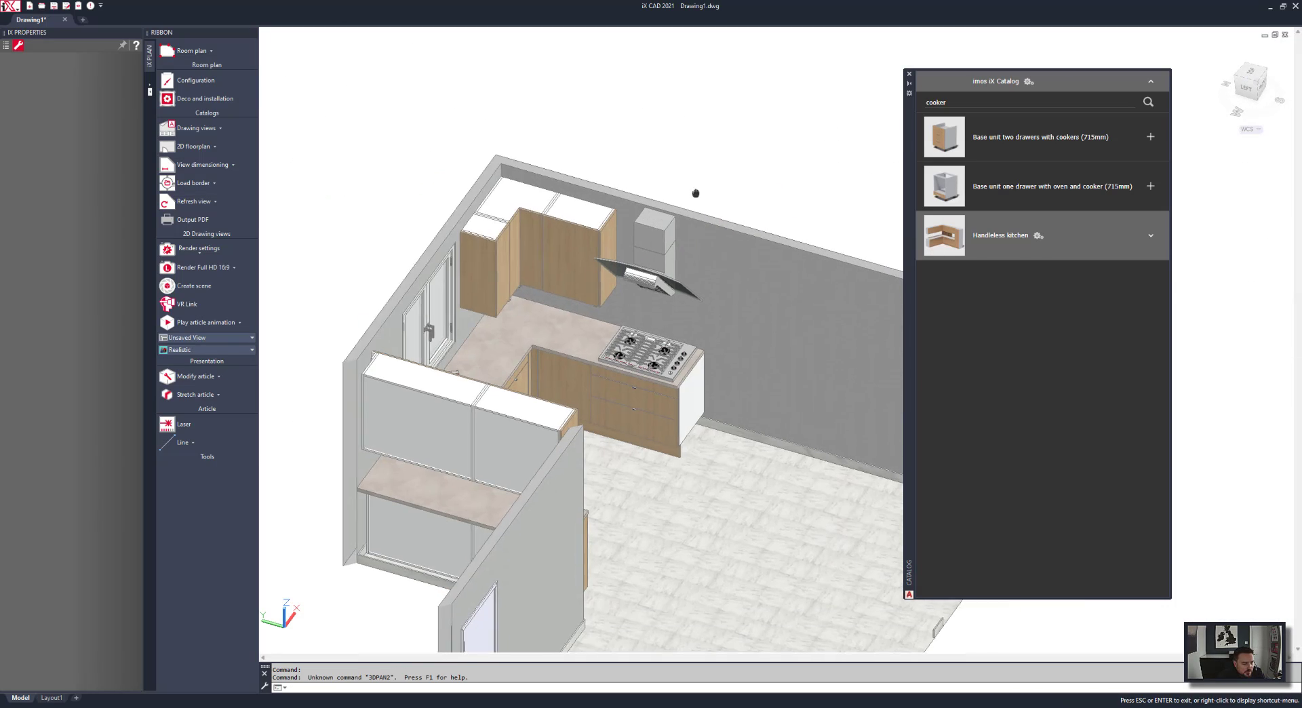
scroll(691, 374, up, 5)
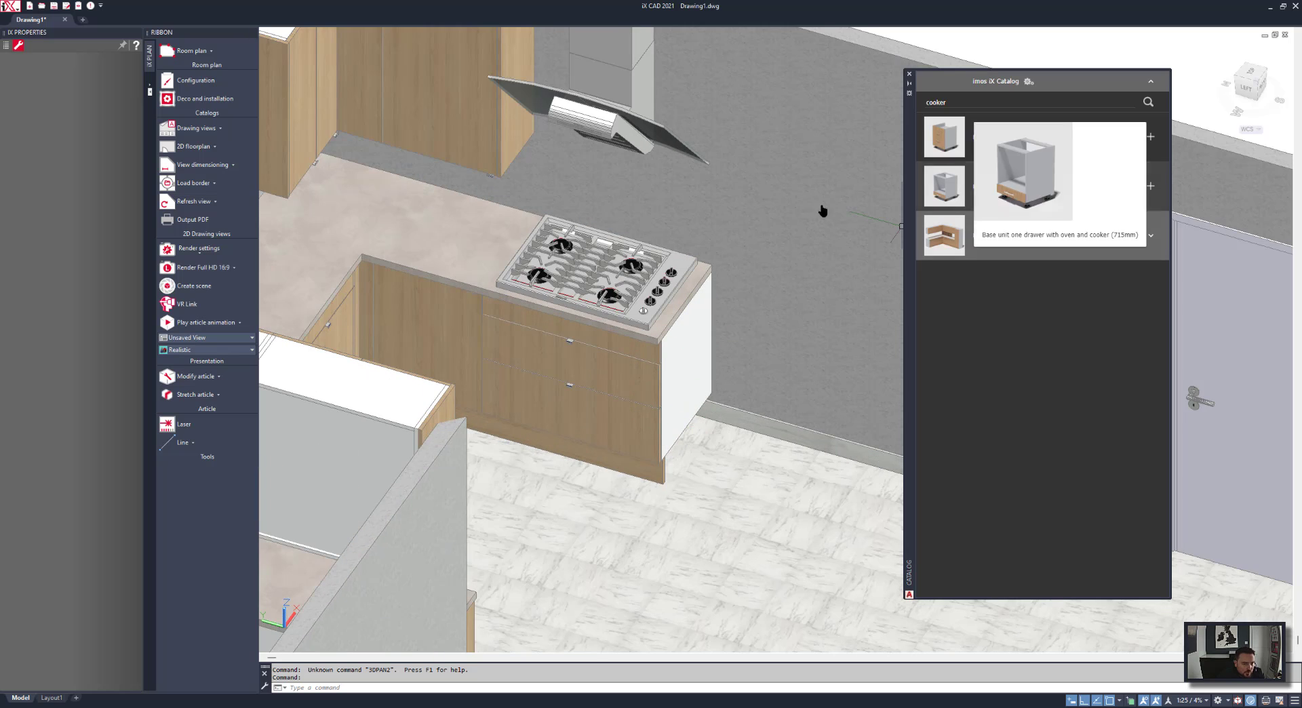
click(951, 102)
text(b3d)
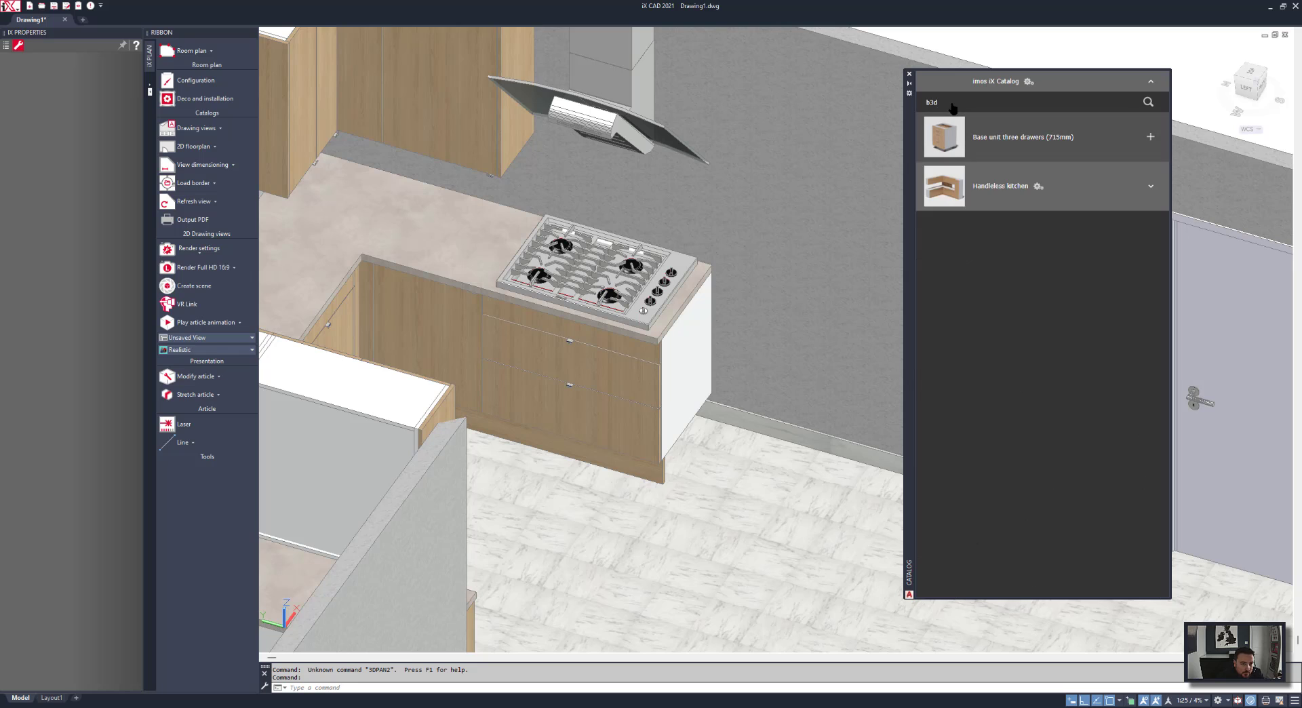
click(1149, 138)
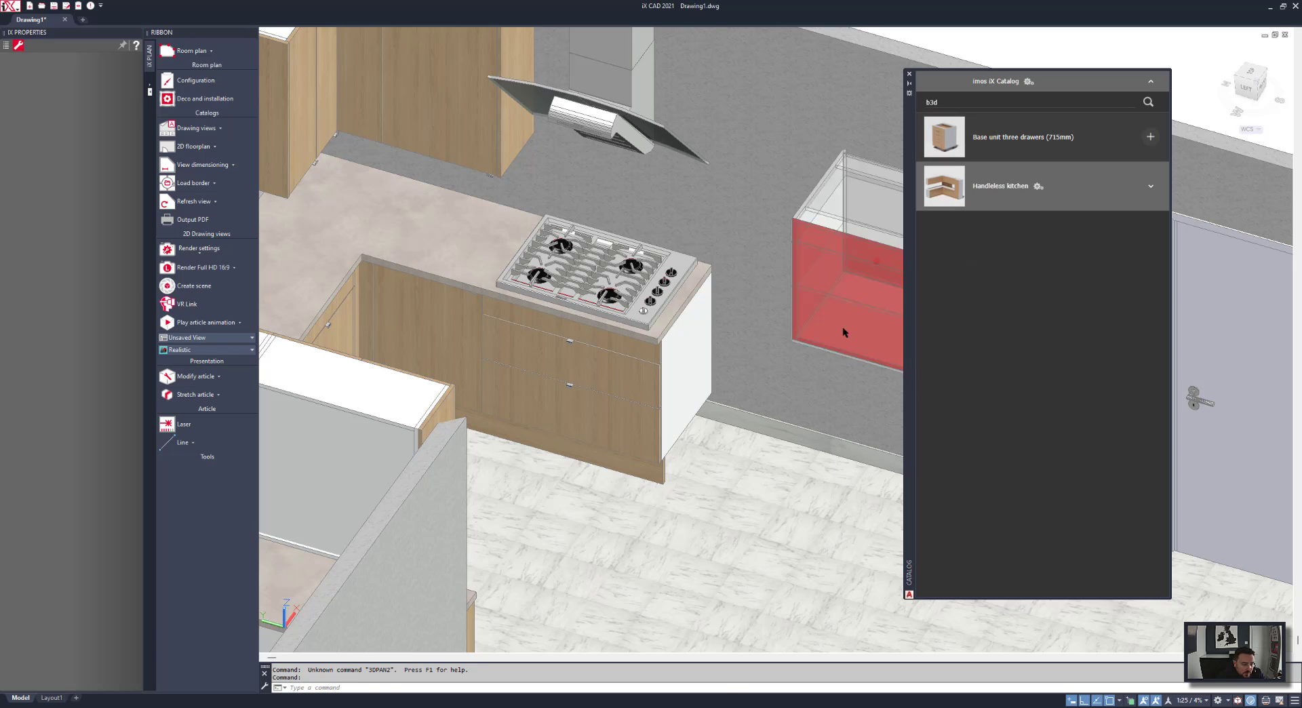
Stretch the three-drawer base unit to an overall width of 350 mm and complete its insertion.
text(s)
key(Return)
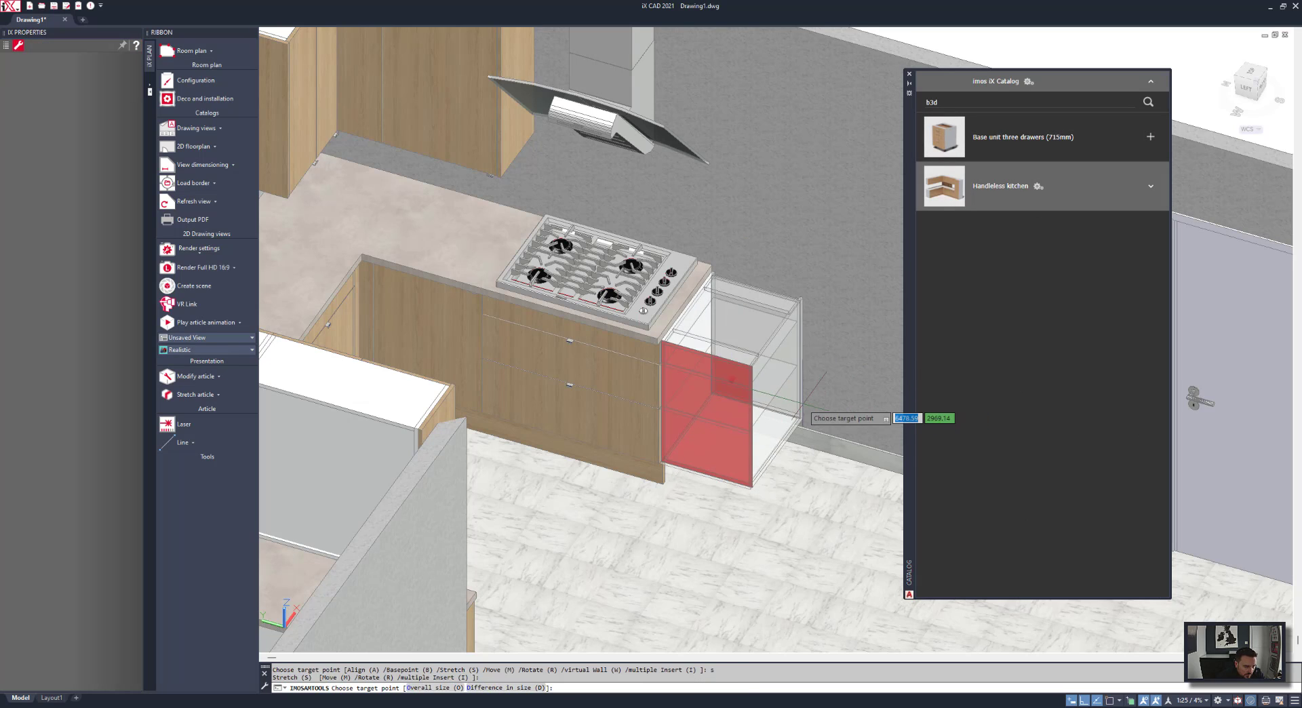
text(o)
key(Return)
text(35)
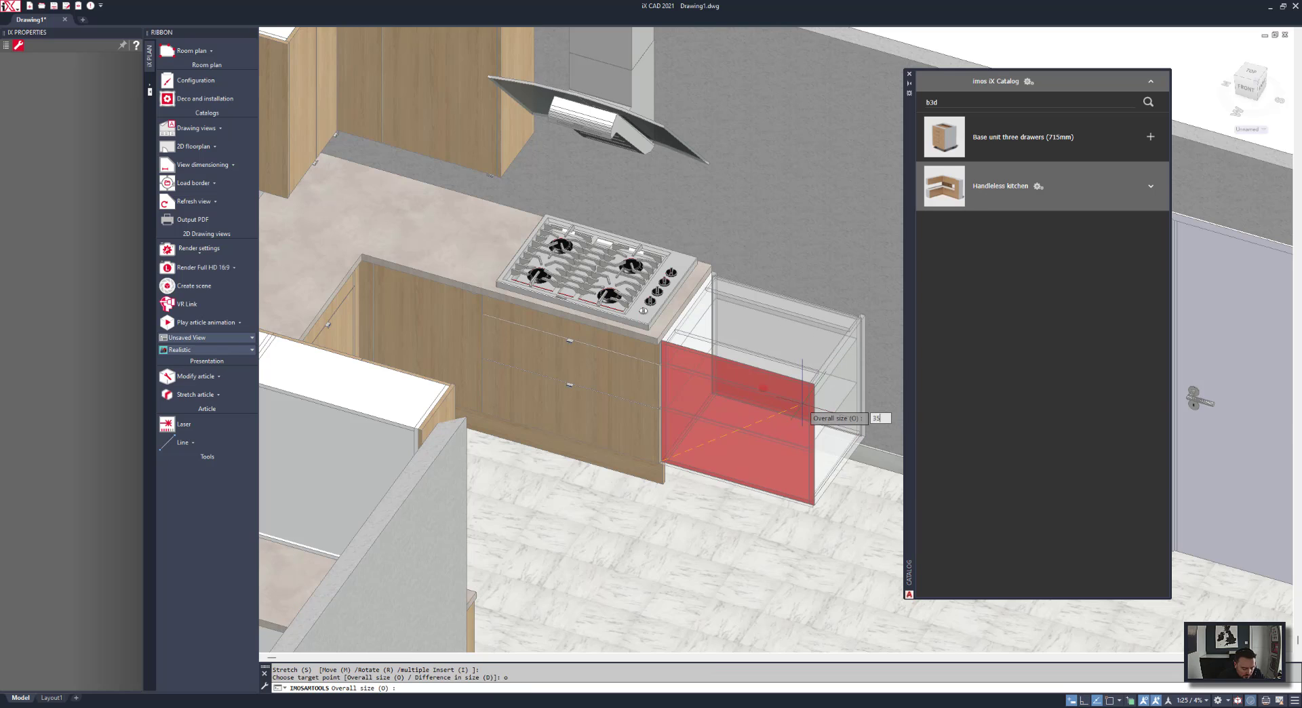
text(0)
key(Return)
right_click(980, 43)
click(994, 50)
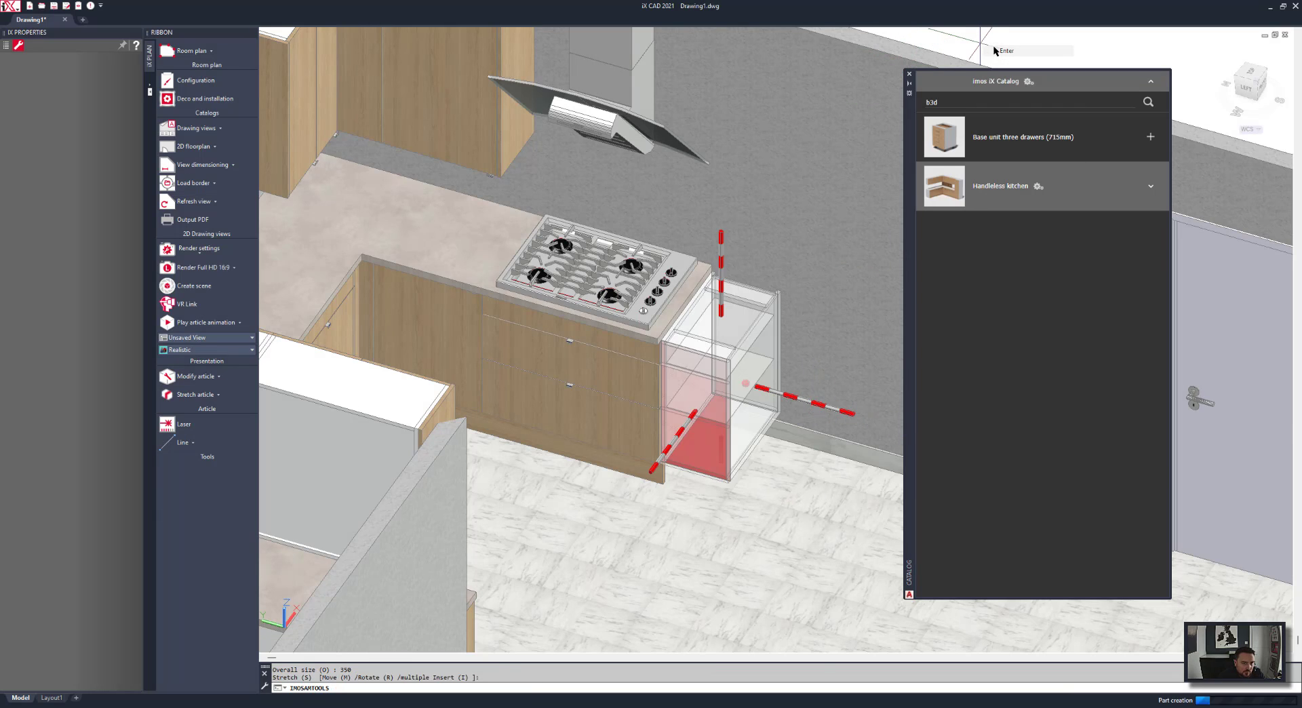
Search the catalog for vp_ and insert a Vertical panel for Tall cabinets (2145mm) at the open end of the three-drawer base unit.
middle_drag(781, 239, 777, 245)
scroll(706, 288, down, 2)
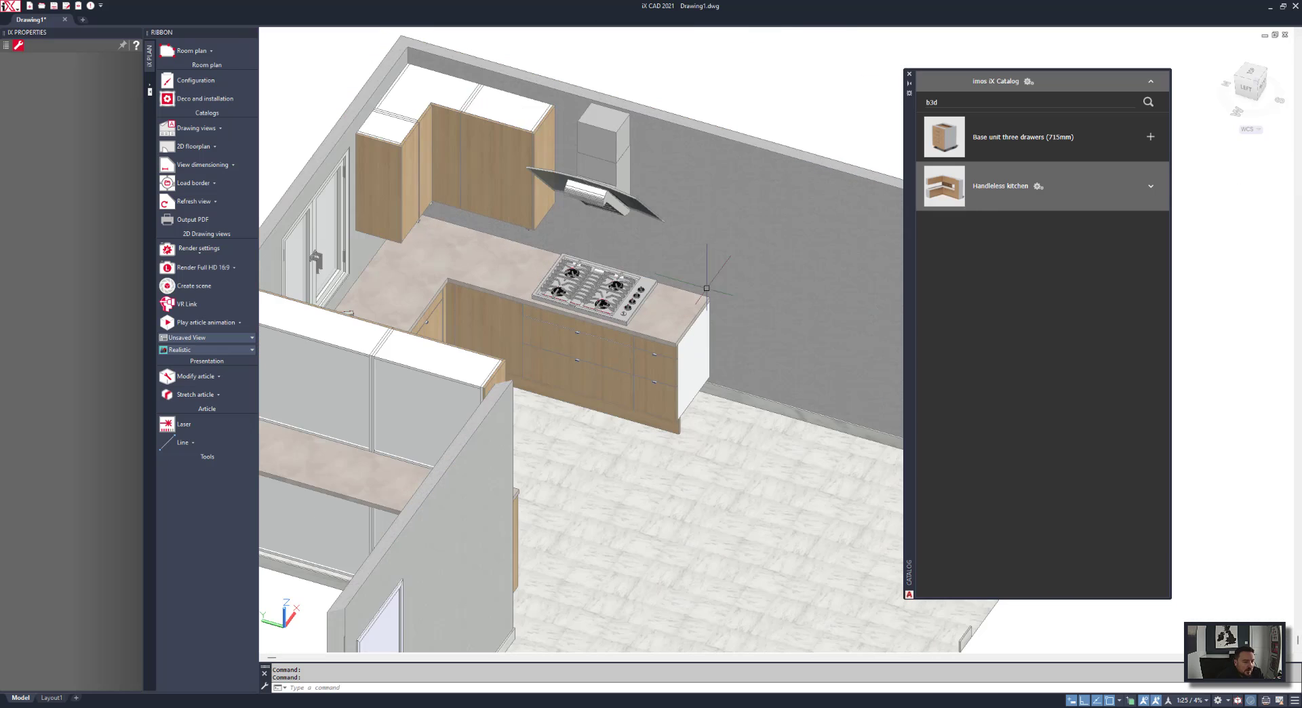
click(946, 105)
text(vp_)
key(Return)
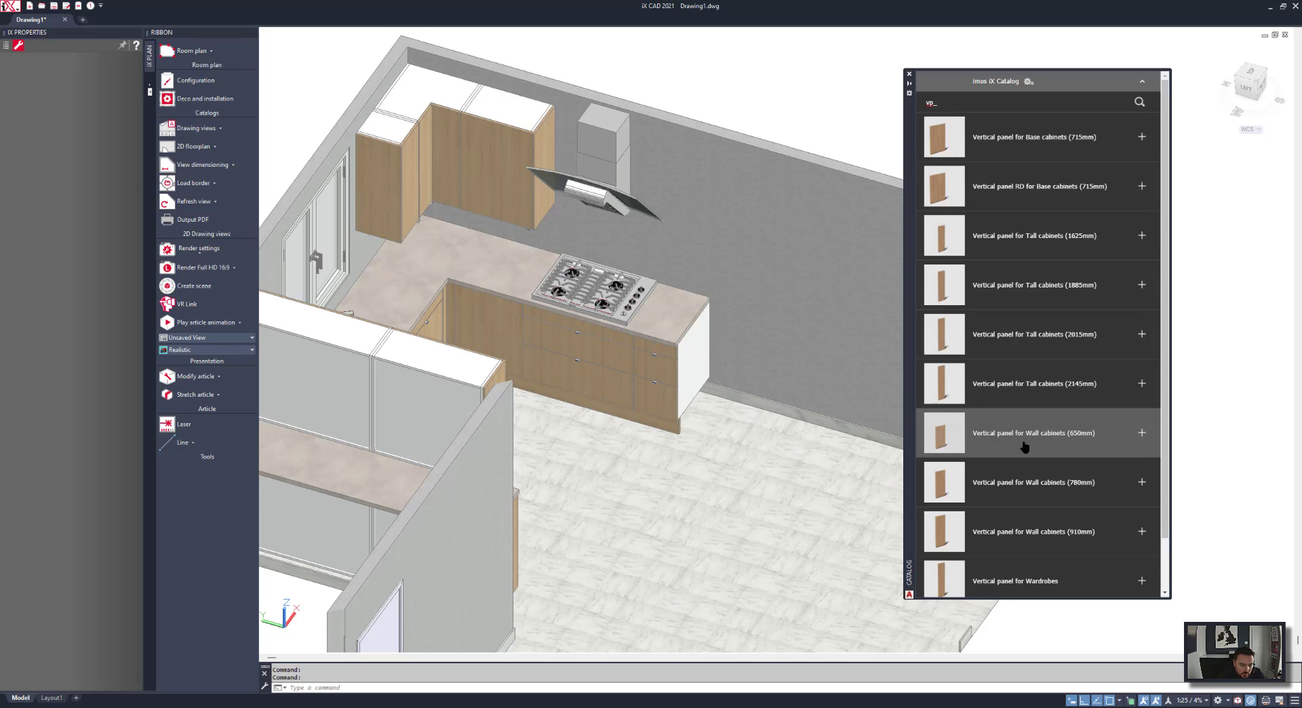
click(1142, 384)
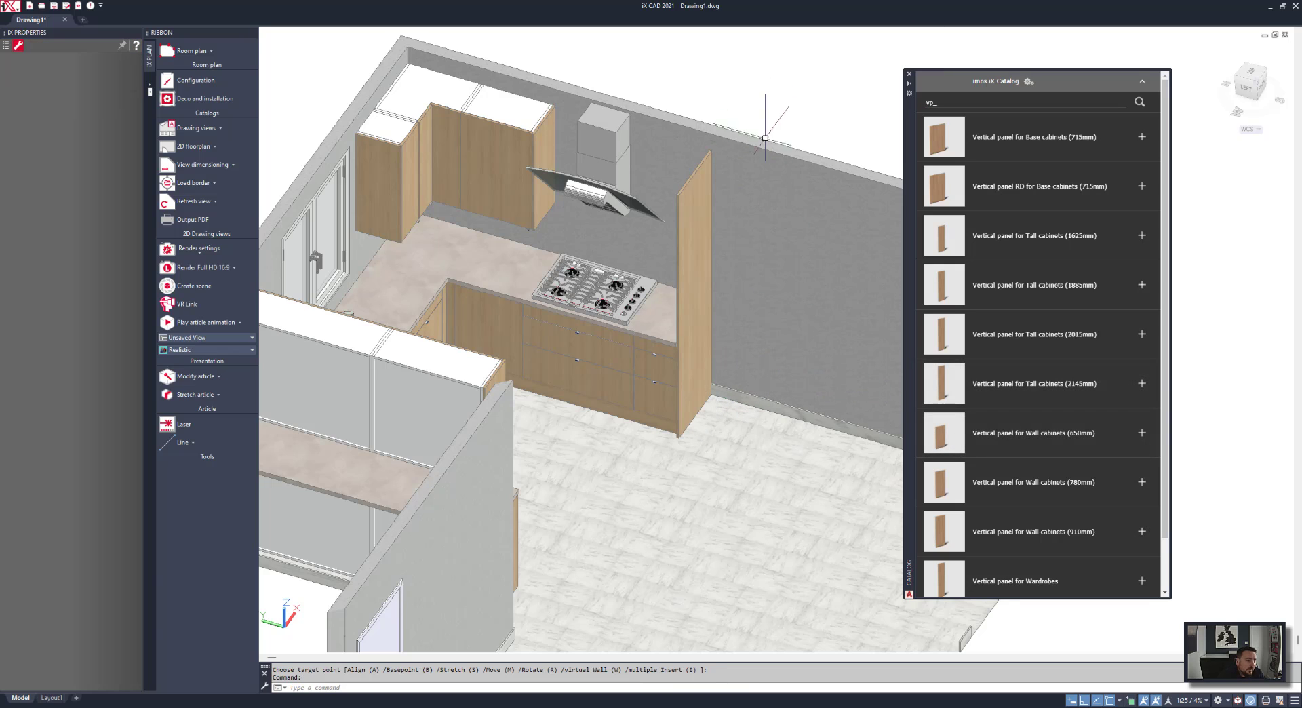
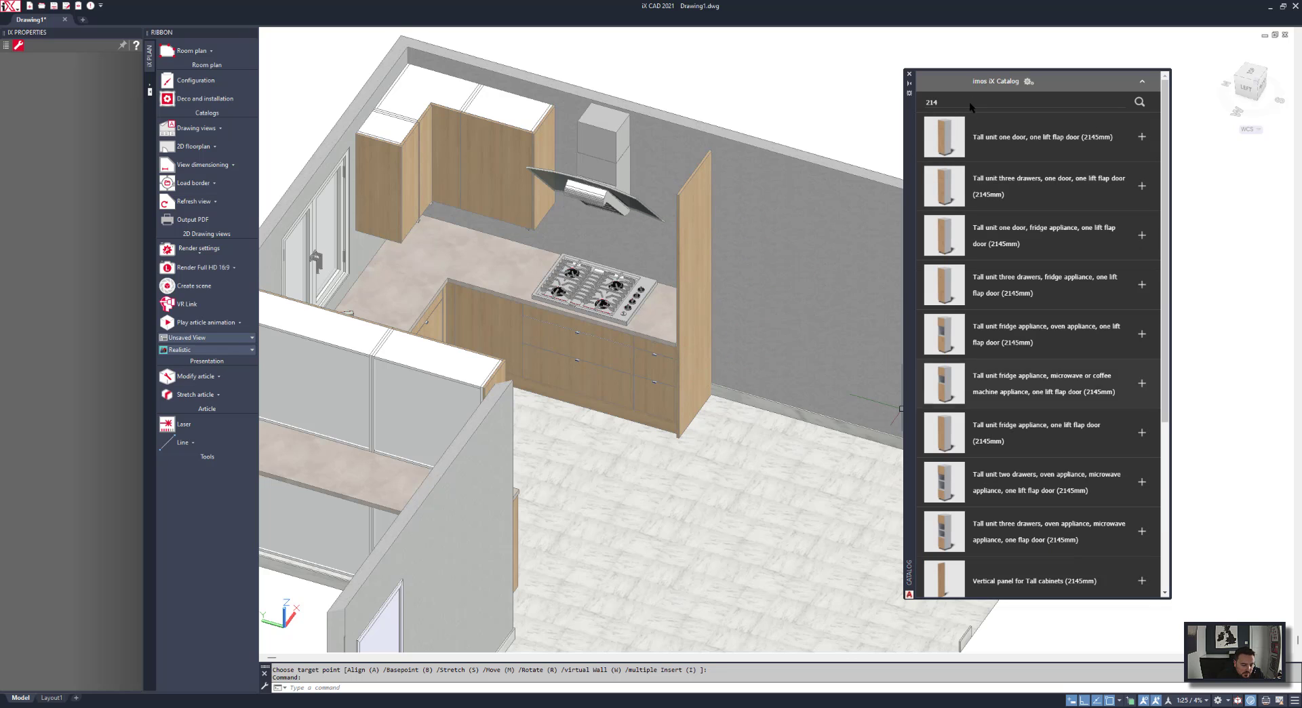
Insert the 2145 mm three-drawer tall unit with oven, microwave and flap door, using Only Uplights HF 83374070 LED 2032, against the tall panel.
double_click(997, 532)
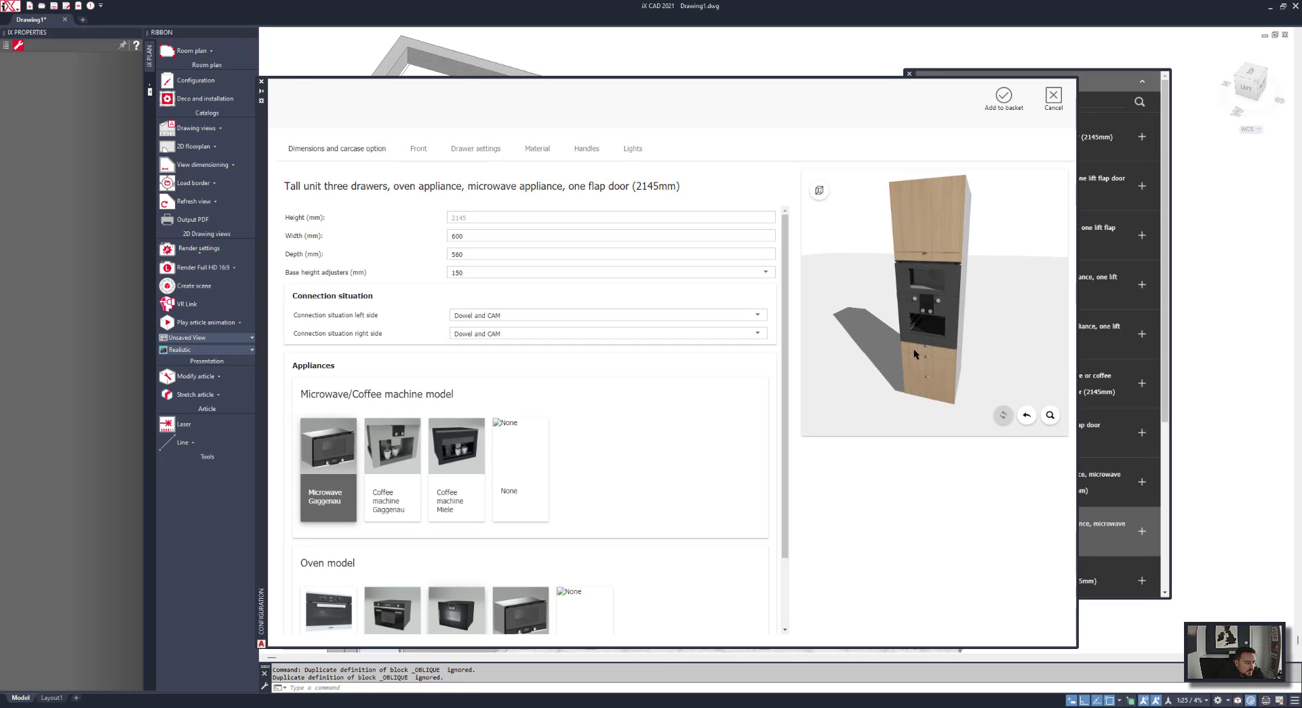
click(627, 150)
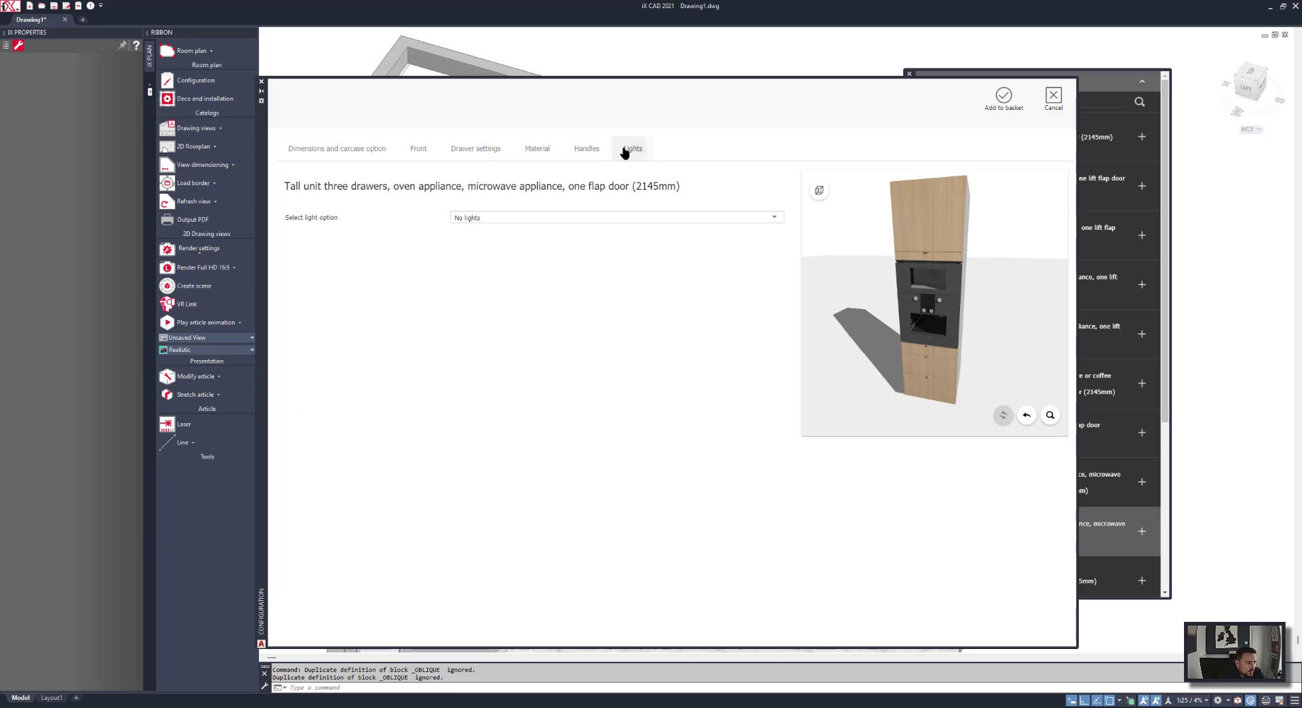
click(474, 267)
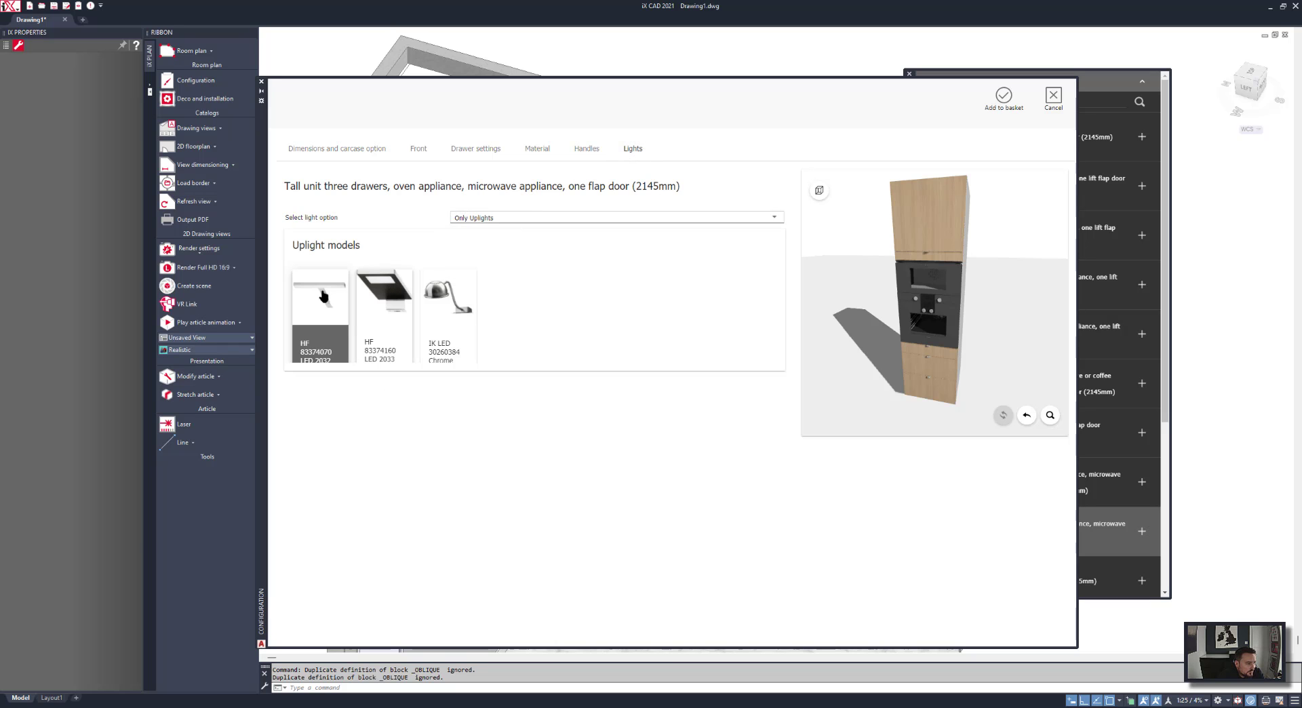
click(1002, 103)
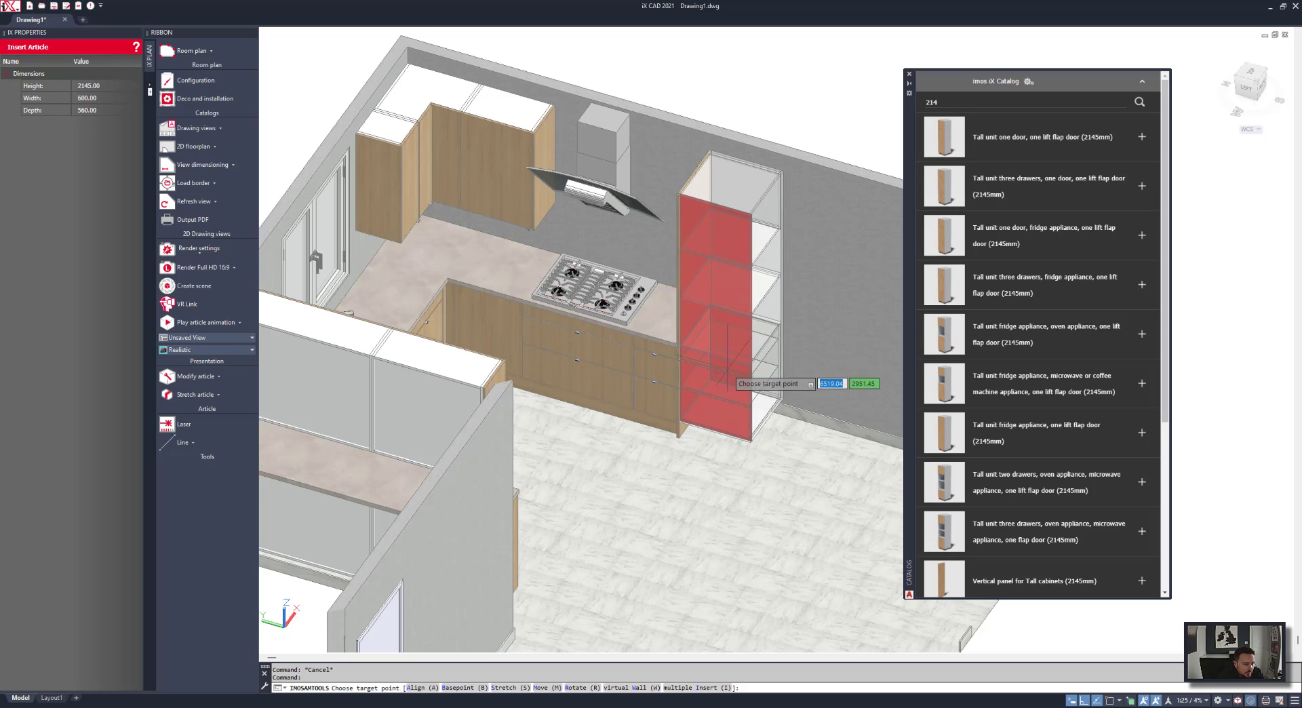
click(753, 368)
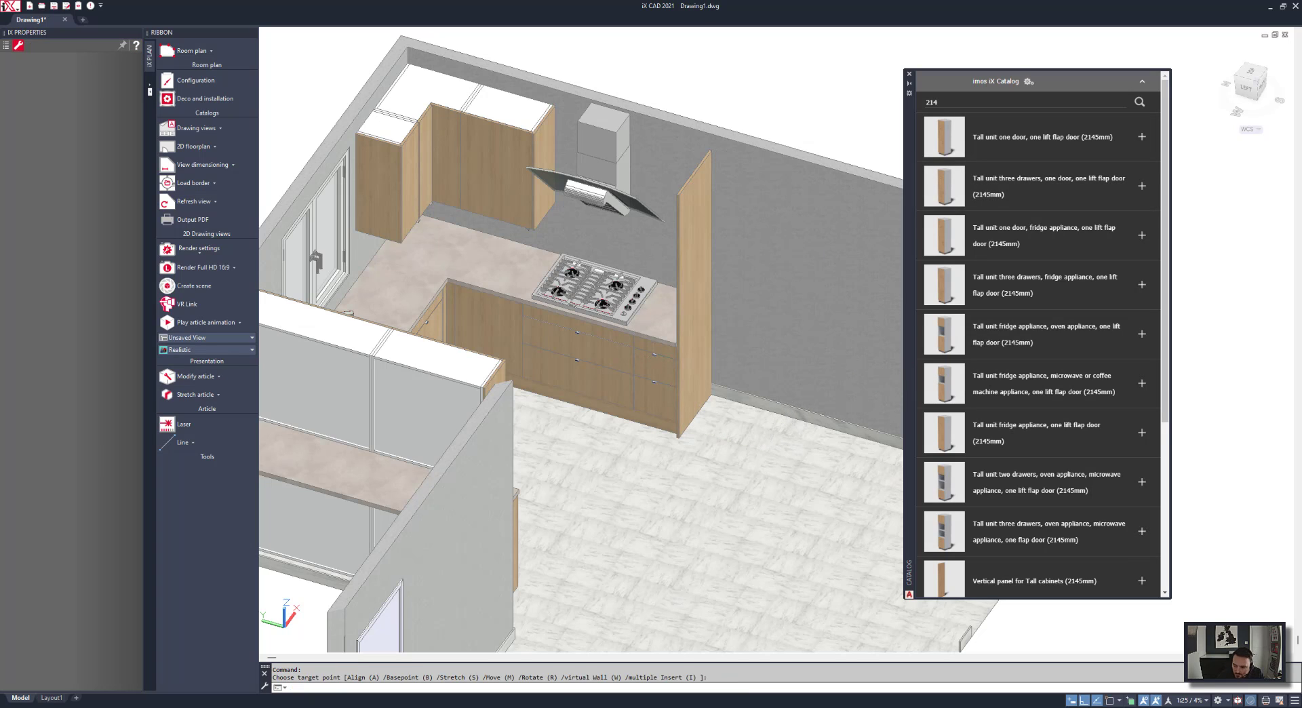
Copy the vertical tall-cabinet panel onto the exposed side of the tall oven and microwave unit.
right_click(769, 77)
click(797, 135)
scroll(705, 157, up, 5)
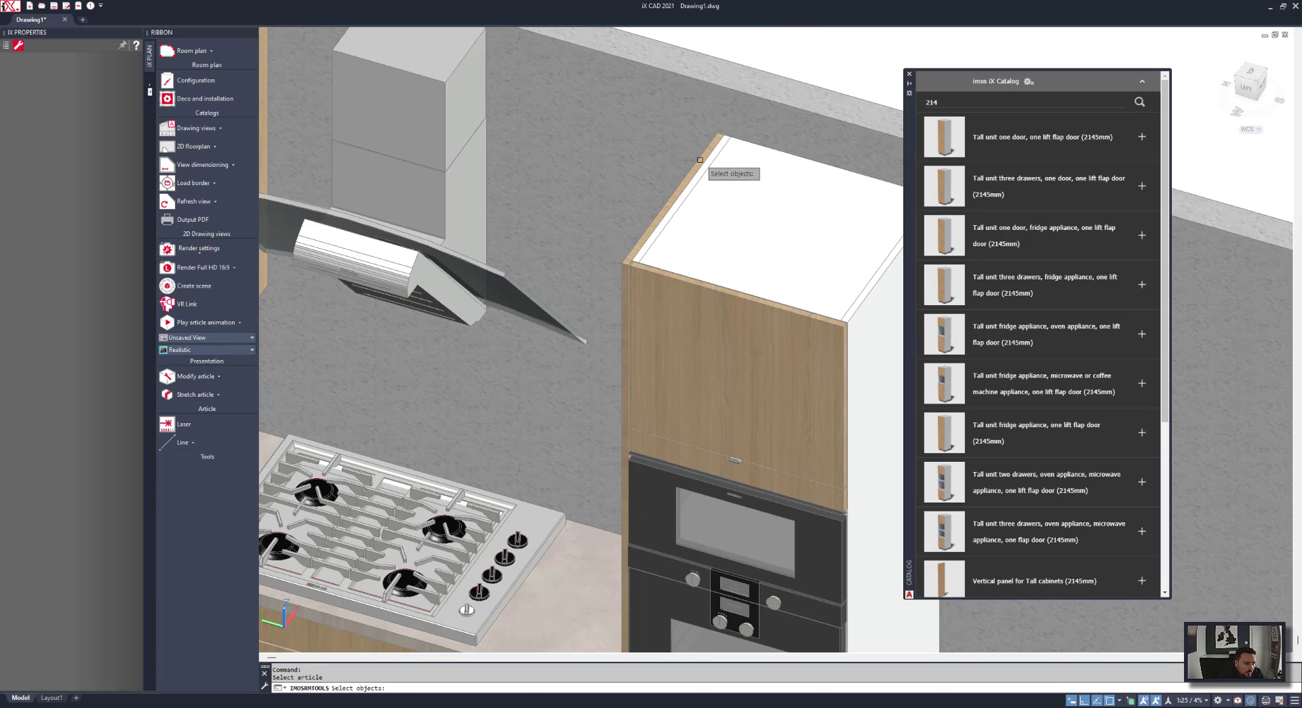
click(702, 163)
middle_drag(770, 217, 639, 203)
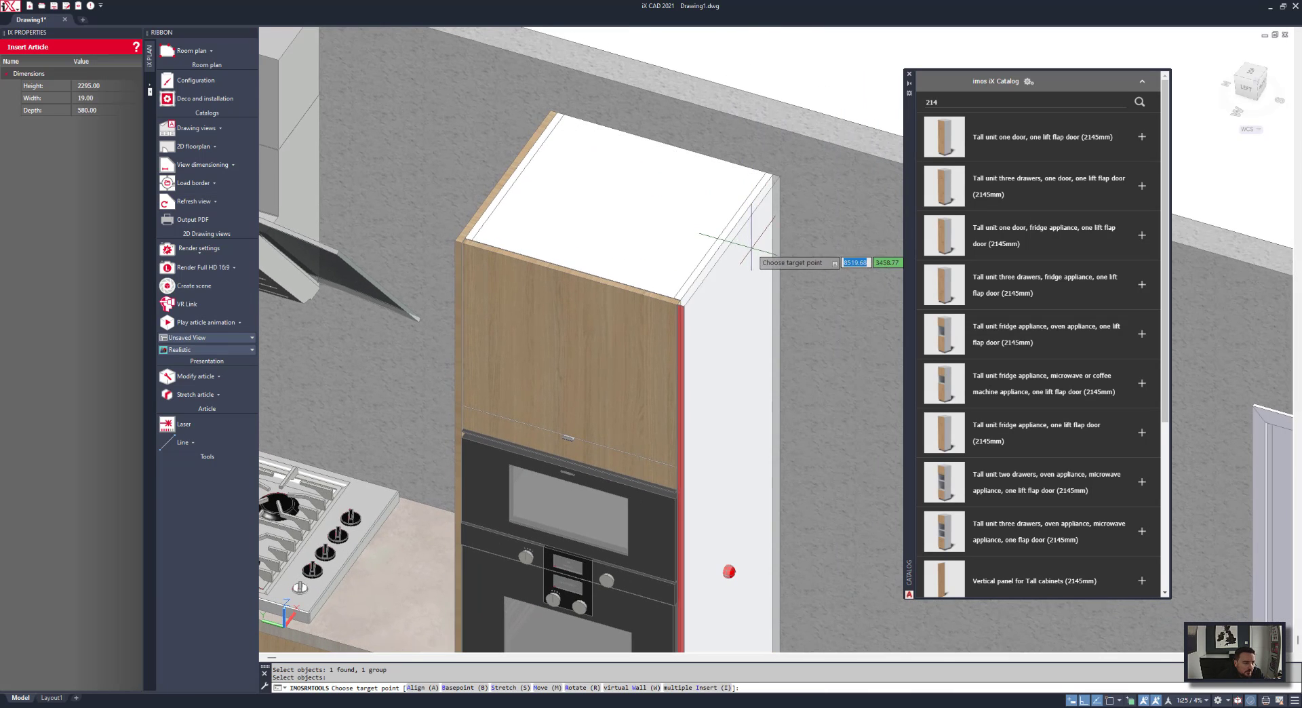
key(Escape)
scroll(684, 323, down, 5)
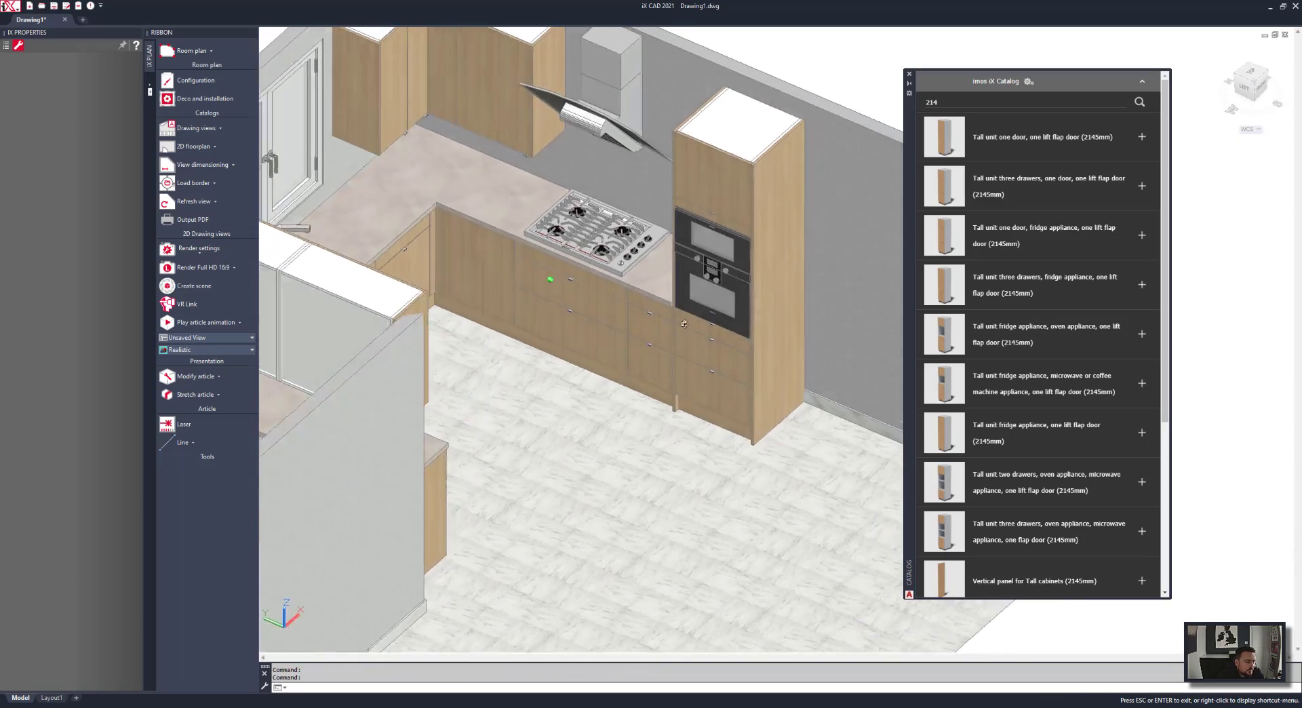
Find Niche Panel Glass among the catalog's niche panels and backsplash and open its configuration.
scroll(684, 324, down, 5)
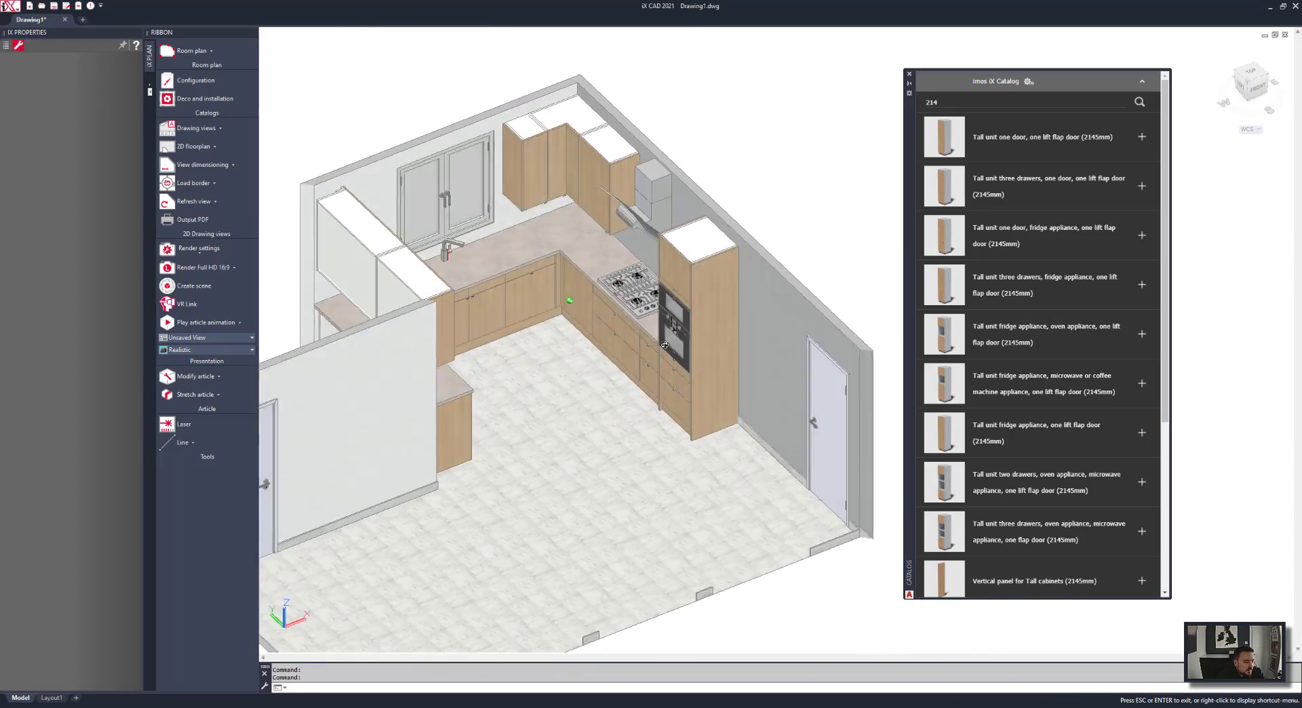
shift+middle_drag(665, 345, 615, 265)
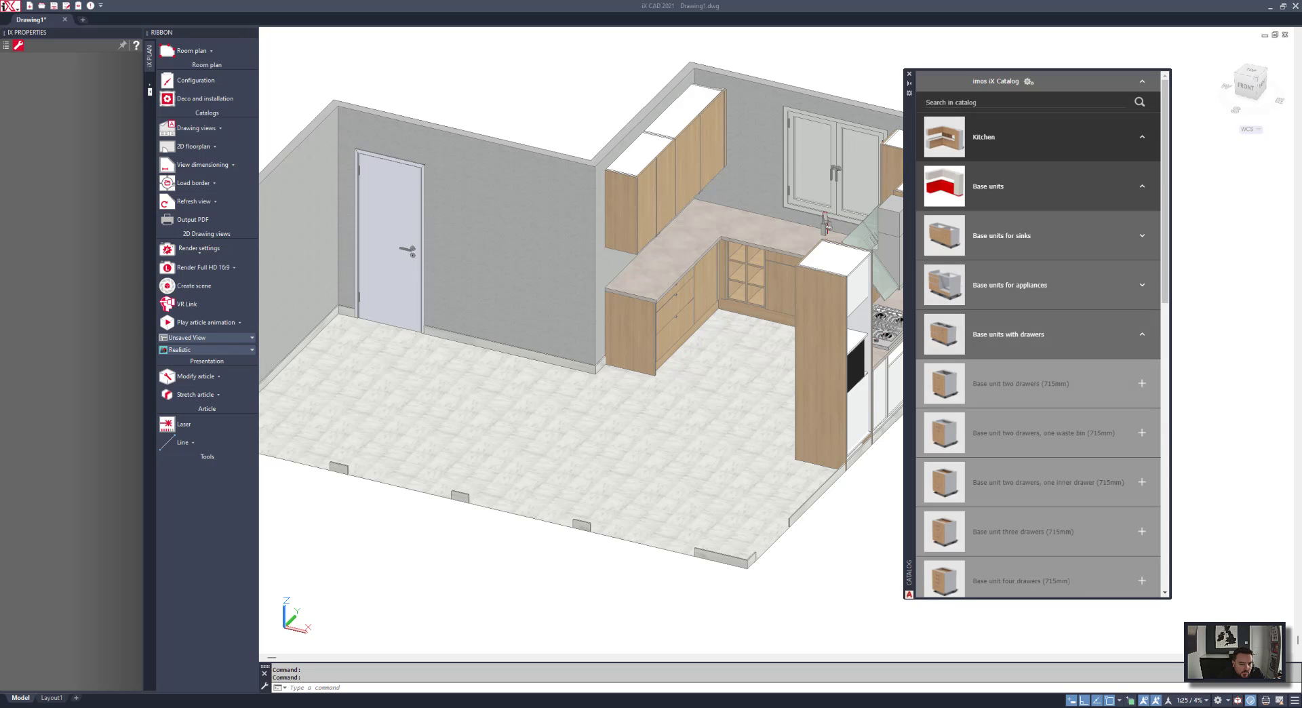
click(1002, 188)
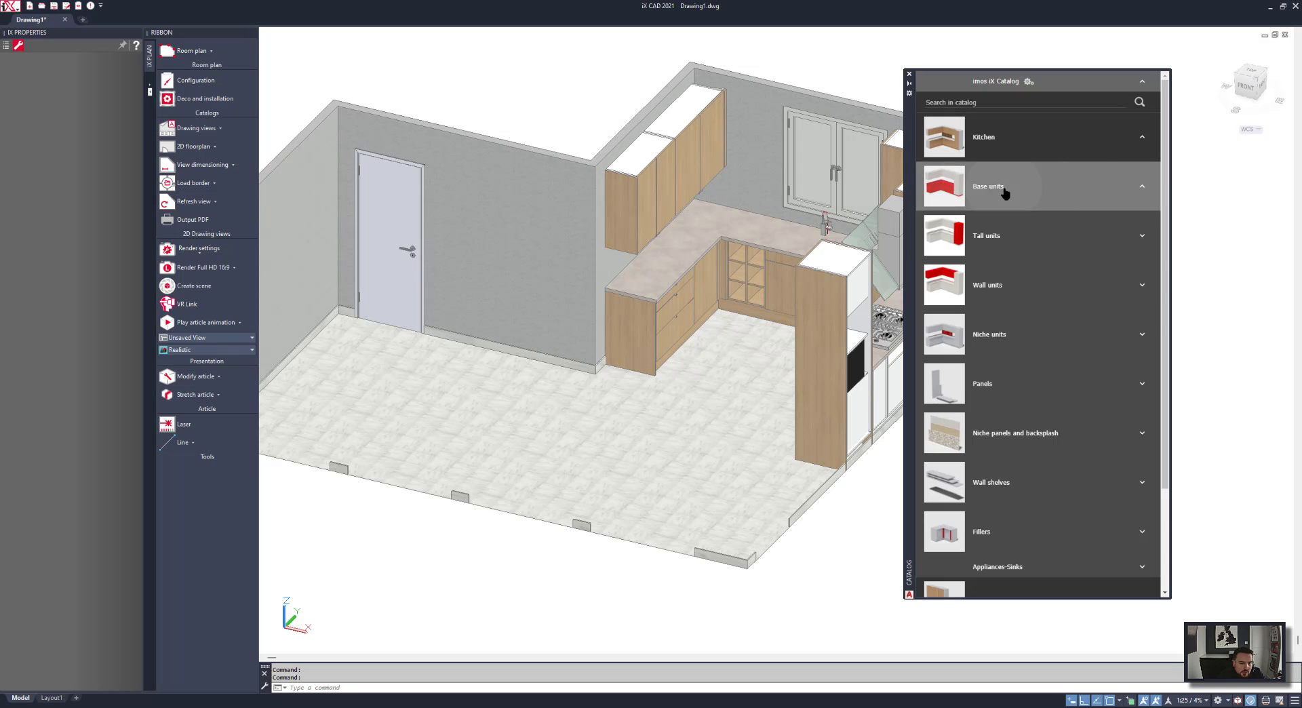
click(1014, 337)
scroll(1015, 461, down, 3)
click(1014, 461)
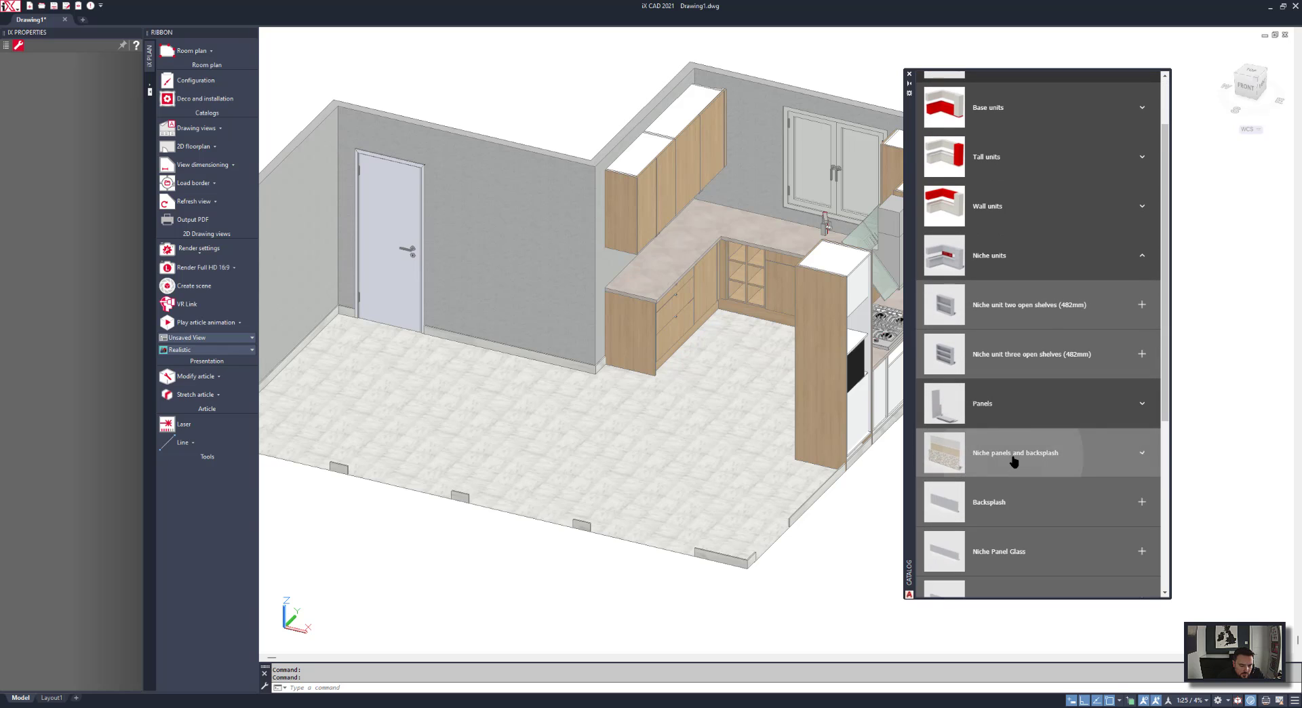
scroll(1015, 462, down, 1)
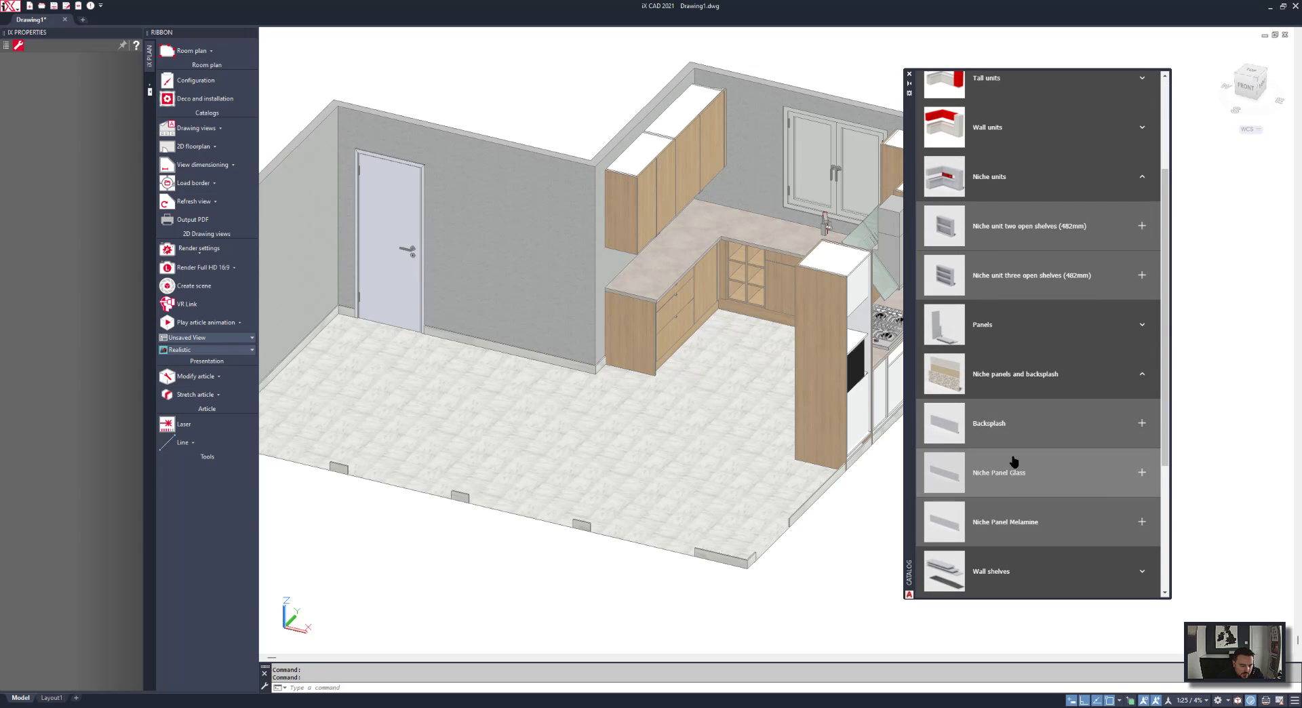
click(1020, 474)
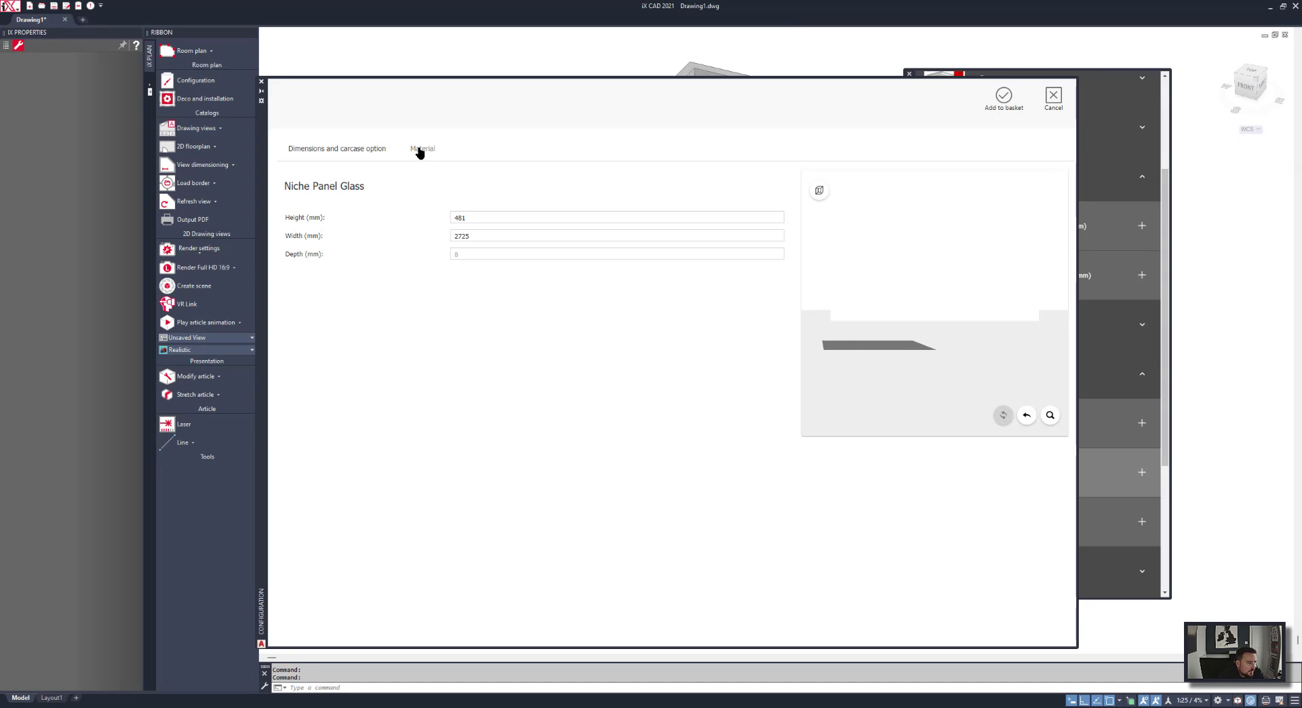
Configure the glass niche panel in the Uni colors material Magnolia at 8 mm thickness and add it to the basket.
click(420, 151)
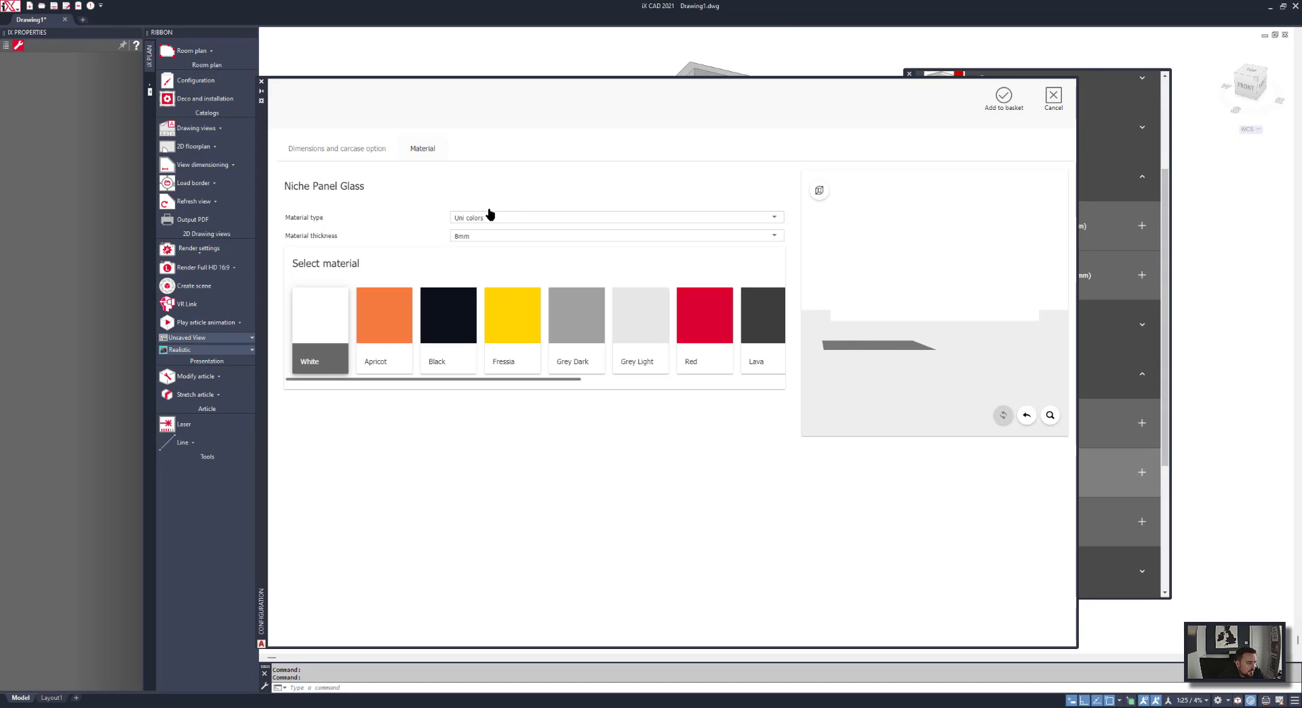
click(488, 218)
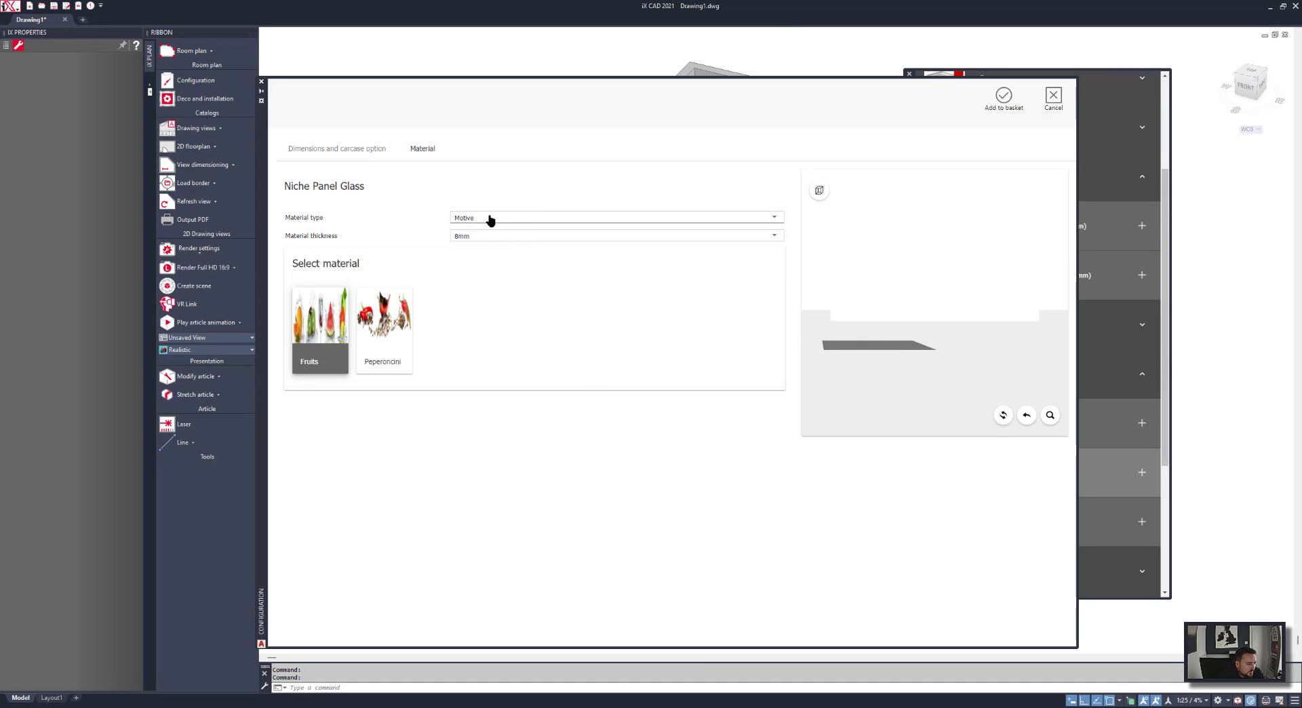
click(471, 268)
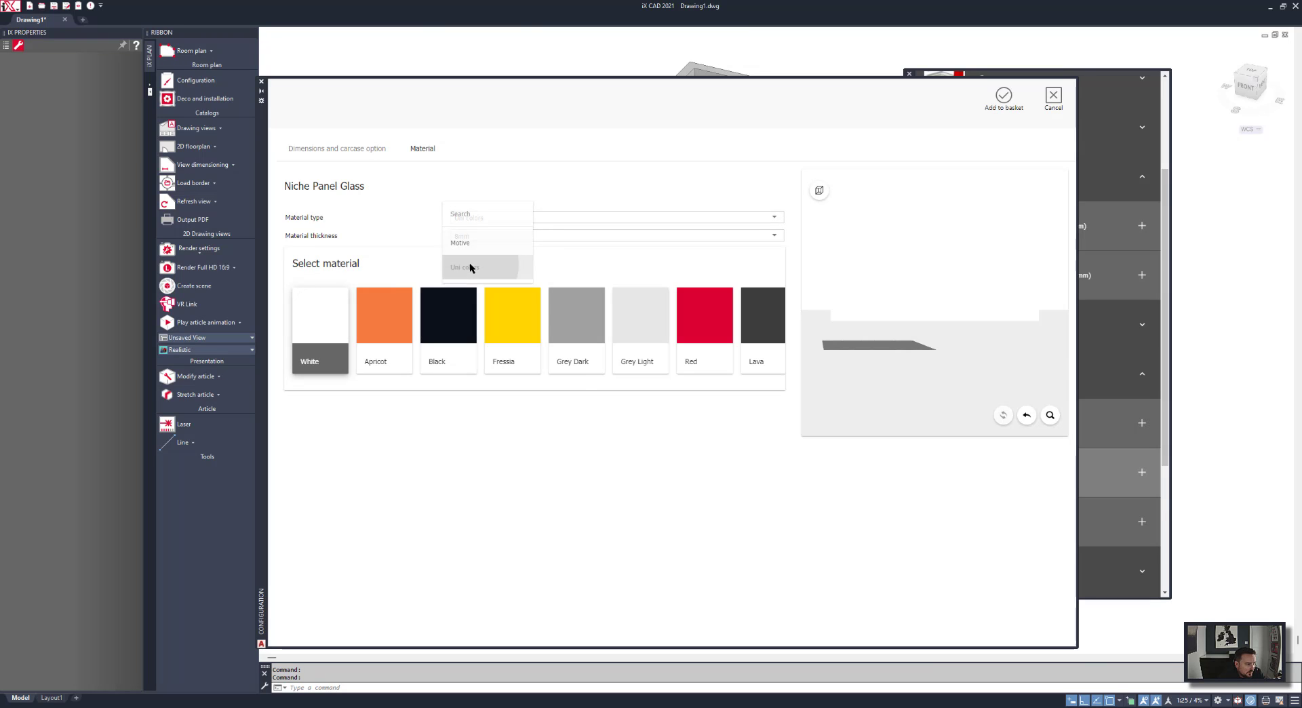
scroll(598, 333, right, 3)
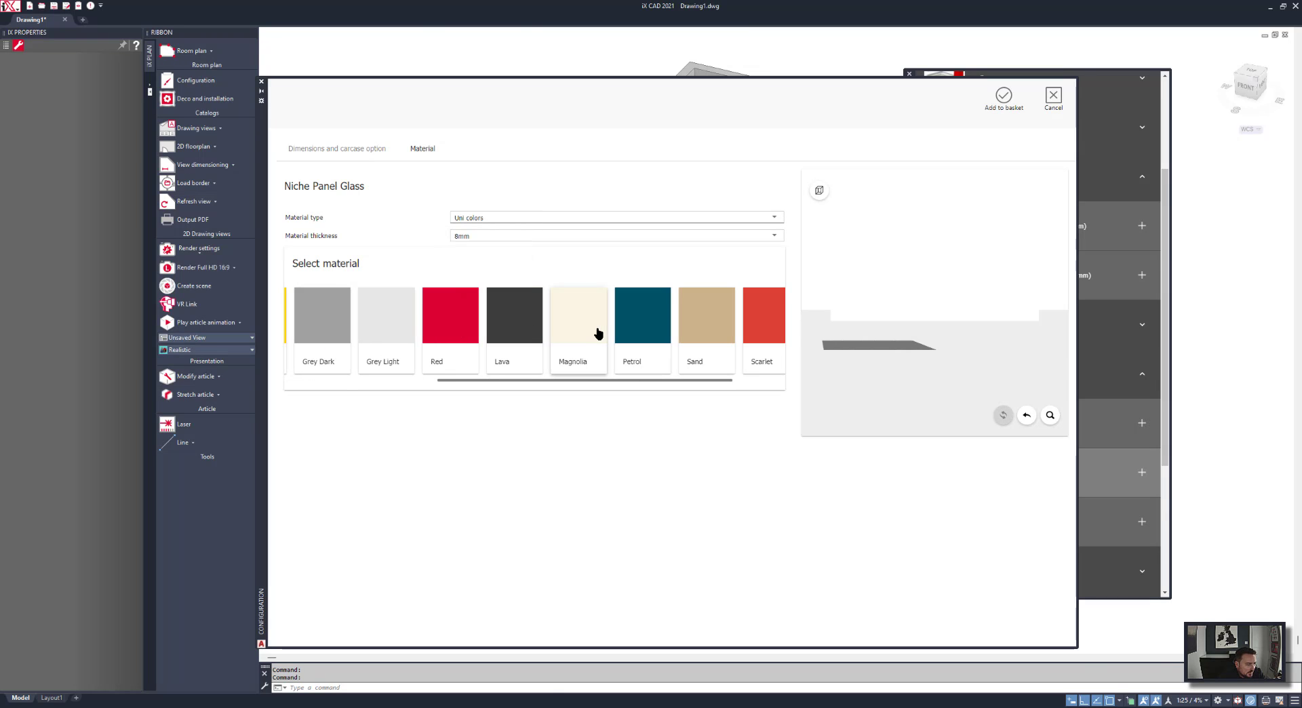
scroll(598, 333, right, 1)
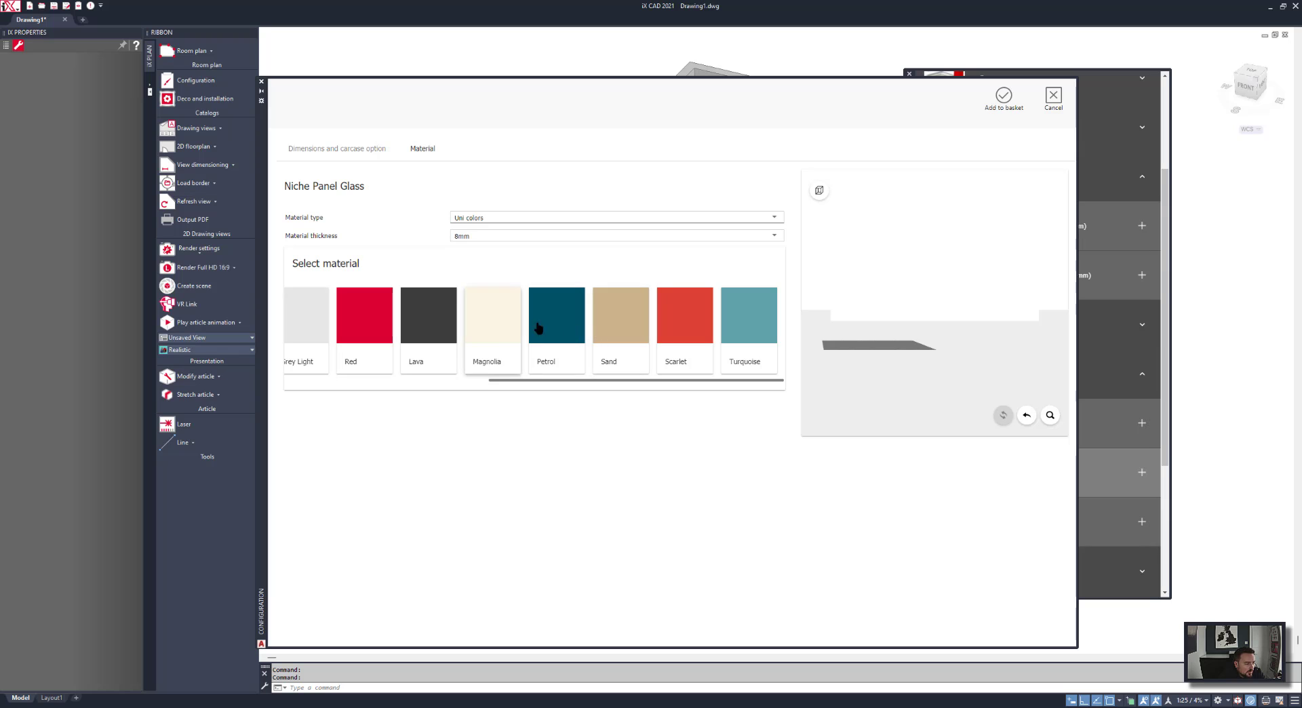
click(501, 319)
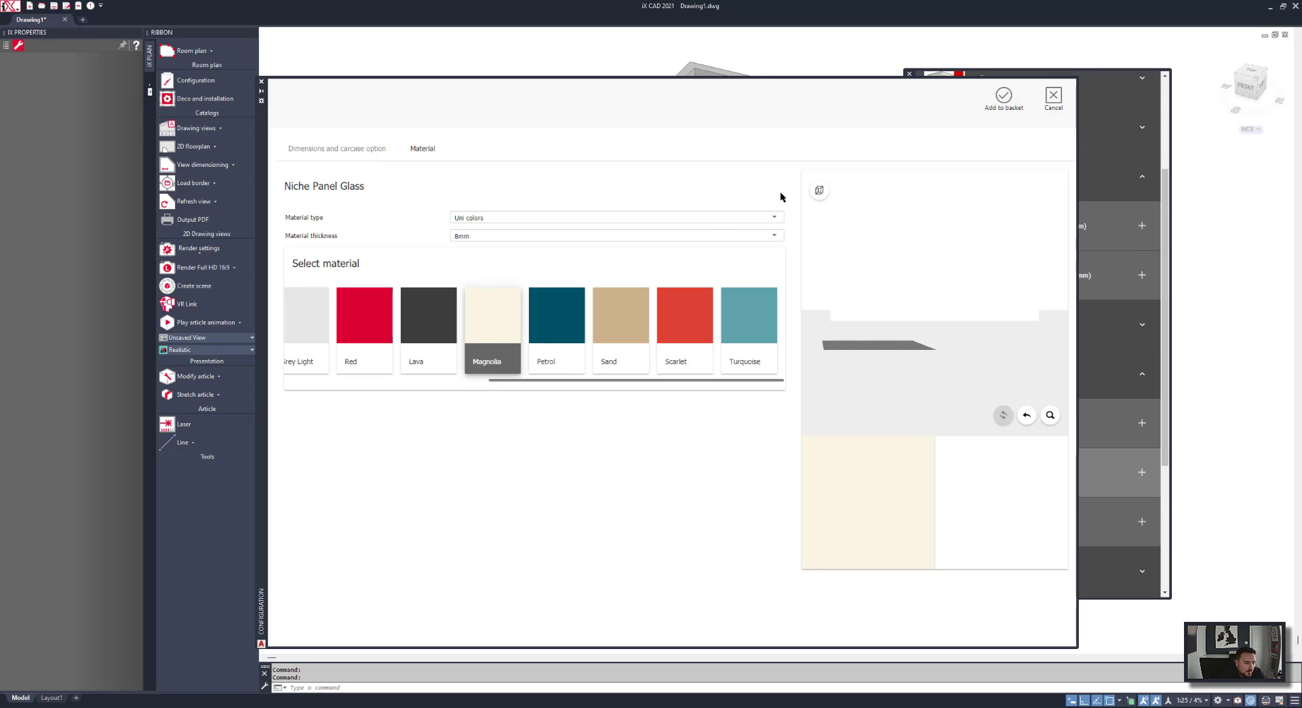
click(1003, 97)
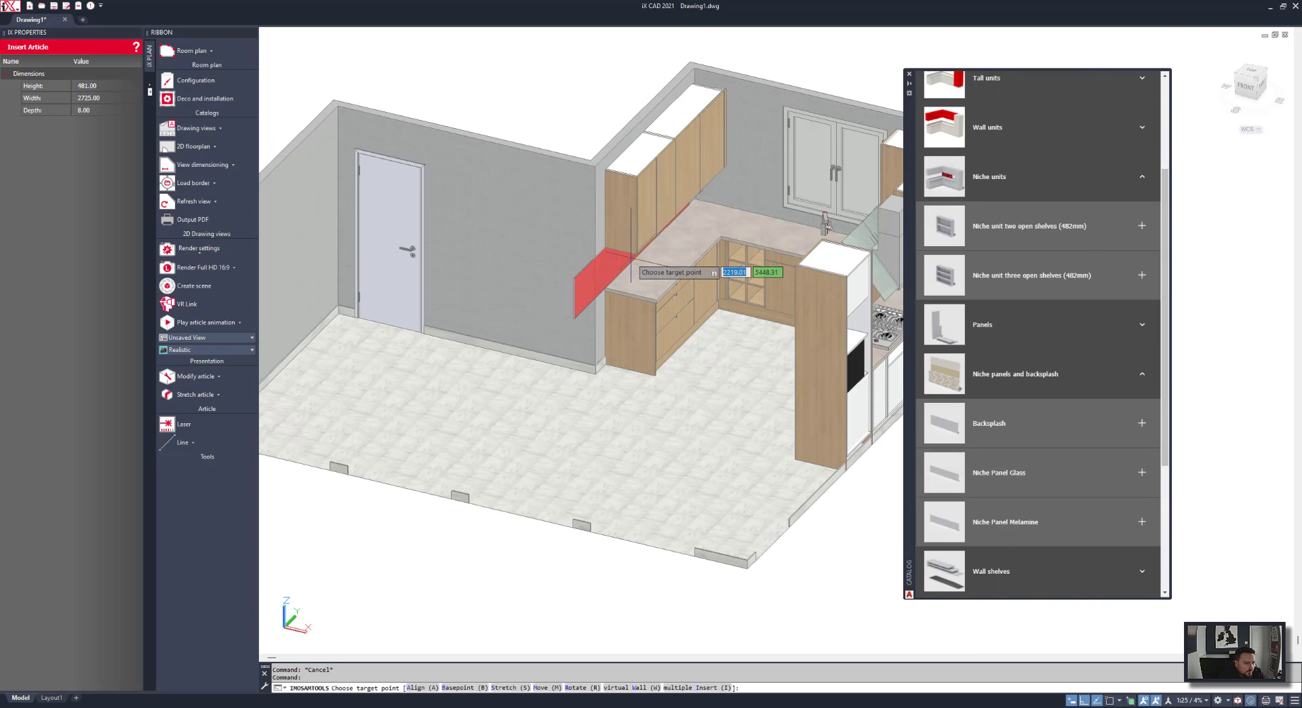
Stretch the glass niche panel beneath the wall units so it ends flush with the worktop's free end, and complete its insertion.
scroll(631, 261, up, 3)
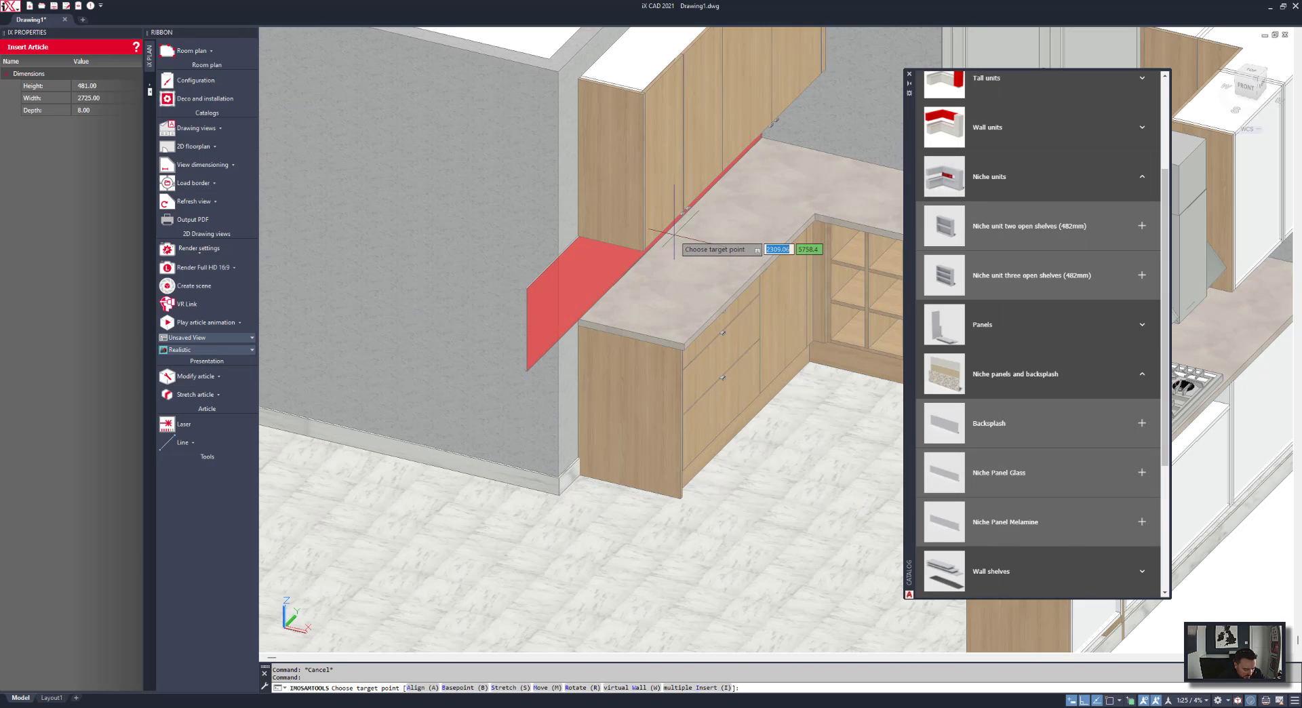
text(s)
key(Return)
click(508, 353)
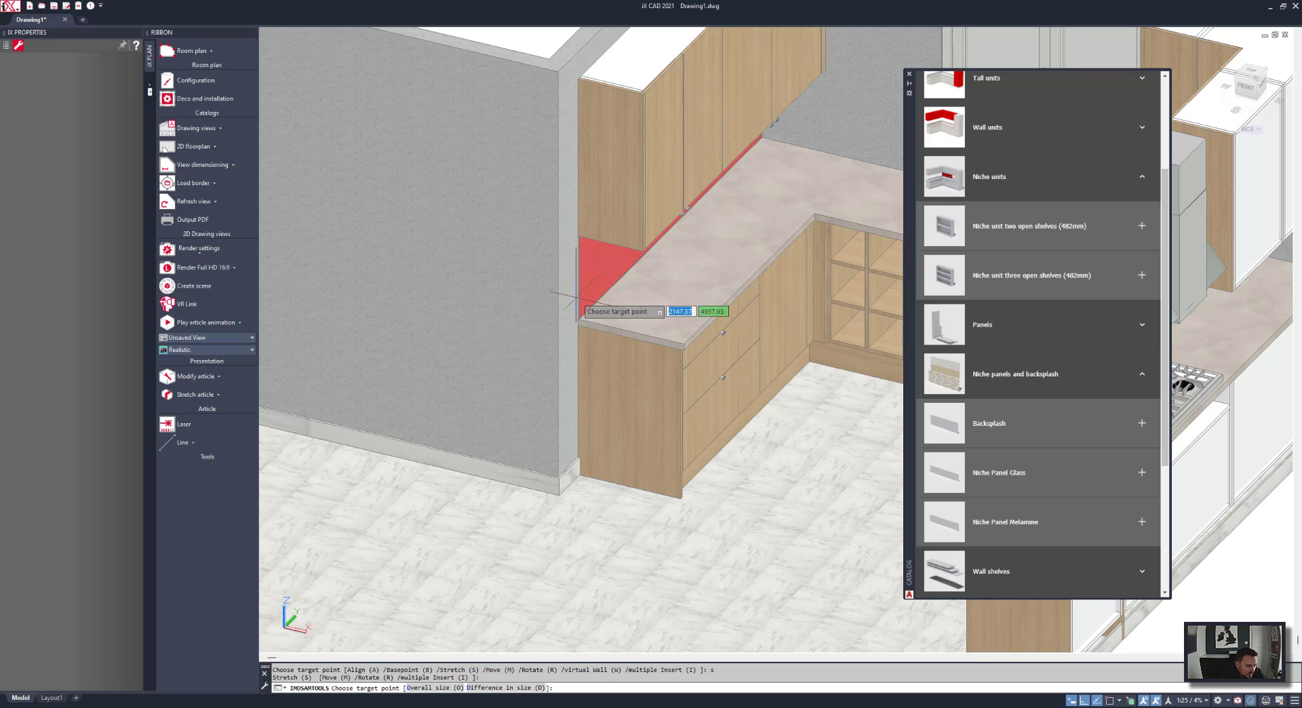
click(577, 316)
right_click(526, 32)
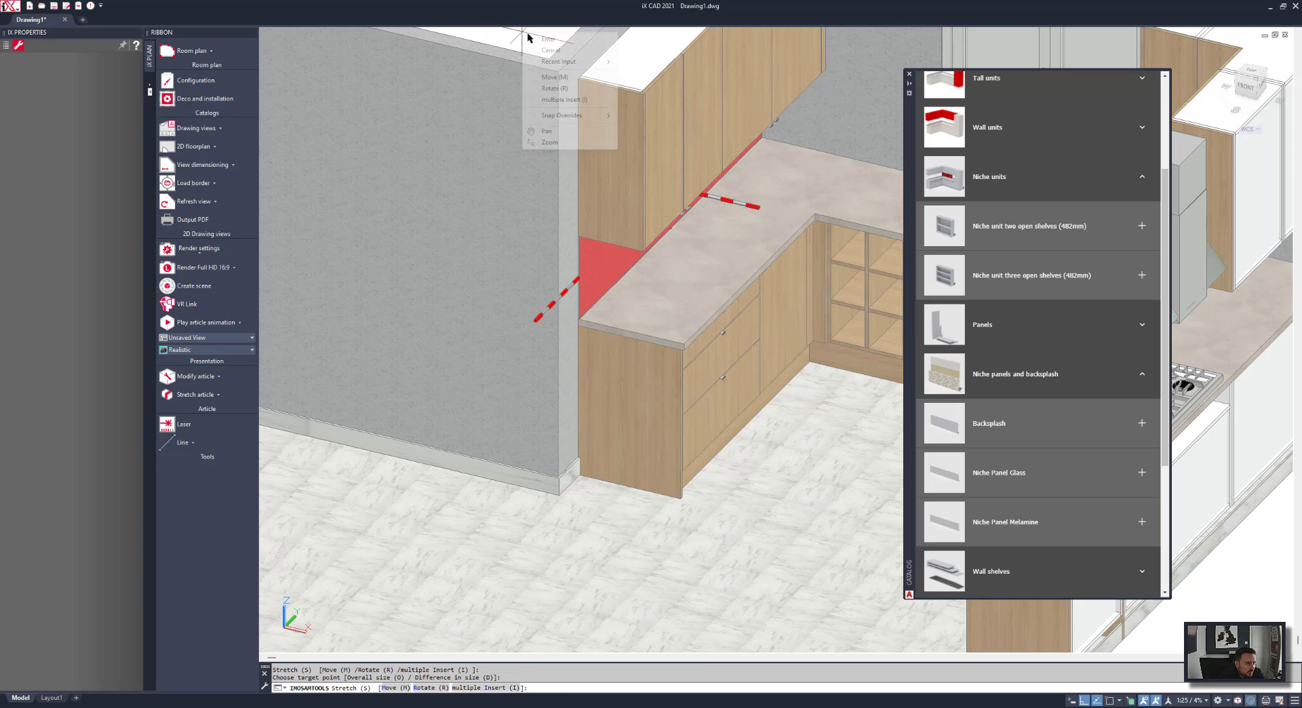
click(535, 37)
Copy the Magnolia glass niche panel onto the window wall behind the sink.
middle_drag(557, 261, 434, 398)
shift+middle_drag(533, 35, 534, 35)
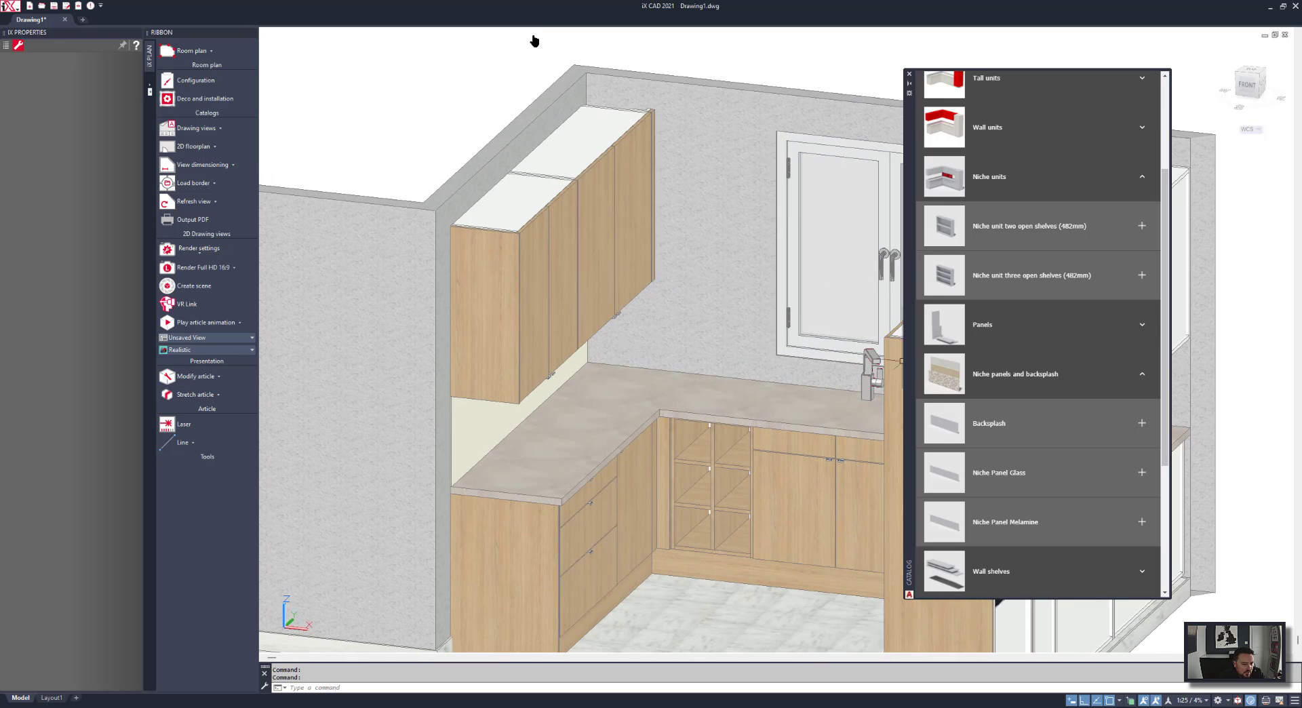
right_click(827, 82)
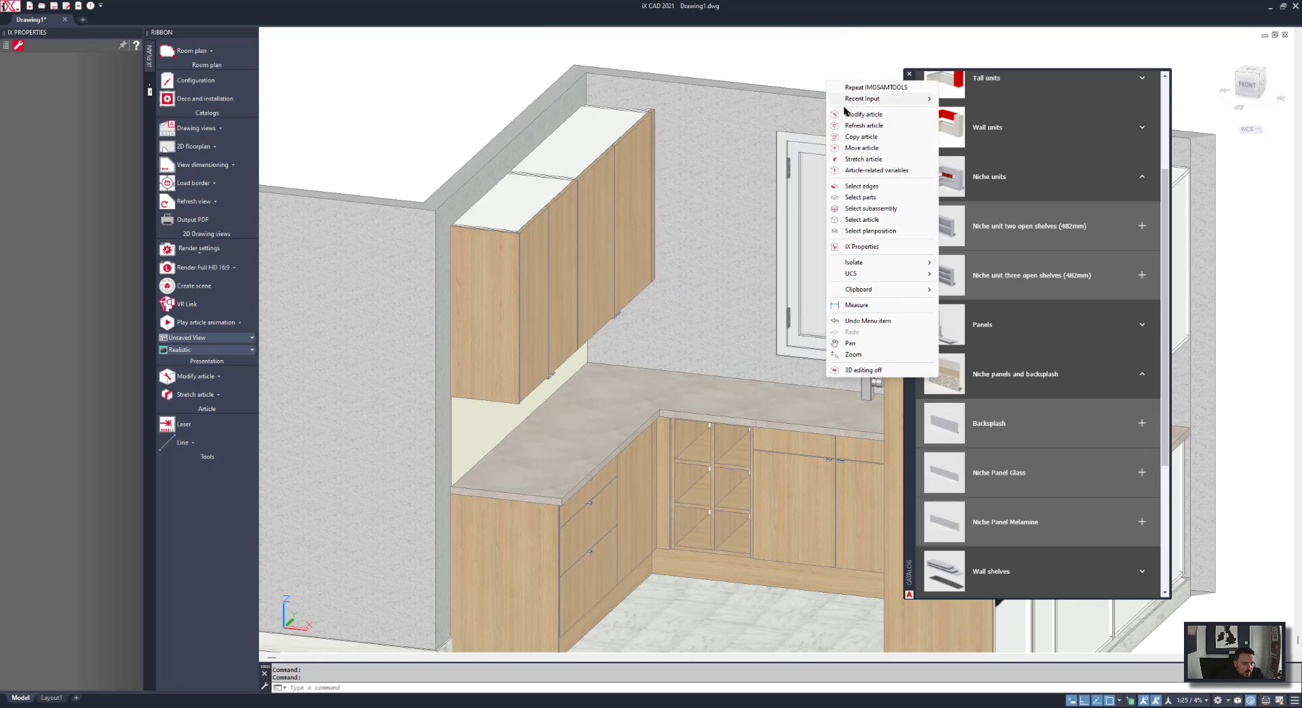
click(861, 136)
click(541, 399)
key(Return)
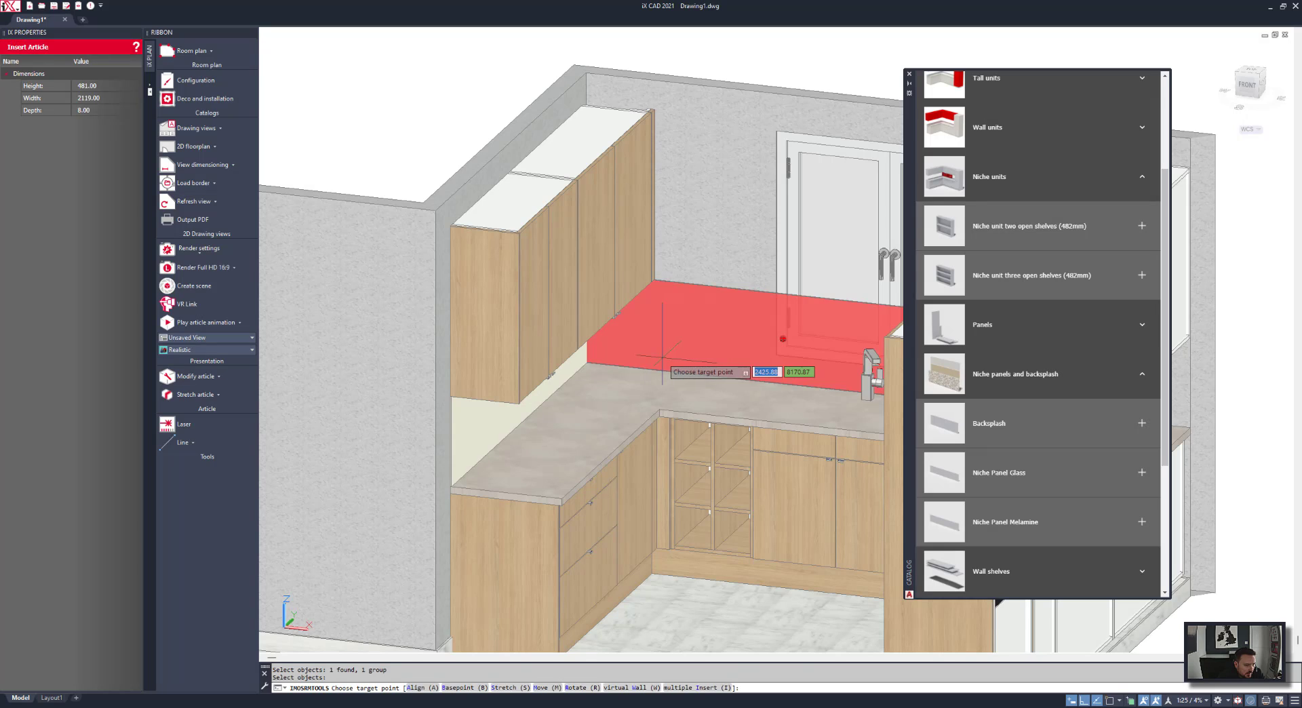
Stretch the copied panel's height to the lower corner endpoint of the window frame.
text(s)
key(Return)
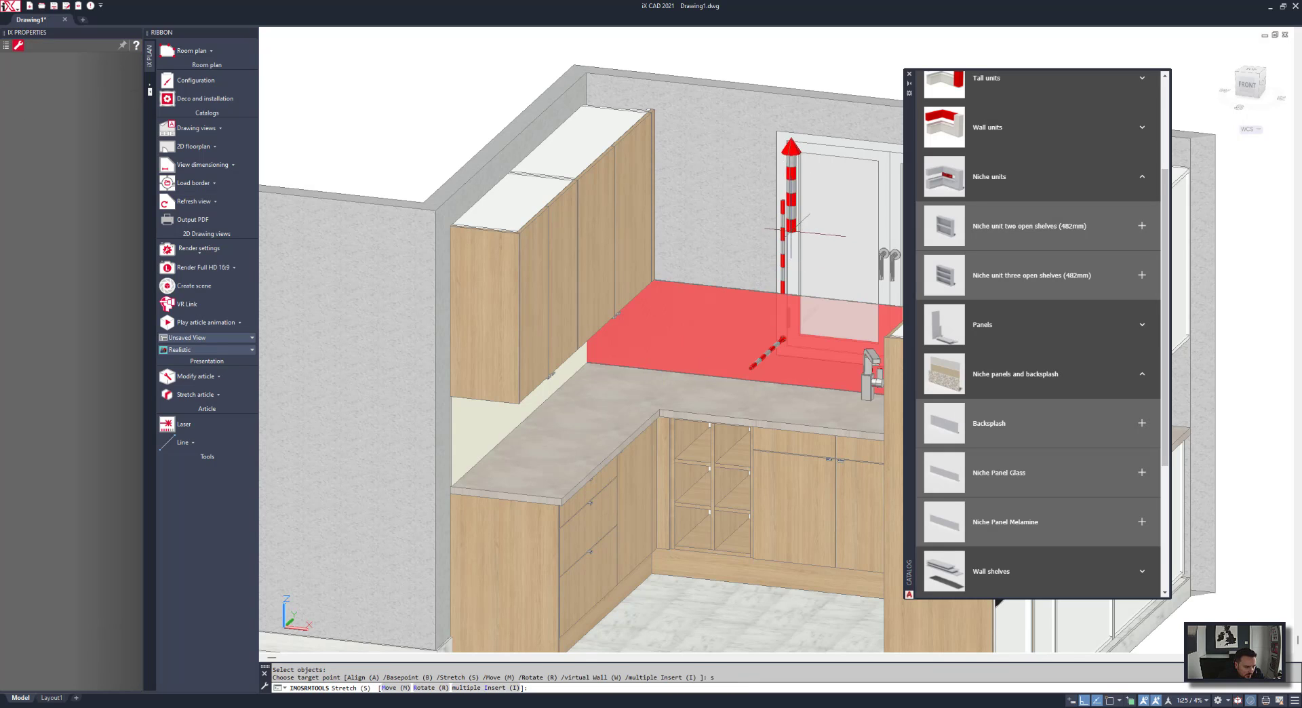
click(790, 231)
shift+right_click(779, 349)
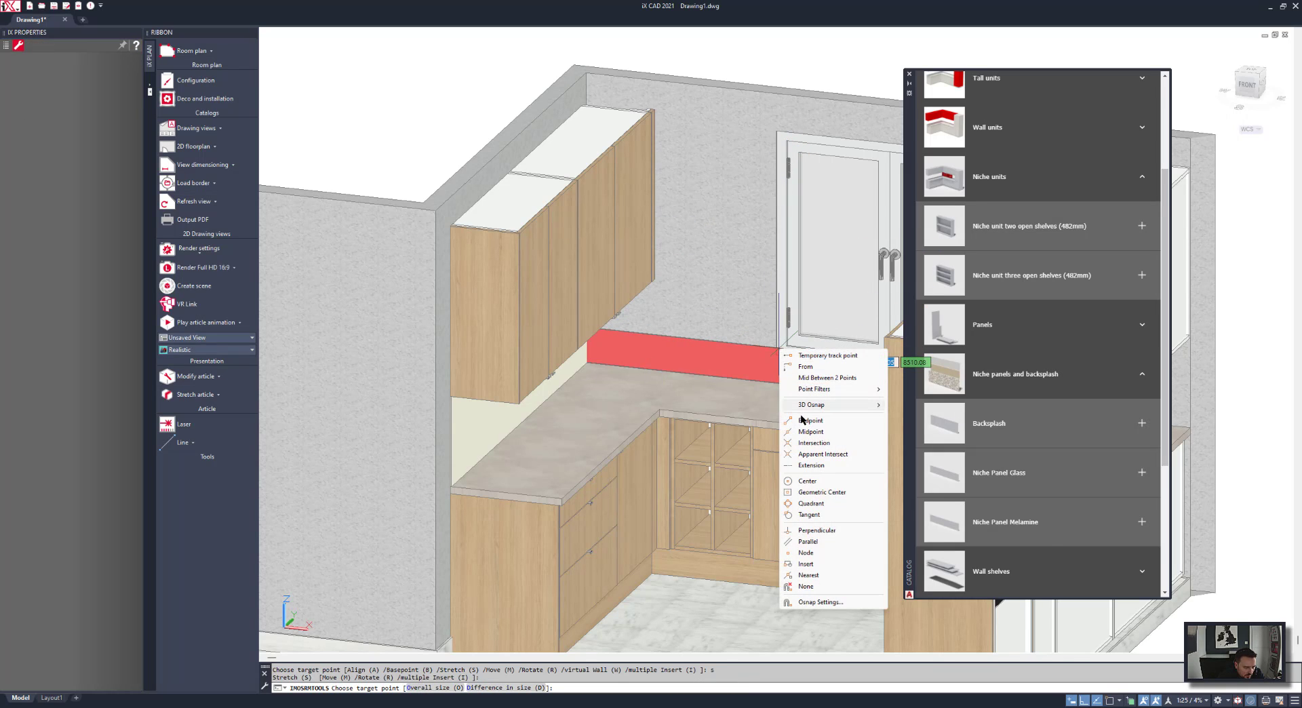
click(806, 420)
scroll(779, 350, up, 4)
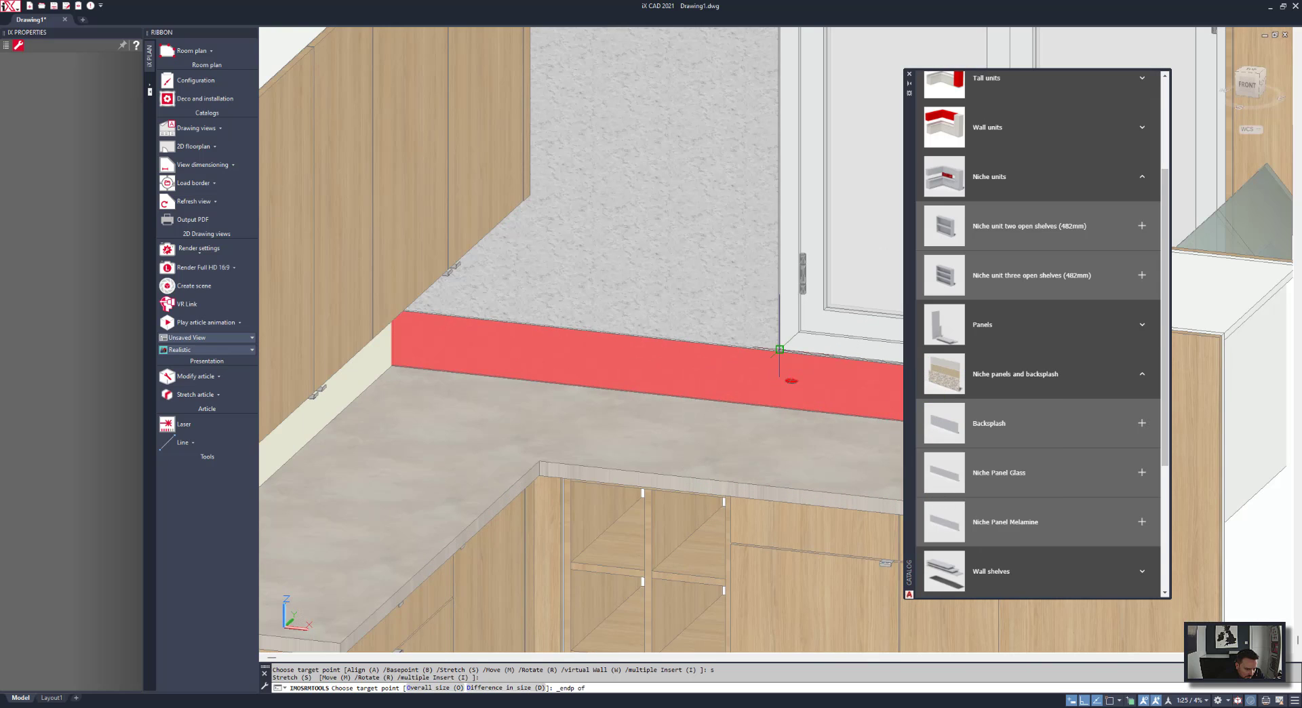
click(779, 349)
Stretch the window-wall panel's width to the corner with the cooker wall and complete its insertion.
scroll(796, 212, down, 5)
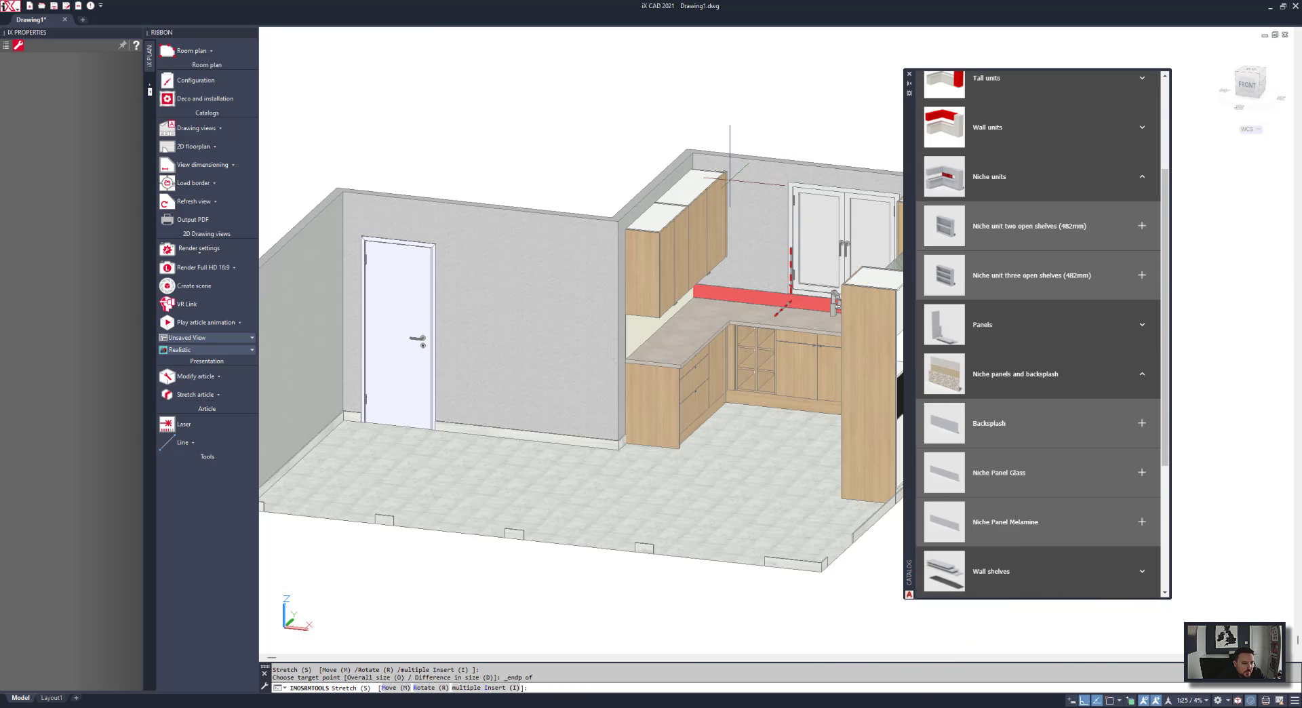
scroll(729, 180, down, 3)
shift+middle_drag(779, 354, 788, 343)
click(823, 241)
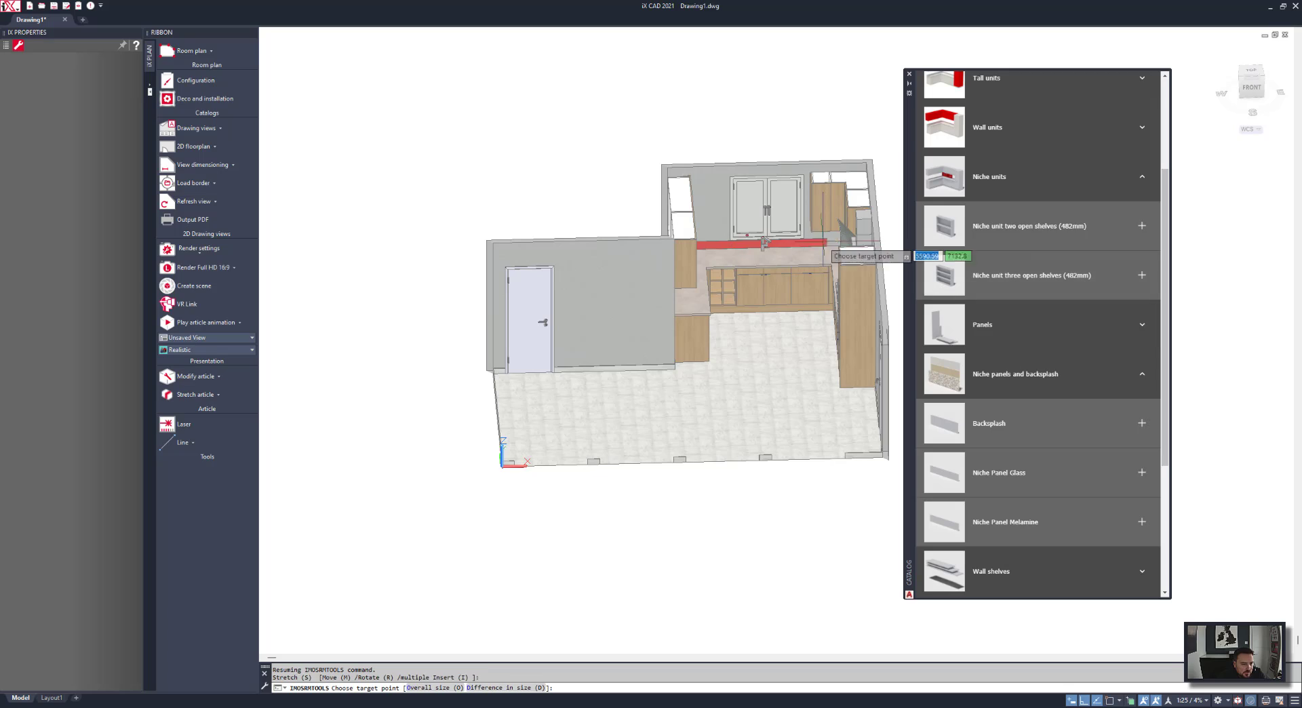
scroll(871, 173, up, 5)
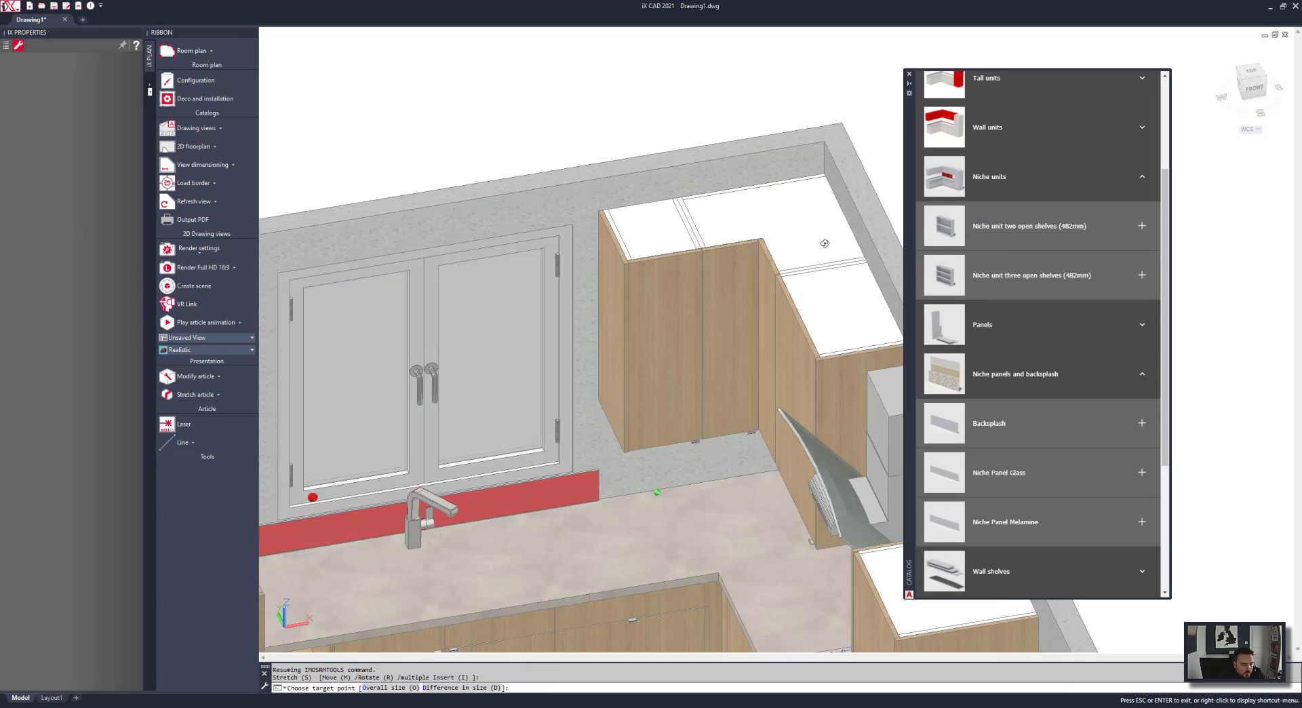
shift+middle_drag(825, 242, 756, 314)
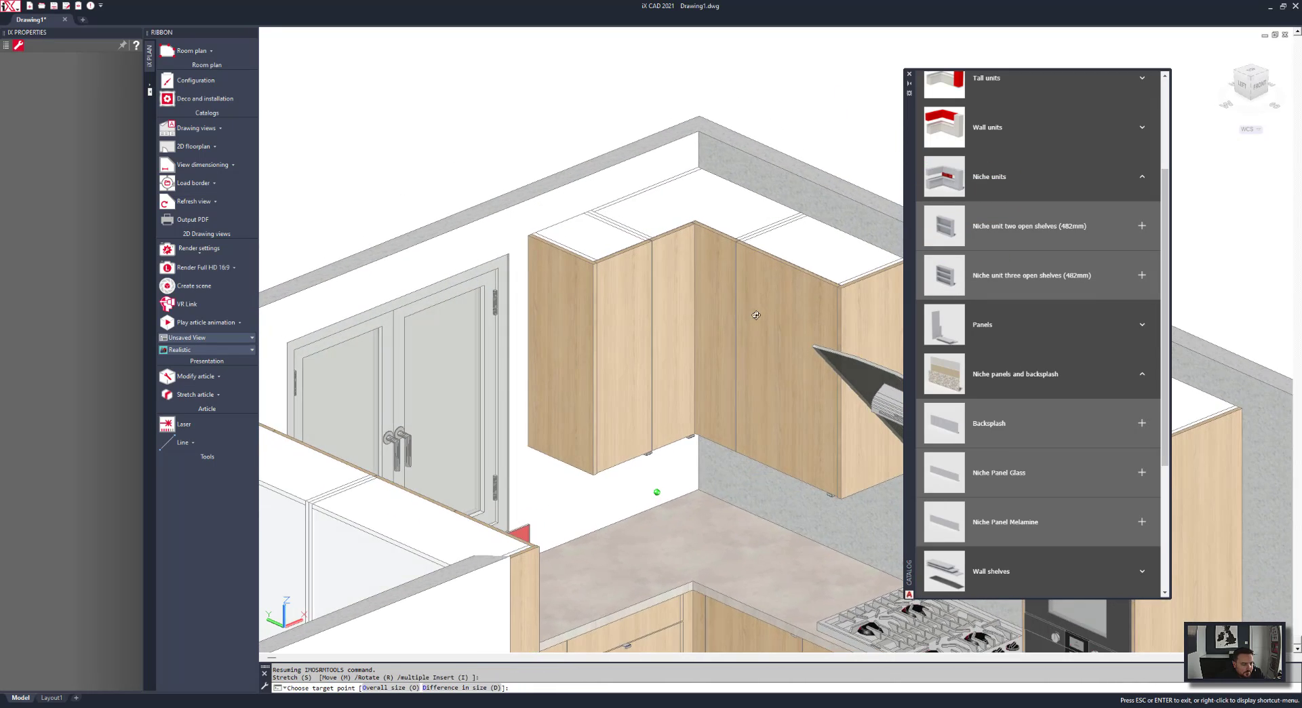
click(699, 489)
right_click(546, 169)
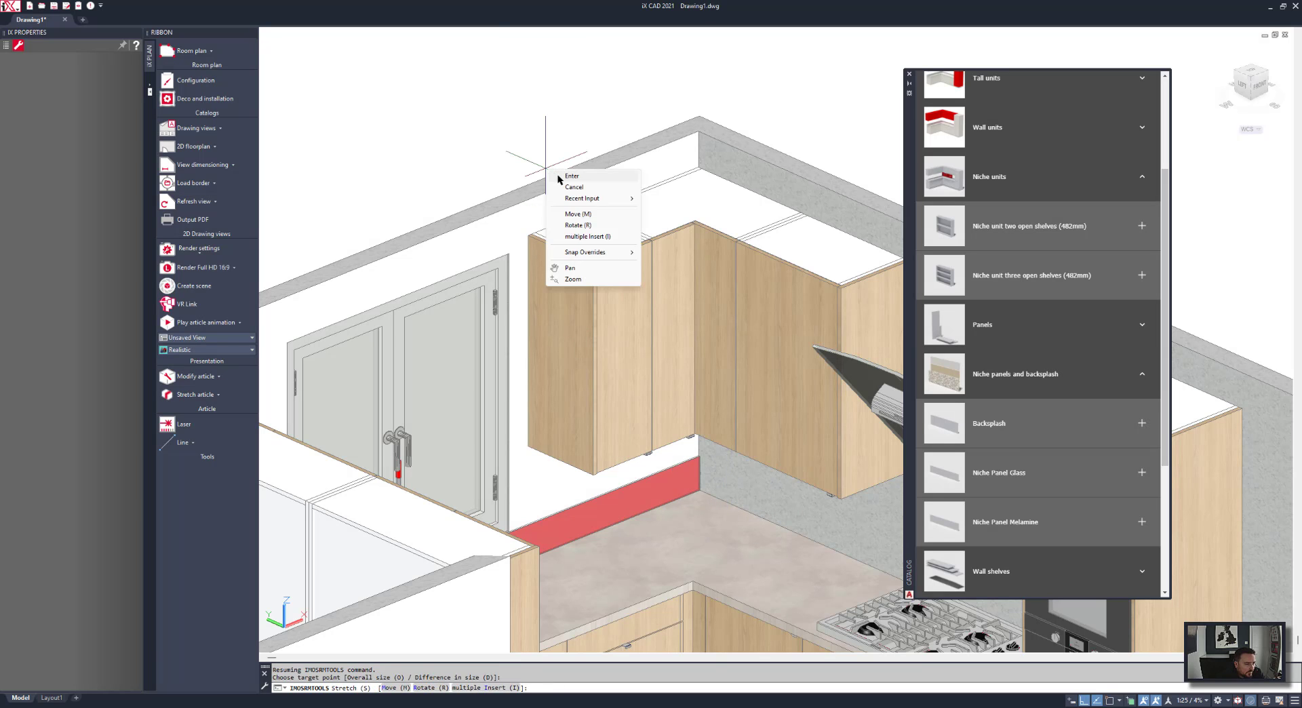
click(569, 177)
Copy the low window-wall glass panel onto the cooker wall.
scroll(560, 174, down, 5)
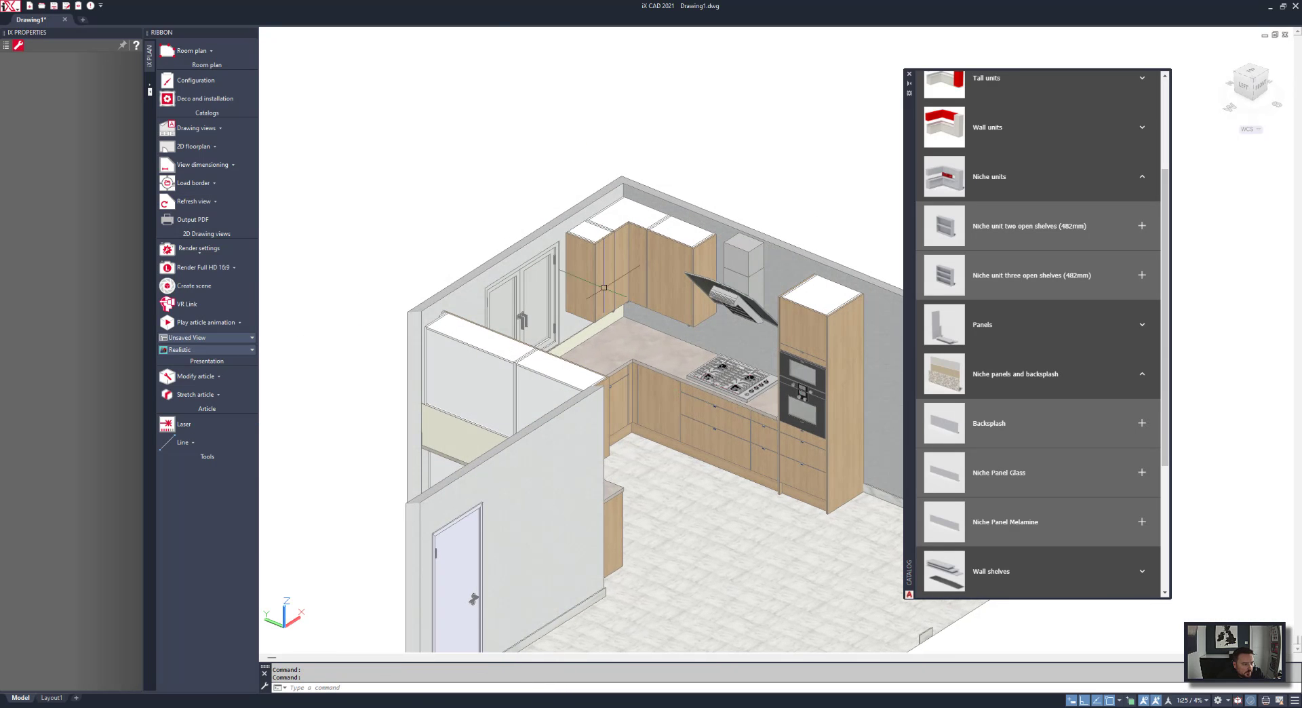
right_click(537, 163)
click(561, 216)
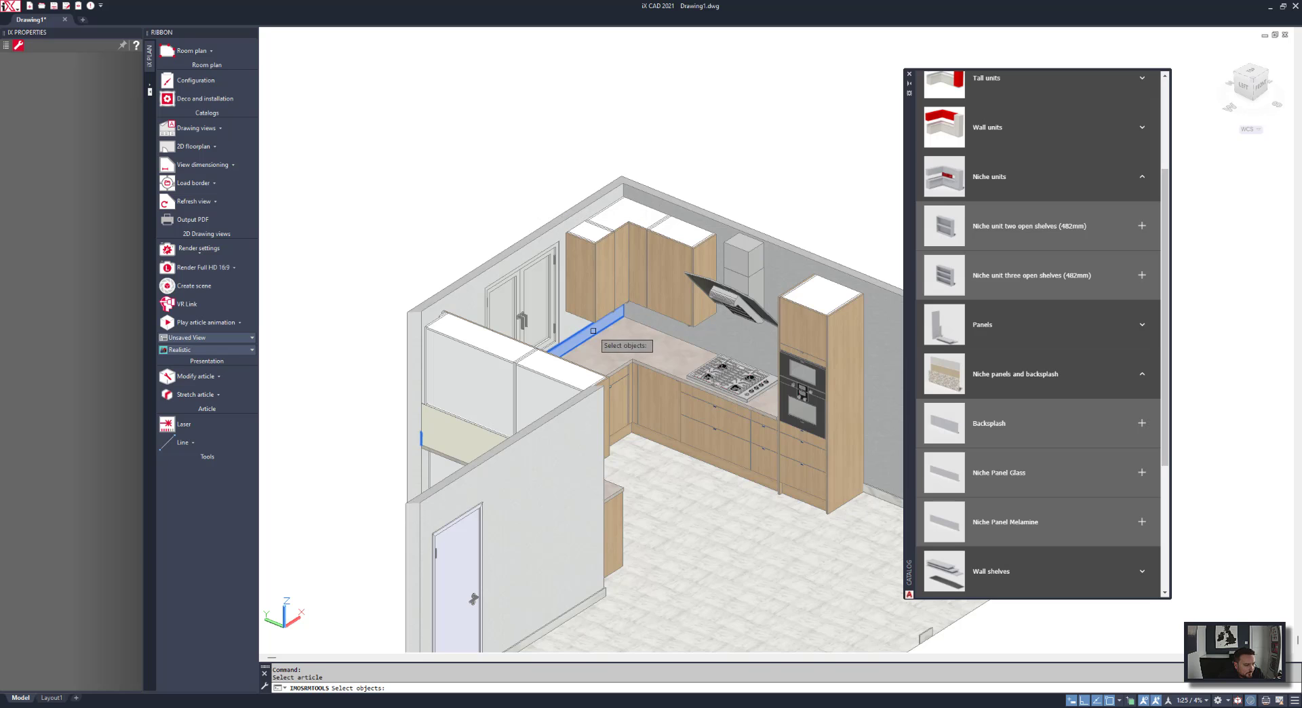
key(Return)
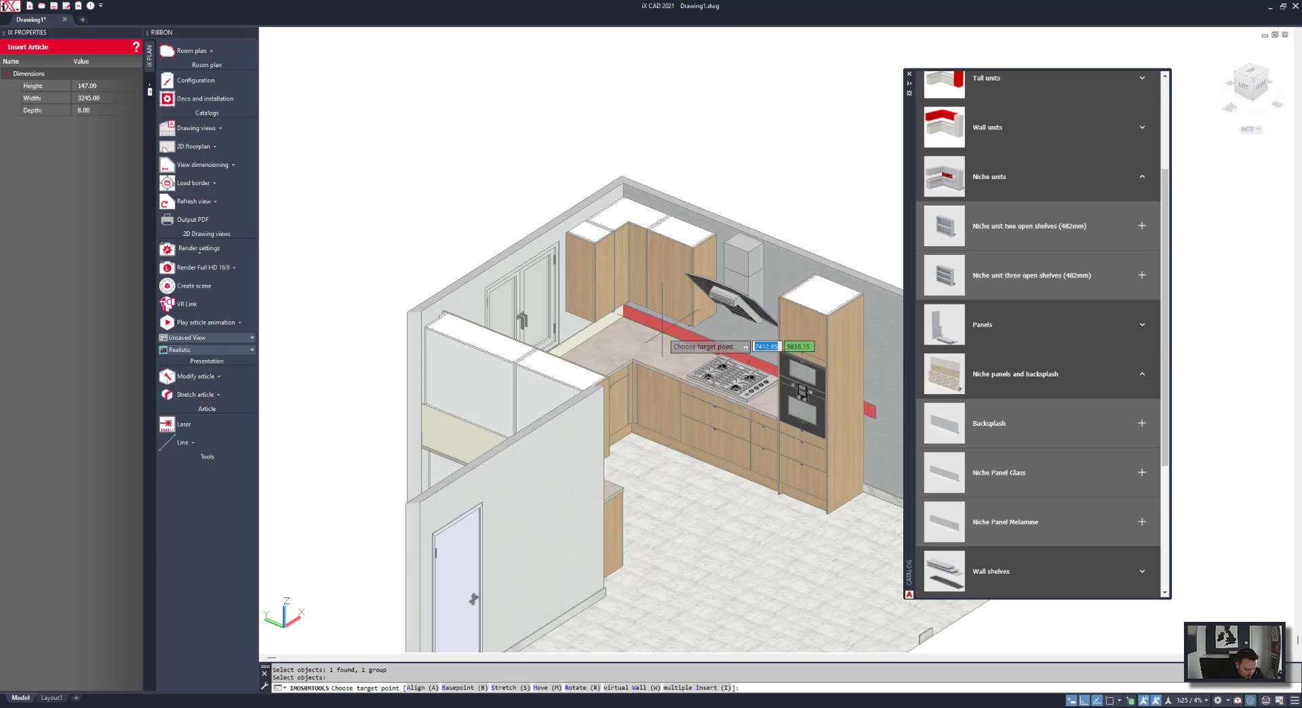
Stretch the copied glass panel's width along the cooker wall behind the hob.
text(s)
key(Return)
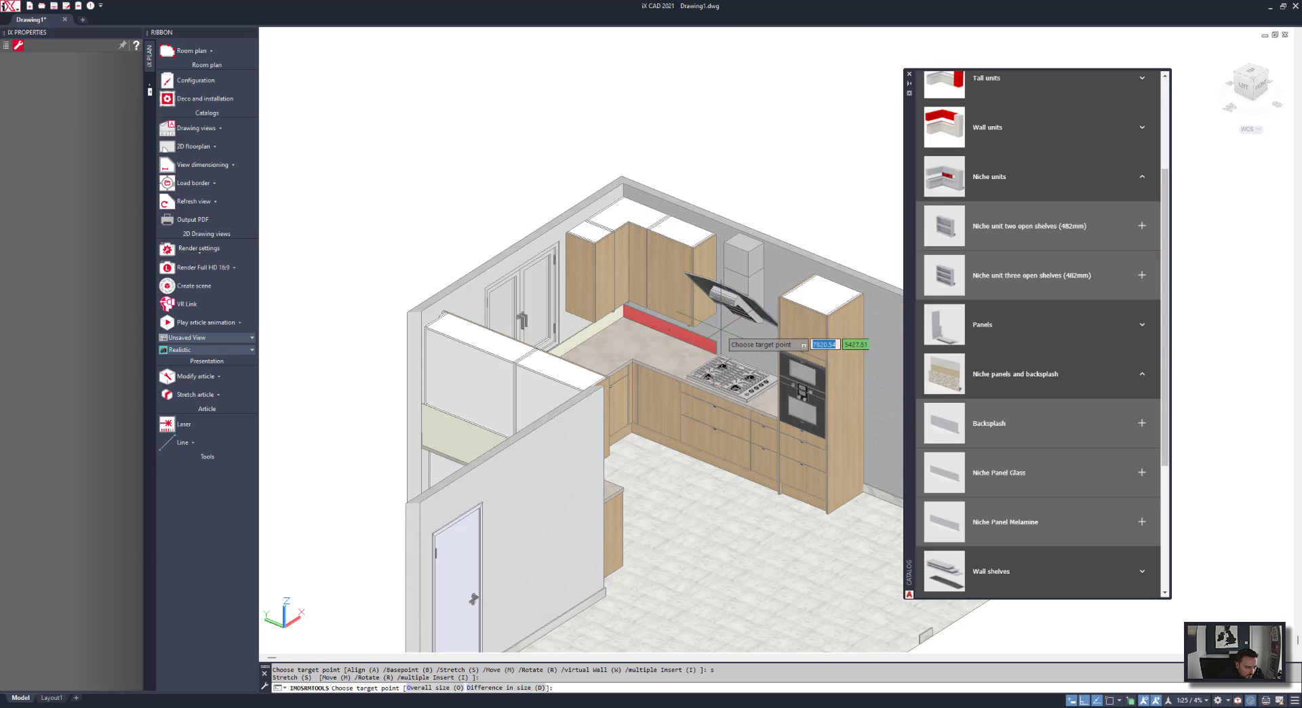
scroll(724, 333, up, 5)
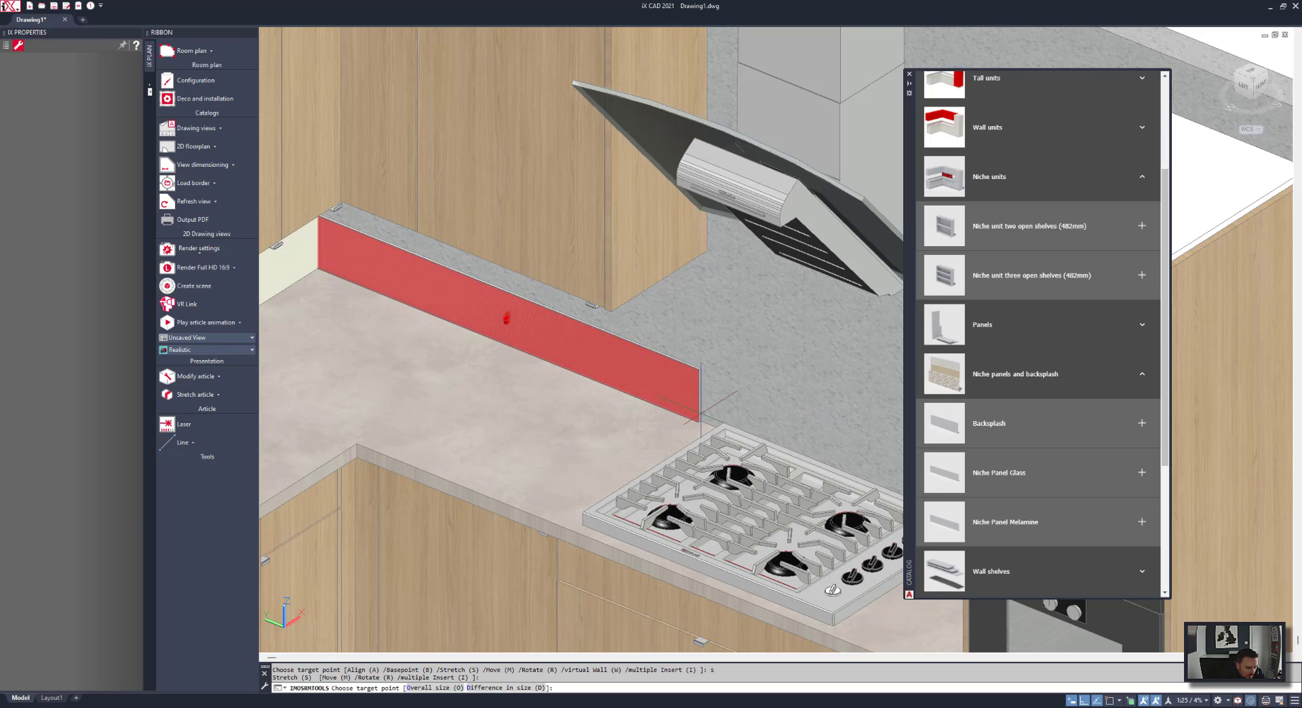
click(701, 413)
scroll(684, 409, down, 5)
shift+middle_drag(672, 412, 766, 400)
scroll(633, 392, up, 4)
click(623, 388)
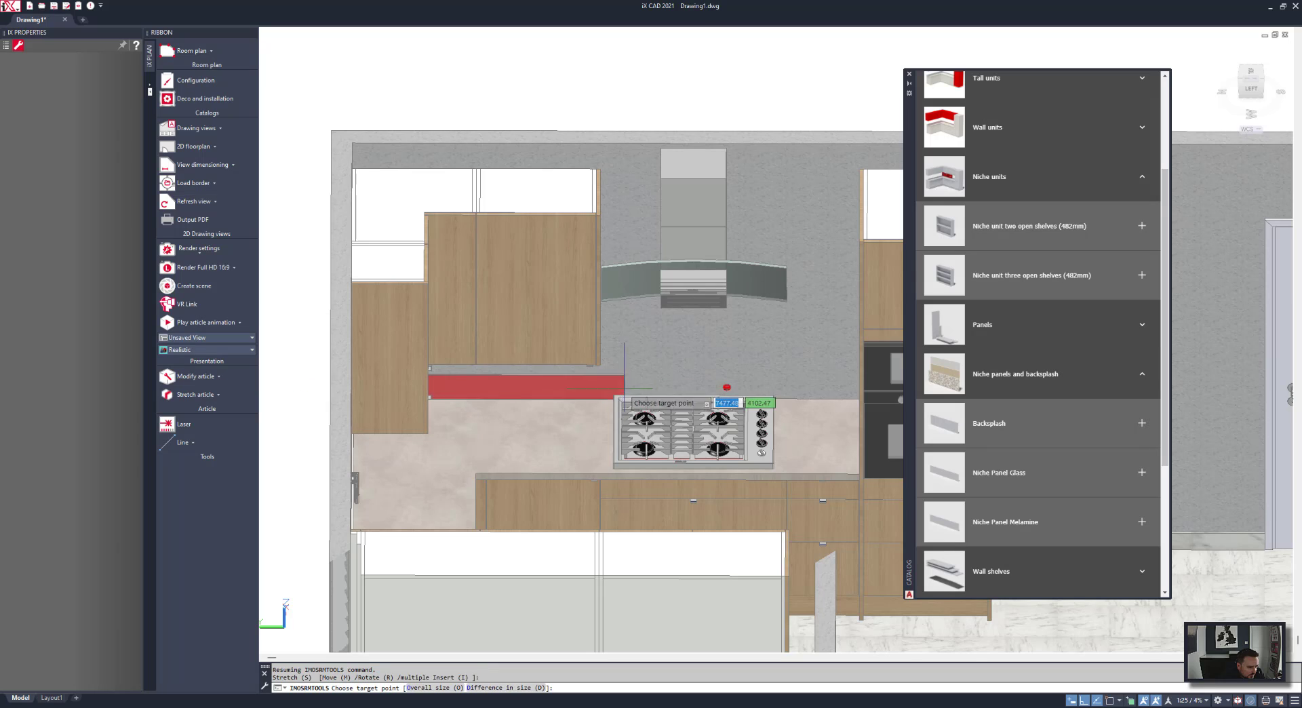
Stretch the low backsplash panel beneath the wall units so it ends at the last wall unit's side beside the hood.
click(692, 386)
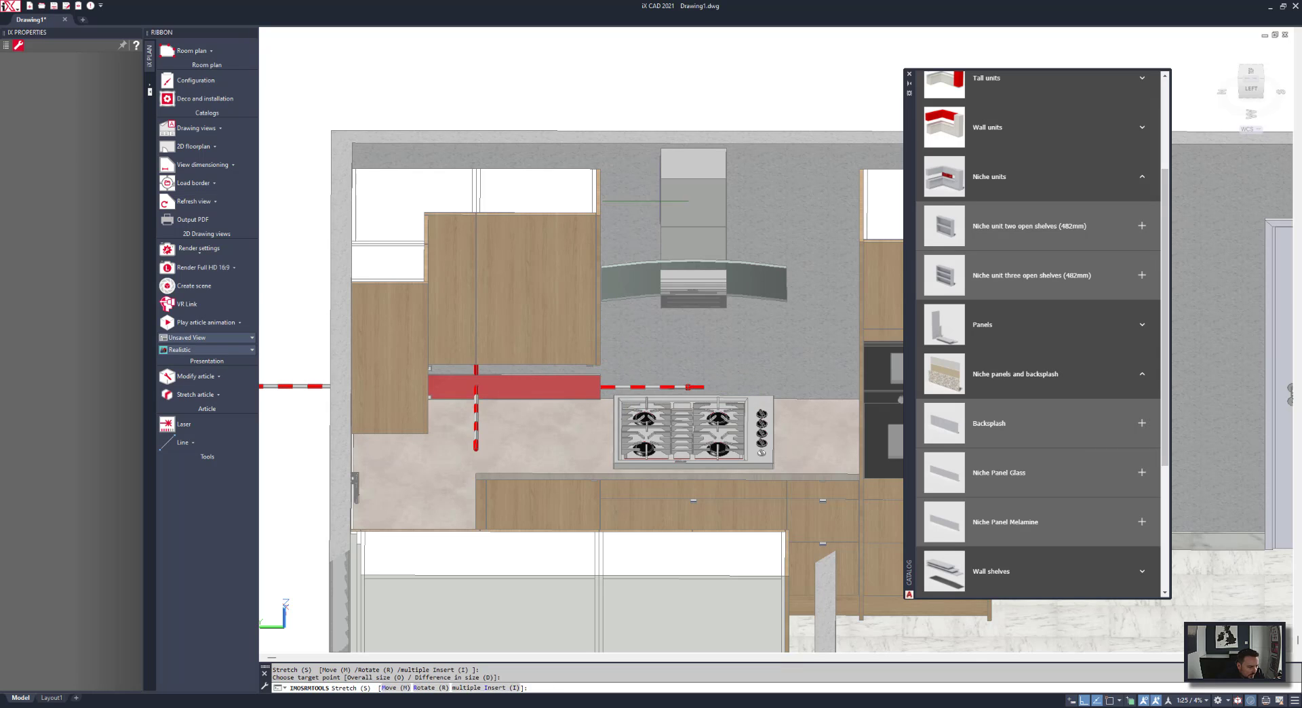
right_click(692, 107)
click(695, 112)
Copy the low backsplash panel directly beside the original, behind the hob, and stretch its width to the far edge of the hood.
right_click(641, 109)
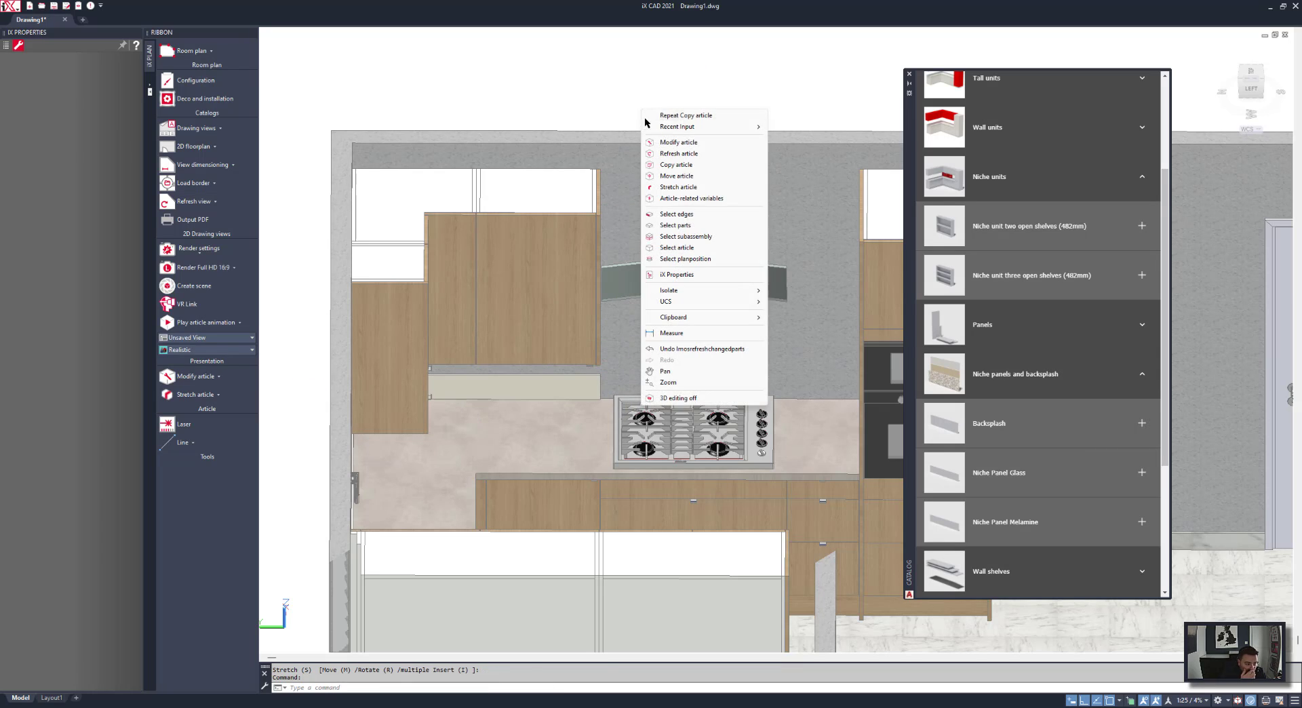
click(663, 167)
click(677, 387)
key(Return)
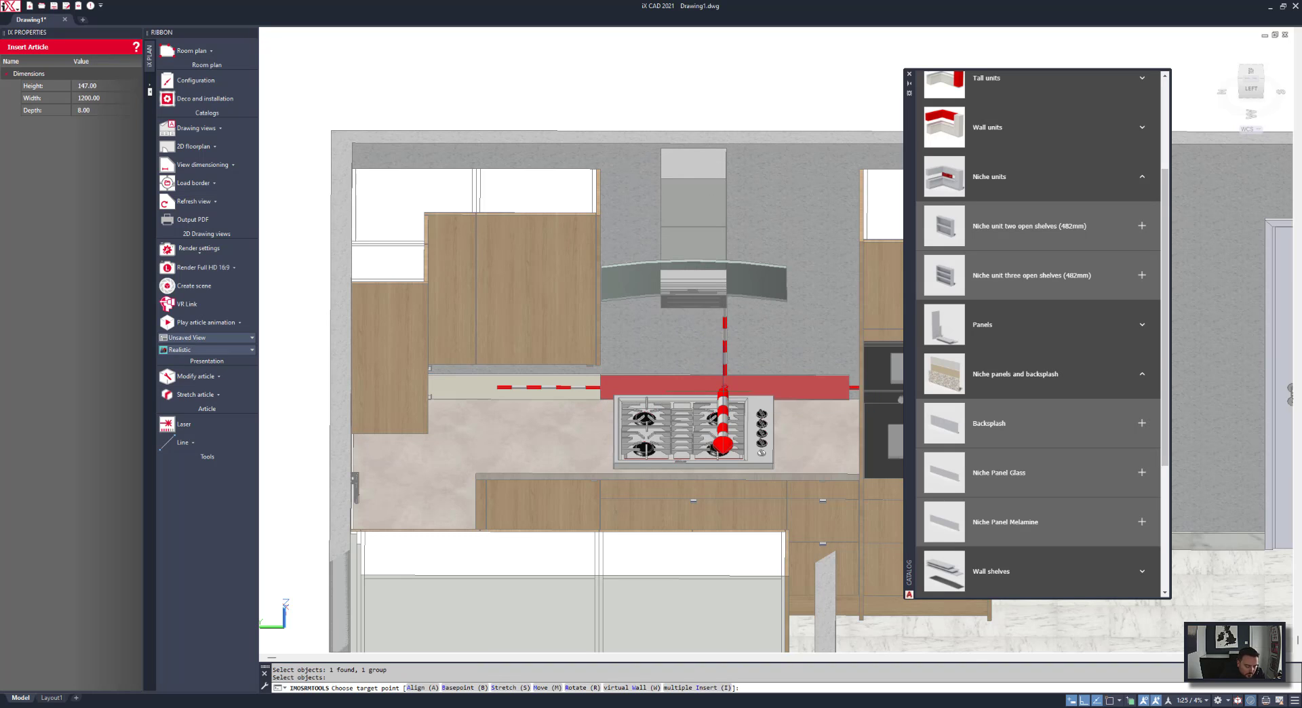
text(s)
key(Return)
click(852, 387)
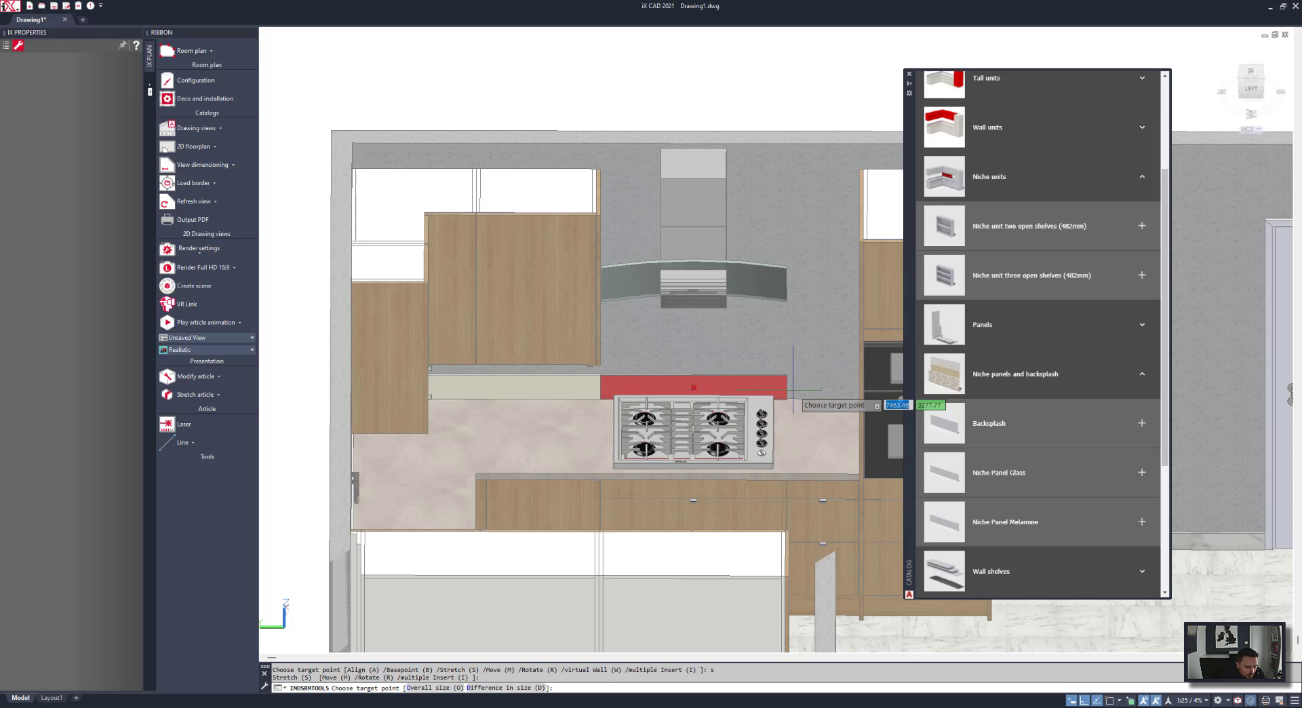
click(793, 390)
Stretch the backsplash panel behind the hob upward to the lower edge of the hood's glass, snapping to its endpoint.
click(692, 308)
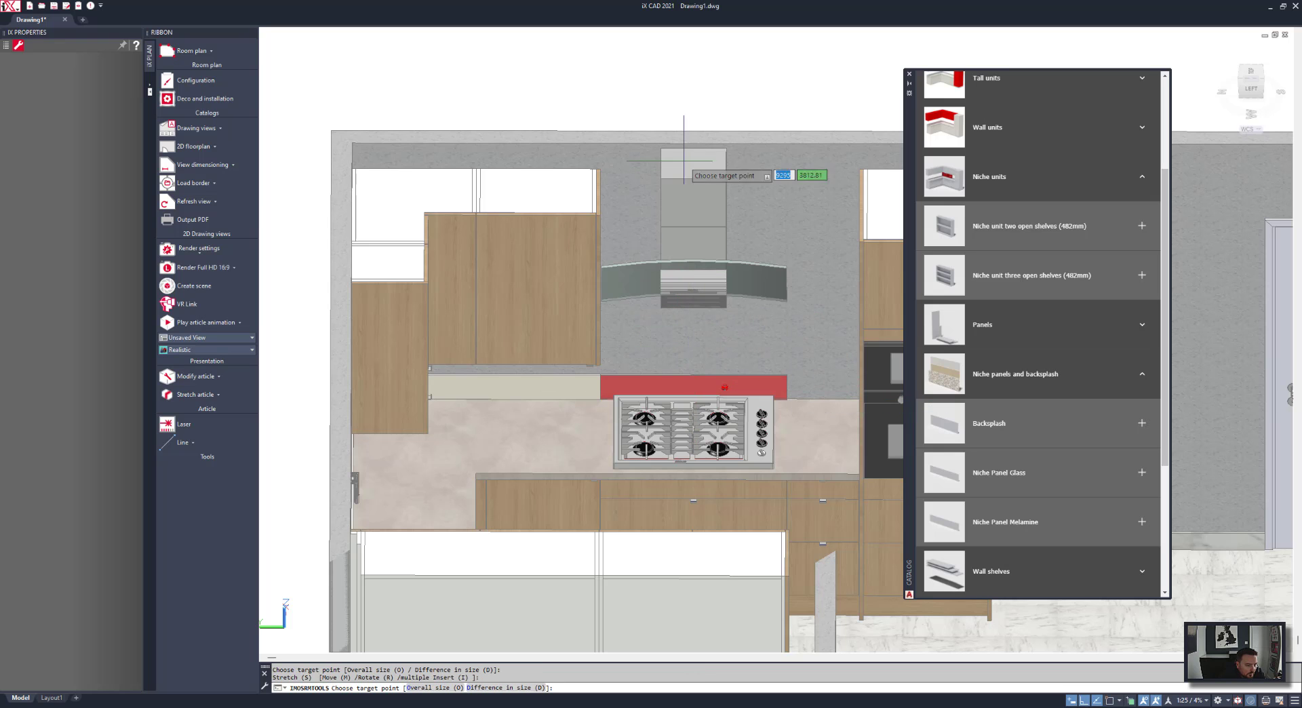
shift+middle_drag(683, 161, 738, 366)
scroll(772, 429, down, 3)
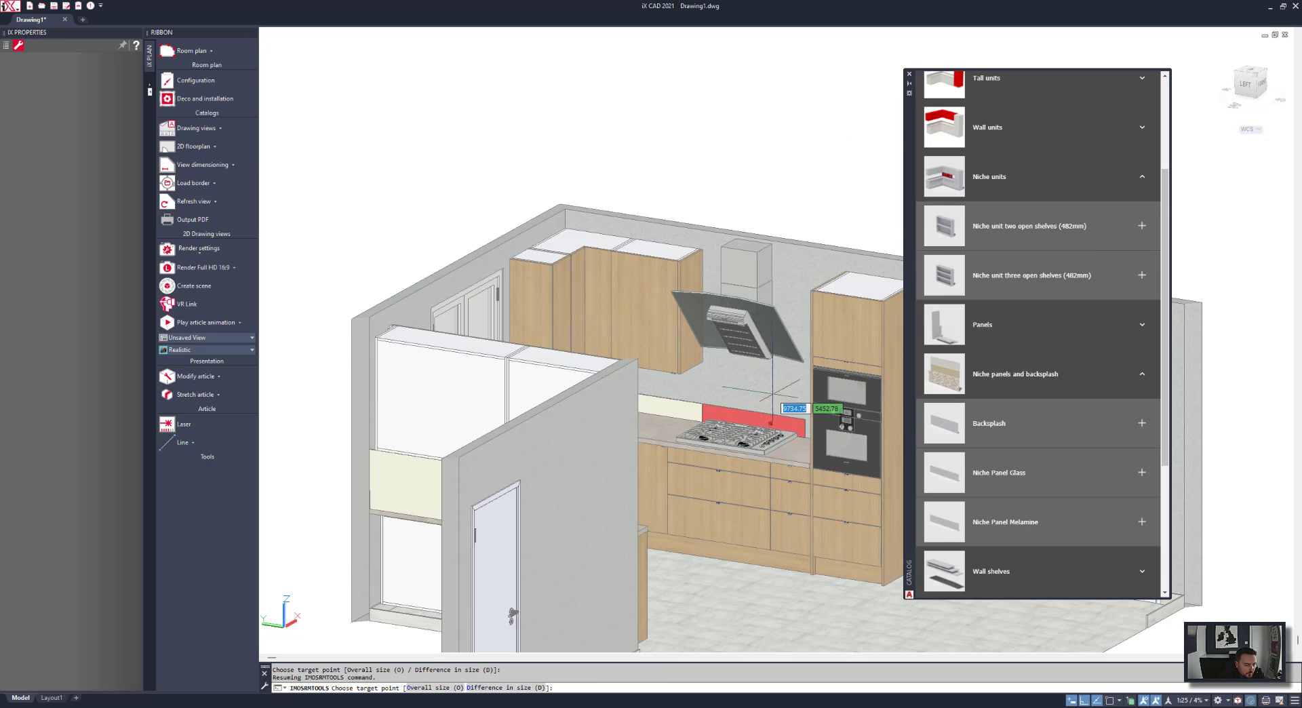
key(Escape)
click(771, 380)
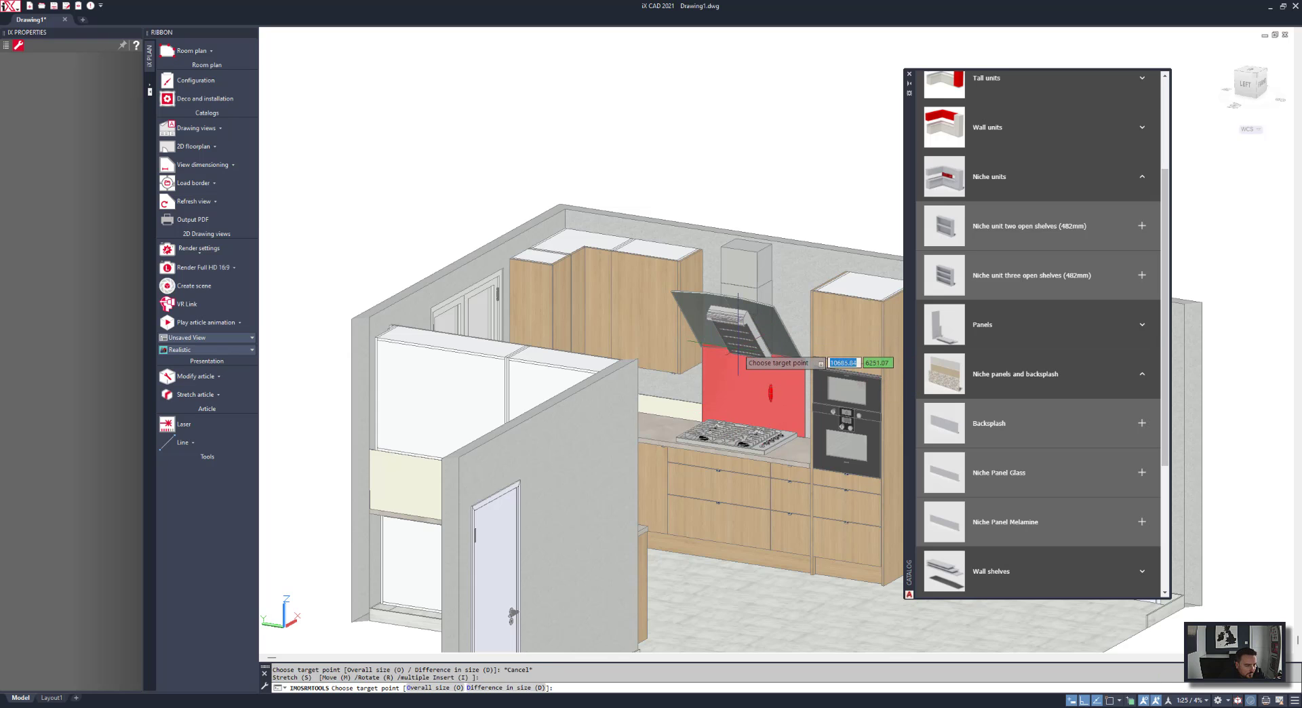
scroll(726, 362, up, 5)
scroll(661, 349, up, 5)
shift+right_click(663, 339)
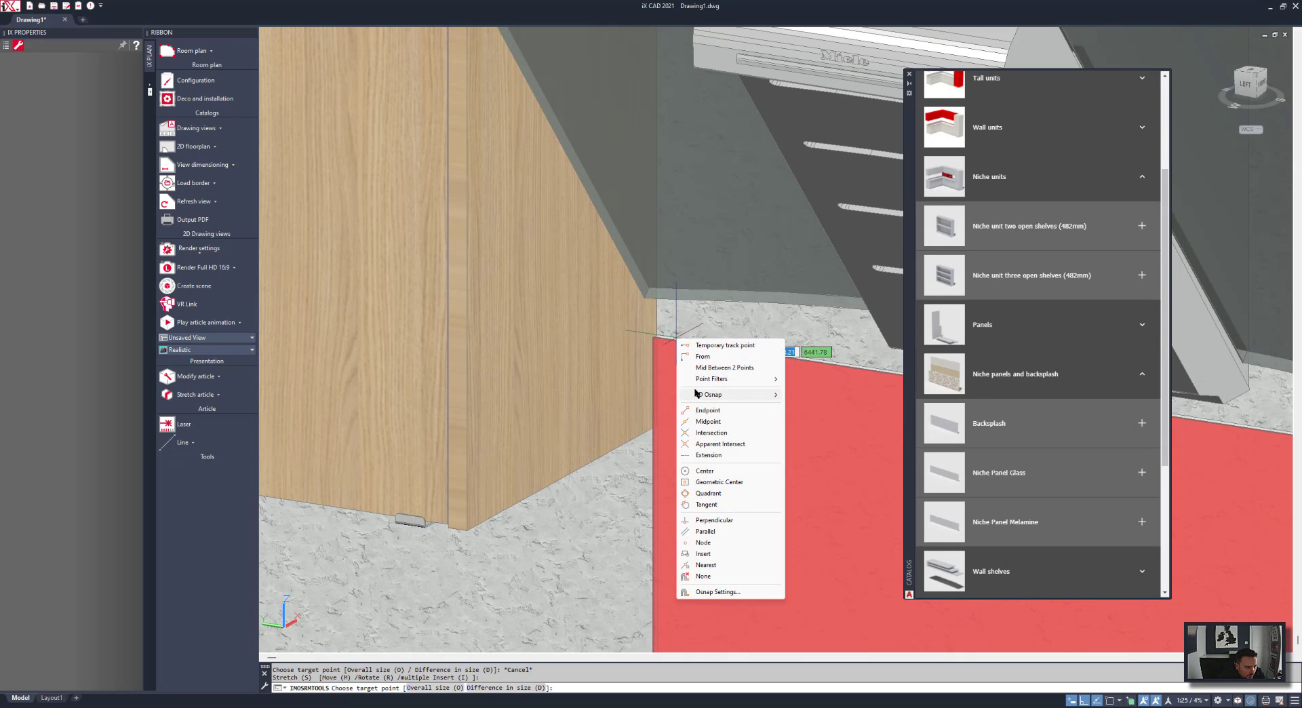
click(705, 413)
click(890, 349)
scroll(833, 305, down, 8)
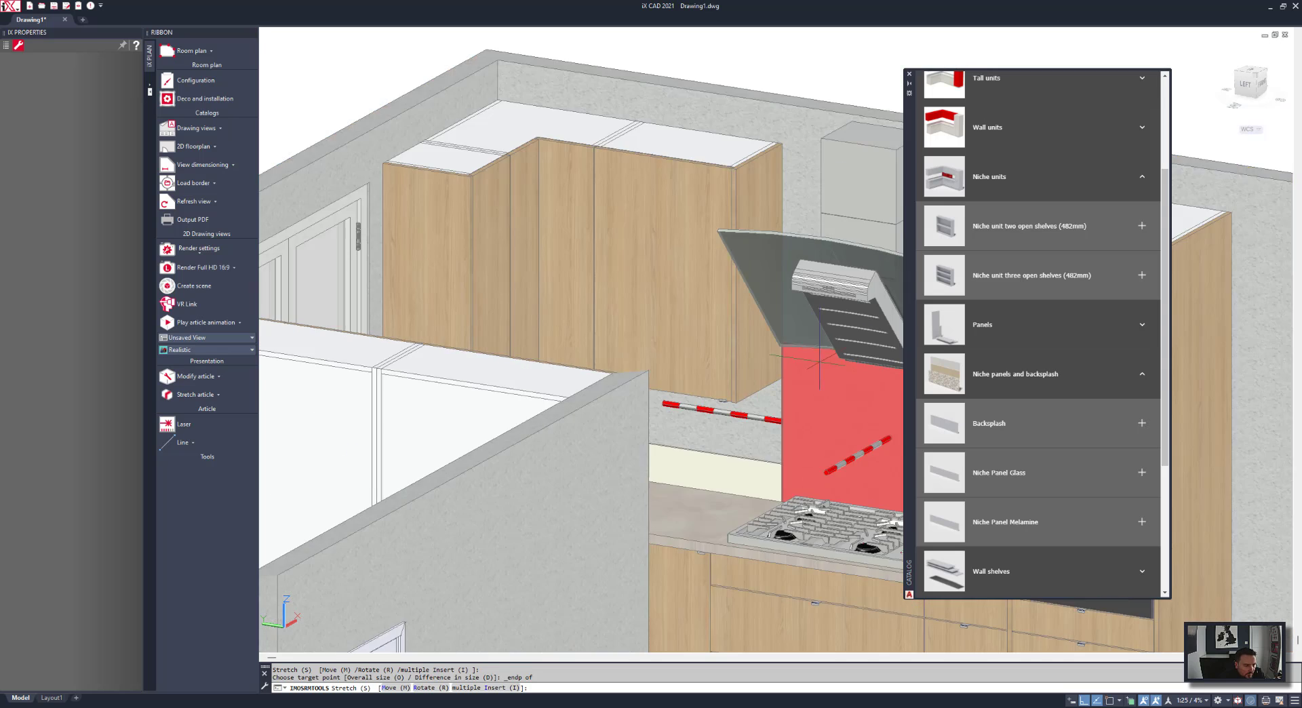
right_click(781, 153)
click(803, 161)
Copy the low backsplash panel into the gap beyond the hob panel and stretch it to the side of the tall oven unit.
shift+middle_drag(760, 163, 847, 223)
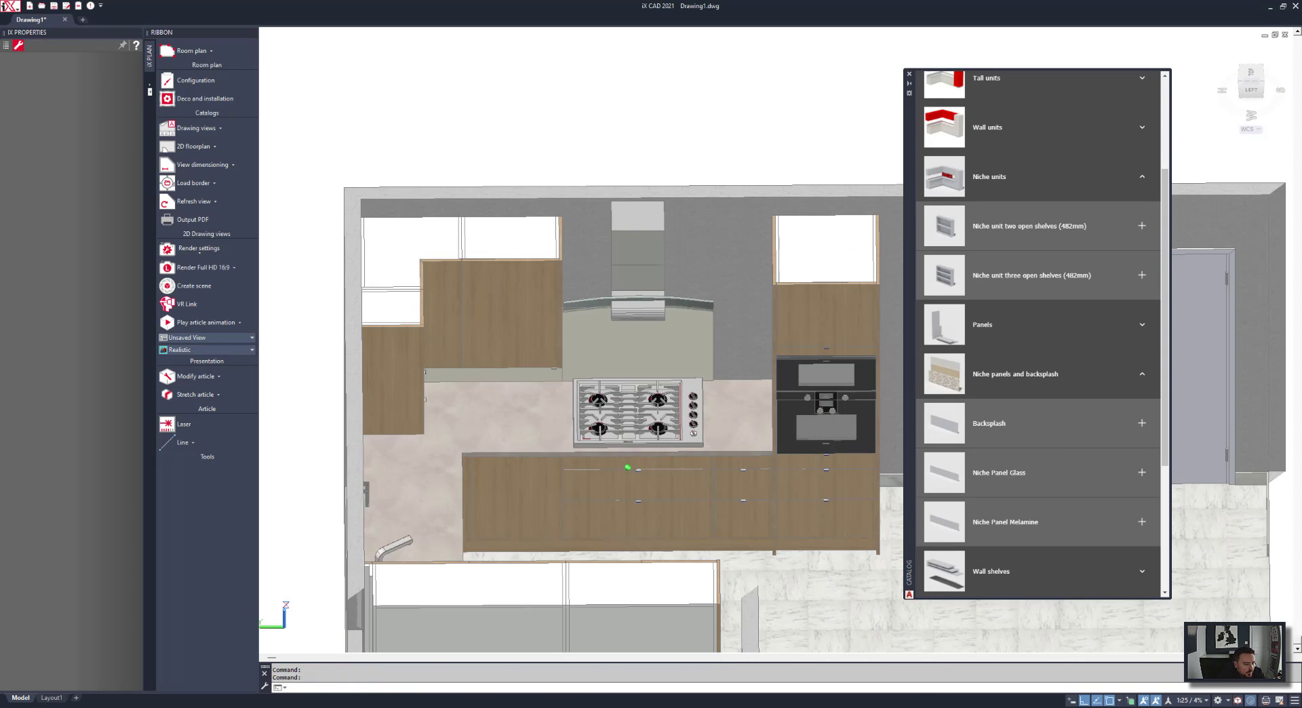
right_click(516, 137)
click(546, 194)
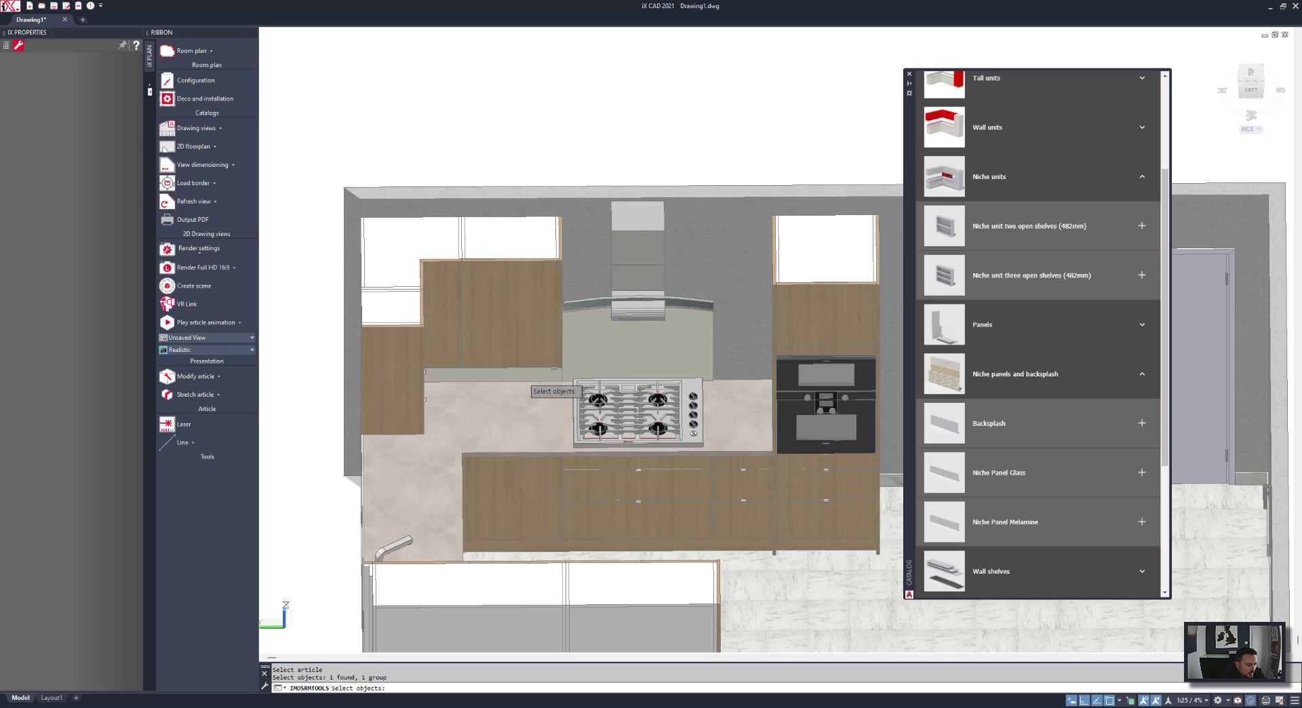
key(Return)
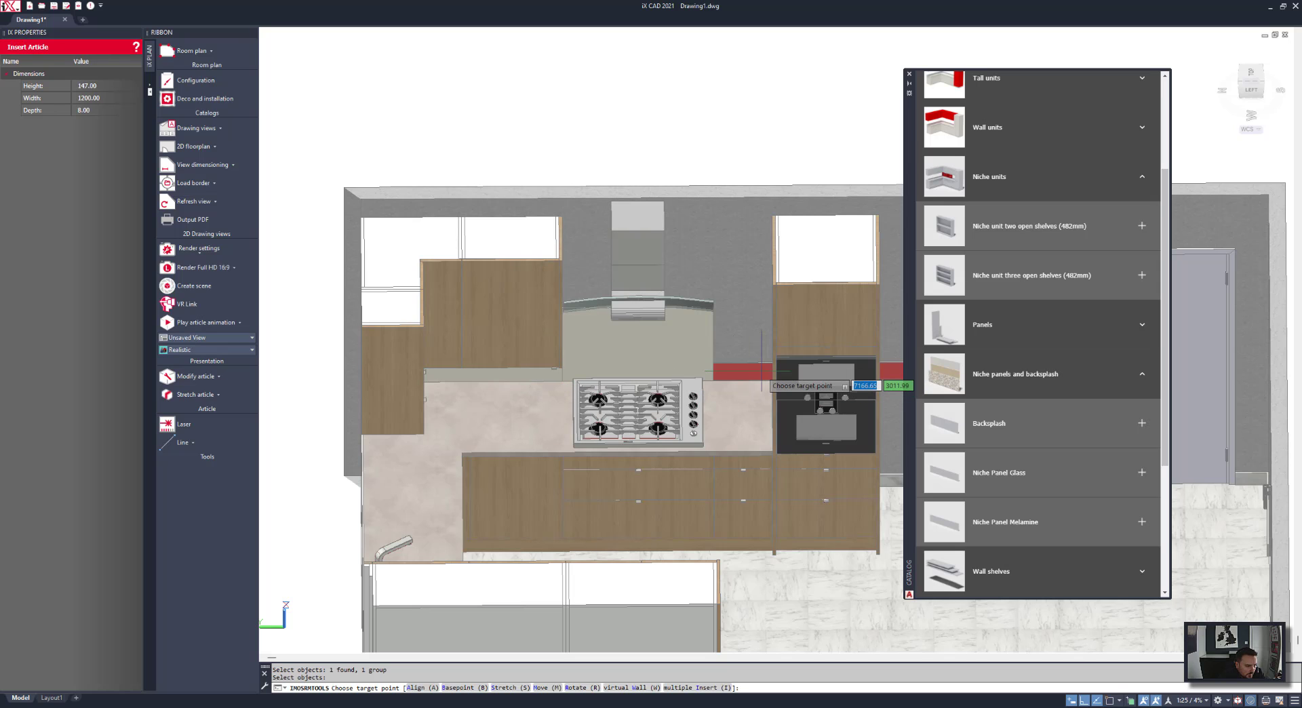
text(s)
key(Return)
middle_drag(762, 372, 570, 373)
click(576, 357)
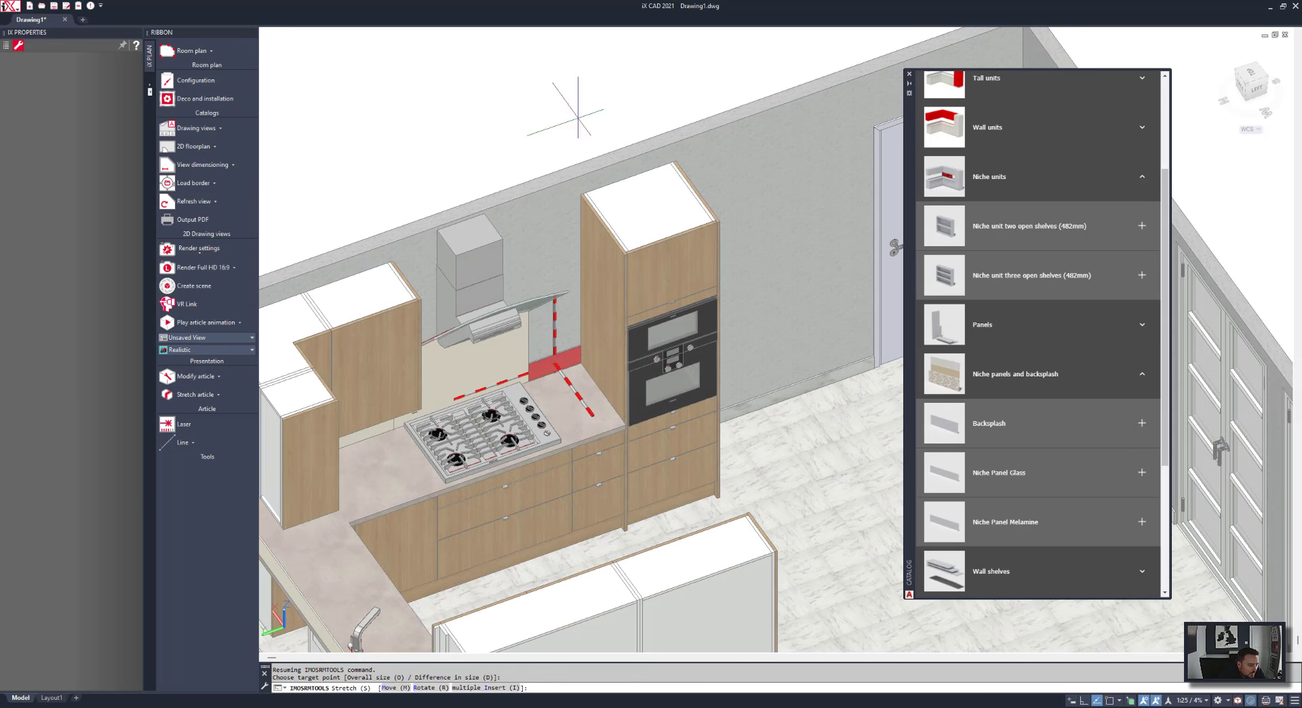
right_click(592, 100)
click(596, 107)
scroll(596, 187, up, 2)
middle_drag(595, 186, 746, 142)
scroll(800, 180, down, 5)
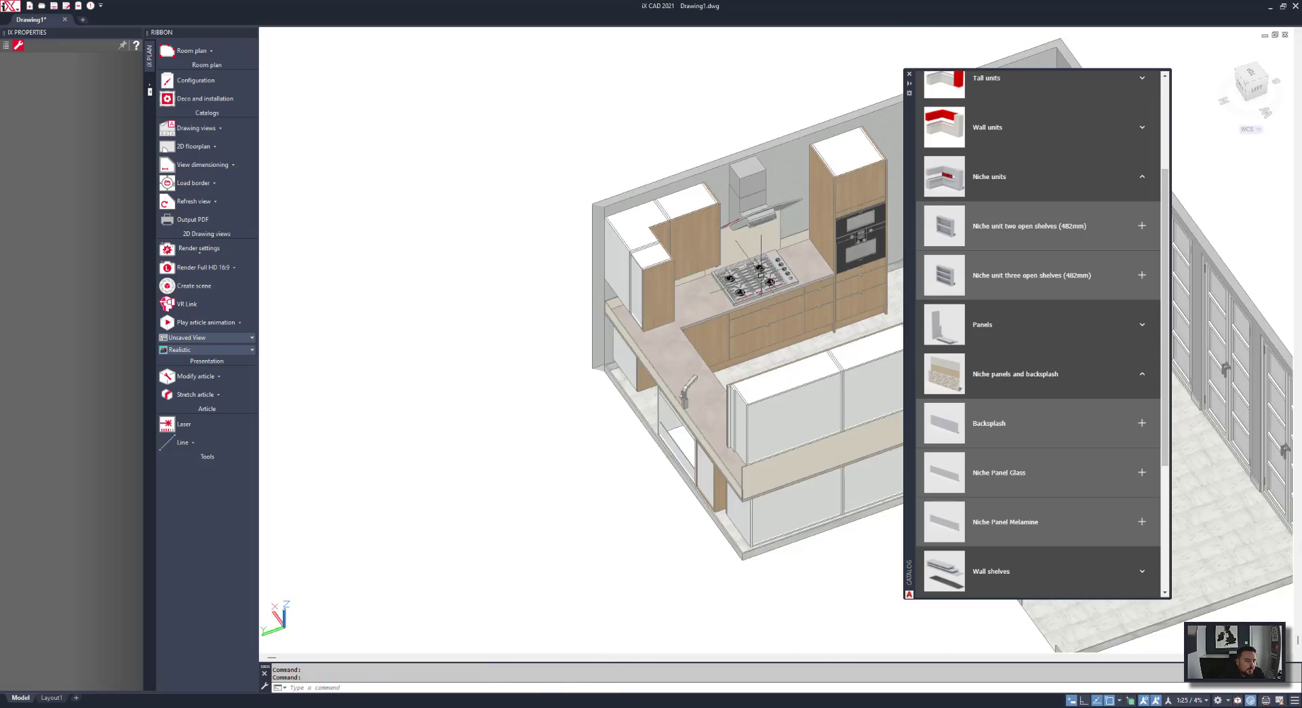
shift+middle_drag(755, 283, 570, 237)
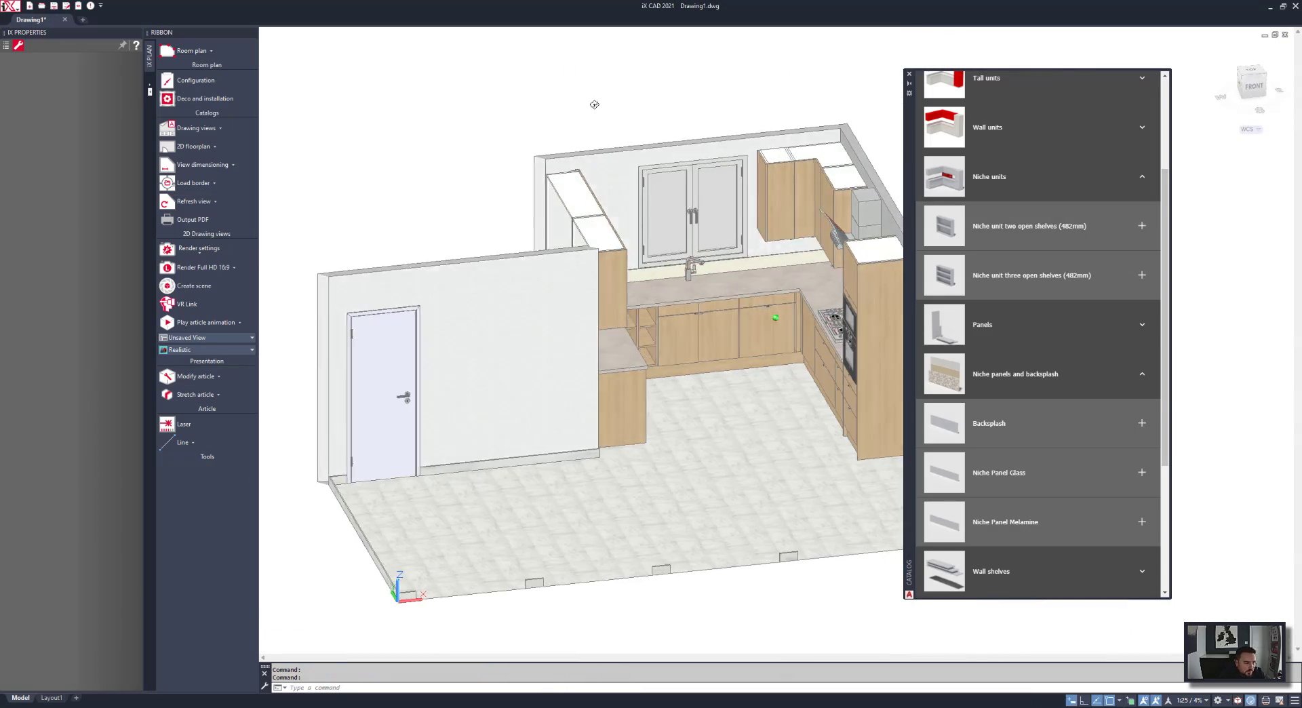
shift+middle_drag(594, 104, 650, 219)
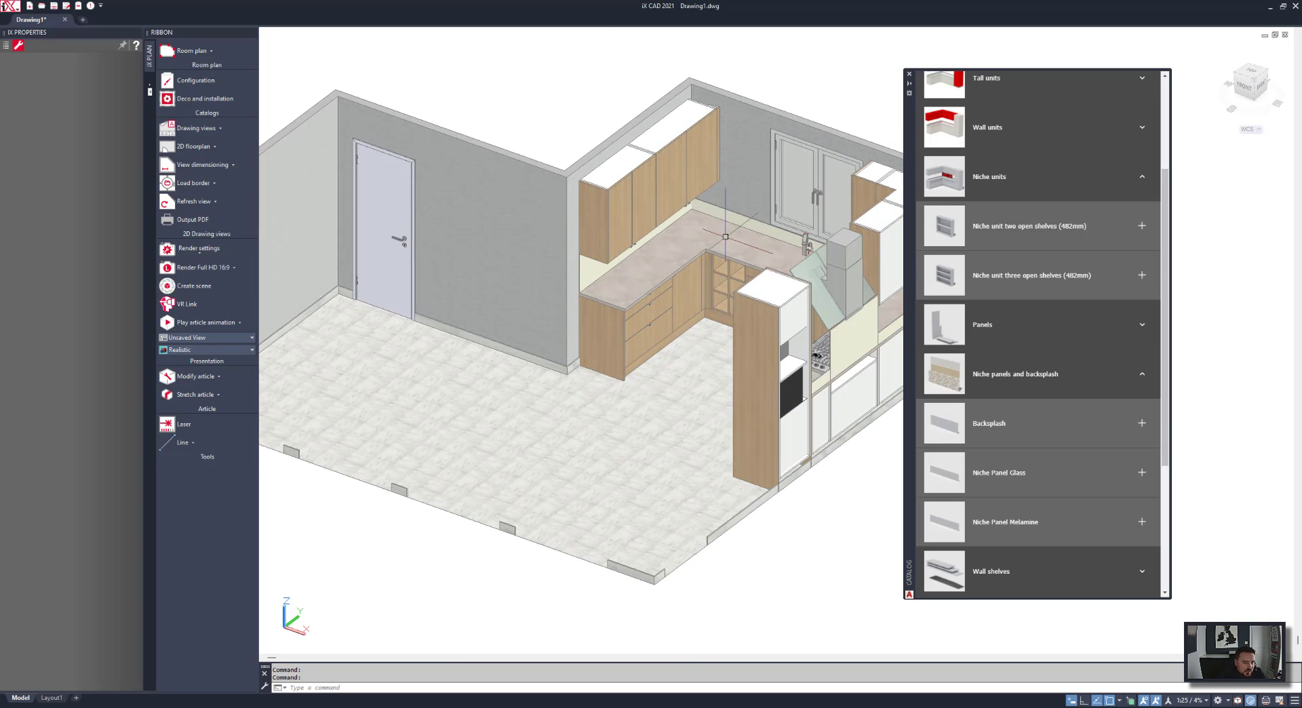
scroll(1044, 144, up, 5)
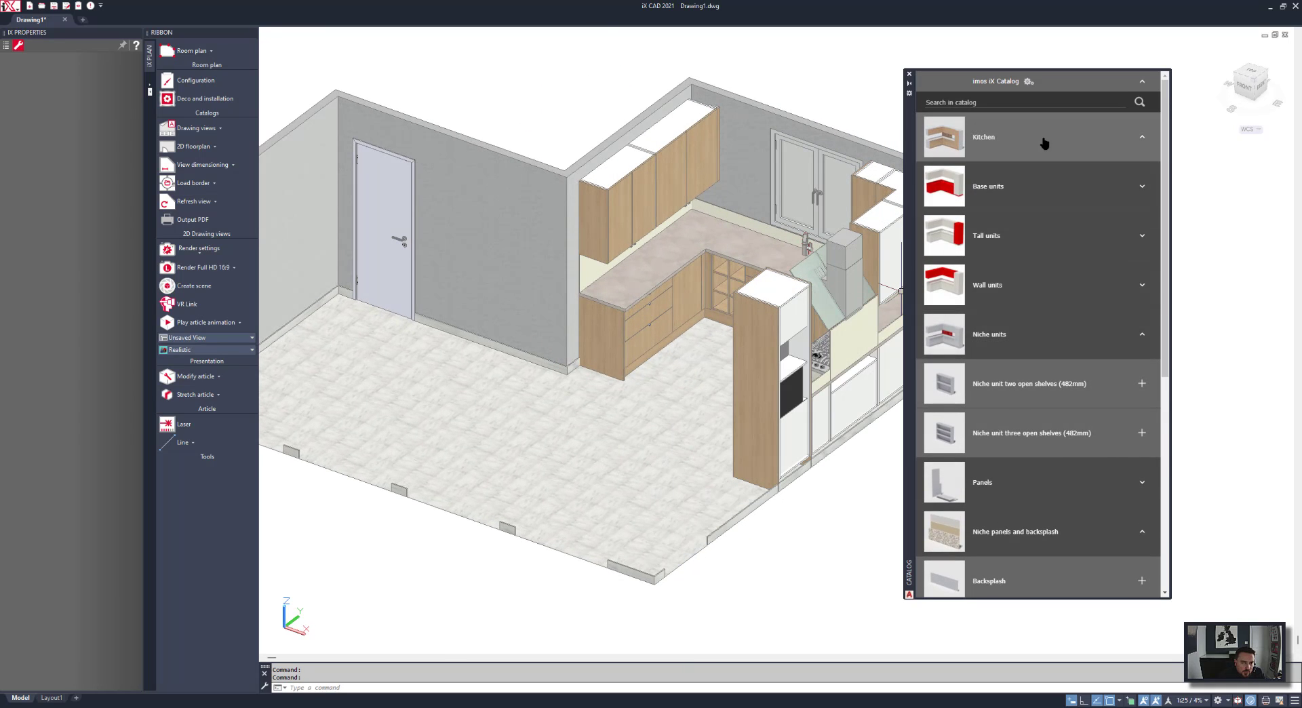
click(1044, 144)
click(1028, 82)
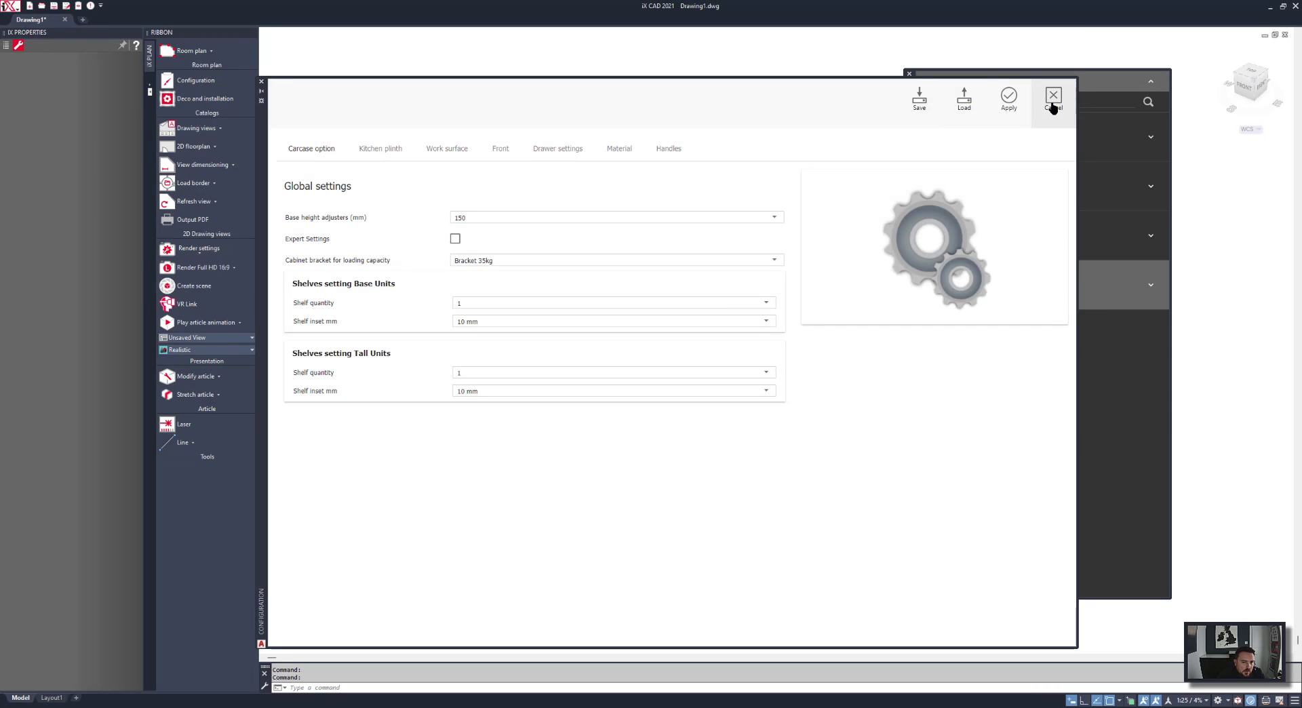
click(1051, 104)
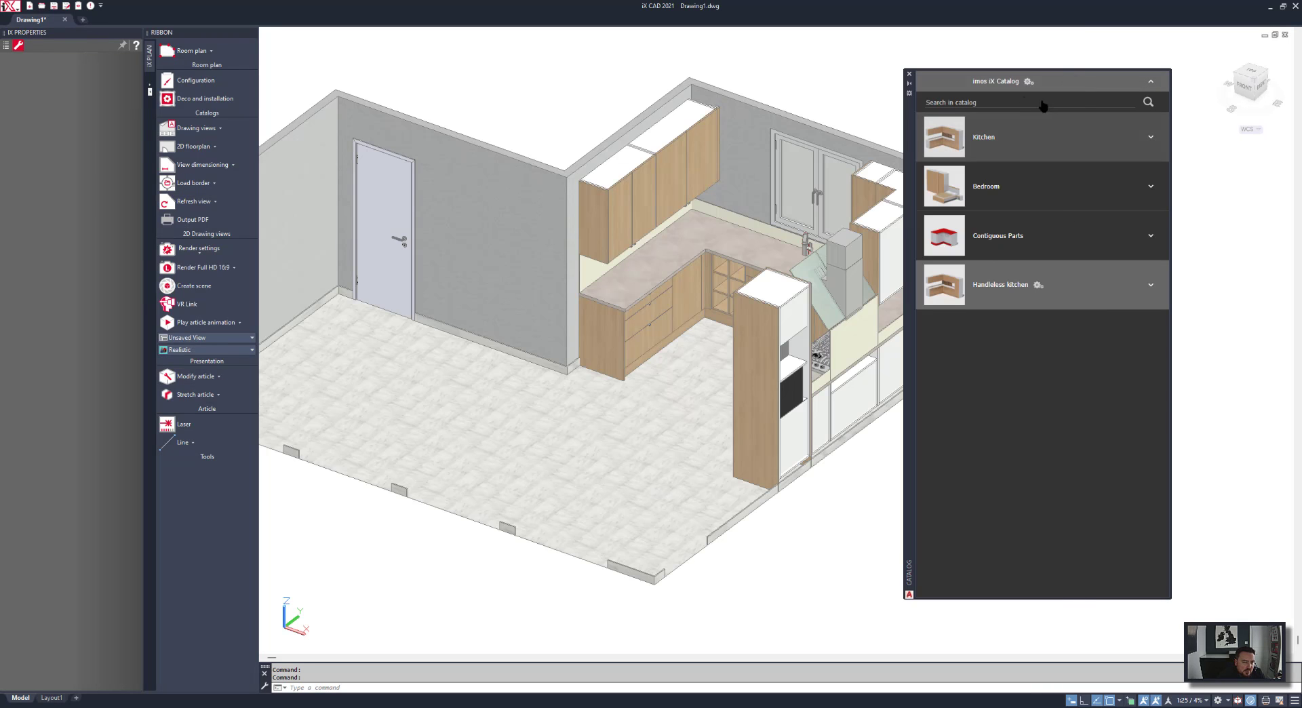
Replace the kitchen catalog with the decoration and installation catalog and show its Water Energy Gas wall installation articles.
click(910, 74)
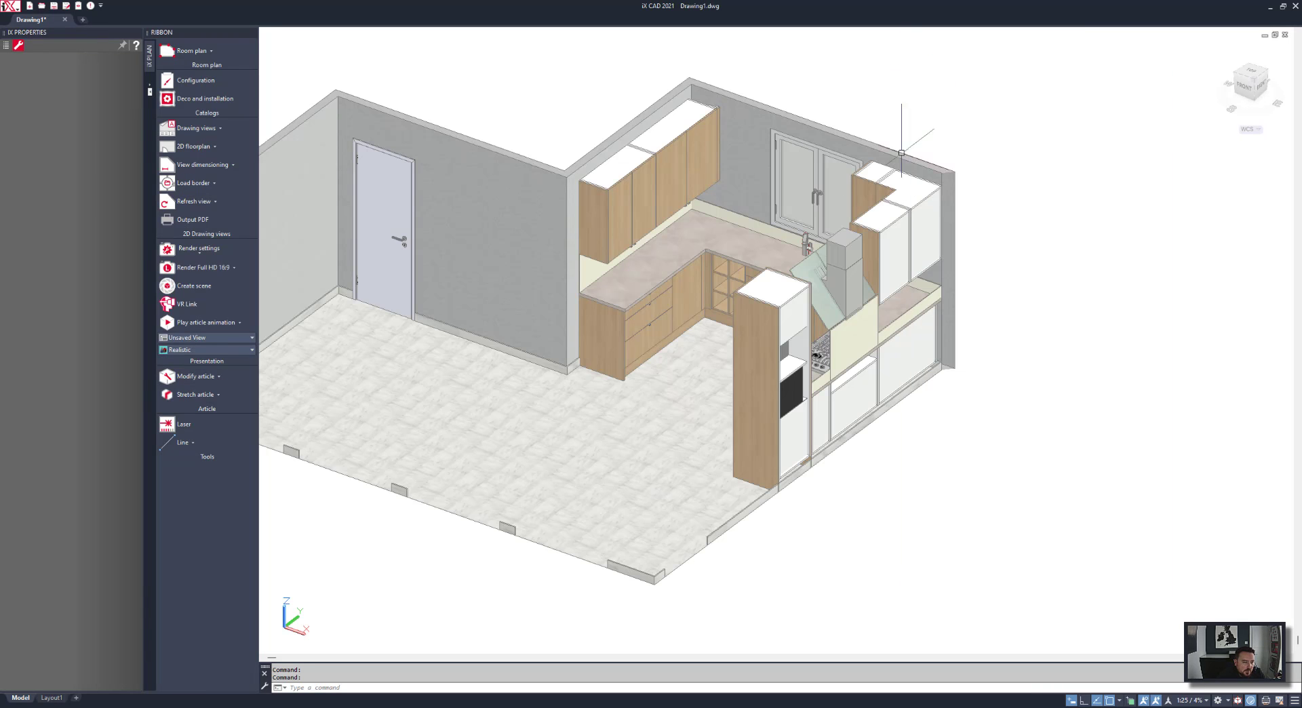
click(199, 102)
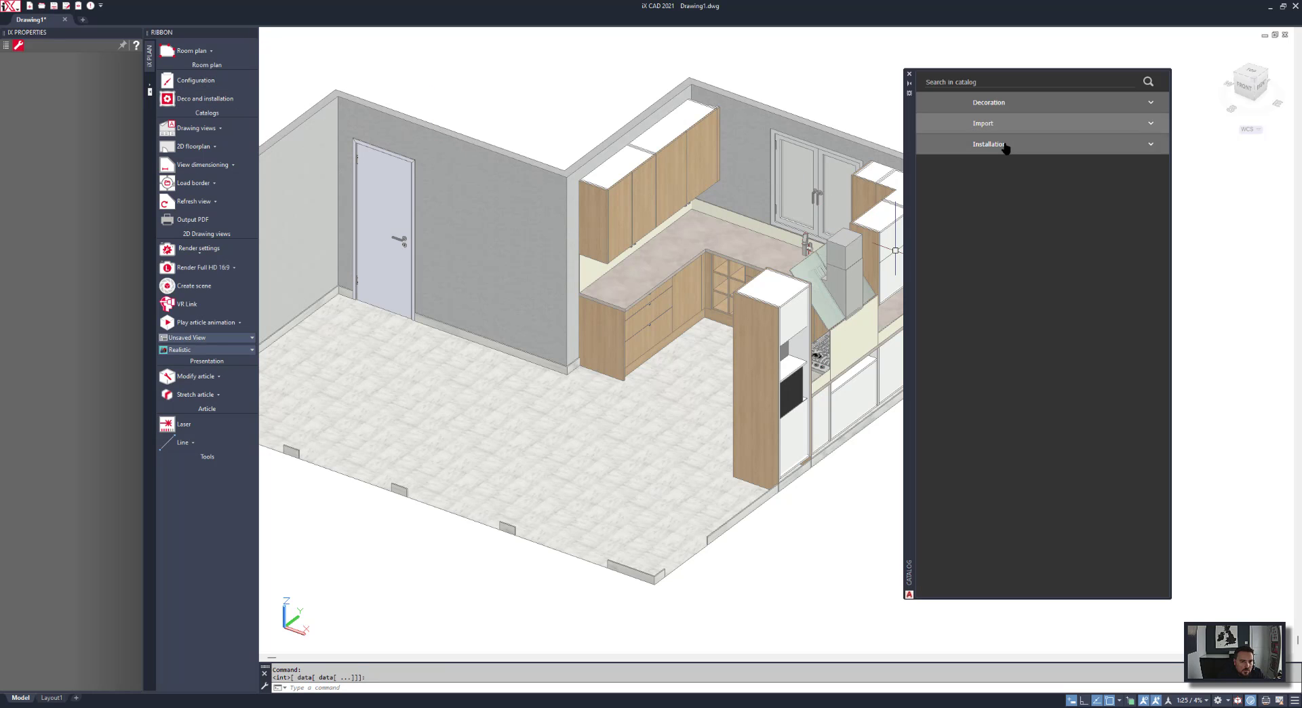
click(1006, 147)
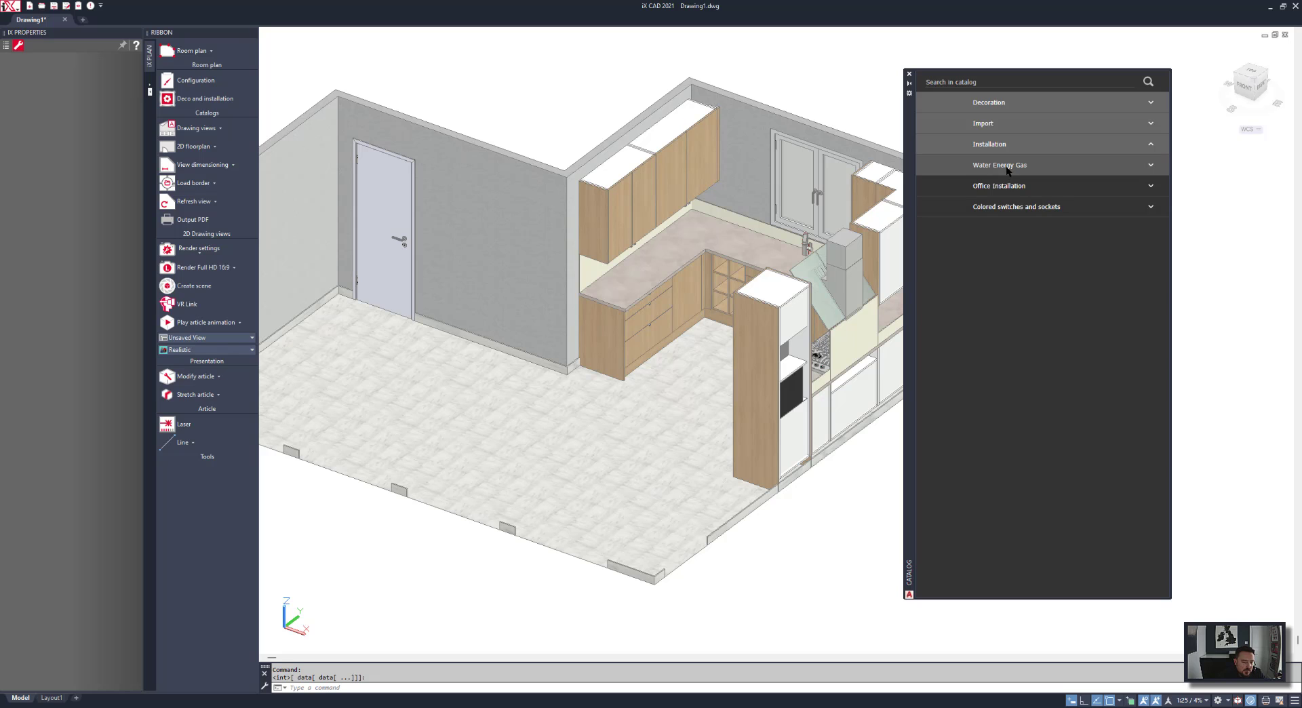
click(1007, 166)
click(988, 186)
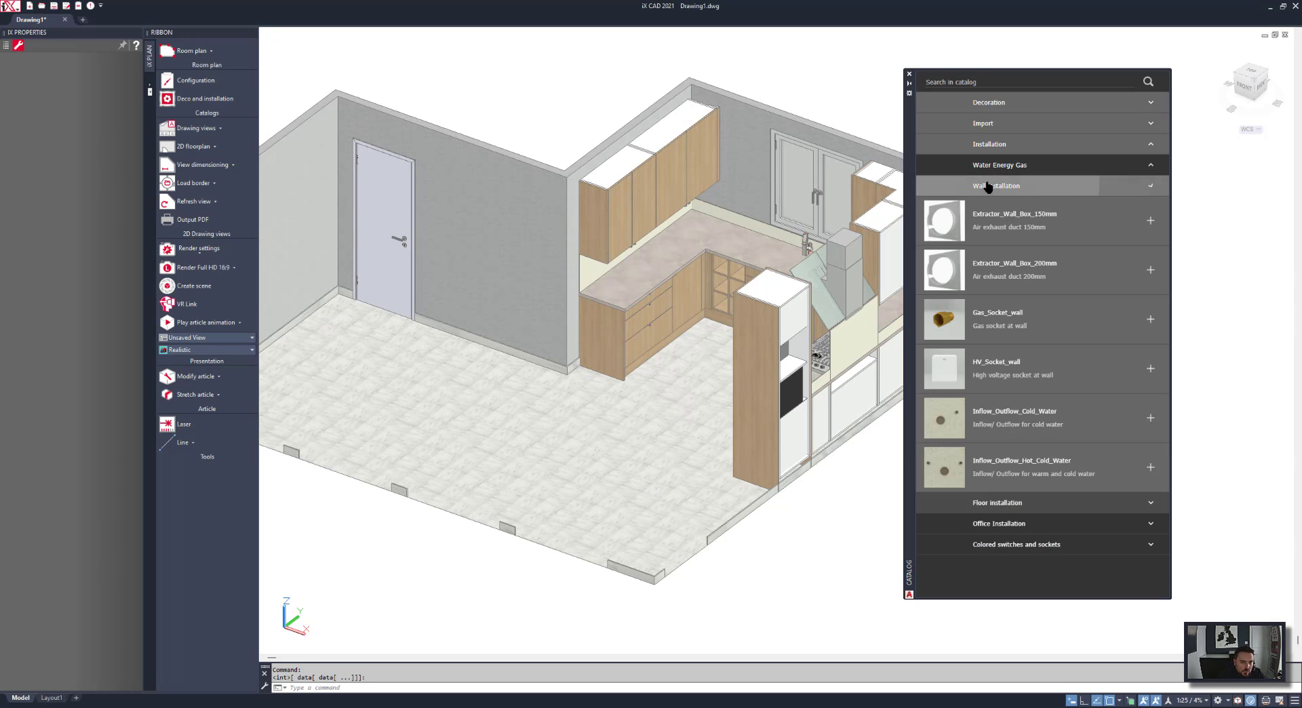
Insert an HV_Socket_wall on the wall above the end of the wall unit run nearest the room door.
click(1148, 370)
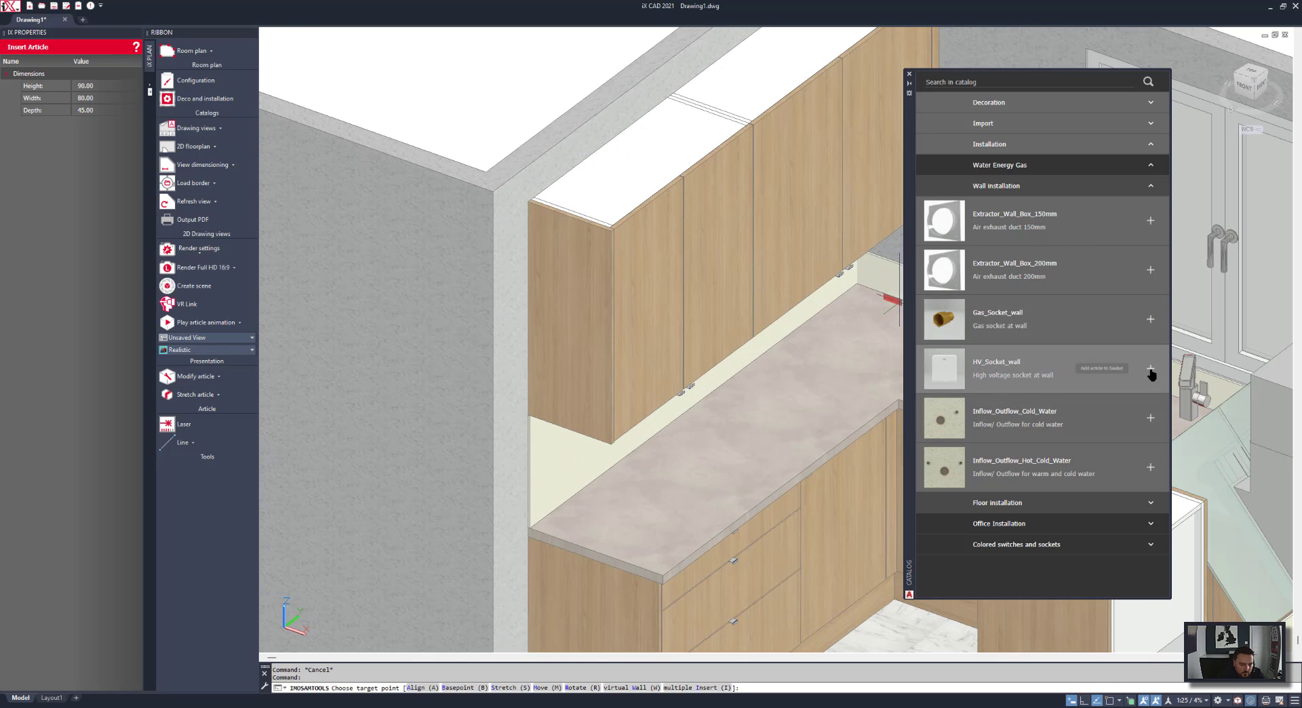
scroll(526, 272, up, 3)
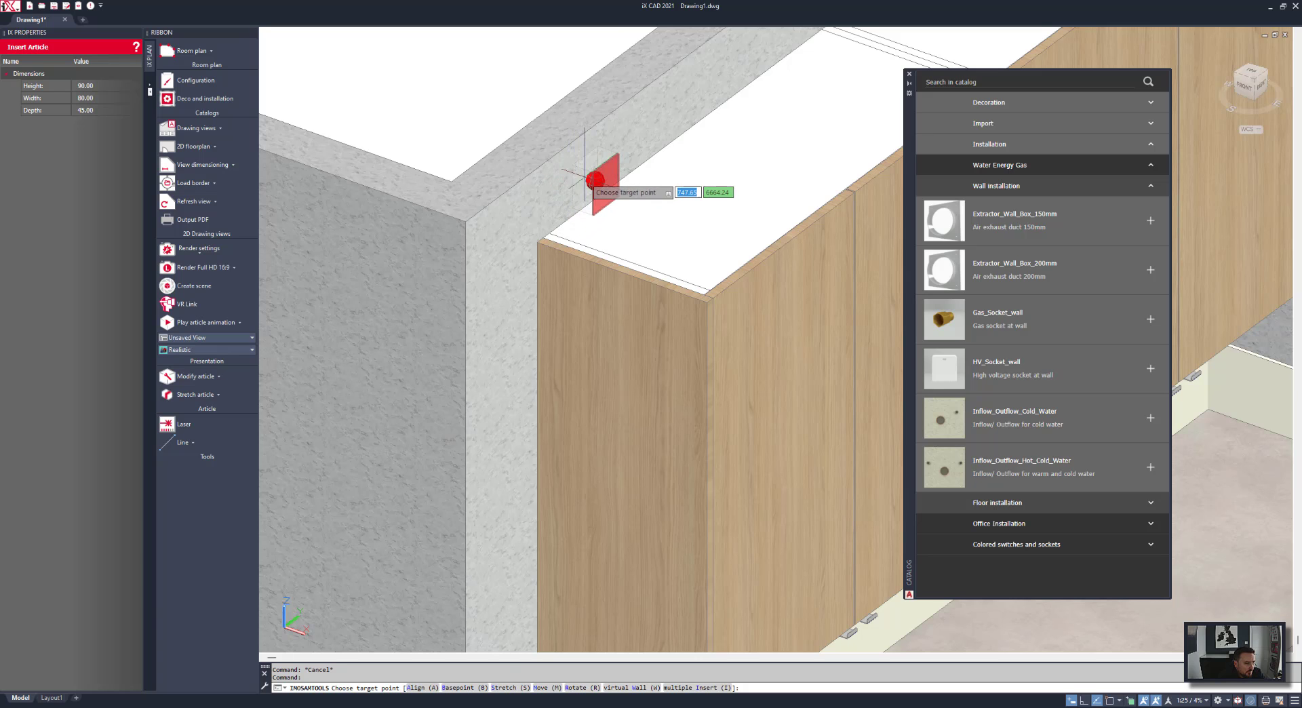
click(586, 172)
scroll(630, 207, down, 10)
scroll(629, 205, up, 5)
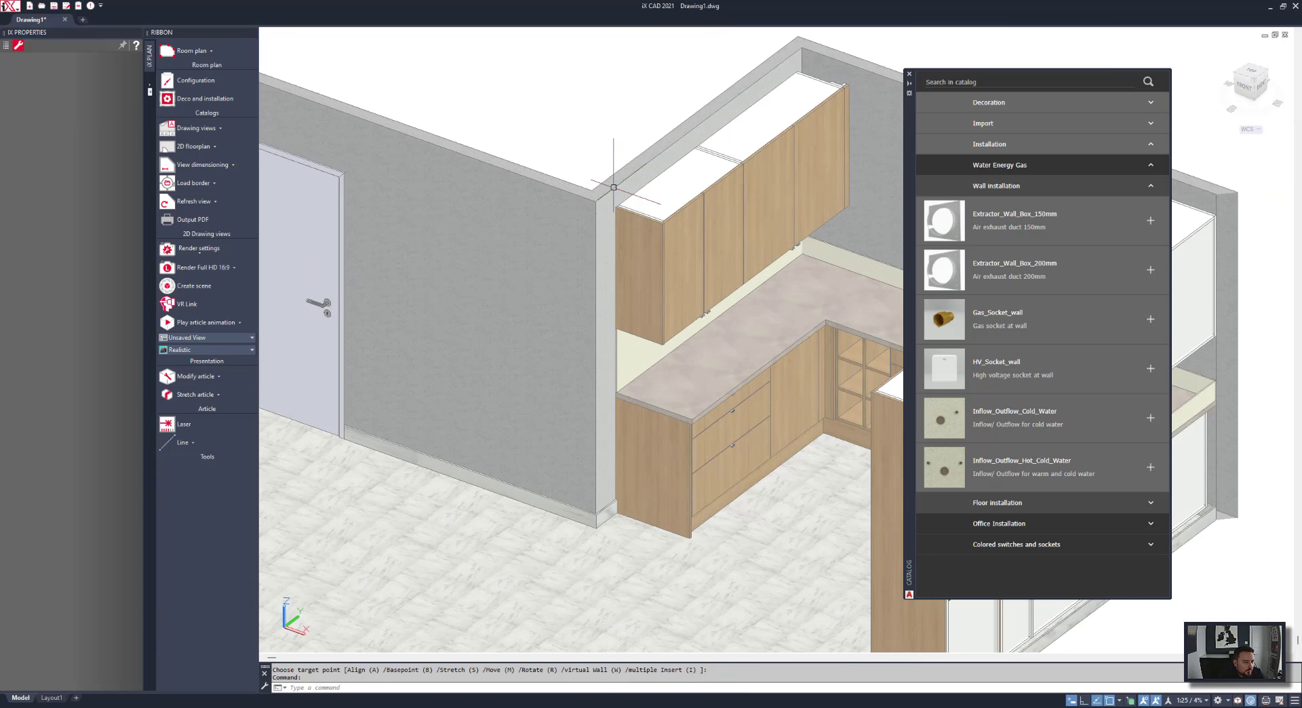
middle_drag(613, 190, 550, 242)
Enable Visualize Installations for Modus - 1 in the Visu Manager, save the setting and apply it.
click(79, 6)
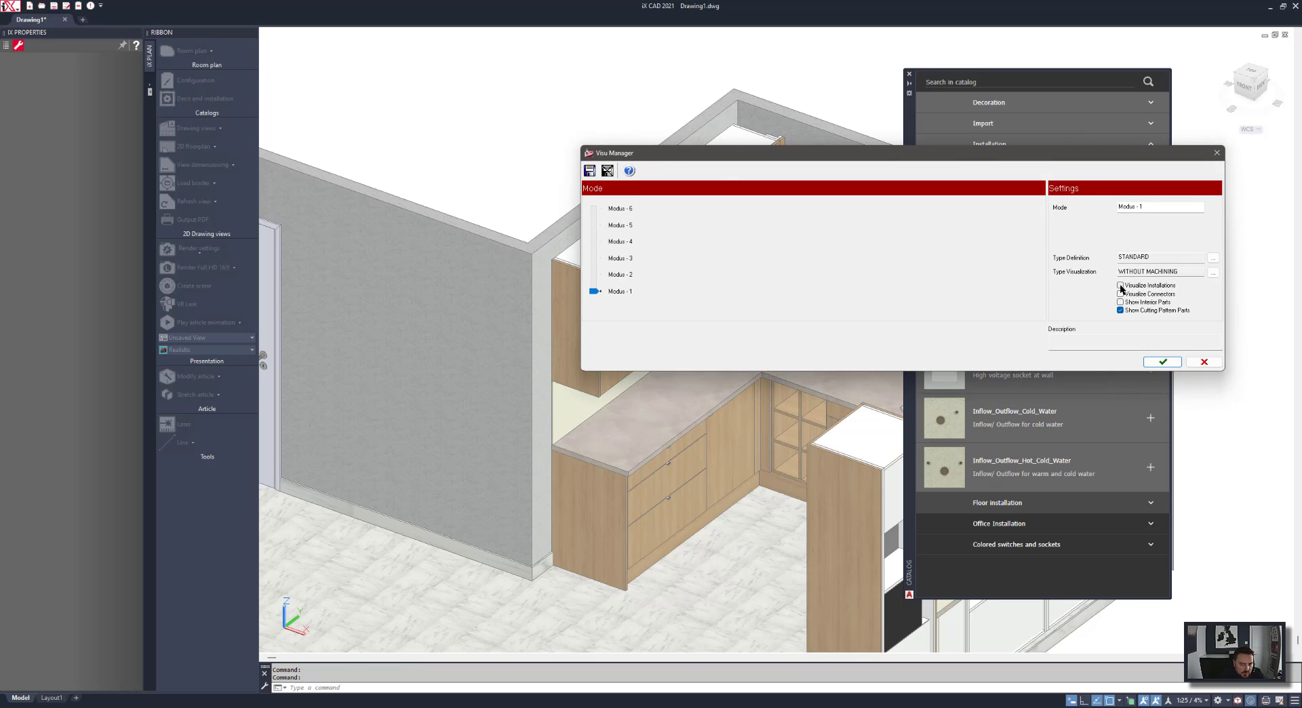
click(602, 172)
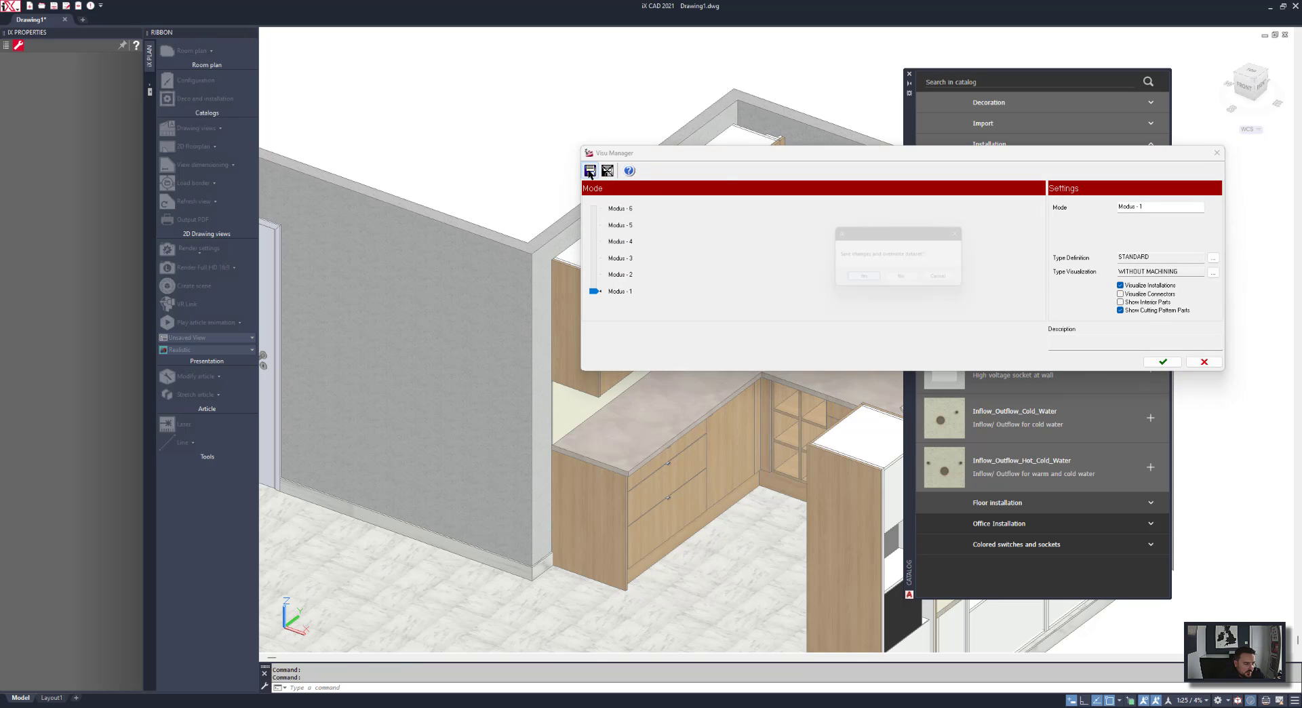
click(877, 283)
click(1147, 364)
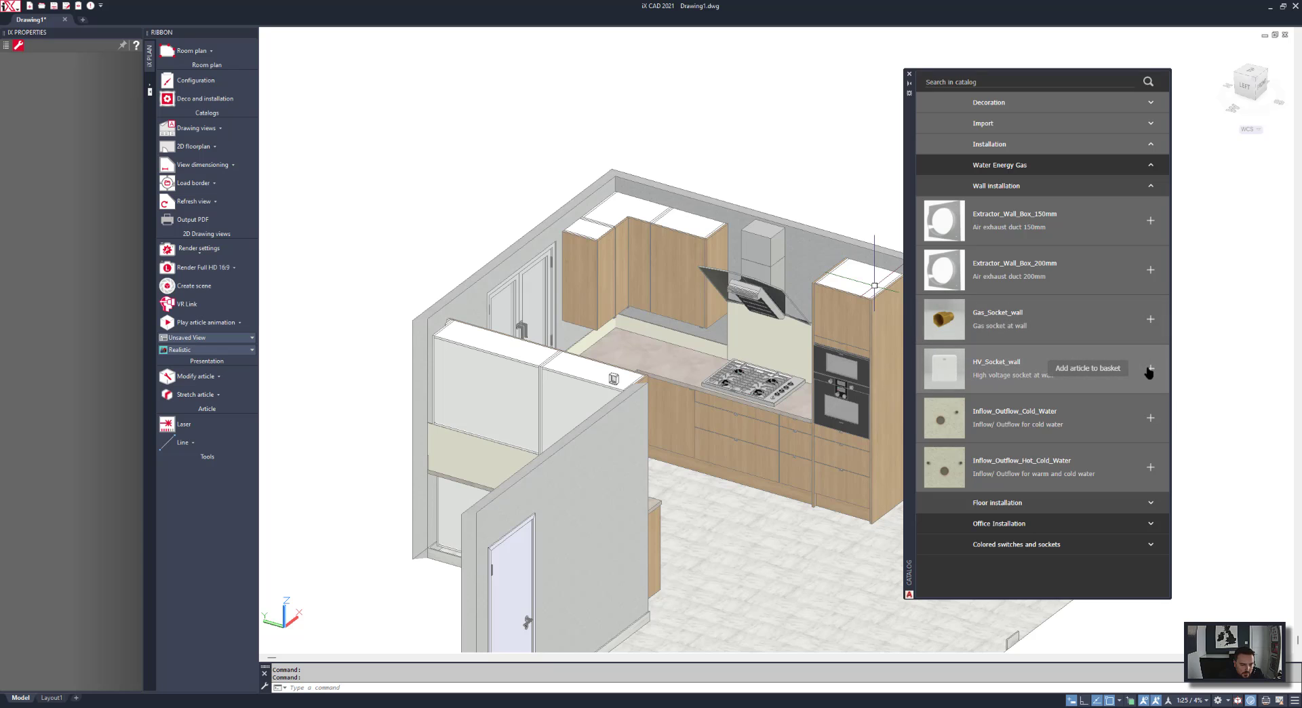
Insert two HV_Socket_wall articles on the hob wall, one above the tall oven unit and one above the wall unit beside the hood.
click(1149, 369)
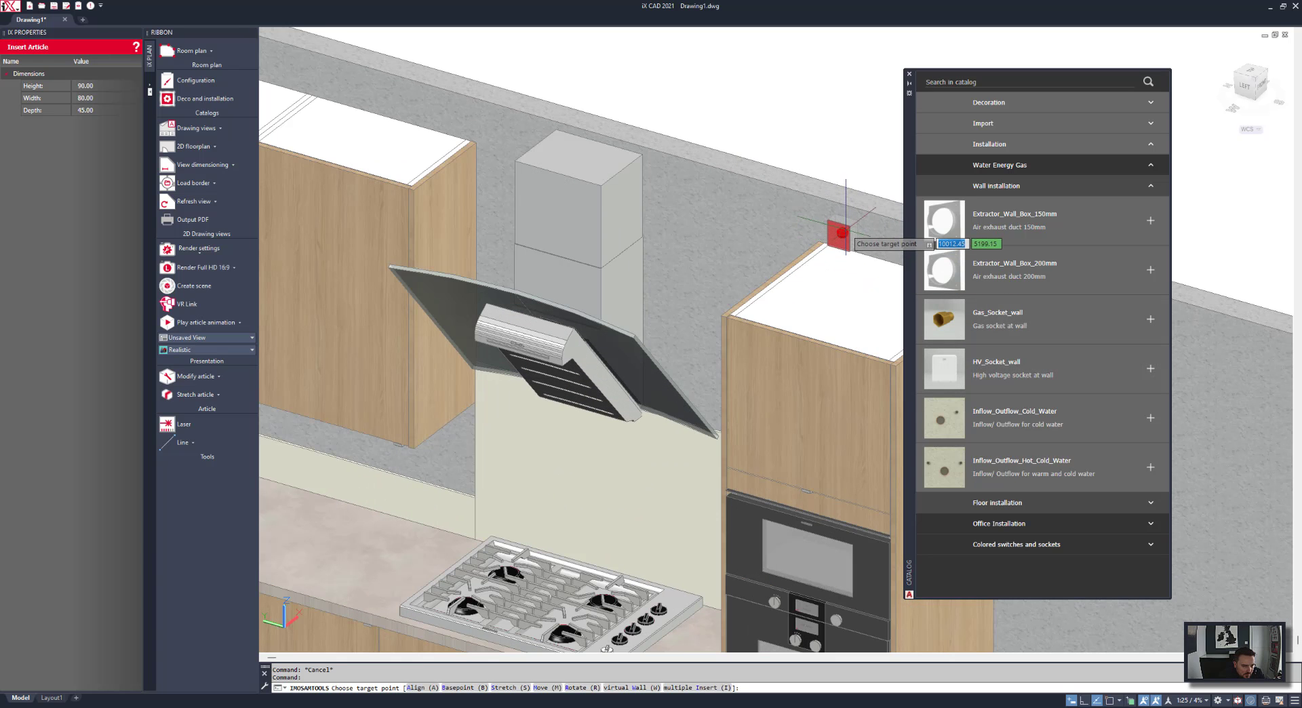
click(845, 232)
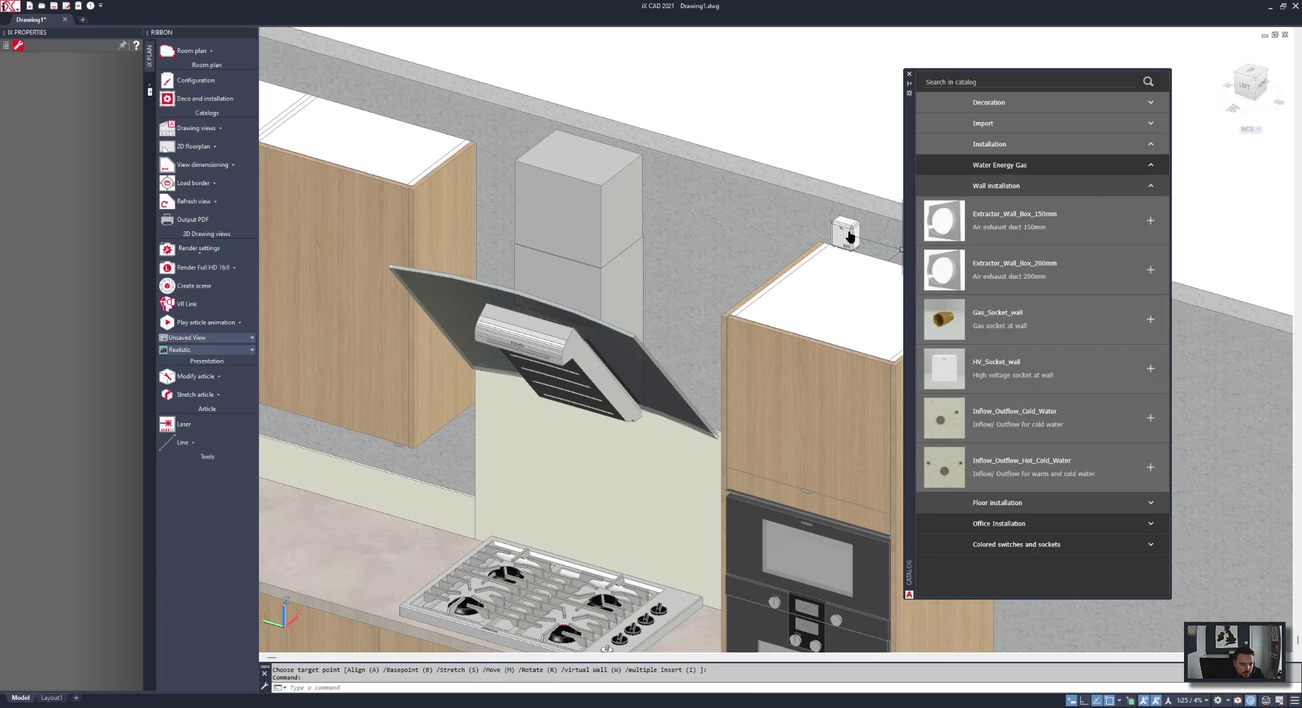
click(1149, 369)
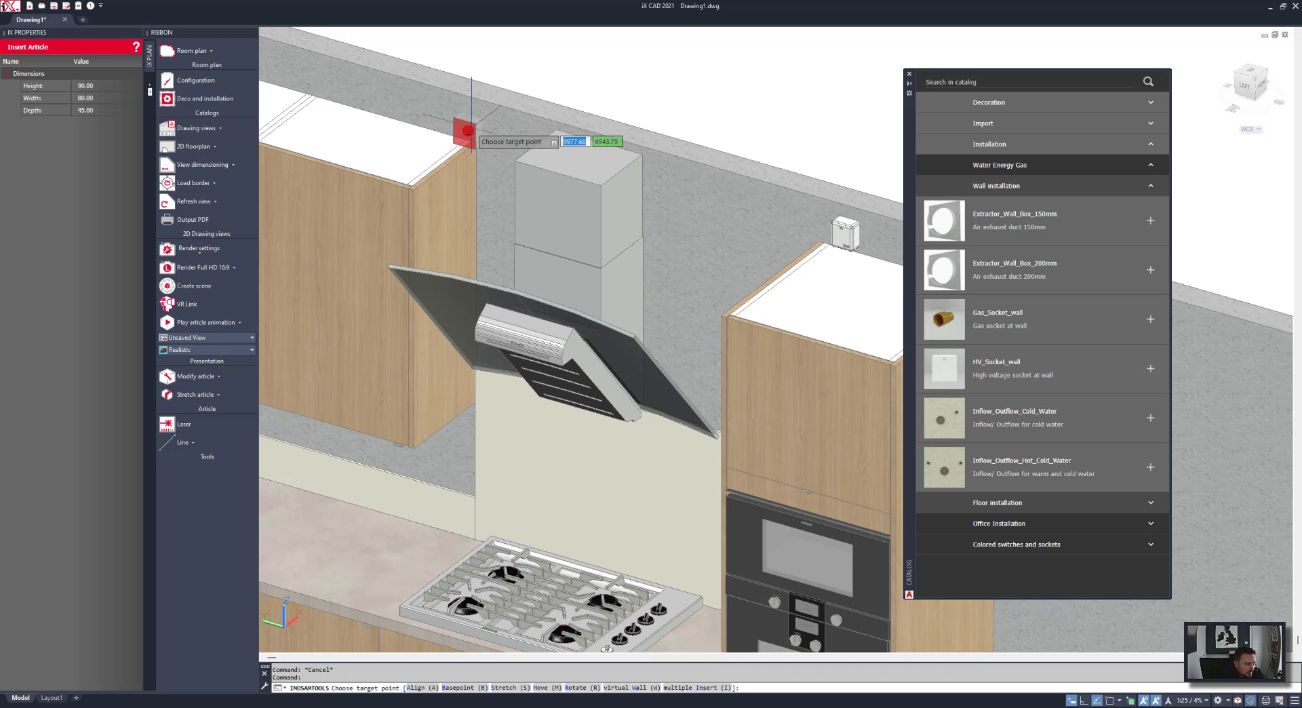
click(445, 113)
scroll(685, 136, down, 5)
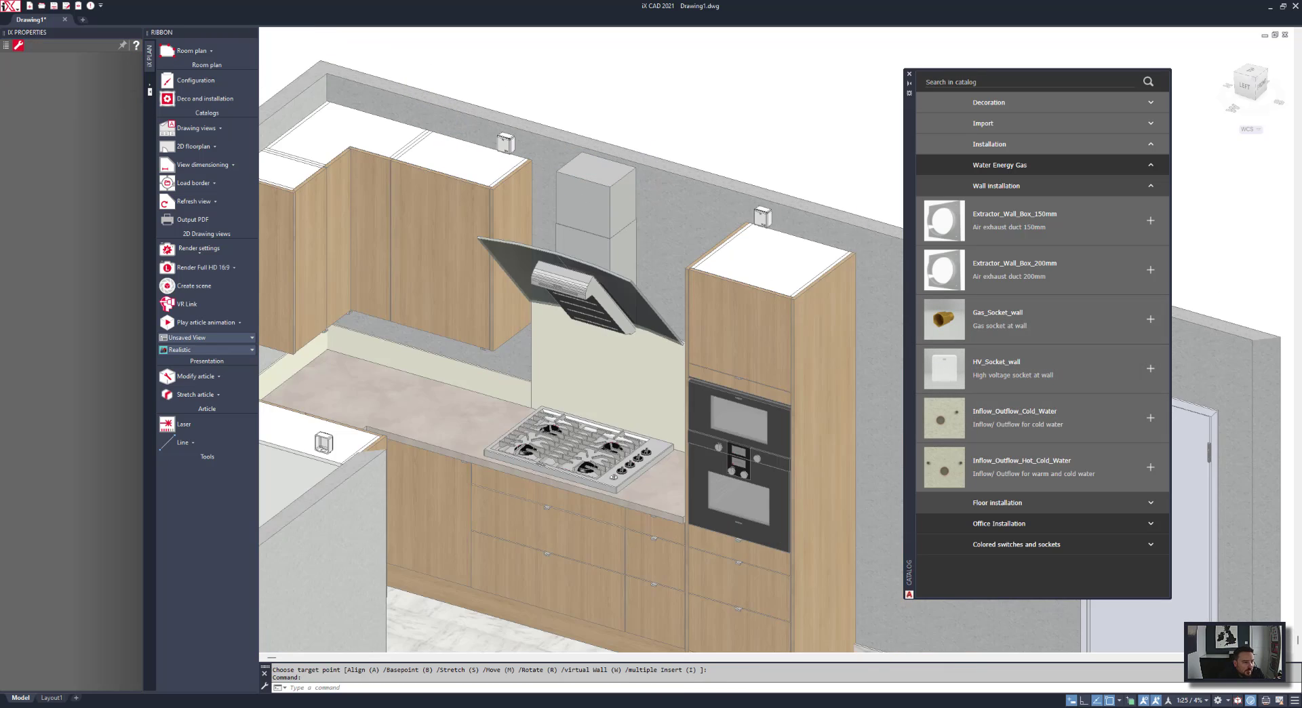
Insert an Extractor_Wall_Box_200mm on the wall between the hood's chimney and the tall oven unit.
click(1149, 270)
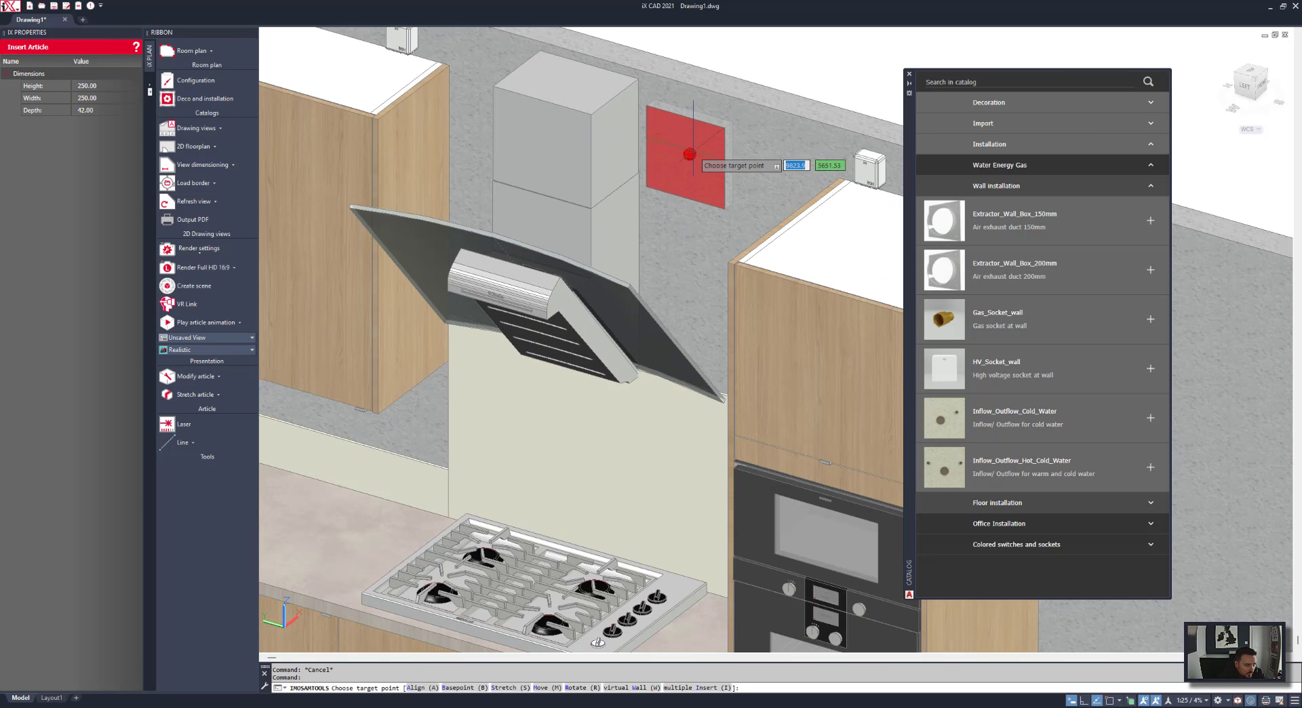
scroll(688, 142, up, 3)
click(687, 144)
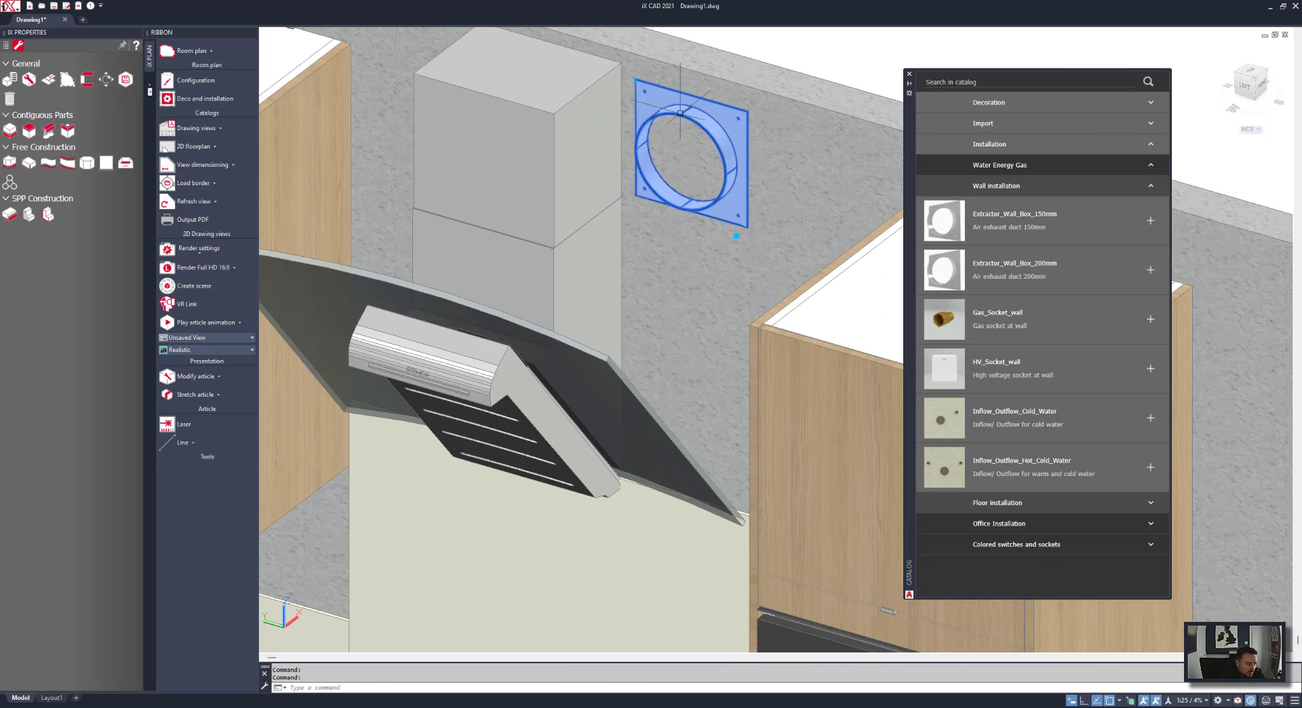
Move the Extractor_Wall_Box_200mm along the hob wall until it sits behind the hood's chimney.
scroll(854, 251, down, 3)
click(854, 251)
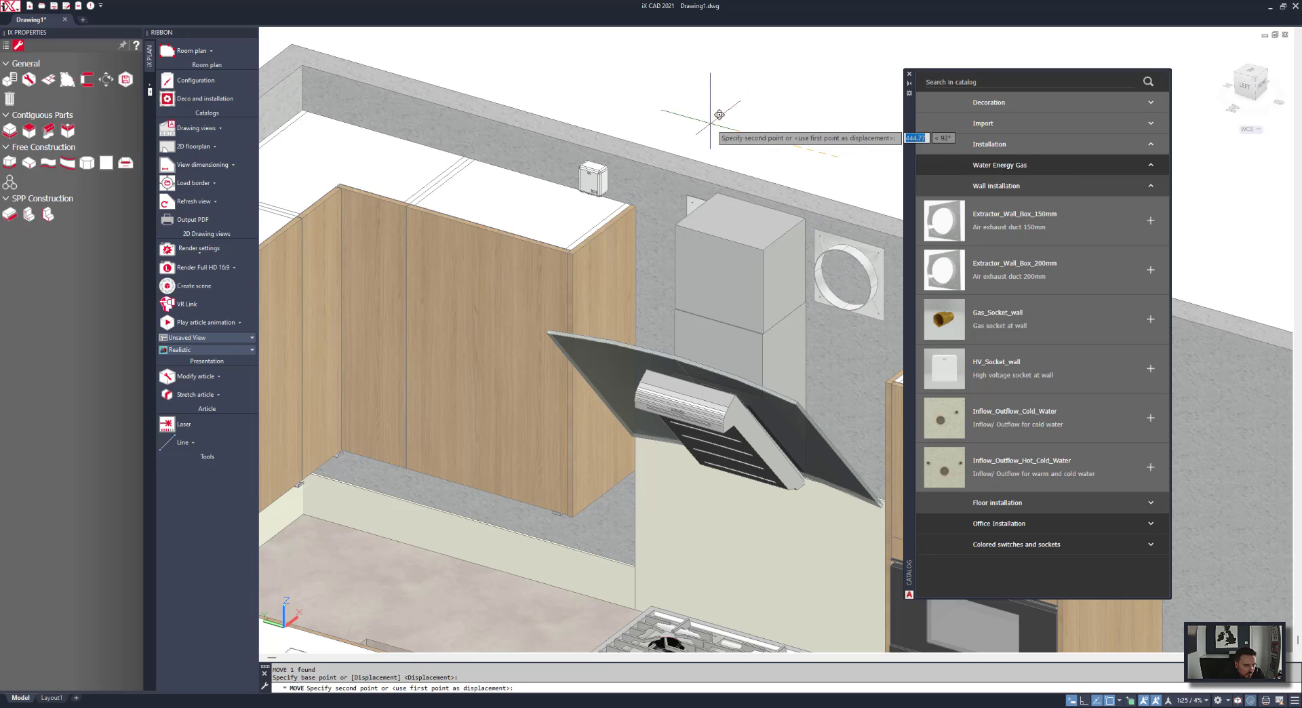
click(1082, 701)
click(757, 123)
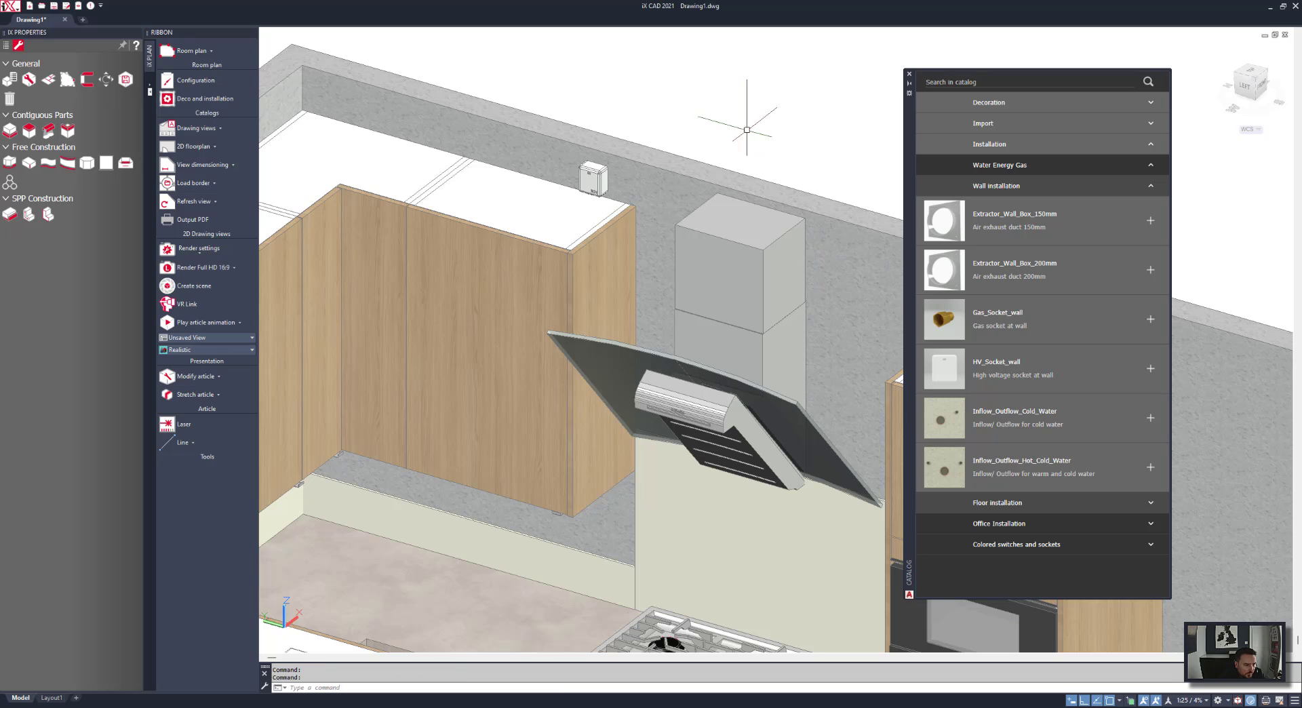
Insert a Gas_Socket_wall on the wall between the hood and tall oven unit, and move it straight down behind the base units.
scroll(757, 123, down, 4)
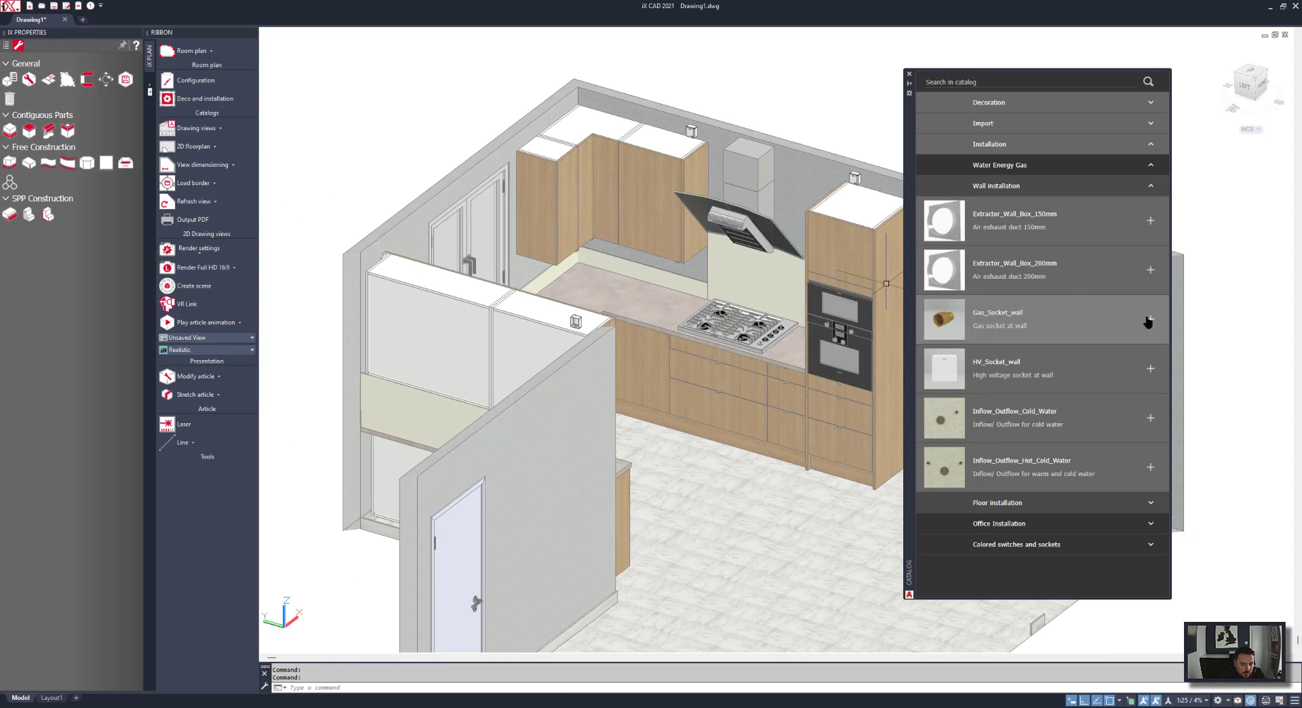
click(1151, 323)
scroll(800, 196, up, 5)
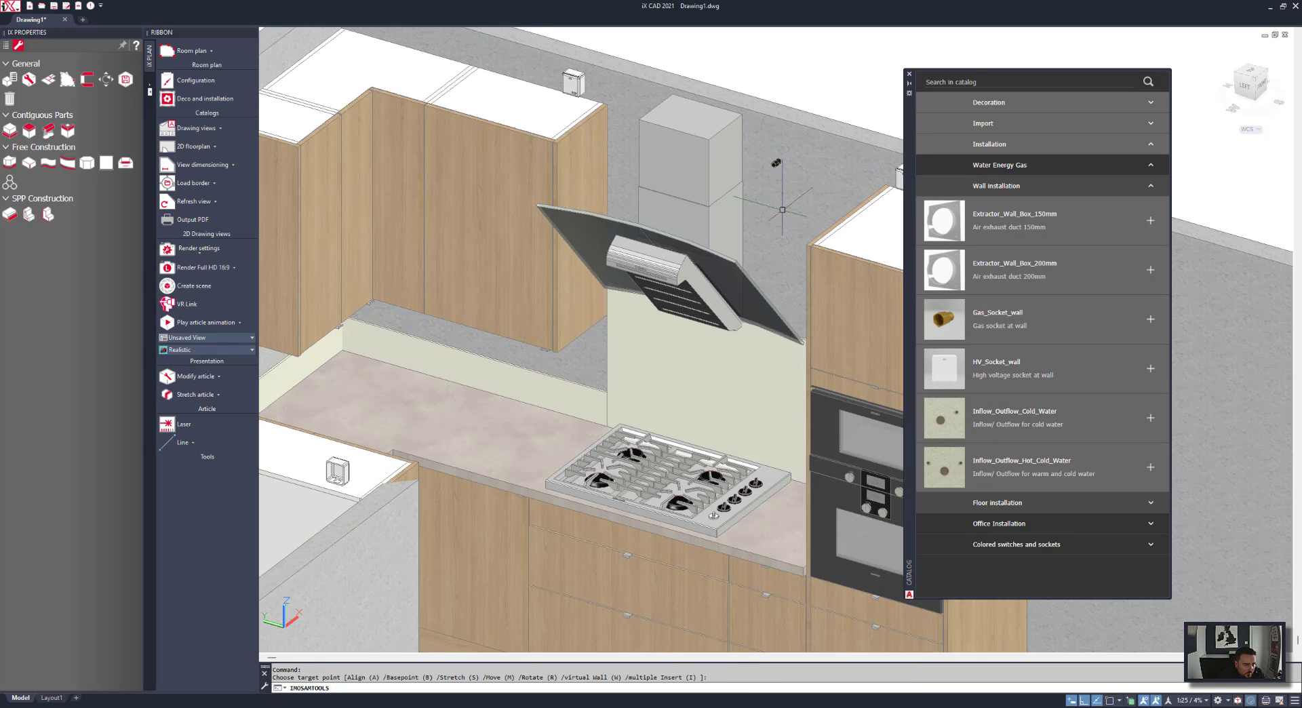
click(775, 163)
scroll(776, 163, down, 5)
text(M)
key(Return)
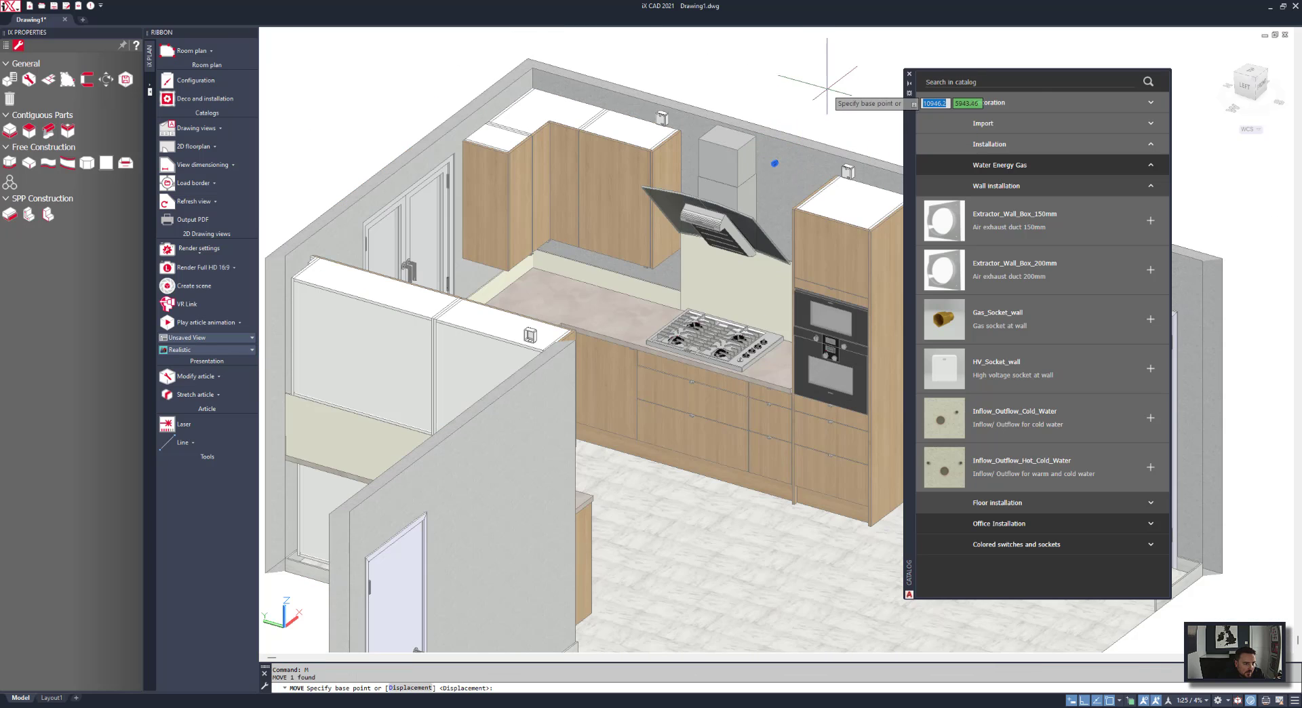
click(1255, 248)
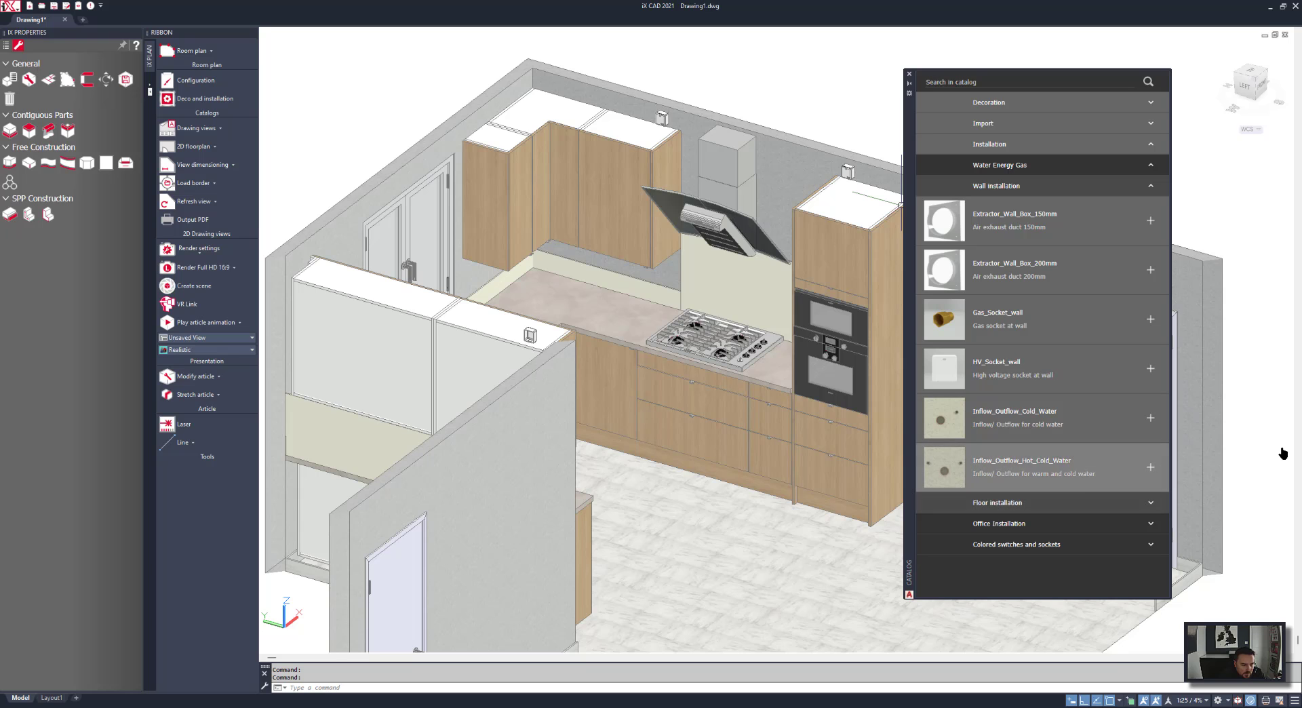
Insert an Inflow_Outflow_Hot_Cold_Water article on the wall above the window and move it down behind the sink base unit.
click(1150, 467)
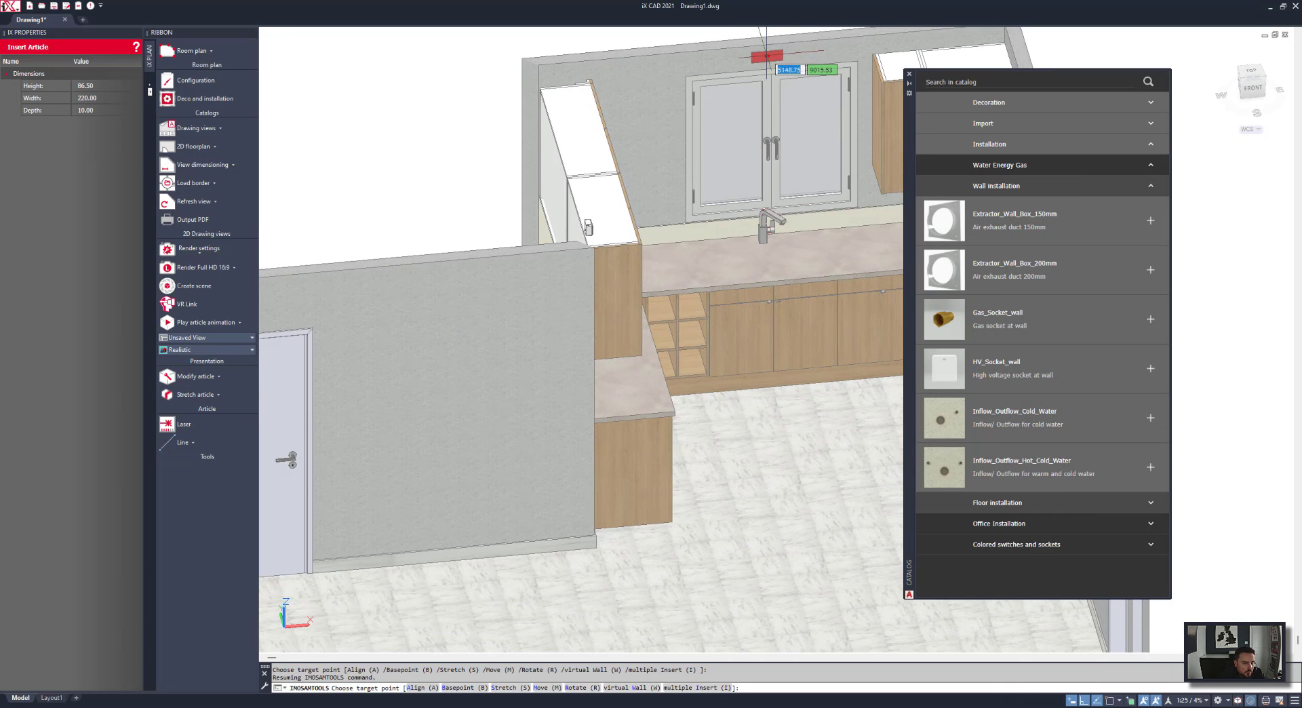
click(766, 55)
scroll(752, 66, up, 3)
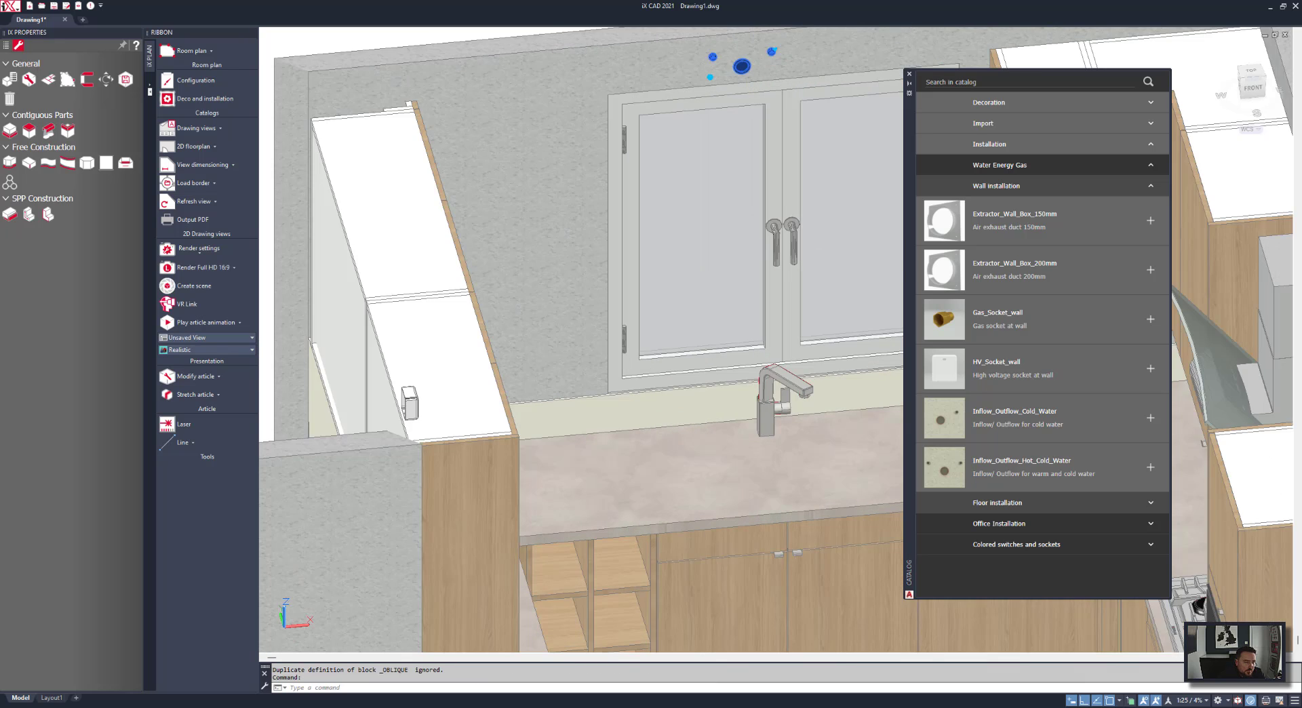
scroll(749, 65, down, 4)
middle_drag(749, 66, 818, 180)
text(m)
key(Return)
click(574, 89)
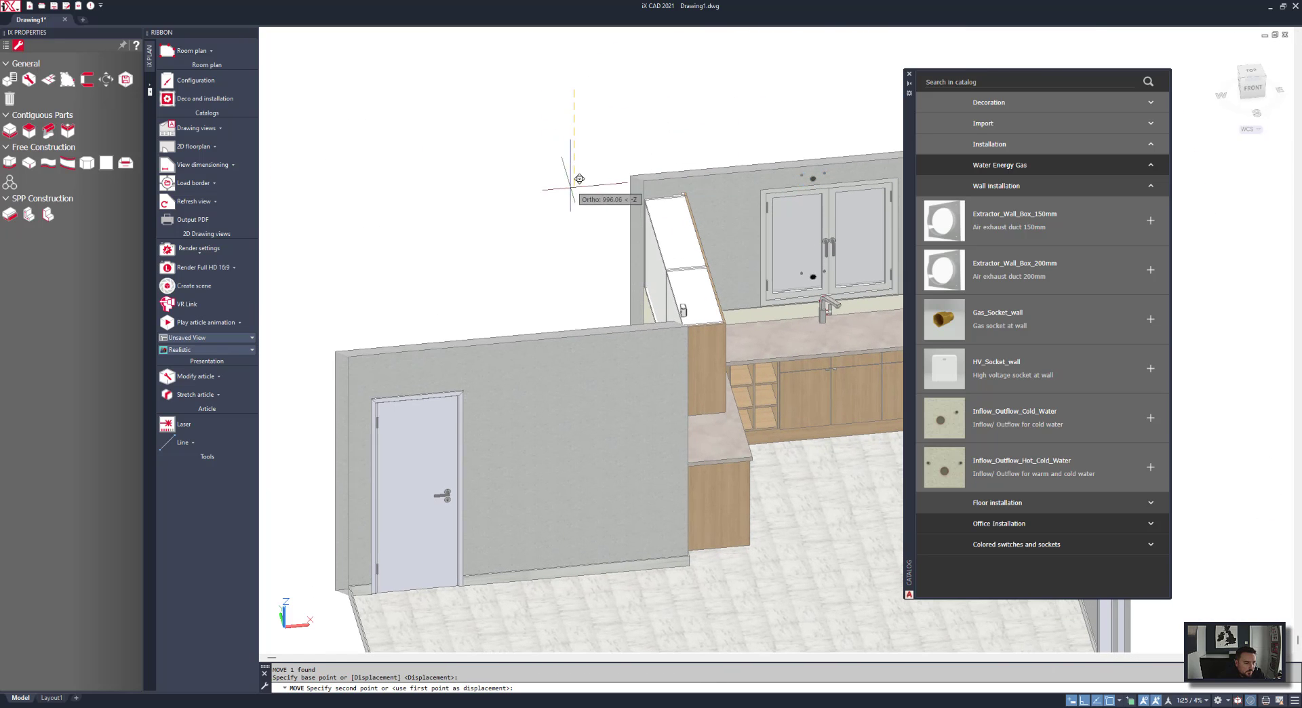
click(564, 260)
Switch the visual style to 2D Wireframe and check the installations hidden behind the kitchen units.
scroll(575, 180, down, 3)
middle_drag(576, 179, 496, 168)
shift+middle_drag(598, 320, 367, 167)
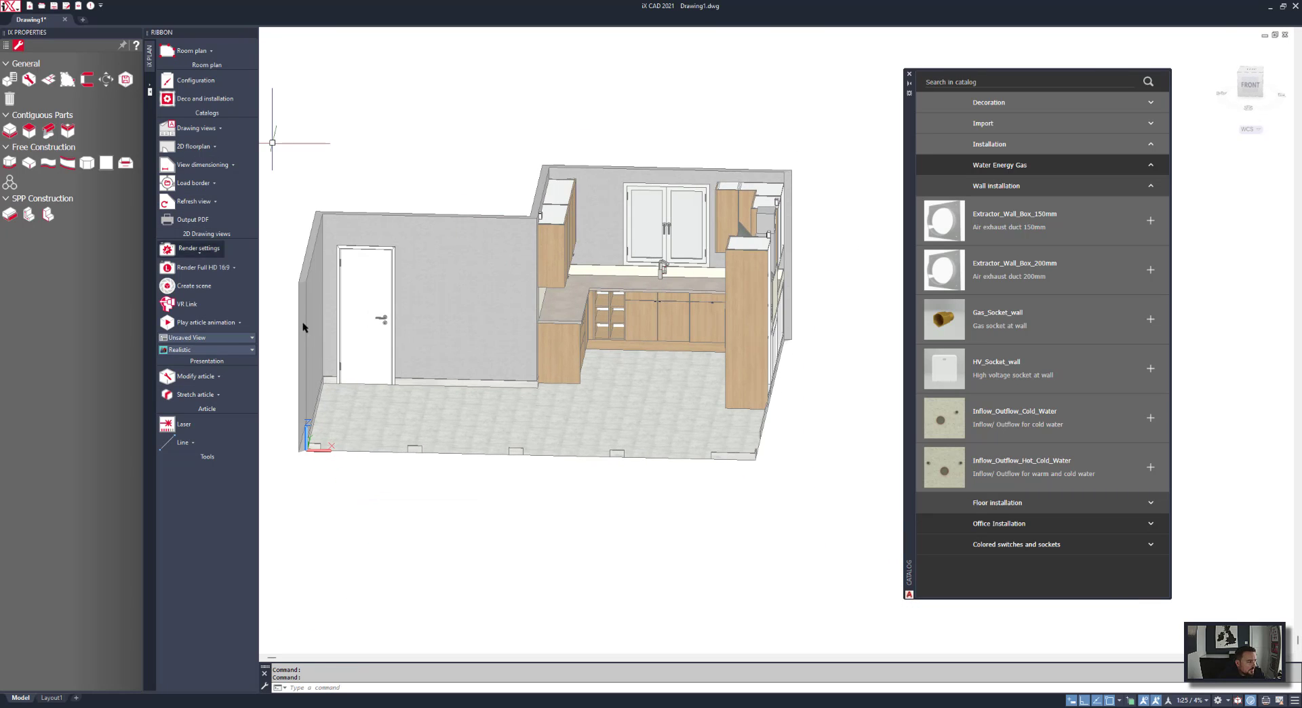
click(181, 351)
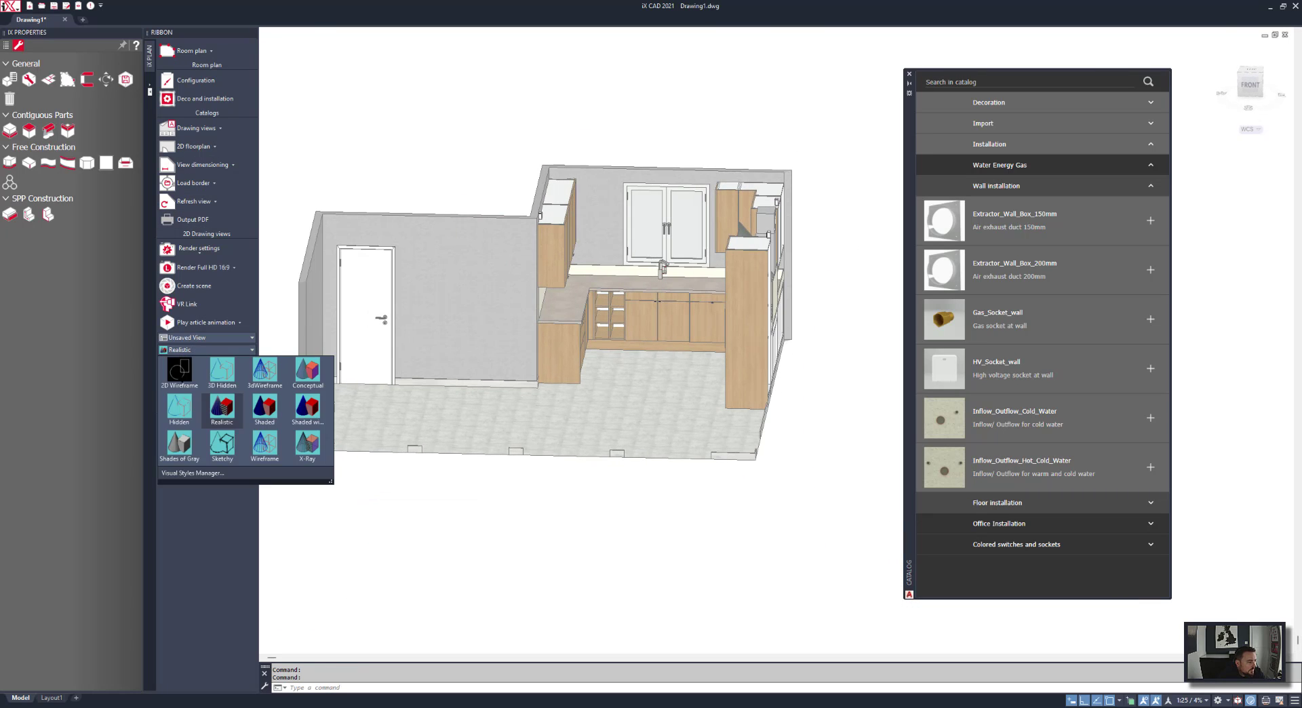
click(180, 380)
scroll(665, 297, up, 8)
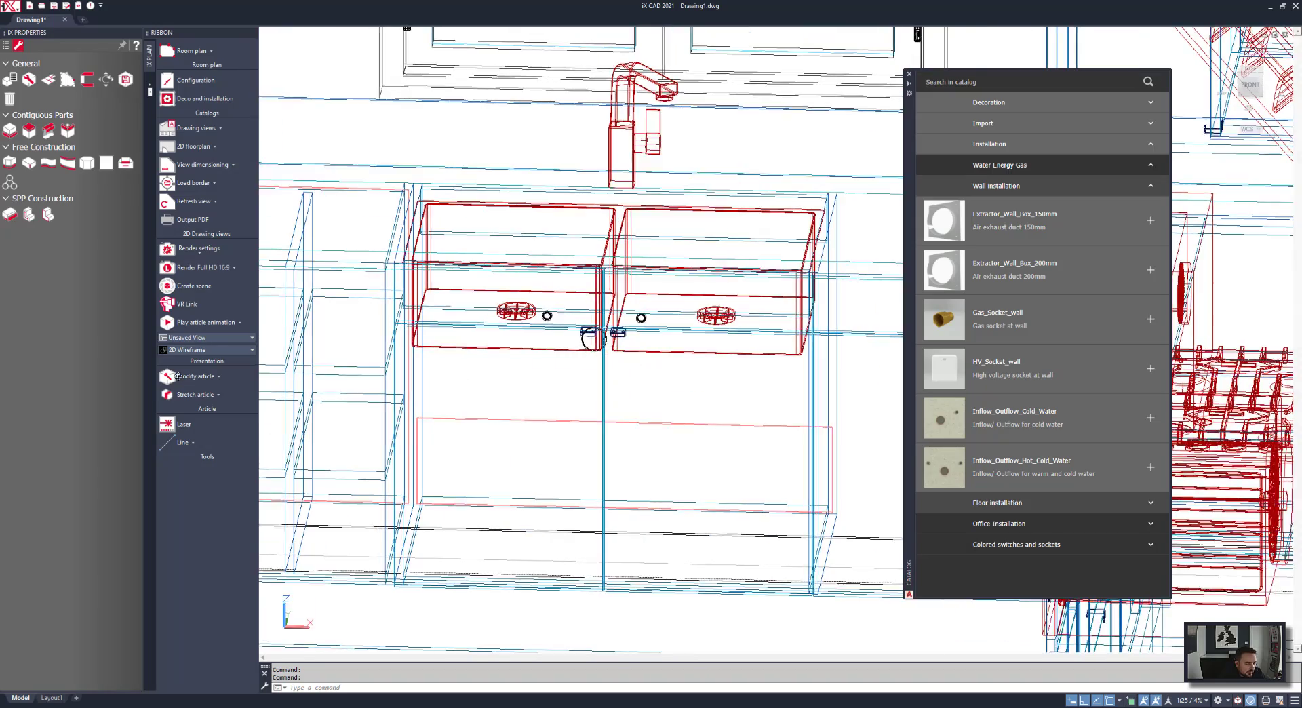
scroll(687, 375, down, 10)
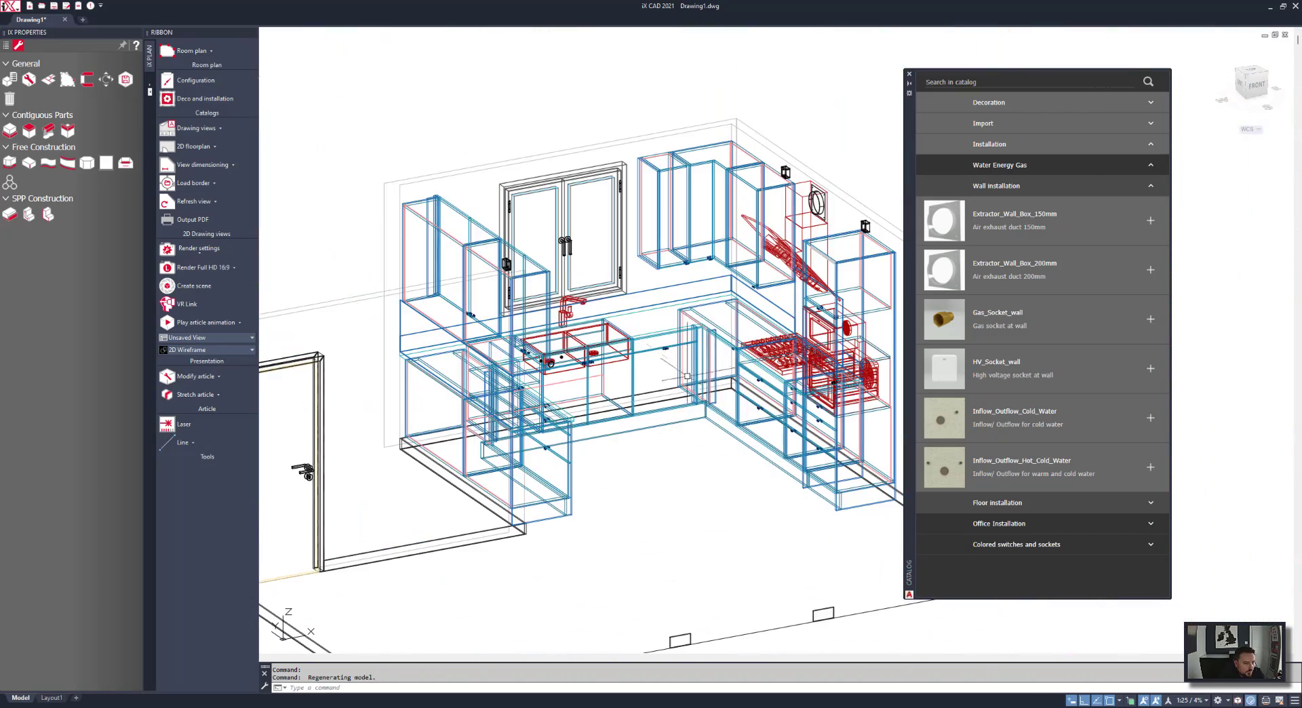
shift+middle_drag(722, 410, 810, 417)
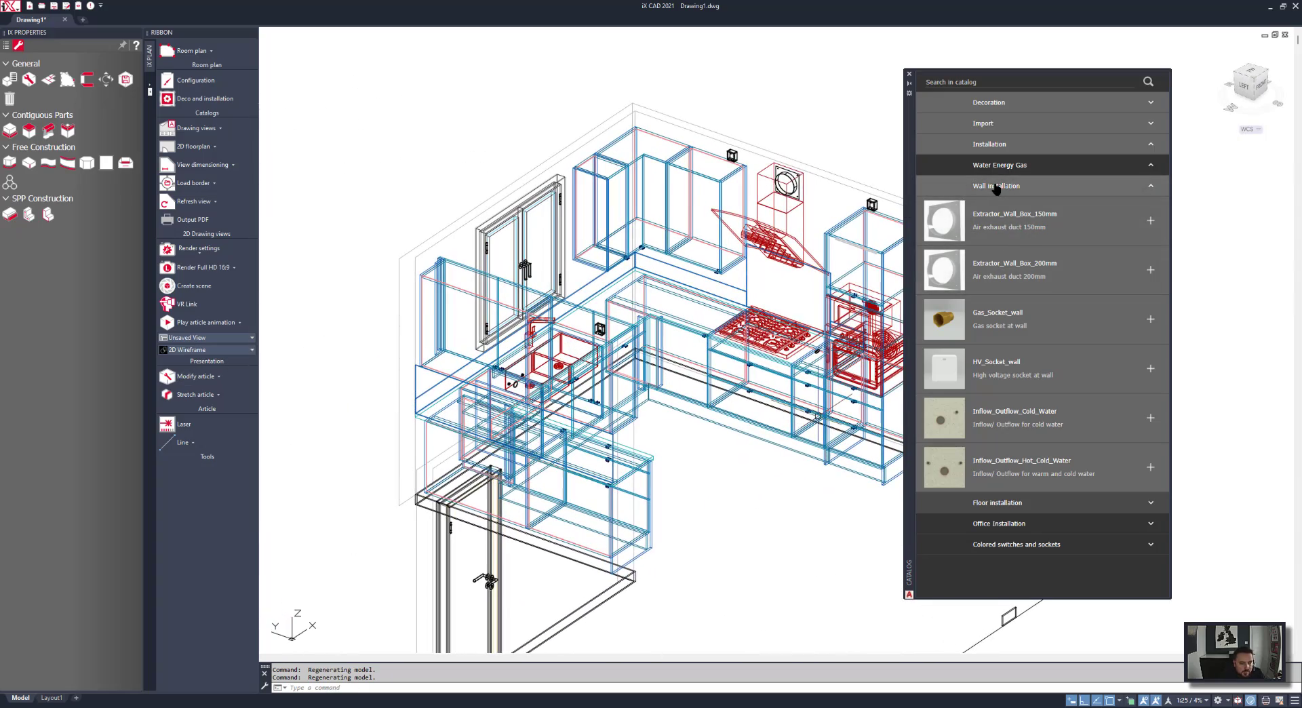
Insert an HV_Socket_wall above the tall oven unit and move it straight down behind the built-in ovens.
click(1151, 368)
scroll(894, 220, up, 5)
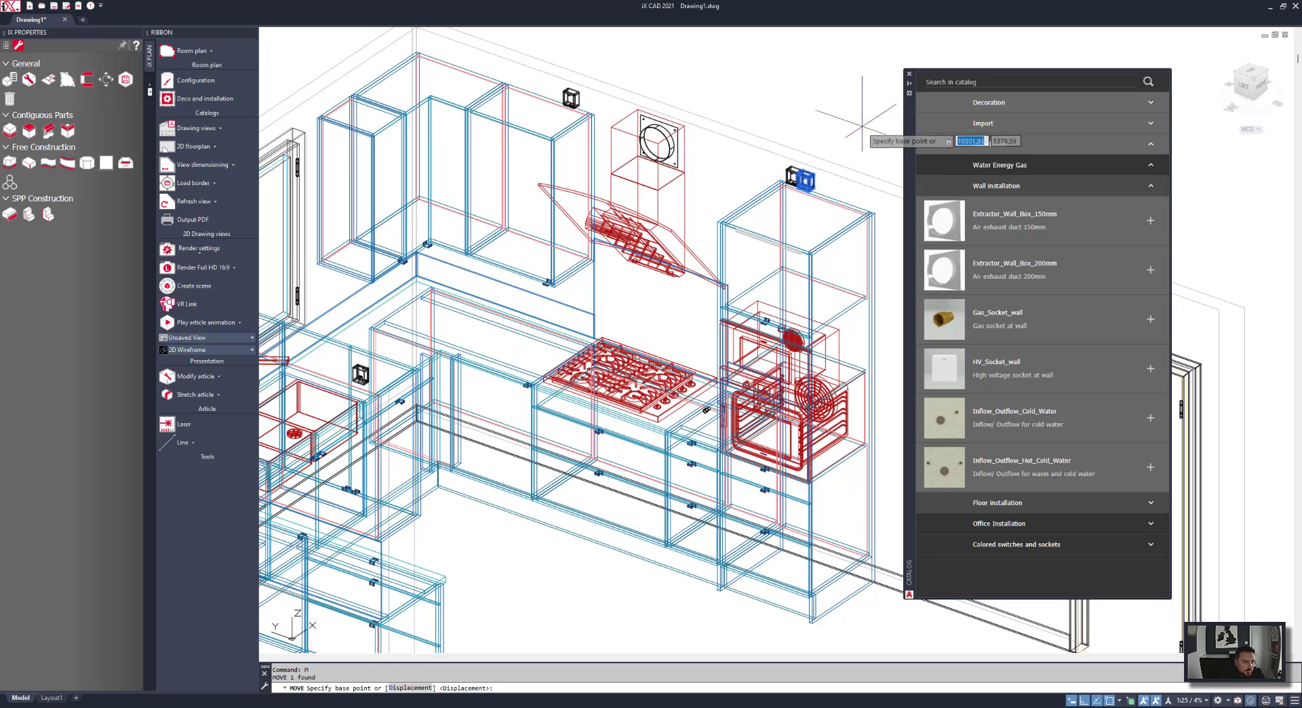
click(888, 107)
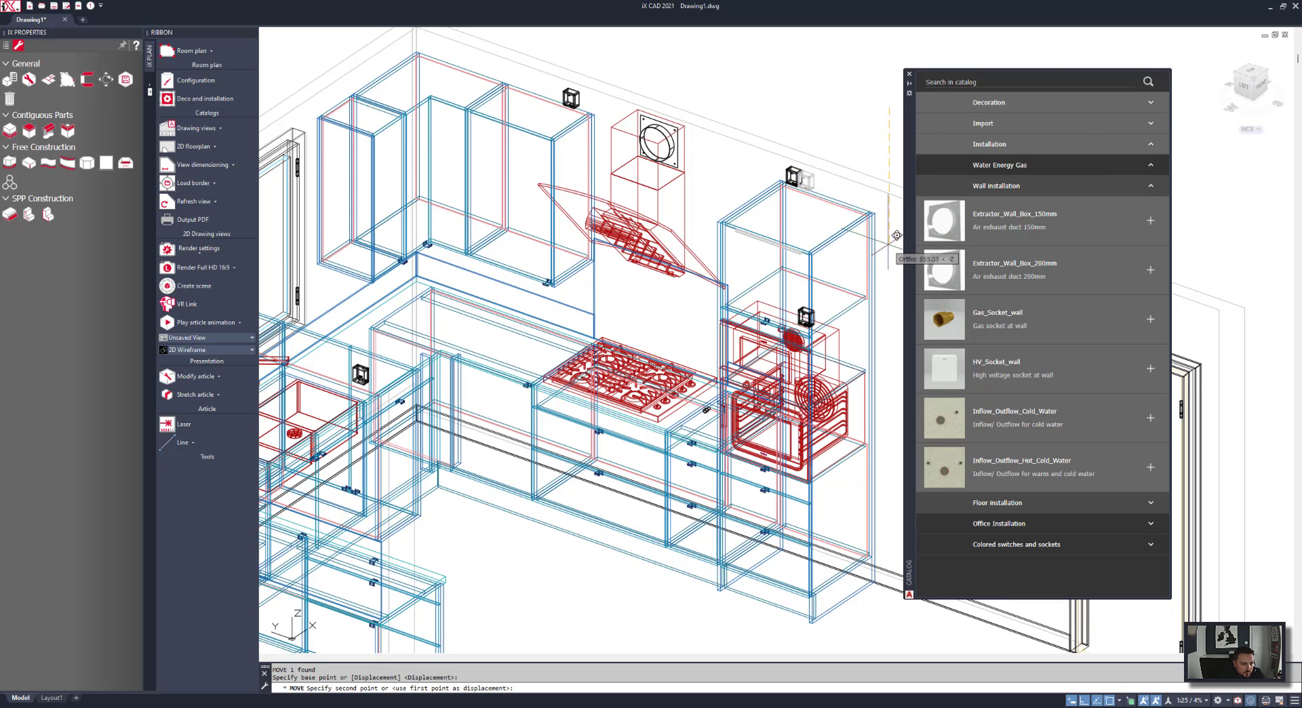
Copy the socket behind the built-in ovens and place the copy directly beside it.
right_click(833, 305)
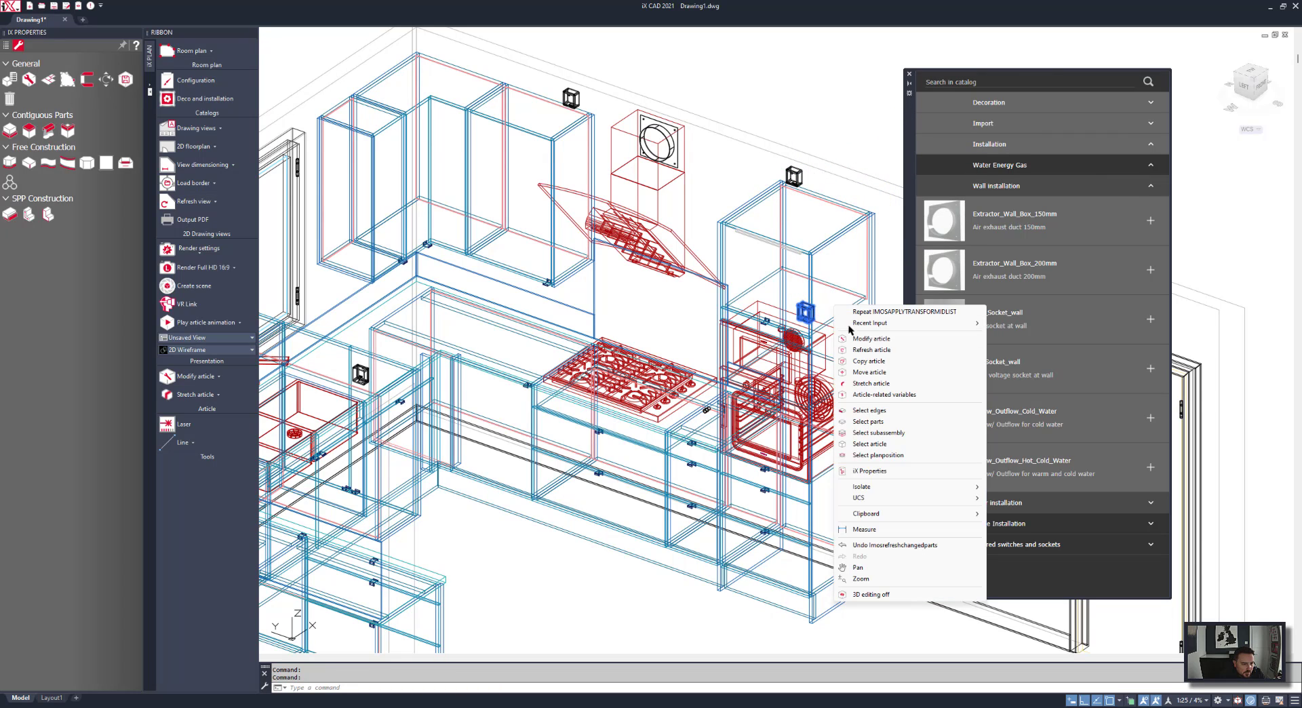
click(873, 361)
scroll(806, 305, up, 5)
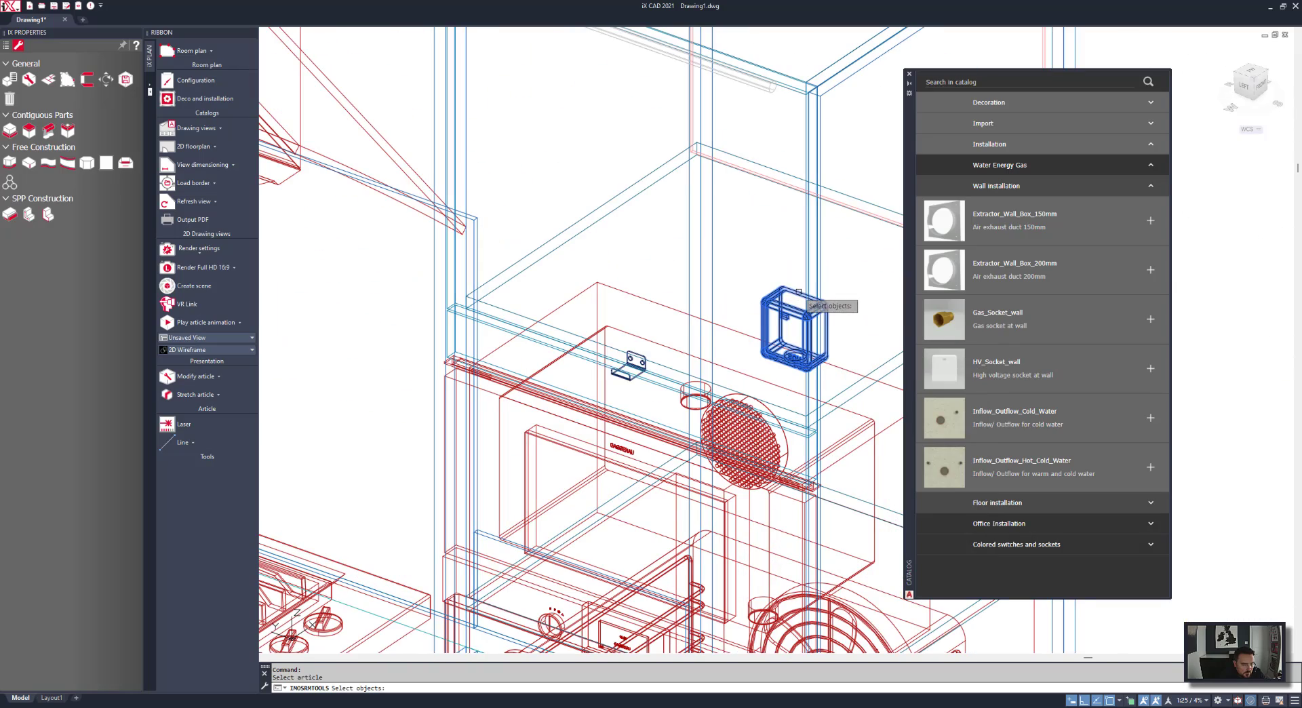
right_click(794, 291)
click(845, 344)
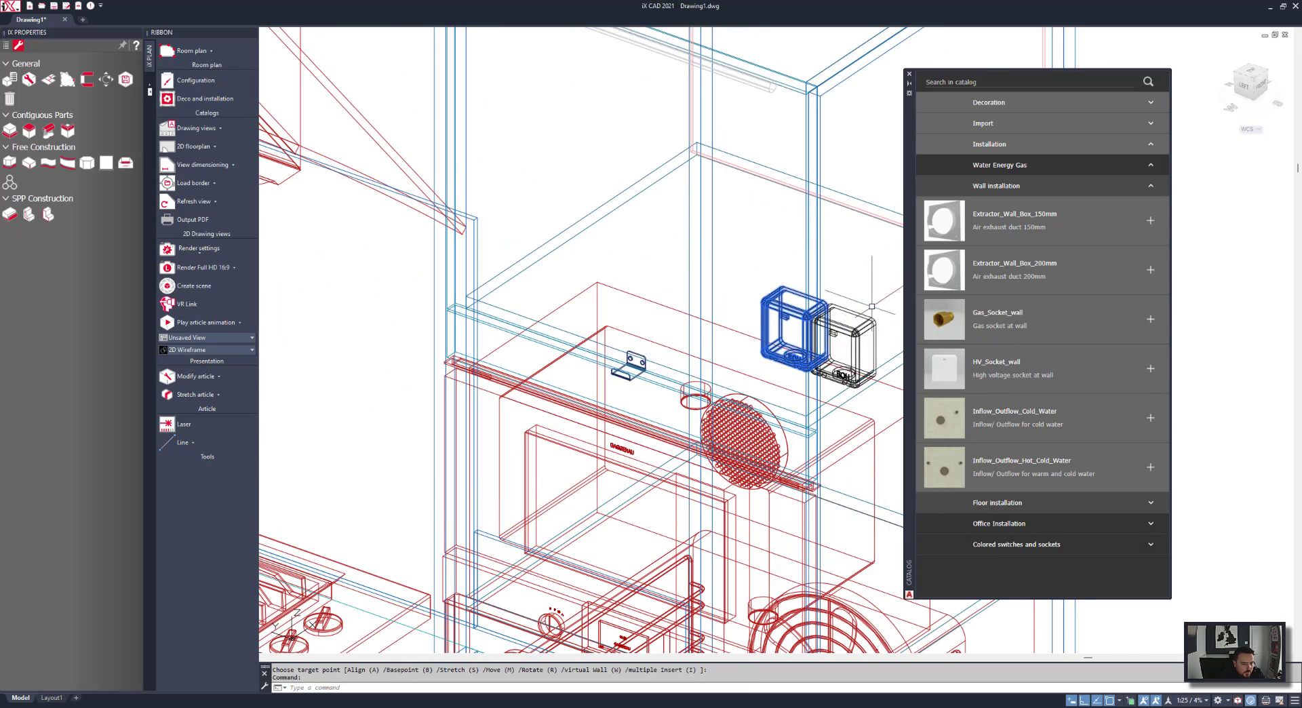
Insert a Light_Switch_Double_Ch from the champagne wall installations on the hob wall beside the door frame.
scroll(868, 315, down, 5)
middle_drag(867, 316, 762, 268)
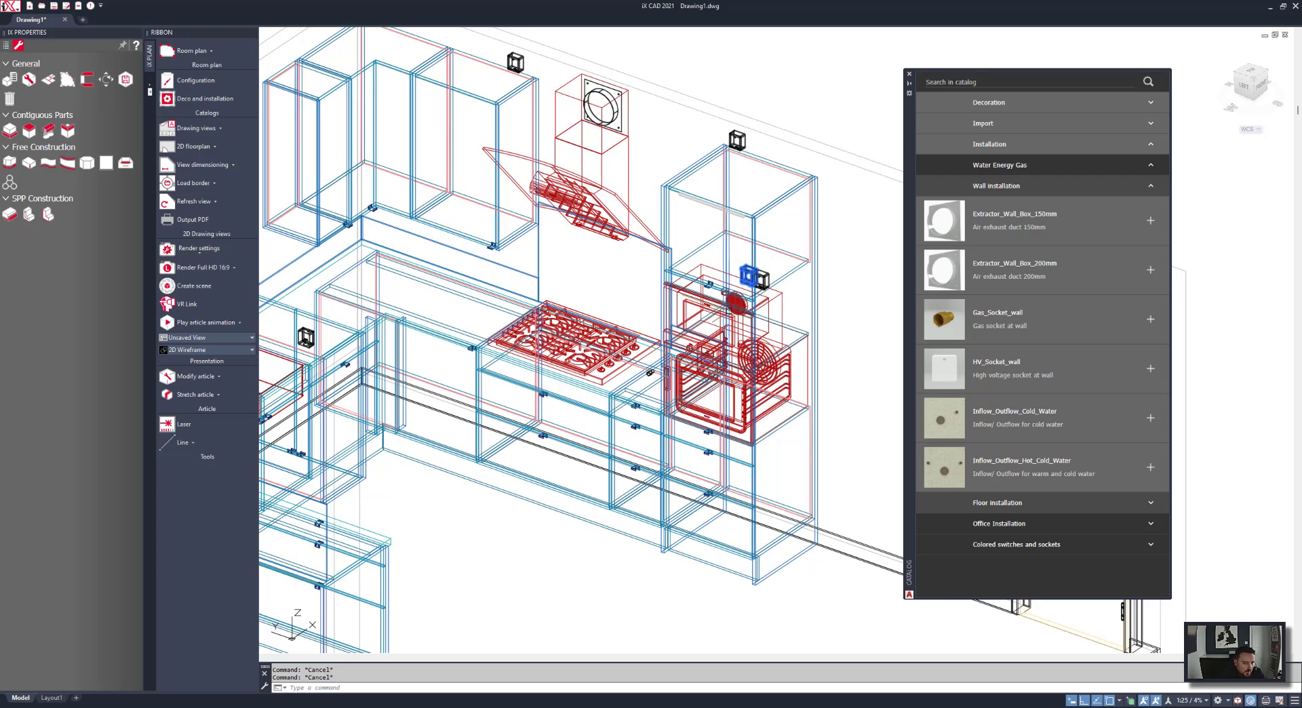
scroll(773, 390, down, 2)
middle_drag(772, 390, 895, 375)
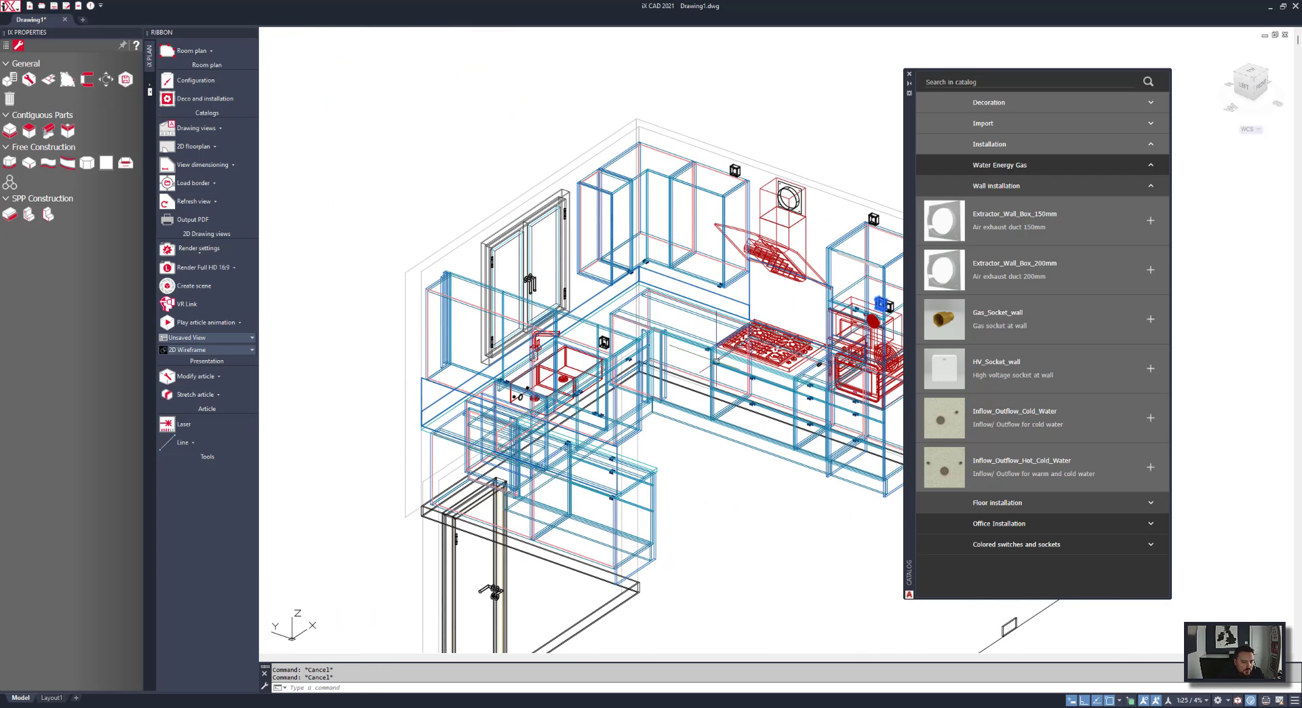
click(997, 187)
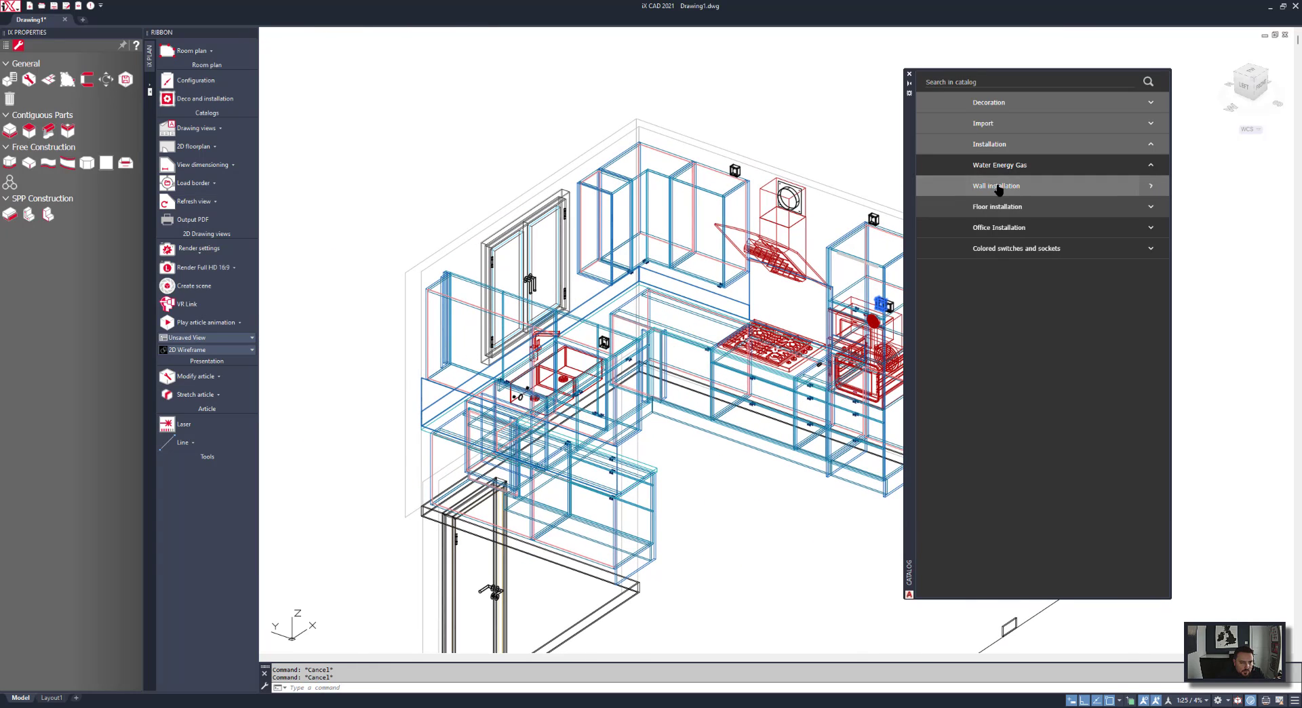
click(1017, 248)
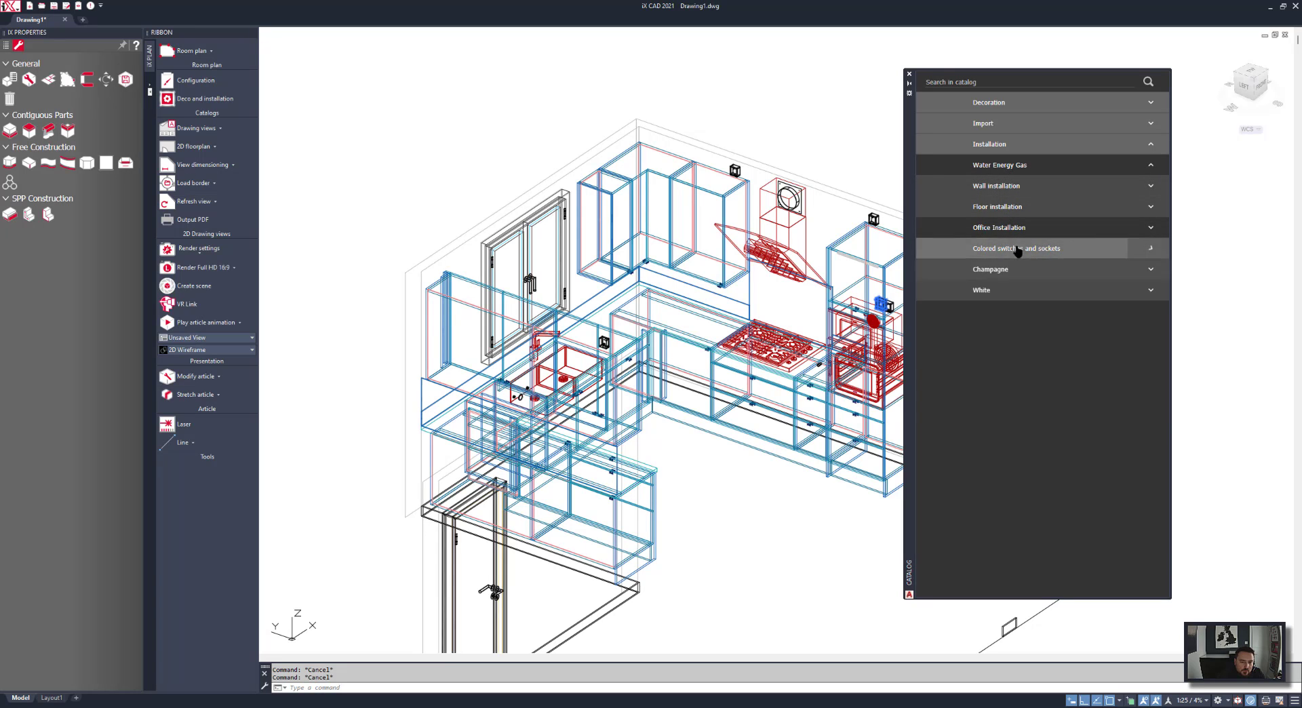
click(1076, 269)
click(1078, 290)
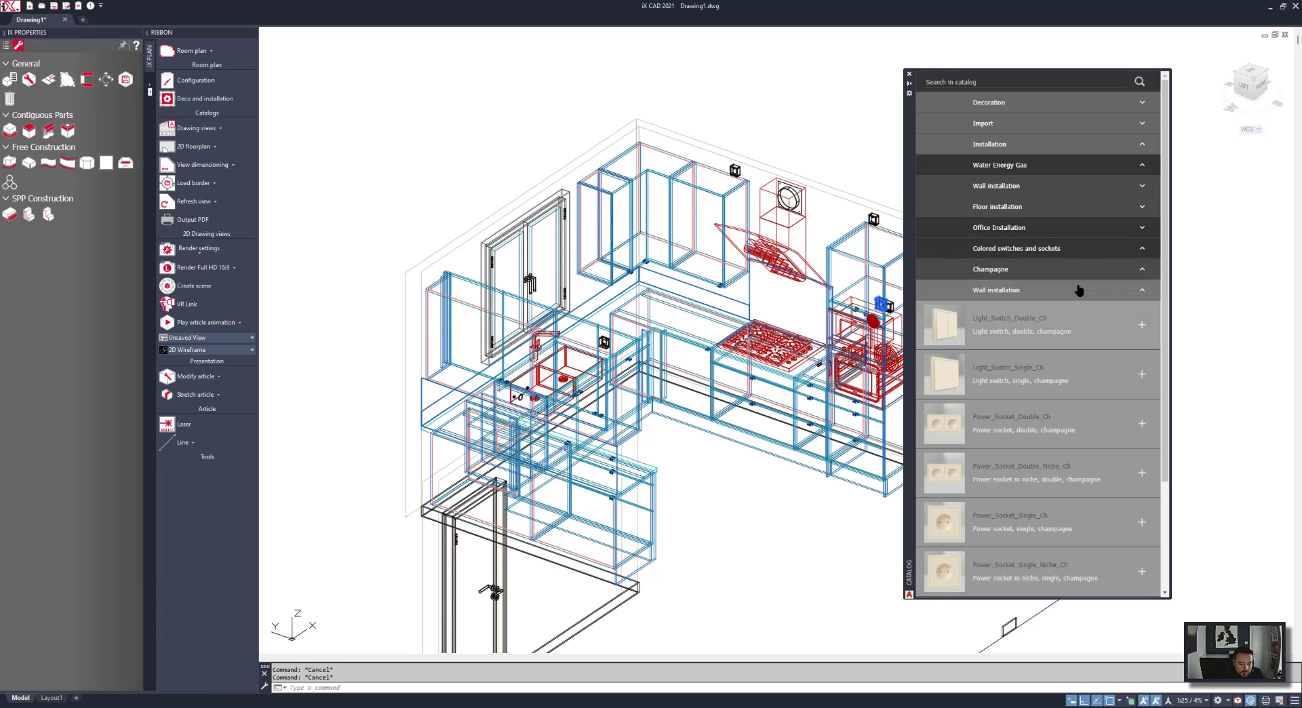
scroll(1124, 295, down, 1)
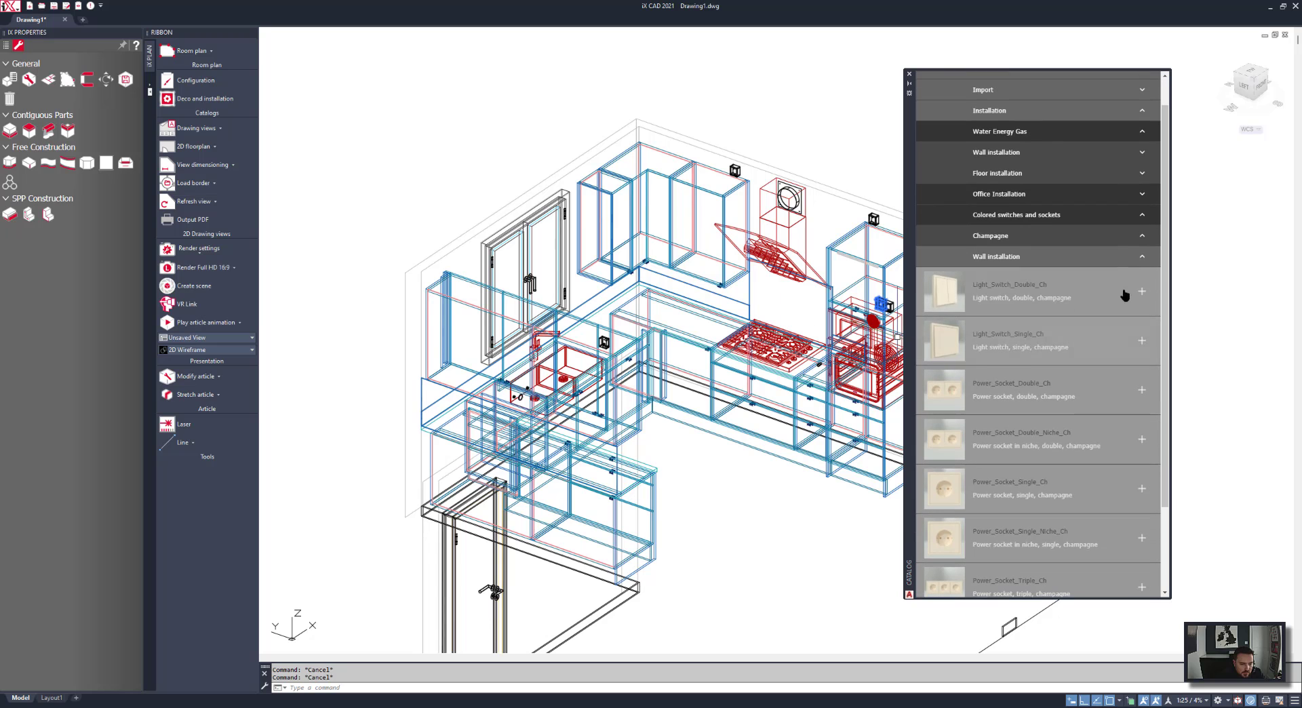
click(1141, 291)
scroll(678, 360, up, 5)
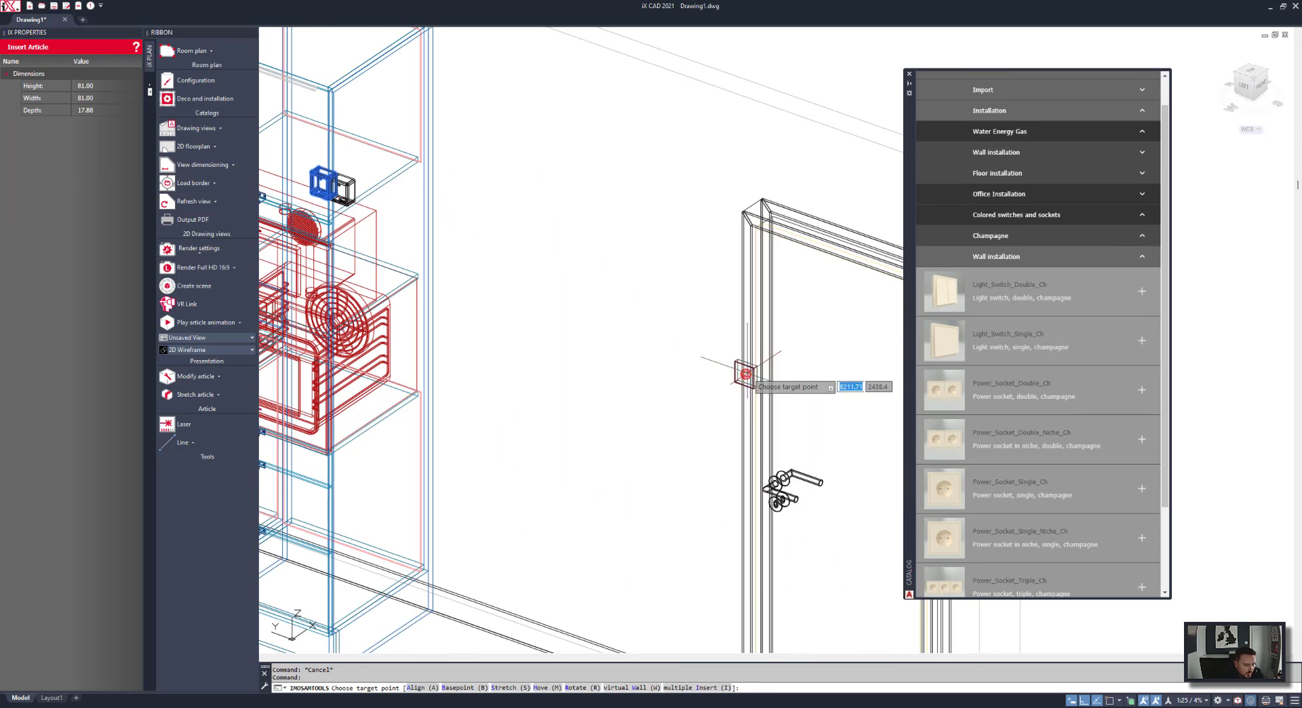
click(717, 389)
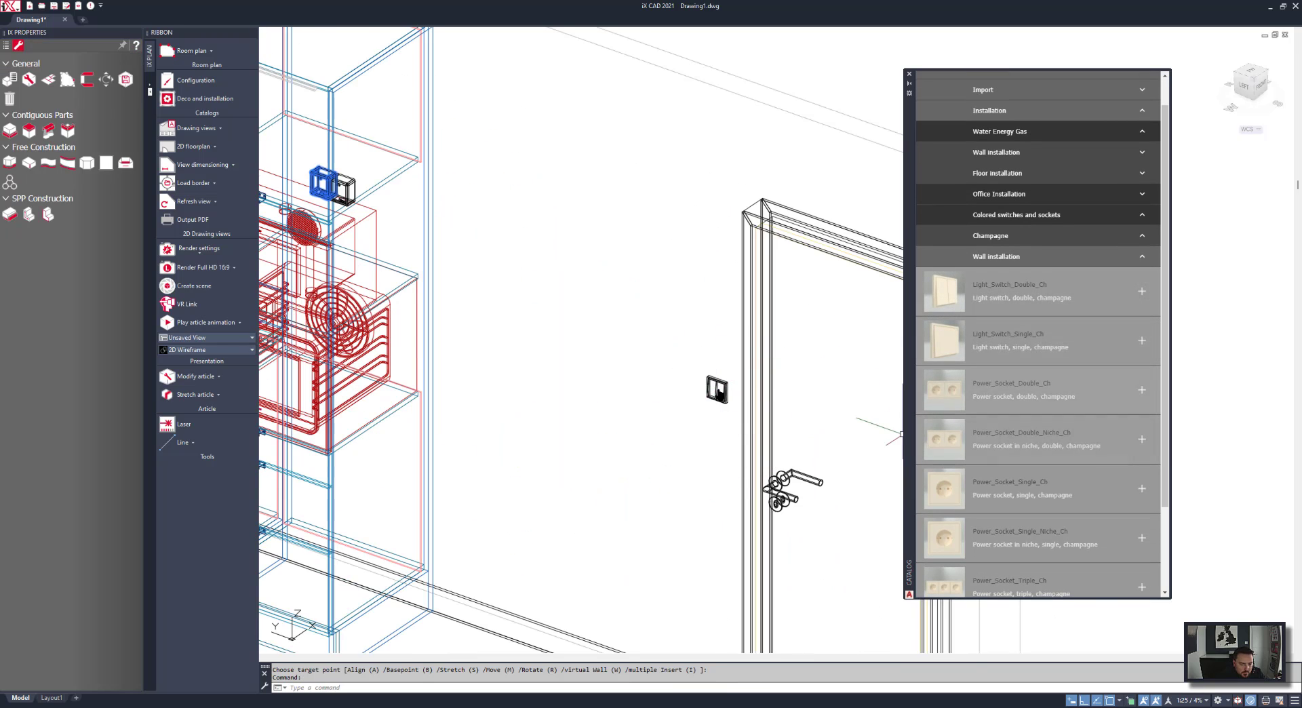
Insert a Power_Socket_Double_Niche_Ch on the hob wall between the worktop and wall units, just beside the hob.
click(1141, 439)
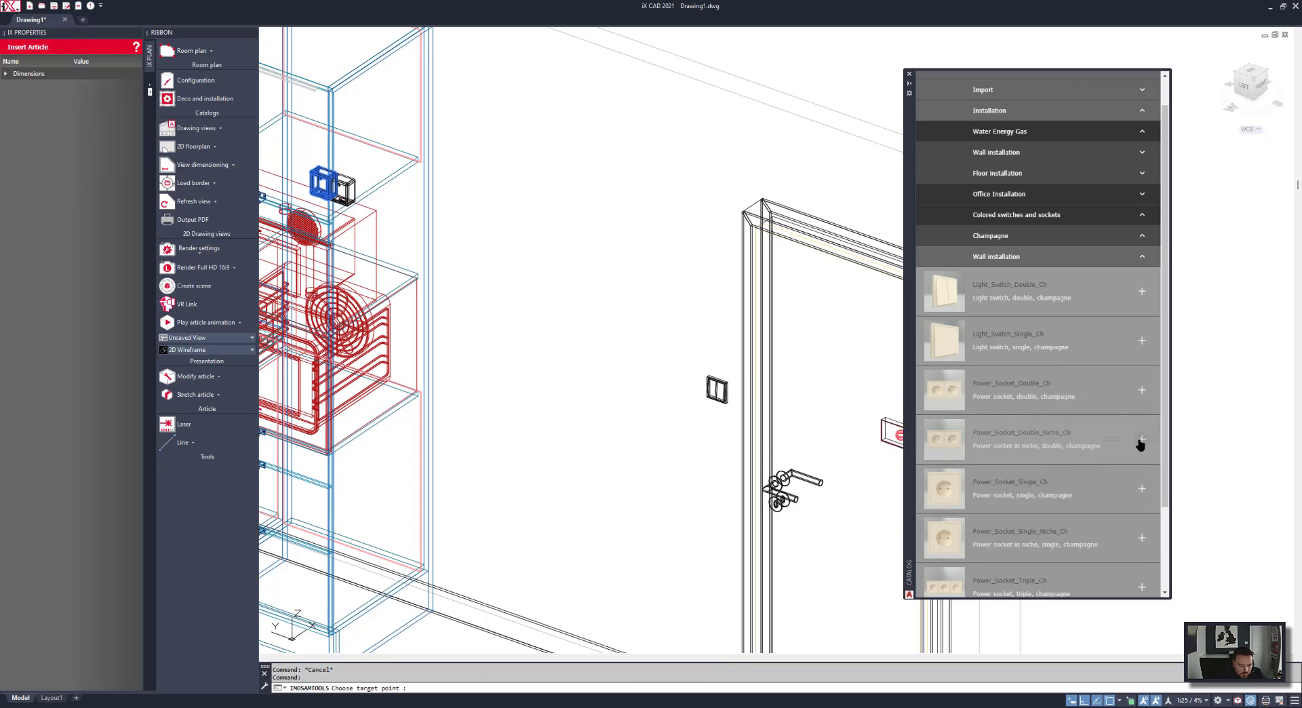
scroll(641, 298, up, 5)
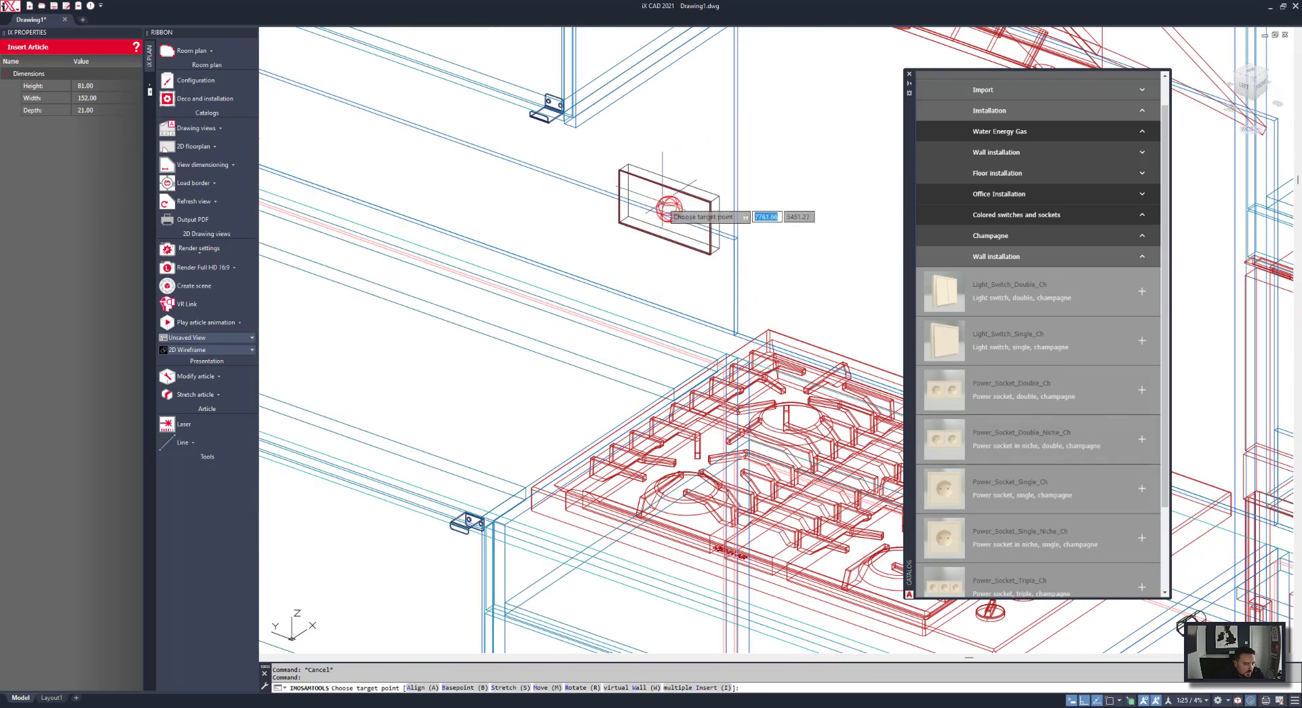
click(661, 178)
scroll(705, 271, down, 4)
Copy the double niche socket beside the hob along the same wall towards the room corner.
click(705, 268)
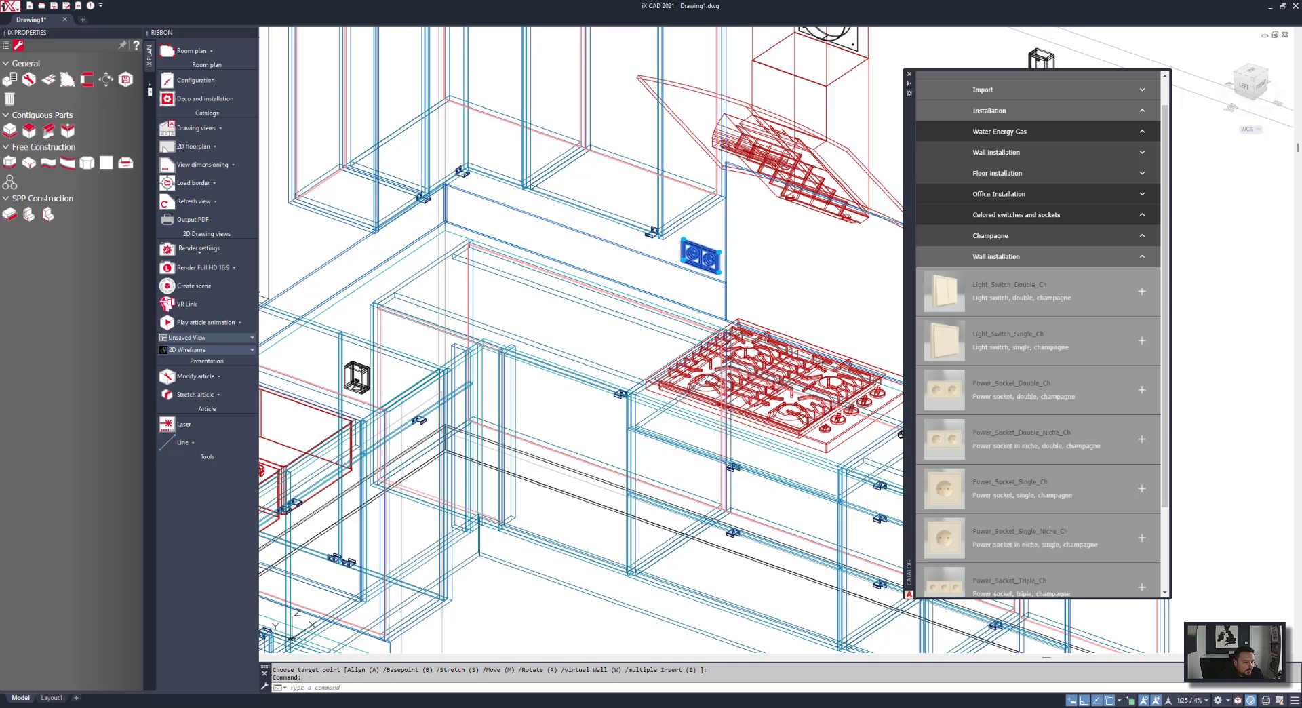
right_click(705, 256)
click(739, 337)
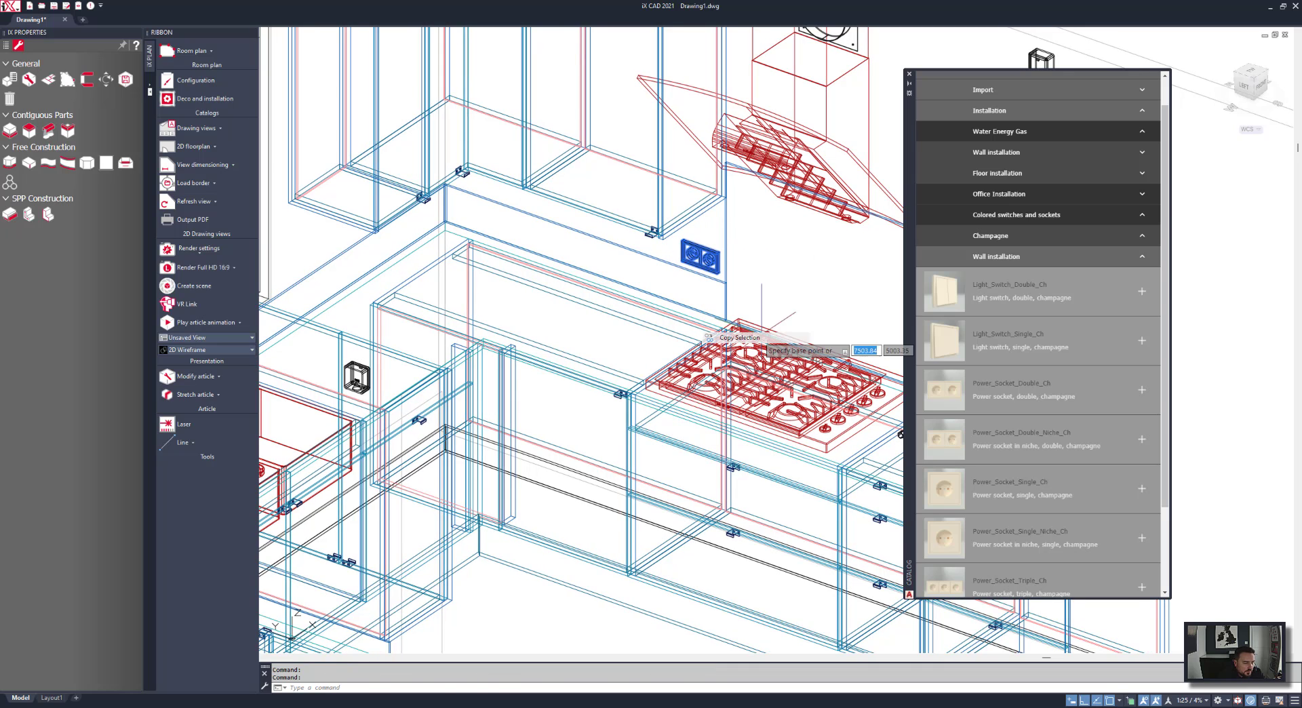
click(824, 324)
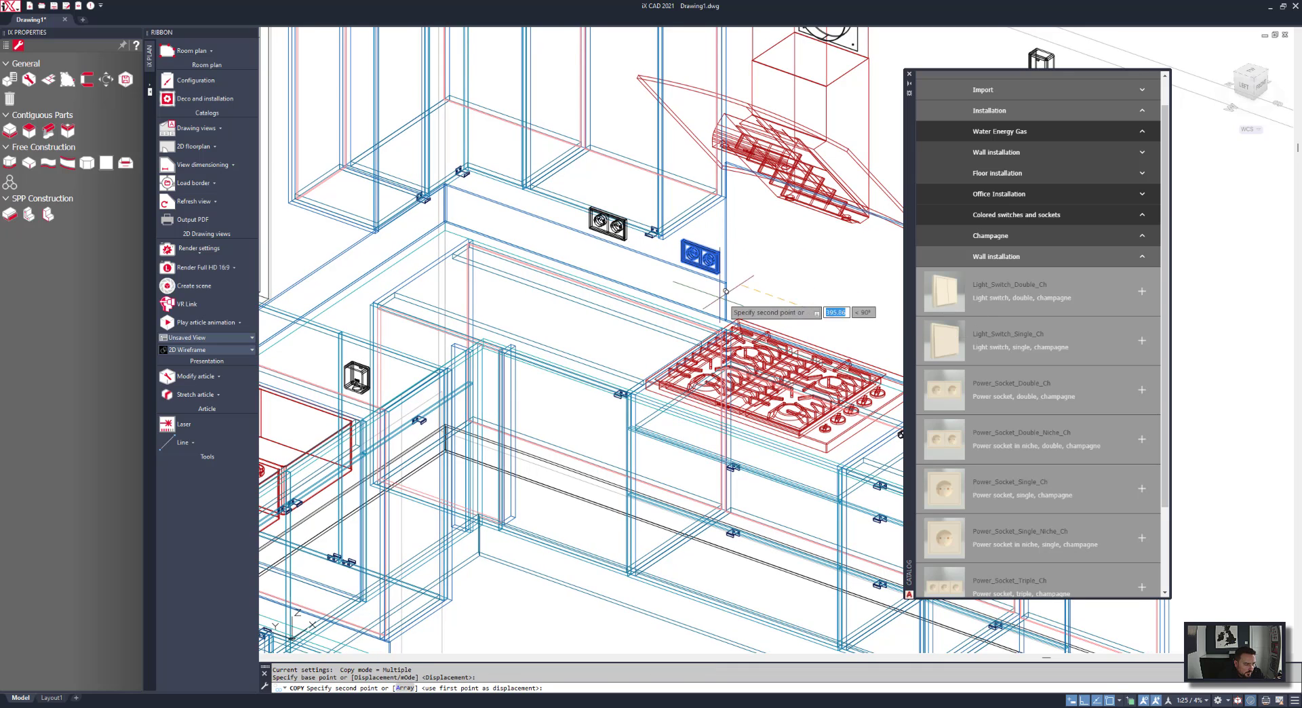
click(603, 249)
Insert a Power_Socket_Double_Niche_Ch on the window wall above the worktop and move it along the wall towards the wall units.
scroll(630, 274, down, 2)
shift+middle_drag(631, 237, 311, 199)
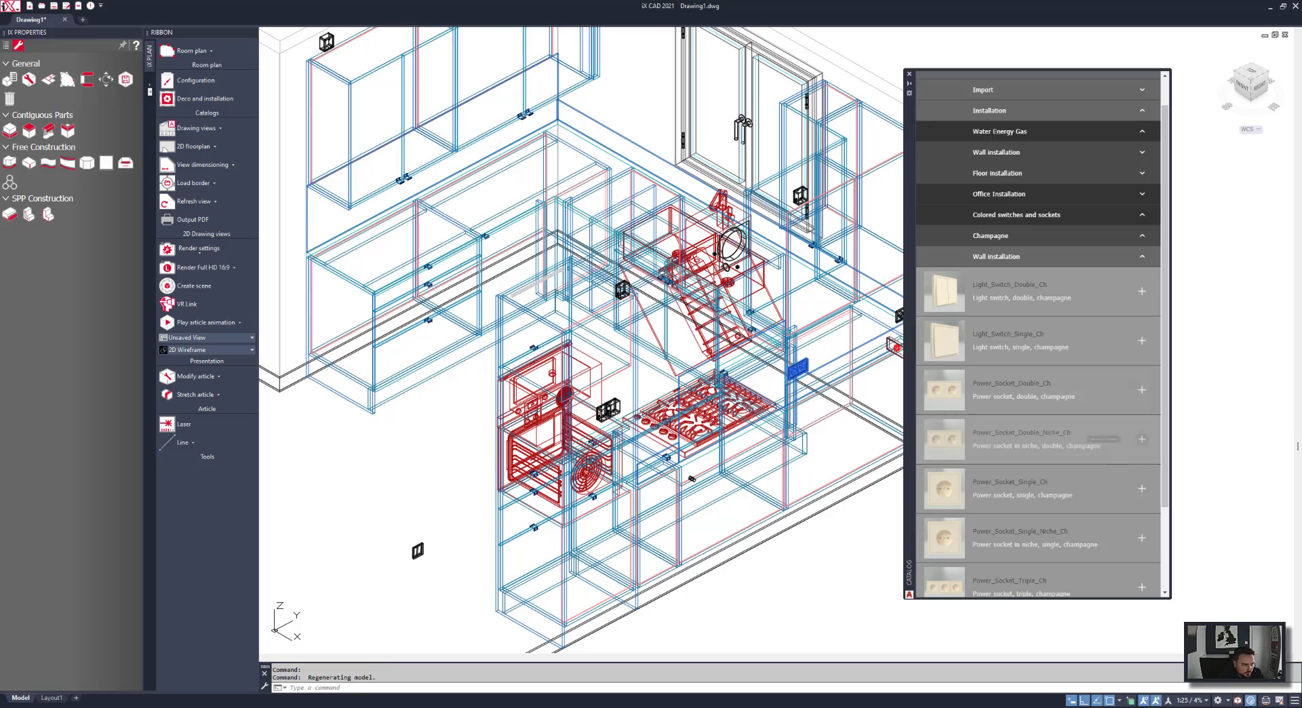
drag(1101, 439, 615, 121)
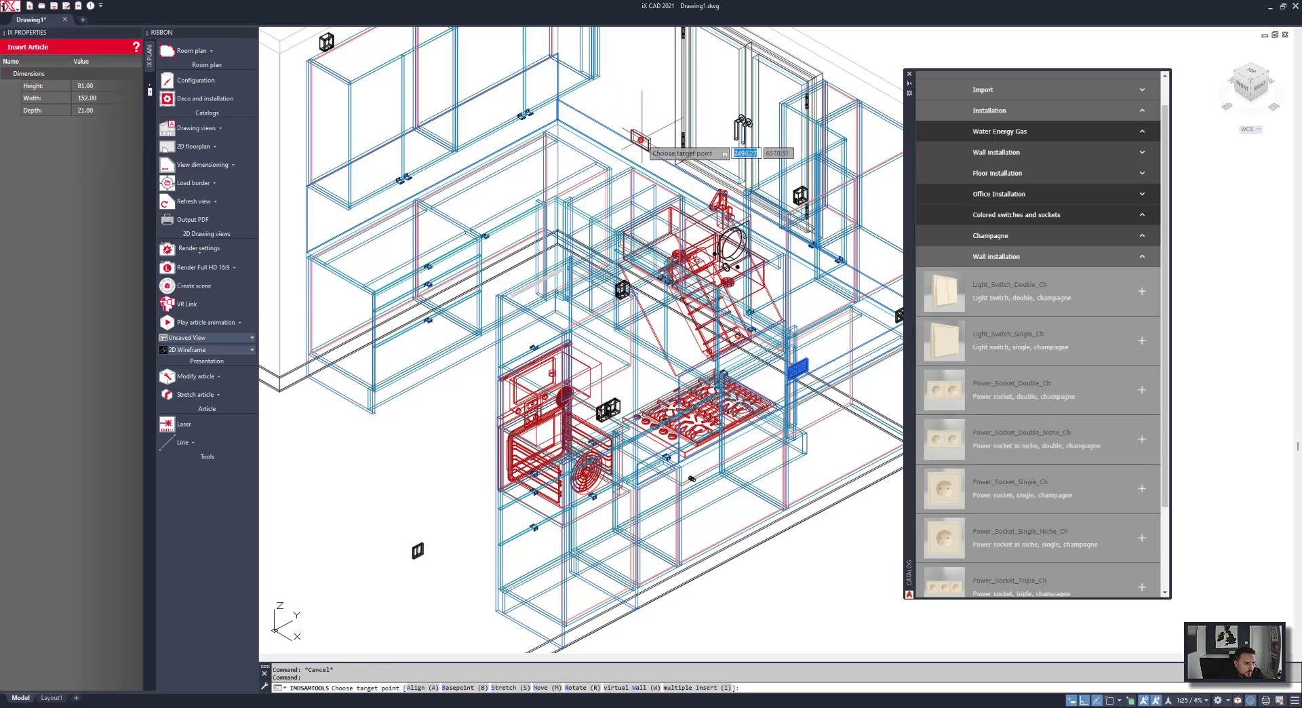
click(641, 139)
shift+middle_drag(640, 140, 500, 165)
click(518, 144)
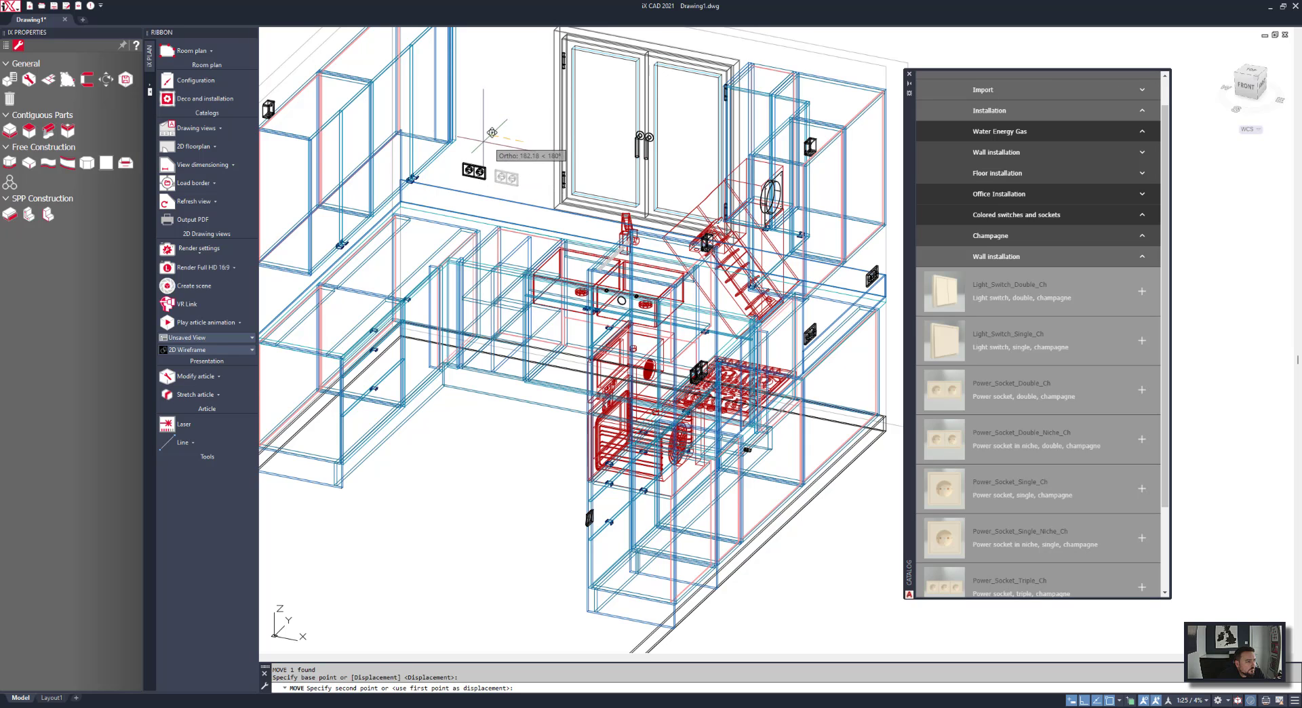
click(465, 138)
middle_drag(466, 138, 528, 178)
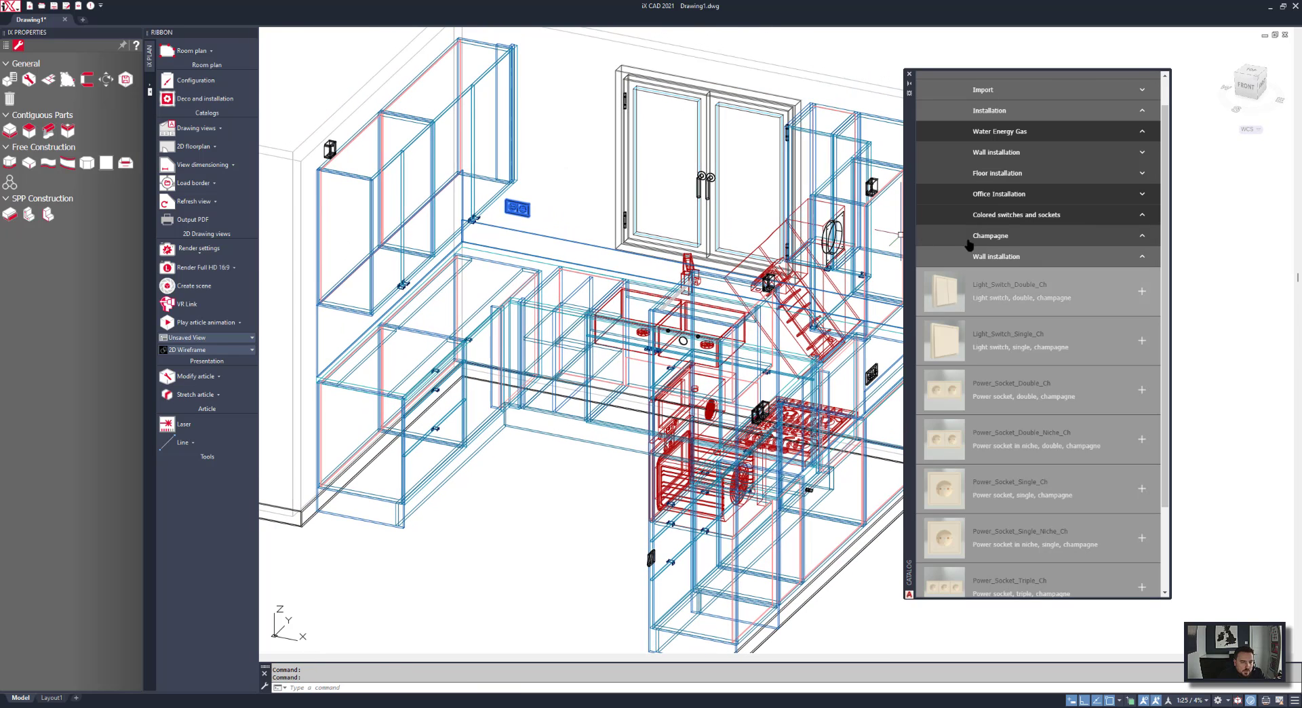
Insert the Coffee Set from the kitchen coffee machines on the worktop in the corner below the new double socket.
click(1052, 261)
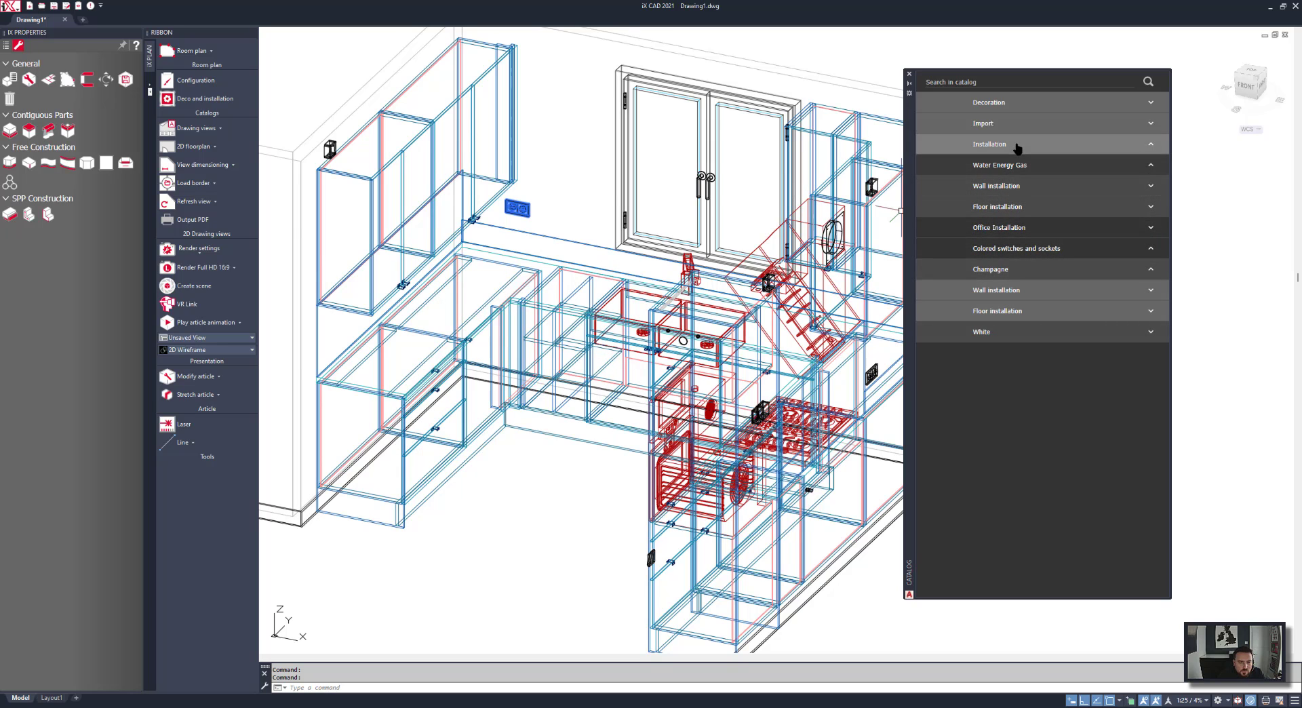
click(988, 103)
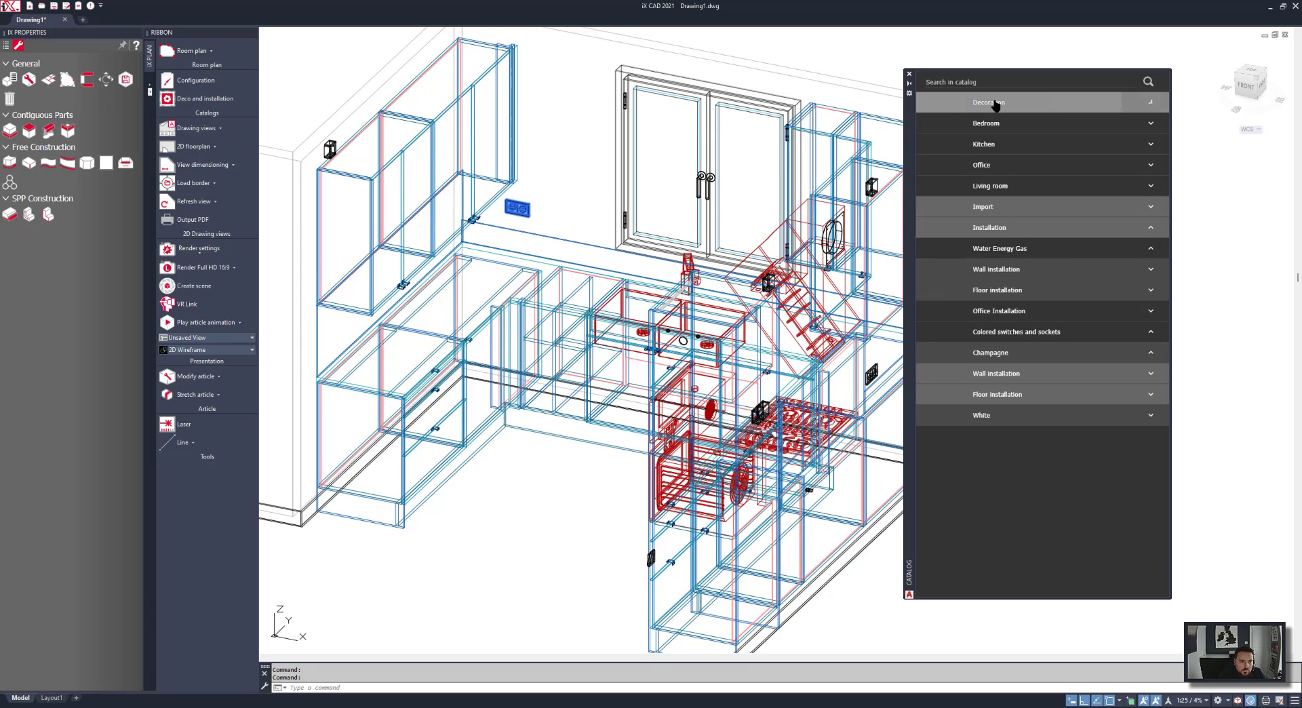
click(1001, 145)
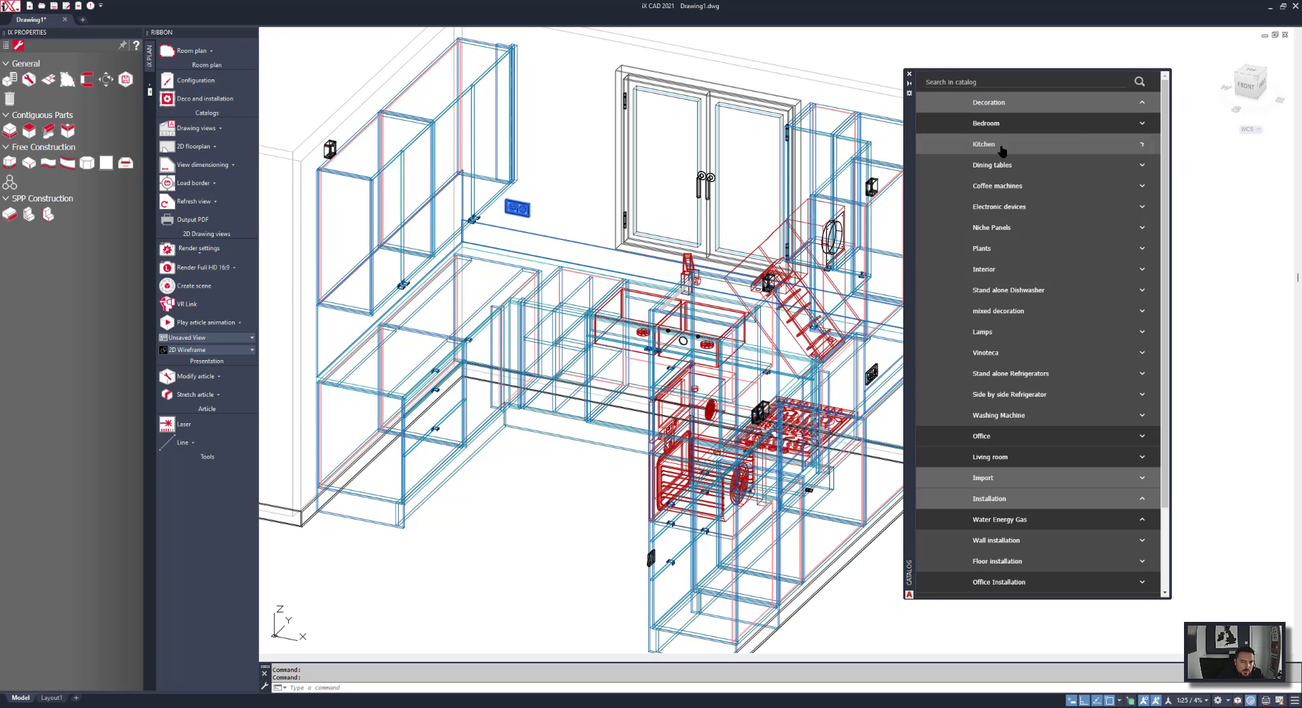
click(1008, 187)
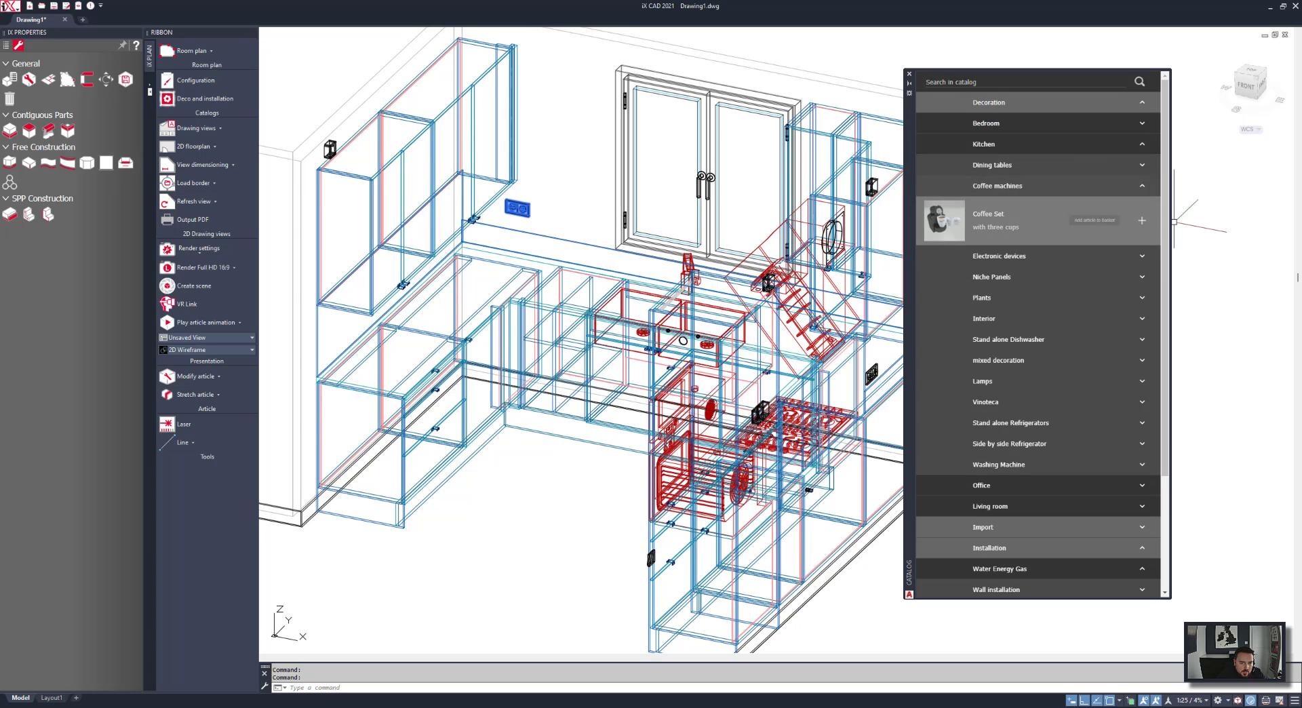
click(1142, 221)
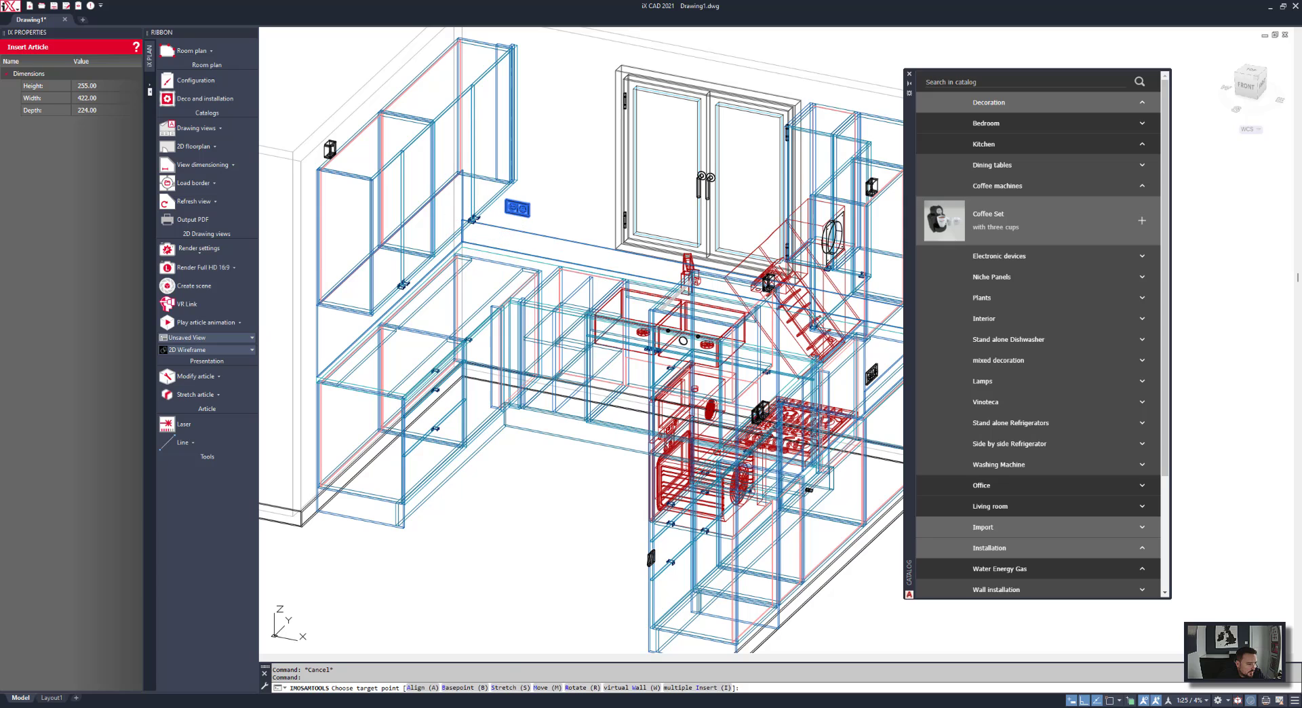
click(491, 256)
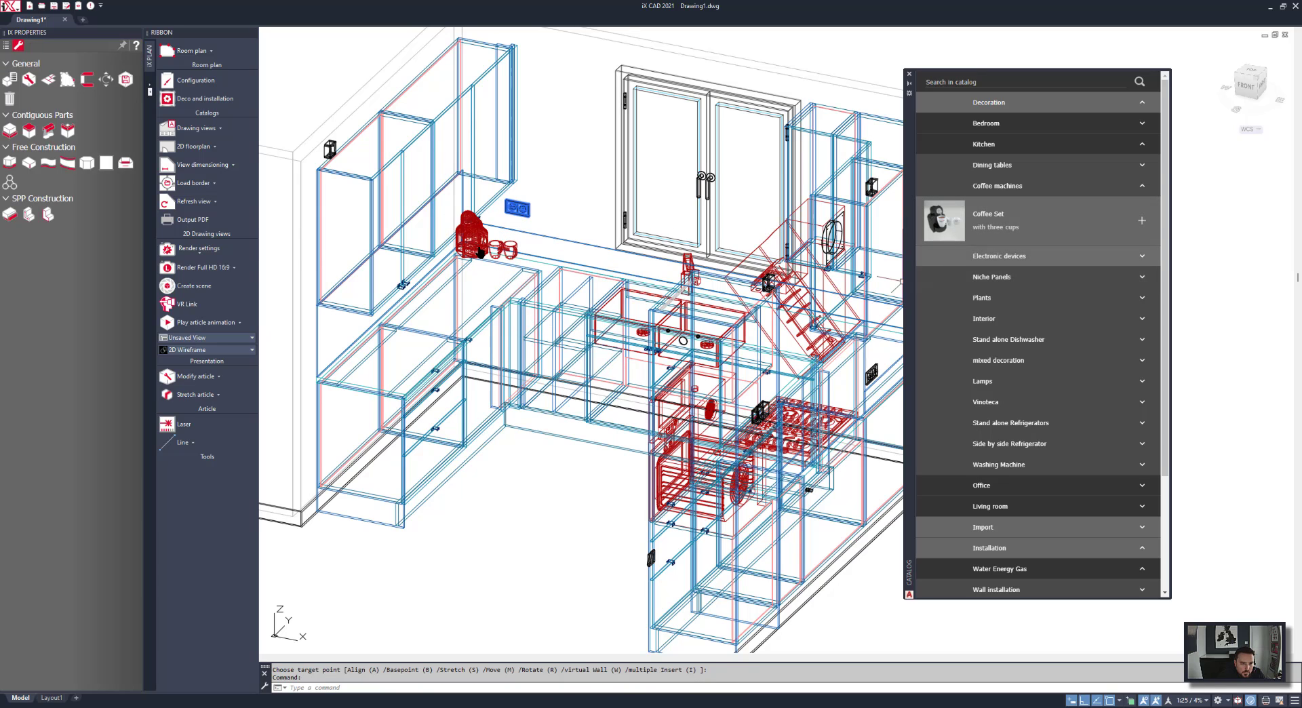
Insert the black high gloss kitchen radio from the imported kitchen electronic devices on the worktop beside the coffee set.
click(983, 527)
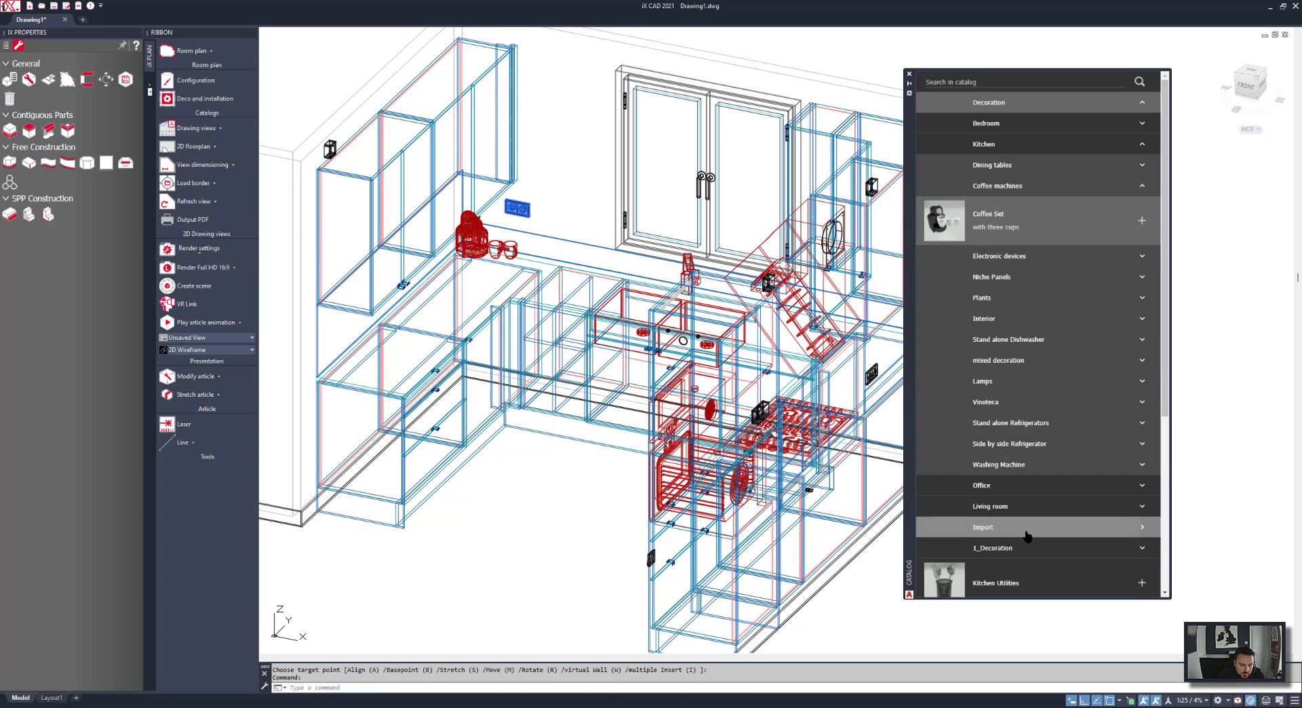
scroll(1025, 454, down, 3)
click(1022, 415)
scroll(1022, 415, down, 1)
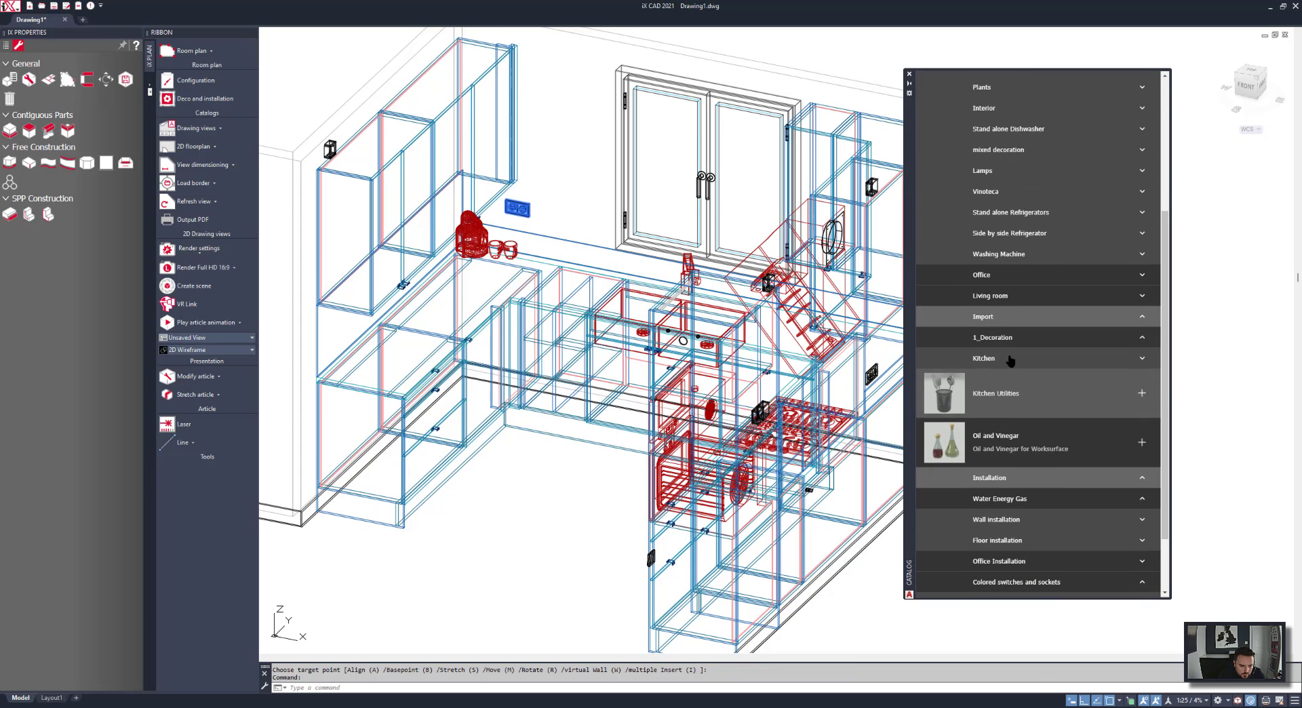
click(1022, 400)
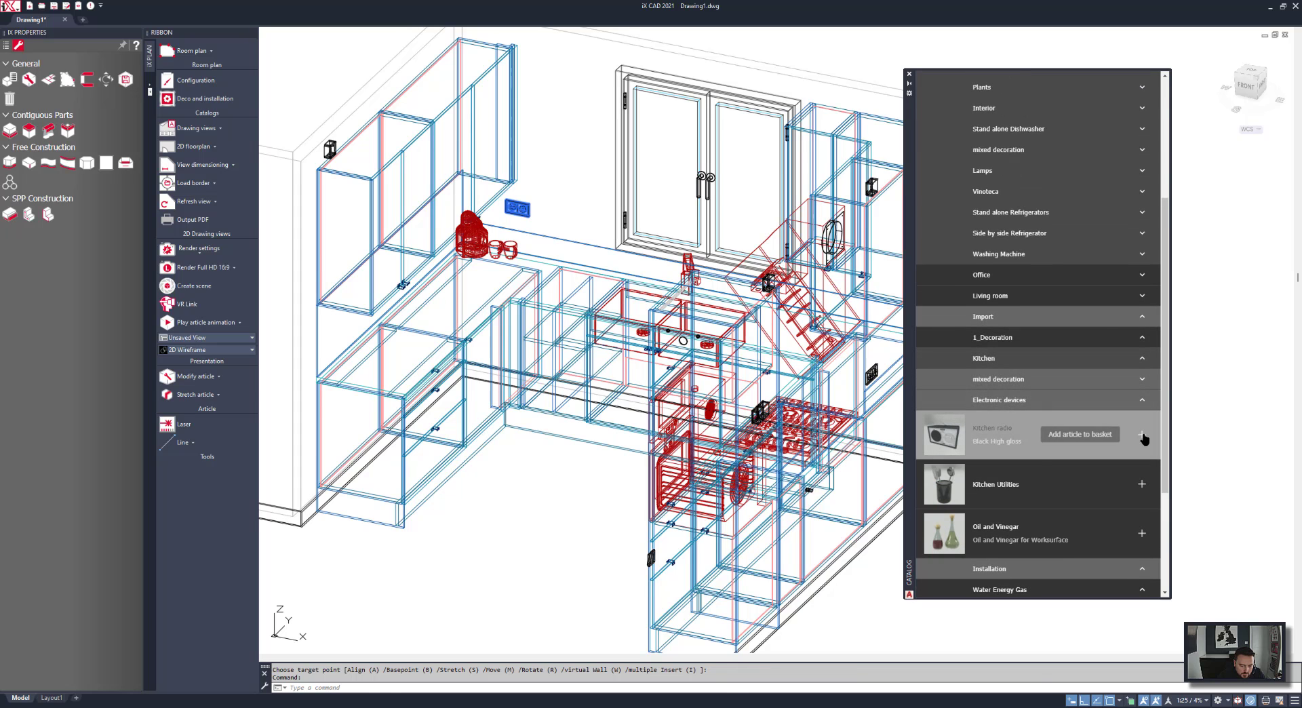
click(1082, 435)
click(566, 256)
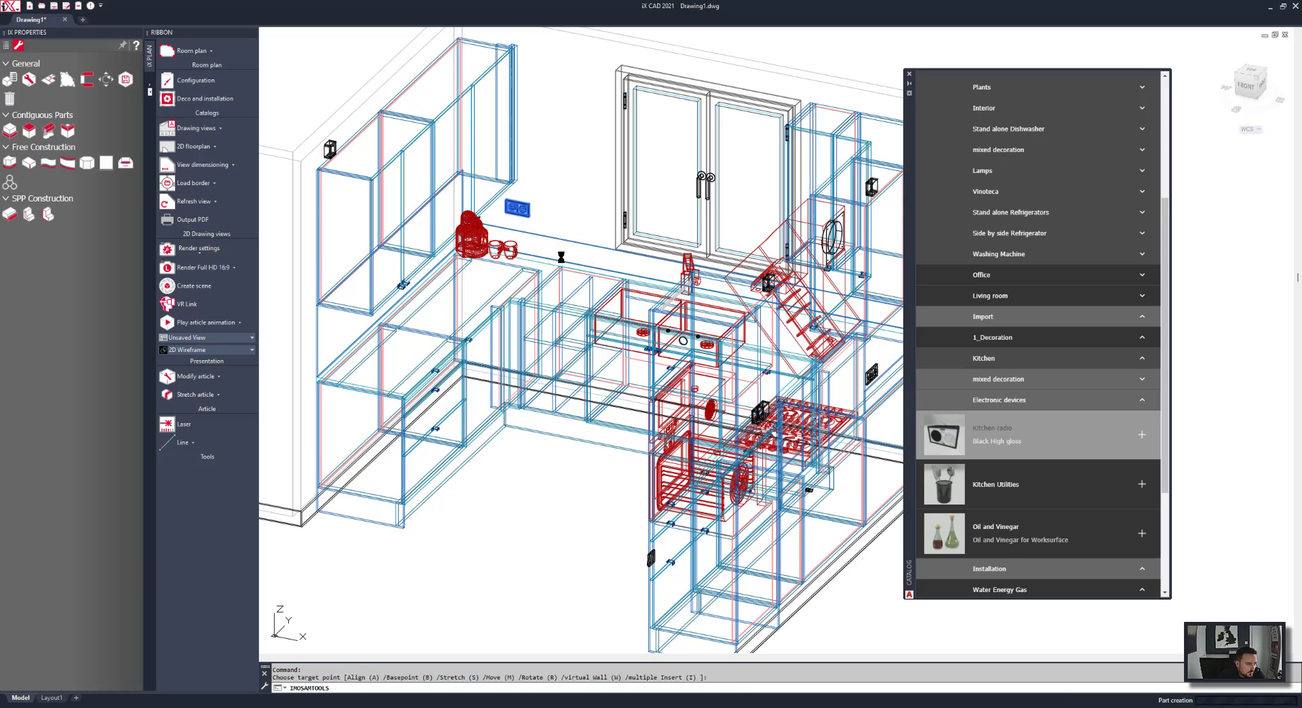
Place Kitchen Utilities on the worktop between the radio and the sink, and Oil and Vinegar on the other side of the tap.
click(1144, 486)
click(602, 261)
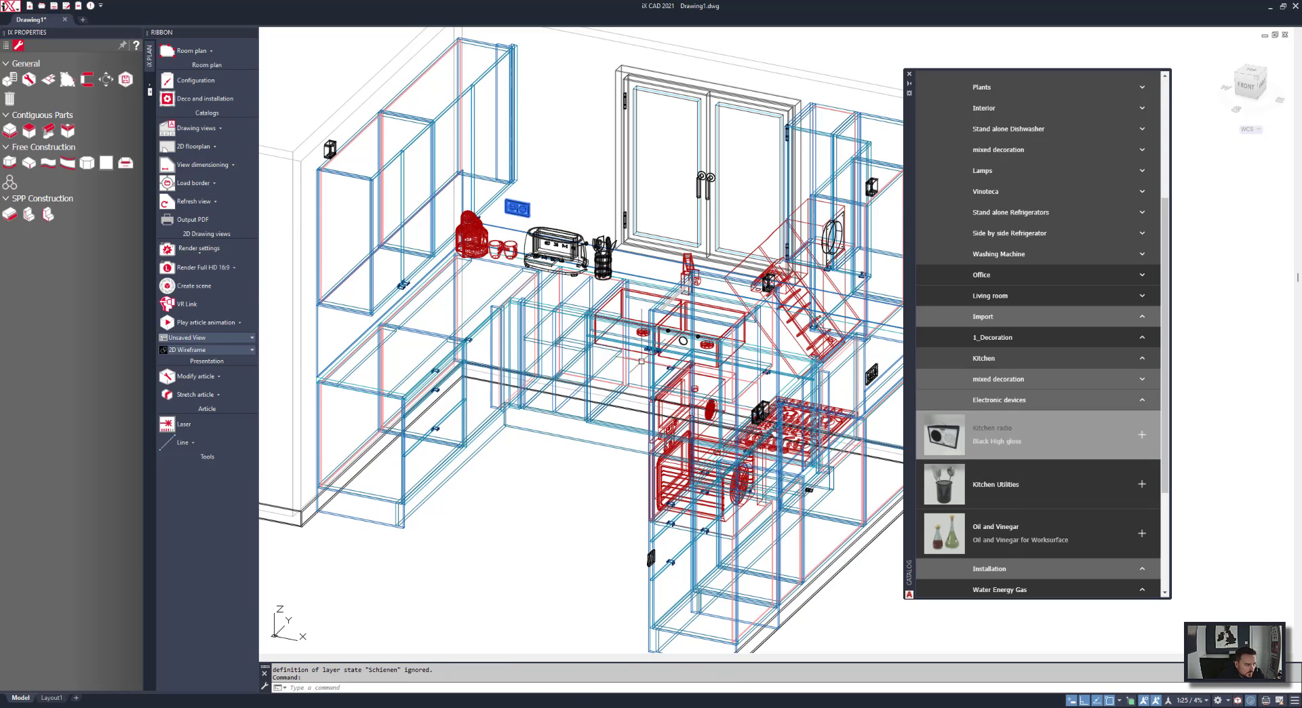
click(1141, 533)
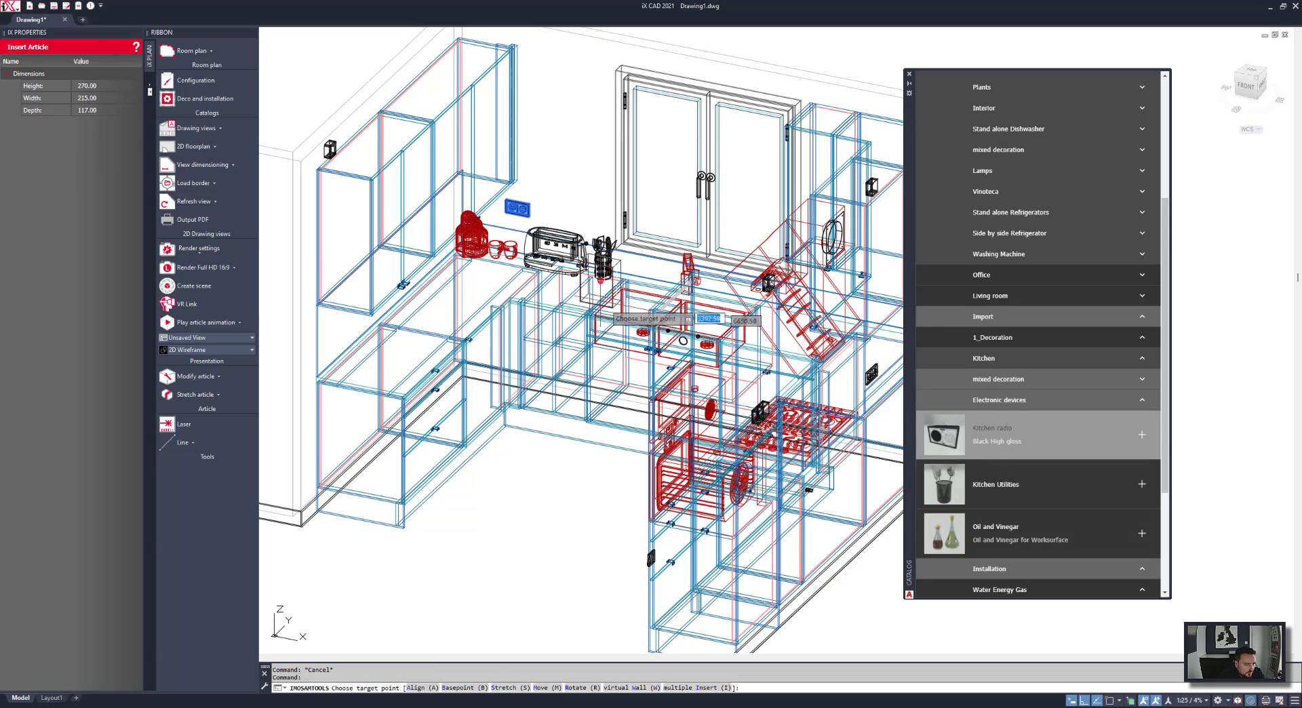
shift+middle_drag(1138, 532, 780, 171)
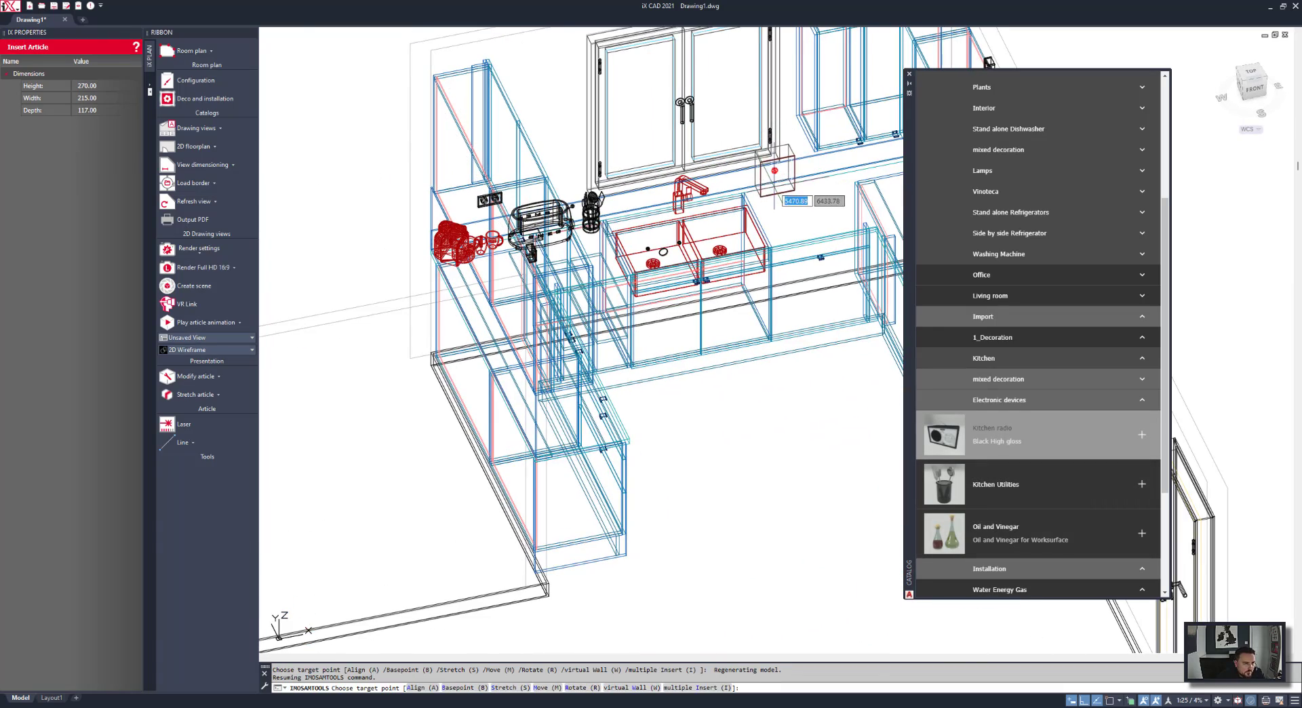
click(777, 170)
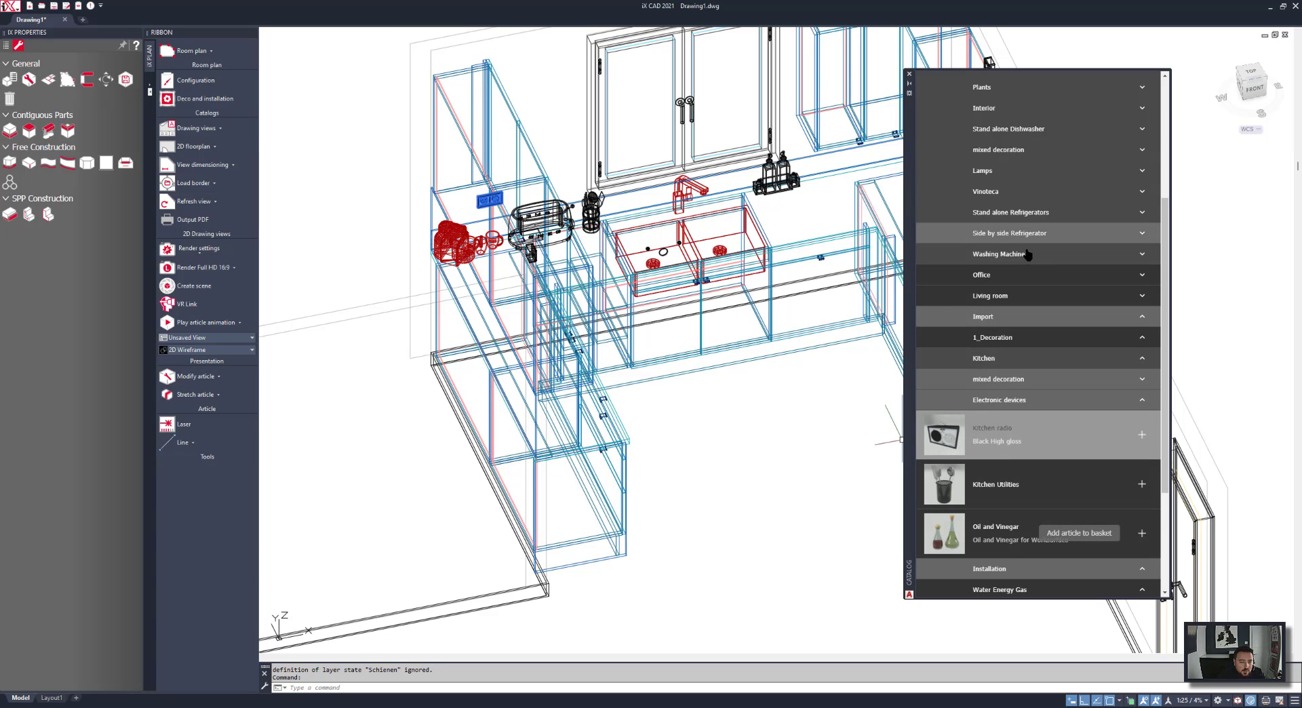
Insert the Refrigerator_American_Style from the stand-alone refrigerators on the floor between the room door and the base units.
click(1102, 216)
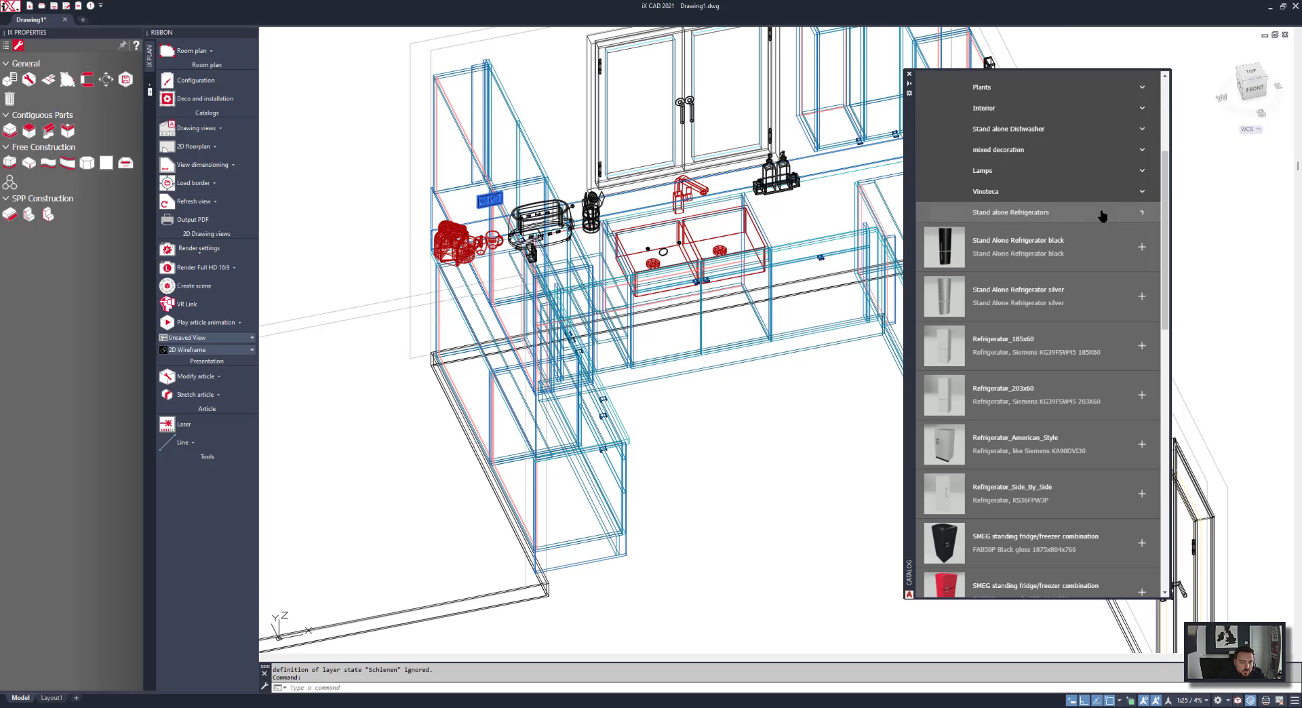
click(1143, 448)
middle_drag(567, 559, 765, 452)
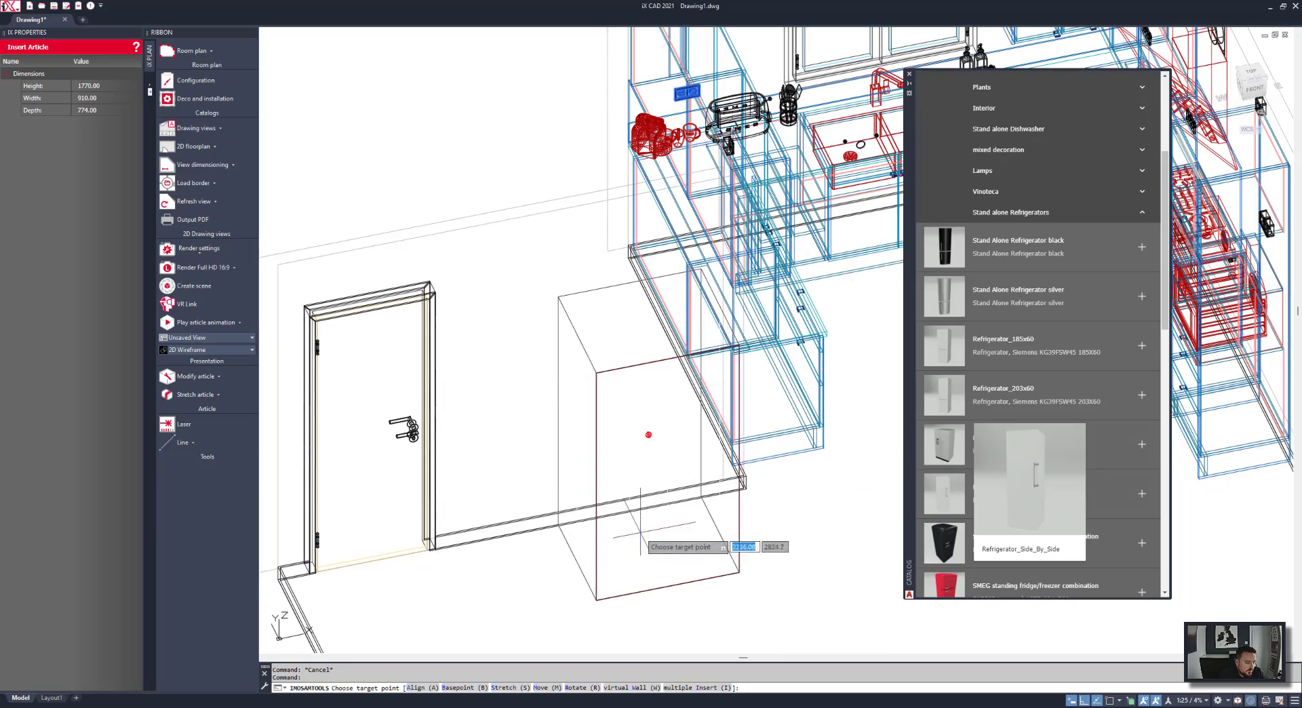
click(662, 535)
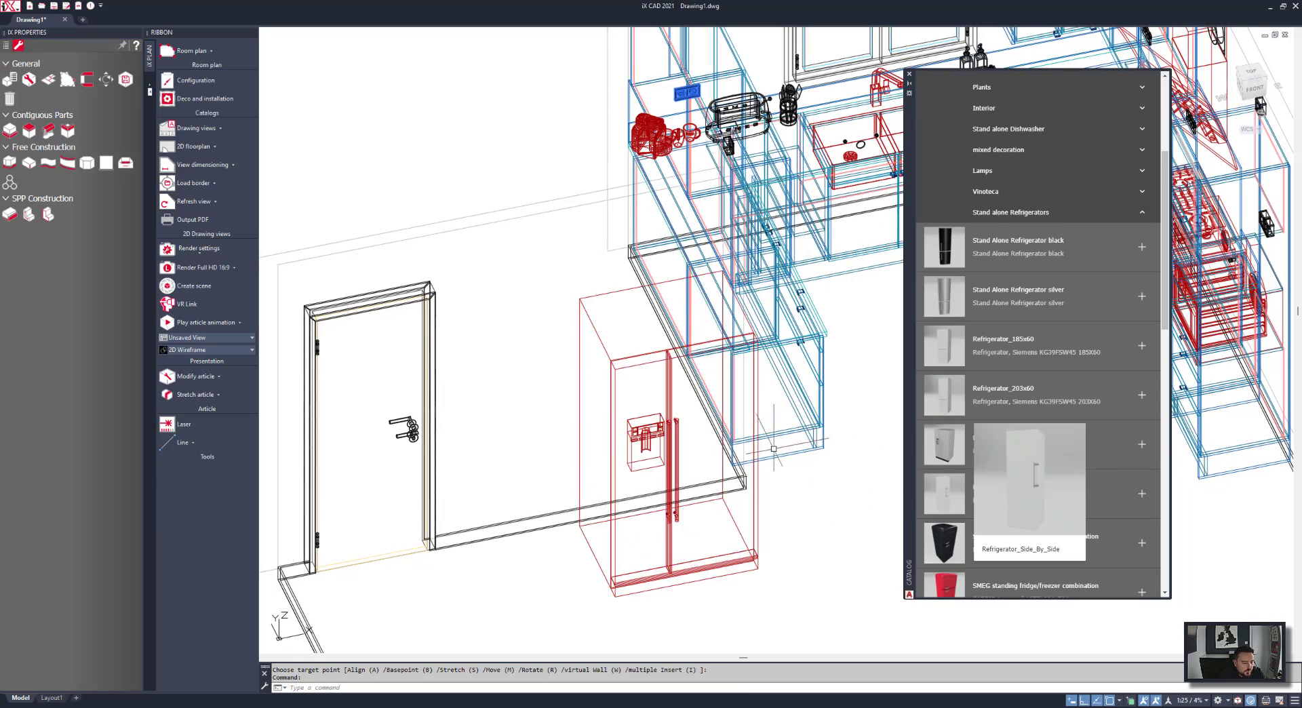
shift+middle_drag(662, 535, 865, 383)
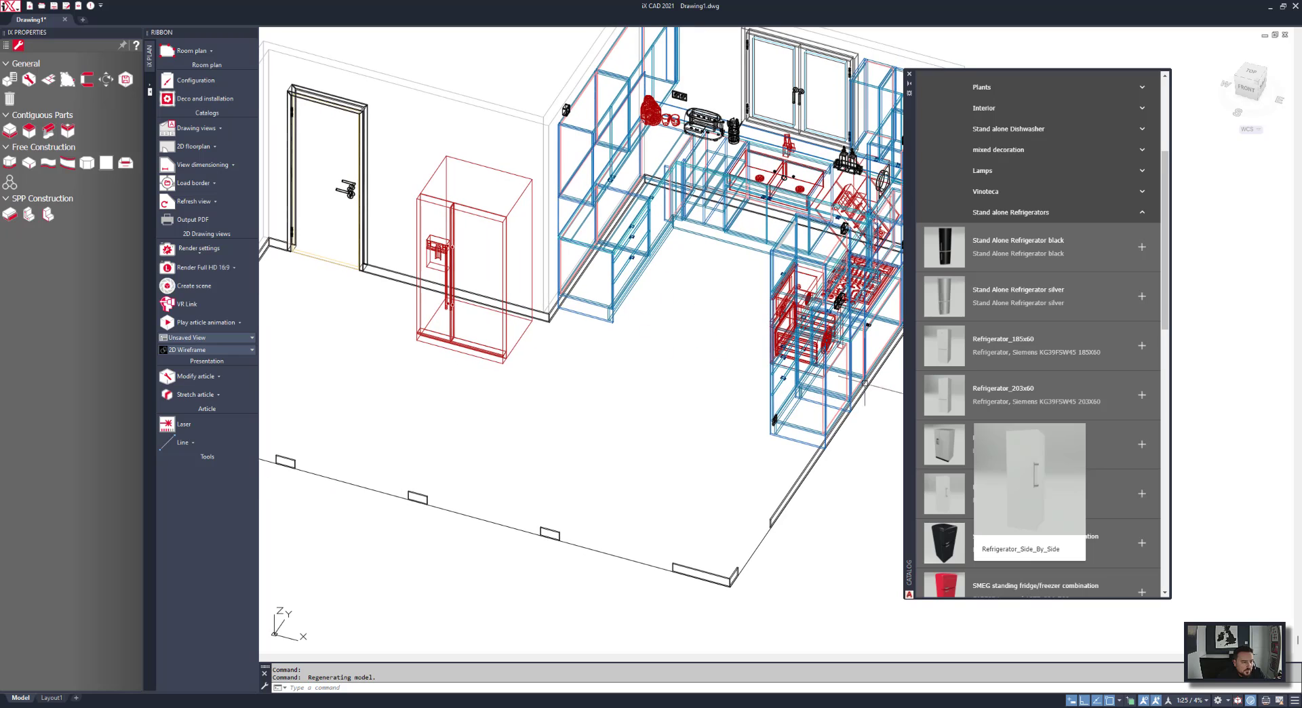
Insert the Dining Table with white table and white chairs in the open floor area in front of the kitchen.
click(1016, 214)
scroll(1017, 217, up, 5)
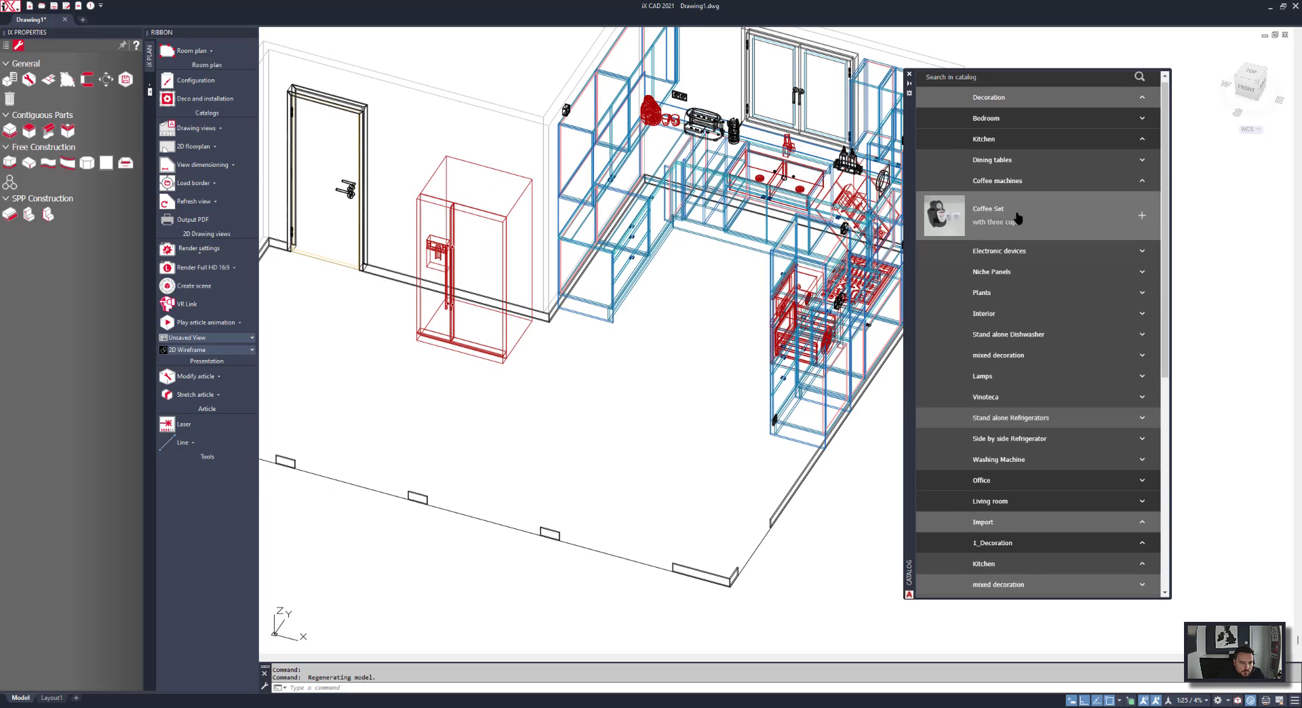
click(1025, 162)
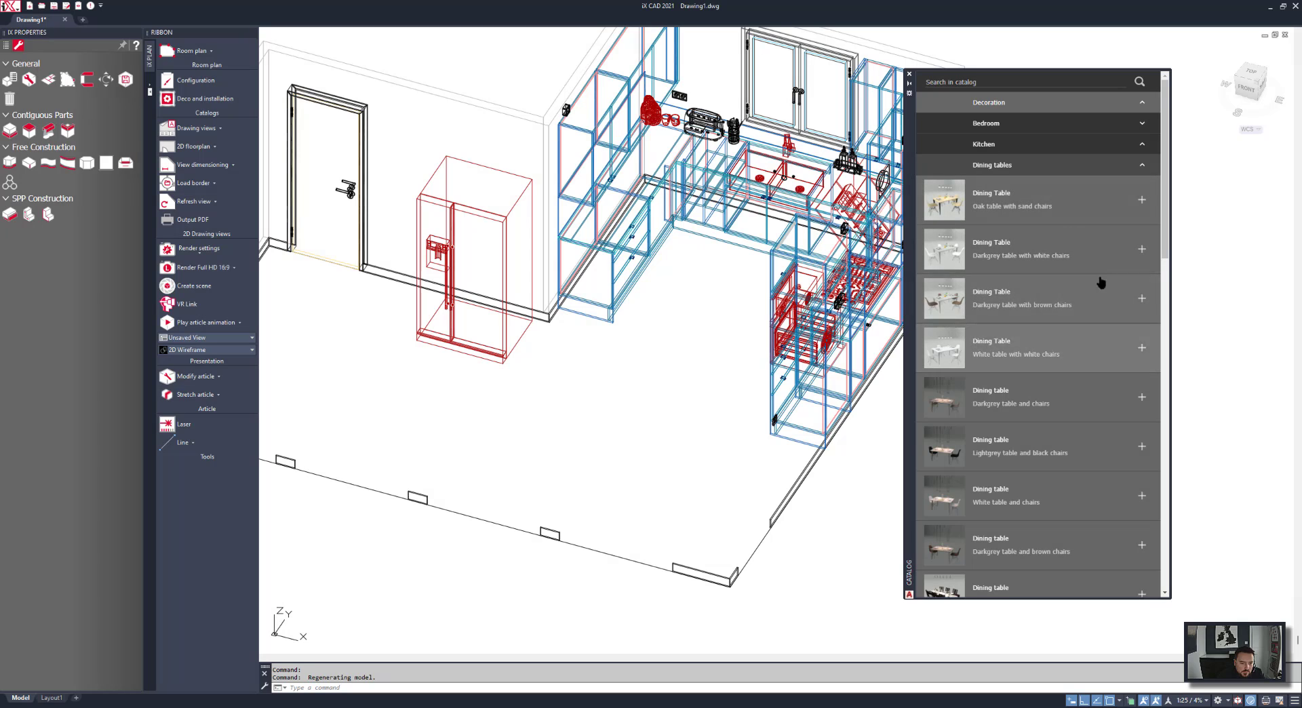
click(1077, 365)
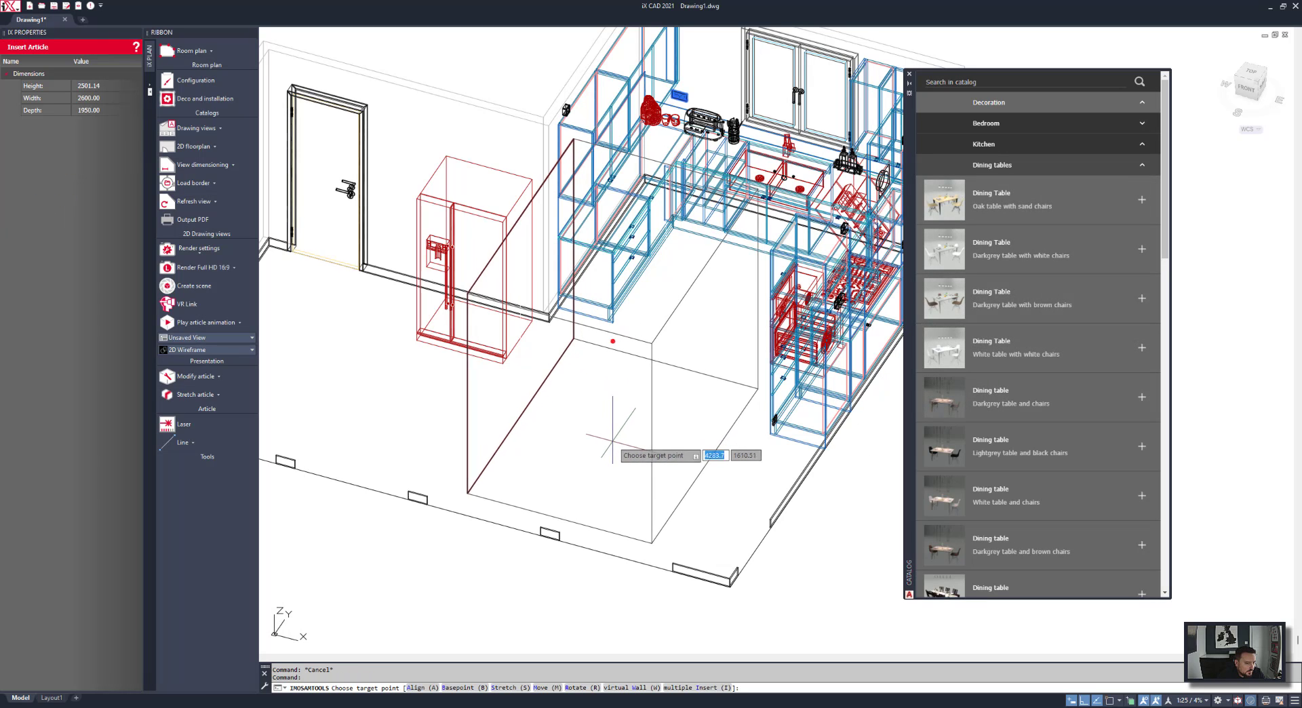
click(554, 382)
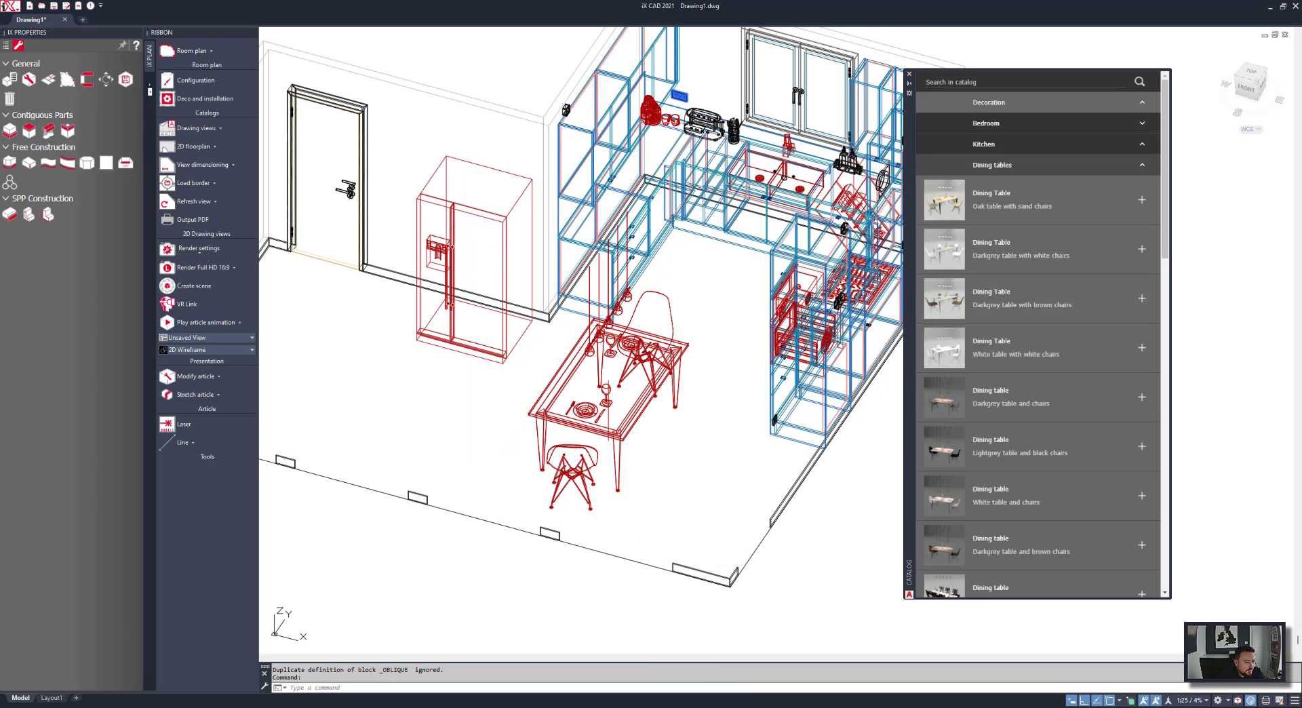
Rotate the dining table 90 degrees in top view so its long side runs parallel to the long window front.
click(1250, 75)
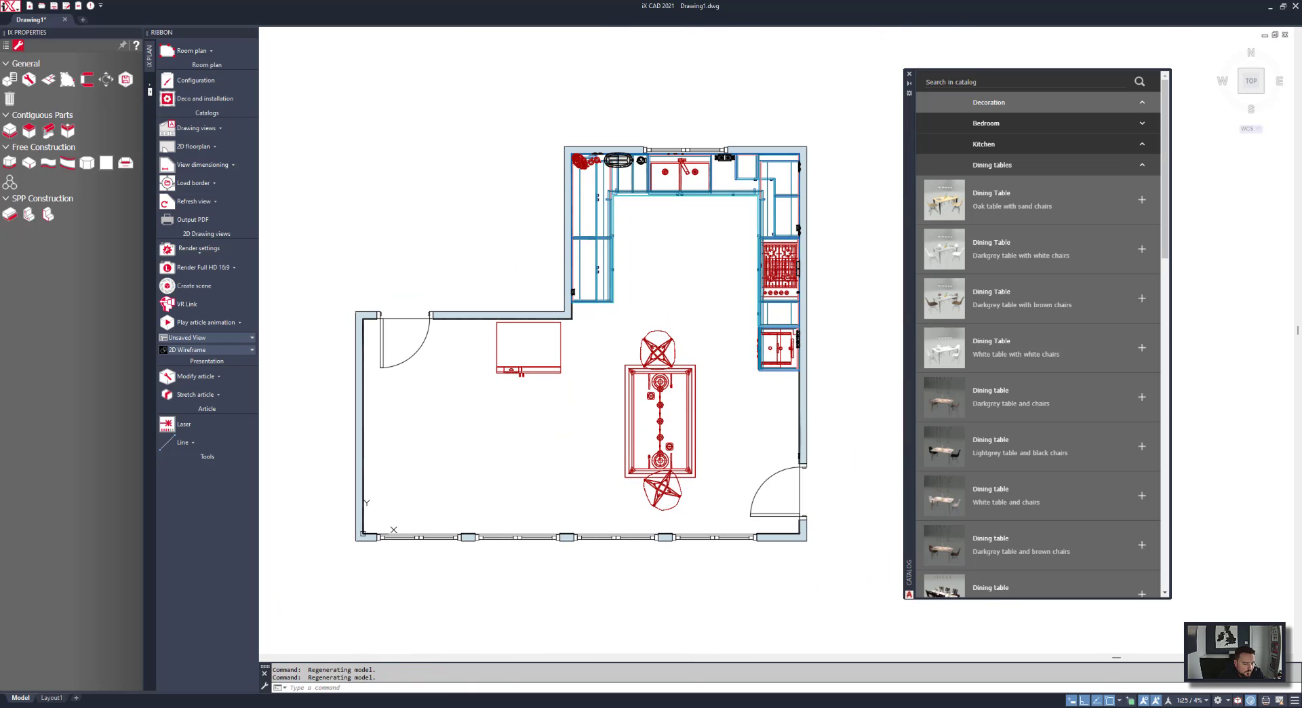
click(665, 418)
right_click(640, 450)
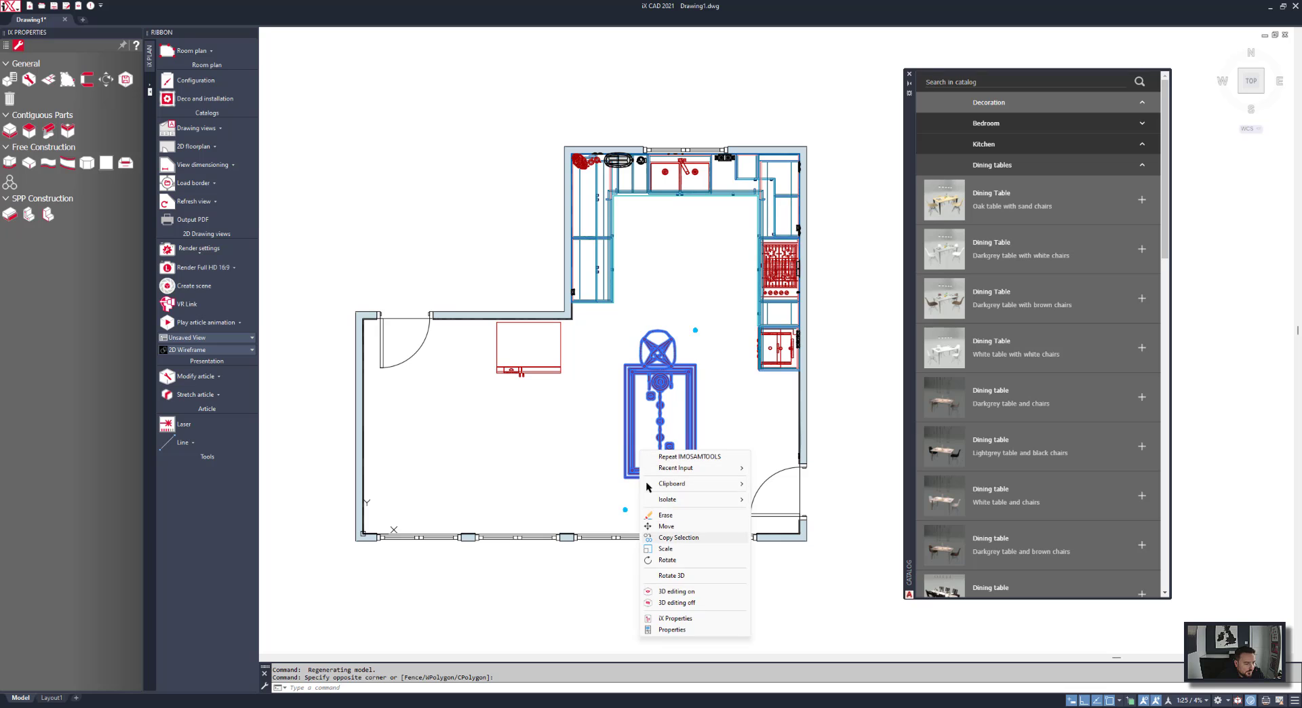
click(667, 559)
scroll(683, 418, up, 2)
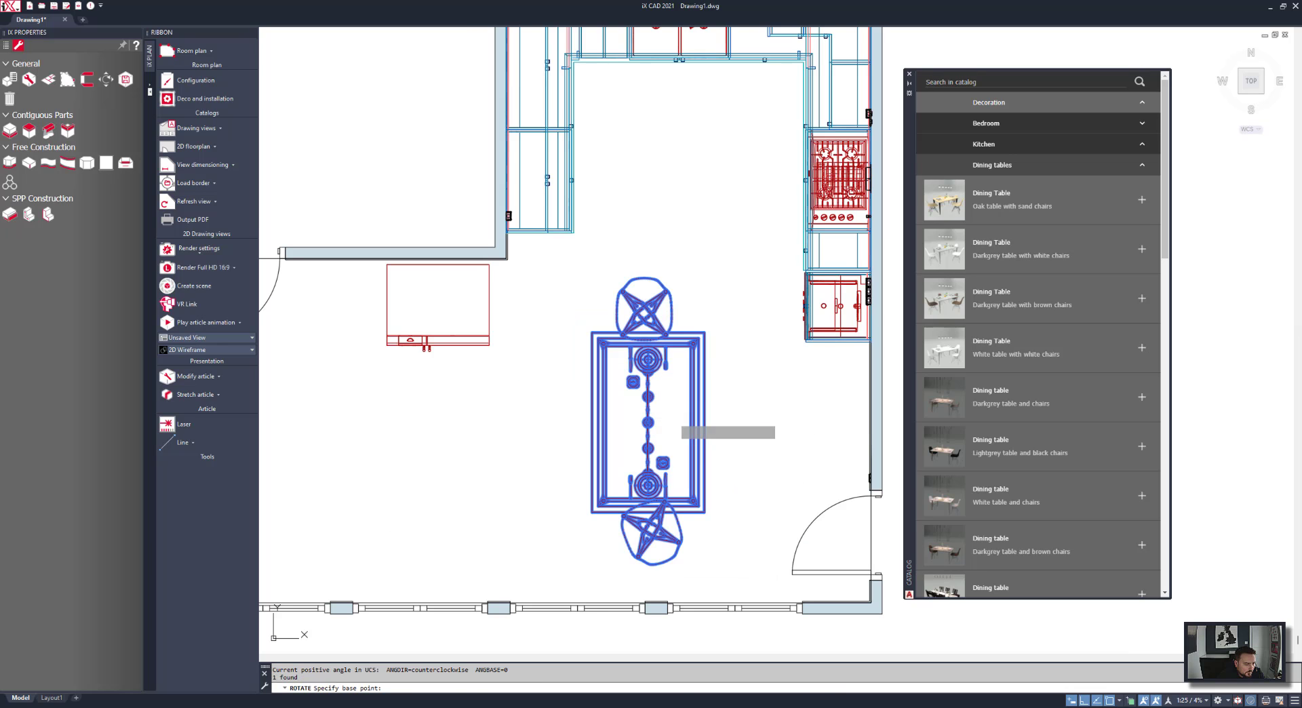
click(676, 418)
key(Escape)
Move the rotated dining table away from the door beside the oven wall, parallel to the long window front.
click(706, 506)
text(m)
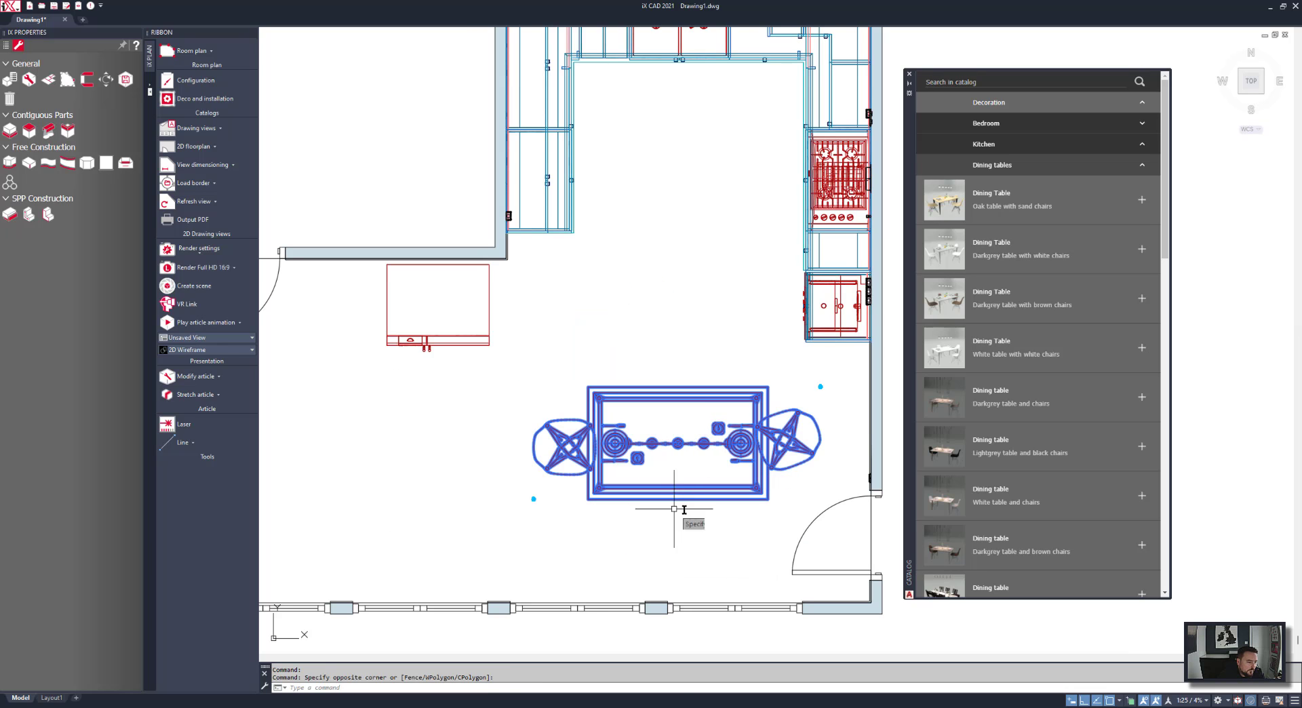
key(Return)
click(702, 543)
click(632, 544)
mouse_move(607, 382)
middle_down()
mouse_move(617, 391)
mouse_move(586, 394)
middle_up()
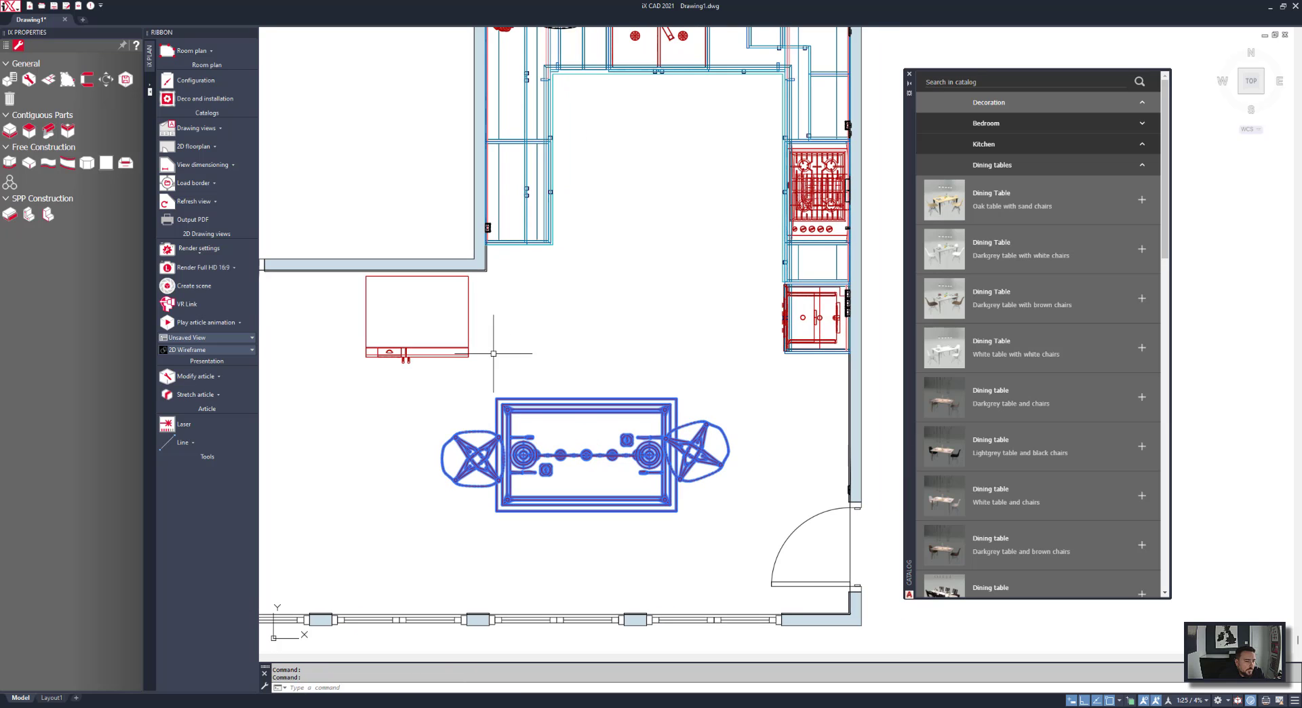
Move the American-style refrigerator against the hob wall directly beside the oven tall unit, turned to face into the room.
right_click(633, 316)
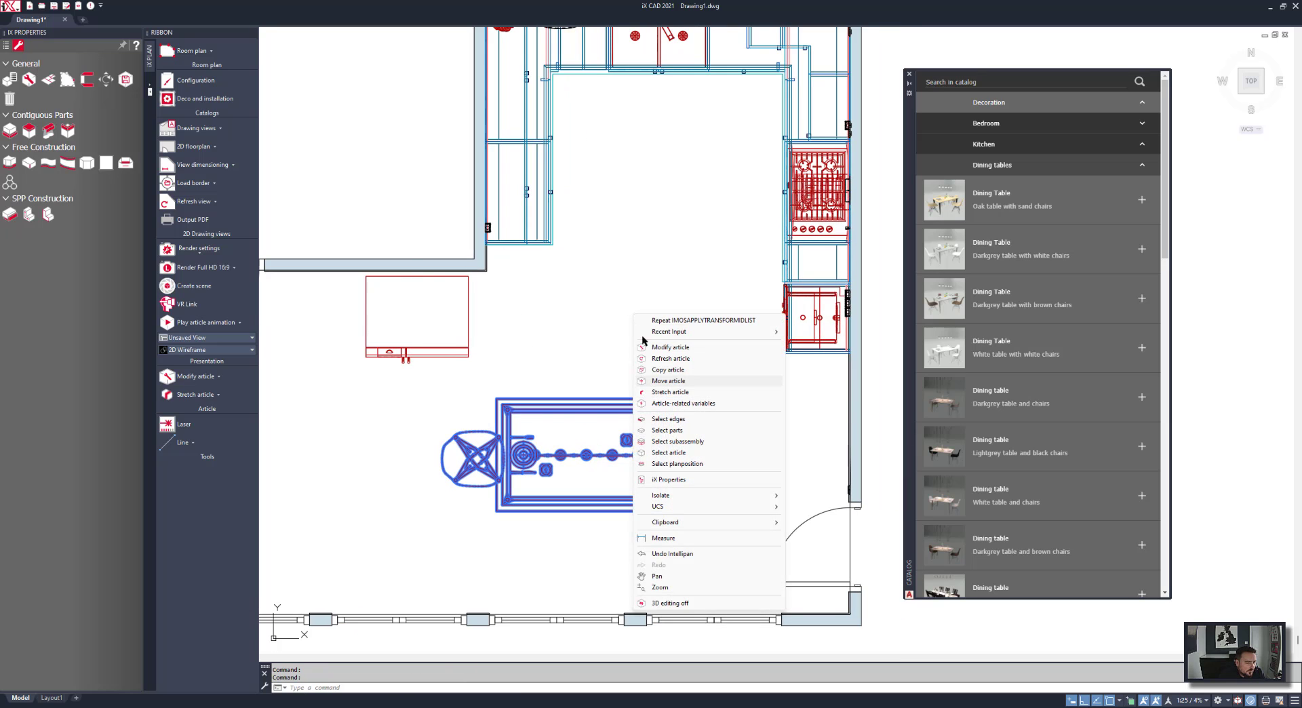
click(668, 381)
click(502, 326)
click(437, 304)
right_click(437, 303)
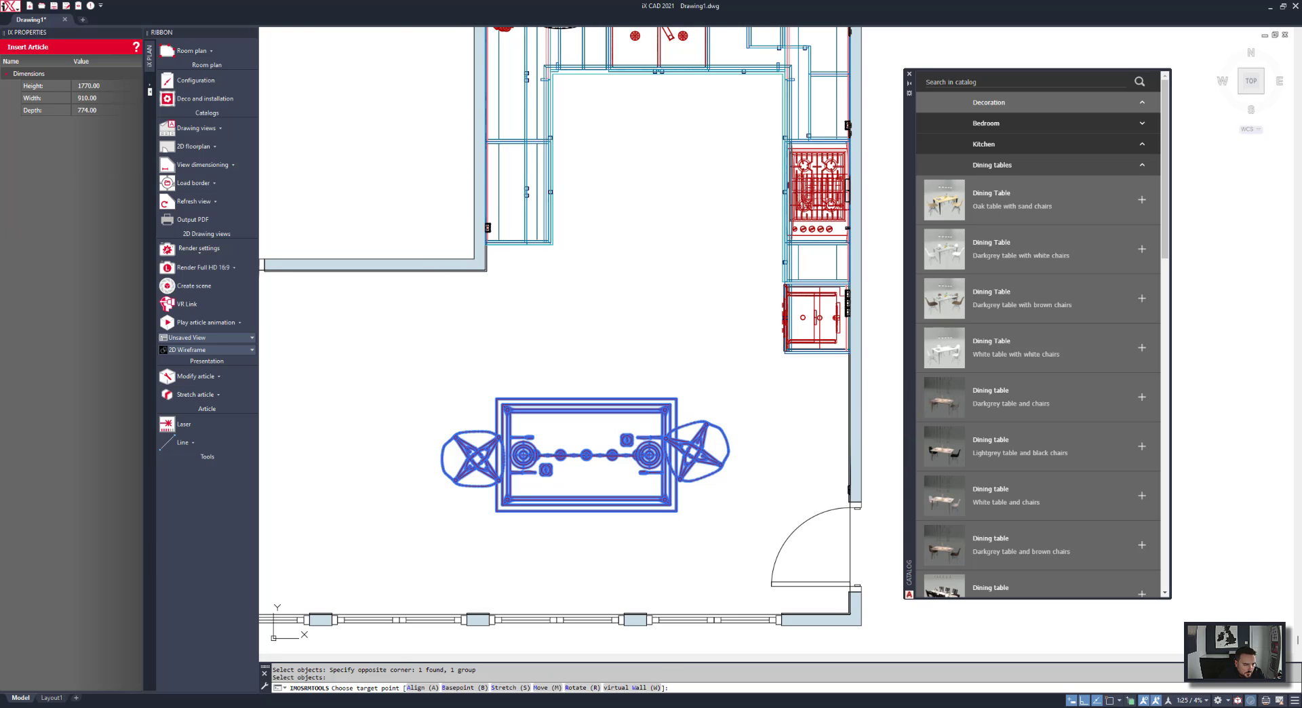
click(817, 408)
scroll(801, 378, up, 4)
middle_drag(801, 378, 781, 329)
scroll(781, 327, down, 4)
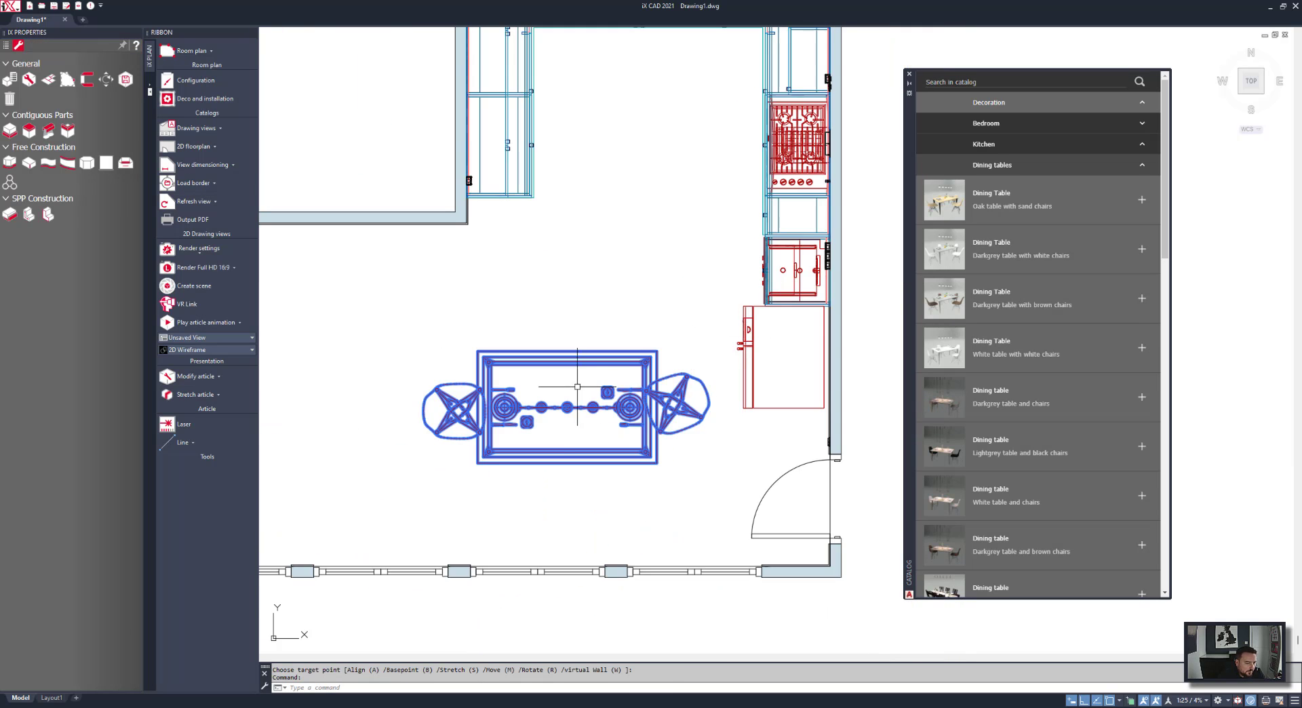
Move the dining table further away from the refrigerator, keeping it parallel to the long window front.
scroll(577, 387, down, 4)
click(579, 356)
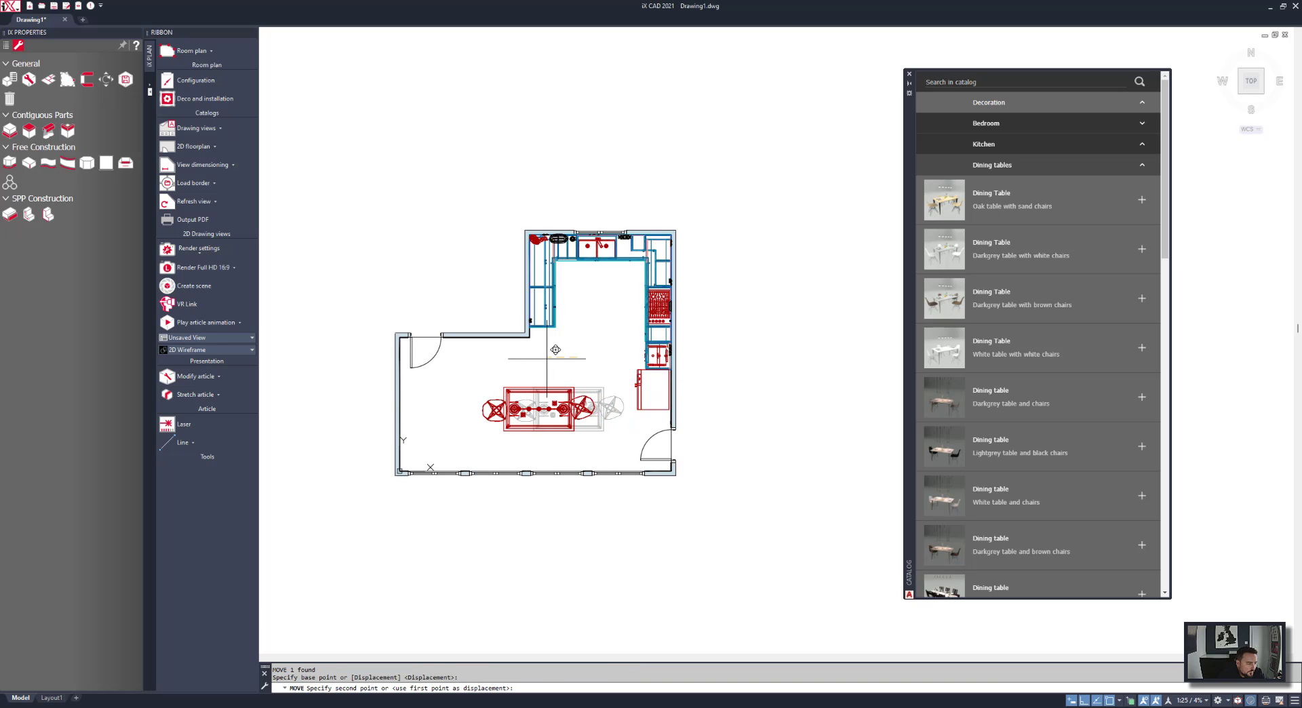
click(551, 357)
middle_drag(584, 377, 655, 380)
shift+middle_drag(549, 360, 413, 215)
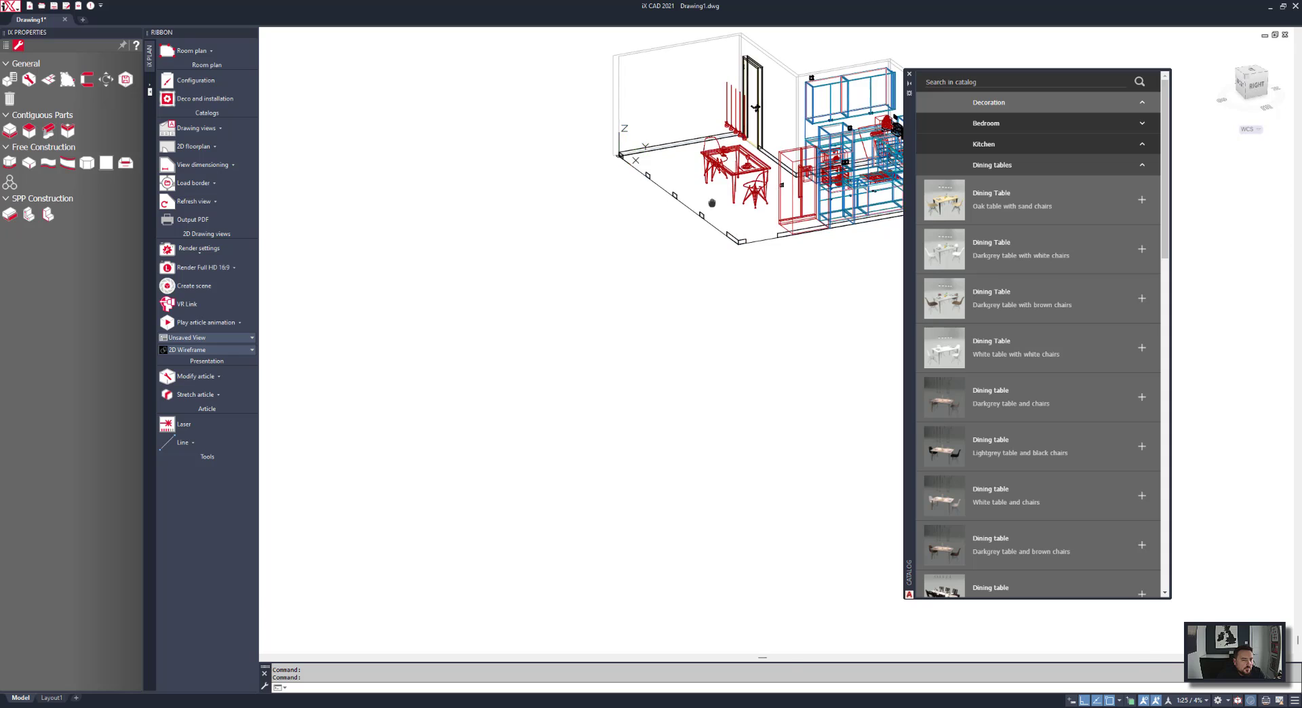
middle_drag(713, 202, 573, 331)
scroll(662, 242, up, 2)
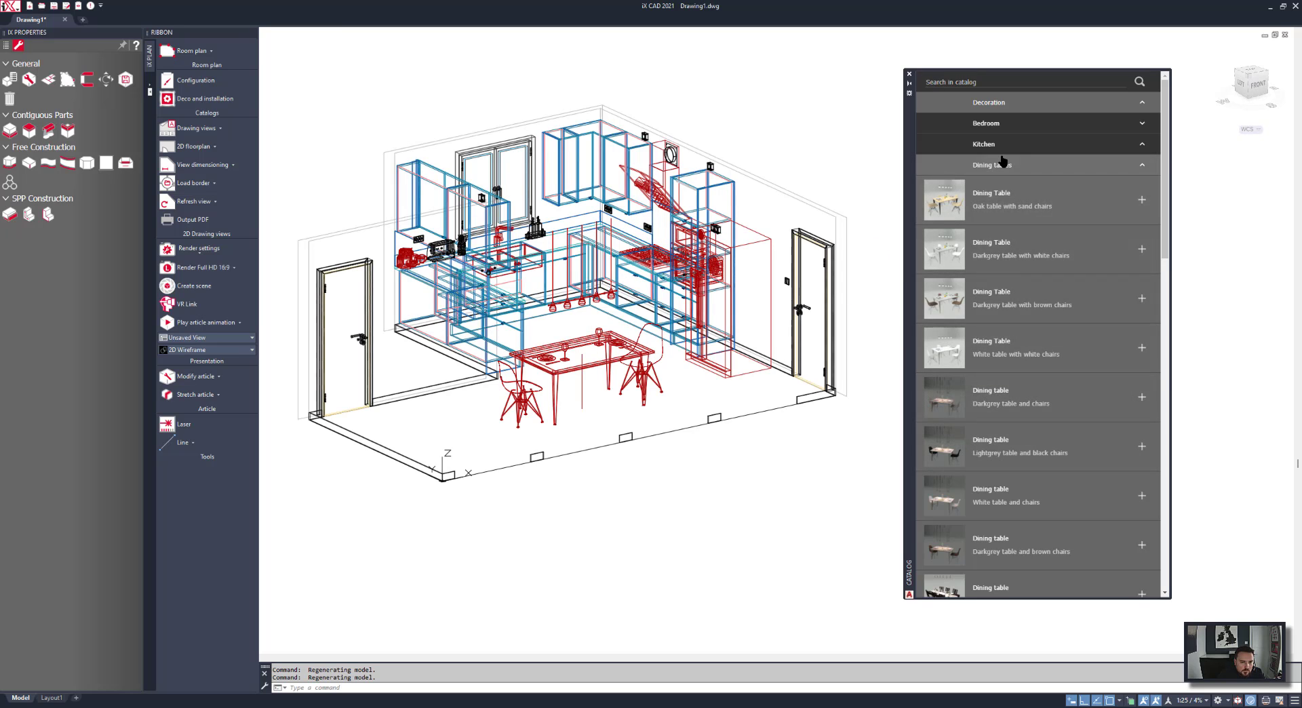
Insert the Rosemary plant from the work surface plants into the worktop corner between the window and the hob wall.
click(968, 166)
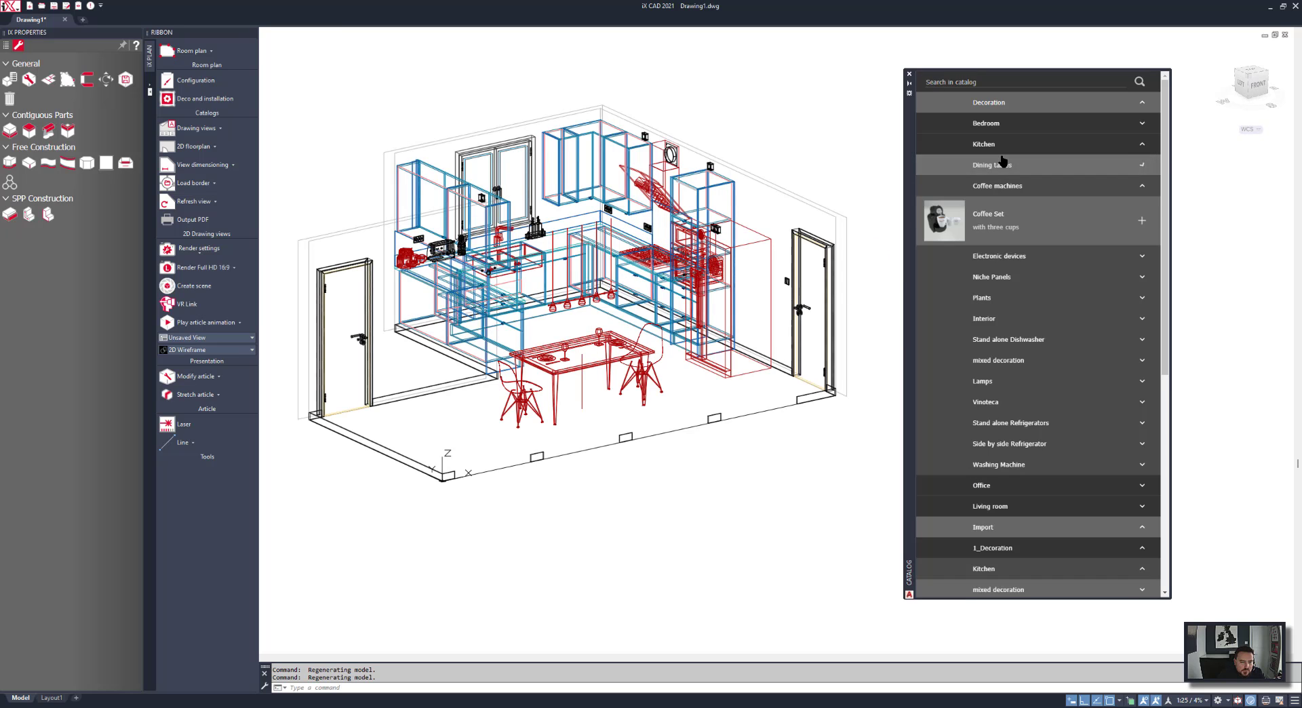
click(1065, 320)
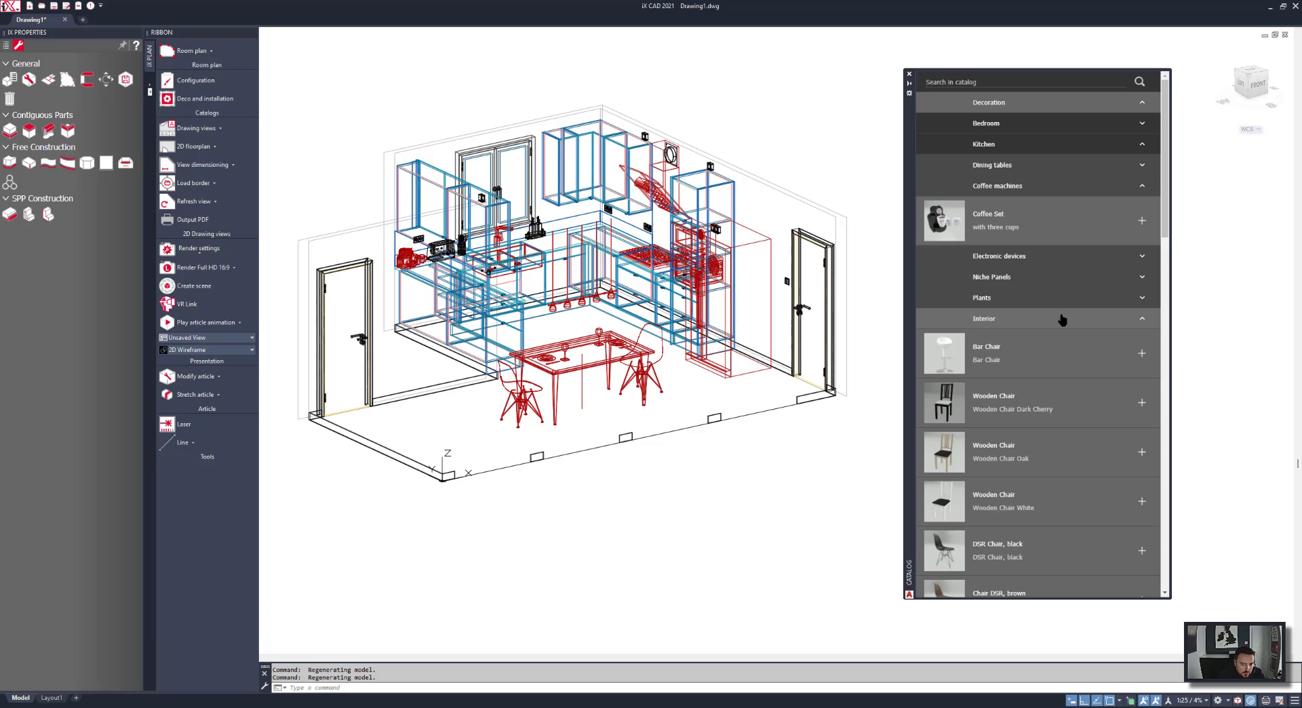
click(1062, 320)
click(1054, 298)
click(1081, 340)
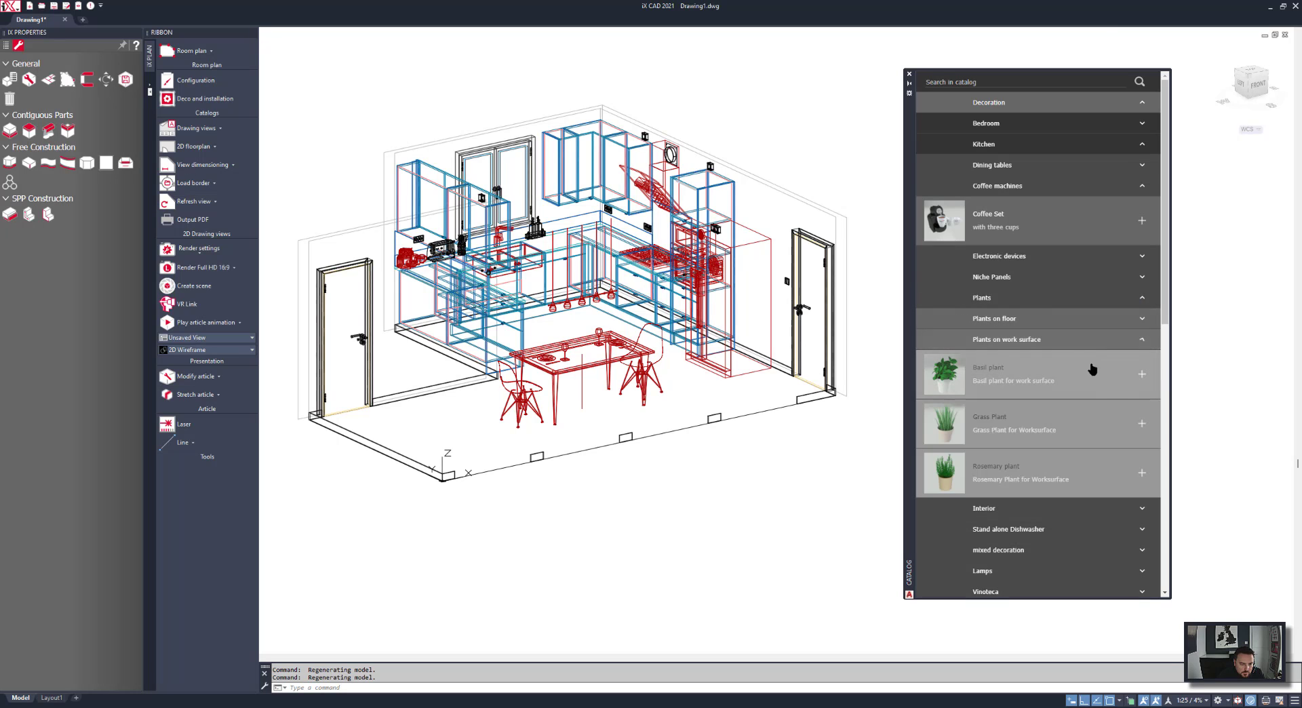
click(1141, 474)
scroll(610, 285, up, 5)
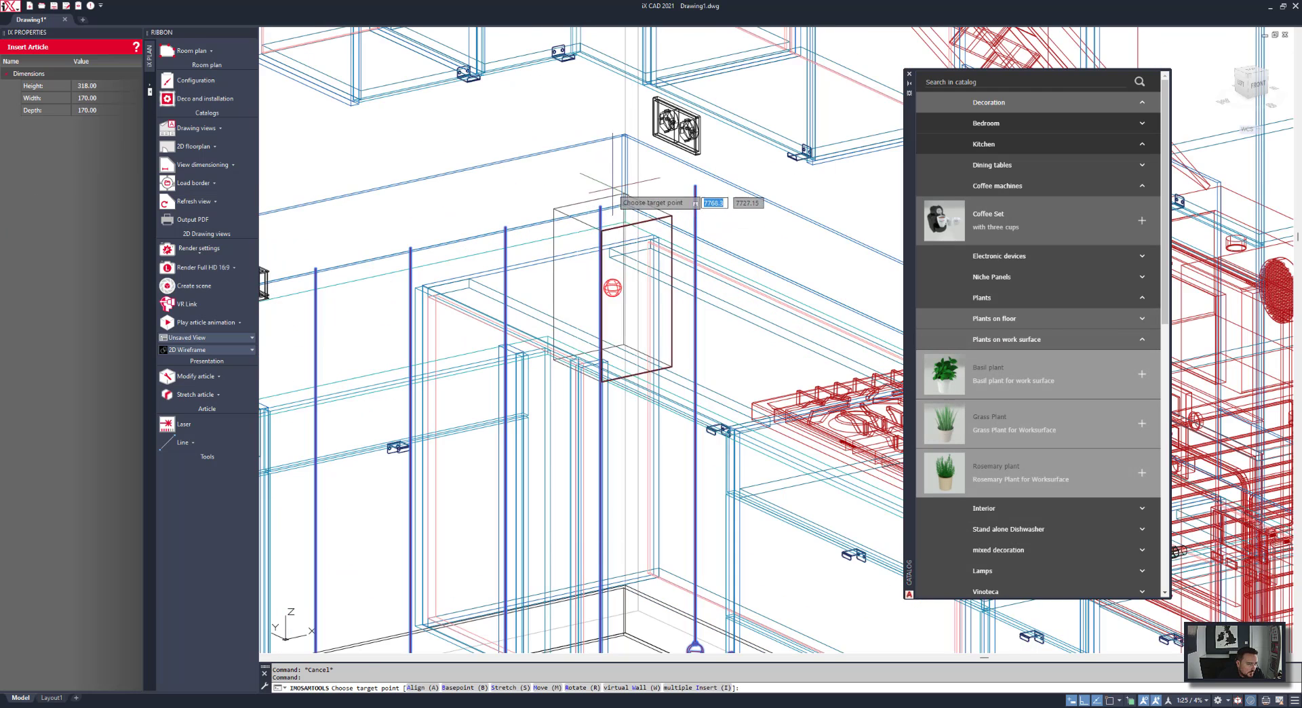
shift+middle_drag(1142, 471, 1213, 505)
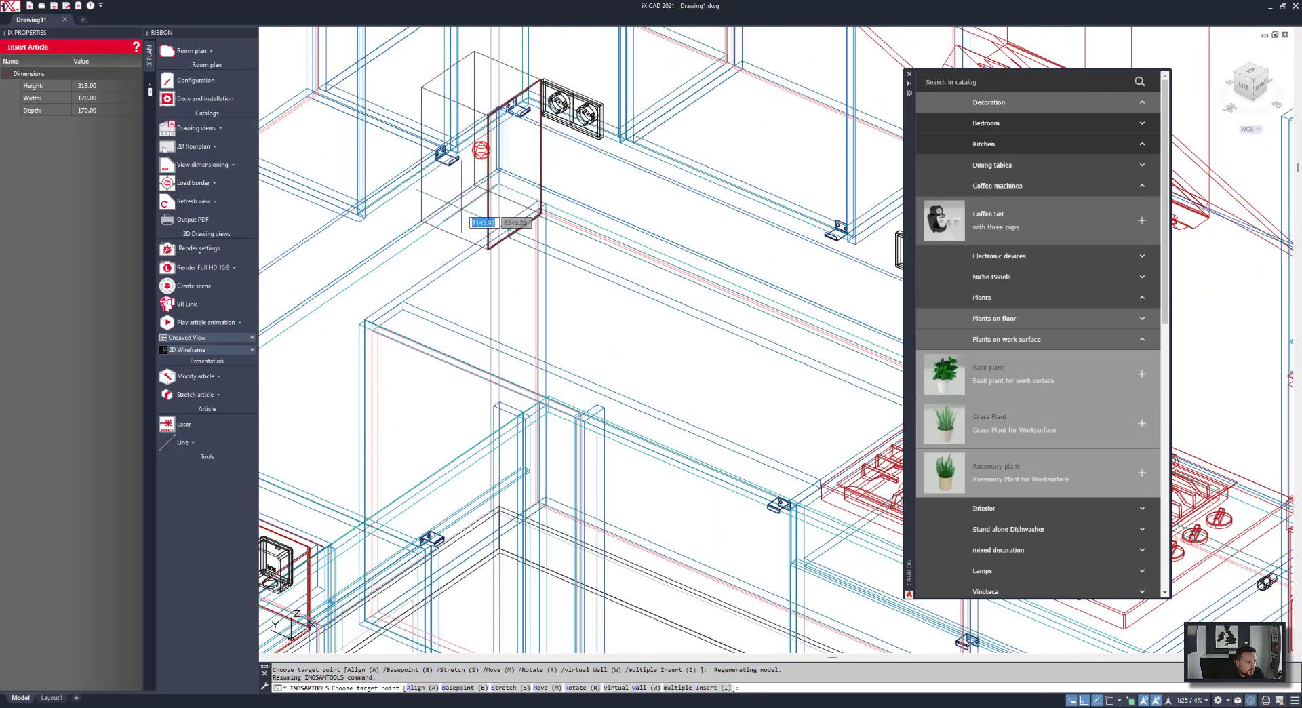
click(482, 201)
Place a second potted plant directly beside the rosemary on the hob side of the worktop corner.
scroll(576, 326, down, 2)
middle_drag(705, 309, 731, 290)
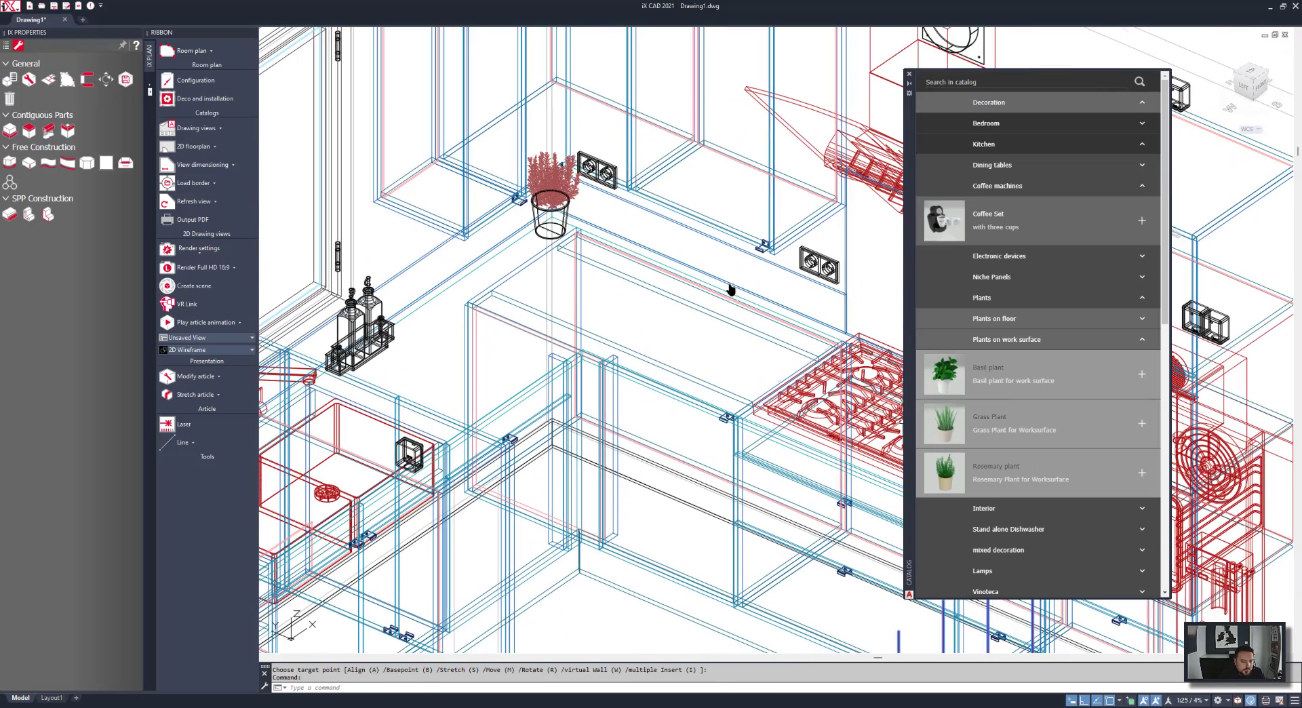
click(599, 238)
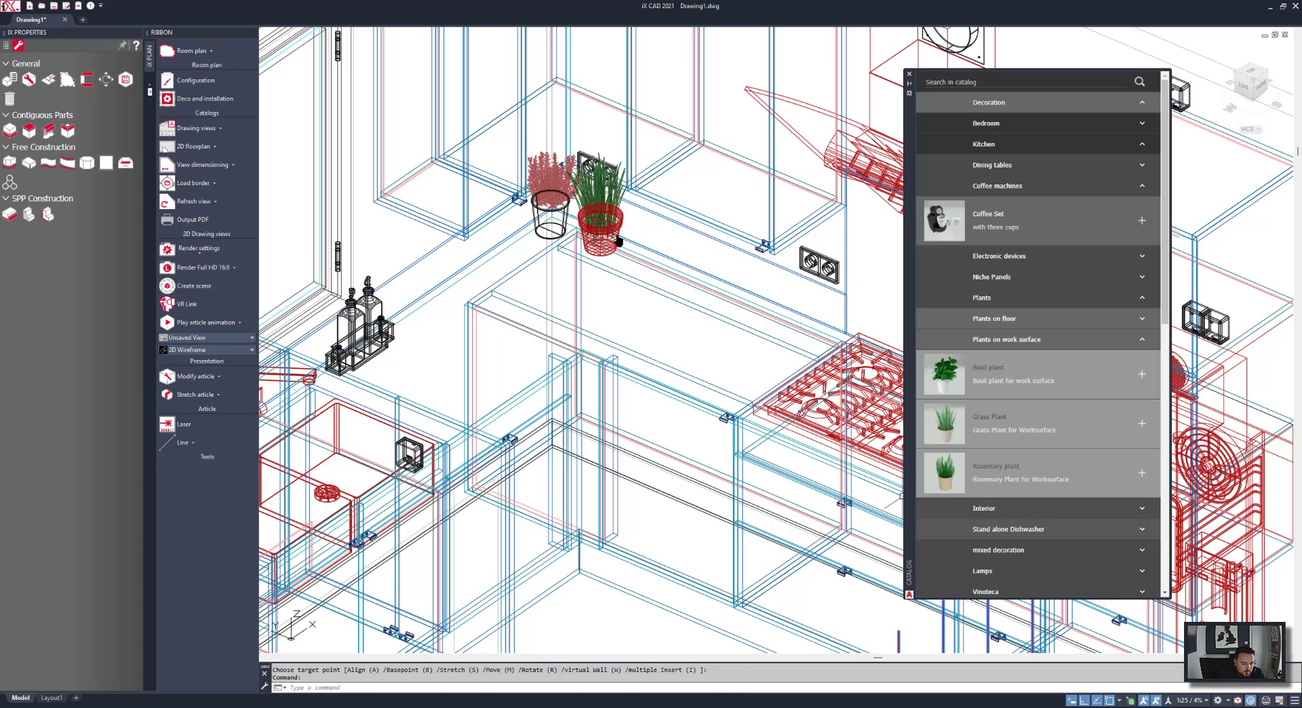
Insert Oil and Vinegar from the mixed decoration on the worktop behind the hob, next to the double socket.
click(1062, 277)
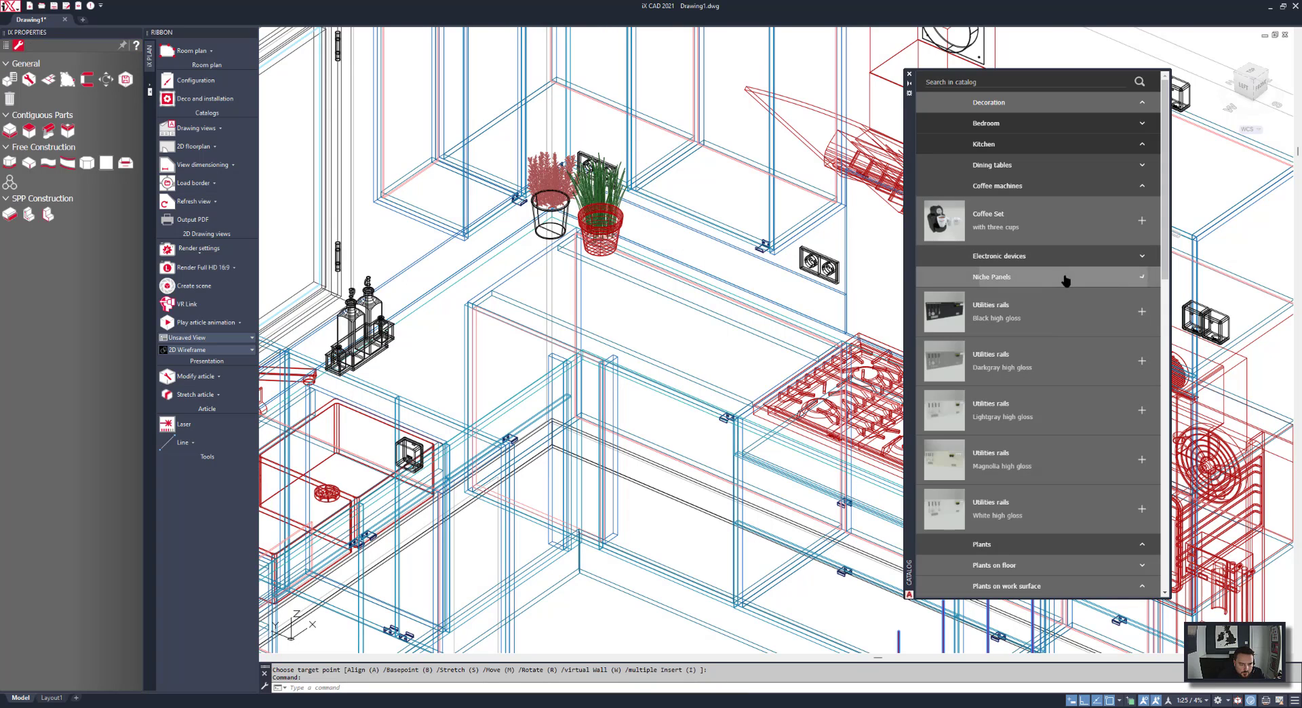
click(1069, 278)
click(1061, 188)
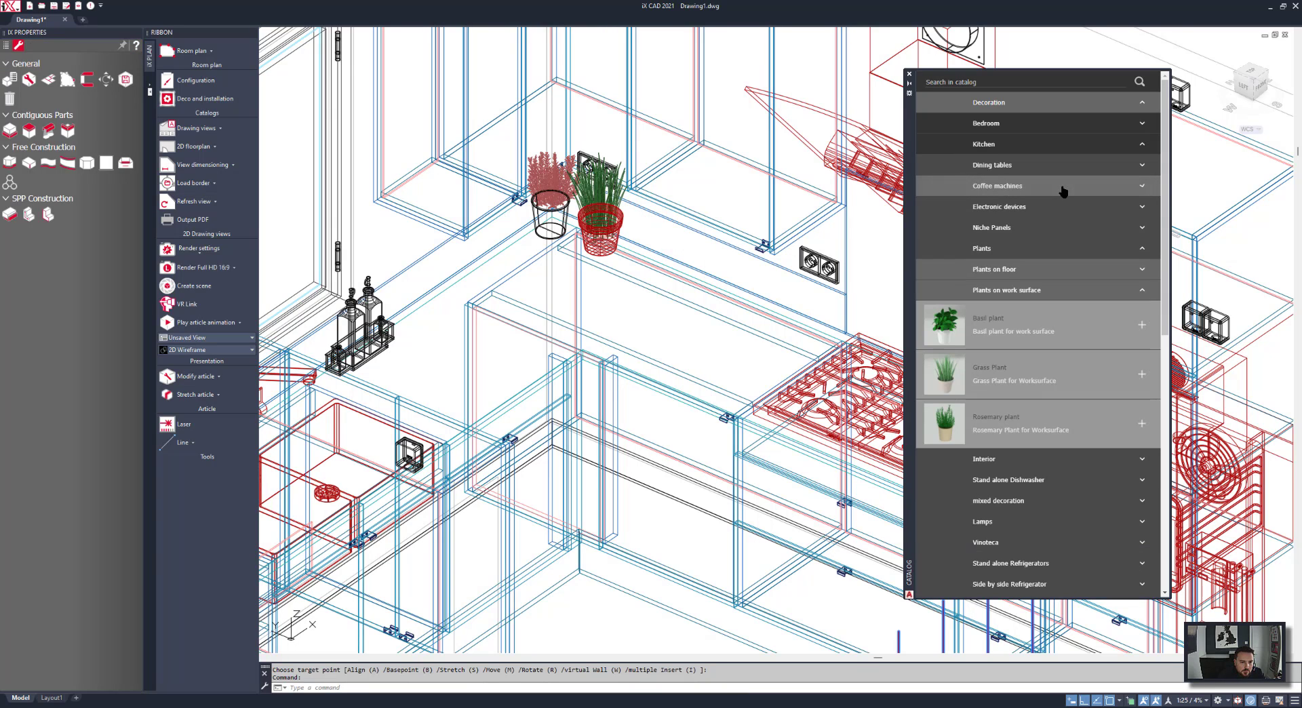
click(1048, 290)
click(1048, 353)
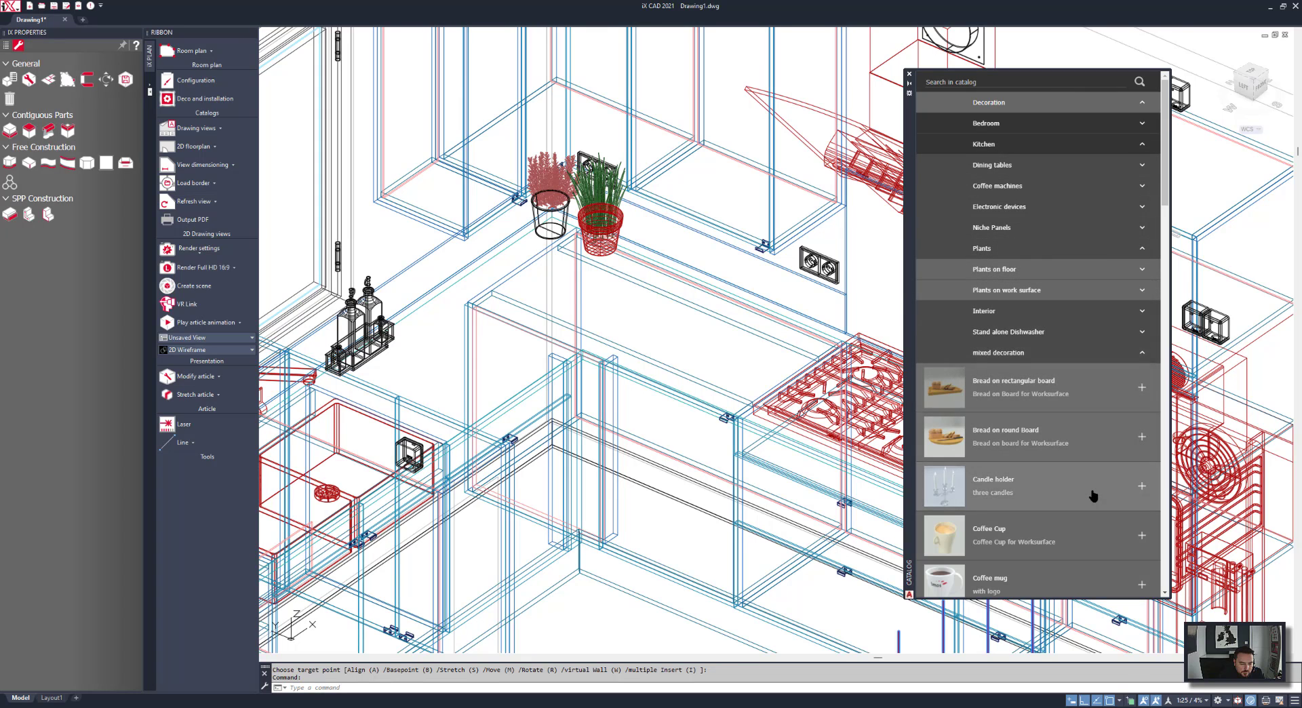
scroll(1092, 496, down, 5)
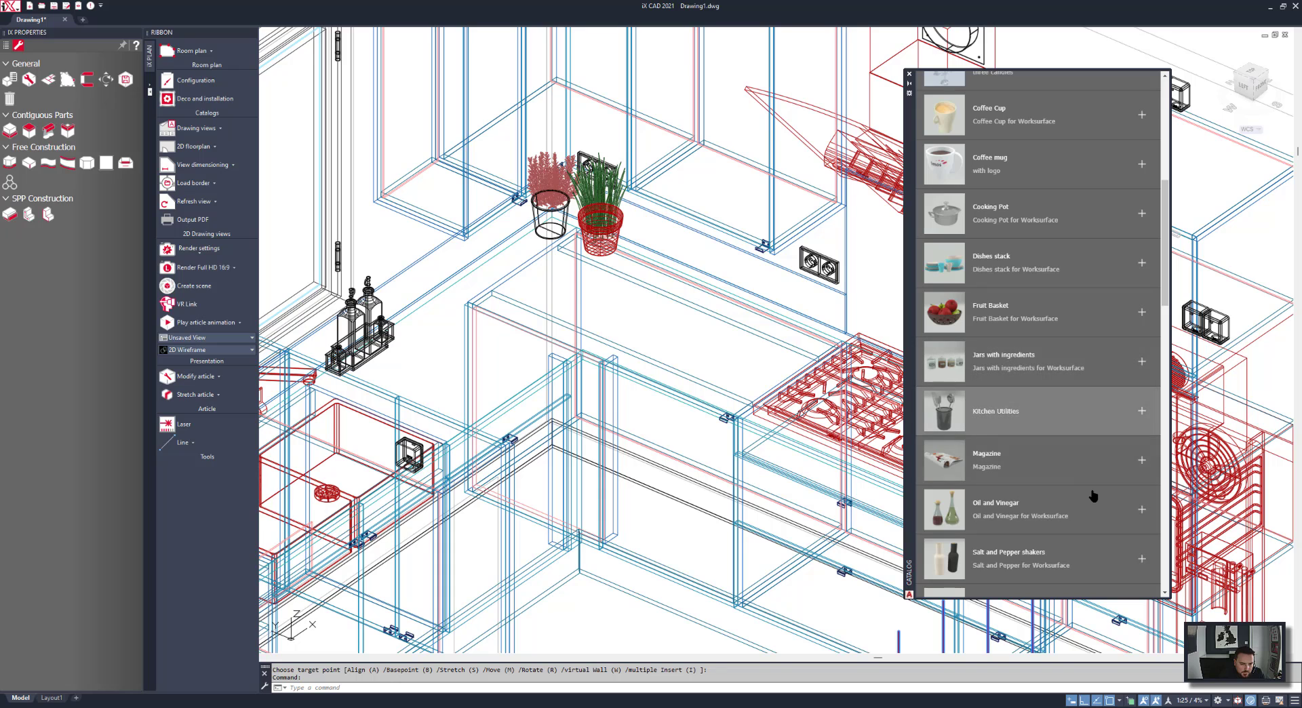
click(1142, 510)
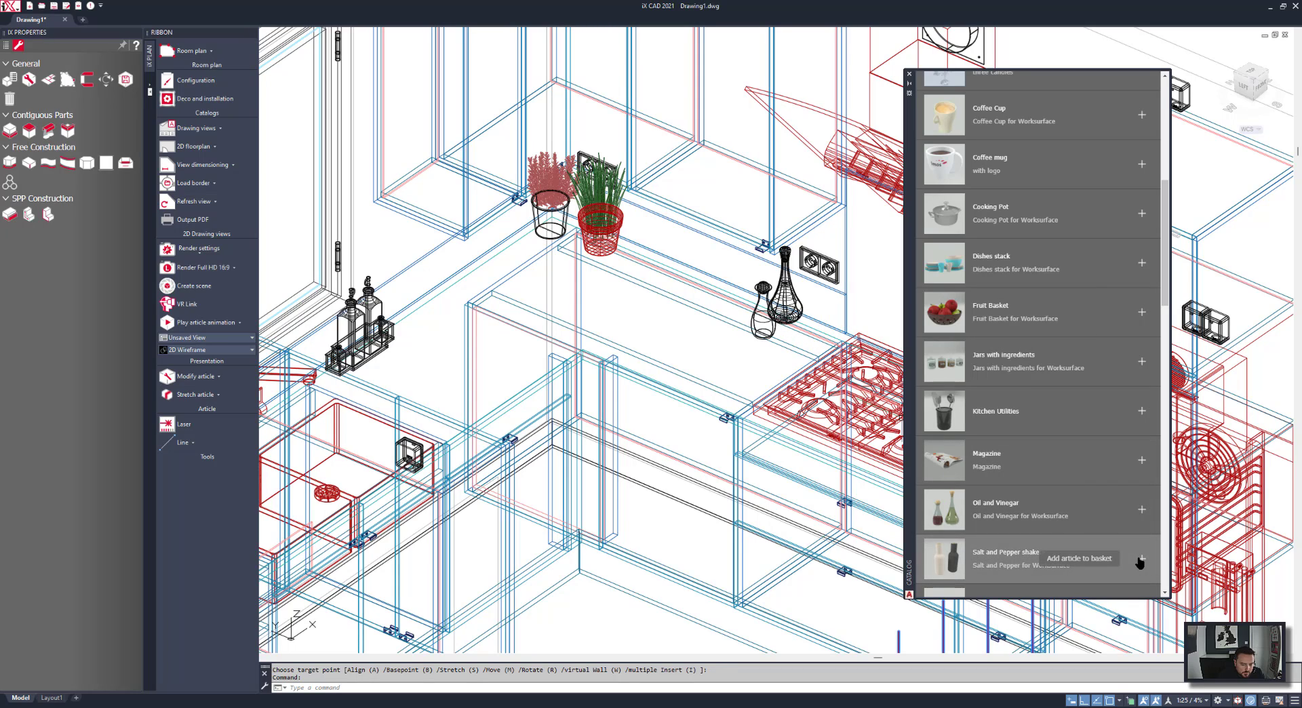
Insert the Salt and Pepper shakers beside the oil and vinegar bottles and close the catalog.
click(1142, 509)
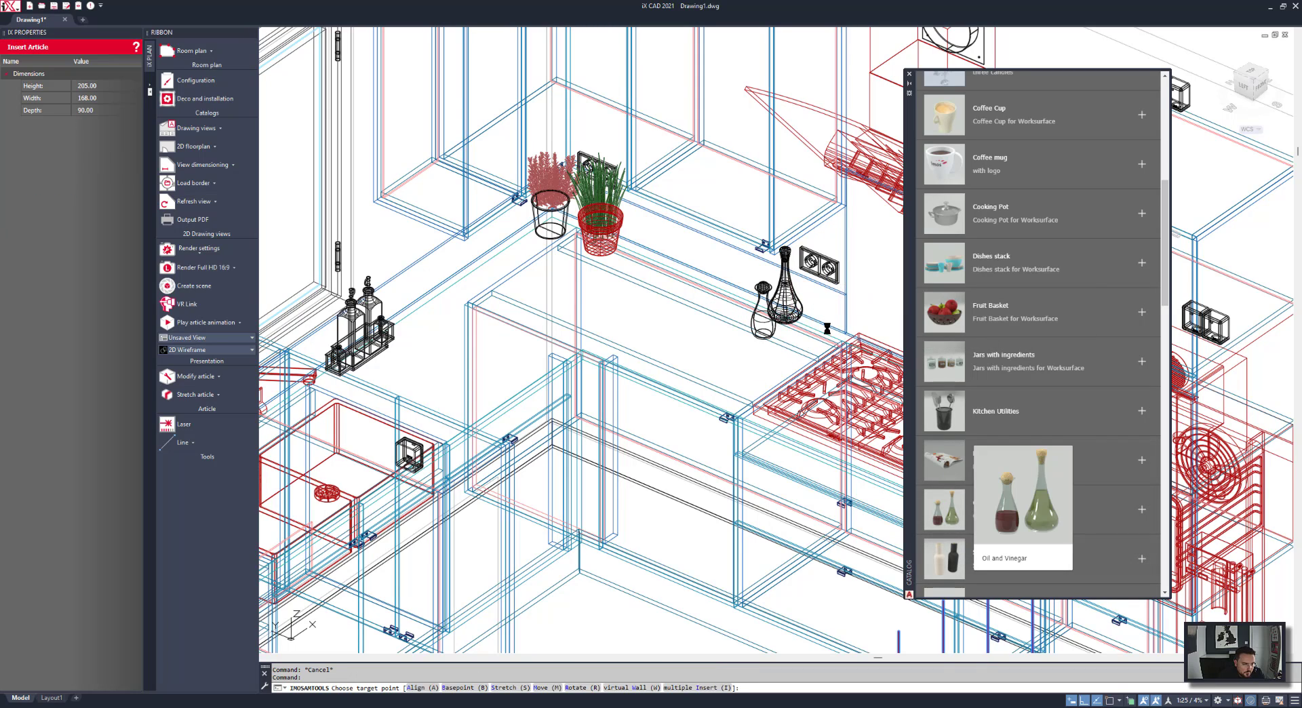
click(827, 328)
scroll(716, 354, down, 8)
mouse_move(759, 396)
middle_down()
mouse_move(715, 334)
mouse_move(707, 341)
mouse_move(722, 337)
middle_up()
click(909, 75)
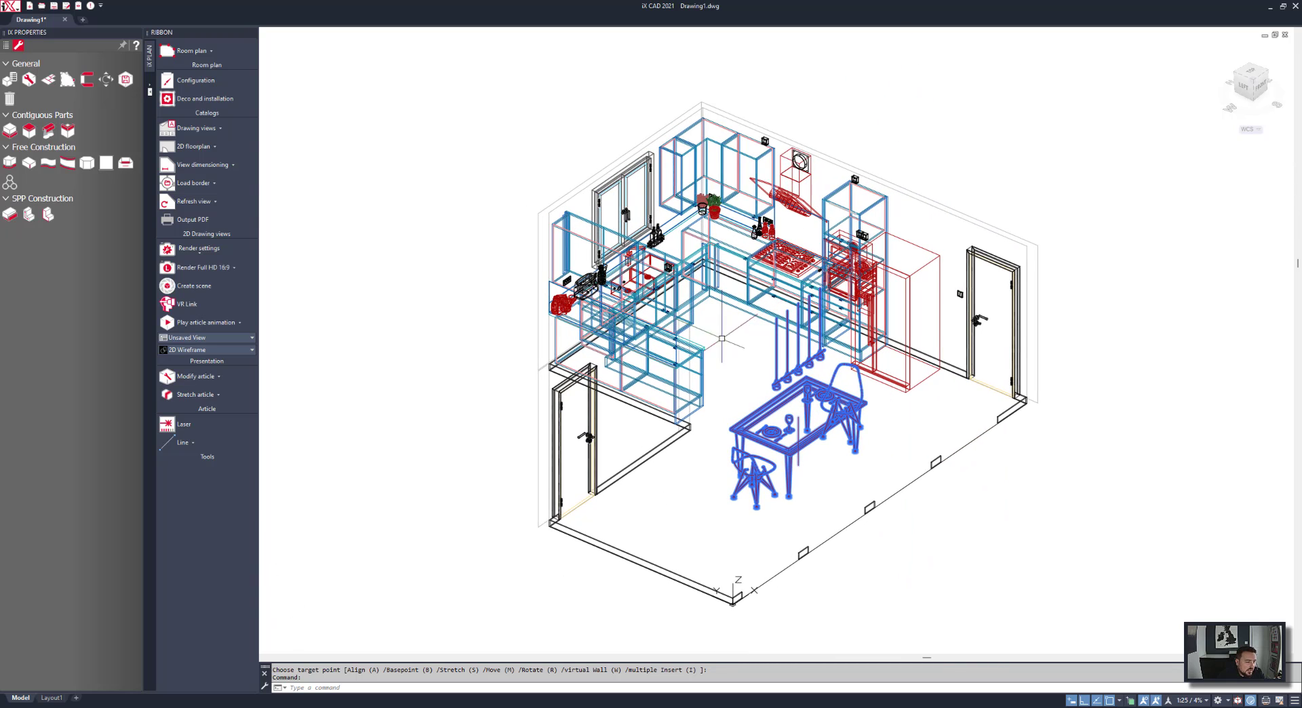
Save the design as an order named in3D_IX_DEMO_Kitchen and close the article properties palette.
click(66, 6)
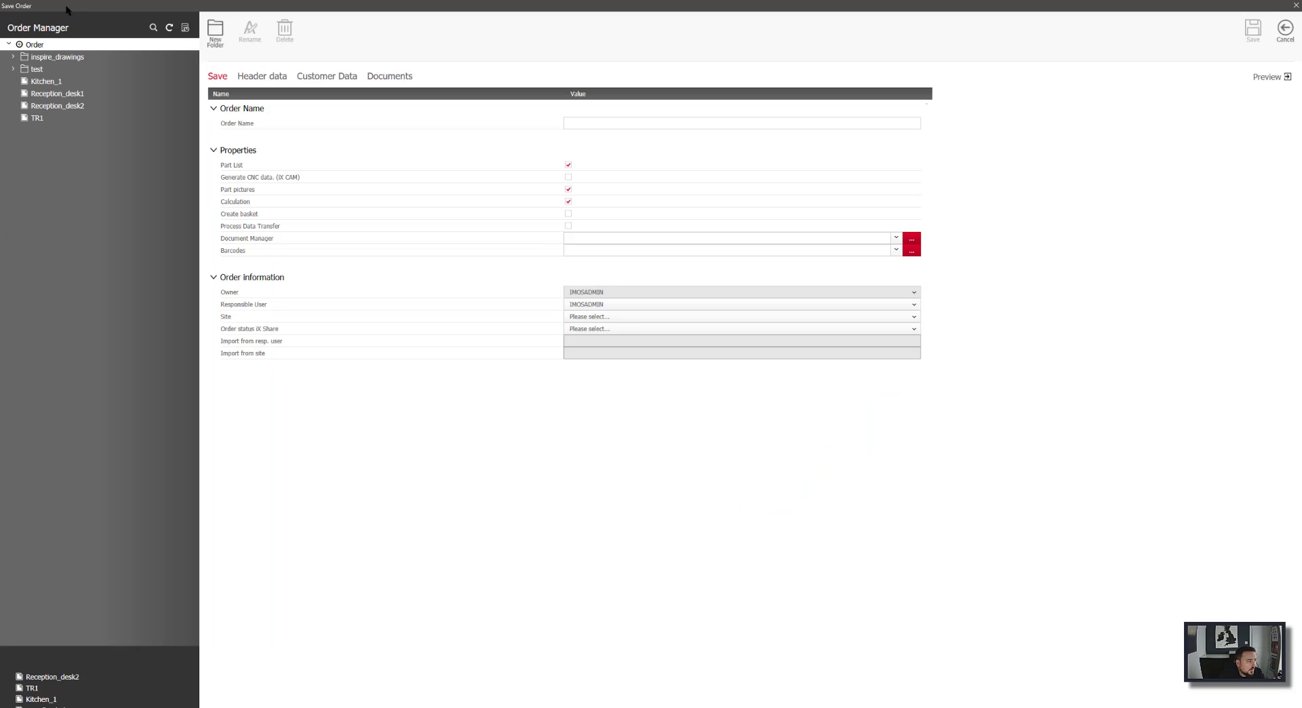
click(56, 80)
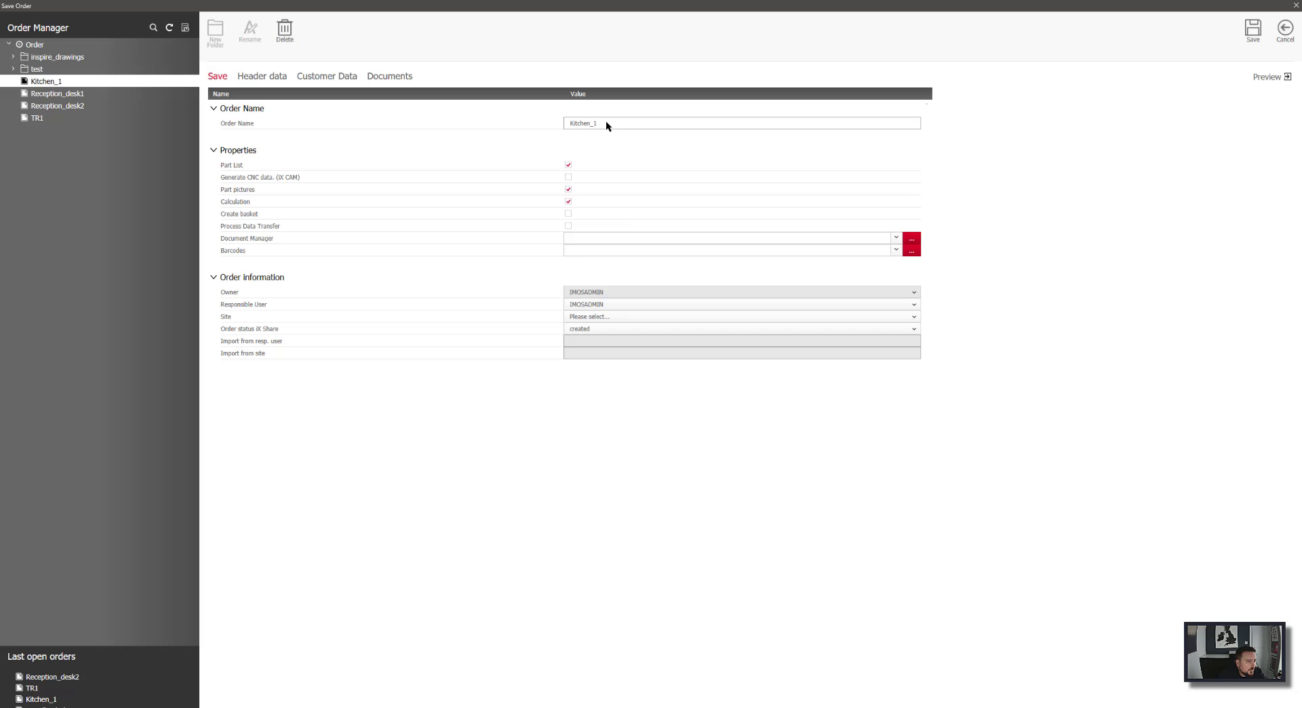
click(280, 76)
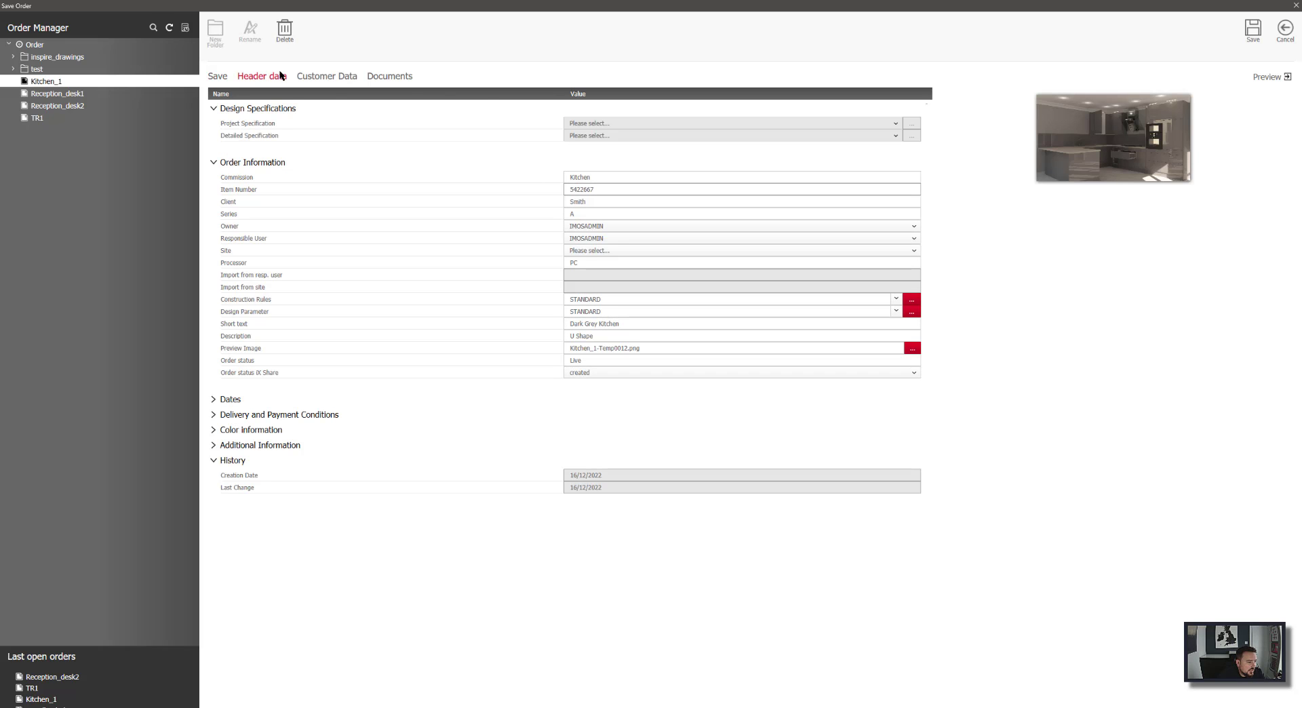
click(212, 77)
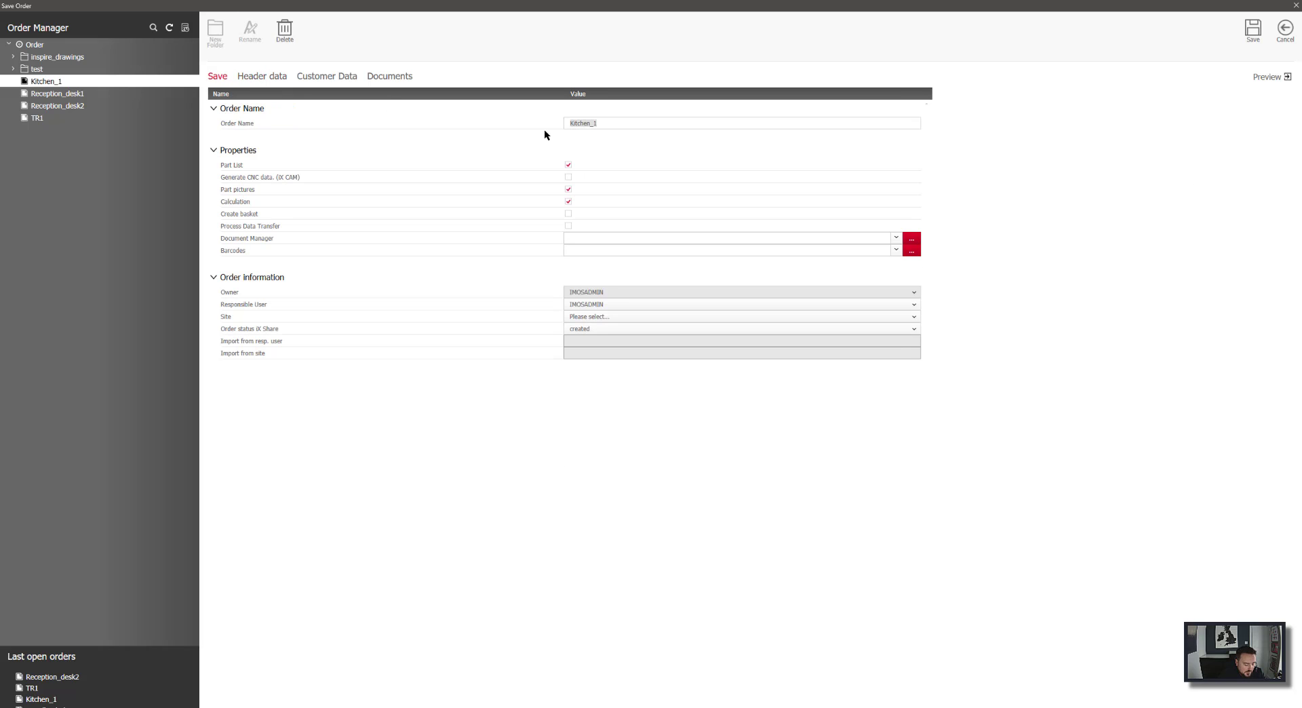
text(n3D_IX_DEMO_)
click(1252, 30)
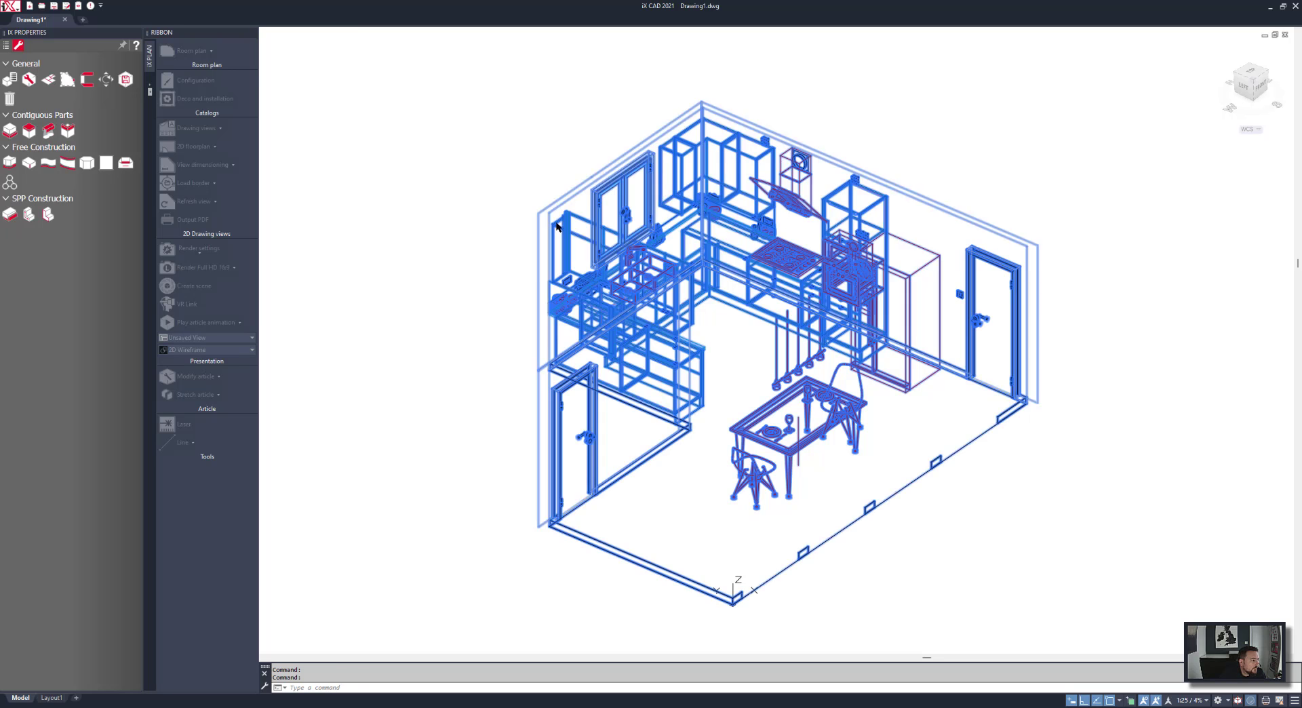
click(136, 33)
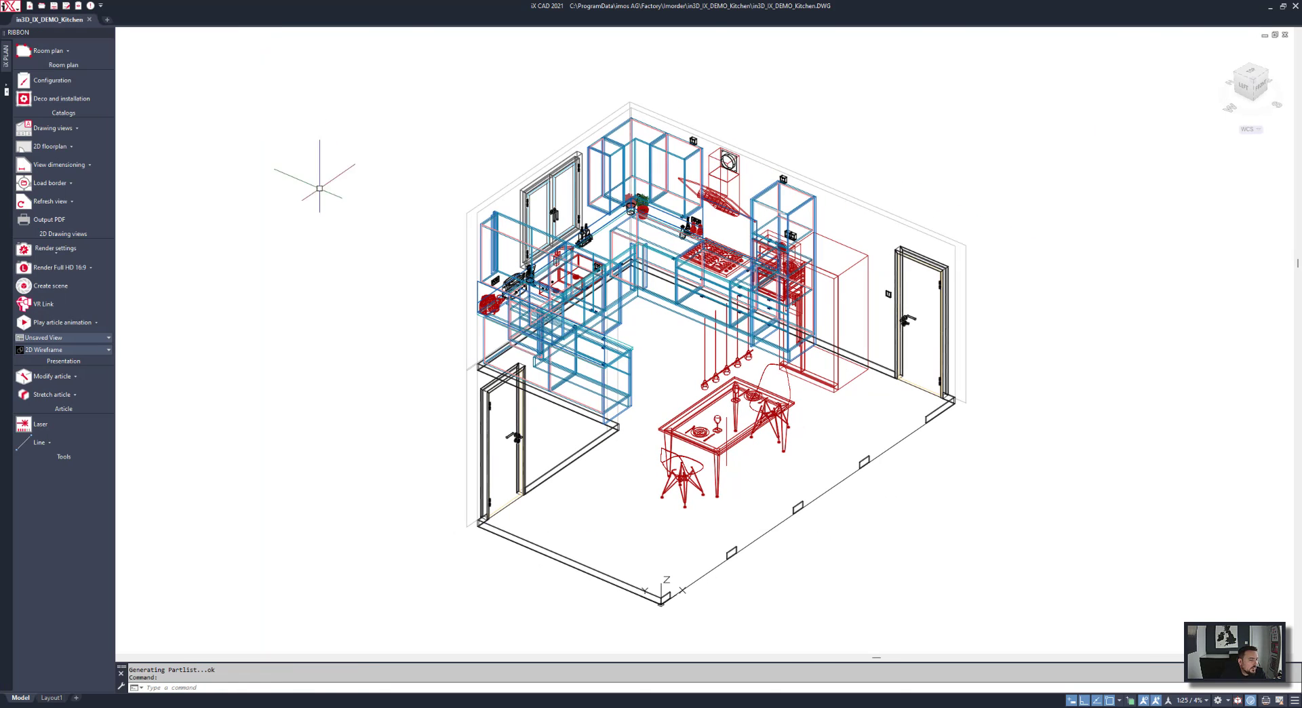
Switch the view to perspective projection and look at the room from its left-front corner.
right_click(1252, 105)
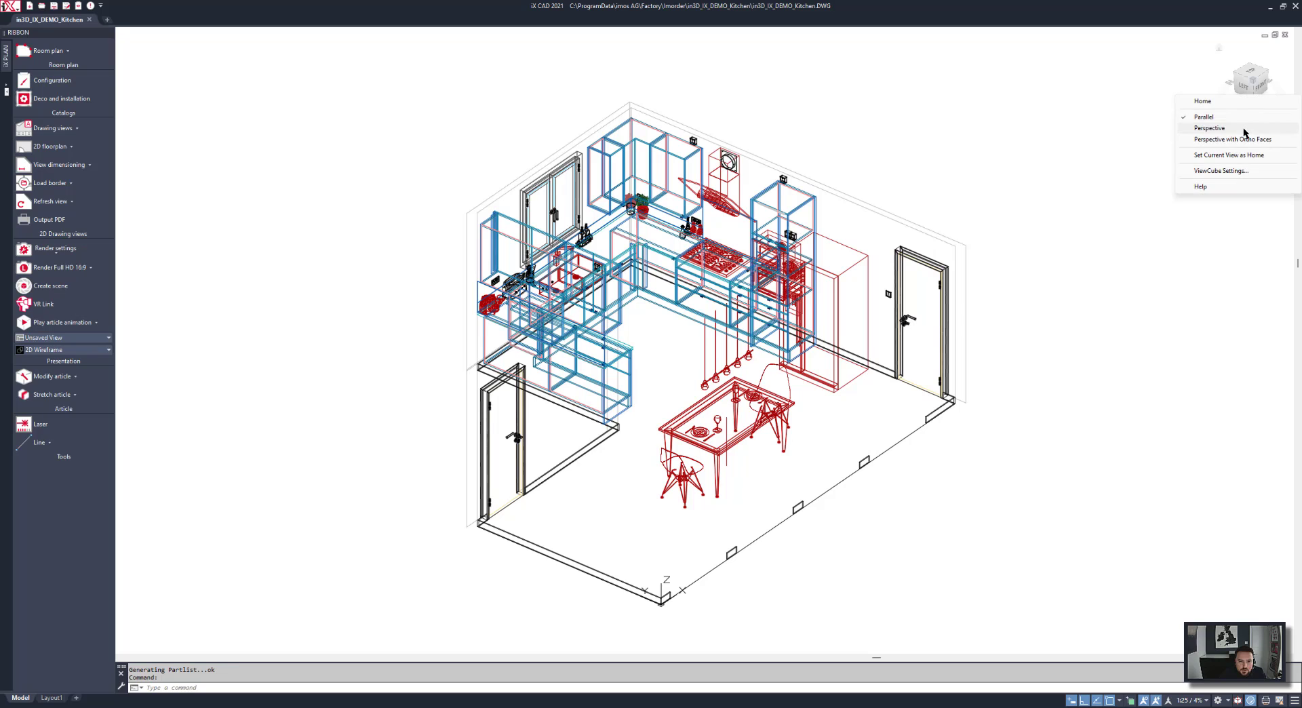
click(1245, 129)
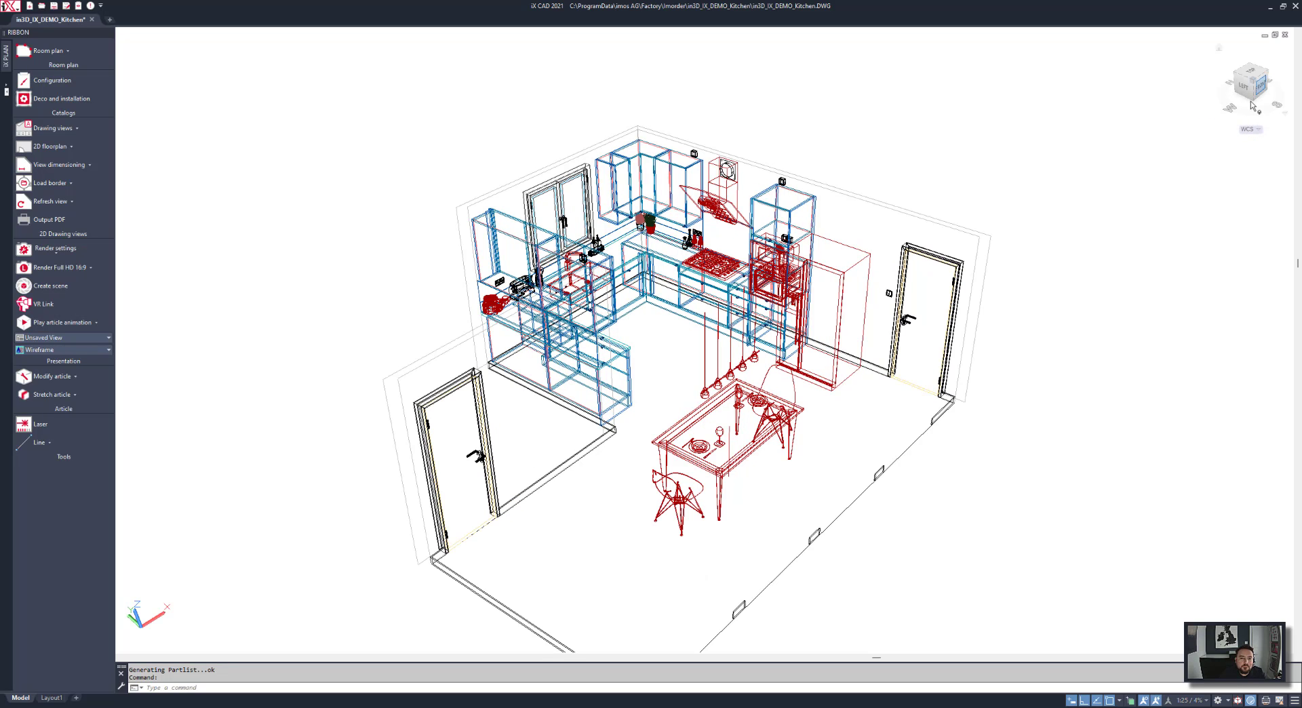
click(1255, 92)
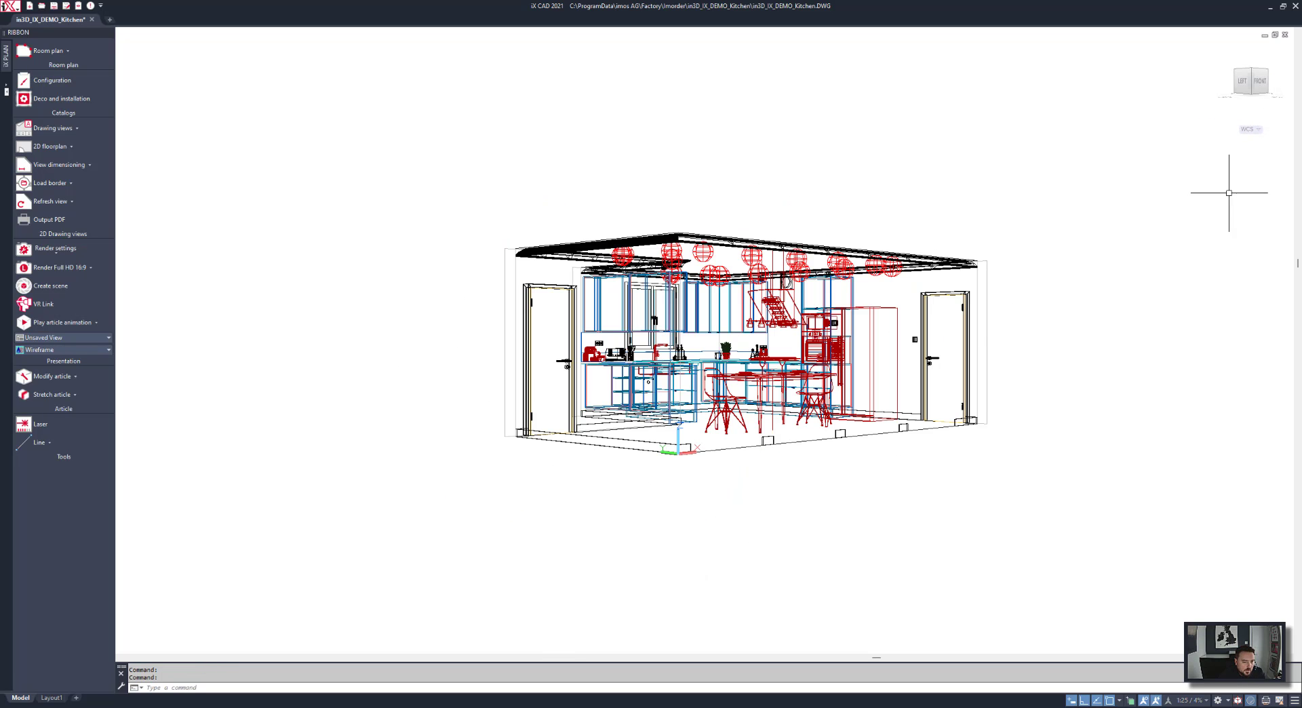
Zoom in on the kitchen in perspective so the units fill the view with the dining table in the foreground.
right_click(1251, 82)
click(868, 164)
click(831, 213)
click(823, 211)
right_click(829, 268)
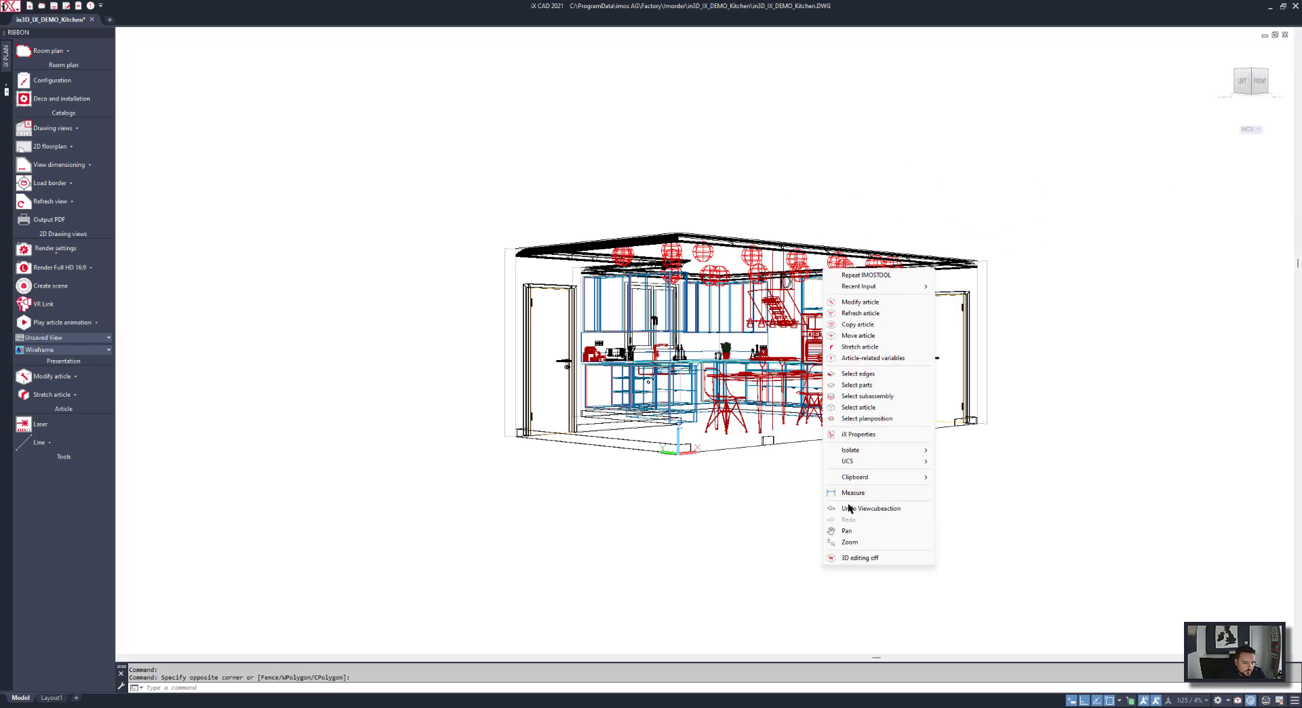
click(848, 542)
drag(847, 542, 816, 354)
middle_drag(816, 359, 644, 376)
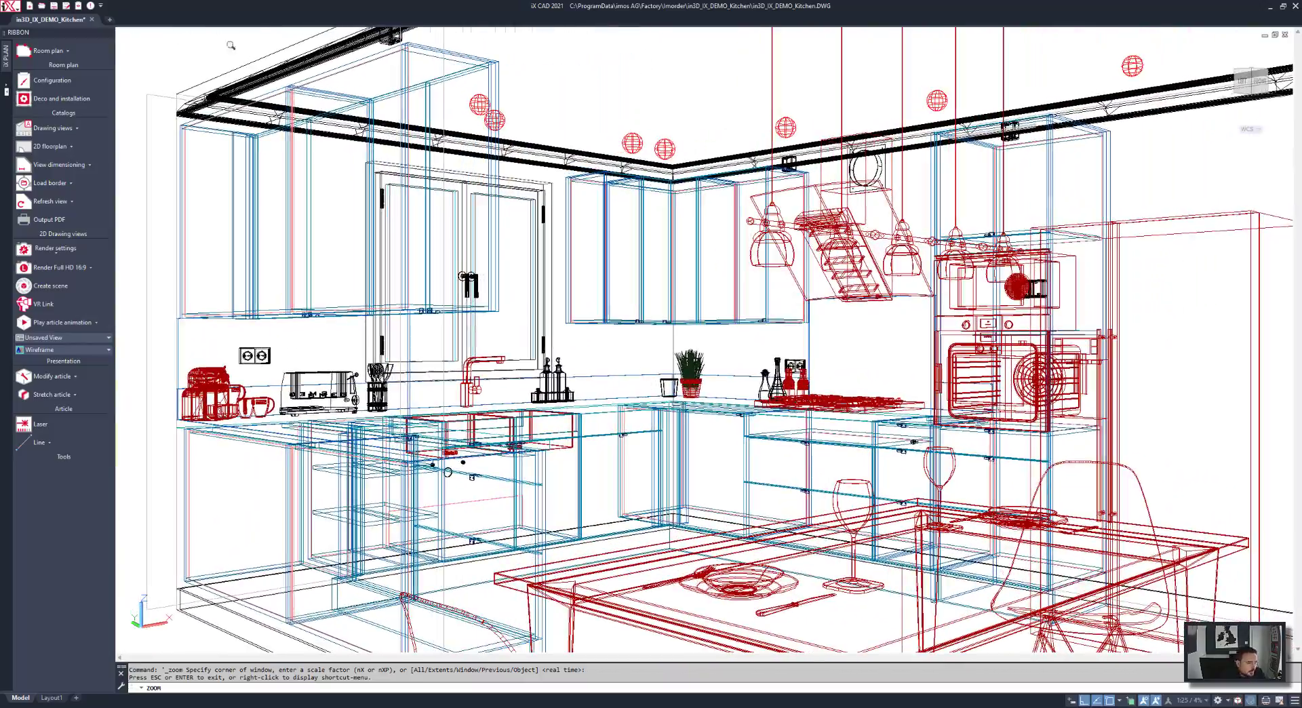
Apply the Realistic visual style and turn the perspective to frame the window wall, worktops, hob and refrigerator.
click(53, 351)
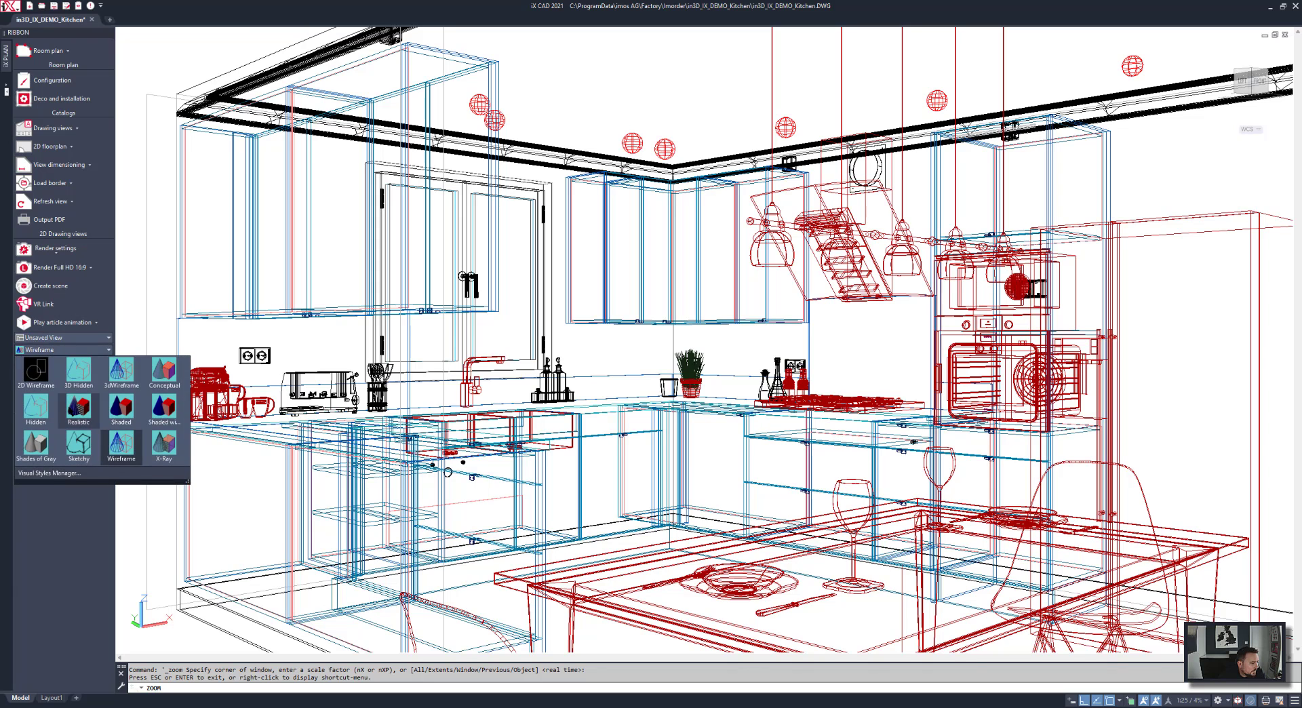
click(78, 409)
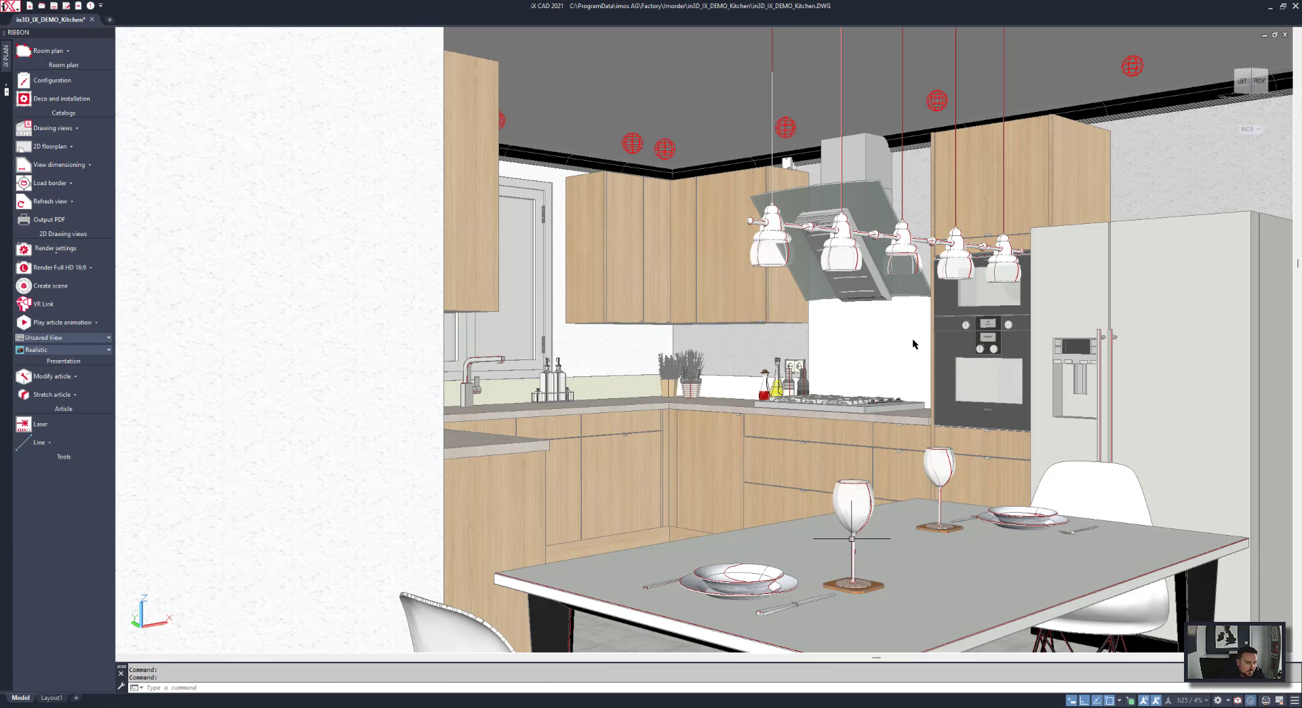
shift+middle_drag(824, 364, 803, 377)
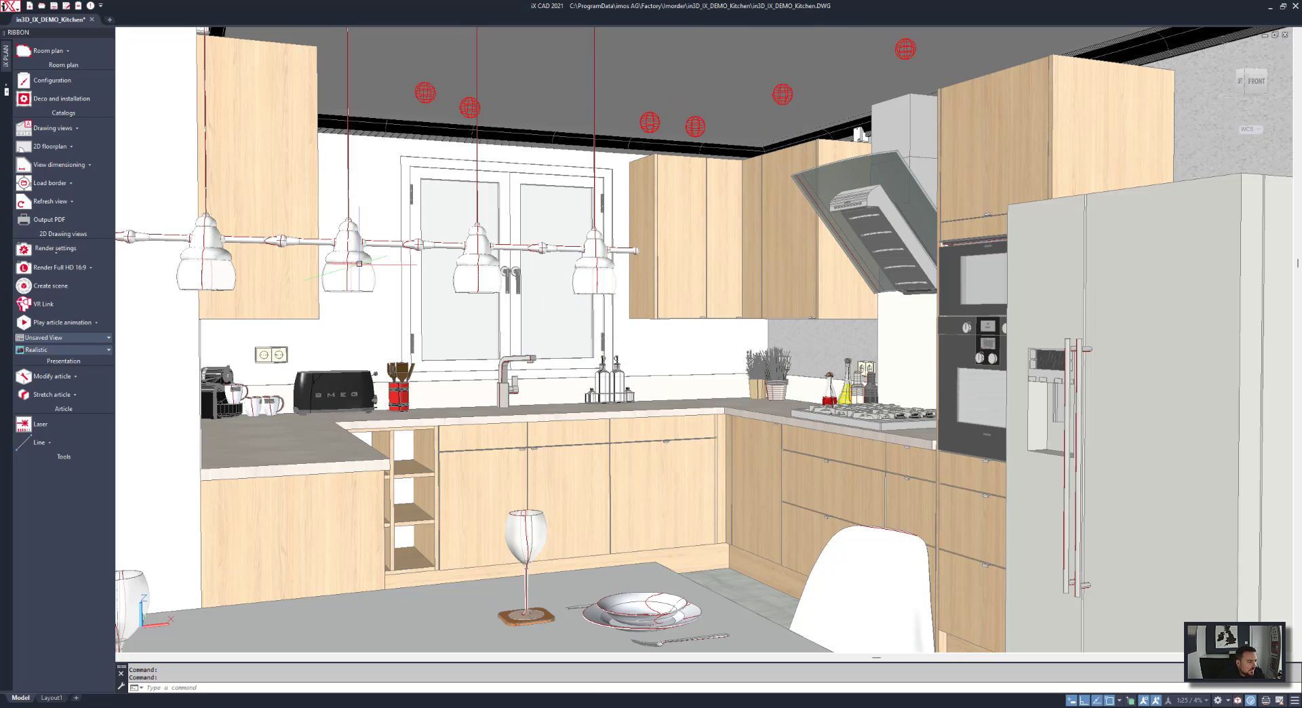
Open the list of lights in the model, select all 17 spotlights and show their shared properties.
click(57, 251)
click(46, 416)
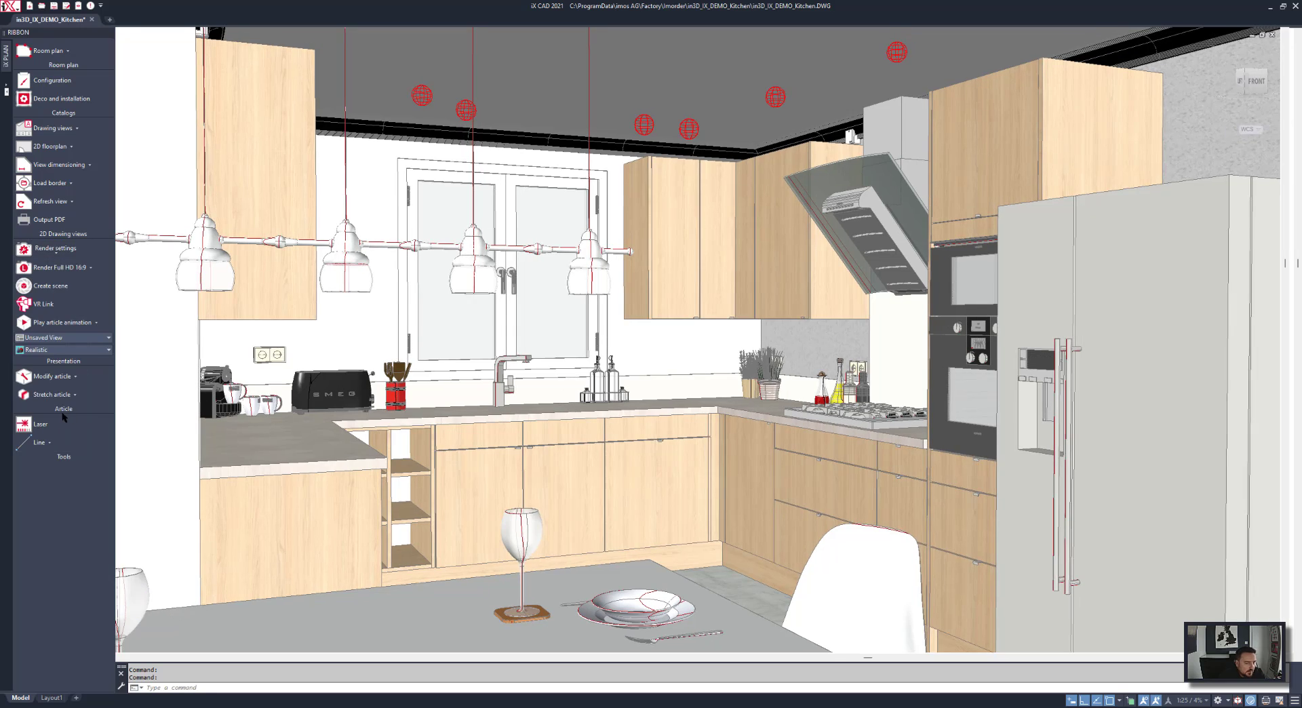
mouse_move(1296, 155)
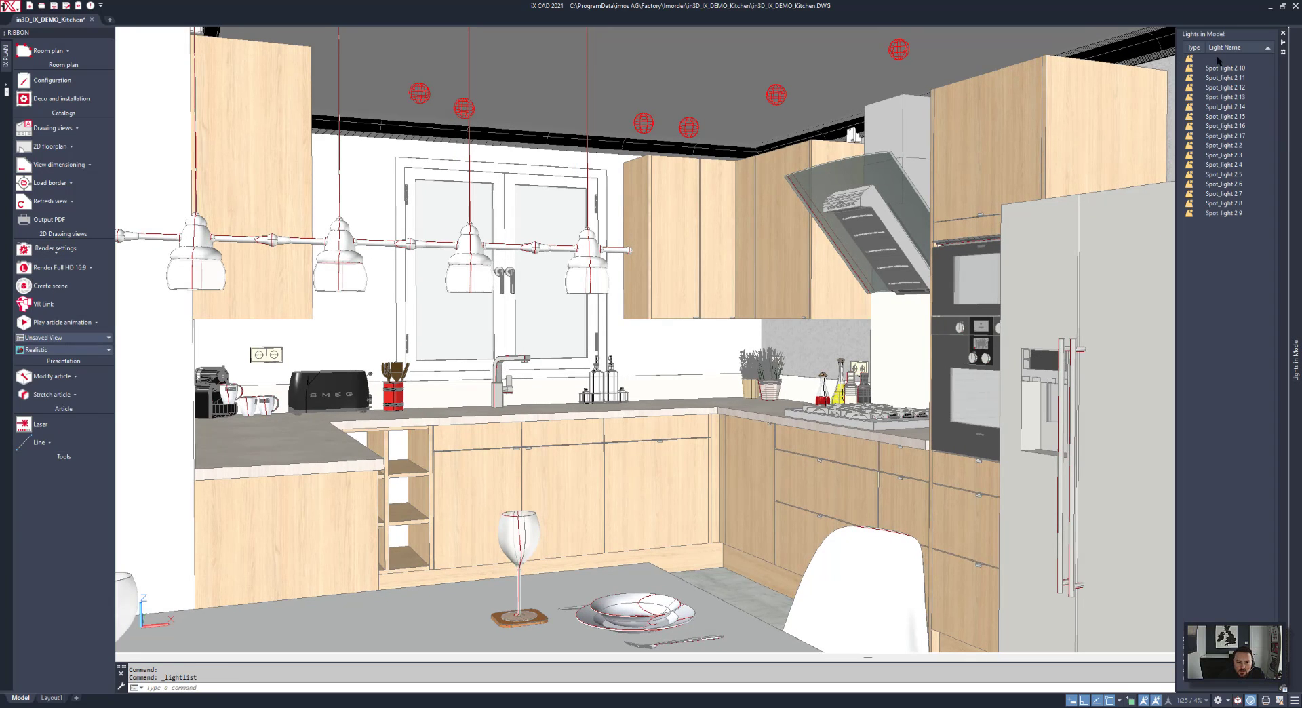
click(1218, 59)
shift+click(1223, 213)
right_click(1223, 216)
click(1229, 233)
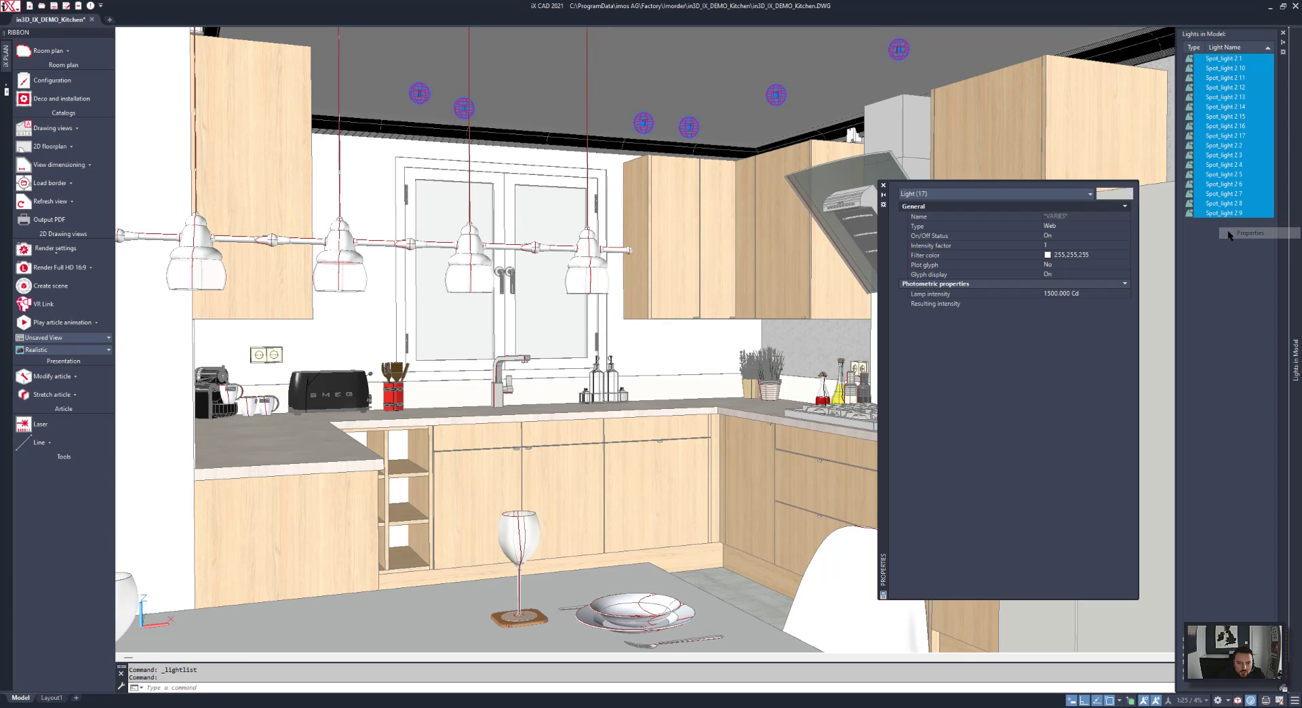
Assign the photometric web file _Ceiling_Spot.ies from the Best IES 1 library folder to all selected spotlights.
click(1118, 343)
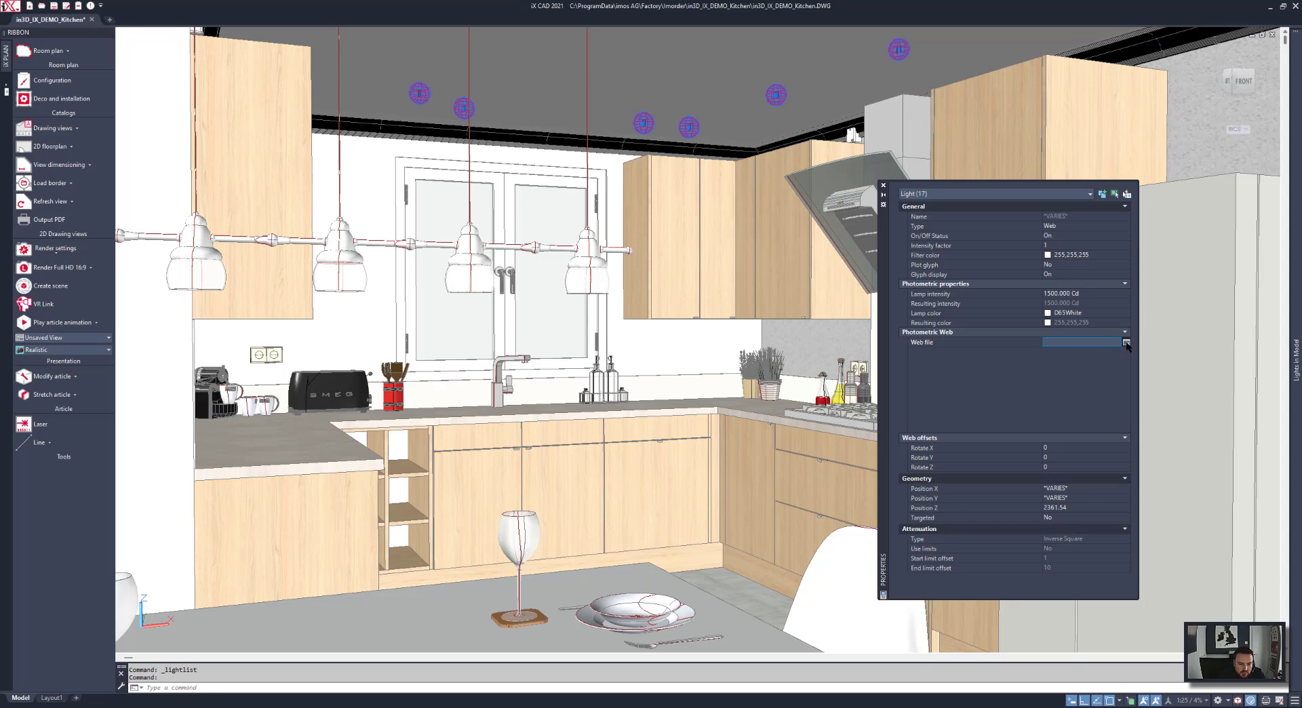
click(1125, 342)
click(519, 393)
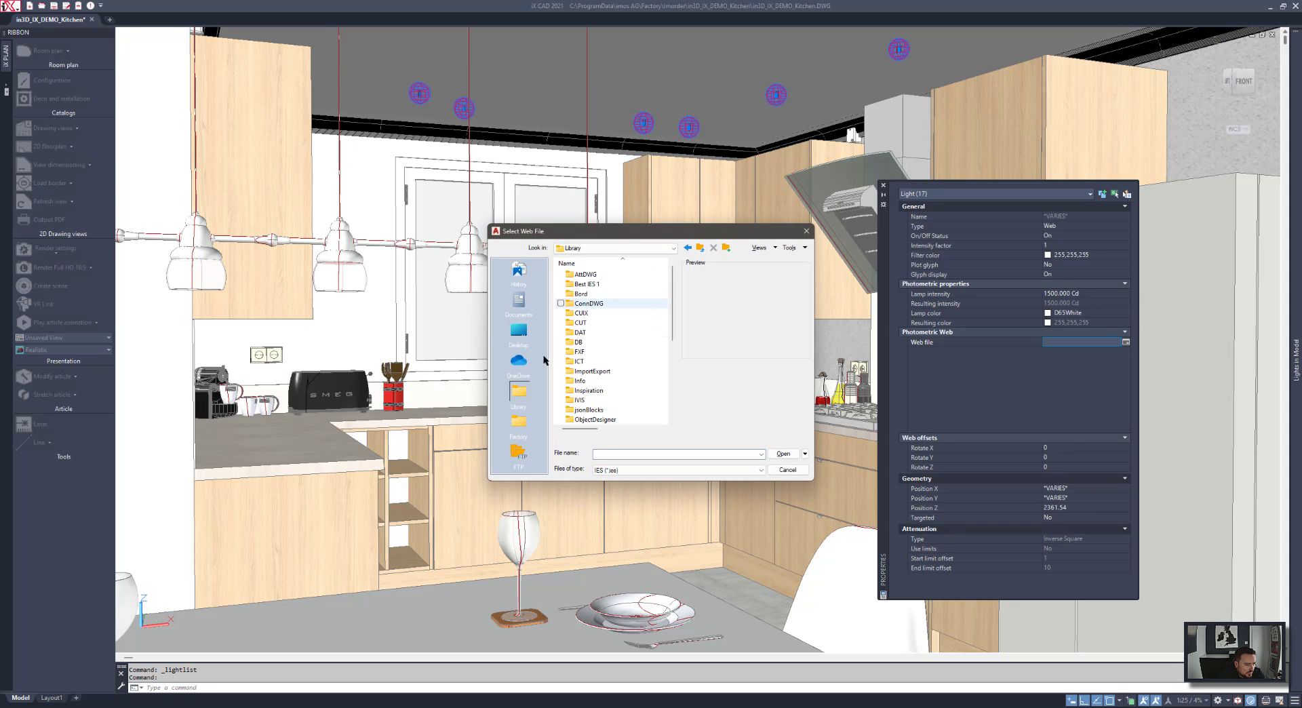
double_click(587, 285)
click(591, 285)
double_click(592, 284)
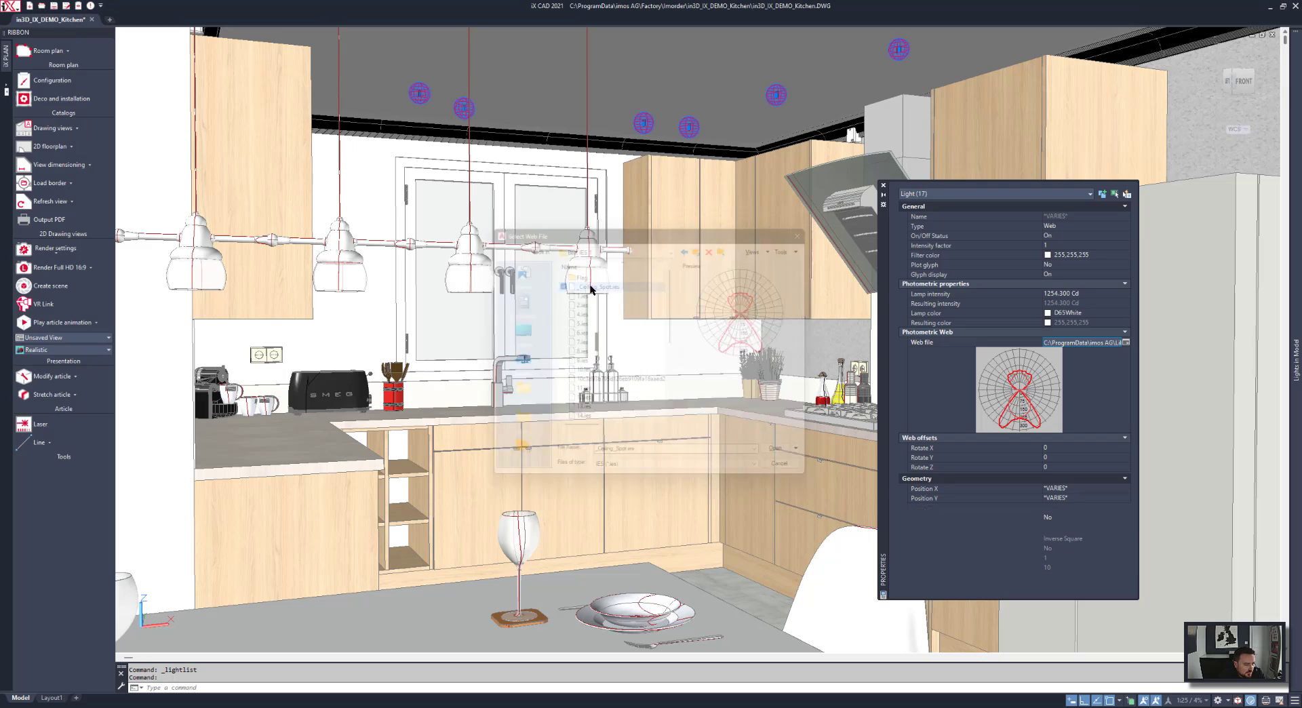
Make the selected spotlights targeted with target Z at 0 and set their lamp color to Quartz.
click(1077, 519)
click(1056, 534)
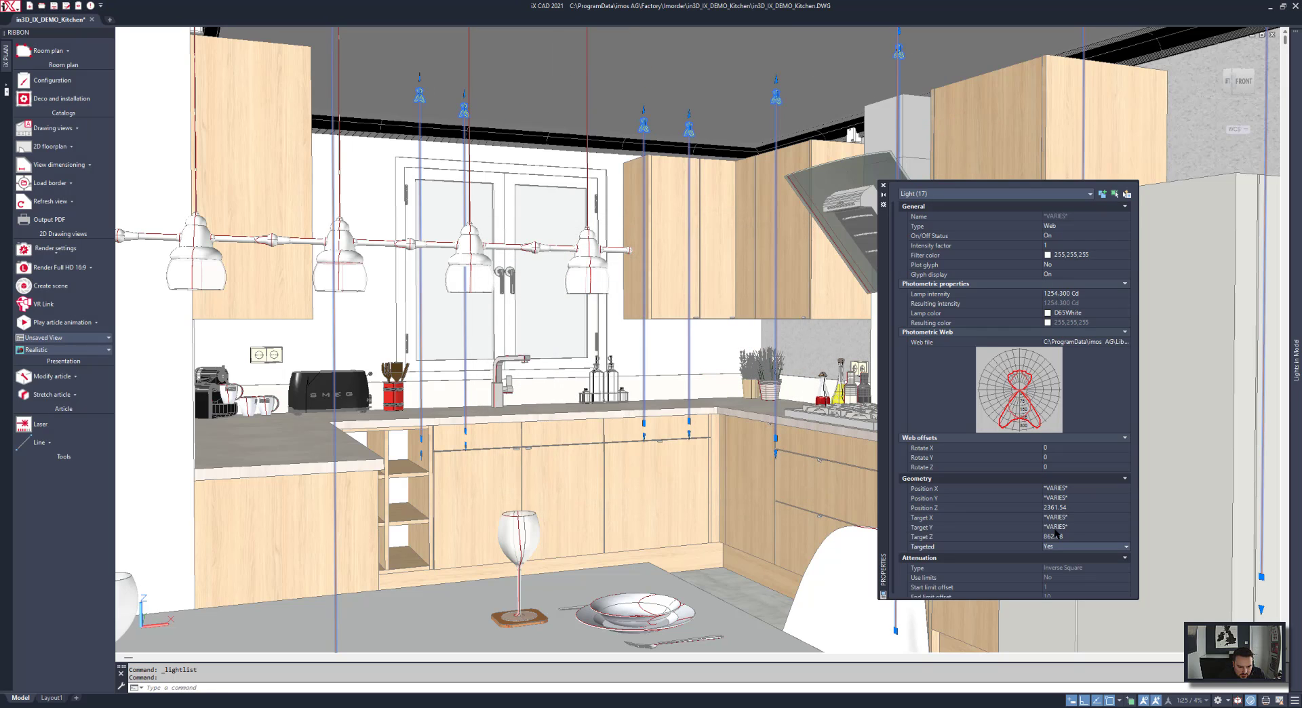
click(1066, 537)
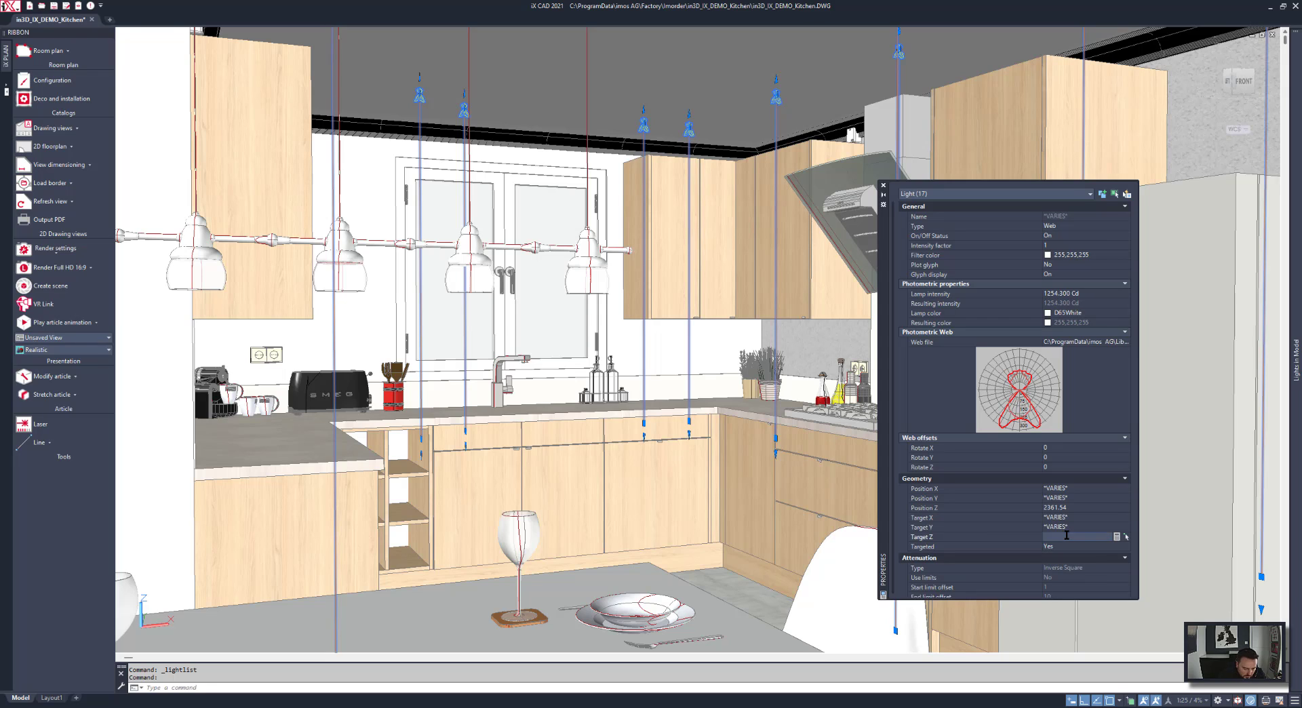
text(0)
key(Return)
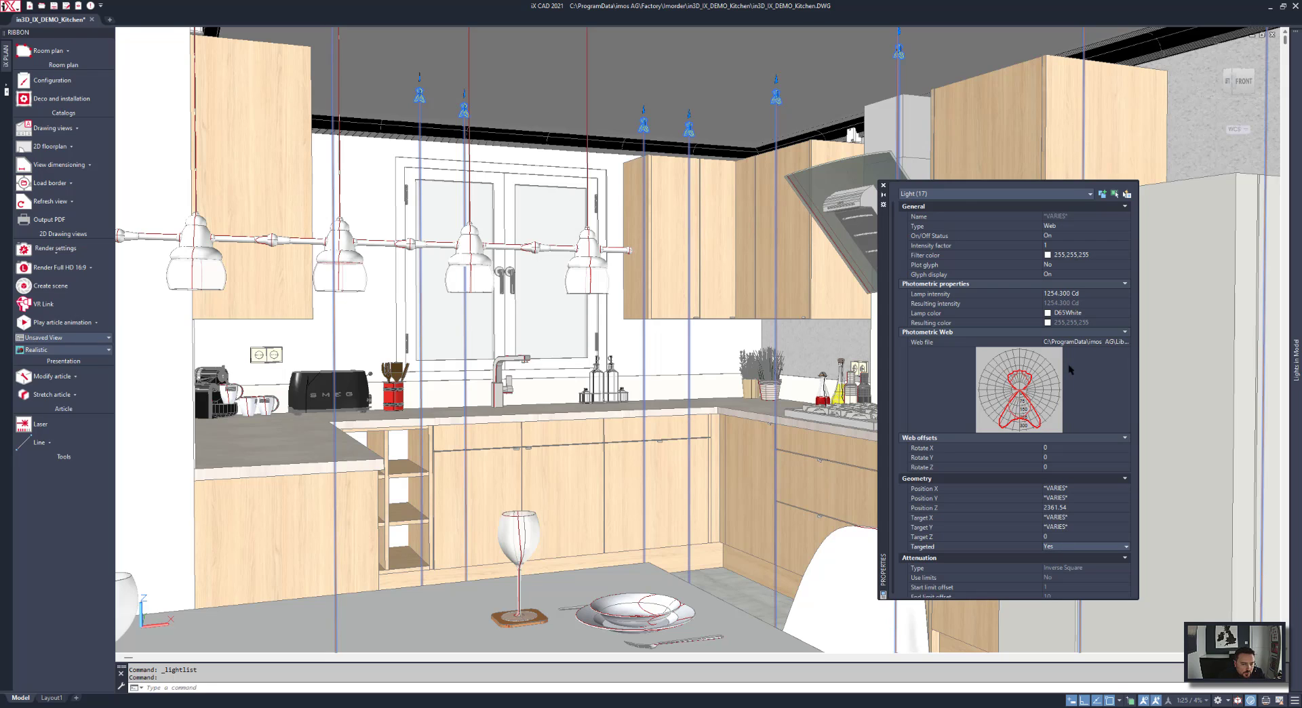
click(1099, 314)
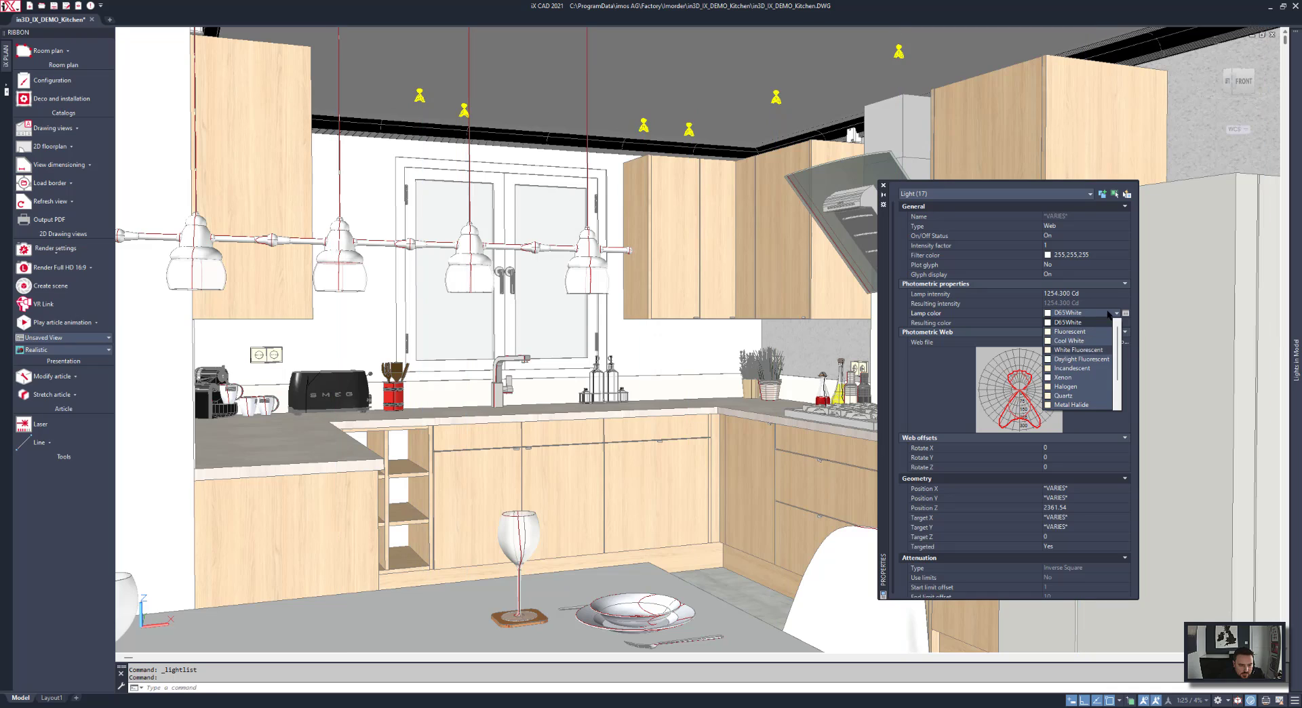
click(1077, 396)
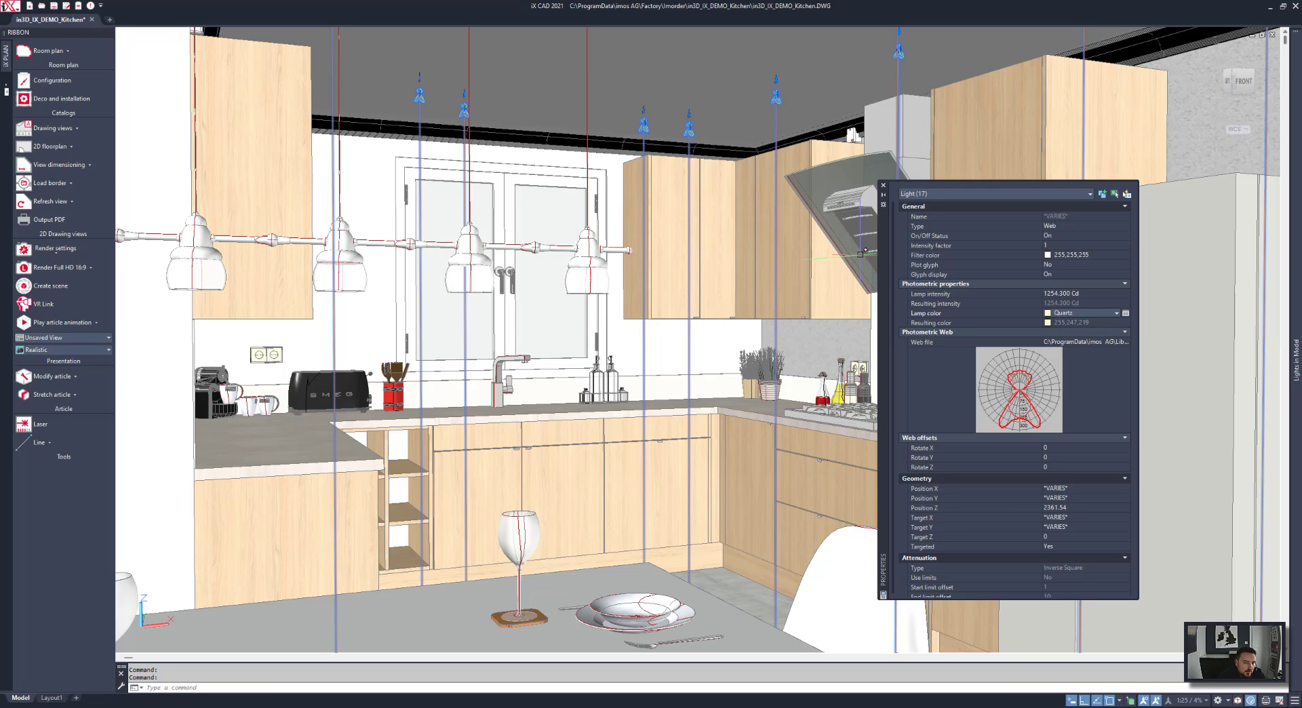
Turn on the render environment with Dry Lake Bed image-based lighting and set the exposure to 11.
click(62, 255)
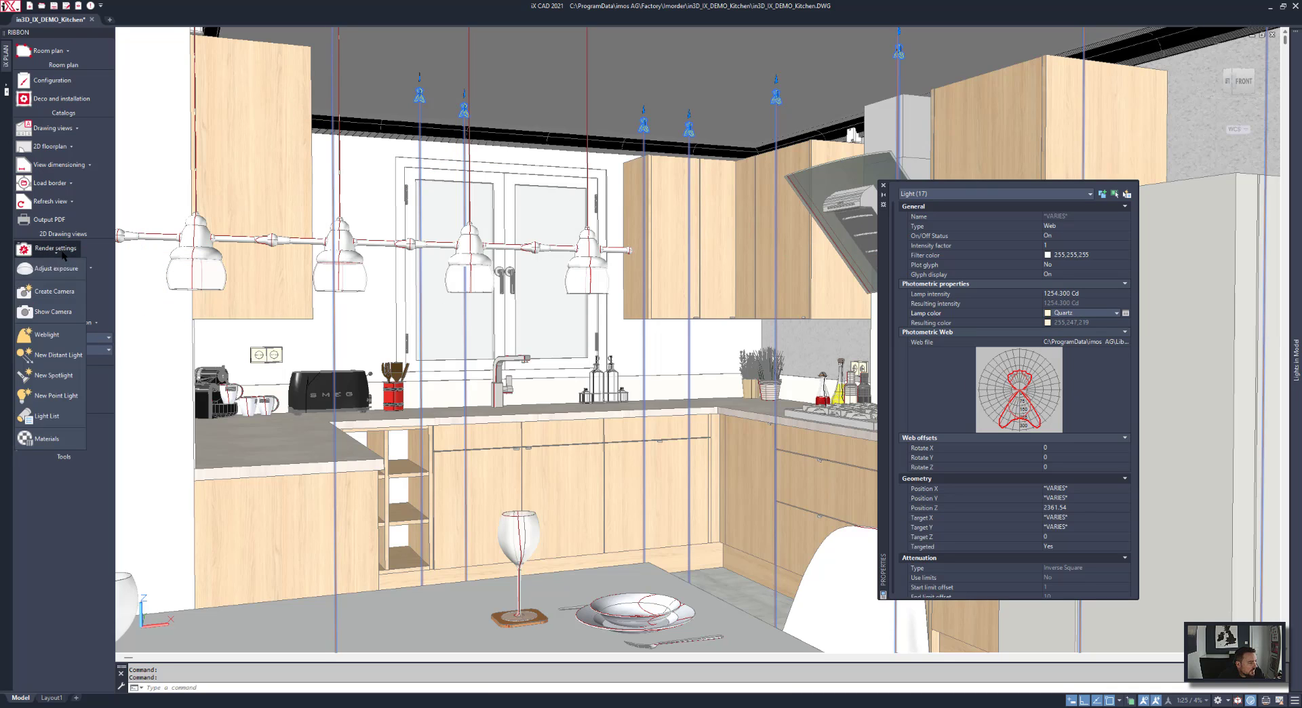
click(51, 271)
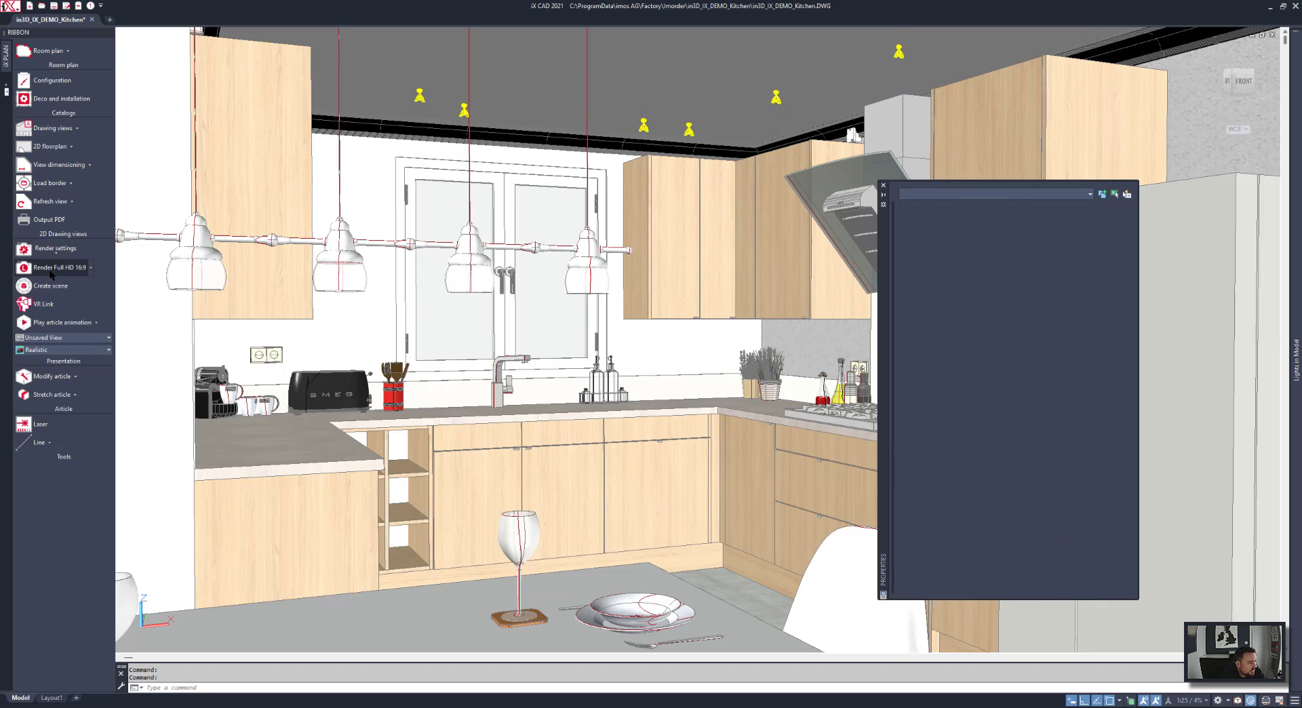
click(999, 181)
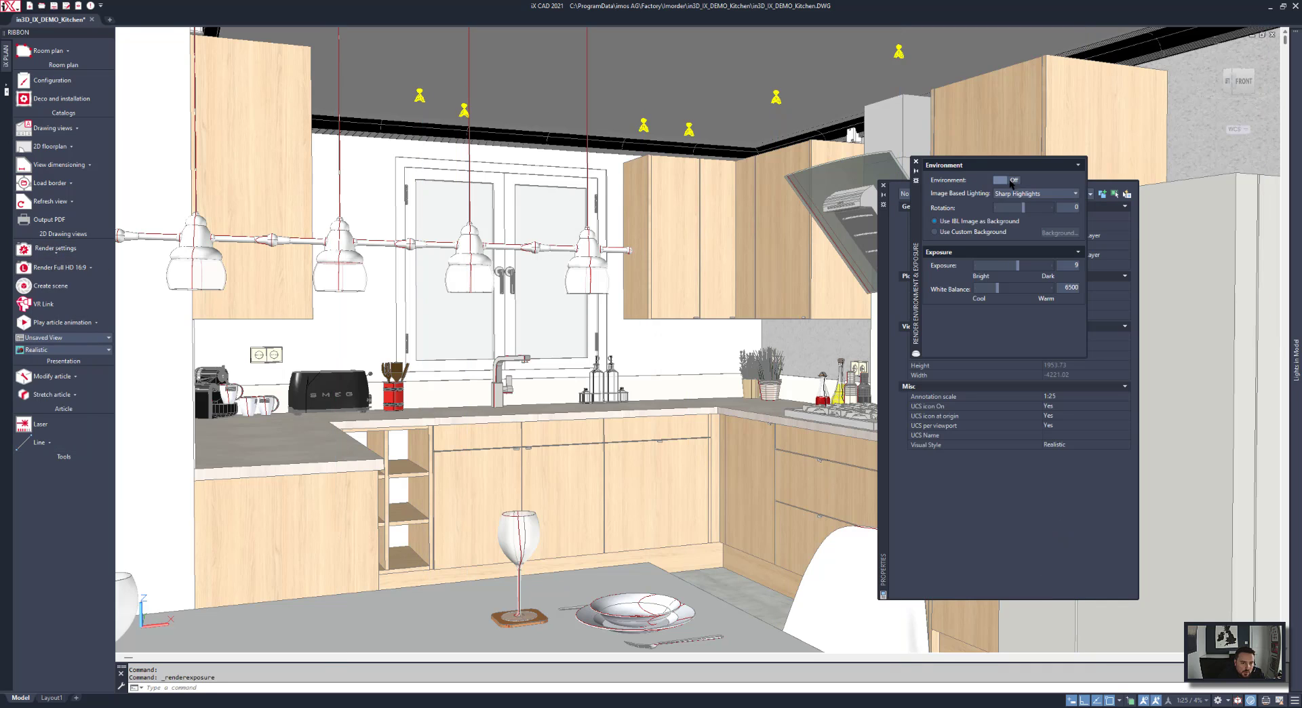
click(1017, 194)
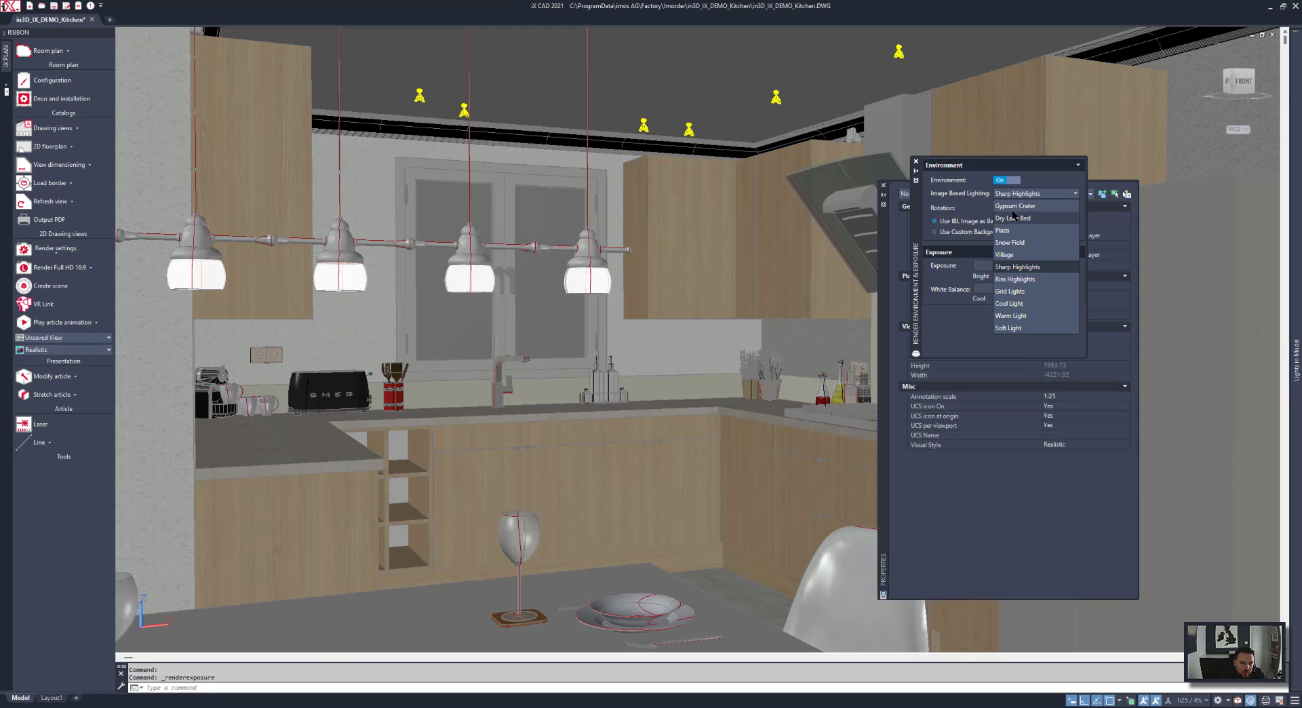
click(1014, 217)
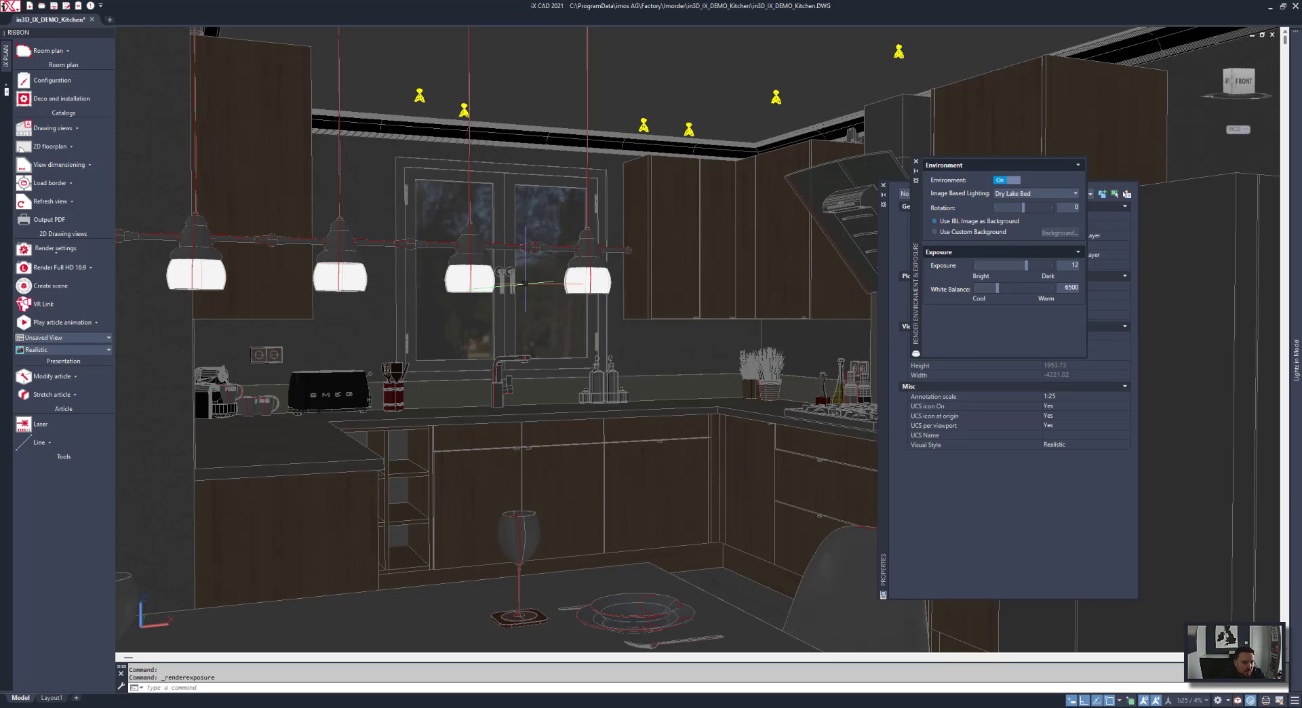
click(1023, 268)
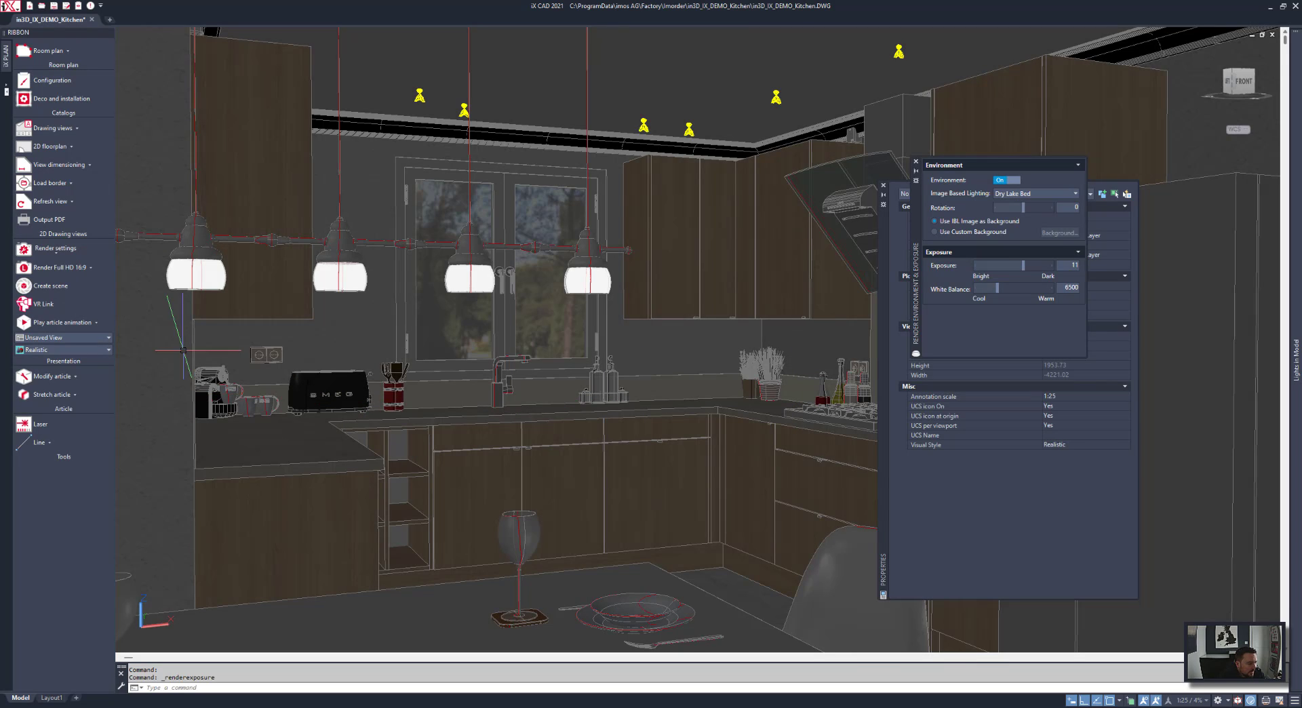
Set the visualization mode to Modus - 6 in the Visu Manager and apply it to the model.
click(78, 5)
click(595, 221)
click(595, 217)
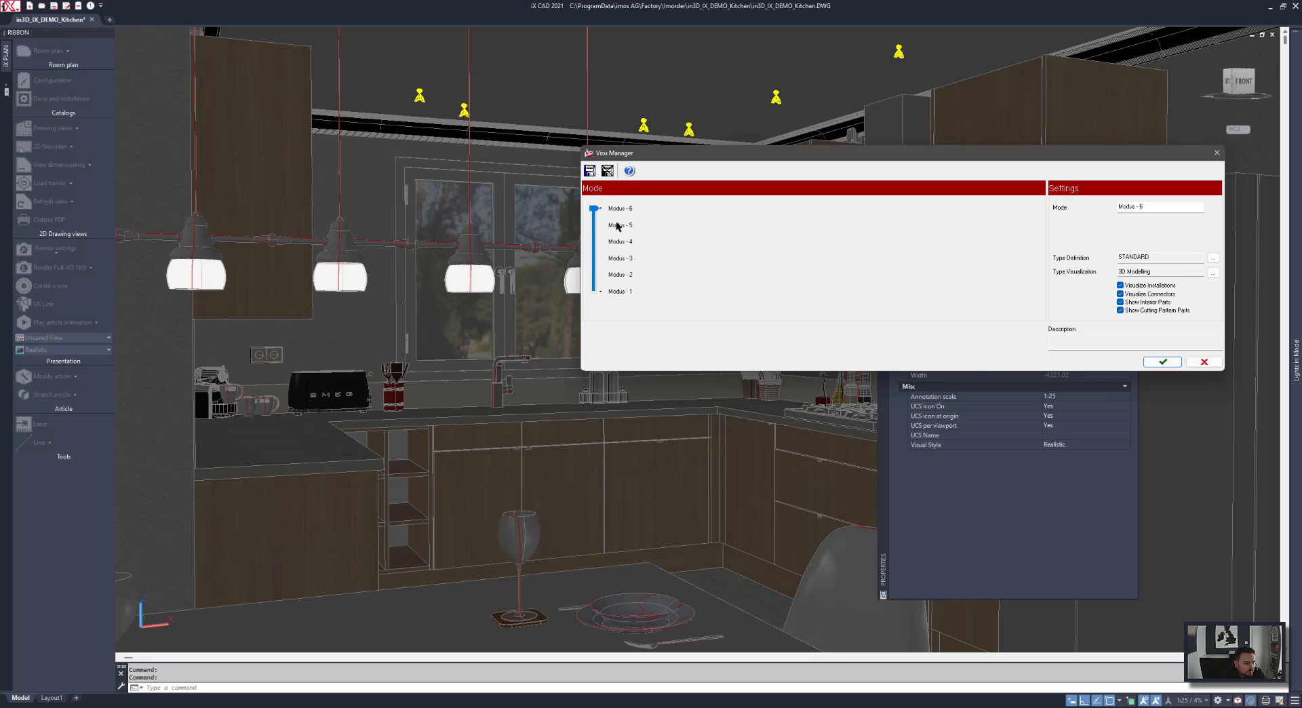
click(1162, 362)
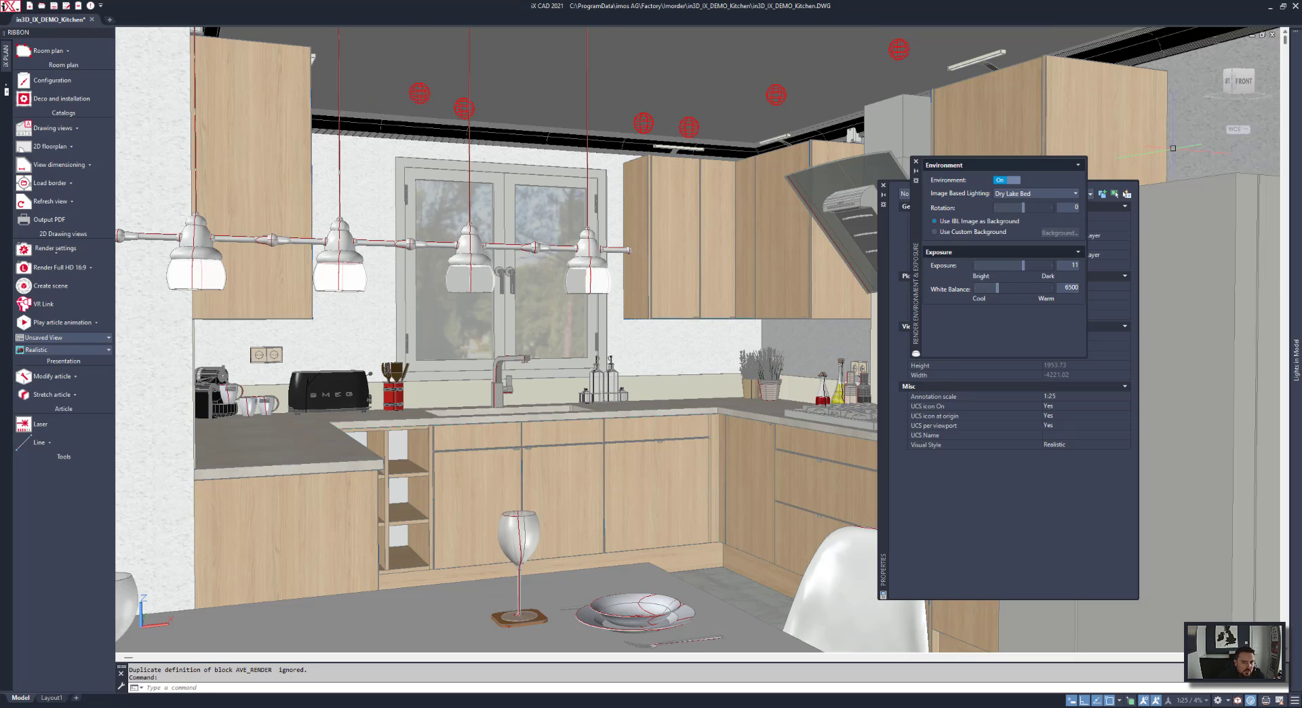
Select all 17 spotlights in the model again and assign them the _Ceiling_Spot.ies photometric web file.
mouse_move(1294, 98)
drag(1220, 59, 1224, 213)
right_click(1223, 224)
click(1236, 232)
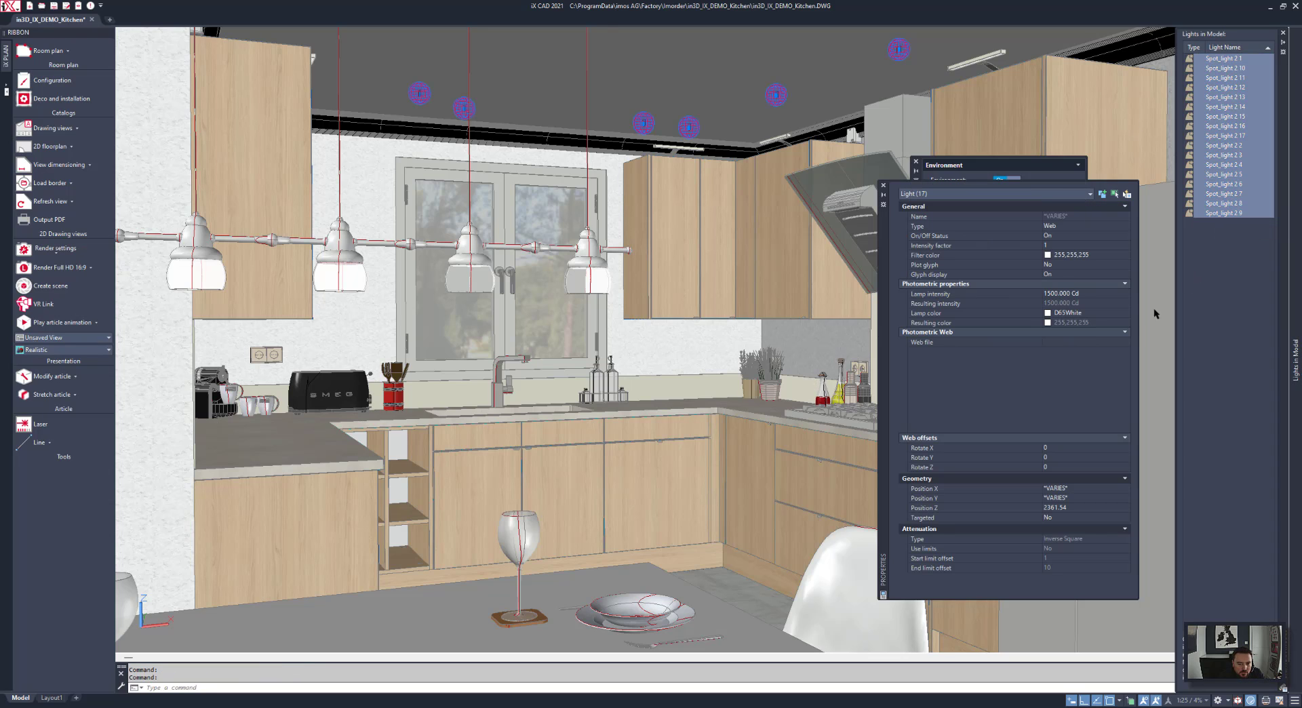
click(1081, 342)
click(1126, 341)
double_click(597, 284)
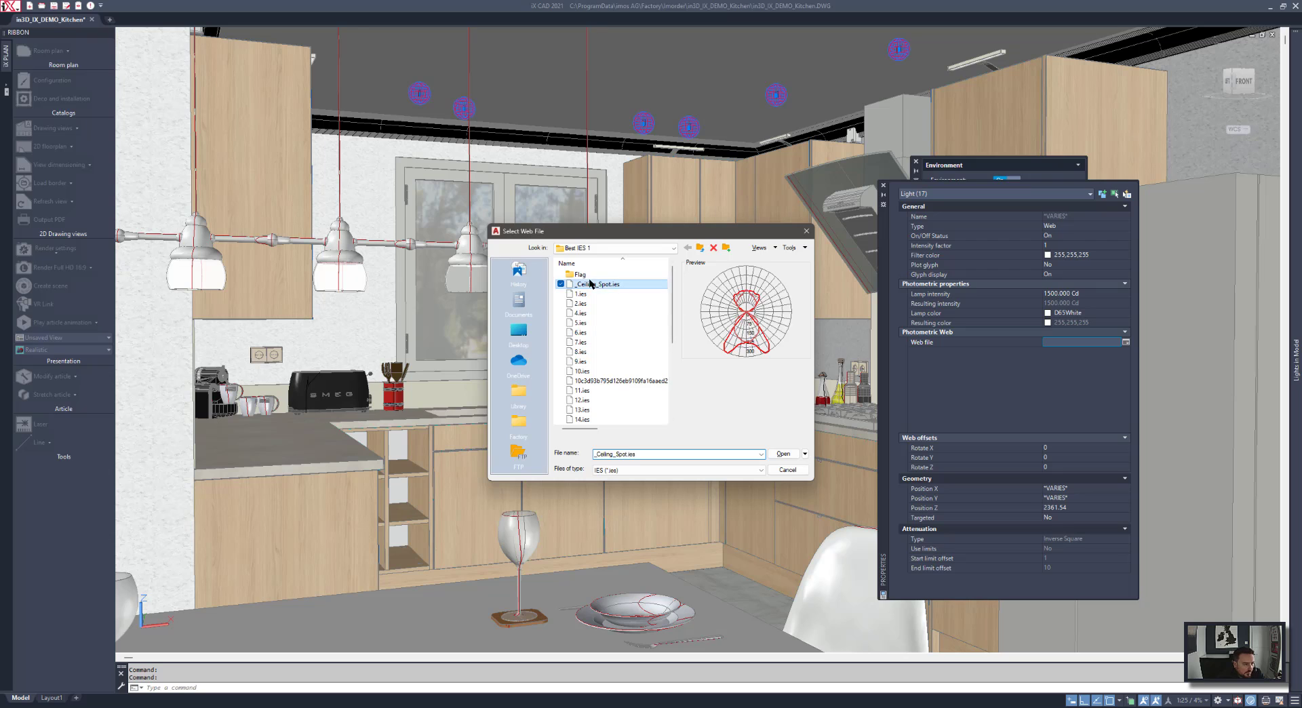
Set the lamp color of the selected spotlights to Quartz and clear the selection.
double_click(1118, 314)
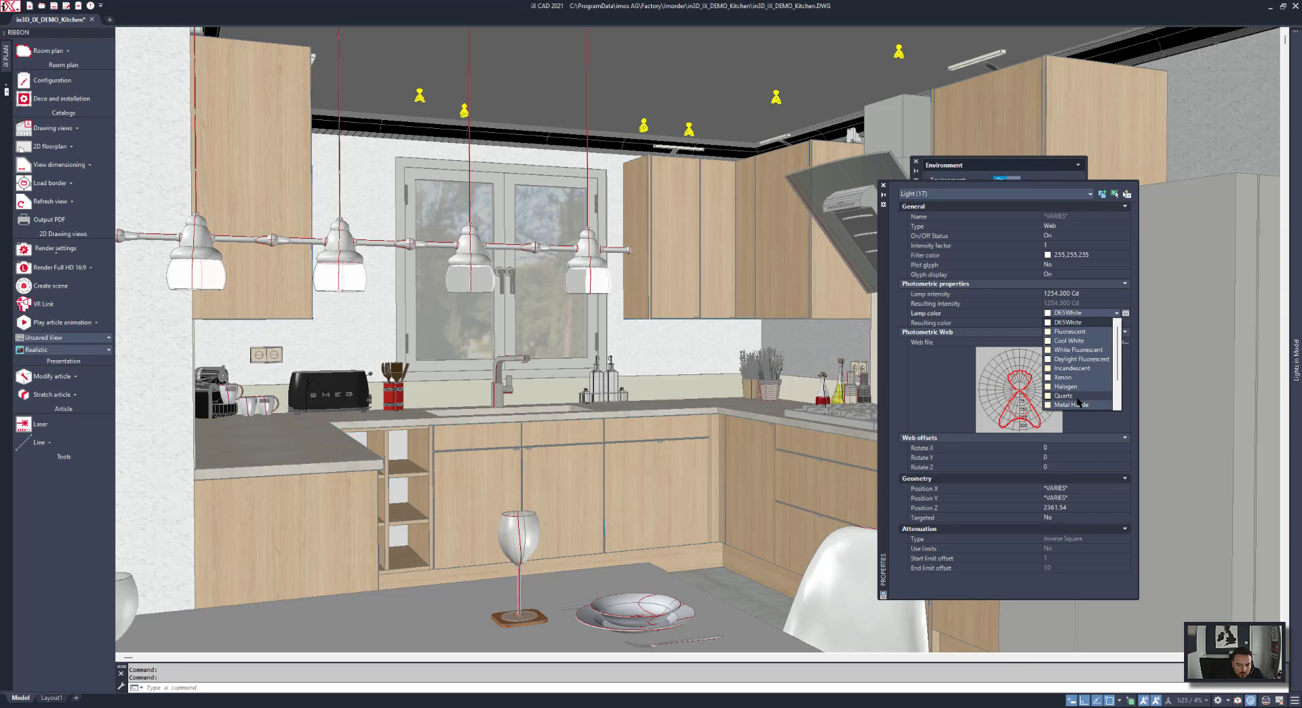
click(1077, 399)
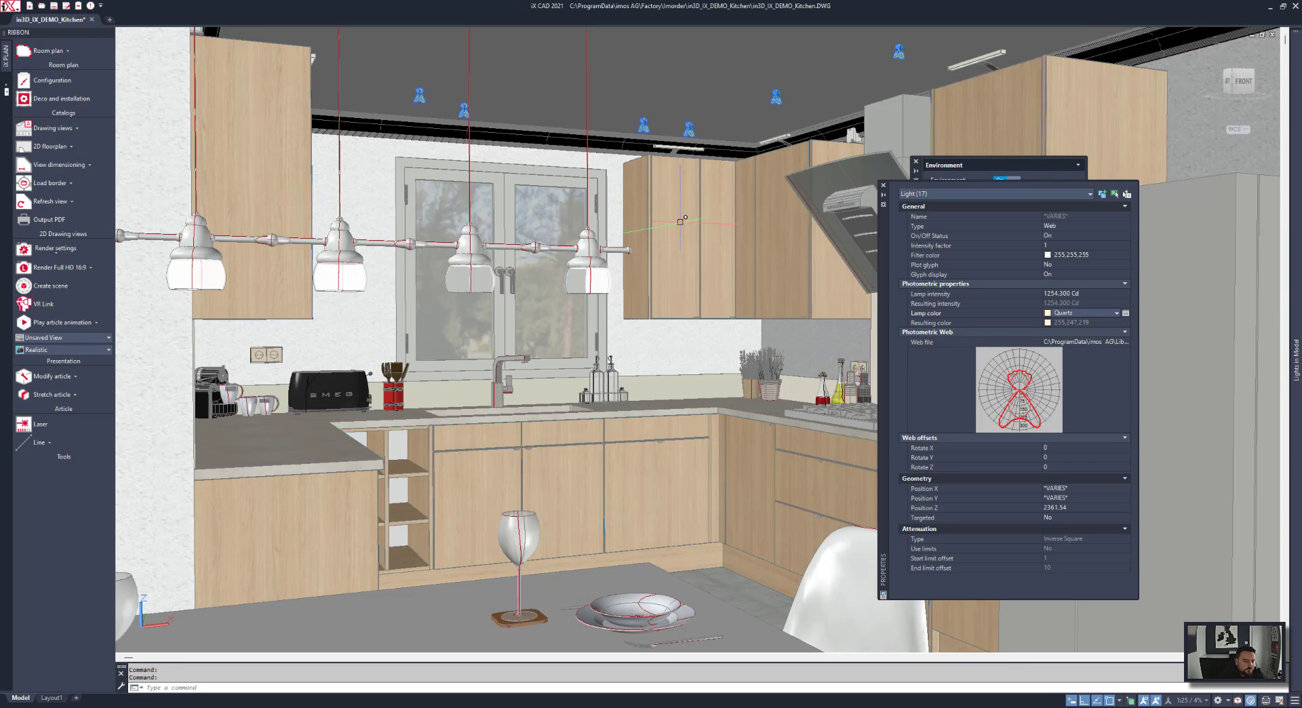
key(Escape)
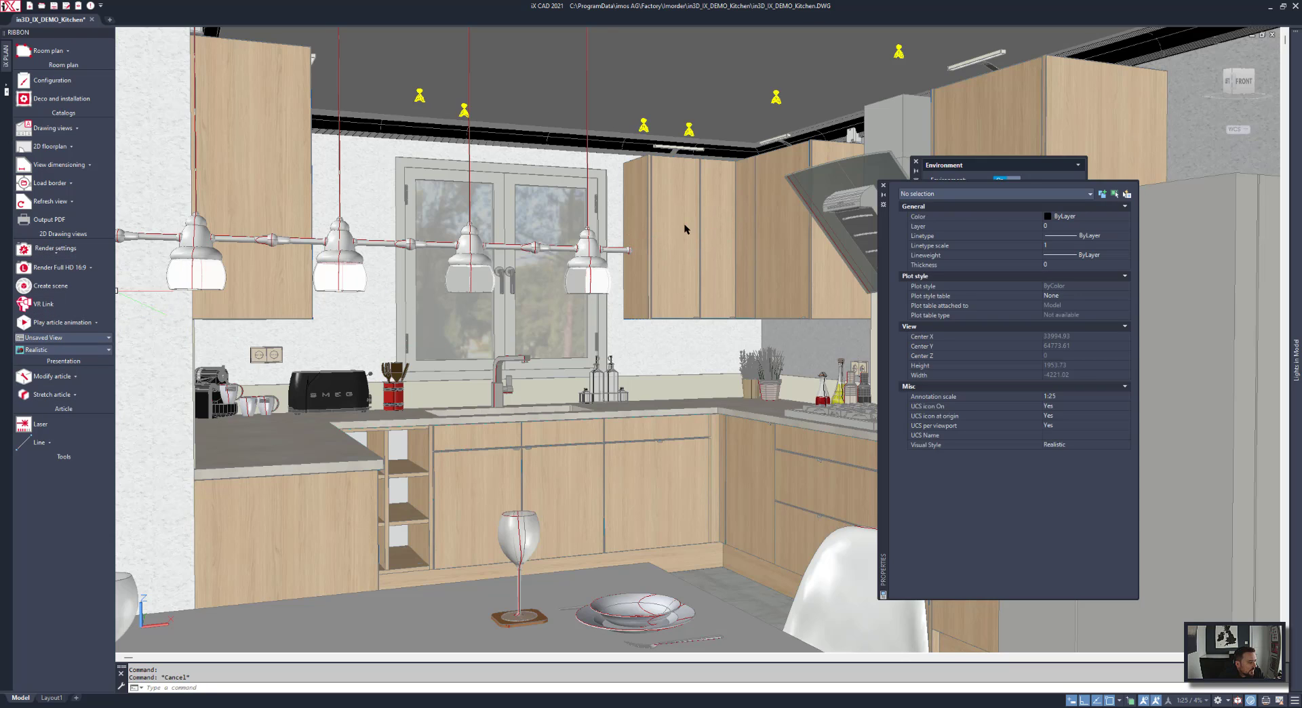
Play the article animation to open the drawer below the hob and the wall cabinet door beside the window.
click(67, 323)
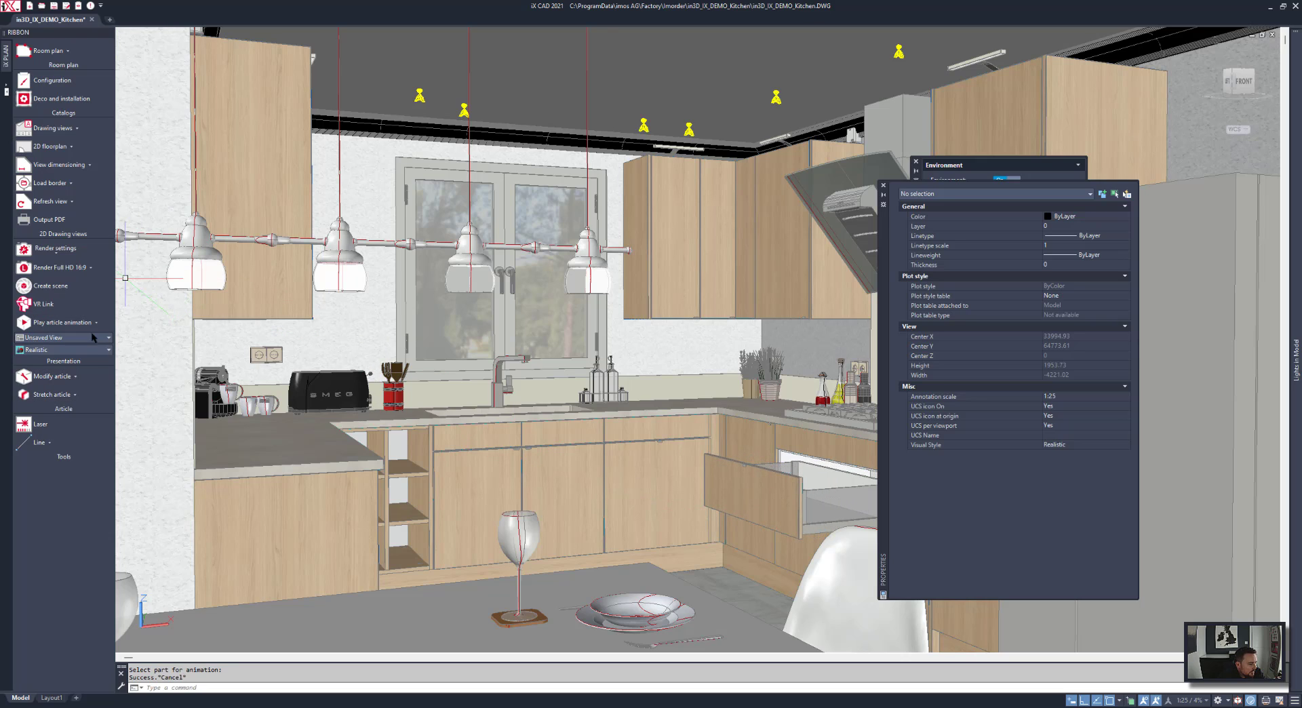
click(67, 323)
click(692, 313)
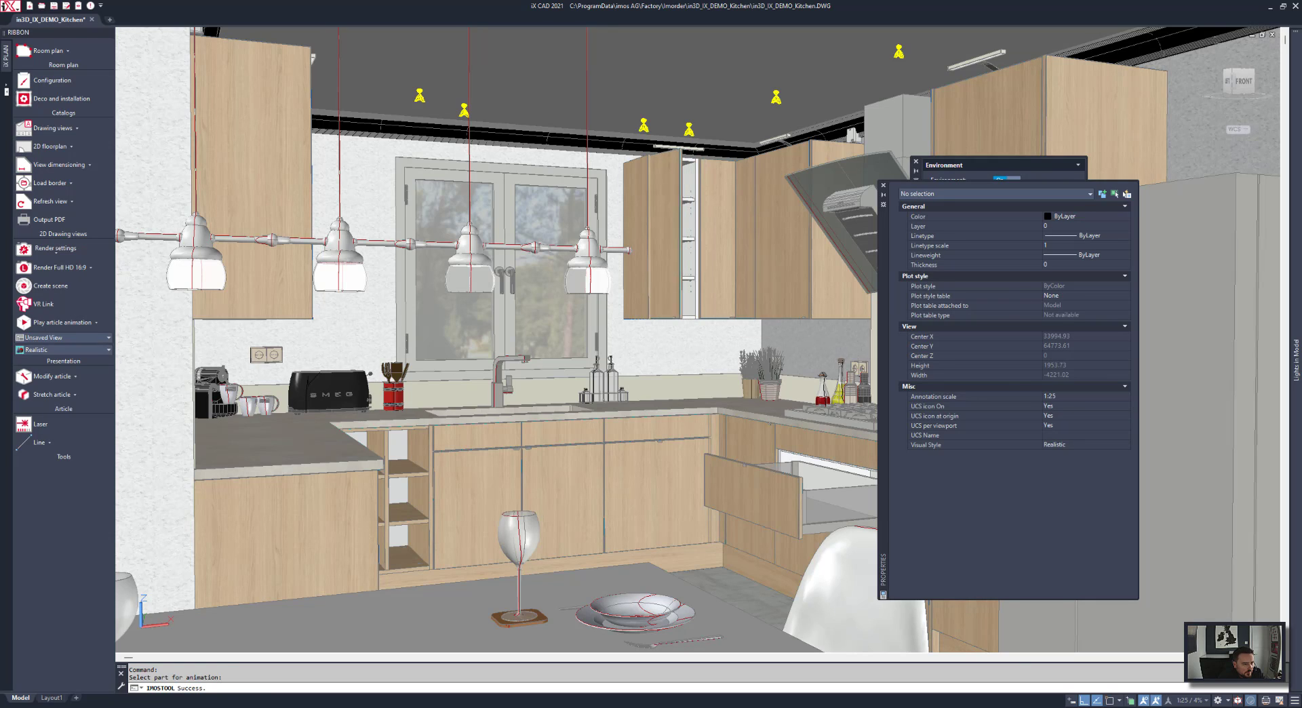
key(Escape)
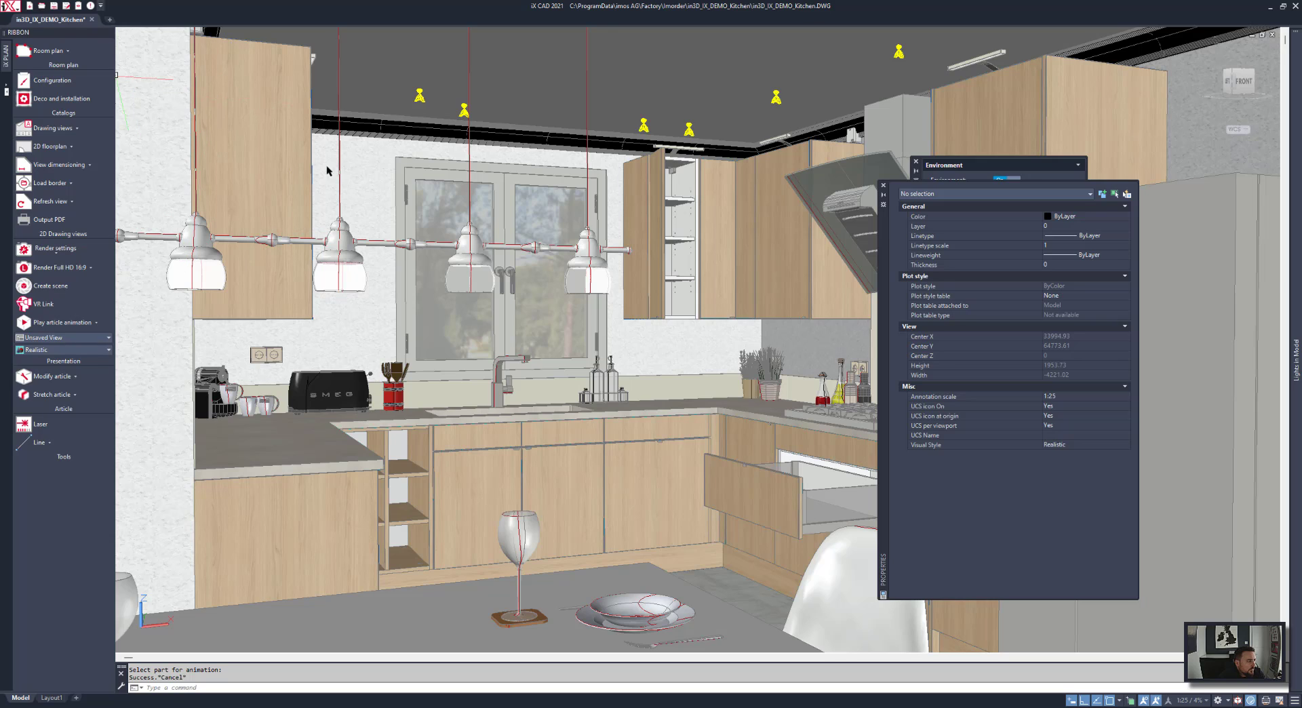
Run a Full HD 16:9 test render, enlarge the preview to 100% to check the lighting, and leave the render window.
click(66, 268)
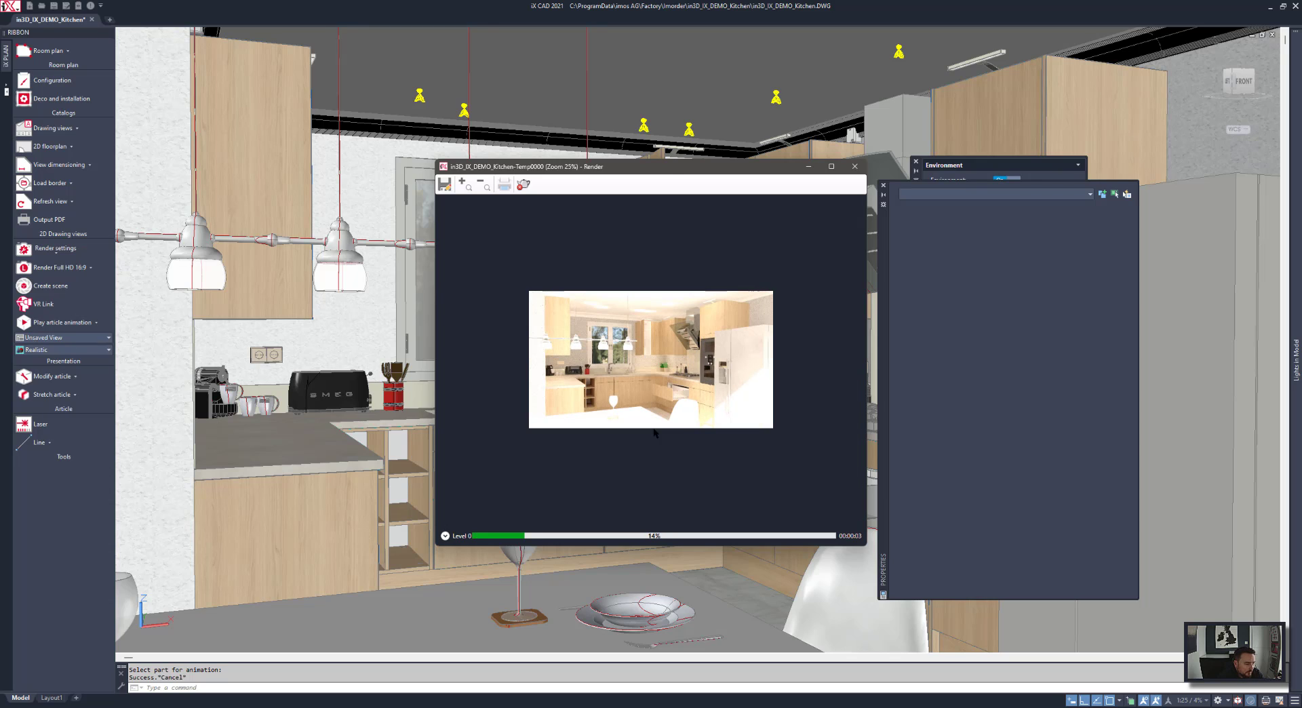
click(831, 166)
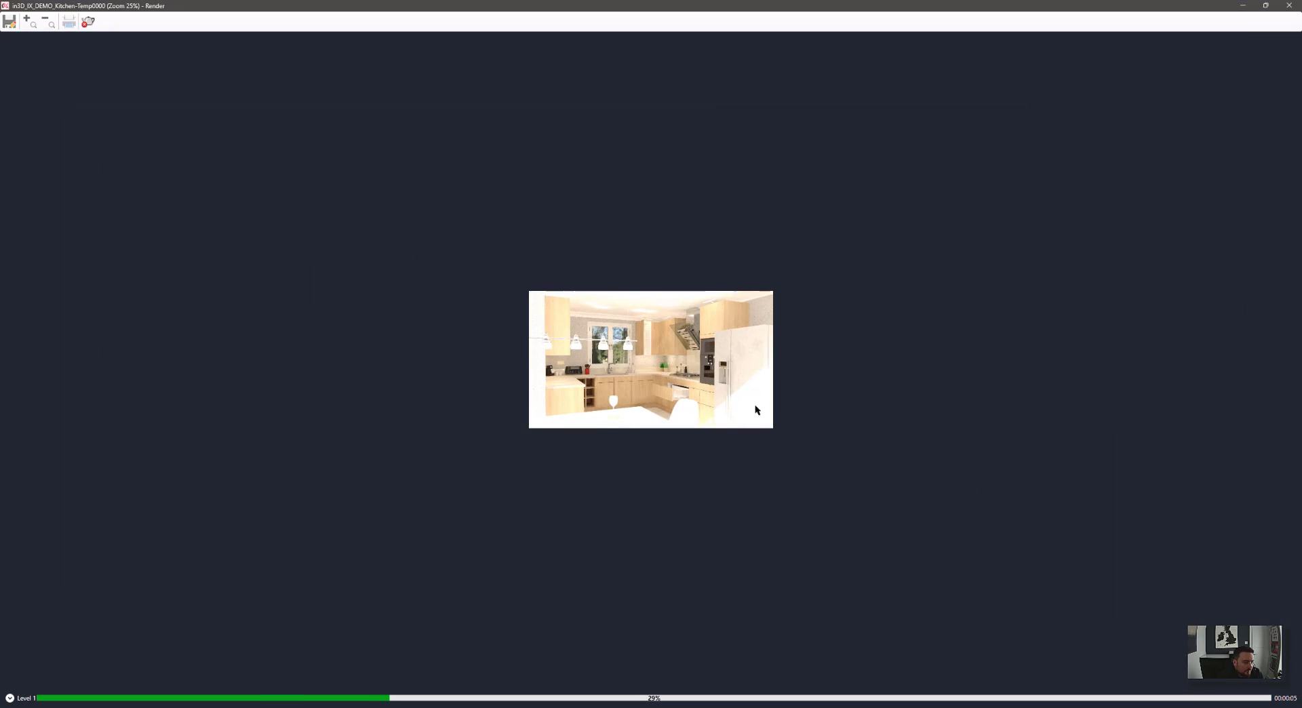
scroll(746, 438, up, 2)
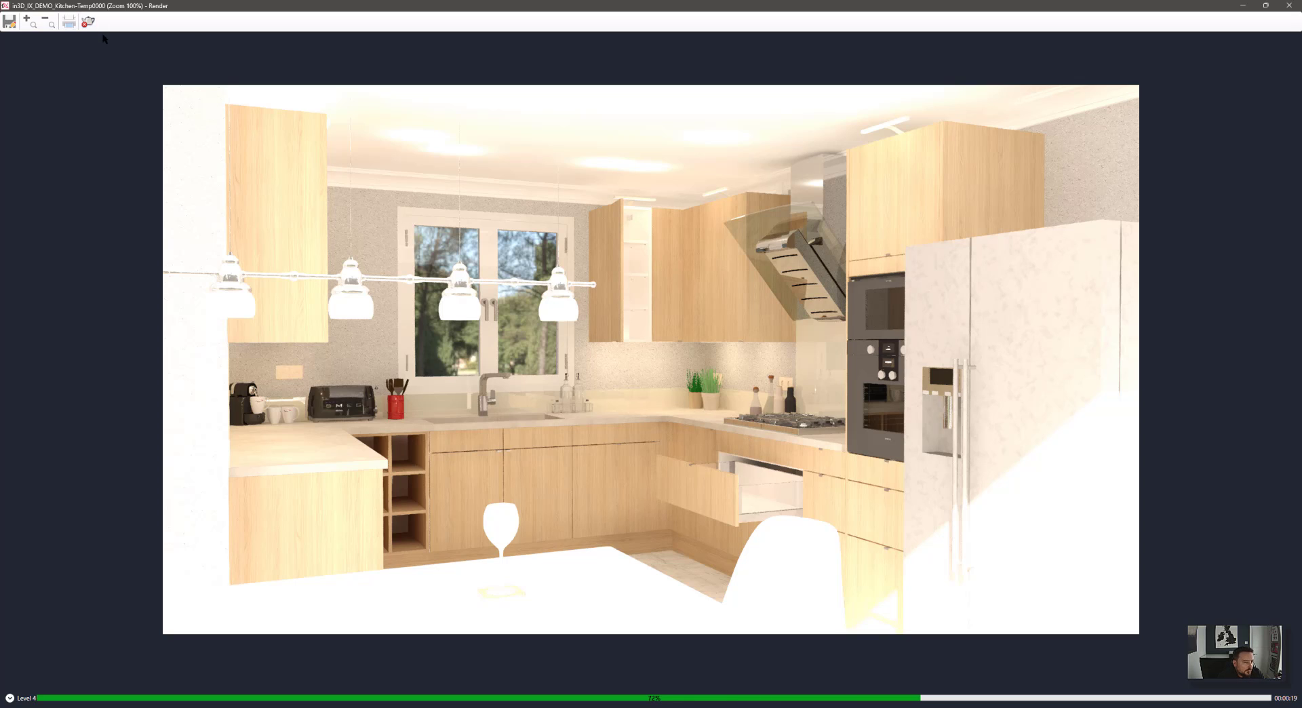
click(1242, 8)
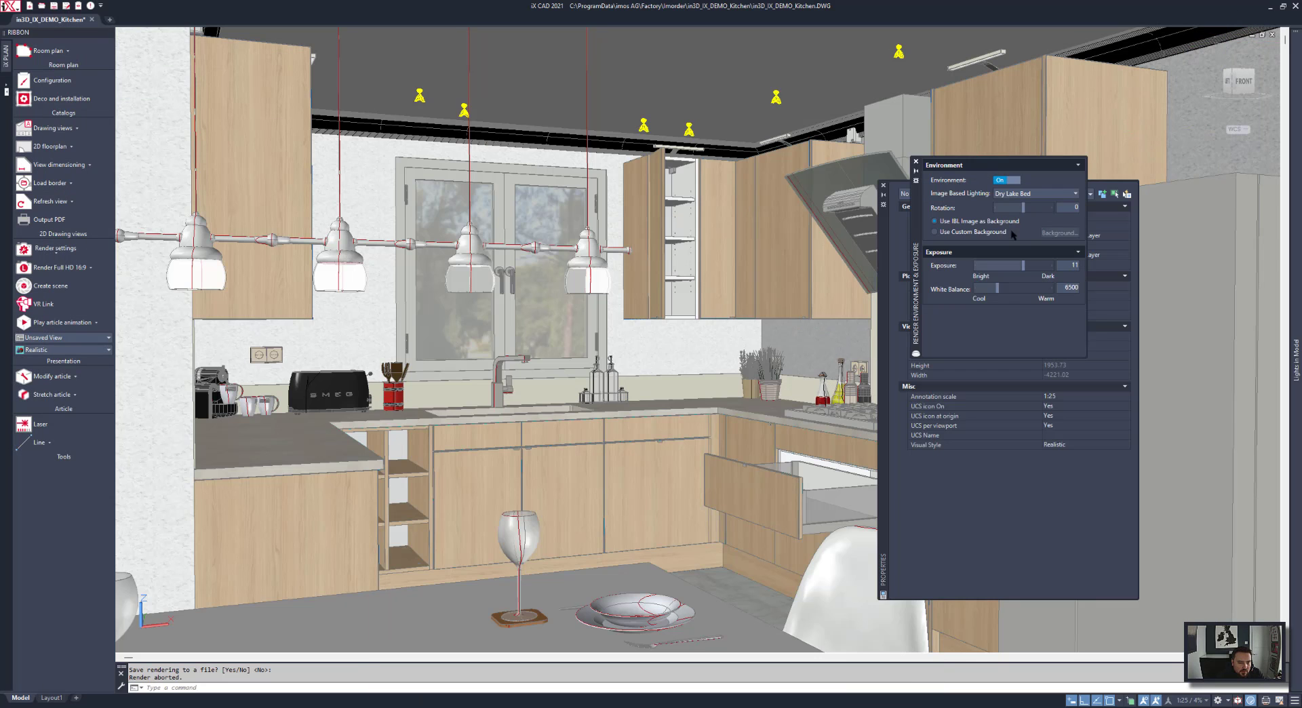
Adjust the render exposure and set the intensity factor of all 17 spotlights in the model to 0.8.
click(1028, 269)
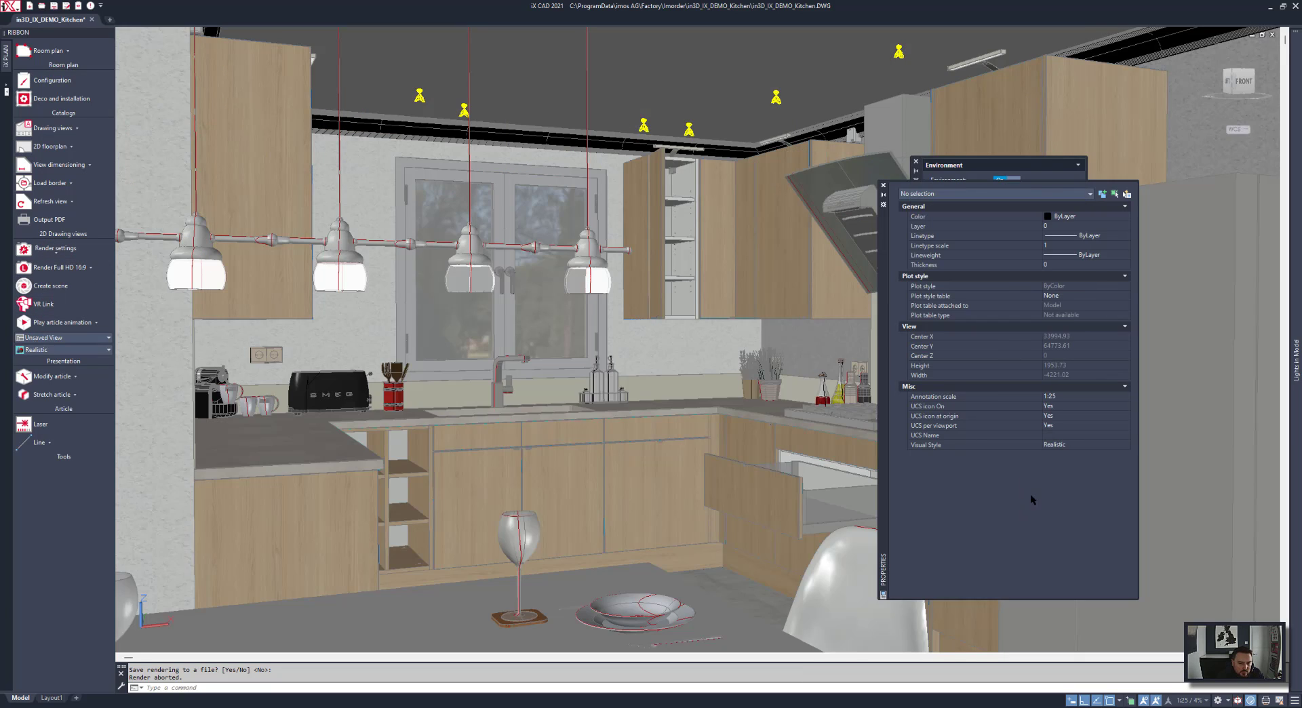
mouse_move(1295, 258)
click(1228, 213)
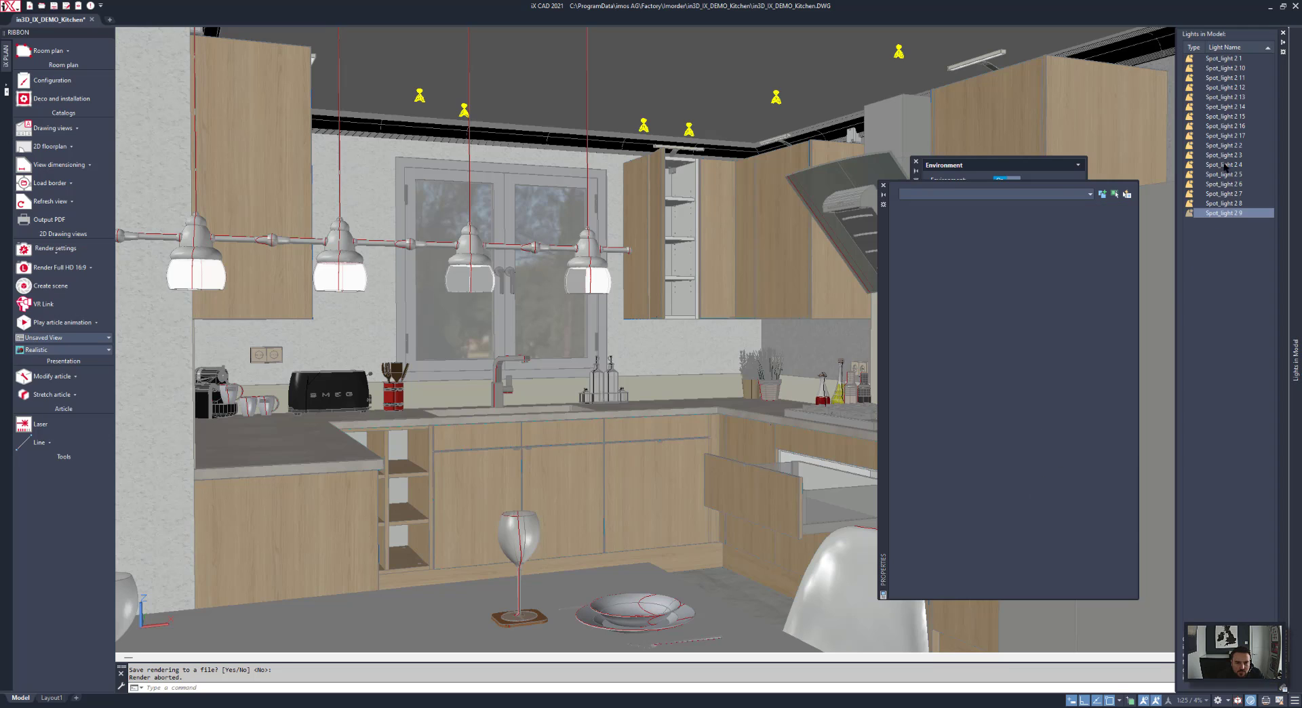
shift+click(1218, 60)
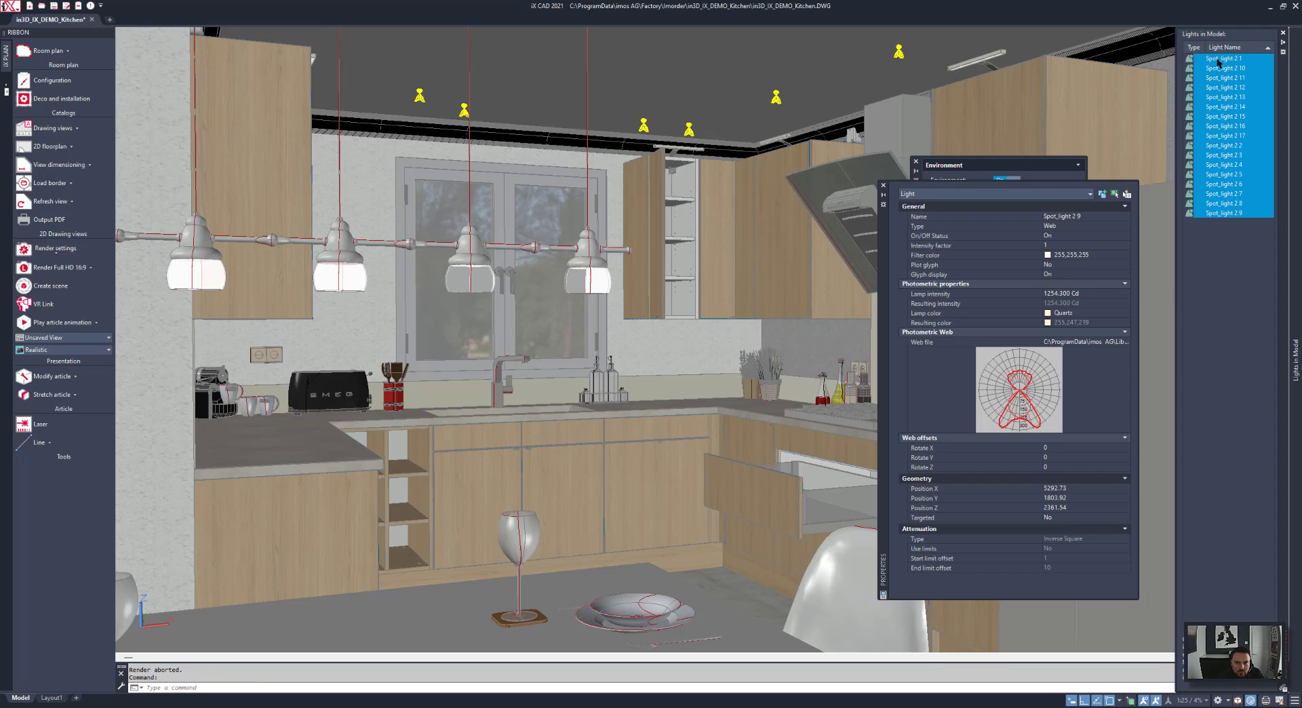
click(1061, 245)
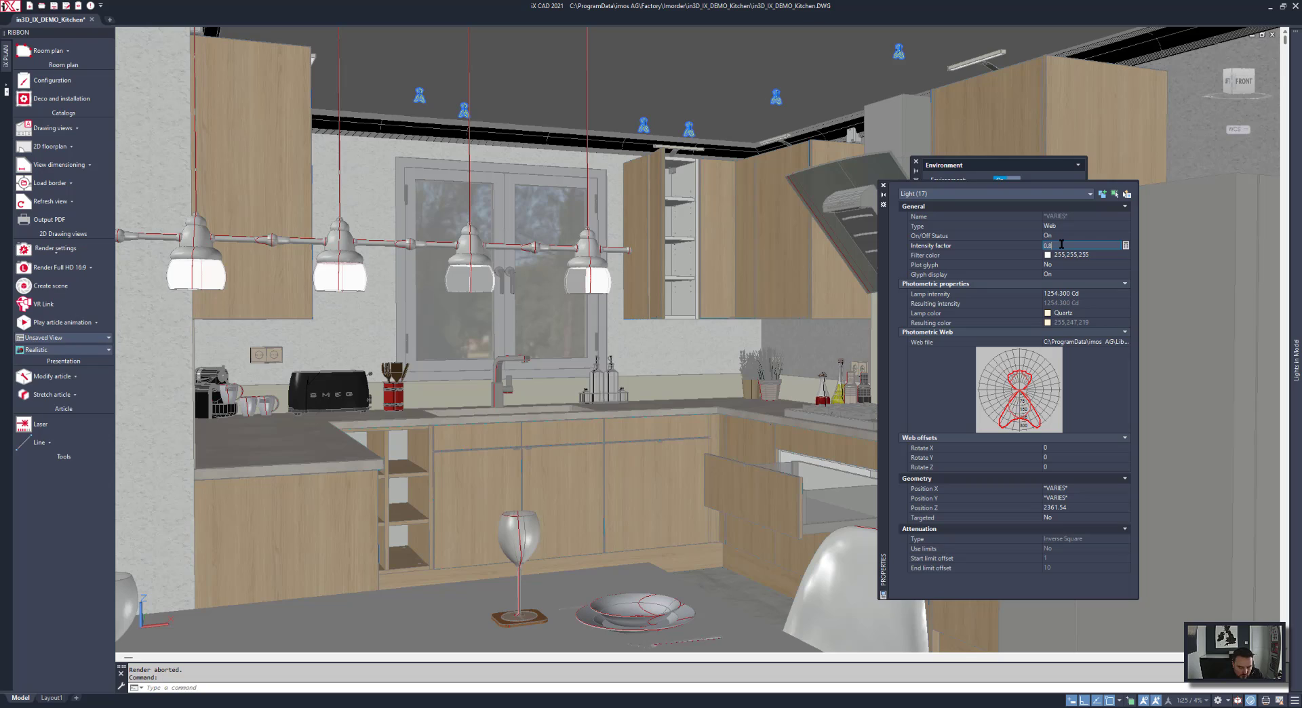
key(Tab)
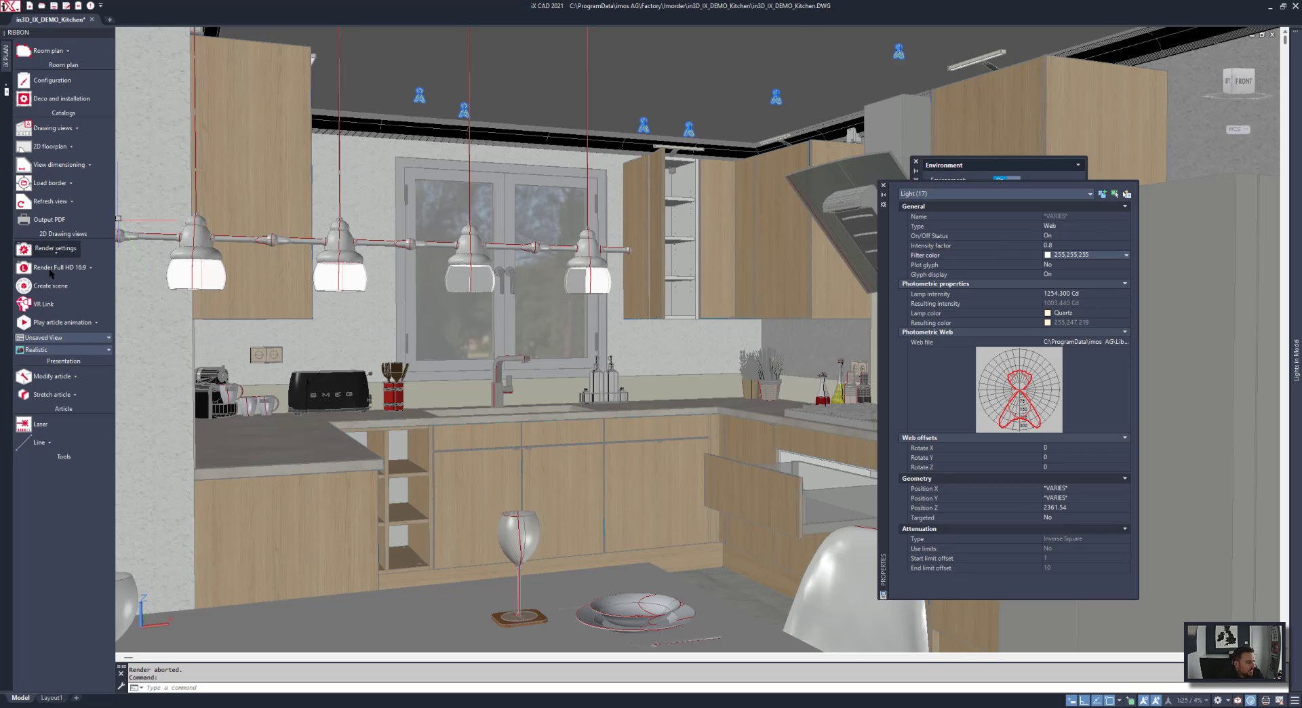
Run a Full HD 16:9 render of the kitchen view and inspect the image enlarged to 200%.
click(49, 273)
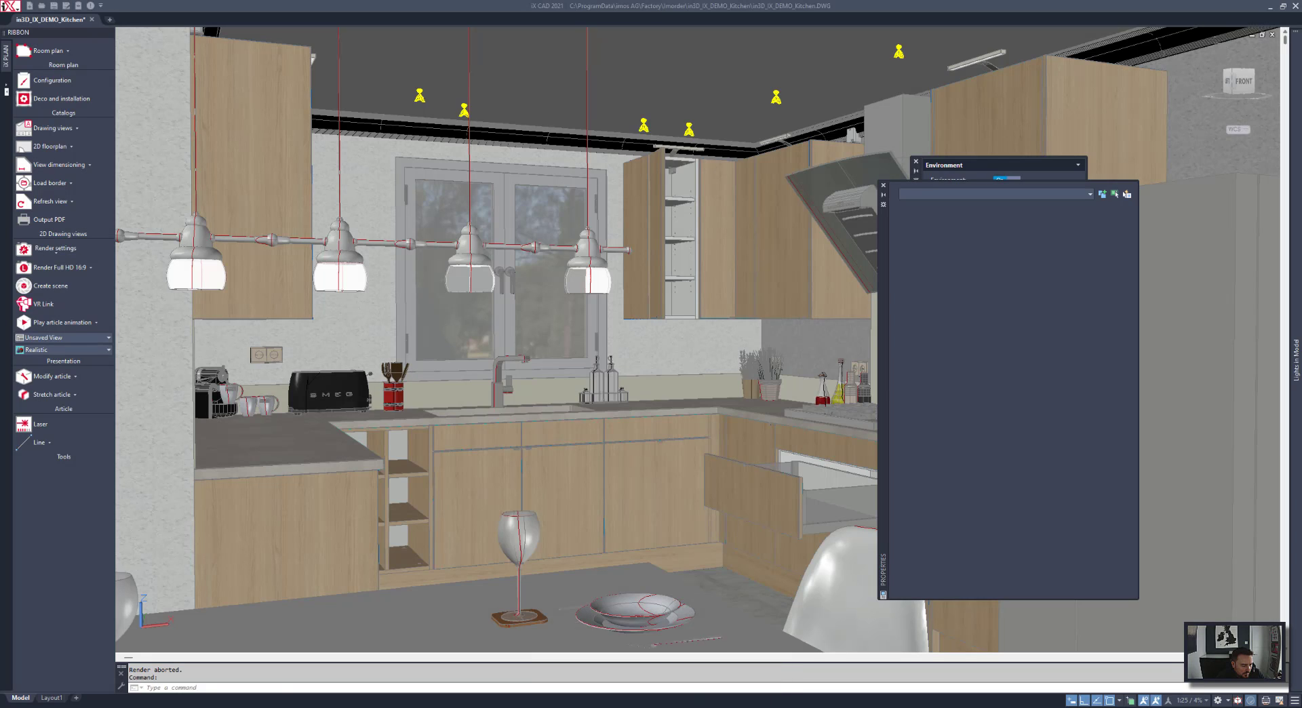
click(711, 666)
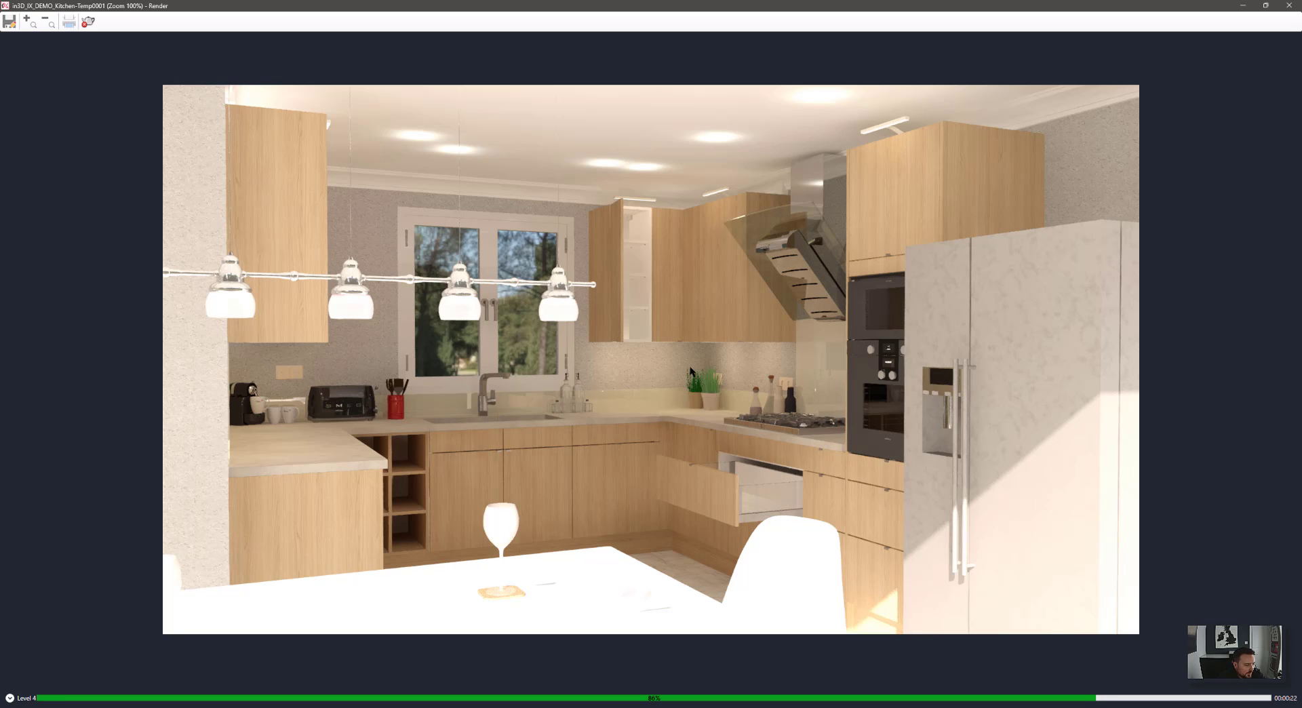
scroll(632, 336, up, 1)
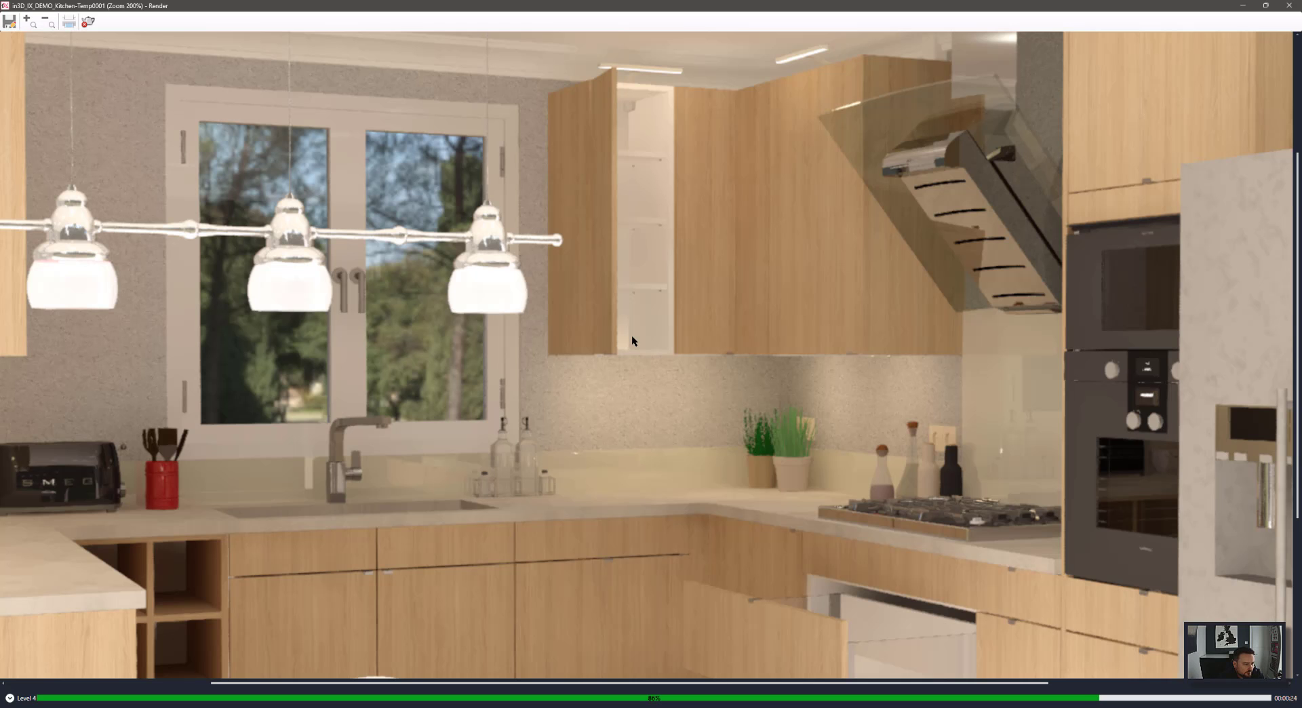
scroll(632, 336, down, 1)
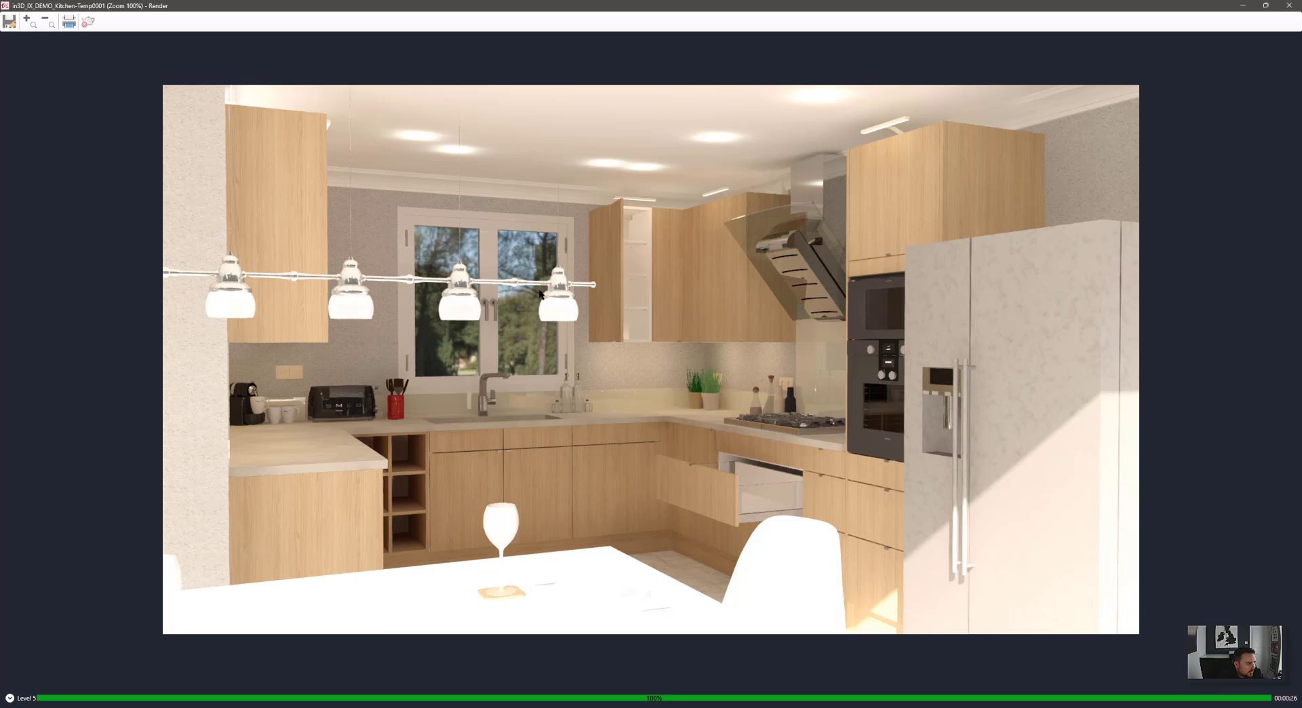
Save the render as in3D_IX_DEMO_Kitchen-Temp0001.png with 32-bit color at 150 dots per inch and leave the render window.
click(8, 22)
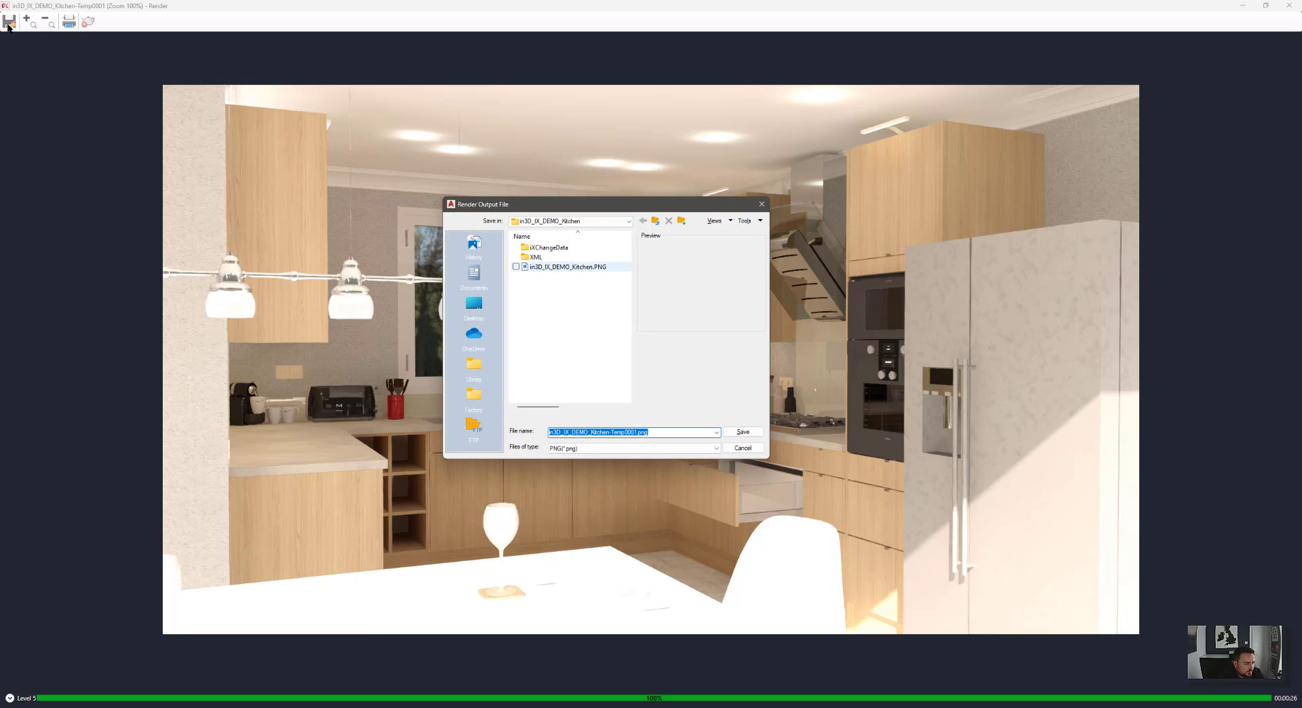
click(749, 434)
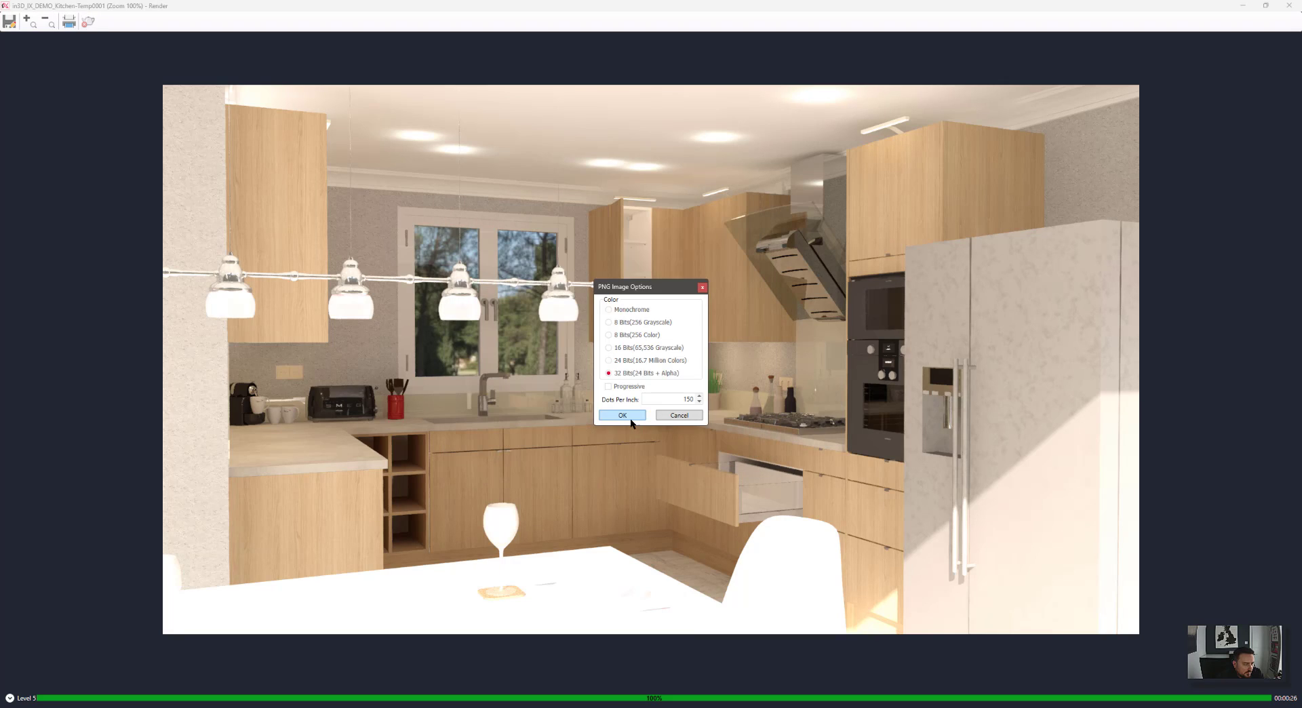
click(630, 418)
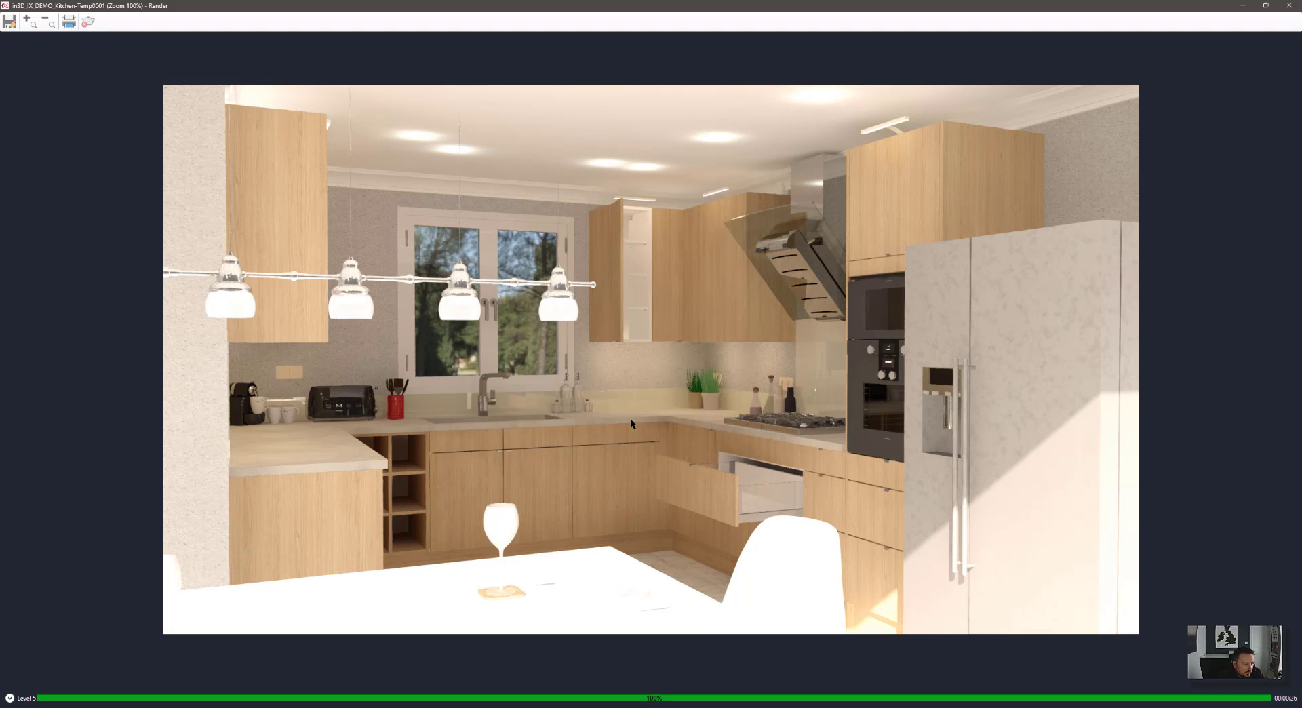
click(1288, 6)
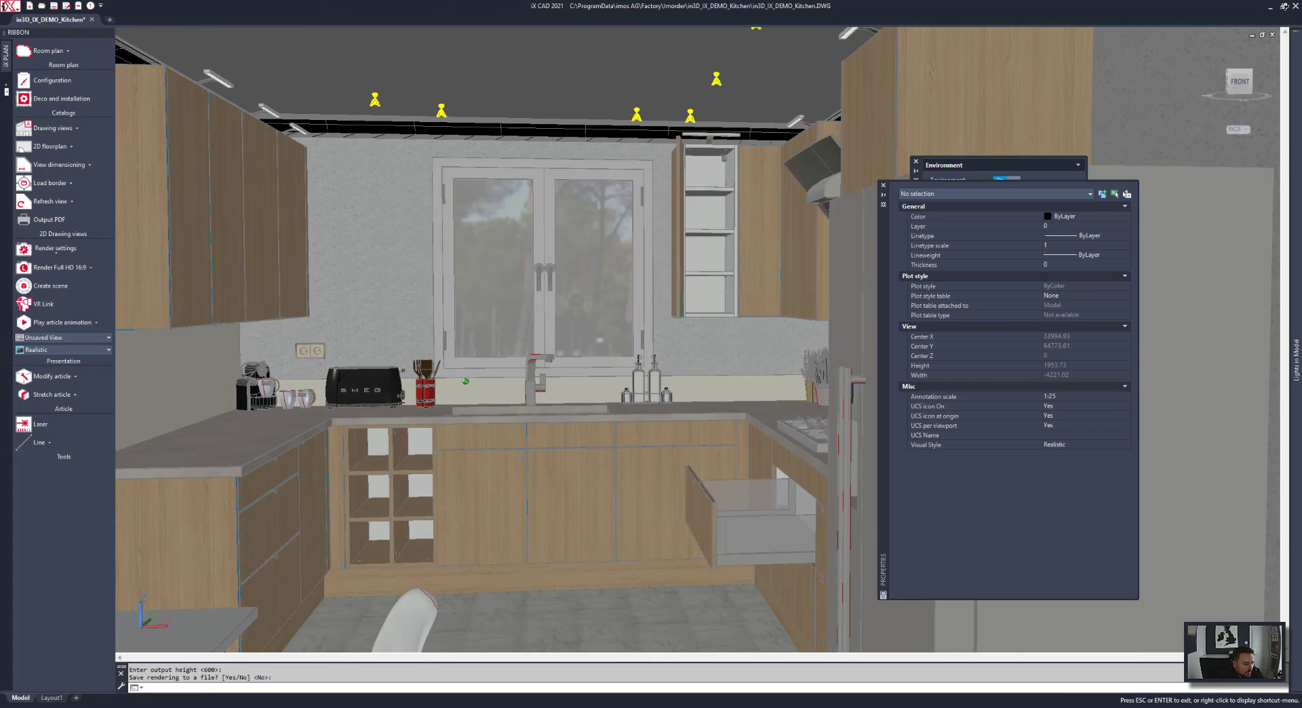
Frame a frontal view of the kitchen towards the window and stop the article animation to close the opened drawer and wall cabinet door.
middle_drag(457, 468, 610, 465)
scroll(648, 434, up, 2)
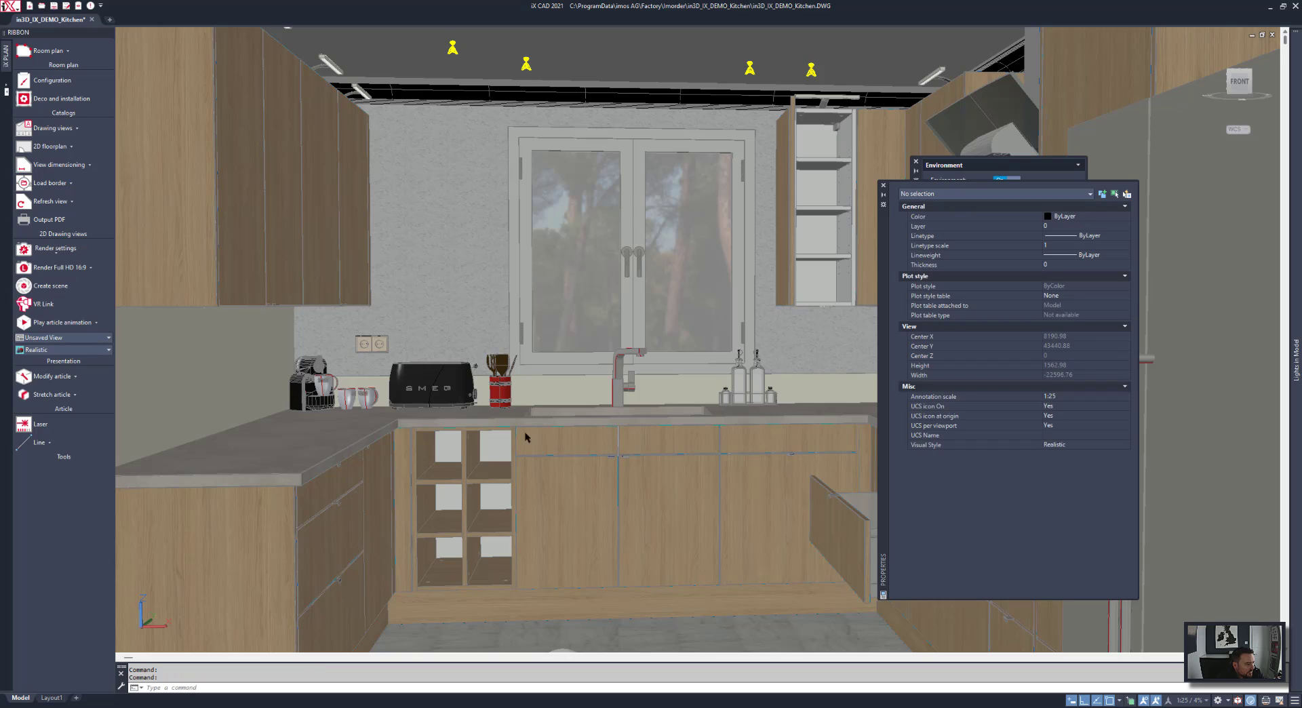
click(96, 323)
click(81, 389)
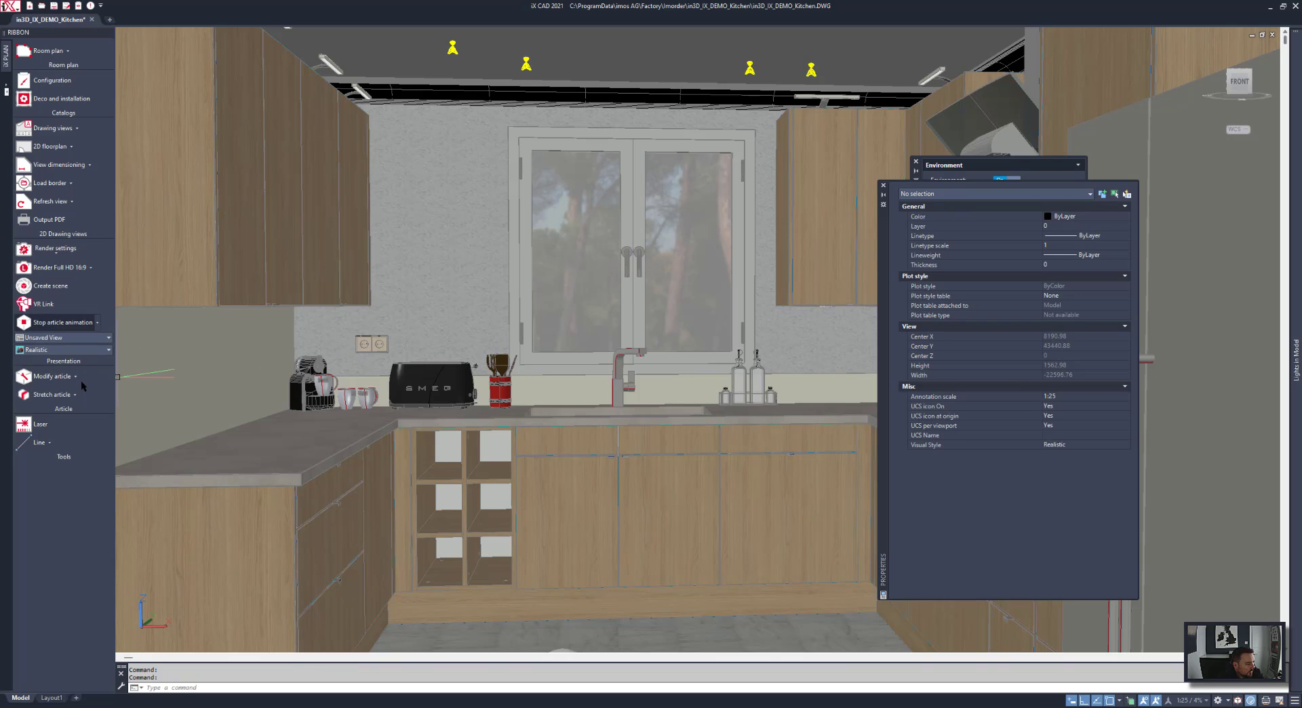
Play the article animation to open the upper drawer of the base cabinet next to the open shelf unit.
click(99, 323)
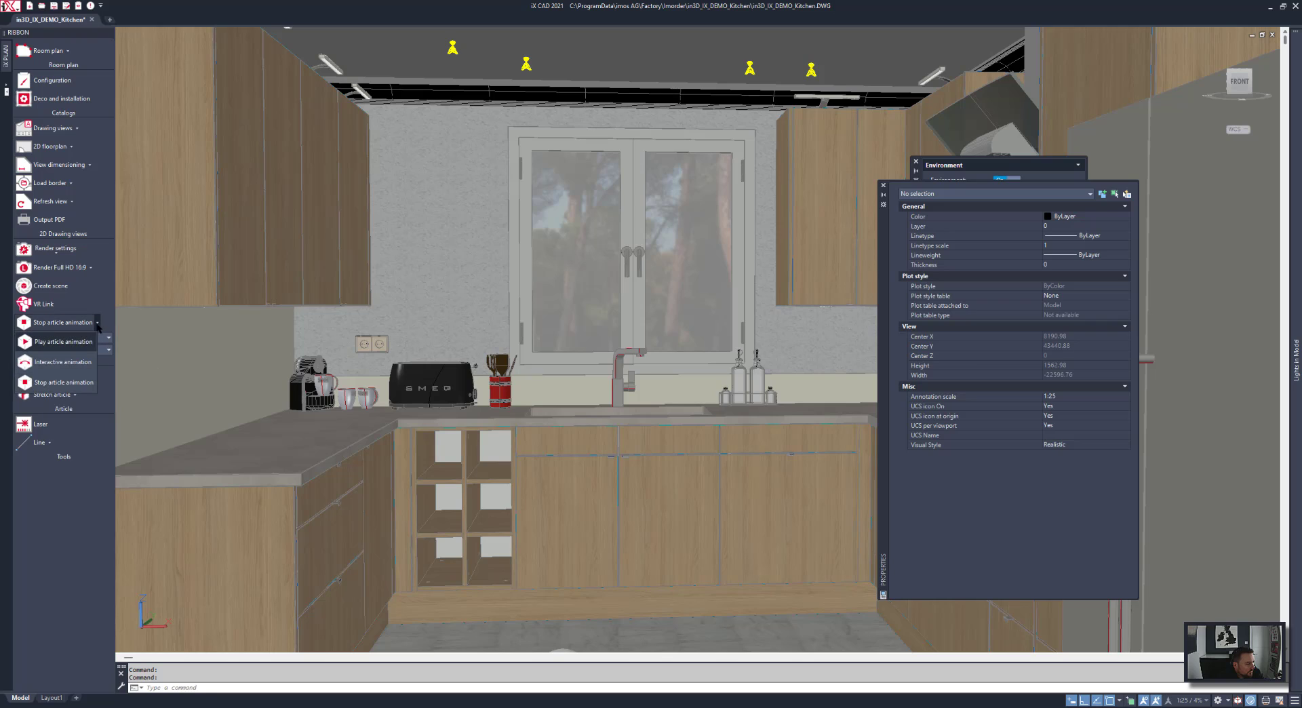
click(68, 346)
click(324, 513)
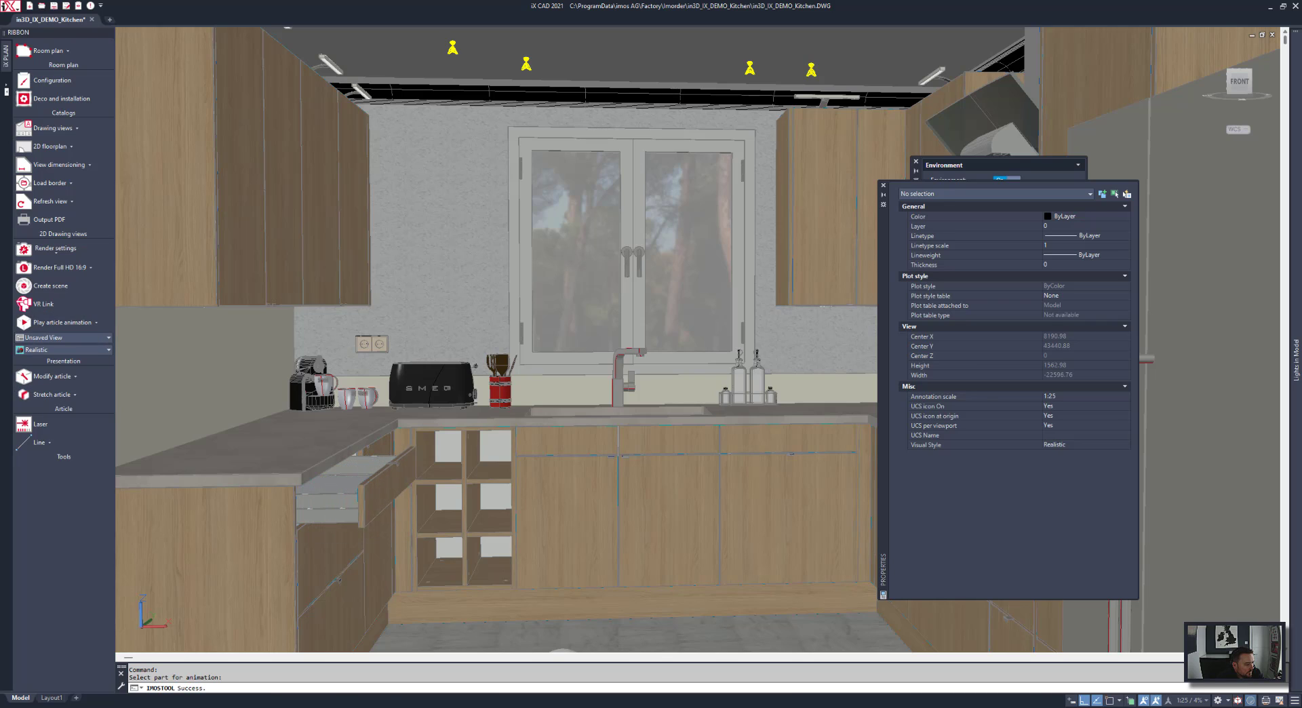
key(Escape)
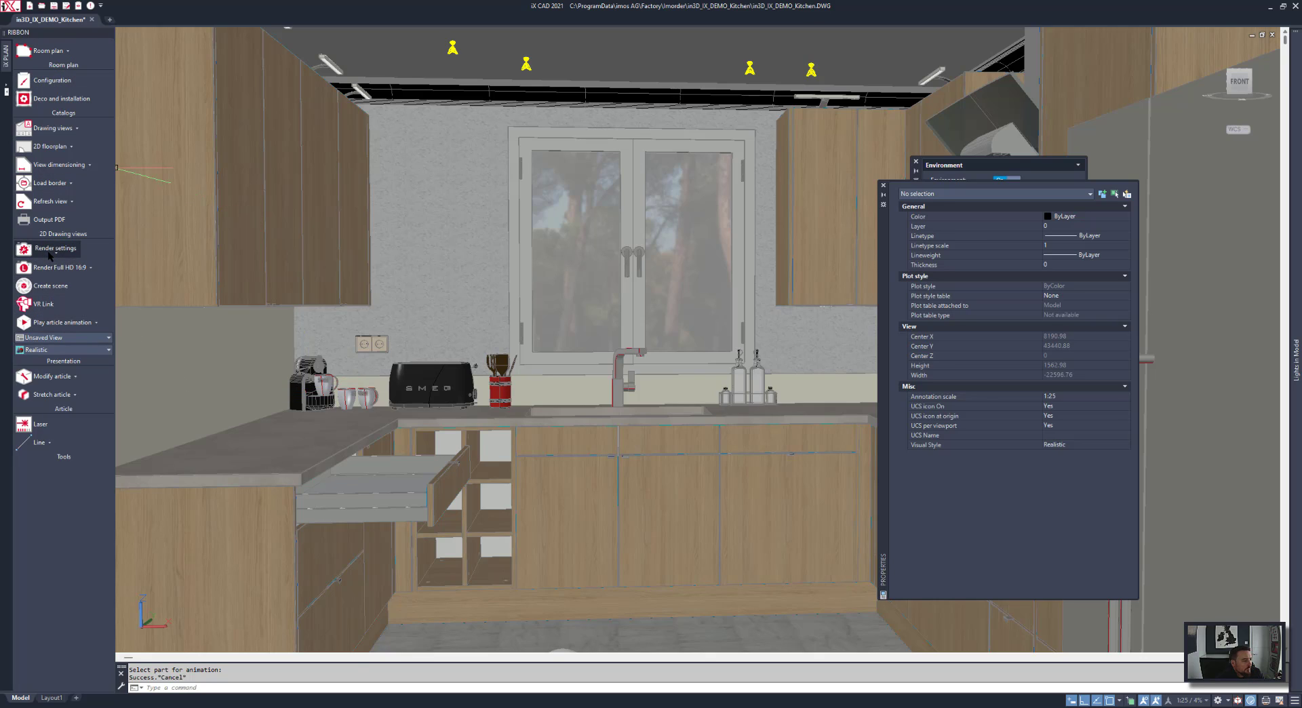
Run a Full HD 16:9 render of the frontal view with the opened drawer and save the image.
click(55, 271)
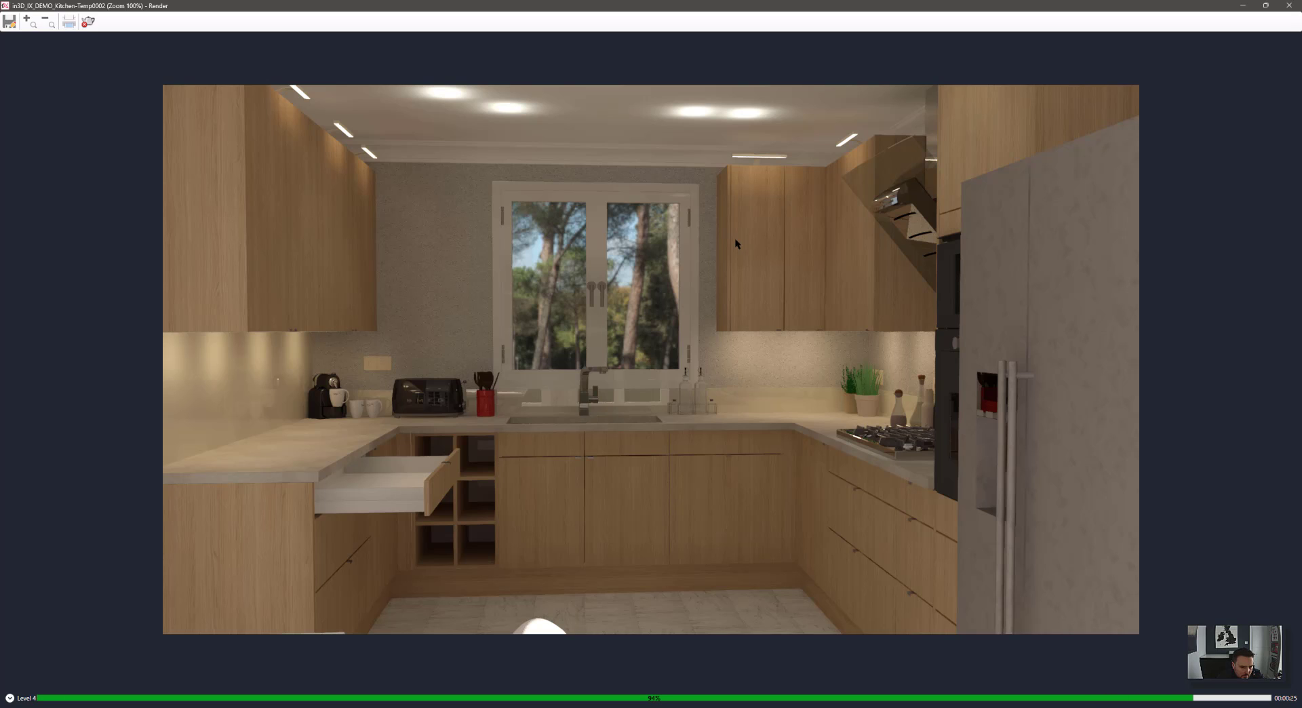
click(9, 21)
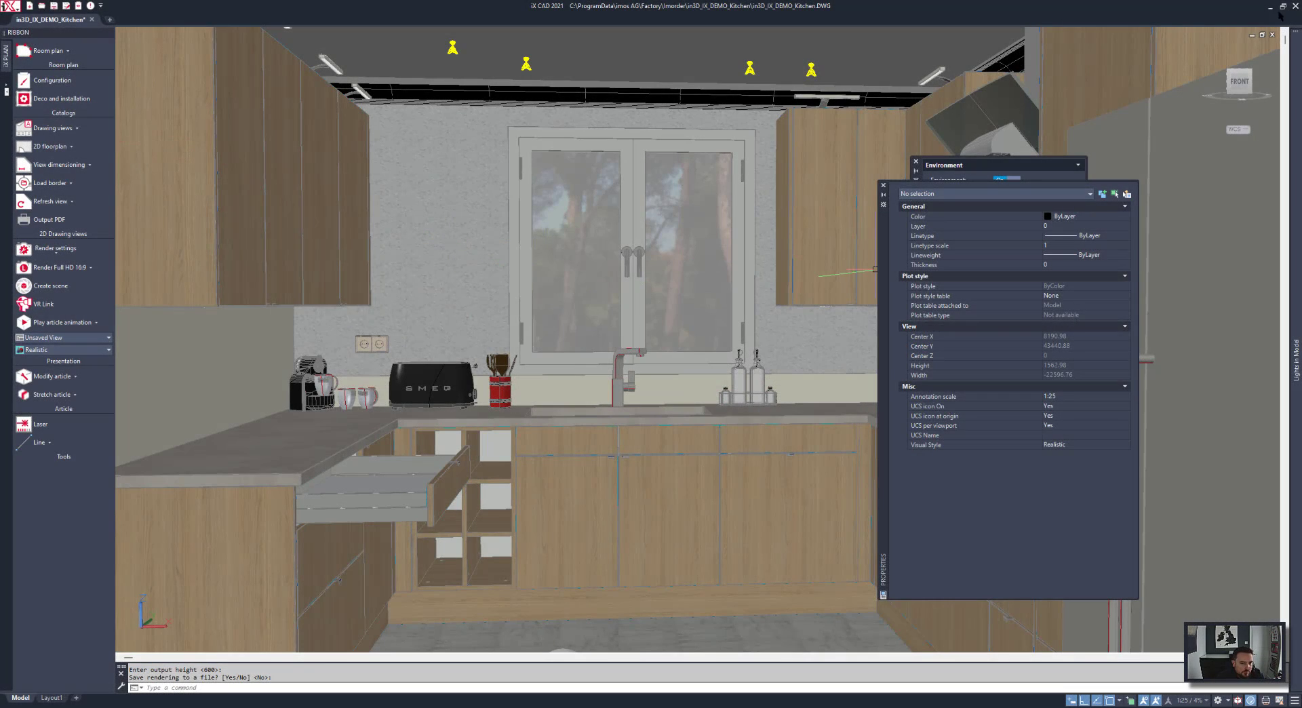
Switch off the render environment and close the environment and properties palettes.
click(1004, 180)
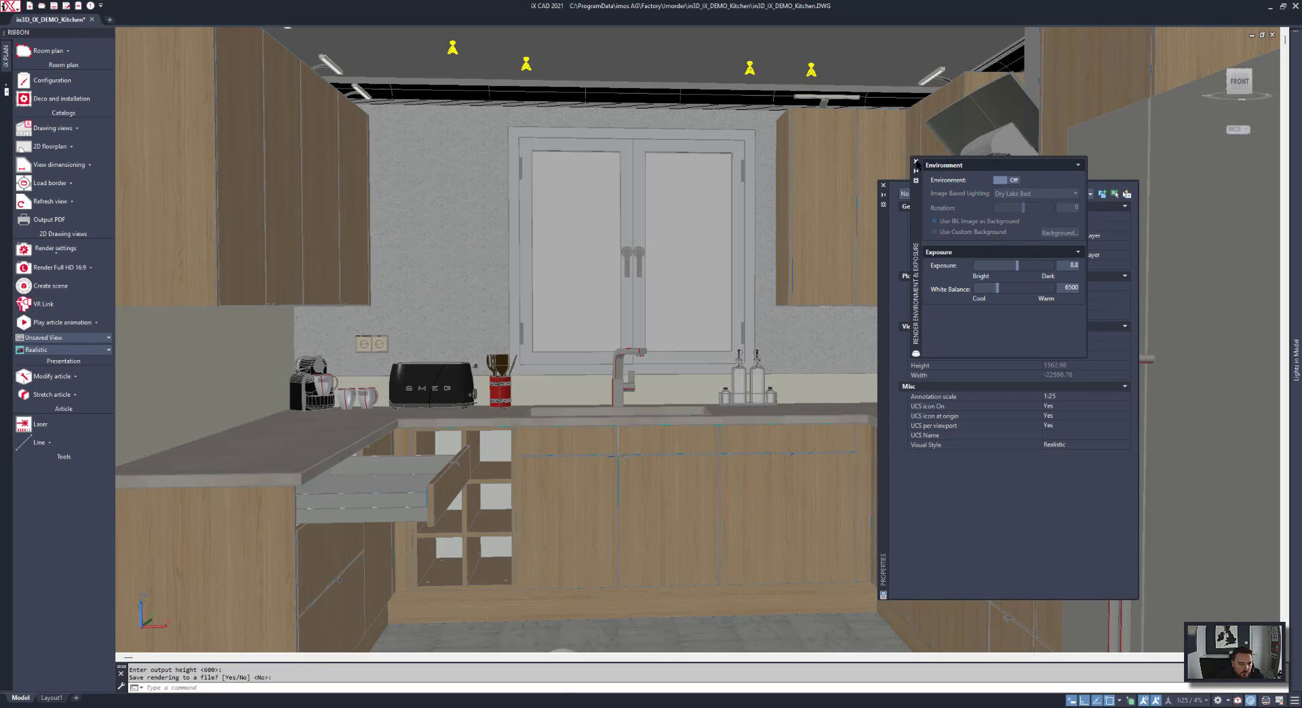
click(915, 162)
click(883, 185)
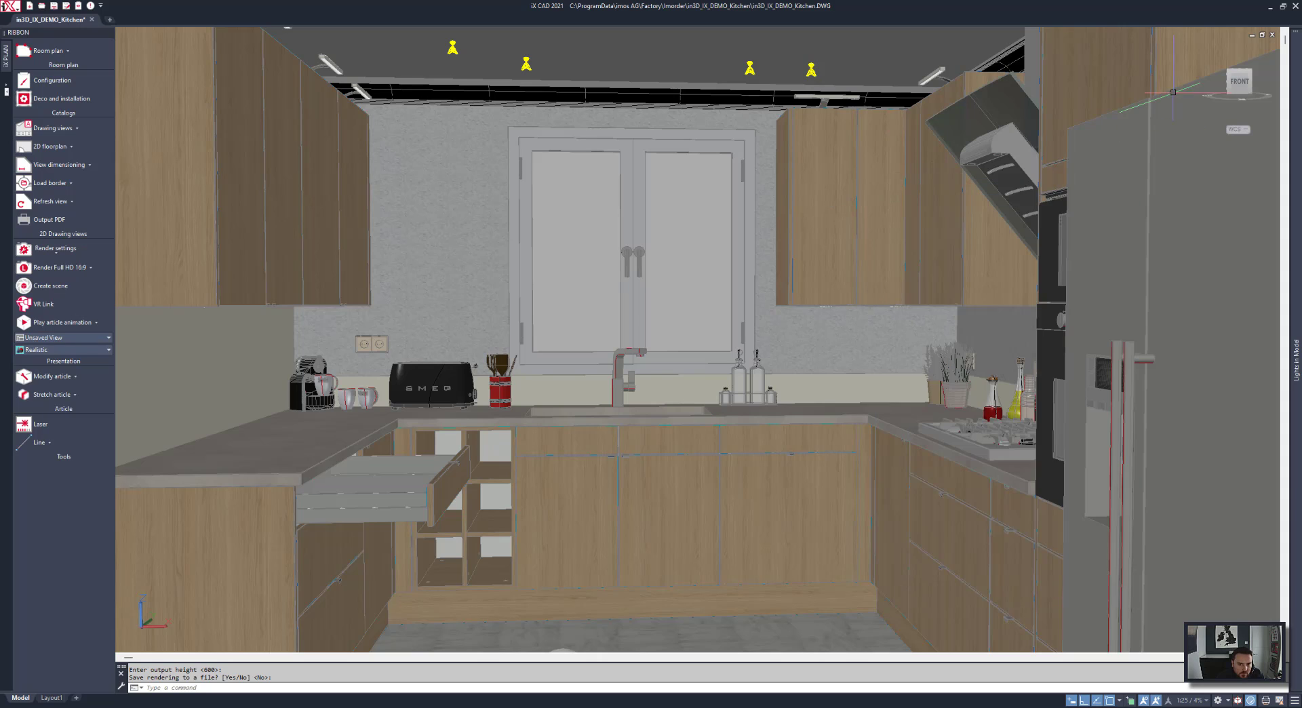
Display the model in parallel projection from the Top view with the 2D Wireframe visual style.
right_click(1239, 79)
click(1222, 103)
click(57, 351)
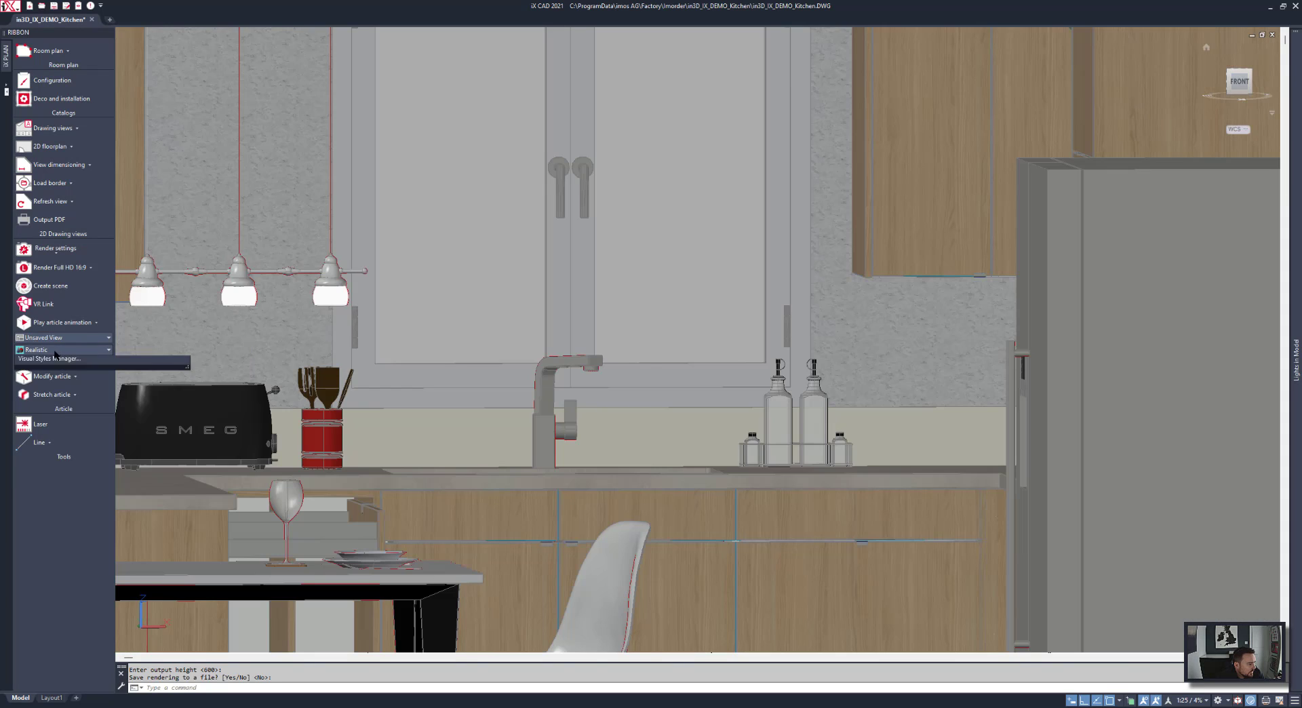
click(44, 341)
click(46, 339)
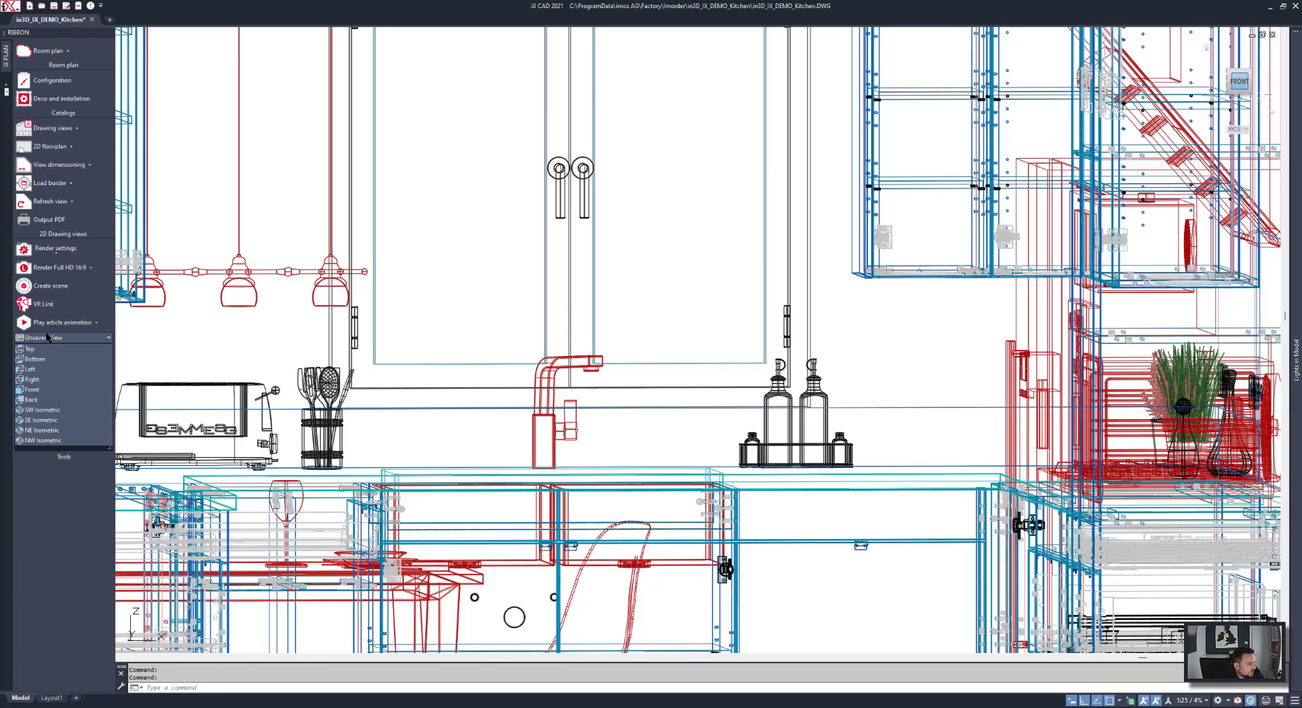
click(42, 352)
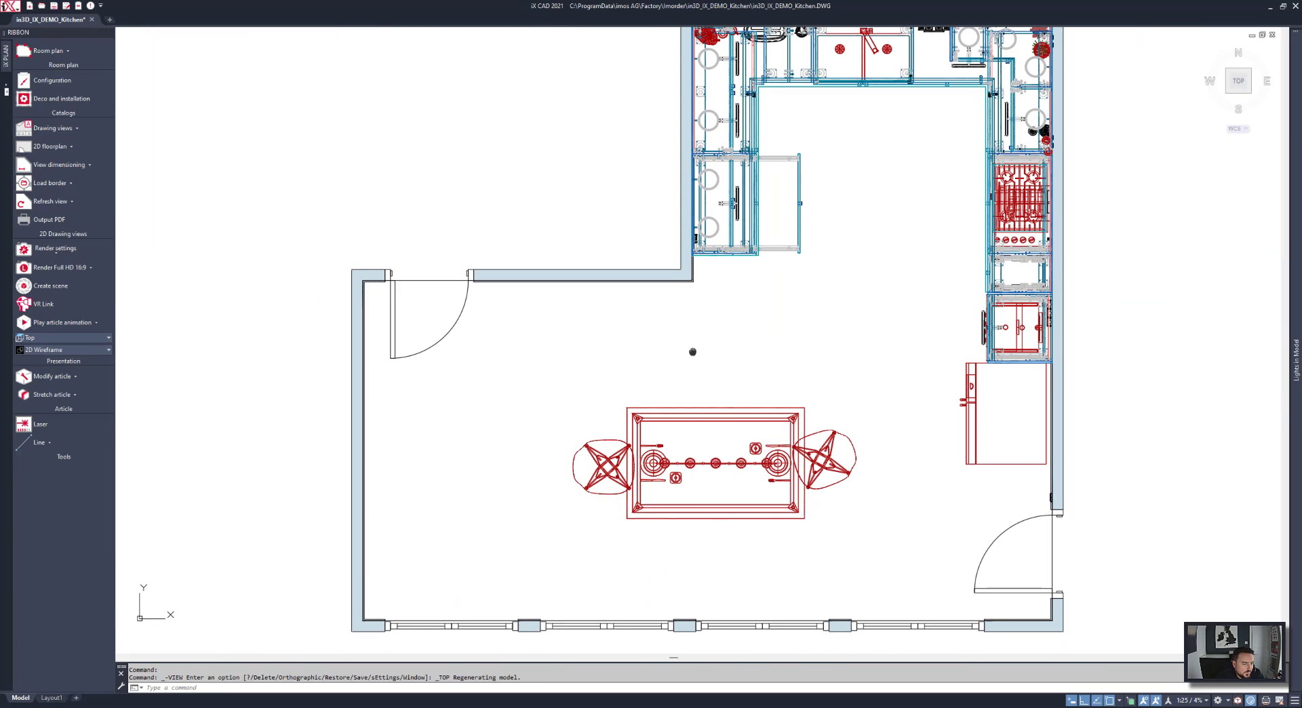
Delete the dining set, the coffee machine and the toaster from the plan.
click(747, 408)
key(Delete)
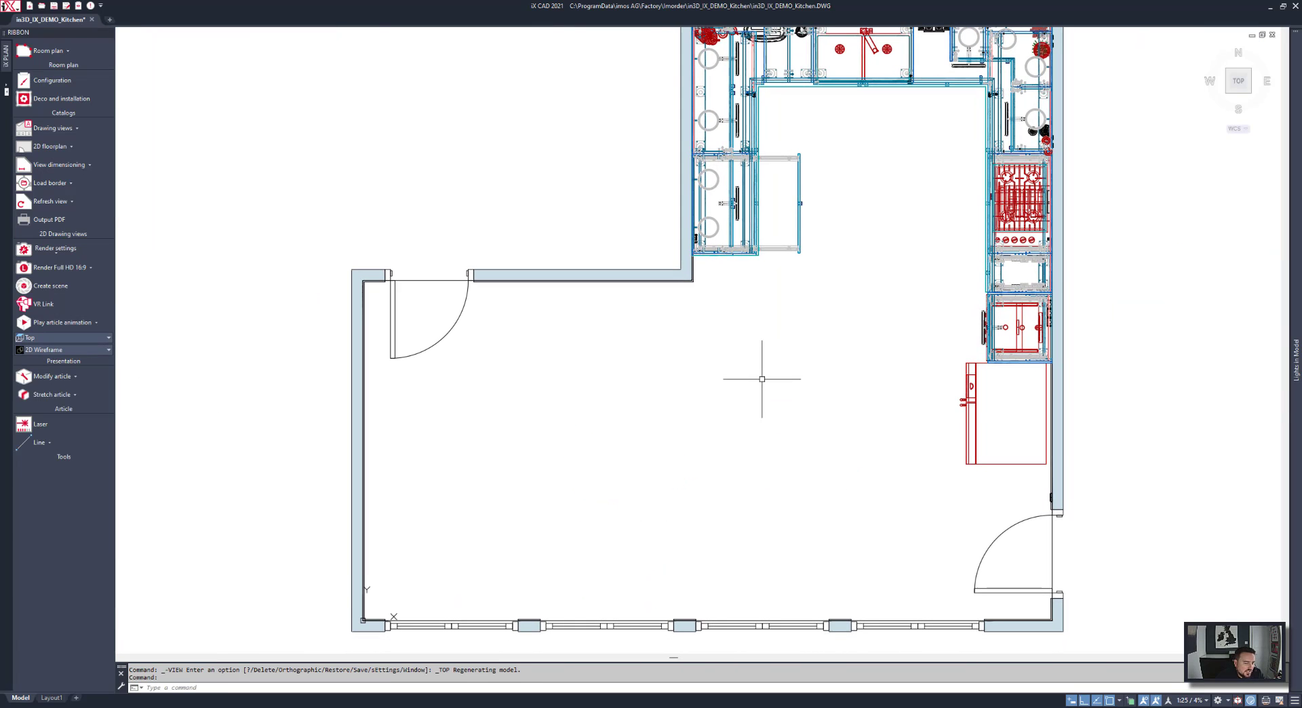
middle_drag(761, 377, 724, 559)
scroll(676, 220, up, 4)
scroll(675, 218, up, 3)
click(675, 218)
key(Delete)
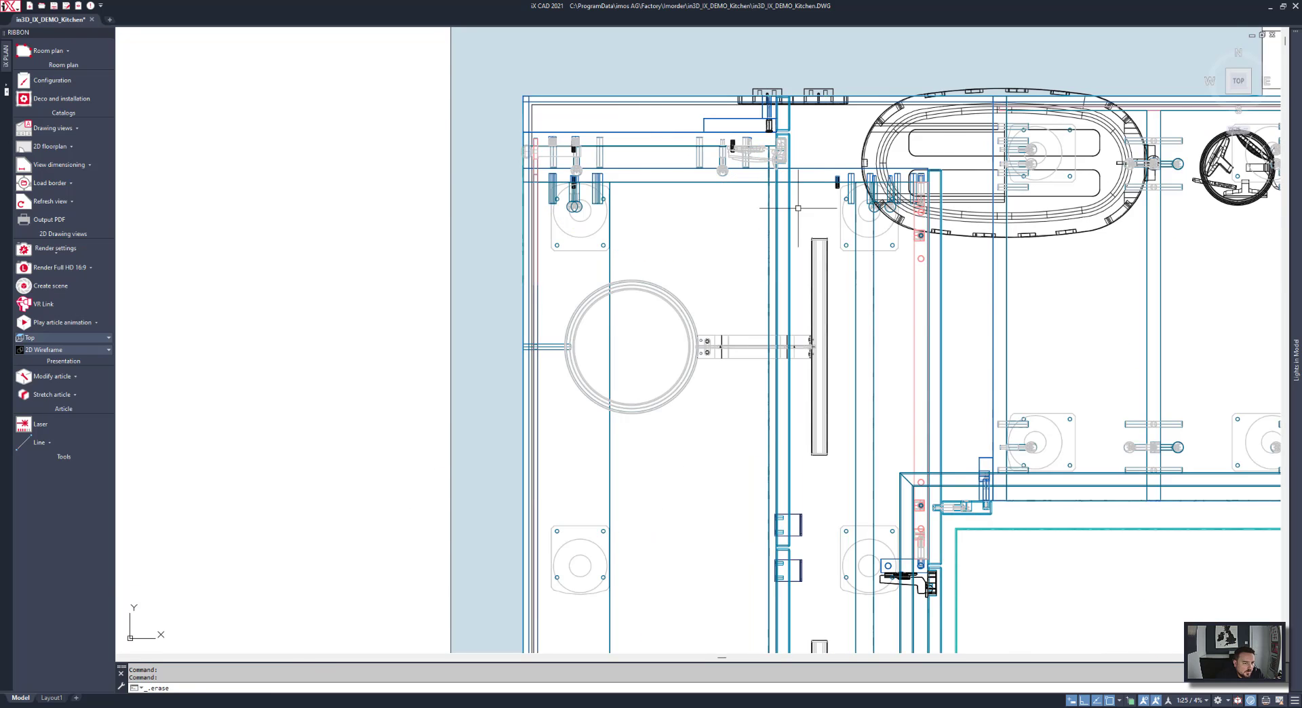
click(752, 183)
key(Delete)
Delete the utensil holder beside the sink and the two potted plants in the worktop corner.
scroll(972, 150, down, 2)
middle_drag(1011, 159, 697, 190)
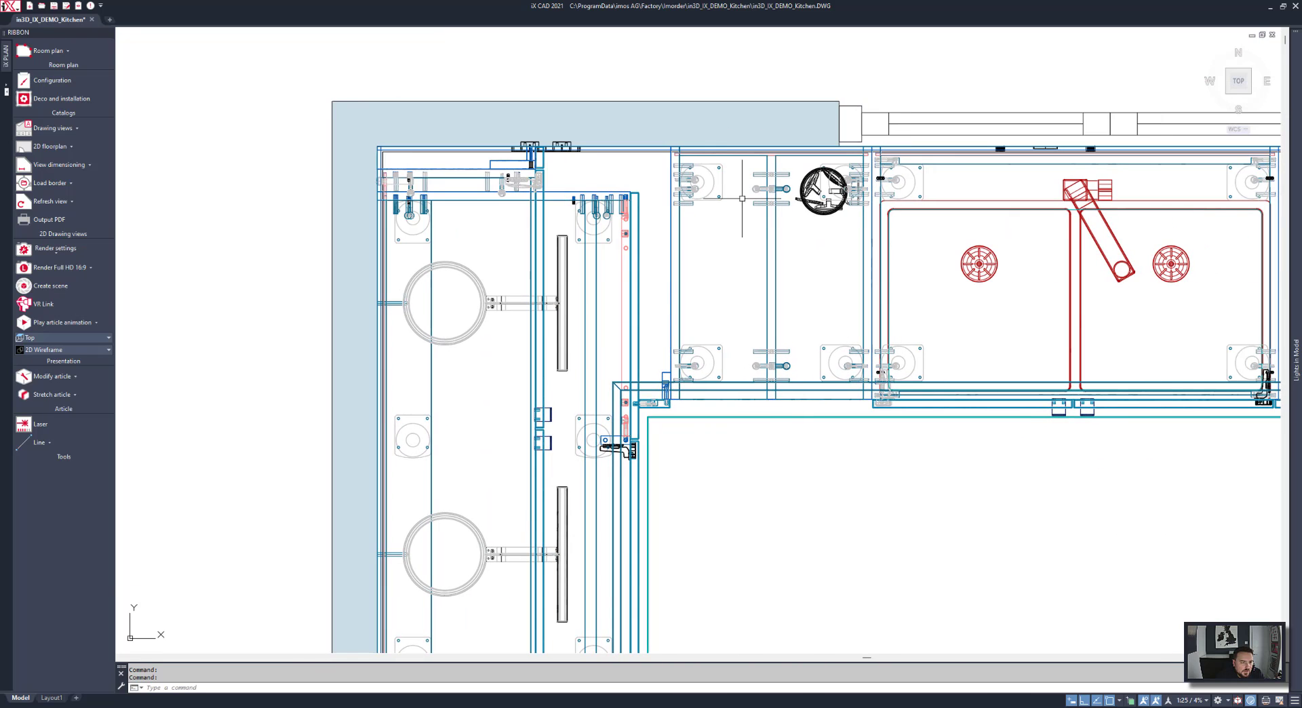
click(817, 215)
key(Delete)
middle_drag(1014, 273, 450, 297)
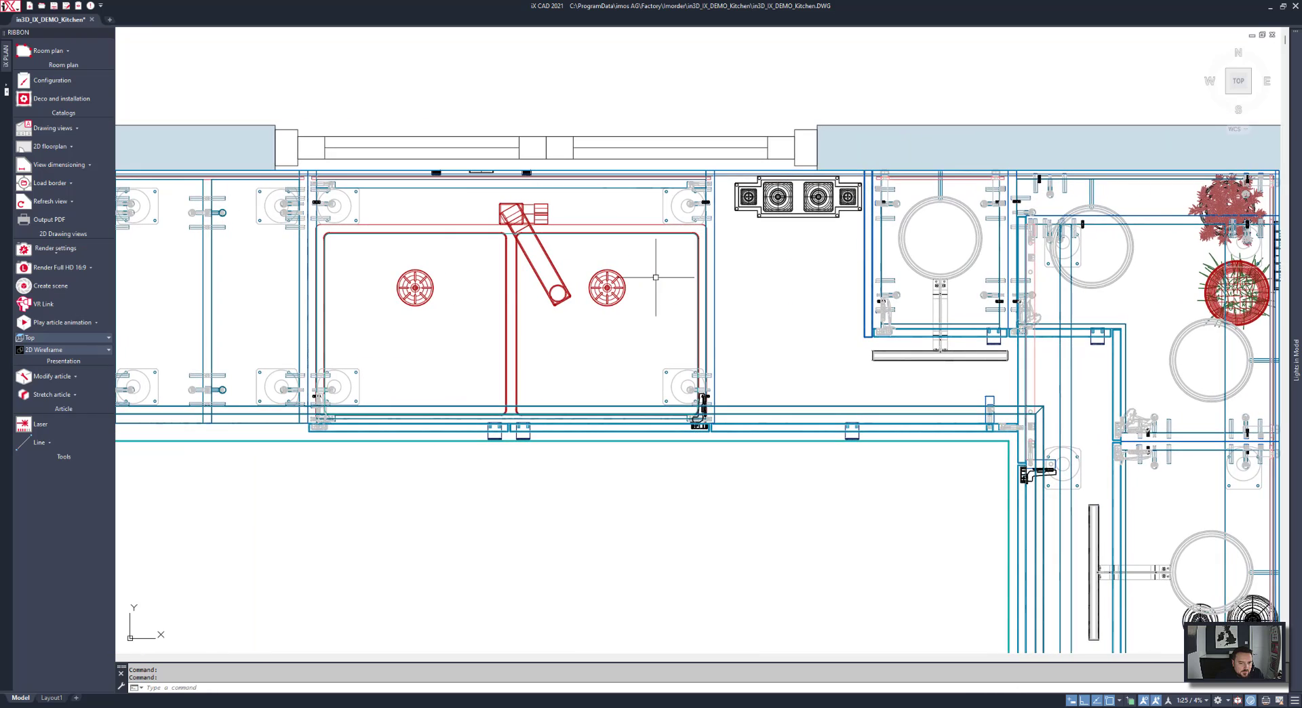
middle_drag(1140, 232, 867, 245)
click(955, 214)
key(Delete)
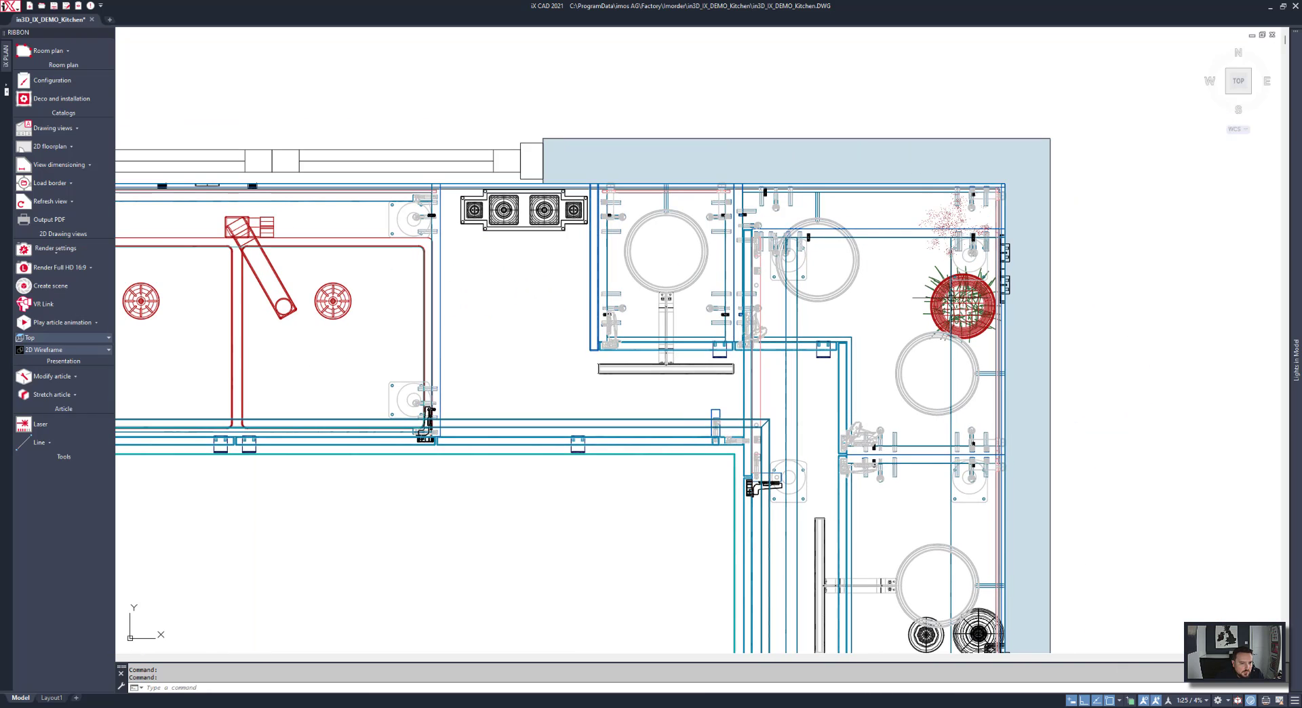
click(923, 298)
key(Delete)
Delete the bottles and seasoning decorations on the worktop beside the hob.
middle_drag(938, 569, 961, 230)
click(981, 288)
key(Delete)
click(1002, 335)
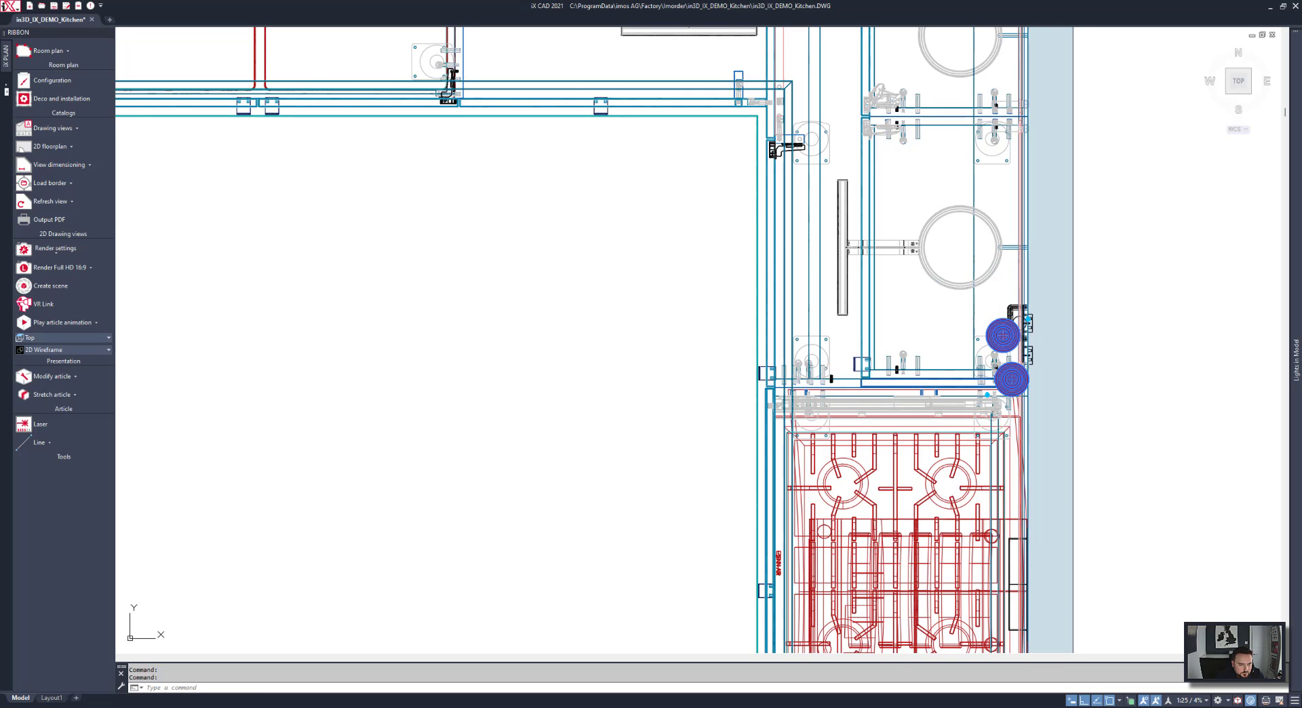
key(Delete)
Generate the 2D drawing views for the complete kitchen plan.
scroll(860, 430, down, 6)
middle_drag(850, 448, 859, 411)
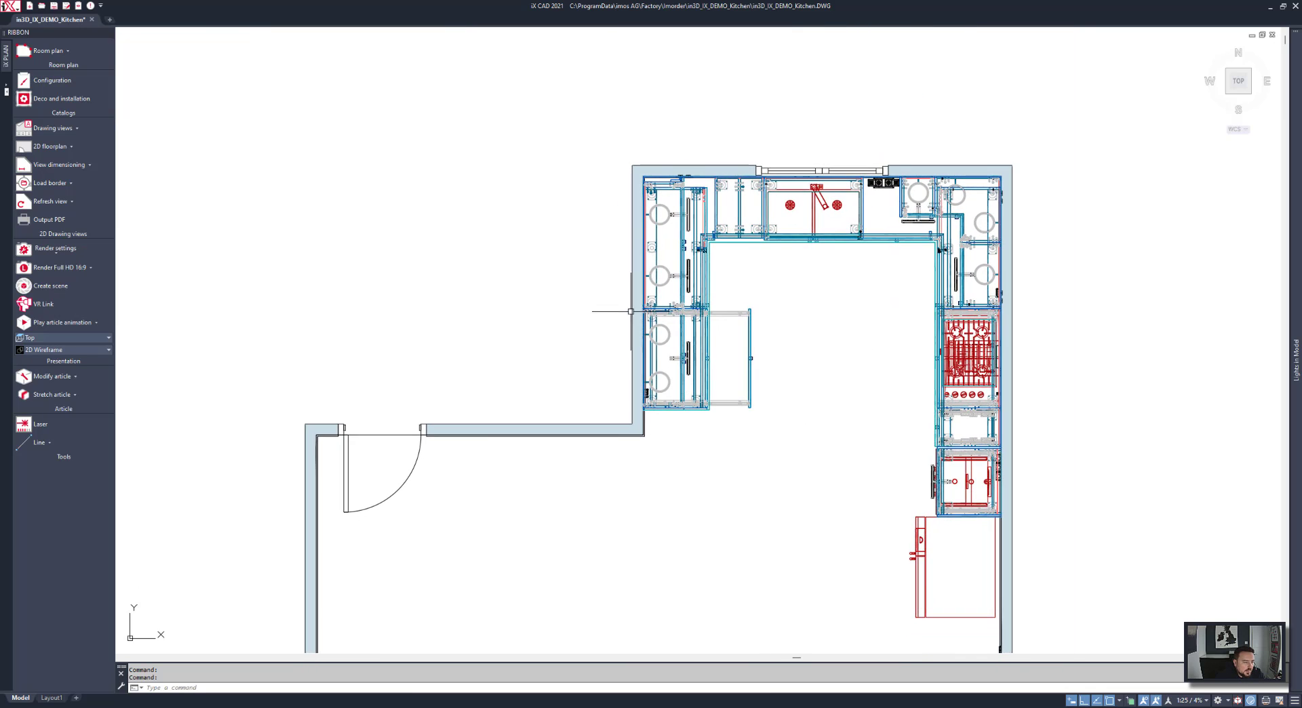
scroll(670, 311, down, 2)
middle_drag(719, 335, 701, 253)
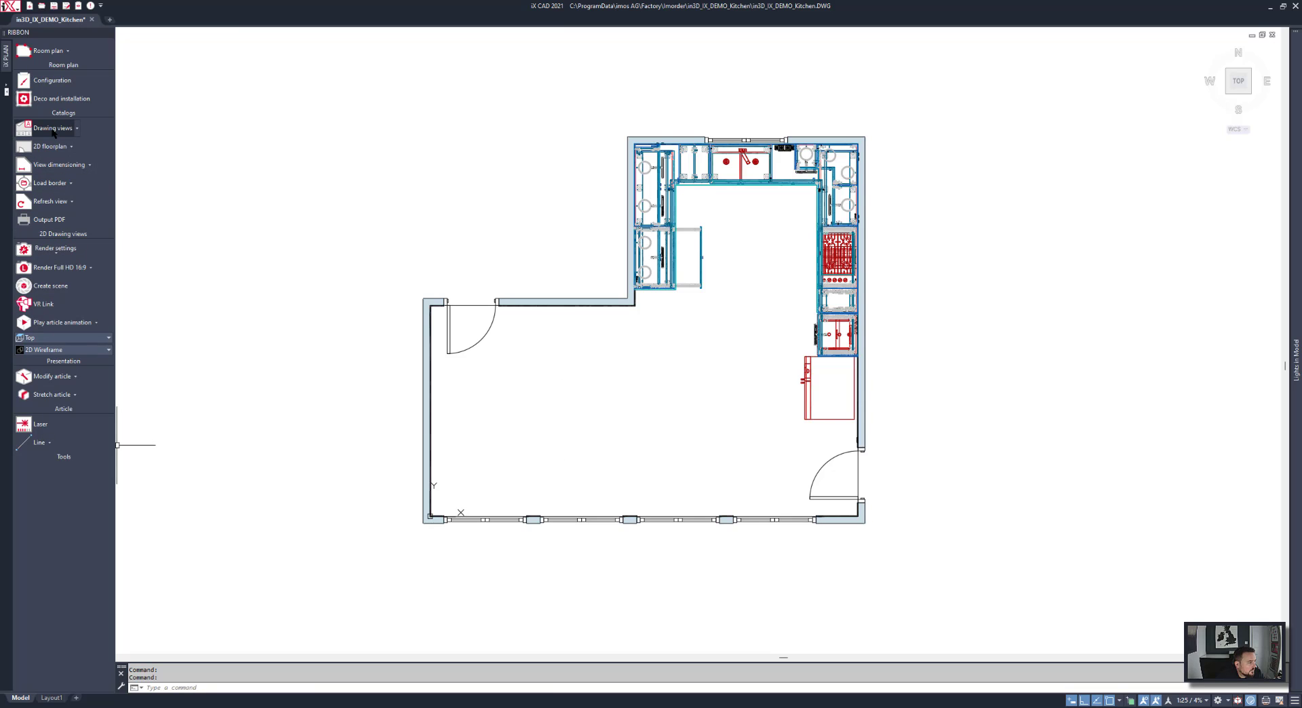
click(53, 133)
click(122, 159)
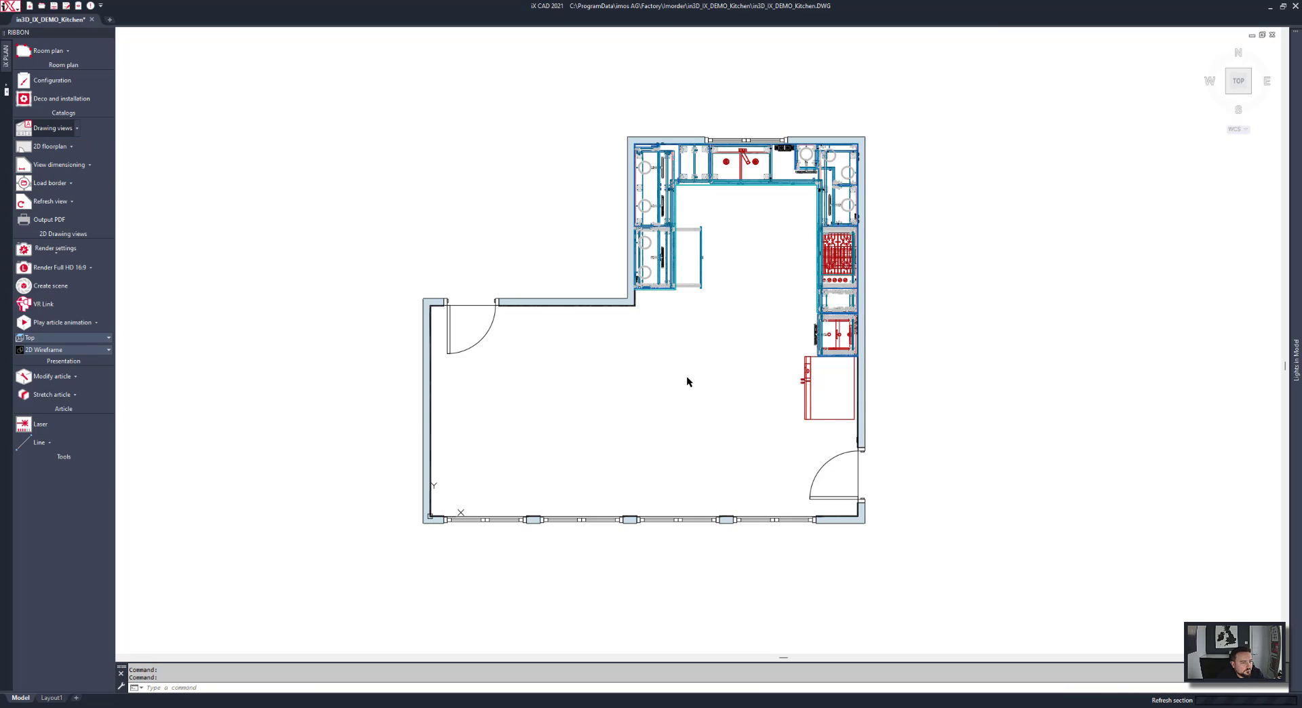
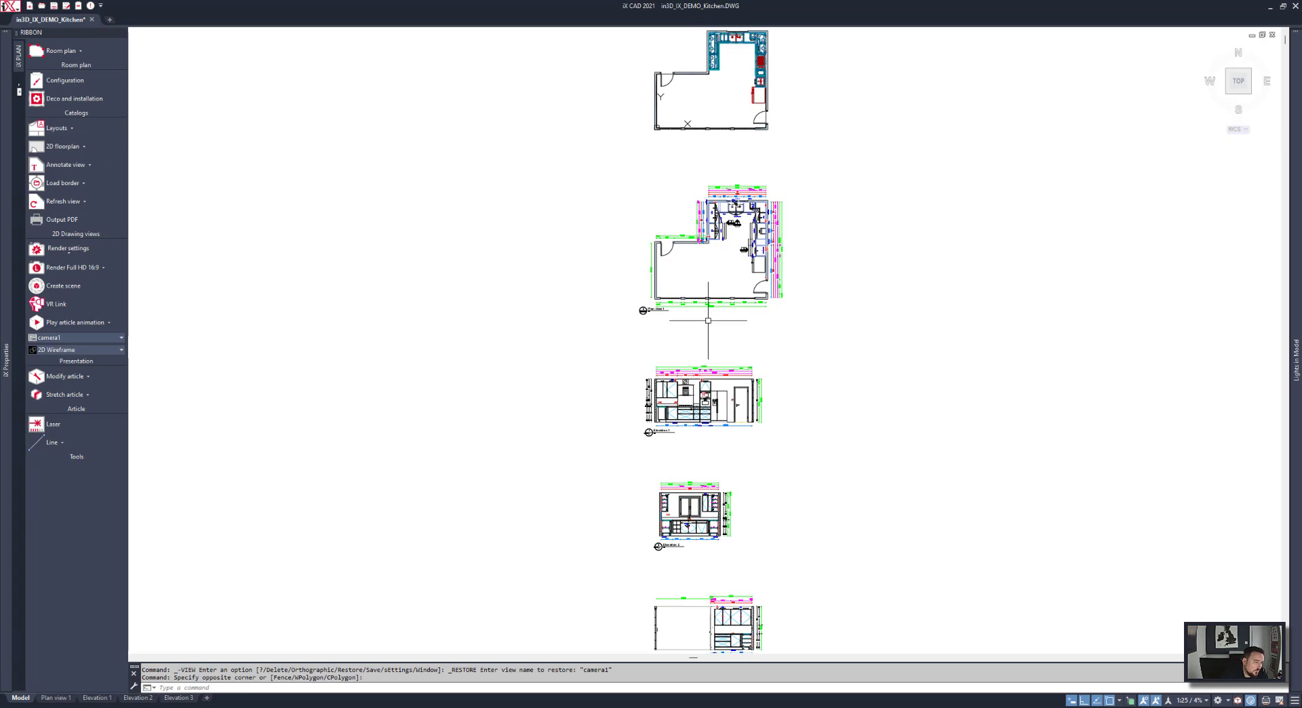
Examine the dimensions, article labels and elevation markers in the dimensioned kitchen plan view.
middle_drag(694, 234, 677, 318)
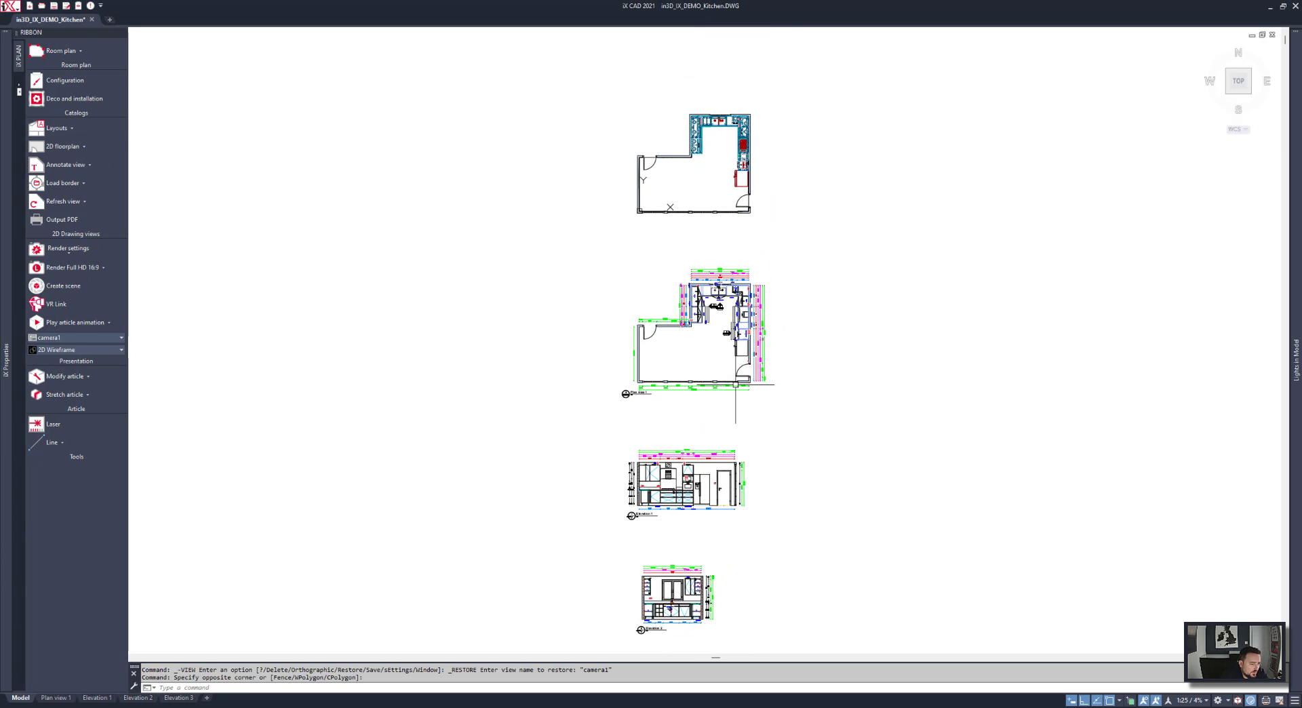
scroll(682, 295, up, 6)
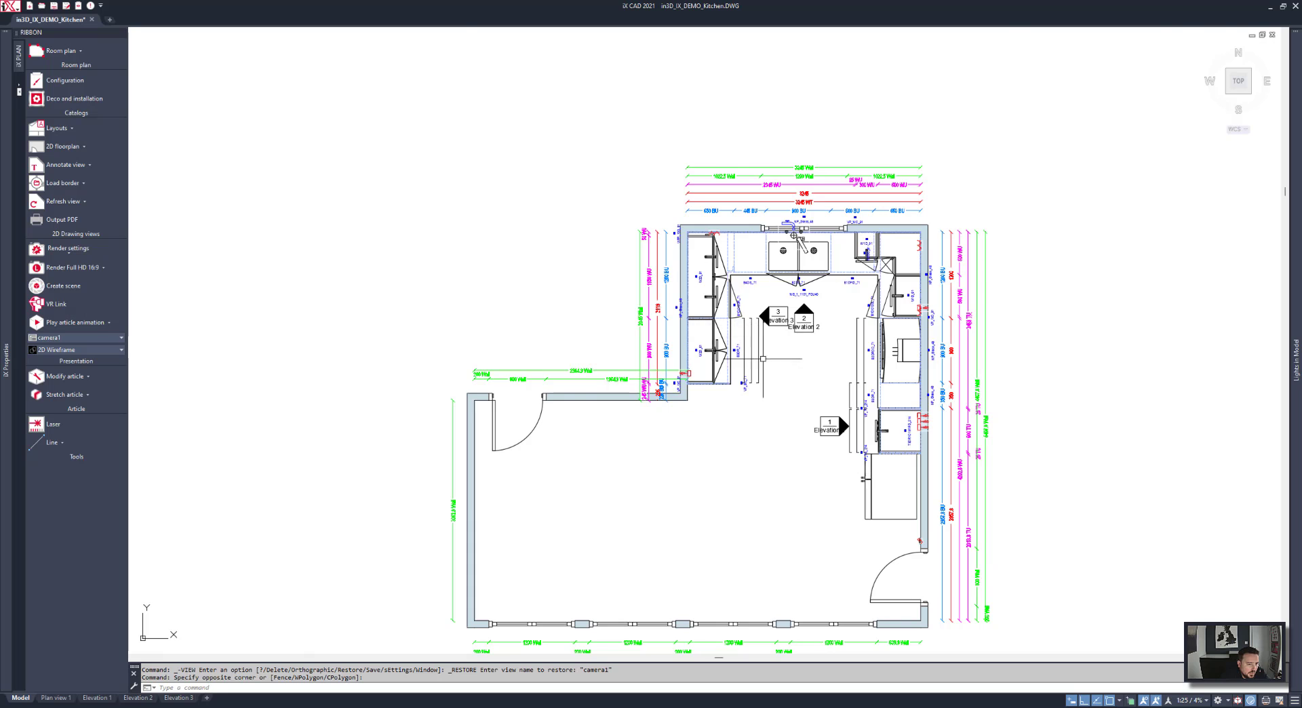
scroll(762, 358, up, 5)
scroll(678, 156, up, 1)
middle_drag(678, 156, 592, 255)
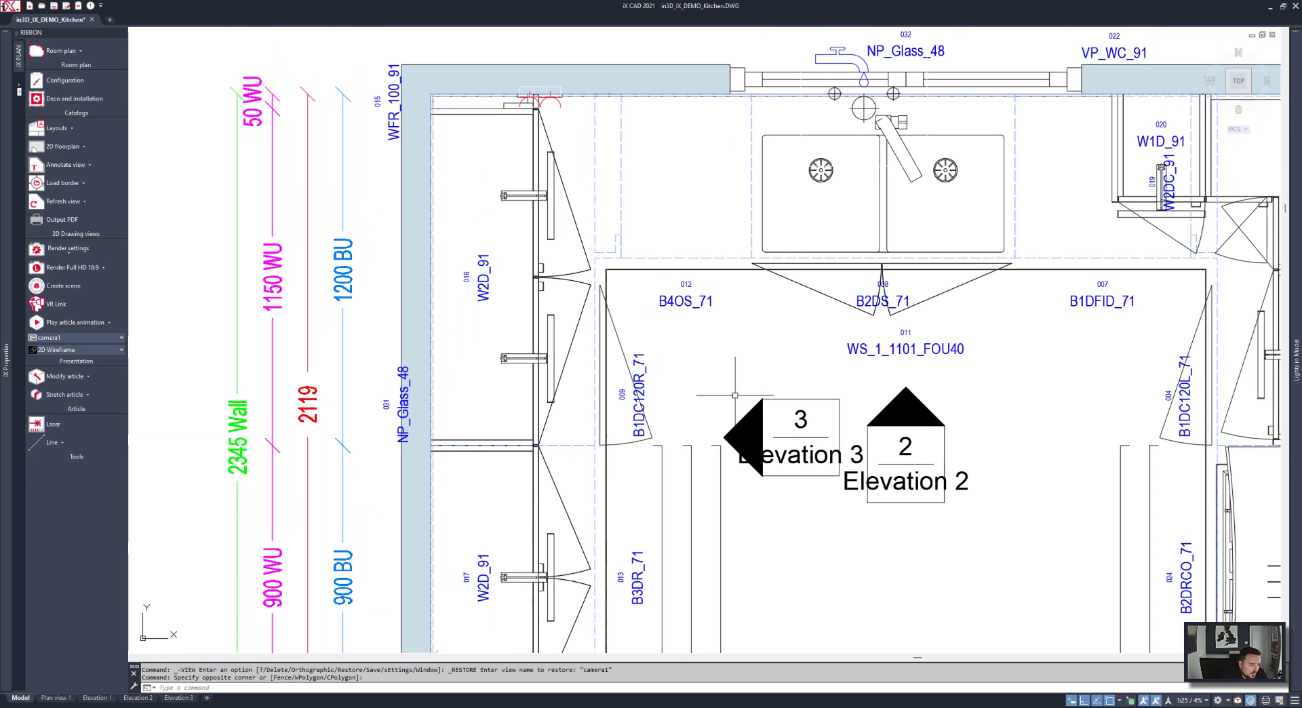
middle_drag(774, 393, 834, 393)
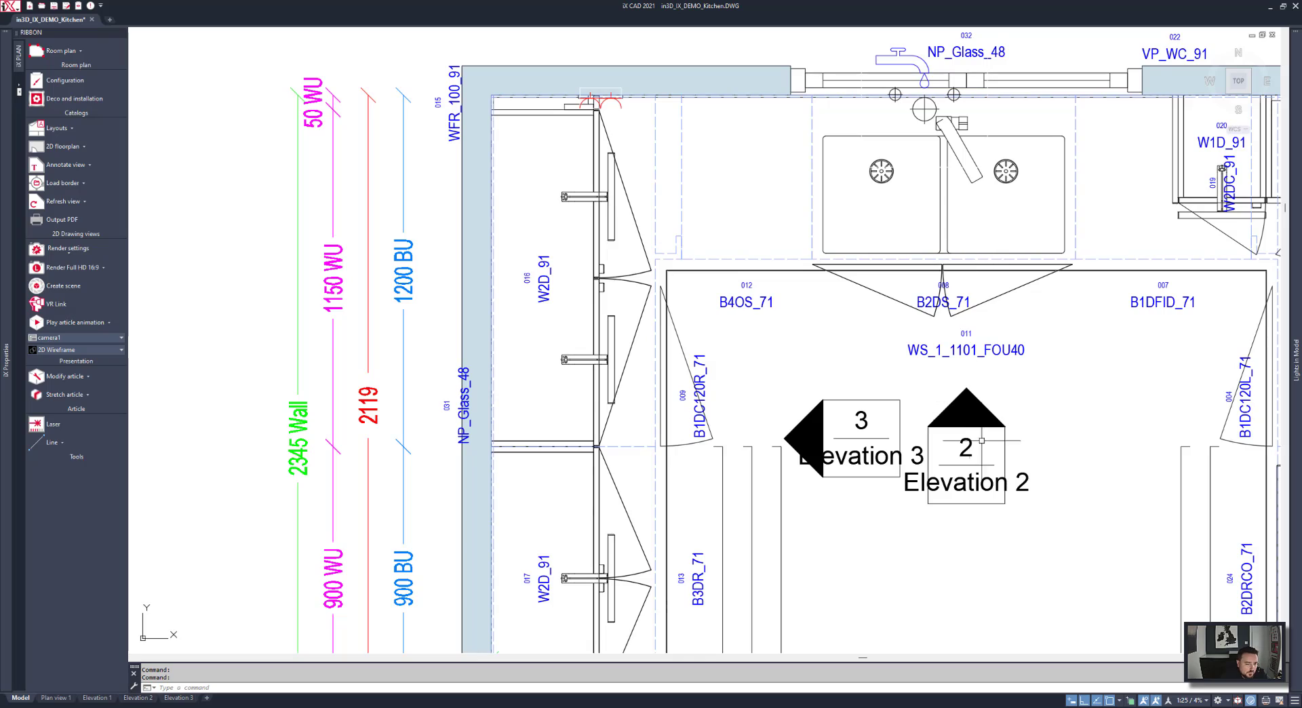
middle_drag(988, 444, 881, 377)
scroll(844, 442, down, 2)
middle_drag(919, 479, 698, 355)
middle_drag(645, 484, 660, 371)
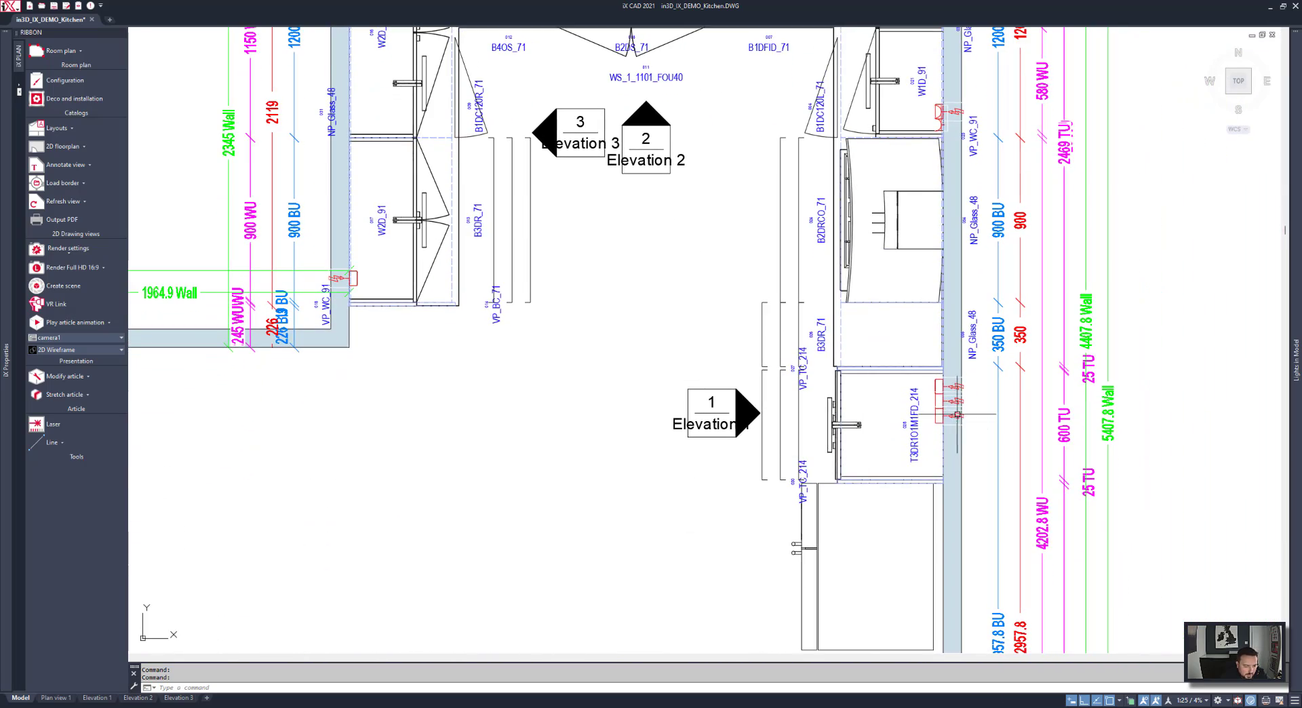
middle_drag(900, 50, 954, 343)
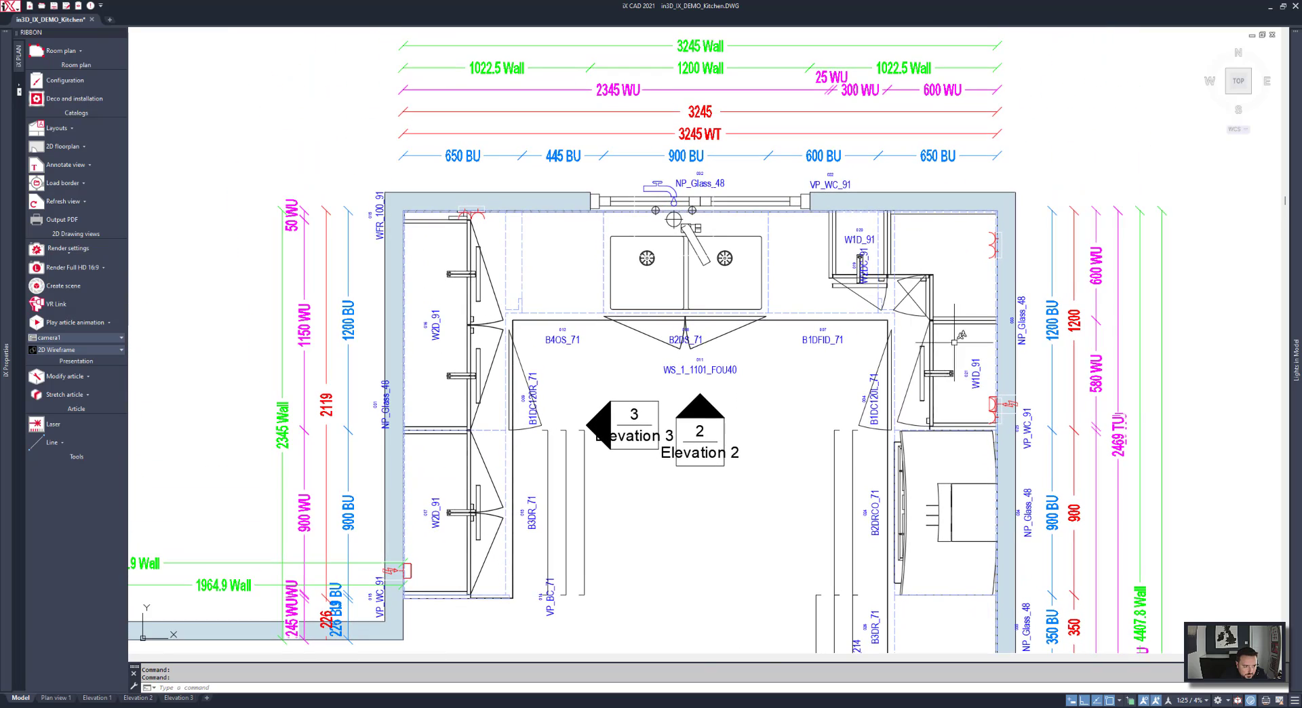
middle_drag(973, 543, 927, 341)
scroll(633, 464, down, 4)
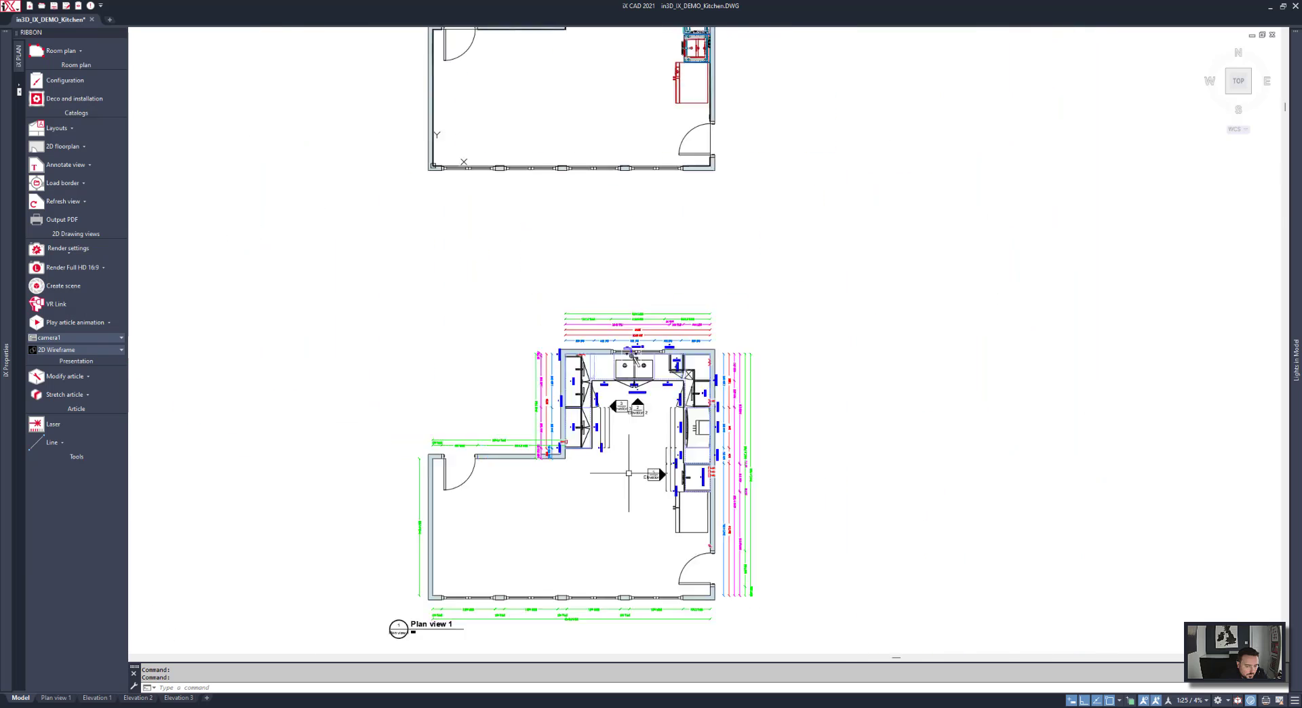
Examine Elevation 1 closely, including the sectioned corner base unit and the worktop material labels.
middle_drag(562, 629, 691, 253)
scroll(680, 332, up, 3)
scroll(679, 339, up, 5)
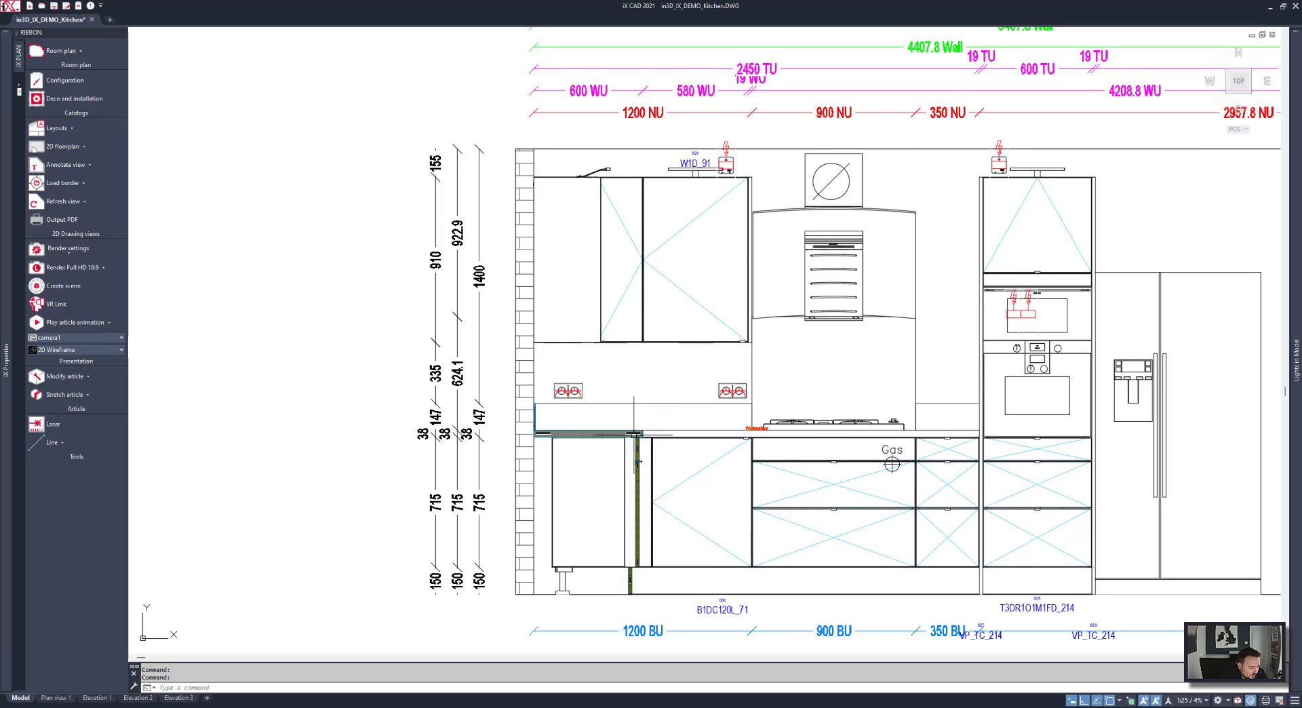
scroll(630, 440, up, 10)
mouse_move(567, 531)
middle_down()
mouse_move(757, 481)
mouse_move(746, 421)
mouse_move(767, 284)
middle_up()
scroll(716, 478, down, 2)
middle_drag(772, 538, 804, 290)
scroll(805, 285, down, 4)
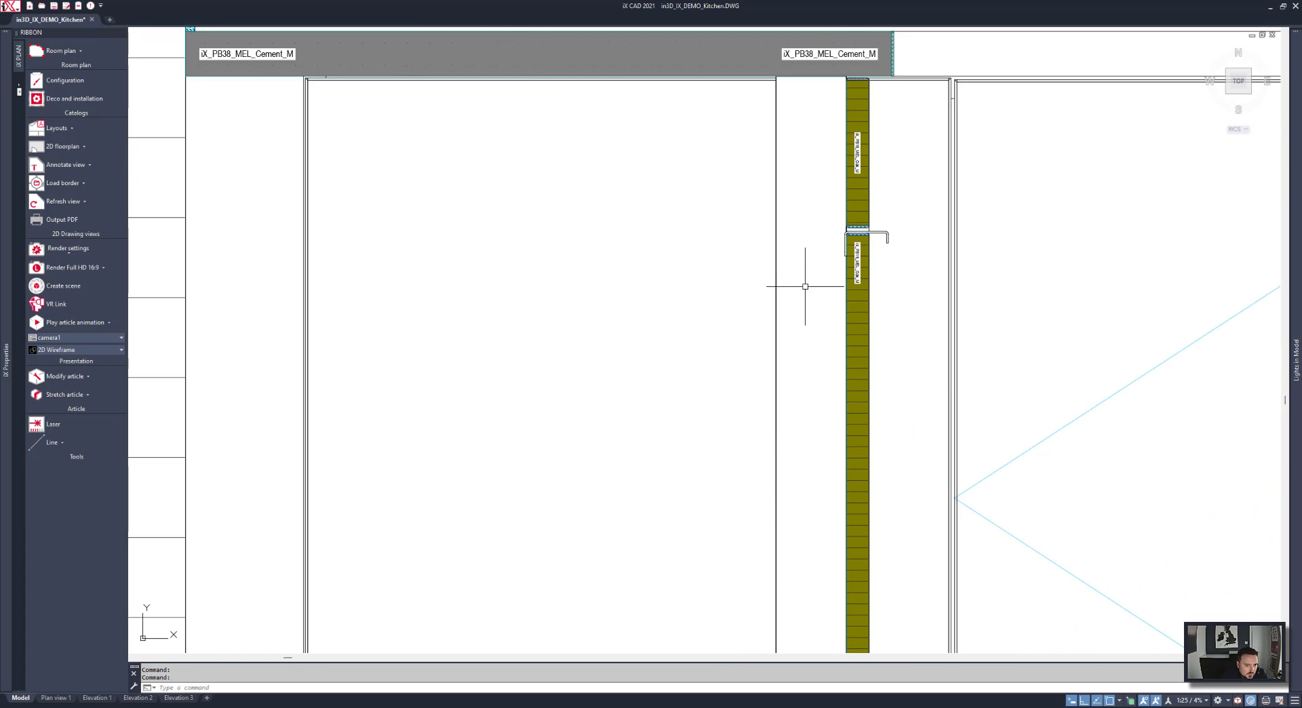
scroll(726, 391, down, 4)
scroll(720, 438, down, 6)
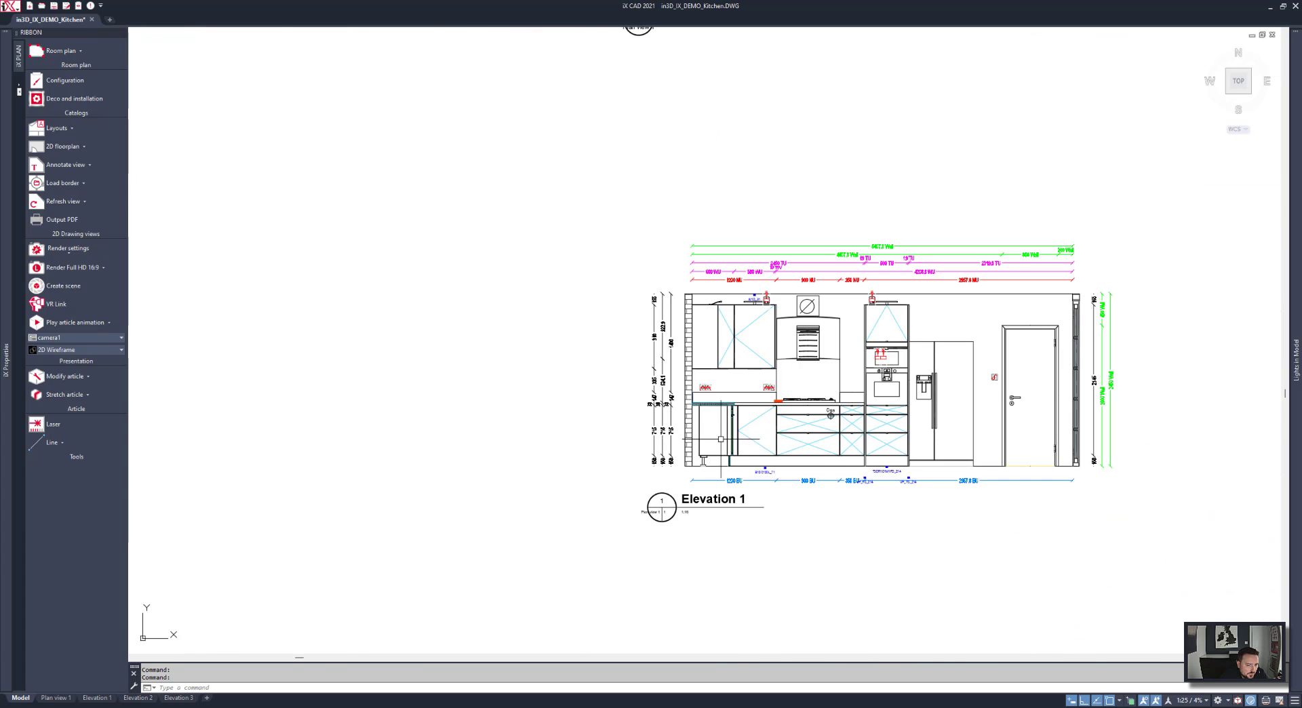
Examine Elevation 2, including the sectioned wall unit with its adjustable shelves beside the window.
middle_drag(729, 511, 699, 82)
scroll(881, 360, up, 10)
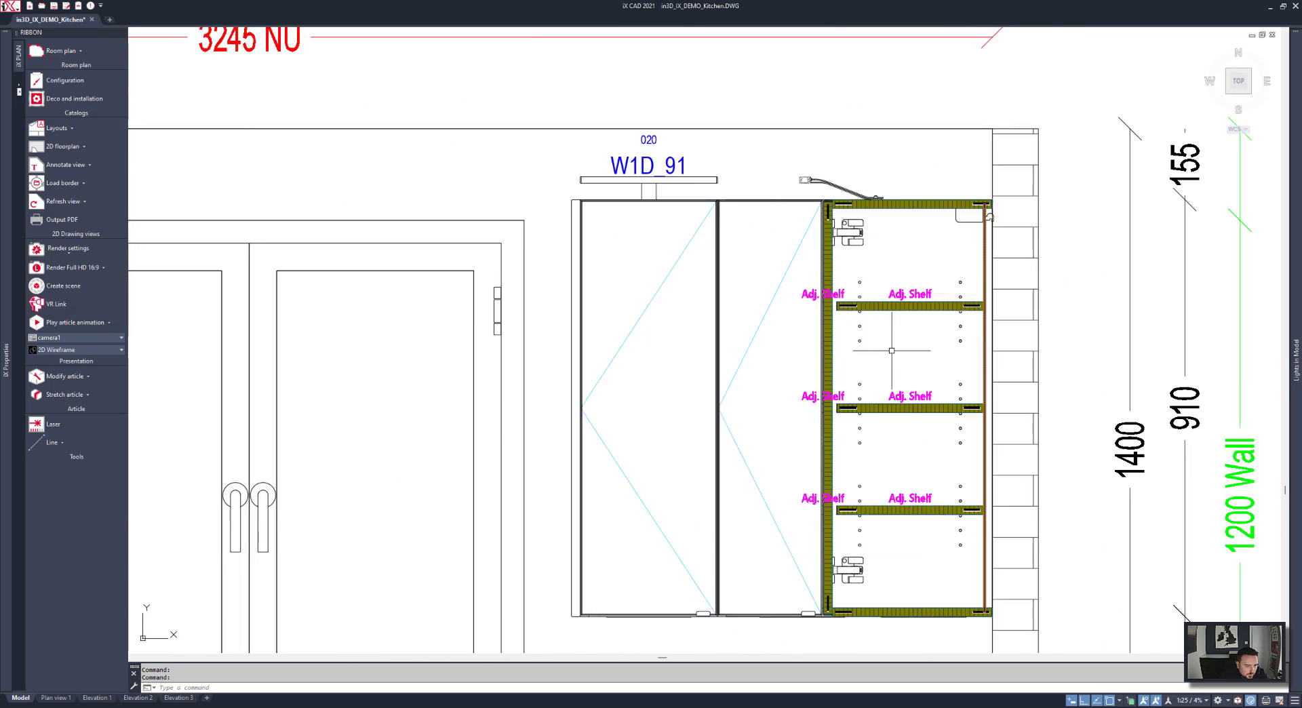
scroll(848, 363, down, 1)
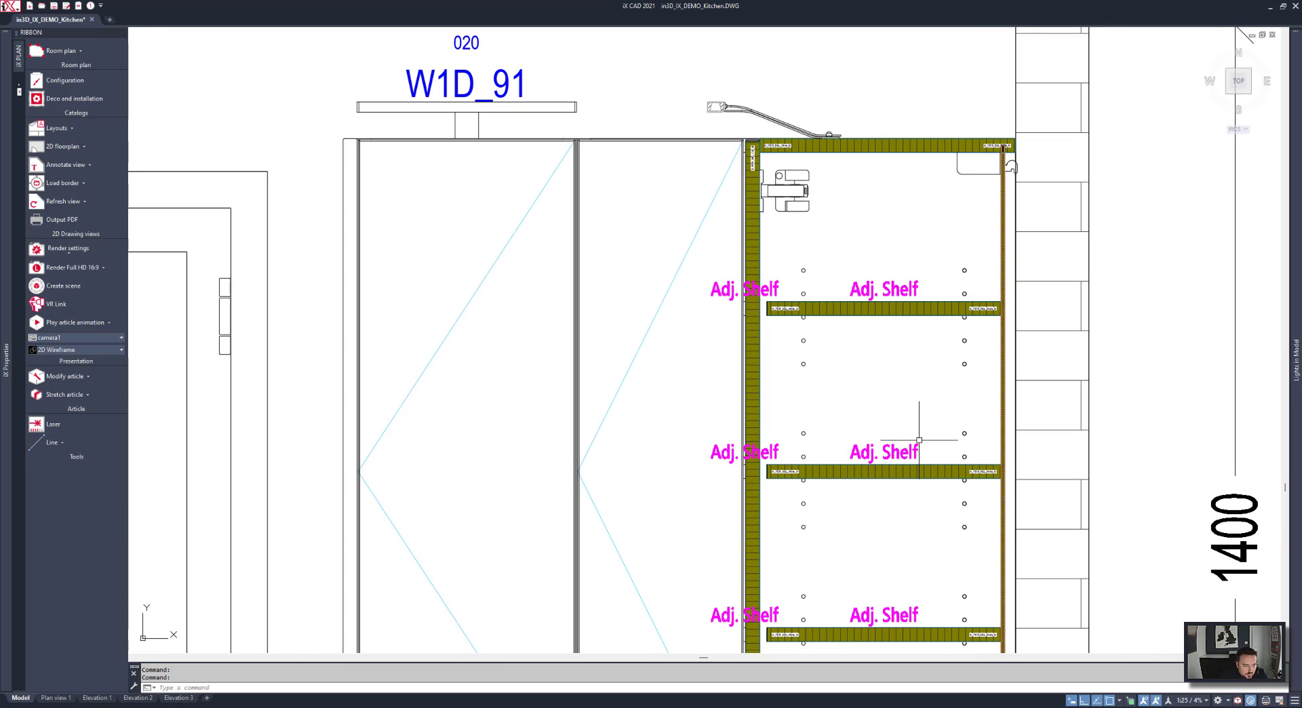
scroll(890, 500, down, 3)
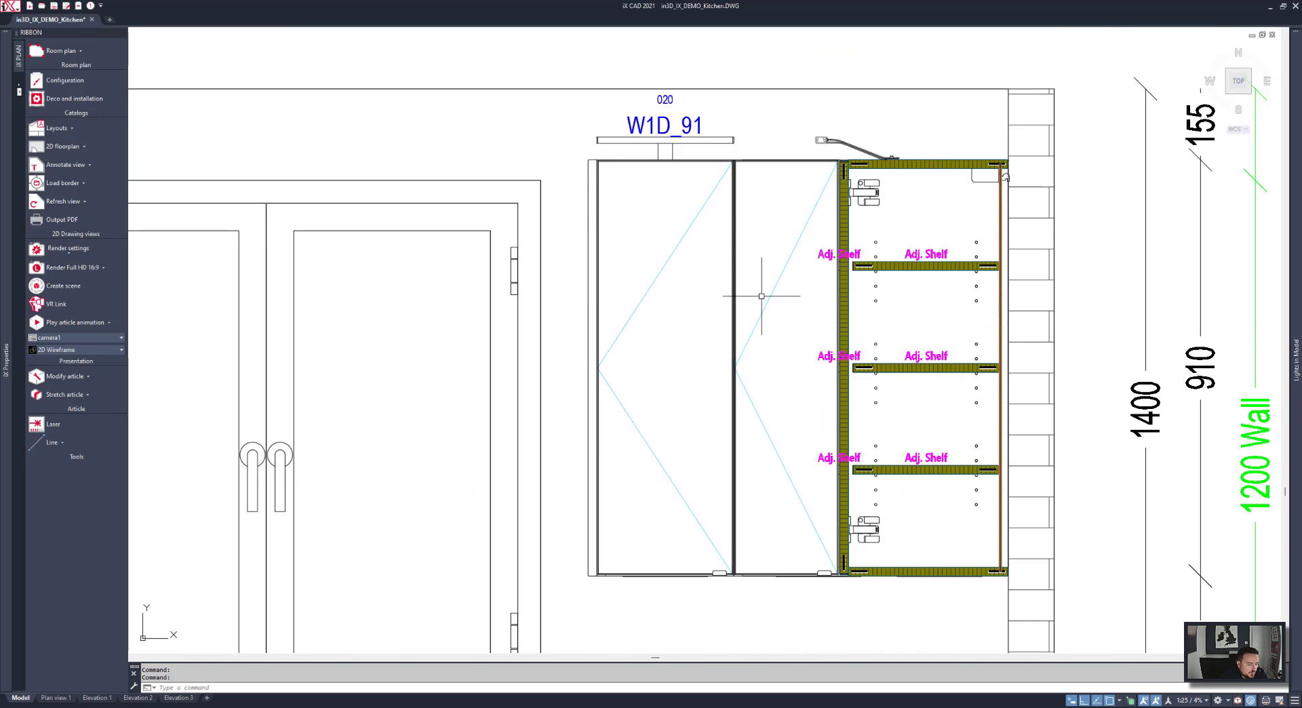
scroll(688, 461, down, 5)
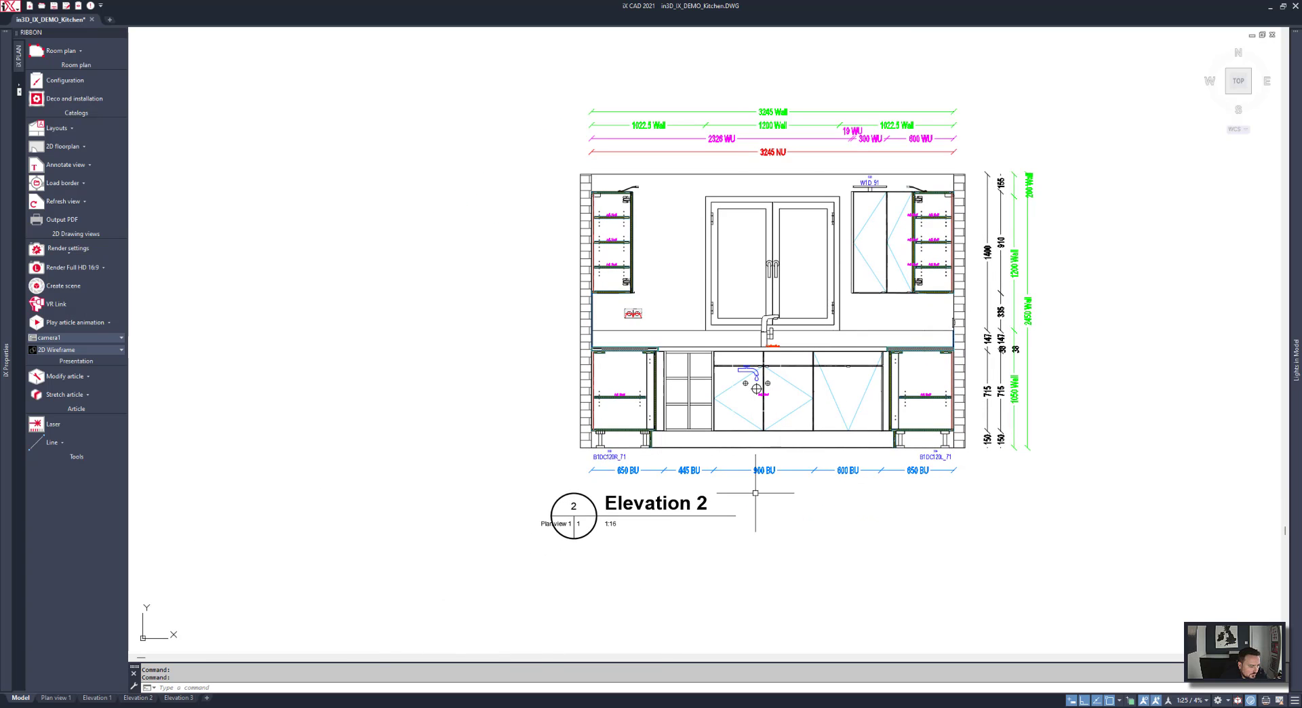
Examine Elevation 3 with its wall and base unit dimensions, and view all generated drawings together.
middle_drag(756, 540, 701, 99)
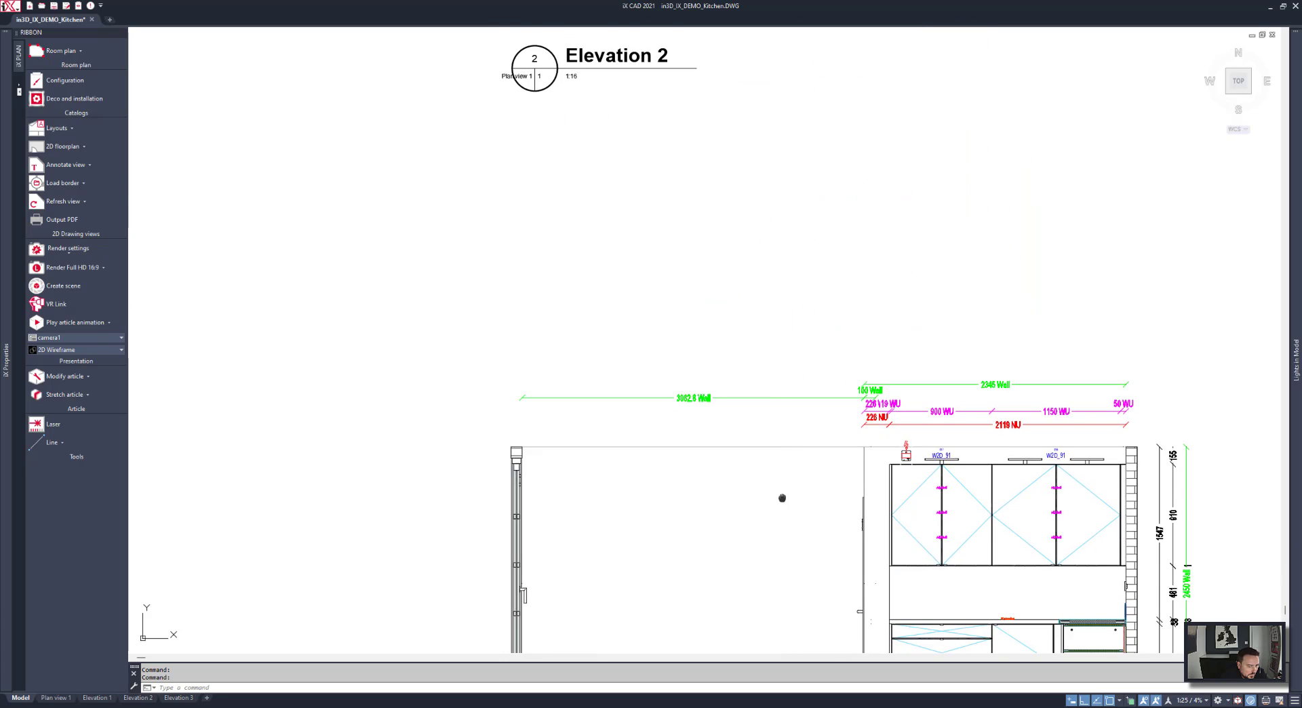
middle_drag(778, 497, 658, 256)
middle_drag(763, 473, 662, 482)
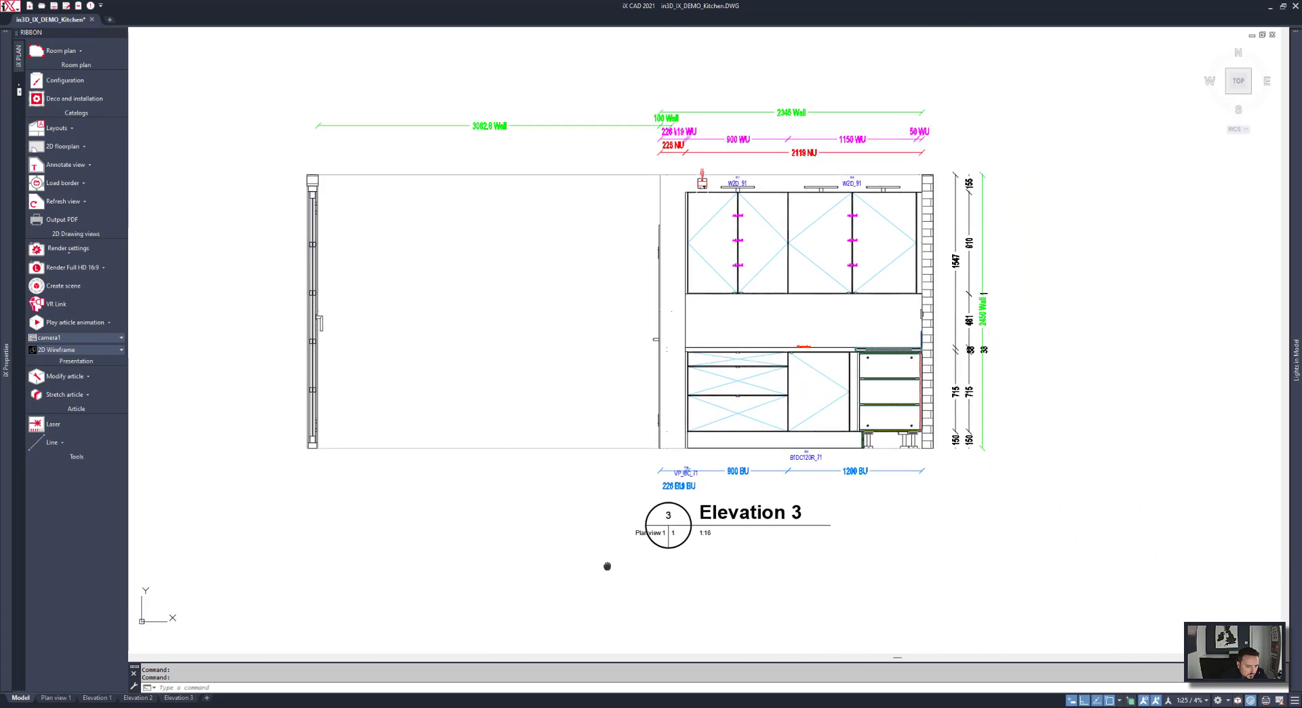
middle_drag(608, 567, 611, 231)
scroll(587, 324, down, 6)
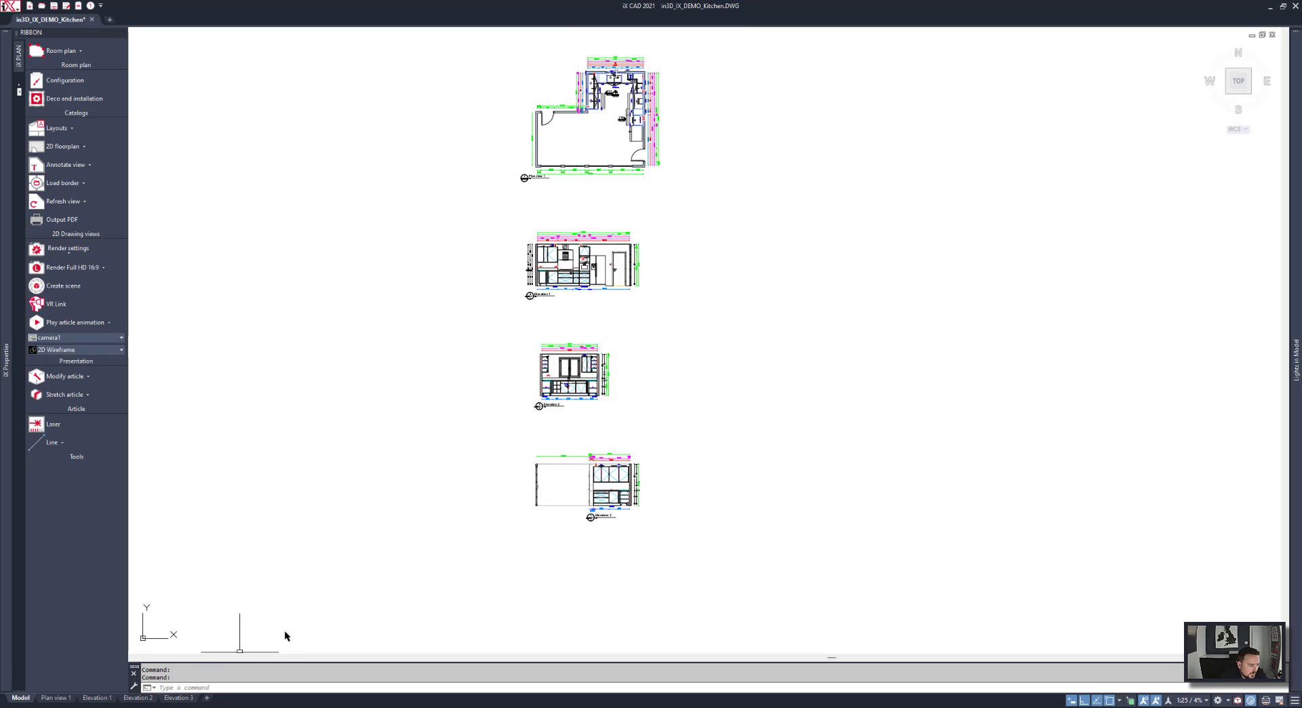
Review the layout sheets for Plan view 1, Elevation 1, Elevation 2 and Elevation 3.
click(65, 698)
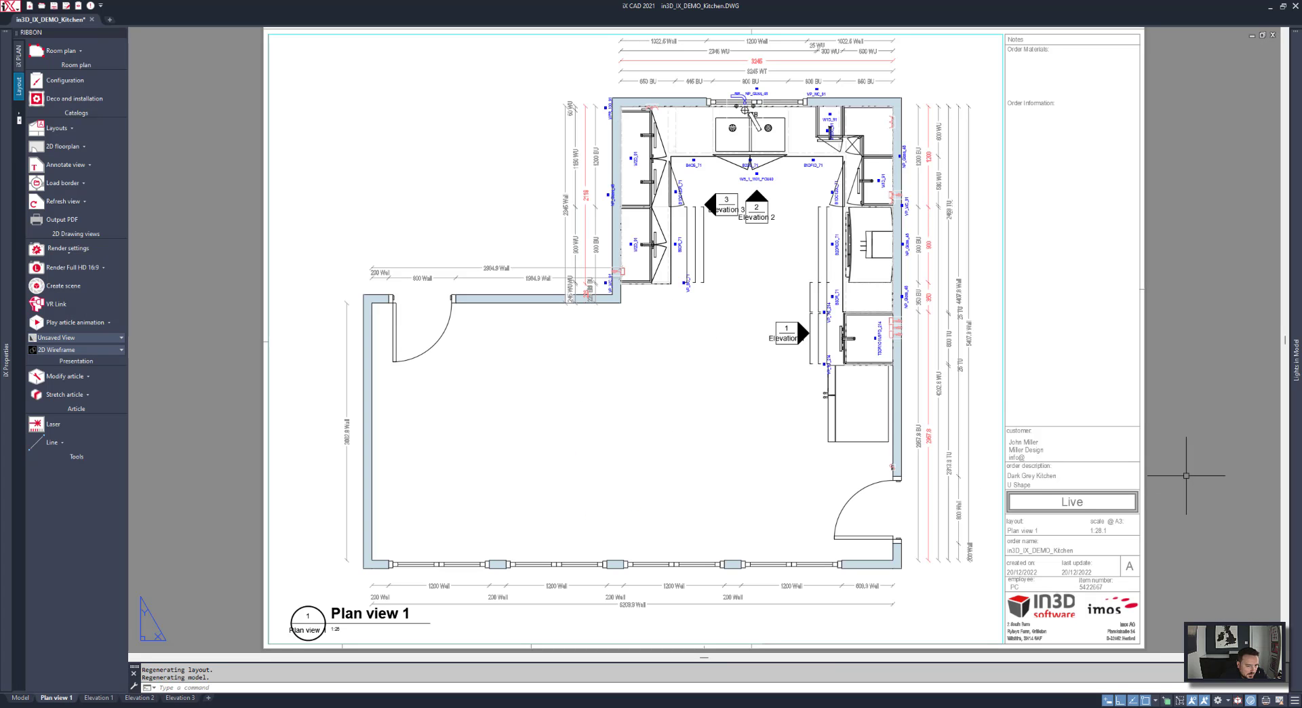
click(1198, 486)
click(1179, 527)
middle_drag(624, 442, 616, 449)
click(98, 697)
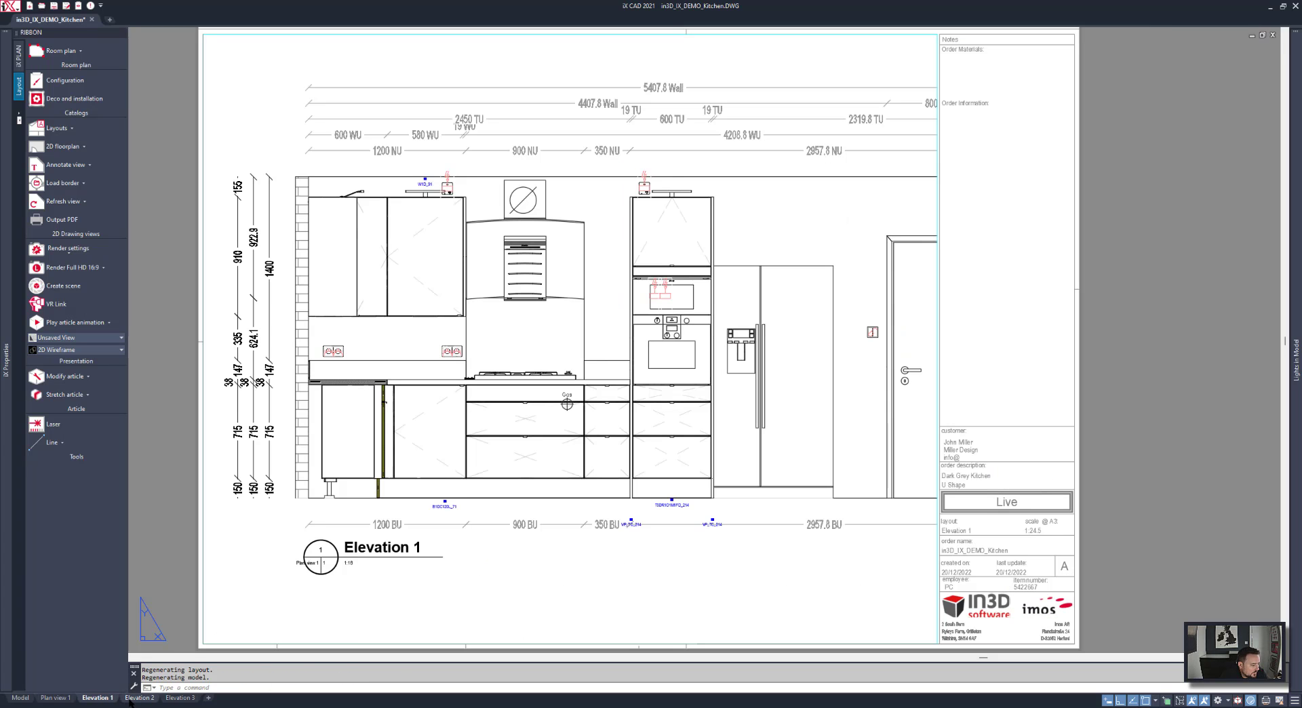
click(152, 698)
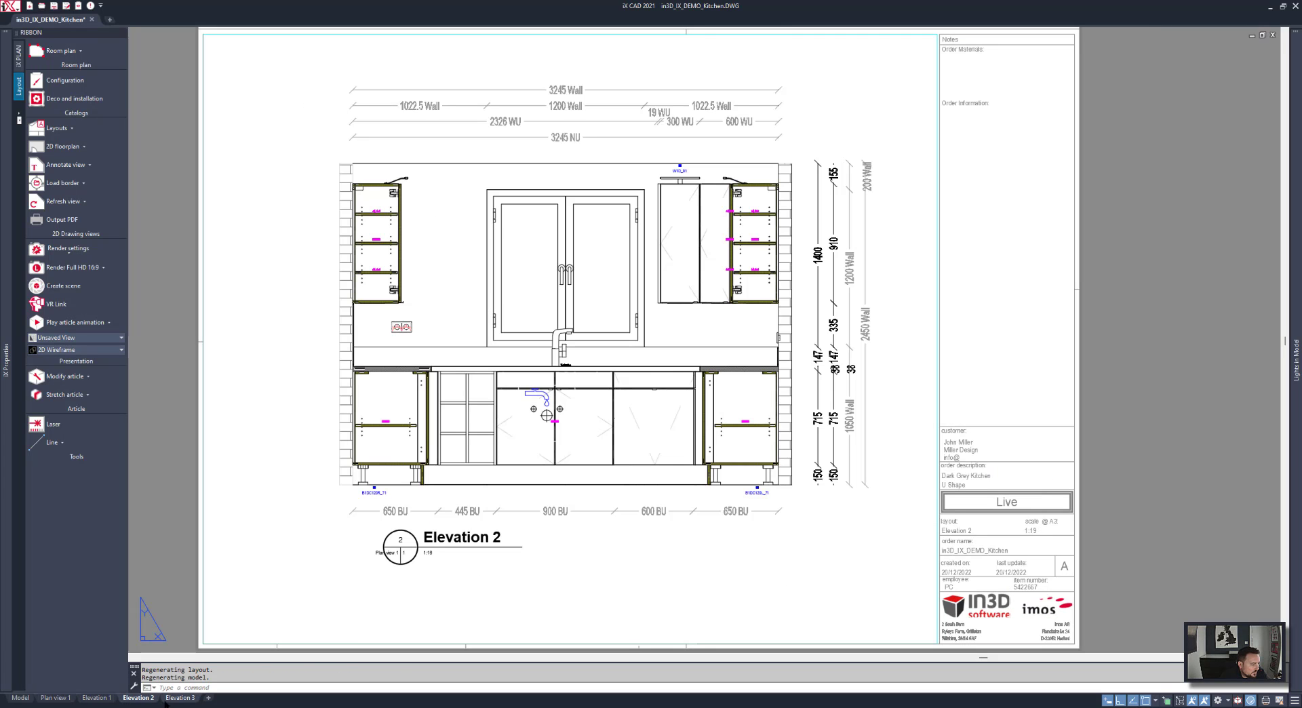
click(1200, 455)
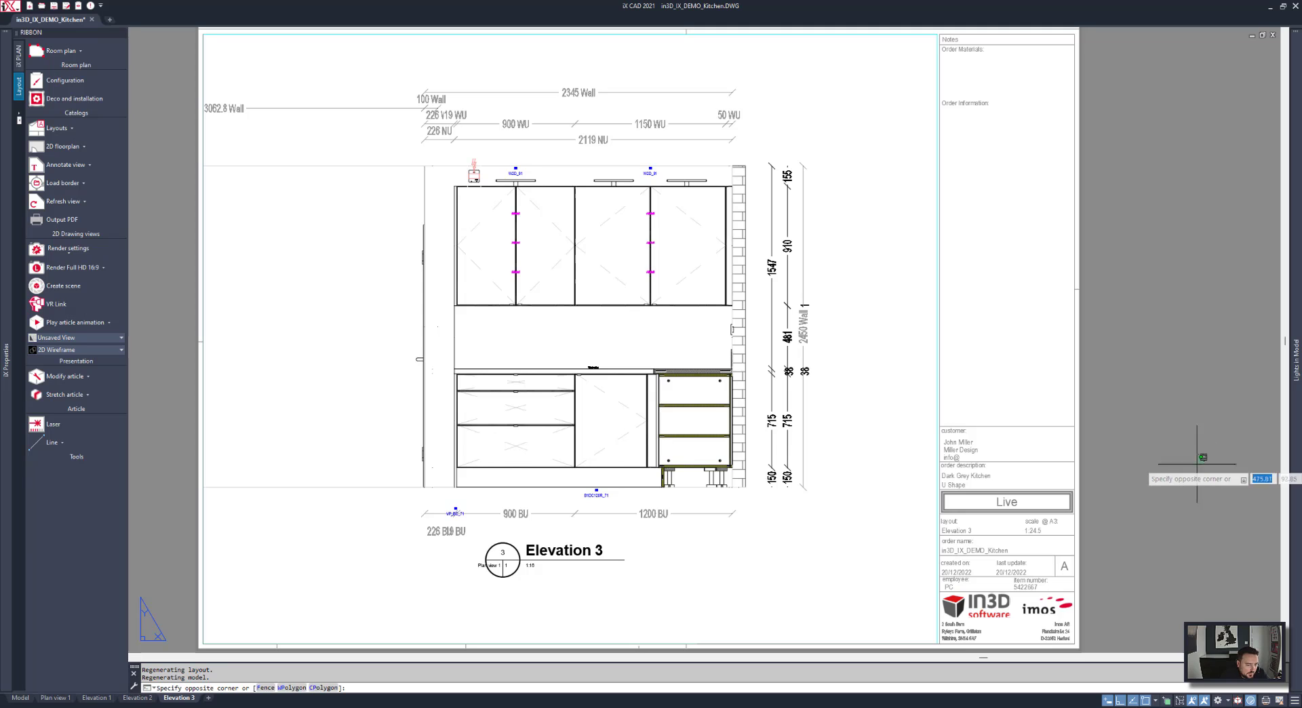
click(1198, 457)
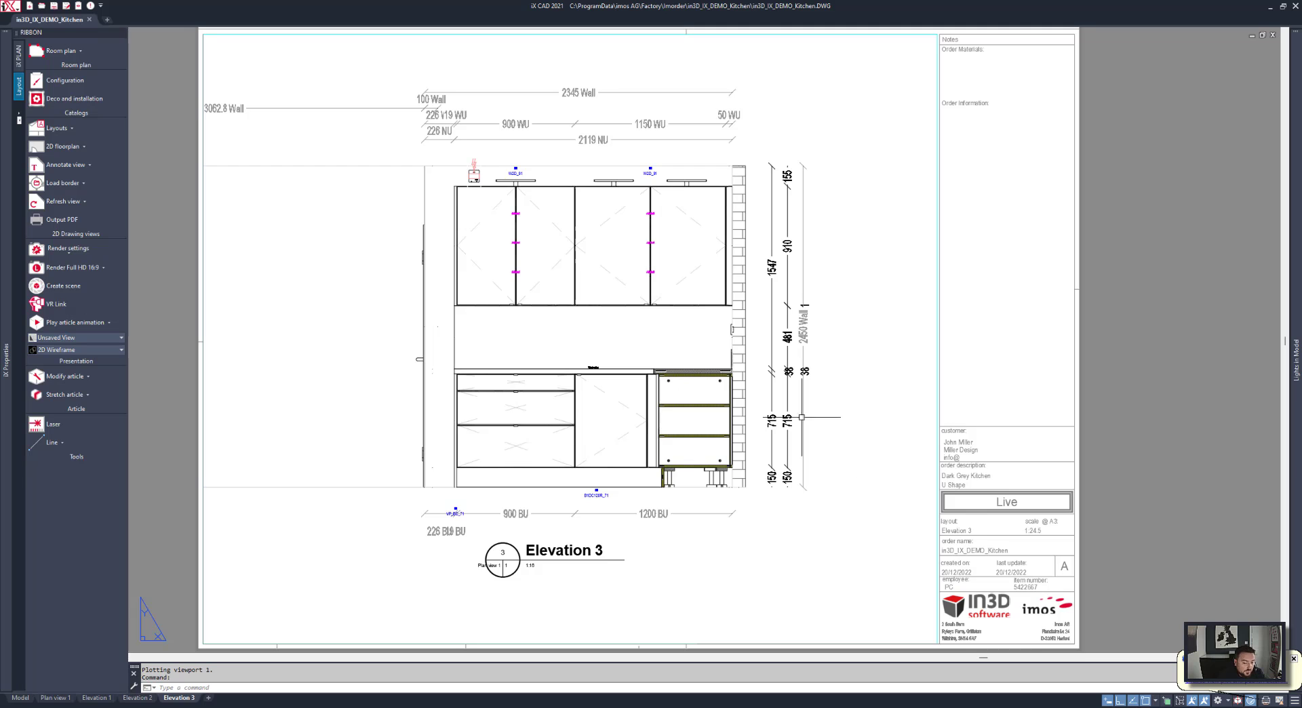
Switch the workspace from PLAN to DESIGN.
click(1226, 702)
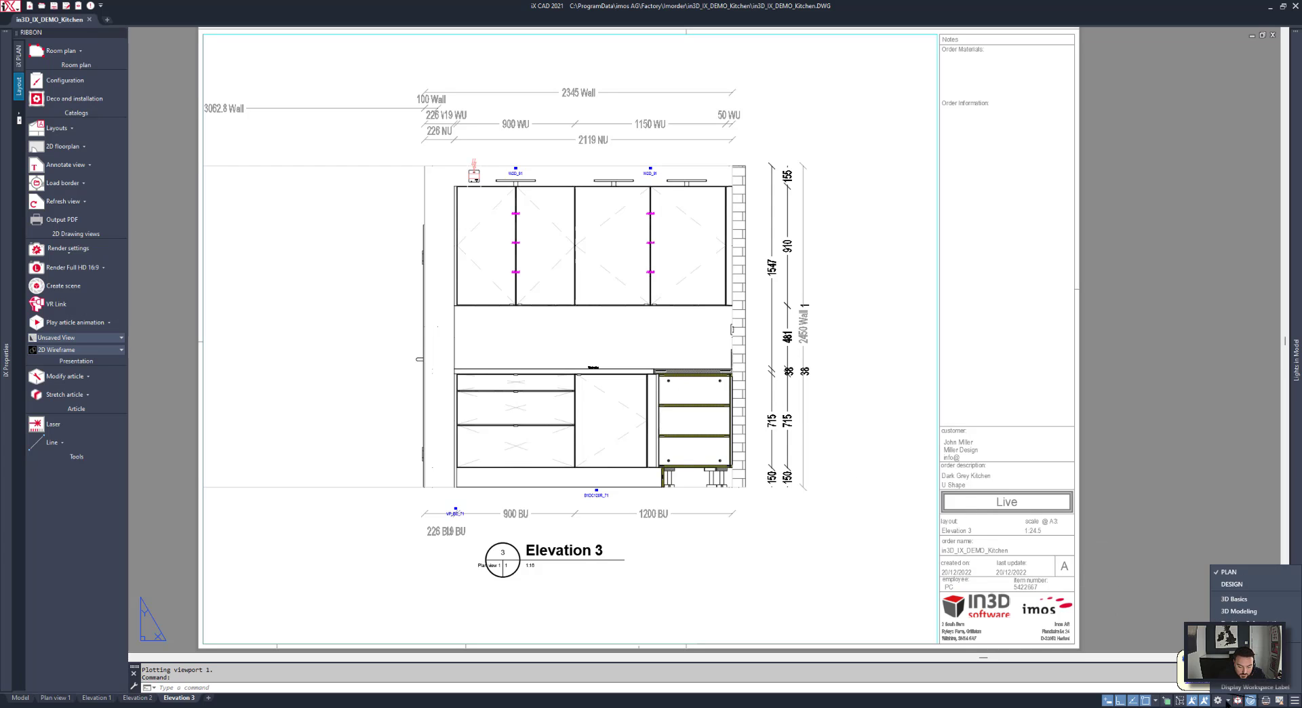
click(1231, 584)
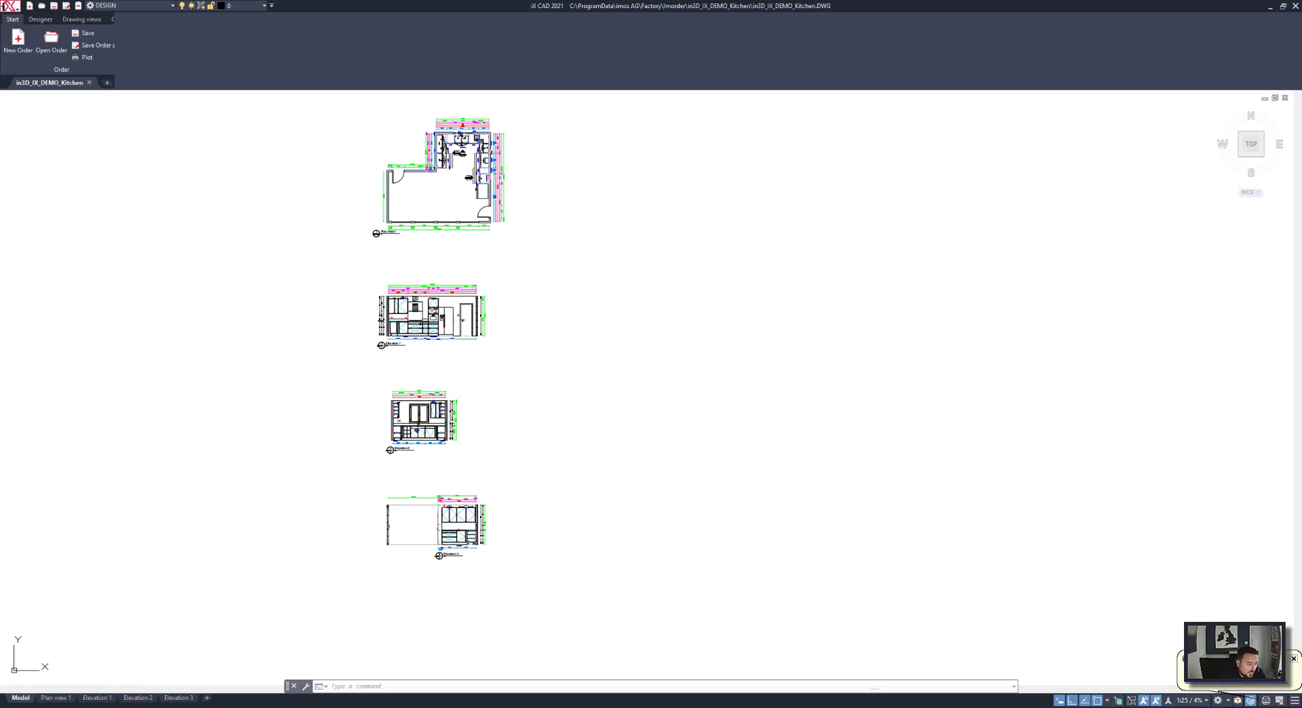
mouse_move(393, 203)
middle_down()
mouse_move(630, 238)
mouse_move(655, 286)
middle_up()
Hide the sections in the model and delete the leftover objects in the drawing view area below the kitchen plan.
right_click(653, 290)
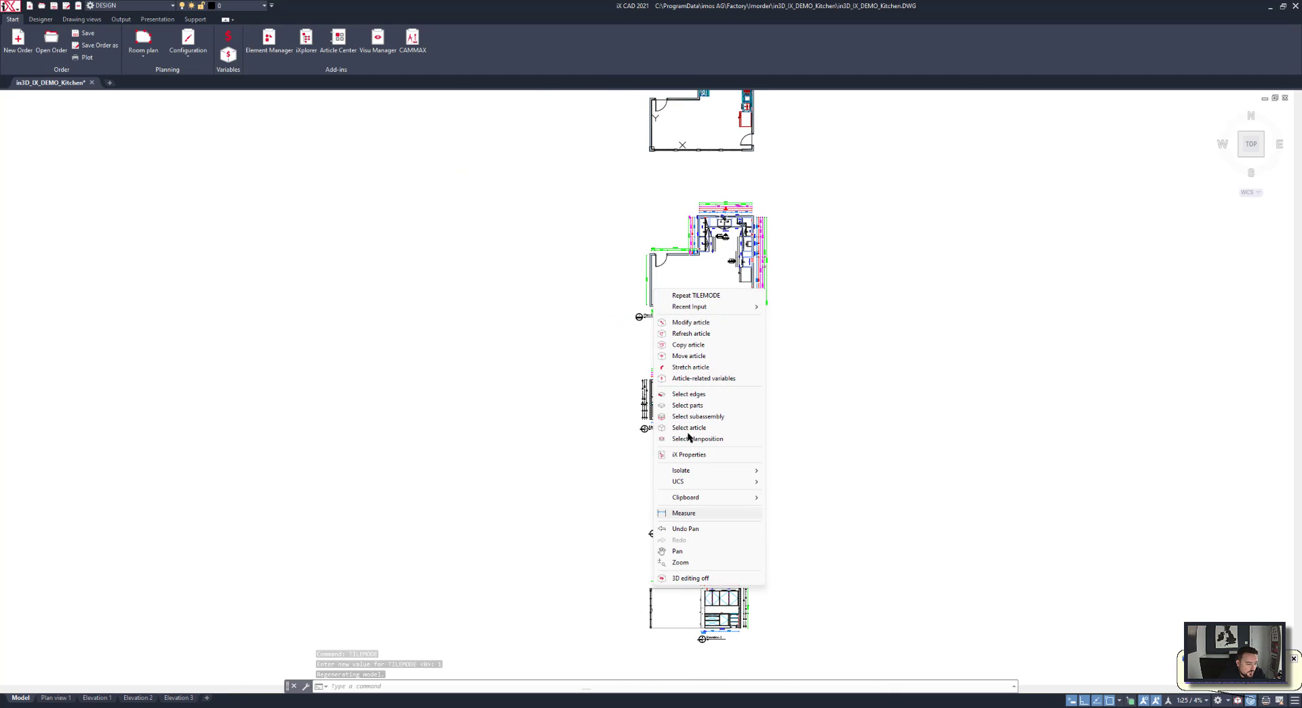
mouse_move(702, 474)
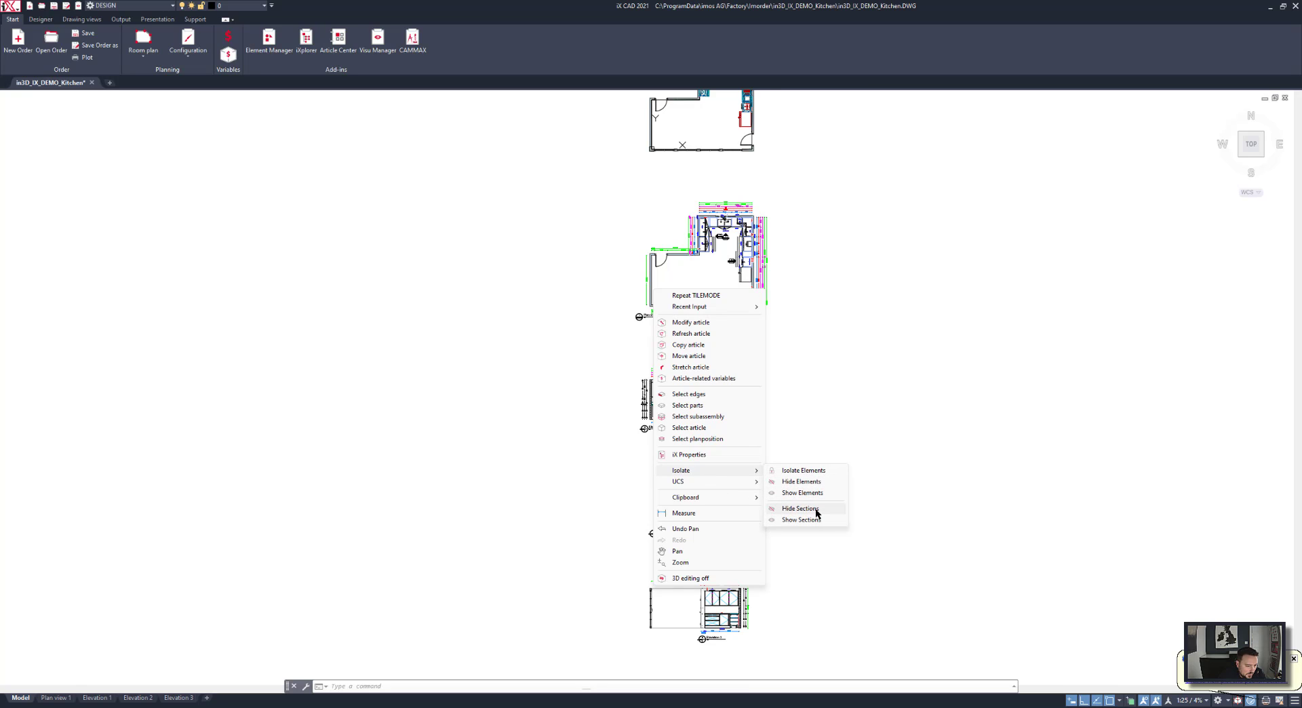
click(805, 508)
click(792, 316)
click(683, 236)
key(Delete)
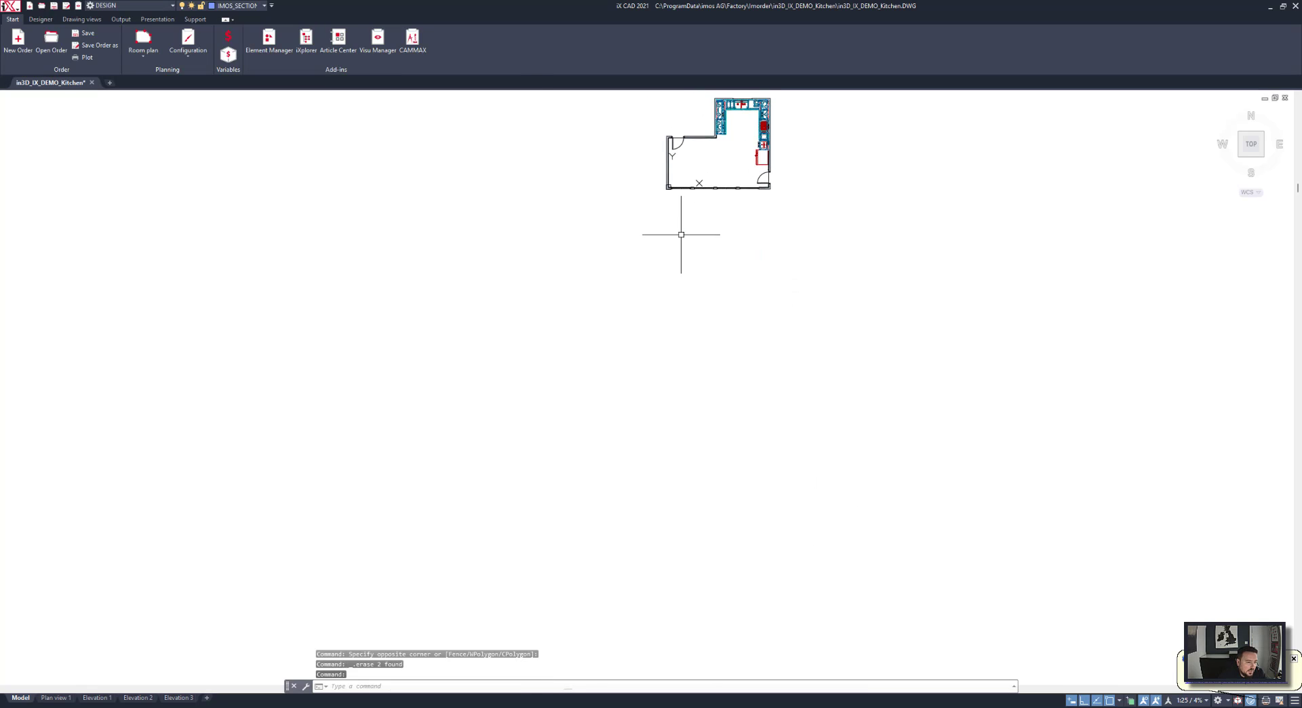
Show the kitchen room in a 3D view with the Realistic visual style.
middle_drag(682, 232, 682, 363)
scroll(692, 268, up, 4)
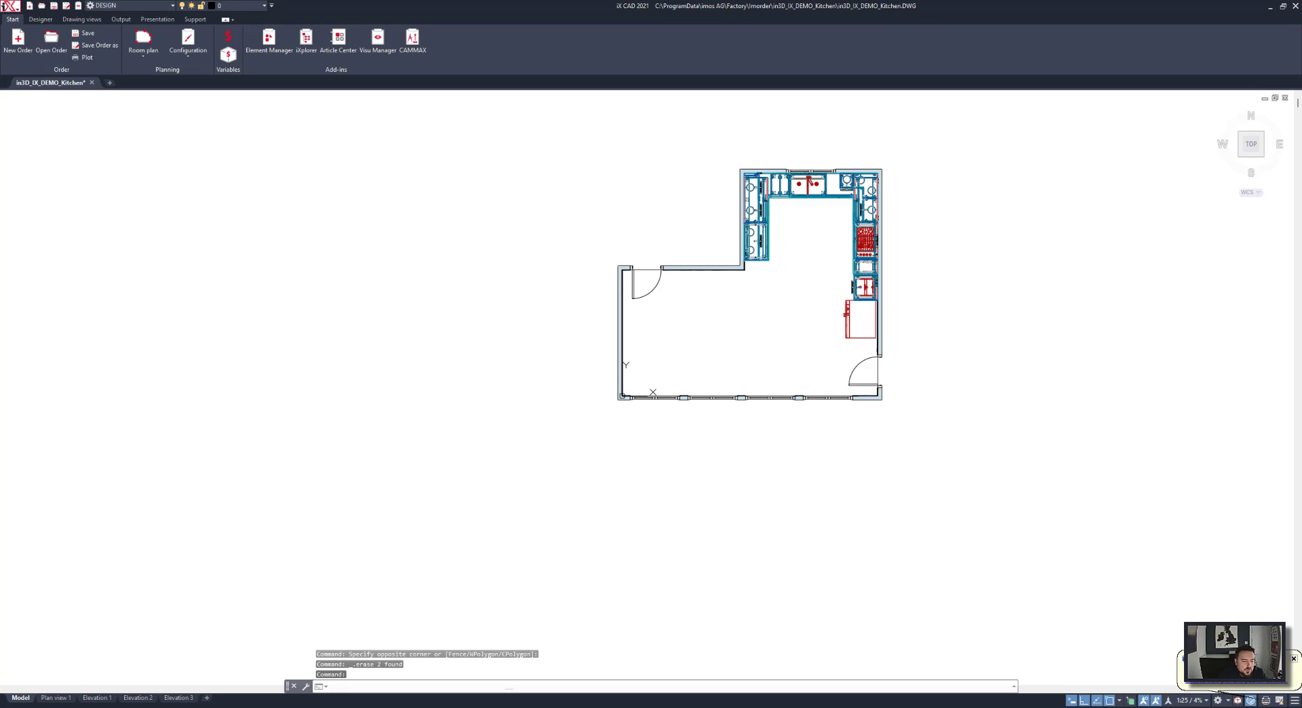
shift+middle_drag(819, 220, 812, 217)
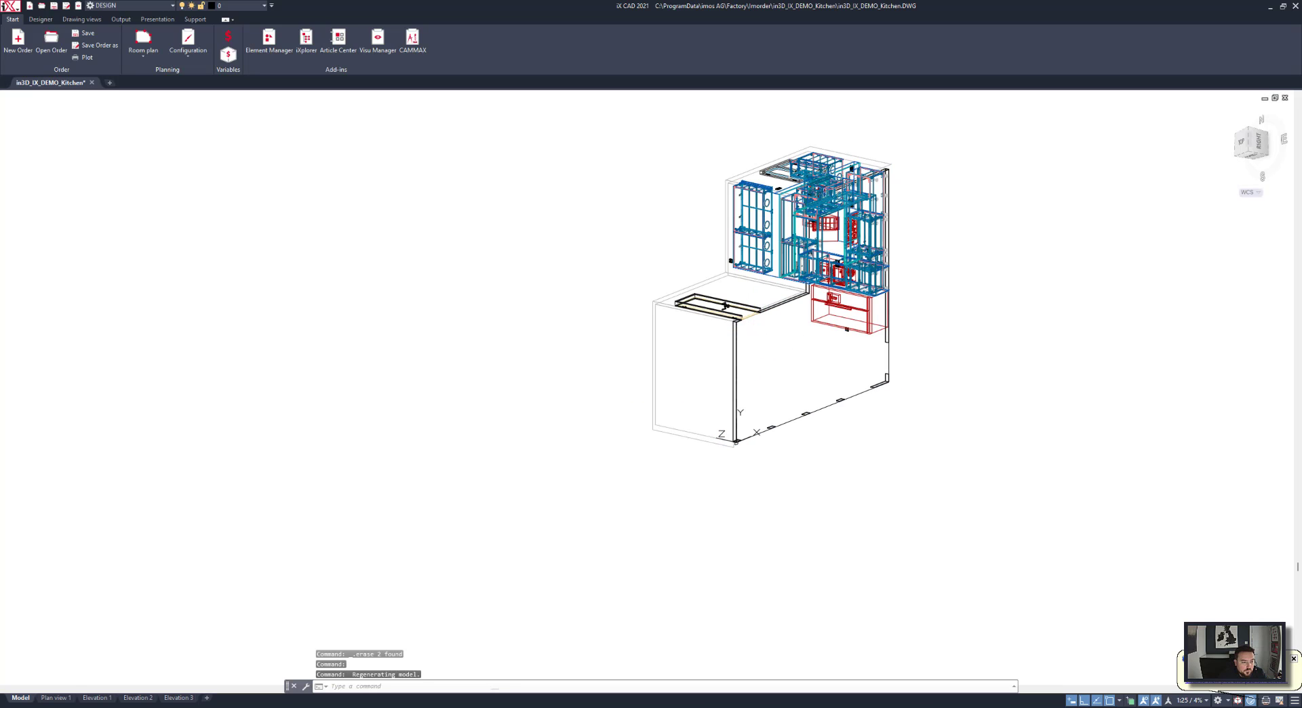
shift+middle_drag(542, 261, 688, 429)
scroll(649, 496, up, 5)
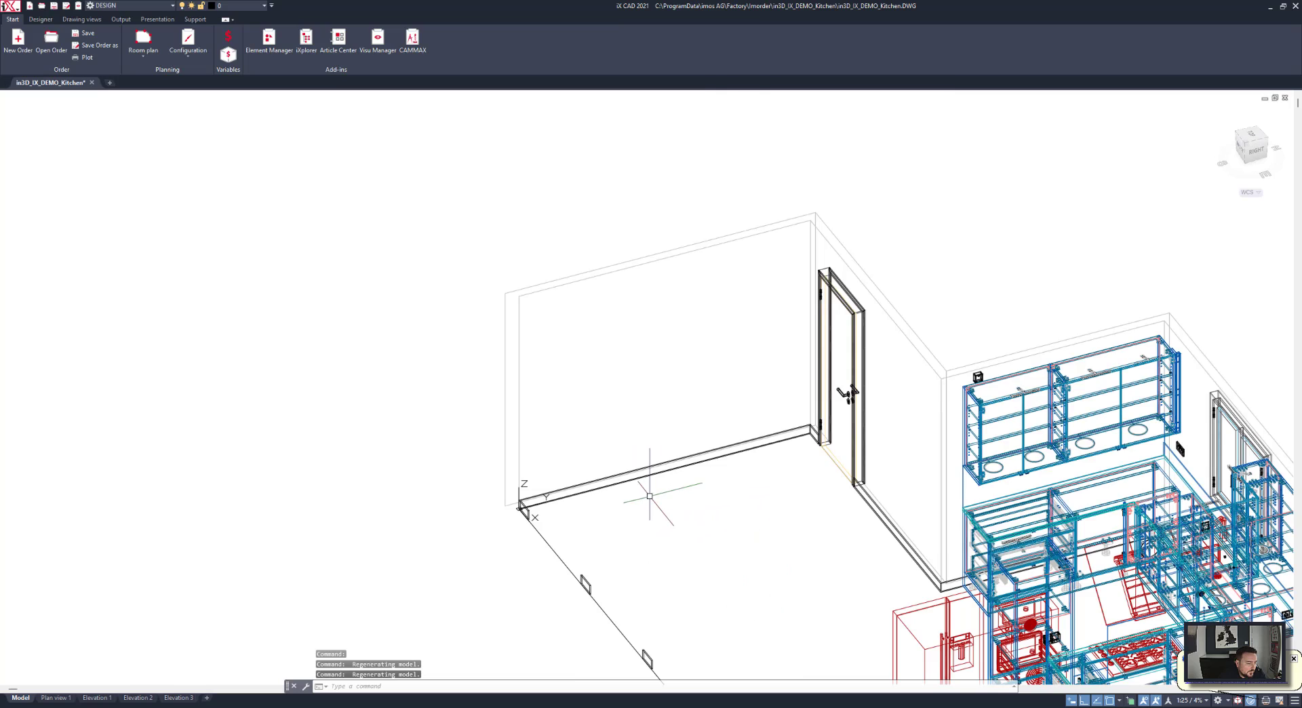
scroll(650, 495, up, 5)
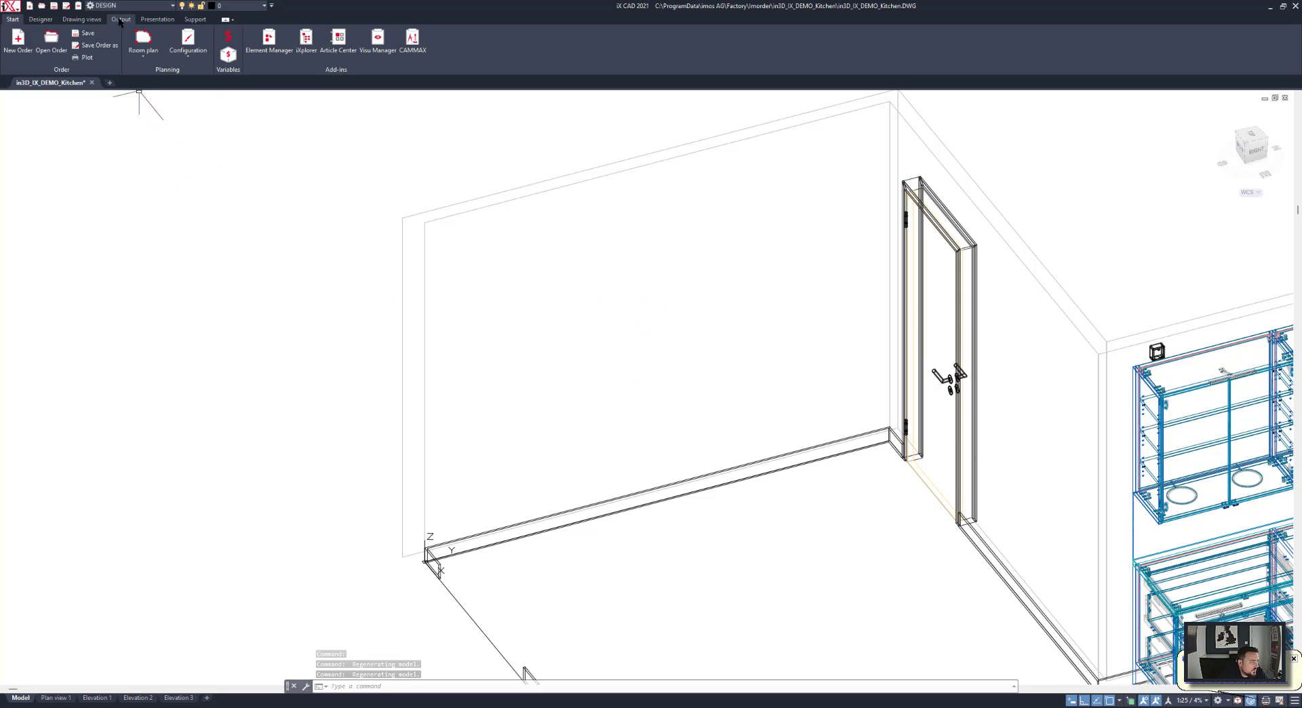
click(120, 19)
click(157, 19)
click(291, 33)
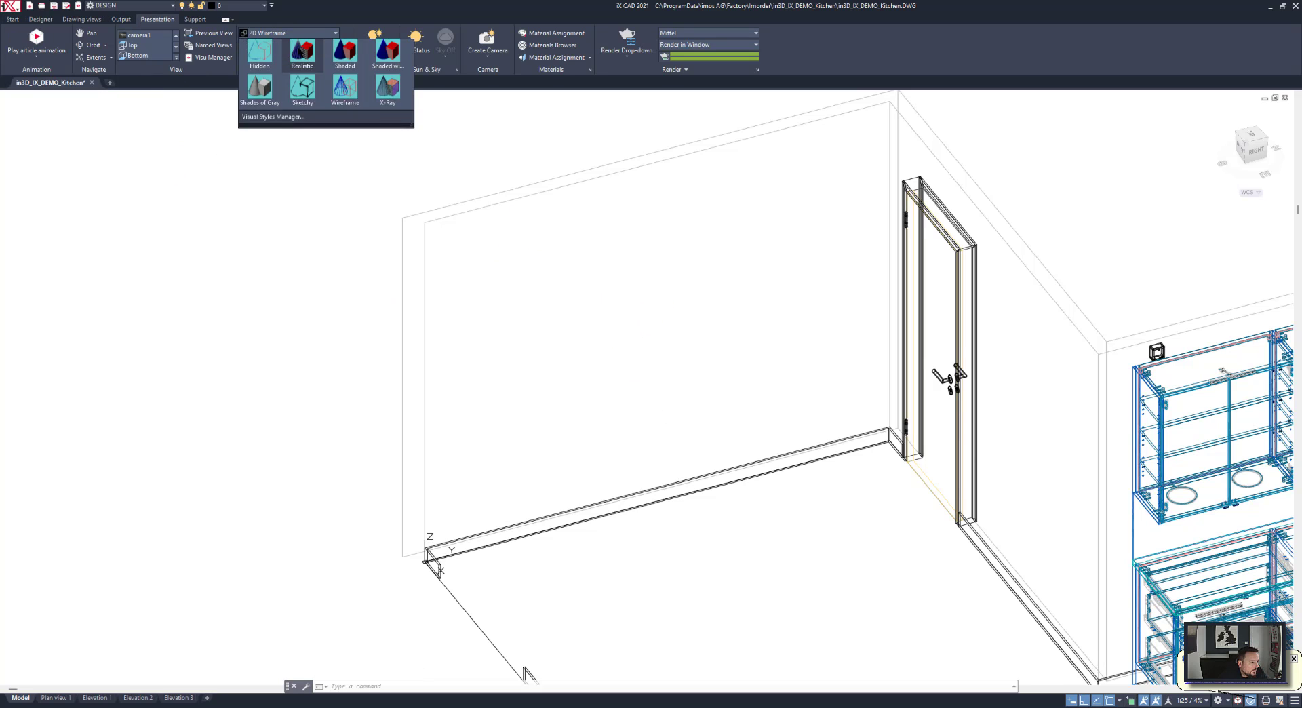
click(302, 54)
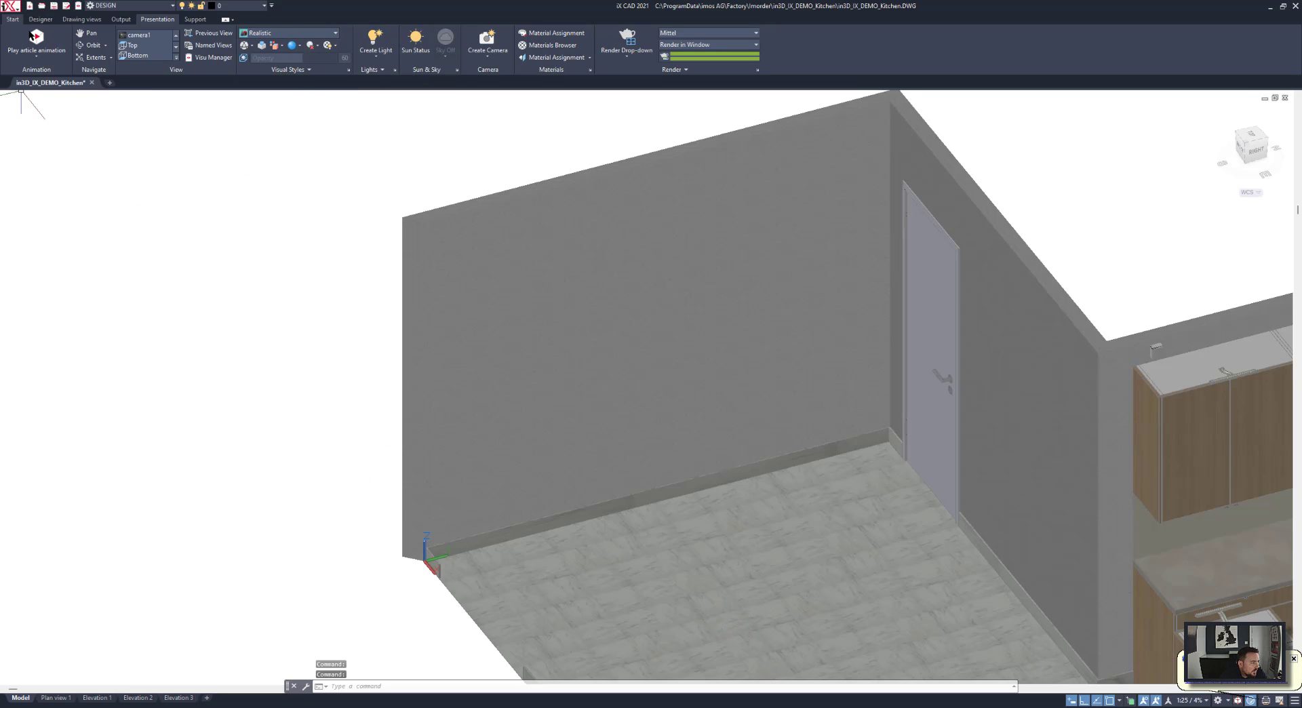
Open the order-related variables of the kitchen order.
click(11, 20)
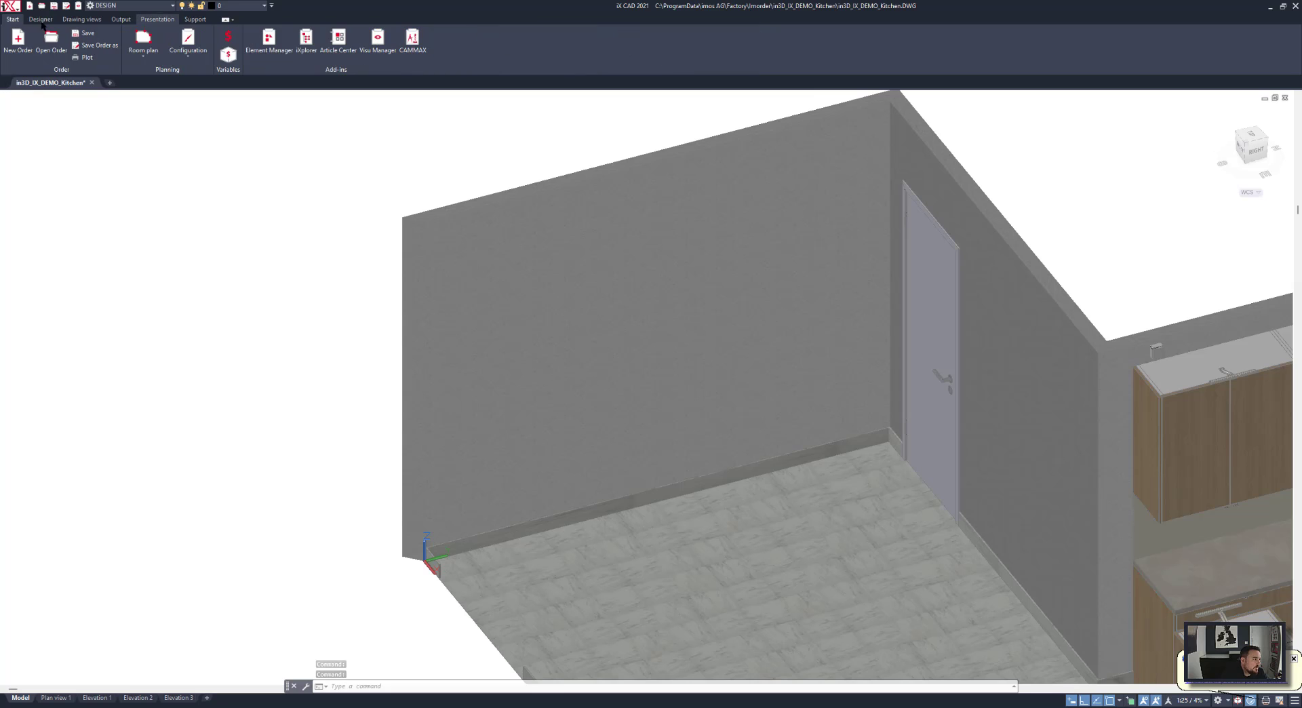
click(307, 41)
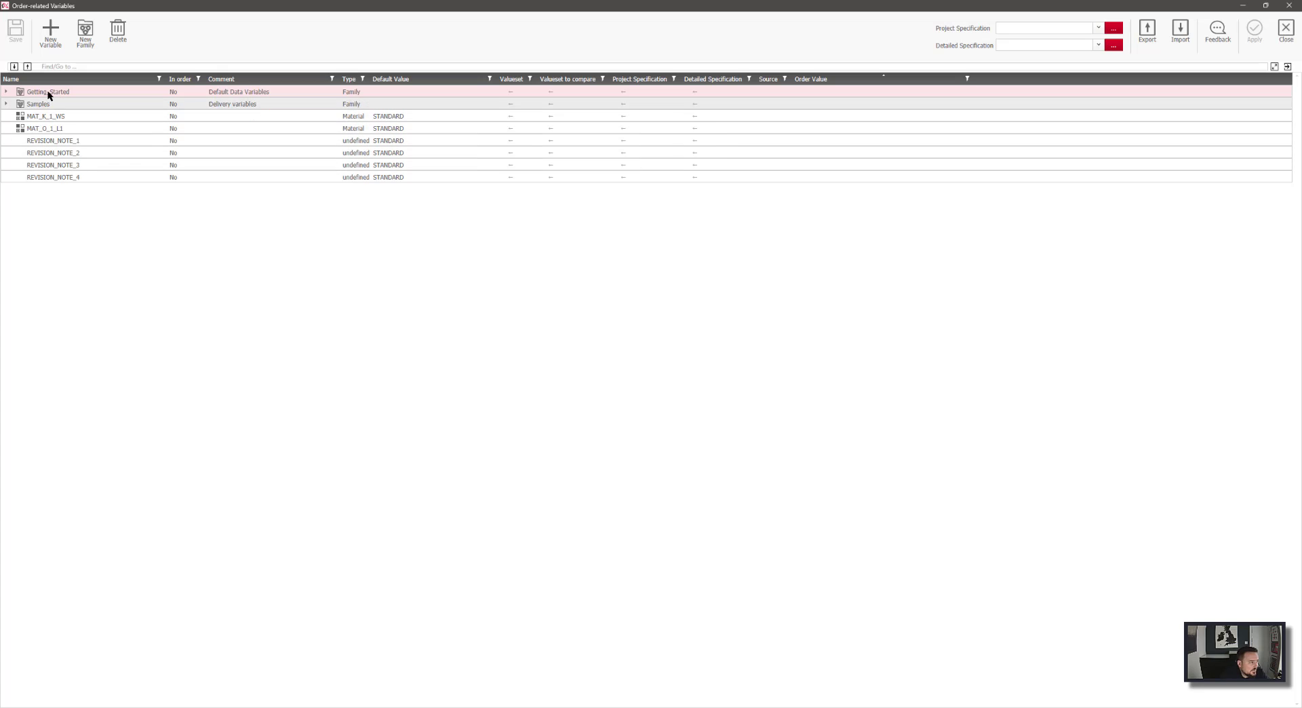
Set the order value of Material_Case_1, under Getting_Started, Basic_Data, Materials_Case, to iX_PB18_MEL_Oak_M.
double_click(48, 93)
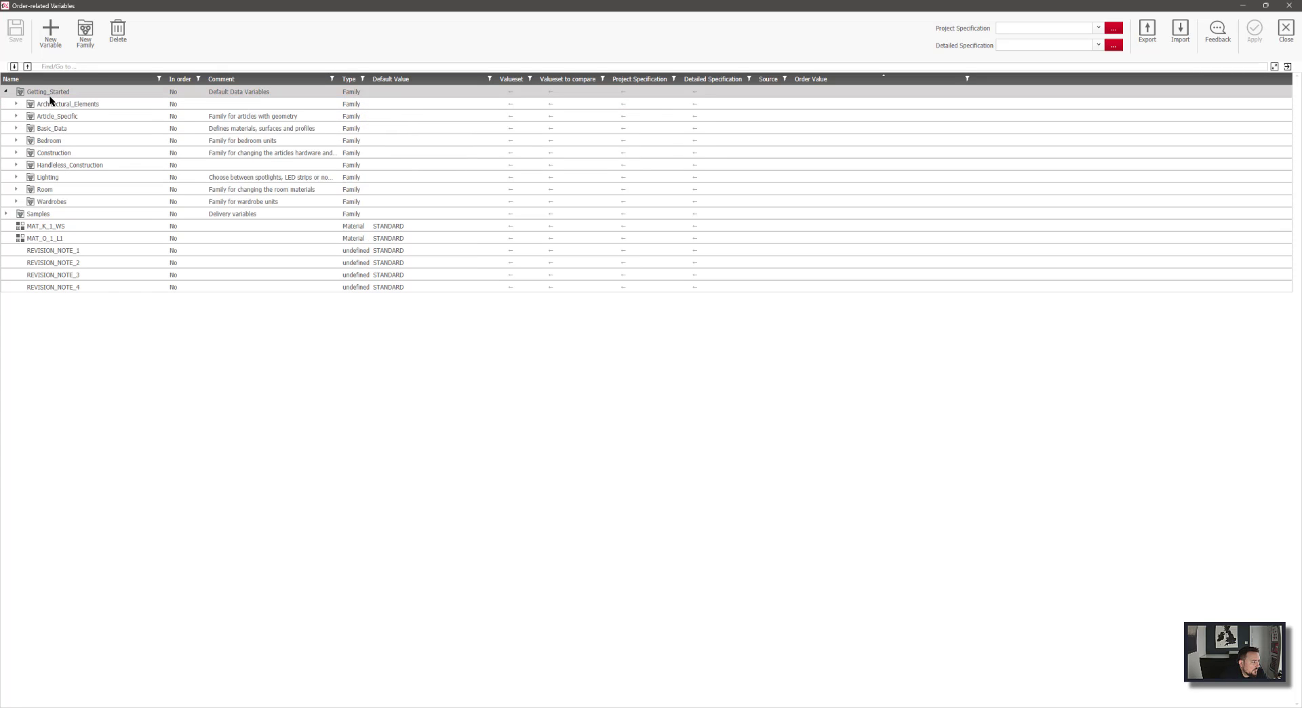
double_click(63, 130)
double_click(97, 165)
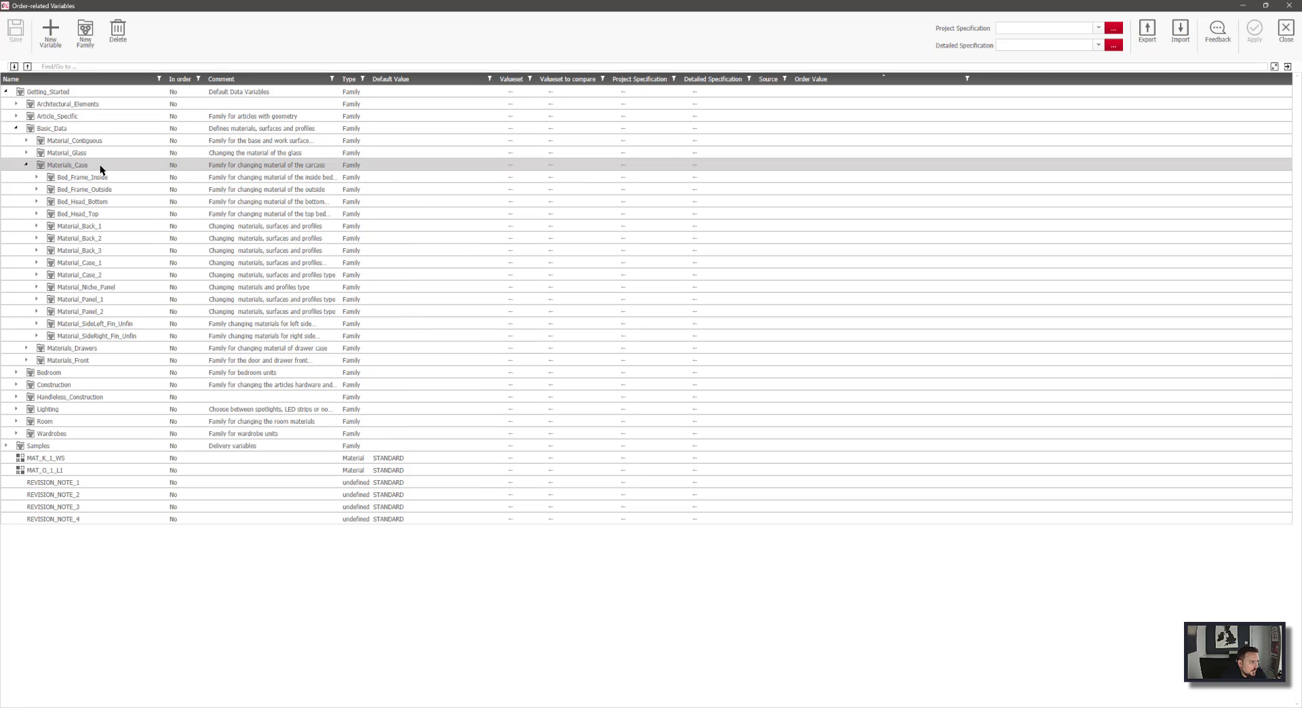
click(831, 264)
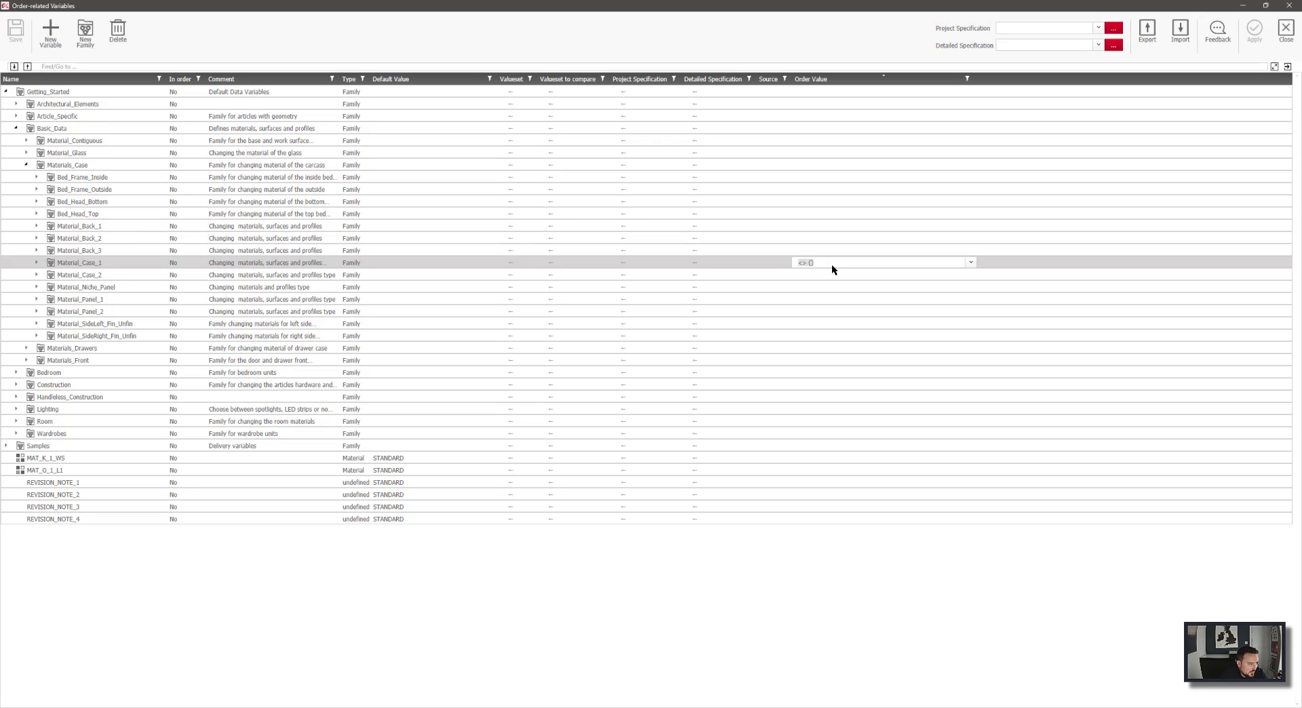
click(971, 263)
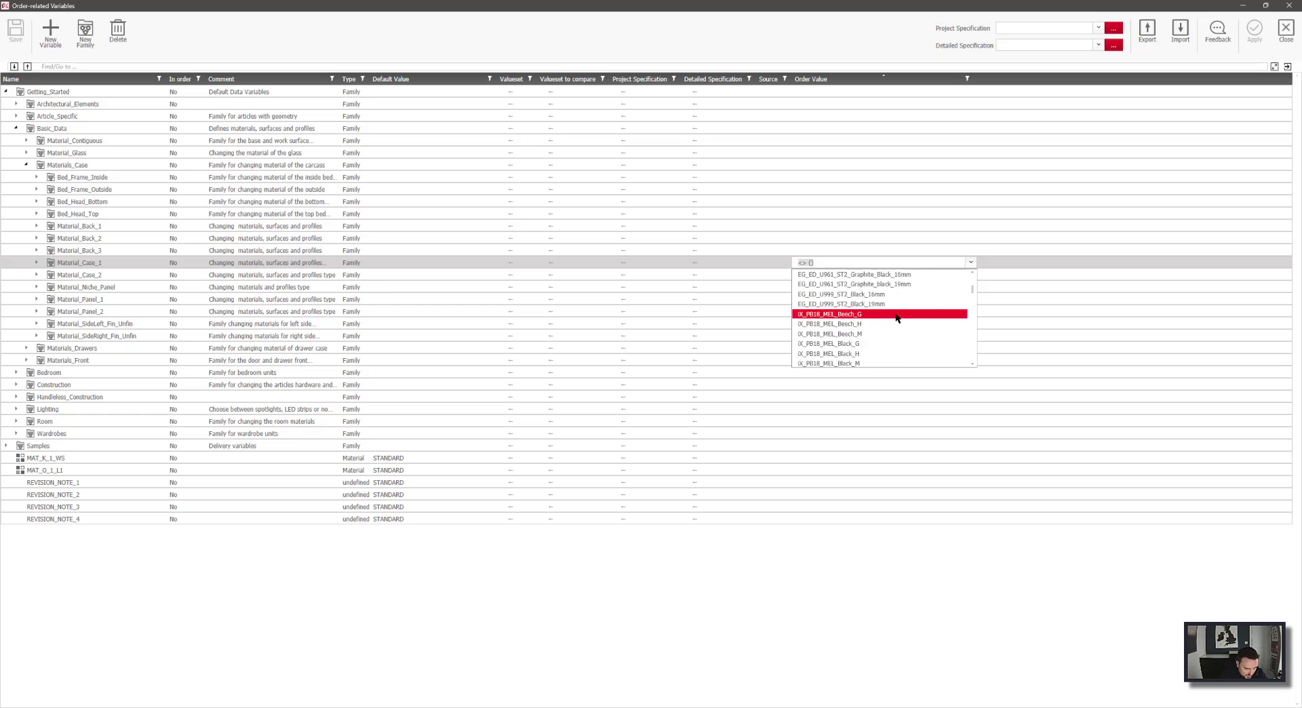
scroll(896, 317, down, 5)
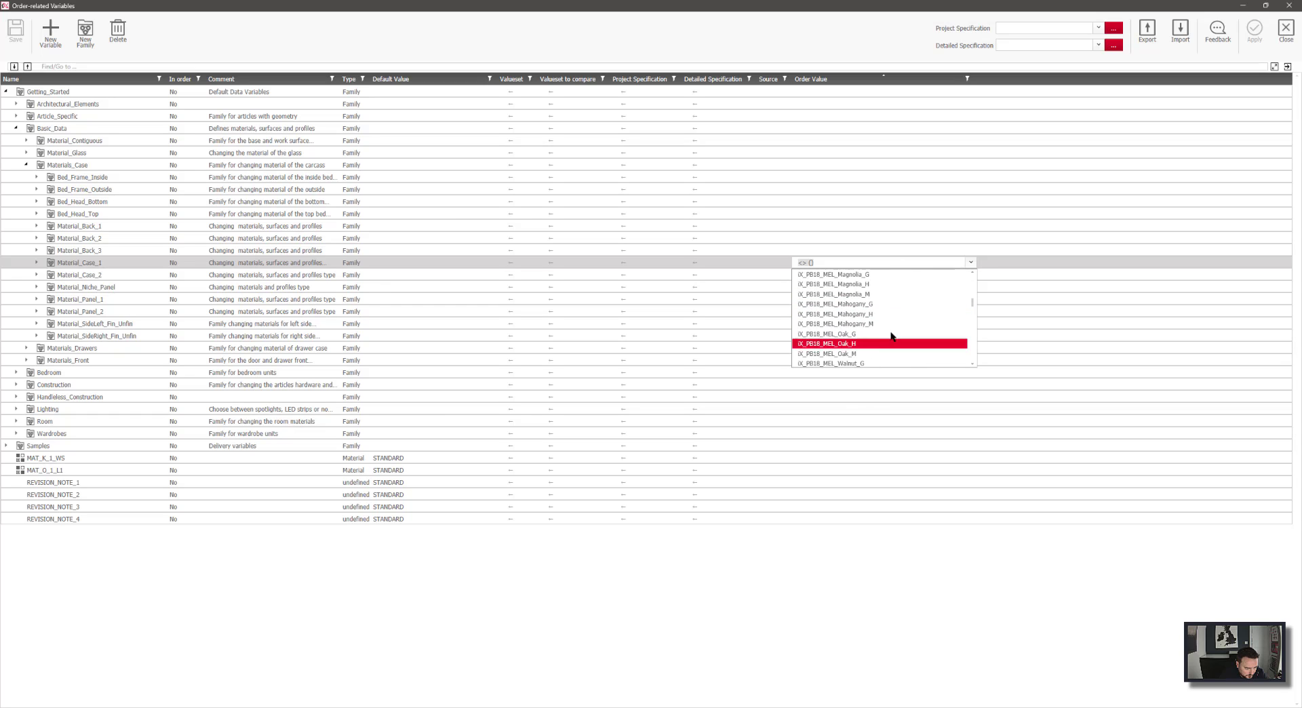
click(886, 352)
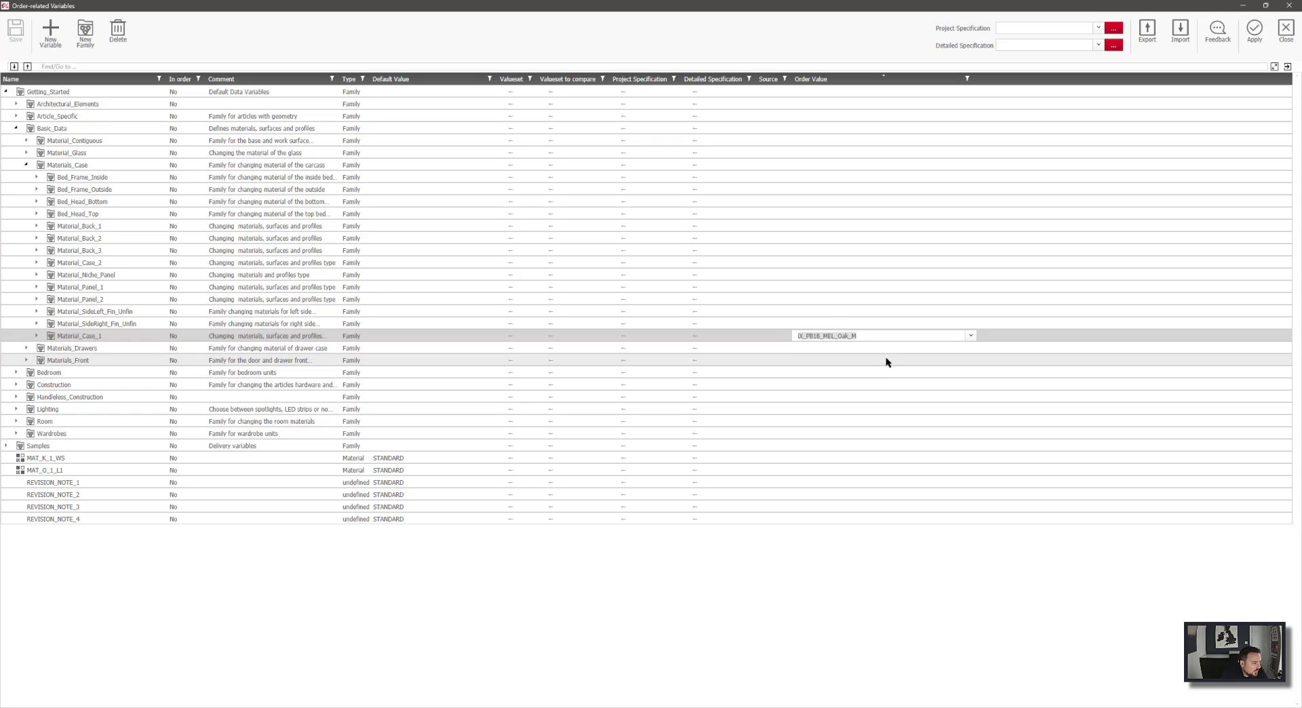
click(885, 362)
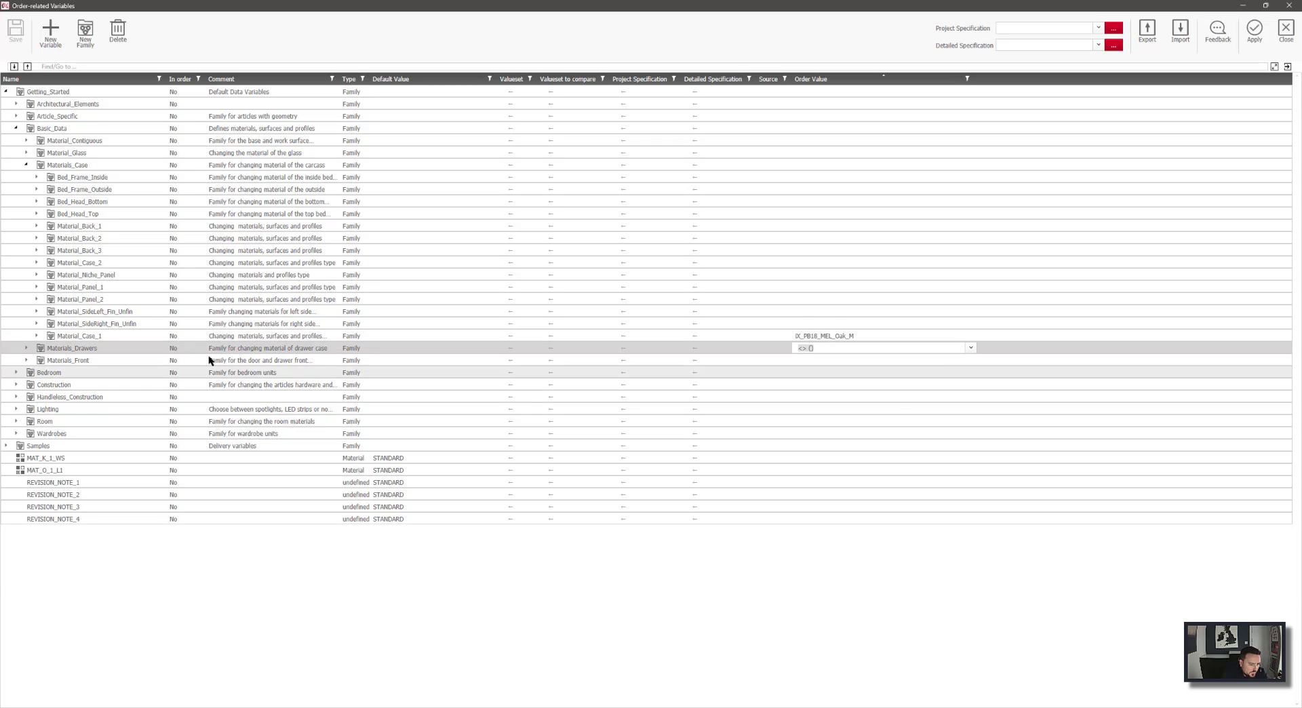
Assign iX_PB18_MEL_Oak_M as order value to Material_Drawer_Front_2 and Material_Drawer_Front_1 in the Materials_Front family.
double_click(149, 358)
click(892, 399)
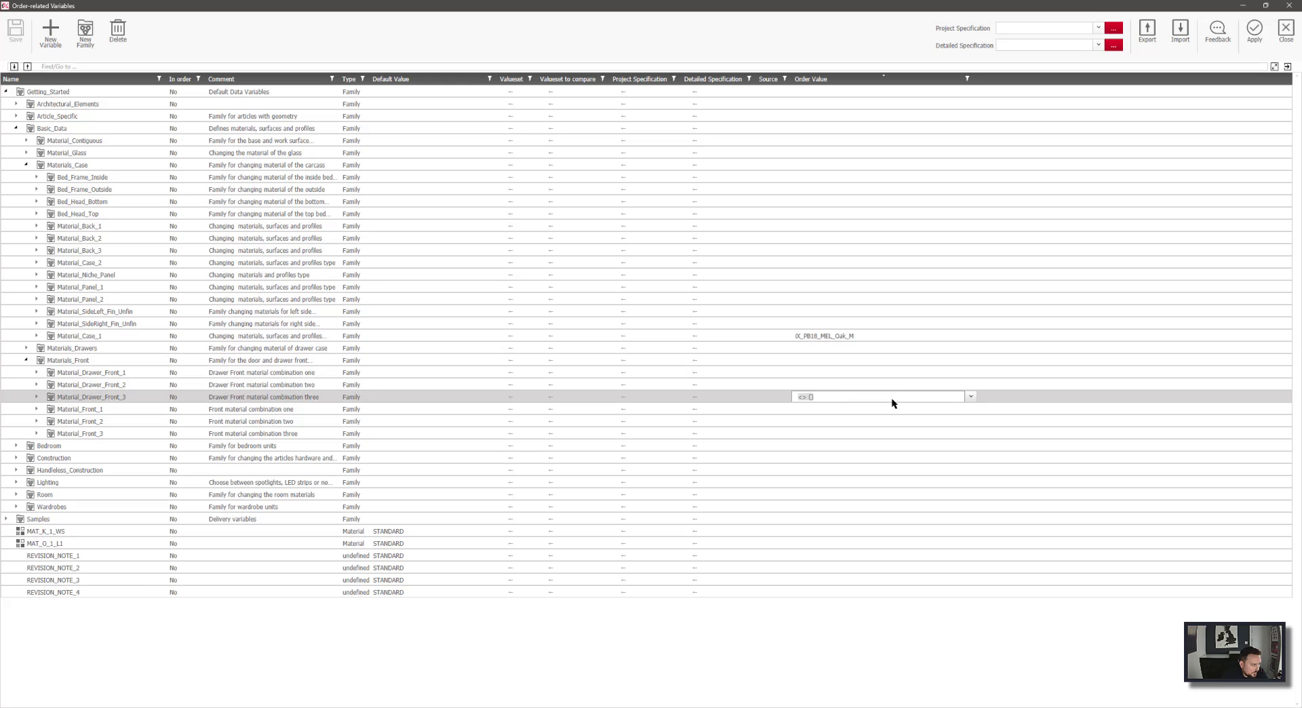
click(878, 384)
click(868, 372)
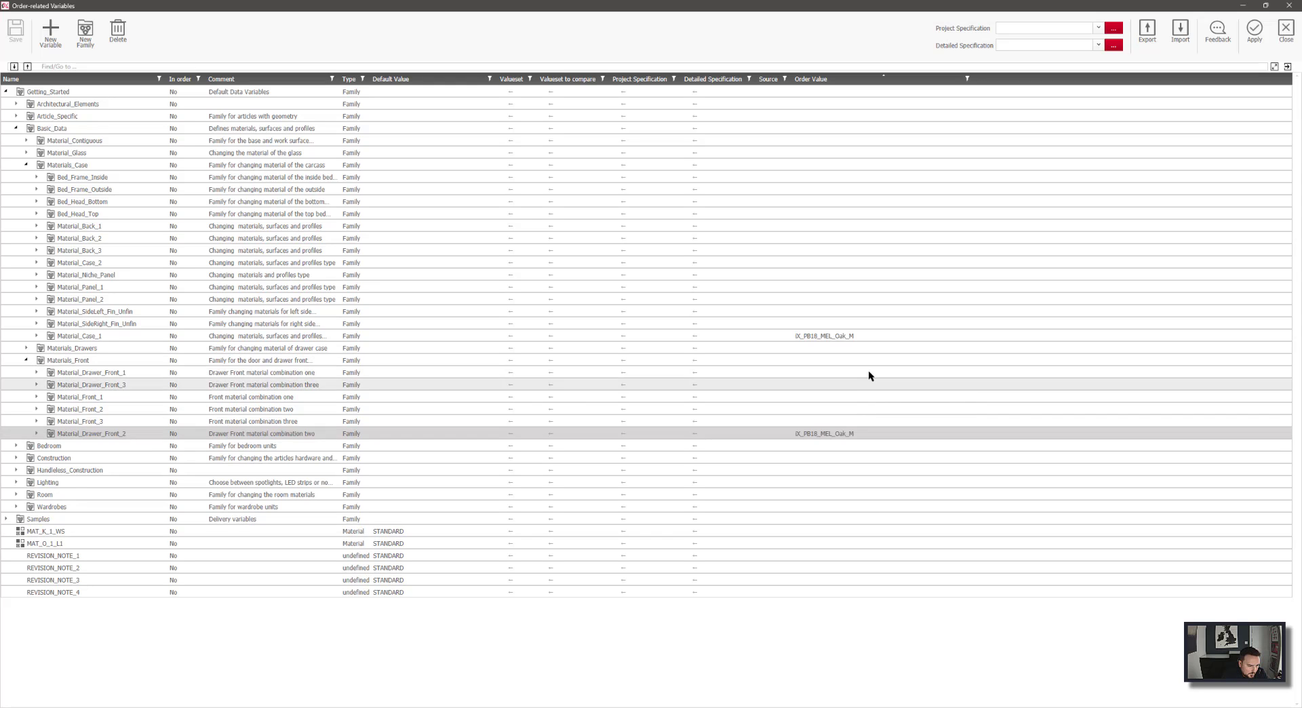
click(867, 373)
text(iX_PB18_MEL_Oak_M)
click(872, 413)
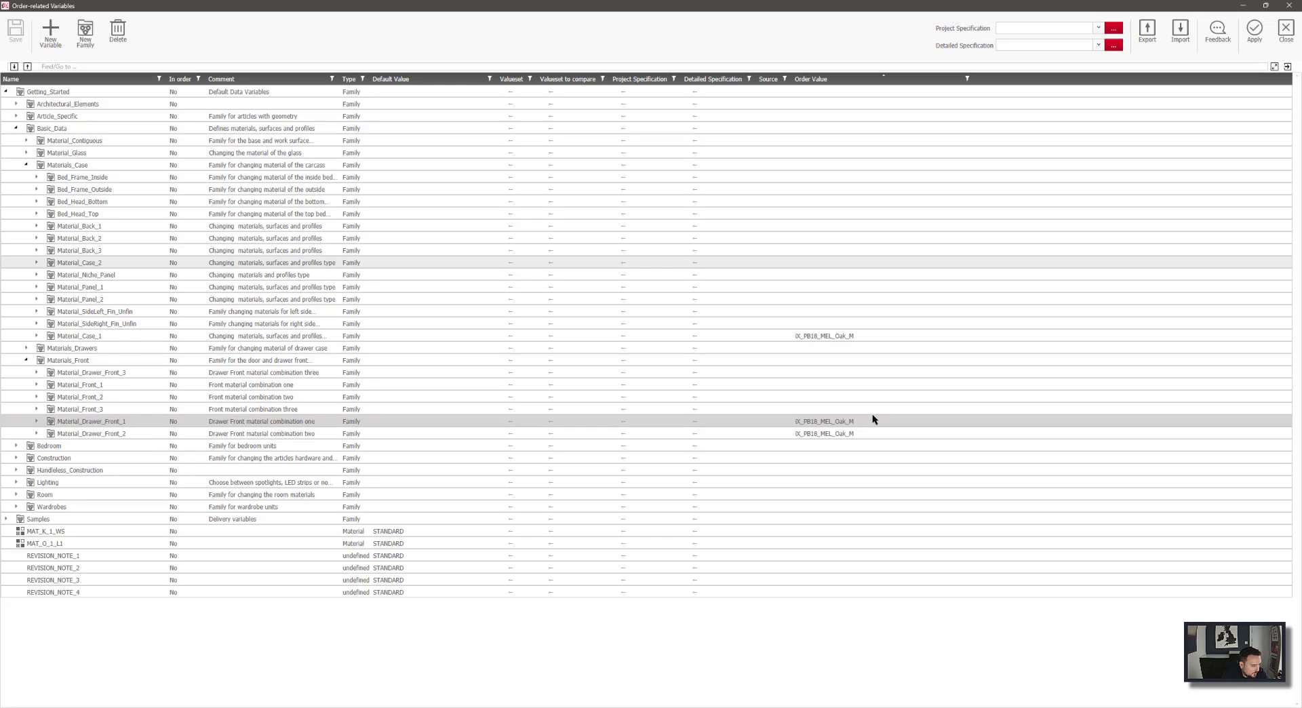
Assign iX_PB18_MEL_Oak_M as order value to Material_Front_2 and Material_Front_1.
click(866, 393)
text(iX_PB18_MEL_Oak_M)
click(868, 385)
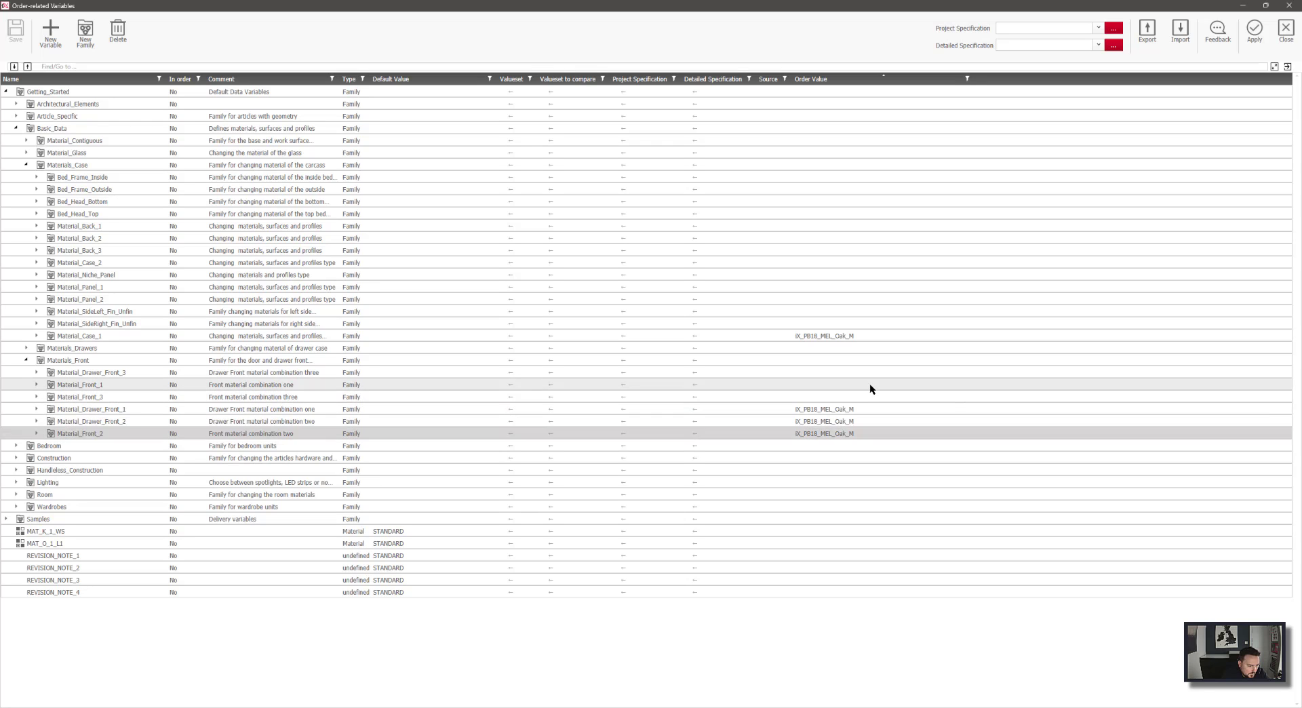
click(869, 383)
text(iX_PB18_MEL_Oak_M)
click(913, 349)
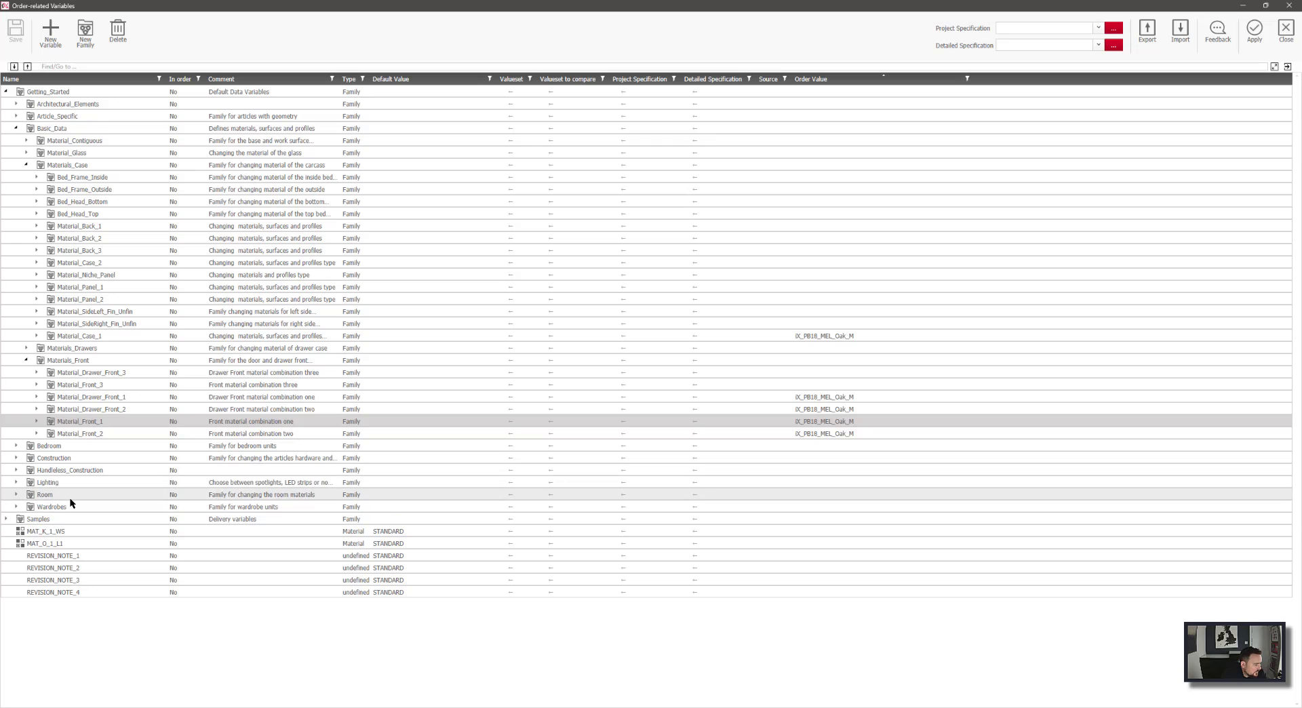
Set the order value of the Handles family under Construction to Handle_Profile_Behind_Edge_20.
double_click(71, 454)
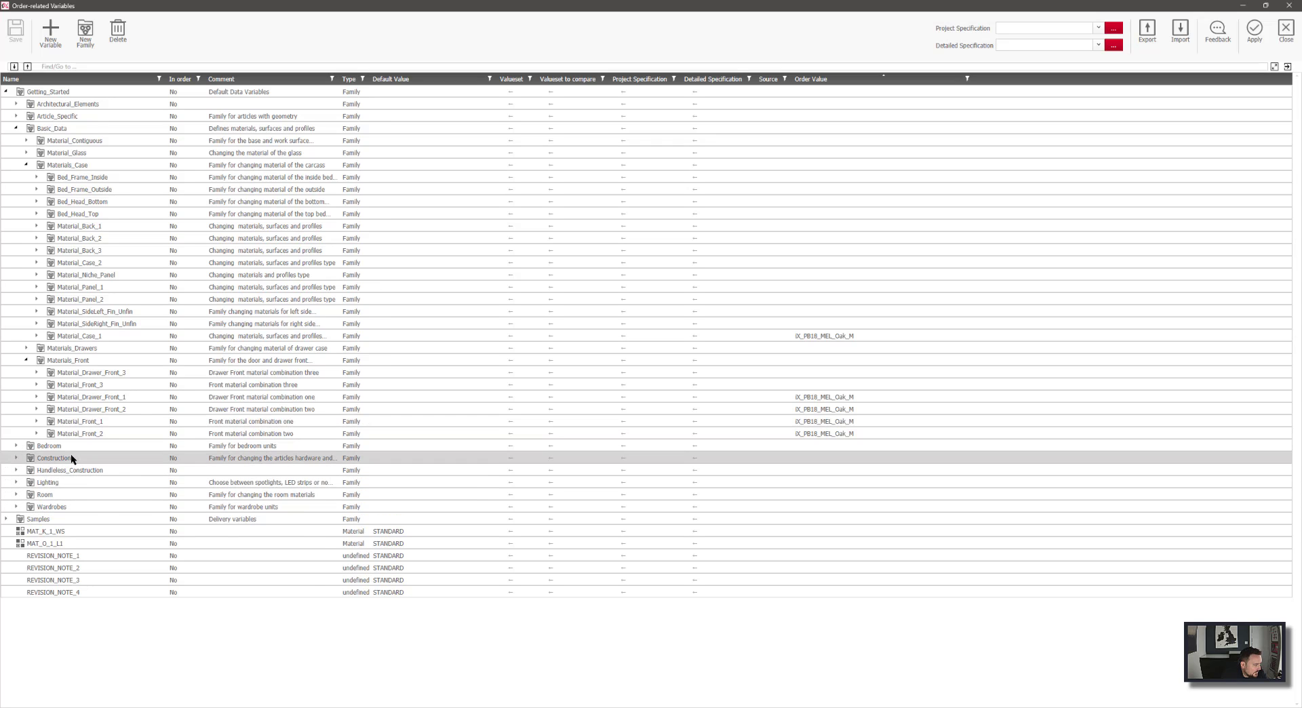
click(874, 543)
click(968, 543)
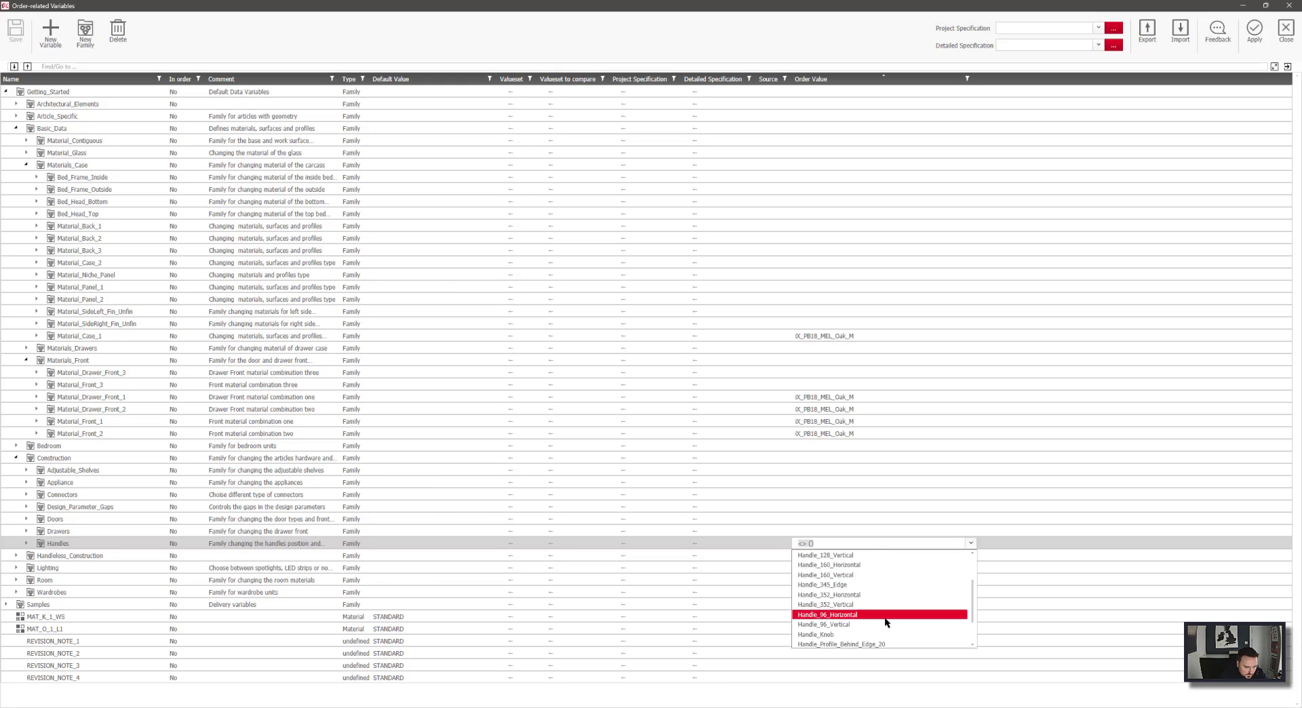
scroll(881, 620, down, 3)
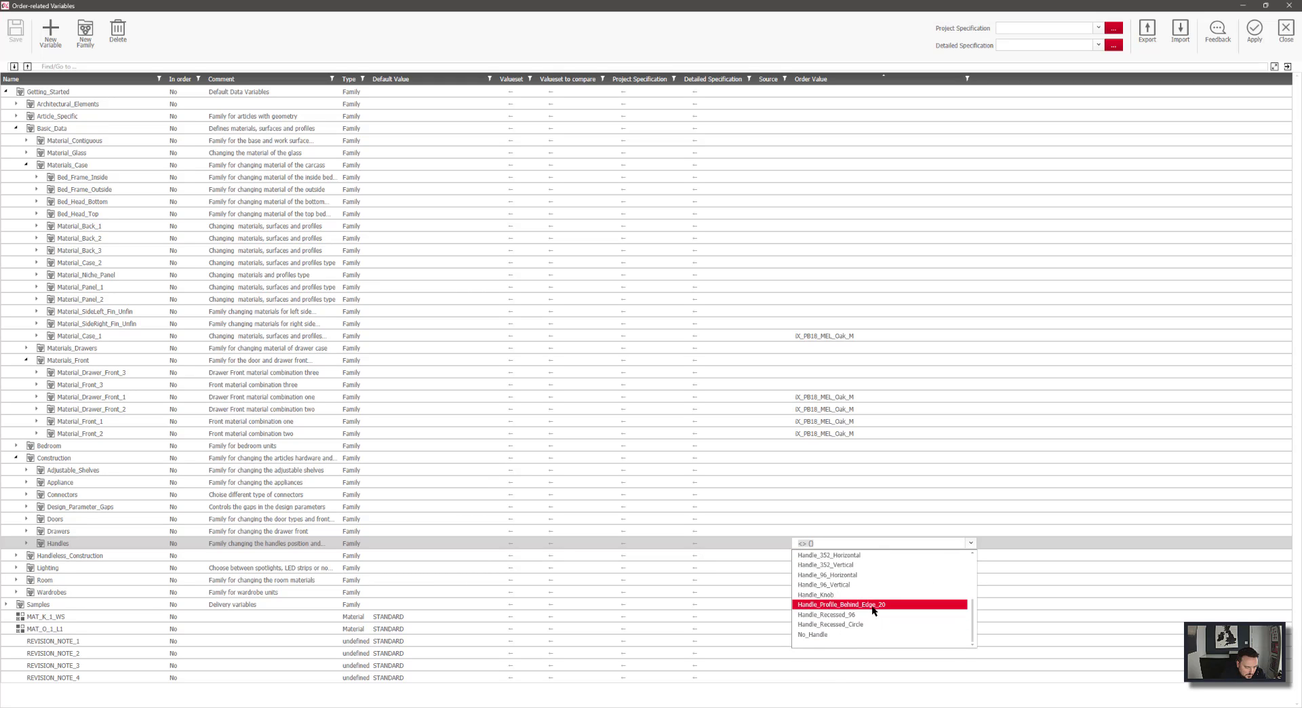
click(871, 605)
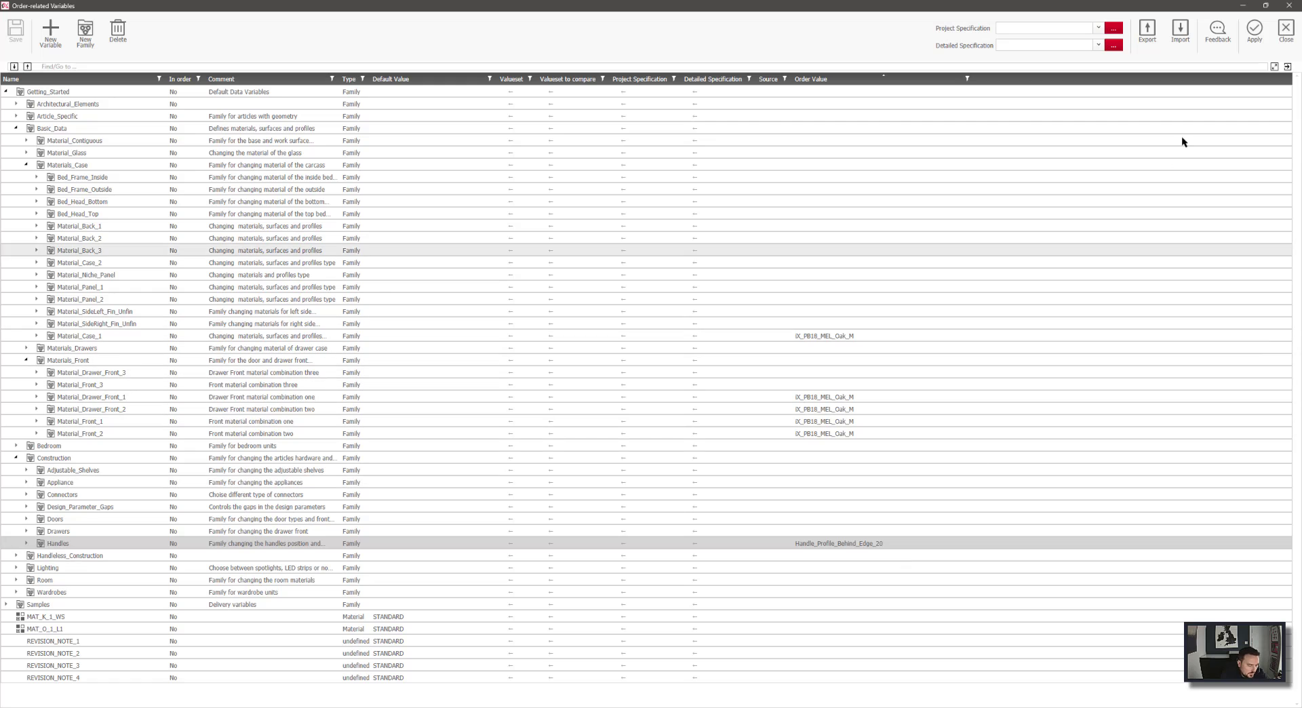
Apply the modified order variables, regenerating the affected articles and updating the associated sections.
click(1251, 34)
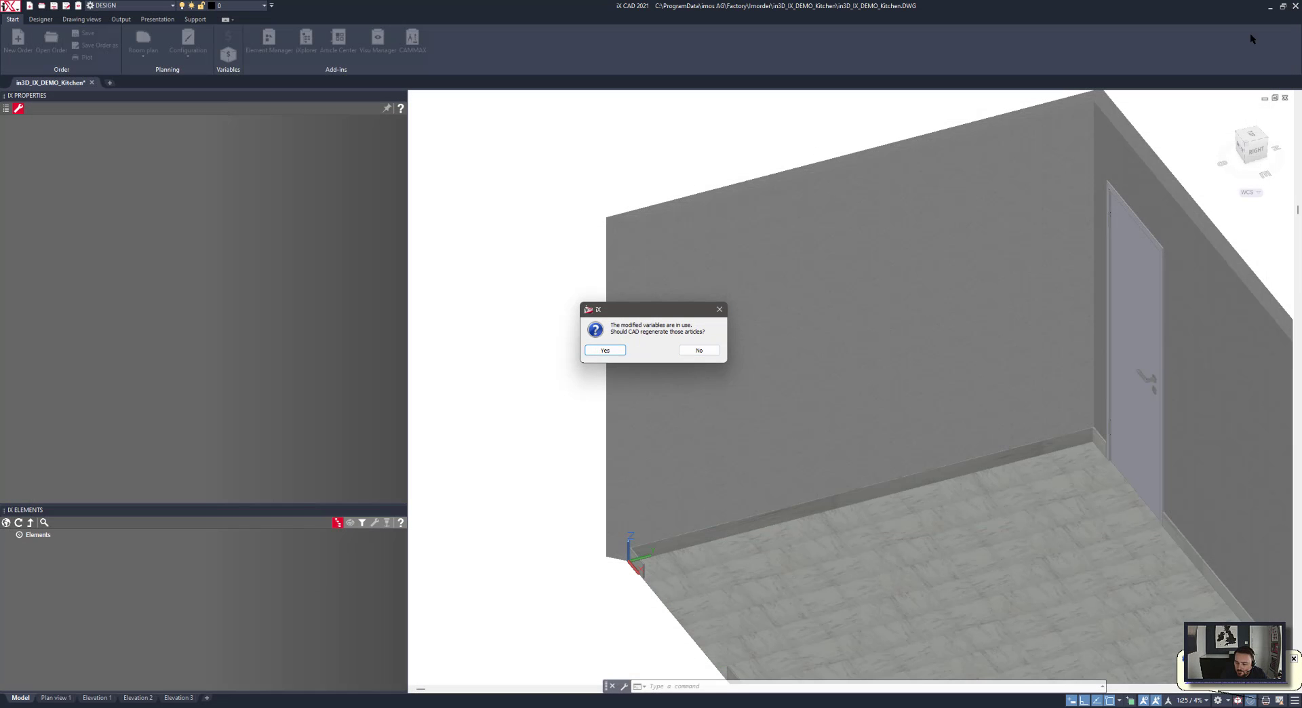
click(613, 351)
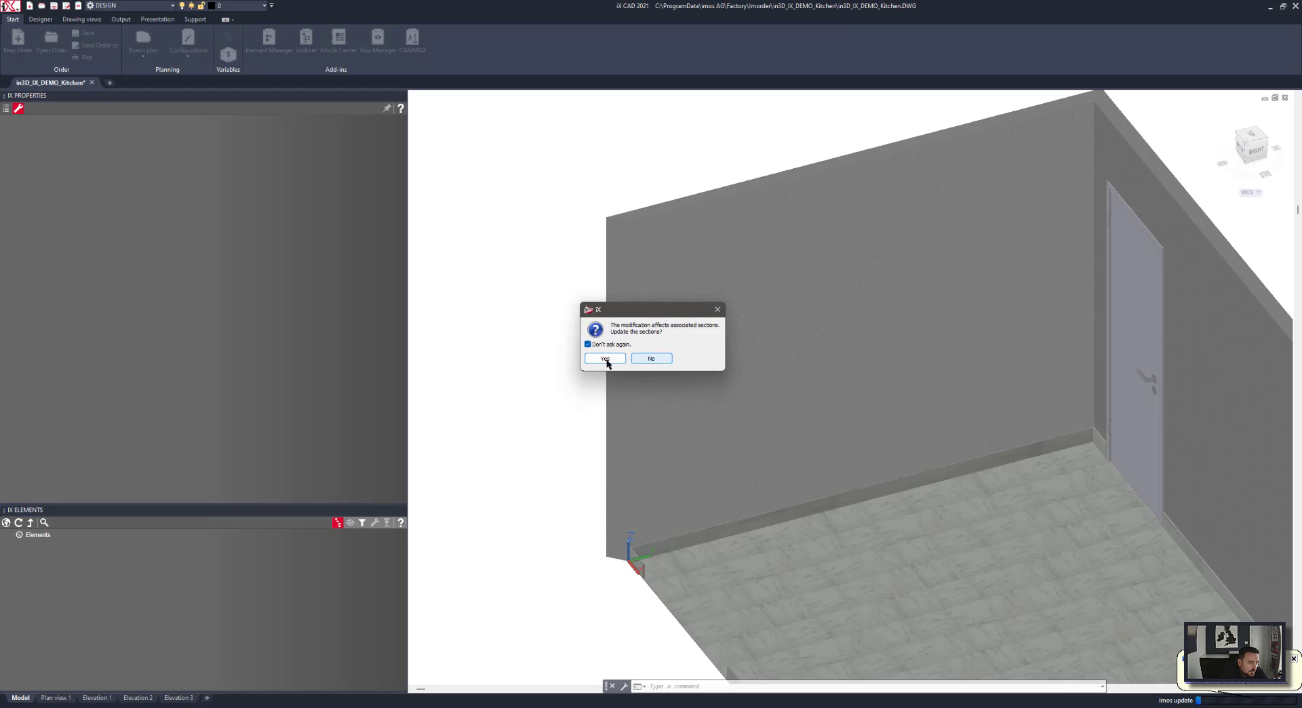
click(605, 359)
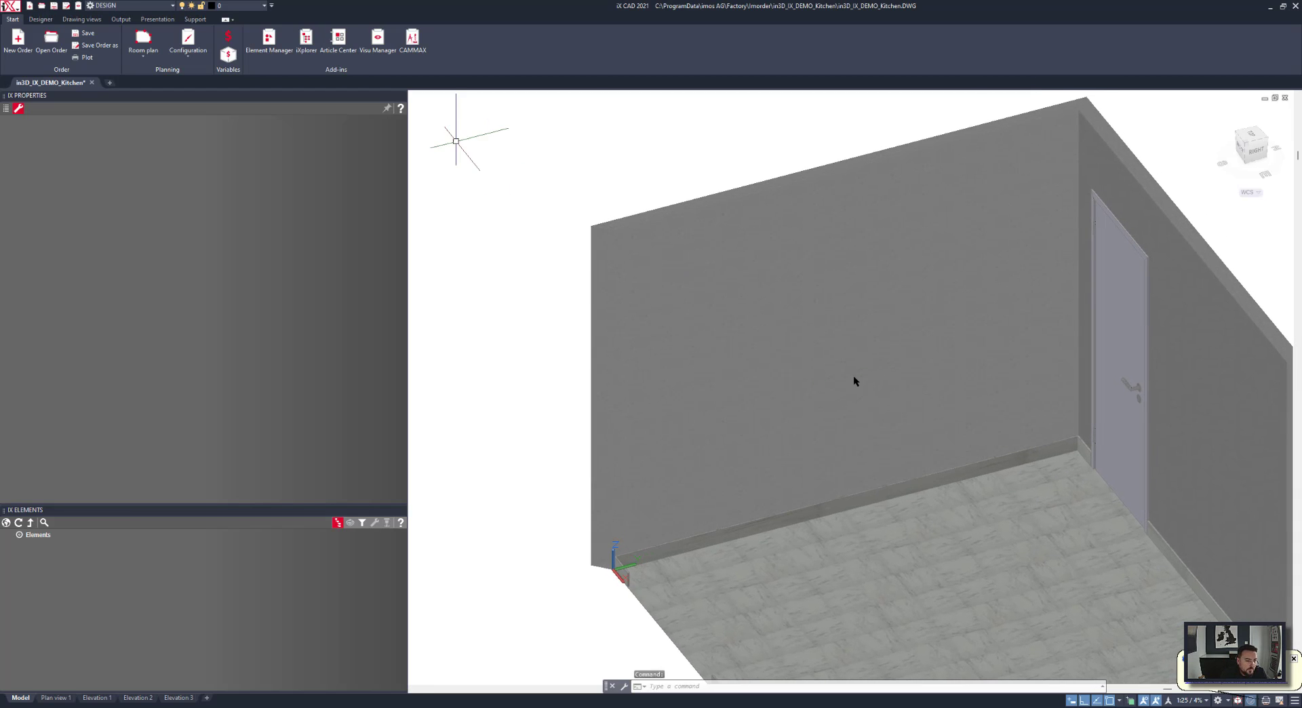
Insert a new Article Designer article along the room wall, stretched to about 1785 wide and 806 high with a depth of 500.
click(41, 19)
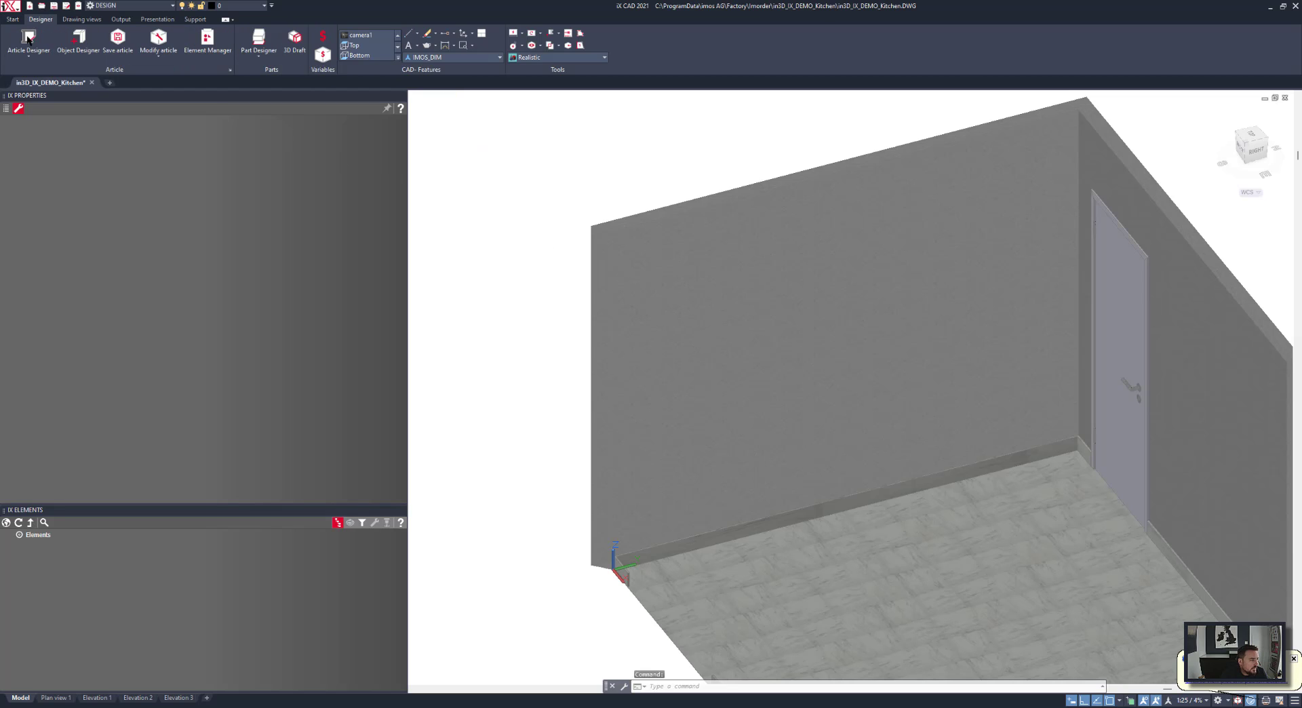
click(27, 41)
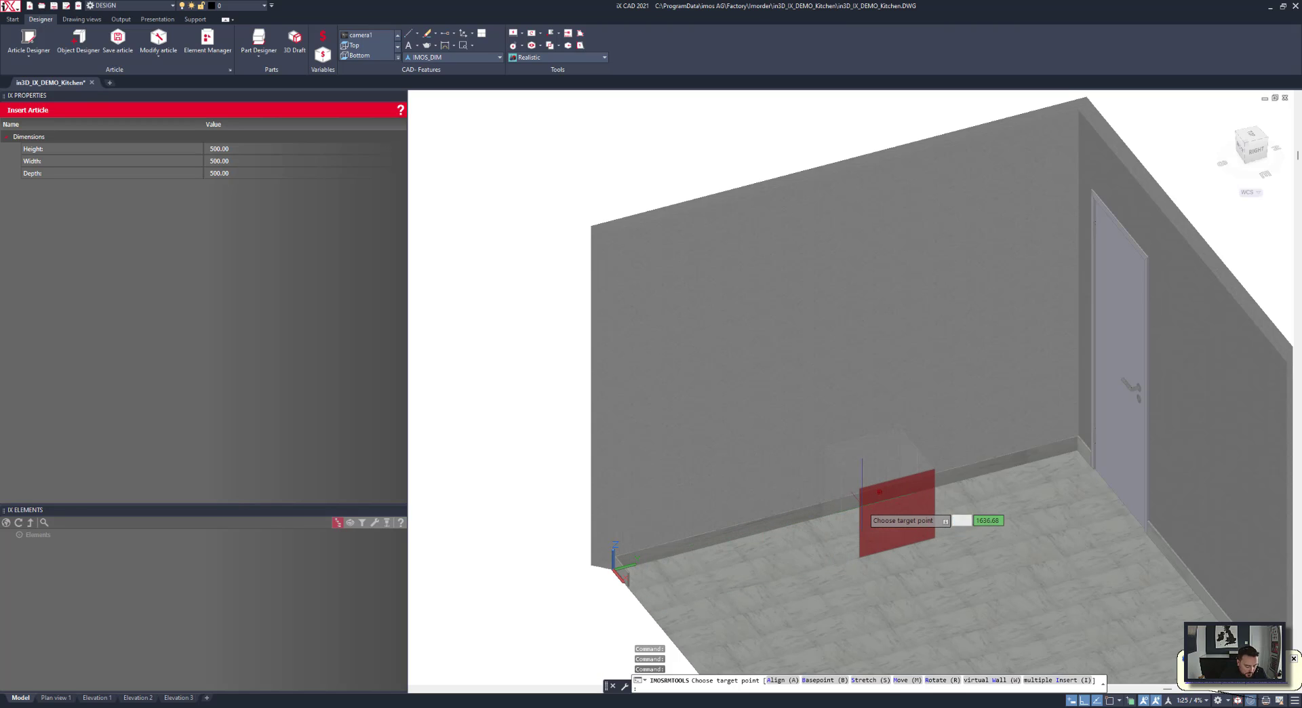
text(s)
key(Return)
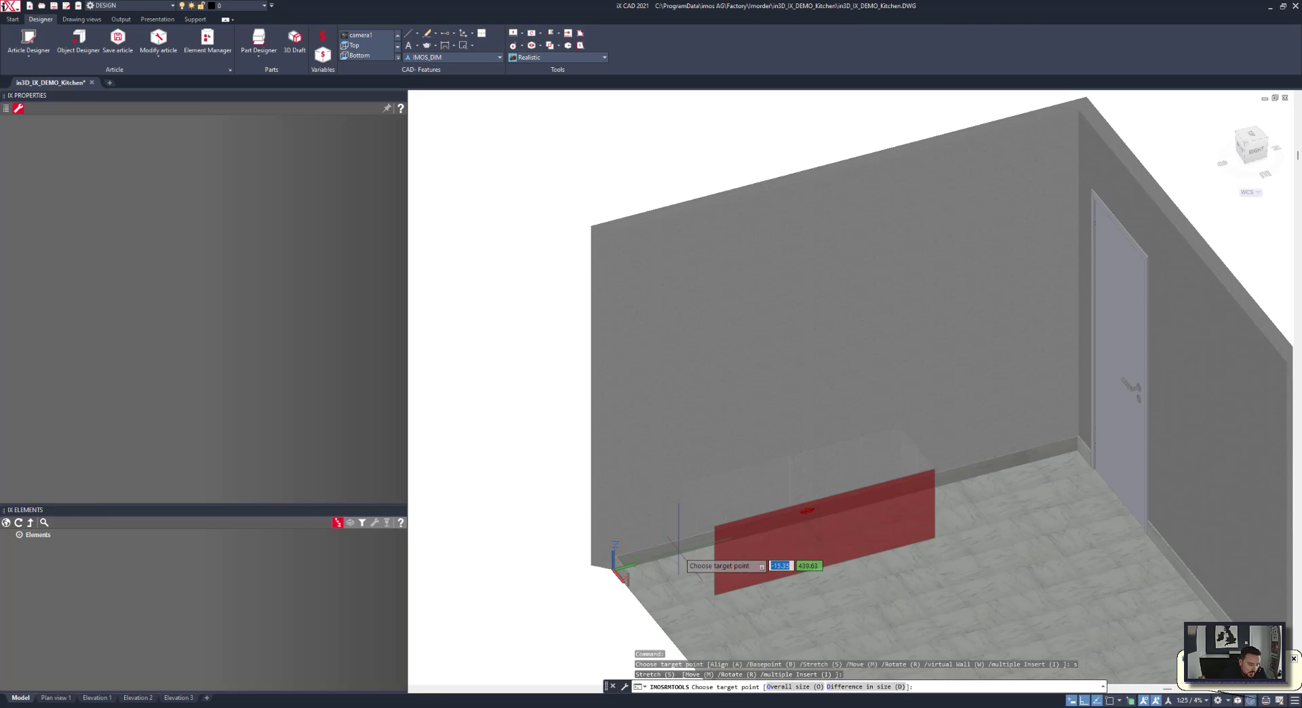
click(678, 555)
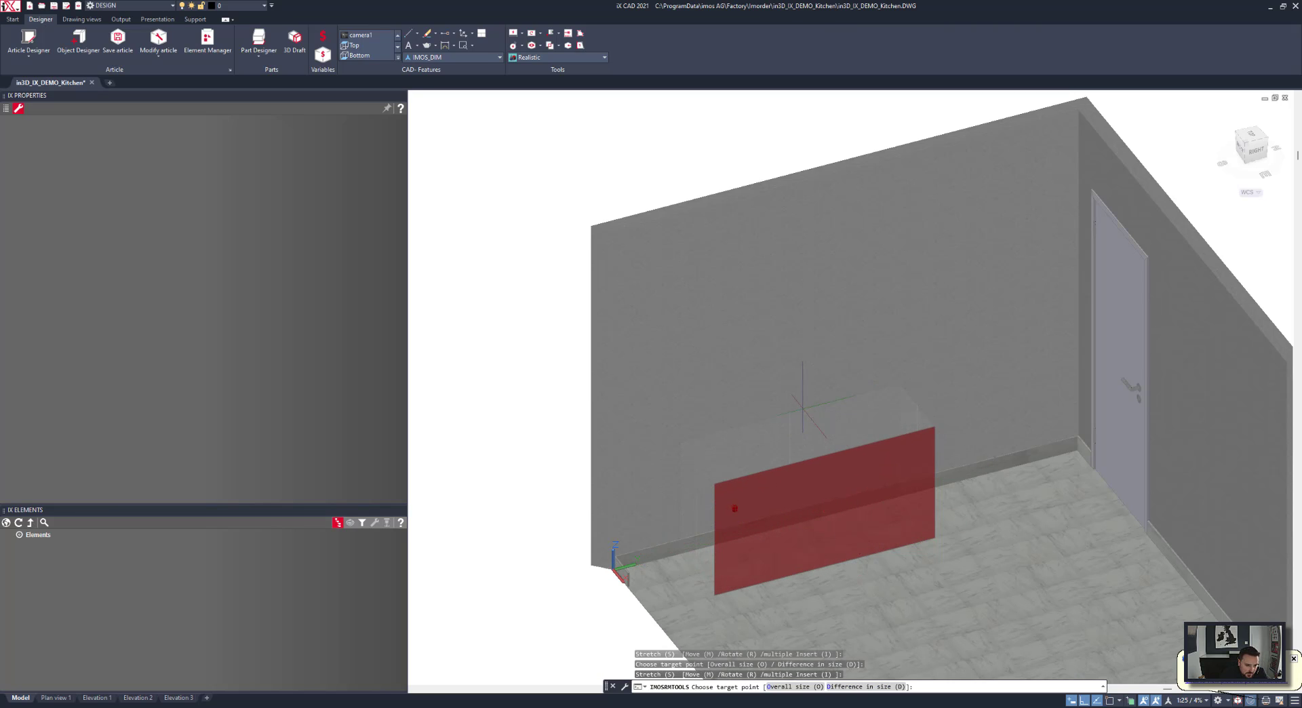
click(957, 465)
mouse_move(1092, 504)
shift+middle_down()
mouse_move(1017, 512)
mouse_move(1022, 484)
mouse_move(1083, 498)
shift+middle_up()
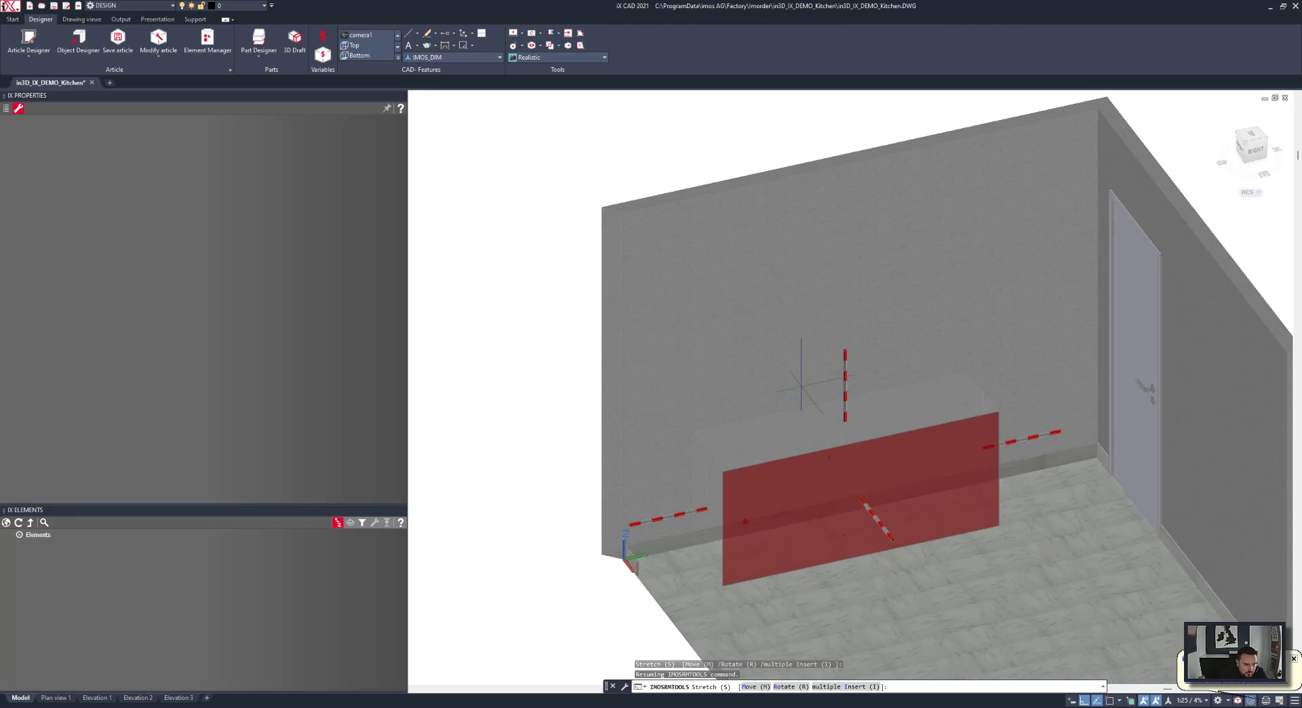
right_click(791, 368)
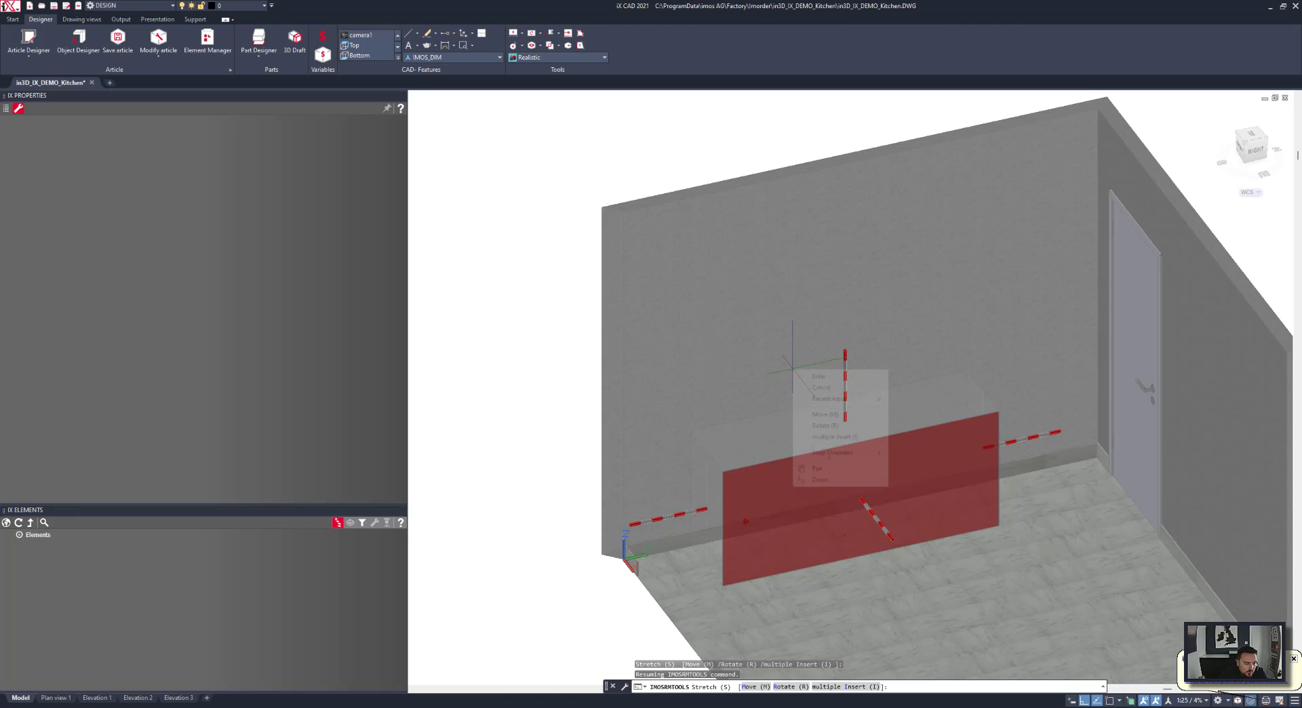
click(807, 374)
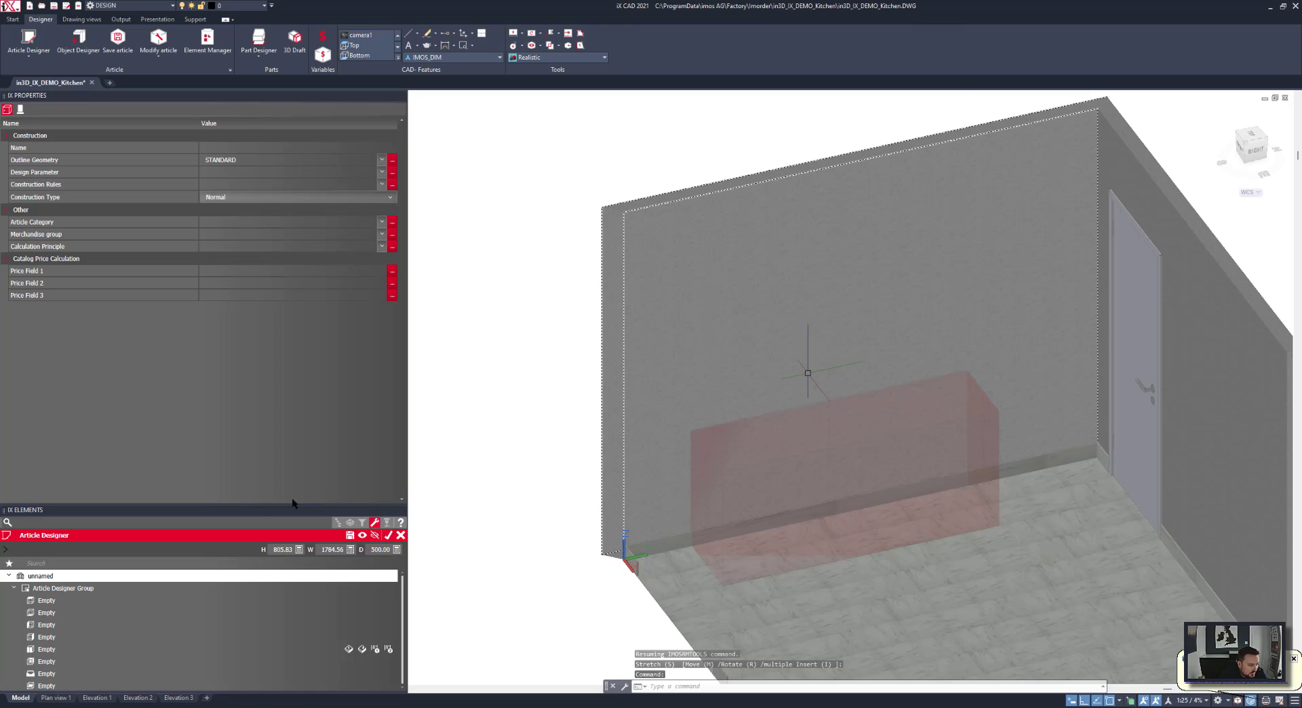
Dock the IX Elements and IX Properties palettes side by side, Elements first, and narrow both to enlarge the model view.
drag(248, 511, 406, 292)
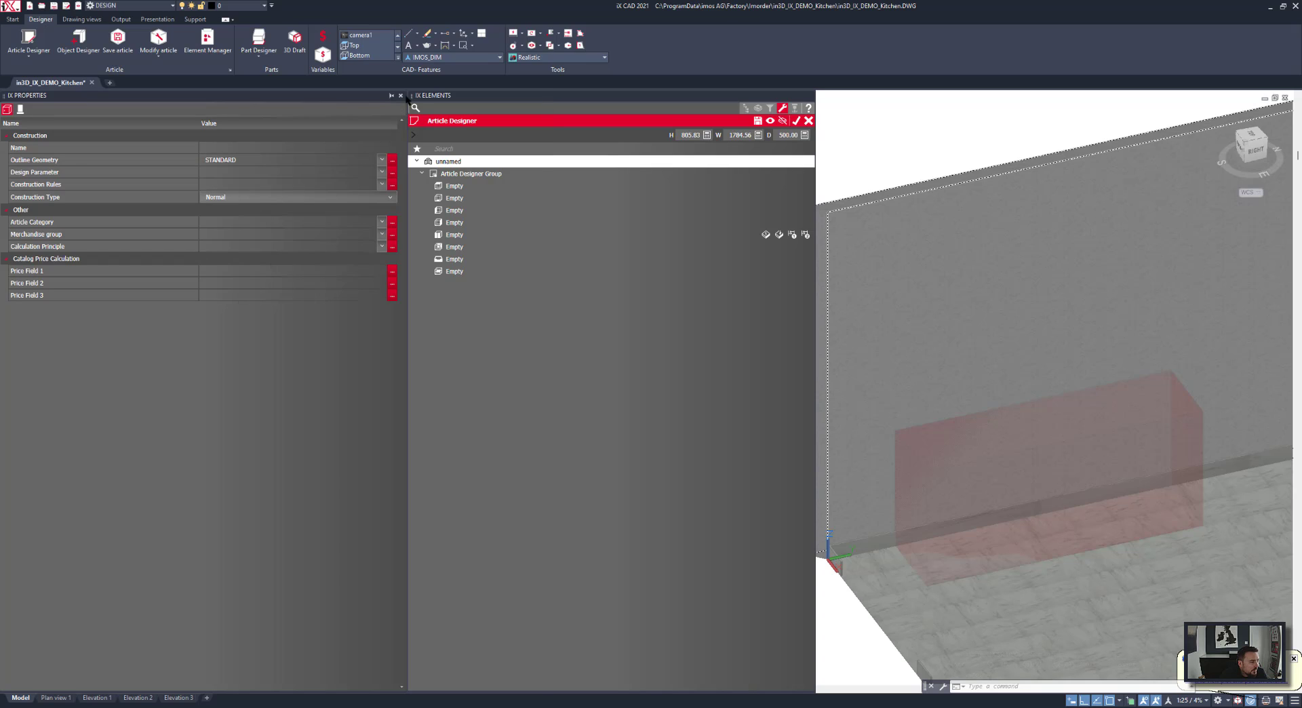
click(816, 159)
click(816, 178)
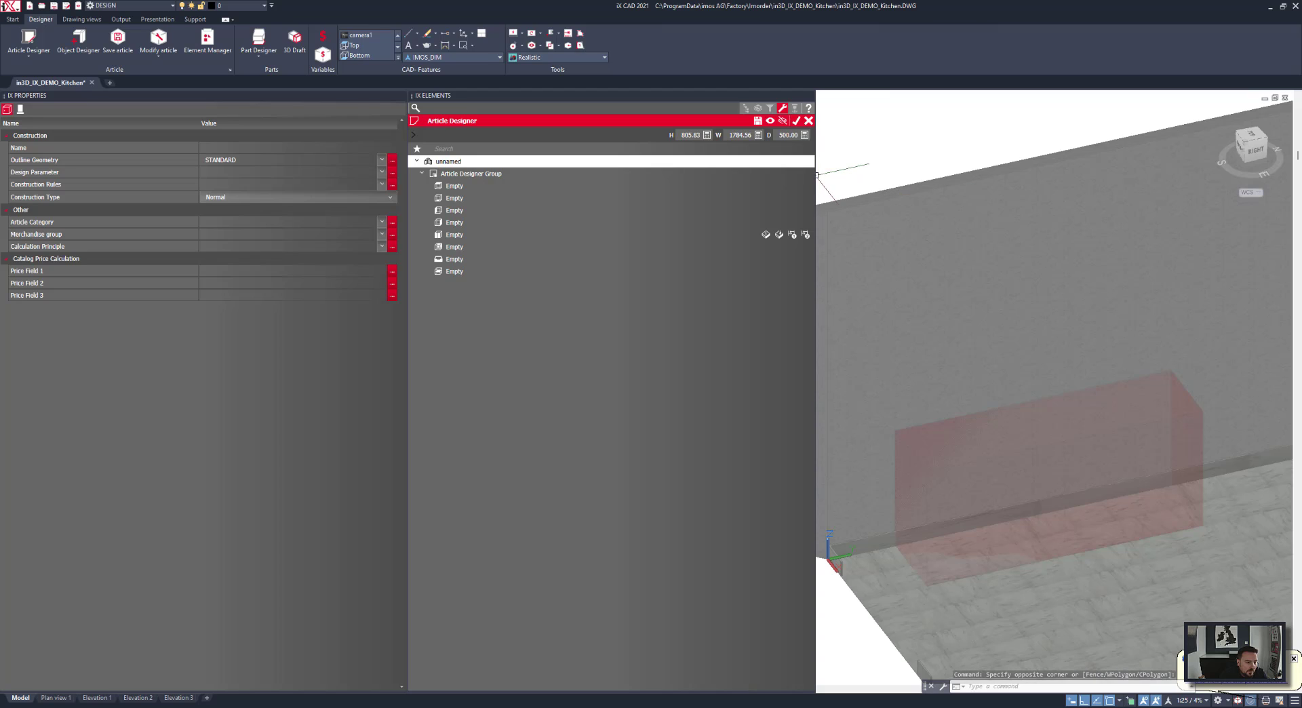
drag(814, 175, 571, 166)
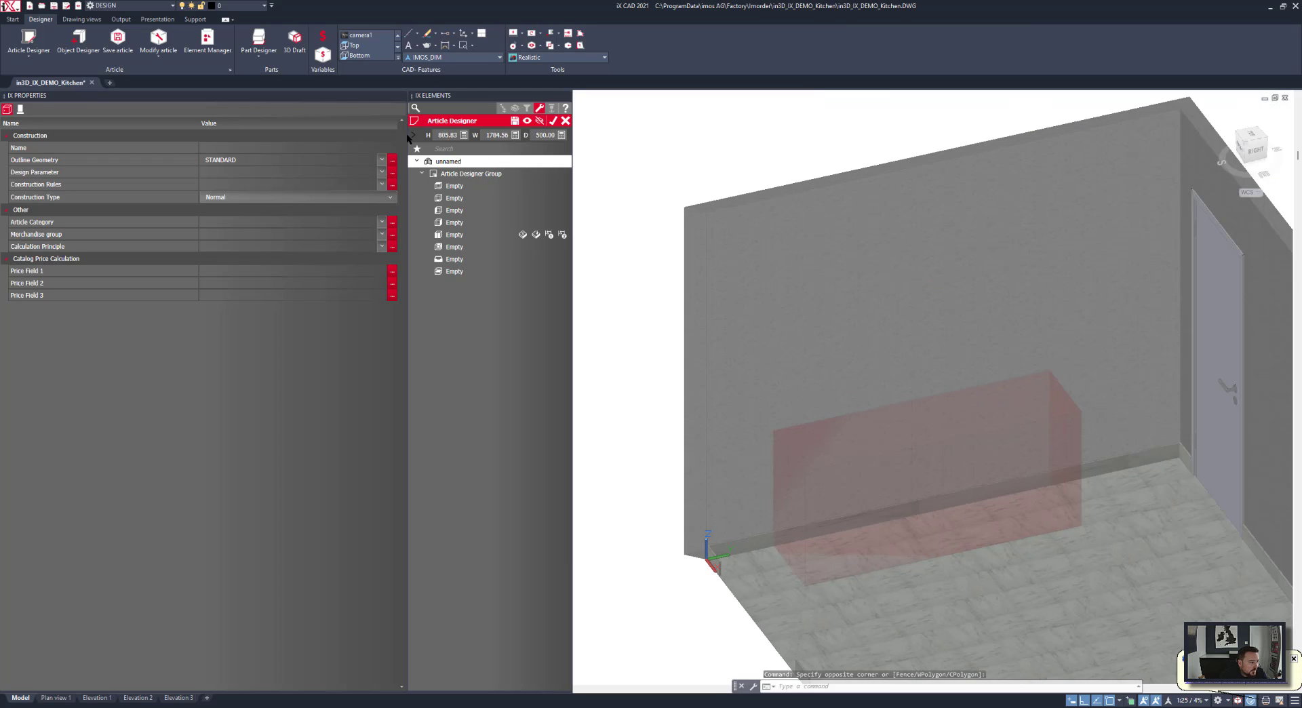
drag(241, 96, 488, 270)
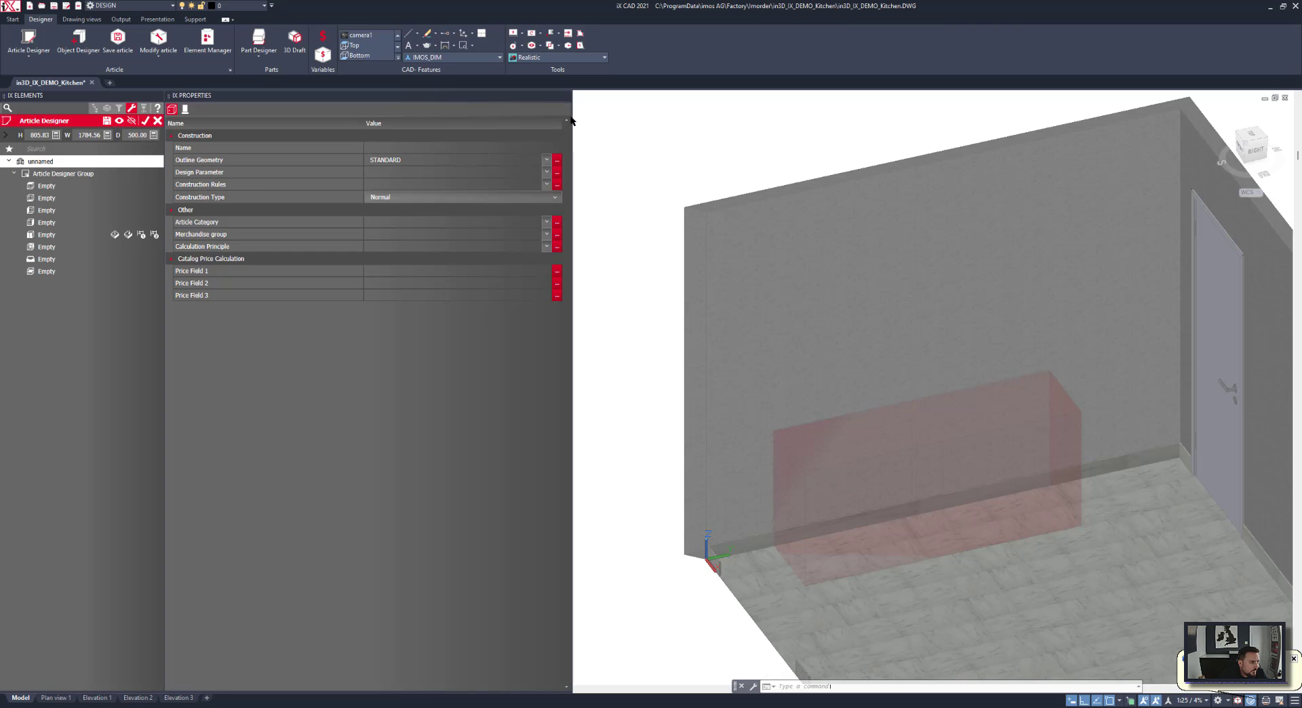
drag(571, 112, 347, 116)
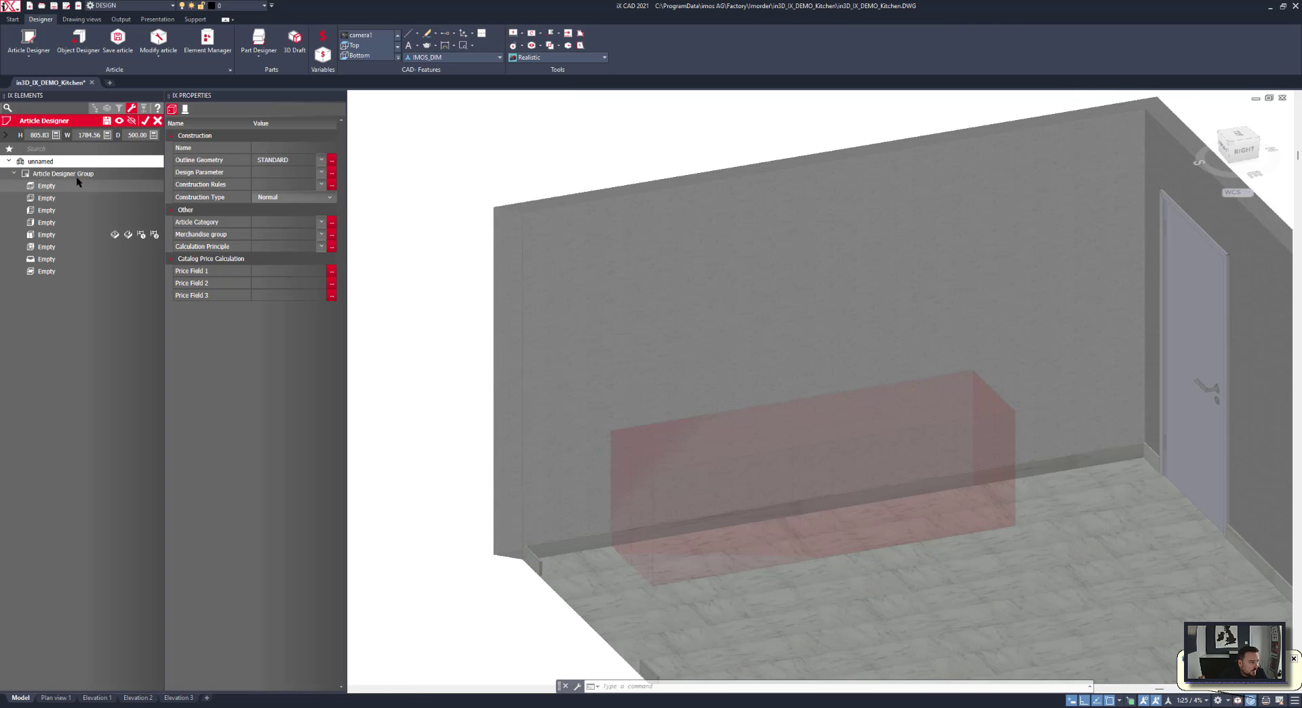
Add a top shelf, a bottom shelf, a left side panel and a right side panel to the new article.
click(32, 186)
click(31, 198)
click(30, 210)
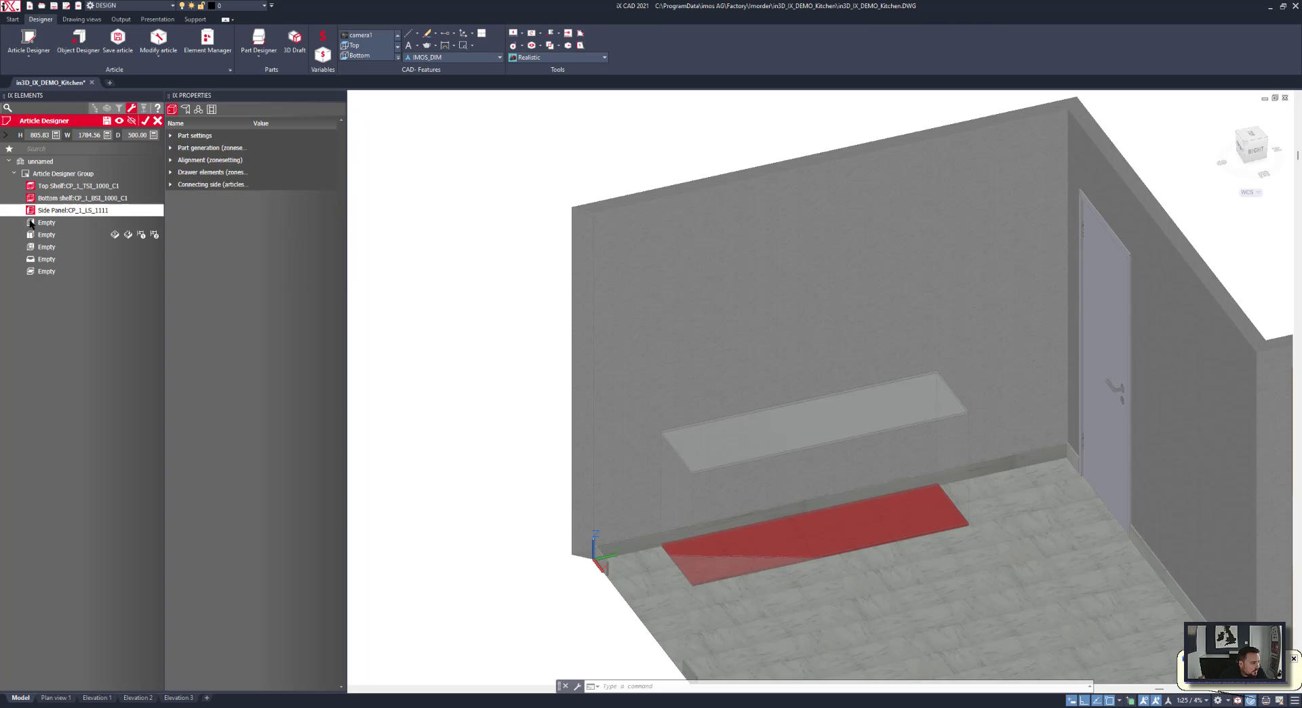
click(31, 223)
Isolate the new article in a close-up view by hiding the surrounding room.
scroll(844, 515, up, 3)
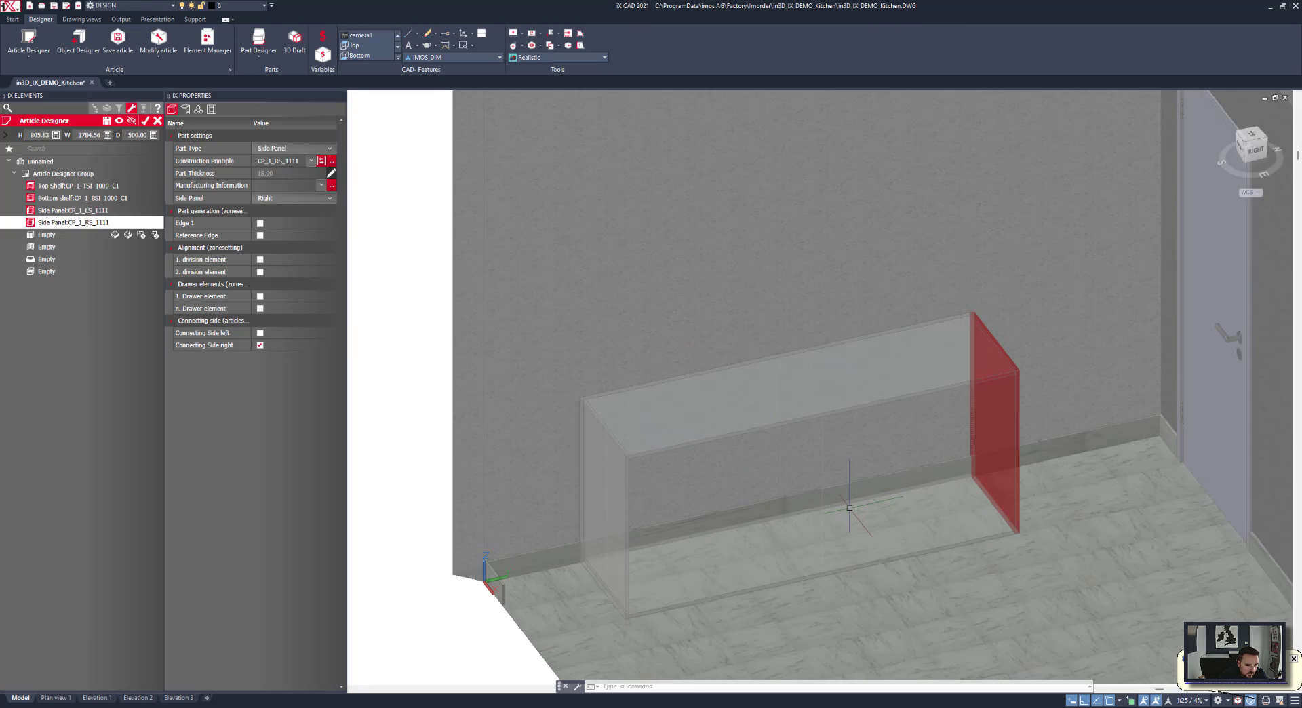
middle_drag(848, 511, 835, 462)
scroll(840, 457, up, 3)
scroll(814, 452, up, 2)
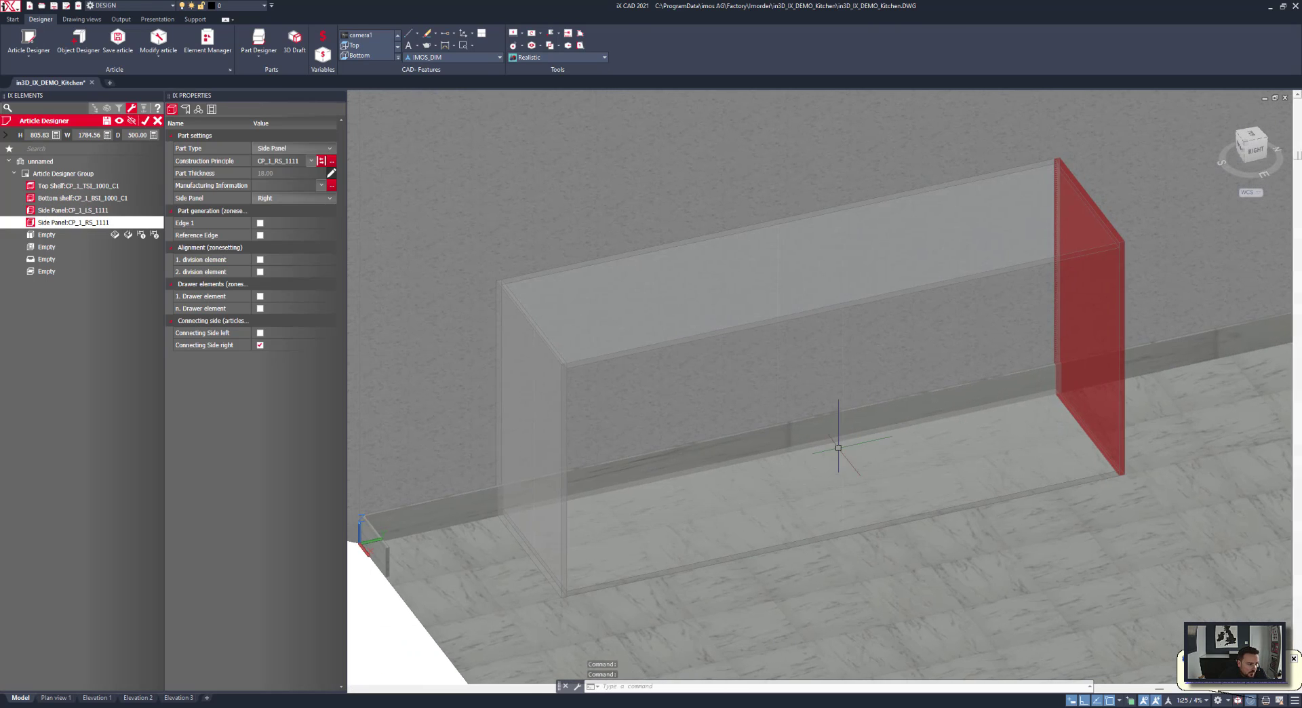
click(120, 121)
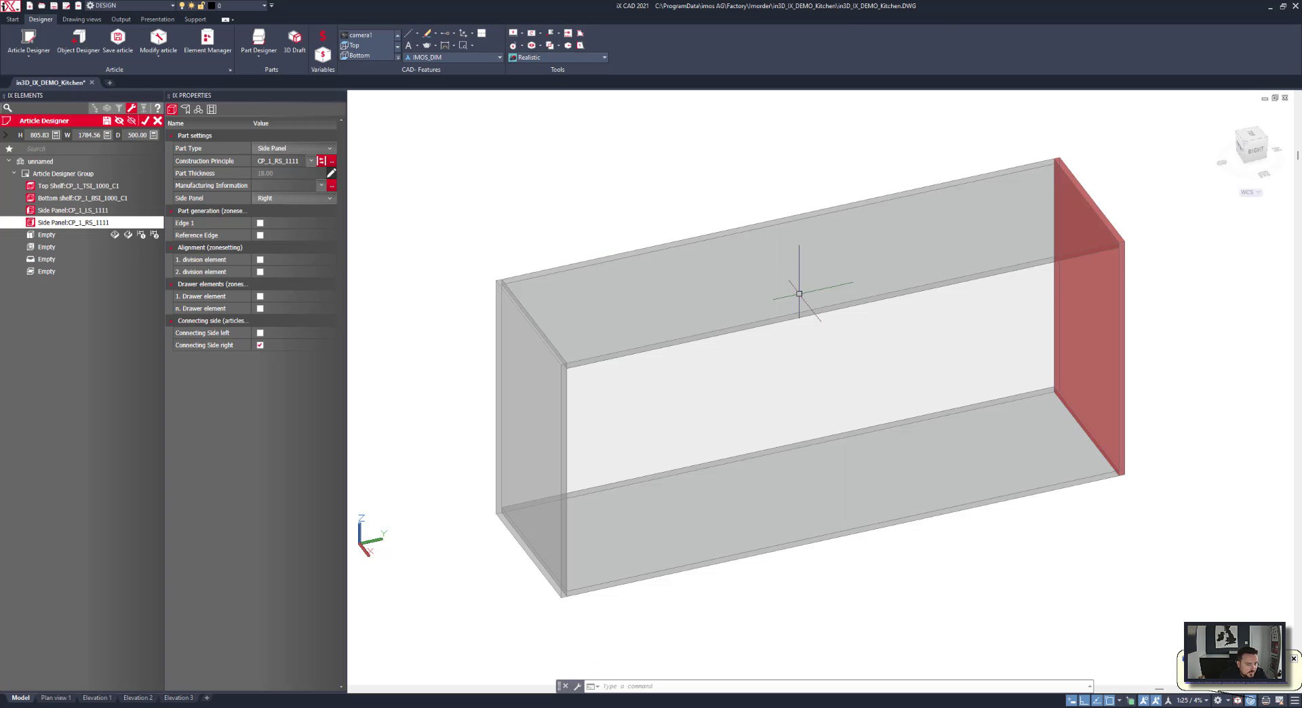
Change the top shelf's construction principle to the onset type CP_1_TSO_1111_C1 from the Getting Started shelves.
shift+middle_drag(846, 386, 86, 187)
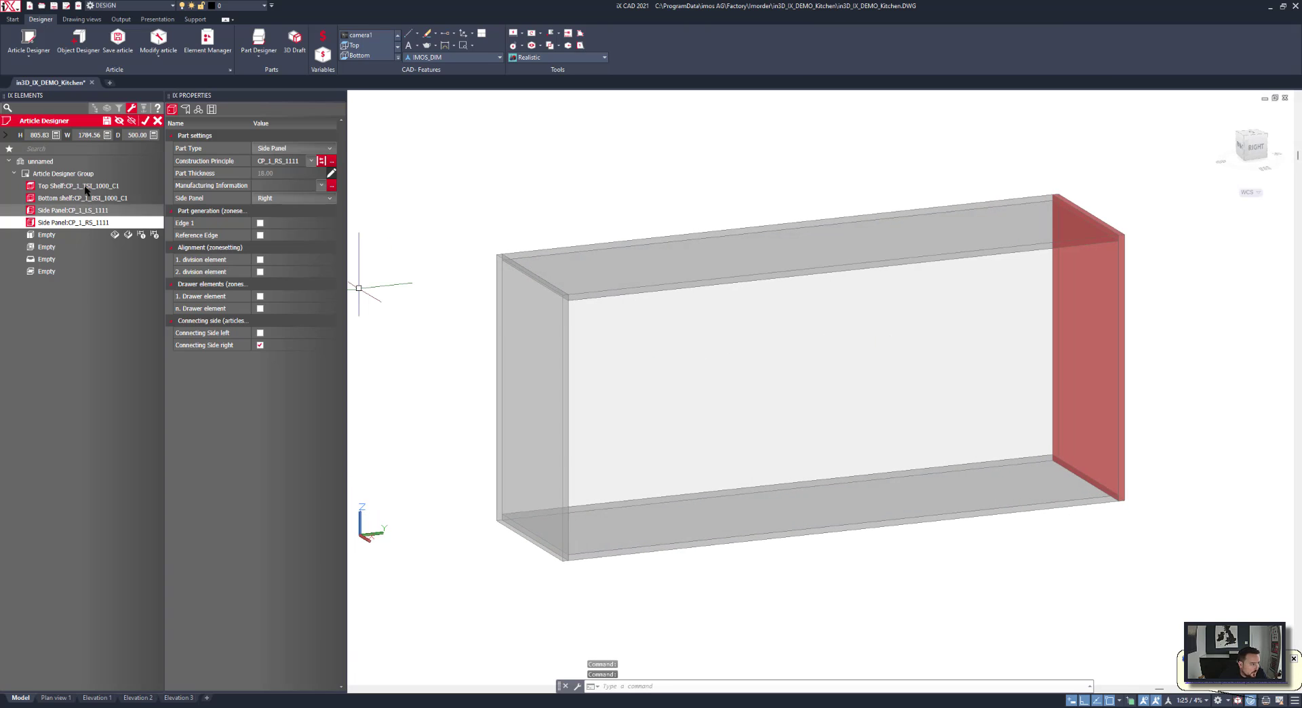
click(86, 187)
click(309, 148)
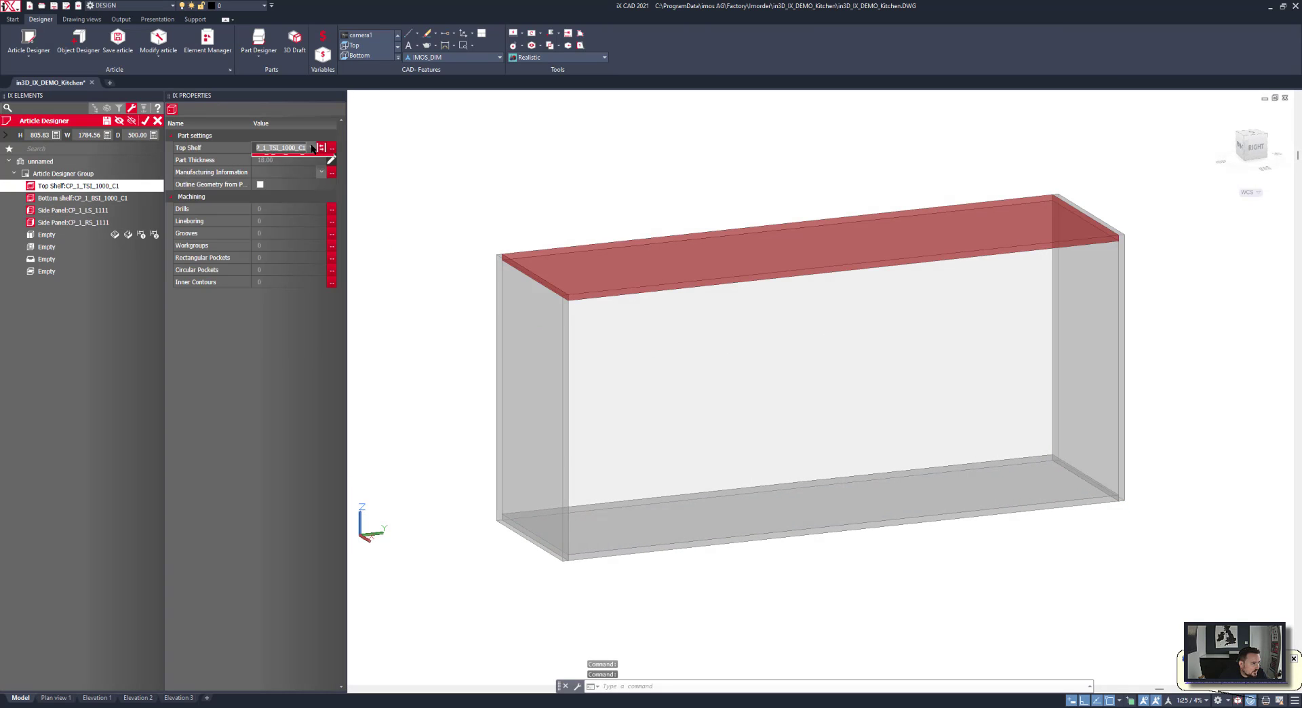
click(312, 147)
click(313, 148)
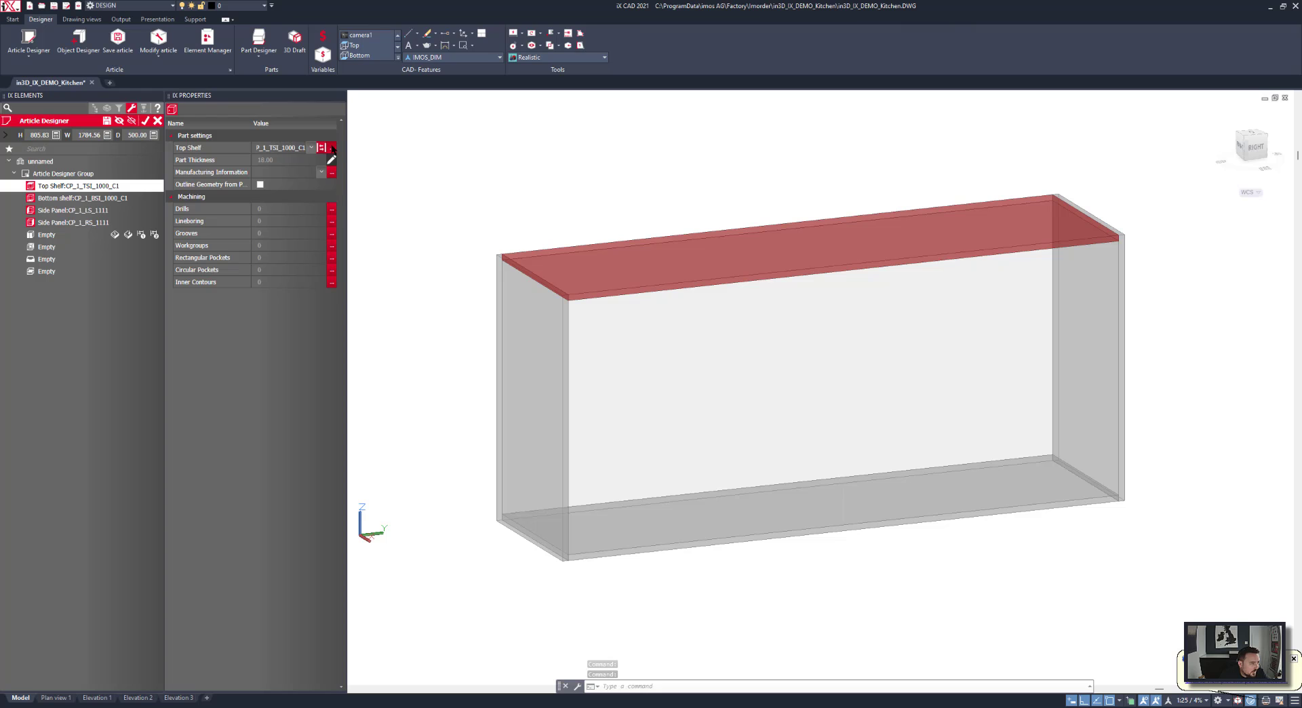
click(332, 148)
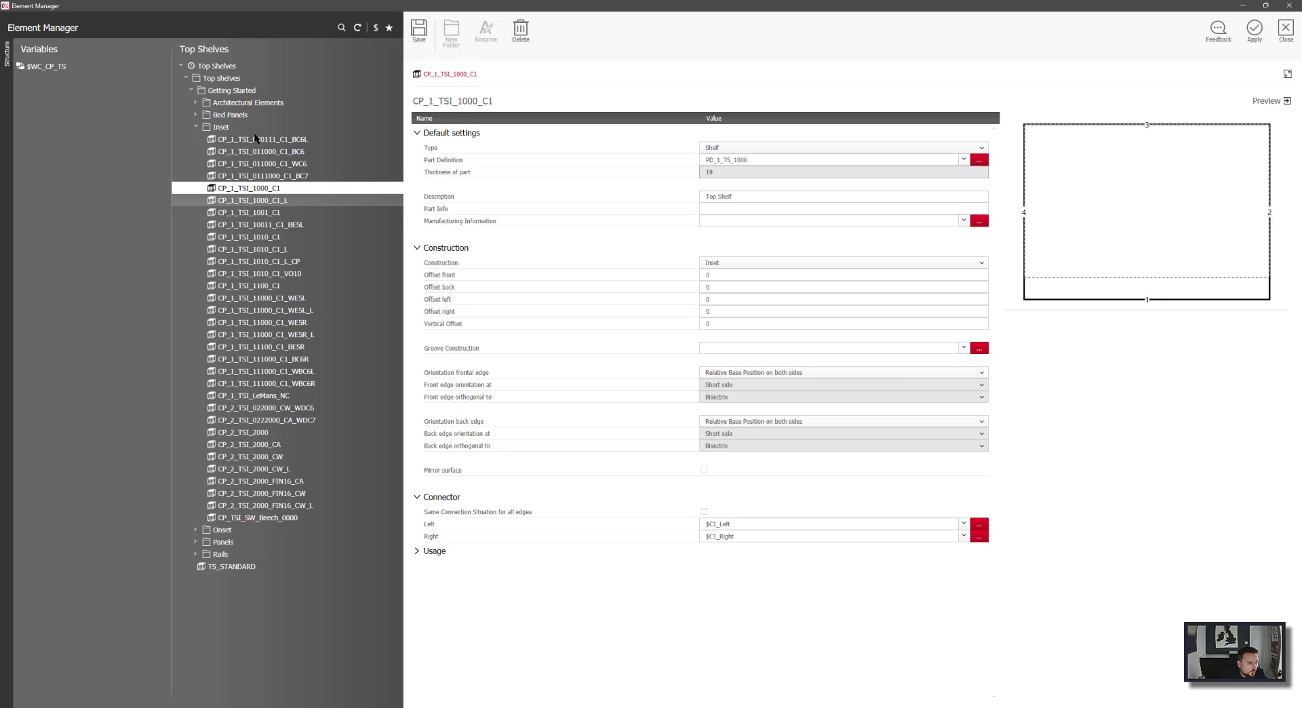
click(195, 127)
click(195, 139)
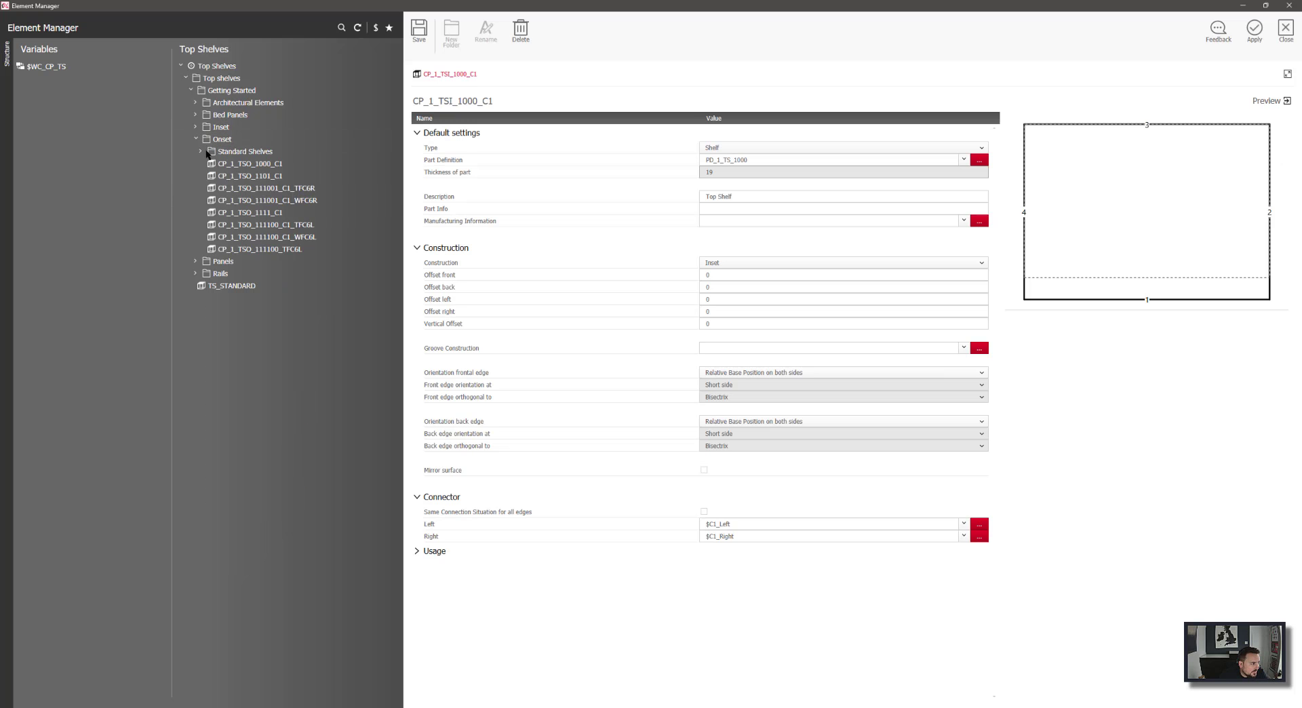
click(250, 213)
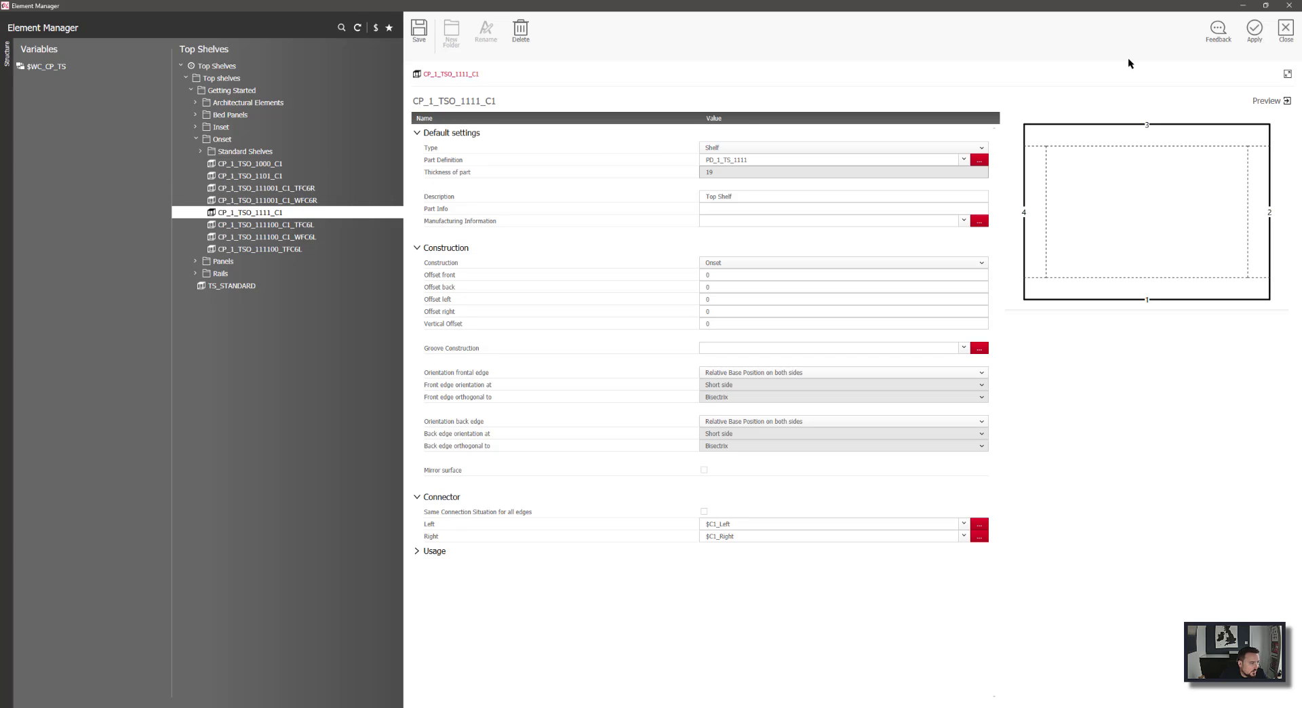
click(1253, 41)
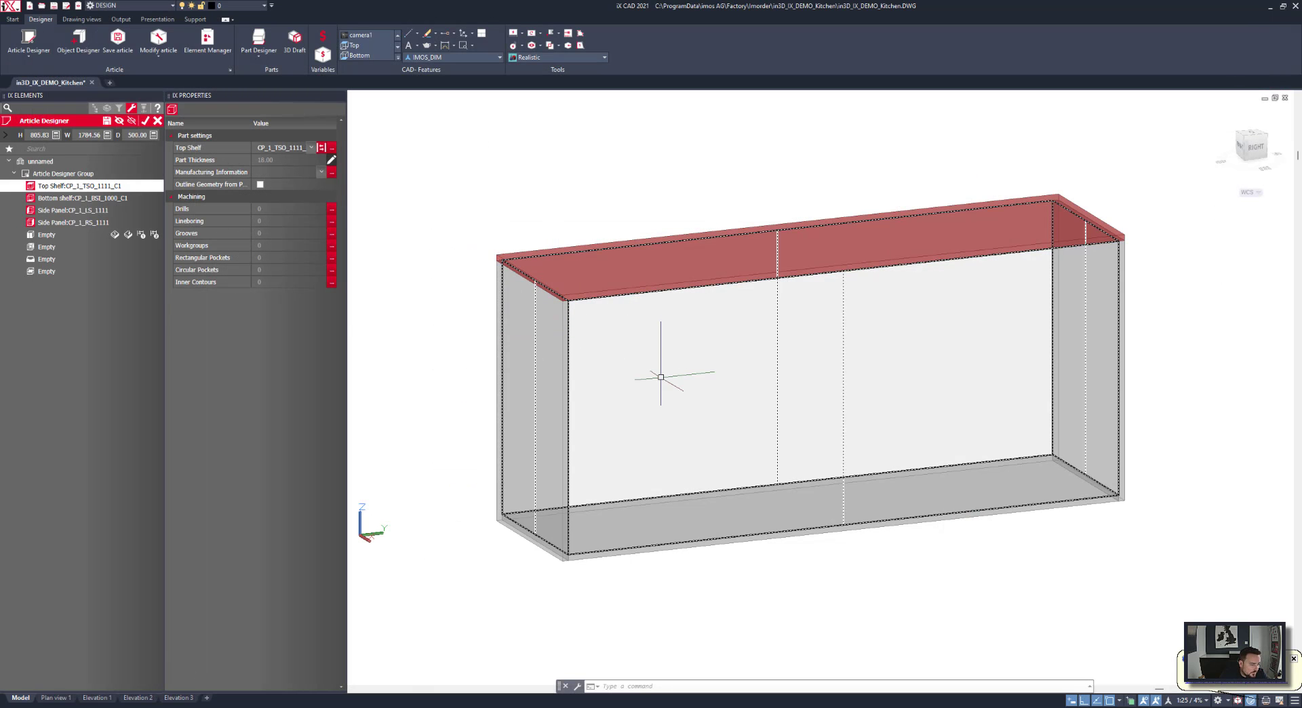
Enable the base construction for the whole unnamed article by setting Base Construction to Yes.
click(38, 162)
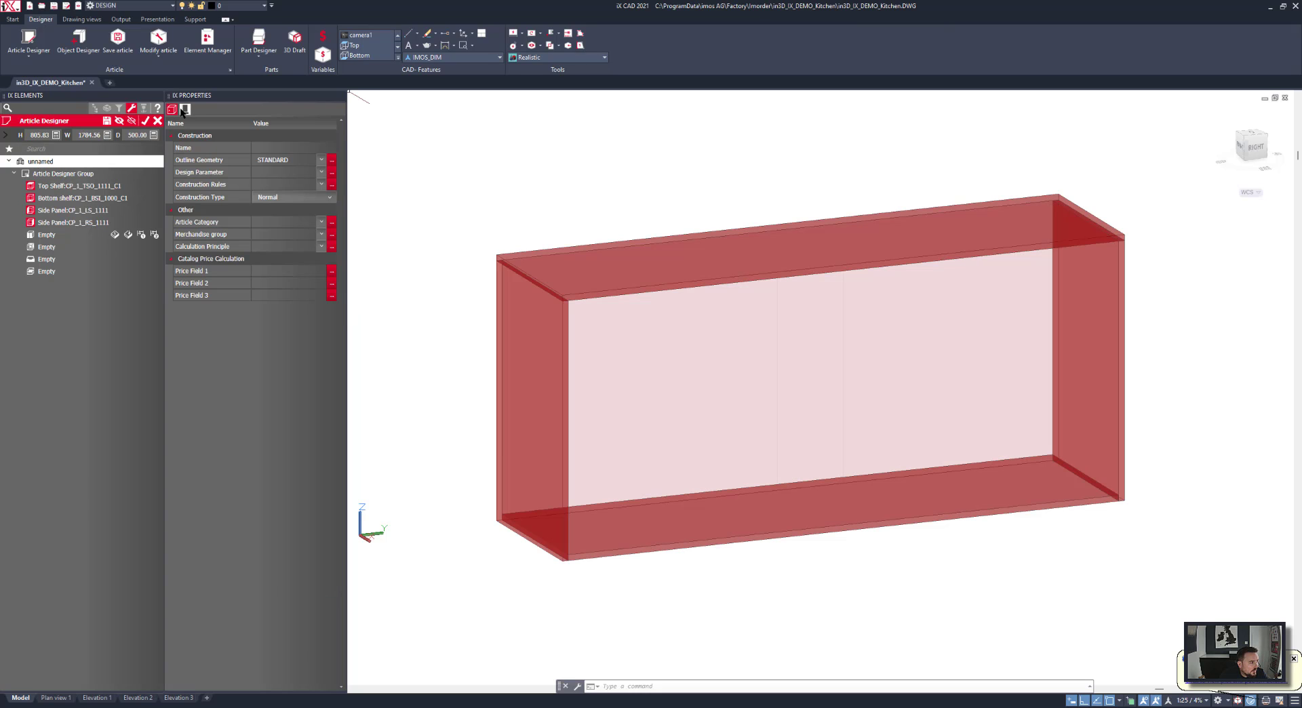
click(184, 109)
click(262, 150)
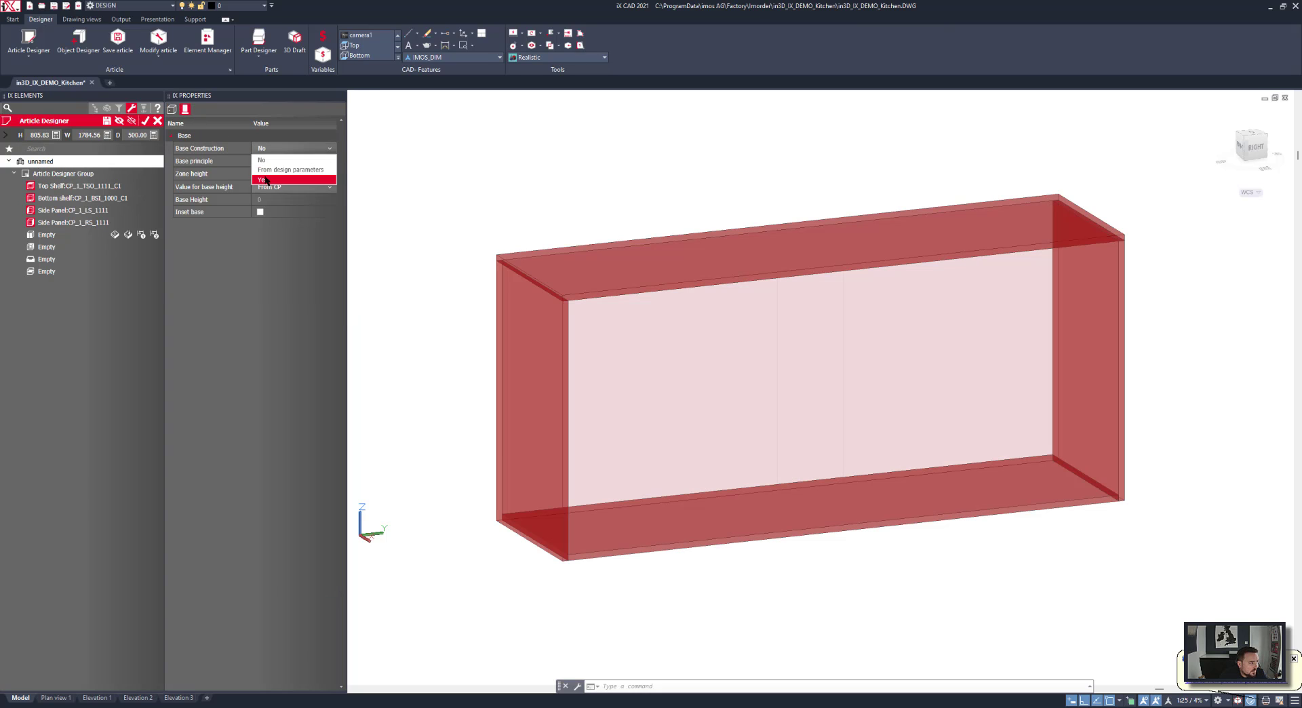
click(265, 172)
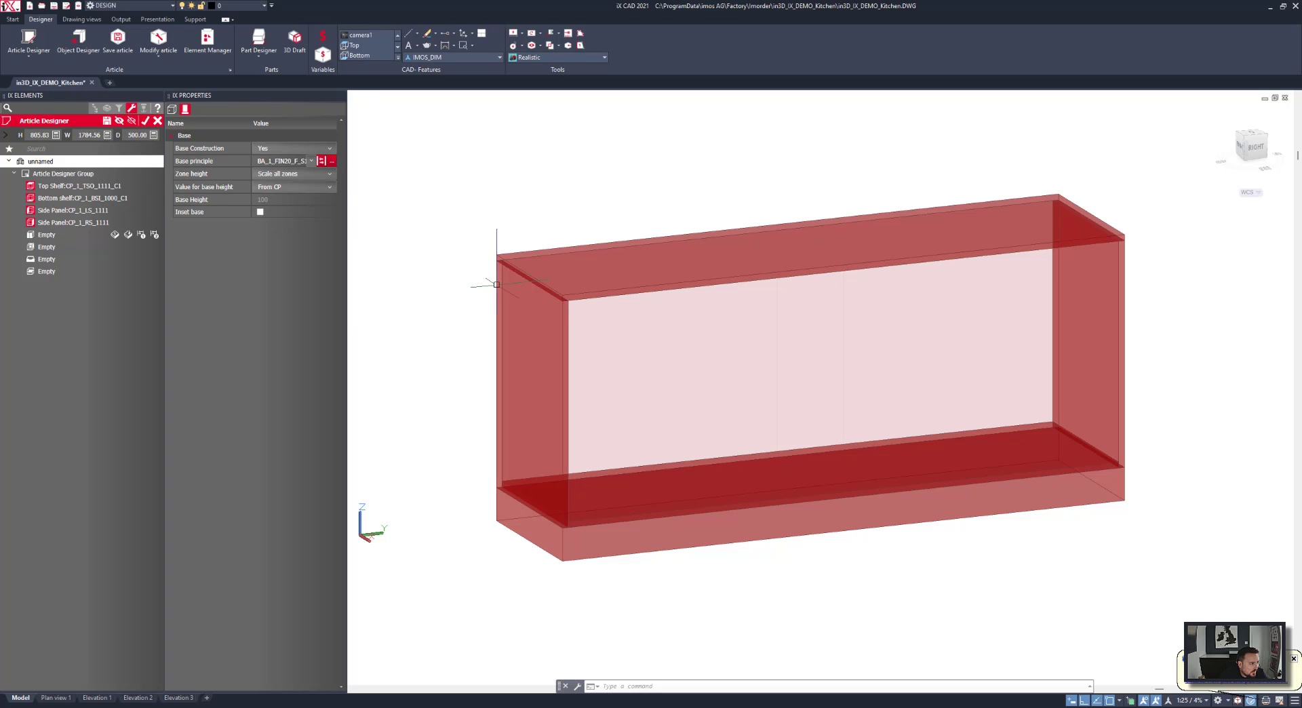
Open the article's base principle in the Element Manager and save a copy named BA_1_FIN20_F_S100_FLRB.
click(328, 161)
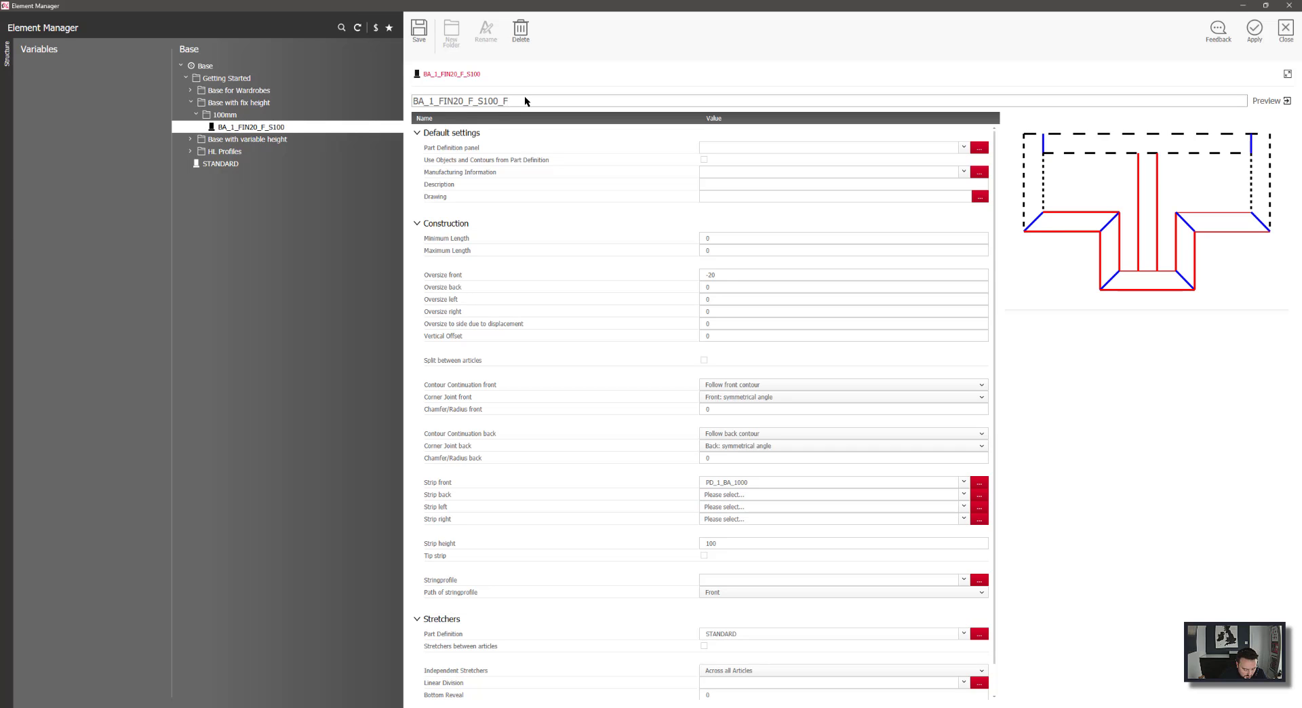
text(B)
click(425, 31)
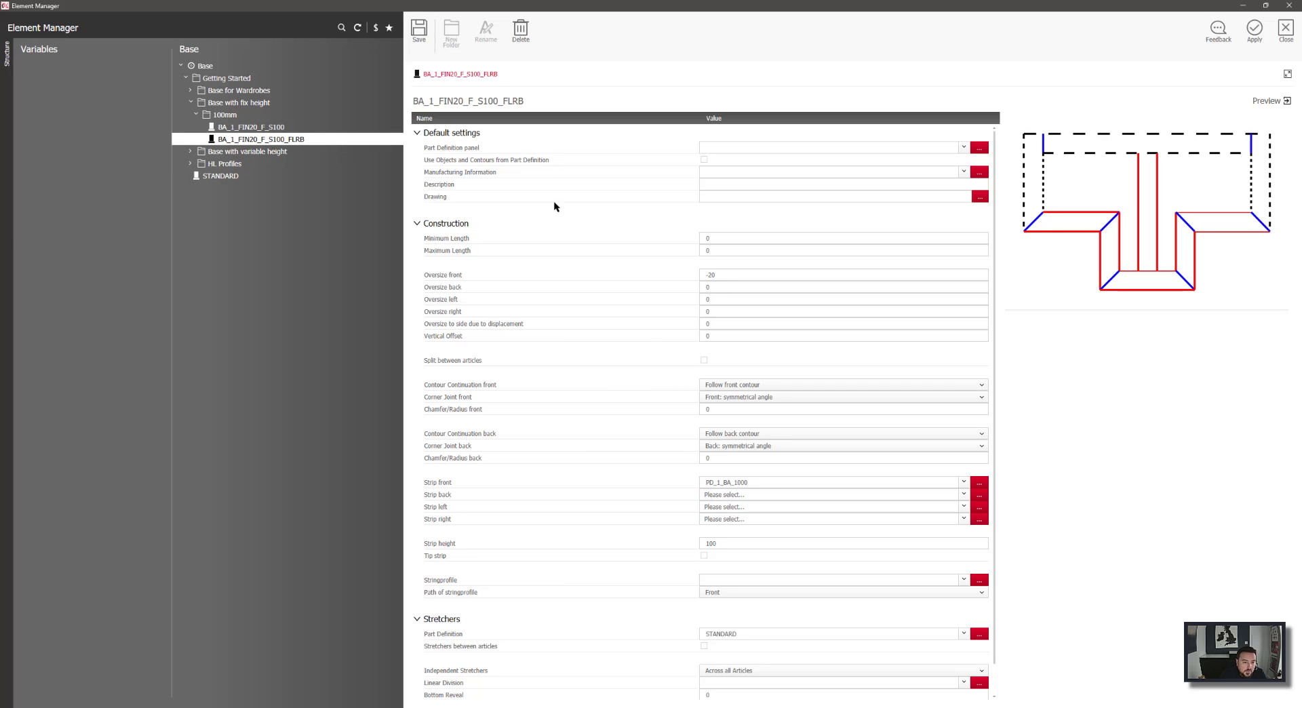
Assign the front strip's part definition PD_1_BA_1000 to the back, left and right strips of the base principle.
click(764, 482)
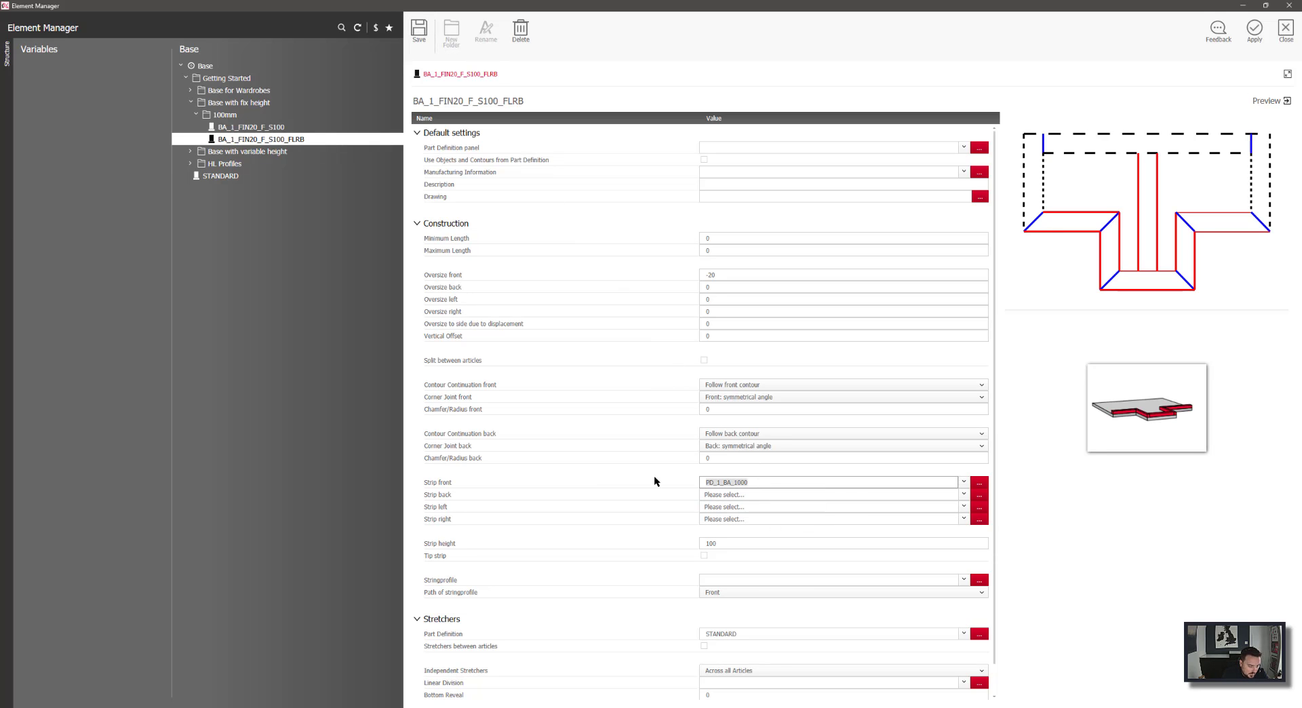
key(ctrl+c)
click(759, 493)
key(ctrl+v)
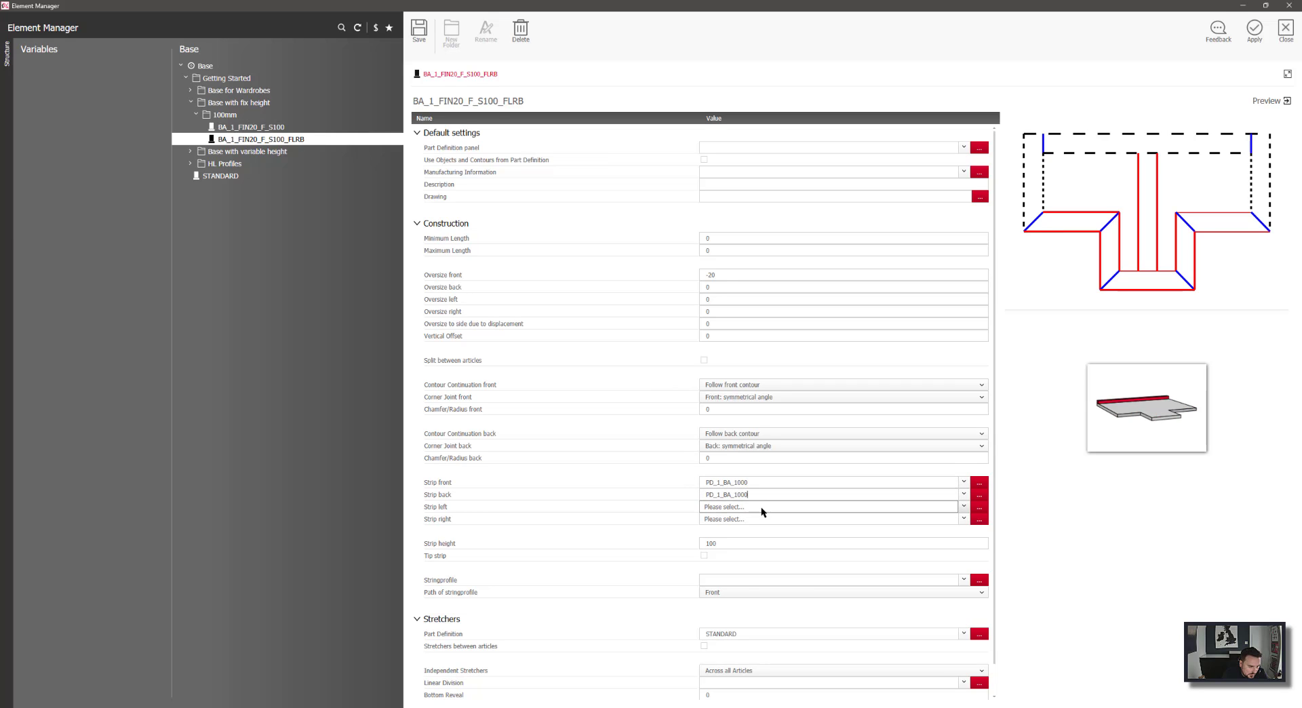
click(760, 507)
key(ctrl+v)
click(760, 518)
key(ctrl+v)
click(770, 482)
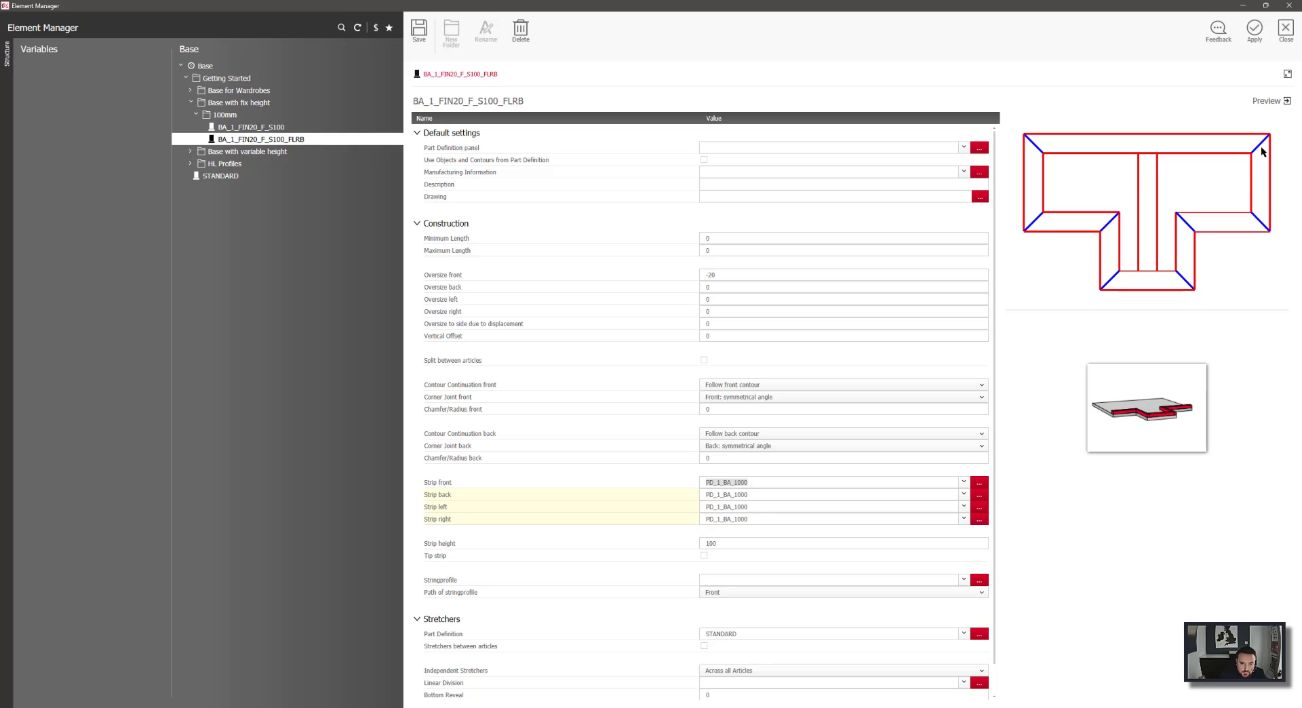
Set the base principle's front, back, left and right oversizes to -50.
drag(722, 275, 696, 275)
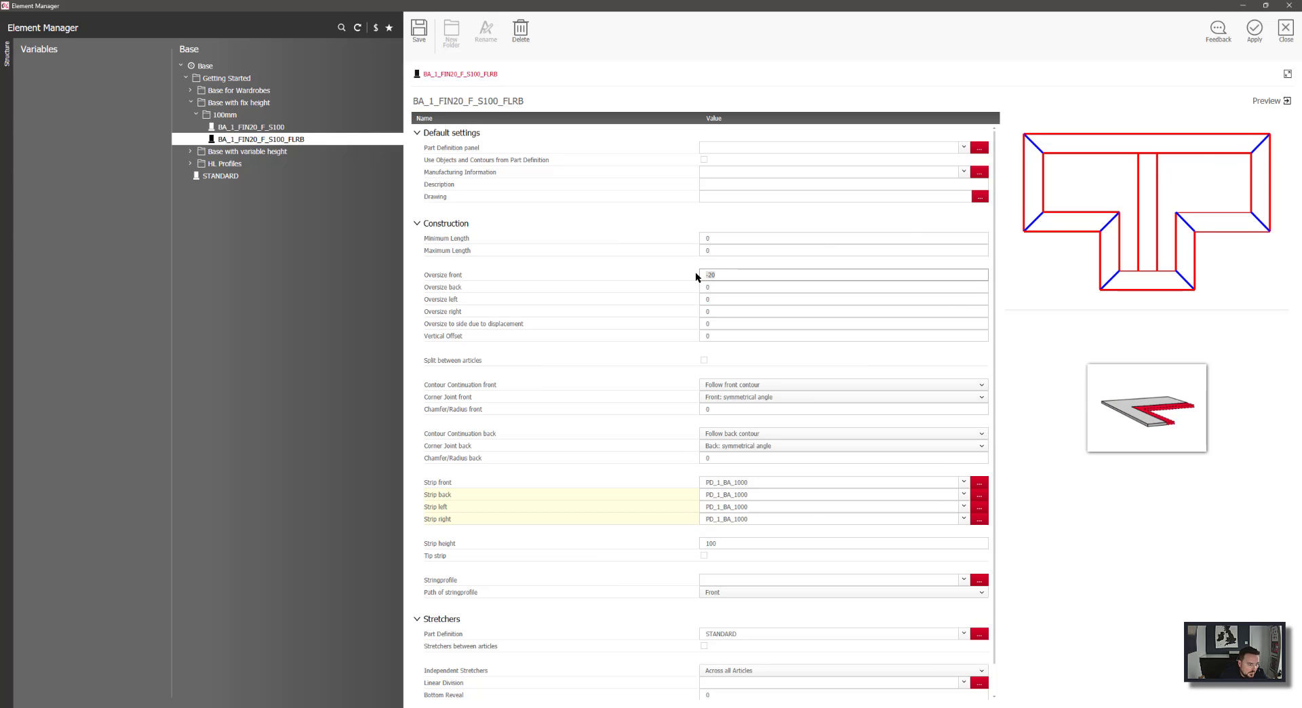
text(-50)
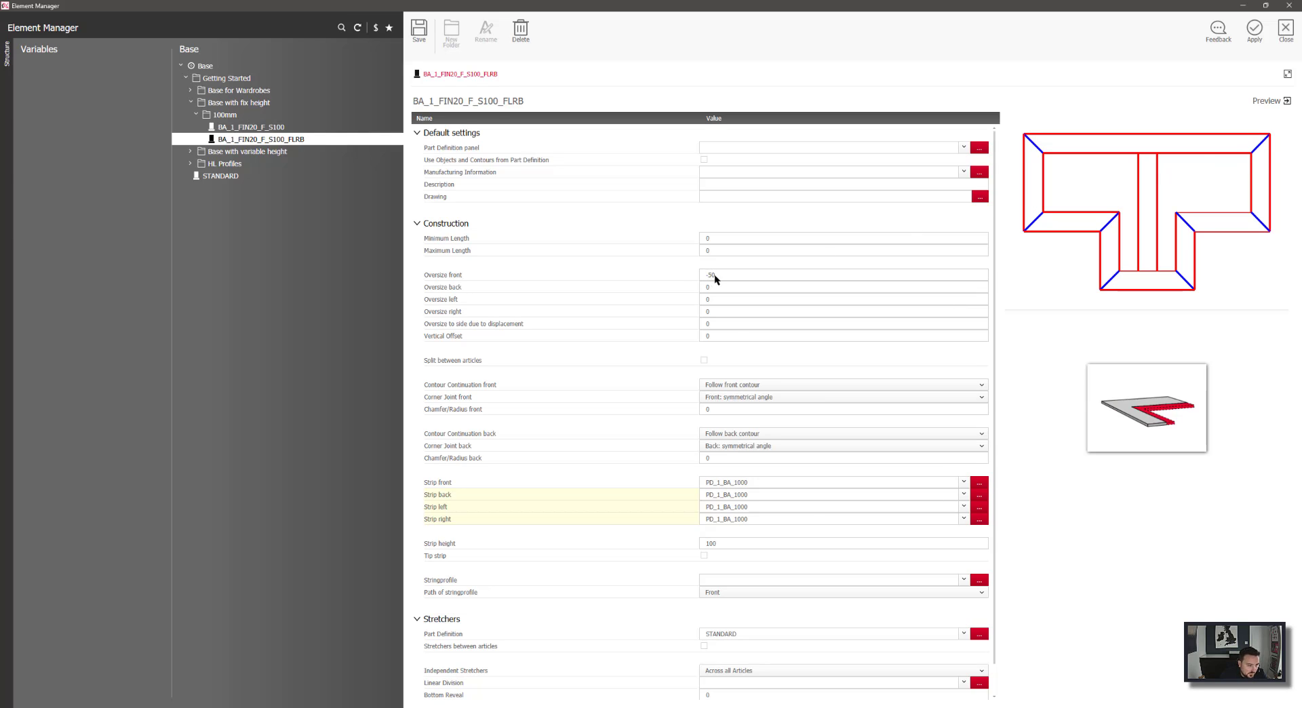
click(741, 285)
drag(742, 286, 664, 310)
key(ctrl+v)
key(ctrl+v)
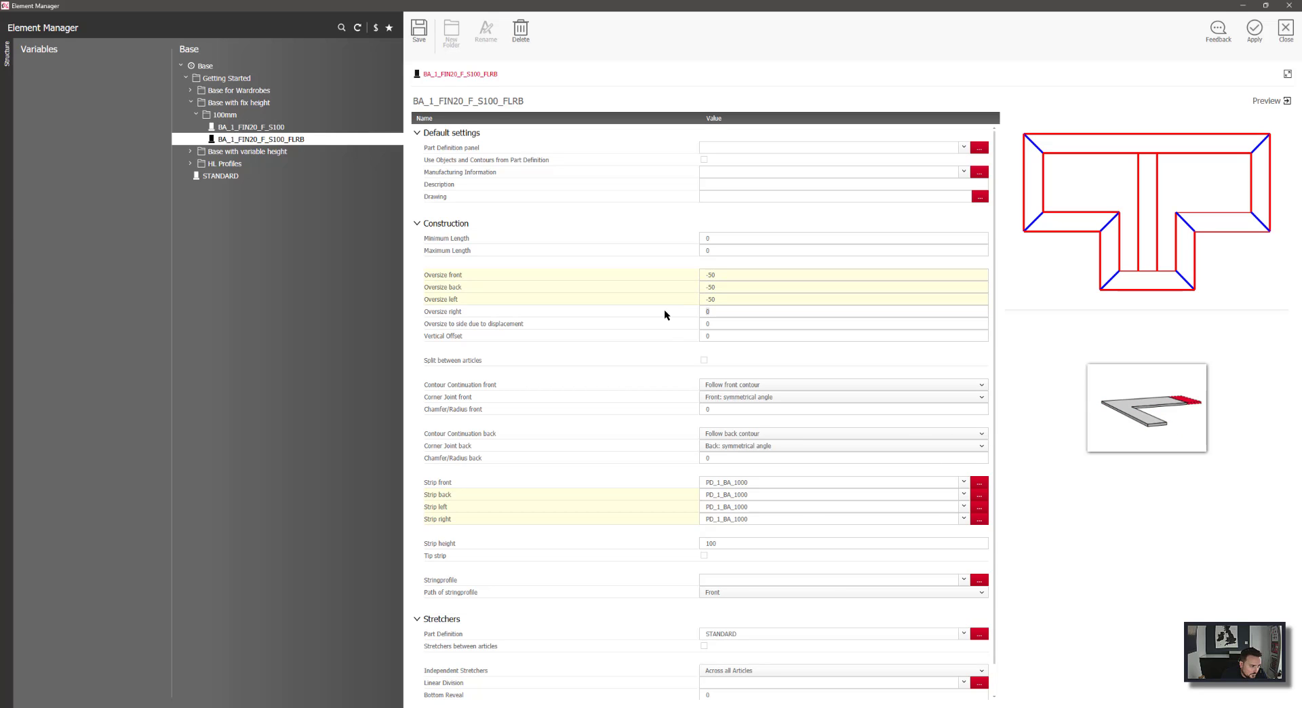
key(ctrl+v)
Save the base principle, apply it to the article and show the cabinet's actual parts in the model.
drag(767, 294, 718, 255)
click(420, 31)
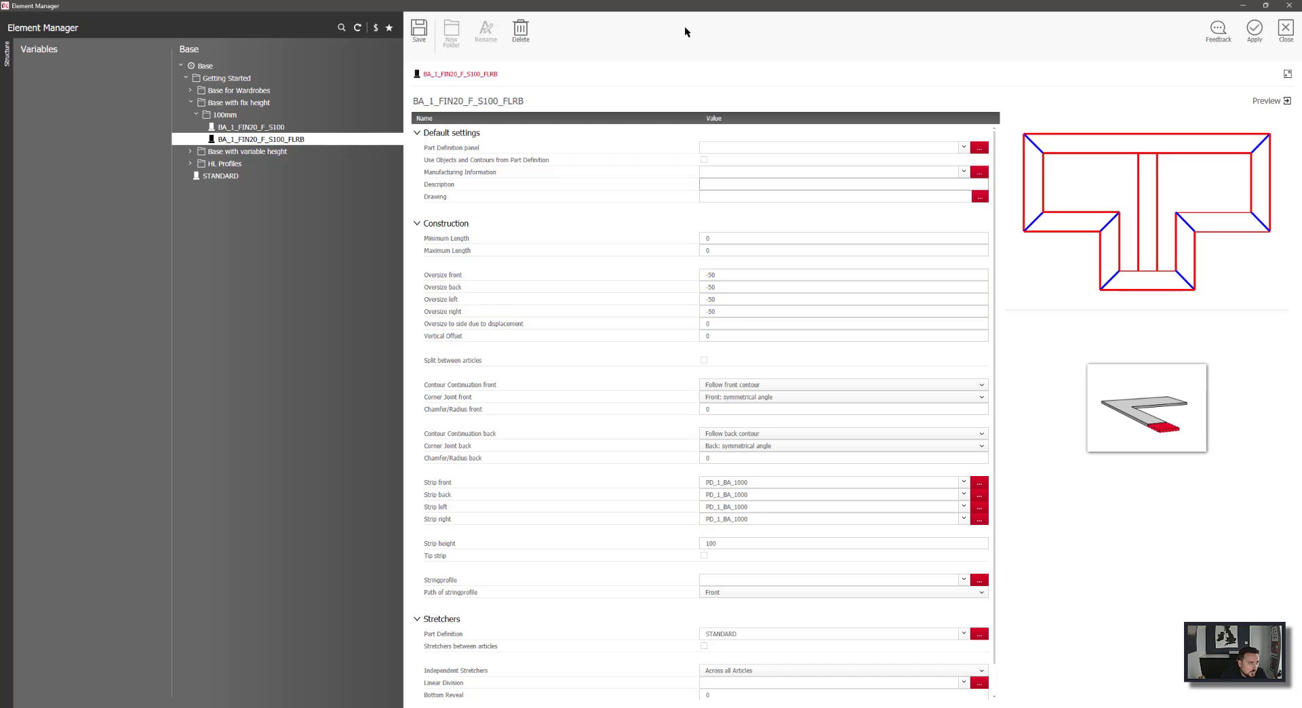
click(1254, 30)
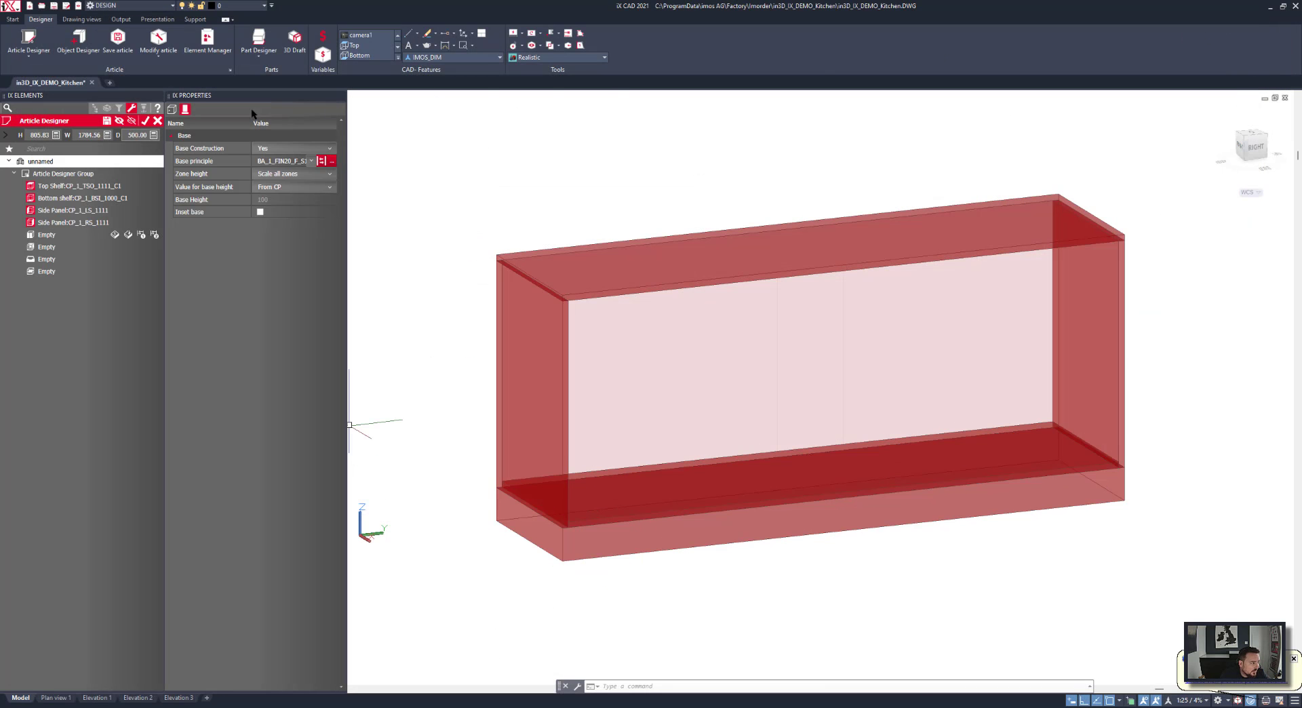
click(131, 120)
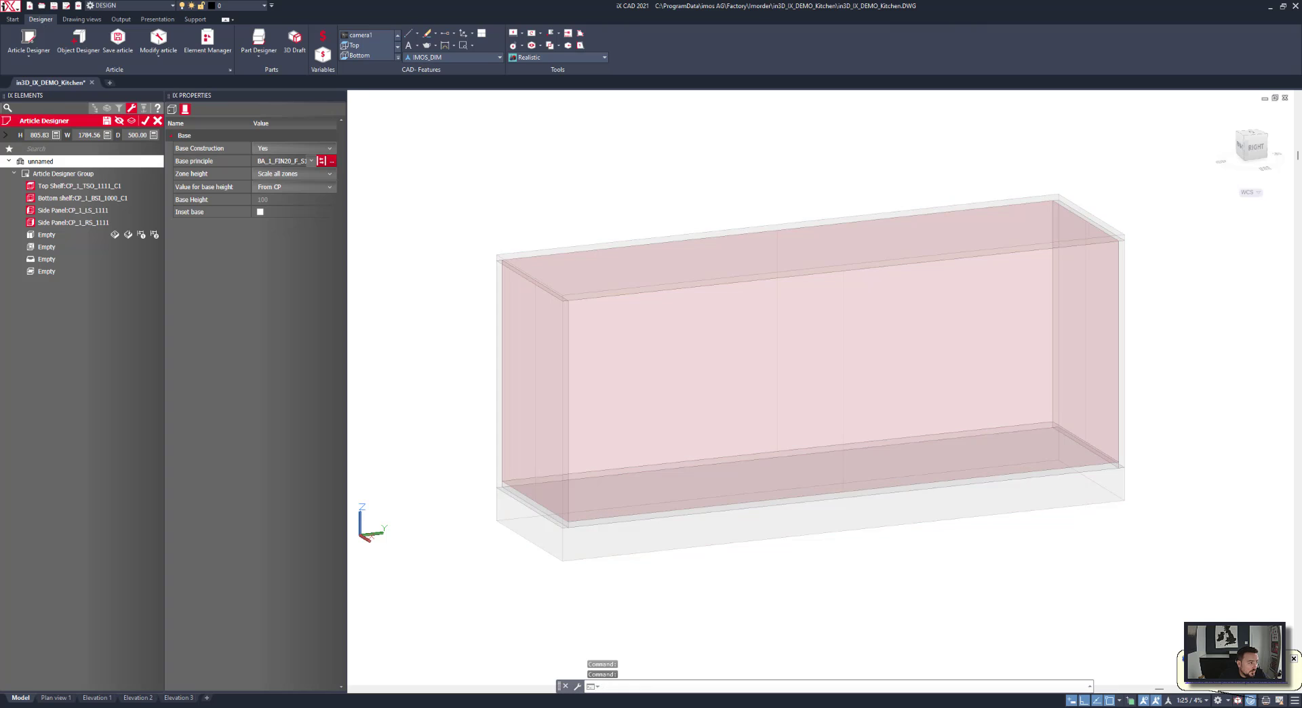
shift+middle_drag(712, 494, 703, 532)
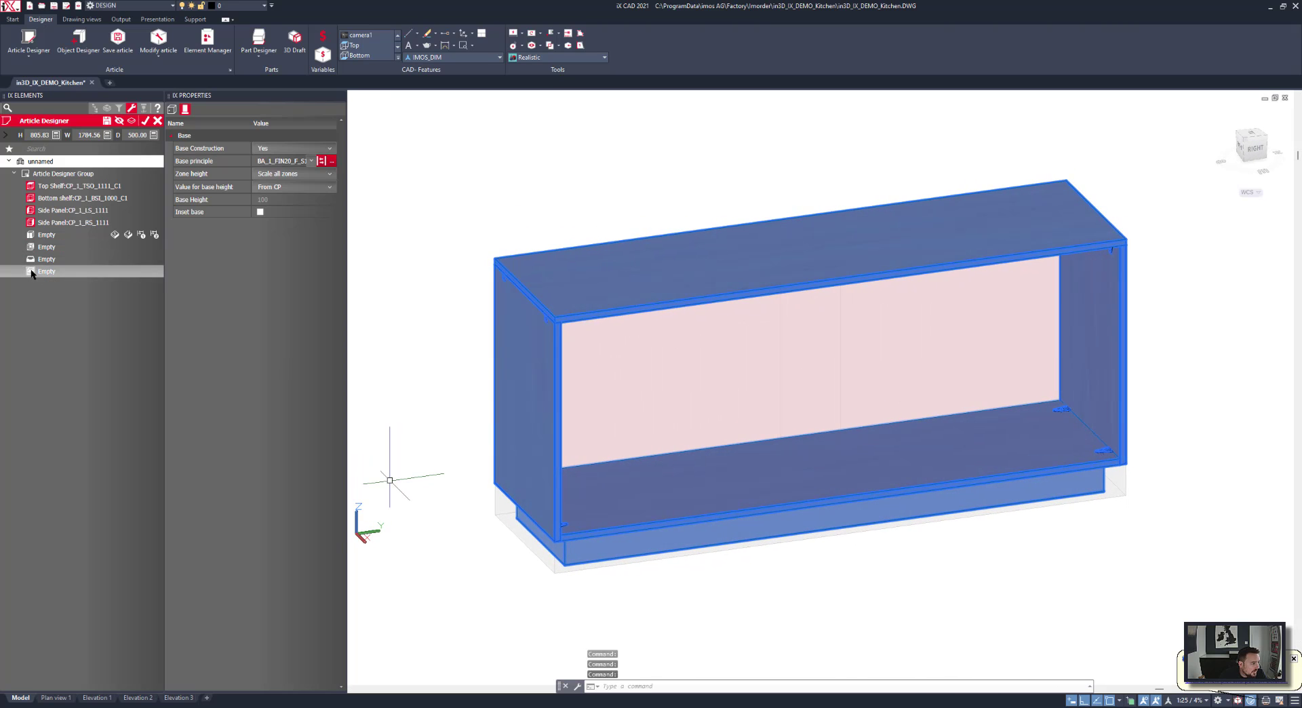
Divide the cabinet interior vertically with Partition parts using the linear division 1:1:1.
click(32, 271)
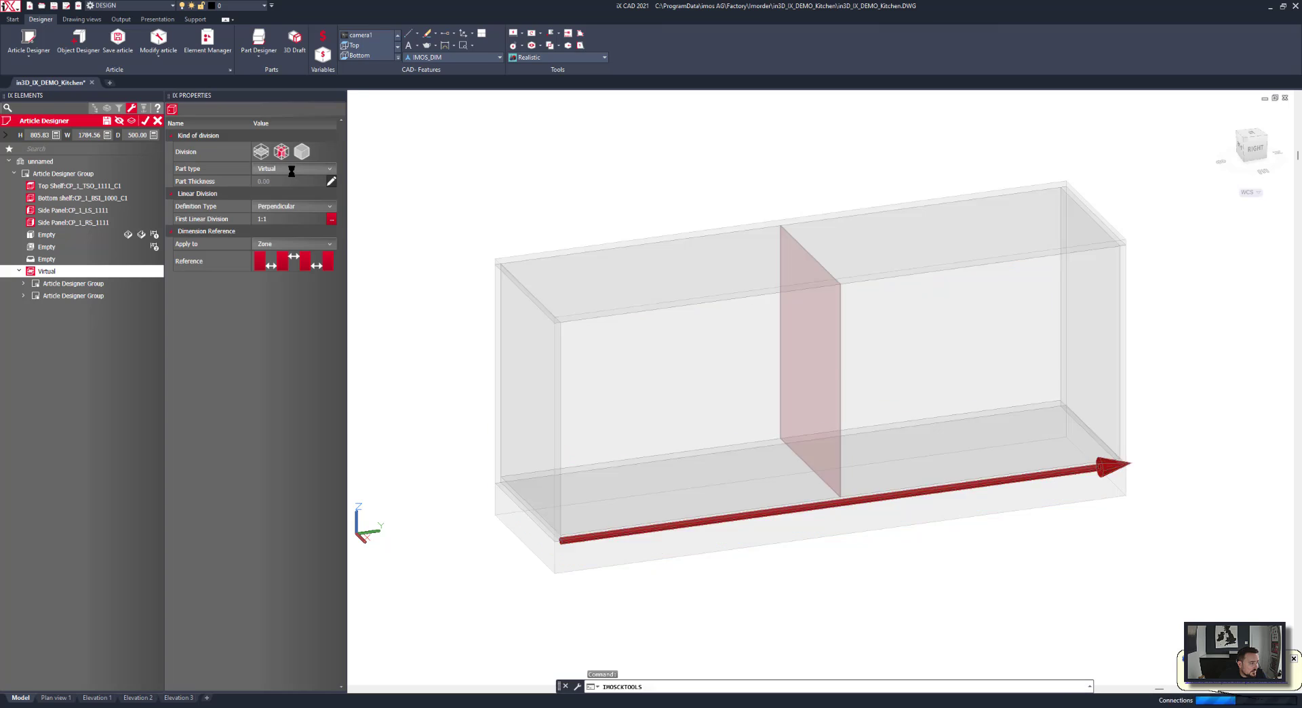
click(291, 168)
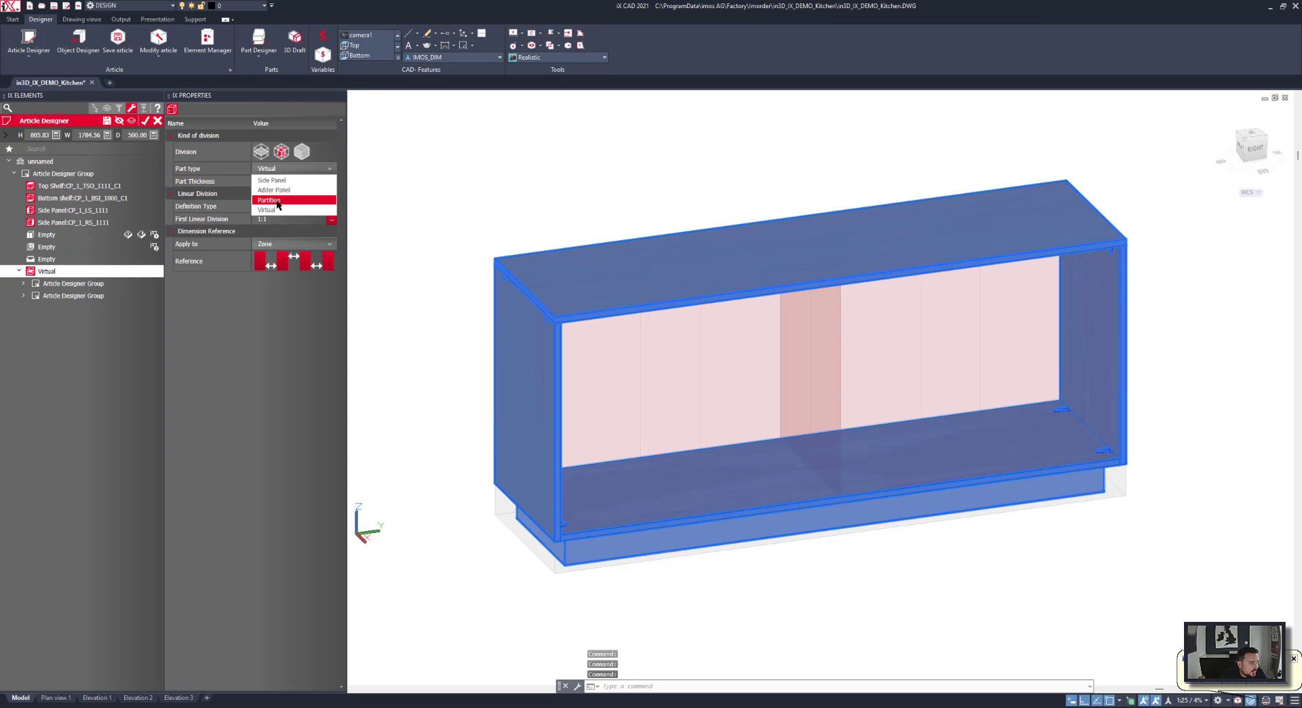
click(279, 206)
click(285, 244)
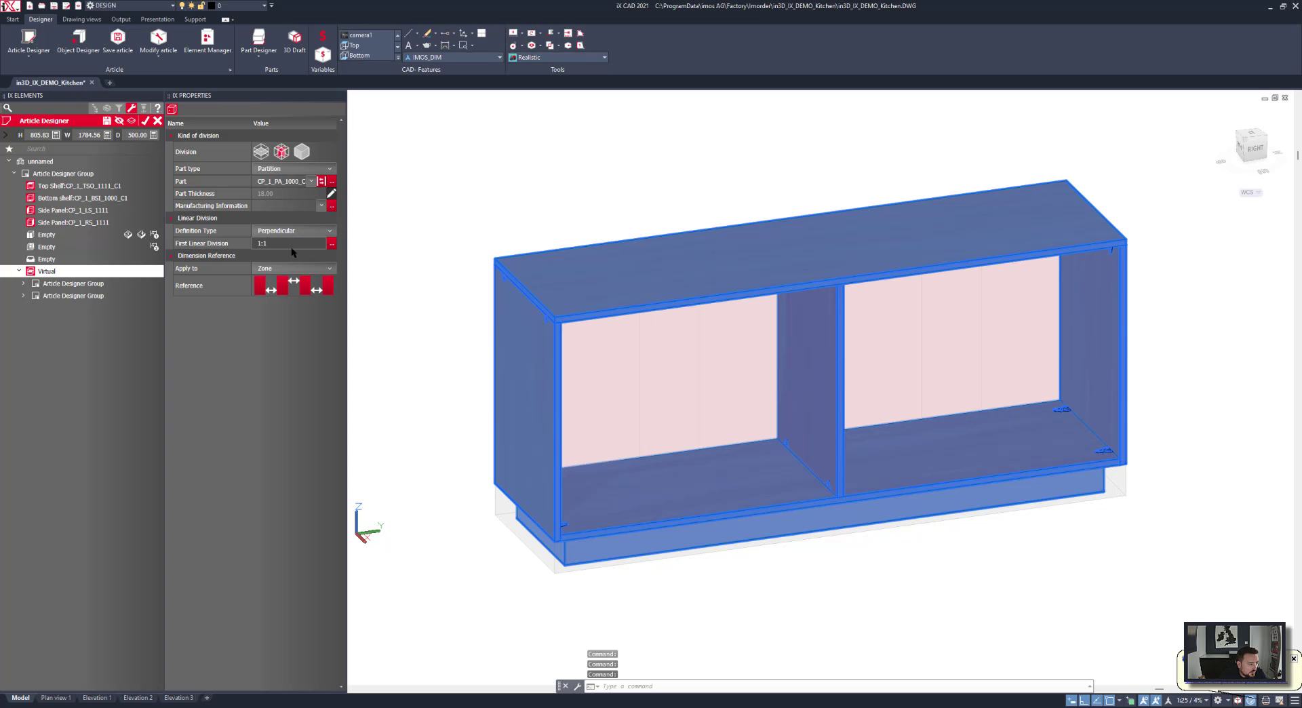
text(:1)
key(Return)
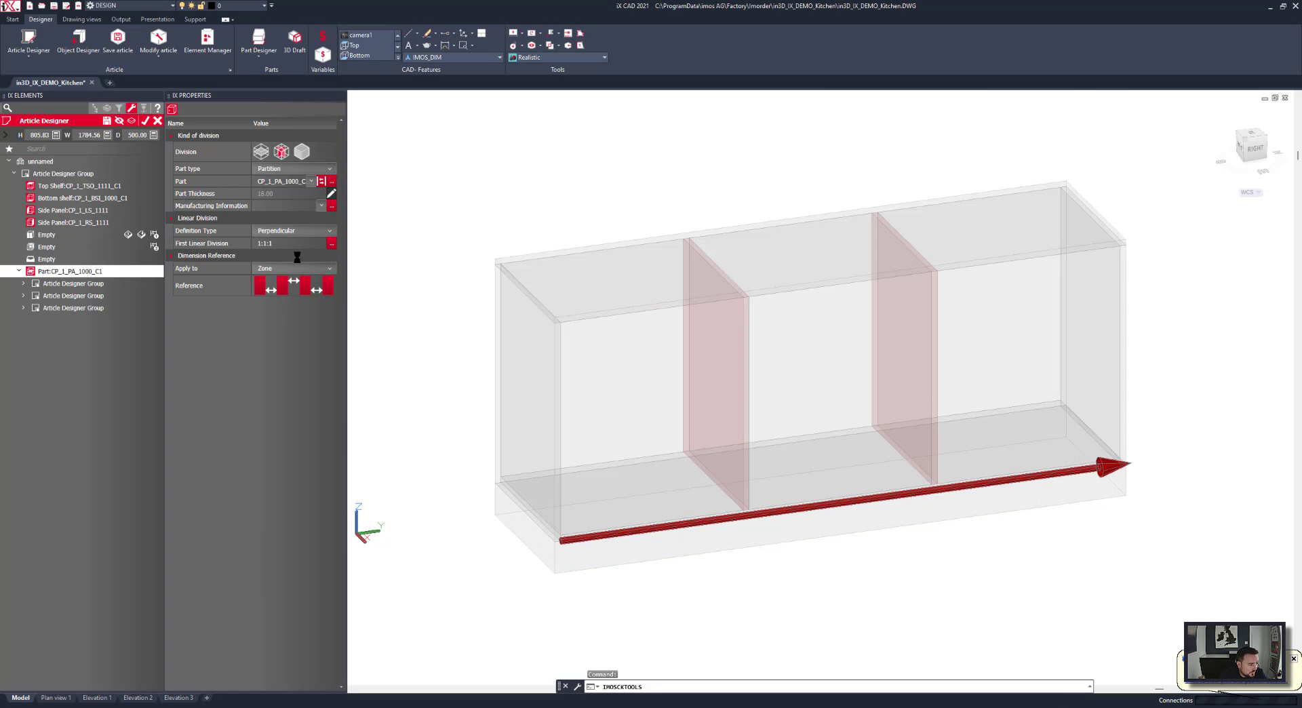
Add a Fixed Shelf to the middle compartment with the linear division 1:100mm.
shift+middle_drag(695, 557, 881, 501)
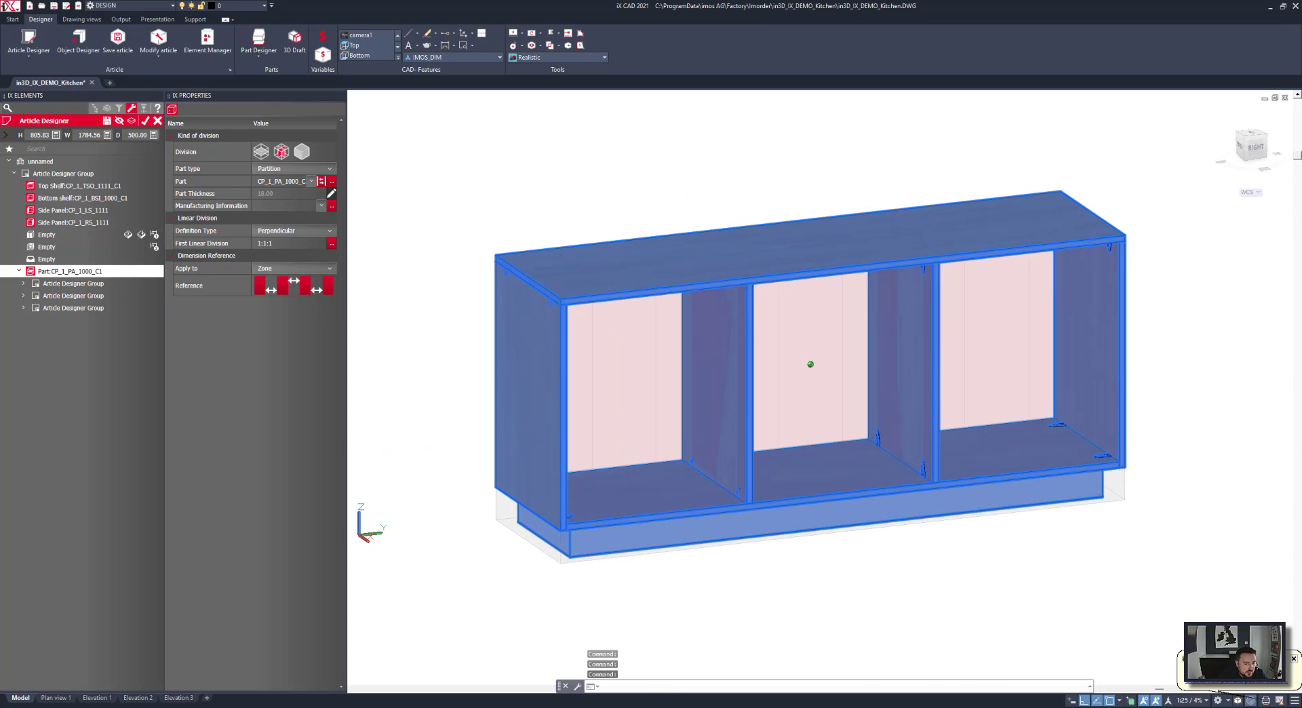
click(61, 295)
click(24, 296)
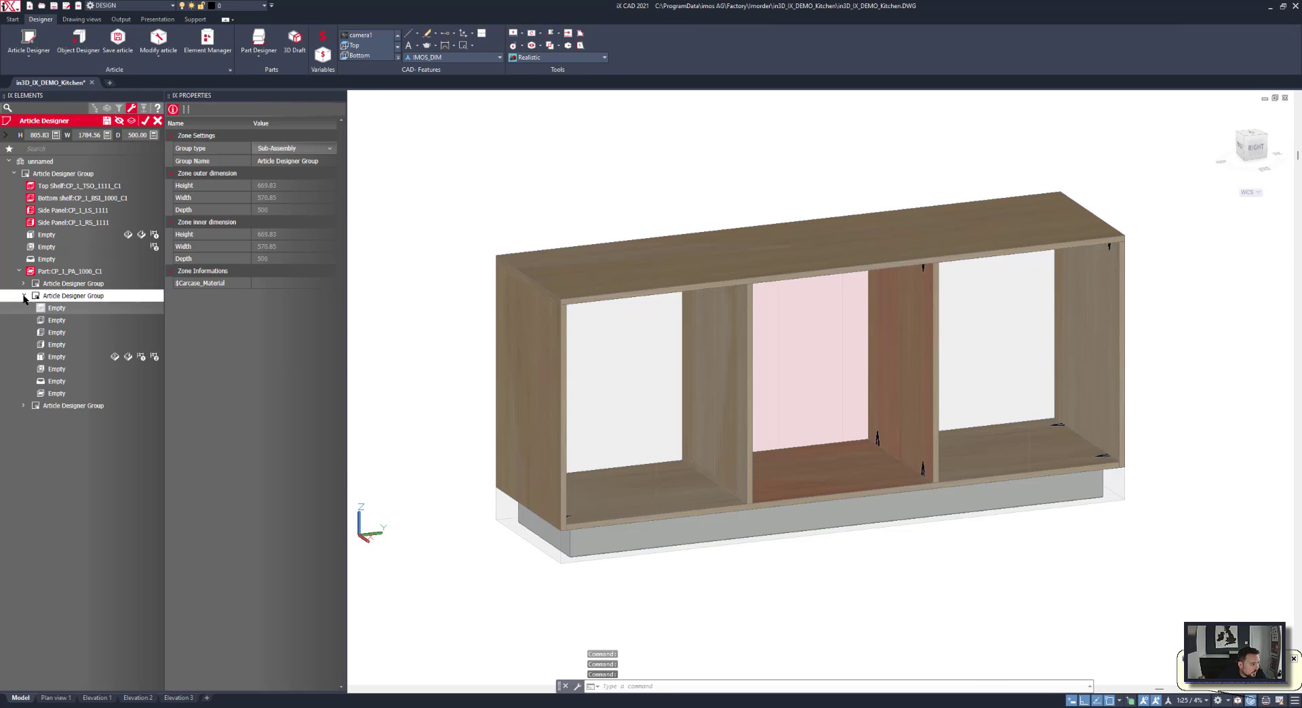
click(58, 393)
scroll(285, 182, up, 2)
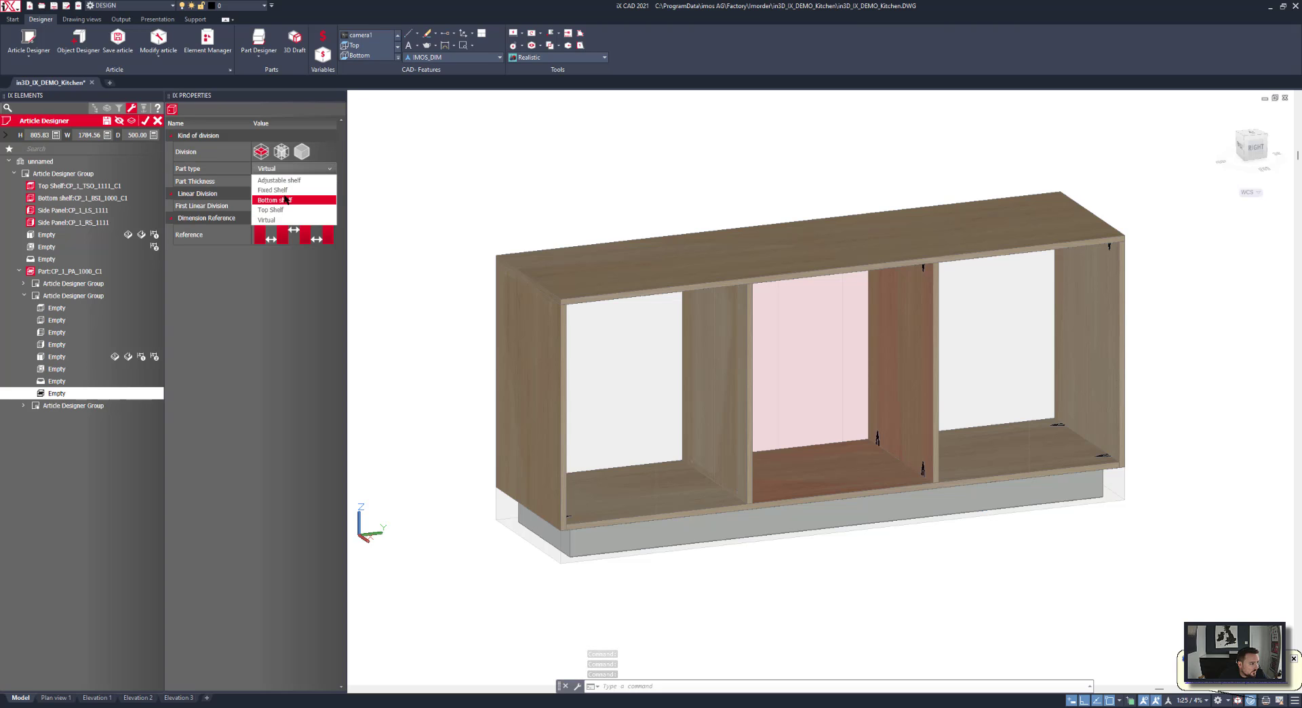
click(282, 187)
click(275, 242)
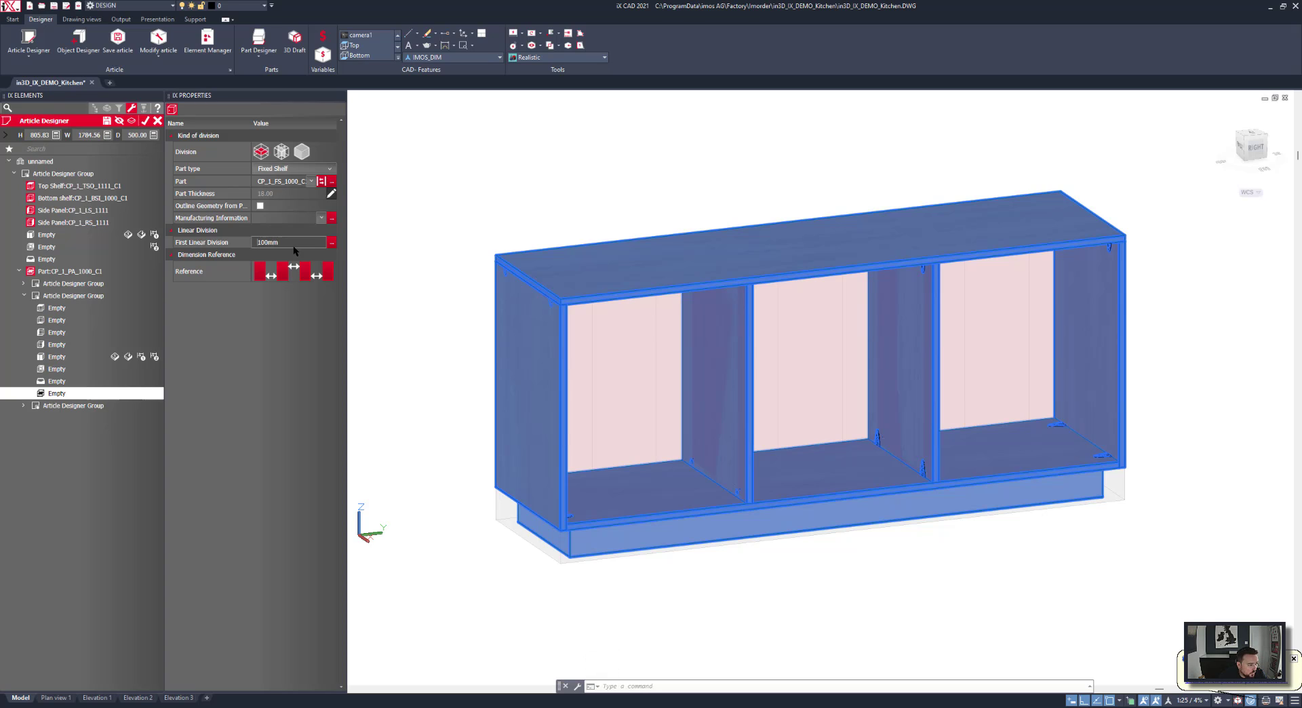
key(Return)
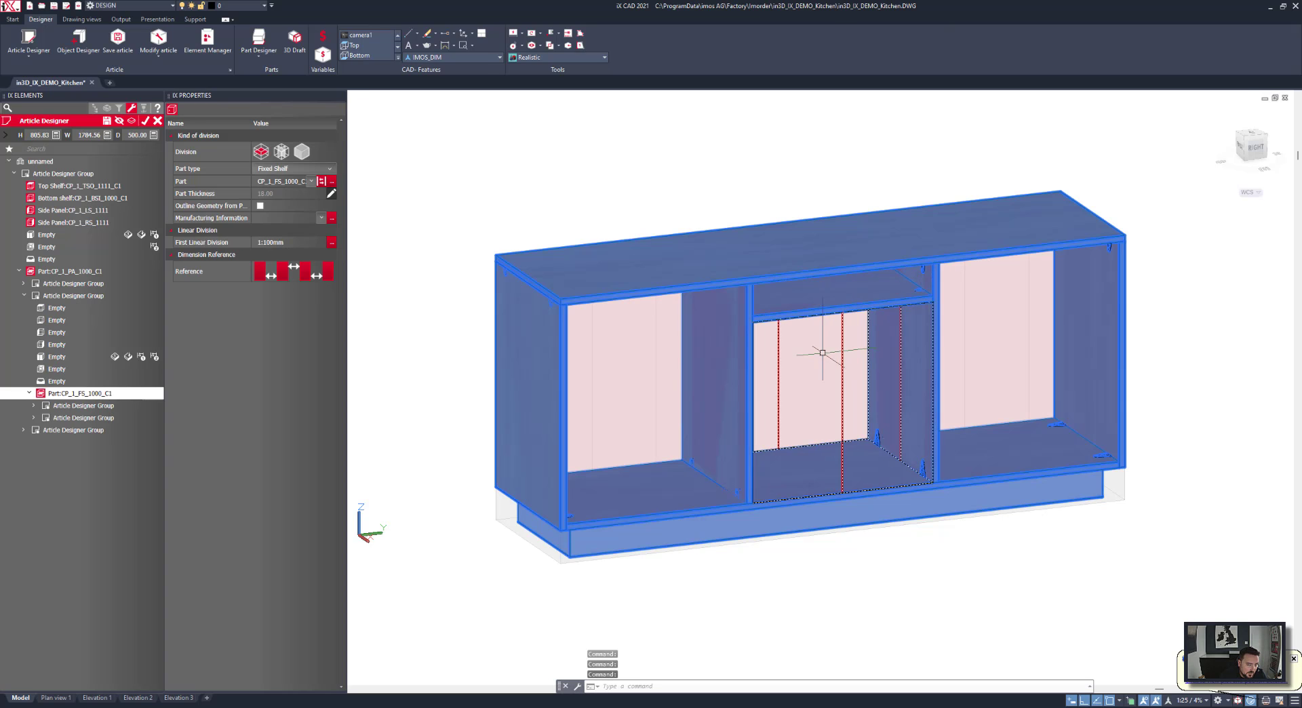
Insert drawers in the middle compartment's zone below the fixed shelf with the linear division 1:1:1:1.
shift+middle_drag(819, 347, 662, 339)
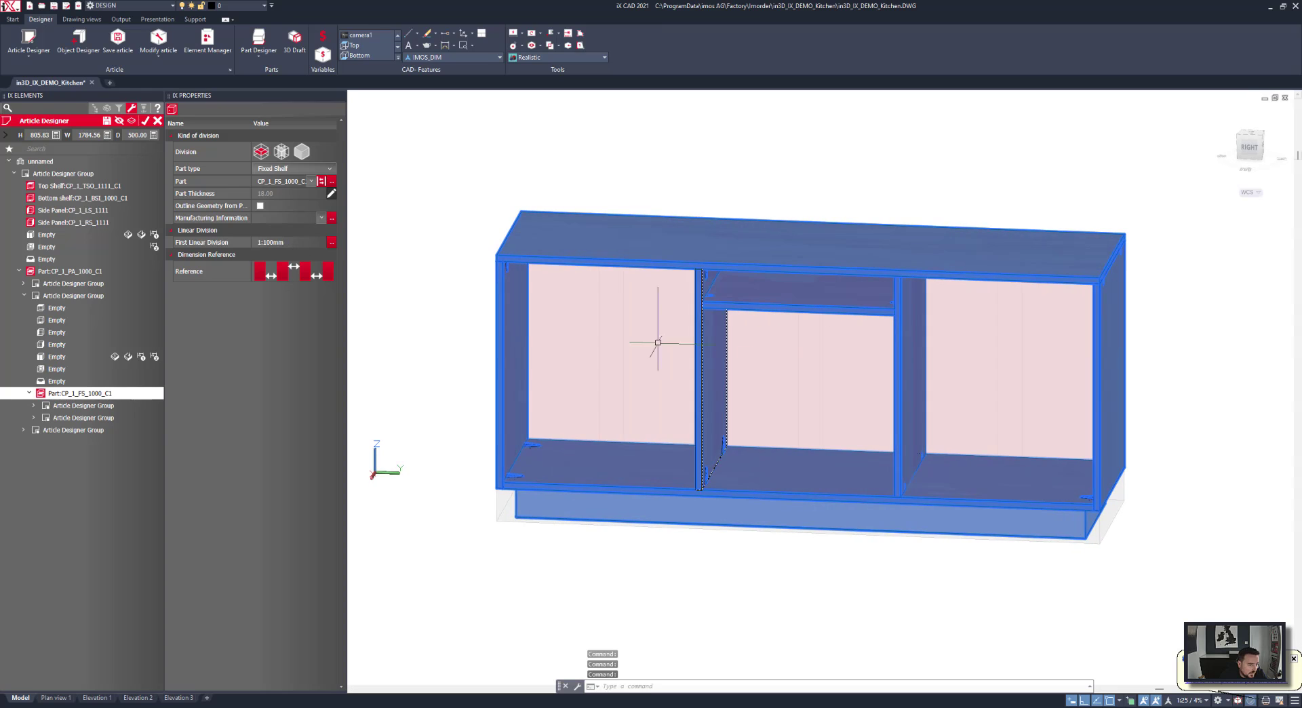
click(44, 418)
click(44, 419)
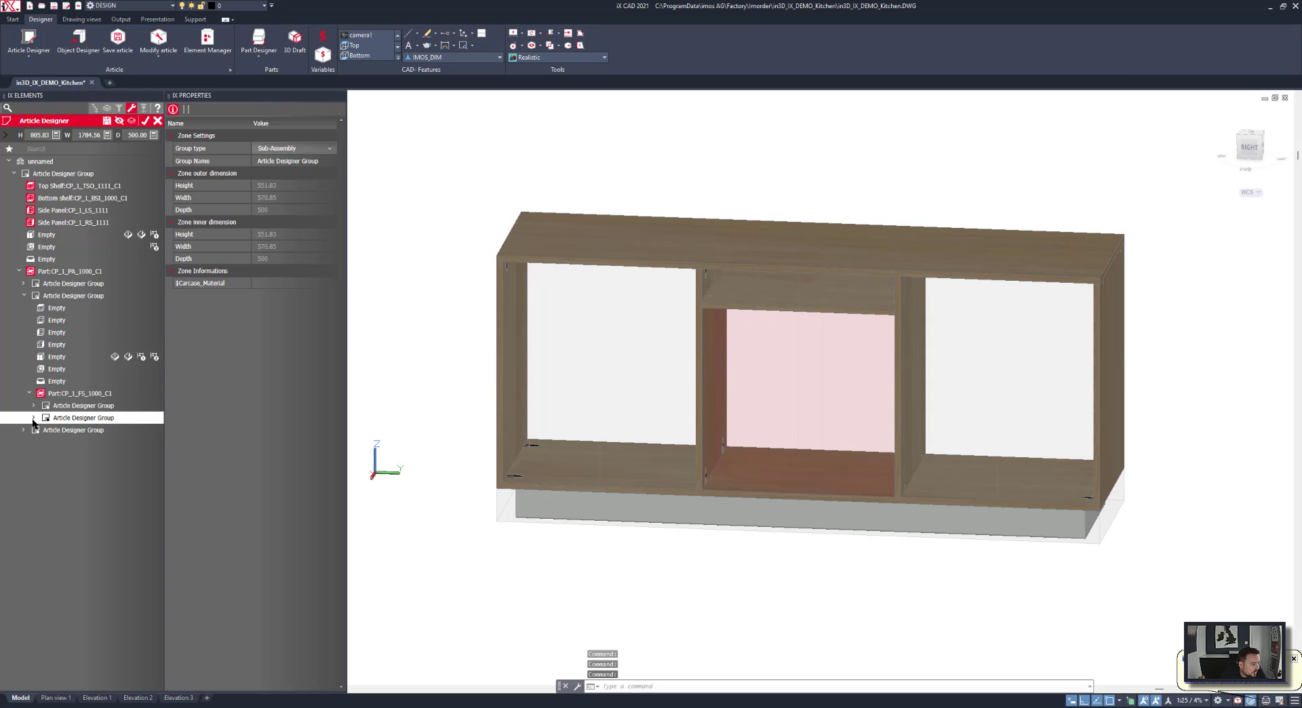
click(54, 504)
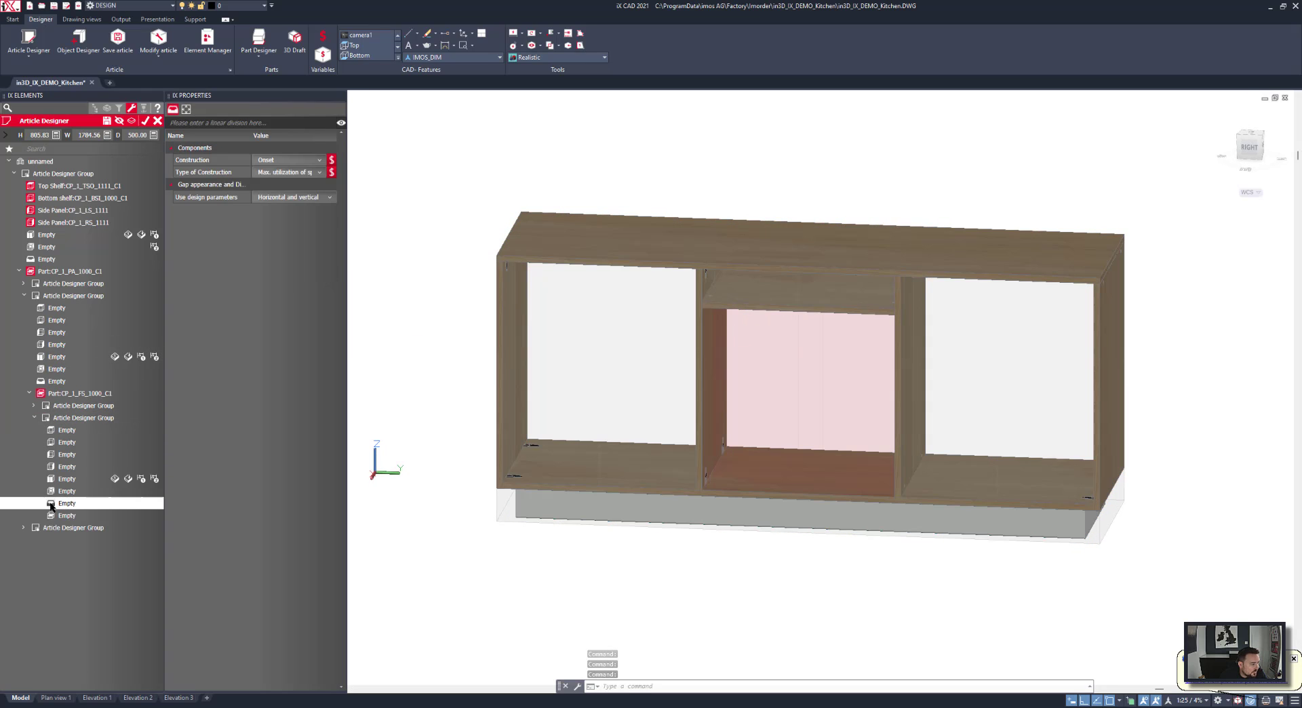
double_click(50, 505)
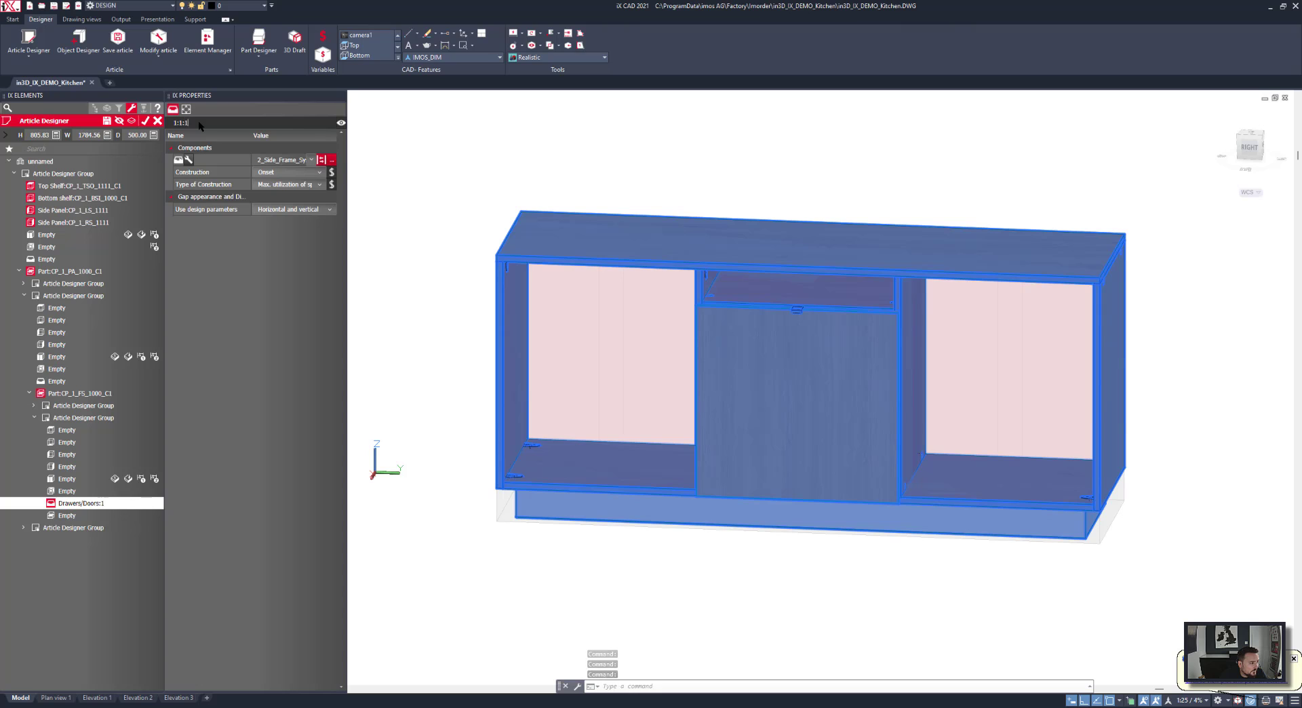
key(Return)
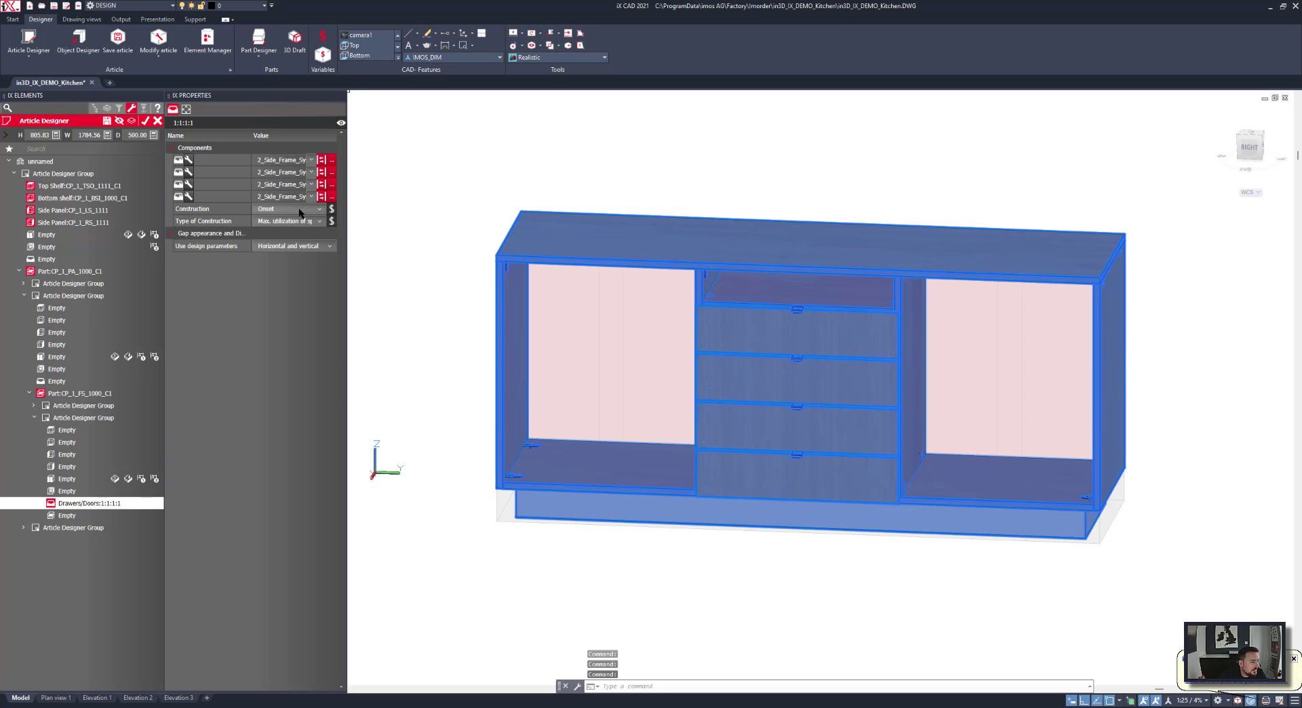
Change the construction of the four middle drawers to Inset.
click(299, 212)
click(275, 229)
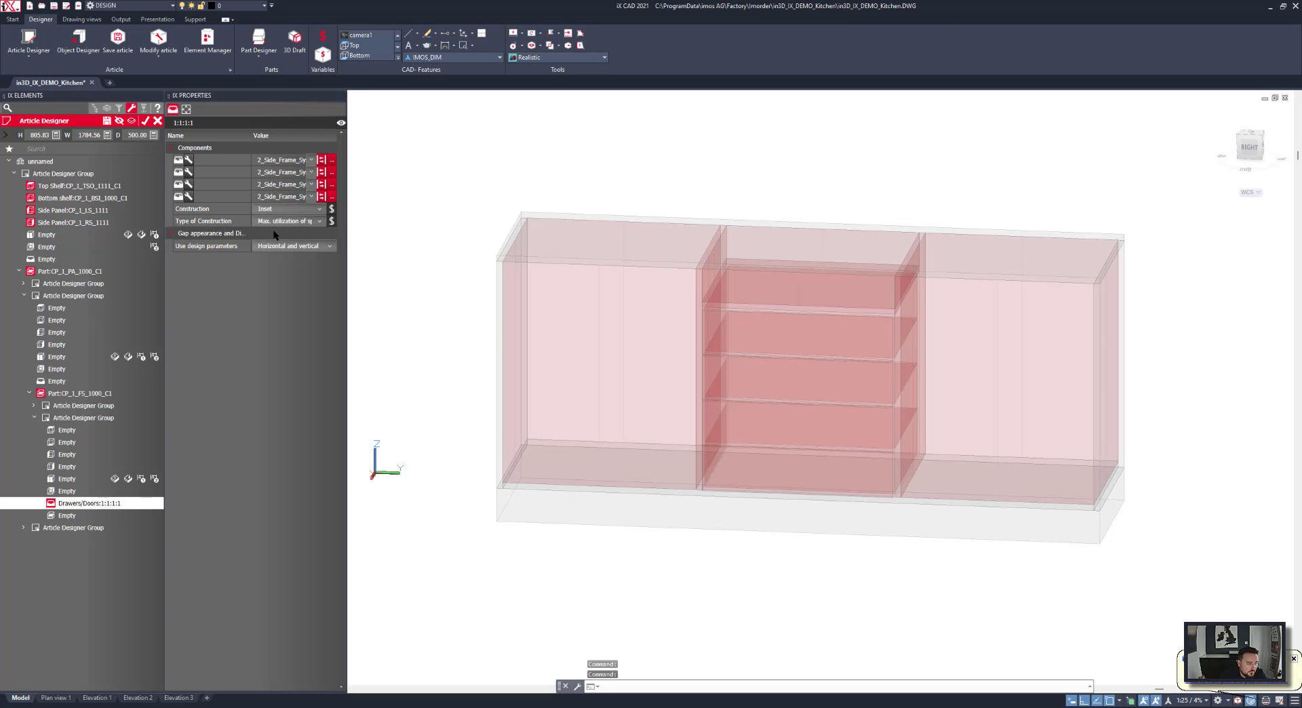
mouse_move(576, 339)
shift+middle_down()
mouse_move(491, 369)
mouse_move(585, 344)
shift+middle_up()
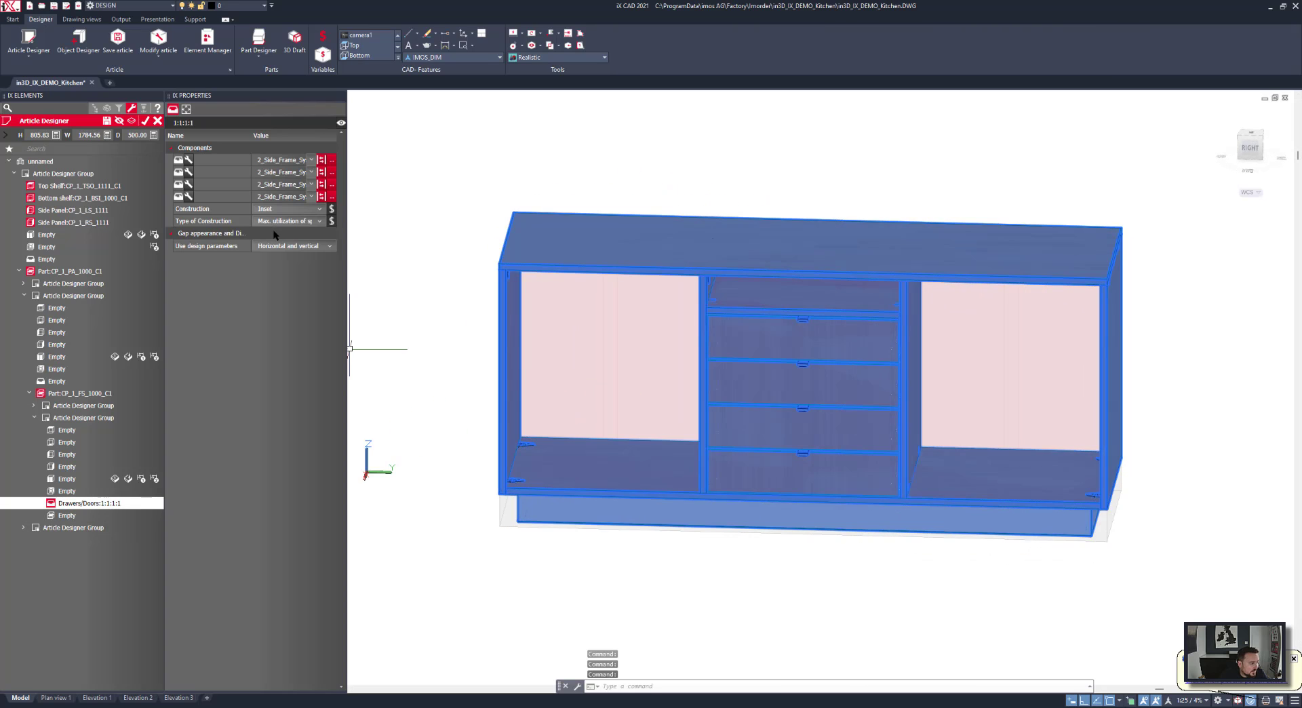
Add a back panel to the drawer zone and set its construction principle to CP_2_BPI_0000_C1.
double_click(51, 490)
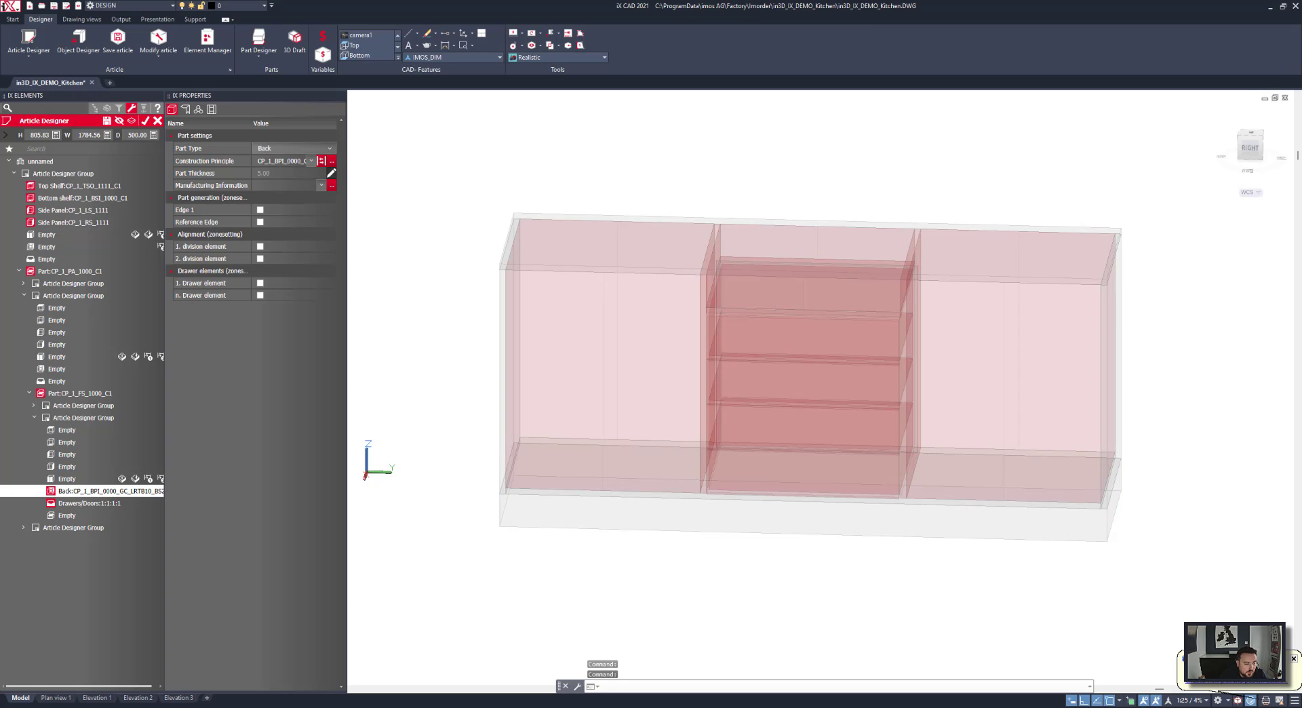
shift+middle_drag(1112, 324, 870, 337)
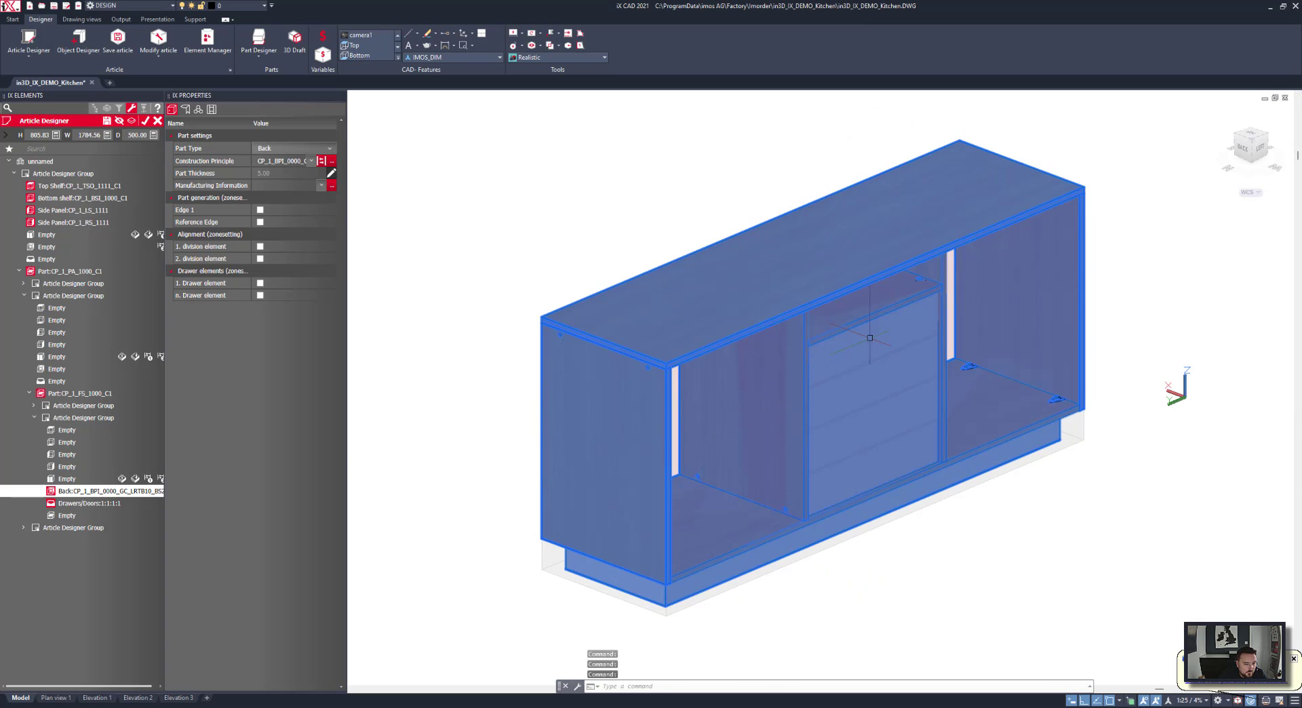
click(312, 161)
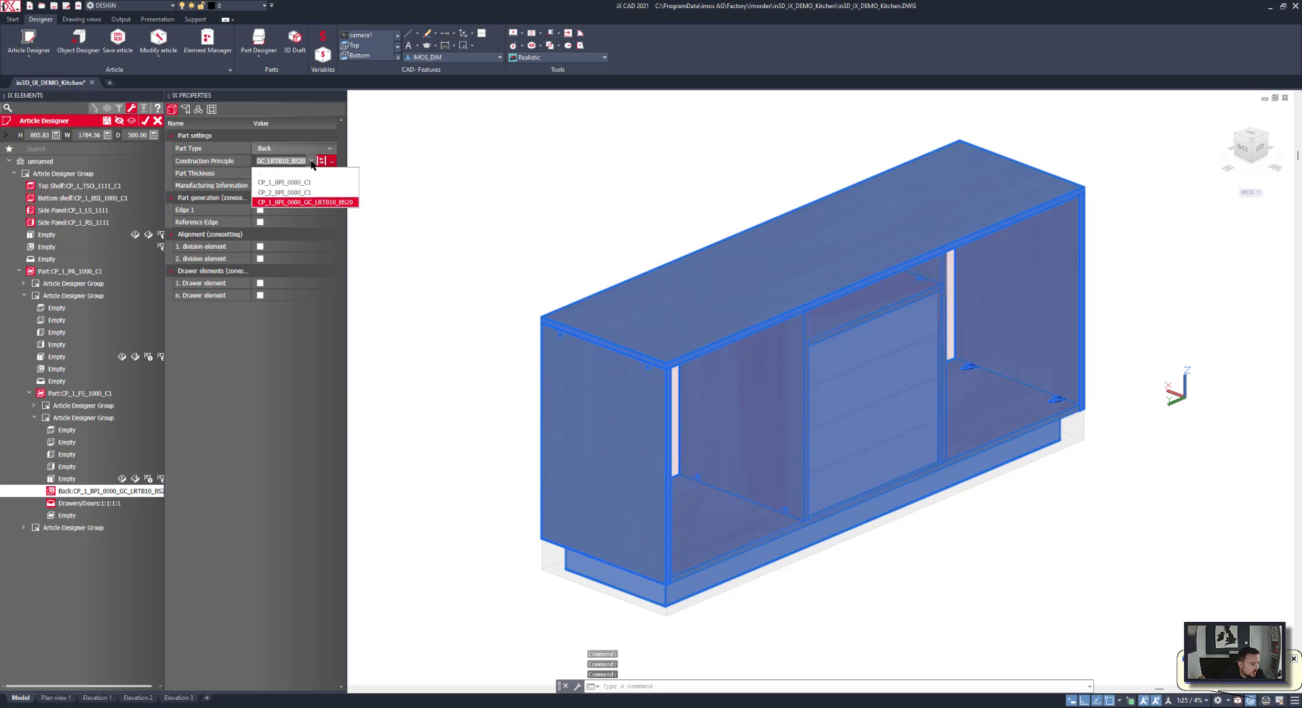
click(302, 191)
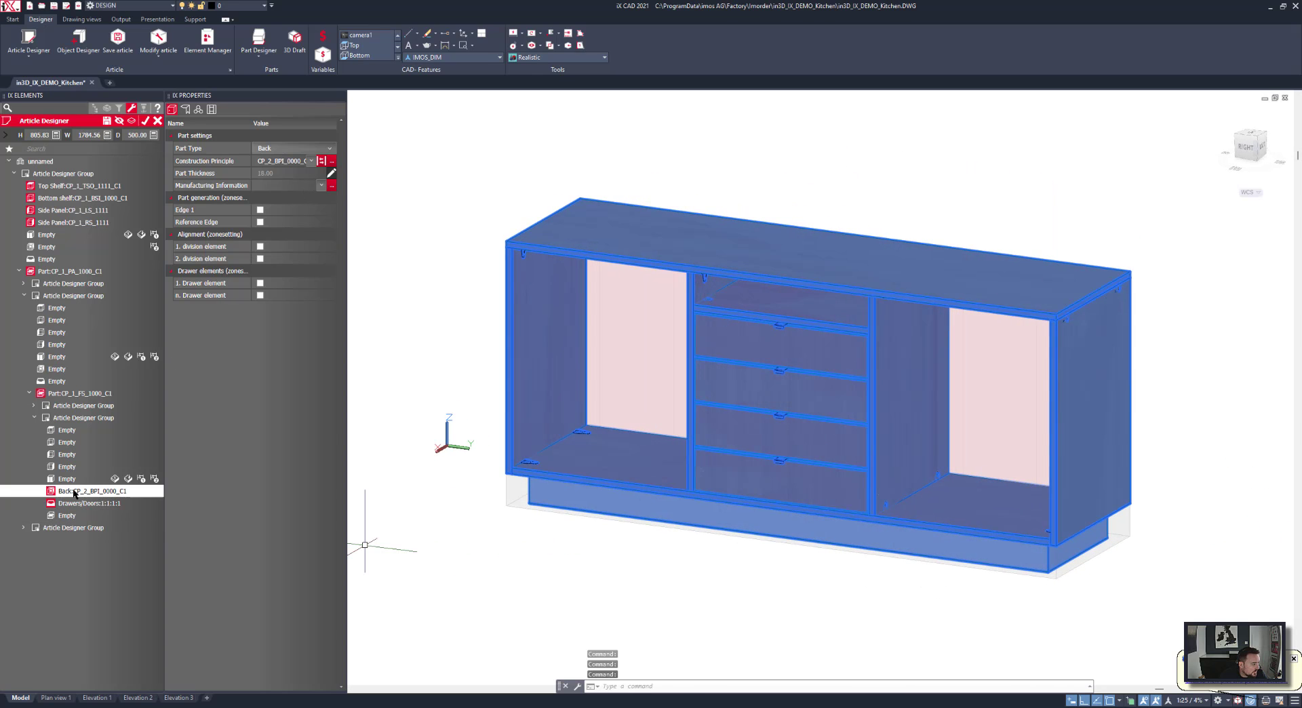
Add a back panel to the right compartment and divide it with an adjustable shelf using the linear division 1:1.
click(24, 283)
click(40, 357)
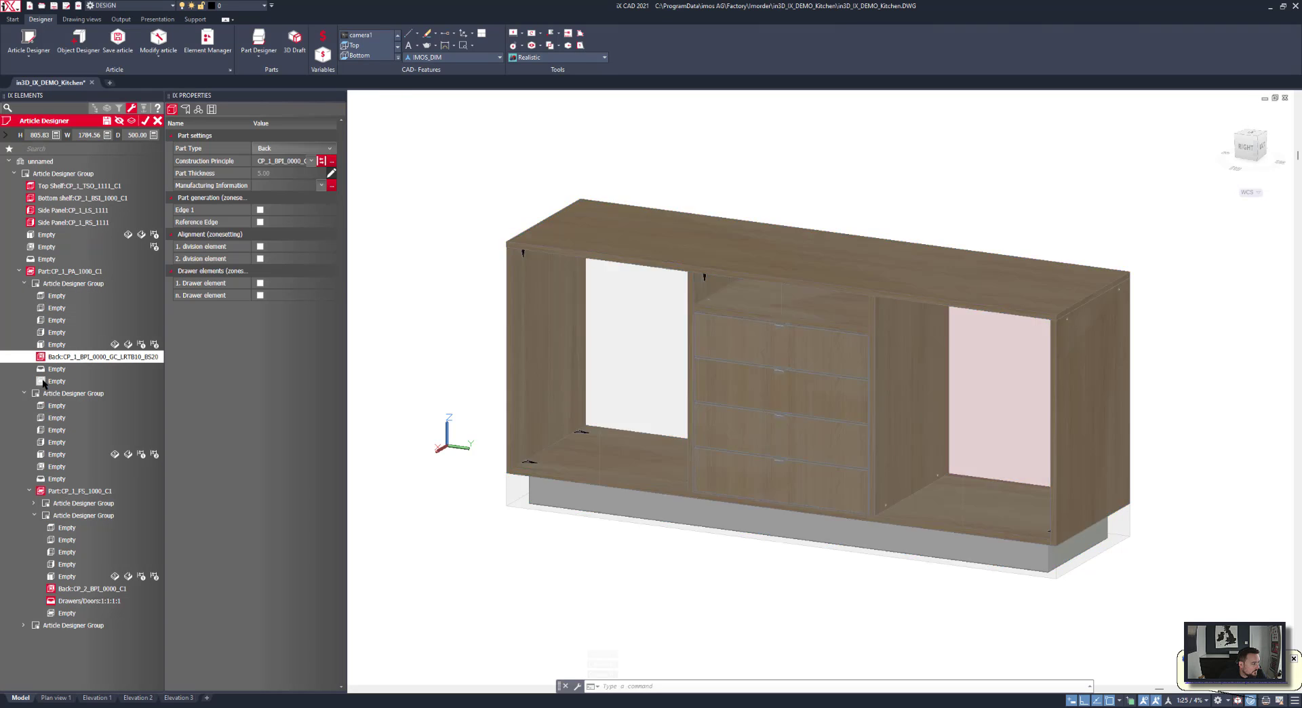
click(43, 382)
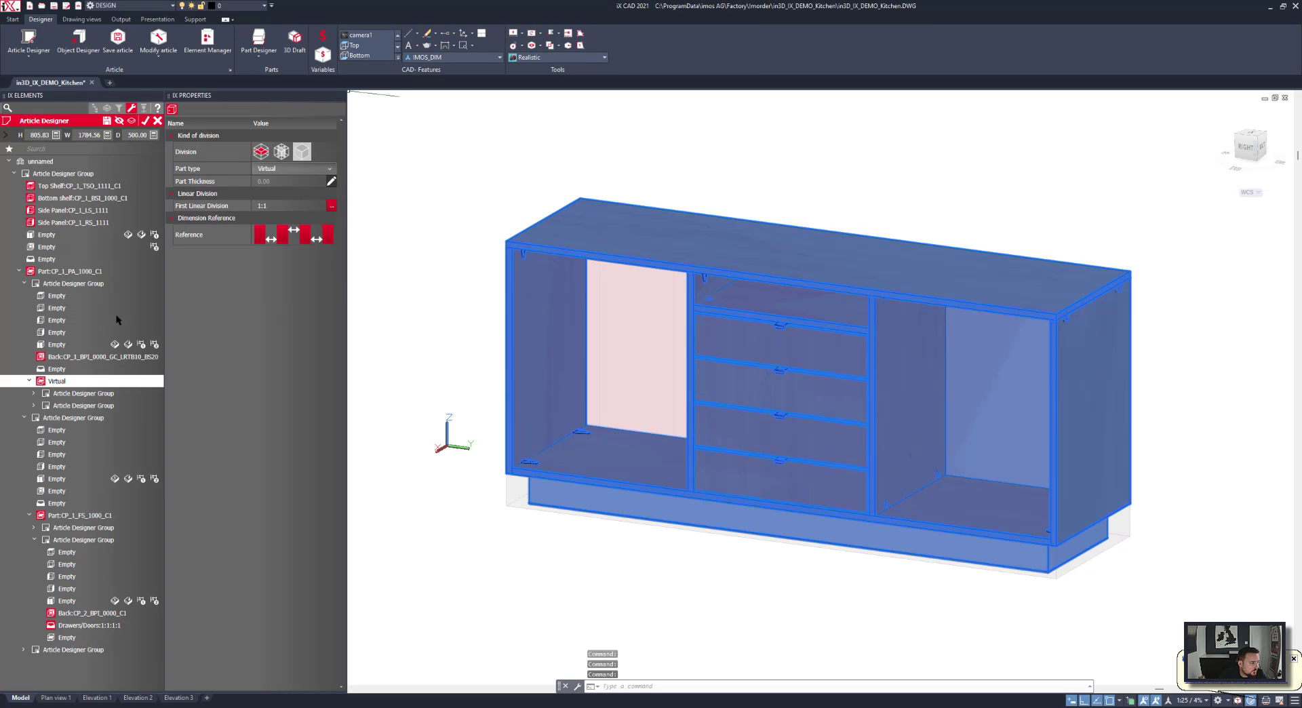
click(285, 168)
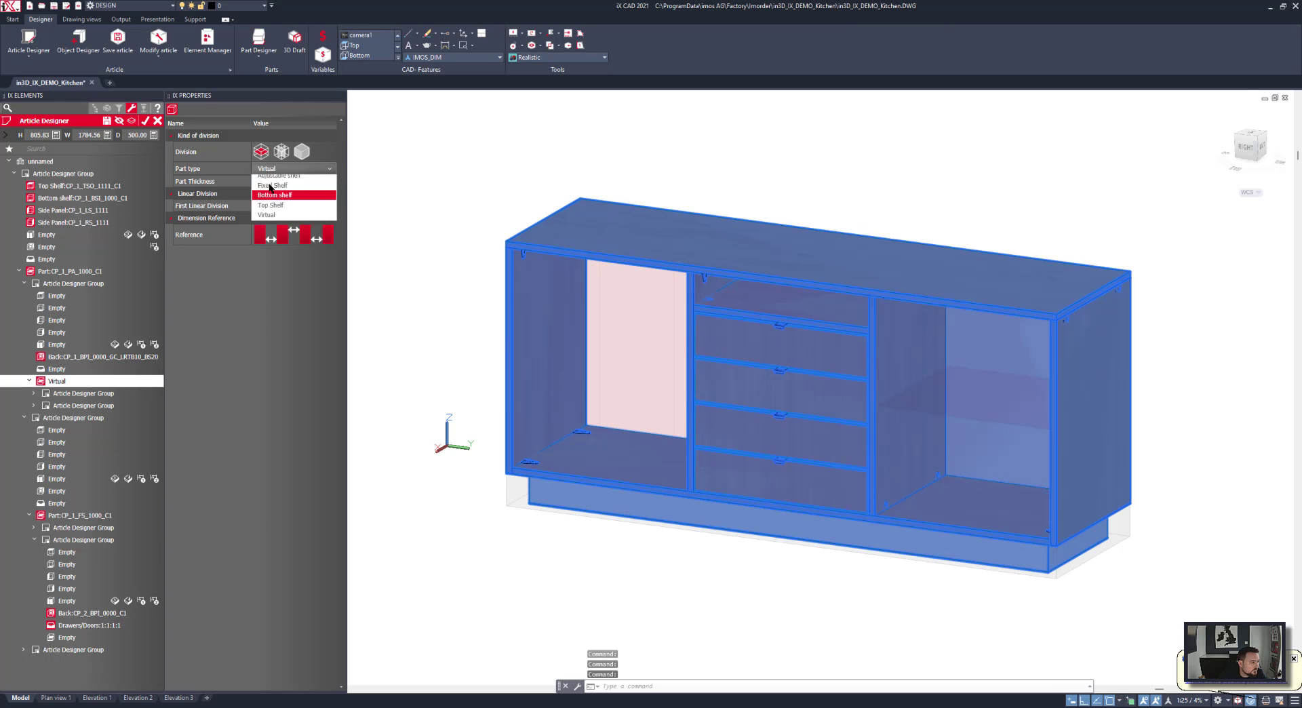
click(274, 224)
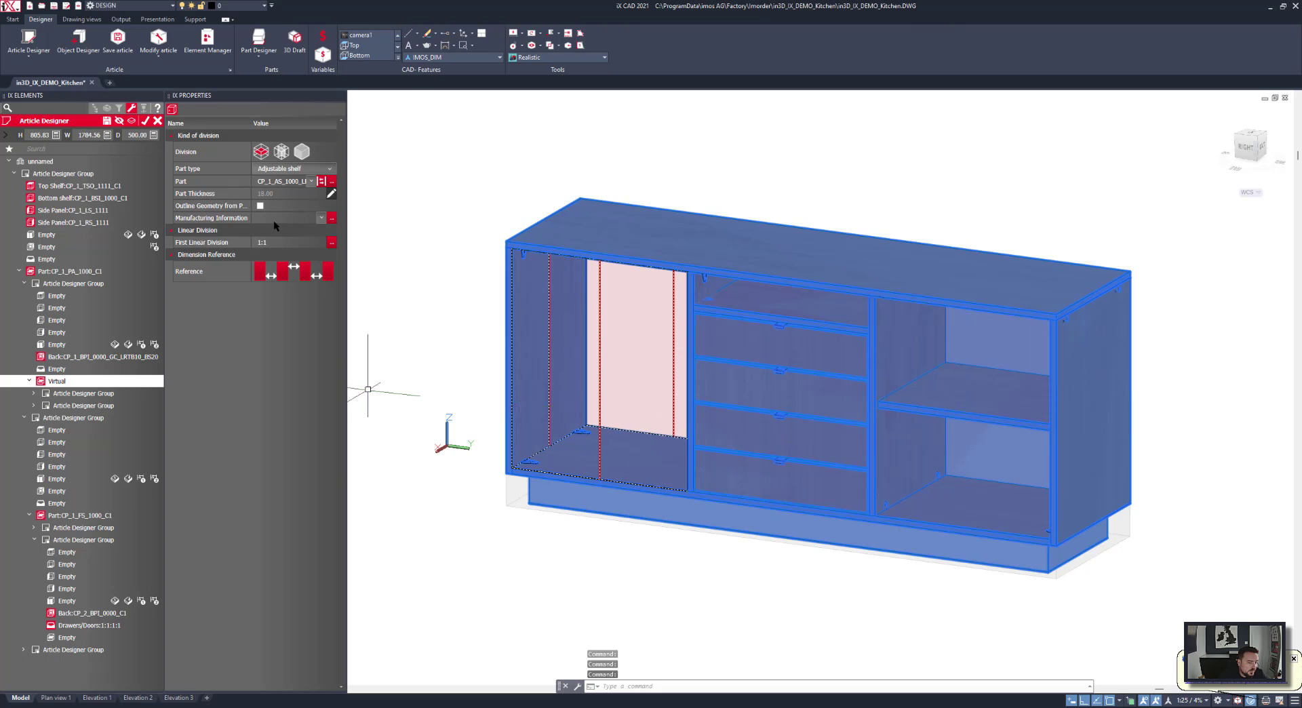
Add a door to the right compartment and set its construction principle to the inset single door CP_SDI_H_PT_FD.
click(41, 345)
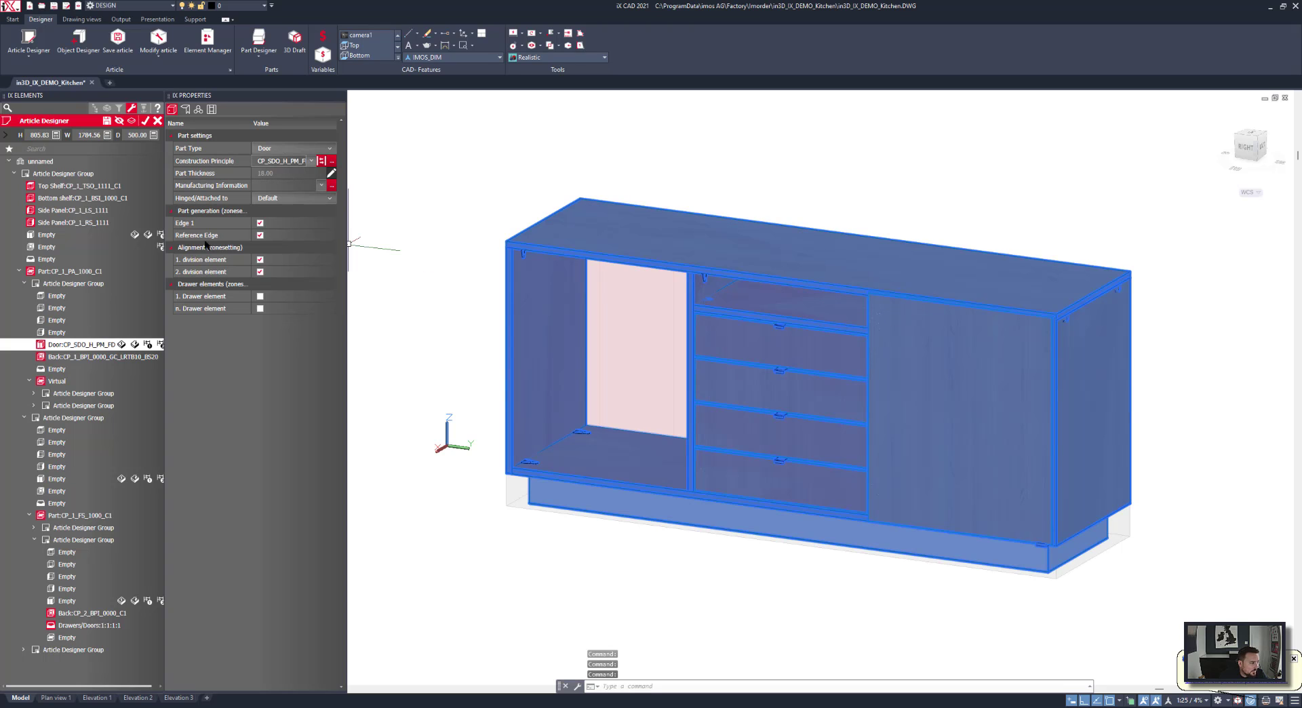
click(332, 162)
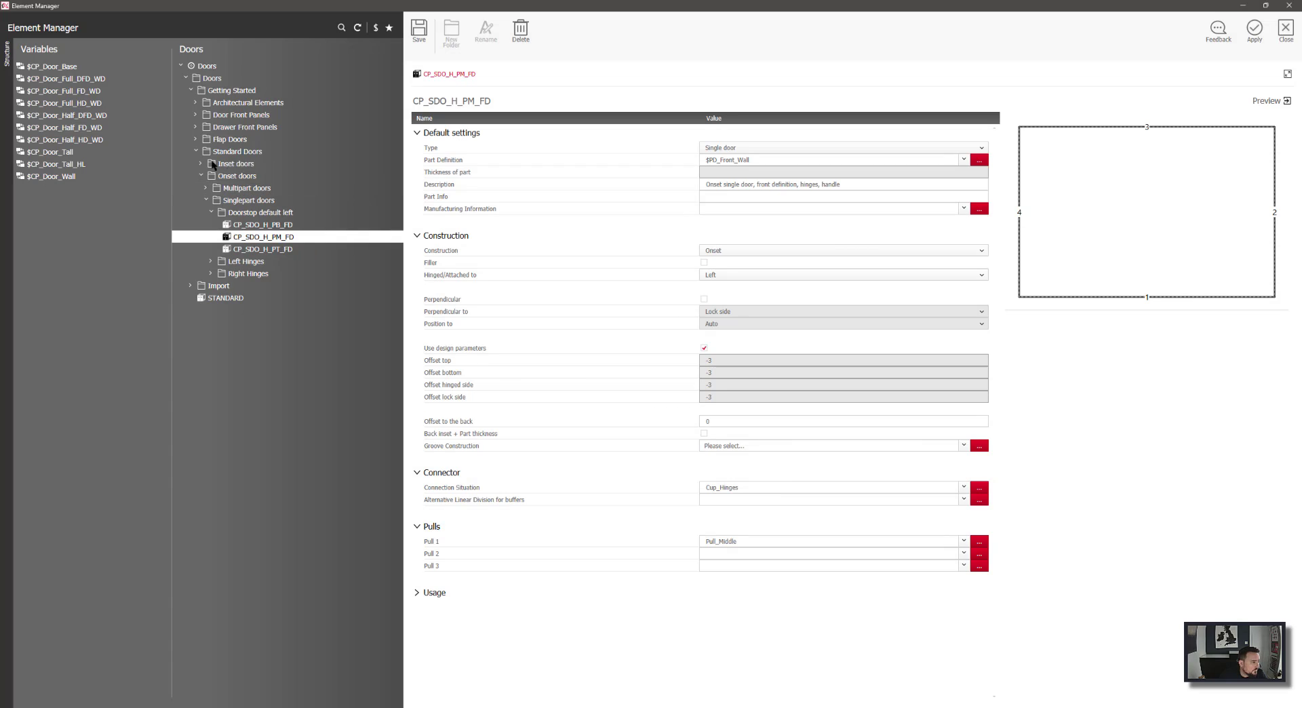
click(201, 163)
click(206, 187)
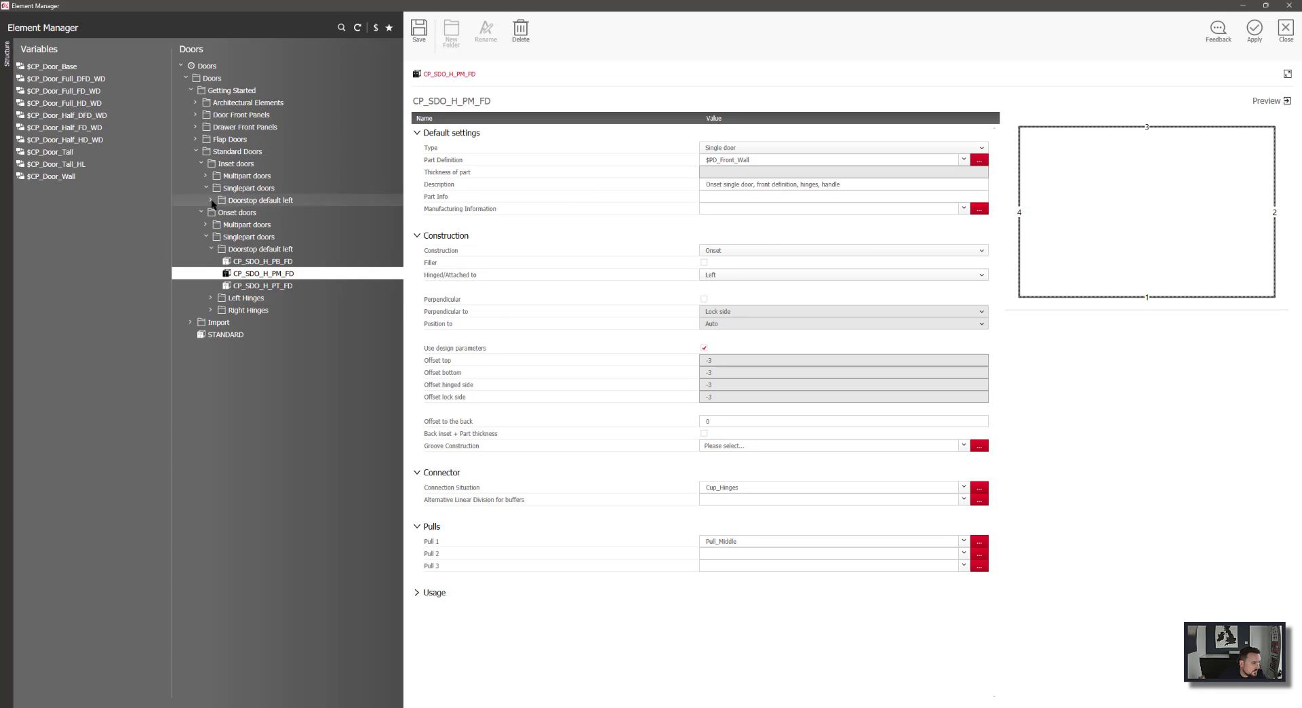
click(212, 200)
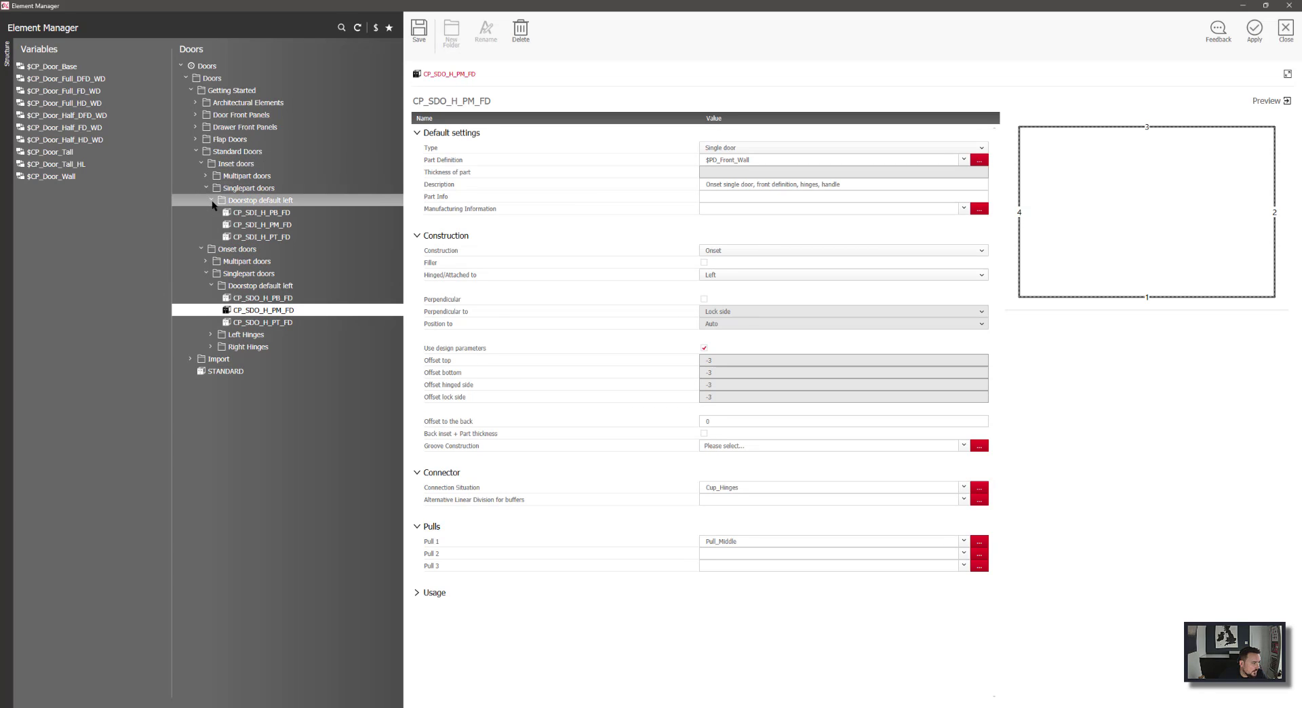
click(263, 236)
click(1254, 30)
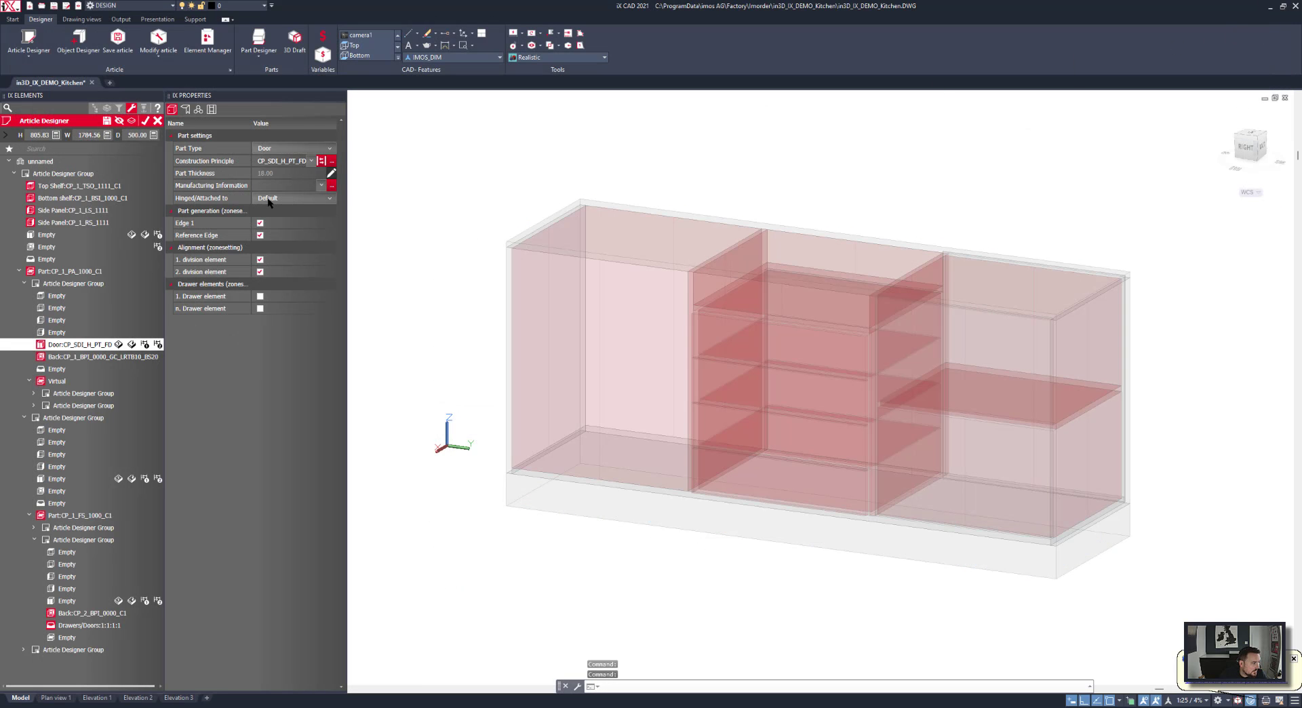
Set the right compartment's door to be hinged on the right.
click(269, 198)
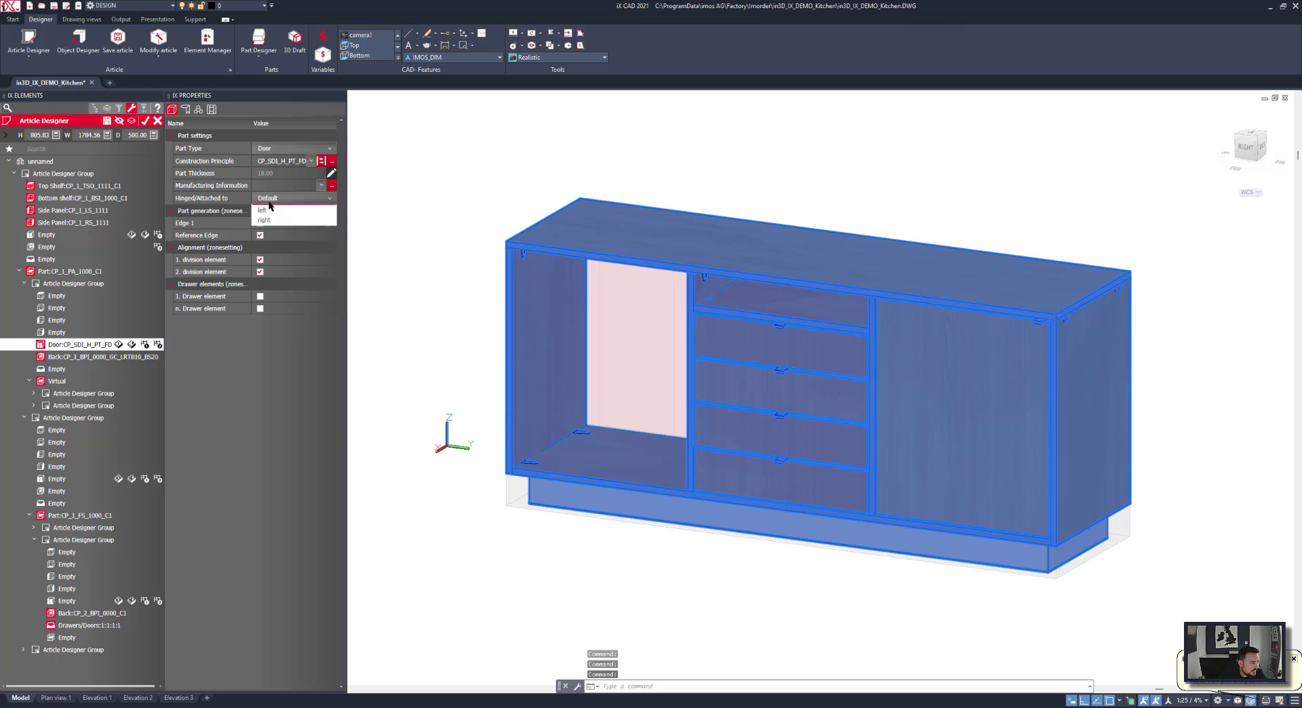
click(265, 229)
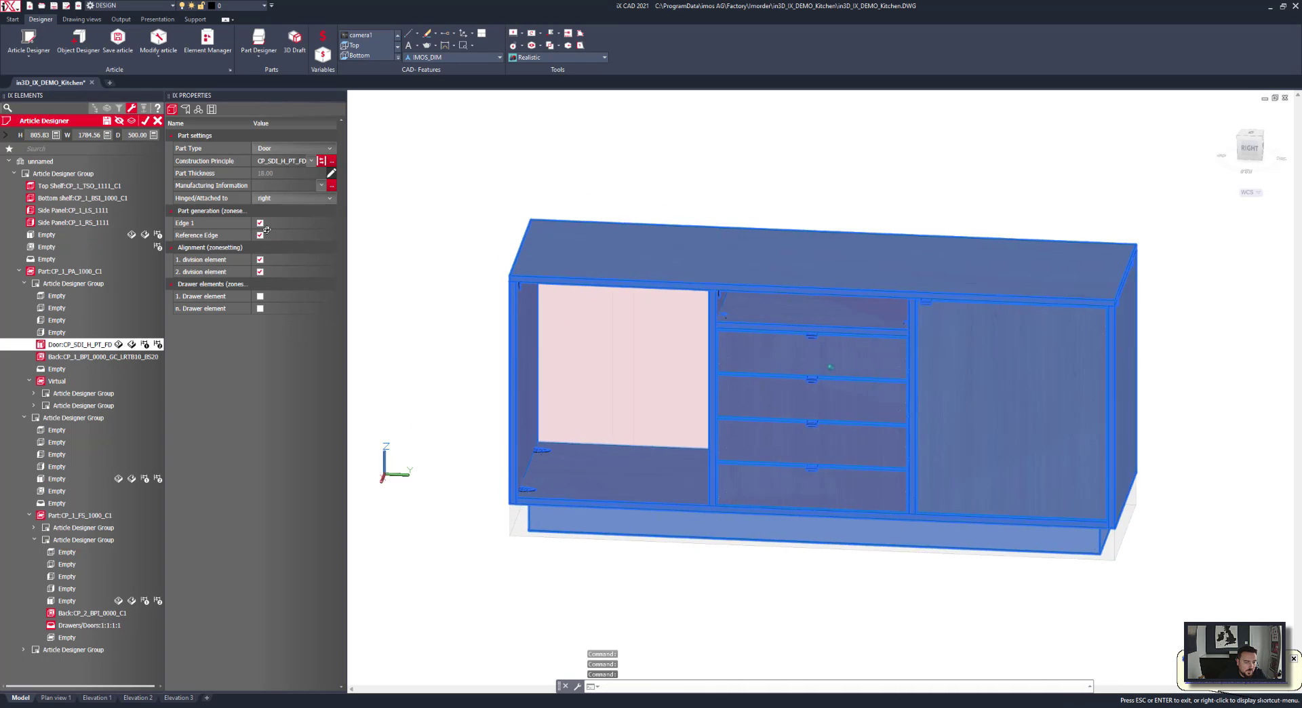
click(34, 163)
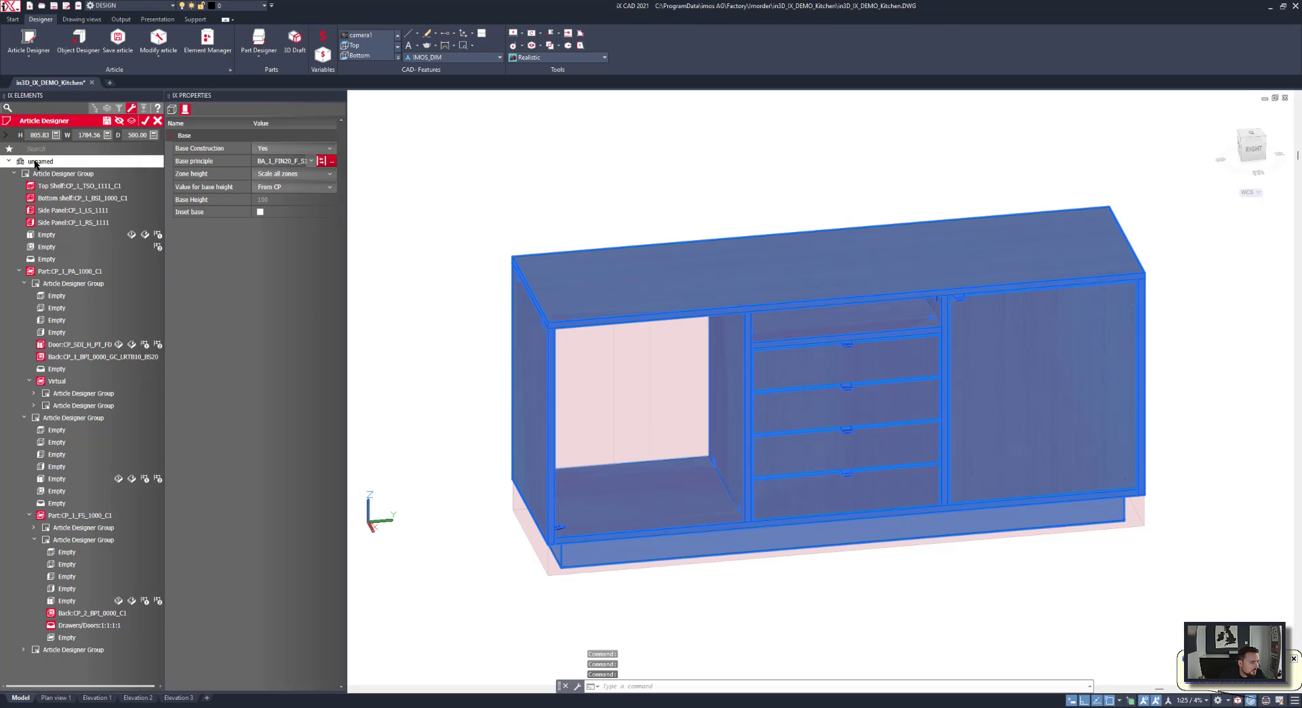
shift+middle_drag(518, 160, 523, 190)
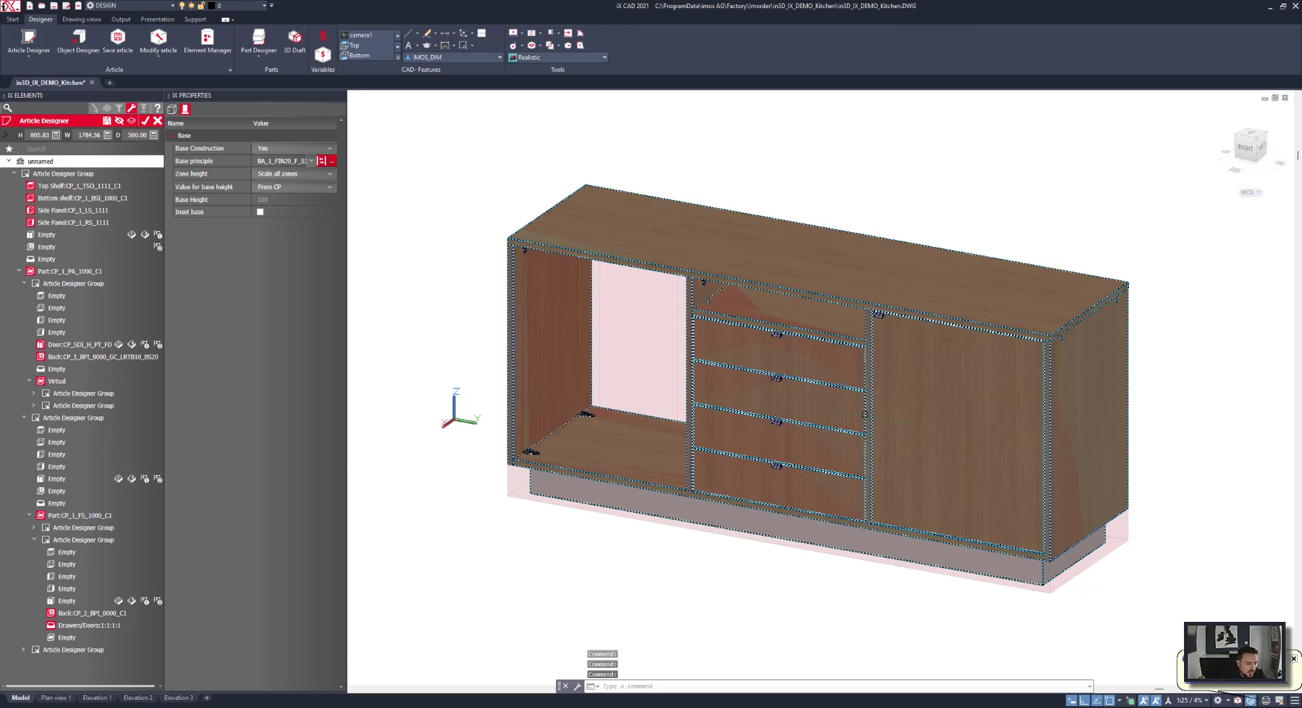
click(958, 496)
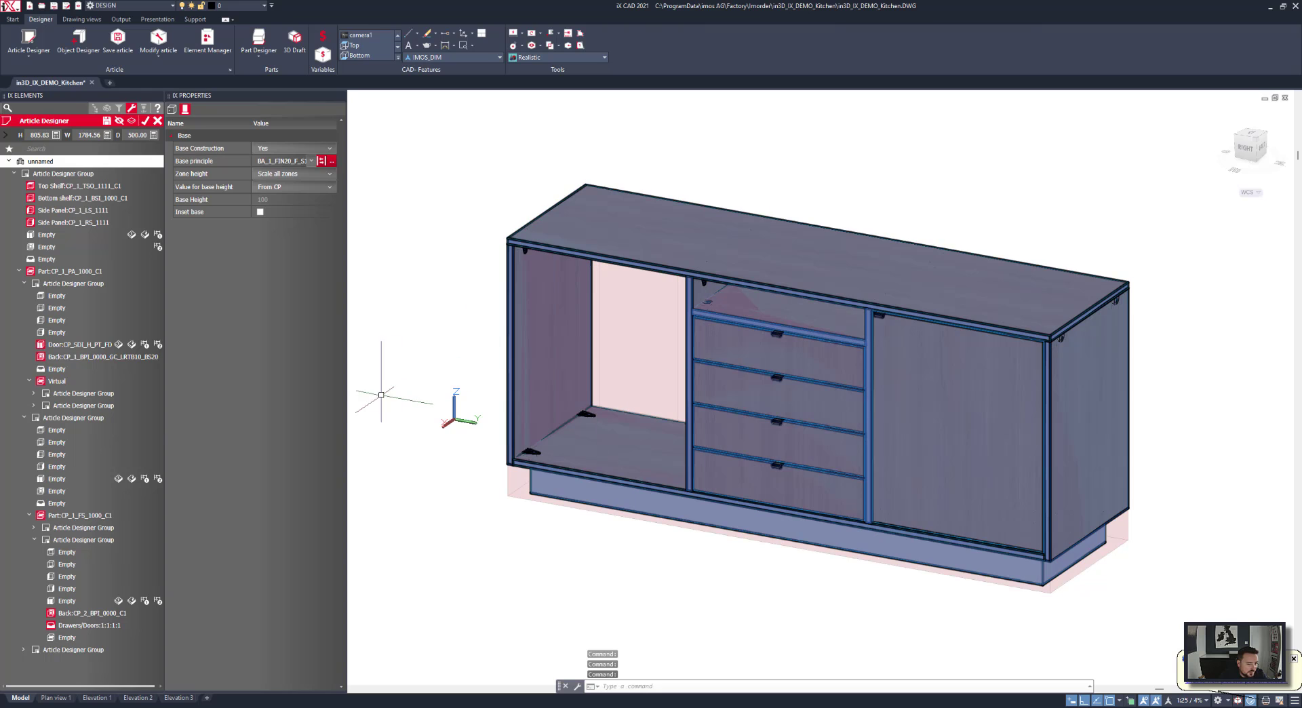
Copy the right compartment's zone and paste it into the empty left compartment.
click(71, 284)
right_click(67, 286)
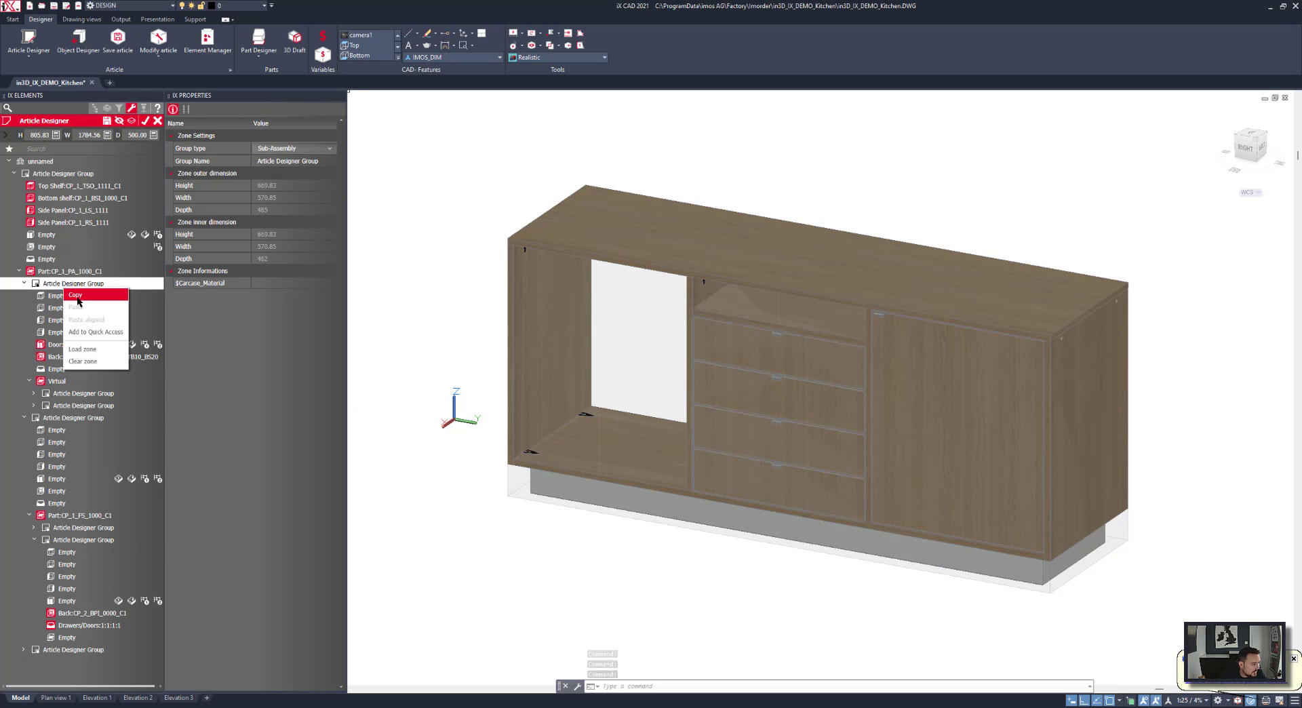
click(72, 296)
click(23, 284)
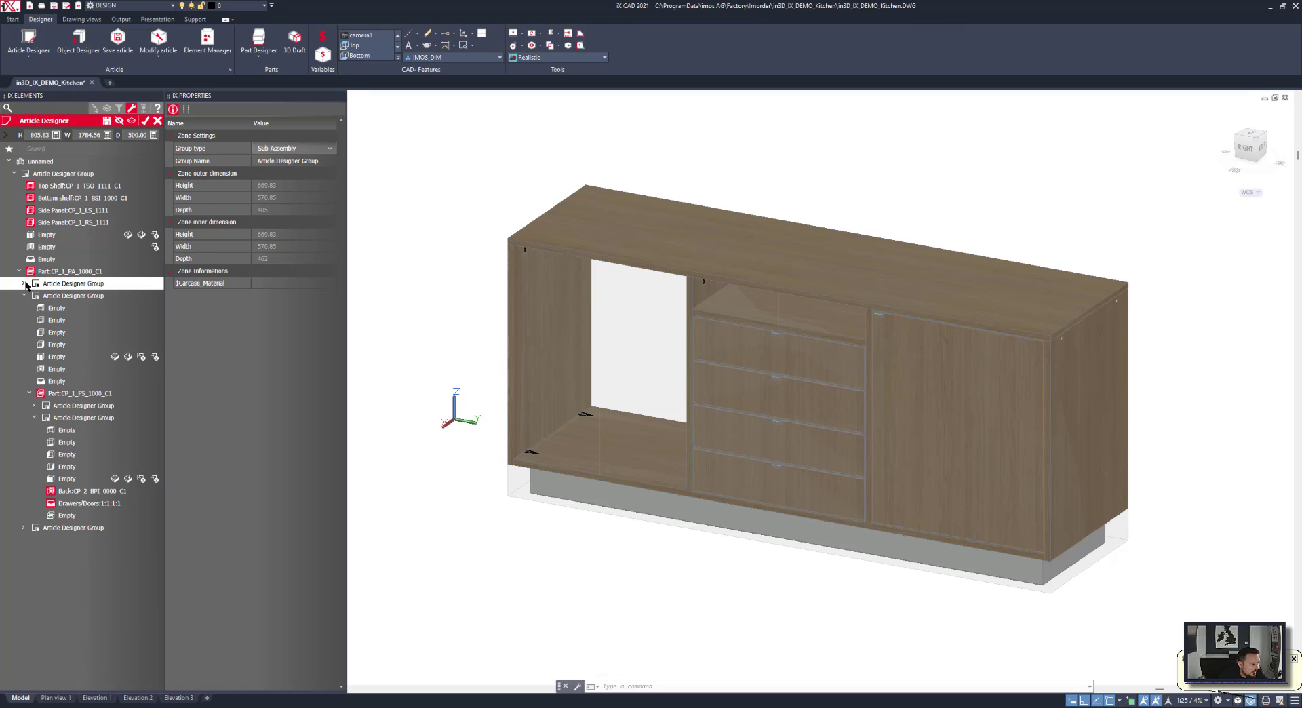
click(61, 527)
right_click(57, 530)
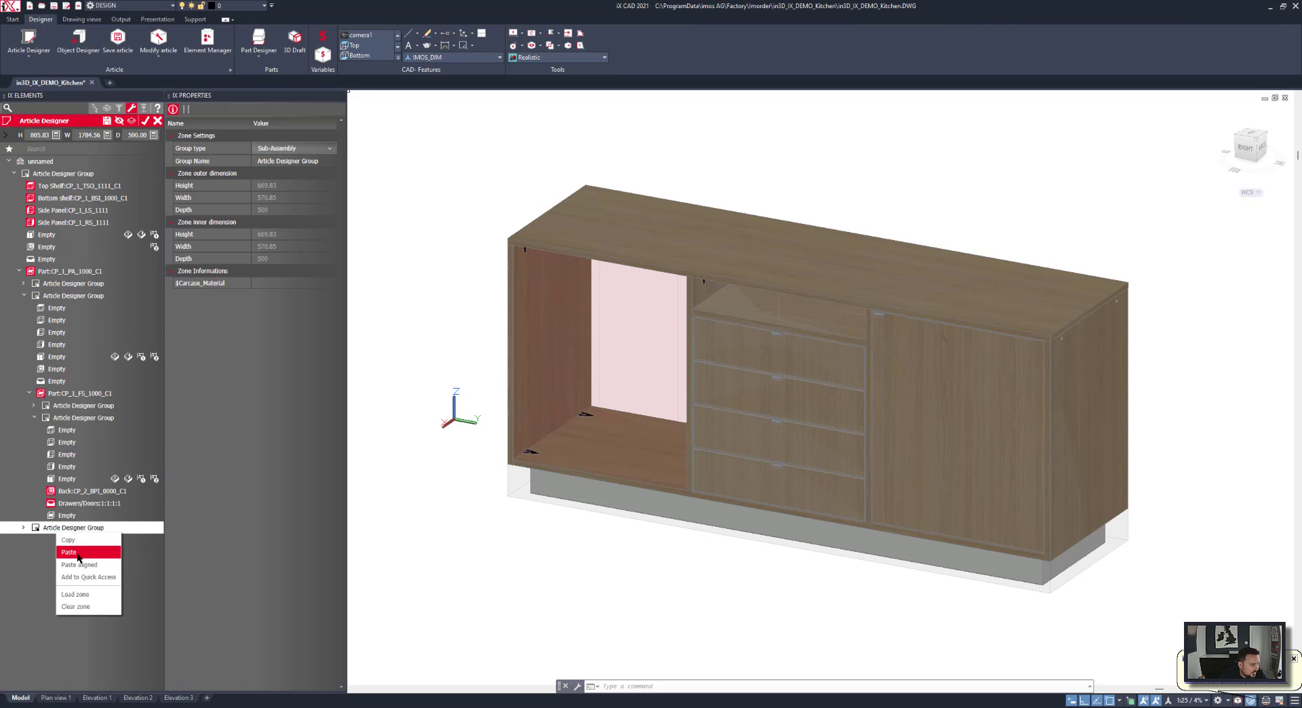
click(73, 552)
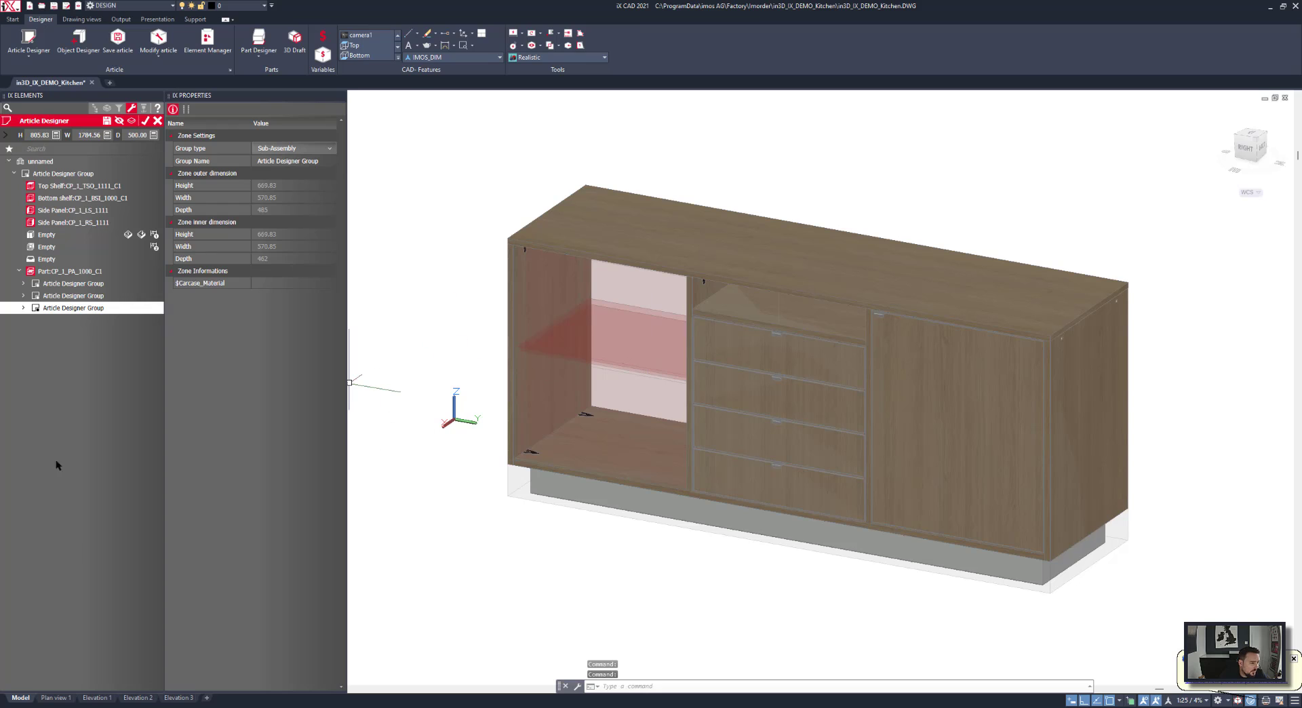
Set the left compartment's door to be hinged on the left.
click(23, 309)
click(70, 370)
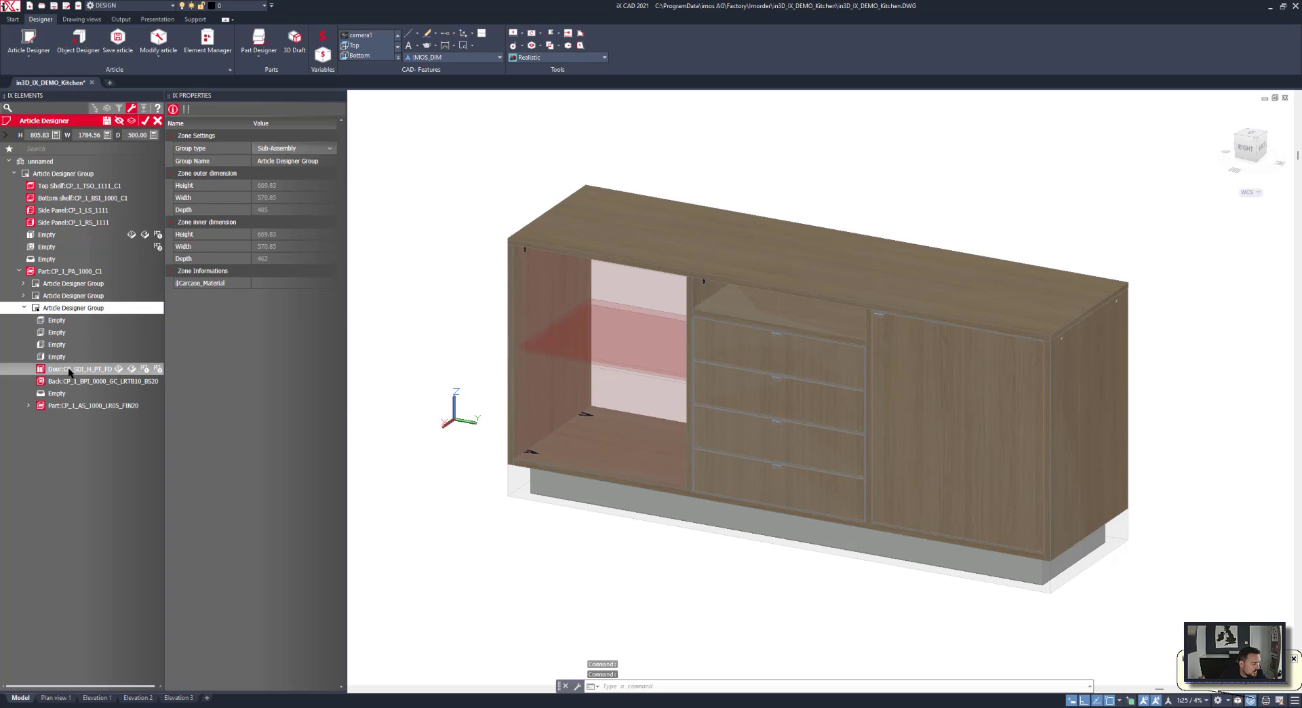
click(301, 200)
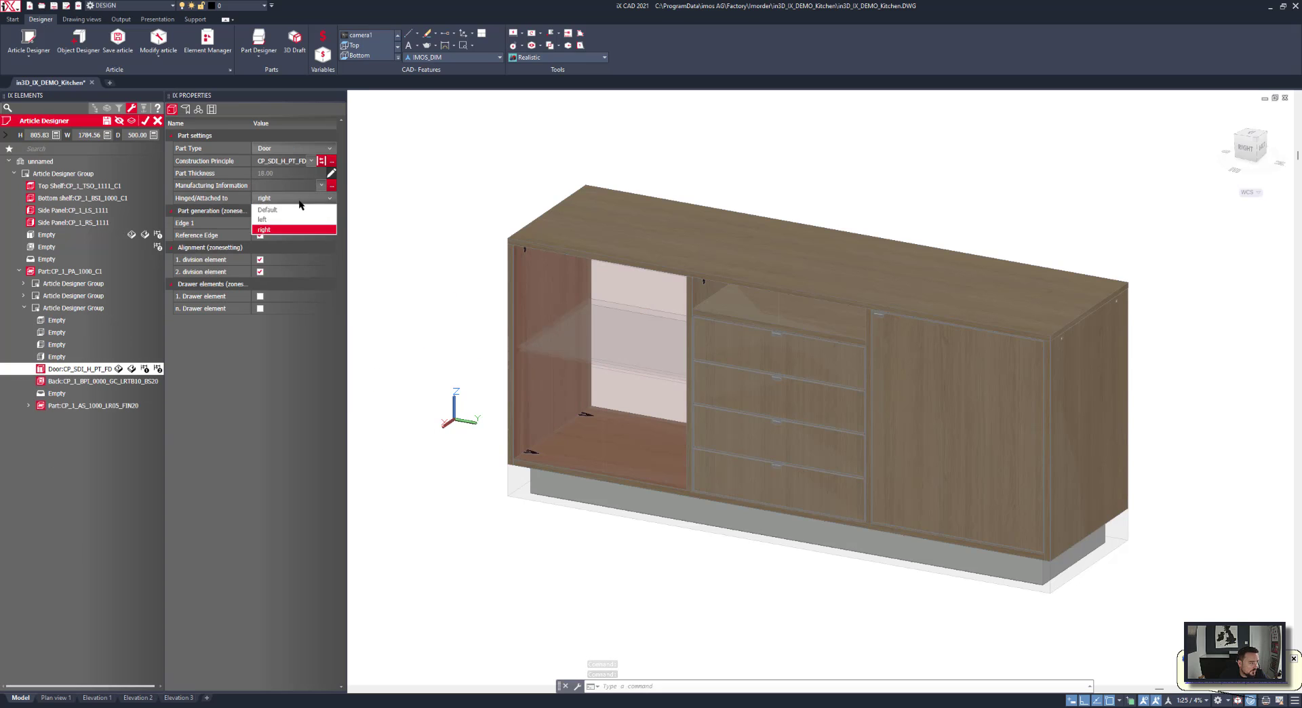
click(281, 213)
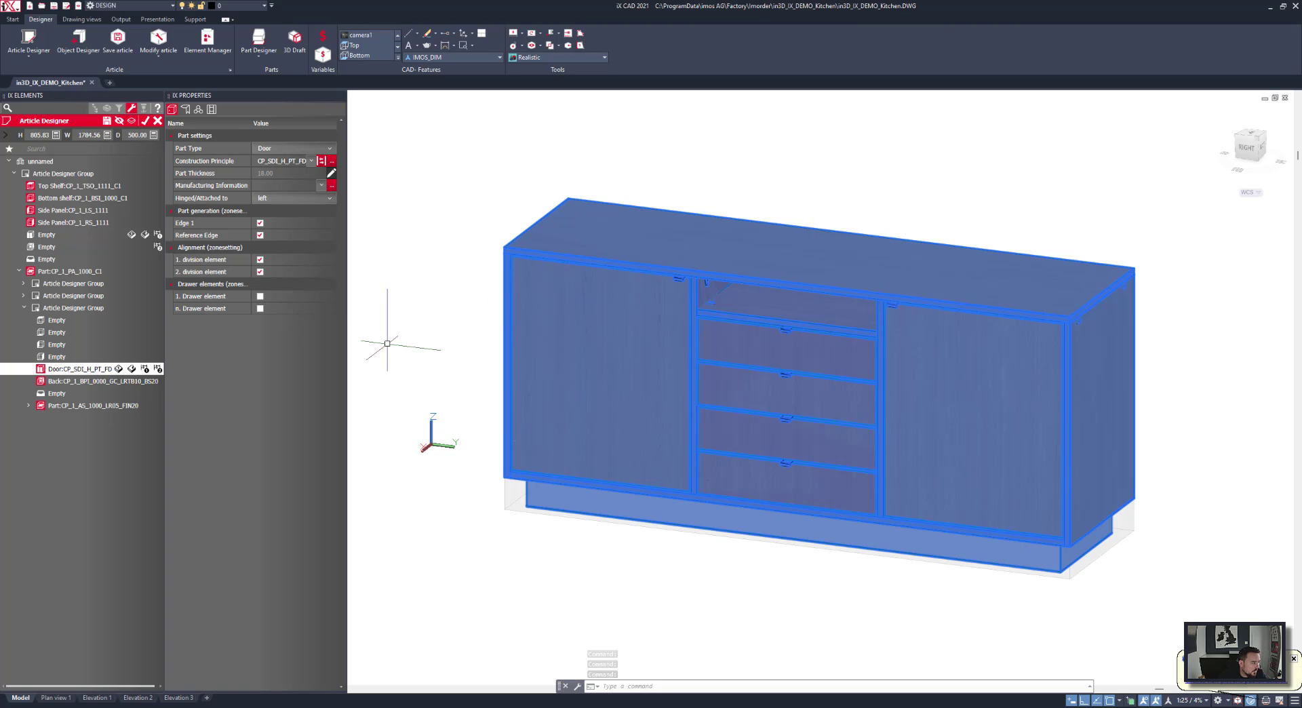
Add a circular pocket to the top shelf by linear division, X 1:1, Y 1:140mm, Z 1:0, diameter 100 and depth 19.
click(84, 185)
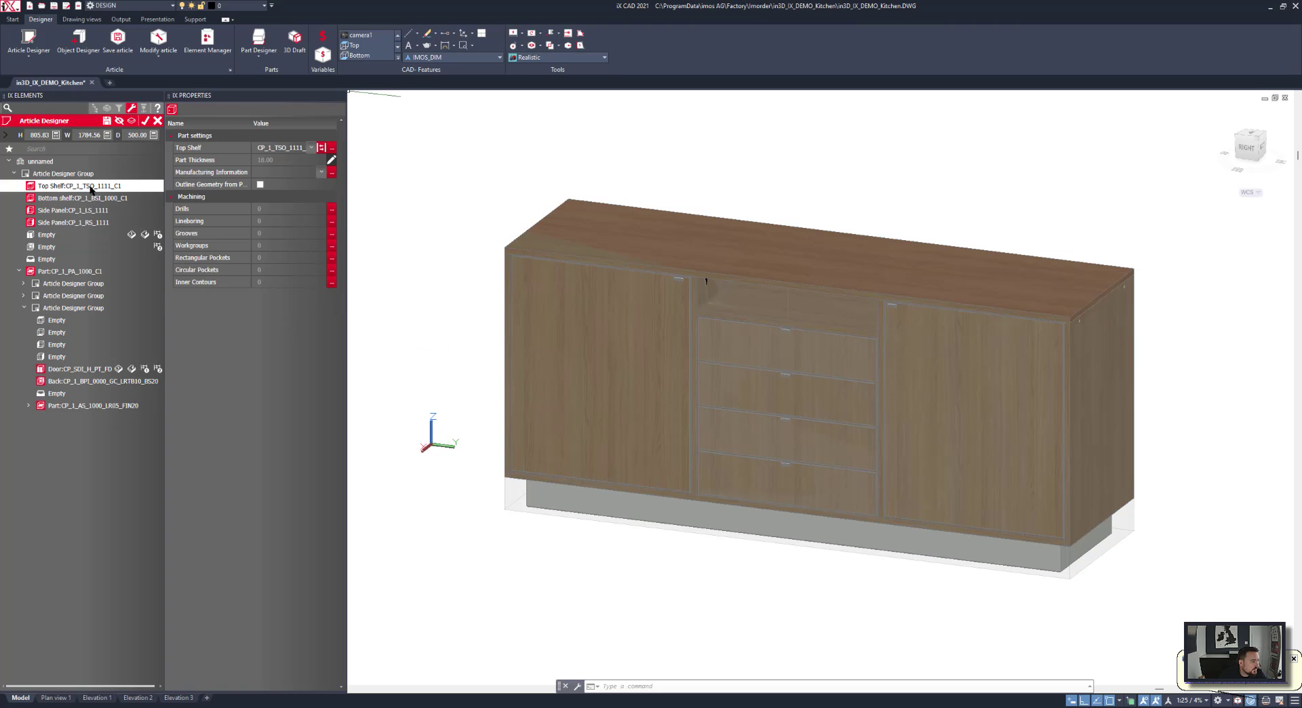
click(331, 269)
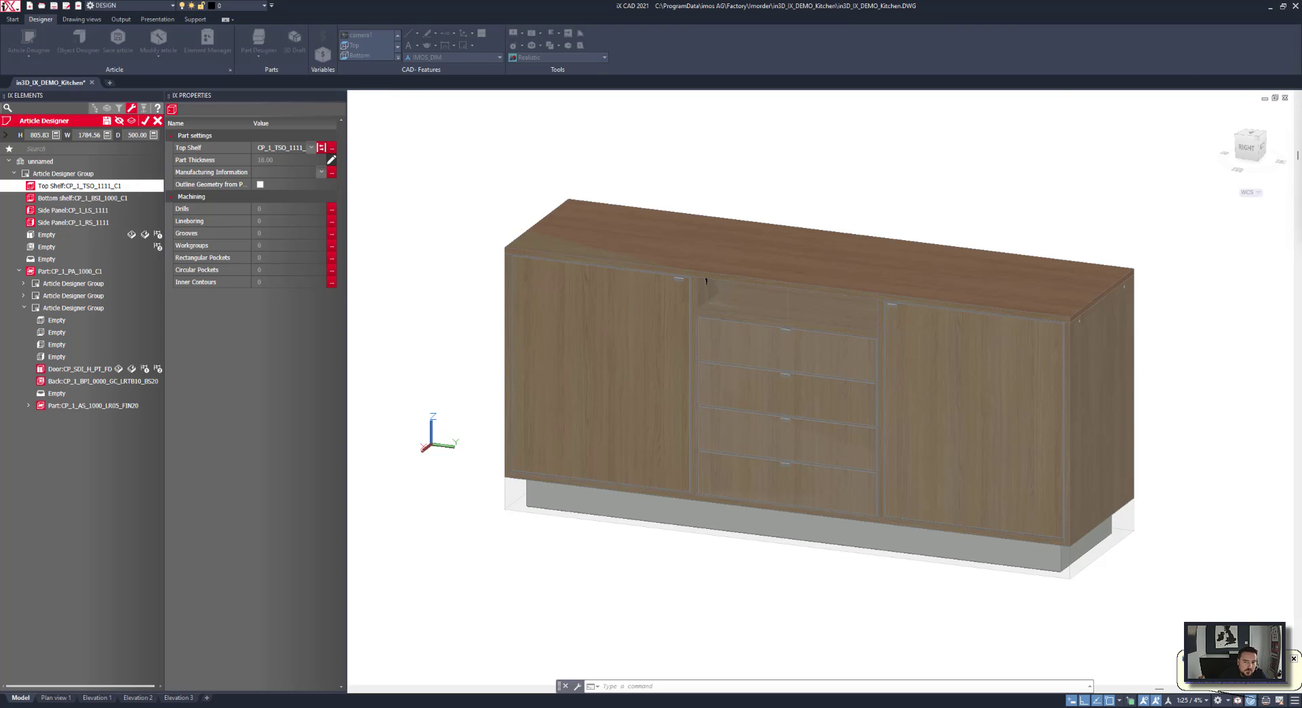
drag(1136, 168, 643, 297)
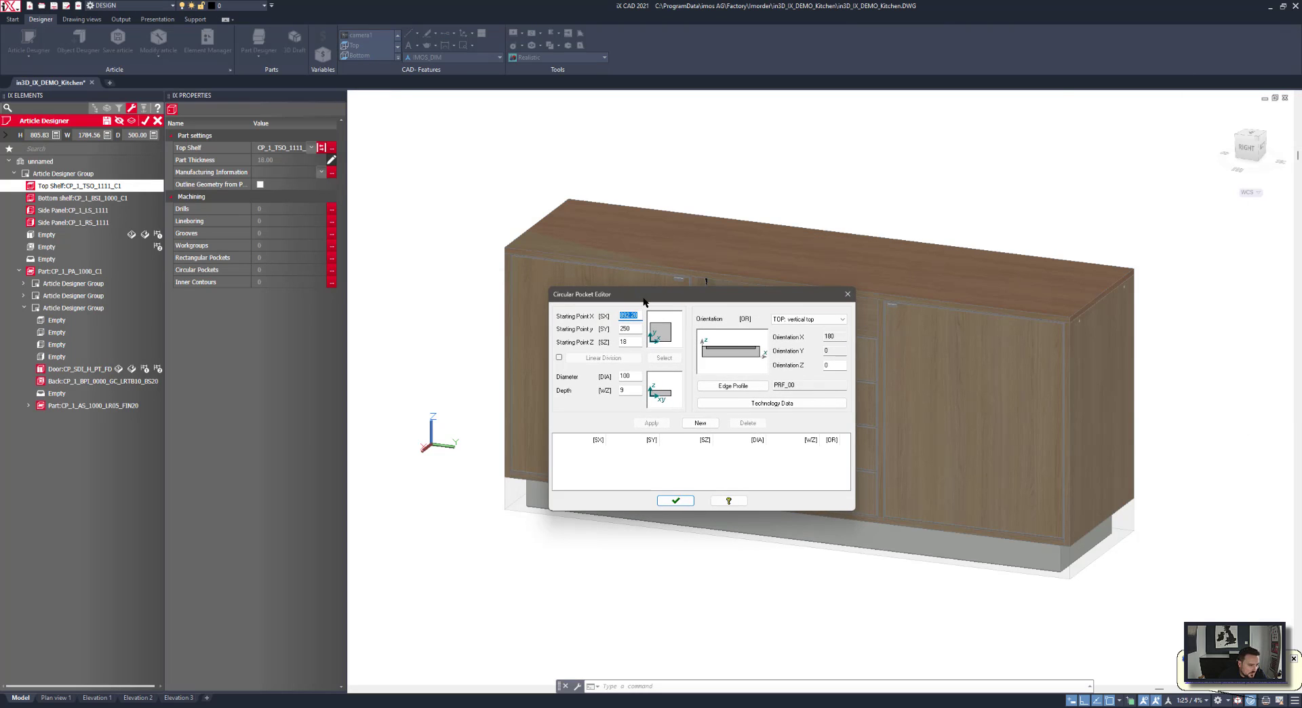
click(559, 358)
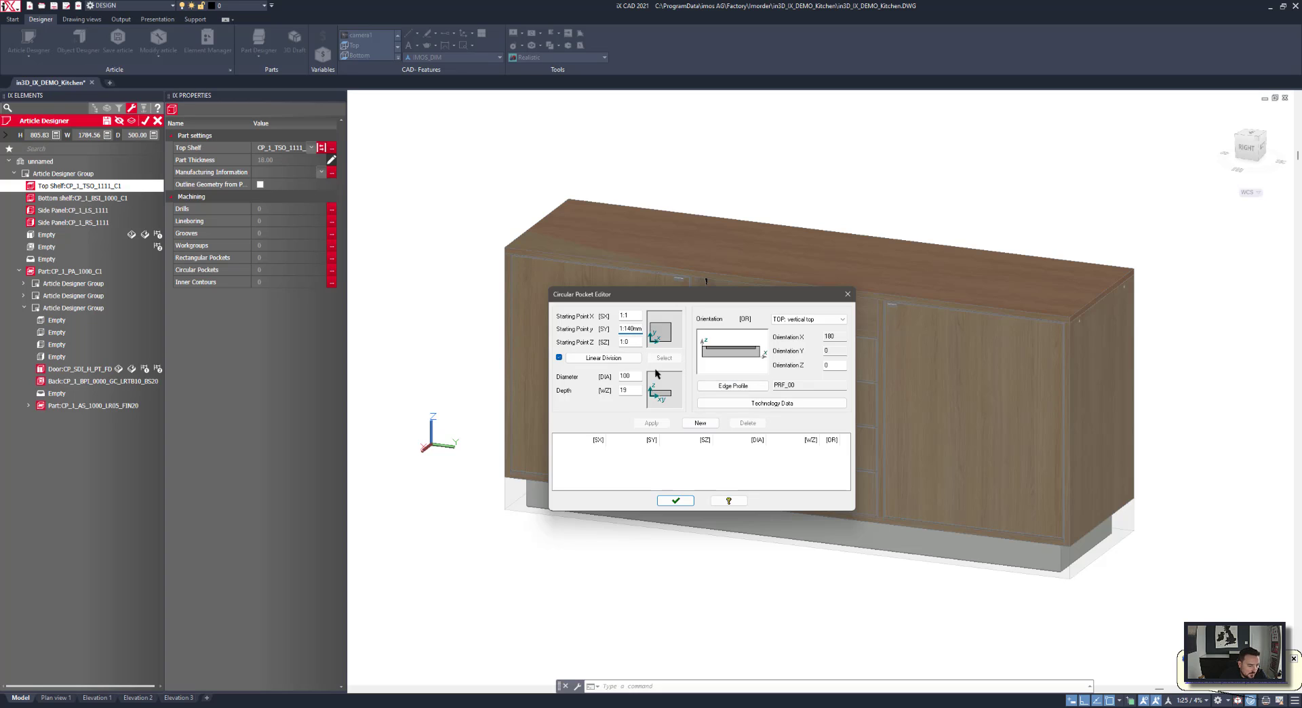
click(700, 423)
click(674, 501)
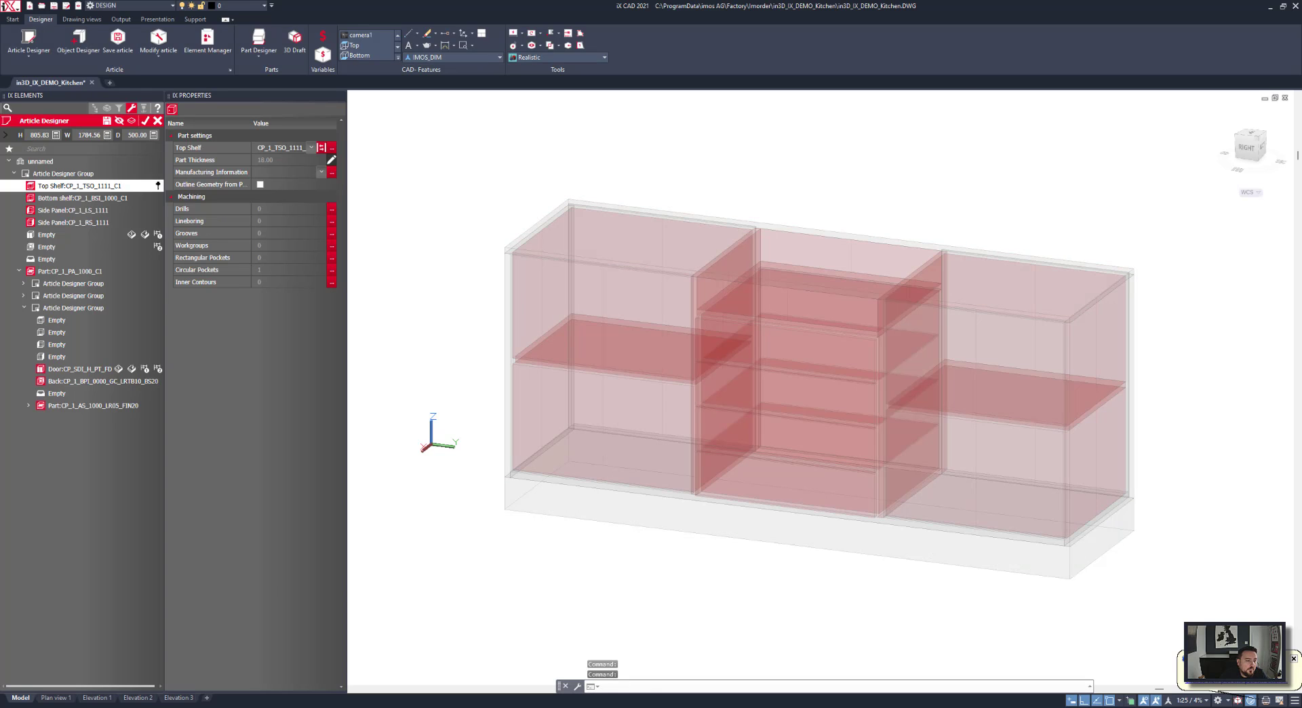
shift+middle_drag(818, 224, 826, 261)
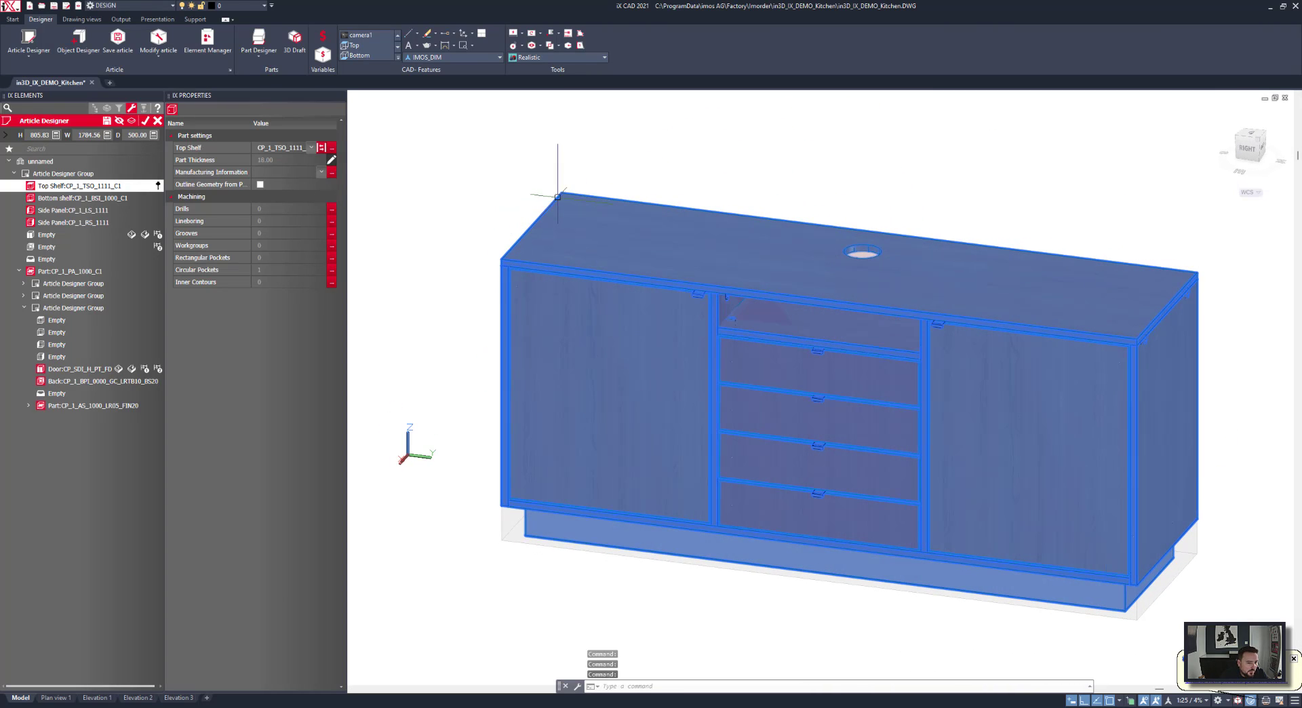
Accept the finished sideboard design and return to the kitchen drawing.
click(145, 121)
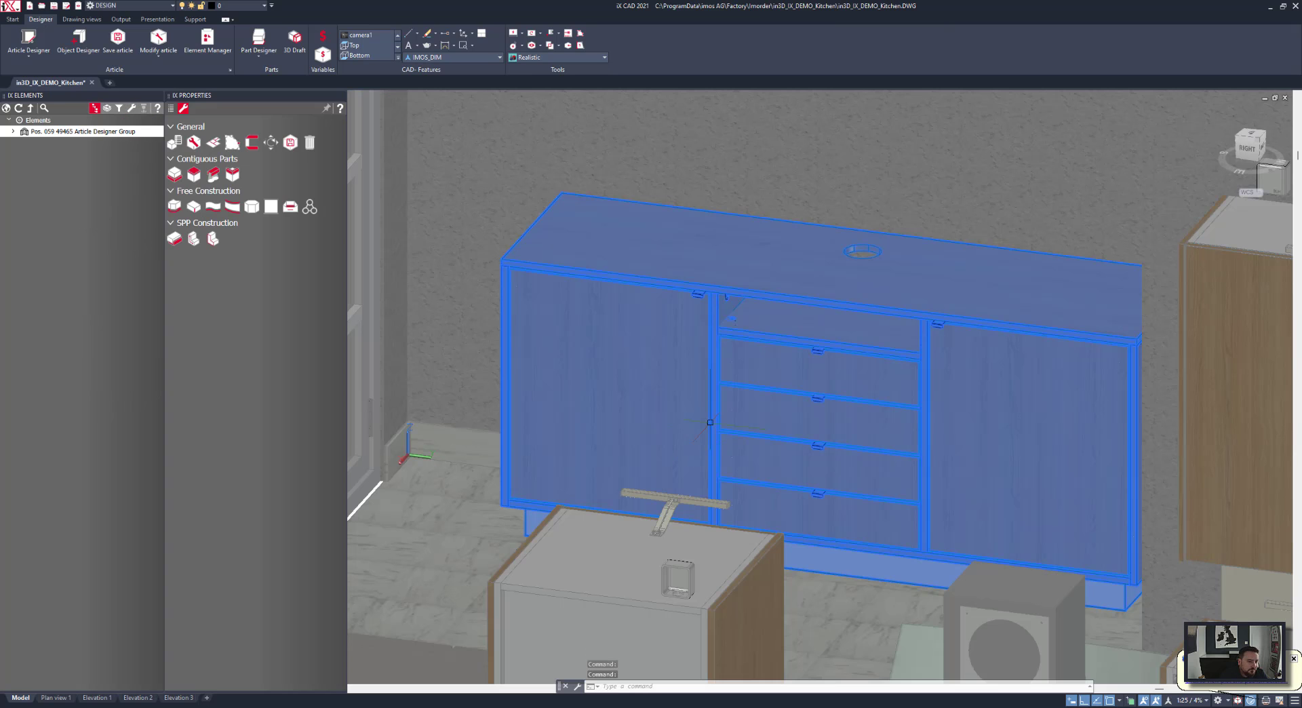
shift+middle_drag(584, 415, 486, 497)
scroll(724, 450, down, 3)
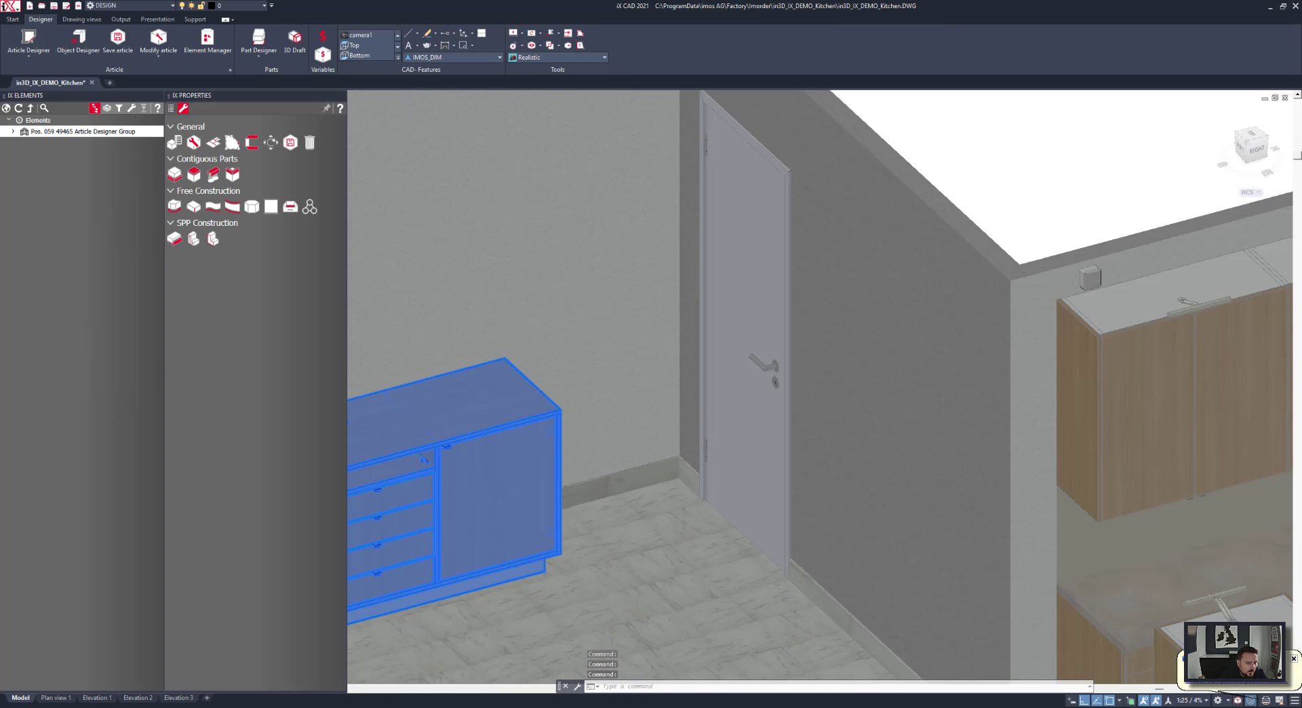
scroll(892, 497, down, 3)
middle_drag(892, 497, 1033, 326)
key(Escape)
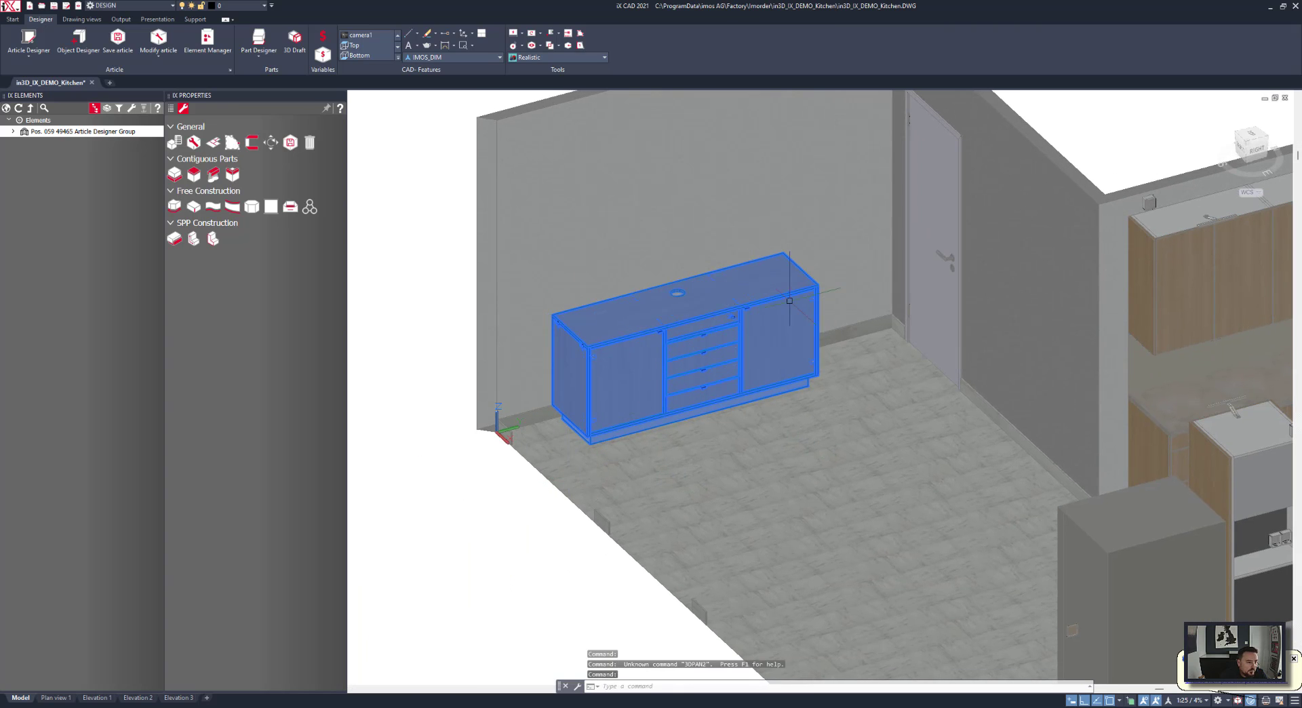
Deselect the sideboard and examine its construction and placement within the whole kitchen.
scroll(594, 372, up, 5)
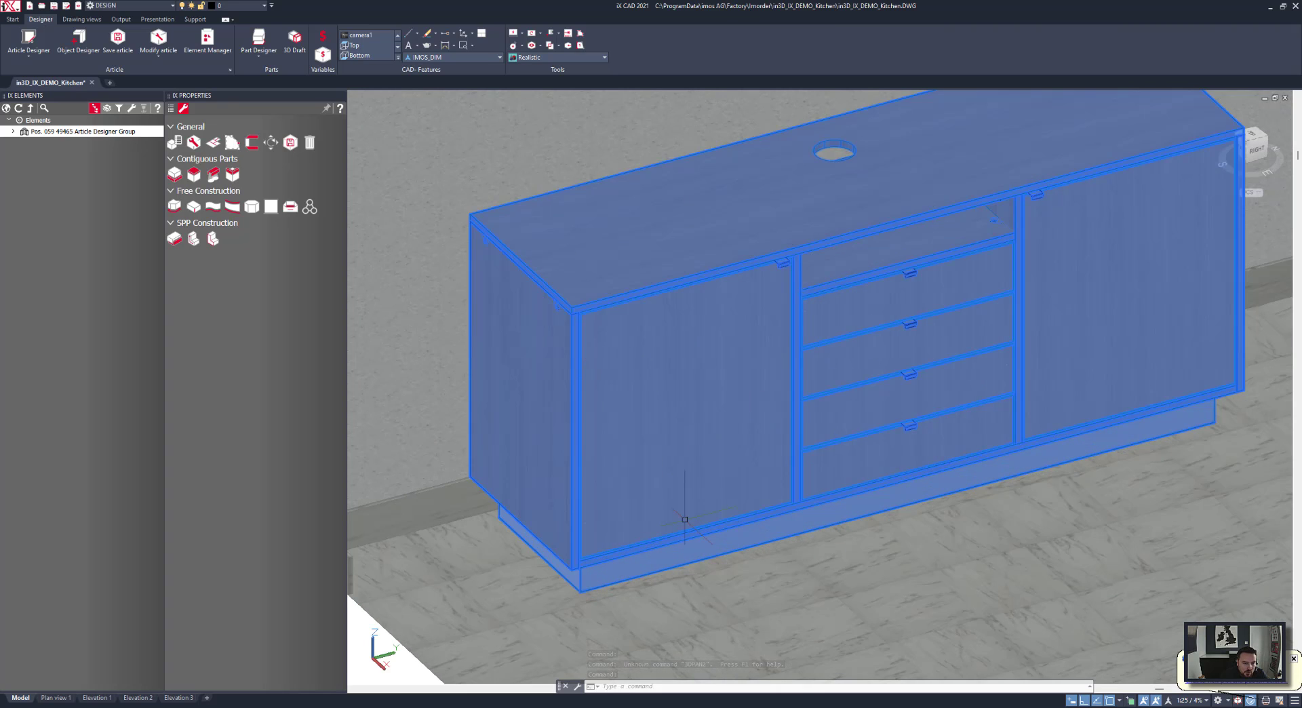
scroll(685, 519, down, 3)
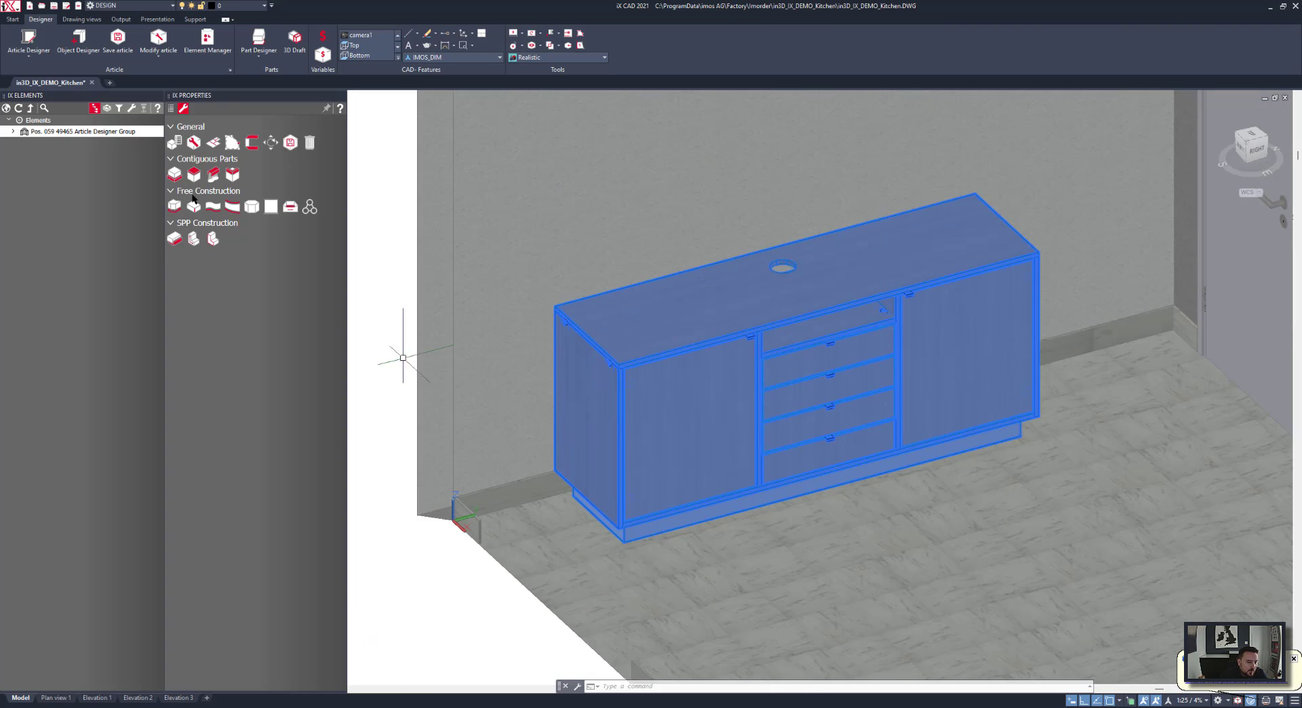
click(41, 121)
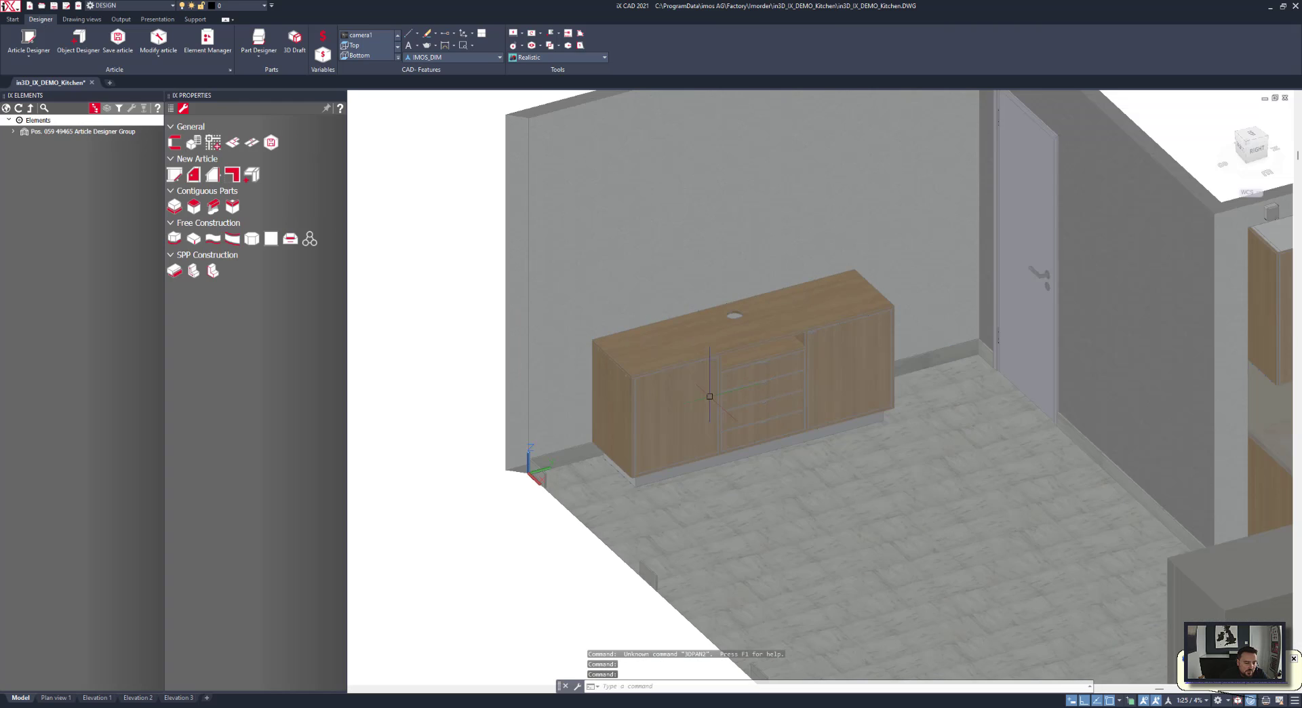
shift+middle_drag(833, 509, 881, 517)
scroll(882, 517, down, 3)
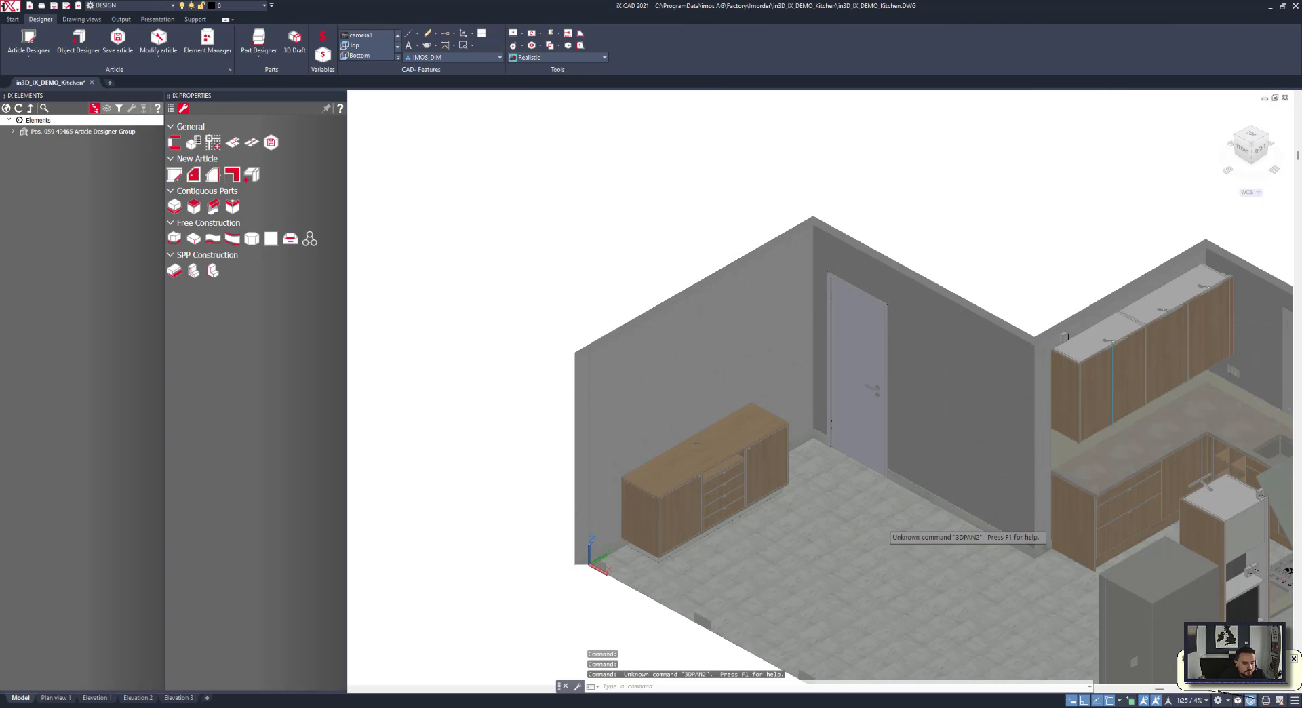
scroll(881, 517, down, 4)
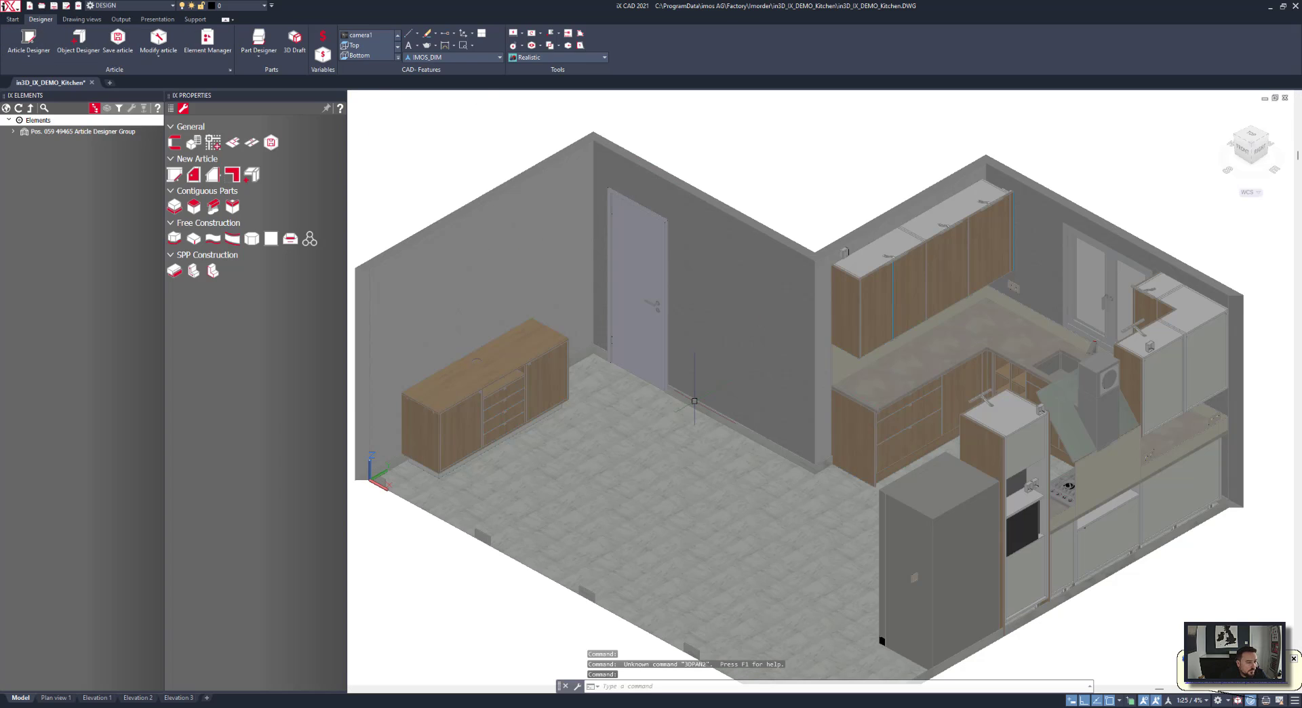
In the save-as settings for the kitchen order, enable basket creation and assign DM_Article_Preview as the document manager configuration.
click(12, 19)
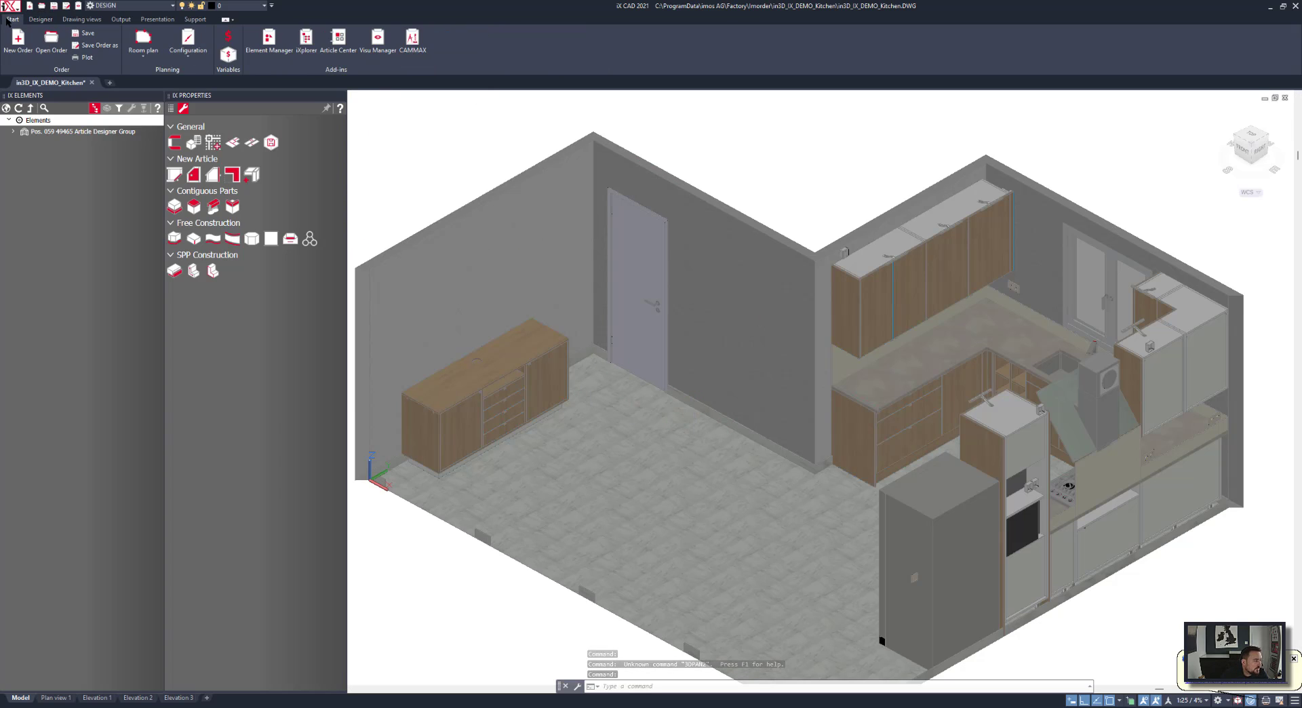
click(88, 45)
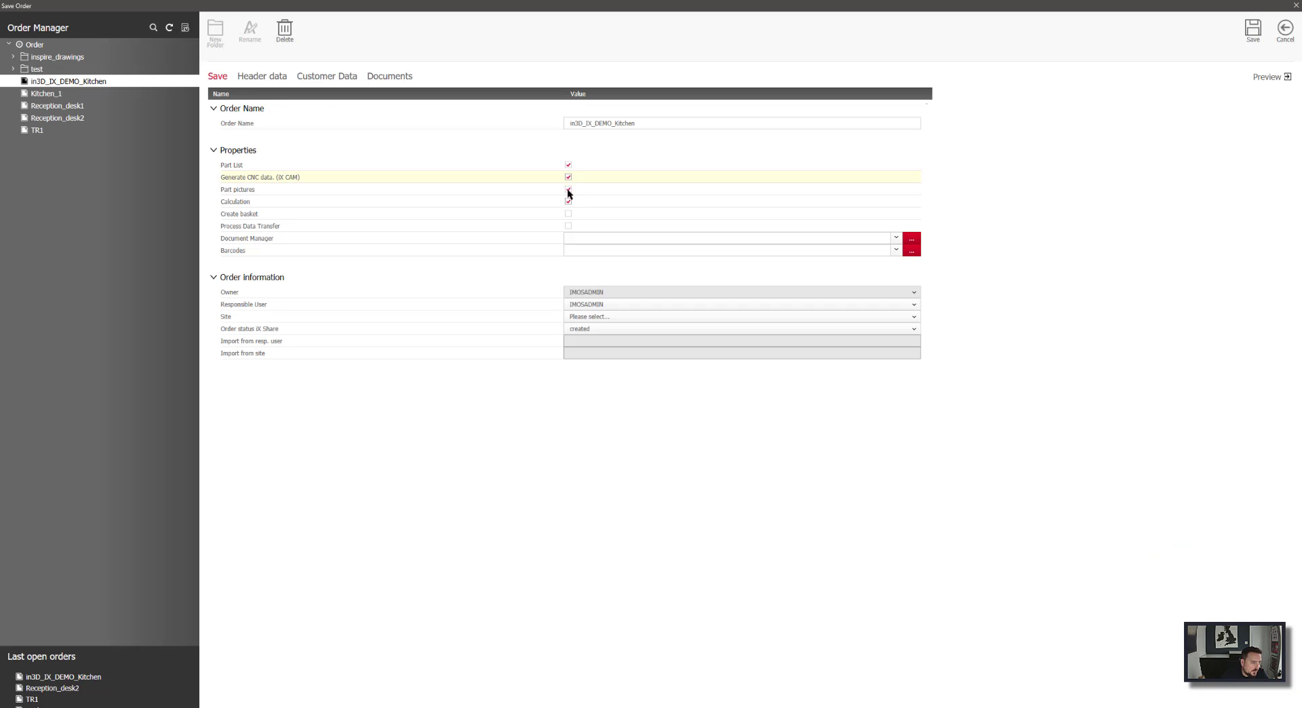
click(568, 214)
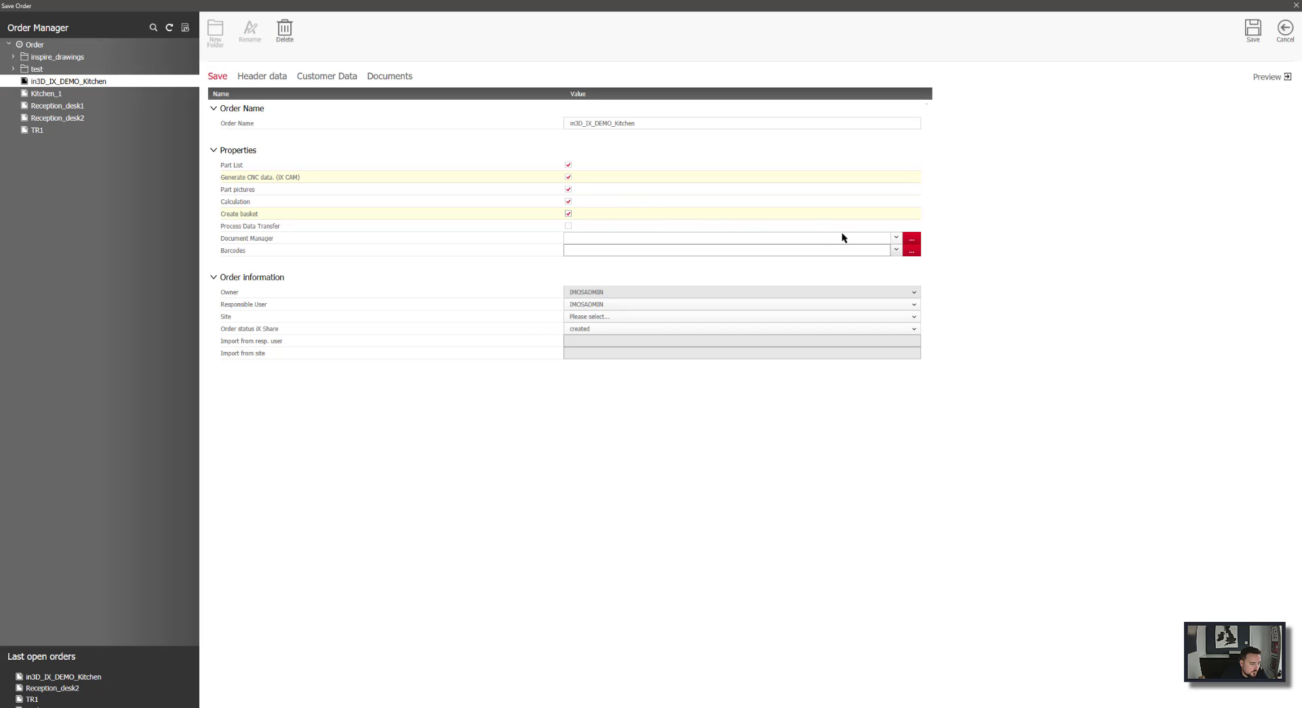
click(895, 239)
click(895, 239)
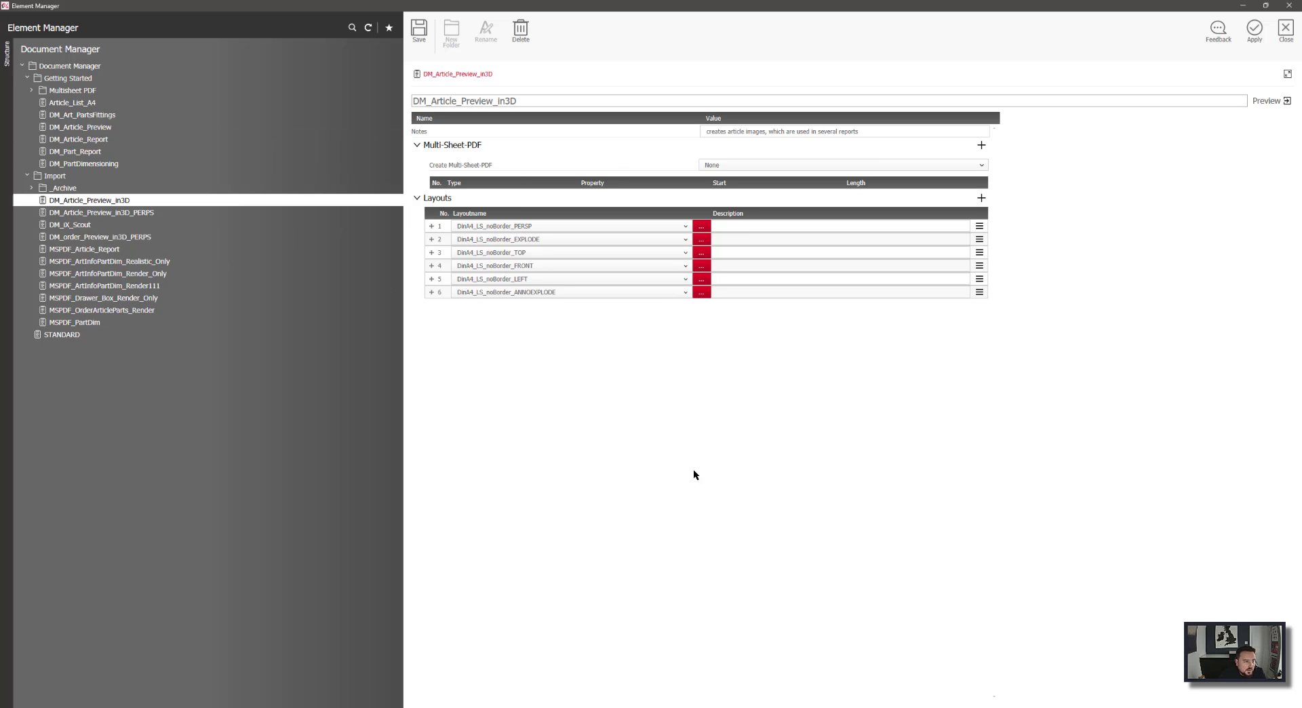
click(128, 126)
click(1254, 30)
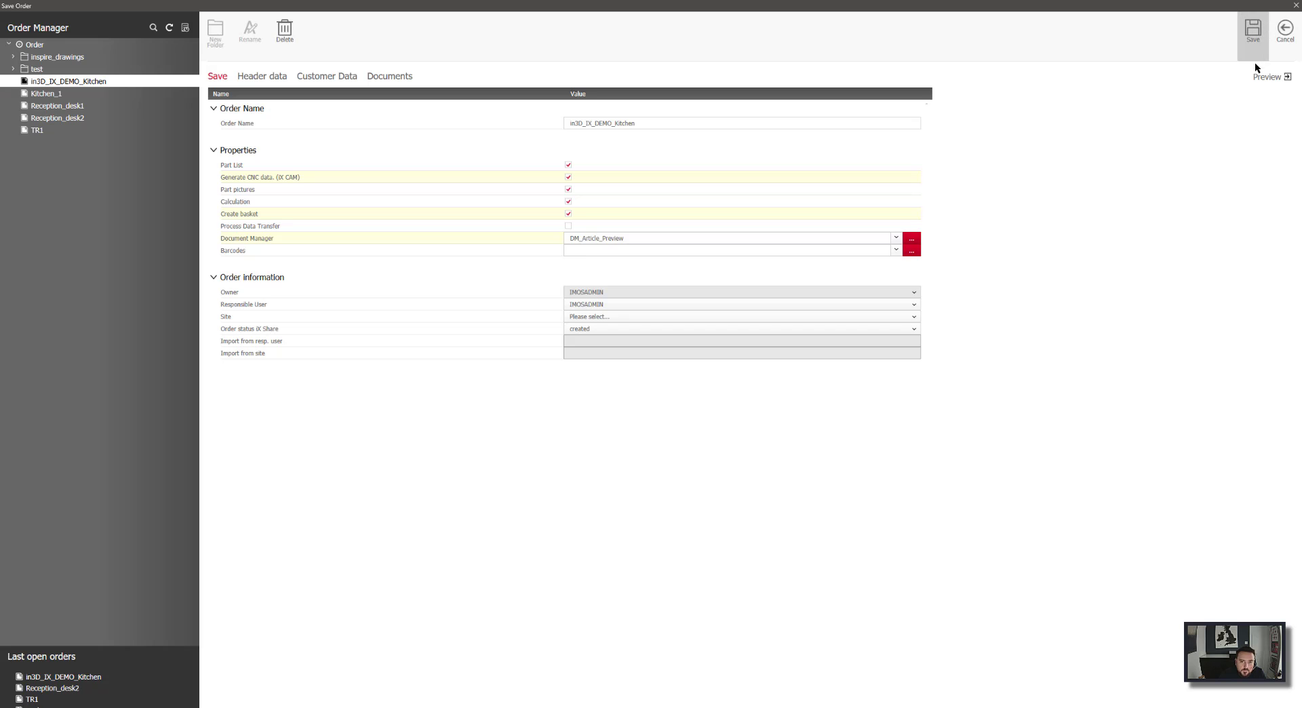
Save the order over its existing folder and generate its CNC data with the Homag_Nest_Dowel workflow and the iX CAM report.
click(1258, 24)
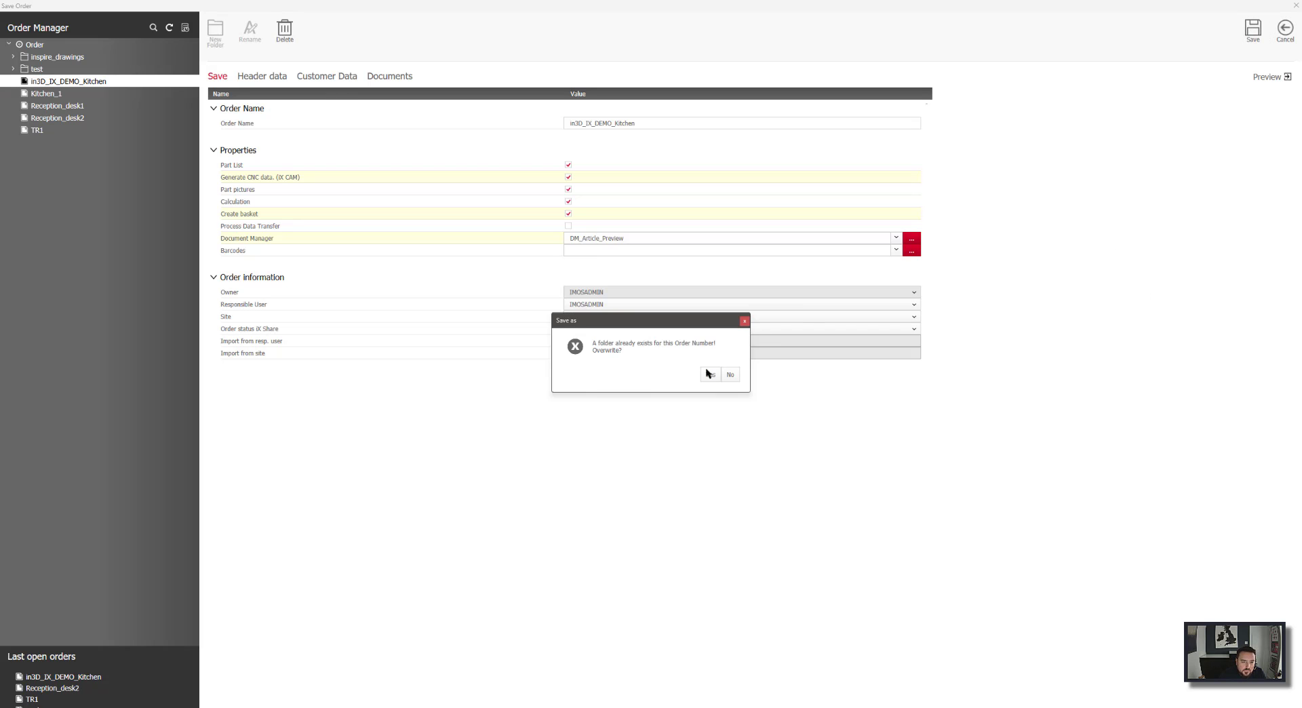
click(705, 370)
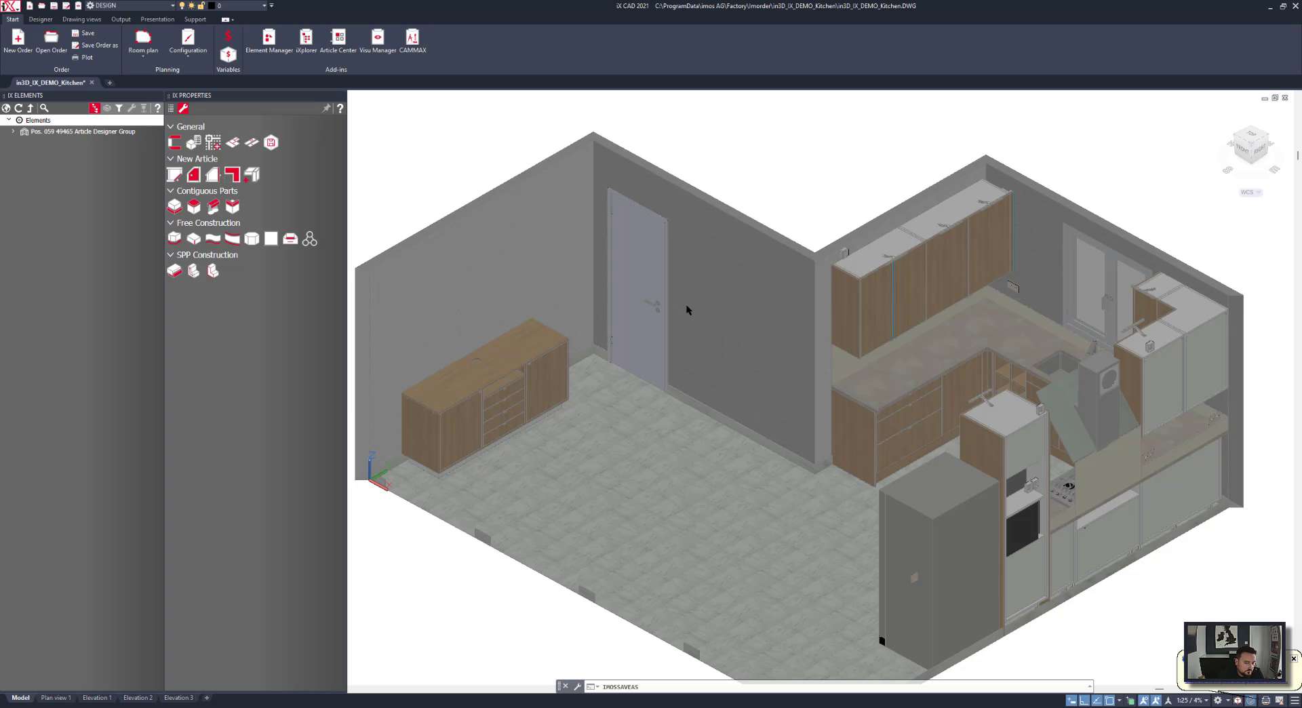
key(Return)
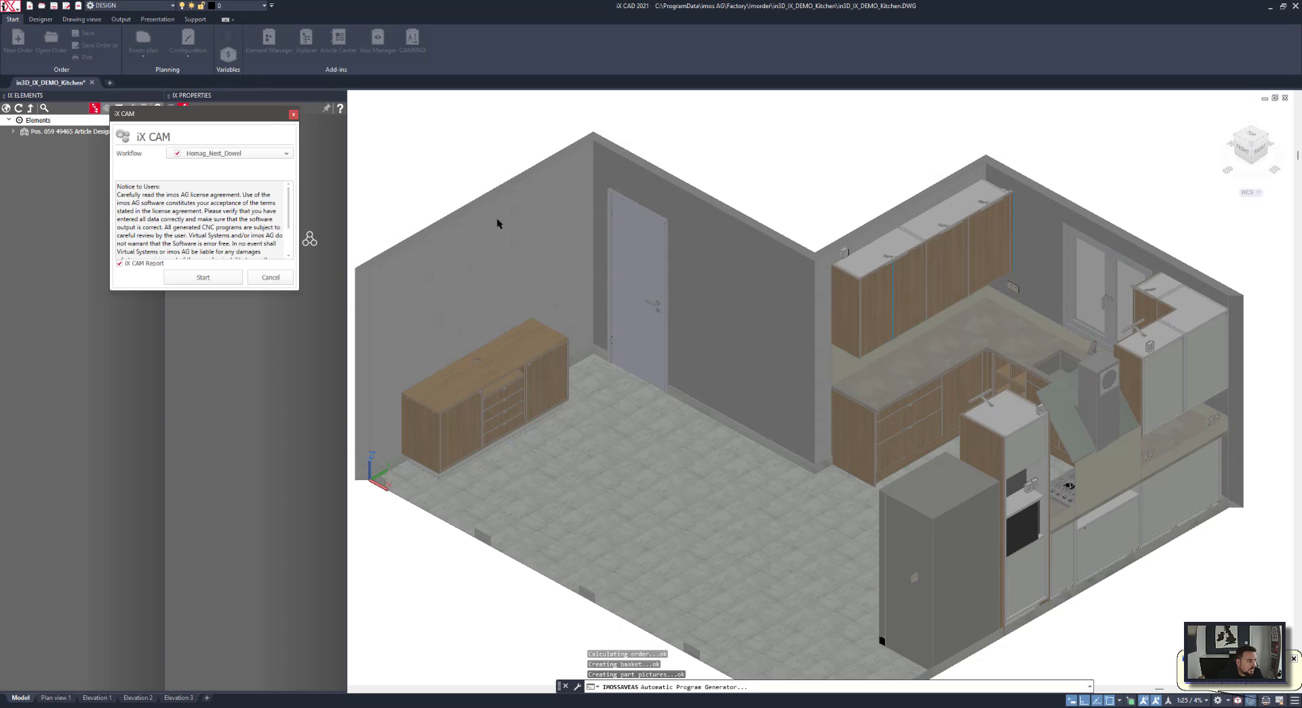
drag(251, 113, 809, 190)
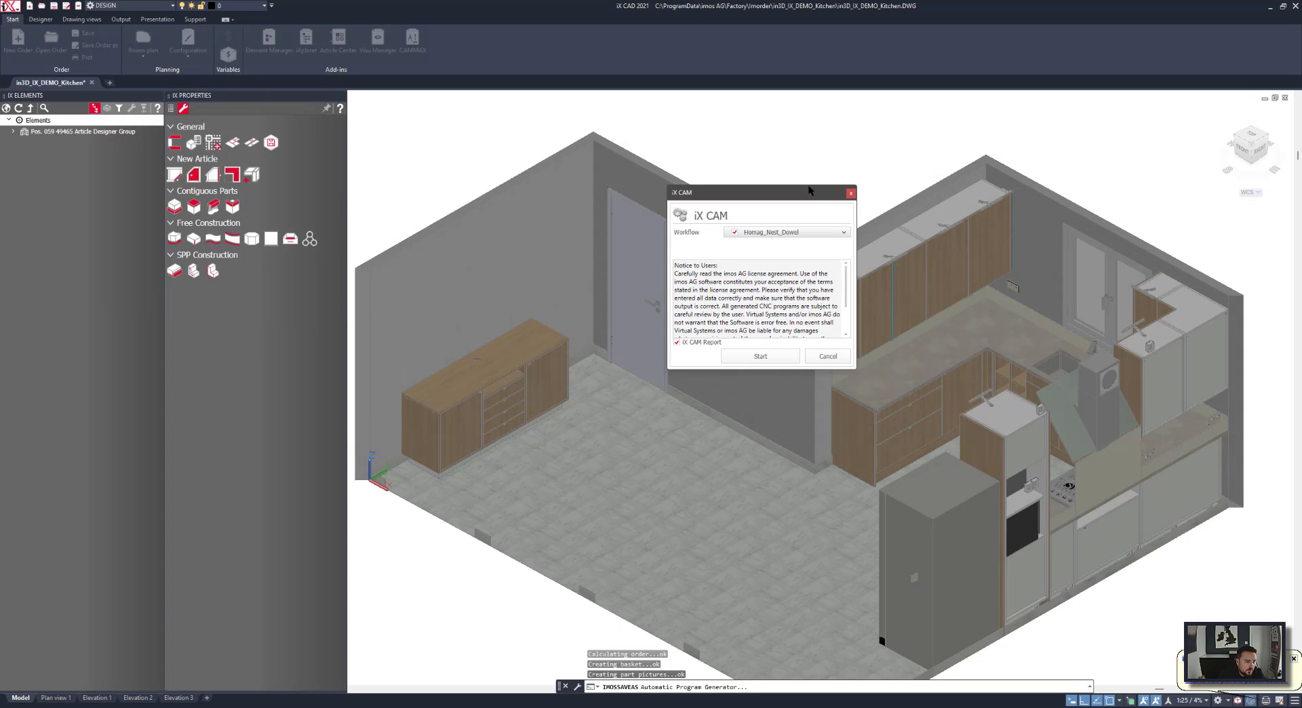
click(761, 357)
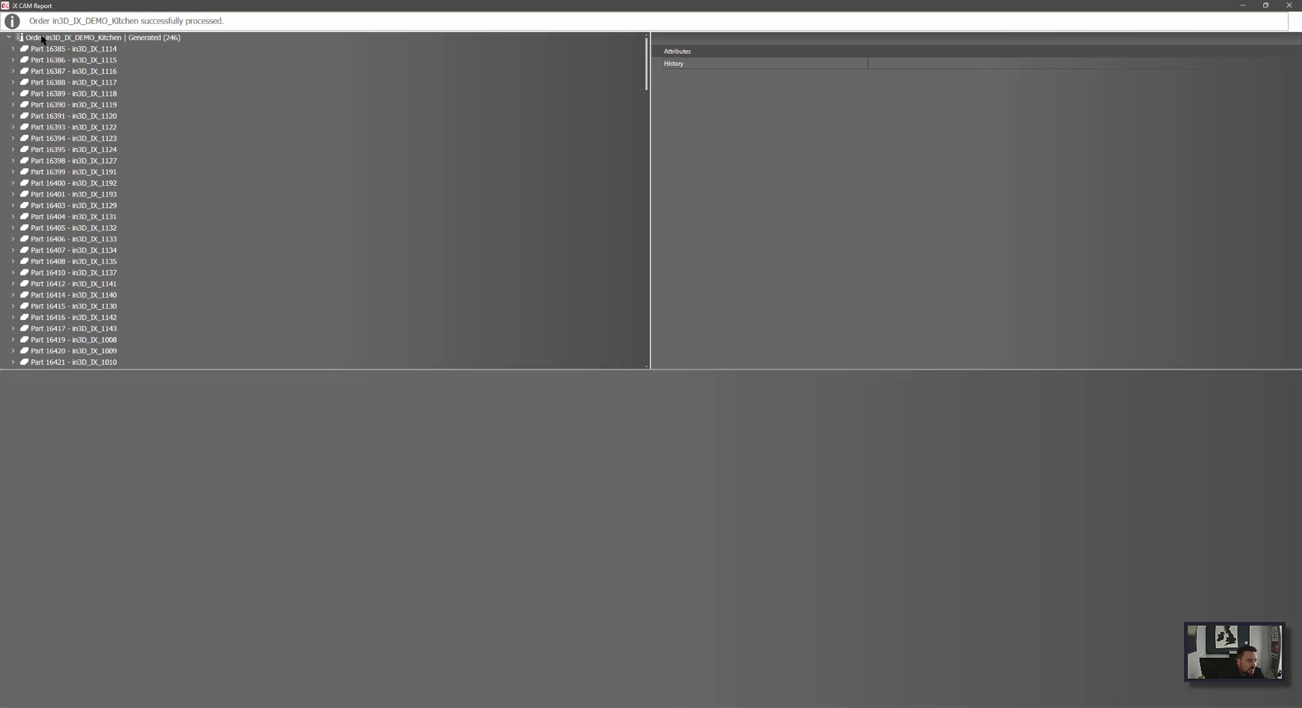
Review the machining drawings of the first generated parts in the CAM report, from in3D_IX_1114 to in3D_IX_1117.
click(42, 37)
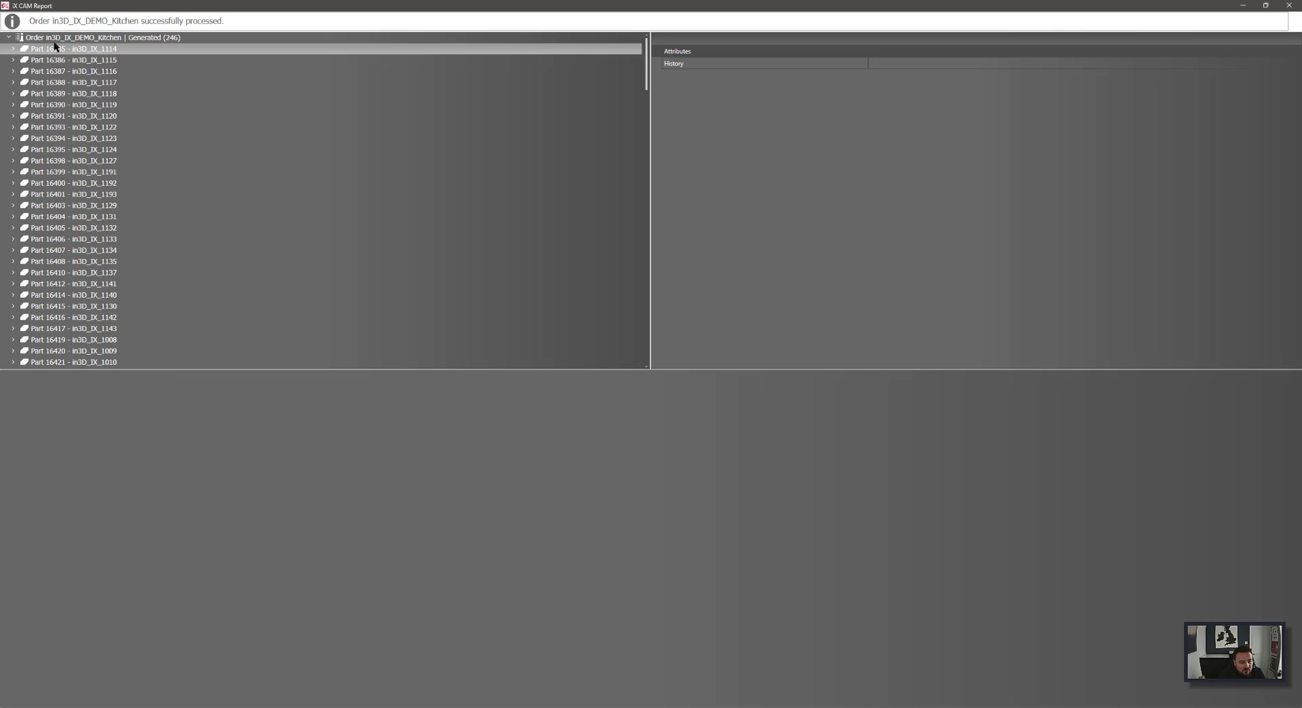
click(62, 49)
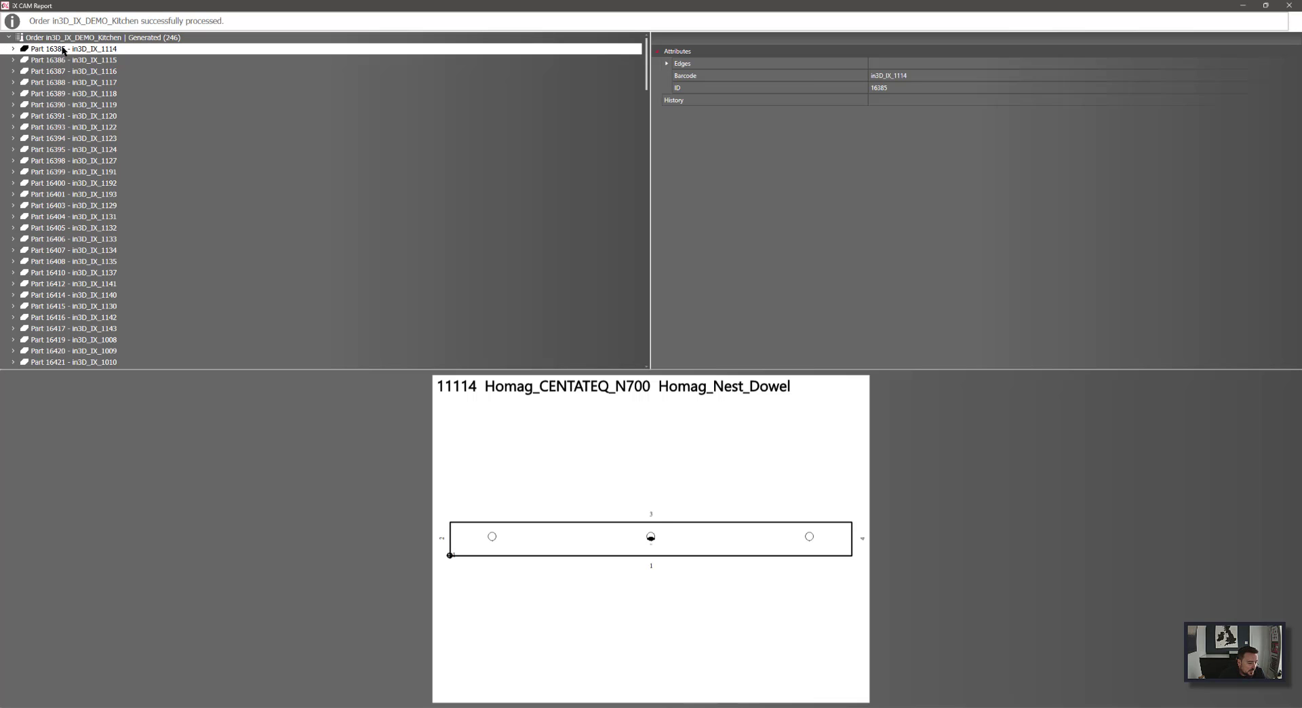
key(Down)
key(Down)
key(Down)
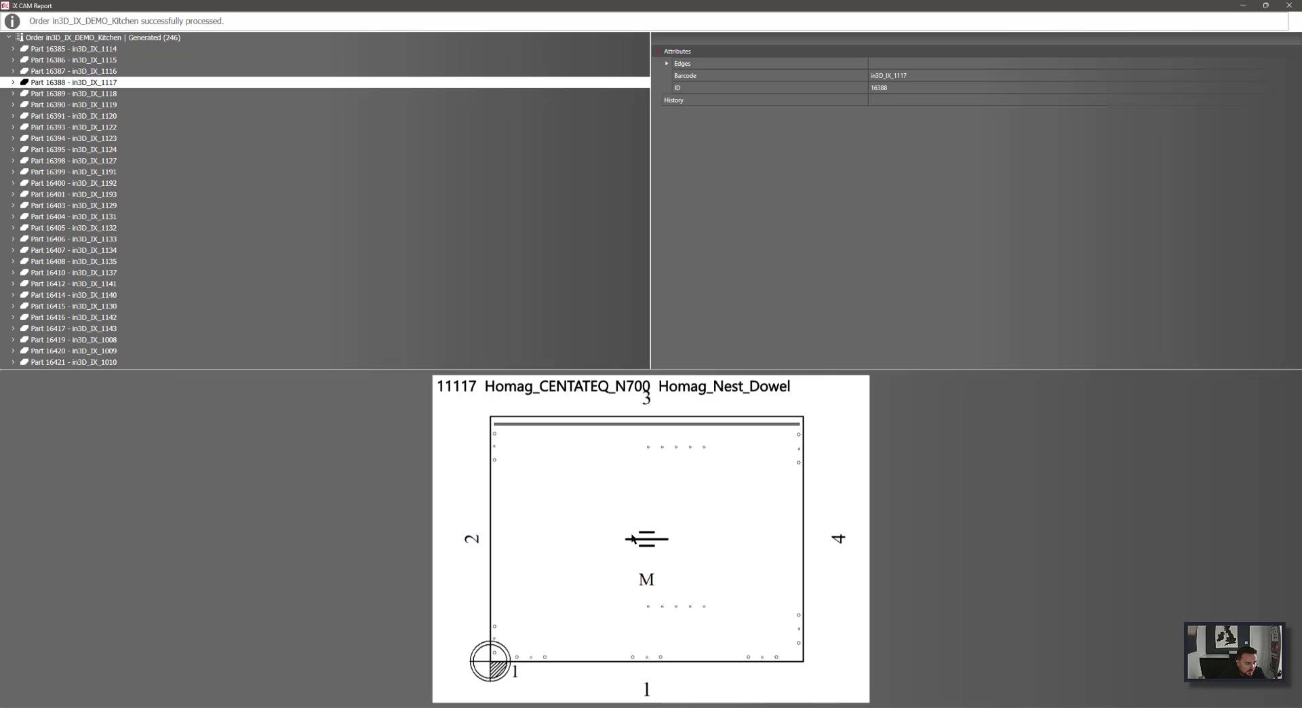
Examine the nesting contour, groove saw and drilling operations in the Station 2 program of part in3D_IX_1117.
click(13, 83)
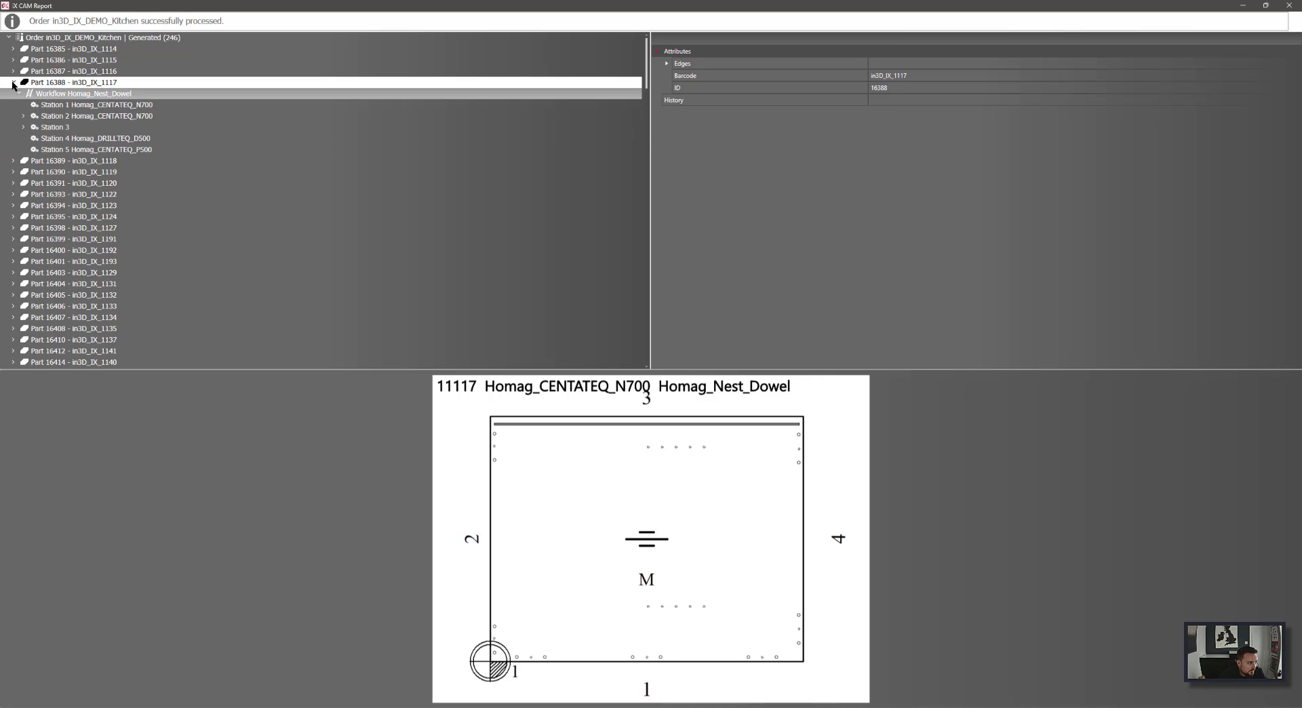
click(24, 116)
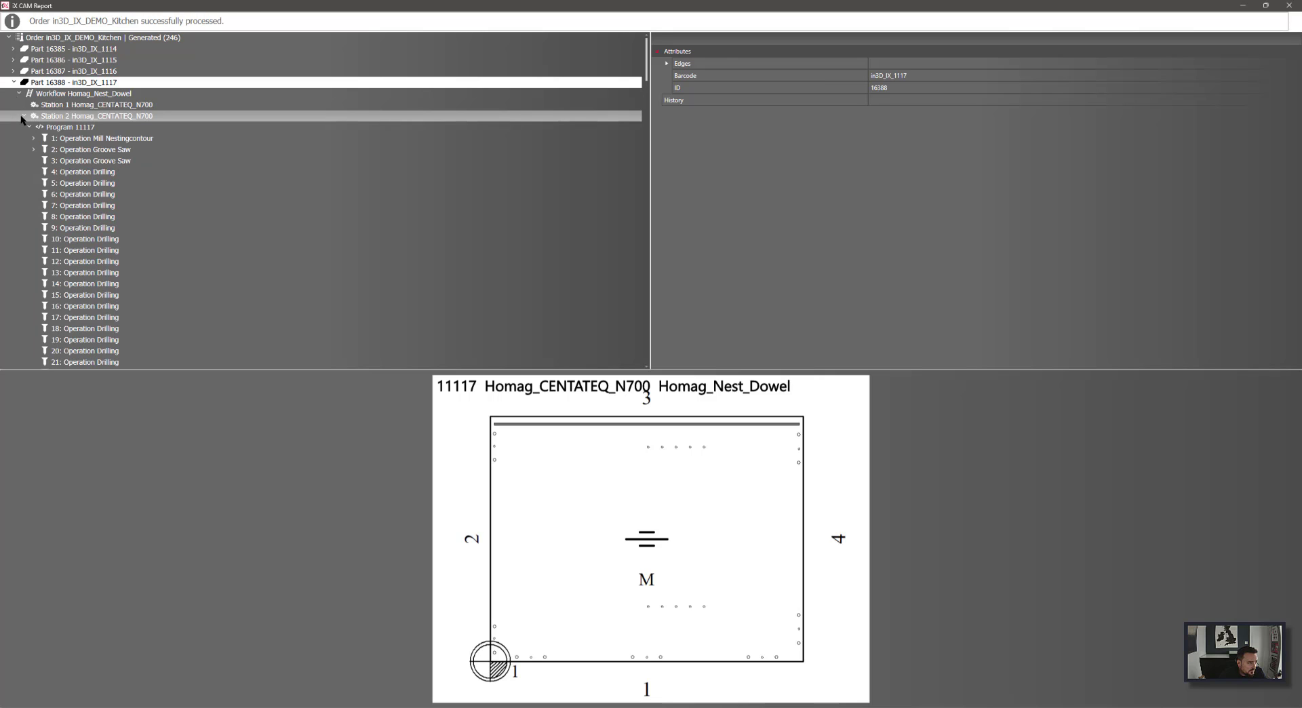
click(75, 139)
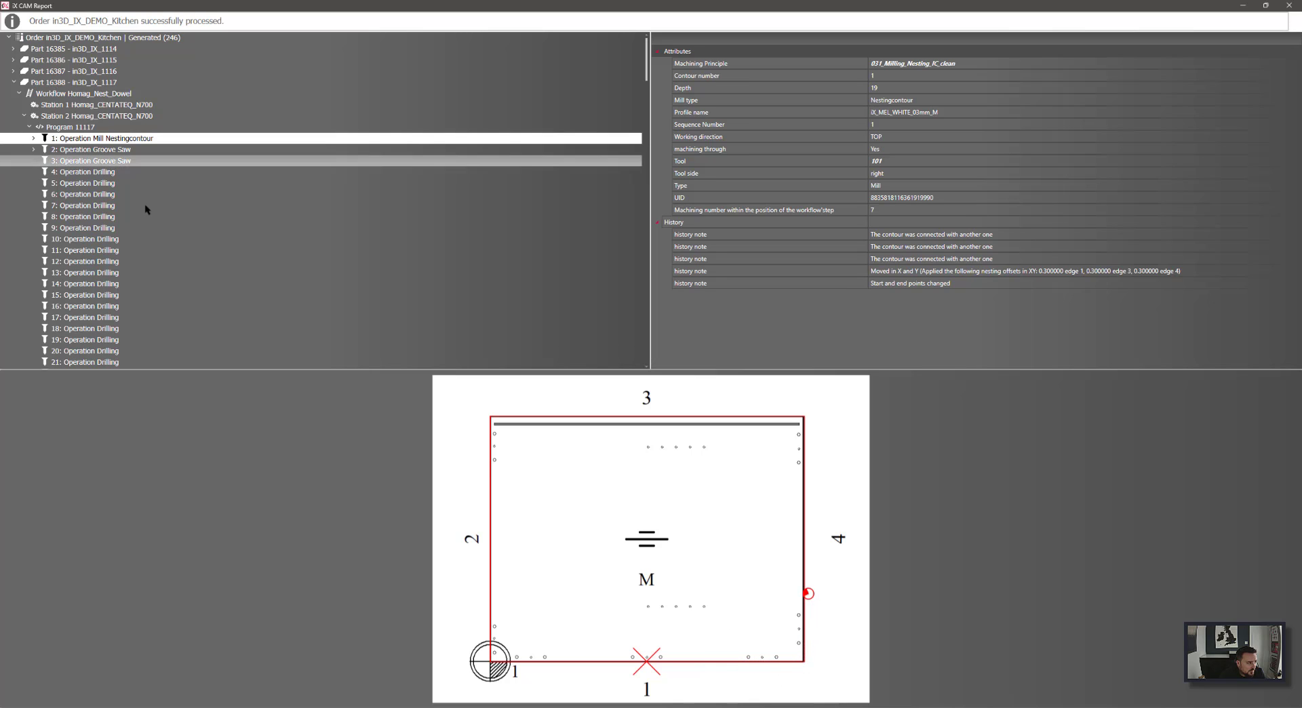
click(71, 152)
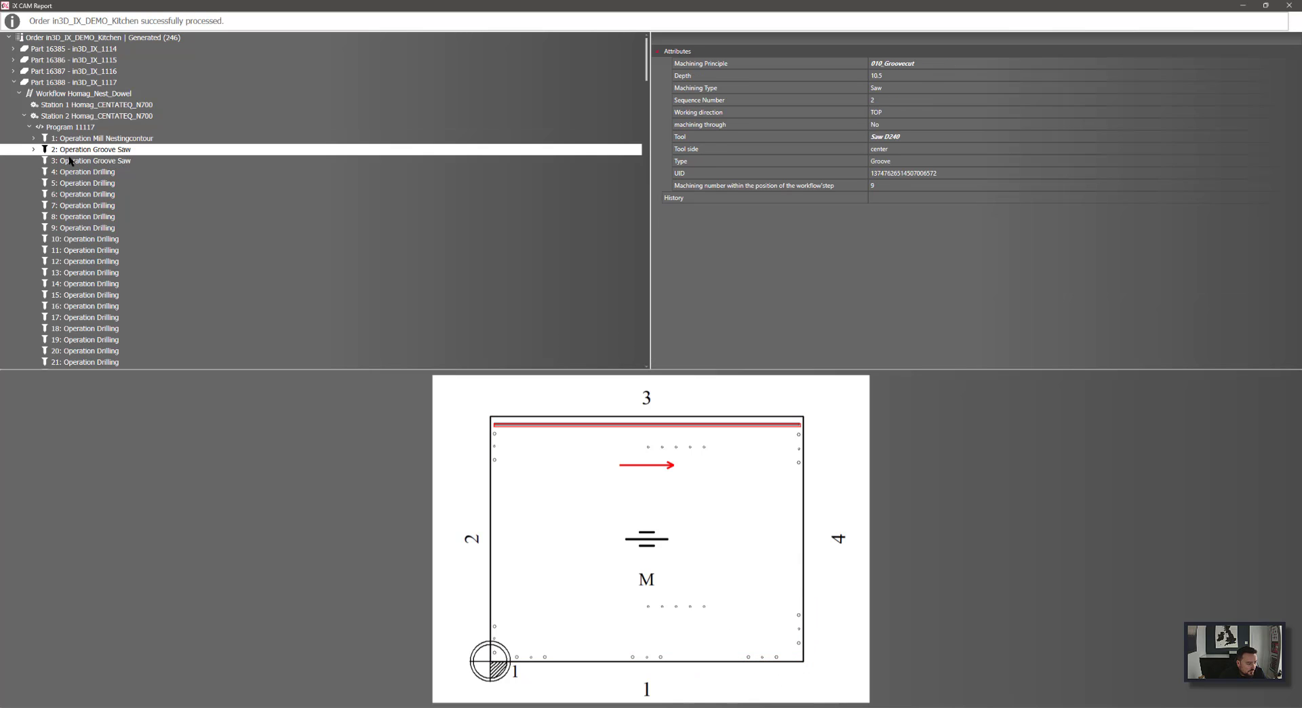
click(71, 163)
key(Down)
key(Down)
key(Down)
key(Down)
key(Down)
key(Down)
key(Down)
key(Down)
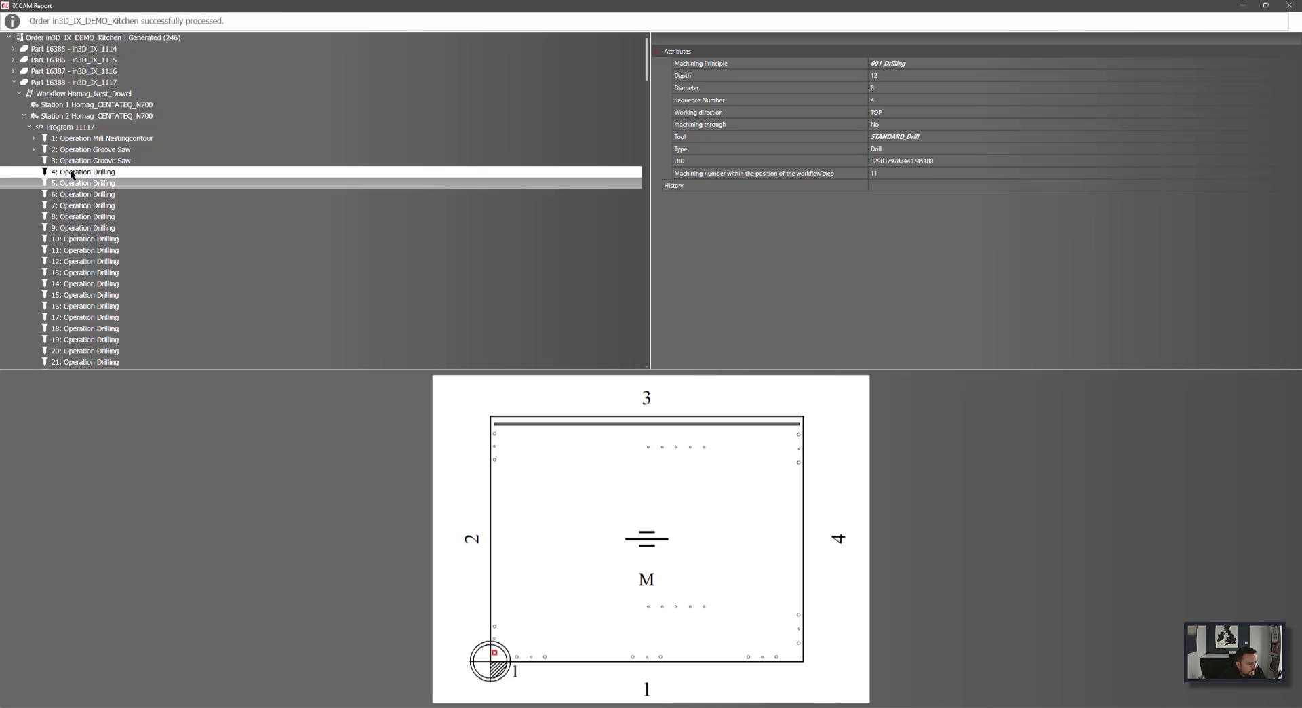
key(Down)
key(Down)
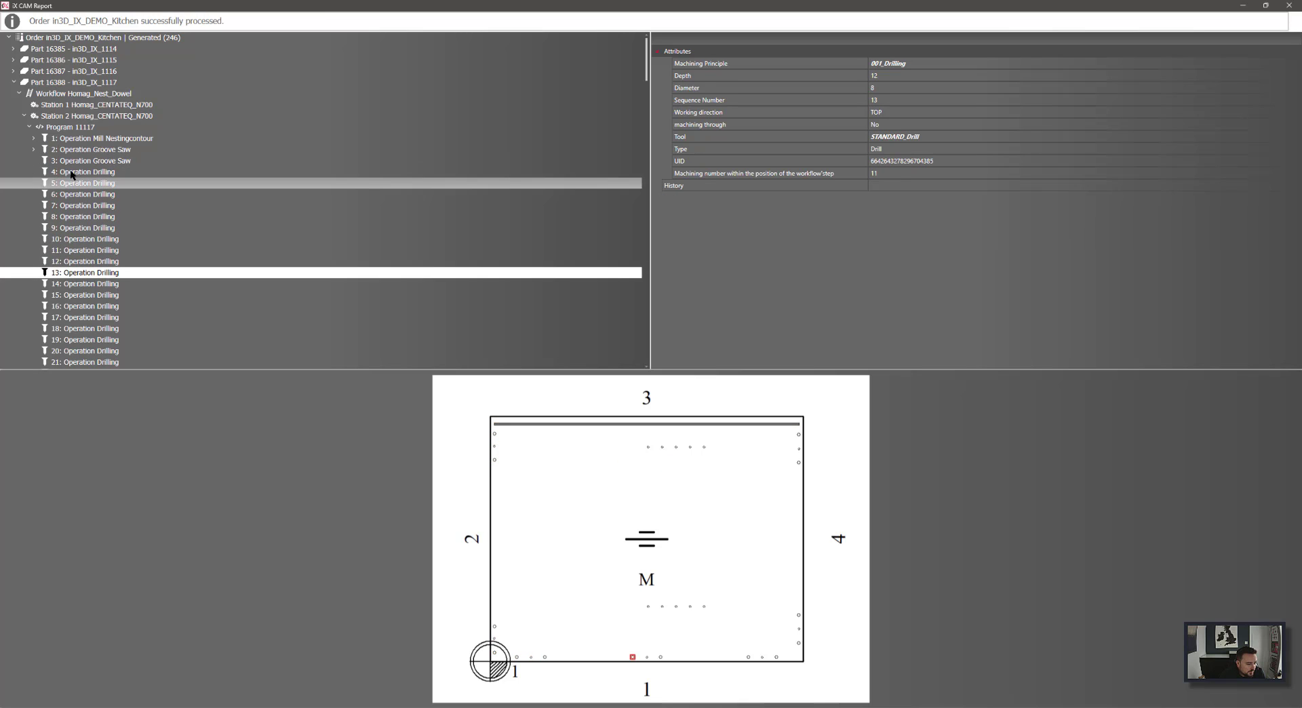
Examine the glue operations in the Station 3 program of part in3D_IX_1117.
scroll(72, 174, down, 11)
key(Up)
key(Up)
key(Up)
key(Up)
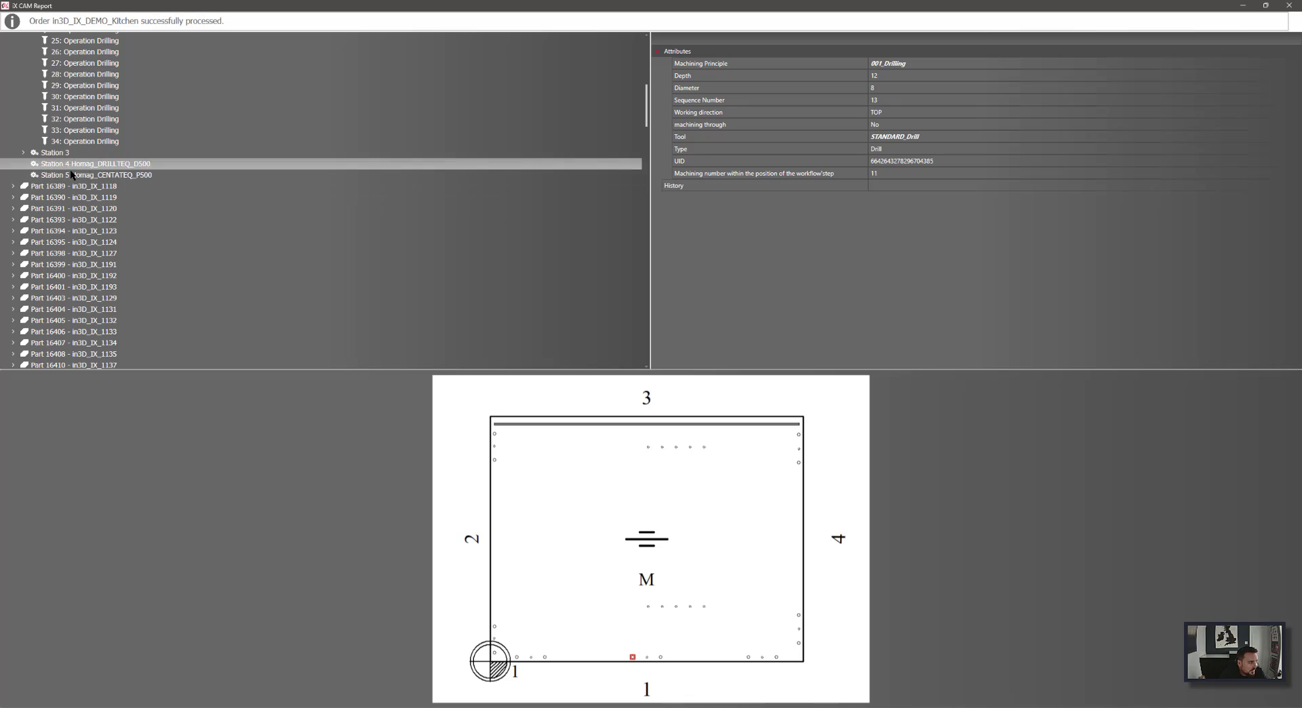
key(Right)
key(Right)
key(Right)
click(71, 176)
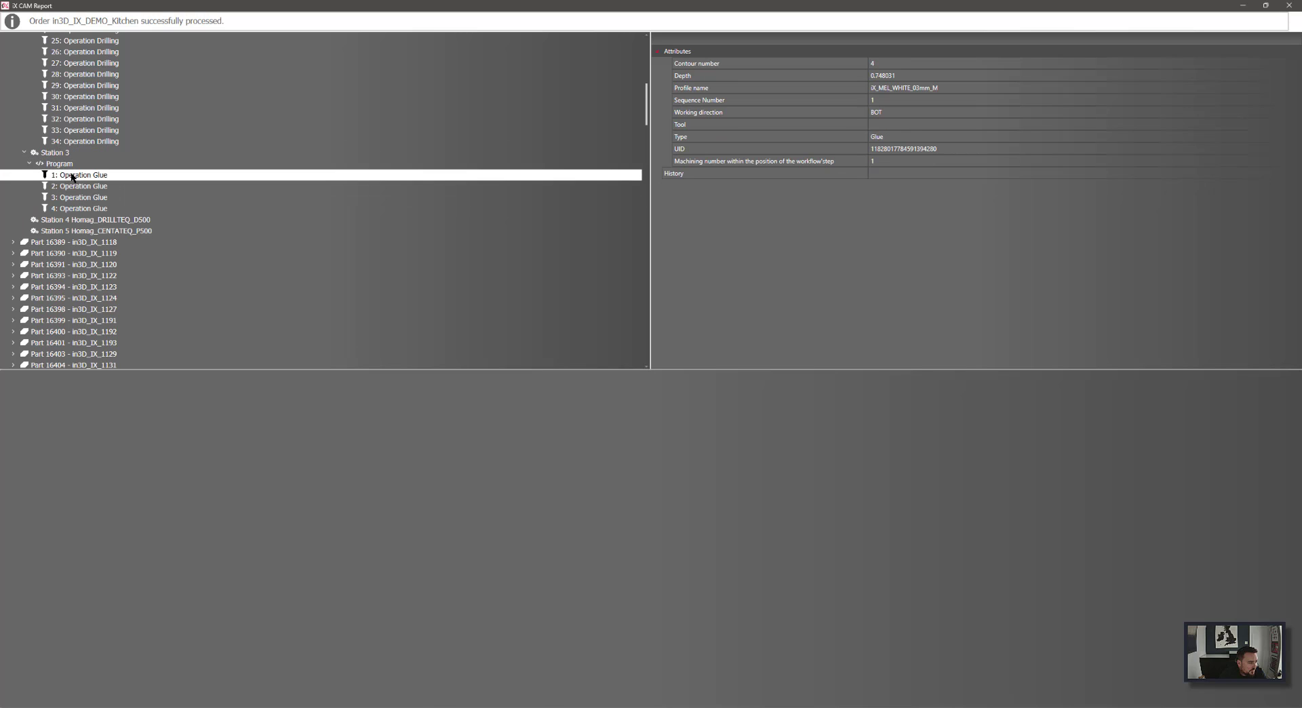
Examine the stations of part in3D_IX_1118 and go through the drilling operations in its Station 4 Homag_DRILLTEQ_D500 program.
click(48, 242)
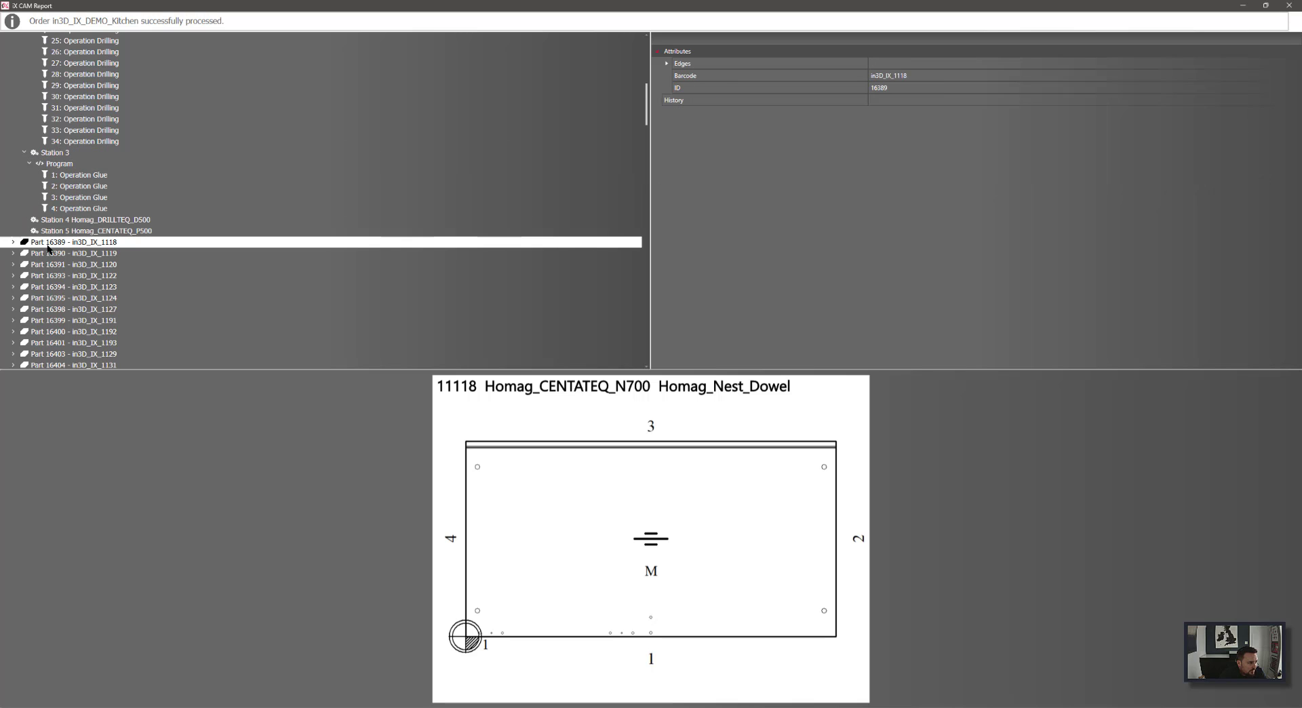
click(14, 243)
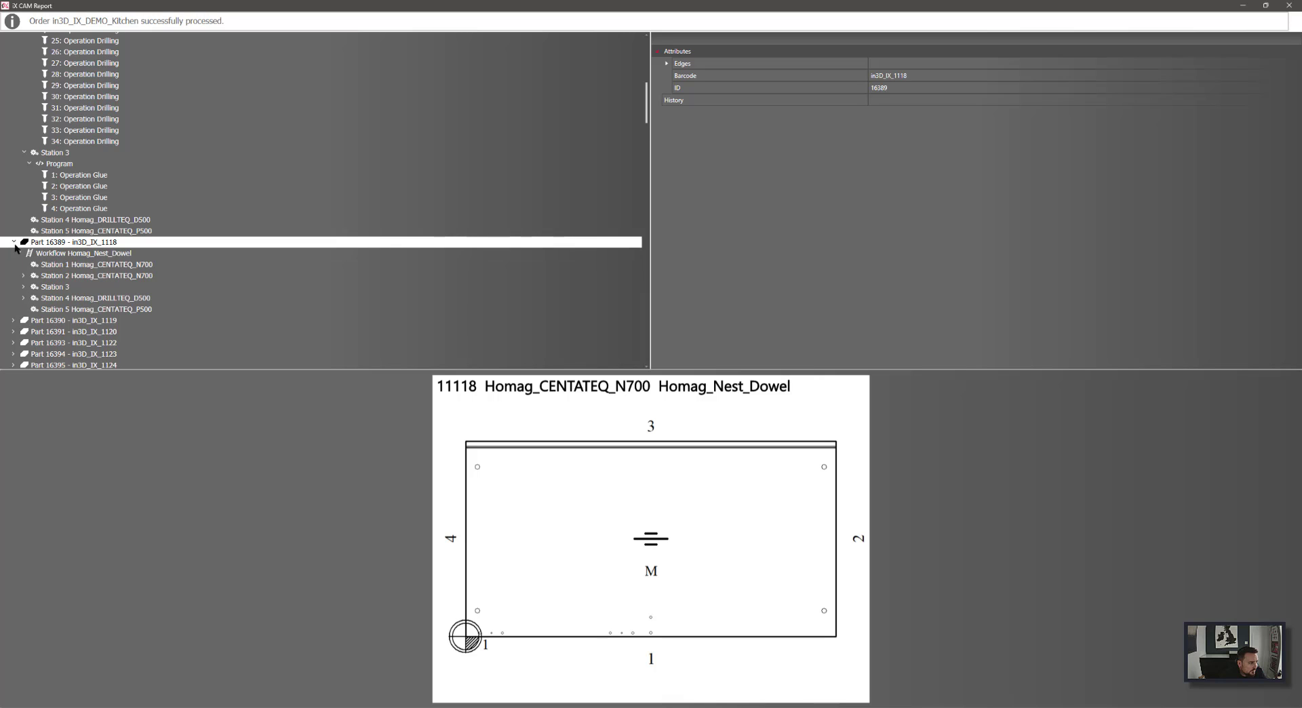
click(42, 276)
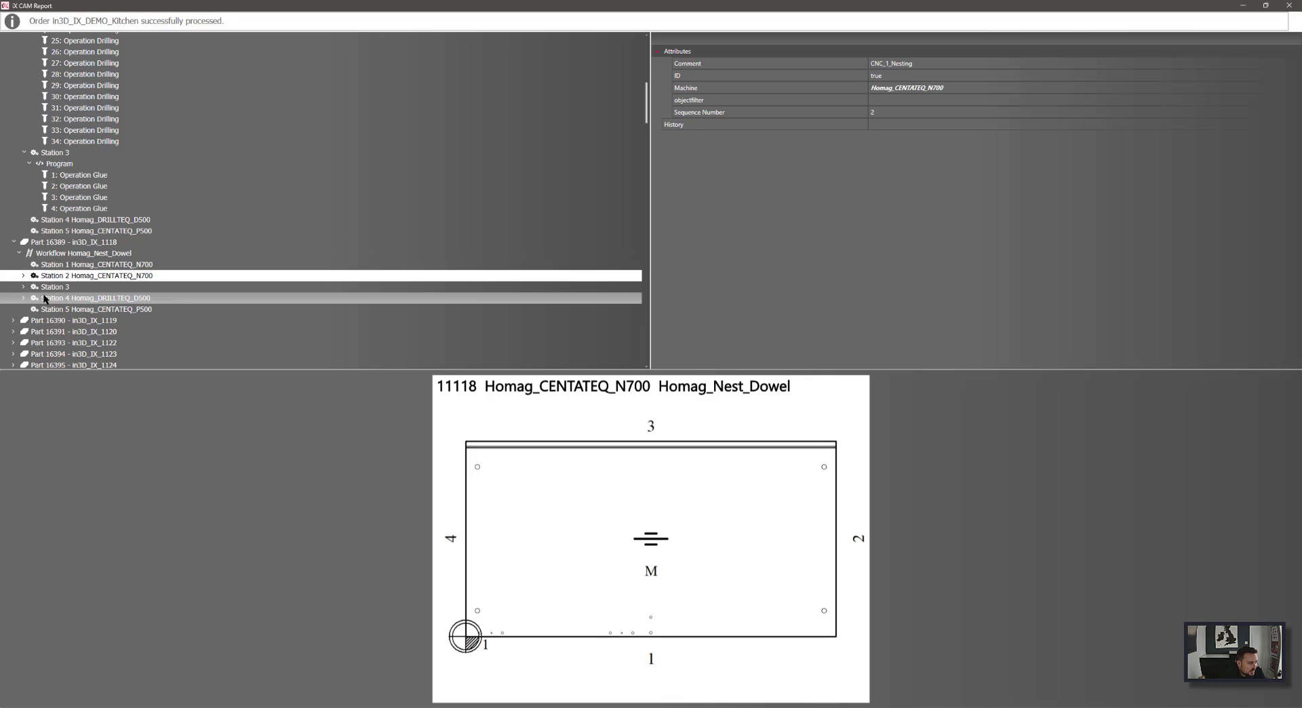
click(44, 298)
click(26, 299)
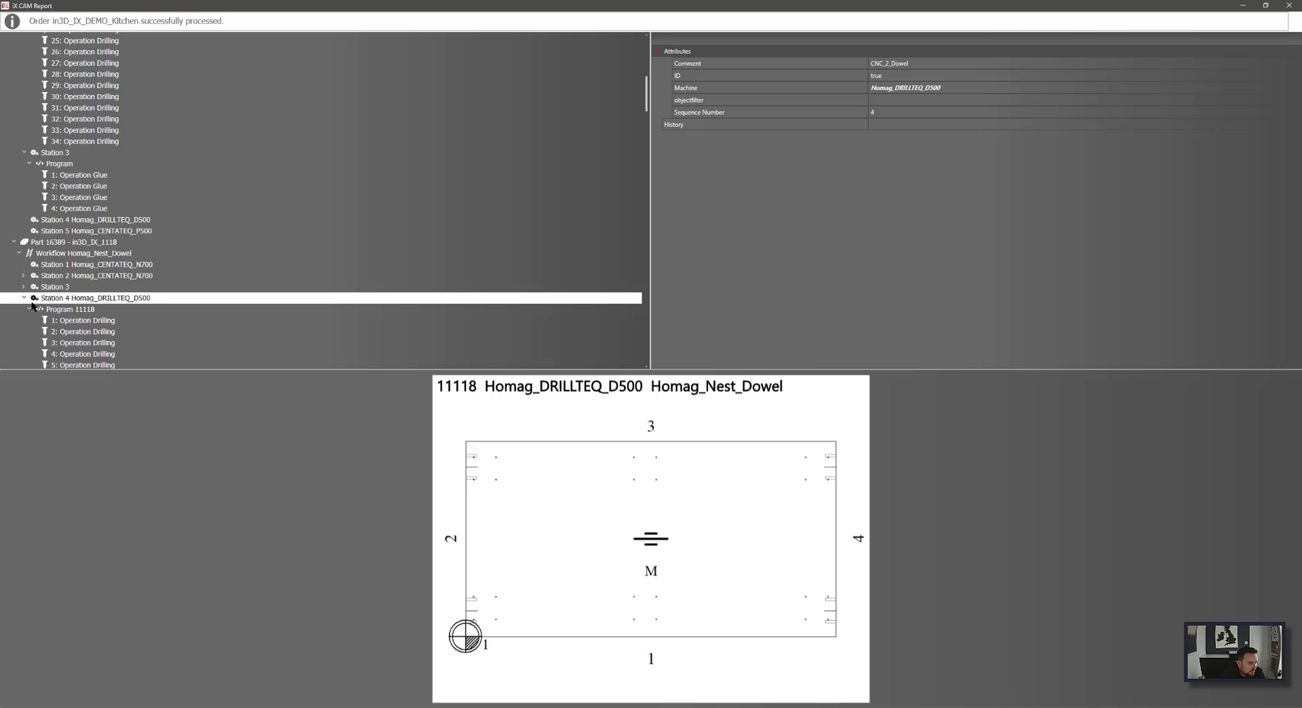
click(69, 324)
key(Down)
key(Down)
key(Down)
key(Down)
key(Down)
key(Down)
key(Down)
key(Down)
key(Down)
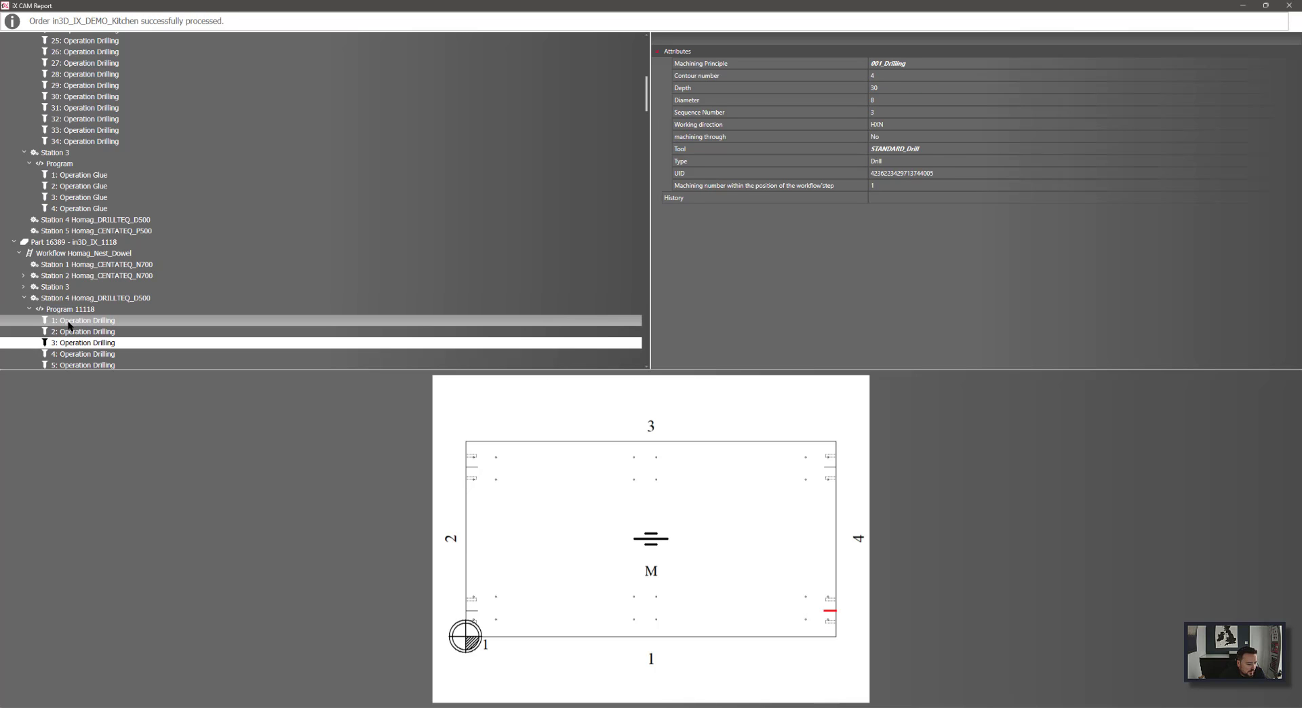
key(Down)
key(Down)
key(Down)
key(Down)
key(Down)
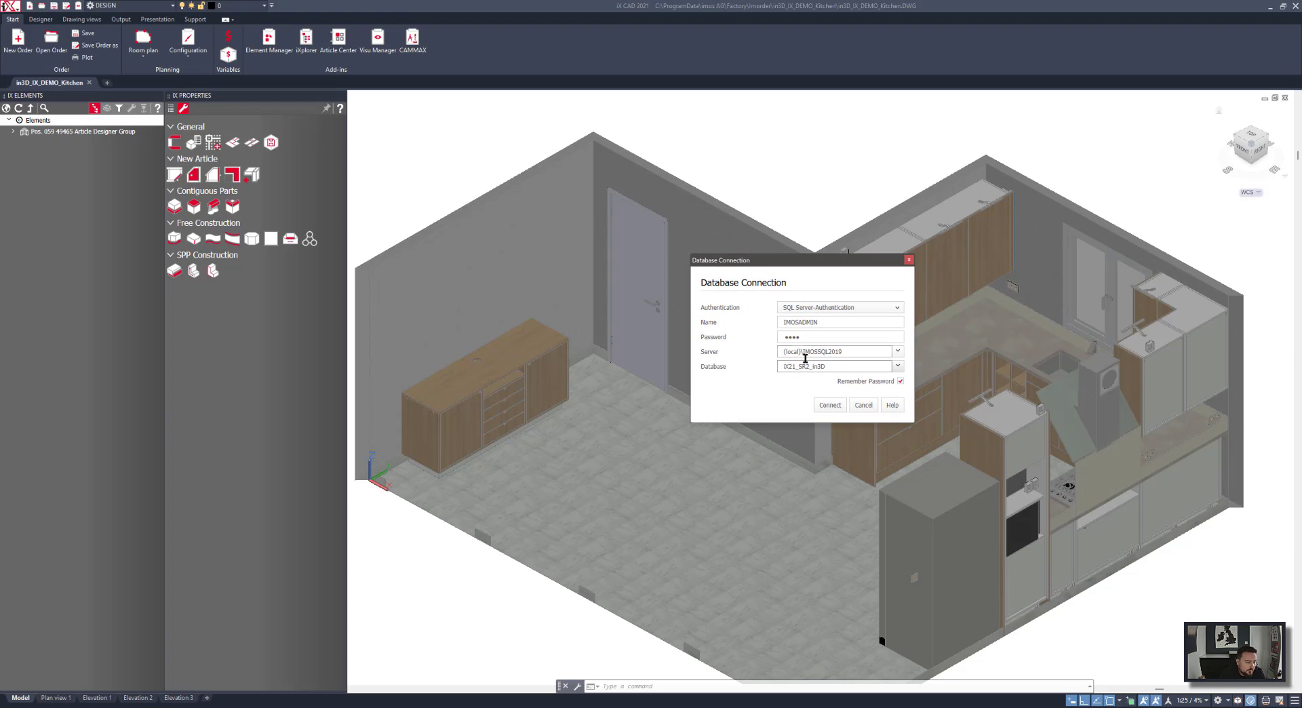
Connect to the SQL database, switch to iX Organizer and open the order items of in3D_IX_DEMO_Kitchen.
click(830, 405)
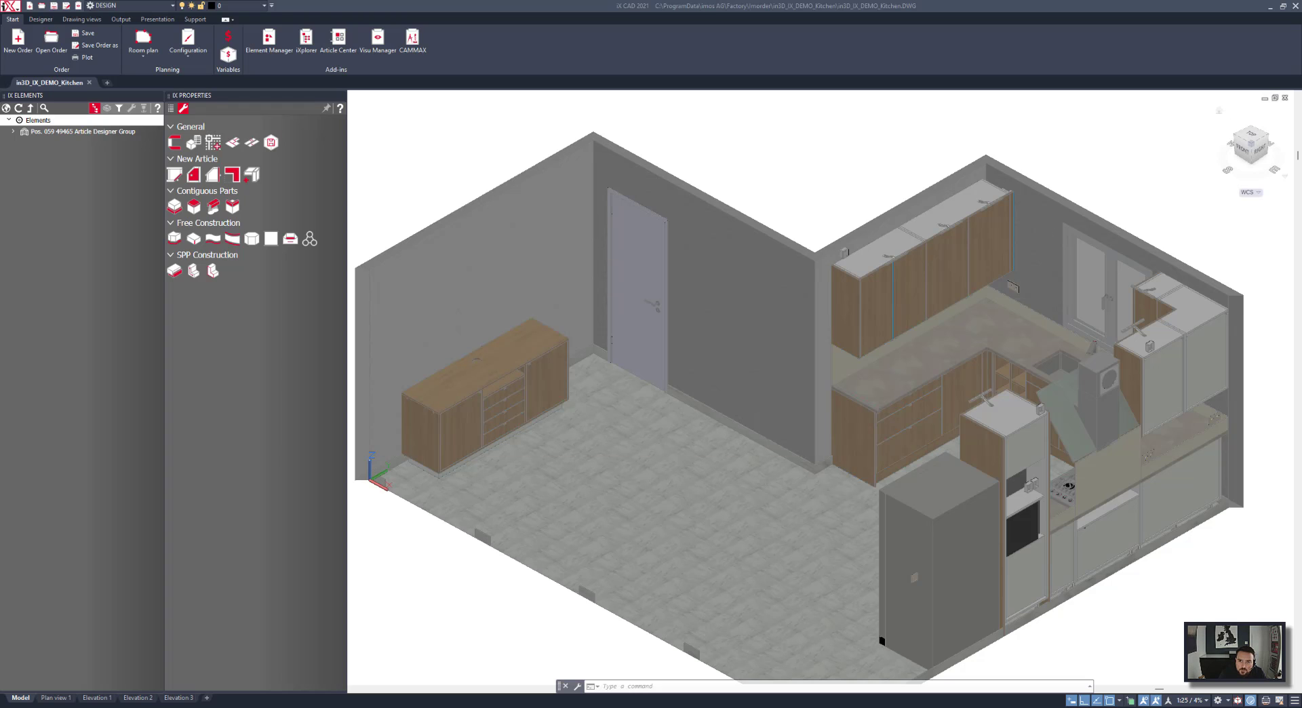
drag(1301, 183, 544, 3)
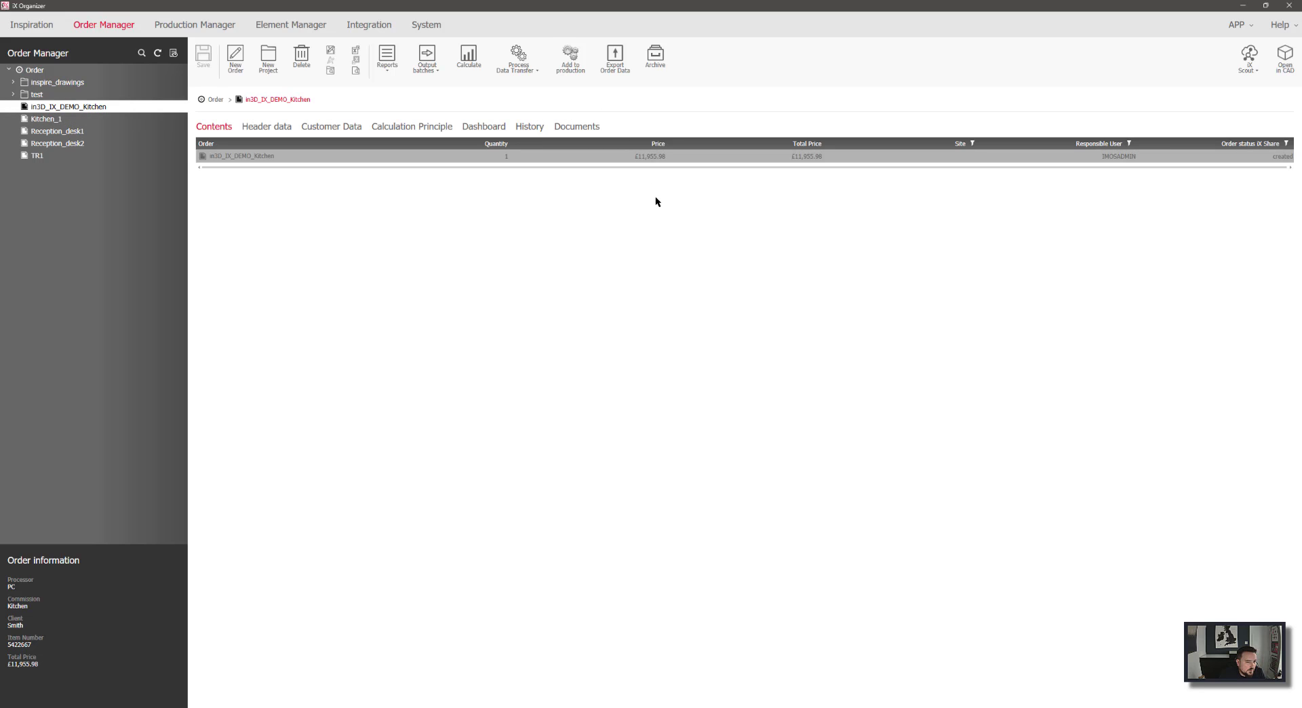
double_click(649, 155)
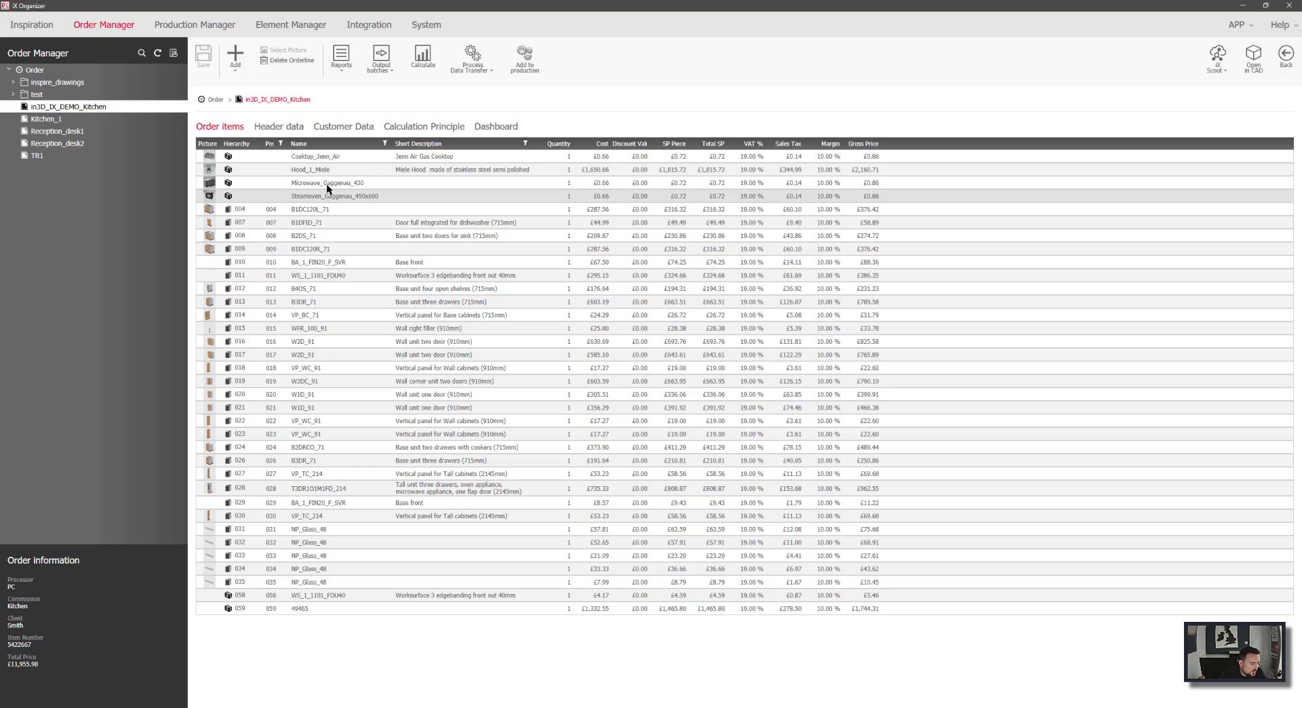
Set the selling price per piece of the Gaggenau steam oven to £678.
click(597, 196)
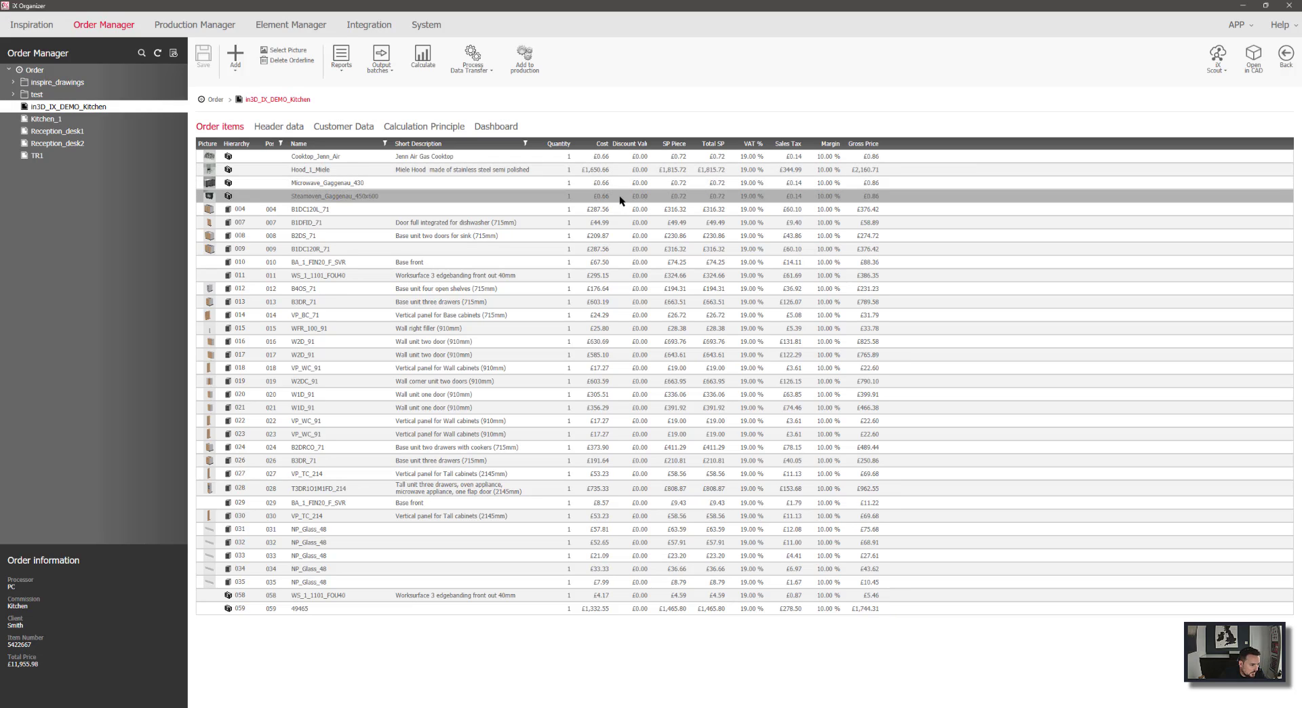
click(639, 197)
click(678, 197)
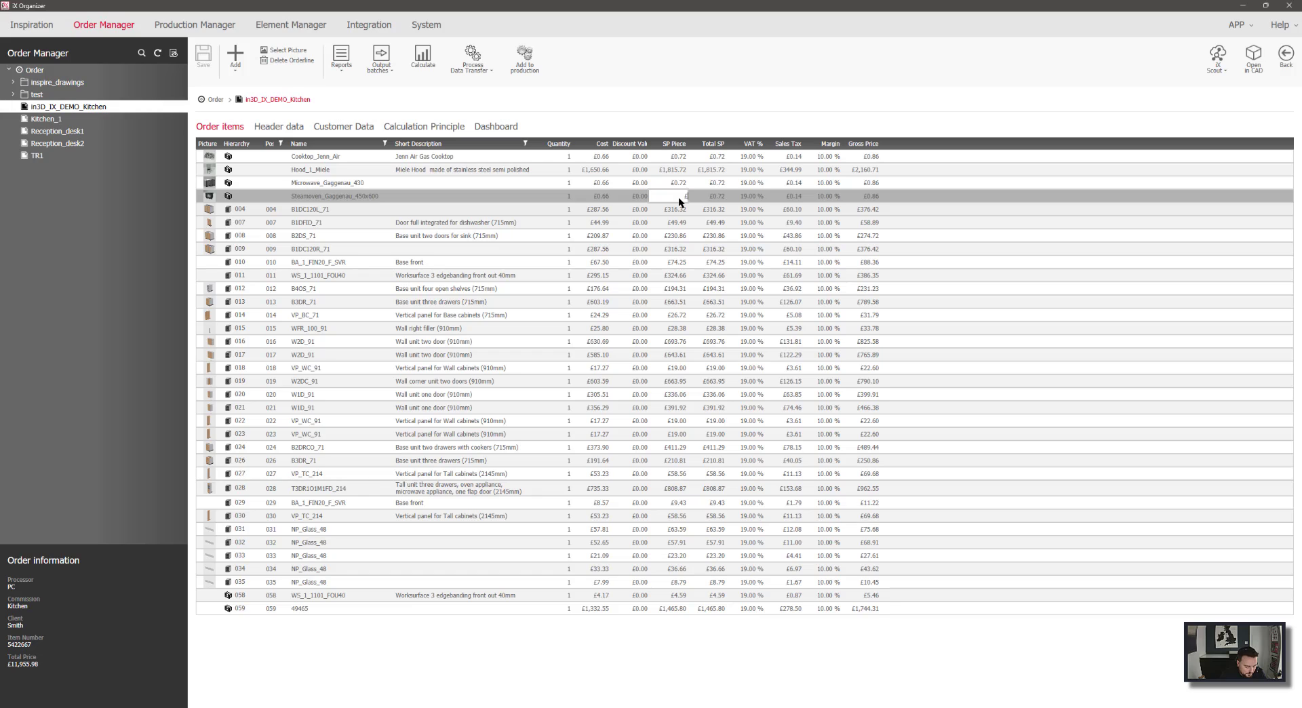
text(678)
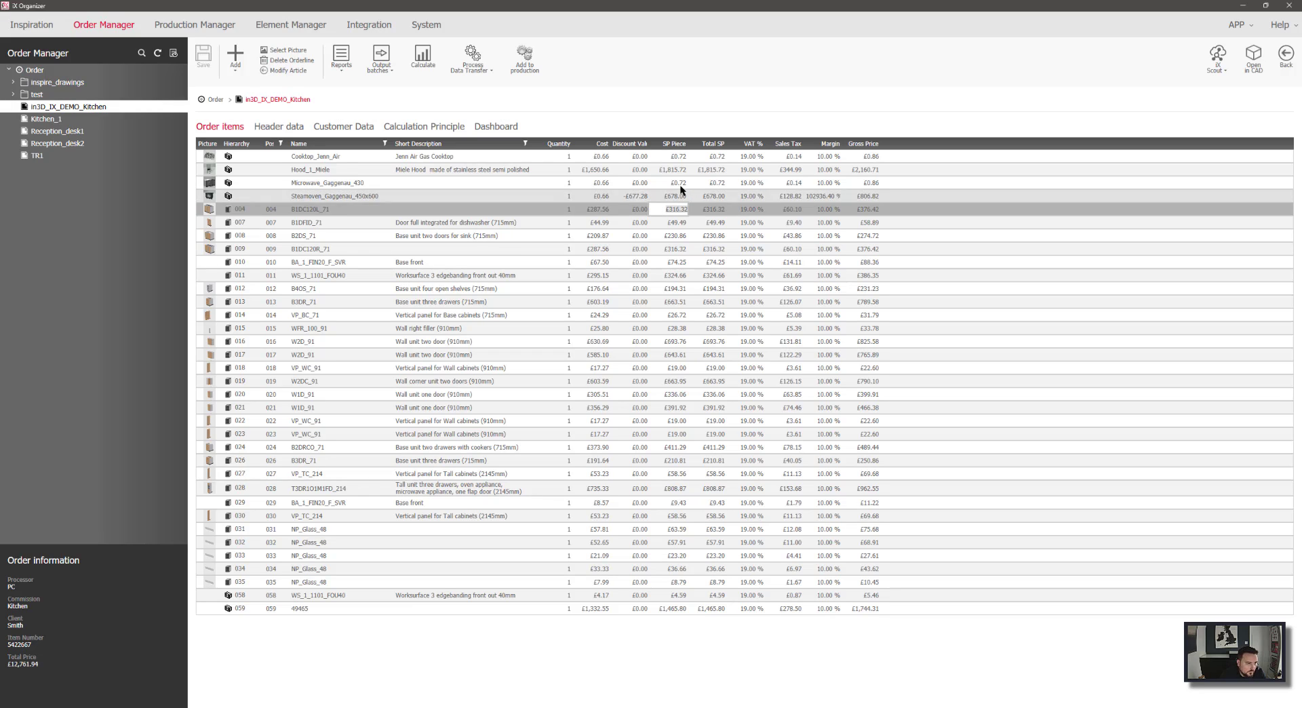
Set the selling price per piece of the Gaggenau microwave to £788.
click(680, 184)
click(680, 184)
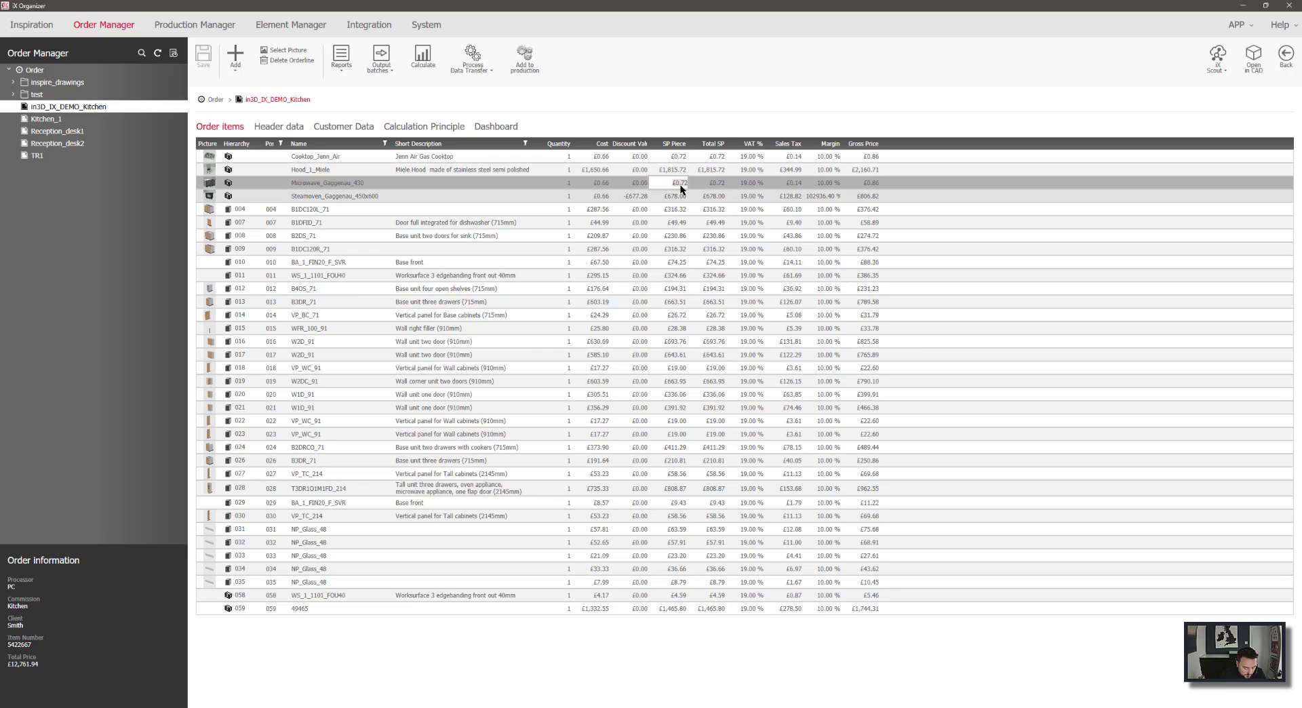
text(788)
key(Return)
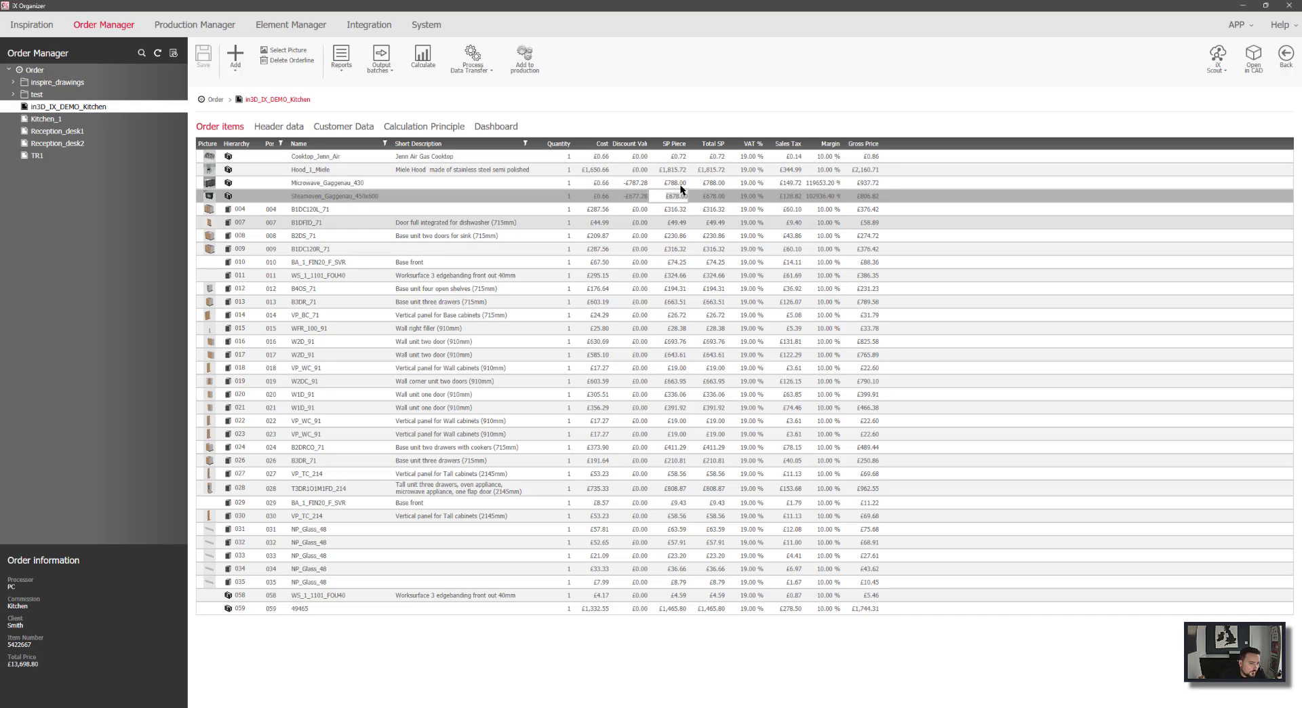
Set the quantity of the NP_Glass_48 panels at positions 035 and 034 to 2 each.
click(563, 583)
click(563, 581)
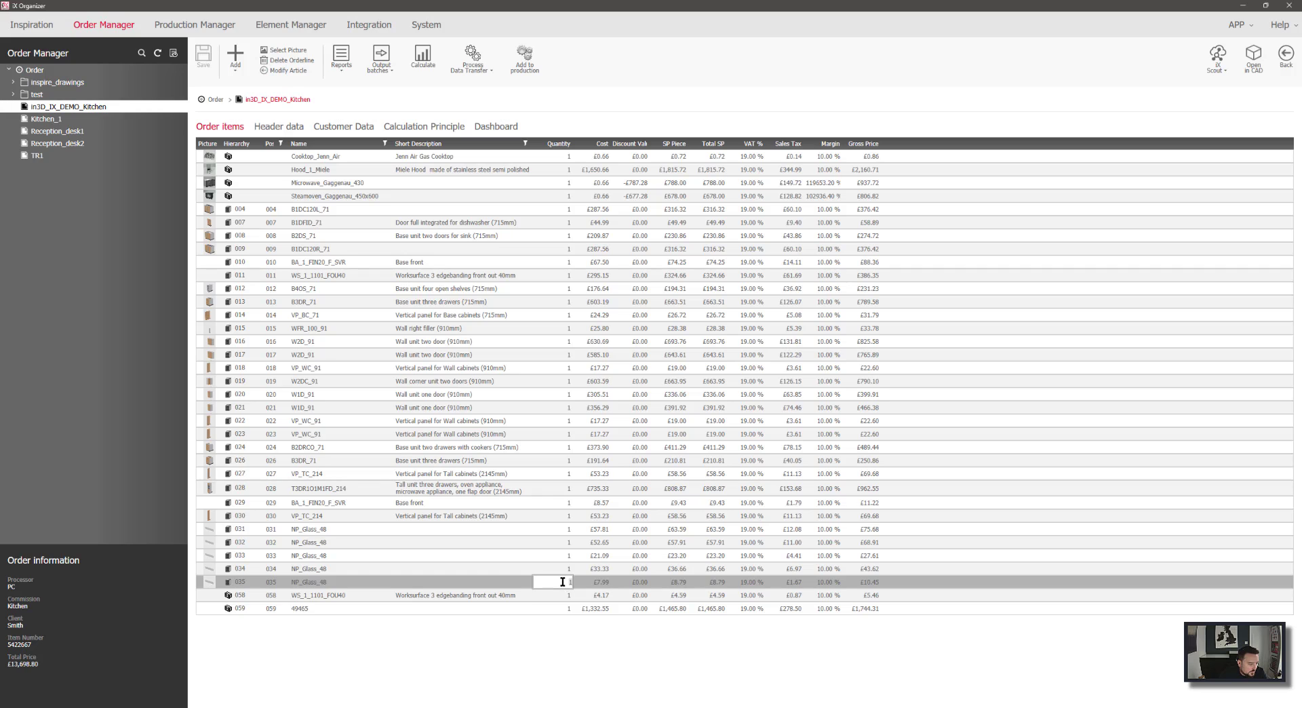
key(Return)
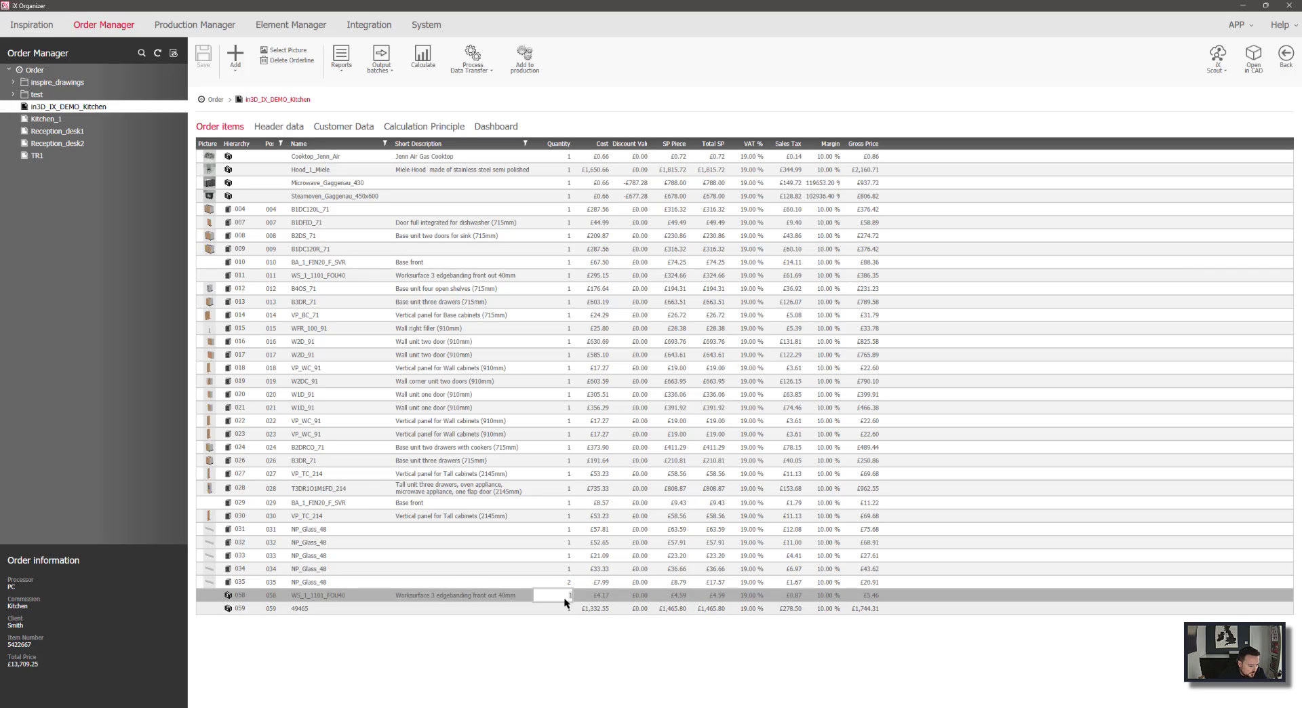
click(560, 570)
text(2)
key(Return)
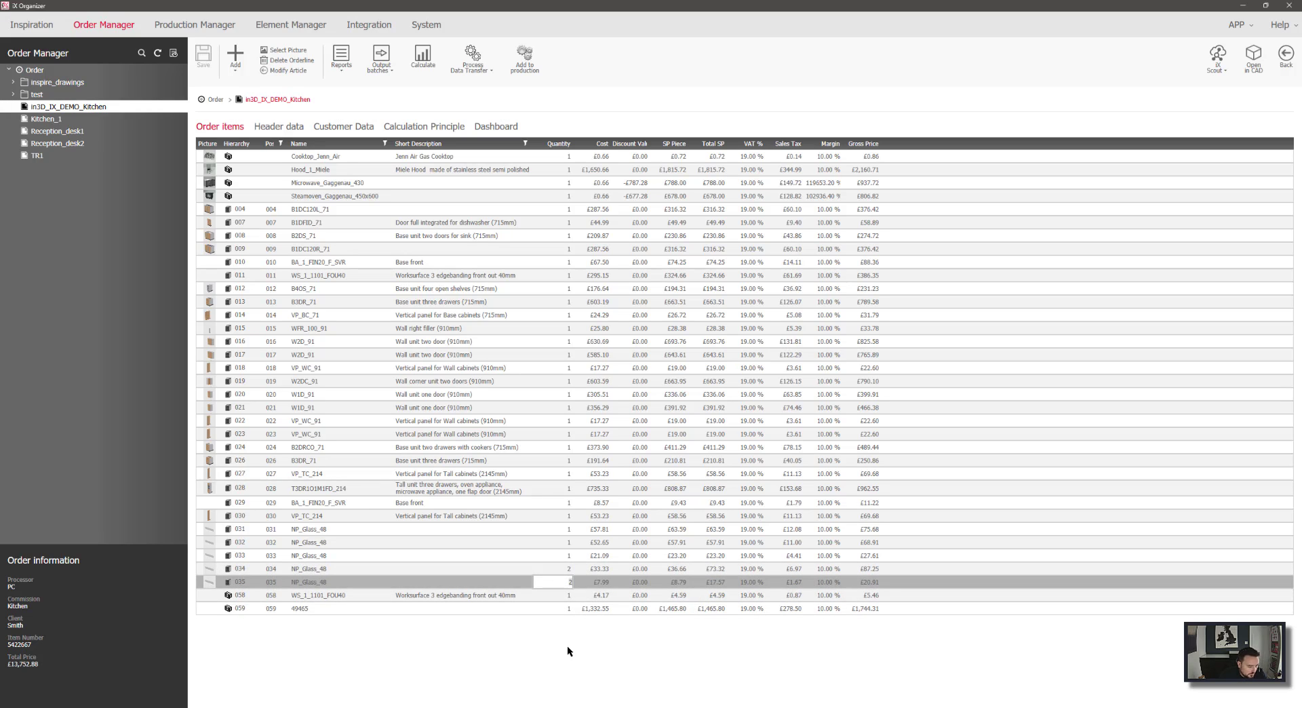
Check the order line at position 059 and review the overhead percentages in the order's calculation principle.
click(319, 609)
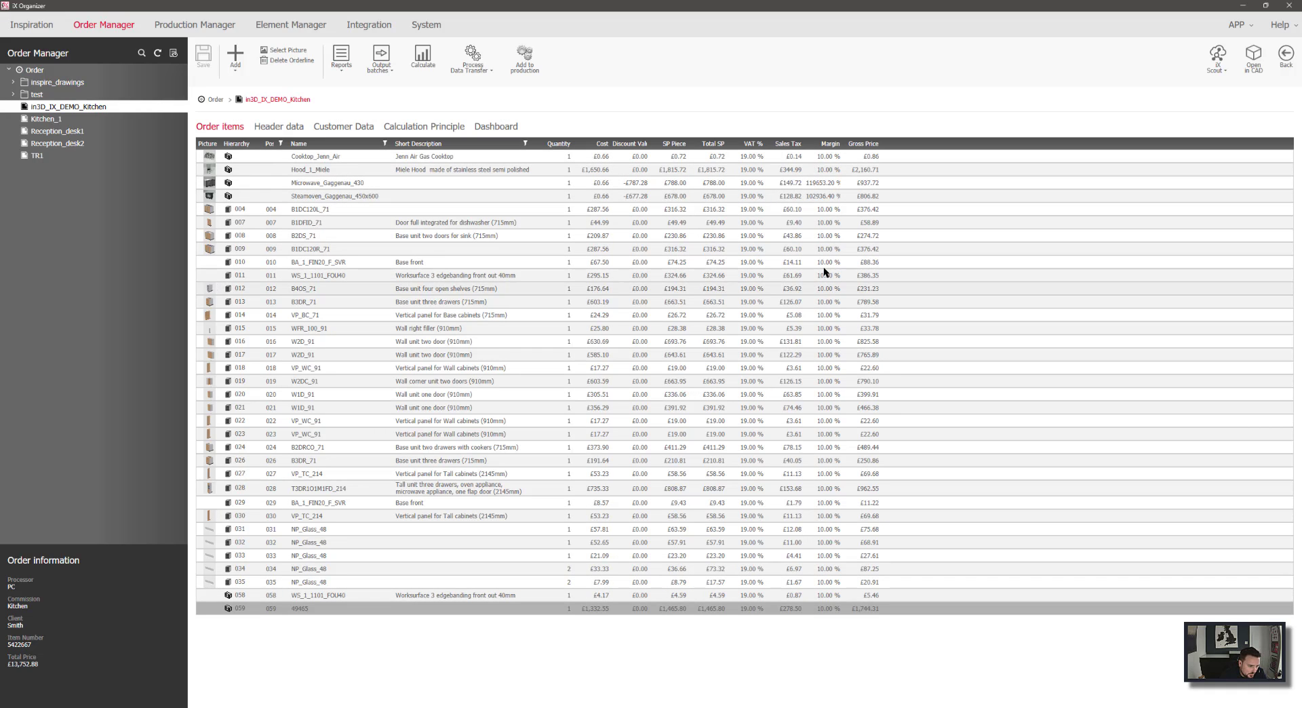
click(826, 290)
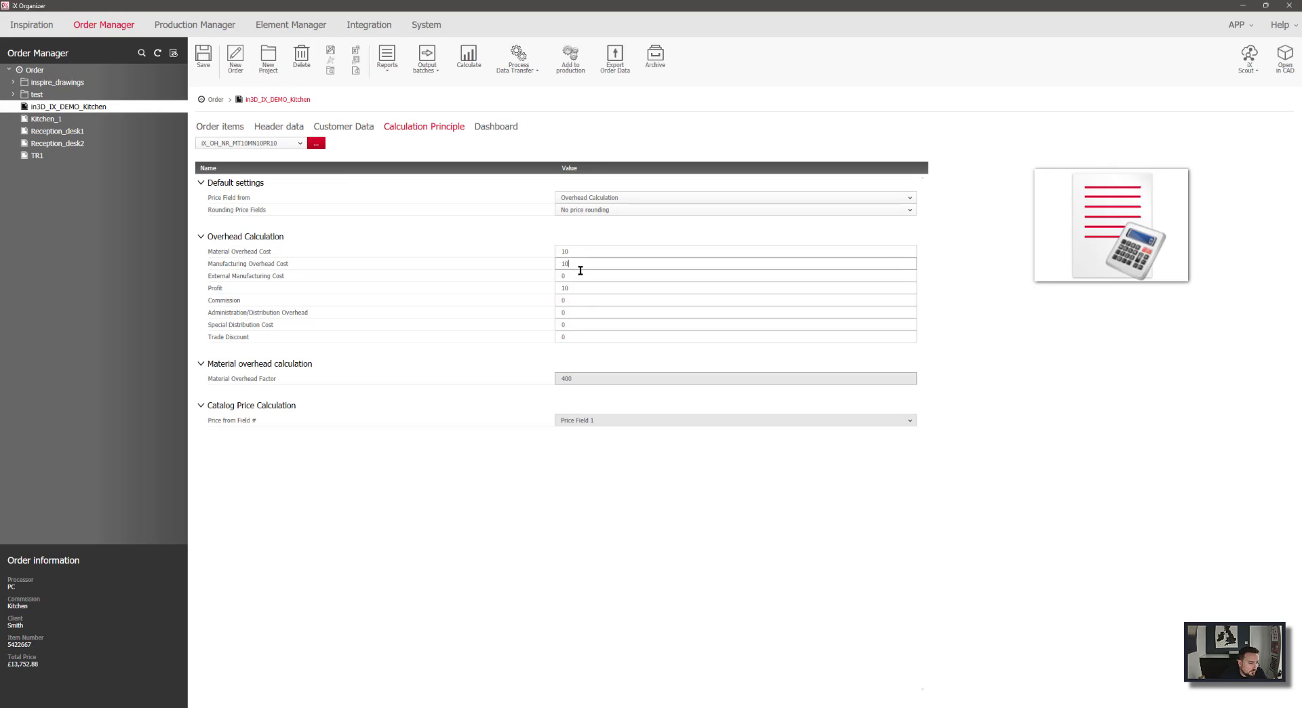
click(578, 252)
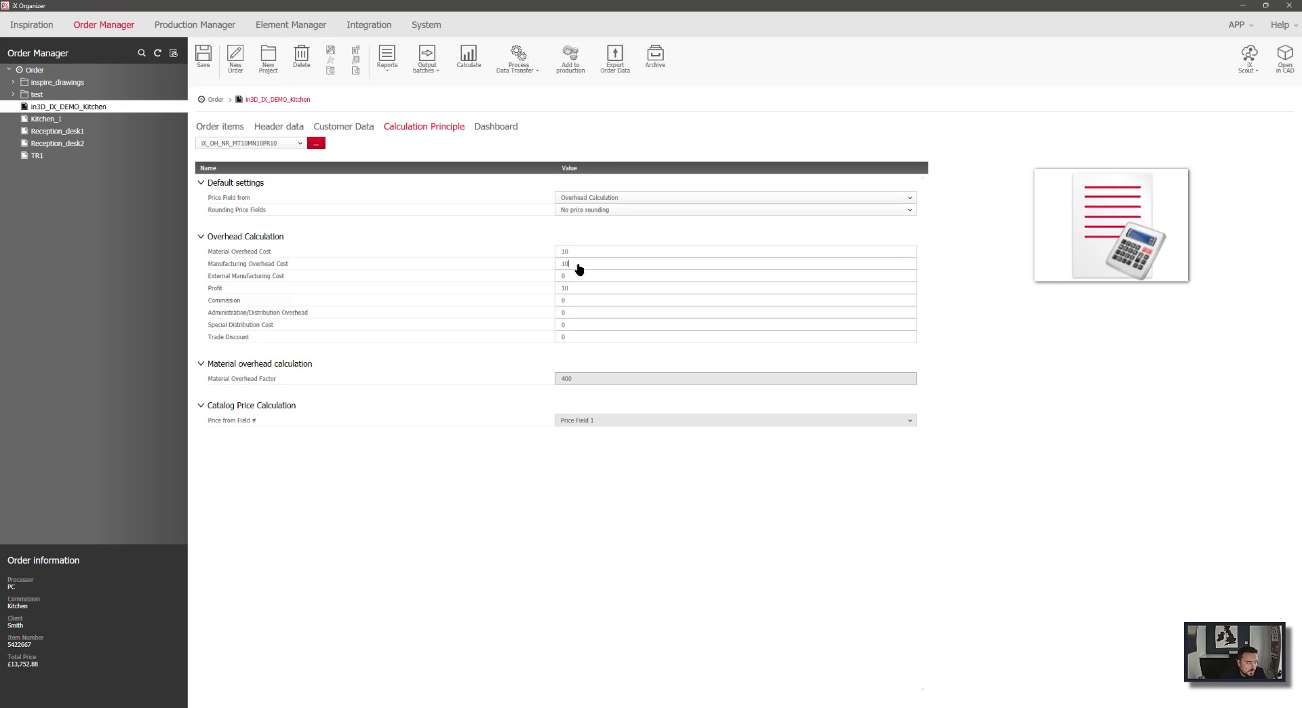
Assign in3D_IX_DEMO_Kitchen-Temp0002.png as the order's preview image in the header data and save the order.
click(270, 127)
click(908, 398)
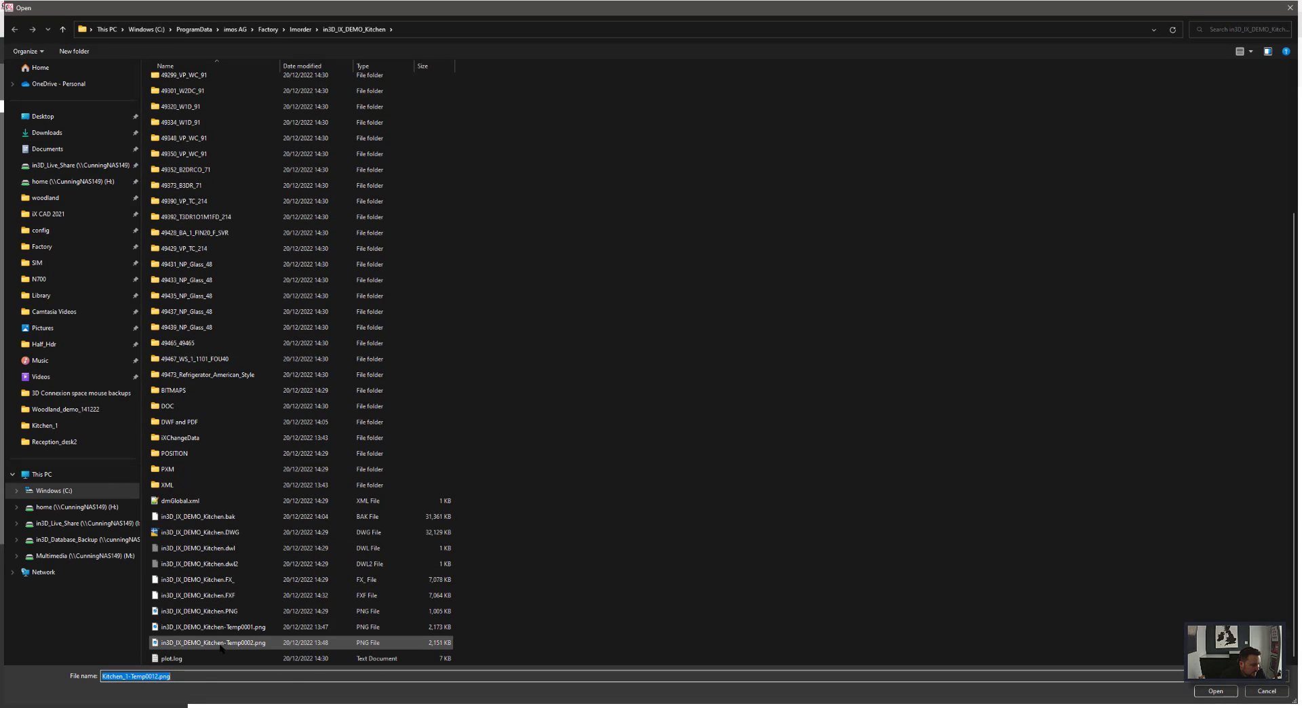
click(210, 656)
click(1215, 692)
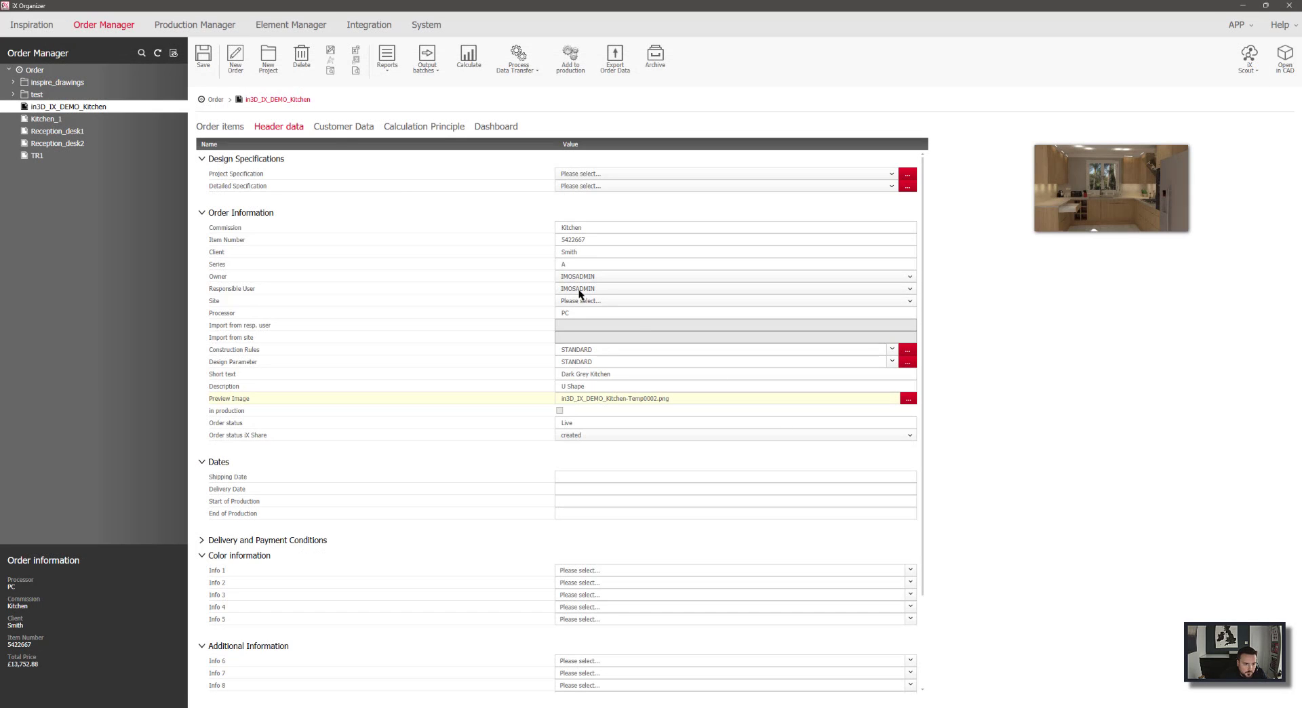
click(205, 56)
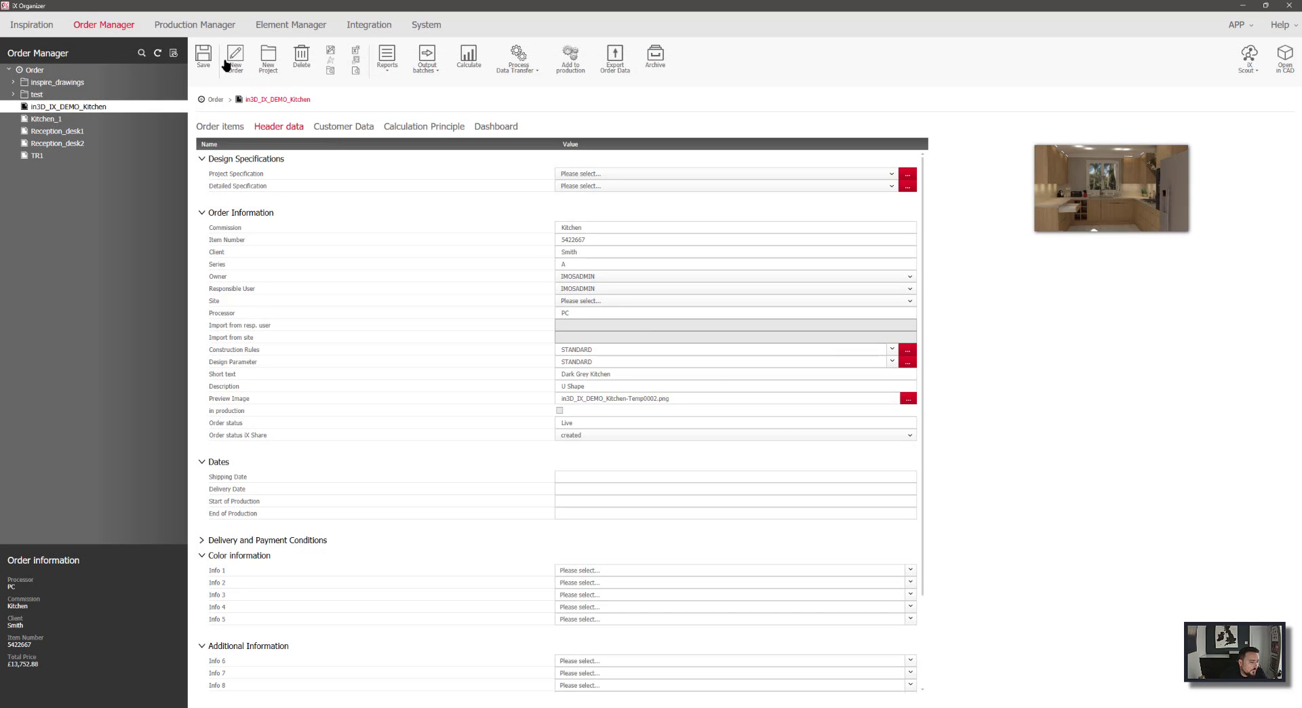
Examine the order's quotation at page width, from the cover page through the itemised positions to the totals, and check its export options.
click(491, 129)
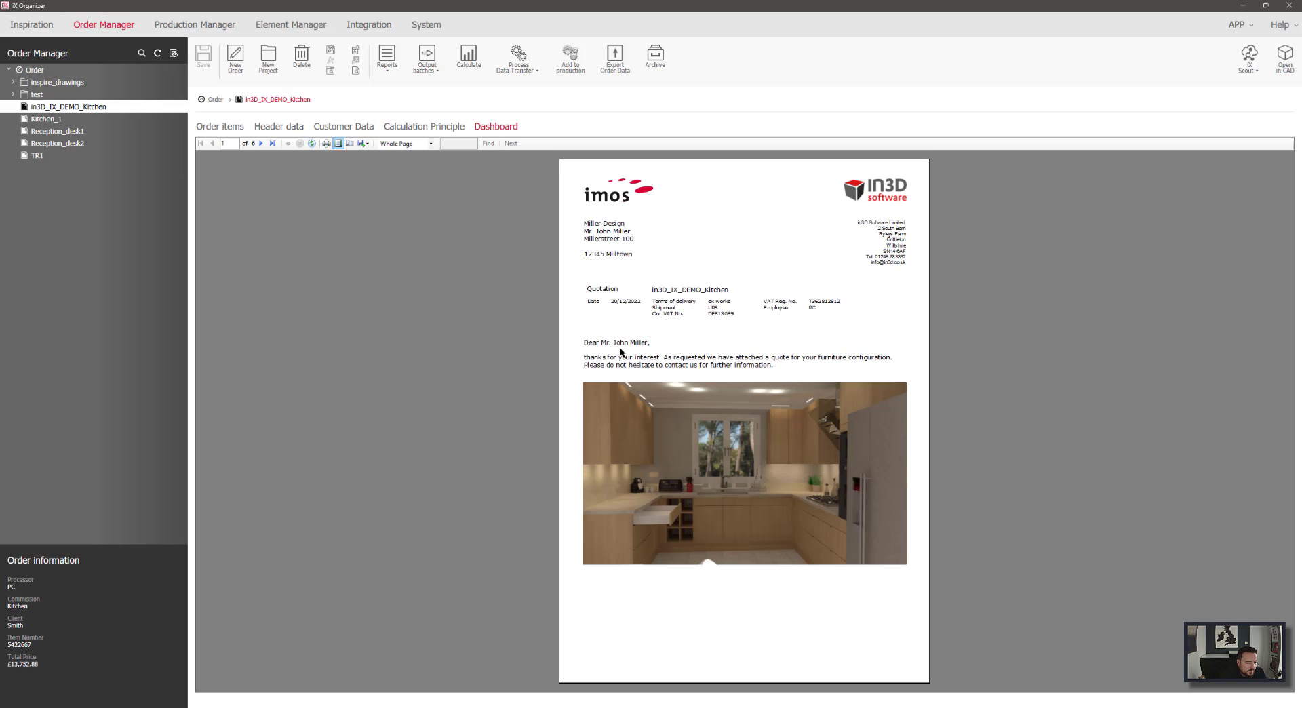
scroll(620, 351, down, 3)
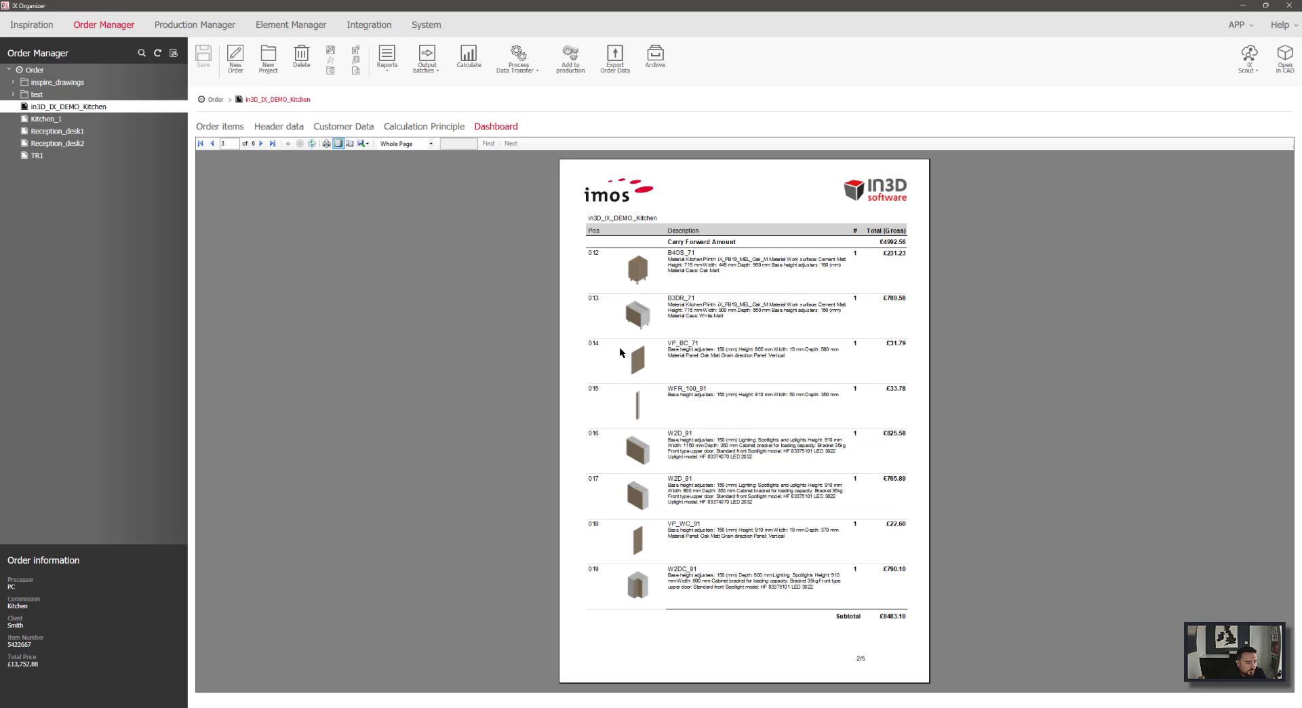
click(391, 145)
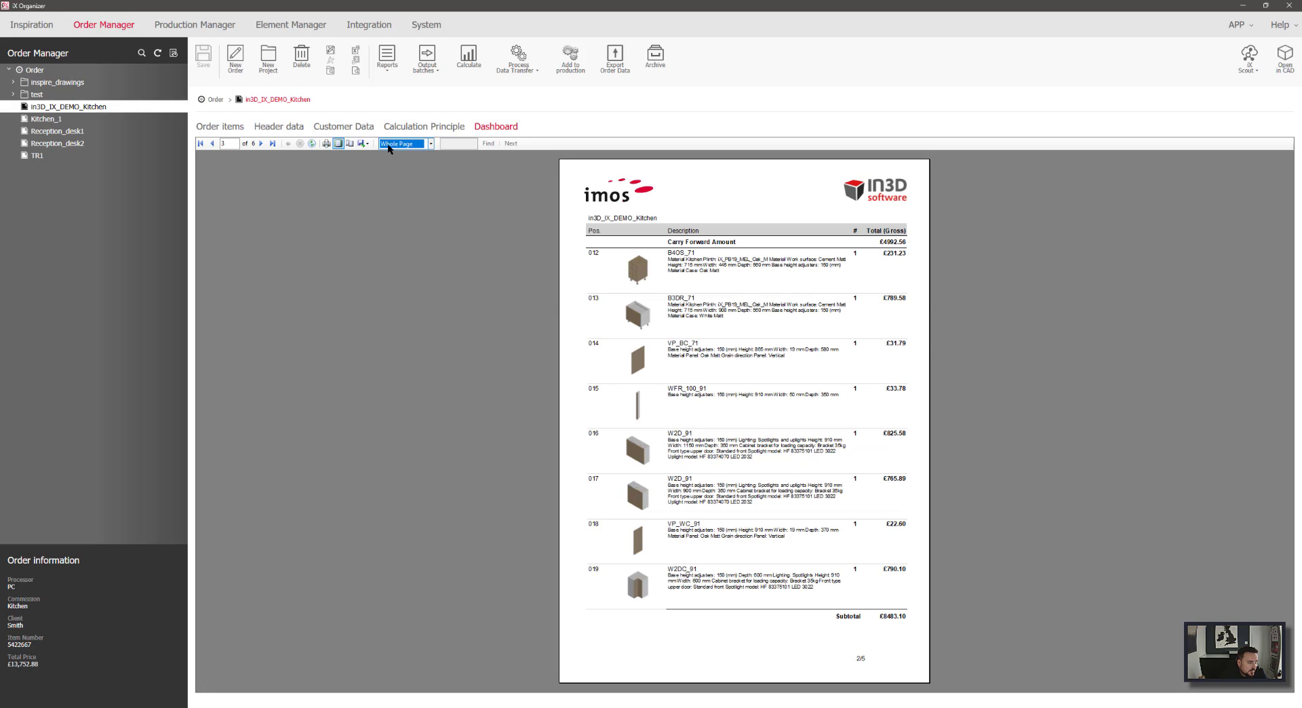
click(397, 152)
scroll(680, 415, down, 5)
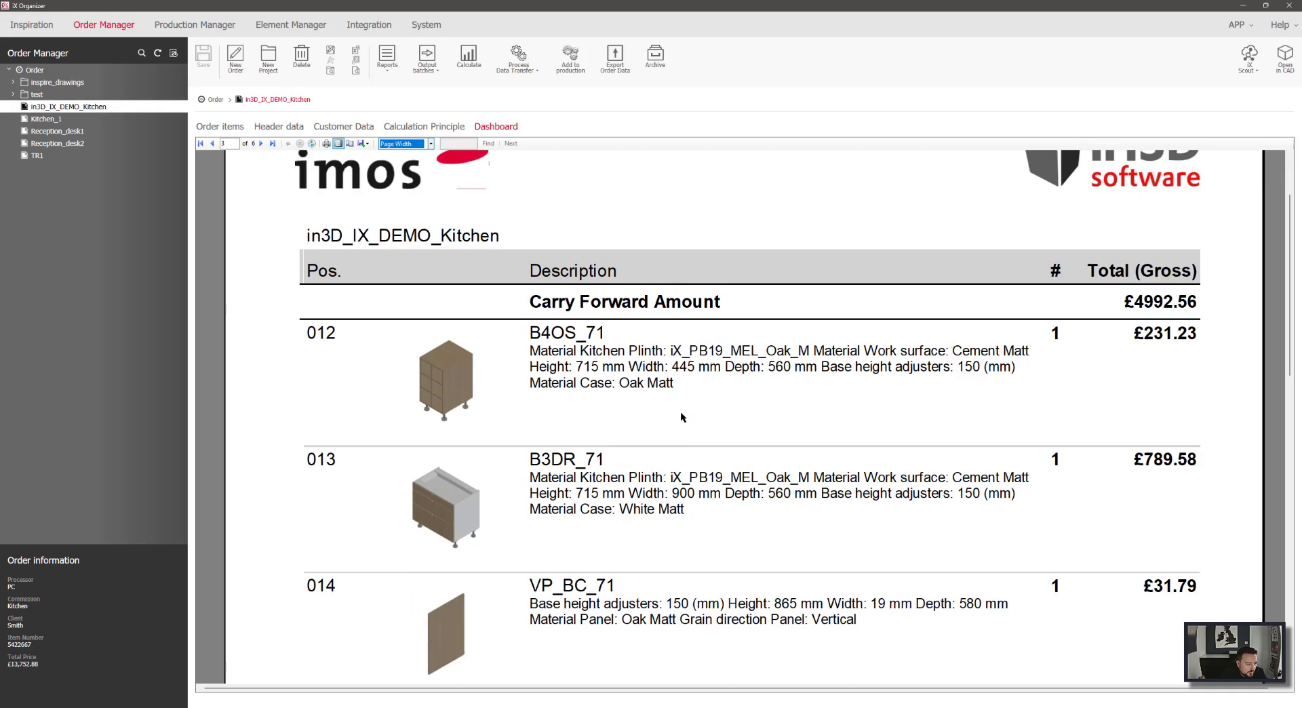
scroll(687, 322, down, 5)
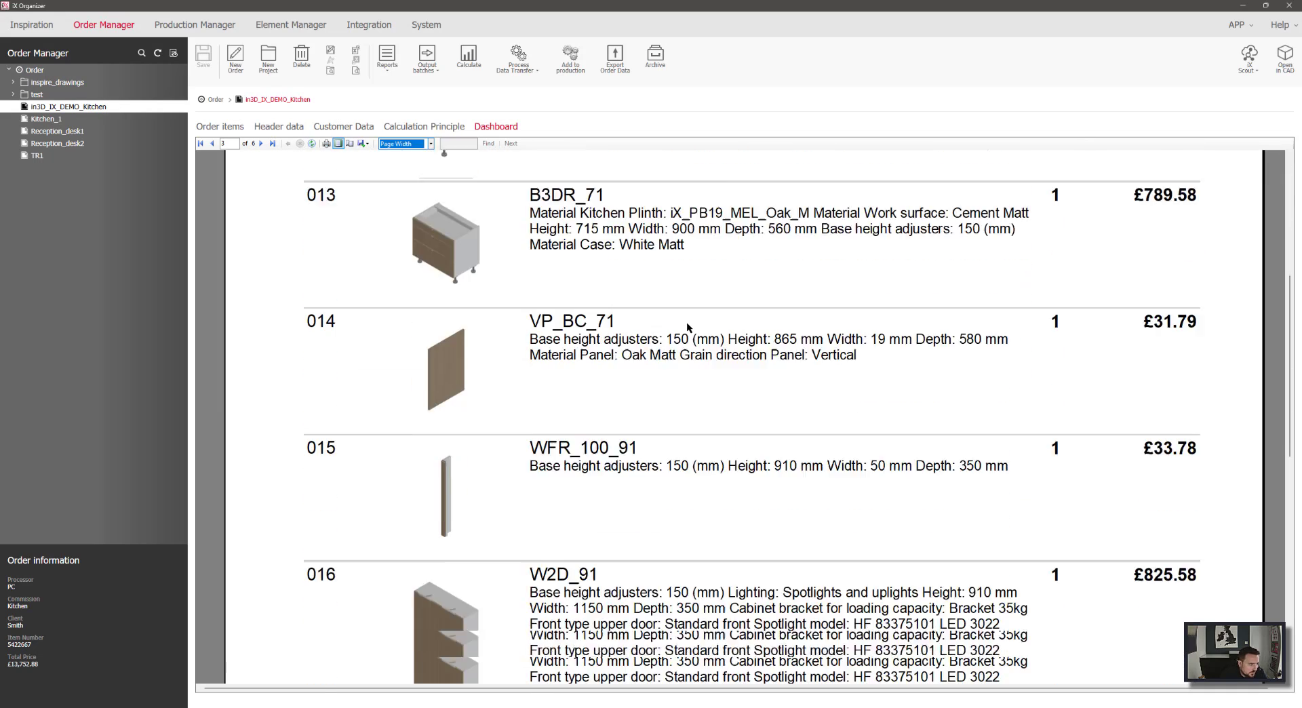
scroll(450, 421, down, 10)
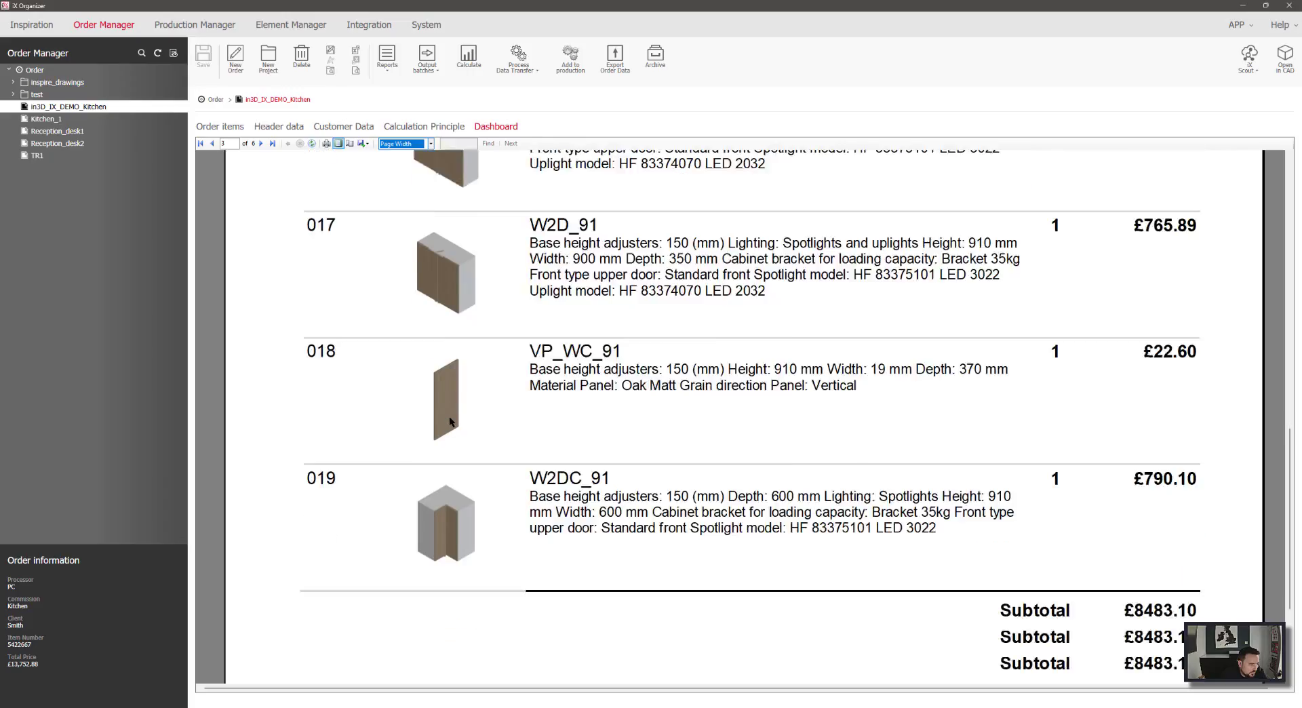
scroll(448, 419, down, 8)
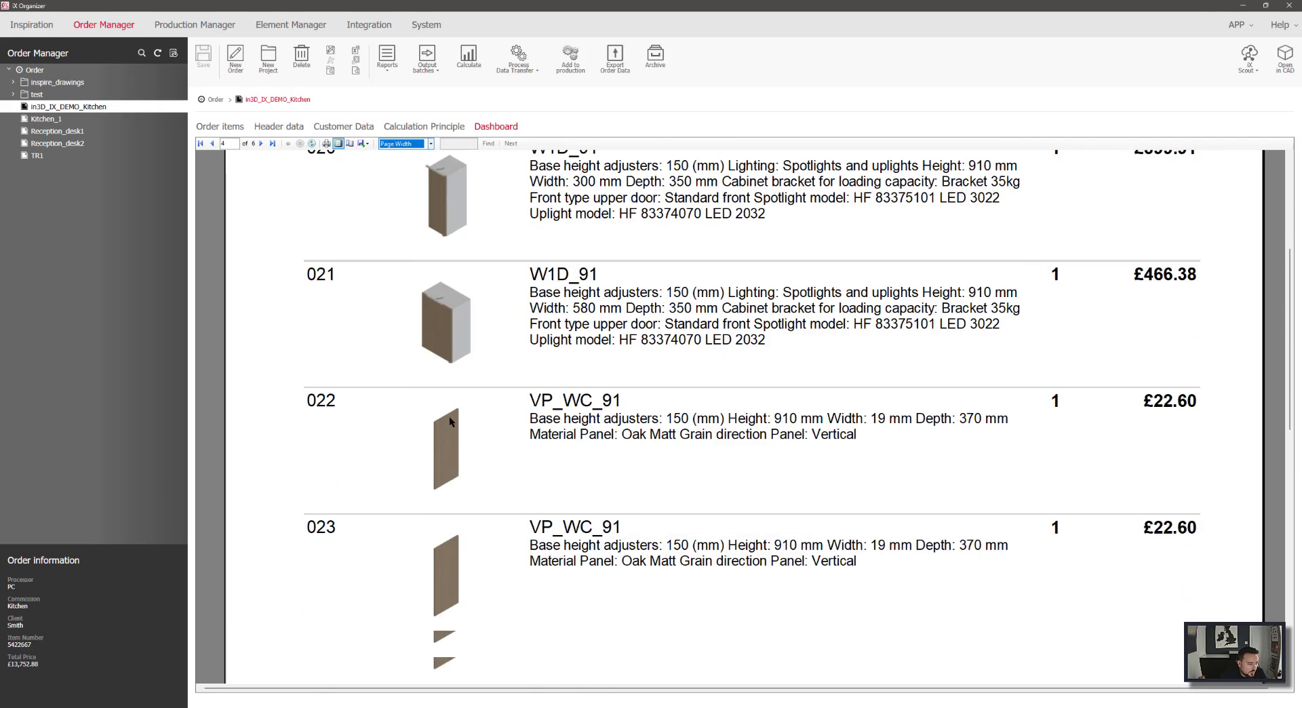
scroll(450, 421, down, 10)
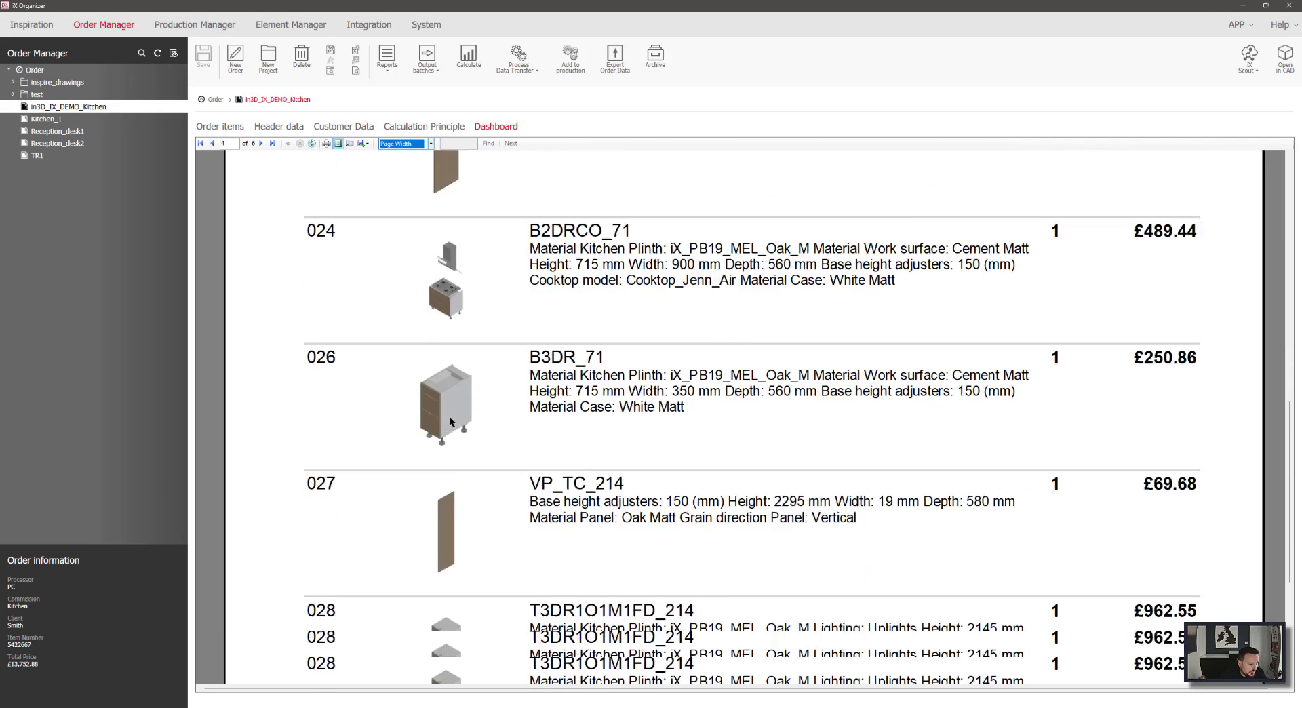
scroll(449, 418, down, 15)
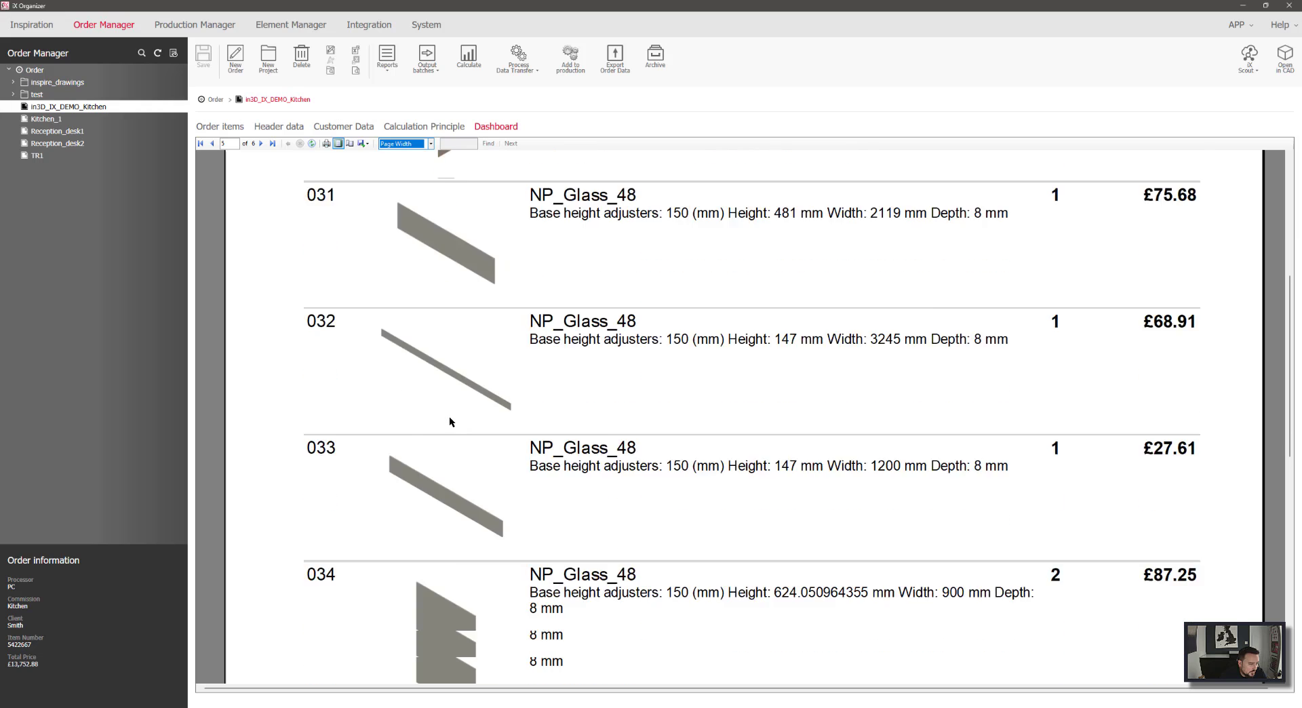
scroll(450, 421, down, 5)
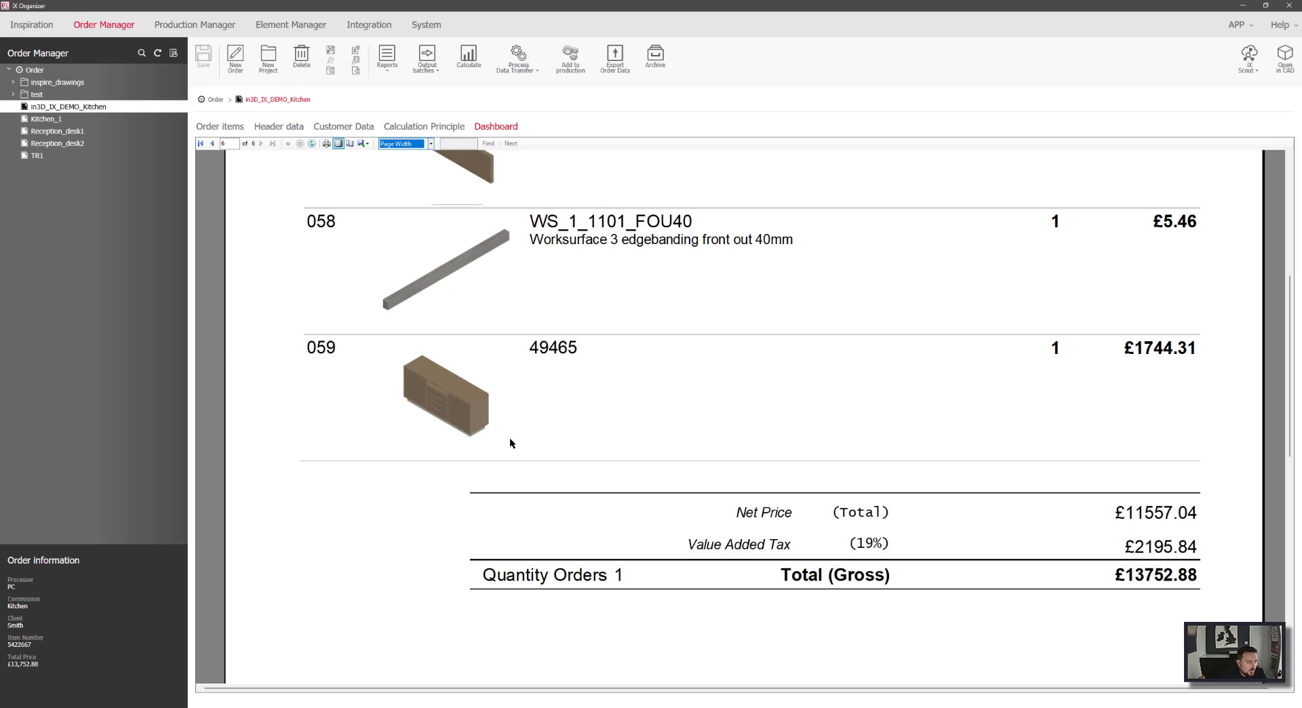
click(367, 142)
click(333, 176)
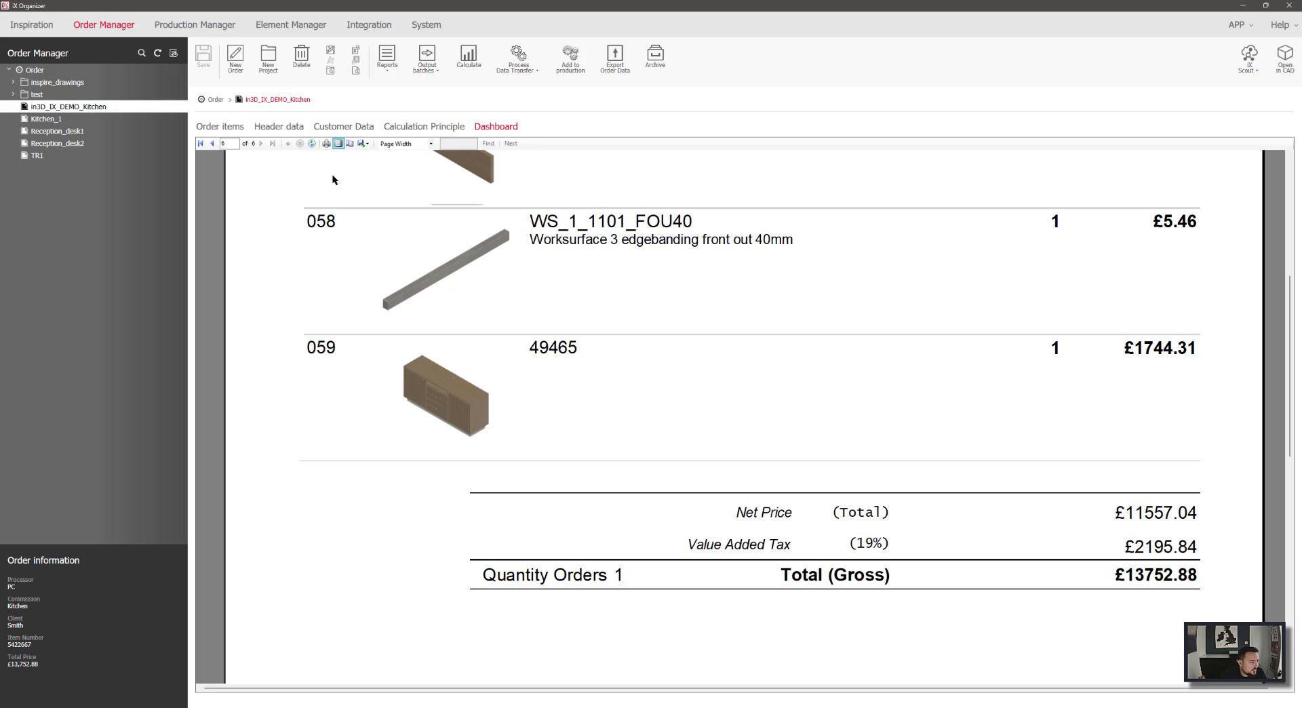
Run the SF_Label_Article_4x report, look through its article label pages, and close it.
click(390, 71)
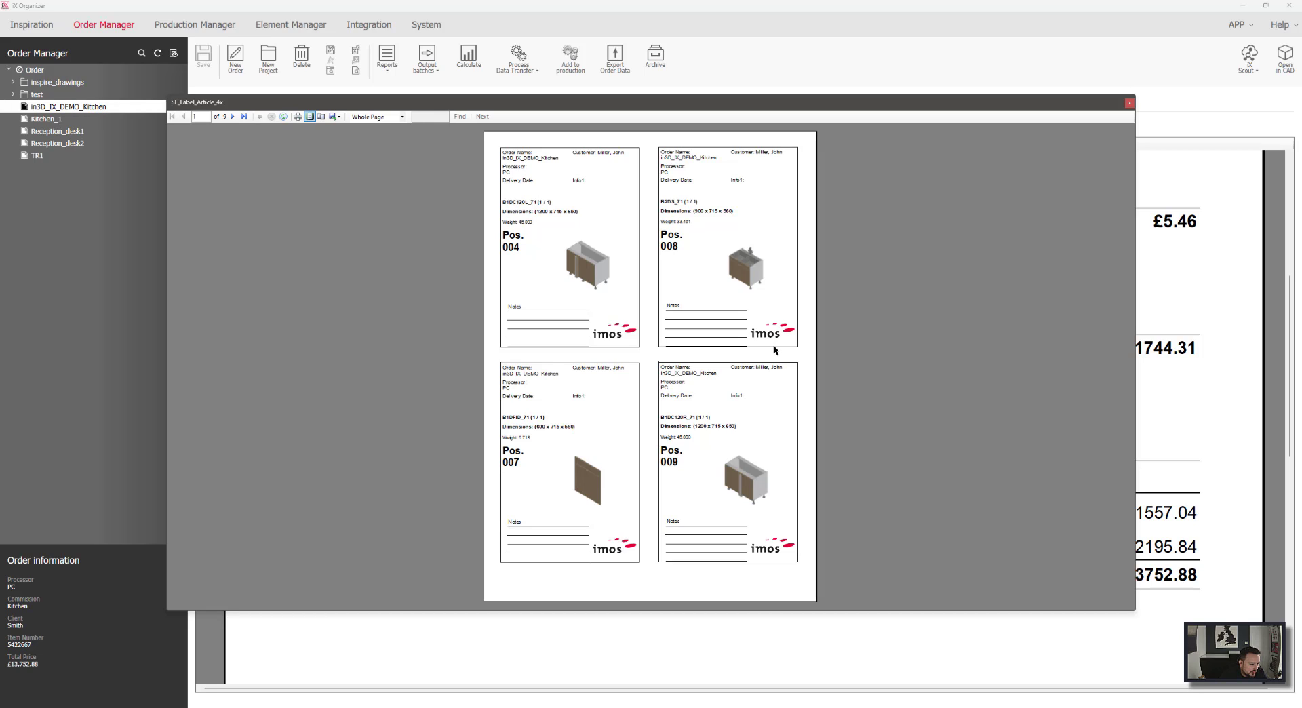
scroll(760, 300, down, 4)
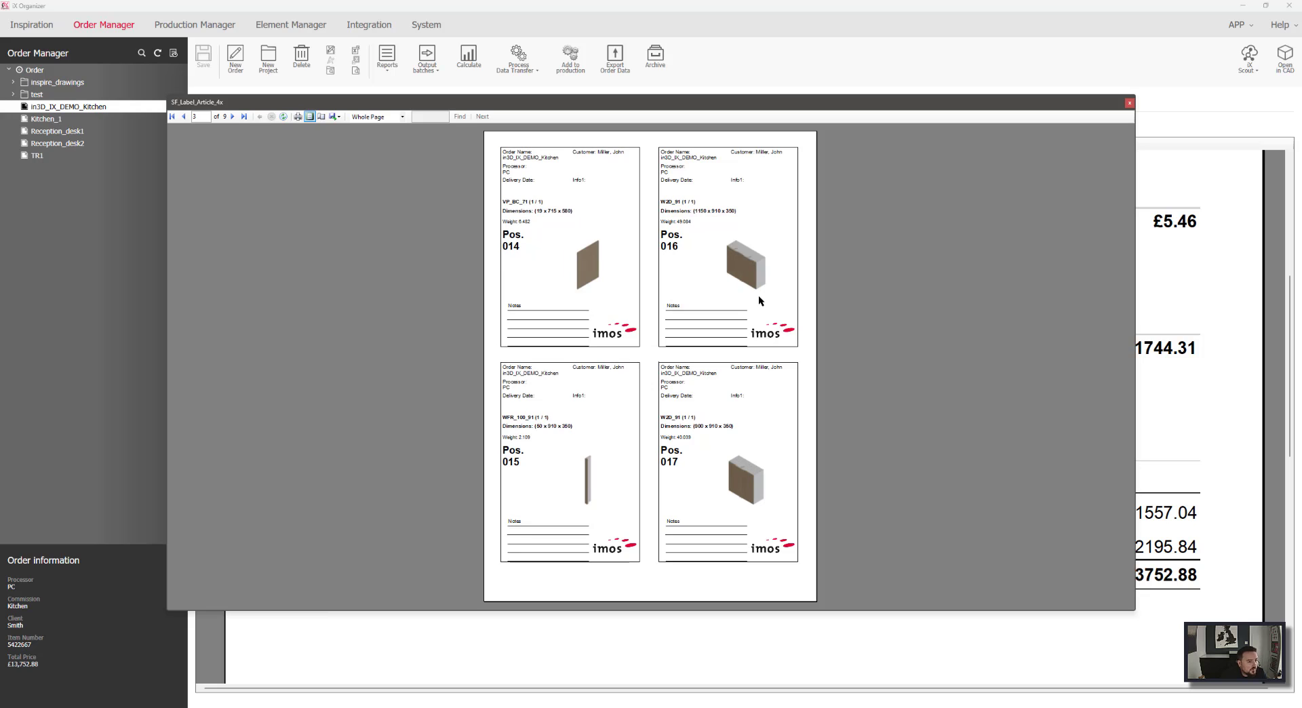
scroll(758, 294, down, 4)
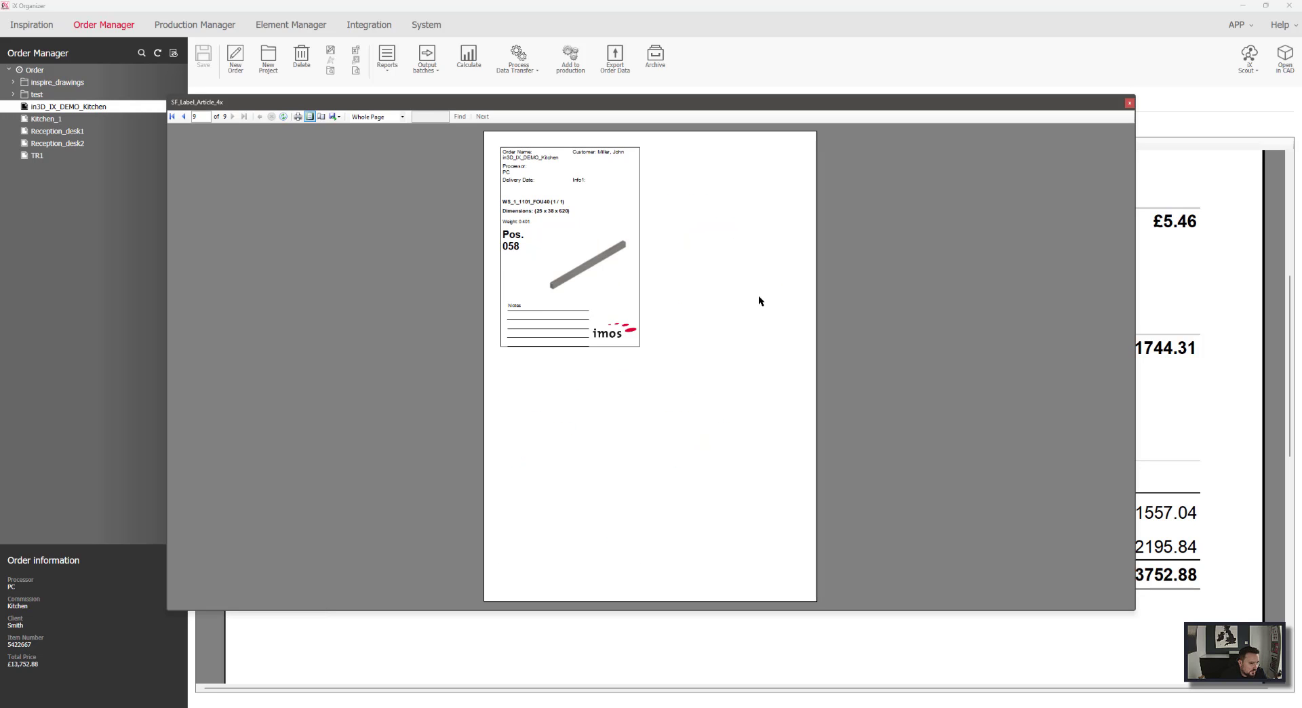
scroll(678, 290, up, 2)
scroll(676, 287, up, 6)
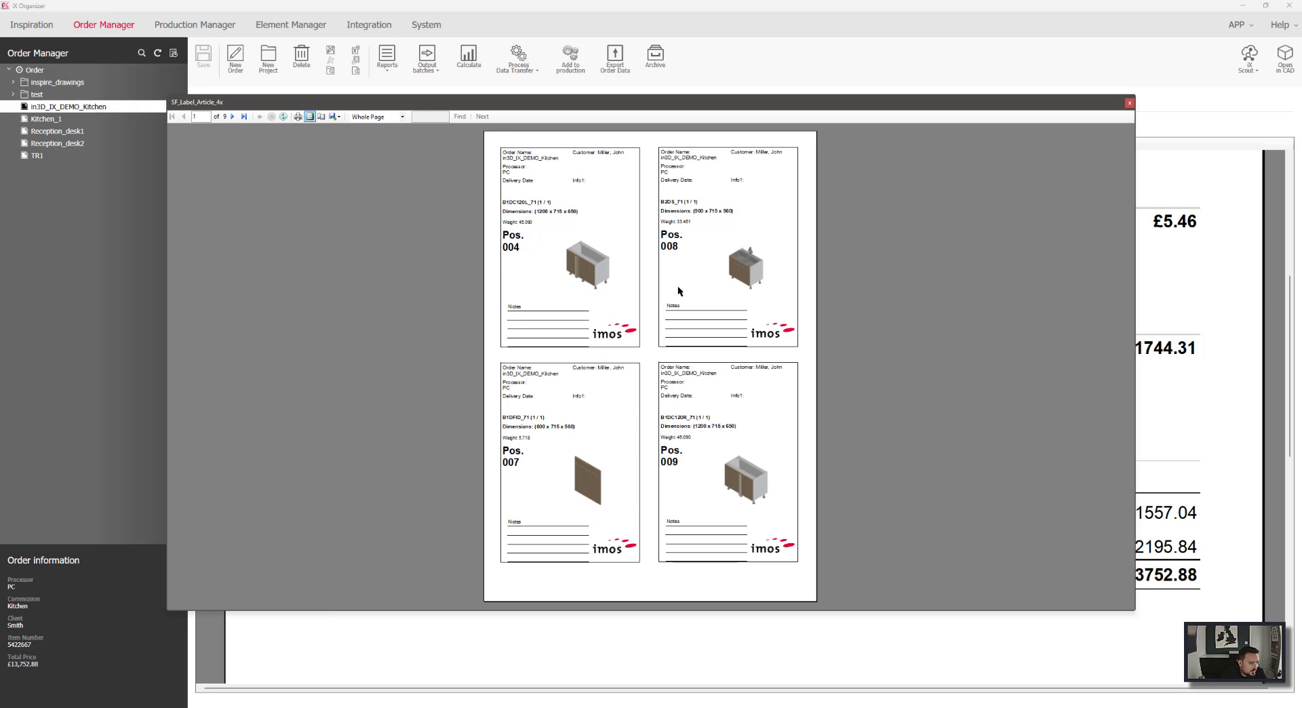
click(1128, 103)
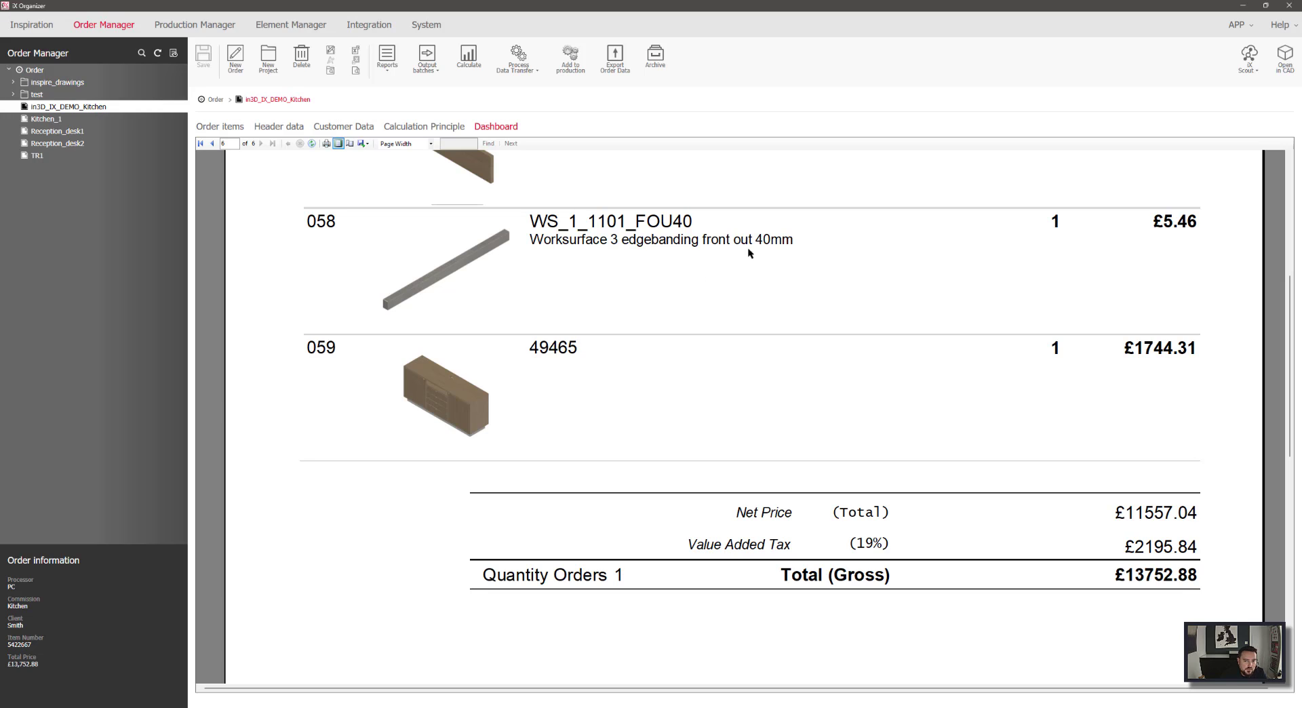
Switch to iX CAD and show the whole kitchen drawing in top view.
click(1247, 6)
scroll(800, 188, up, 3)
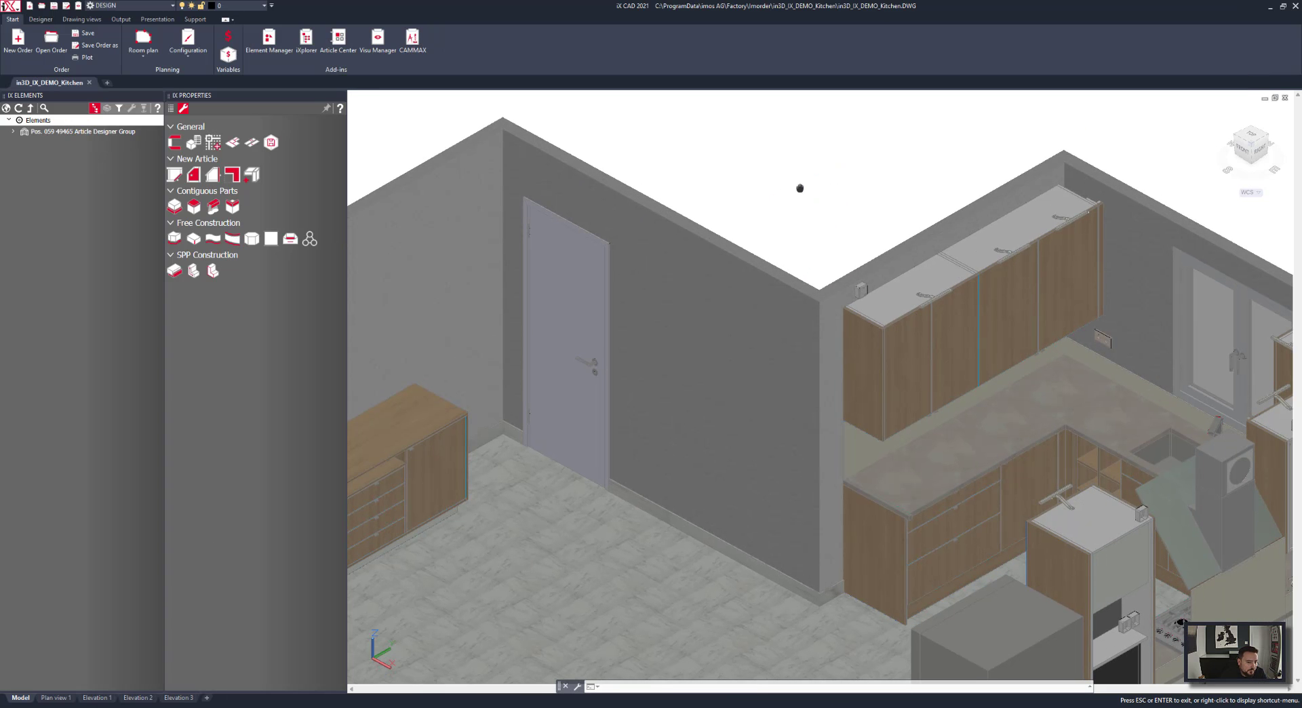
middle_drag(800, 188, 804, 153)
scroll(805, 152, down, 1)
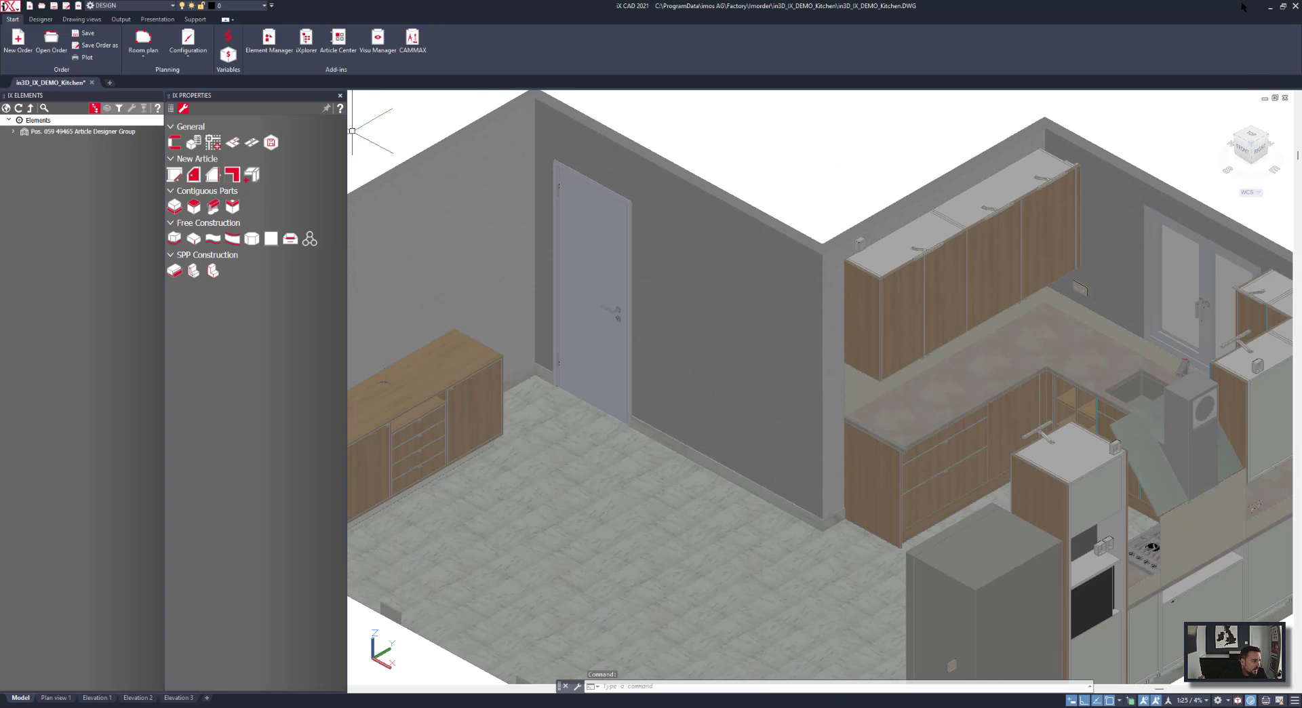
scroll(527, 100, down, 4)
middle_drag(412, 101, 577, 127)
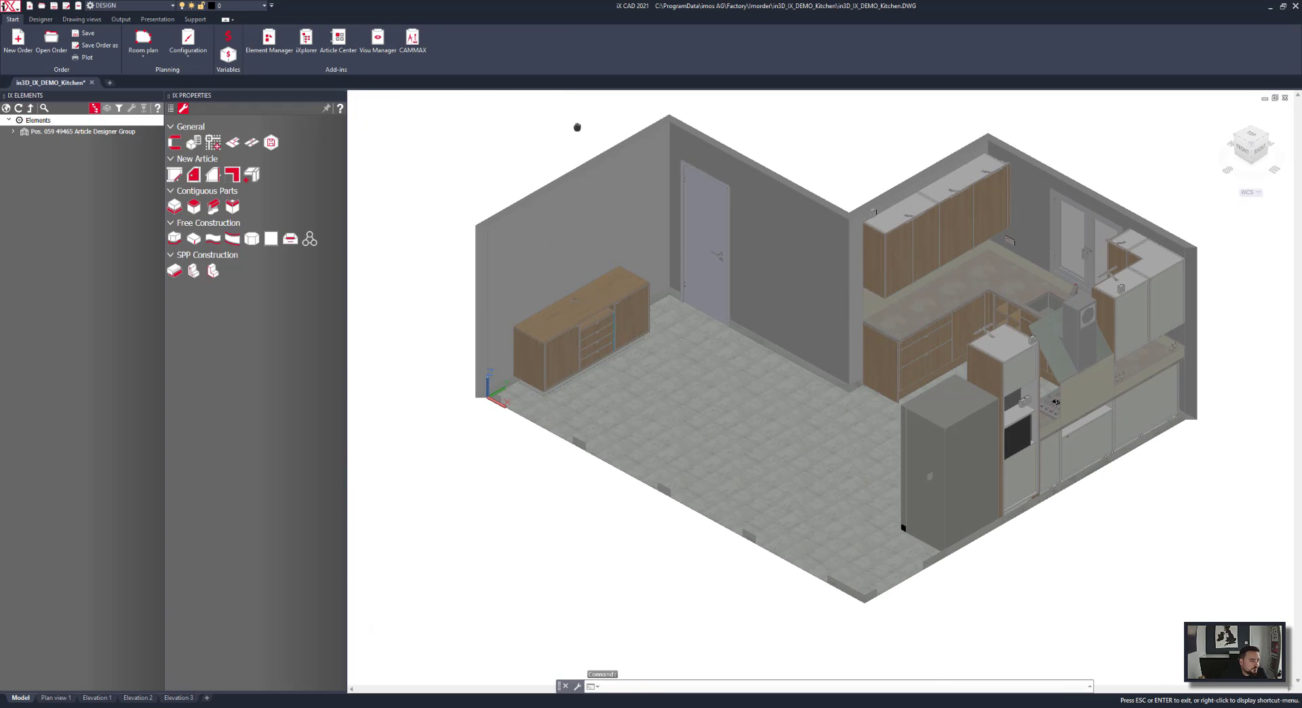
click(1251, 137)
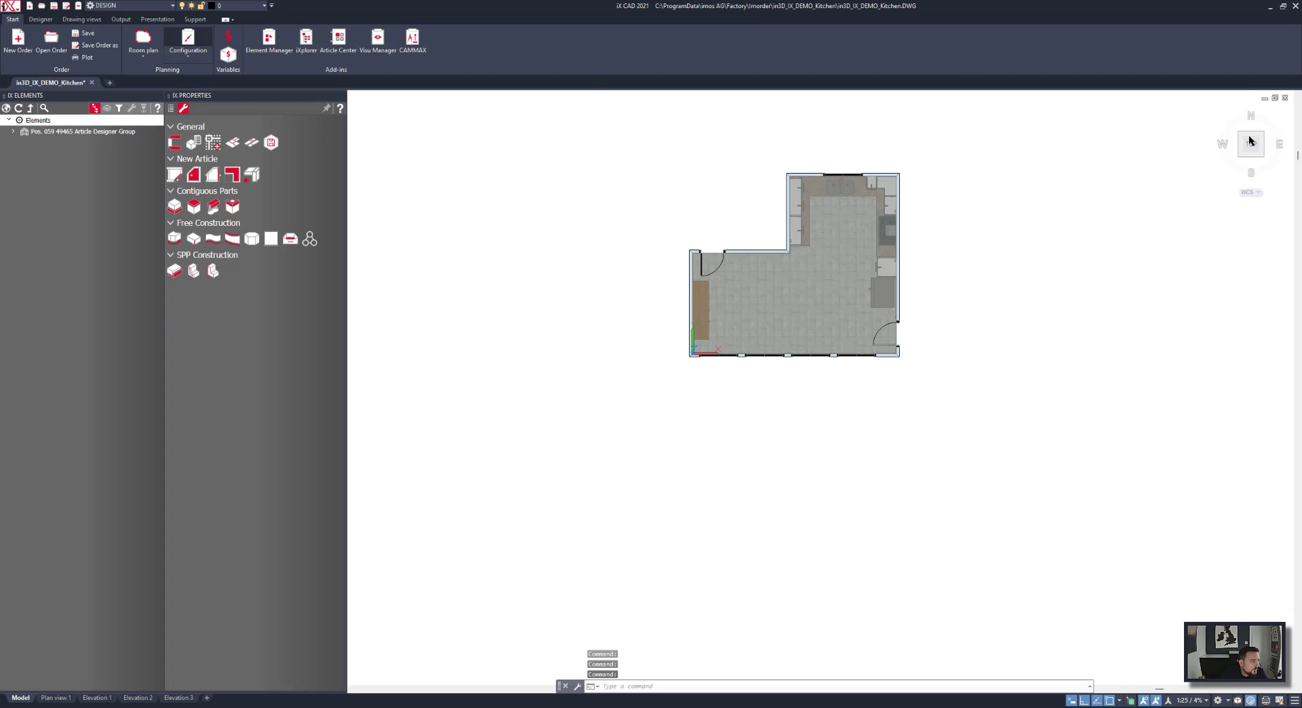
In the iX Scout settings, make a new object selection enclosing the entire kitchen room and apply it.
click(120, 19)
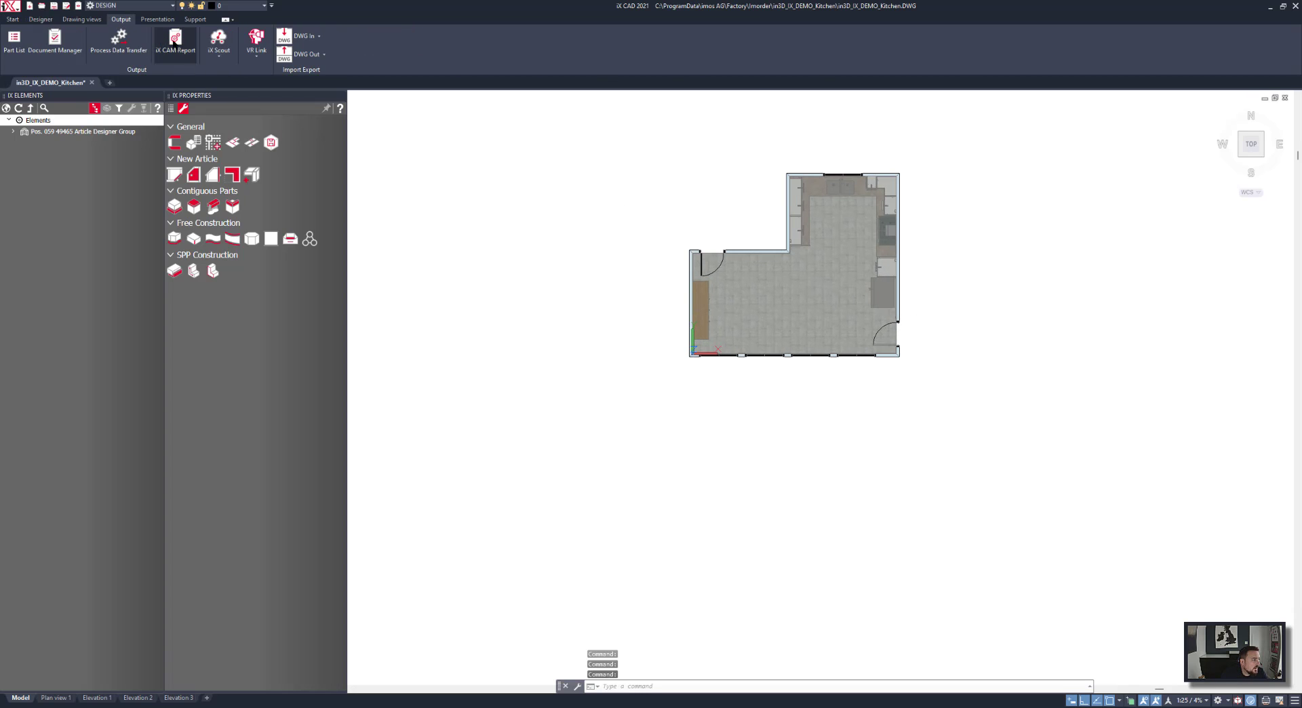
click(218, 56)
click(227, 96)
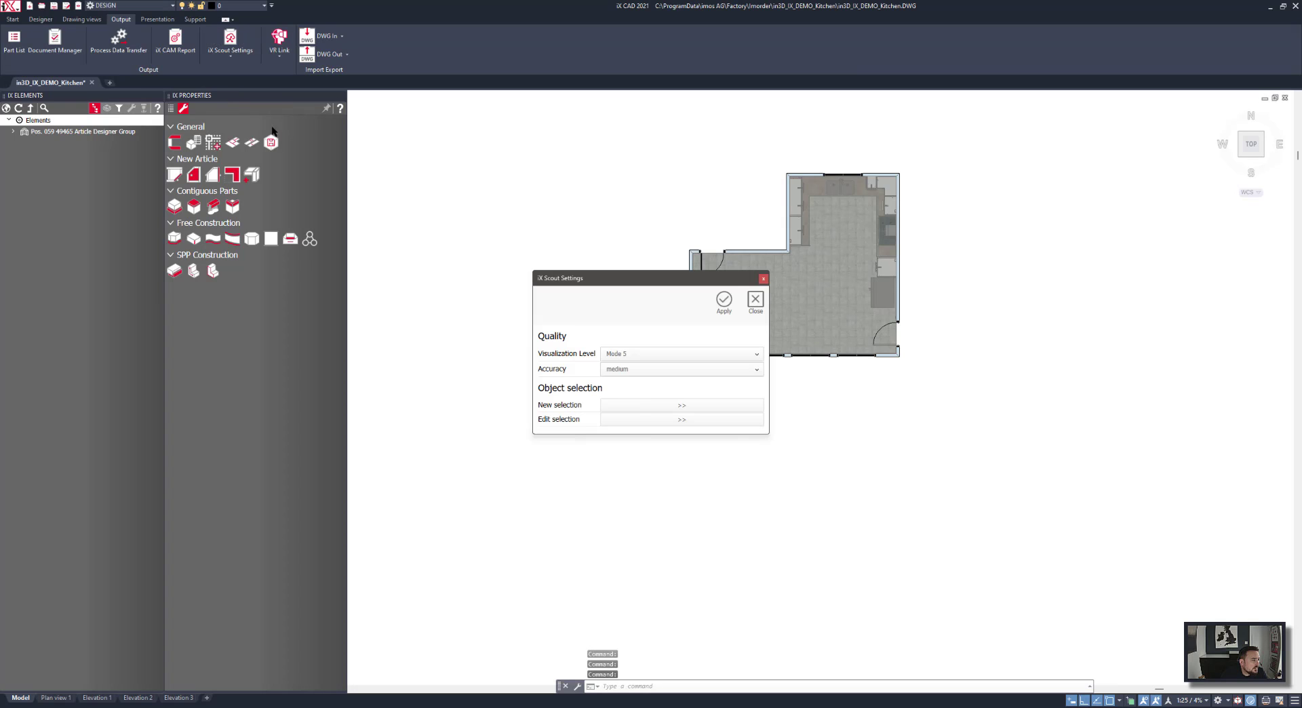
click(633, 405)
click(654, 144)
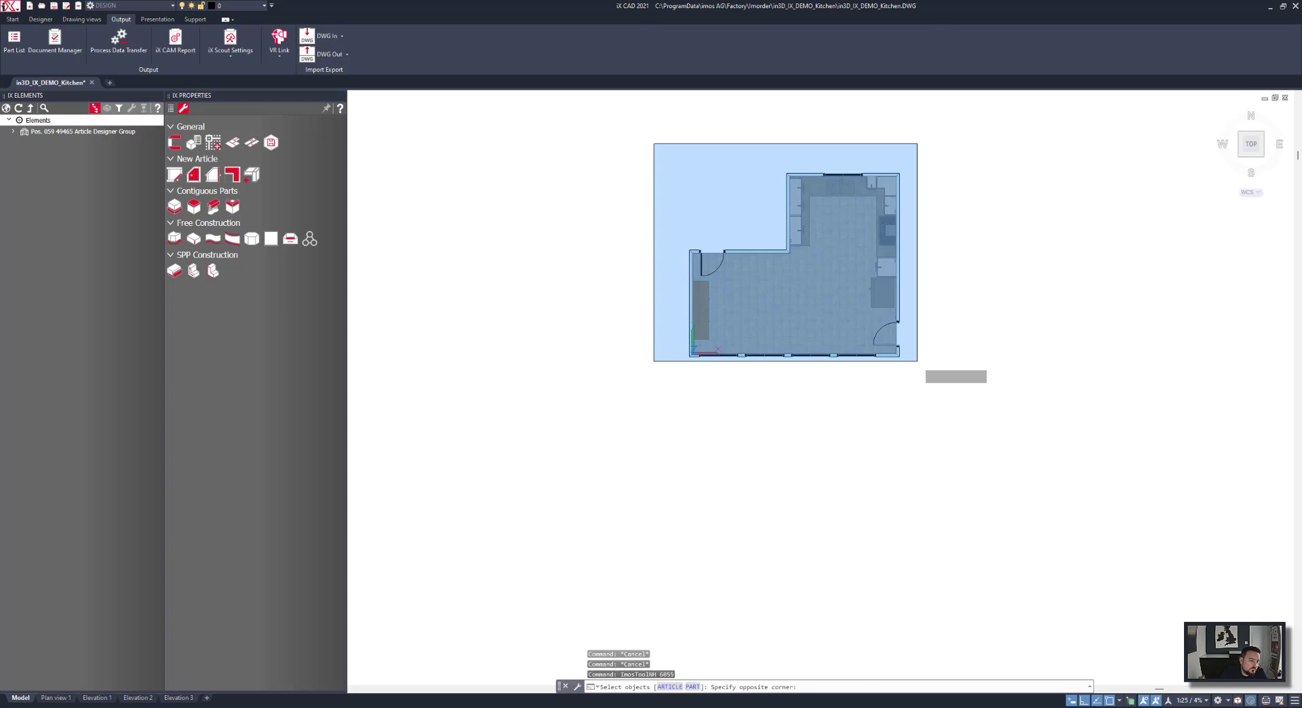
click(917, 361)
right_click(927, 271)
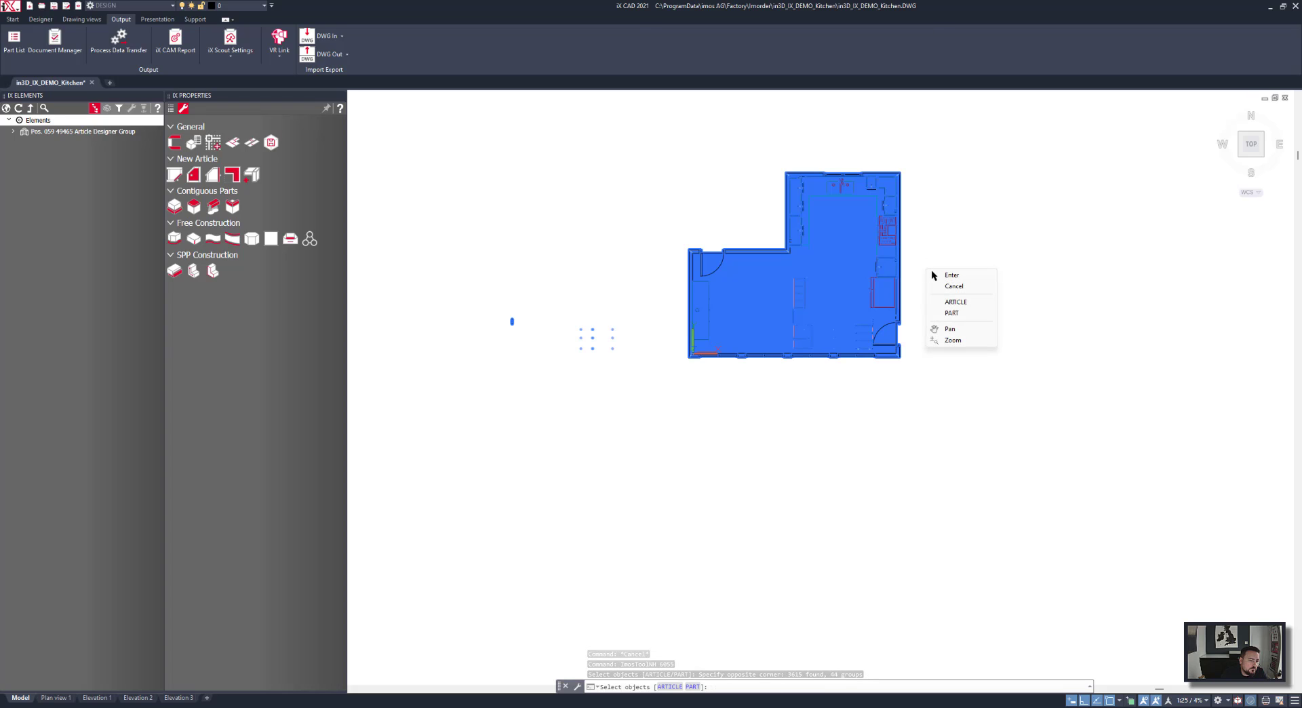
click(947, 275)
click(726, 299)
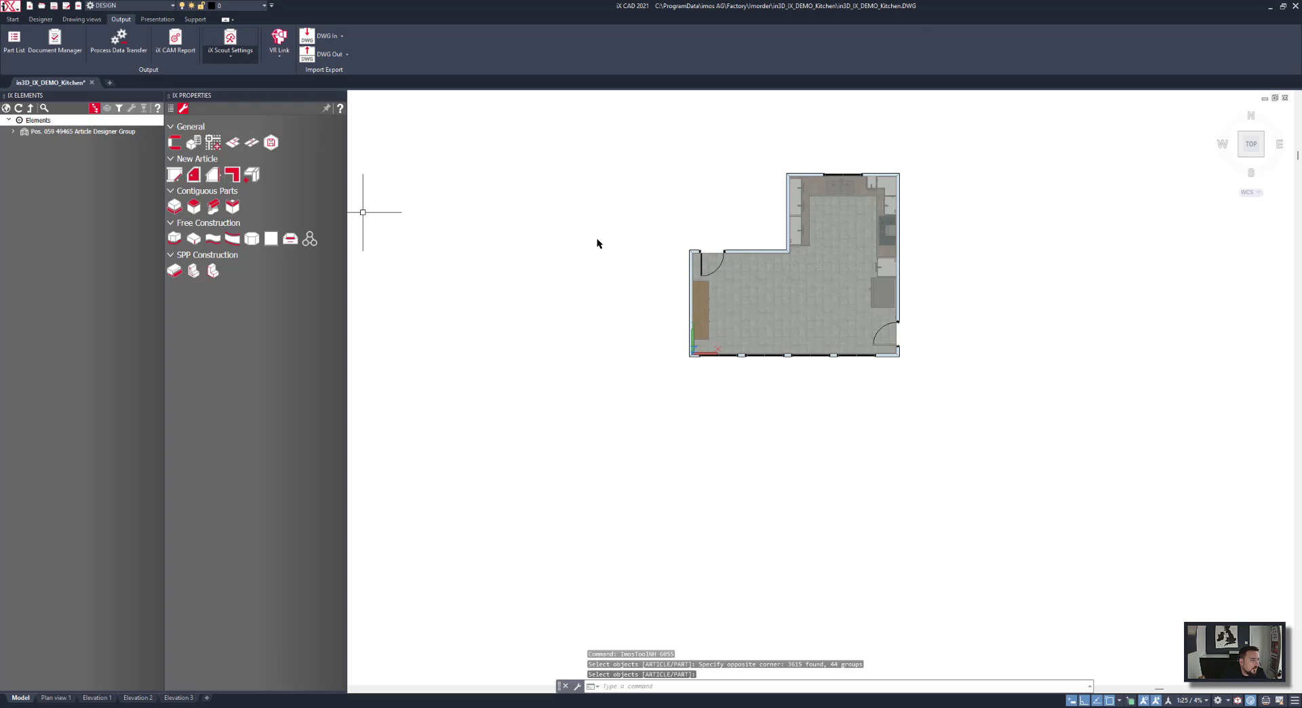
Set the drawing's visualization mode to Modus - 1 in the Visu Manager.
click(241, 58)
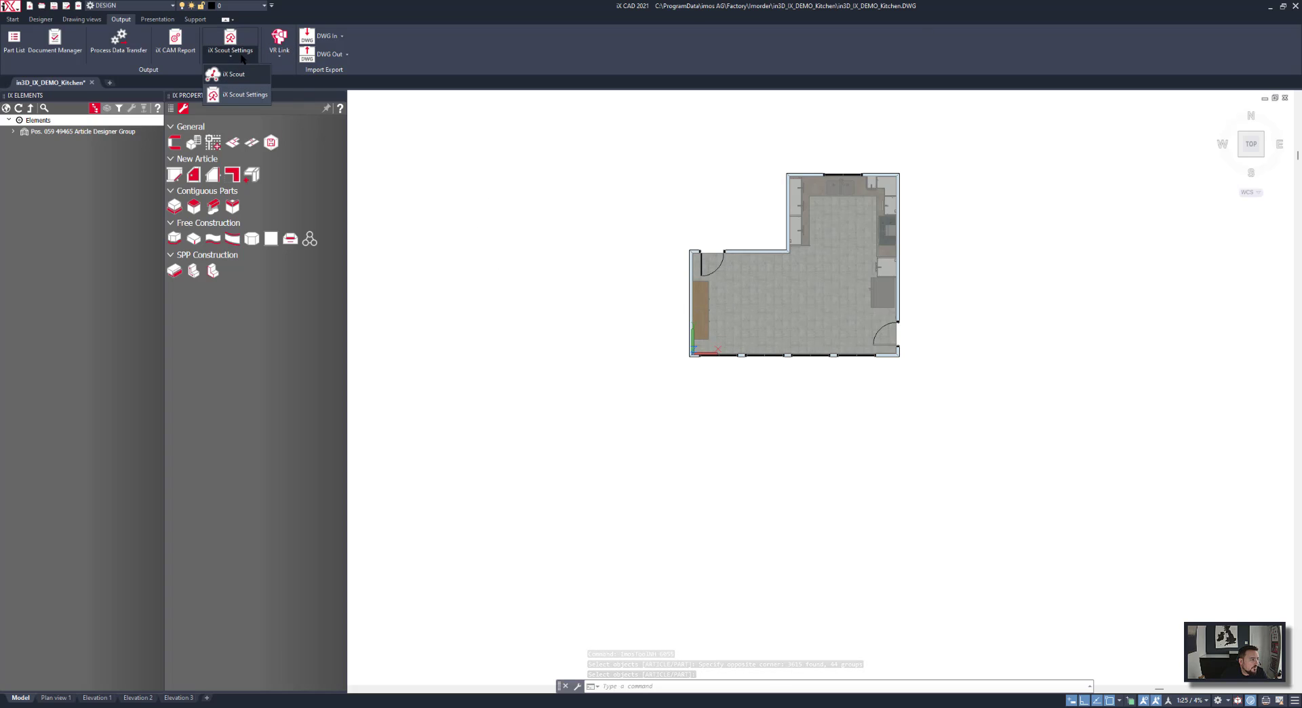
click(279, 54)
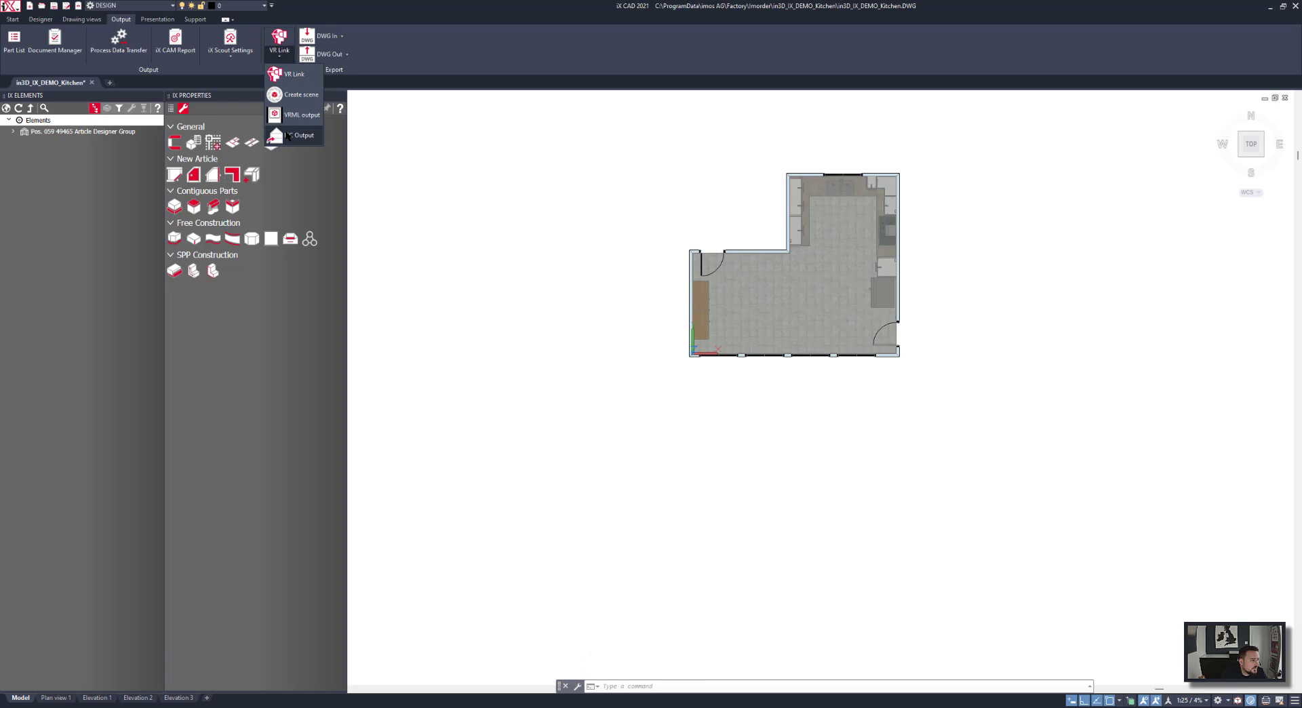
click(78, 8)
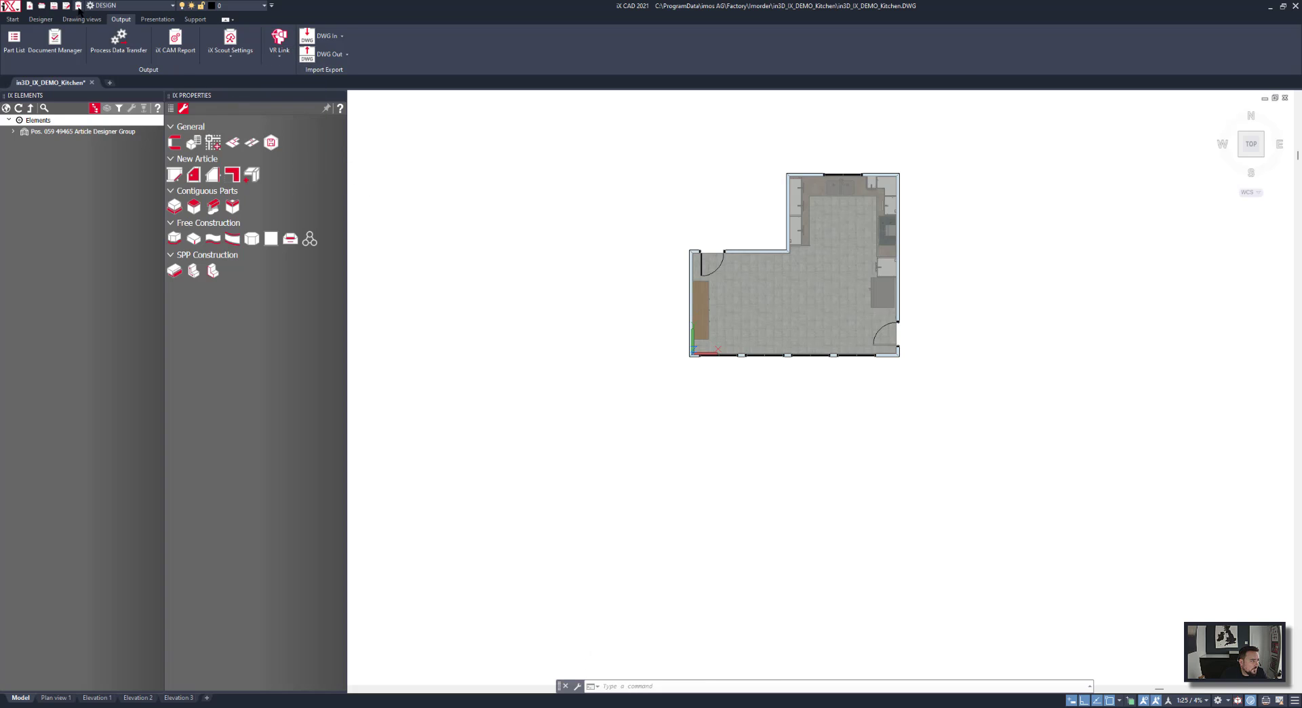
drag(594, 210, 599, 296)
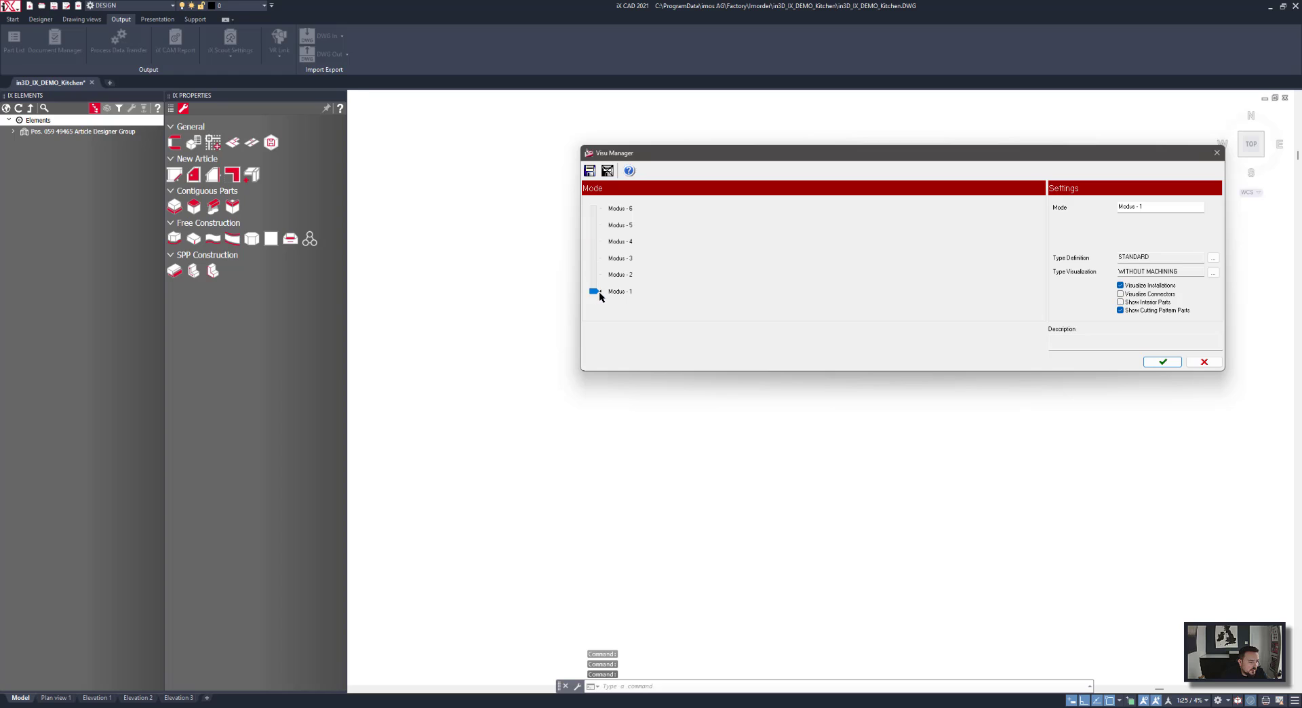
click(1160, 362)
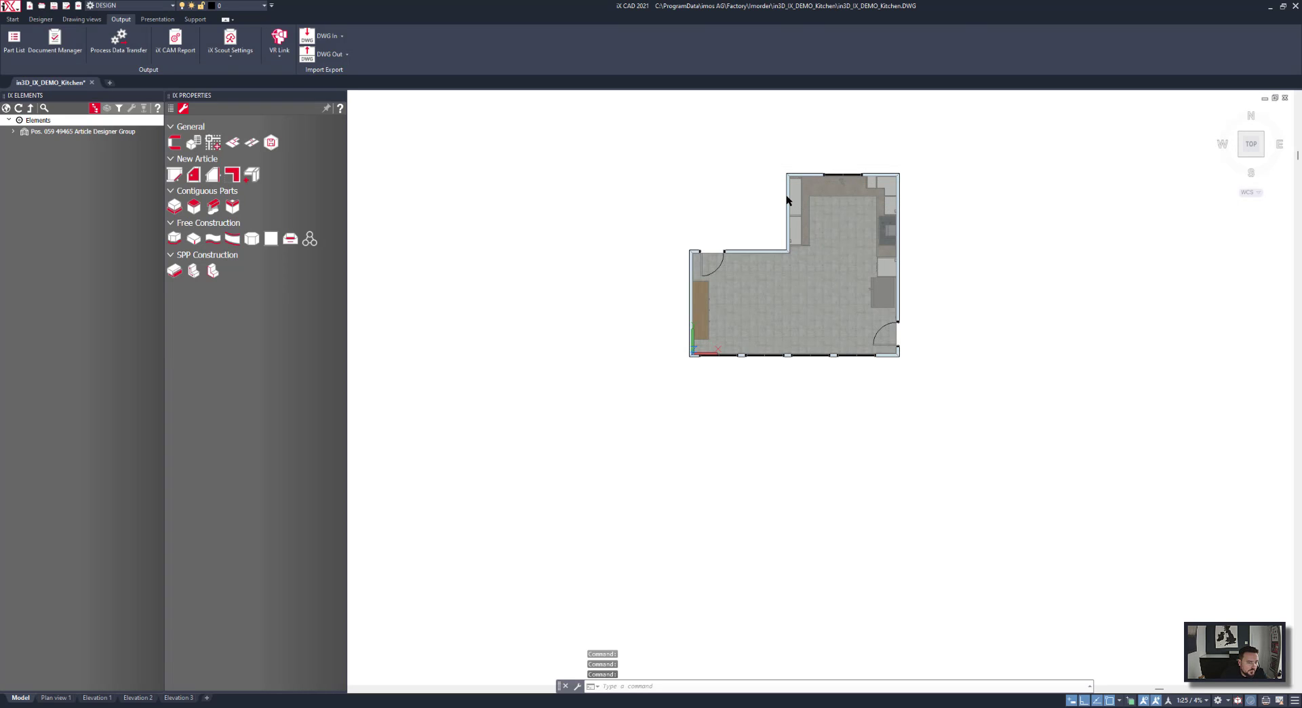
Export the kitchen as an IFC file named BIM_MODEL into the in3D_IX_DEMO_Kitchen order folder.
middle_drag(696, 170, 646, 207)
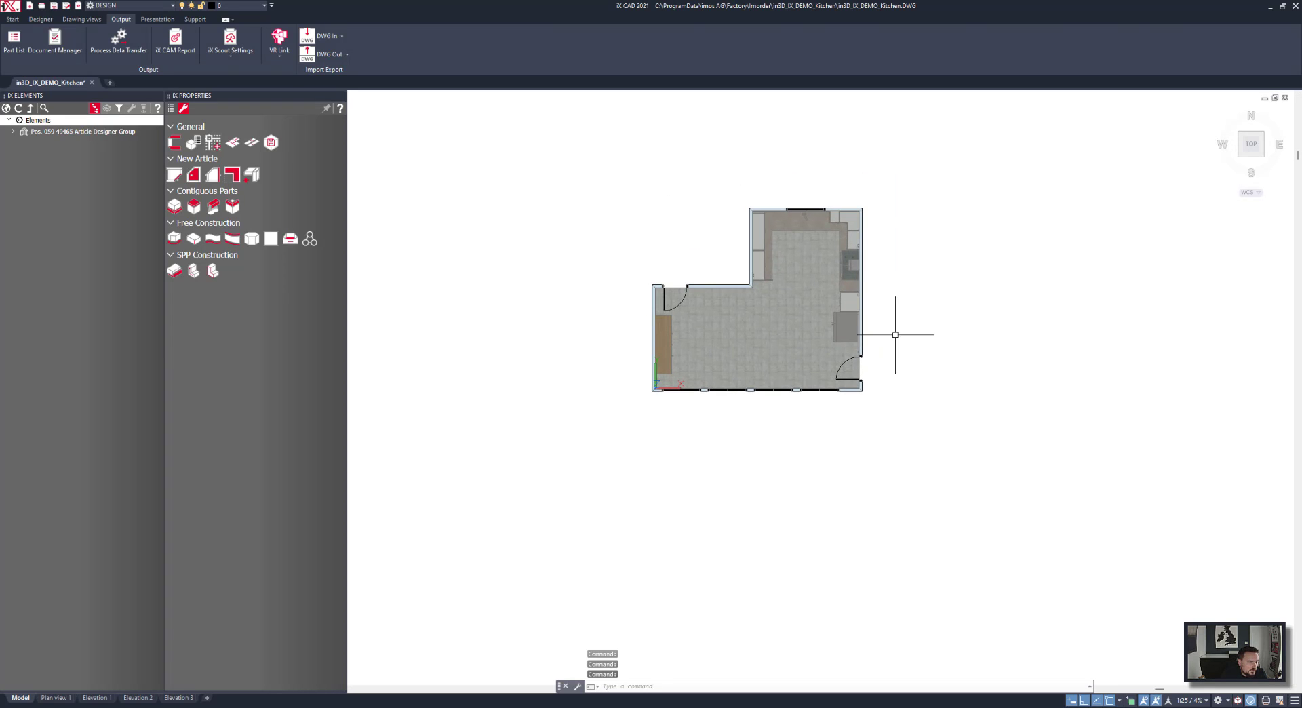
click(271, 58)
click(285, 139)
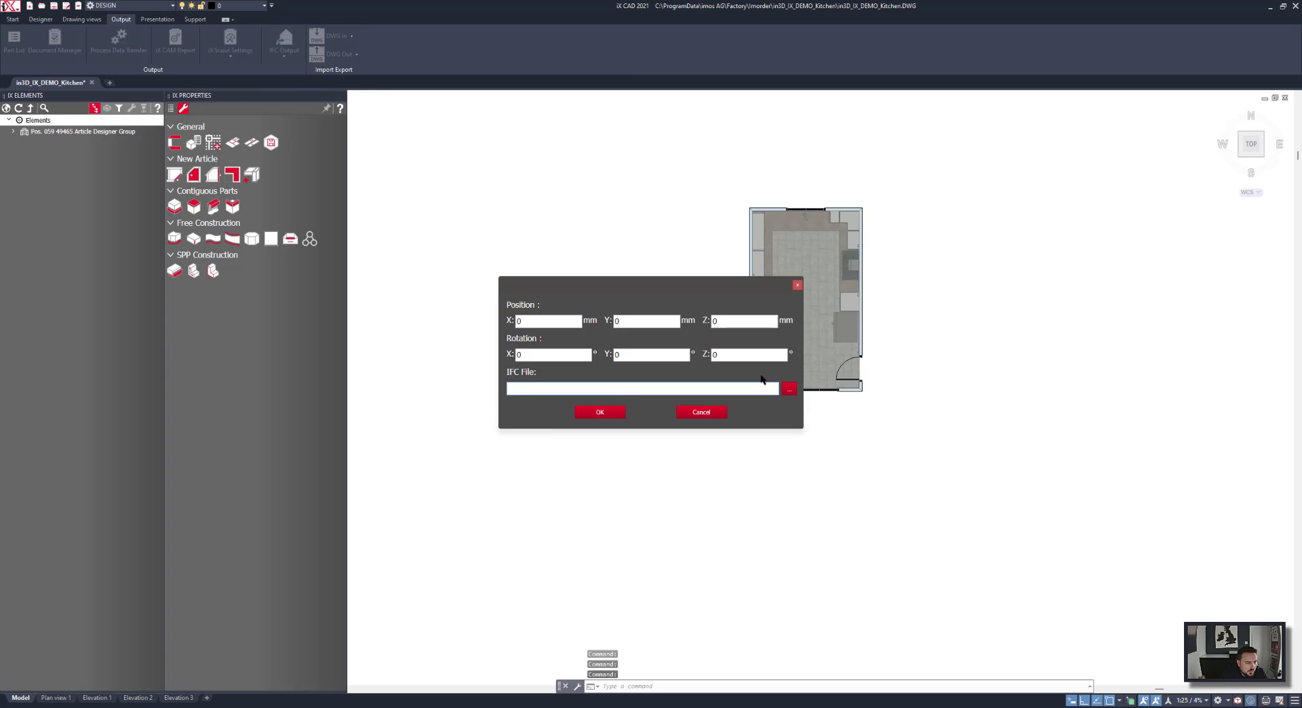
click(789, 390)
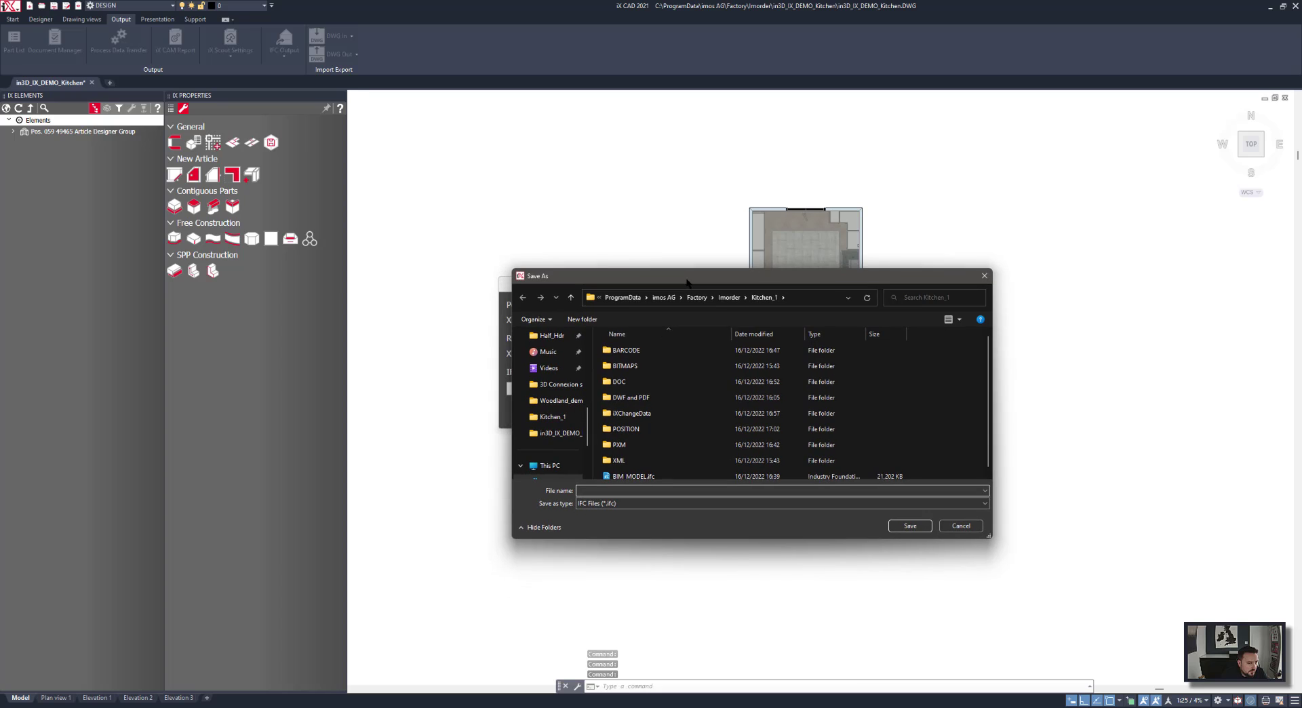
click(728, 297)
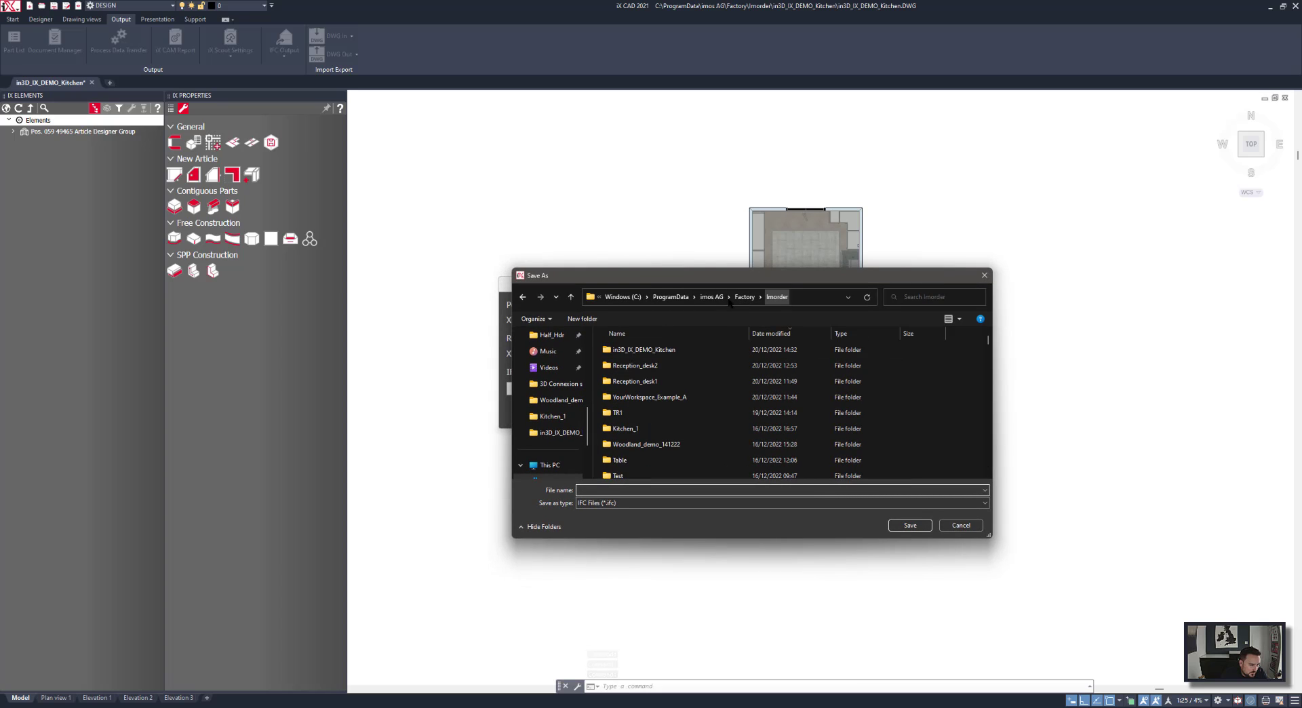
double_click(659, 350)
click(608, 489)
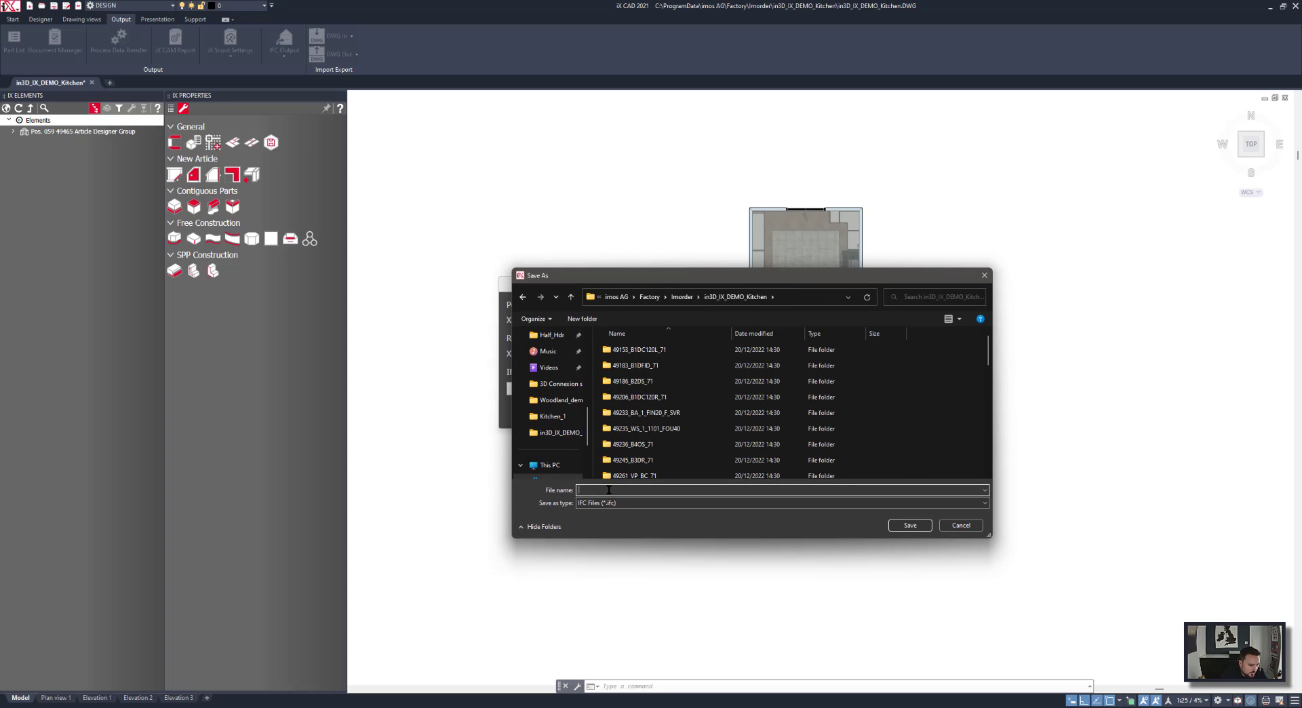
text(BIM_MODEL)
click(910, 525)
click(600, 411)
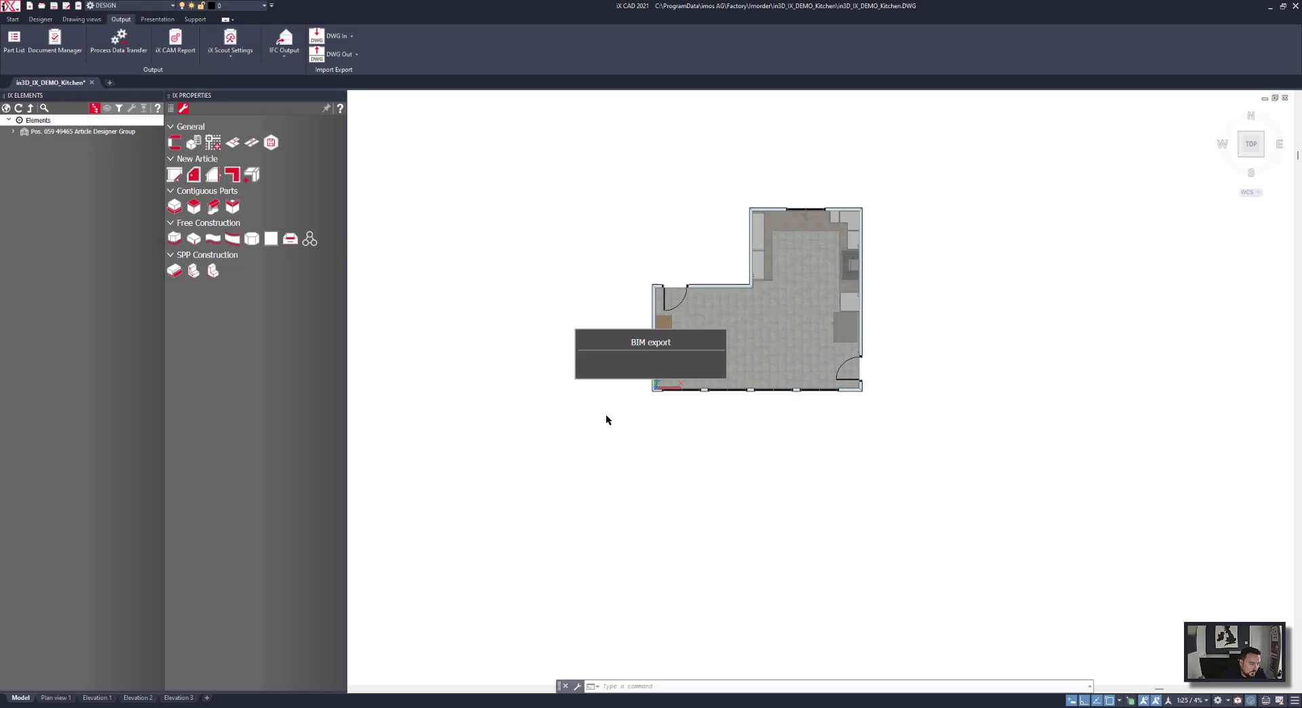
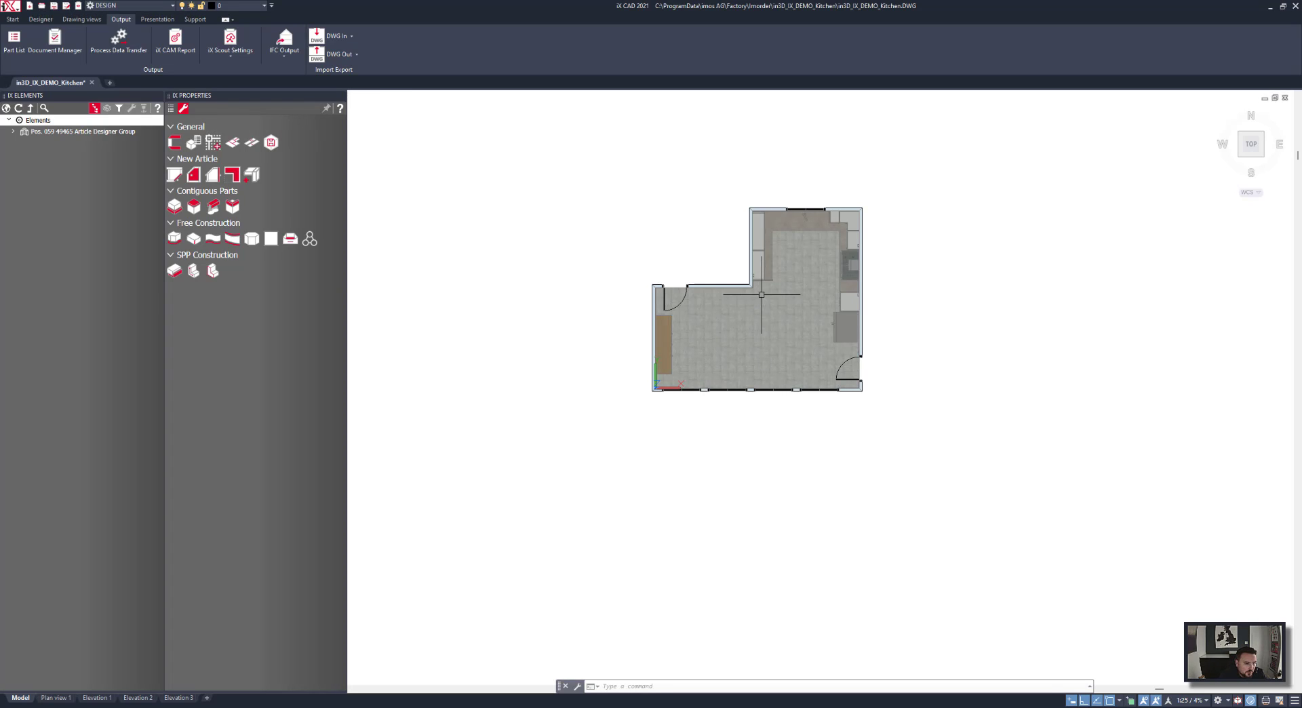
Export the kitchen with VRML output as the glb file in3D_IX_DEMO_Kitchen.glb into the in3D_IX_DEMO_Kitchen order folder.
middle_drag(794, 266, 792, 291)
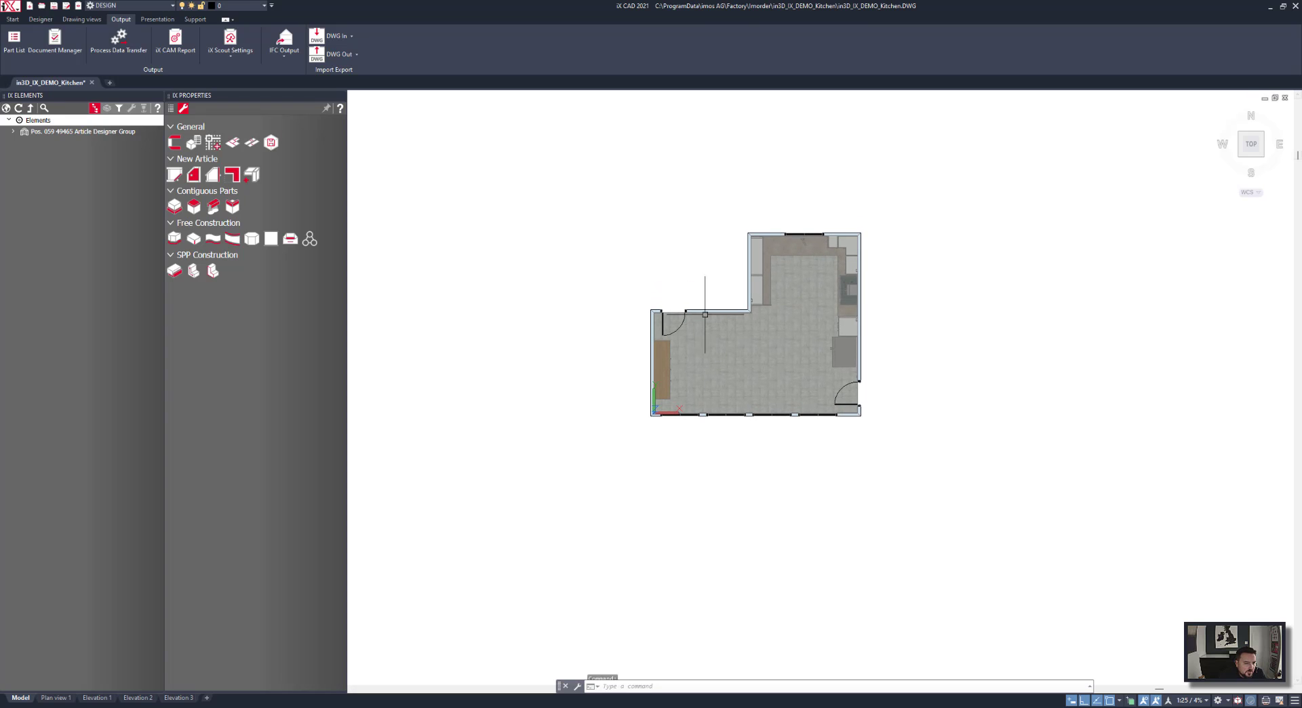
click(285, 55)
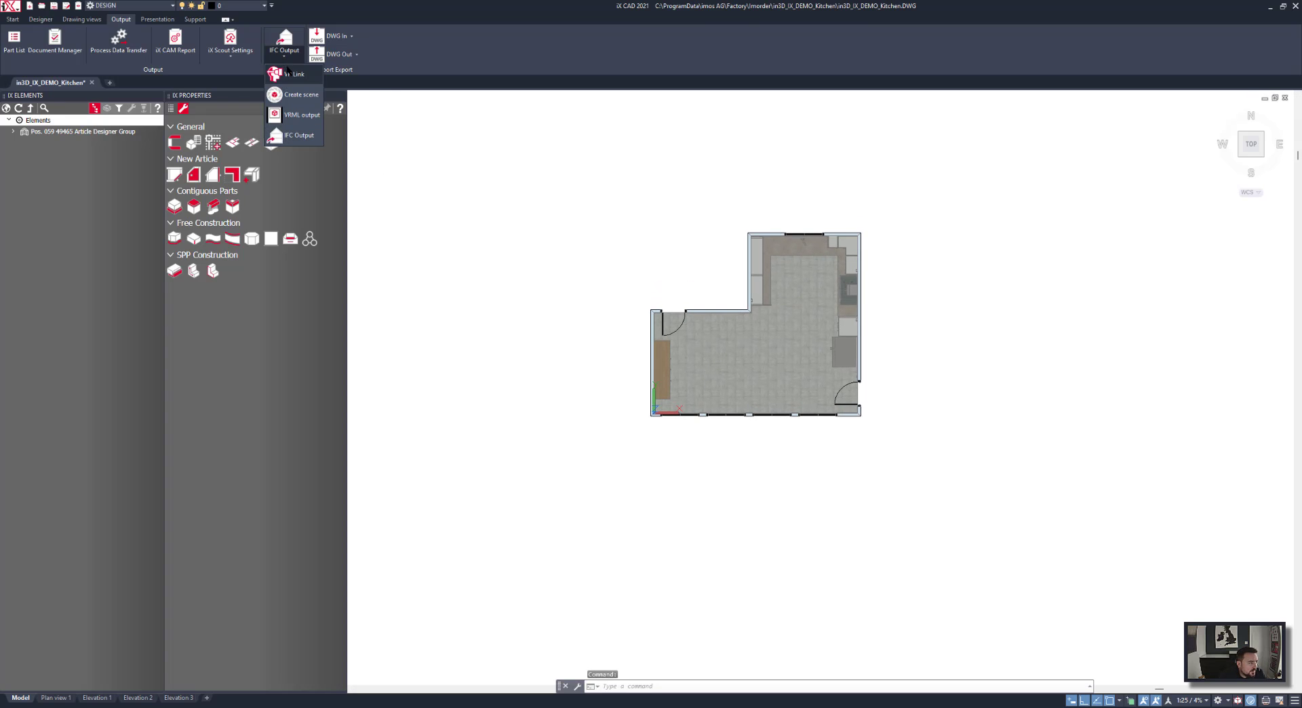
click(300, 115)
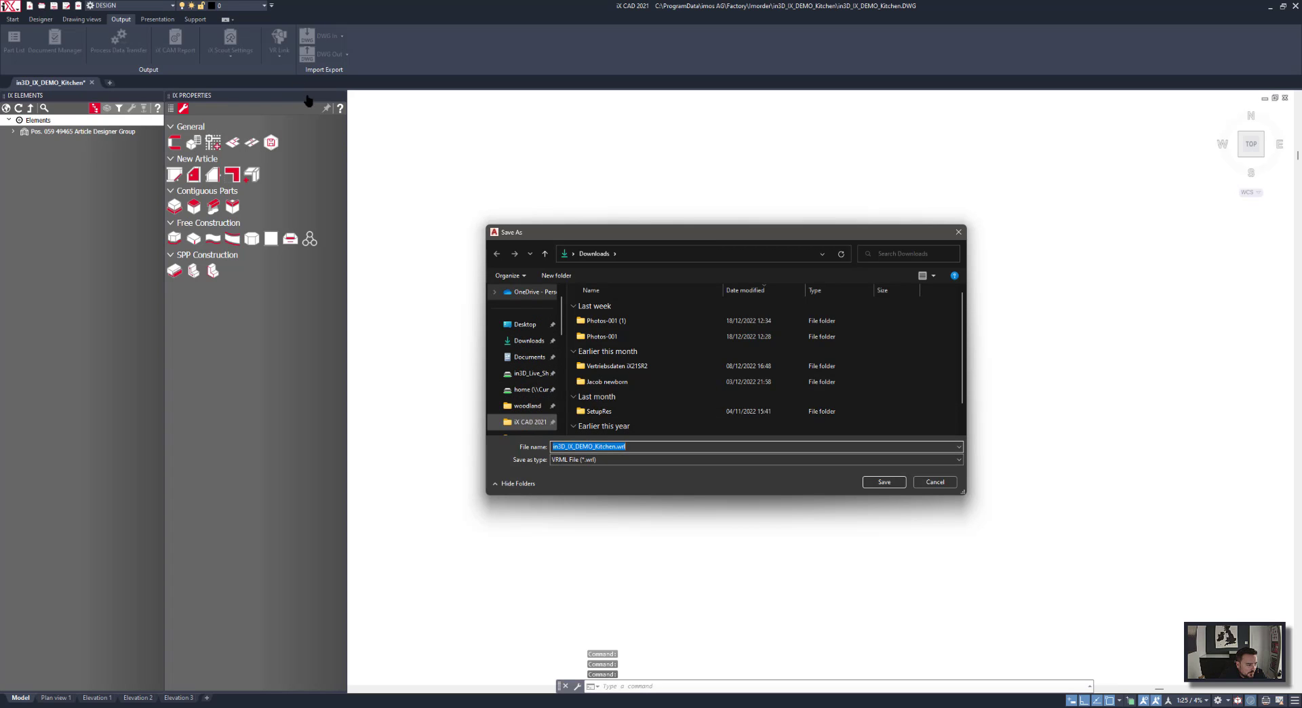
click(529, 343)
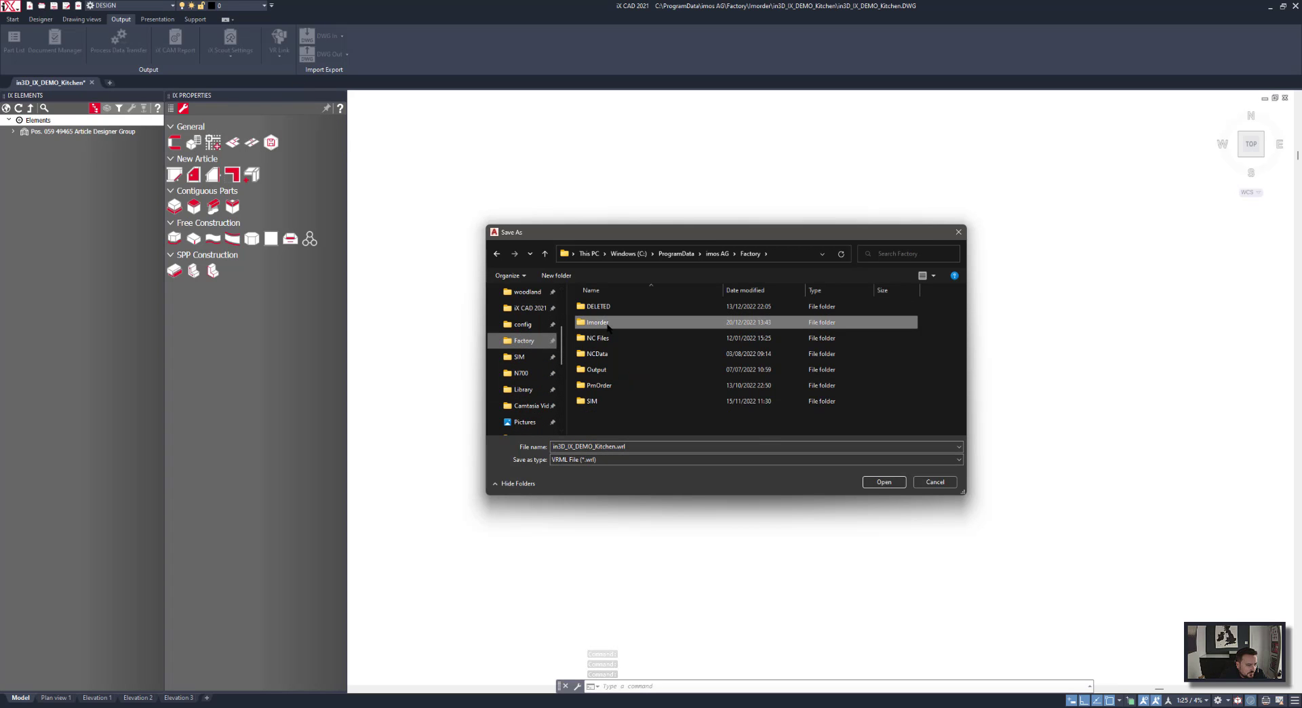
double_click(607, 328)
double_click(608, 306)
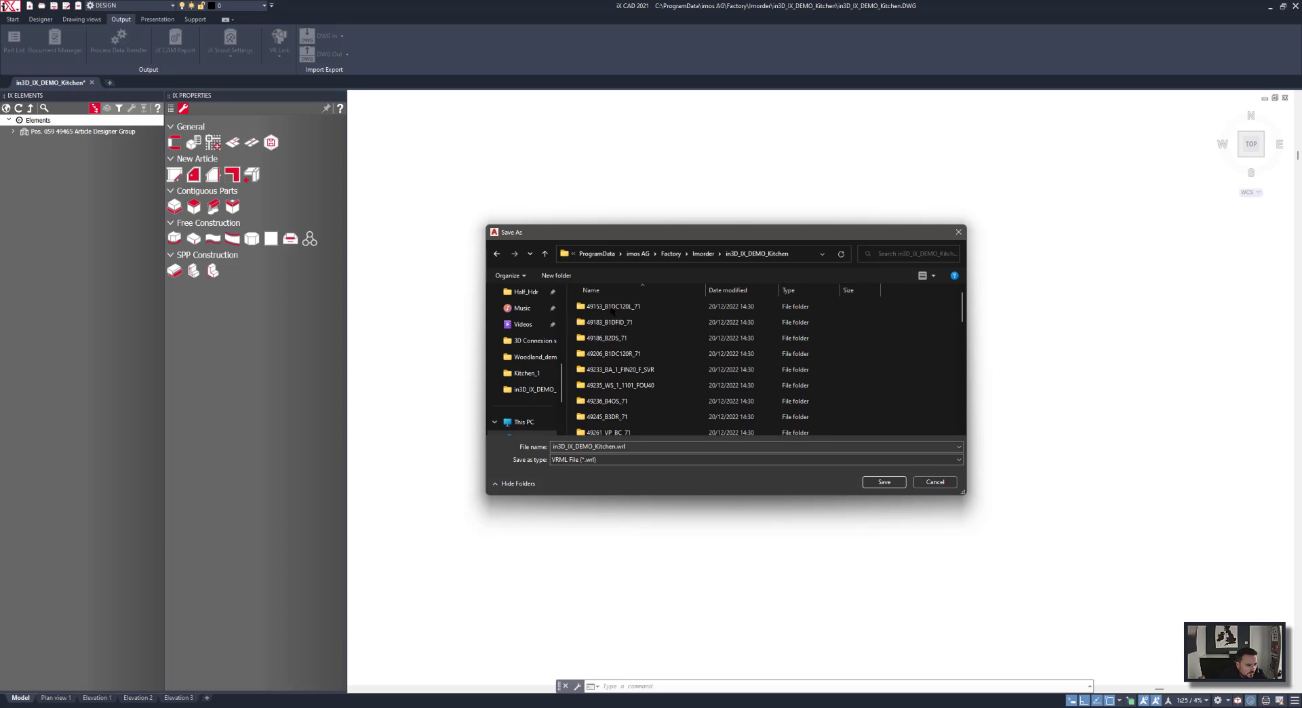
click(655, 447)
click(657, 460)
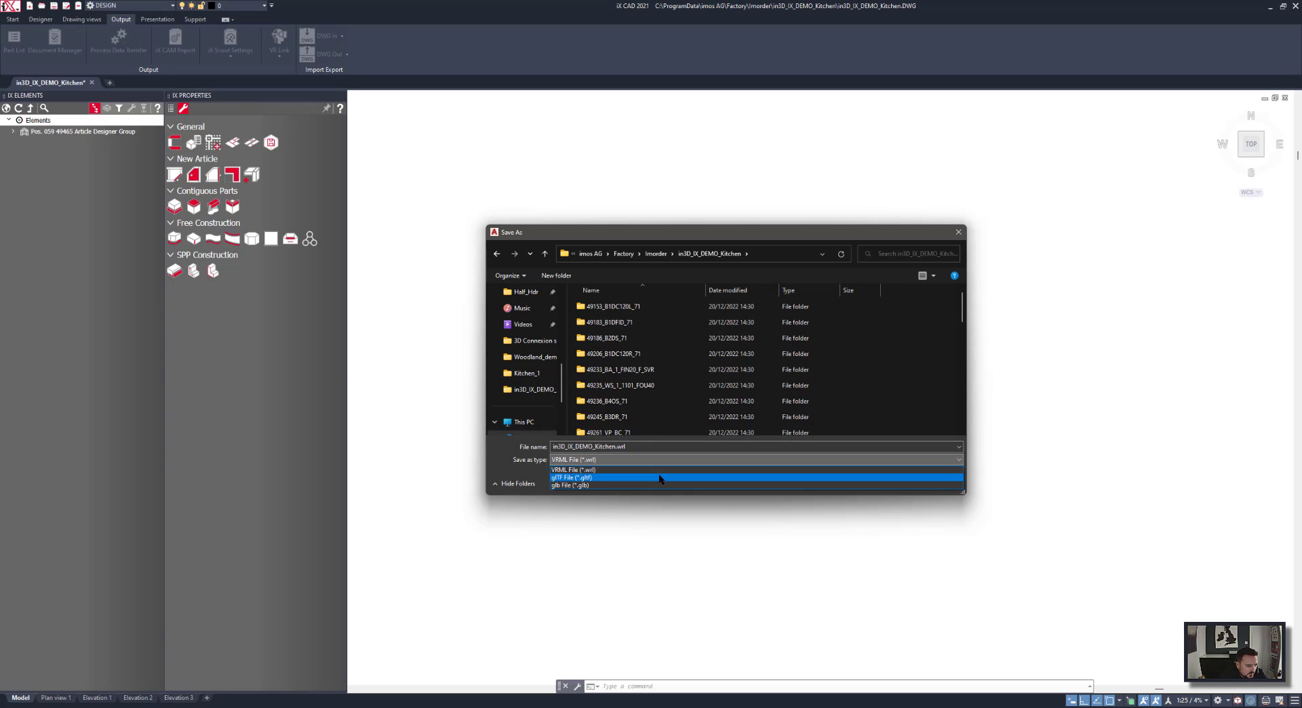
click(655, 486)
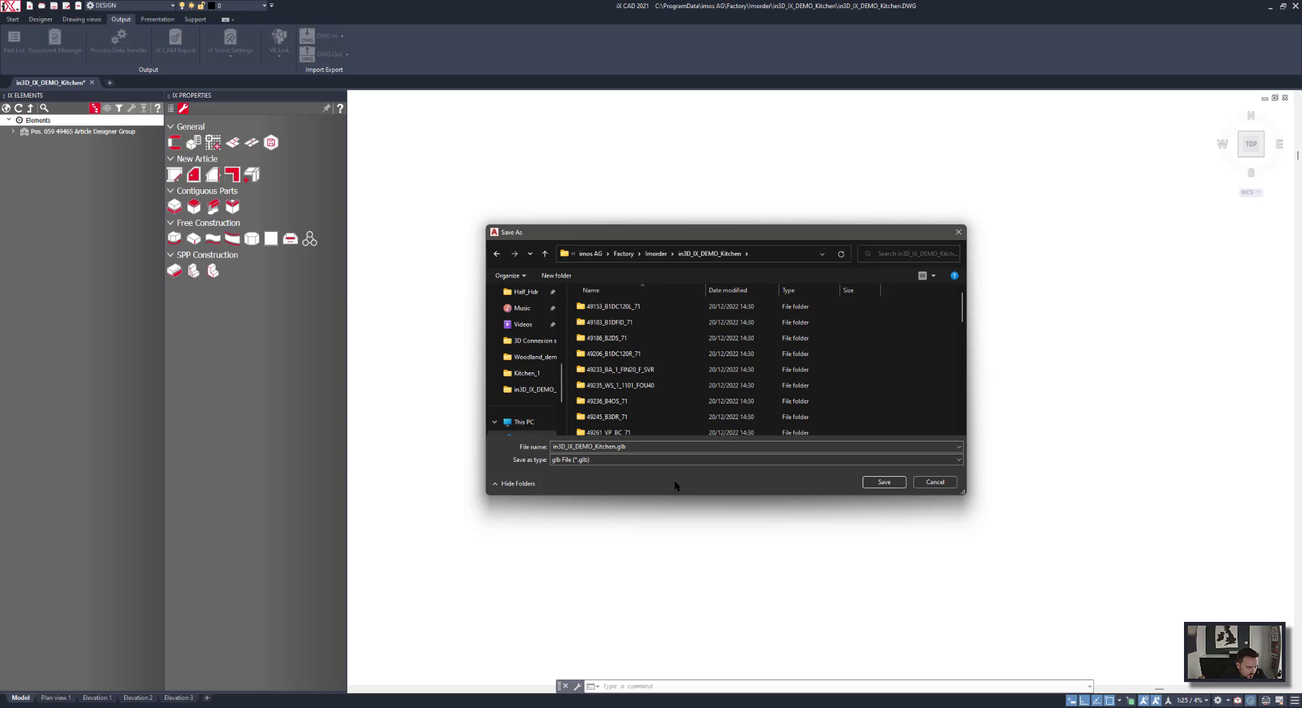
click(884, 481)
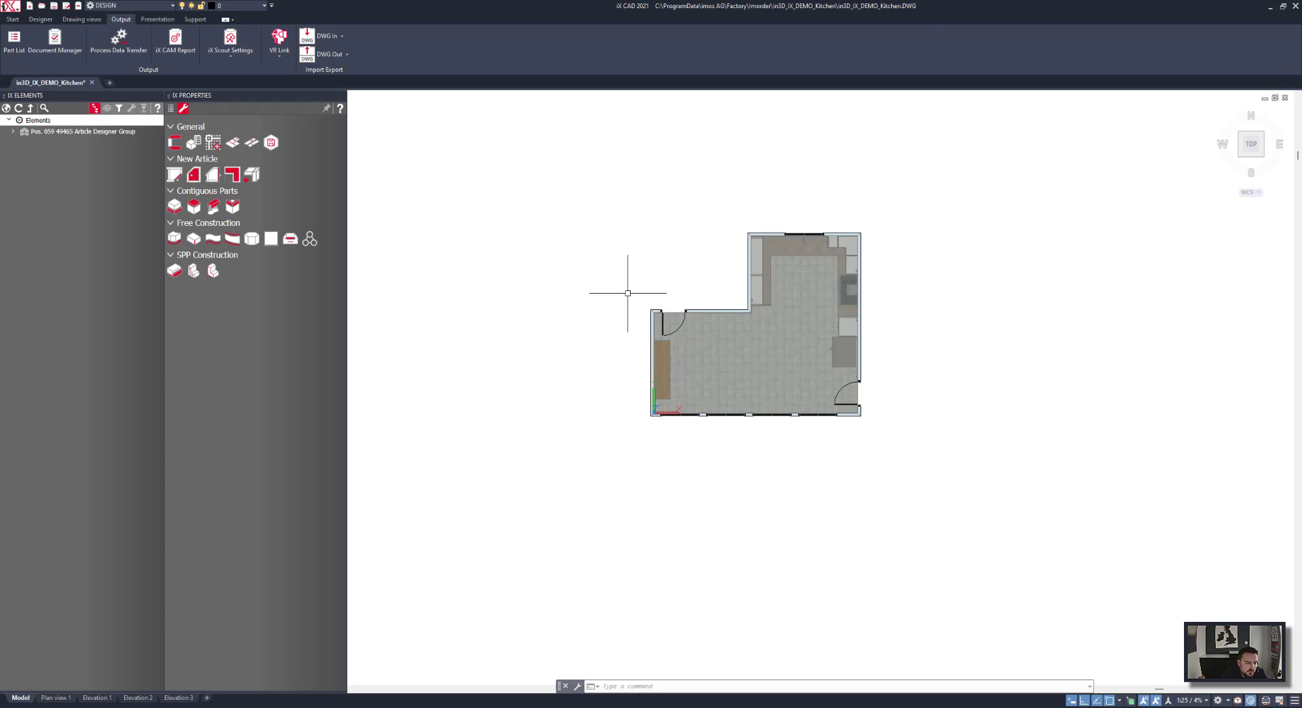
Switch to File Explorer, go to the in3D_IX_DEMO_Kitchen folder under Factory\Imorder, and open BIM_MODEL.ifc in BIMvision.
click(632, 705)
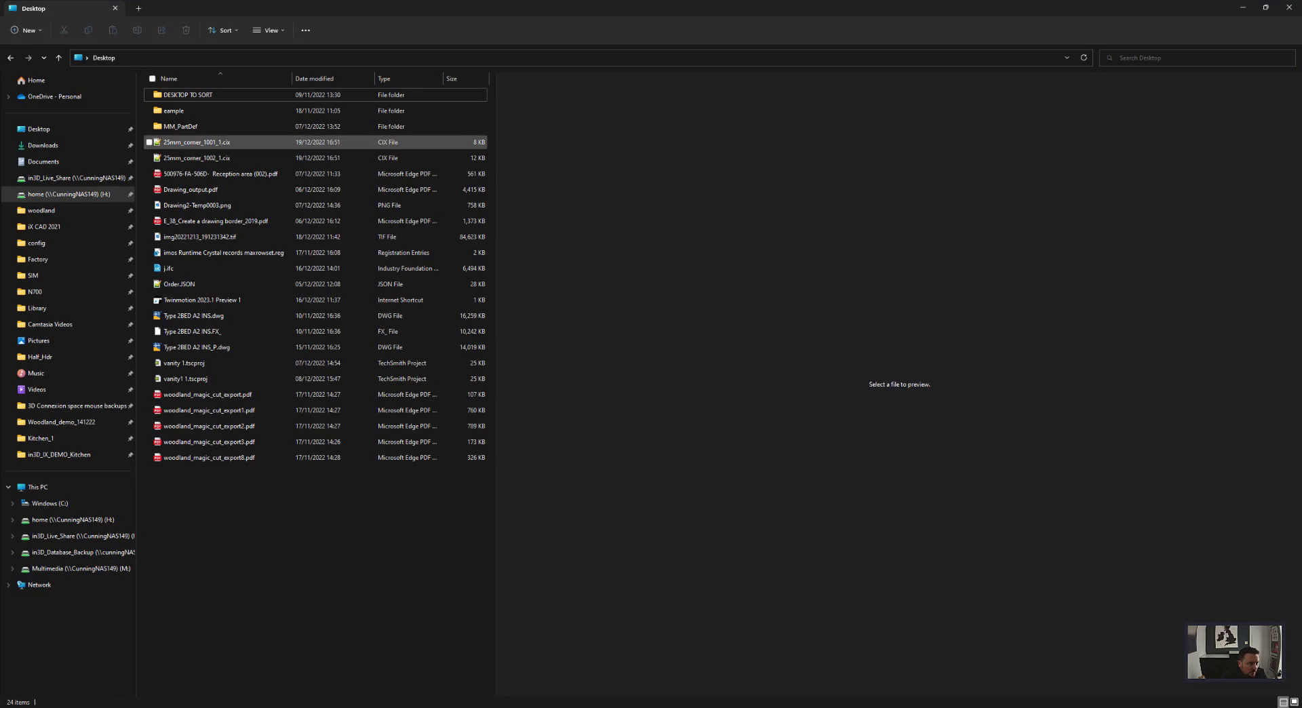
click(62, 212)
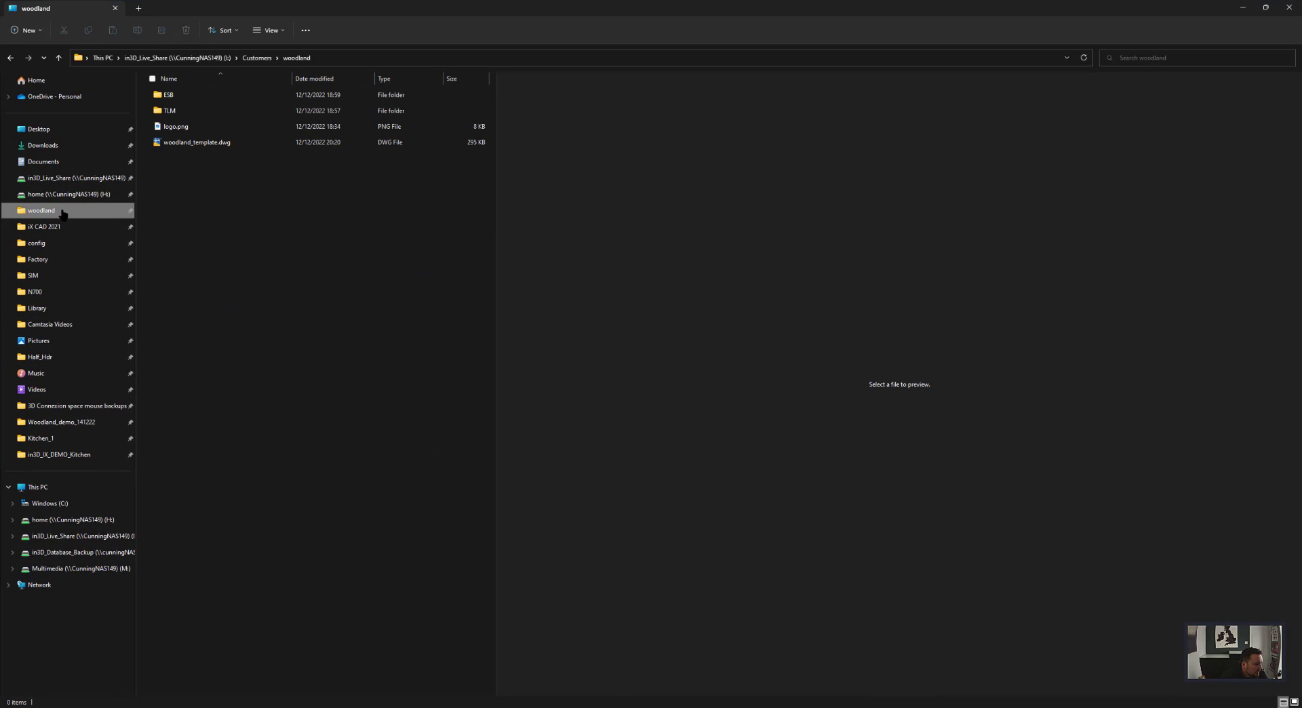
click(57, 256)
double_click(177, 112)
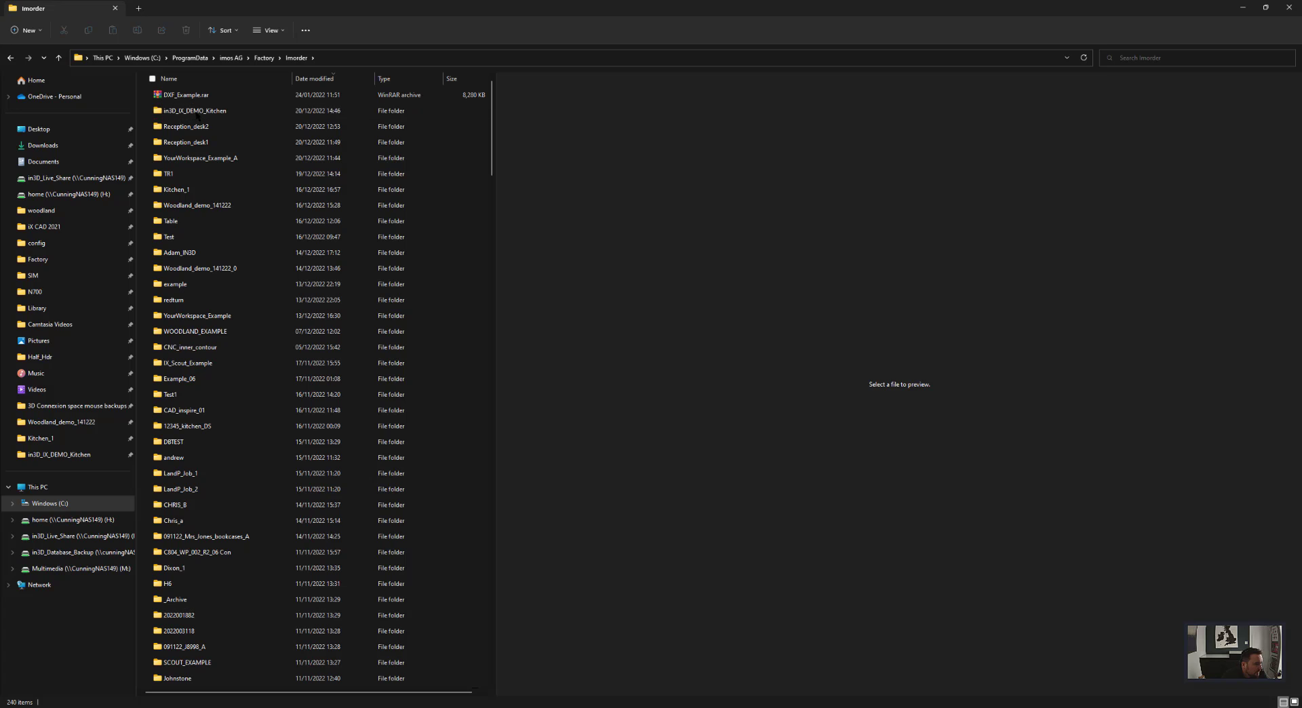
double_click(177, 112)
scroll(216, 505, down, 5)
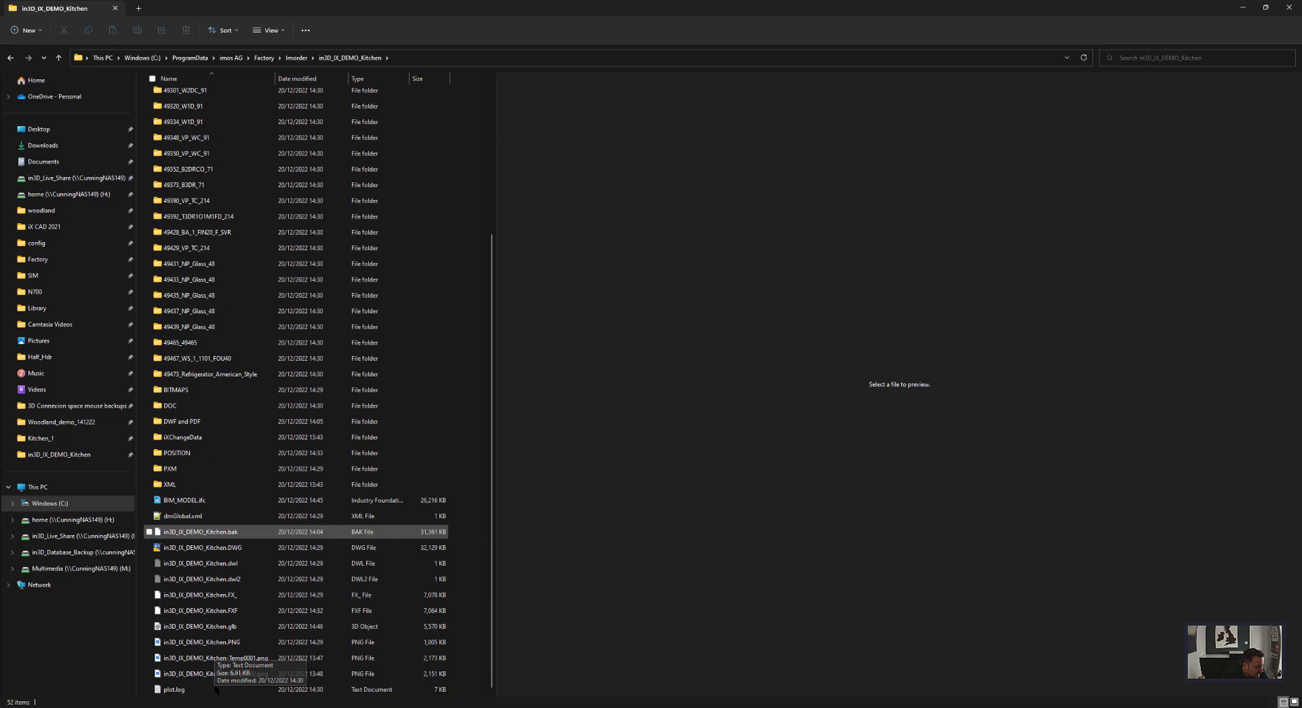
click(215, 502)
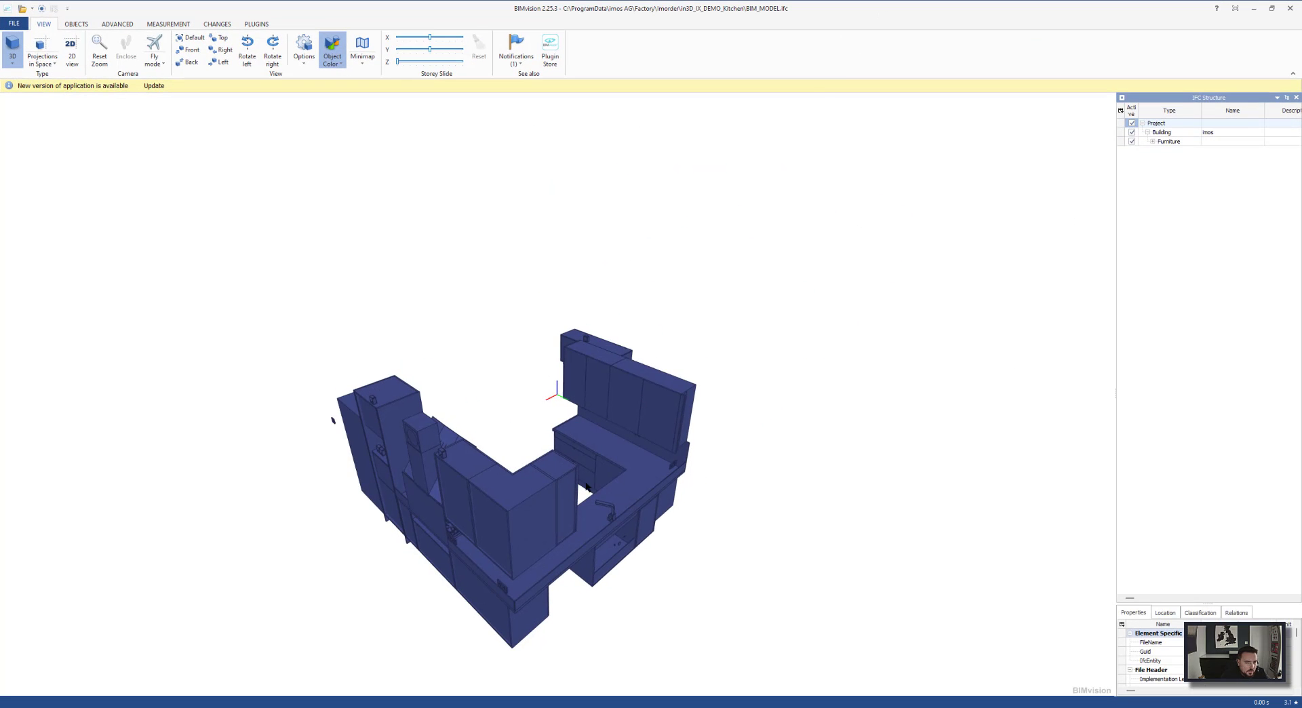
Examine the exported 3D model from different sides, covering the kitchen units and the separate sideboard.
click(556, 542)
drag(558, 542, 723, 513)
click(723, 517)
scroll(723, 518, down, 5)
middle_drag(672, 636, 717, 482)
scroll(717, 482, up, 2)
drag(717, 482, 658, 514)
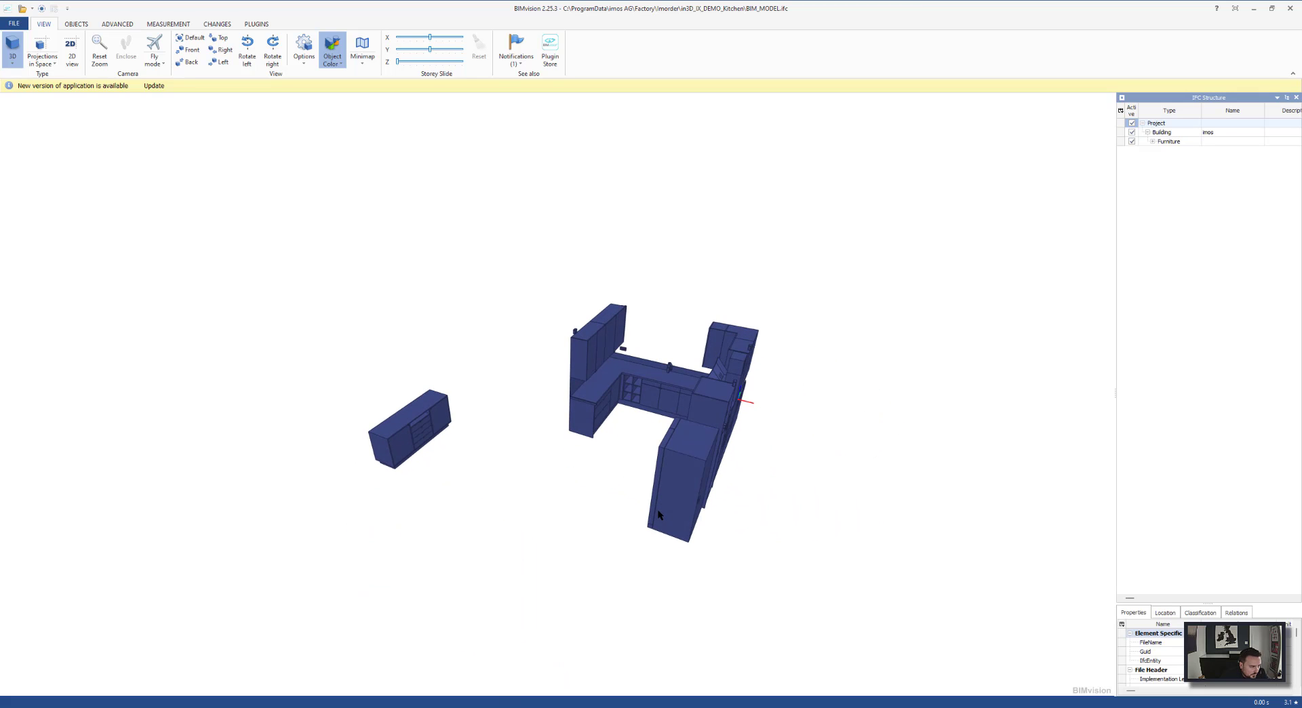
Expand the Furniture elements, select the imos building, and enlarge the properties area to read its order information.
click(1153, 141)
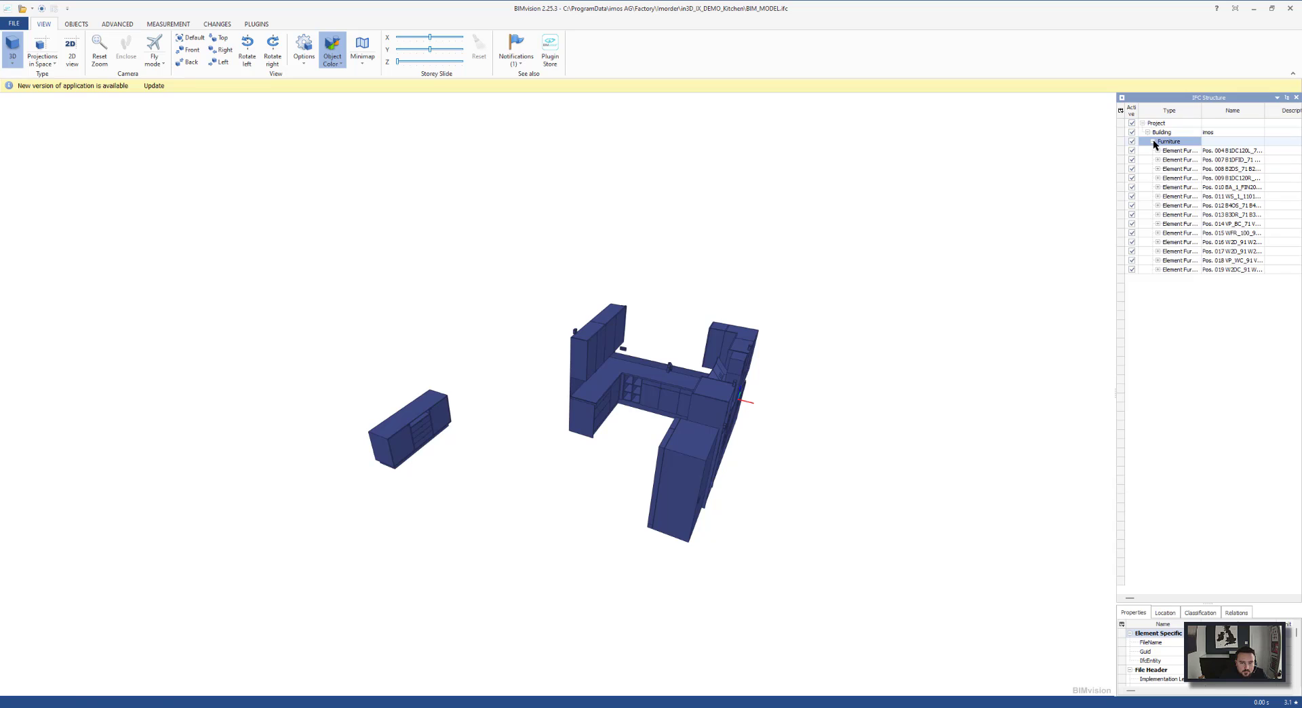
click(1159, 133)
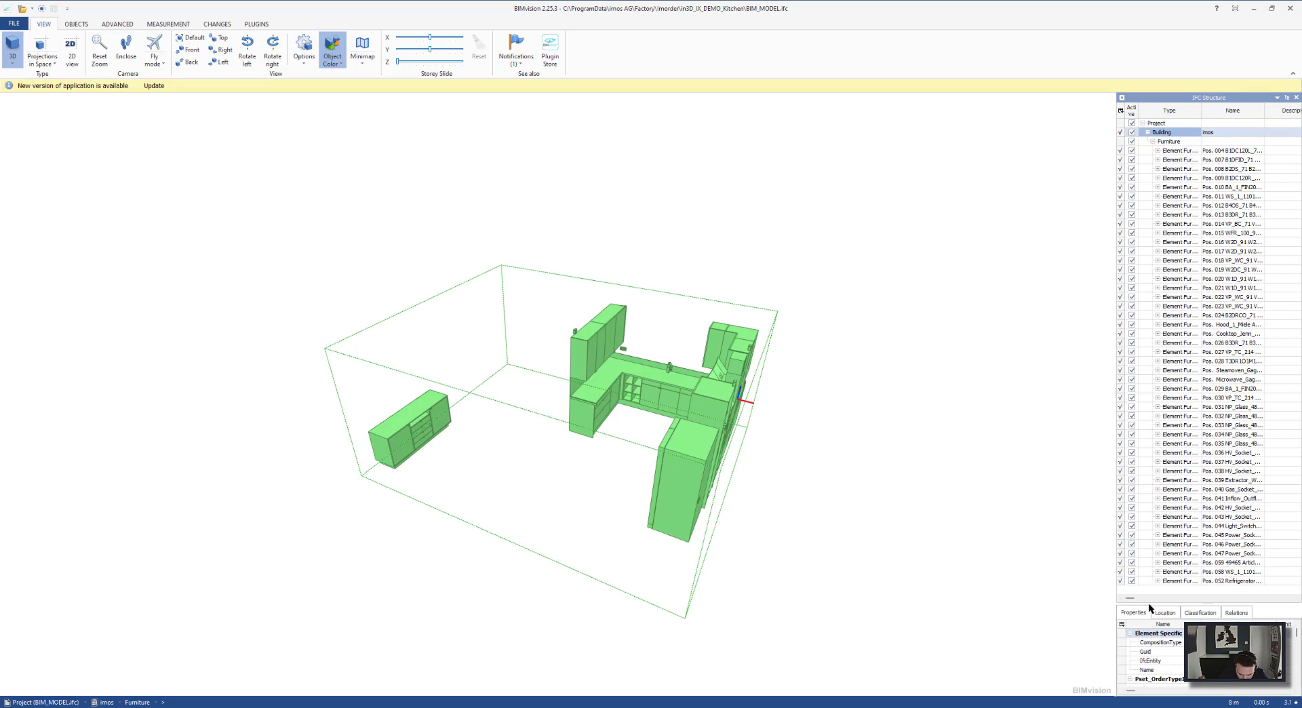
drag(1063, 604, 1063, 603)
drag(1115, 526, 990, 527)
drag(1145, 603, 1136, 237)
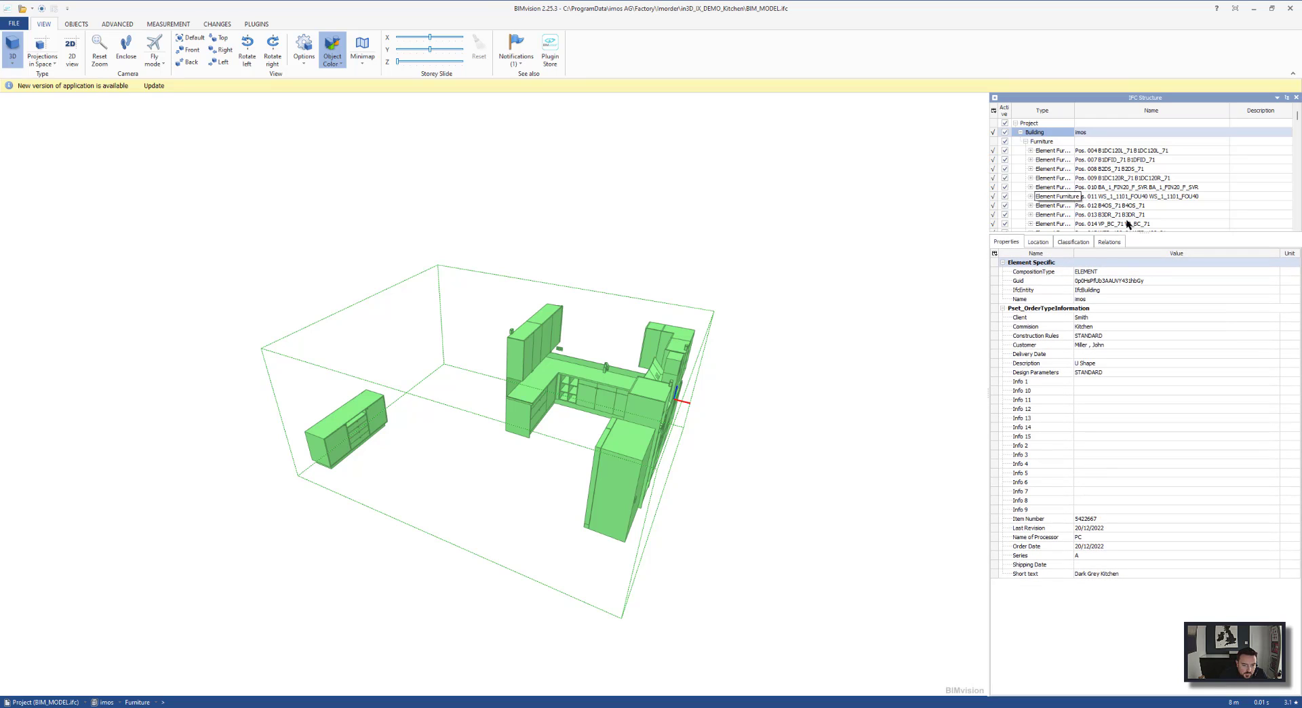
Select the Pos. 007 B1DFID_71 element and examine its manufacturer properties and place in the kitchen model.
click(1099, 159)
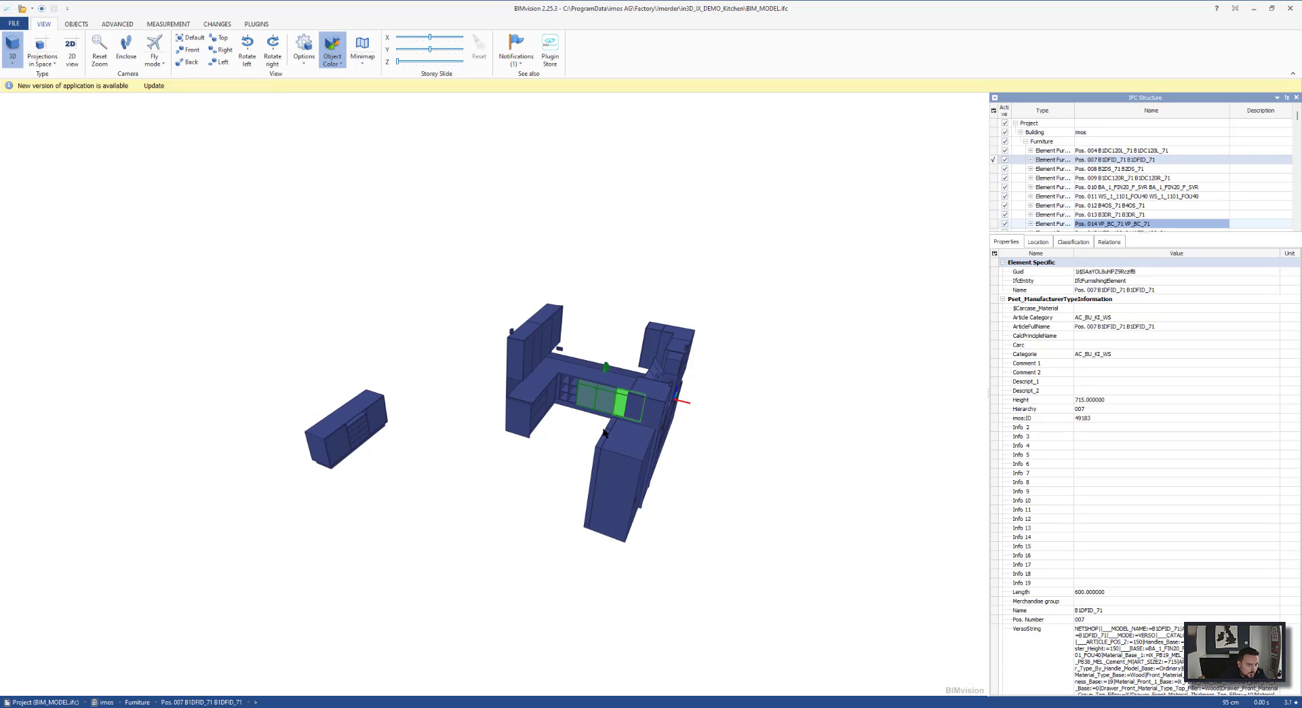
scroll(698, 383, up, 6)
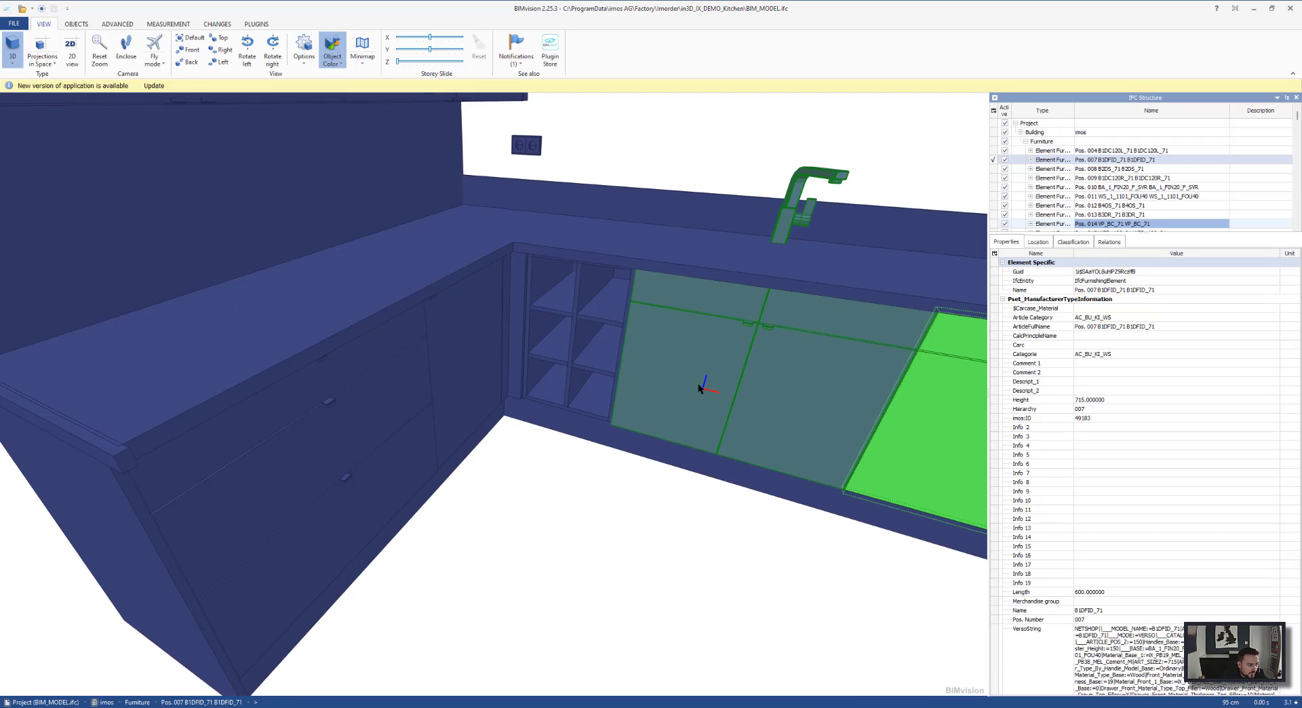
scroll(697, 384, down, 6)
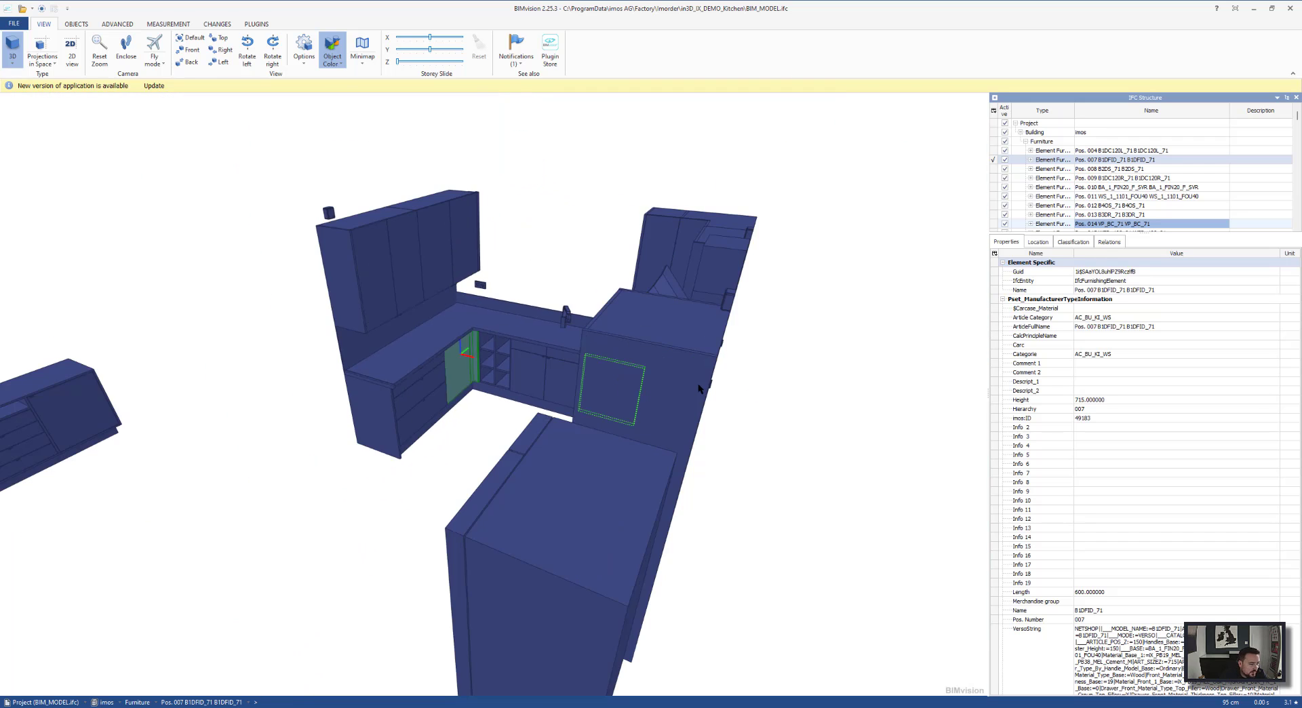
scroll(697, 384, up, 4)
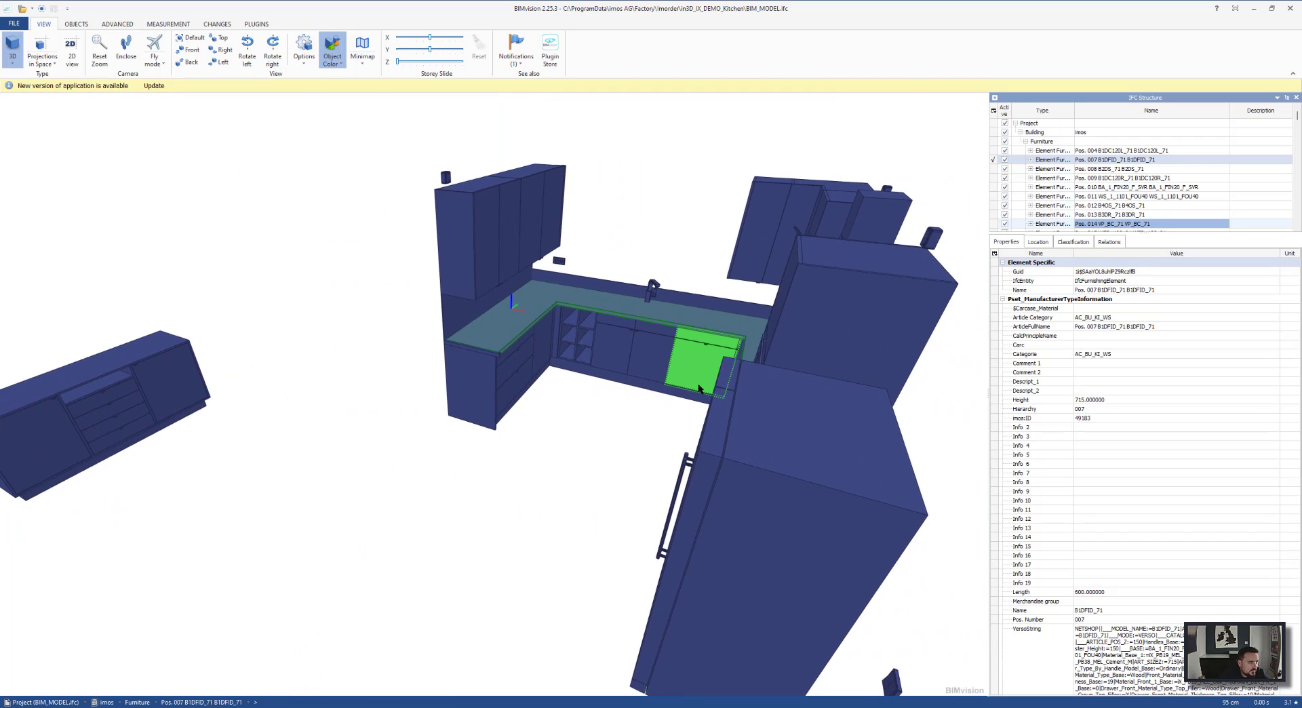
scroll(697, 384, down, 2)
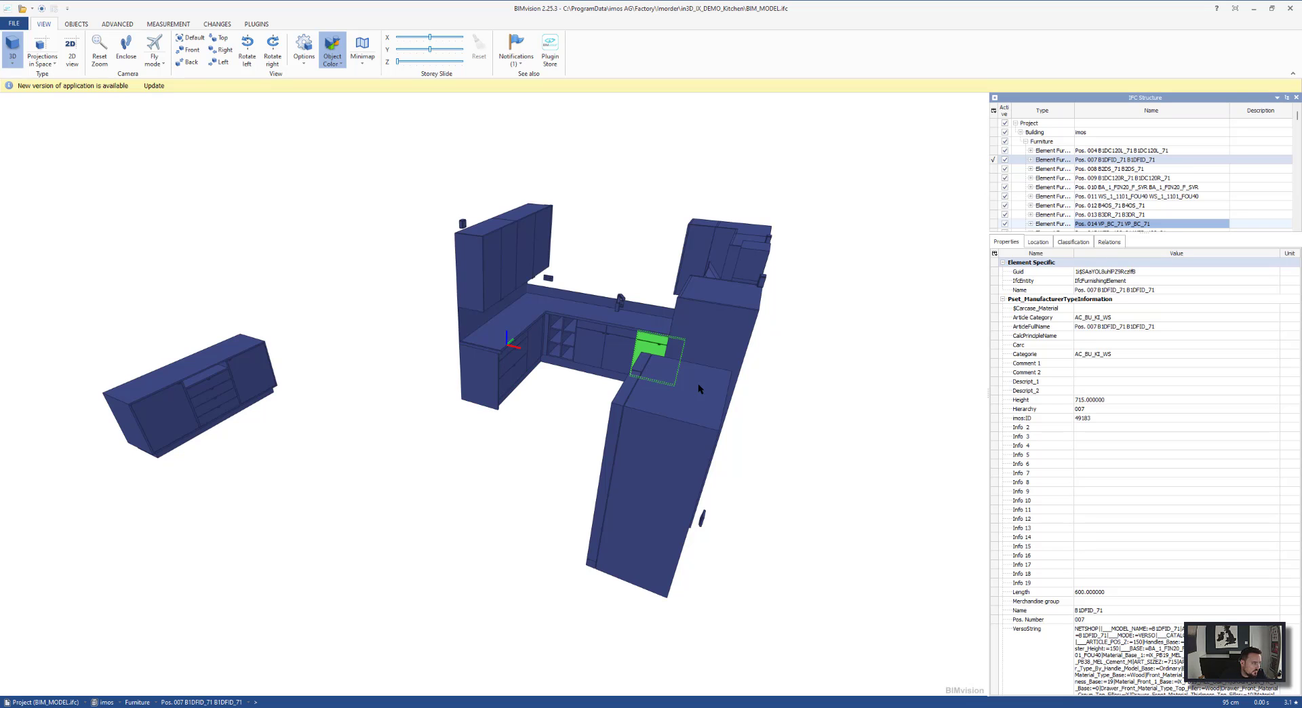
drag(697, 383, 676, 391)
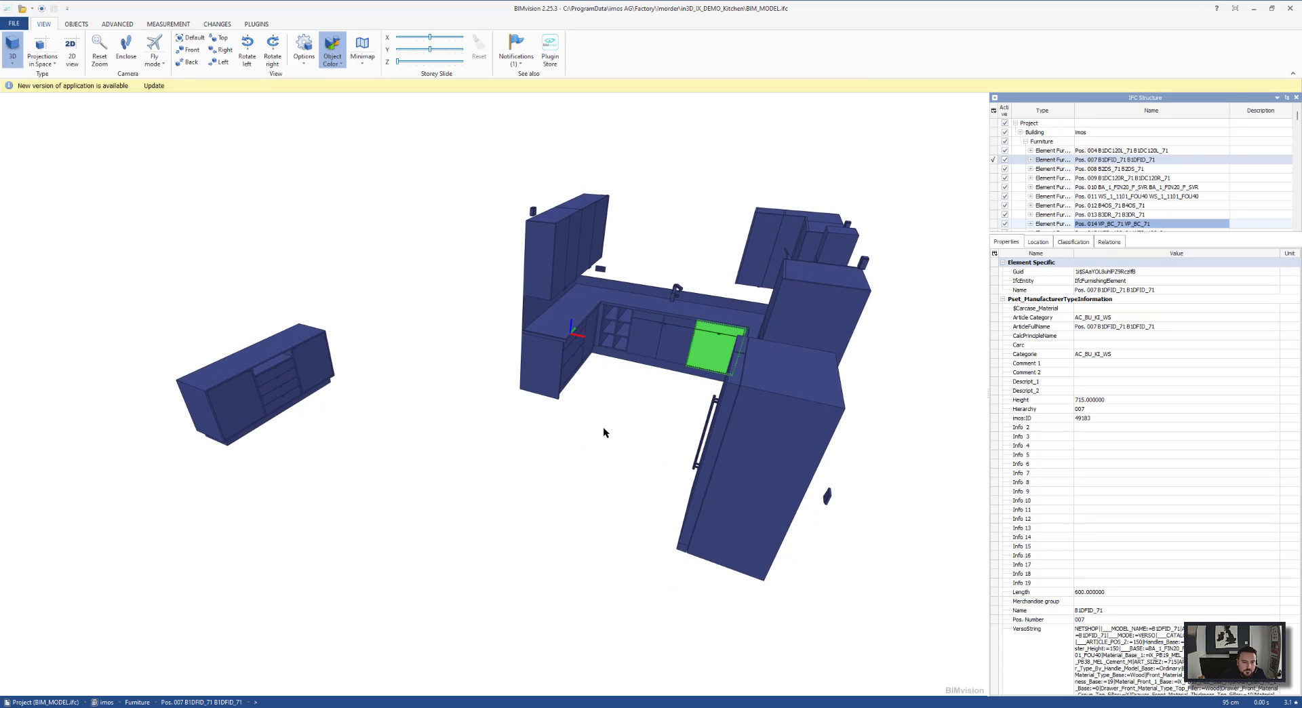
Close BIMvision, switch to Twinmotion, and dismiss its Home screen to work in the empty new project.
mouse_move(603, 425)
mouse_down()
mouse_move(586, 435)
mouse_move(619, 439)
mouse_up()
click(1289, 8)
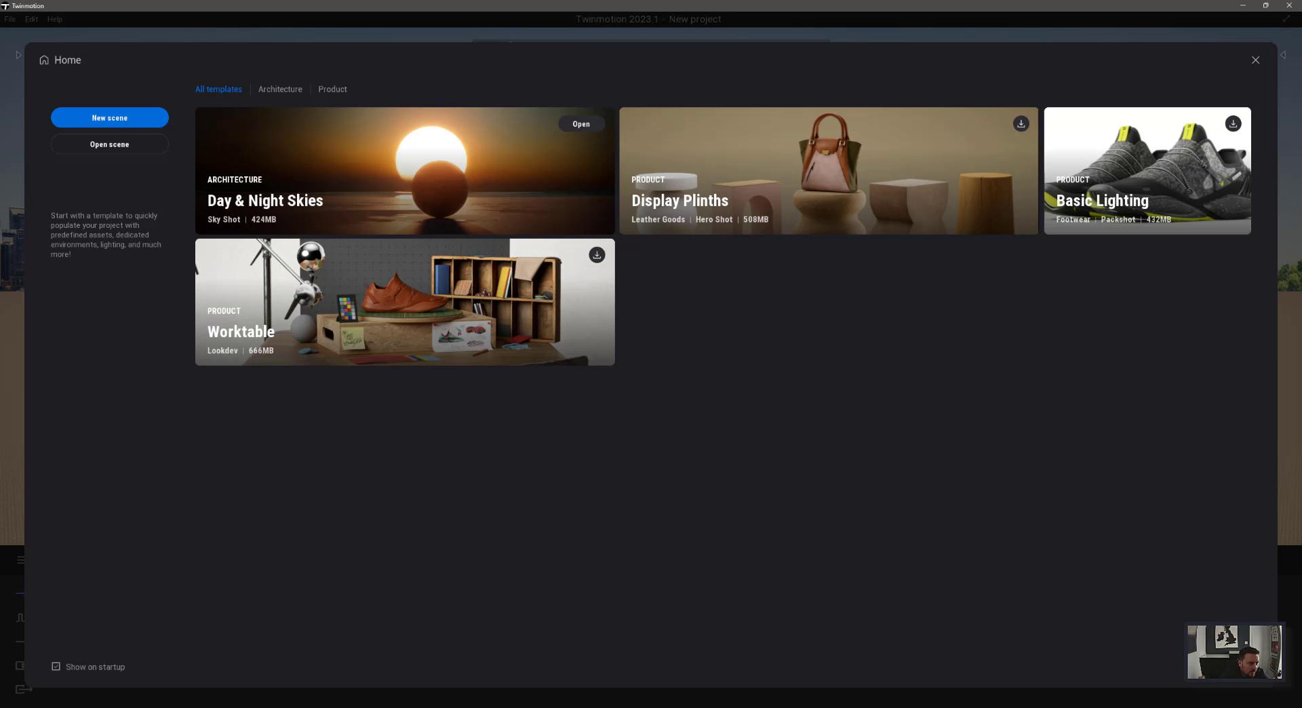
click(1255, 61)
click(1282, 57)
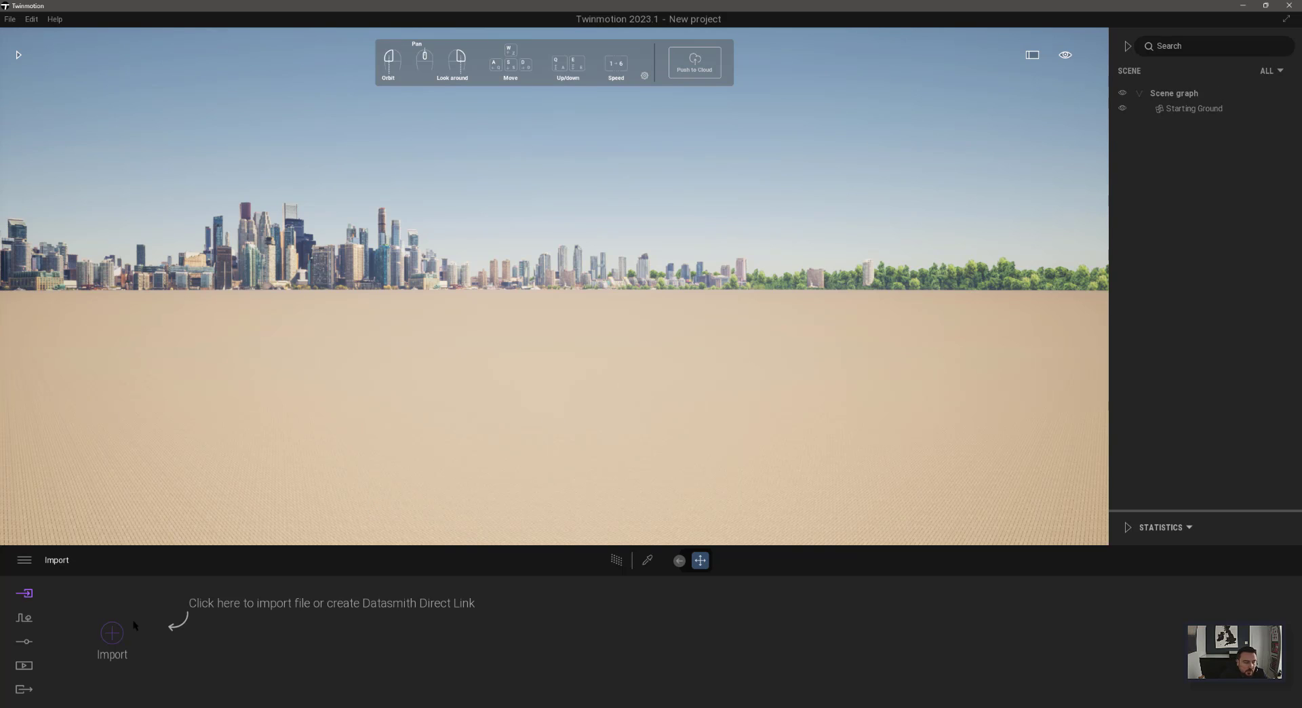
Import in3D_IX_DEMO_Kitchen.glb from the in3D_IX_DEMO_Kitchen folder under Imorder as geometry, collapsed by material.
click(112, 633)
click(710, 345)
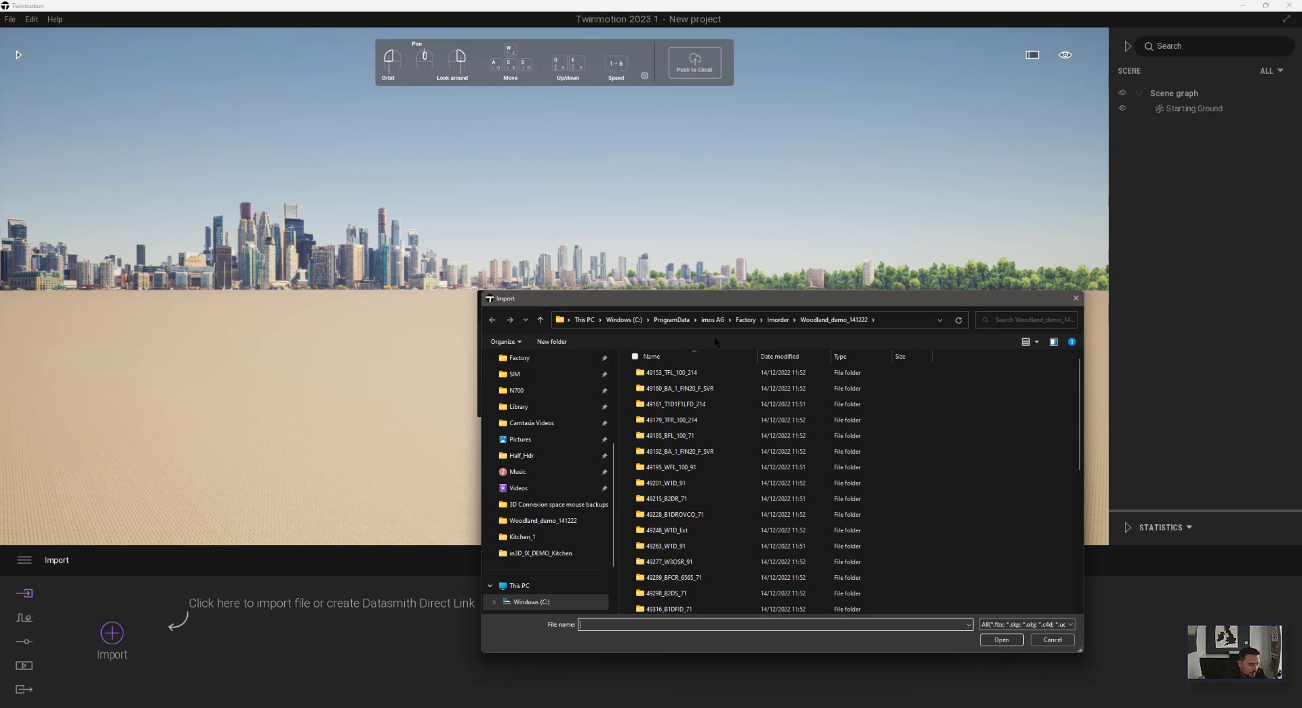
click(779, 319)
double_click(655, 370)
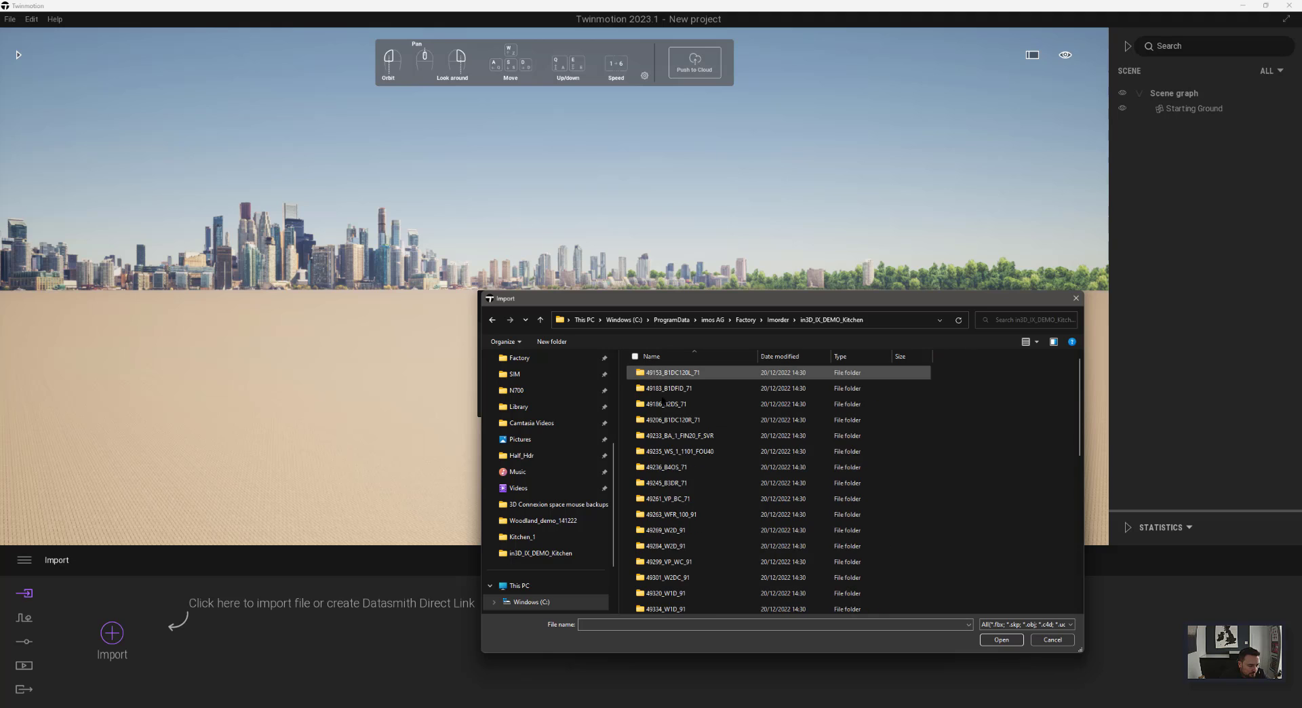
scroll(688, 556, down, 10)
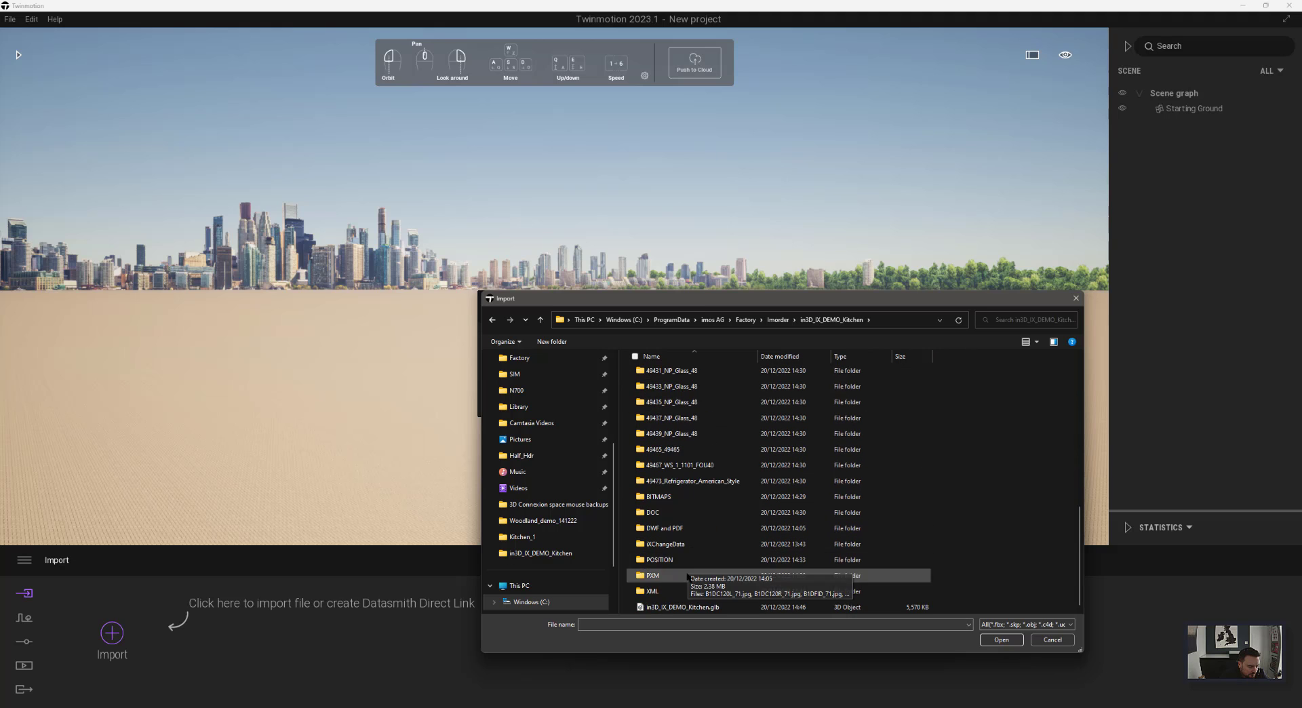
click(681, 607)
click(993, 640)
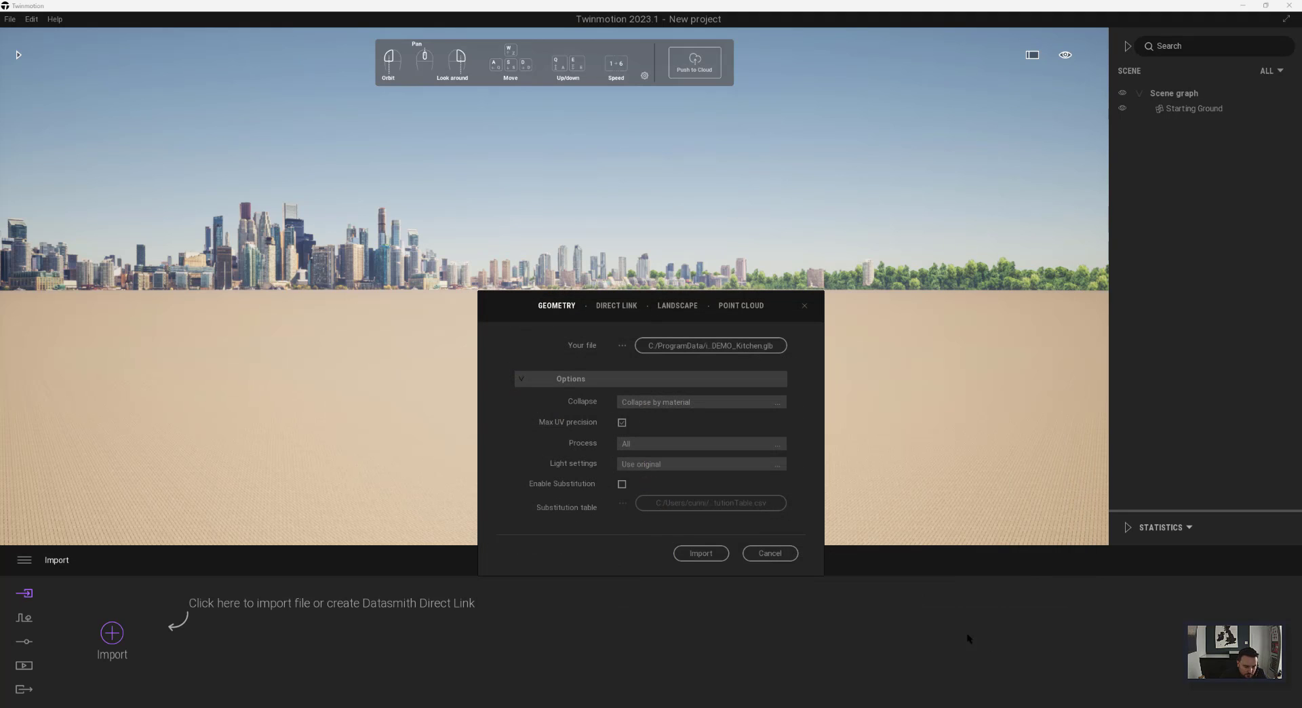
click(698, 553)
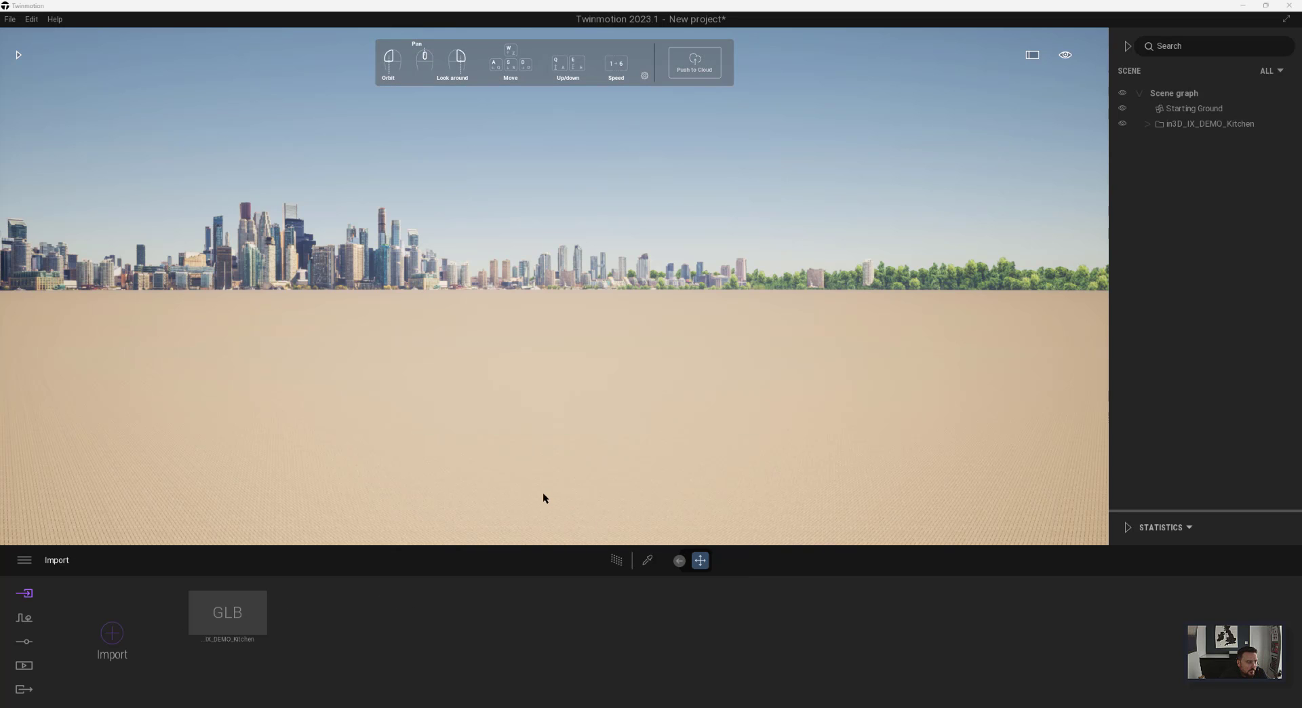
Locate the imported in3D_IX_DEMO_Kitchen building in the scene and apply the Clear glass material to its large window panes.
click(1180, 125)
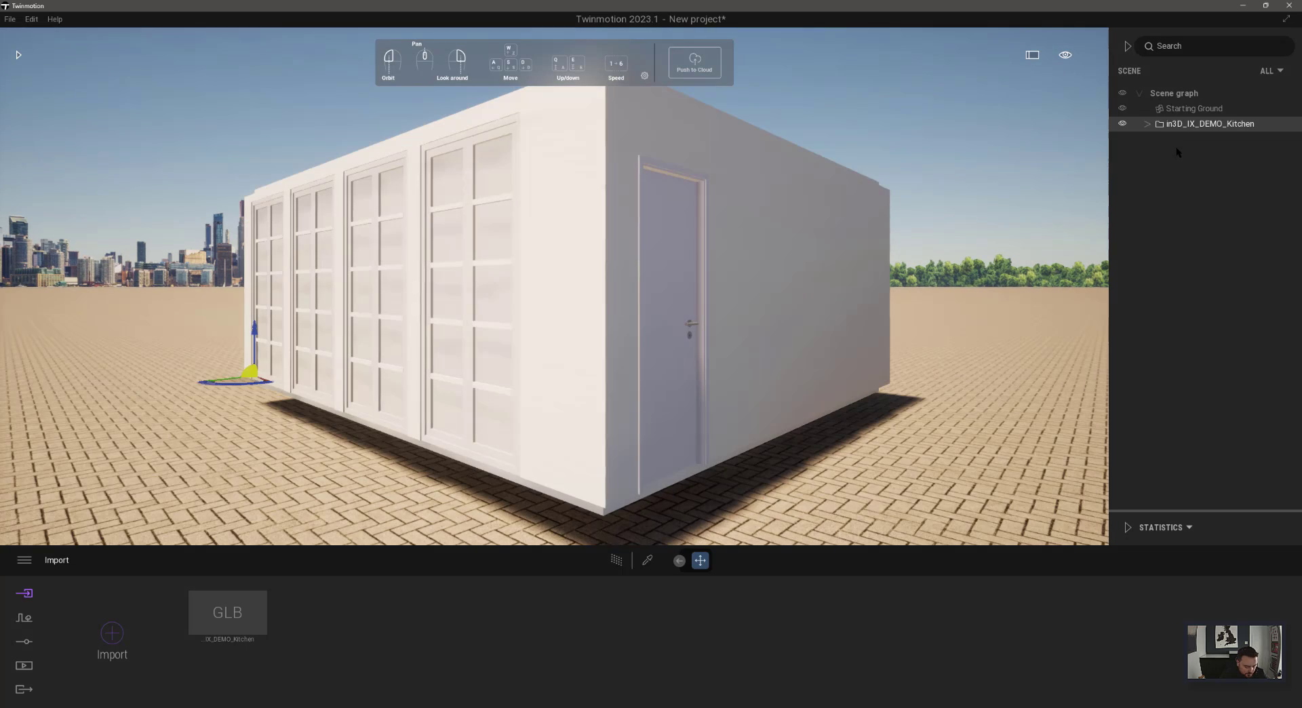
click(961, 388)
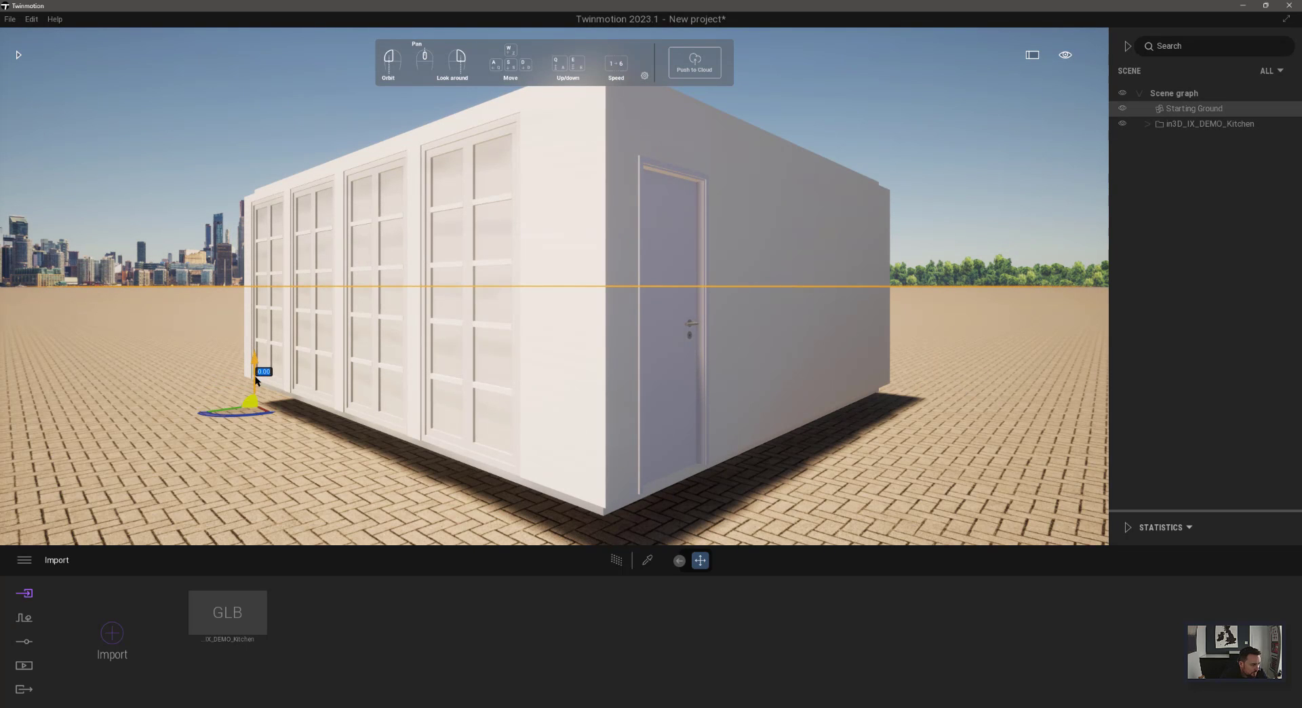
click(18, 55)
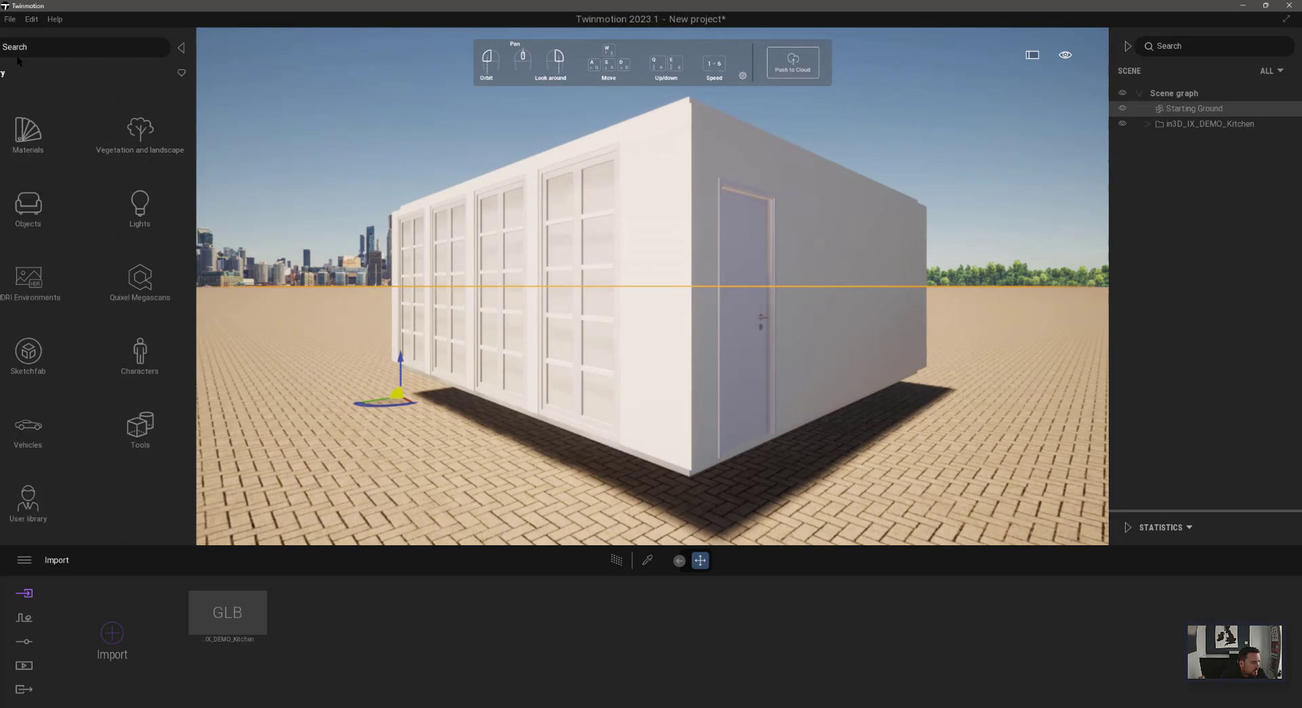
click(57, 133)
click(56, 133)
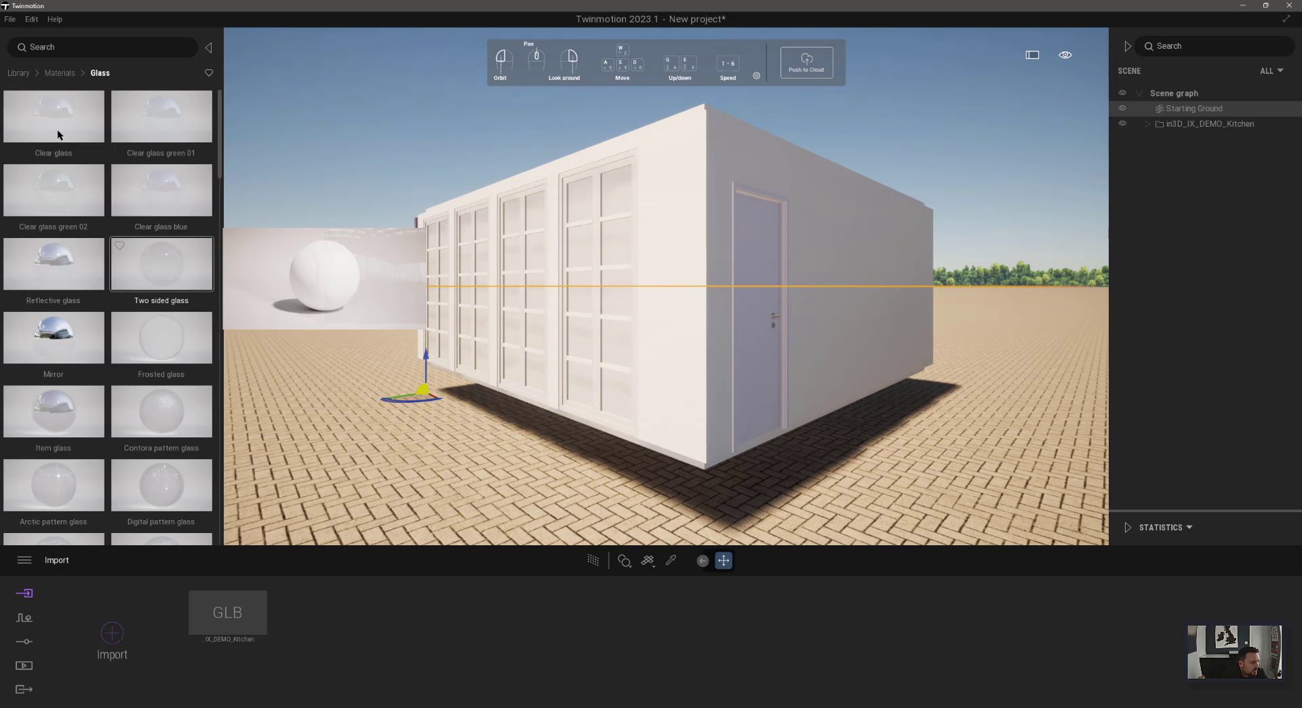
drag(54, 116, 625, 293)
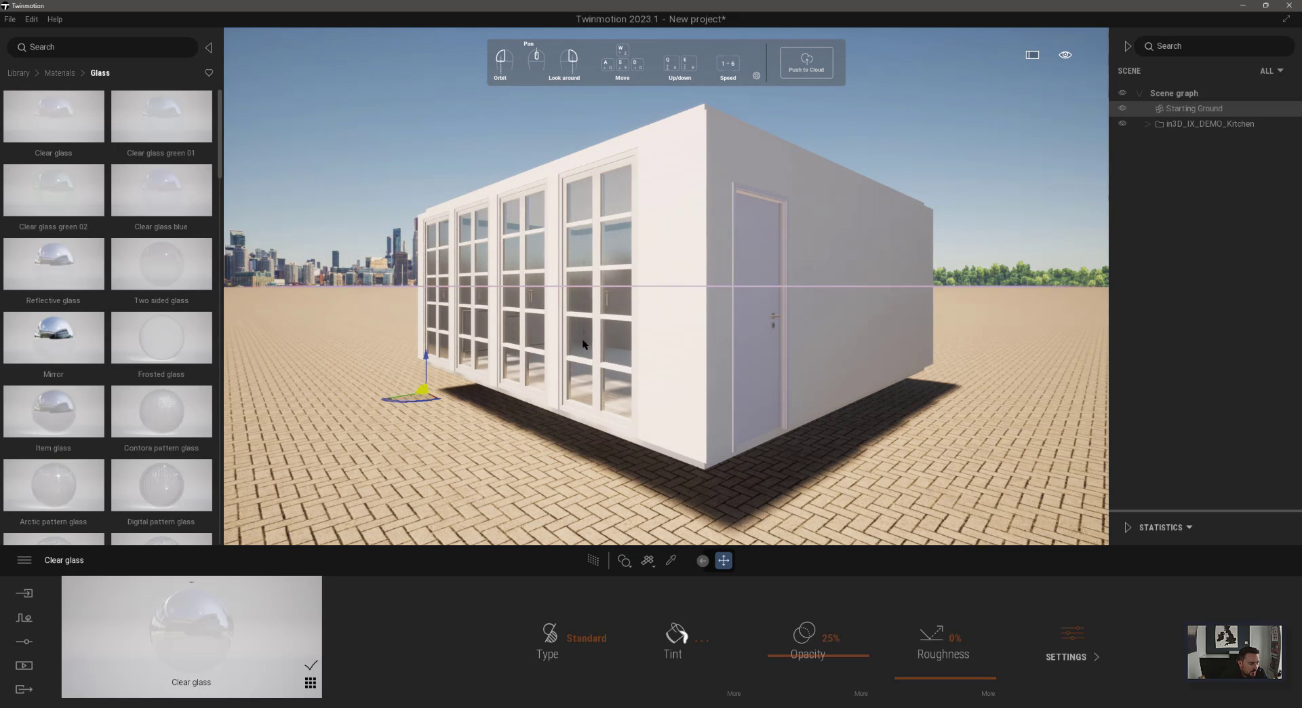
Go inside the building and examine the kitchen units, tall refrigerator, extractor hood, walls and ceiling.
scroll(553, 384, up, 6)
right_drag(551, 380, 909, 400)
key(s)
key(w)
key(s)
right_drag(549, 379, 617, 398)
scroll(549, 379, down, 3)
scroll(549, 380, up, 3)
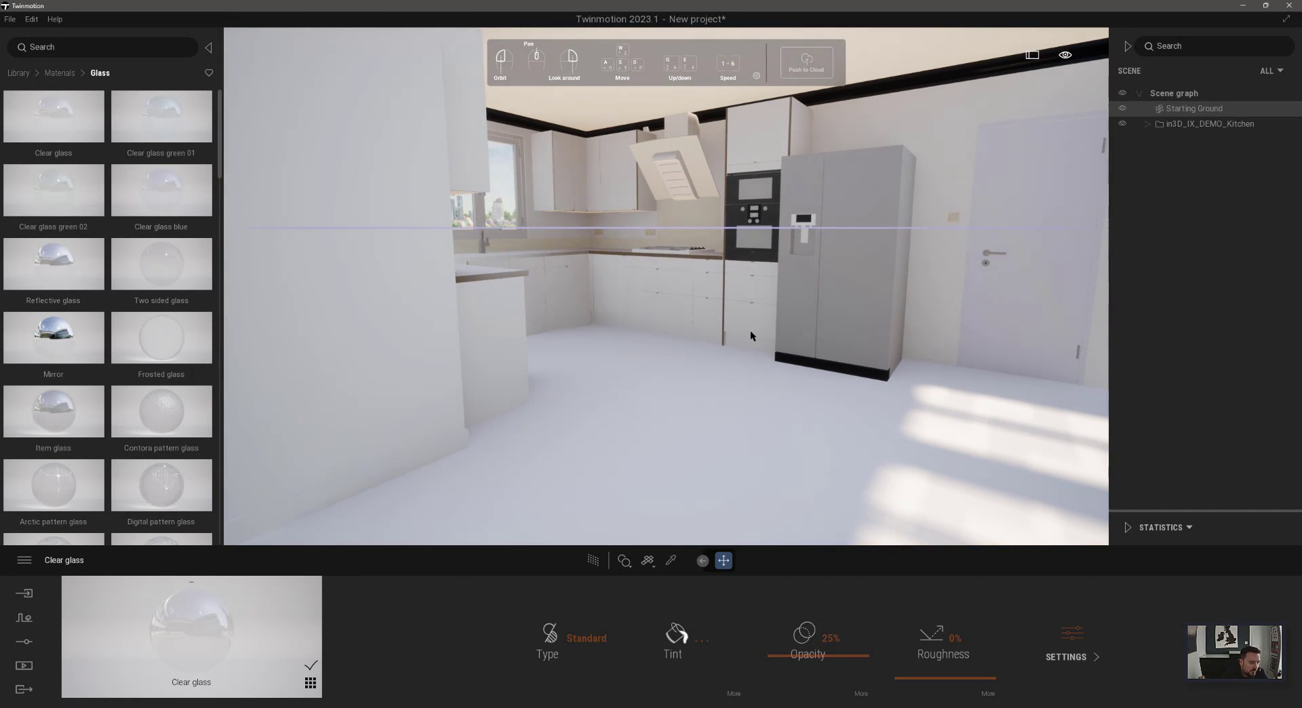
middle_drag(750, 329, 732, 407)
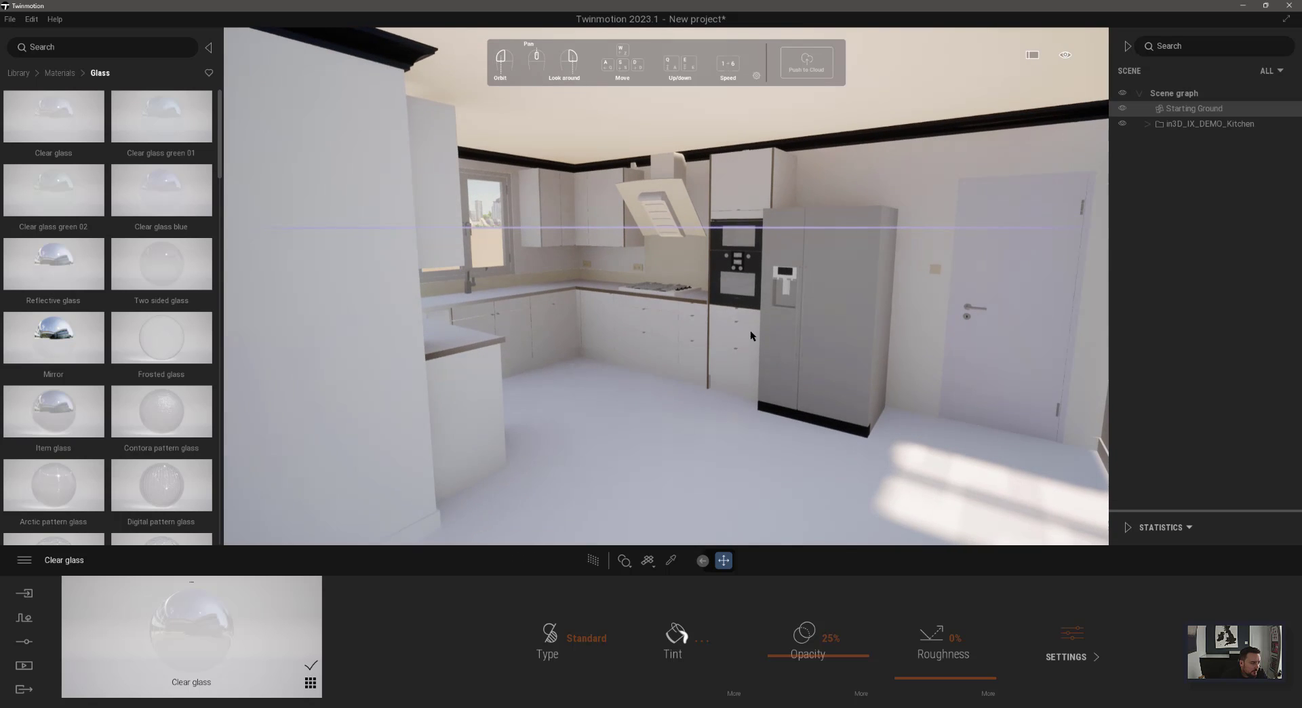
Search the whole library for plaster and apply Plaster coating 02 to the room's walls, ceiling and cornice.
click(58, 45)
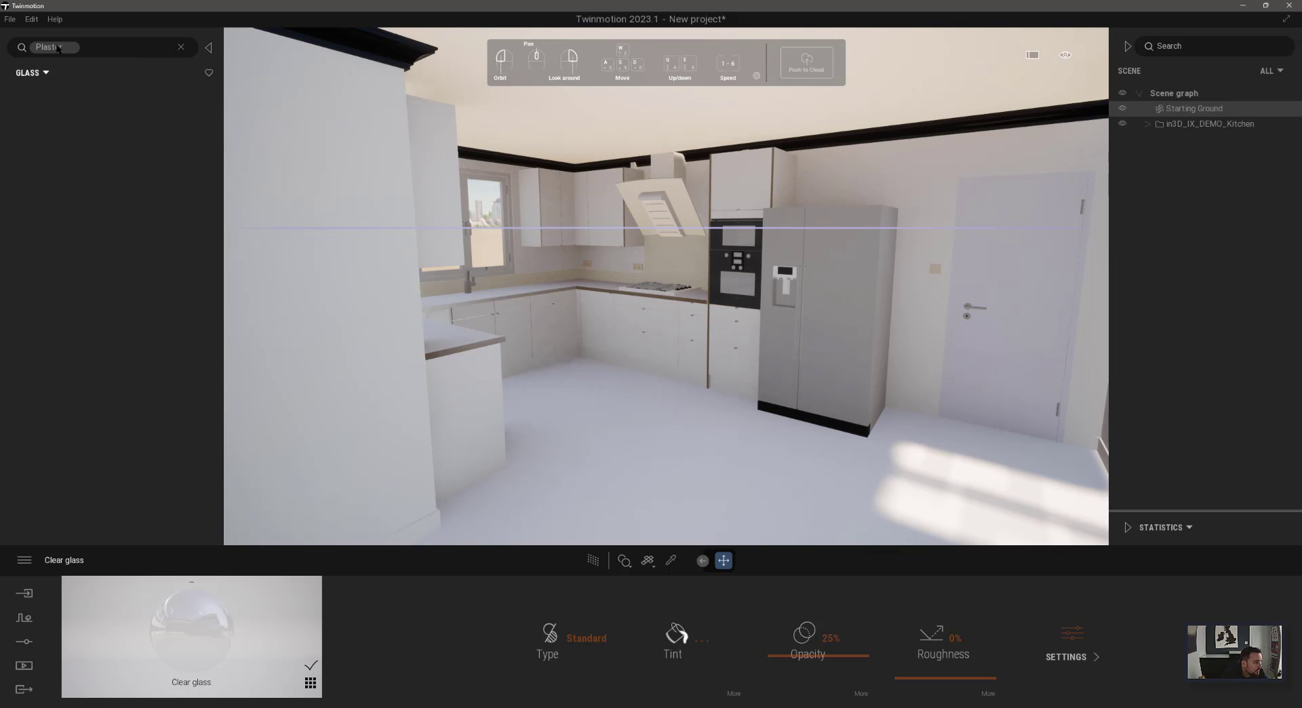
key(BackSpace)
click(21, 74)
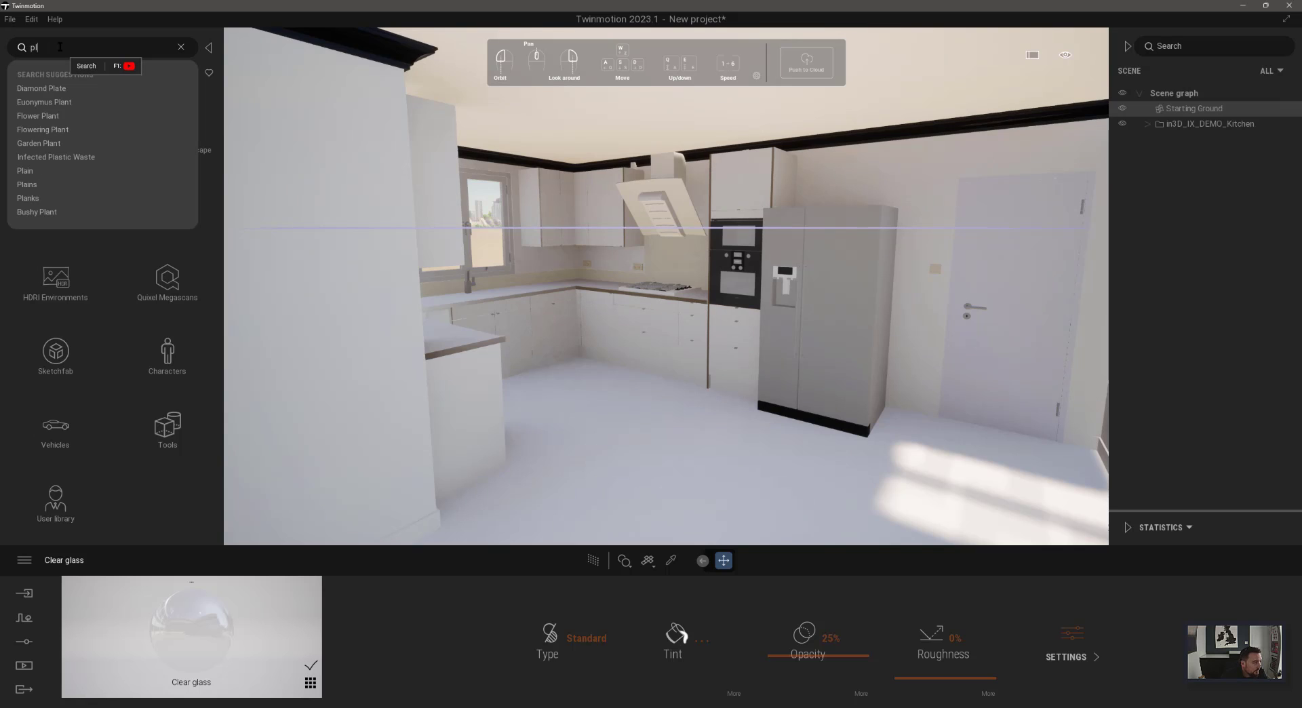
click(59, 47)
text(plaster)
key(Return)
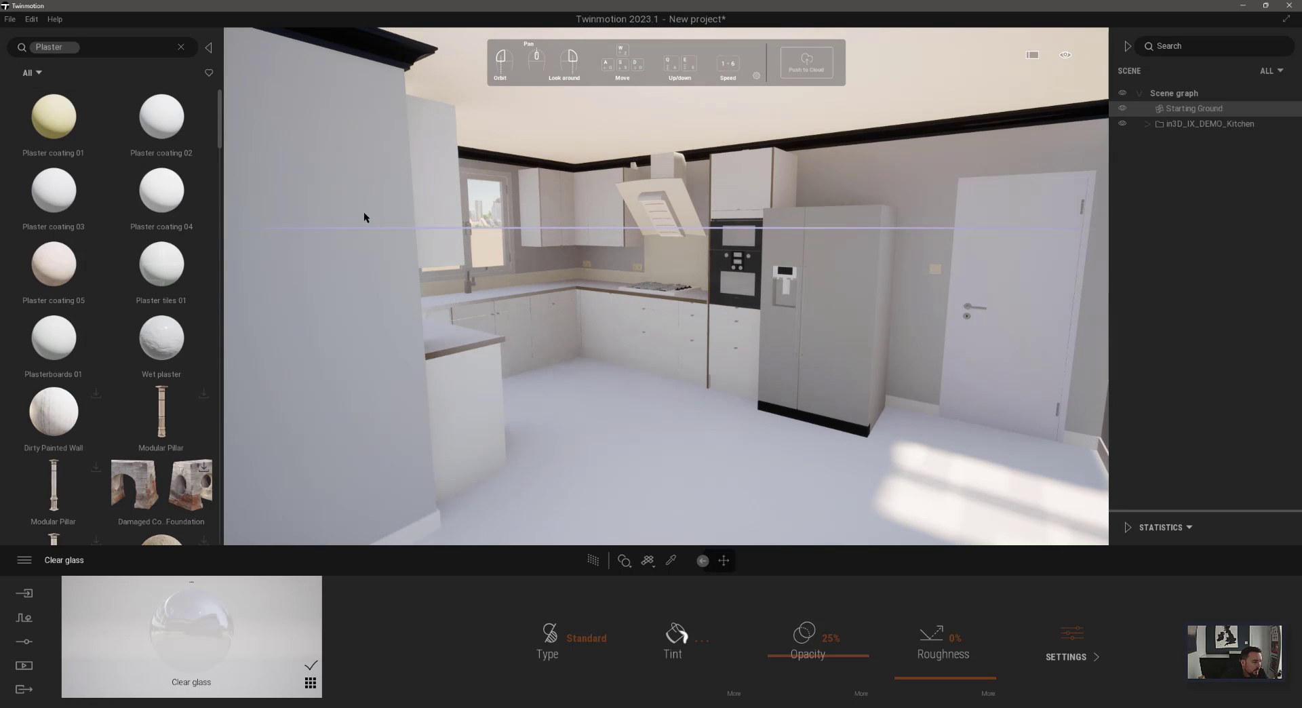
drag(363, 212, 364, 211)
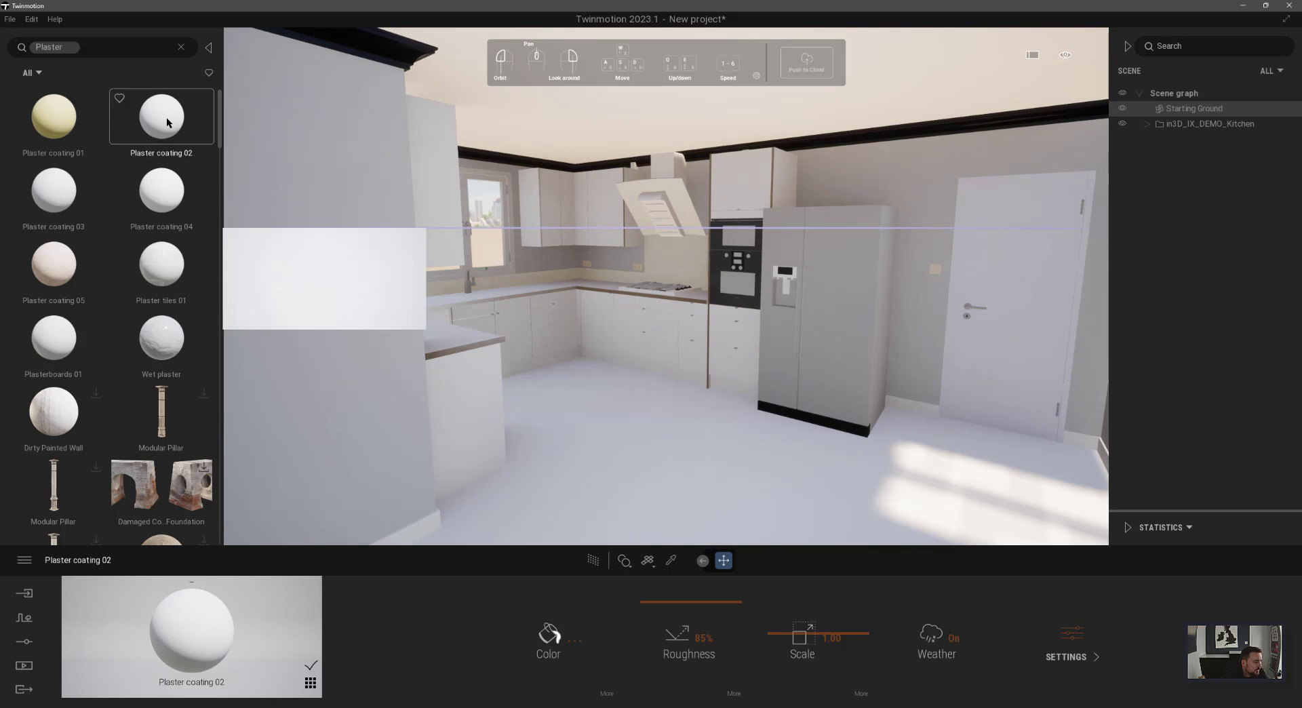
drag(167, 118, 489, 122)
drag(193, 113, 353, 39)
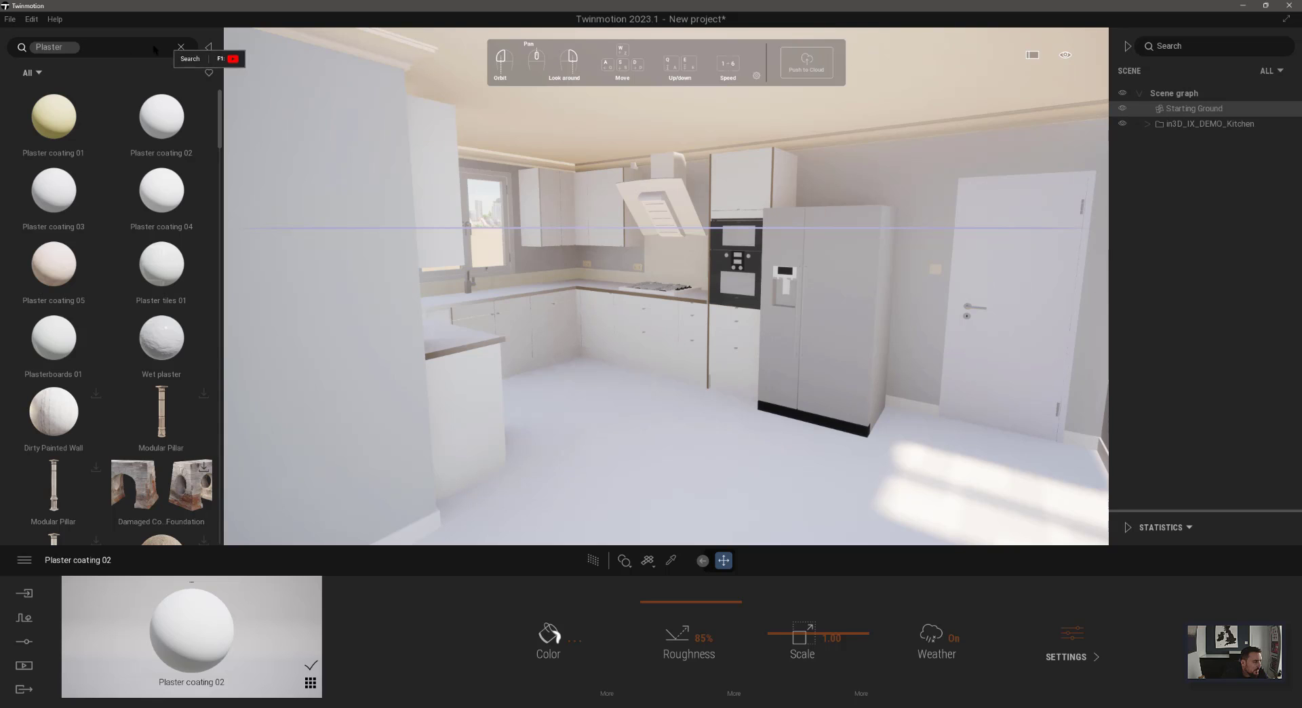
Search the library for oak and apply the Oak 04 G material to the kitchen cabinets' side panels and fronts.
click(180, 47)
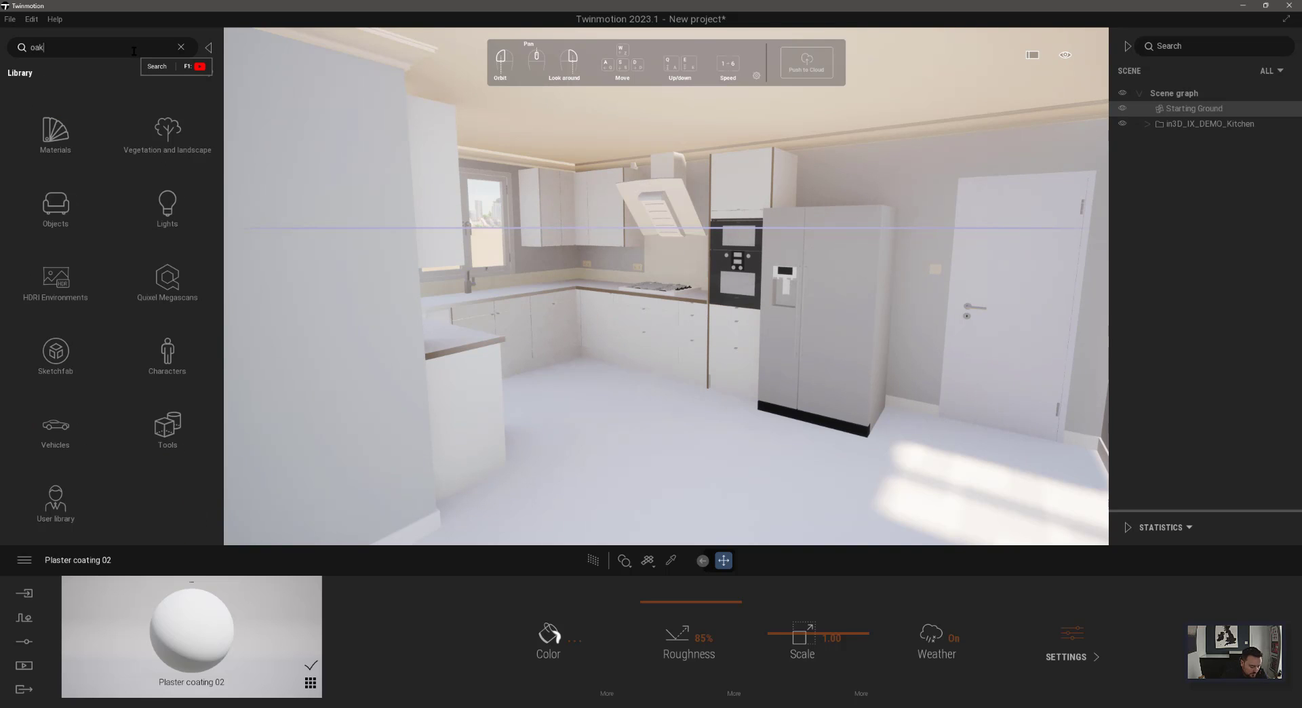
text(oak)
key(Return)
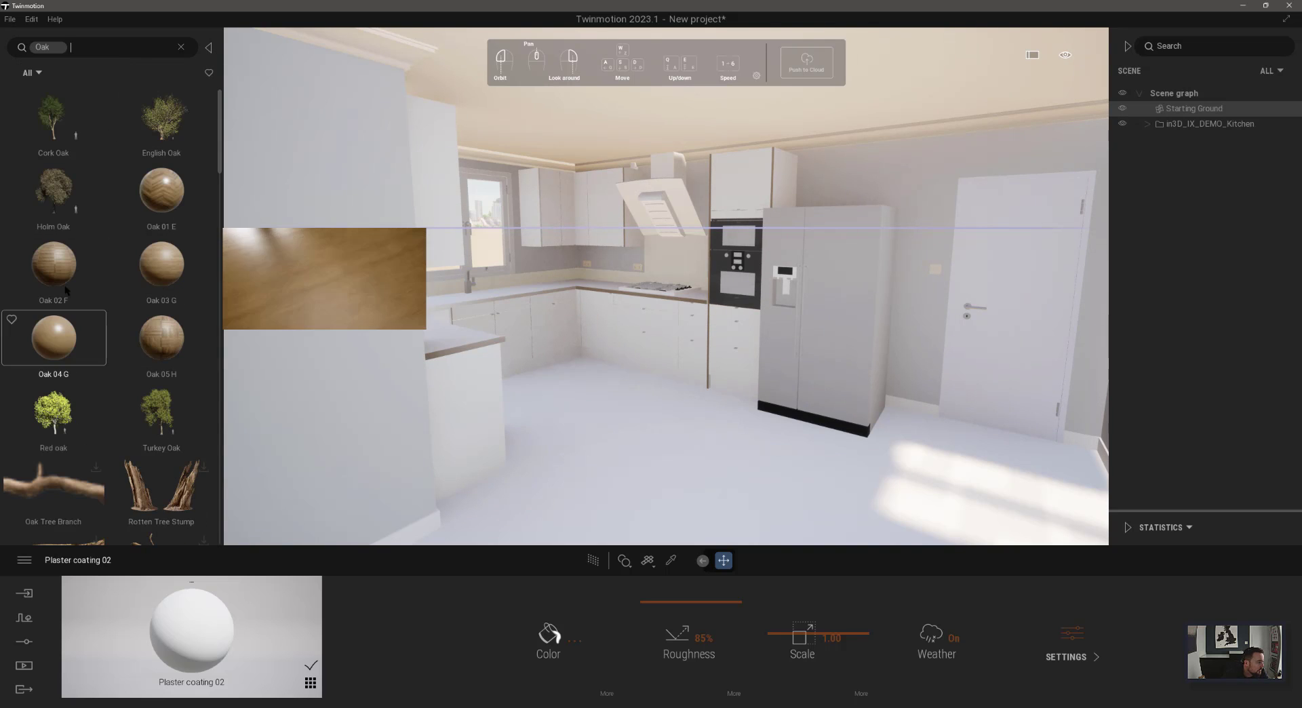
drag(65, 288, 469, 413)
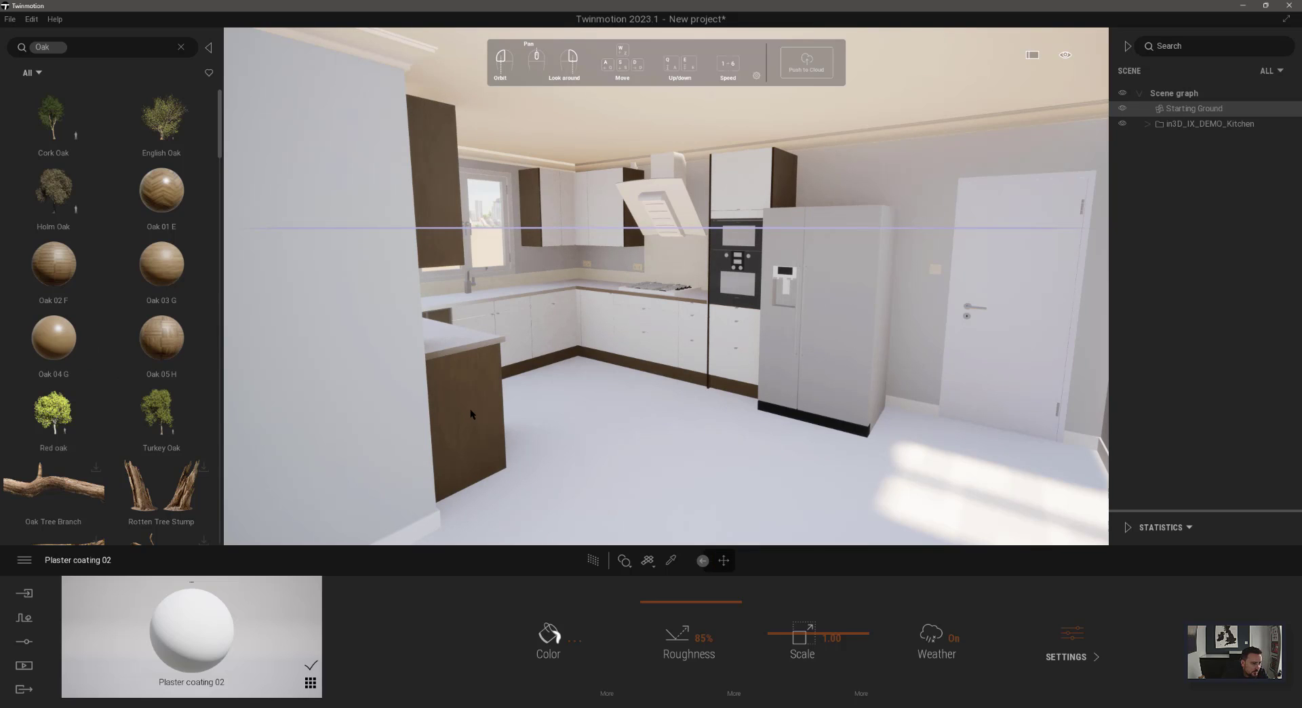
drag(326, 557, 556, 337)
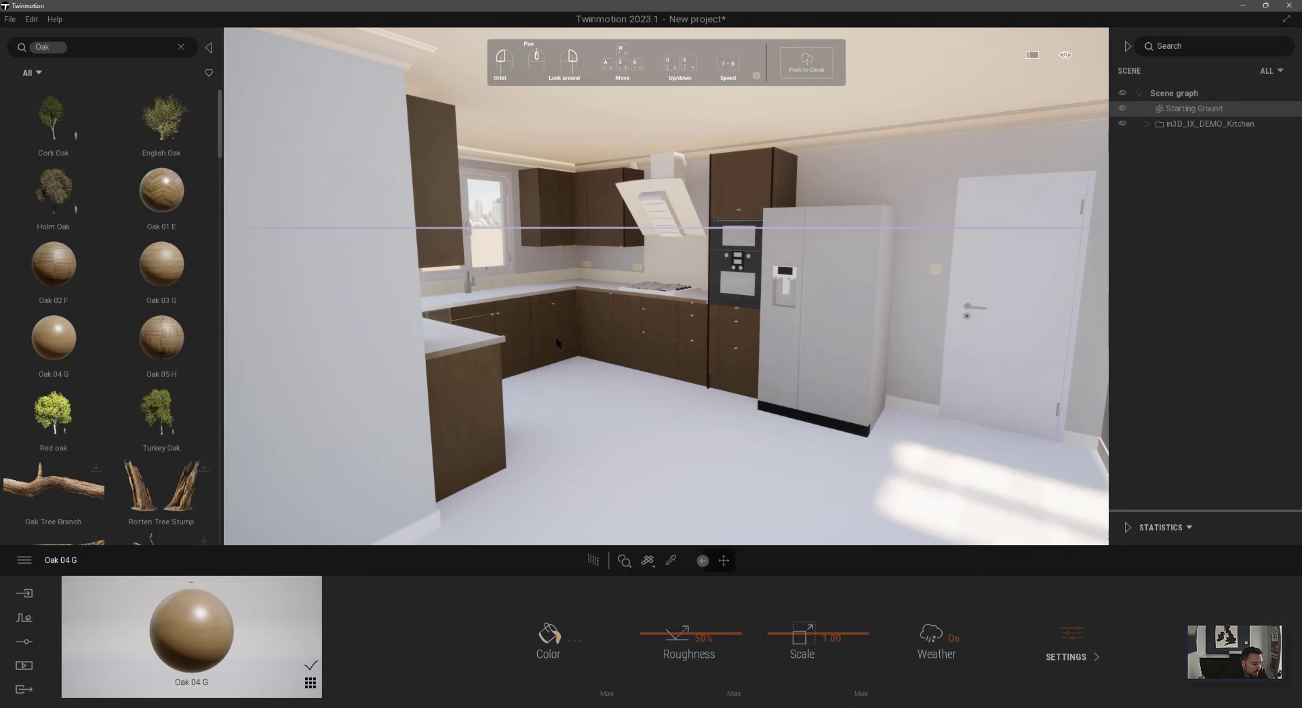
drag(197, 637, 445, 324)
Search the library for chrome and apply the Chrome material to the handles of the base unit drawers.
scroll(607, 345, up, 5)
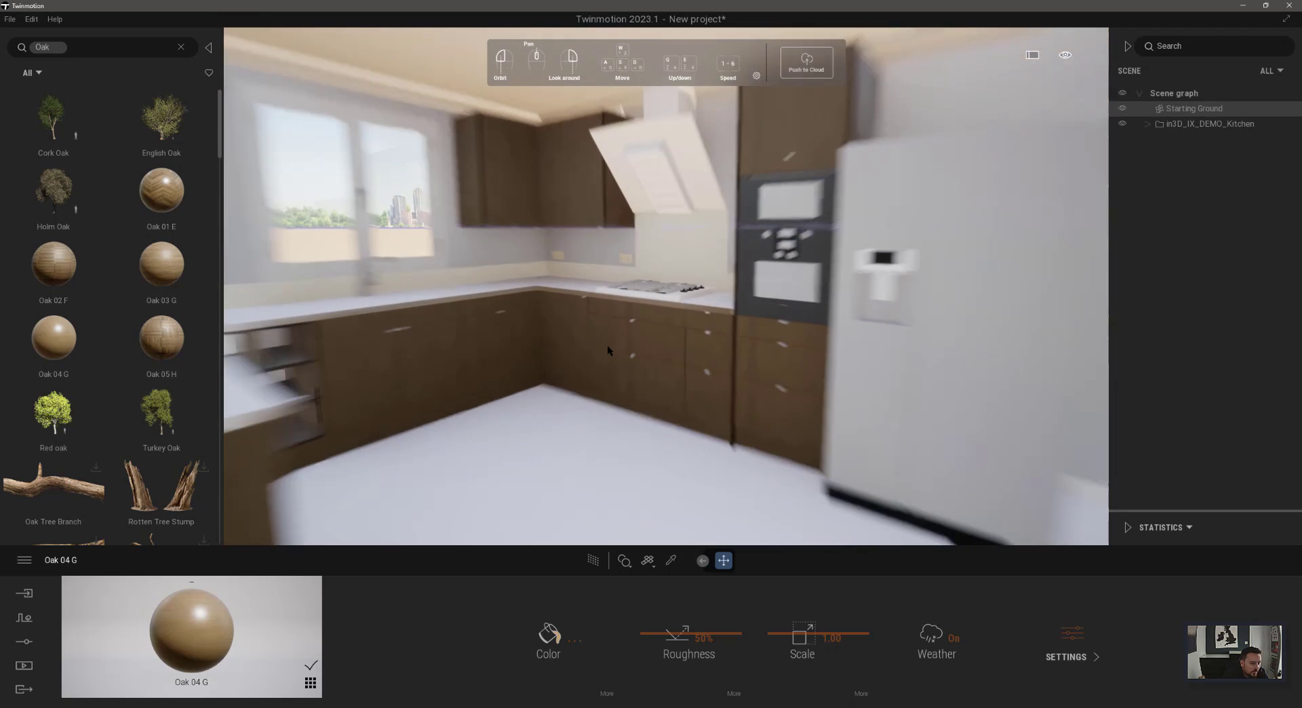
mouse_move(629, 425)
right_down()
mouse_move(629, 502)
mouse_move(631, 430)
right_up()
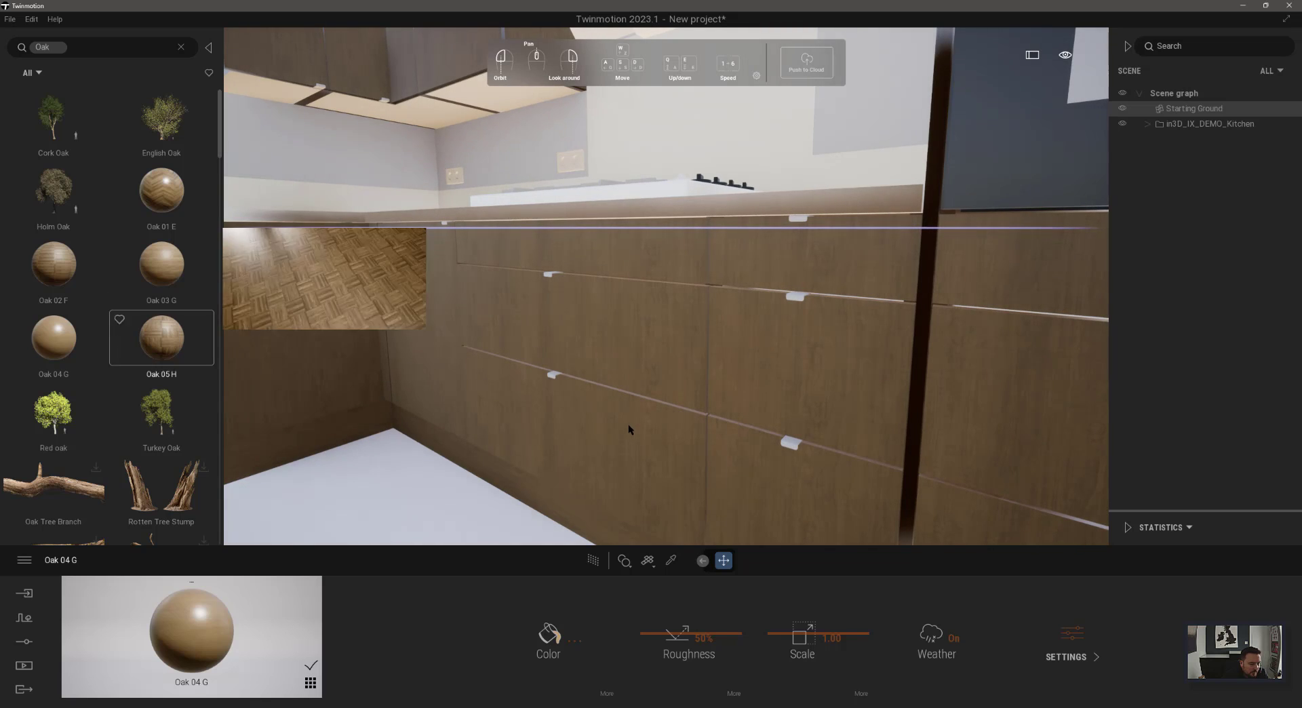
click(180, 47)
click(85, 50)
text(chrom)
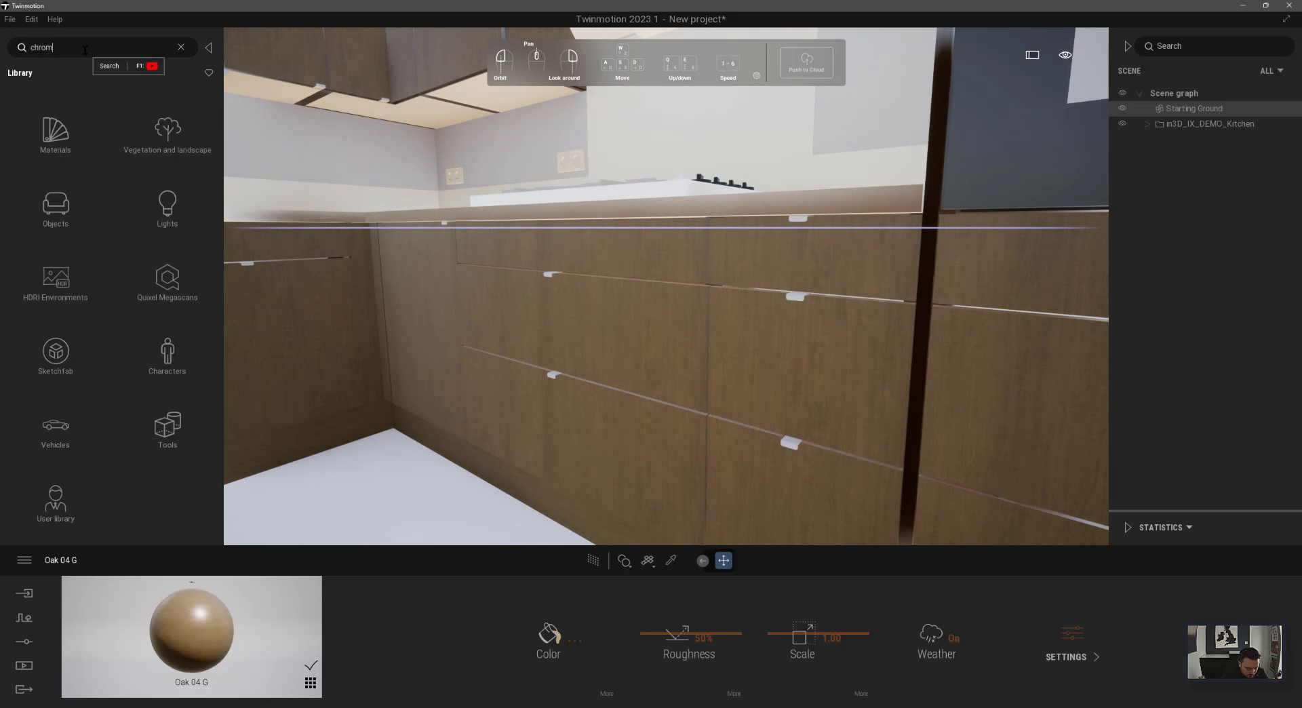
text(e)
key(Return)
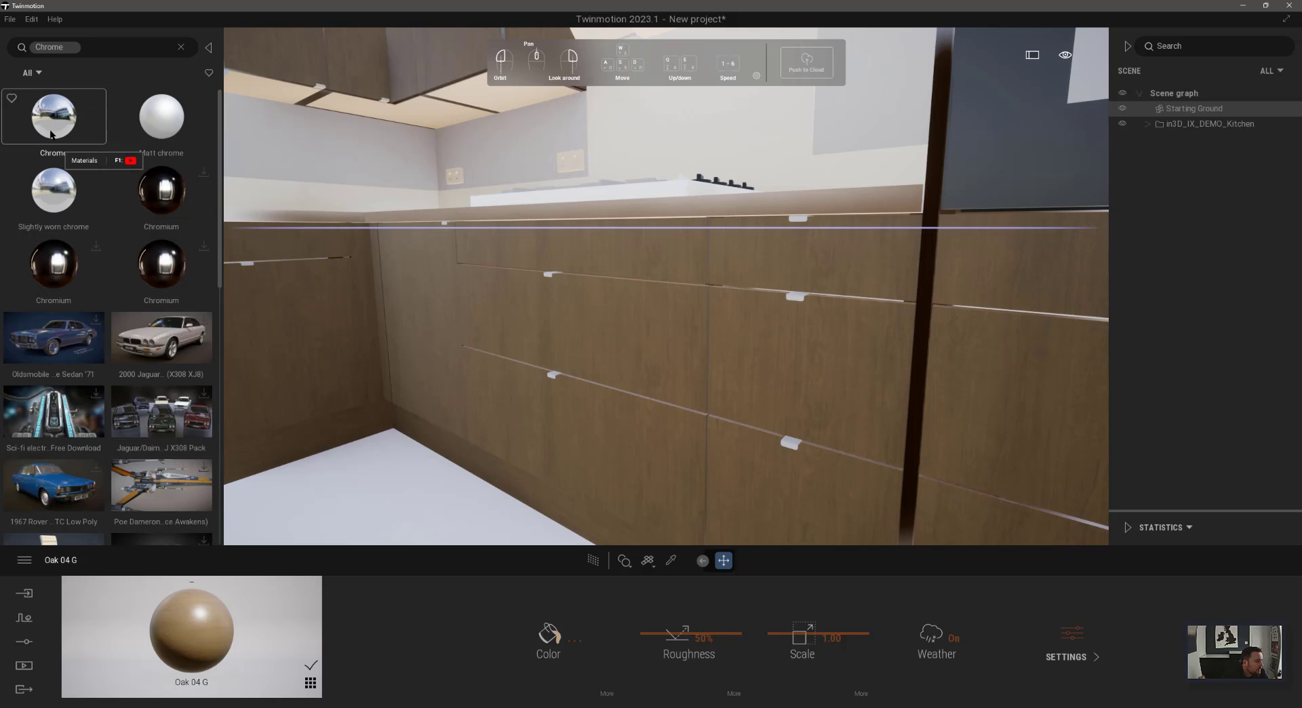
drag(50, 130, 547, 274)
Search the library for glass and apply the Clear glass blue material to the extractor hood's angled panel.
middle_drag(546, 274, 557, 352)
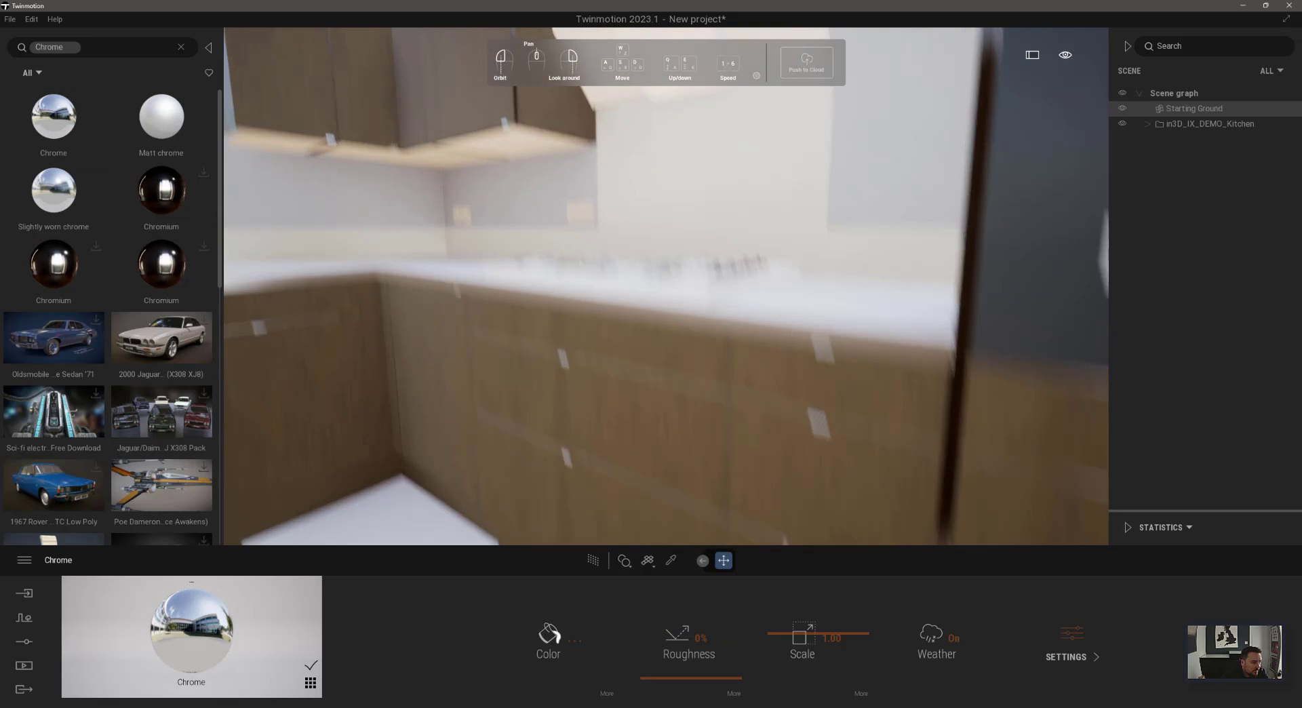
middle_drag(434, 108, 424, 205)
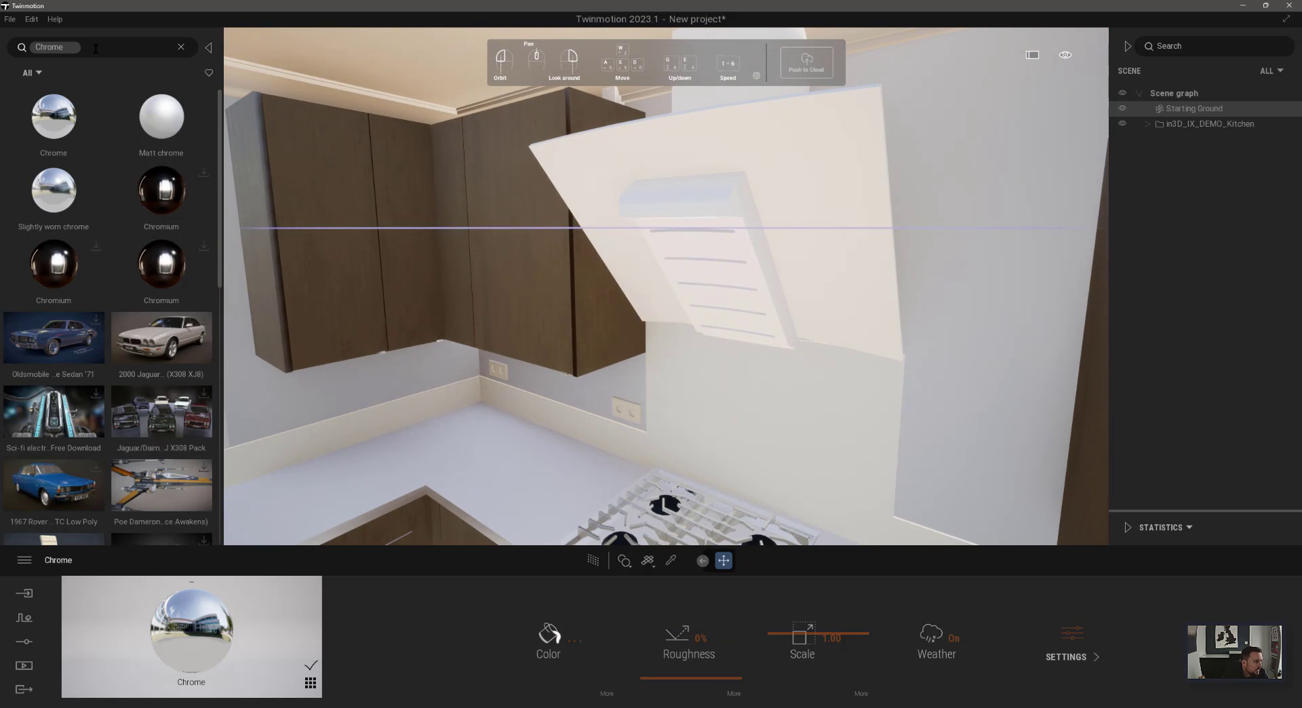
click(56, 50)
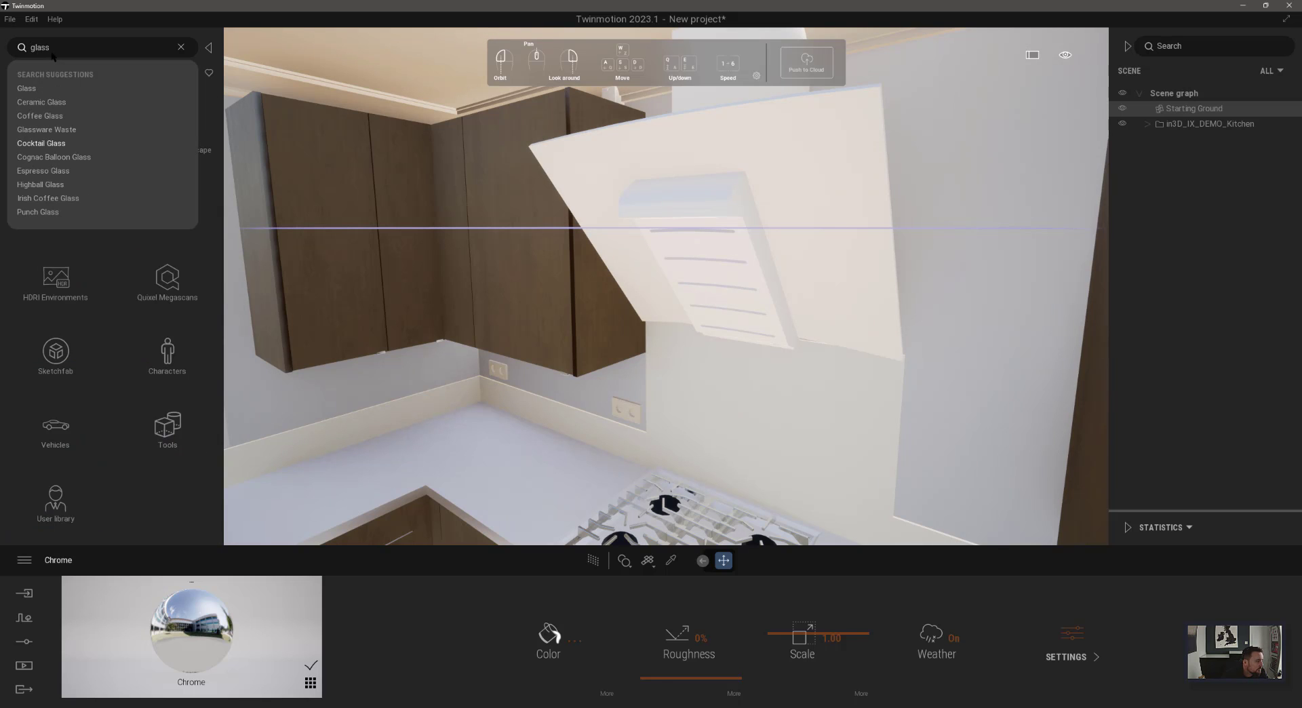
key(Return)
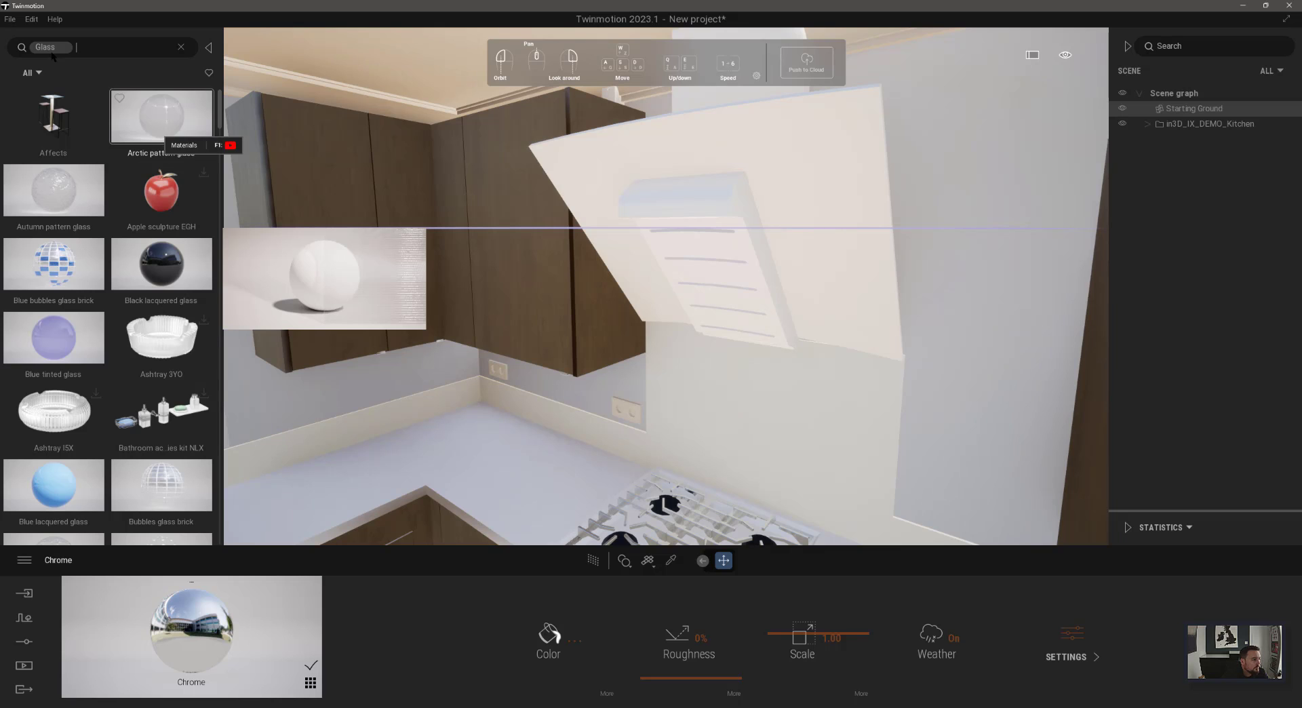
scroll(74, 428, down, 4)
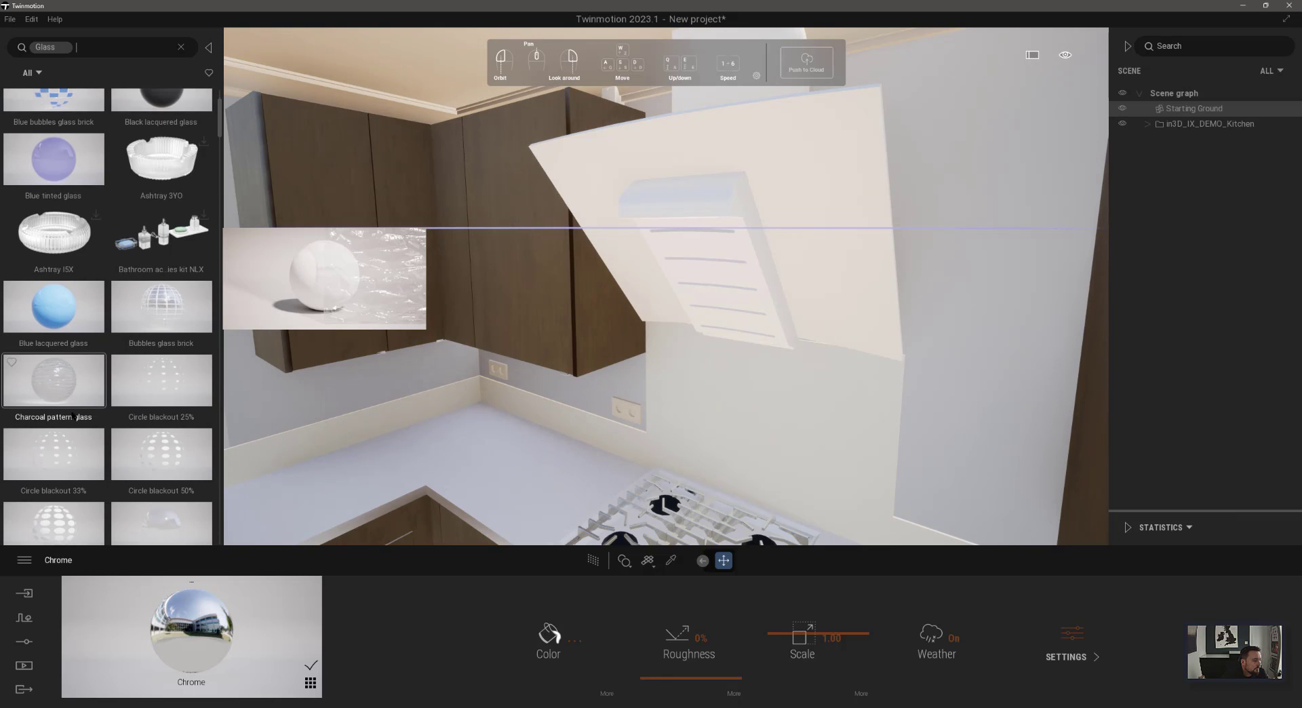
scroll(73, 427, down, 2)
drag(72, 407, 599, 227)
Search the library for marble and apply the Beige marble 02 A material to the kitchen worktop.
key(s)
right_drag(642, 372, 694, 393)
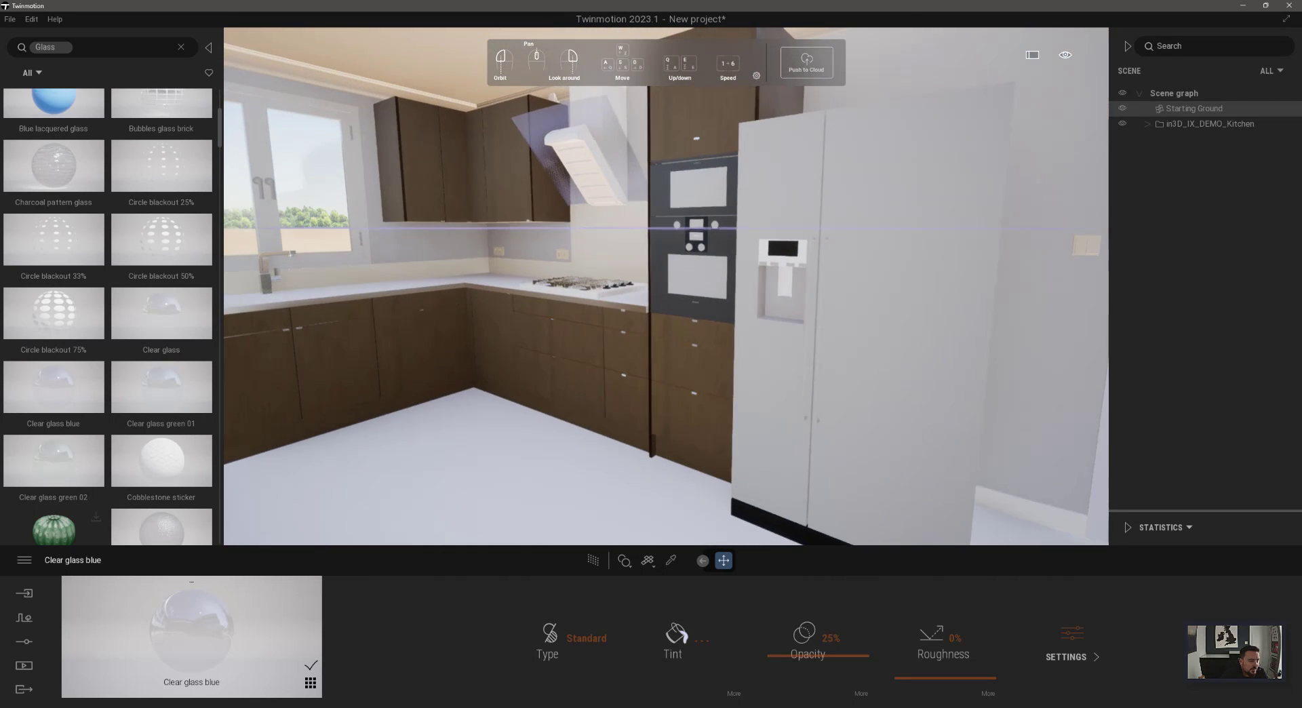
click(180, 47)
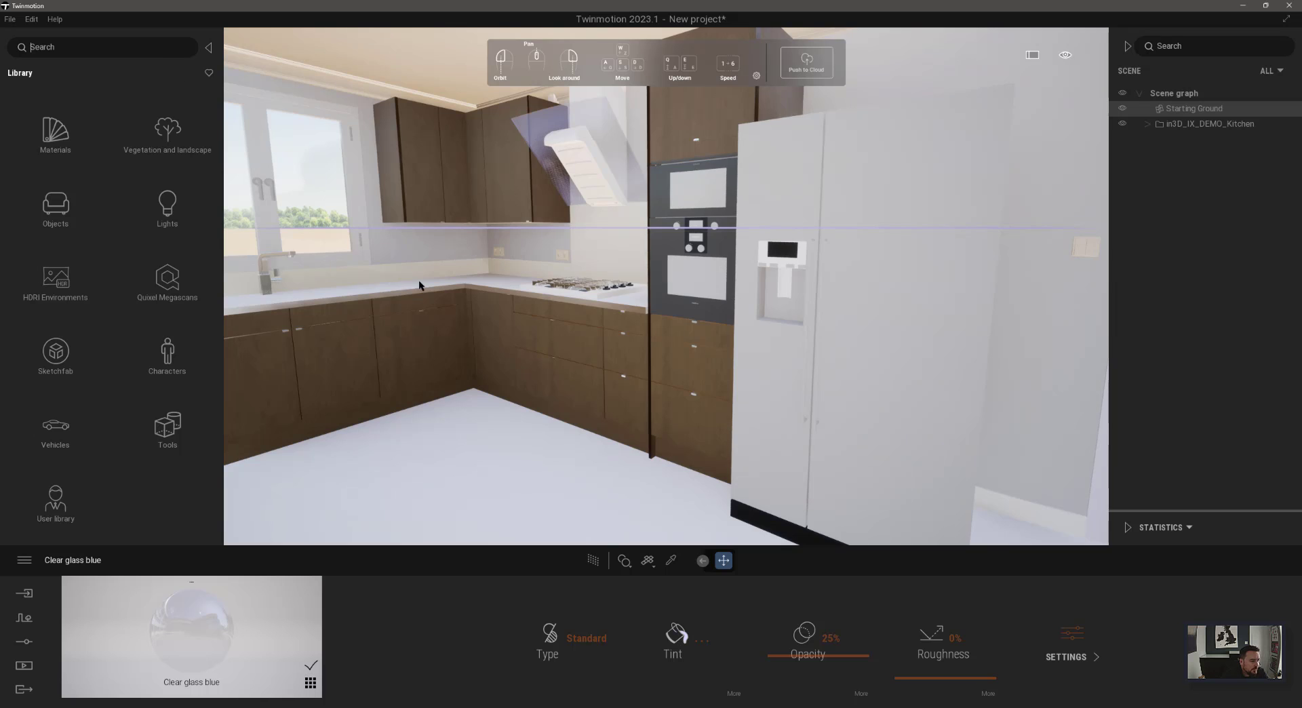
key(a)
right_drag(547, 388, 434, 415)
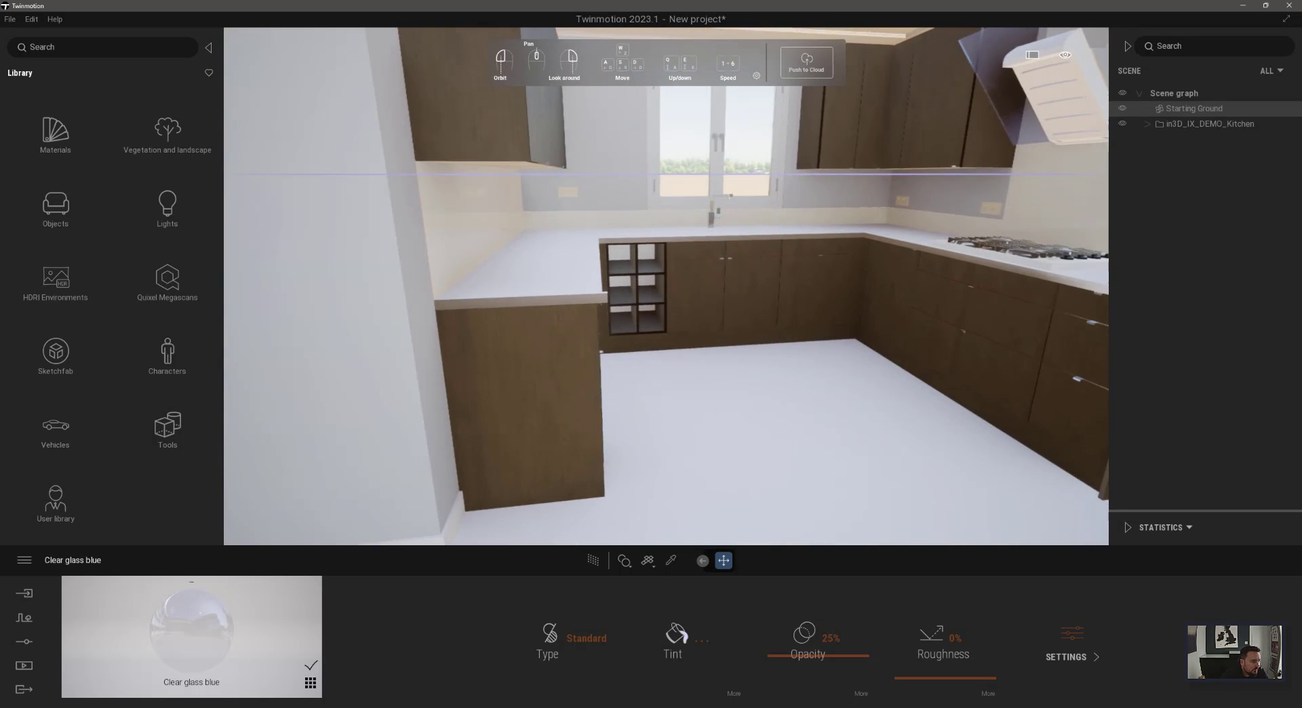
right_drag(708, 298, 710, 324)
middle_drag(710, 324, 598, 370)
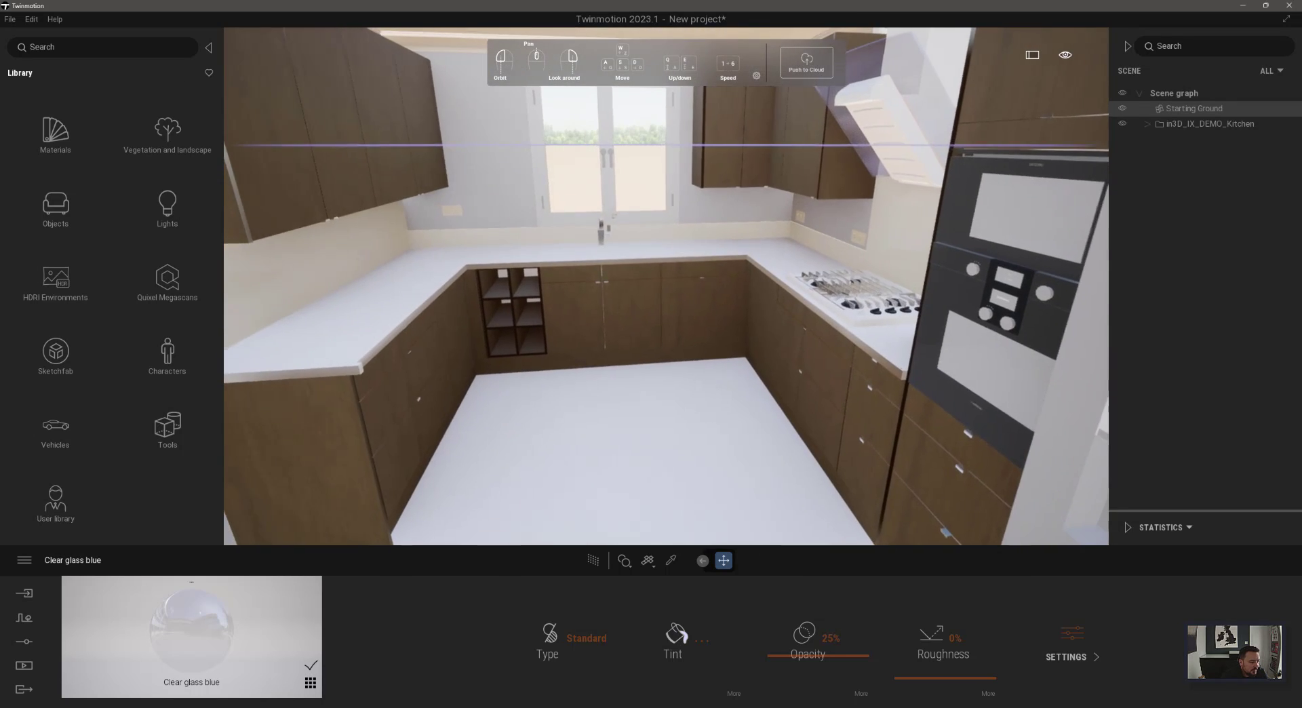
middle_drag(727, 299, 755, 308)
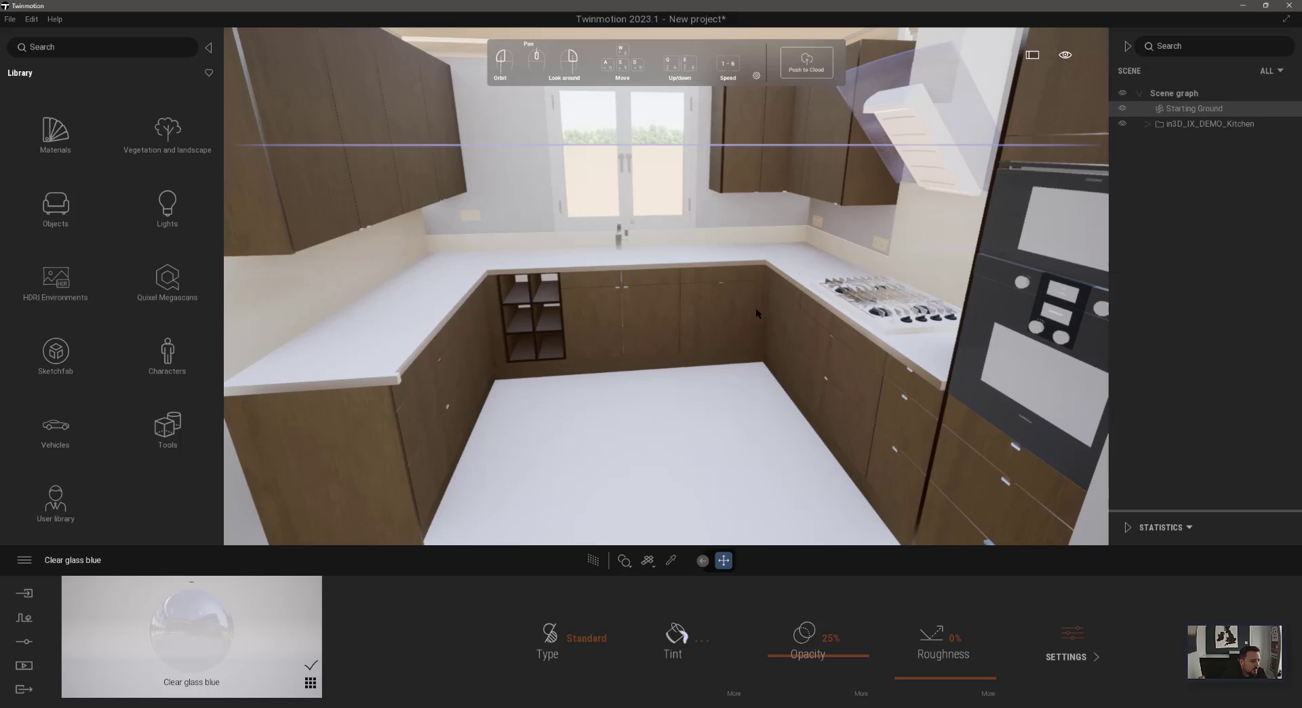
click(72, 47)
text(marble)
key(Return)
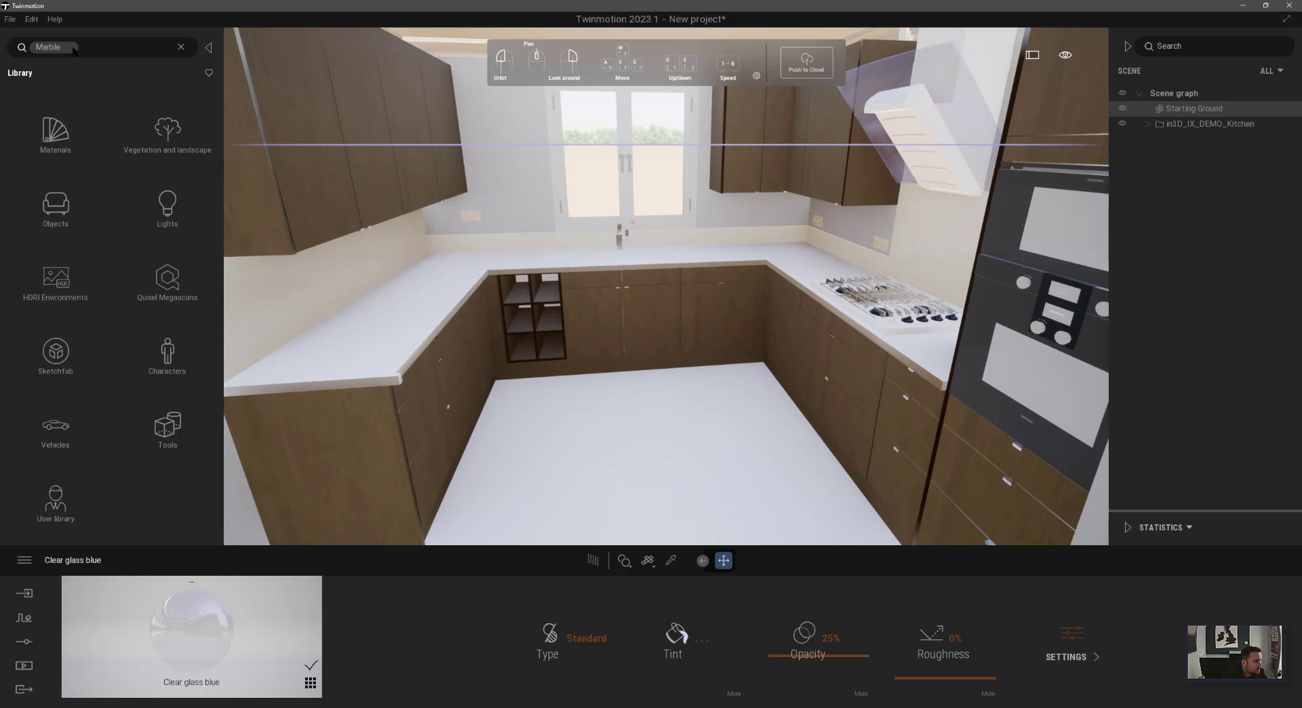
drag(58, 337, 350, 341)
Apply the Beige marble 03 E material to the kitchen floor.
right_drag(513, 381, 644, 363)
key(s)
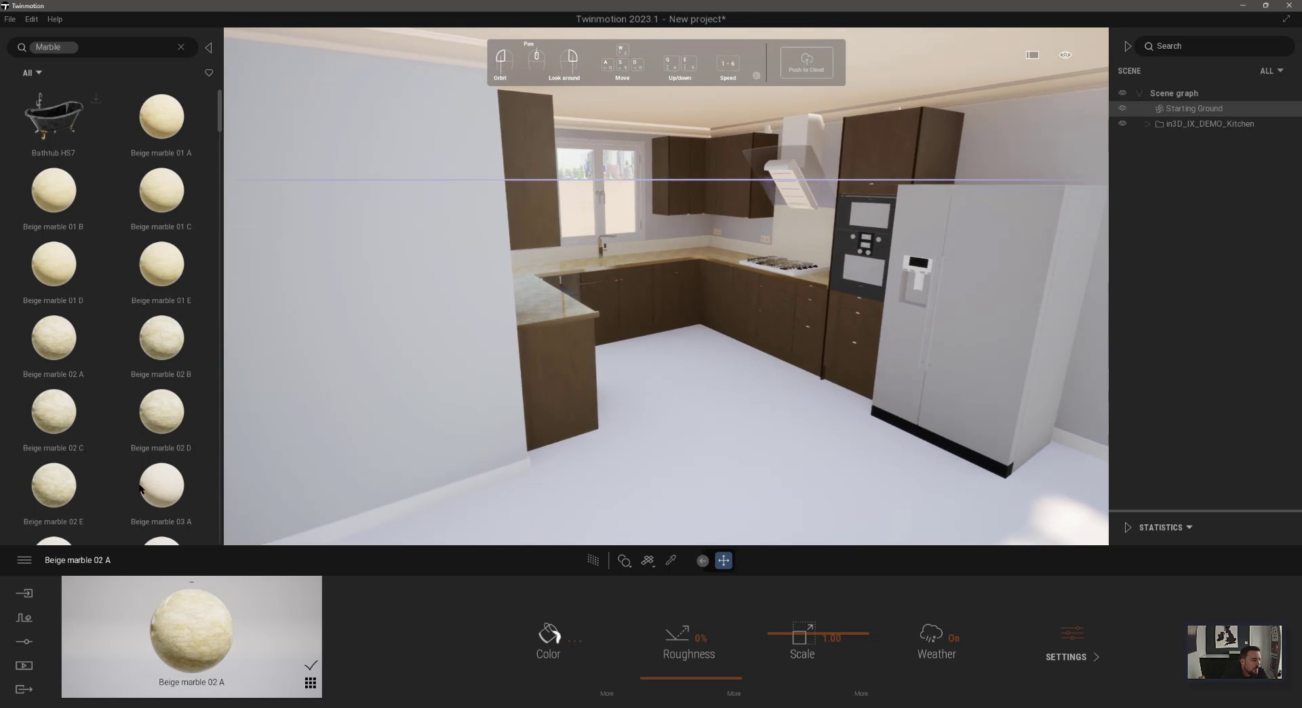
scroll(155, 449, down, 3)
drag(155, 449, 645, 501)
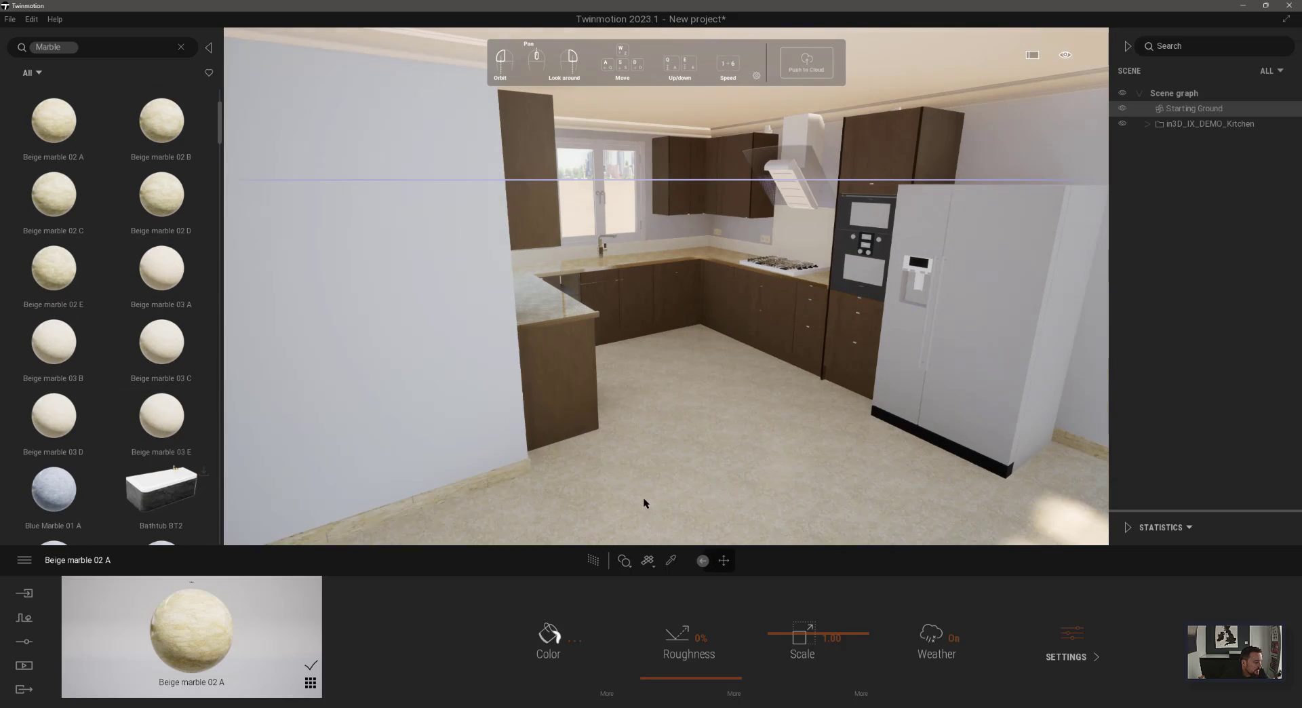
Examine the textured kitchen from several angles, from the cabinets round to the fridge and the door.
key(w)
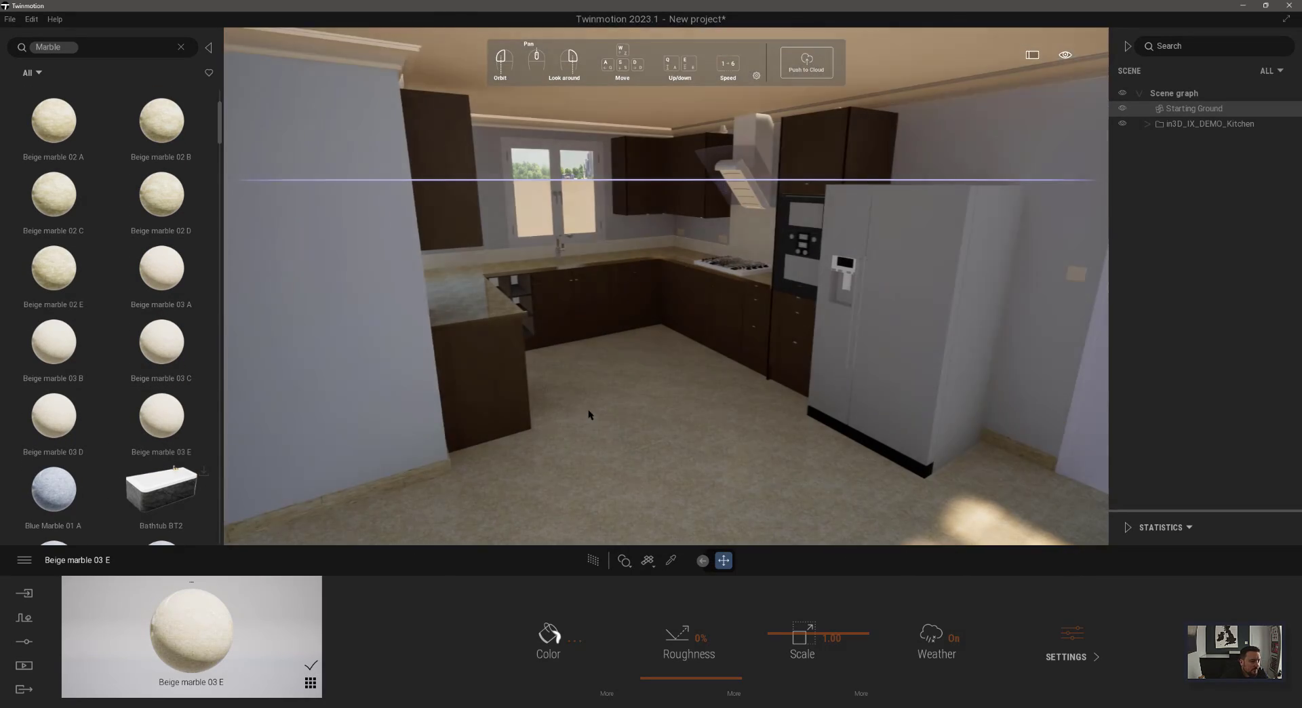
right_drag(541, 408, 651, 407)
key(d)
middle_drag(542, 407, 764, 327)
right_drag(763, 326, 708, 313)
middle_drag(764, 327, 586, 327)
mouse_move(712, 353)
middle_down()
mouse_move(440, 342)
mouse_move(712, 337)
middle_up()
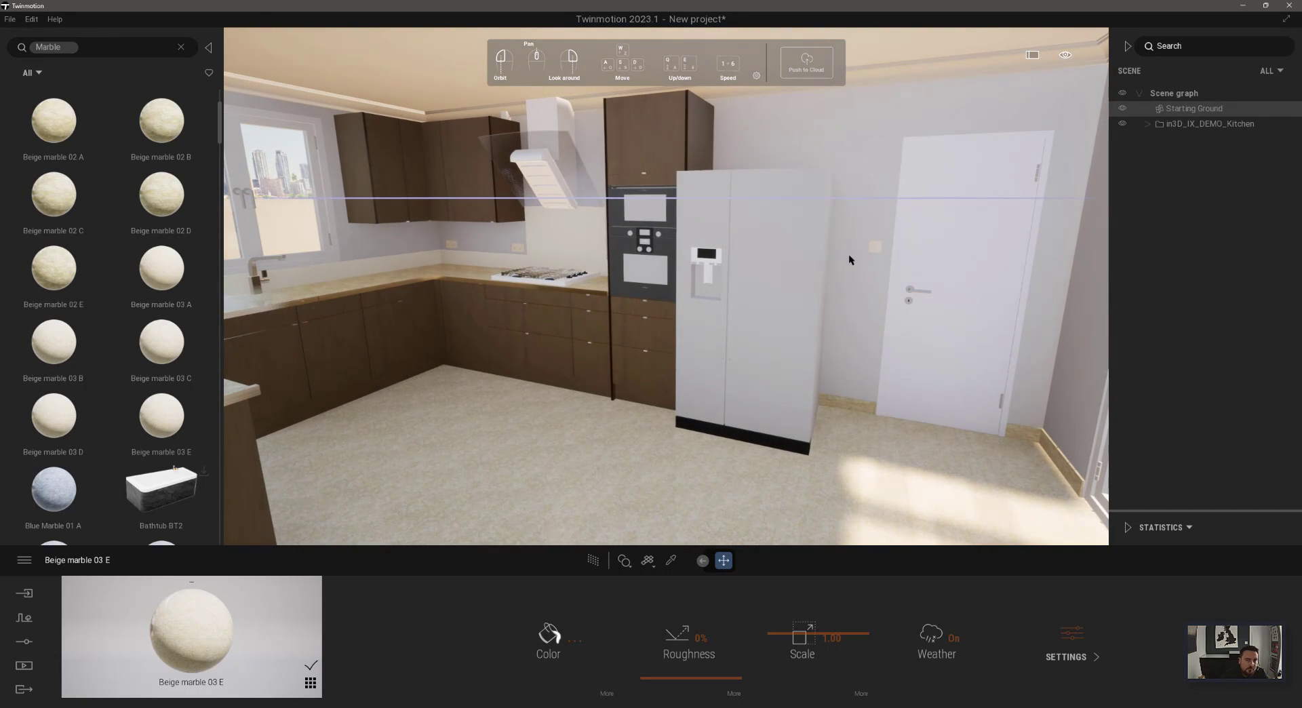
Close the Twinmotion project and switch back to the in3D_IX_DEMO_Kitchen drawing in iX CAD.
click(1289, 5)
click(667, 394)
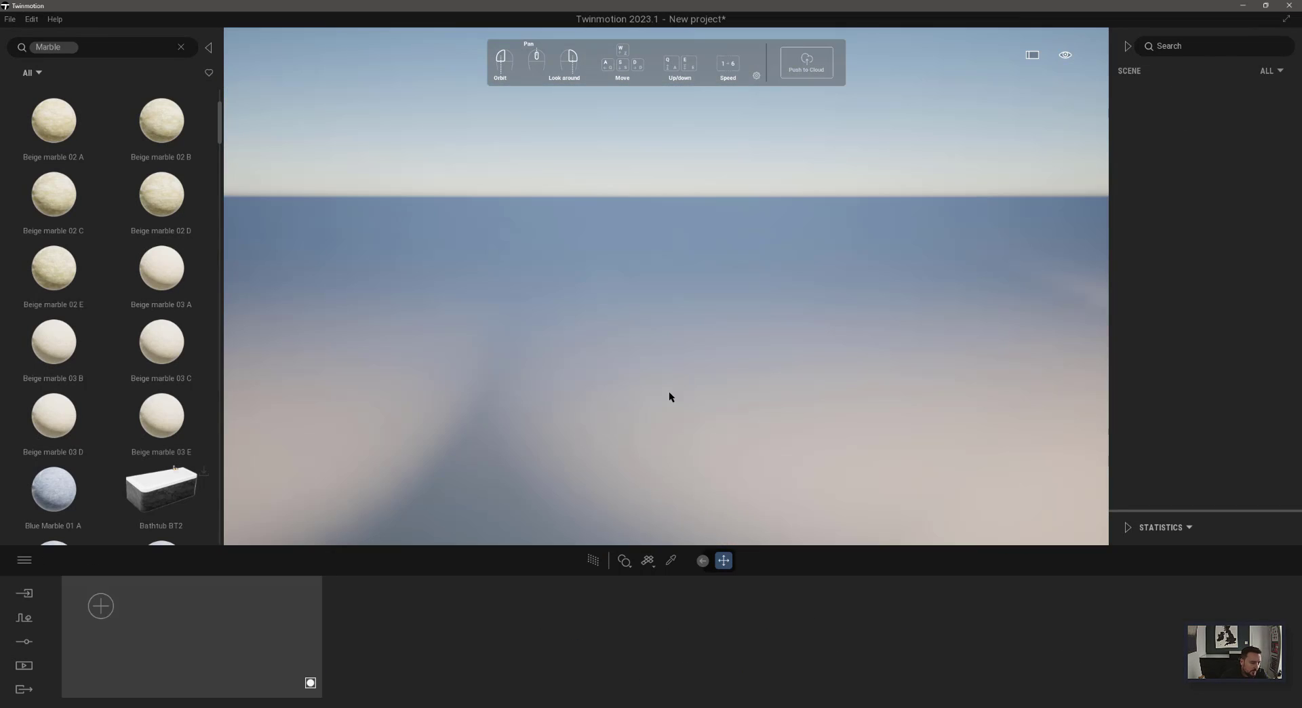
click(1242, 7)
click(477, 316)
click(526, 376)
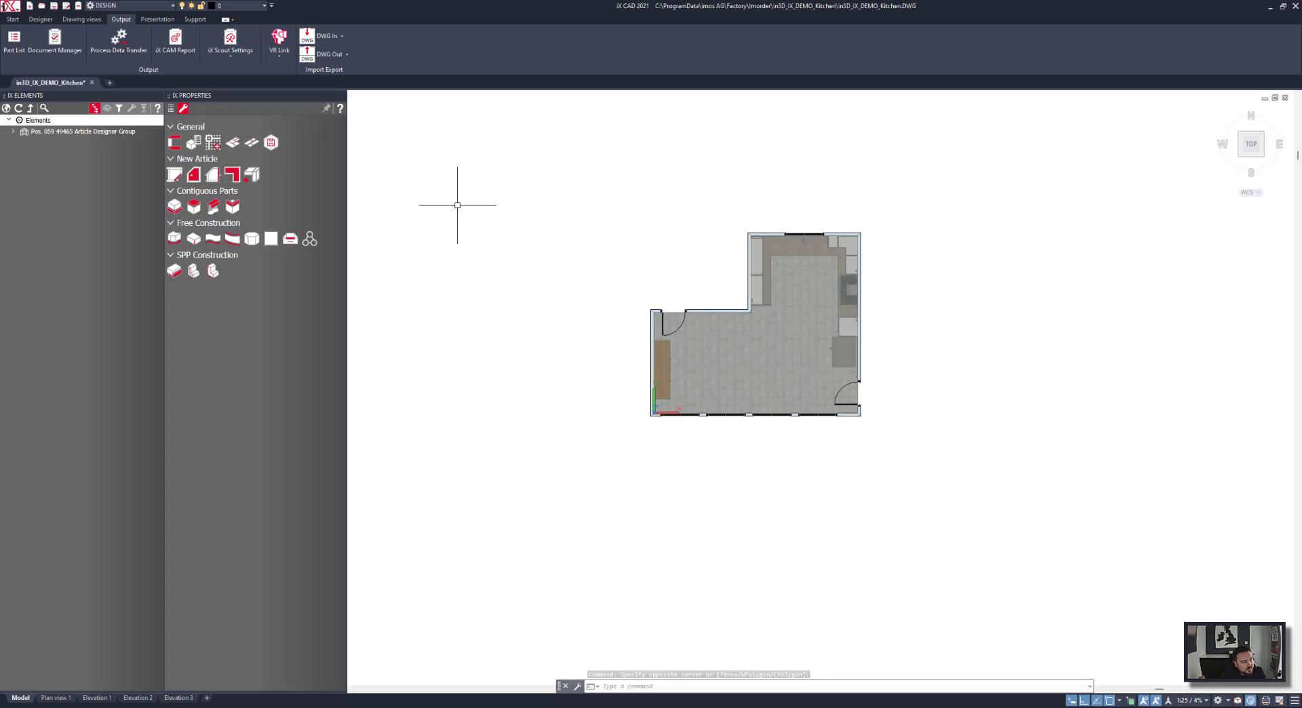
click(985, 199)
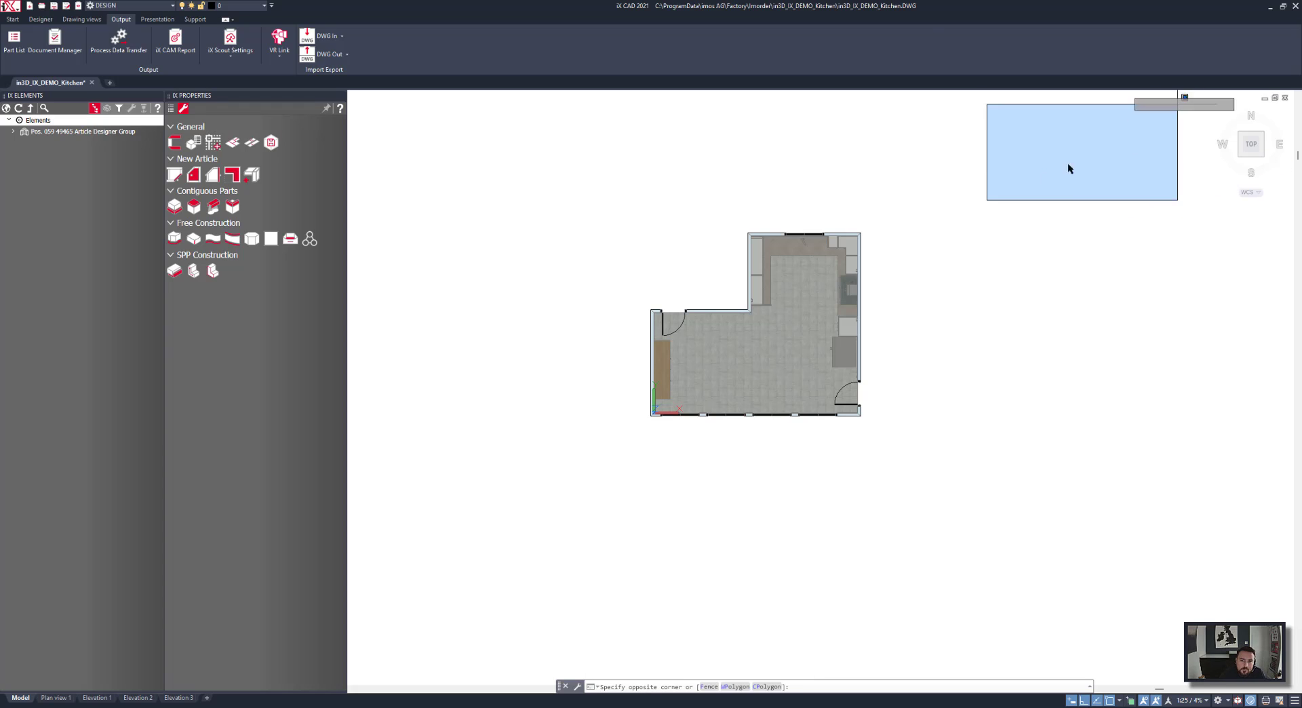
click(1180, 102)
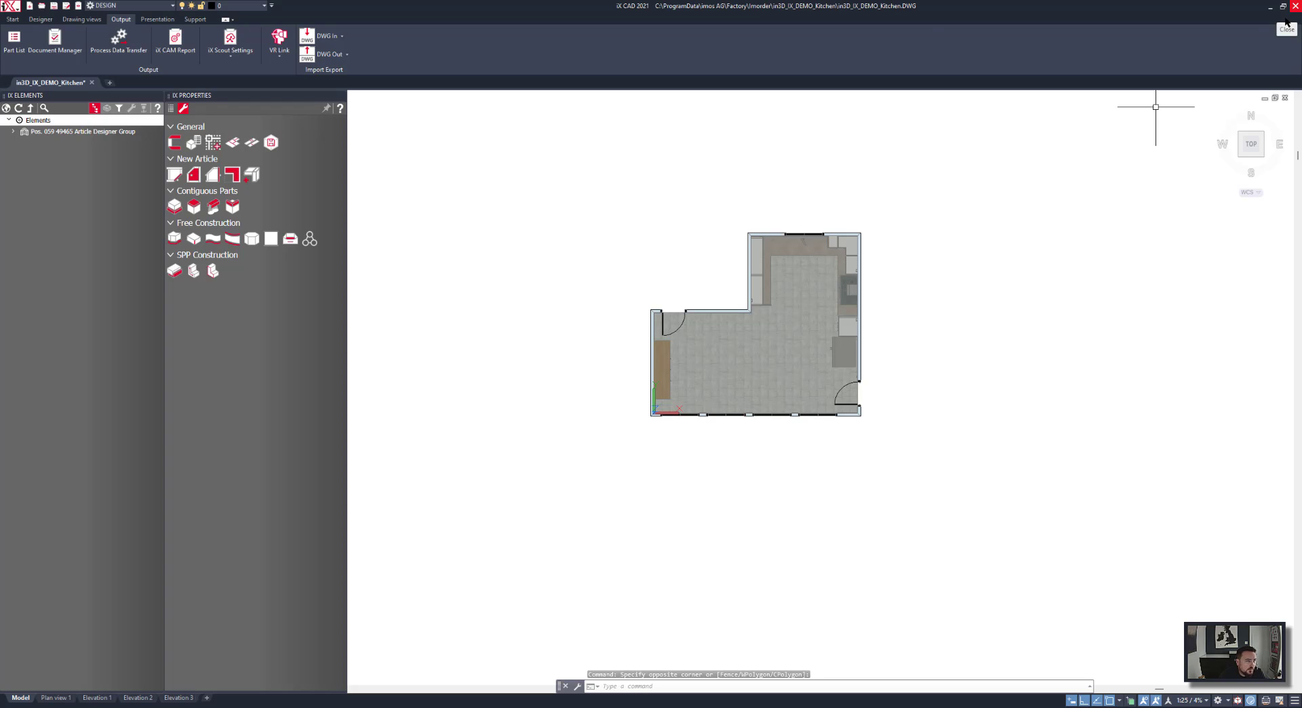
Switch to the web browser, open iX Scout and show the in3D_IX_DEMO_Kitchen order in its full-screen 3D viewer.
click(13, 19)
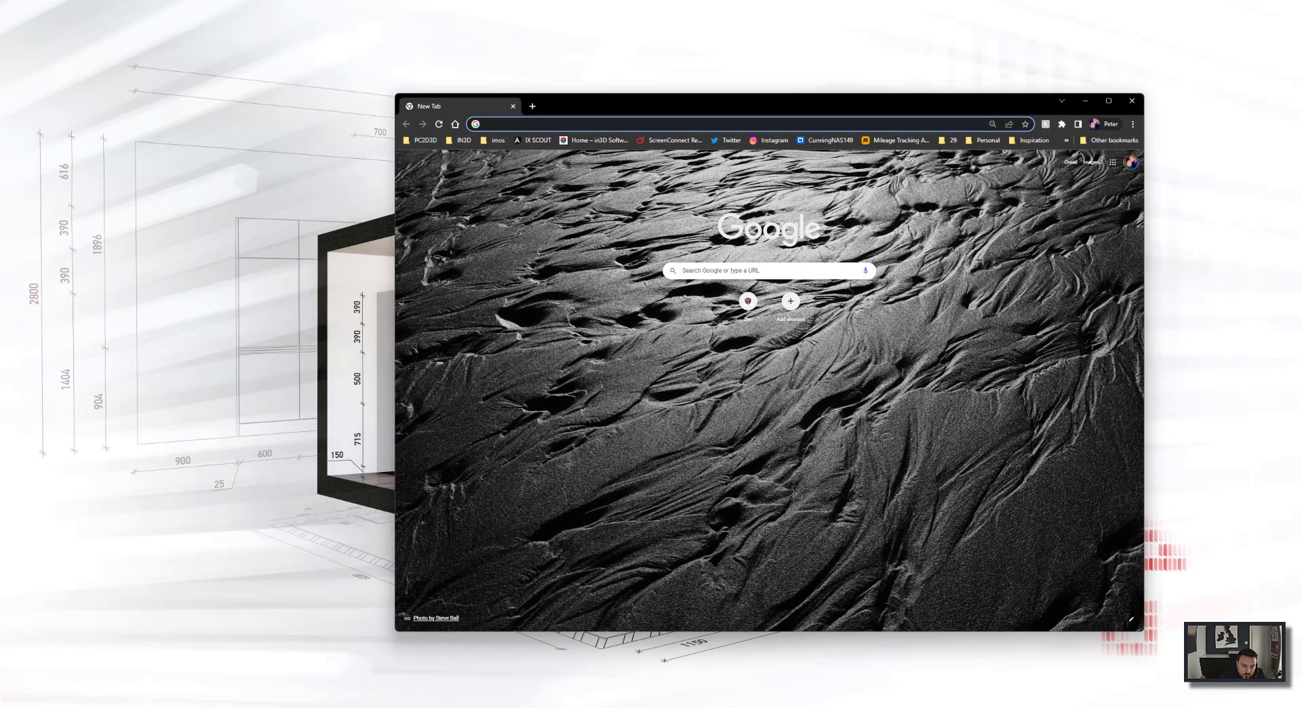
click(536, 141)
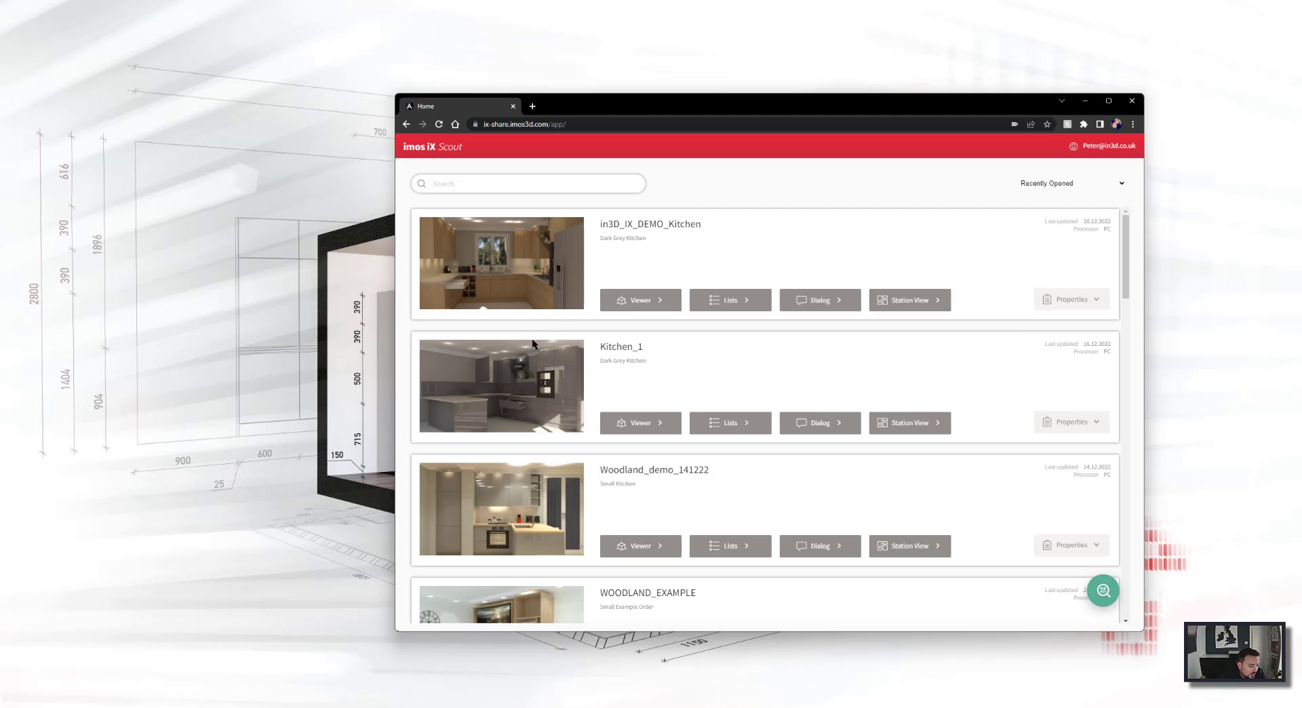
scroll(561, 322, down, 3)
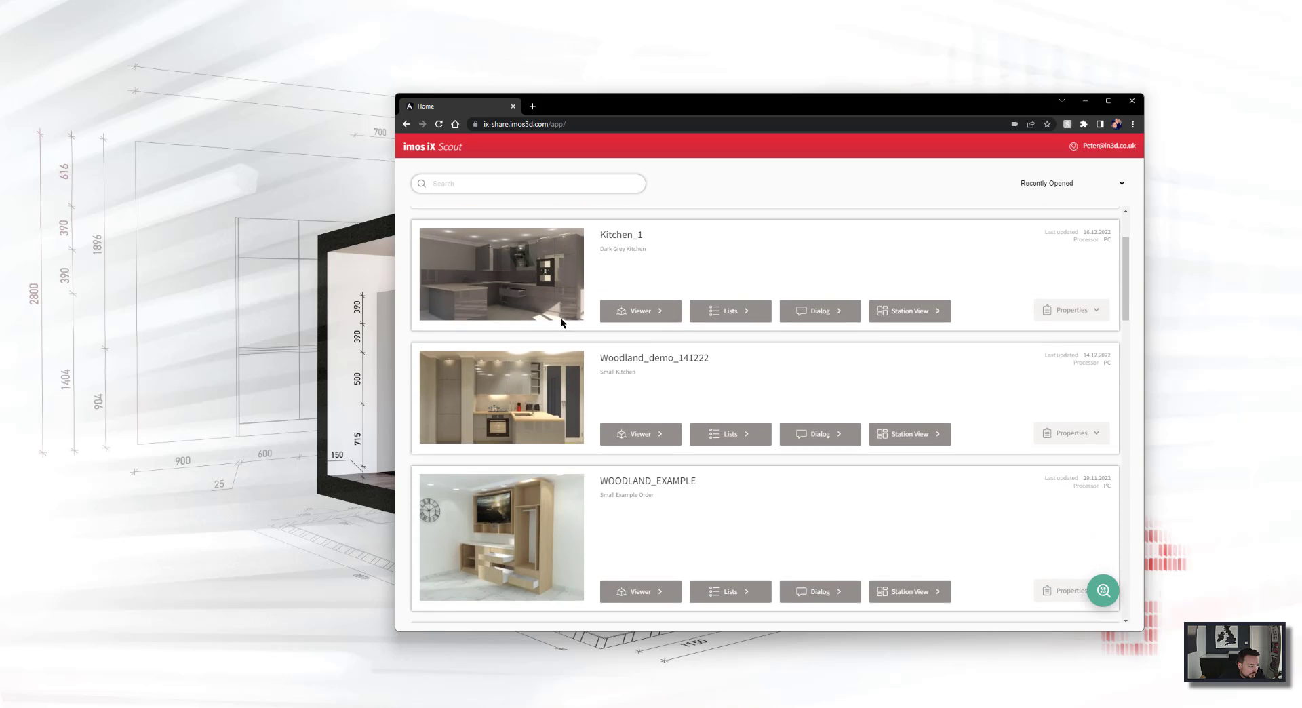
scroll(560, 323, down, 1)
scroll(561, 323, up, 4)
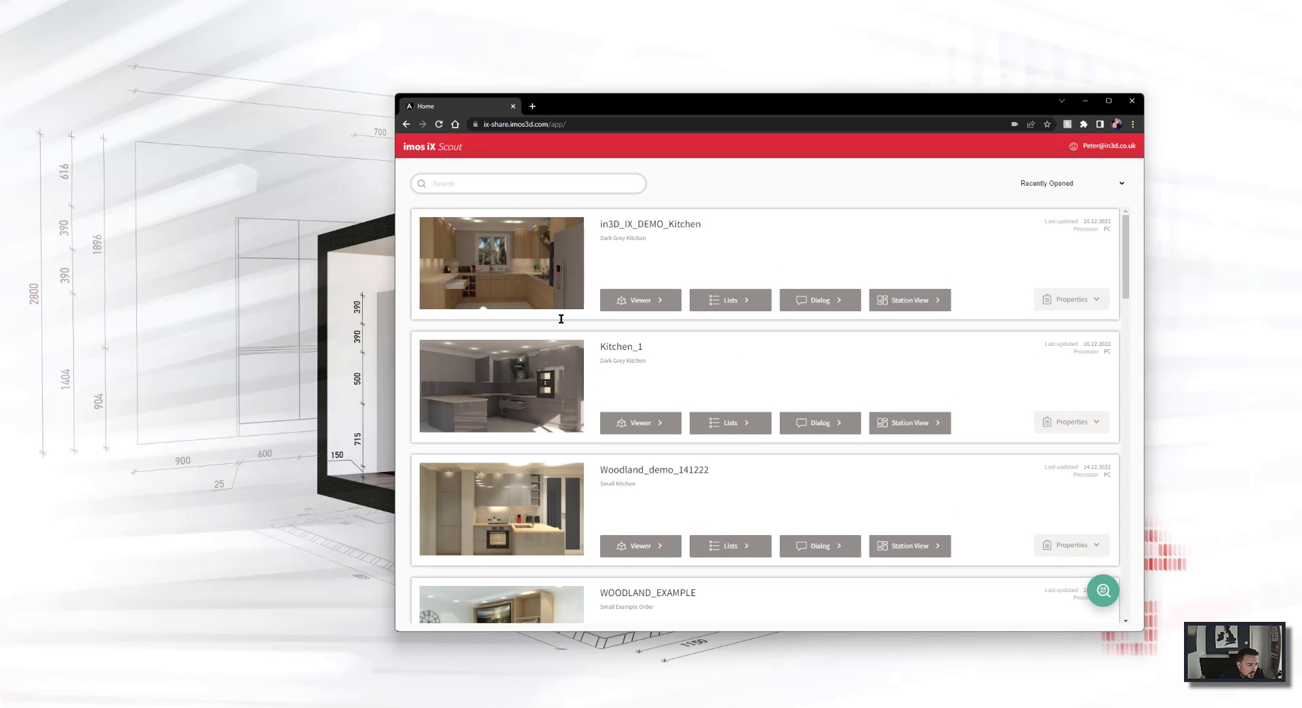
click(634, 300)
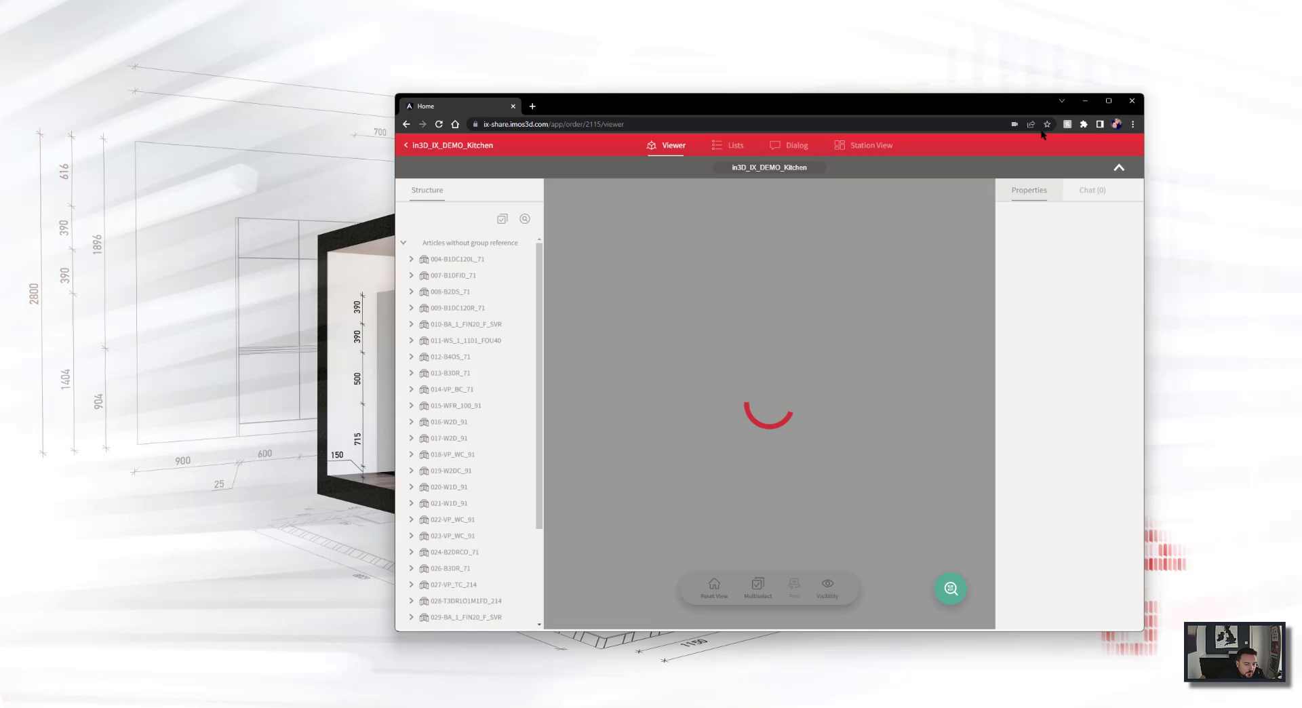
click(1108, 100)
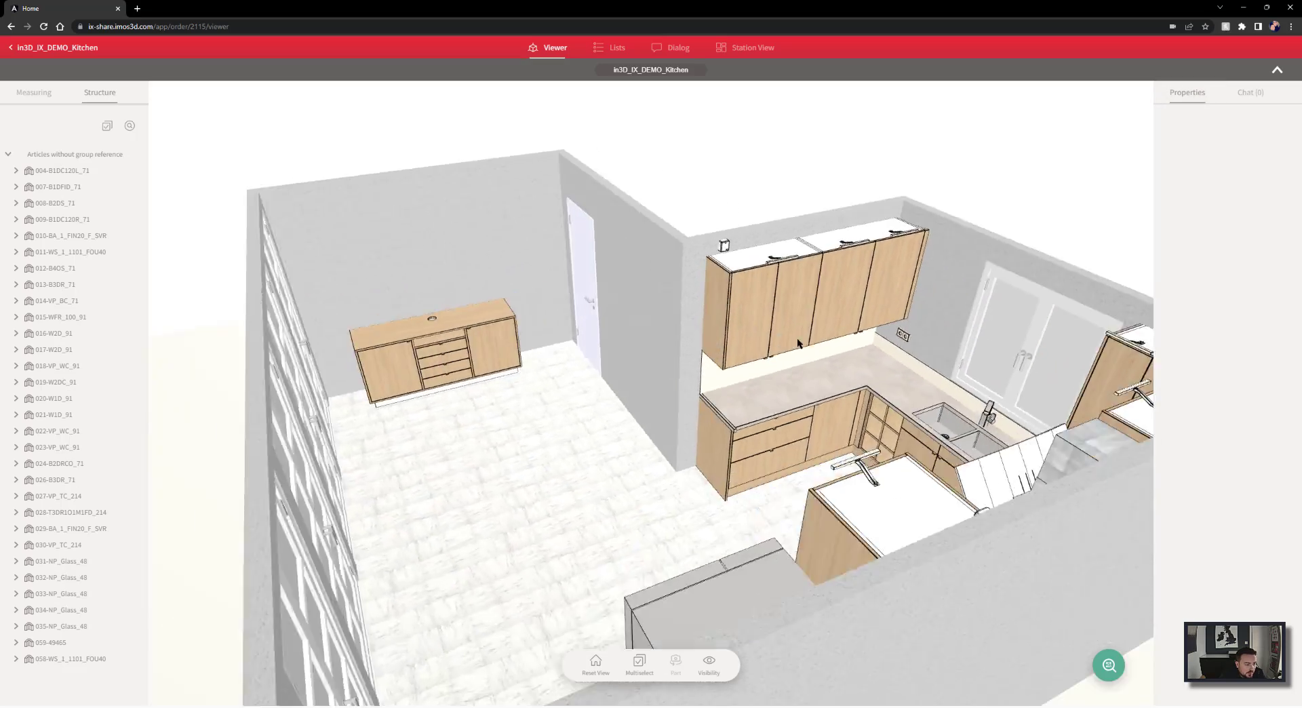
Examine the 3D kitchen model from the whole room down to the worktop, hob wall and oven tower.
drag(796, 337, 975, 330)
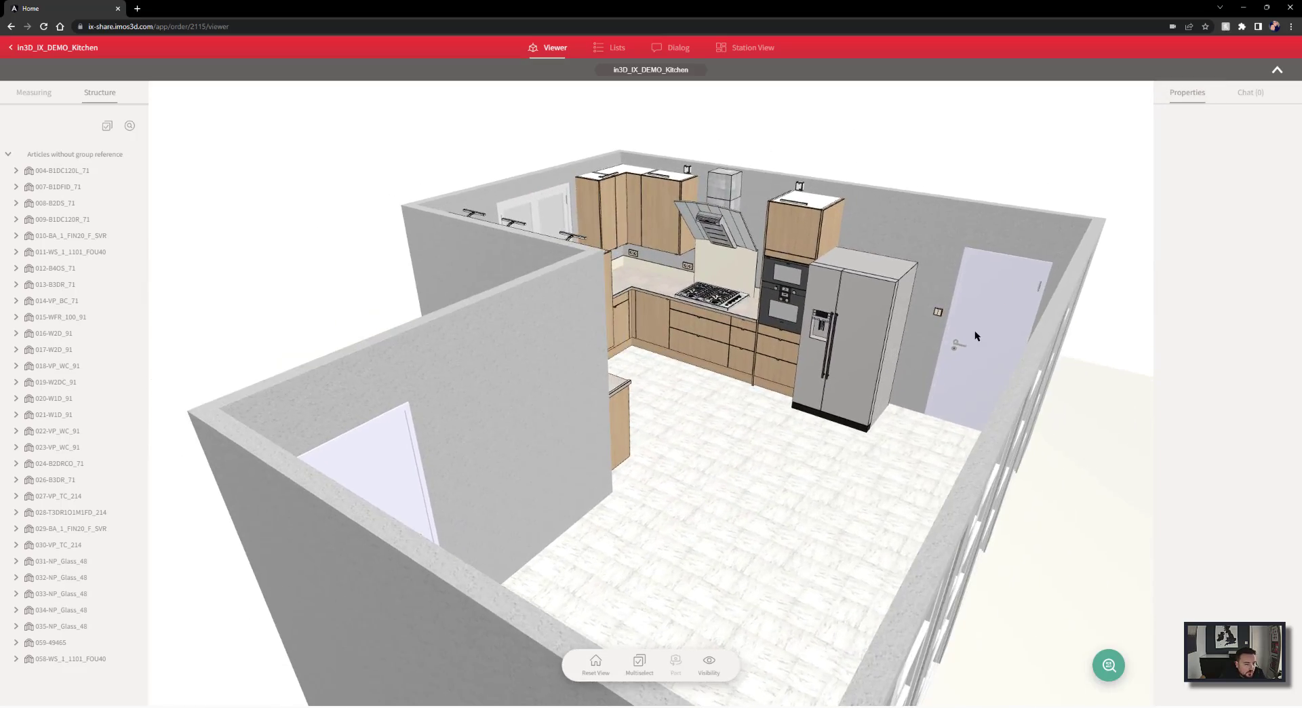
scroll(795, 377, up, 6)
scroll(793, 377, up, 8)
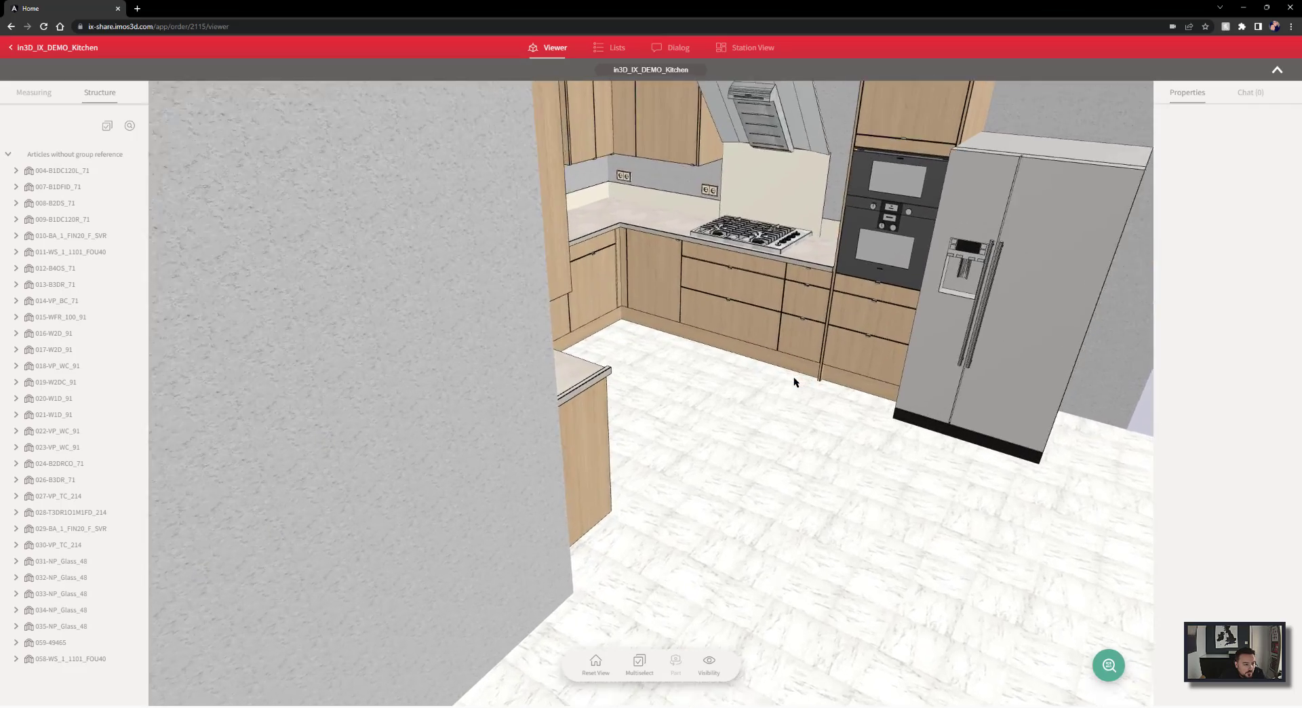
drag(784, 399, 631, 475)
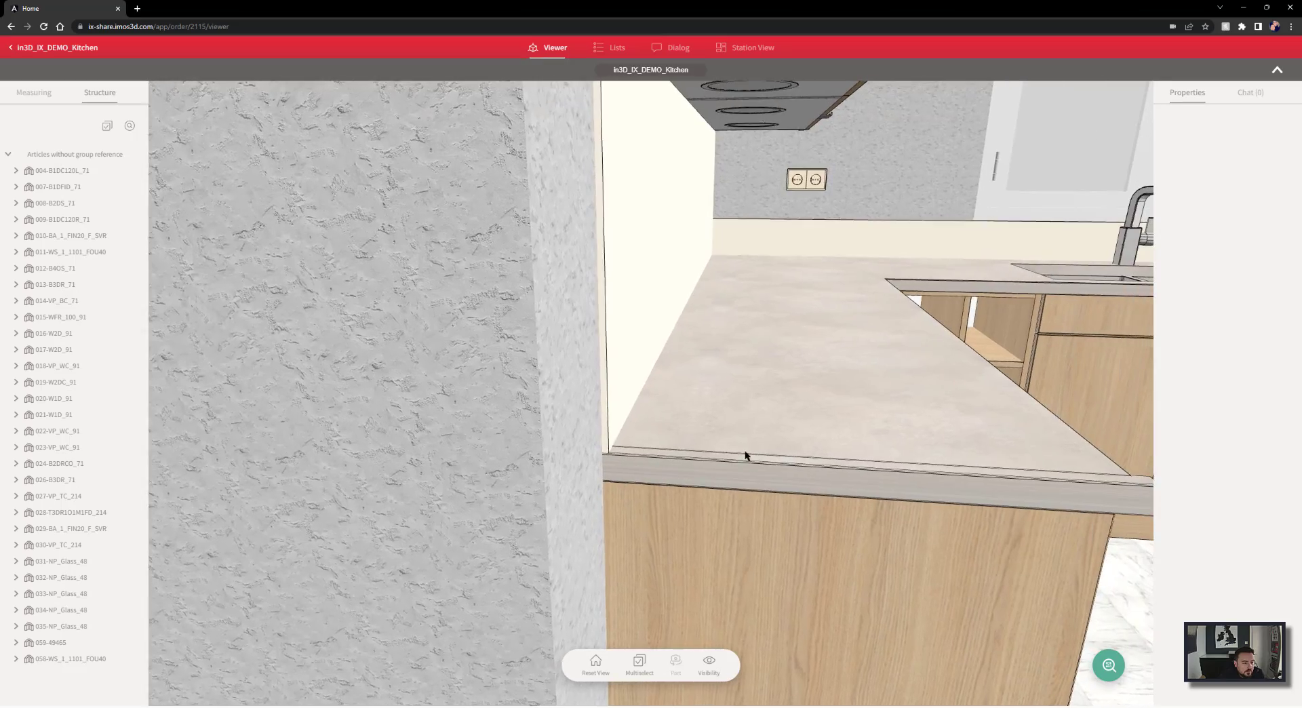
right_drag(864, 413, 8, 432)
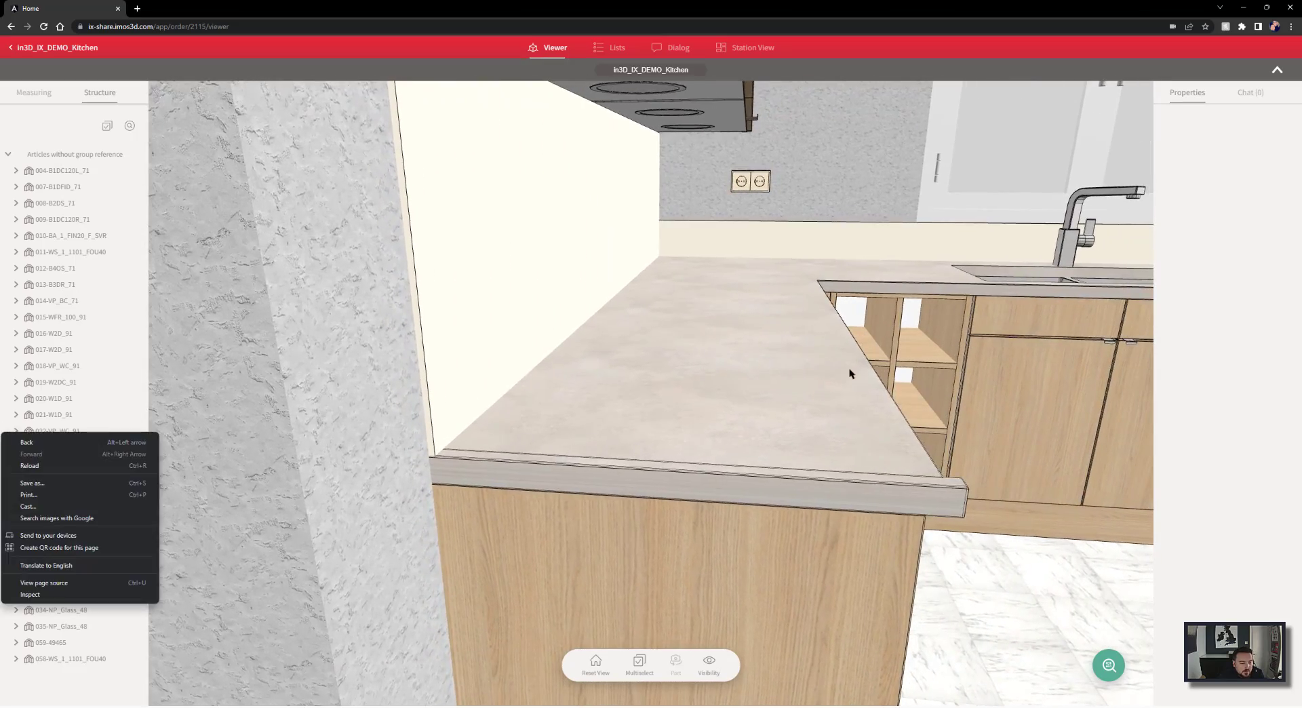
right_drag(848, 372, 357, 471)
drag(864, 427, 951, 395)
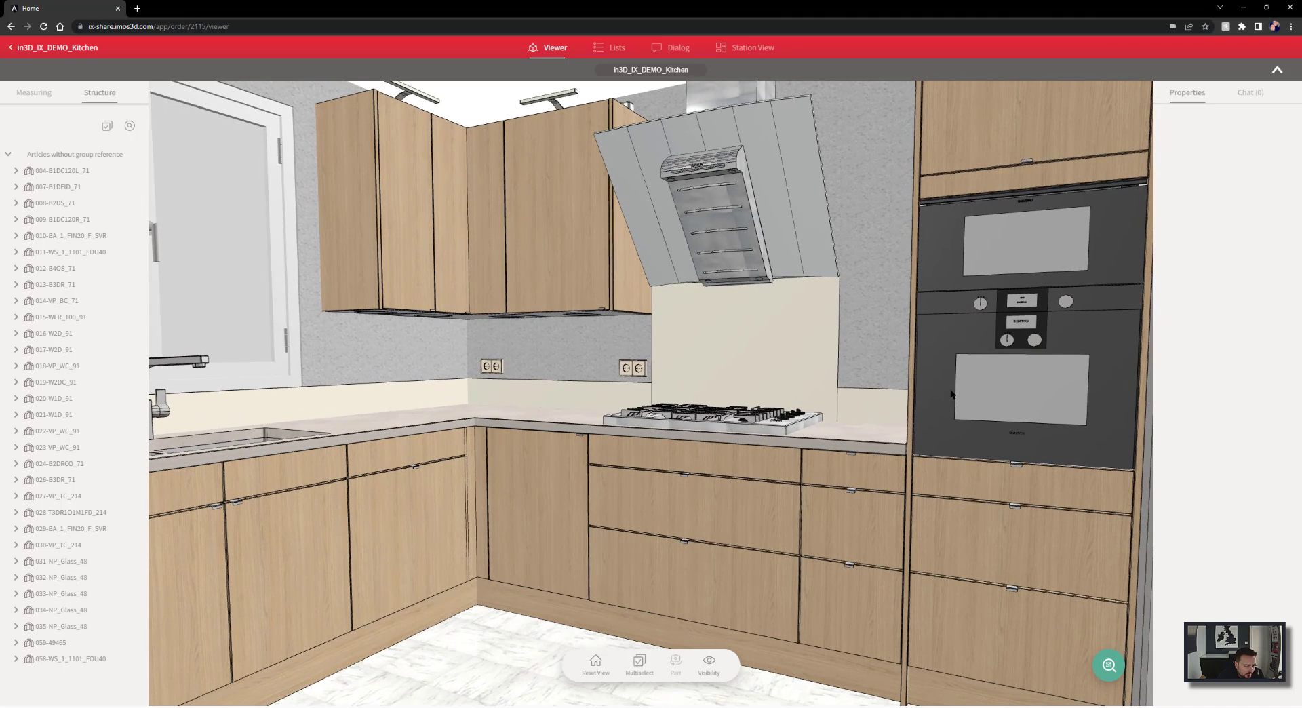
Select article 004-B1DC120L_71 in the structure and view its exploded drawing with parts and fittings.
click(59, 171)
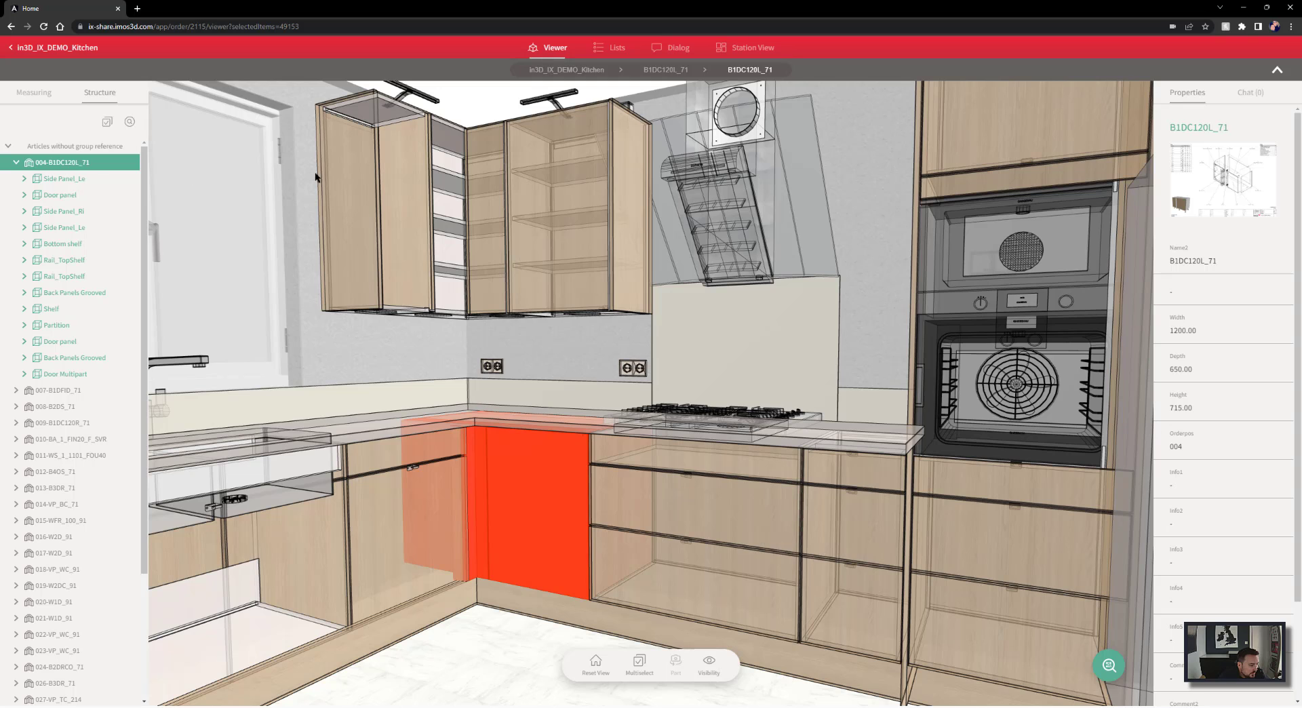
click(1221, 183)
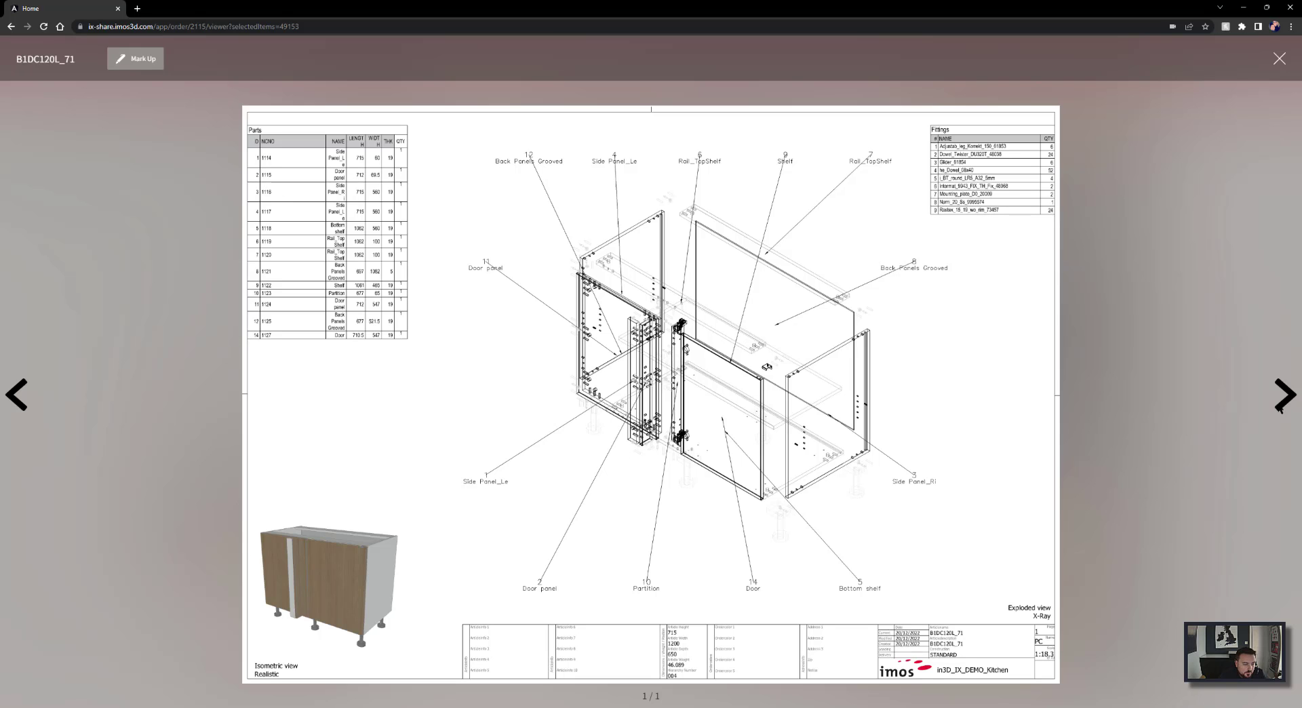
click(1279, 60)
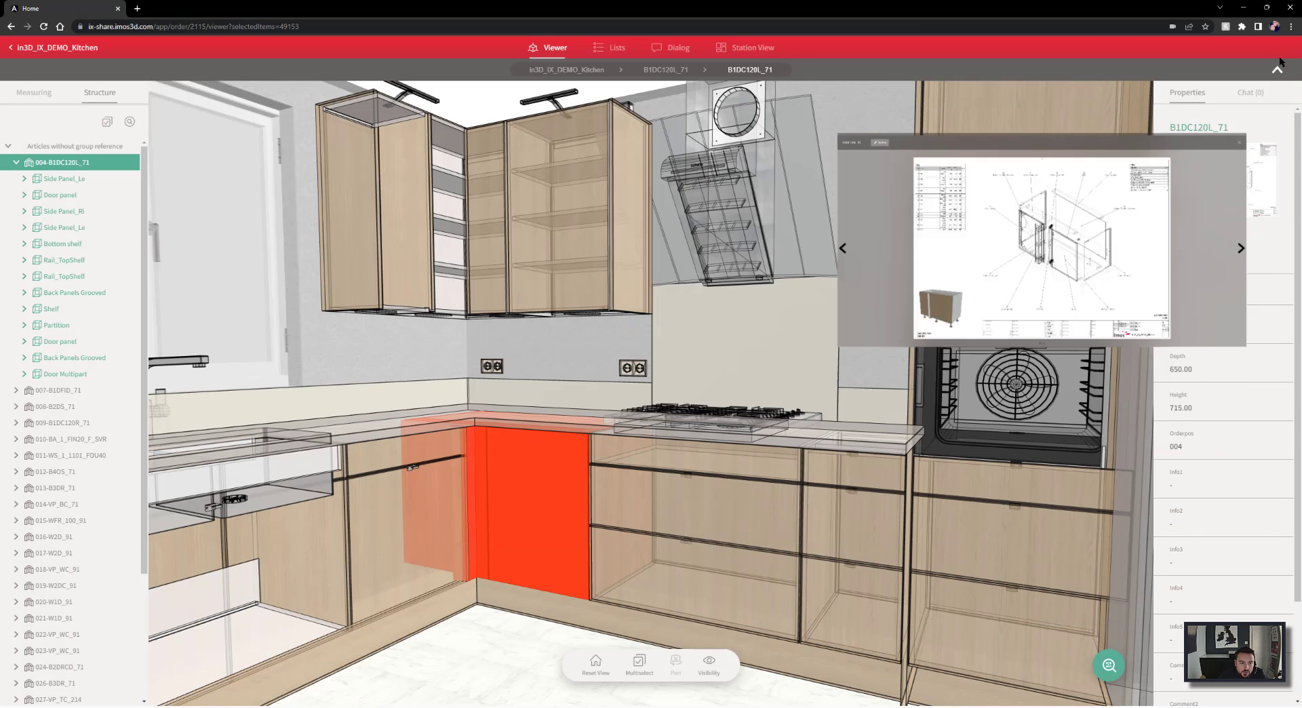
Select the first Side Panel_Le part of the B1DC120L_71 unit and view its dimensioned drilling drawing.
click(24, 179)
click(53, 194)
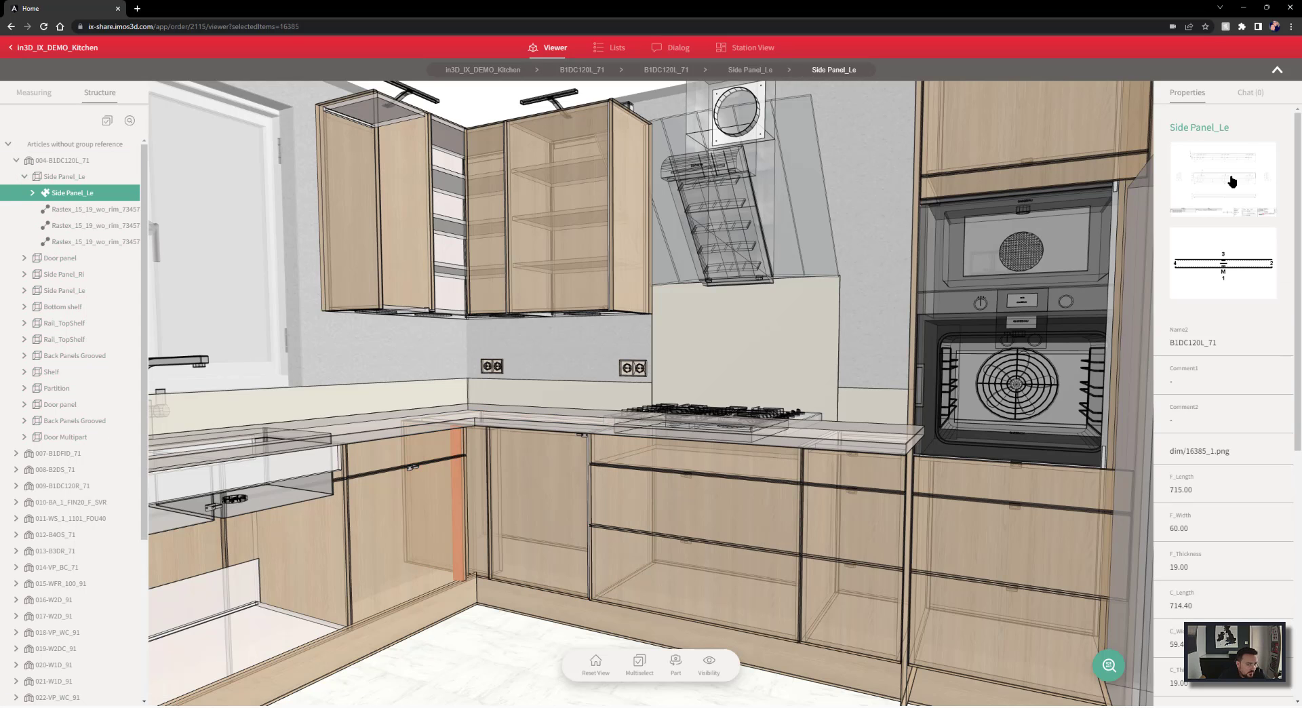
click(1231, 179)
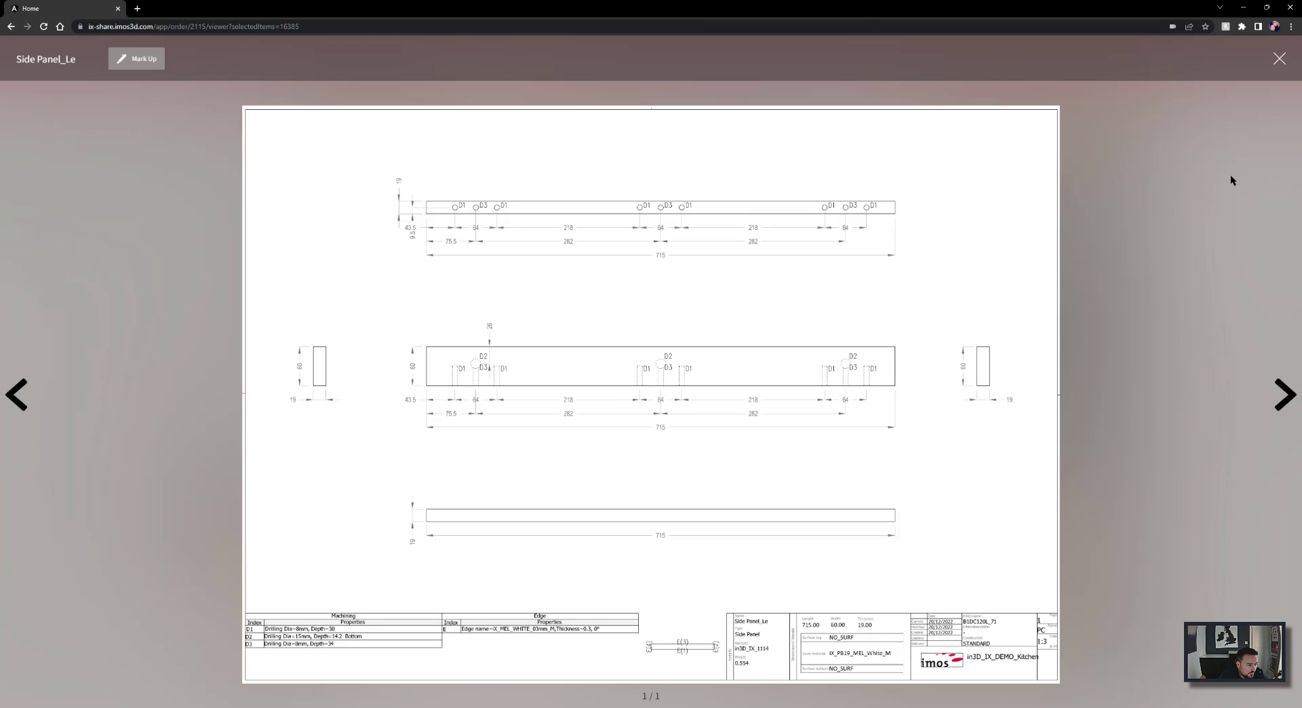
click(1278, 59)
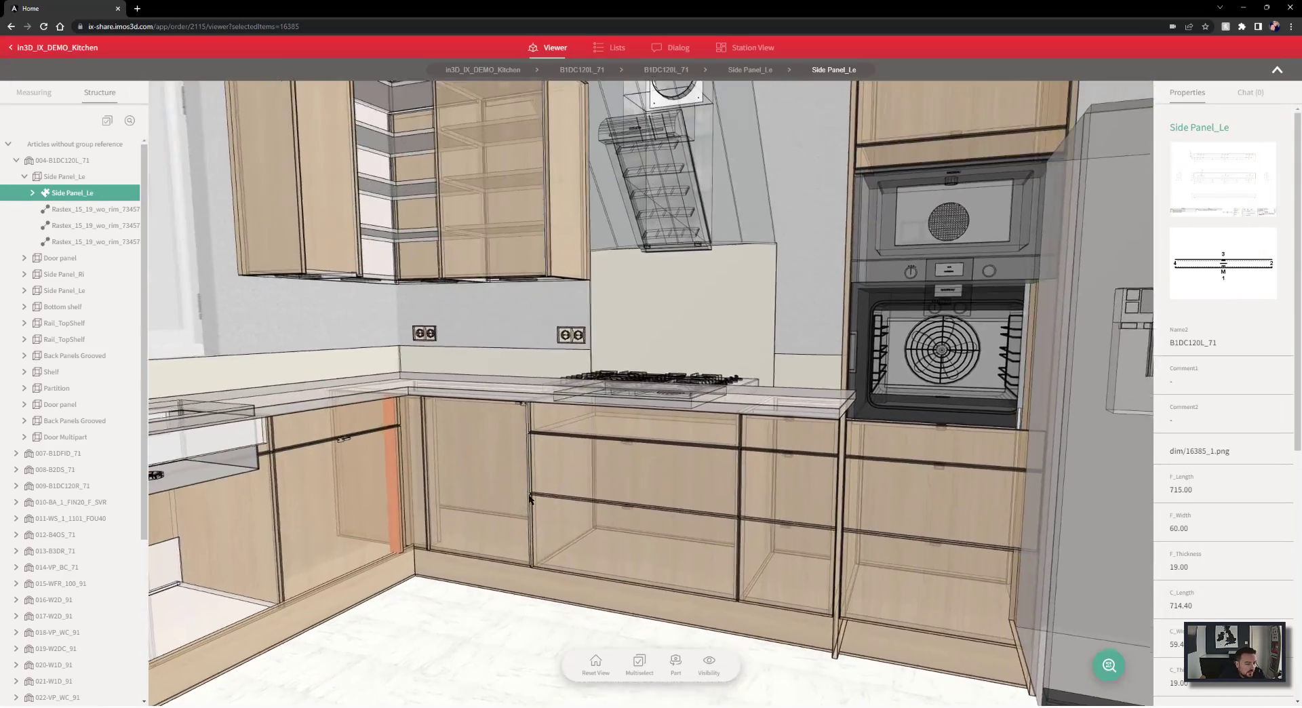
drag(530, 499, 529, 490)
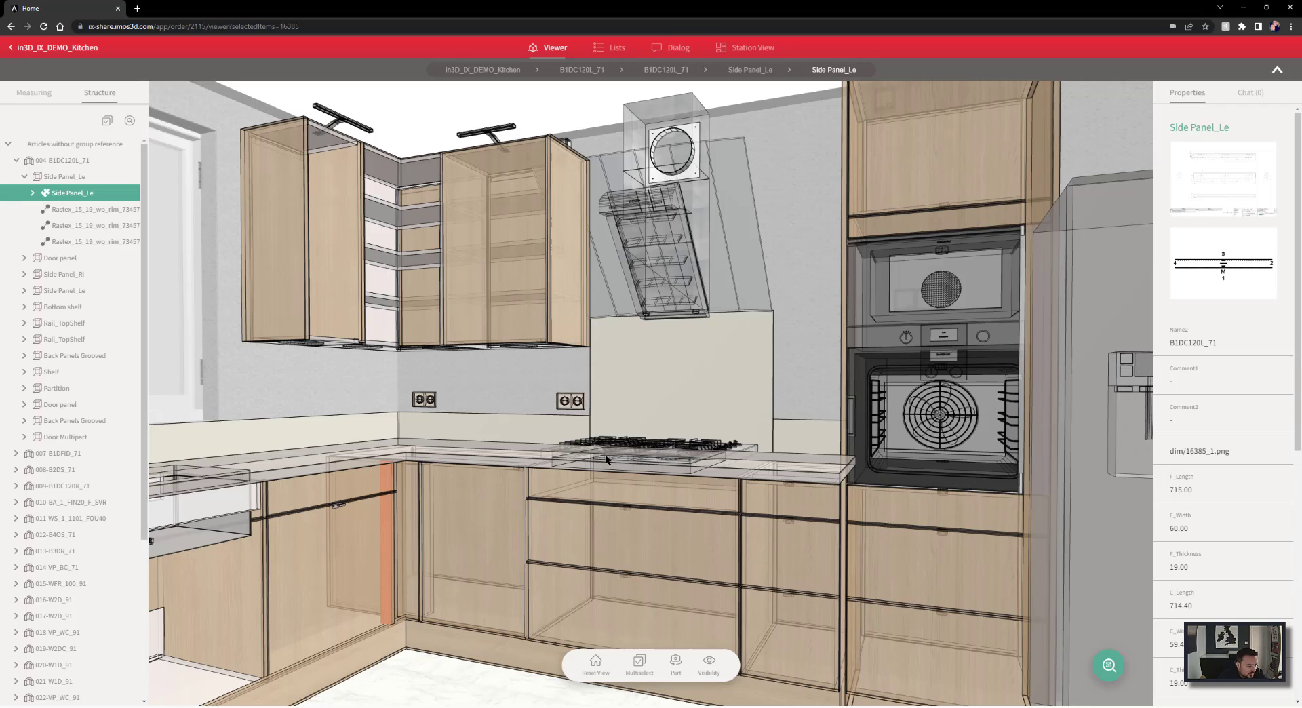
View the order's cutting list and look through its Edge Info list.
click(615, 49)
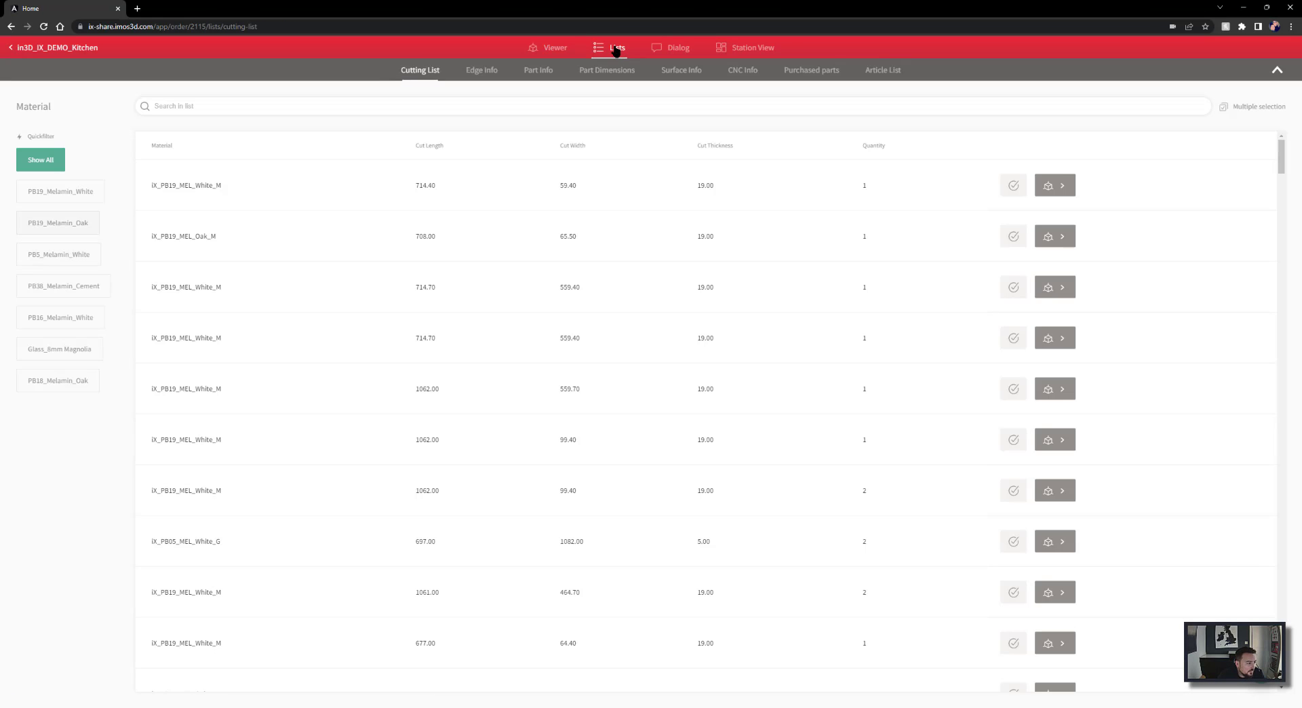
click(484, 74)
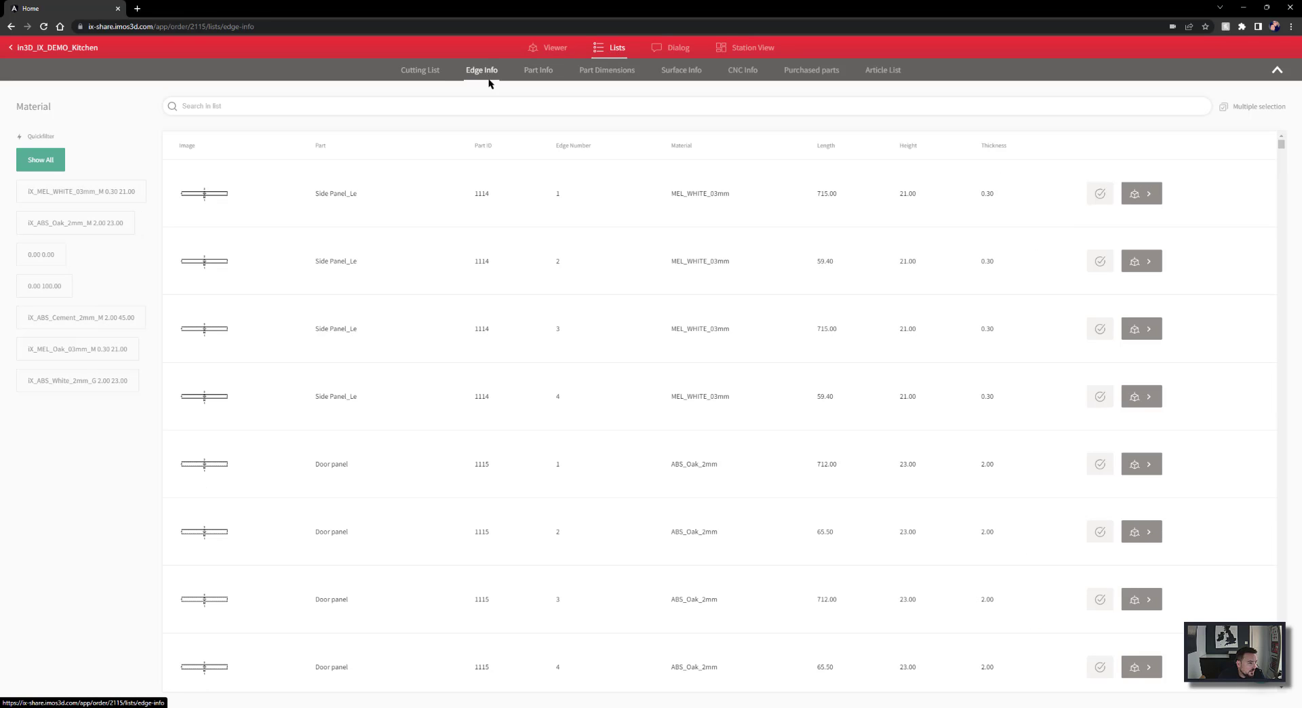
scroll(784, 490, down, 5)
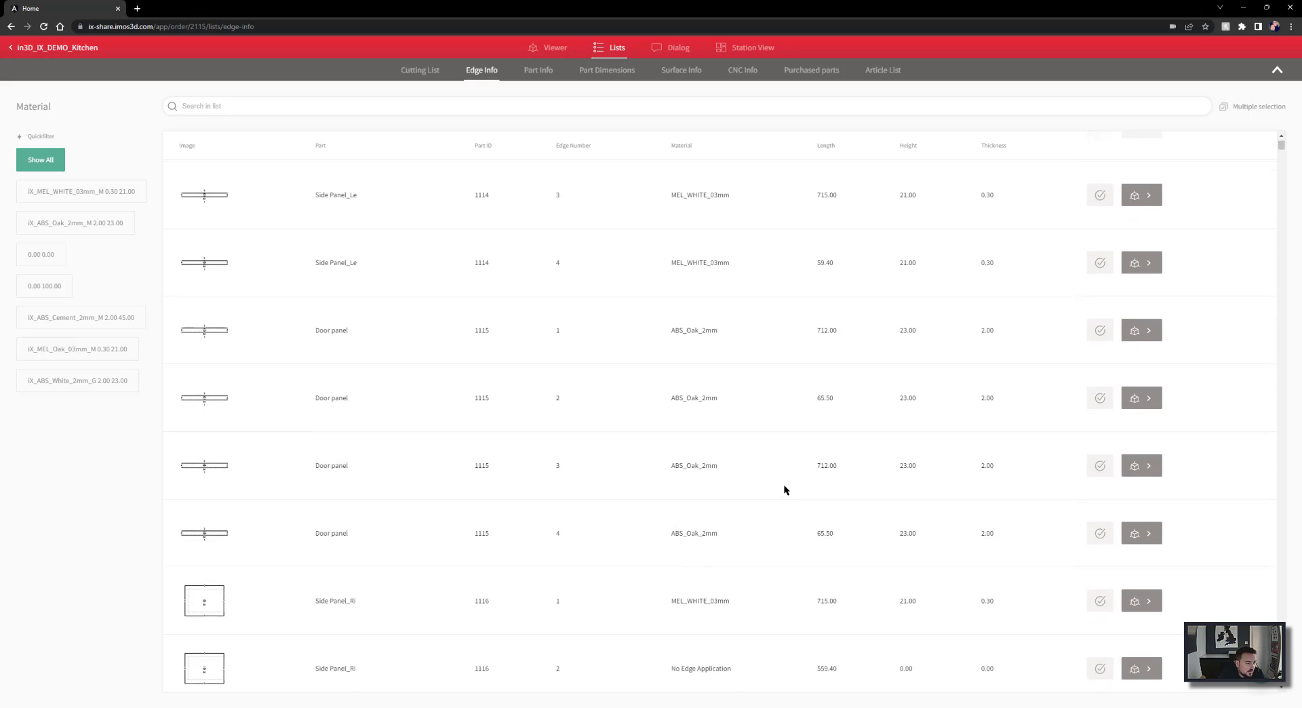
Find Side Panel_Ri, part 1116, in the Edge Info list and view its edge numbering diagram.
scroll(784, 490, down, 2)
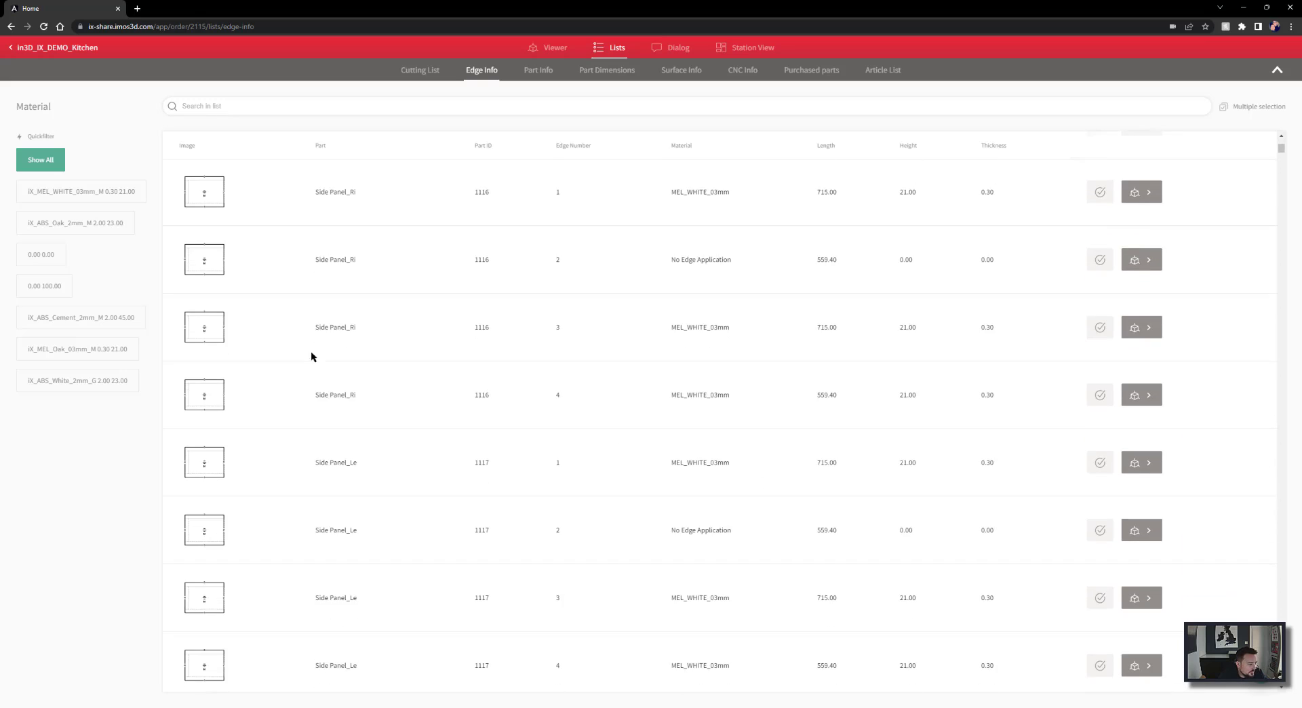
click(202, 327)
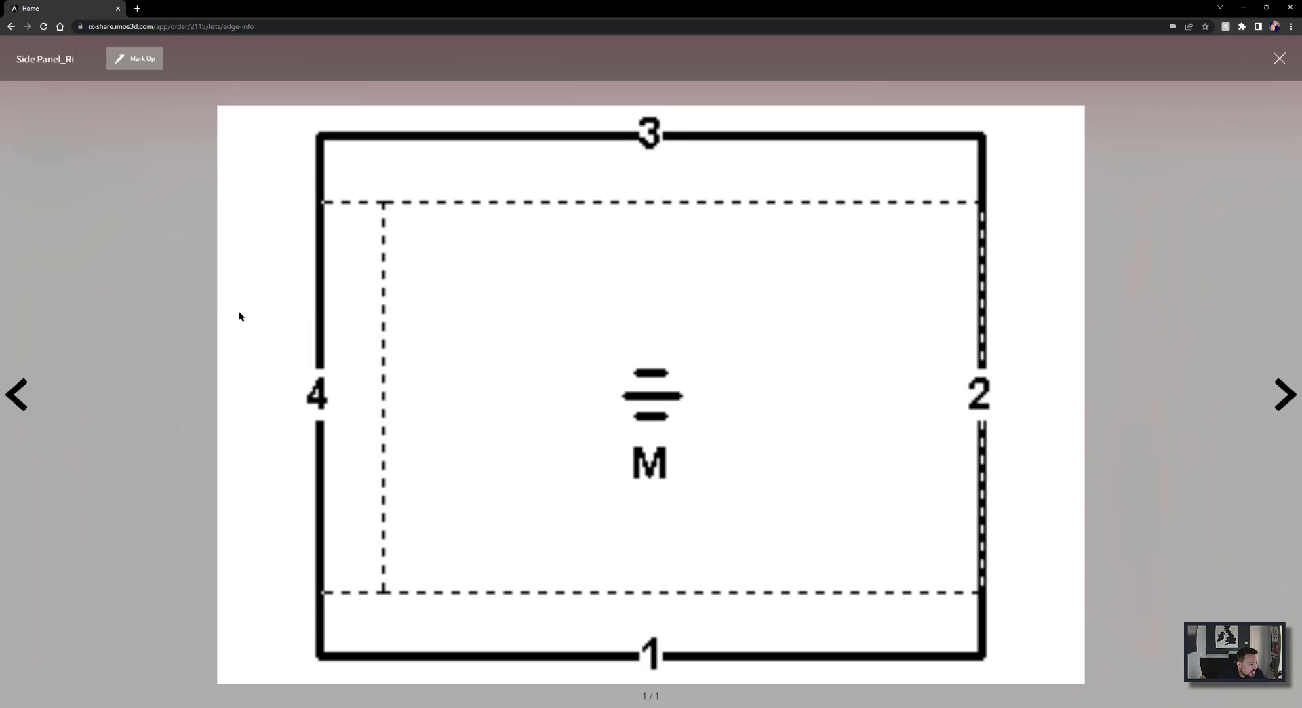
click(1278, 63)
Show edge 3 of Side Panel_Ri 1116 in the 3D model and highlight its parent article 004-B1DC120L_71.
click(1141, 330)
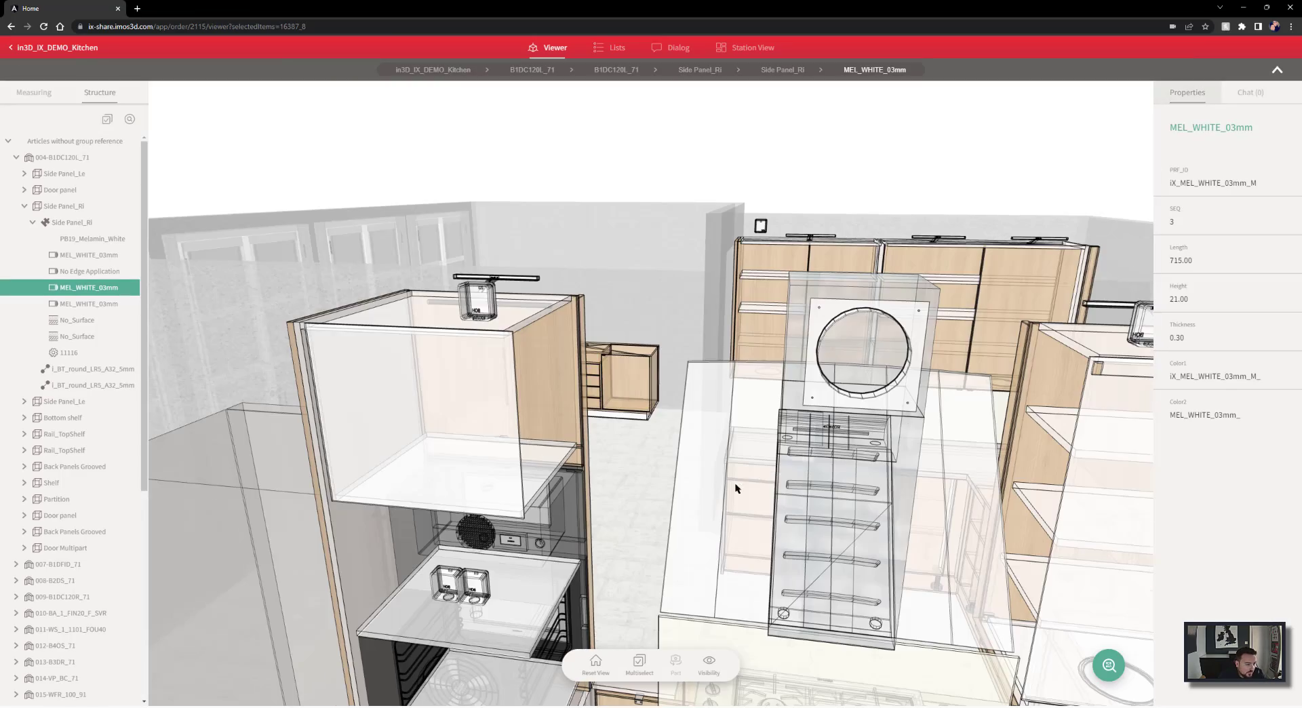
drag(736, 488, 855, 505)
scroll(841, 516, up, 5)
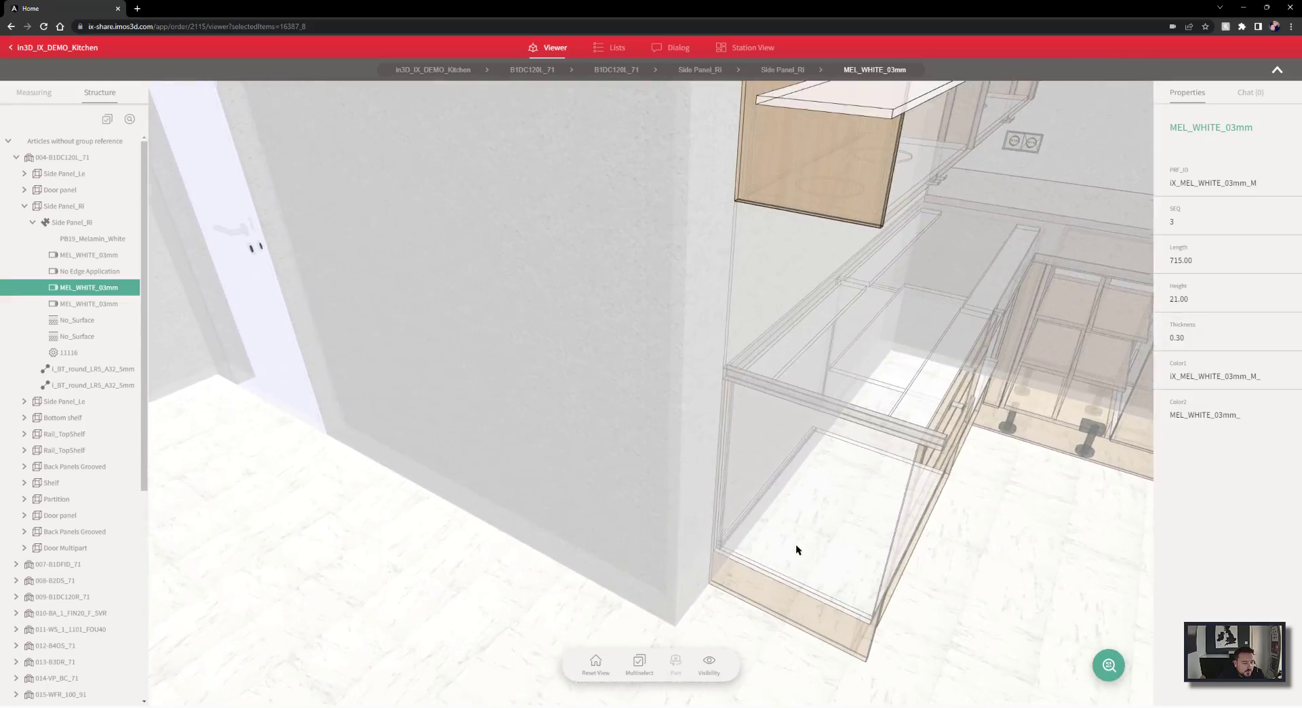
drag(795, 543, 659, 401)
scroll(659, 400, up, 5)
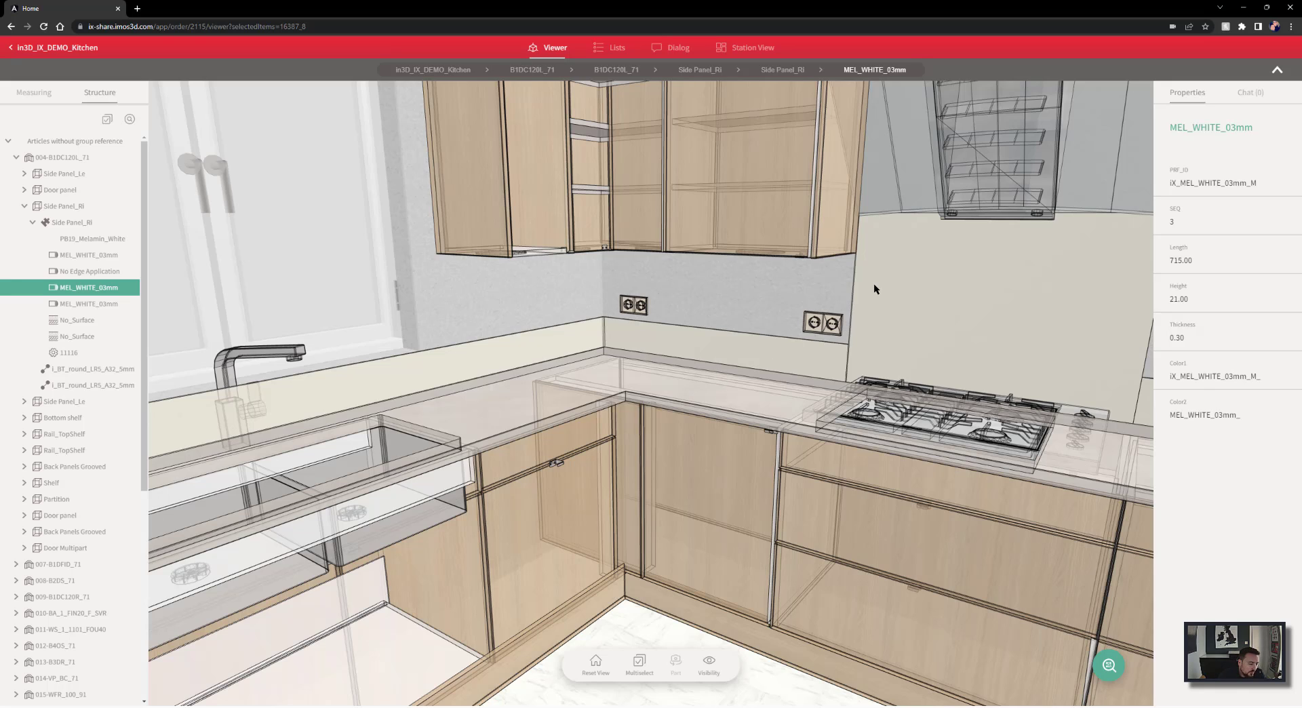
click(52, 158)
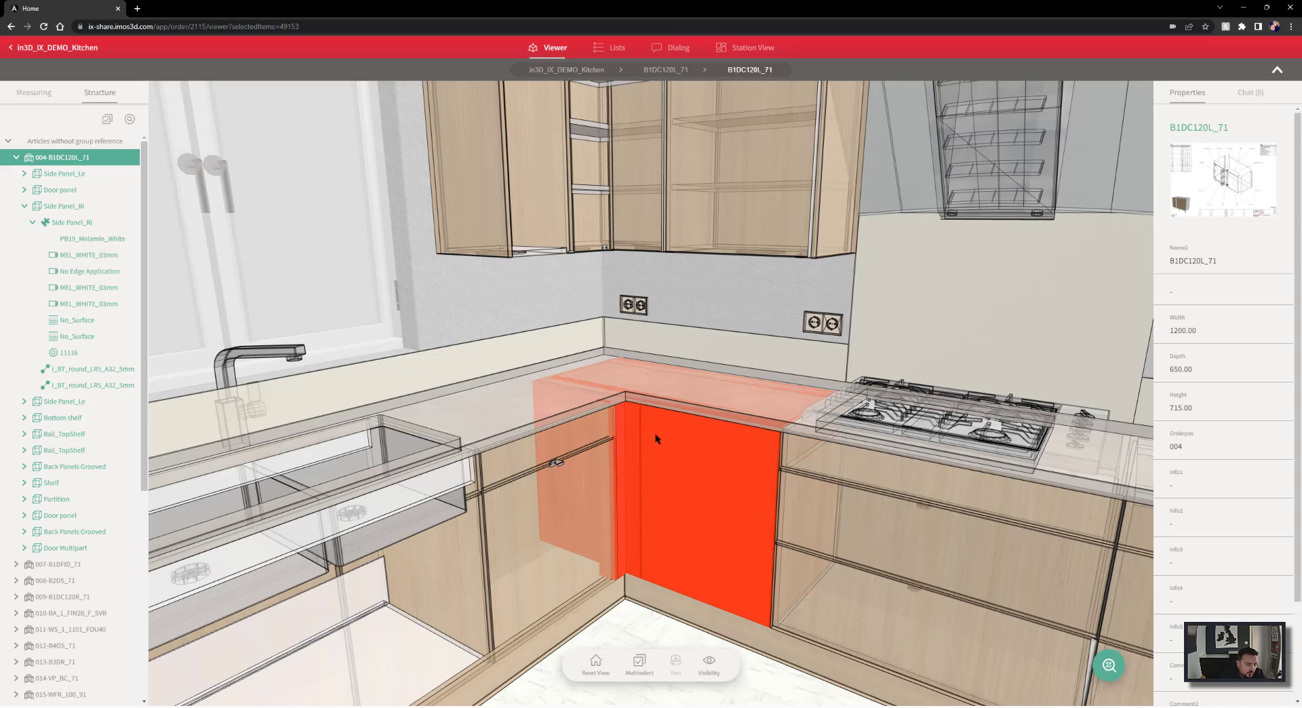
Submit the comment "I've damaged this part please remake and send to site." on the upper wide drawer front below the hob's top drawer.
click(915, 537)
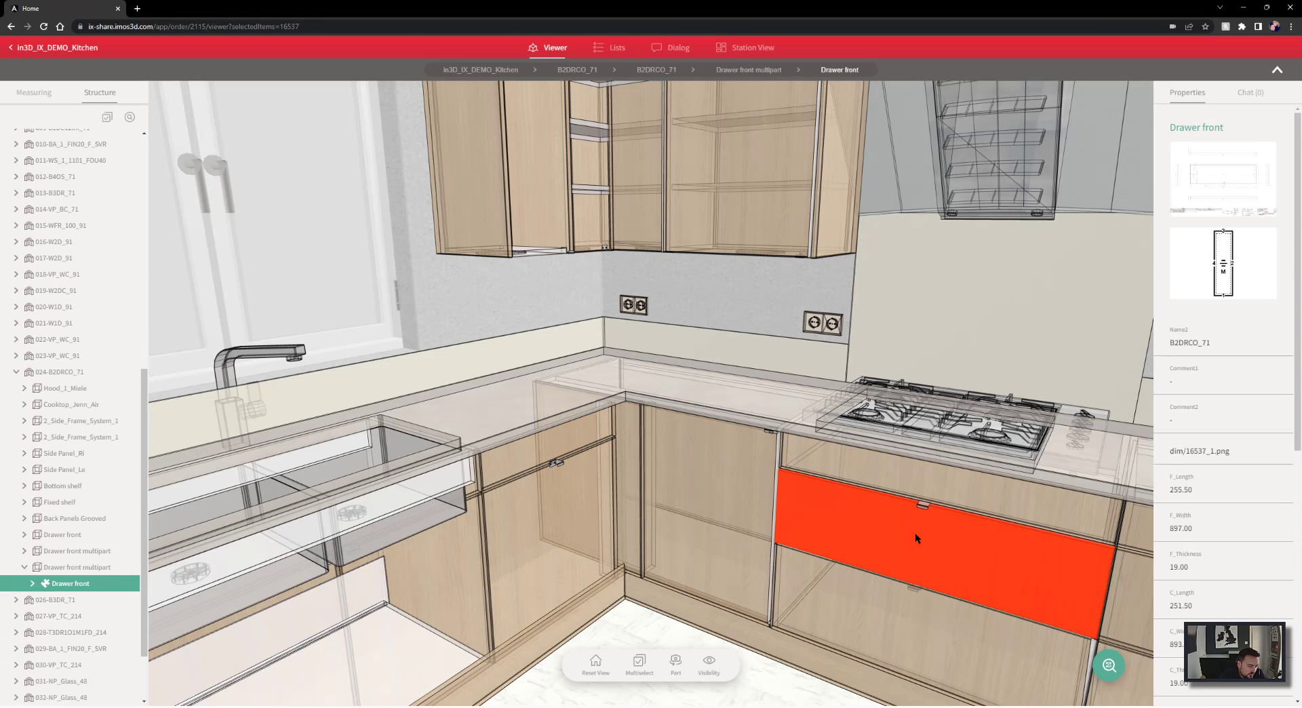
click(1251, 92)
click(1199, 153)
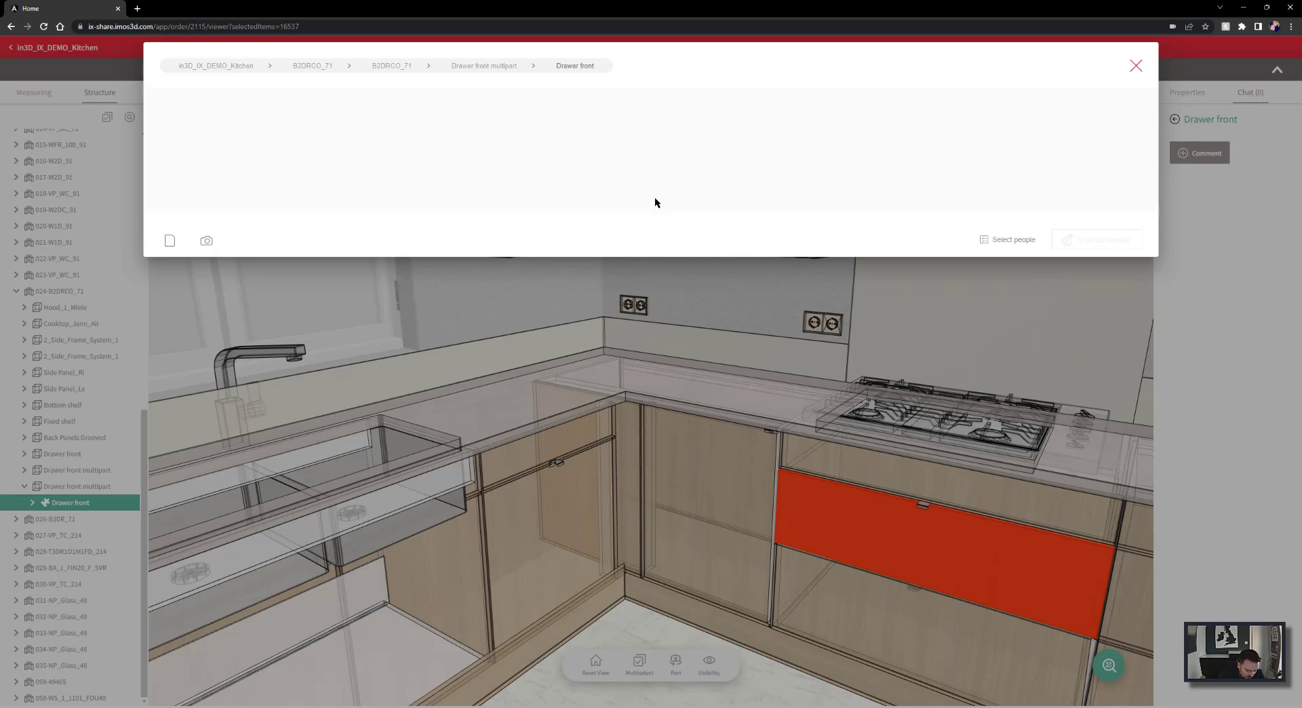
text(I'v)
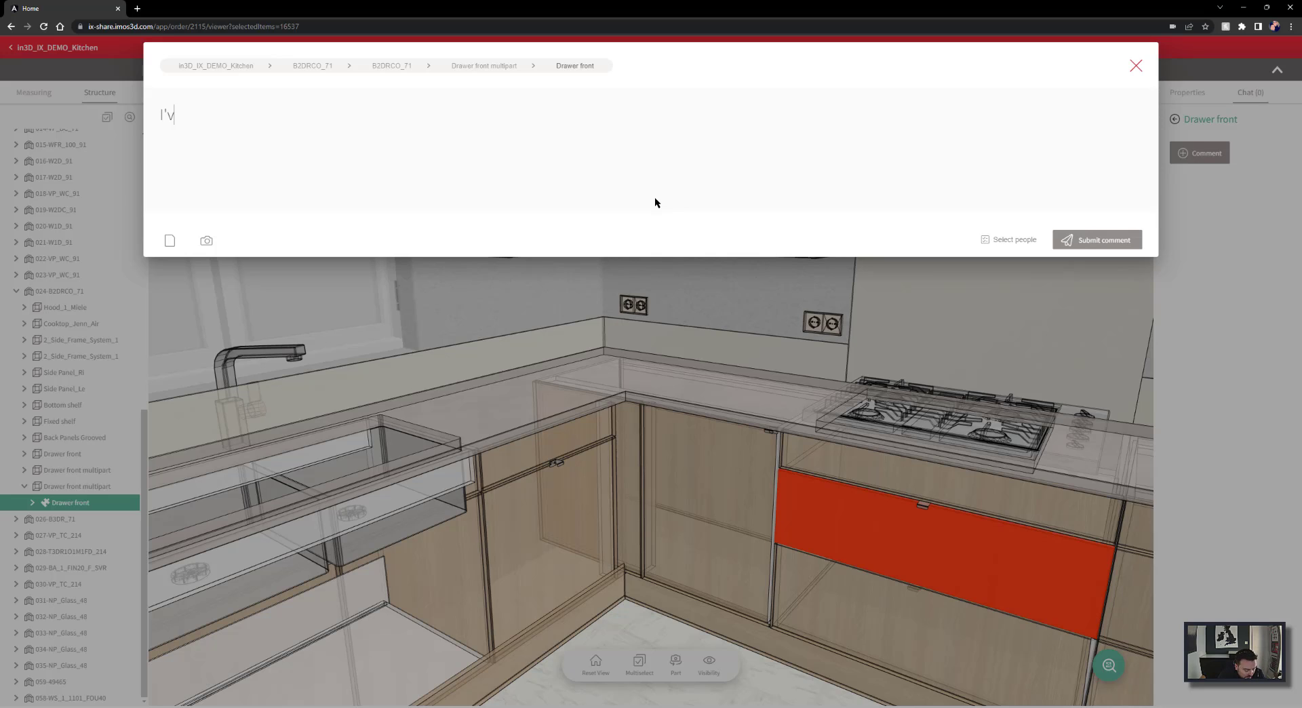
text(e damaged this part)
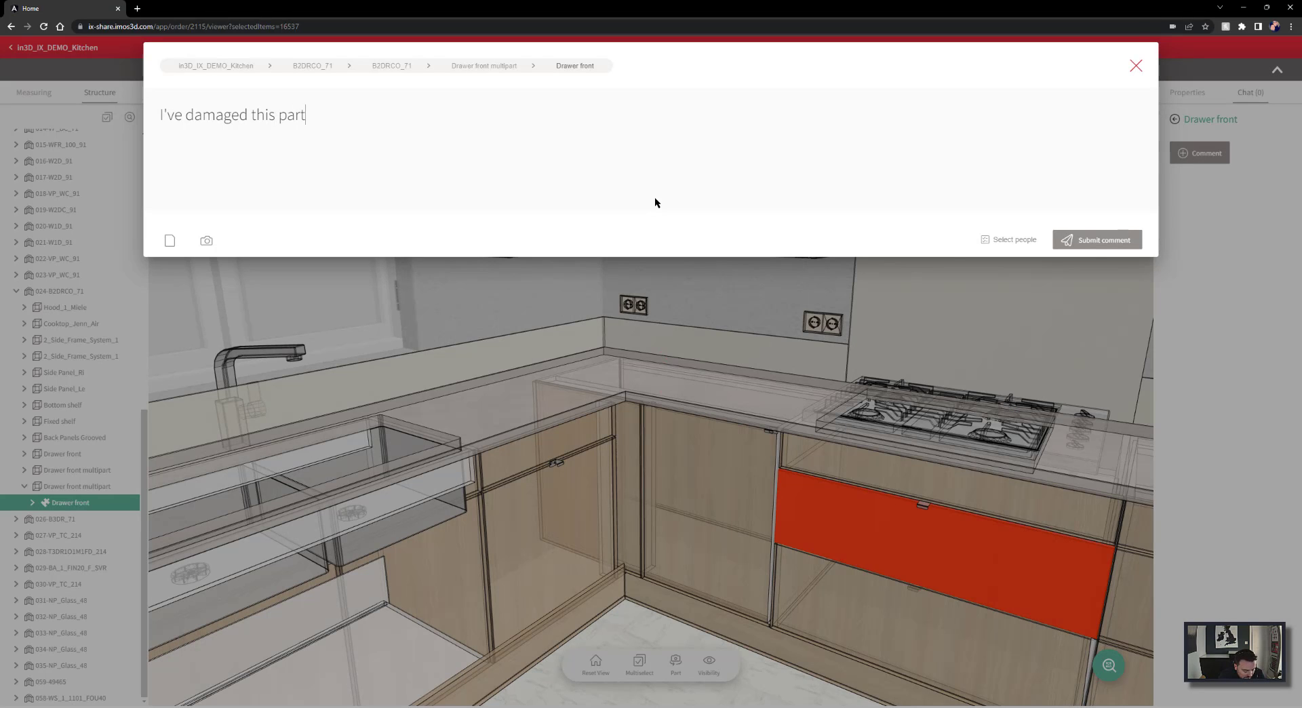
text( please remake and send)
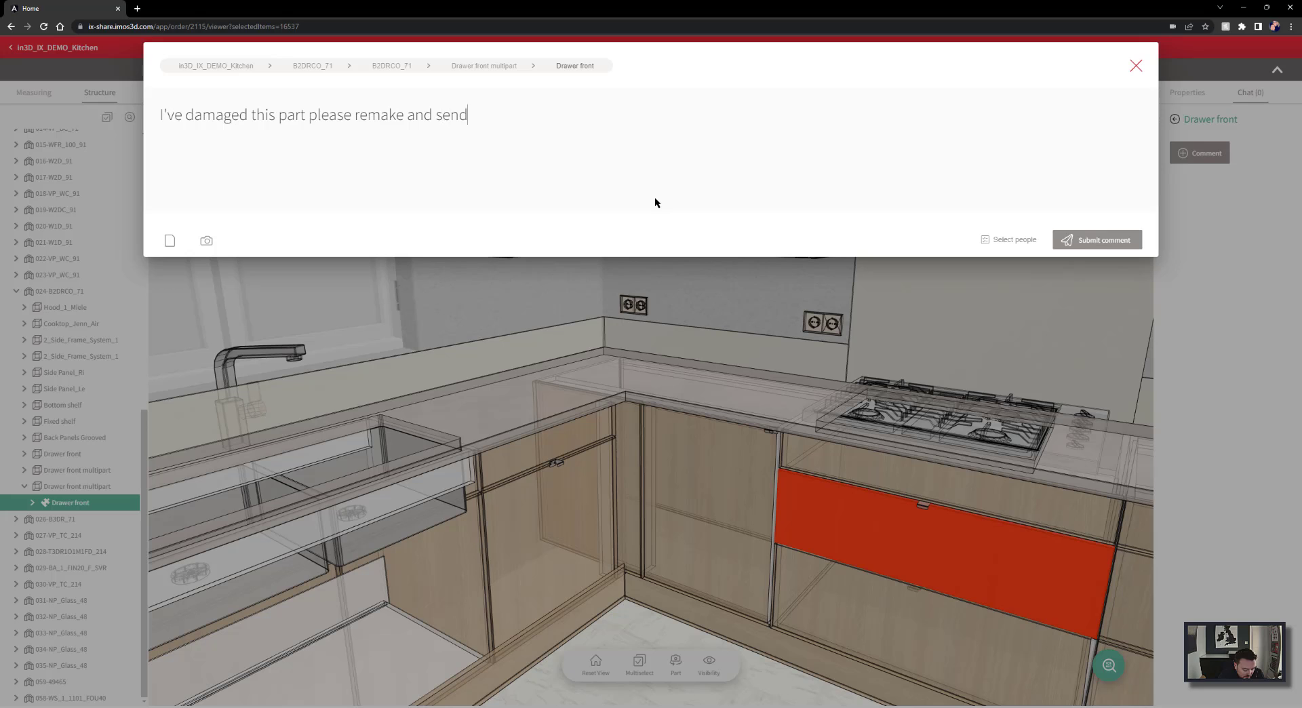
text( to site.)
click(1098, 239)
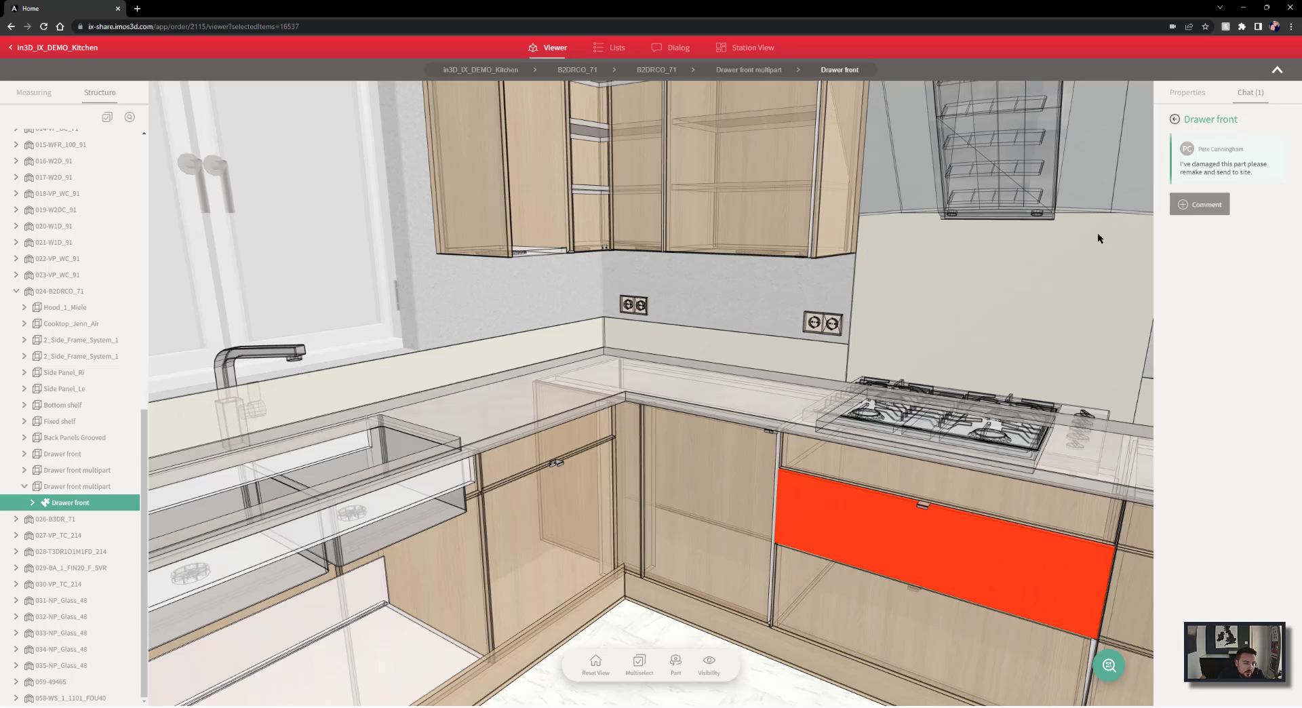
Review the drawer front's comment in the order dialog and preview the commented part in the 3D kitchen model.
click(672, 53)
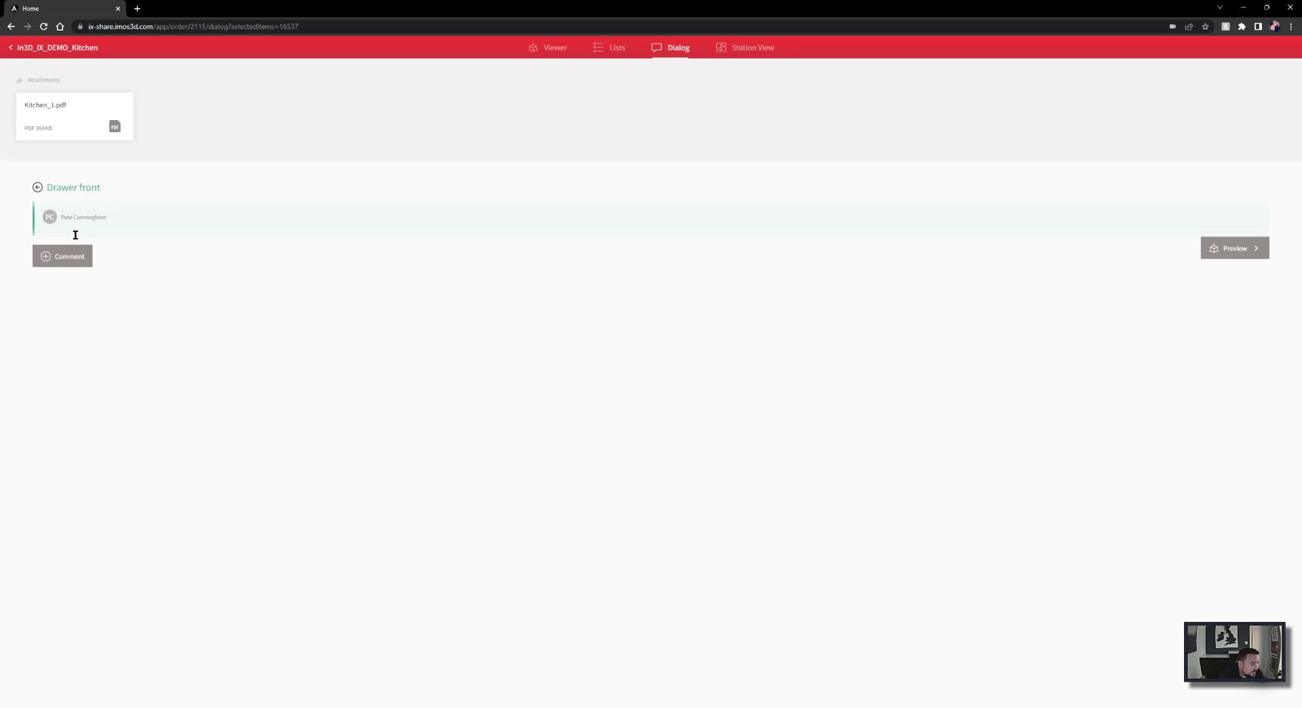
click(1224, 258)
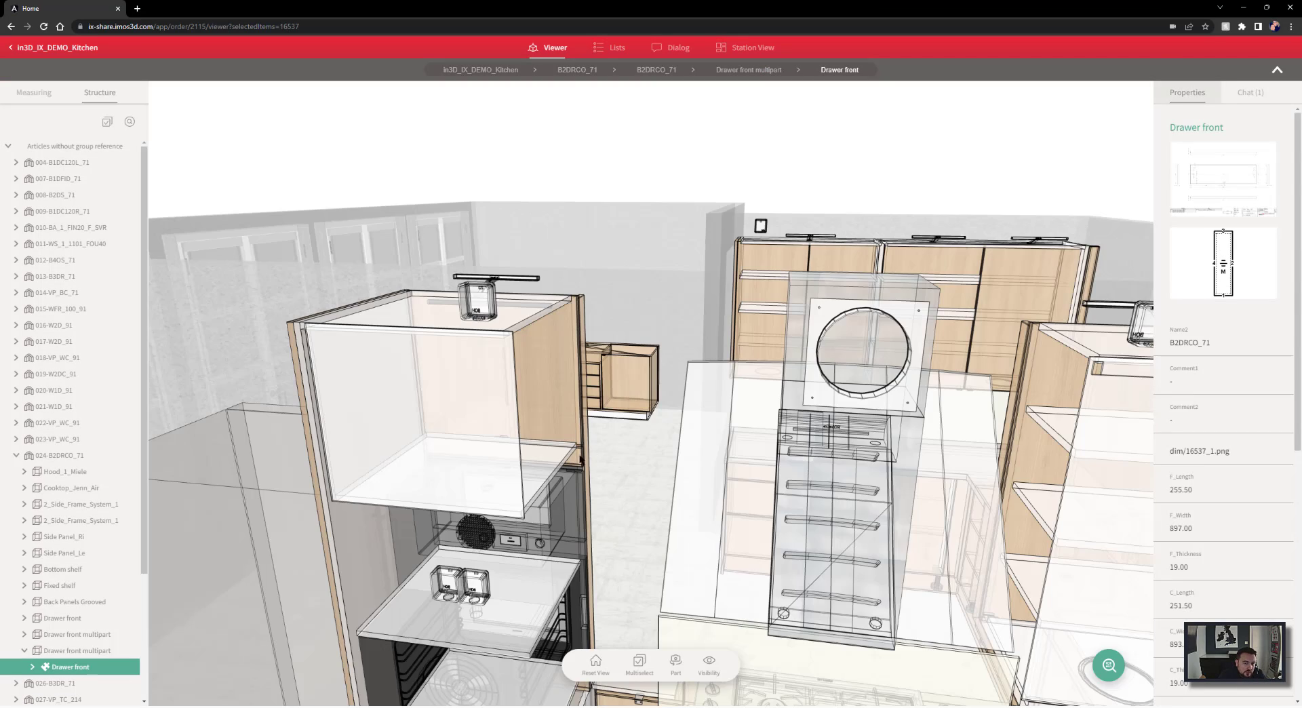
drag(556, 463, 820, 469)
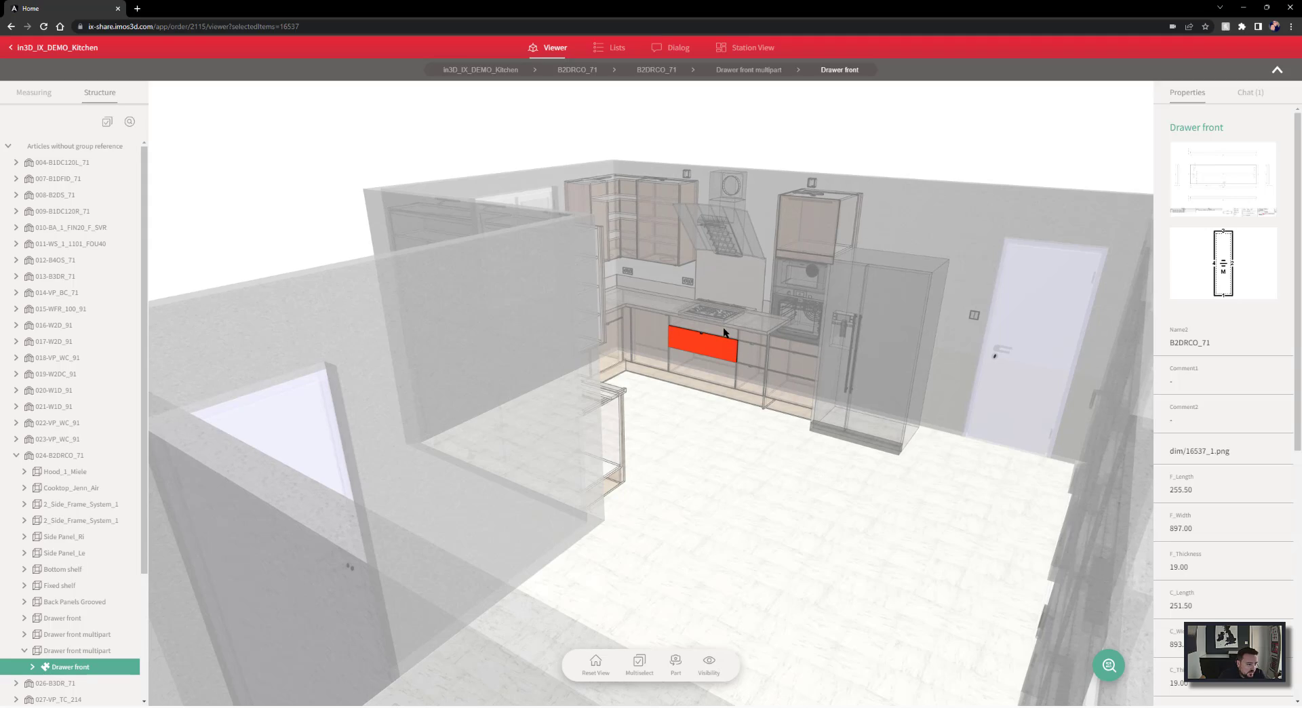
scroll(723, 328, up, 5)
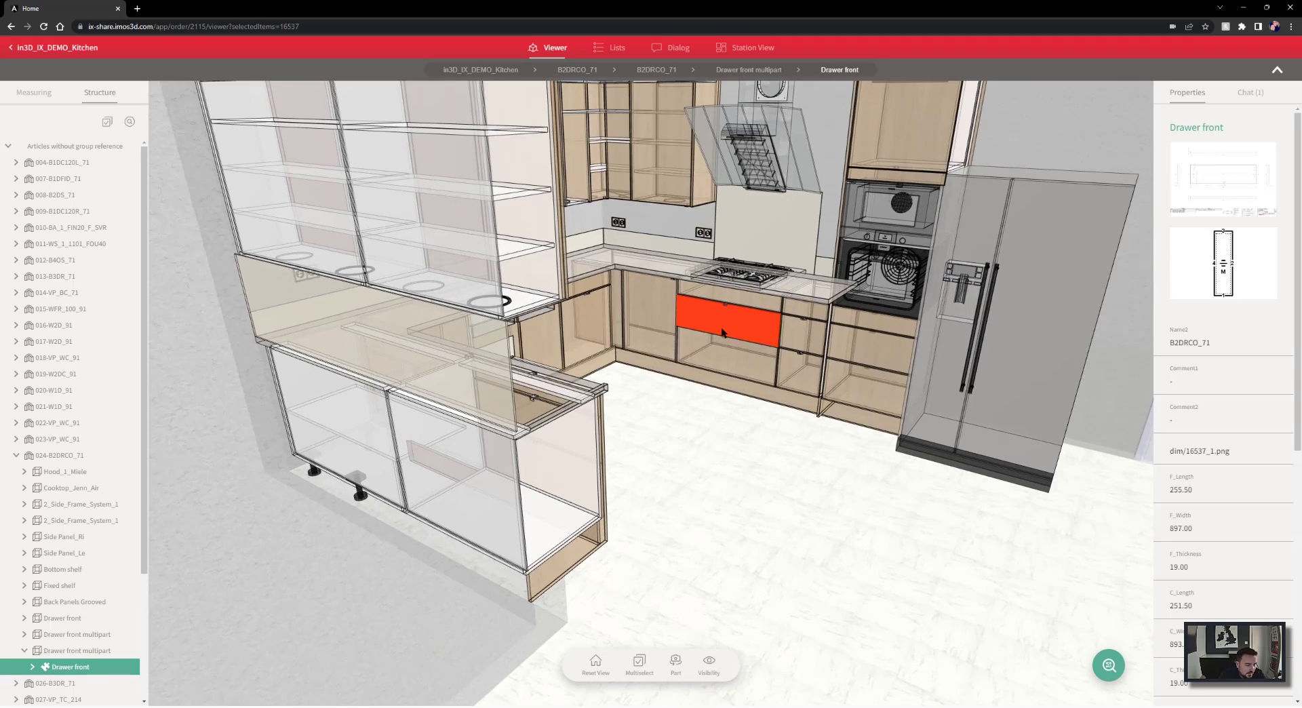
scroll(661, 307, up, 3)
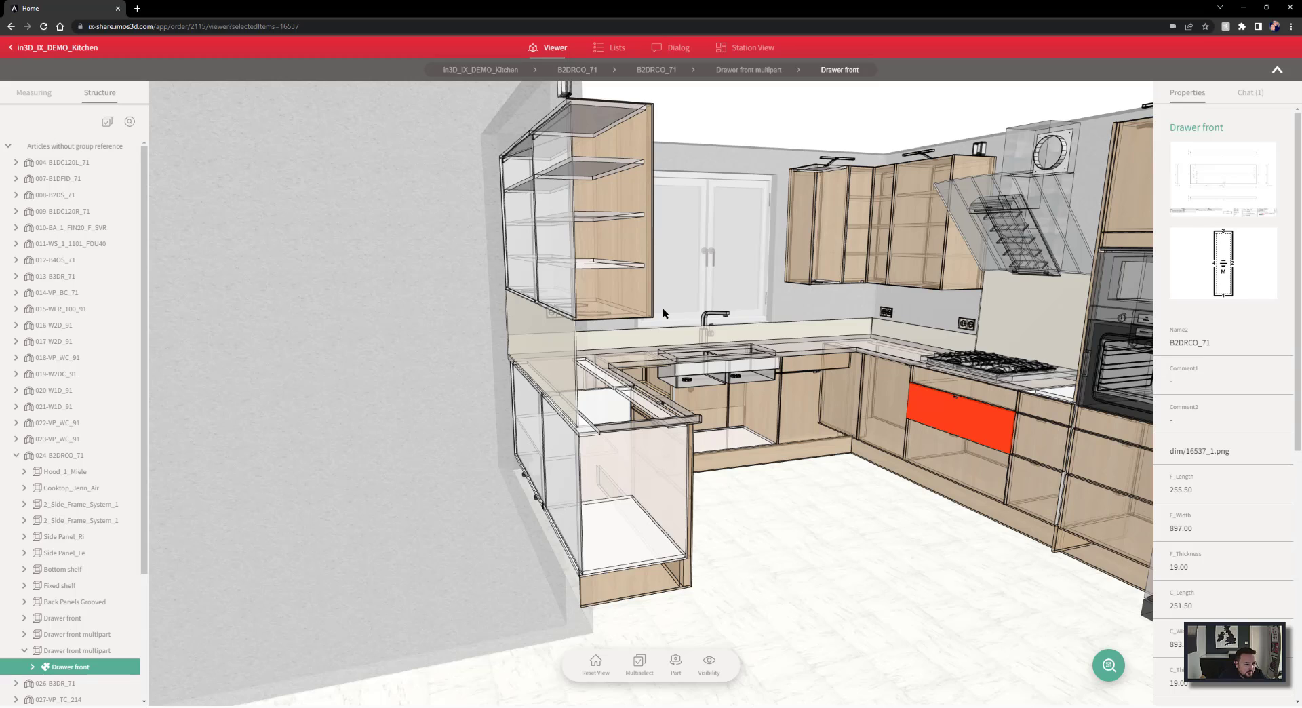
Collapse article 024-B2DRCO_71, select the whole in3D_IX_DEMO_Kitchen order and view its rendered kitchen image.
click(16, 457)
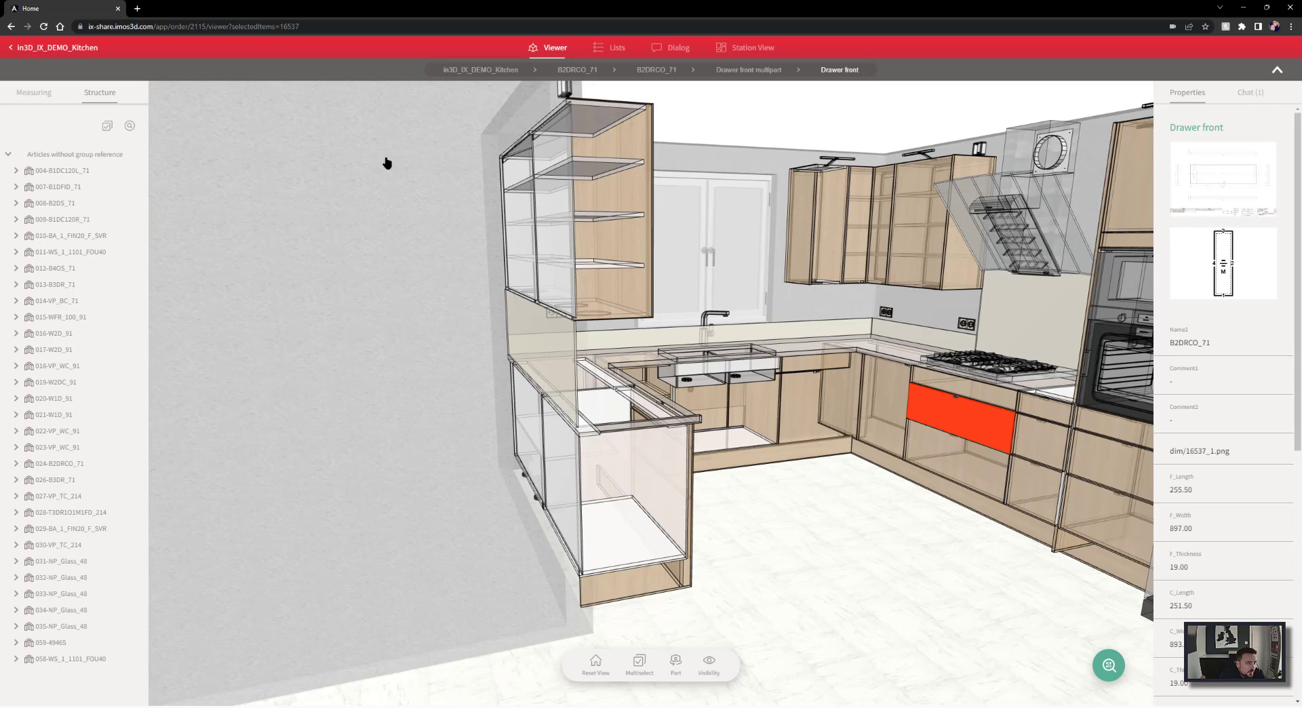
click(483, 70)
drag(779, 400, 983, 397)
click(1213, 188)
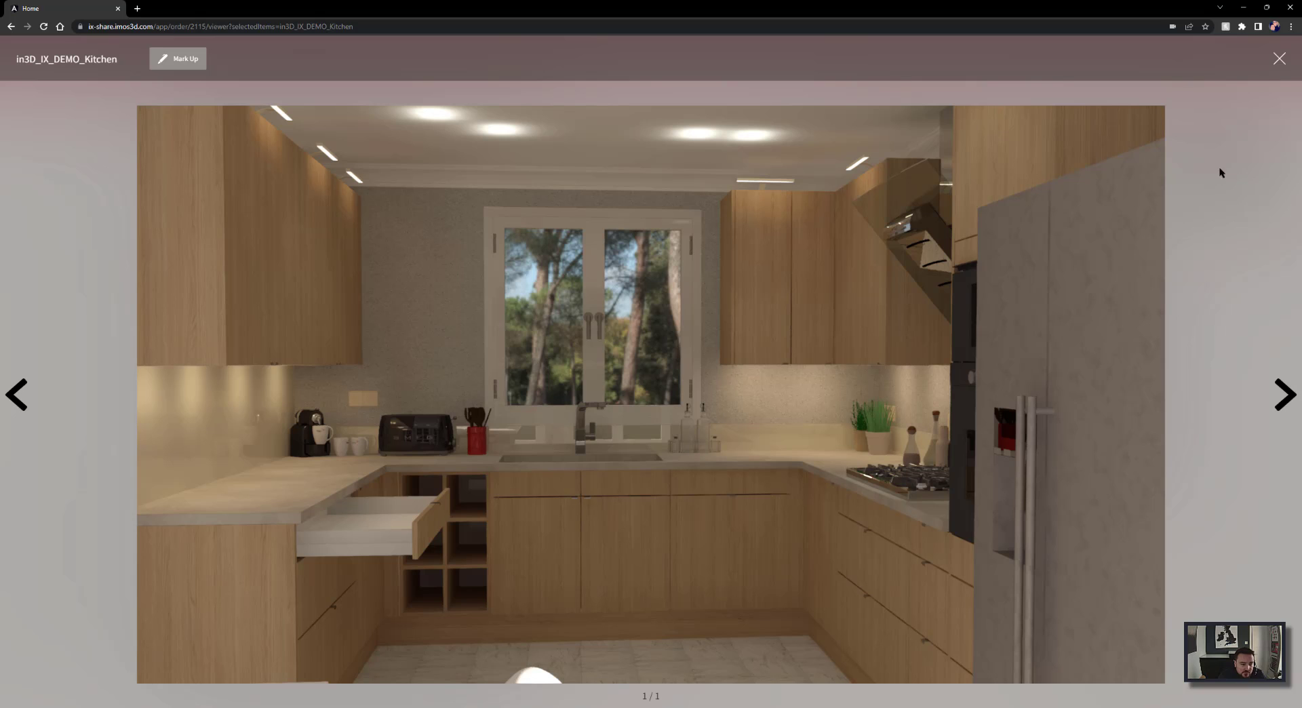
click(1279, 59)
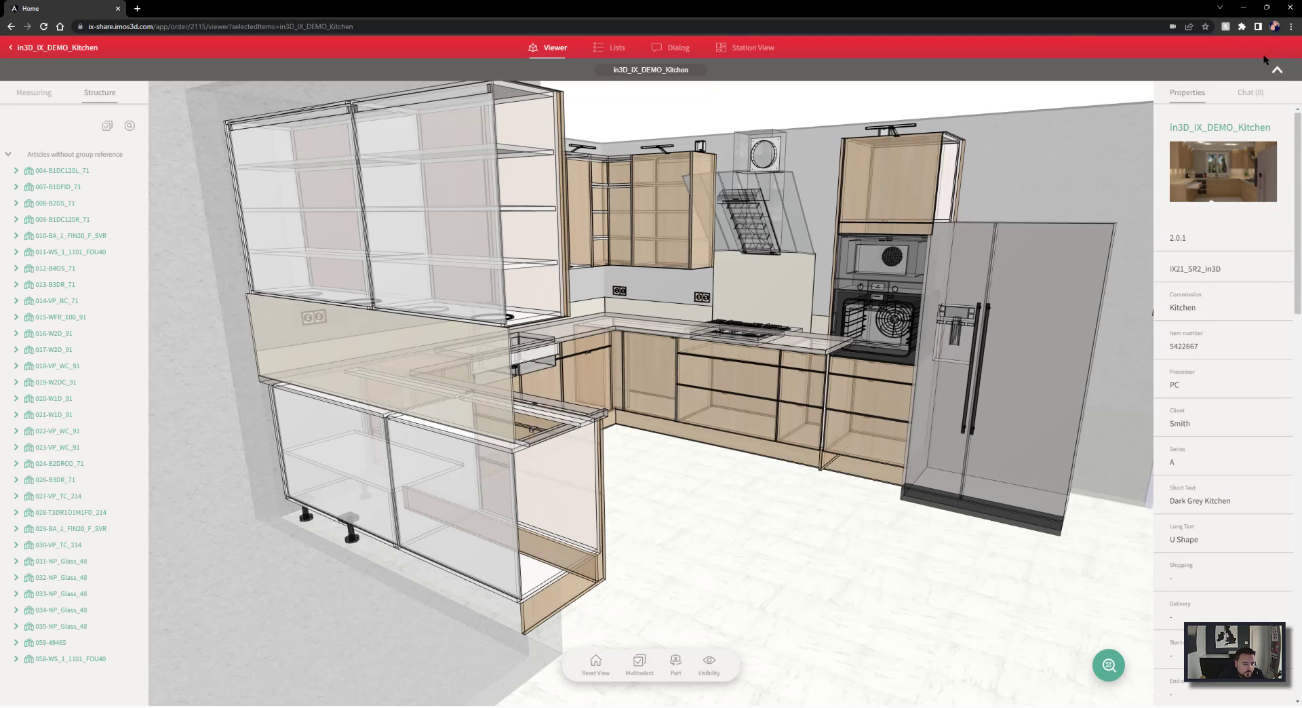
In the Main CNC station view, view the exploded drawings of articles 014-VP_BC_71, 017-W2D_91, 018-VP_WC_91 and 028-T3DR1O1M1FD_214.
click(750, 47)
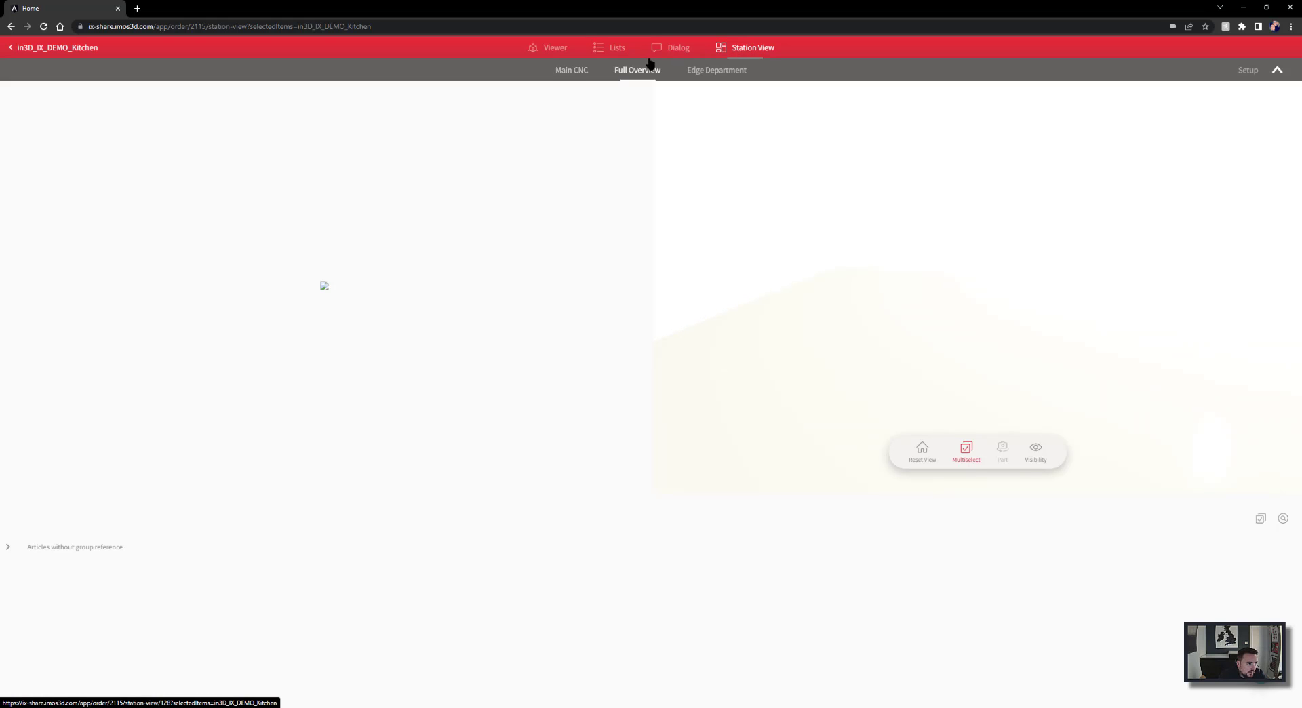
click(573, 70)
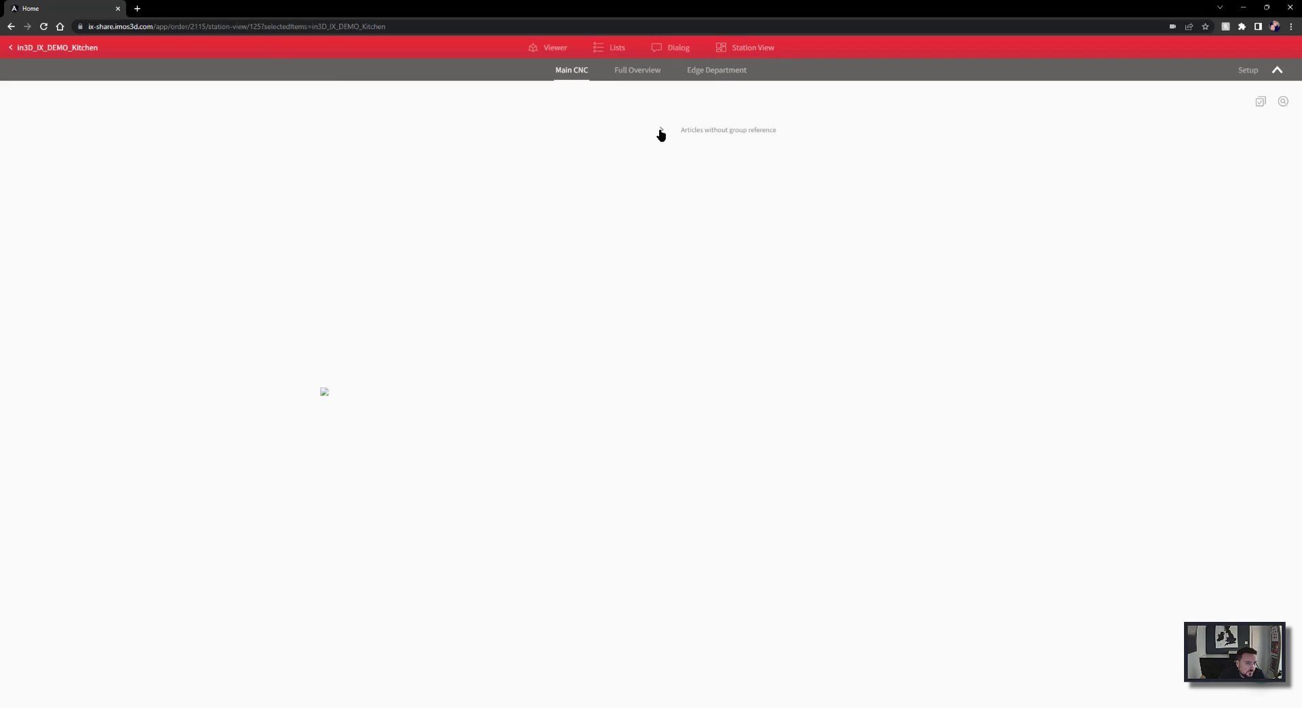
click(661, 134)
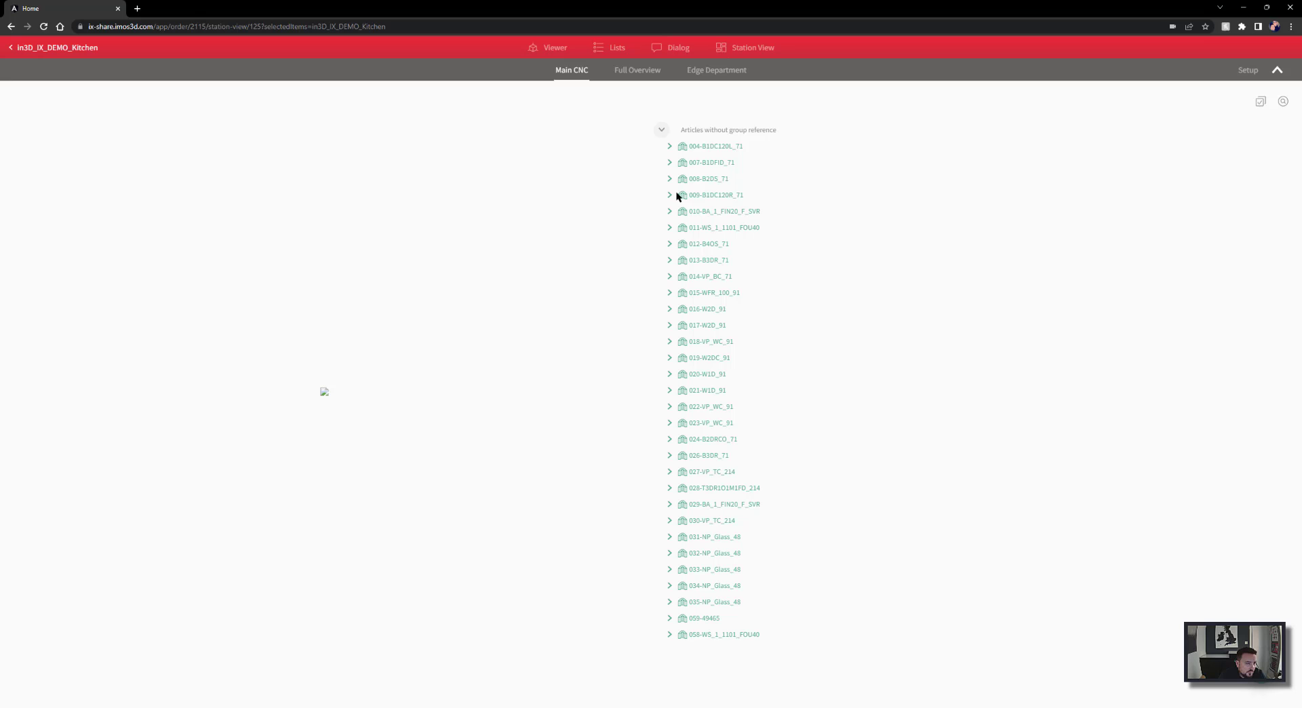
click(699, 278)
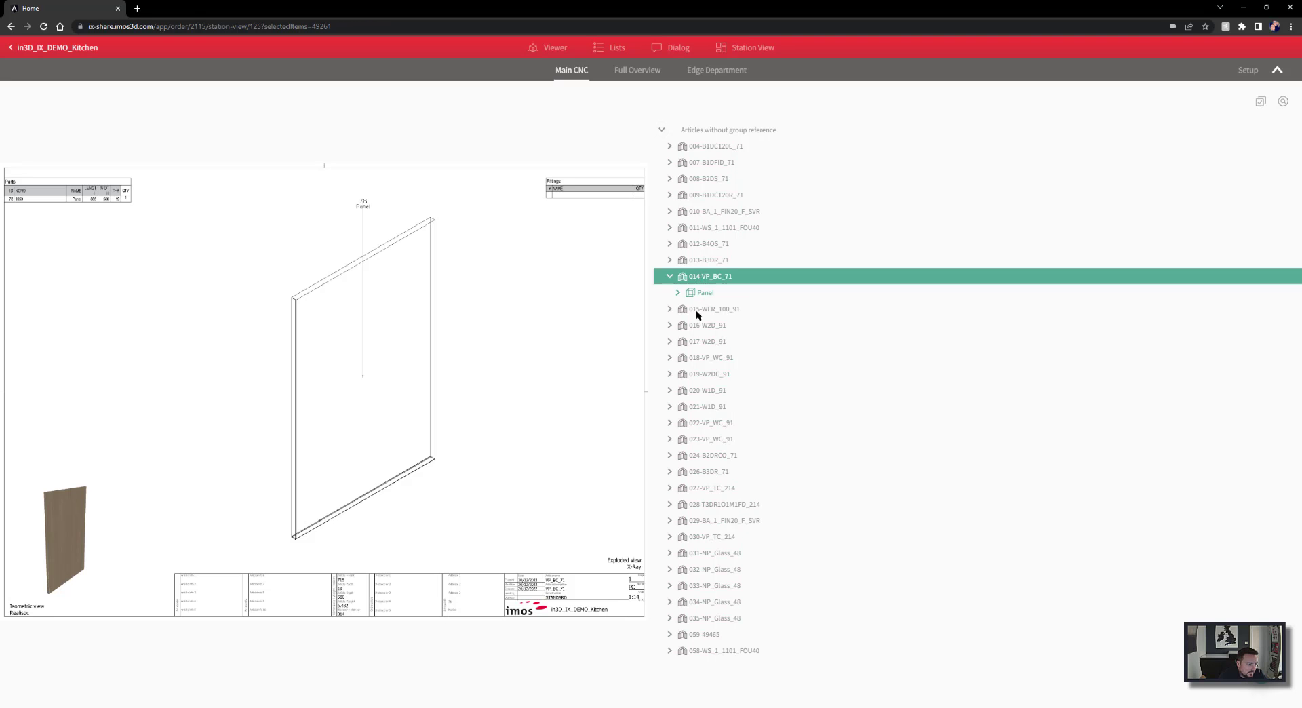
click(696, 342)
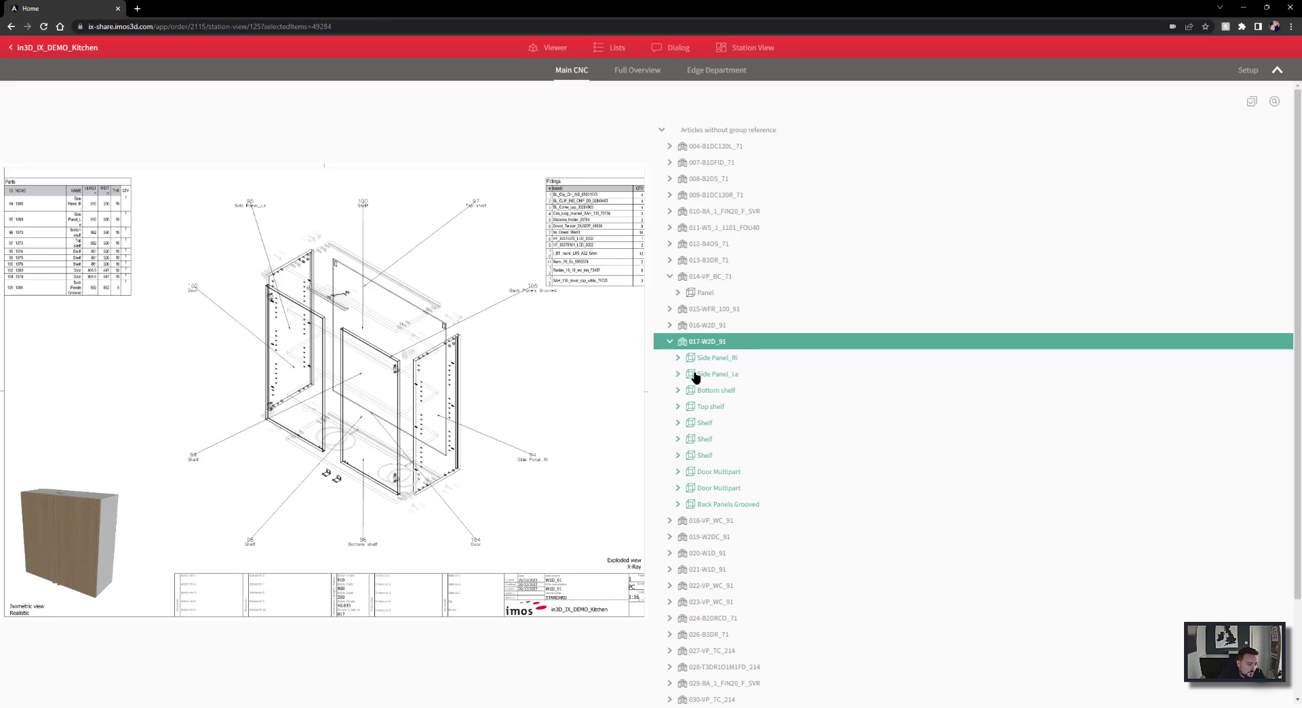
click(693, 522)
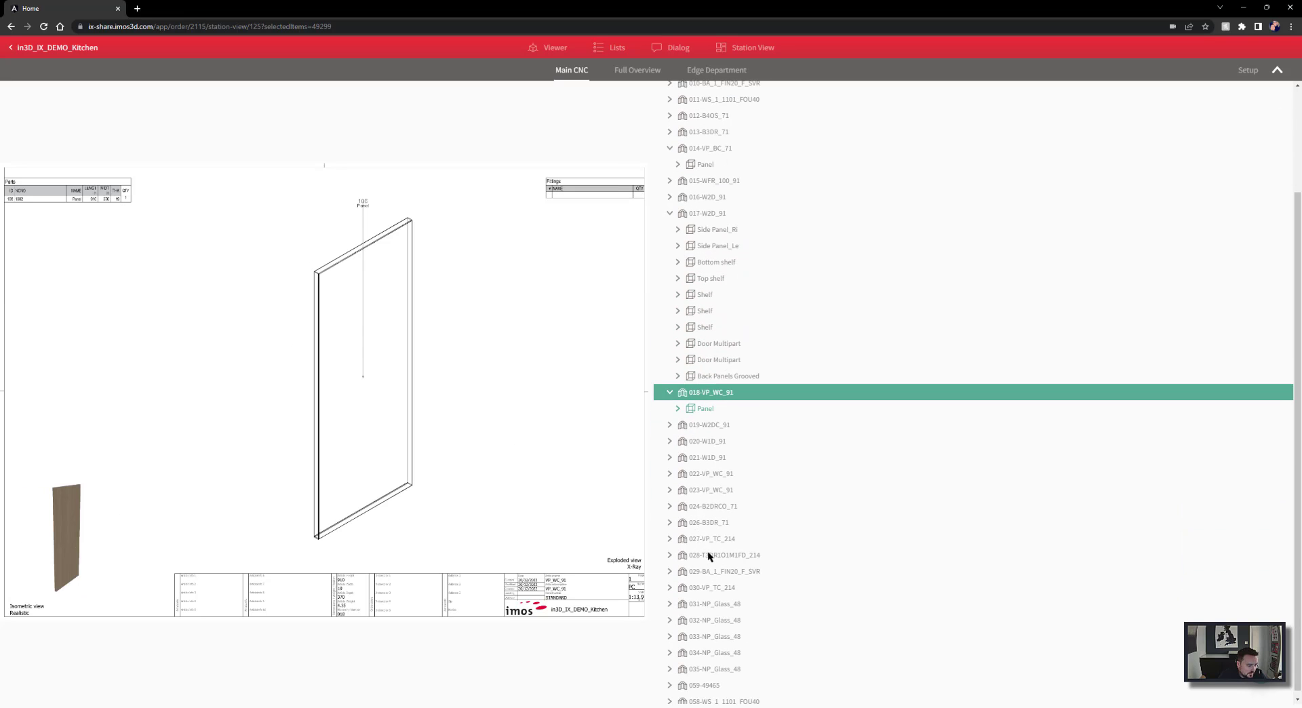
click(710, 556)
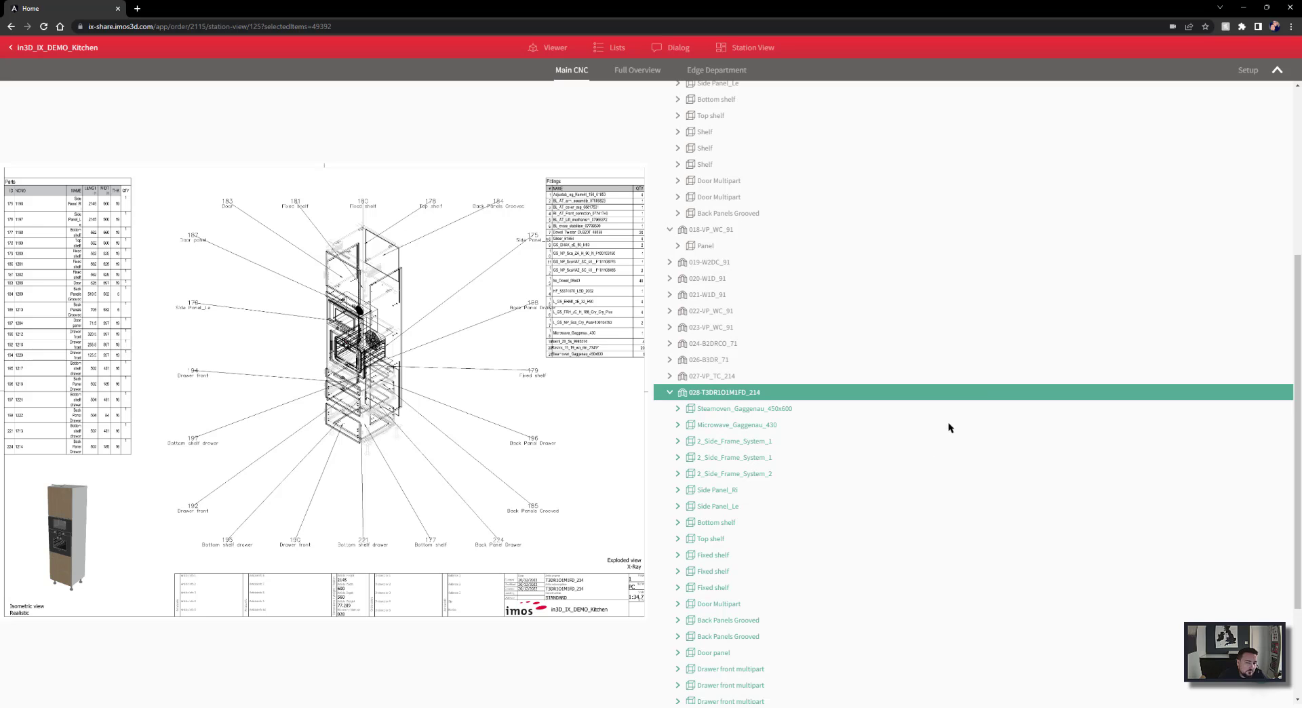
click(1276, 70)
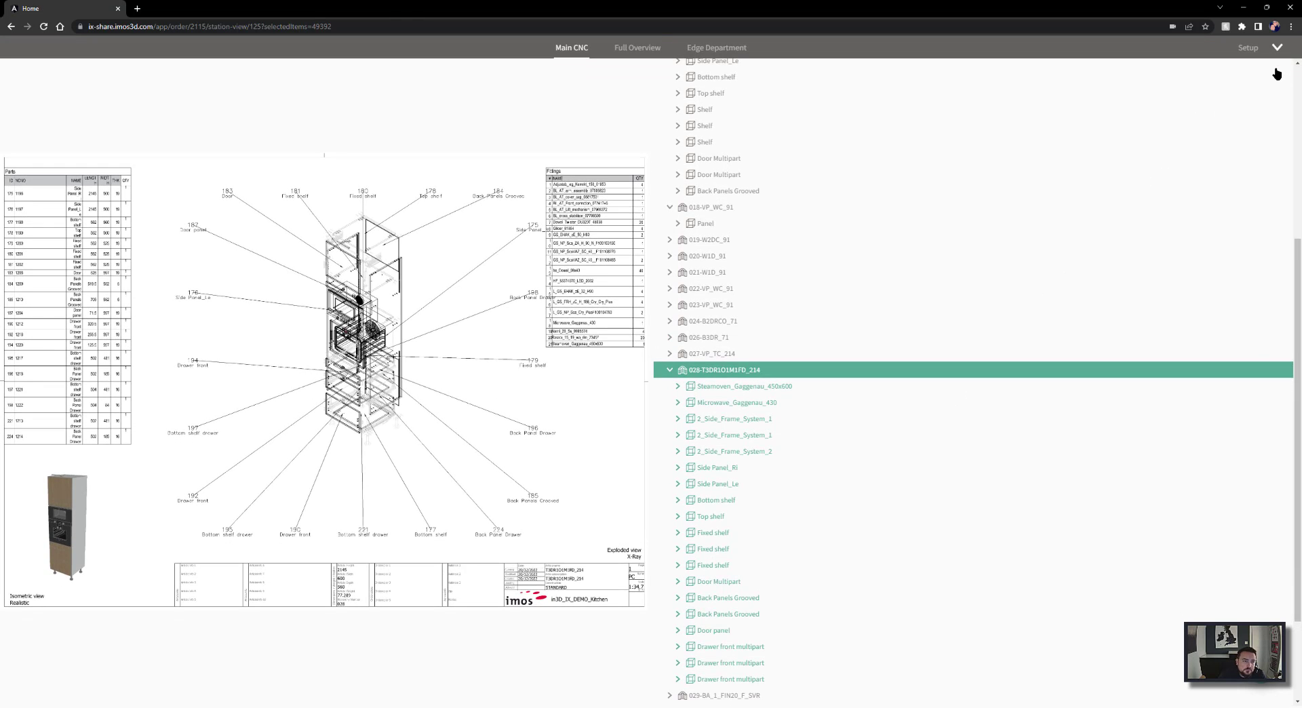
click(1276, 53)
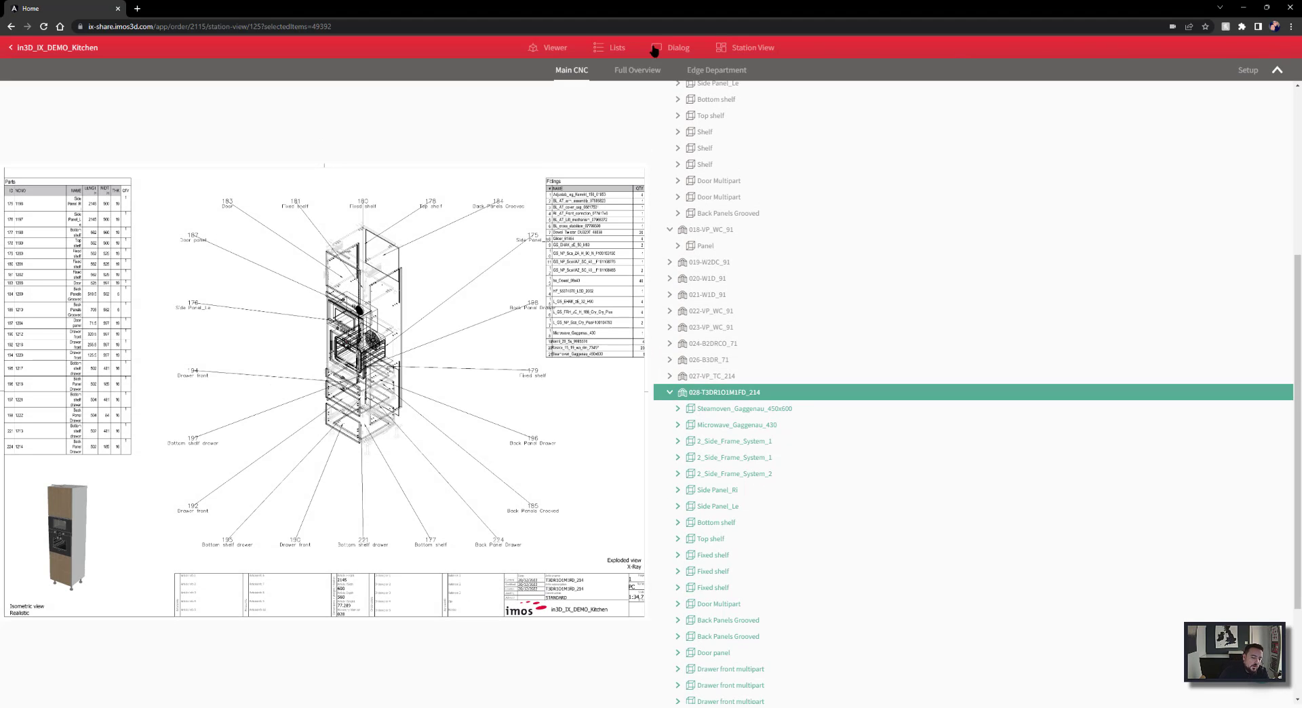
Examine the selected oven tower T3DR1O1M1FD_214 within the 3D kitchen model.
click(551, 48)
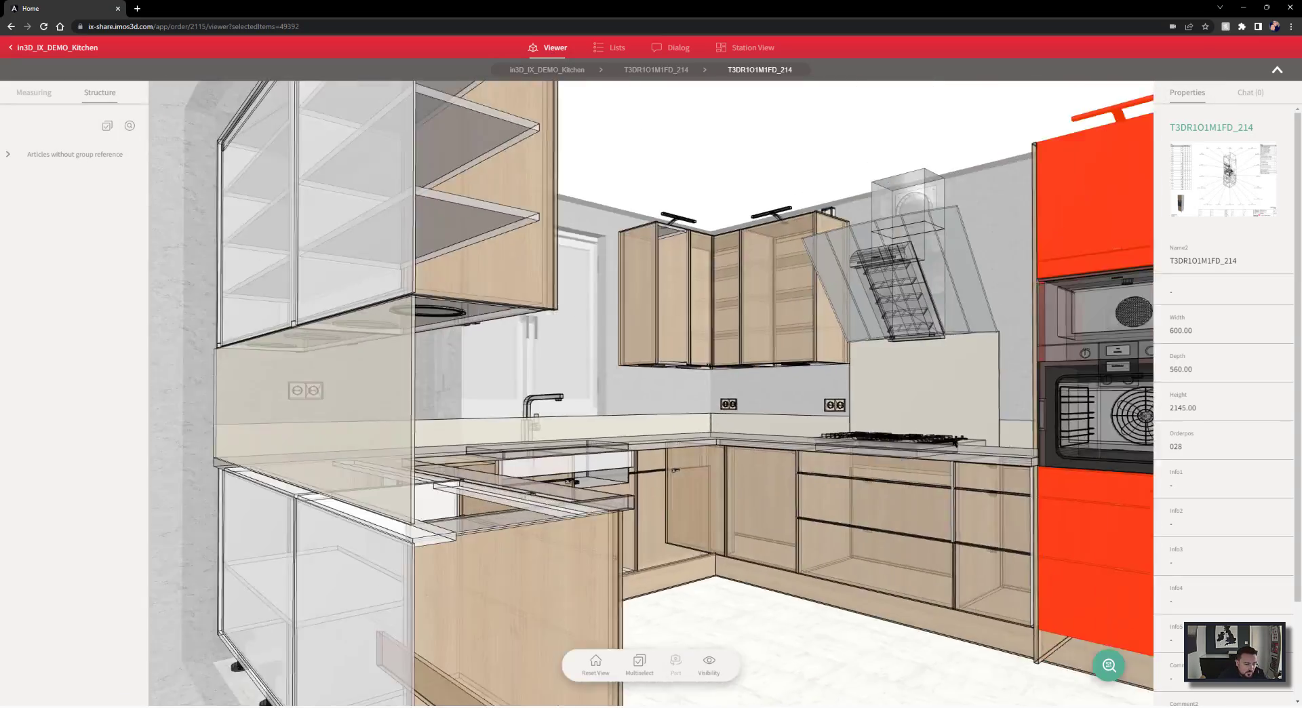
drag(916, 440, 905, 465)
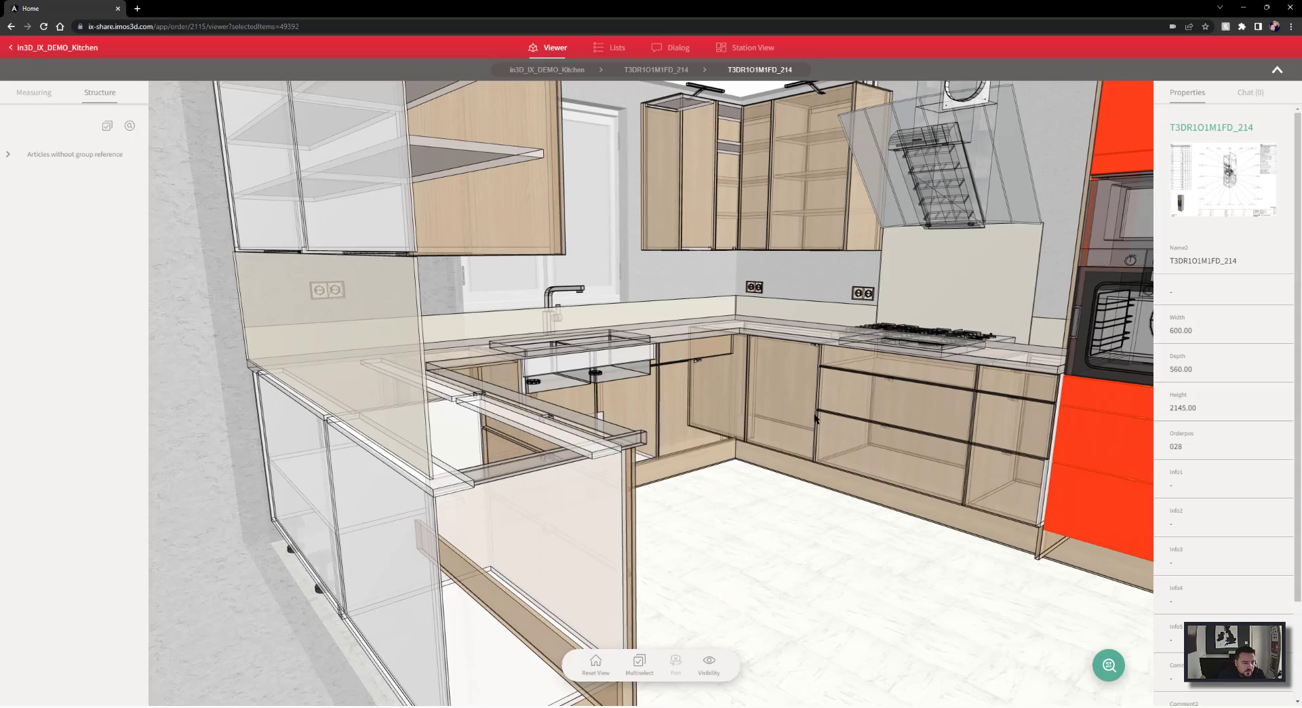
scroll(816, 419, down, 1)
scroll(779, 473, down, 3)
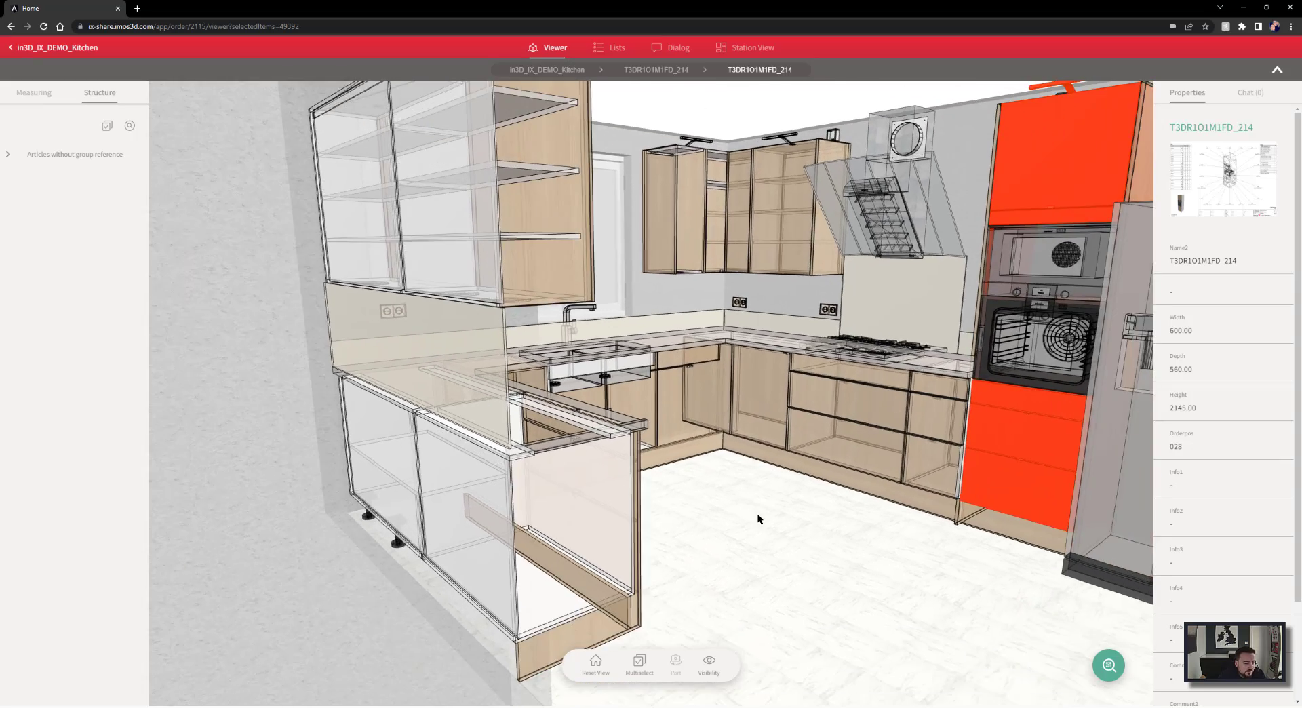
drag(757, 514, 804, 498)
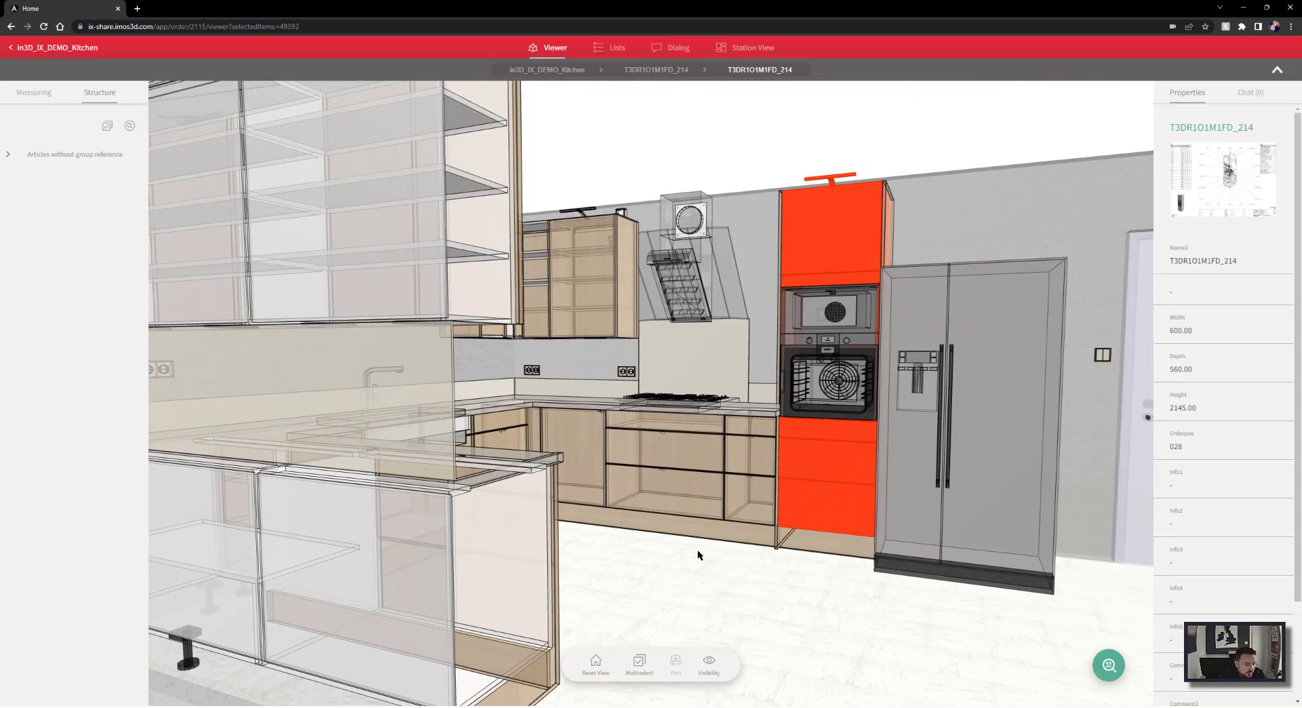